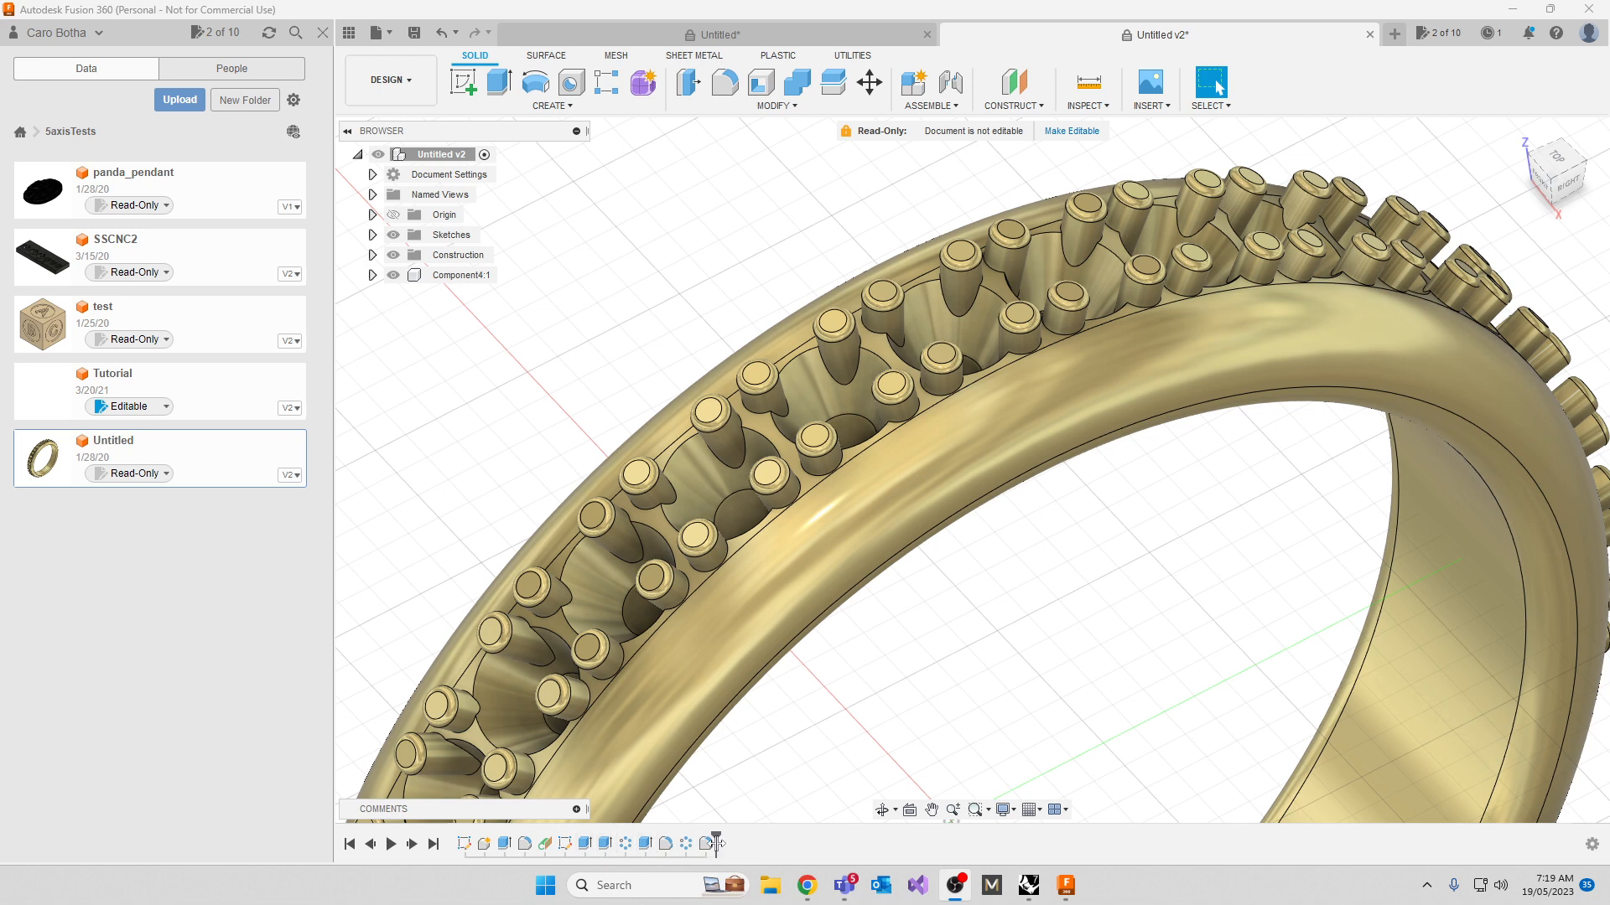
# Examine the ring's construction history feature by feature, from the base sketch through the stone-seat pattern to the prong extrusion
pyautogui.click(465, 844)
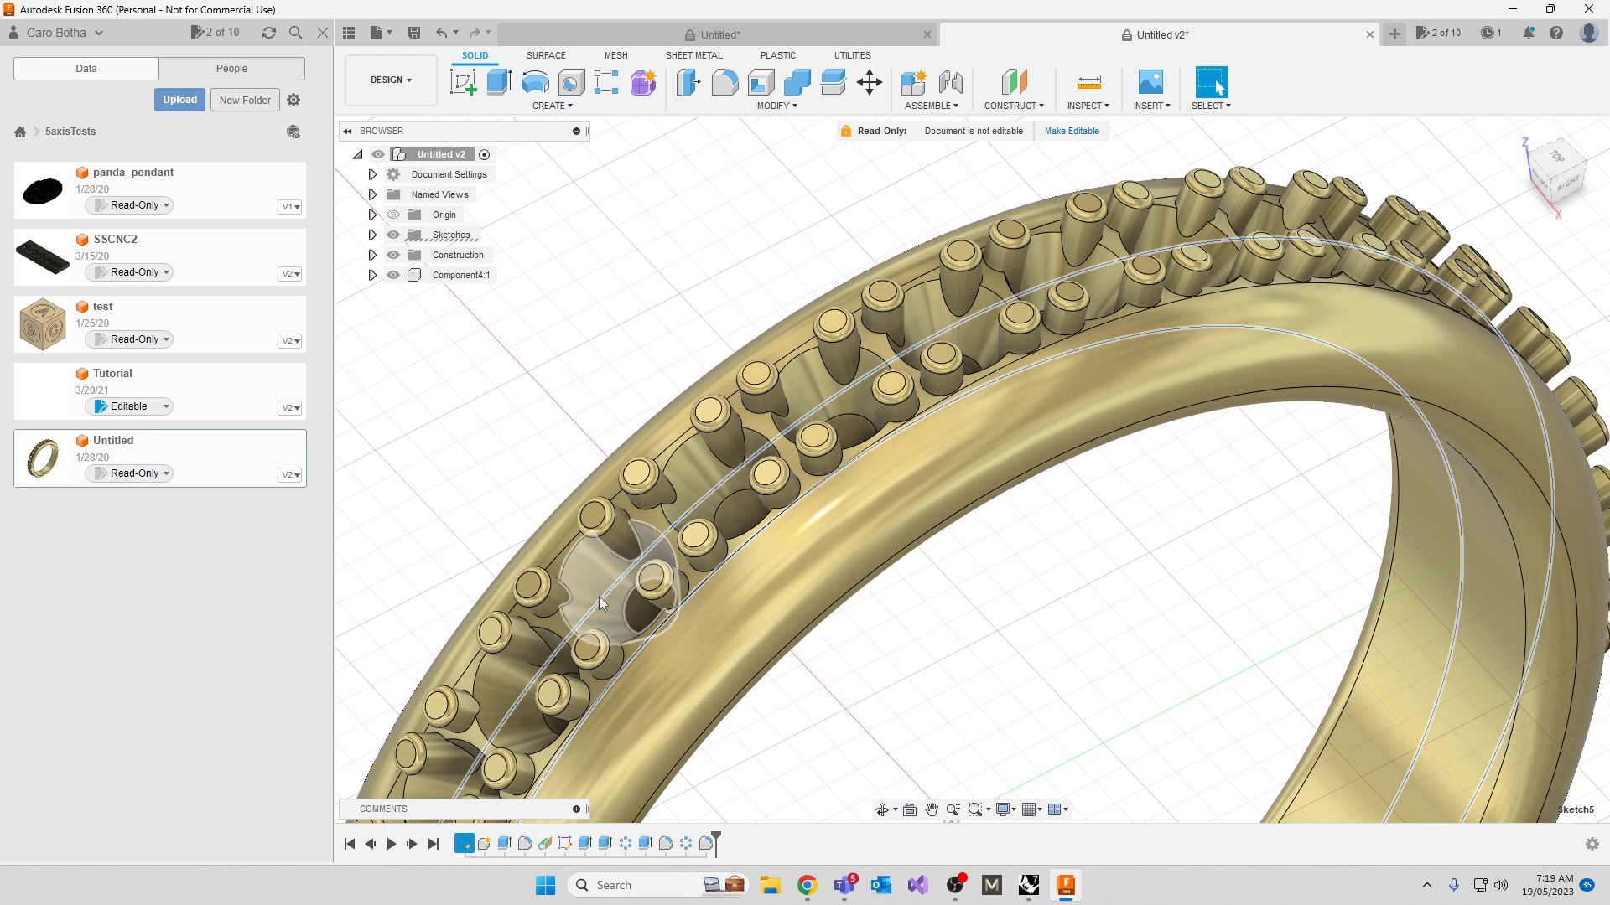
pyautogui.click(485, 844)
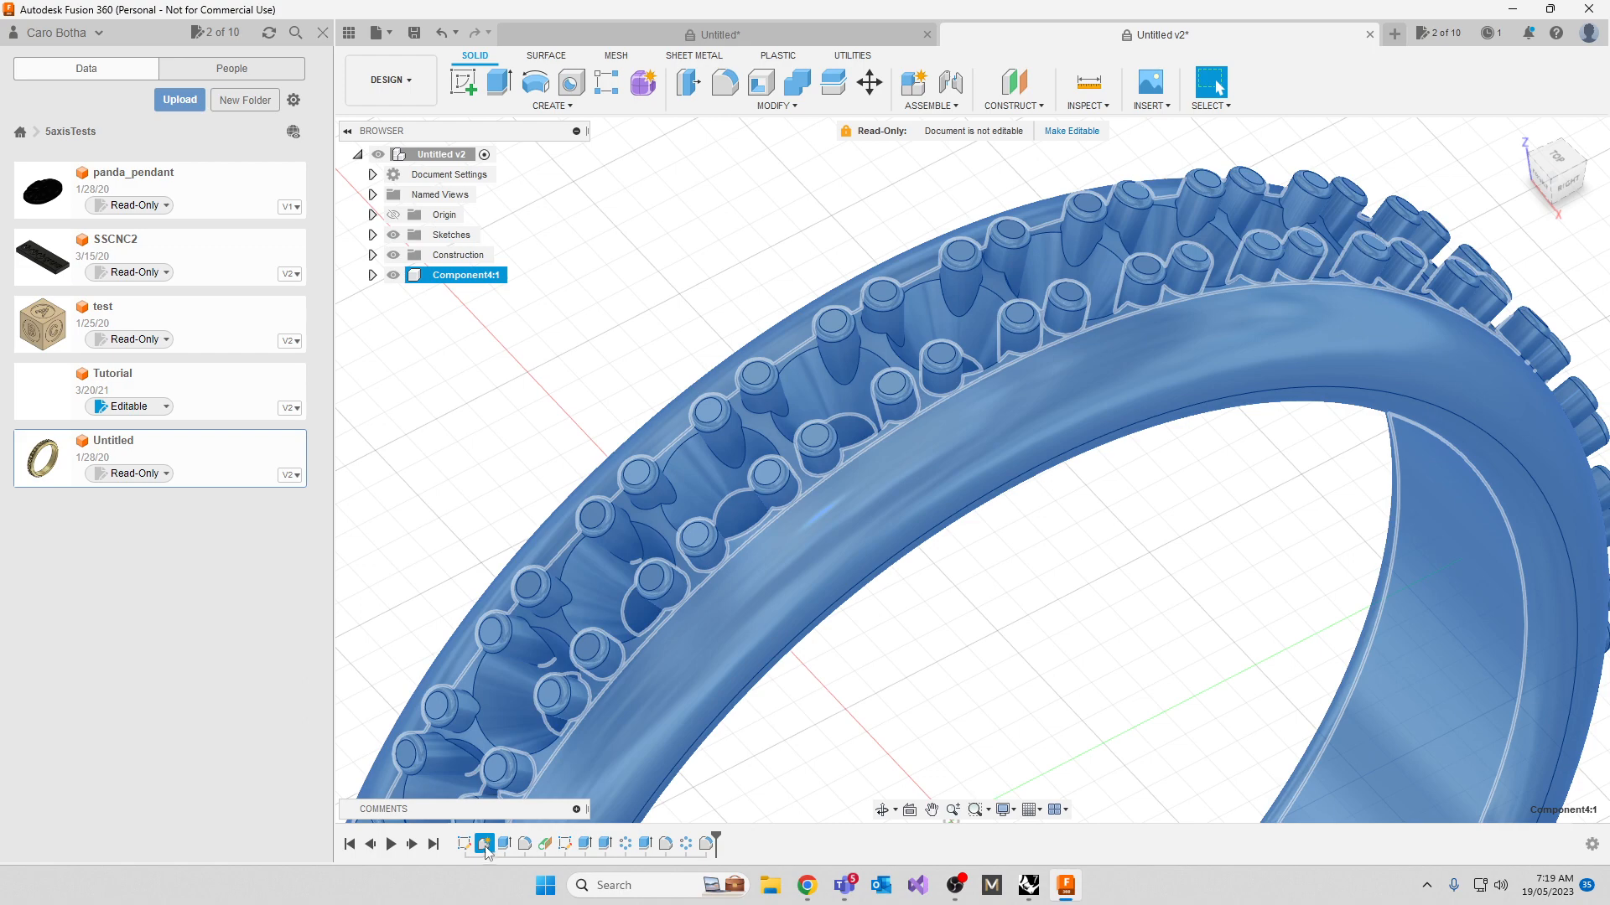
pyautogui.click(503, 845)
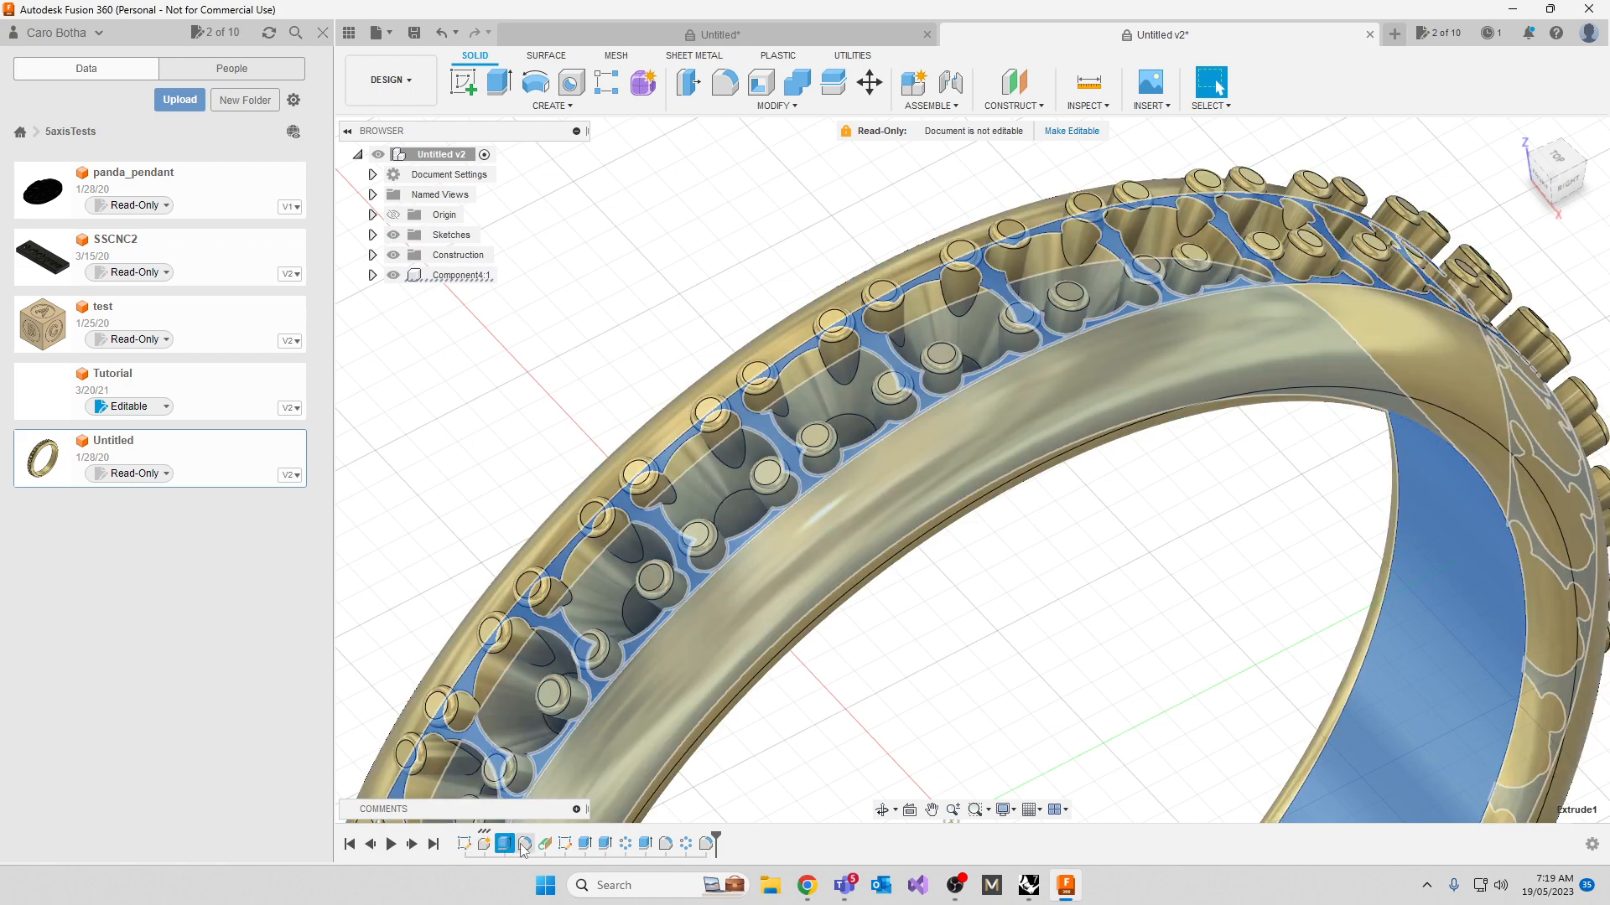
pyautogui.click(530, 845)
pyautogui.click(544, 844)
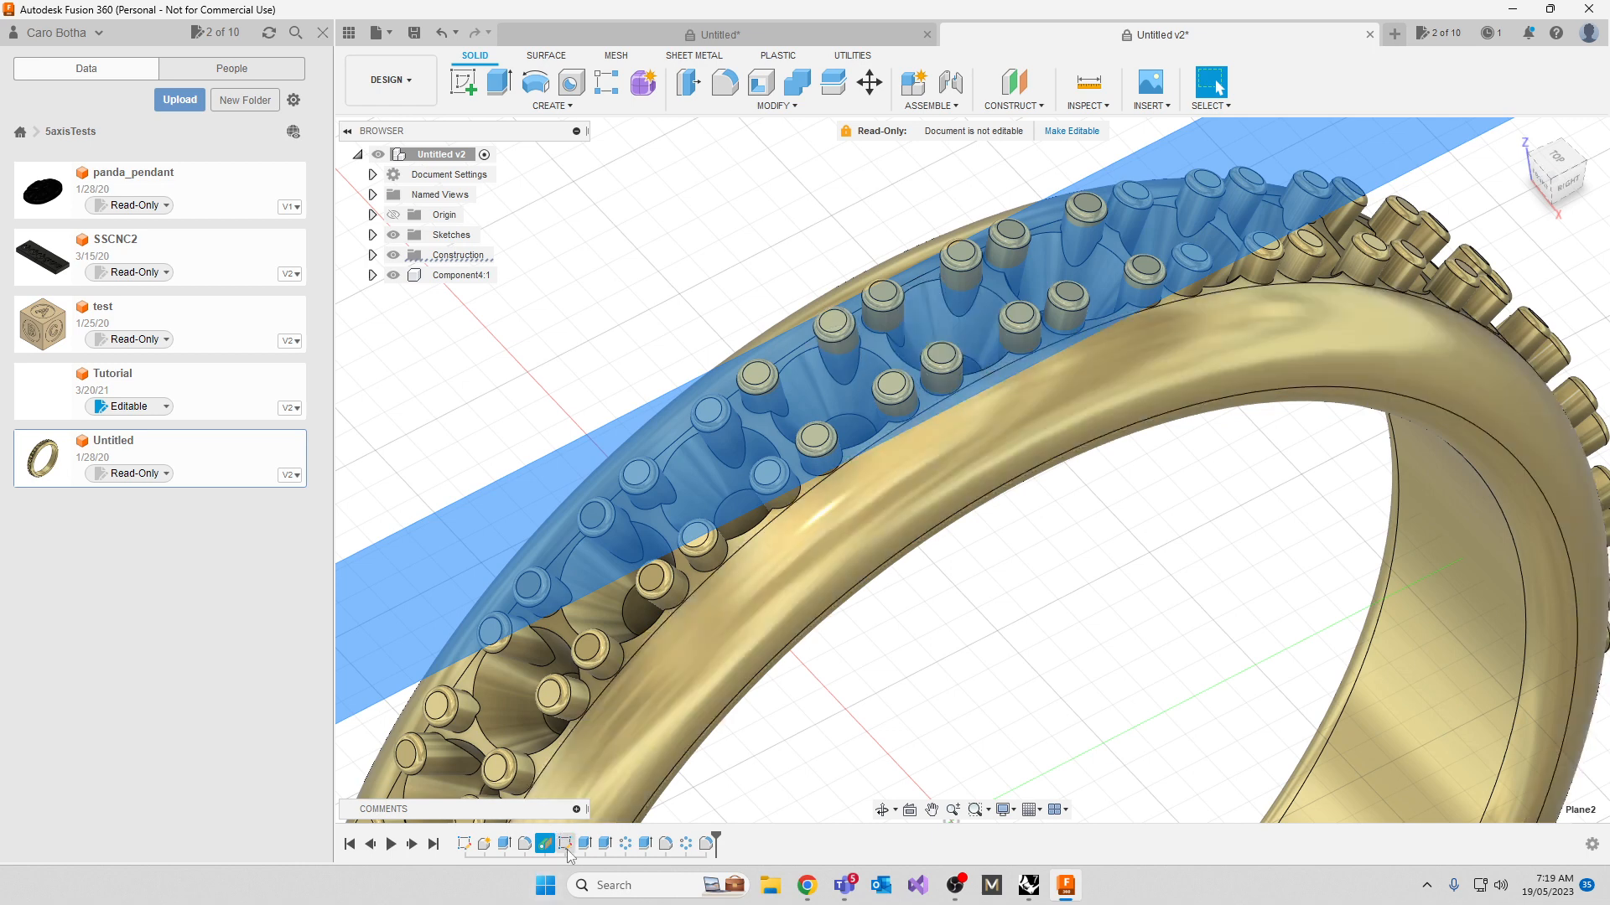
pyautogui.click(567, 845)
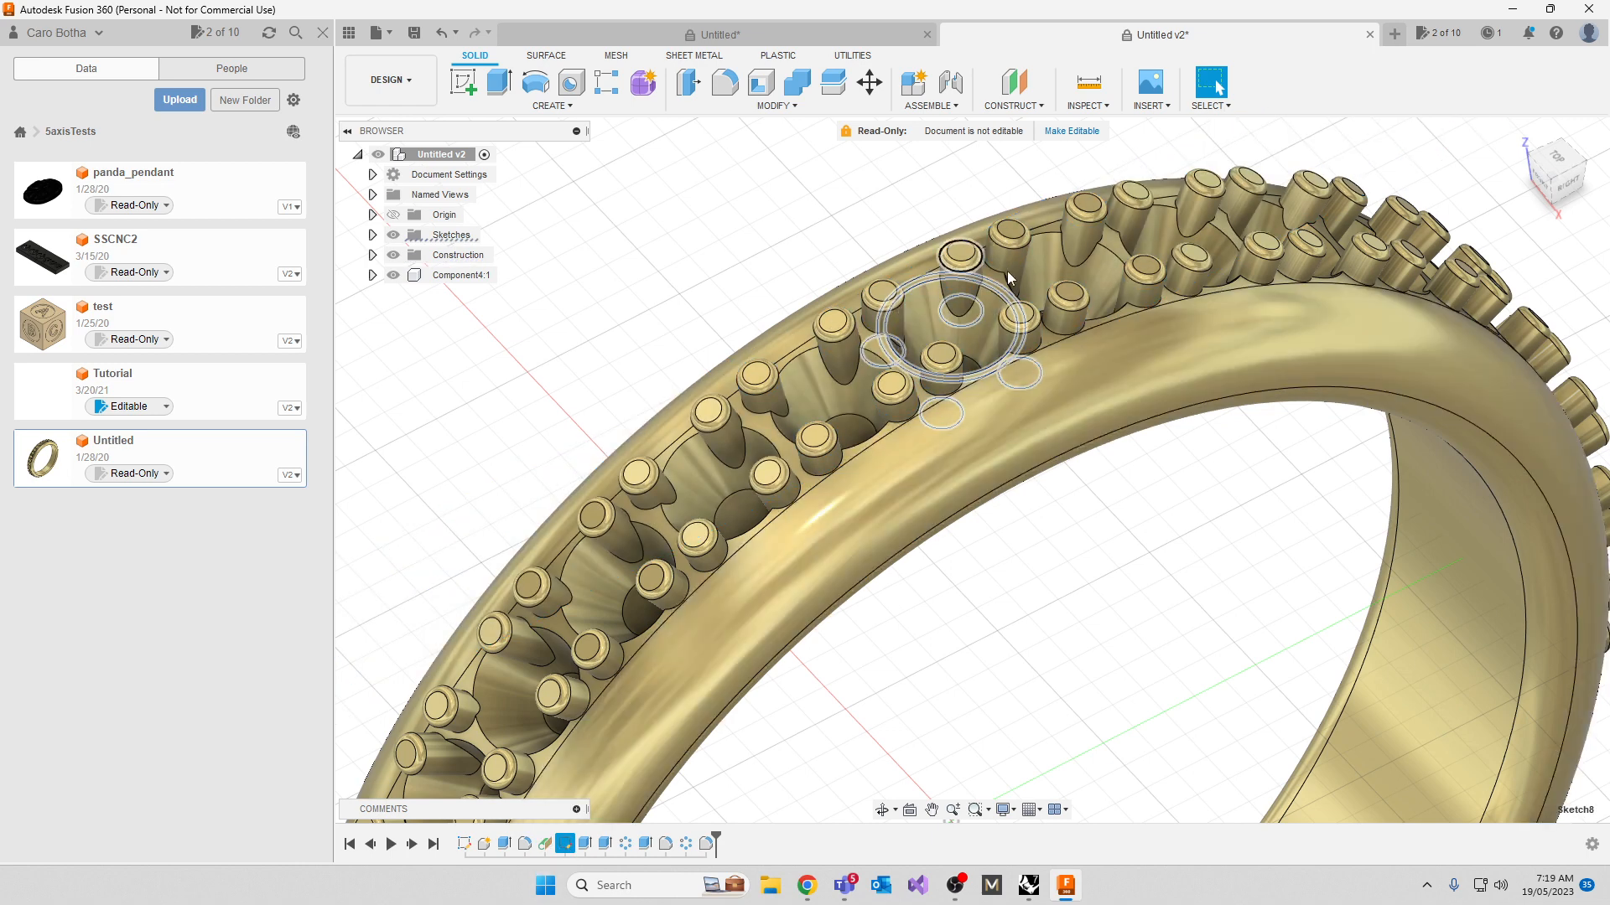
pyautogui.click(588, 846)
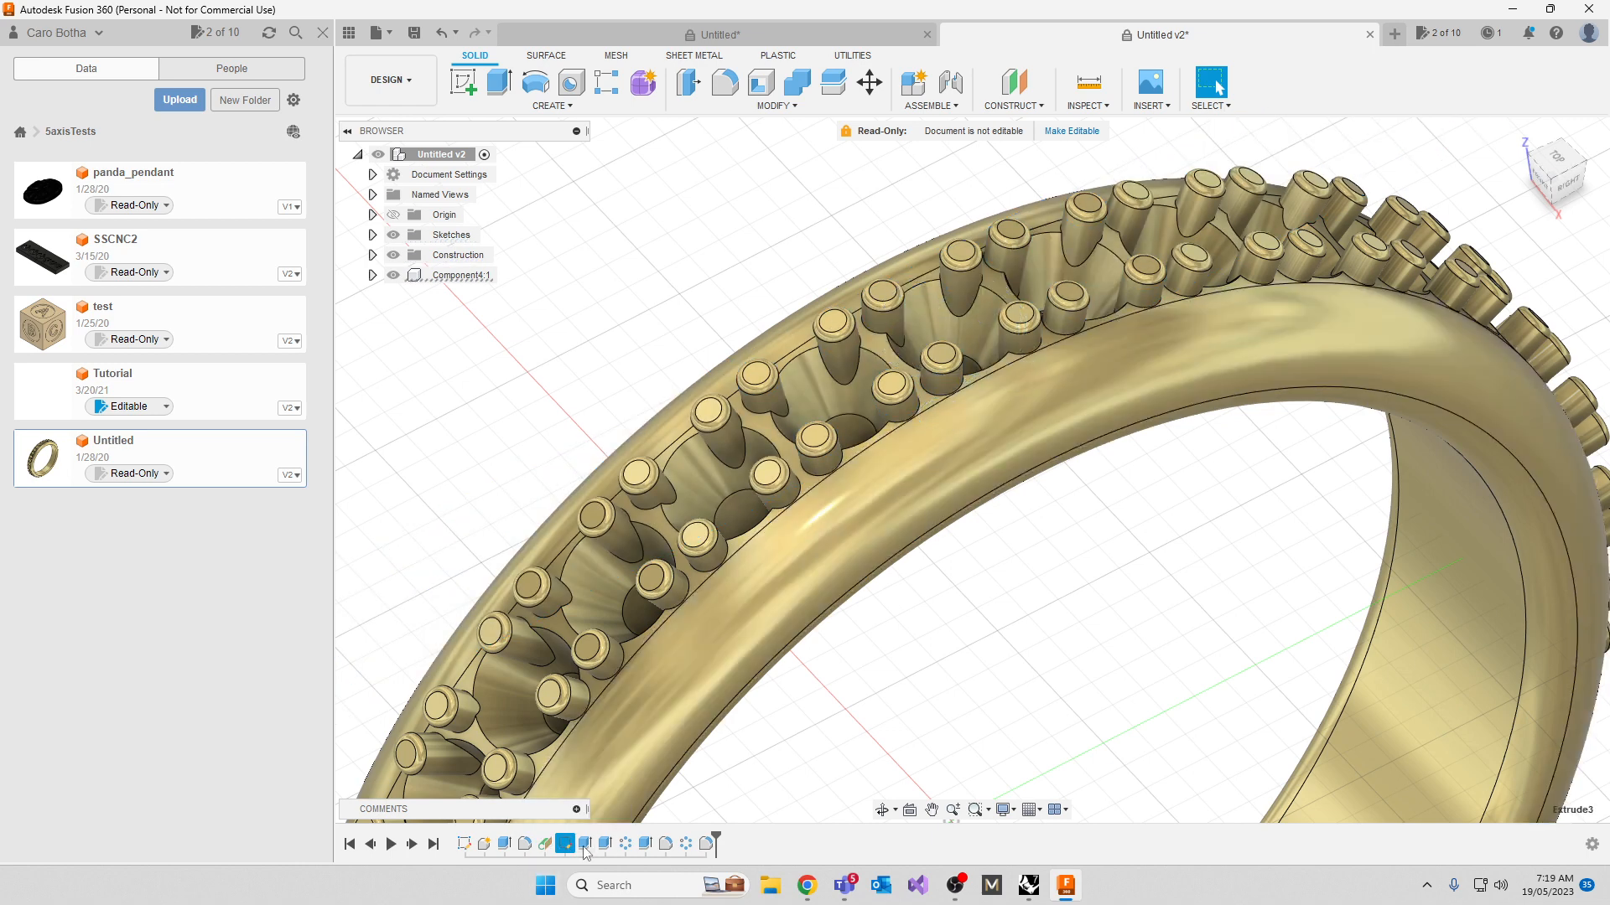
pyautogui.click(606, 845)
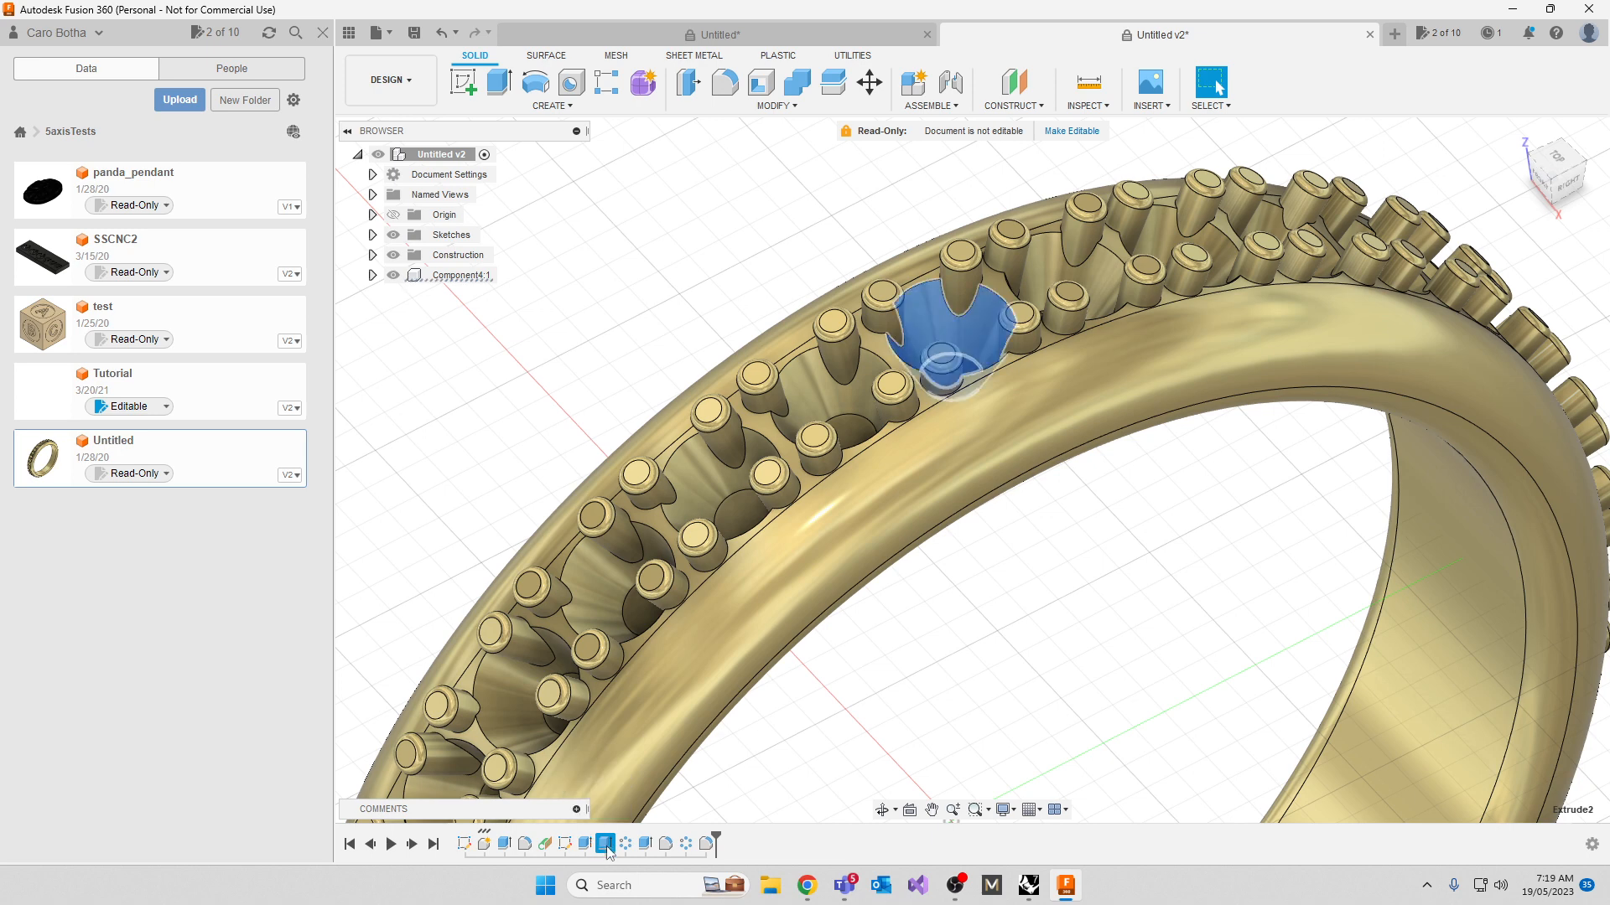
pyautogui.click(625, 845)
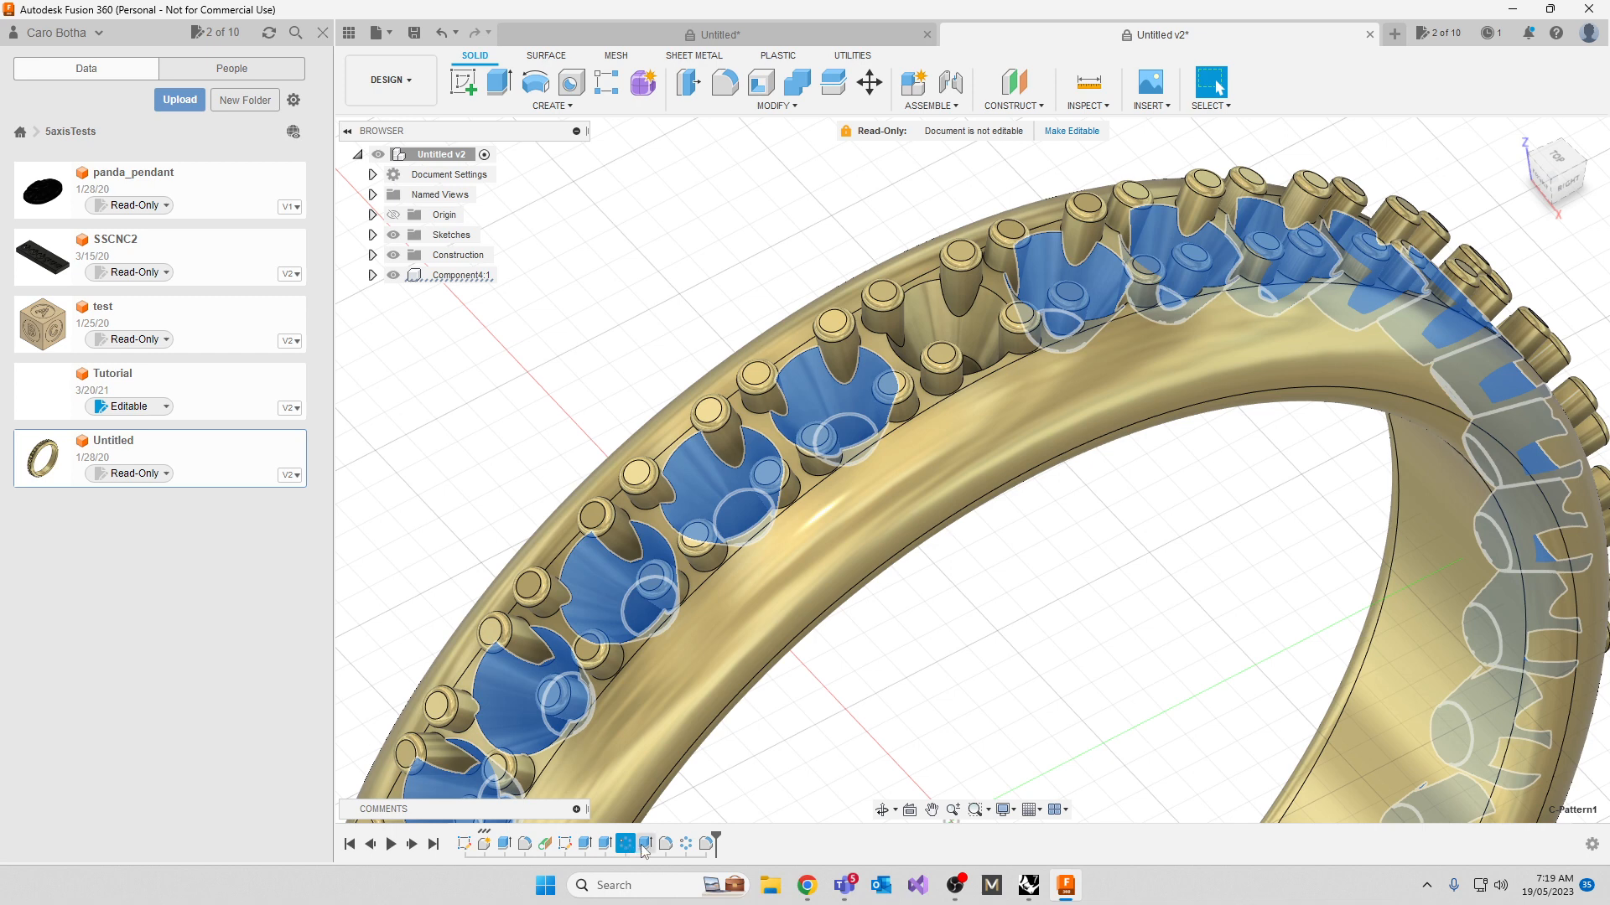
pyautogui.click(645, 846)
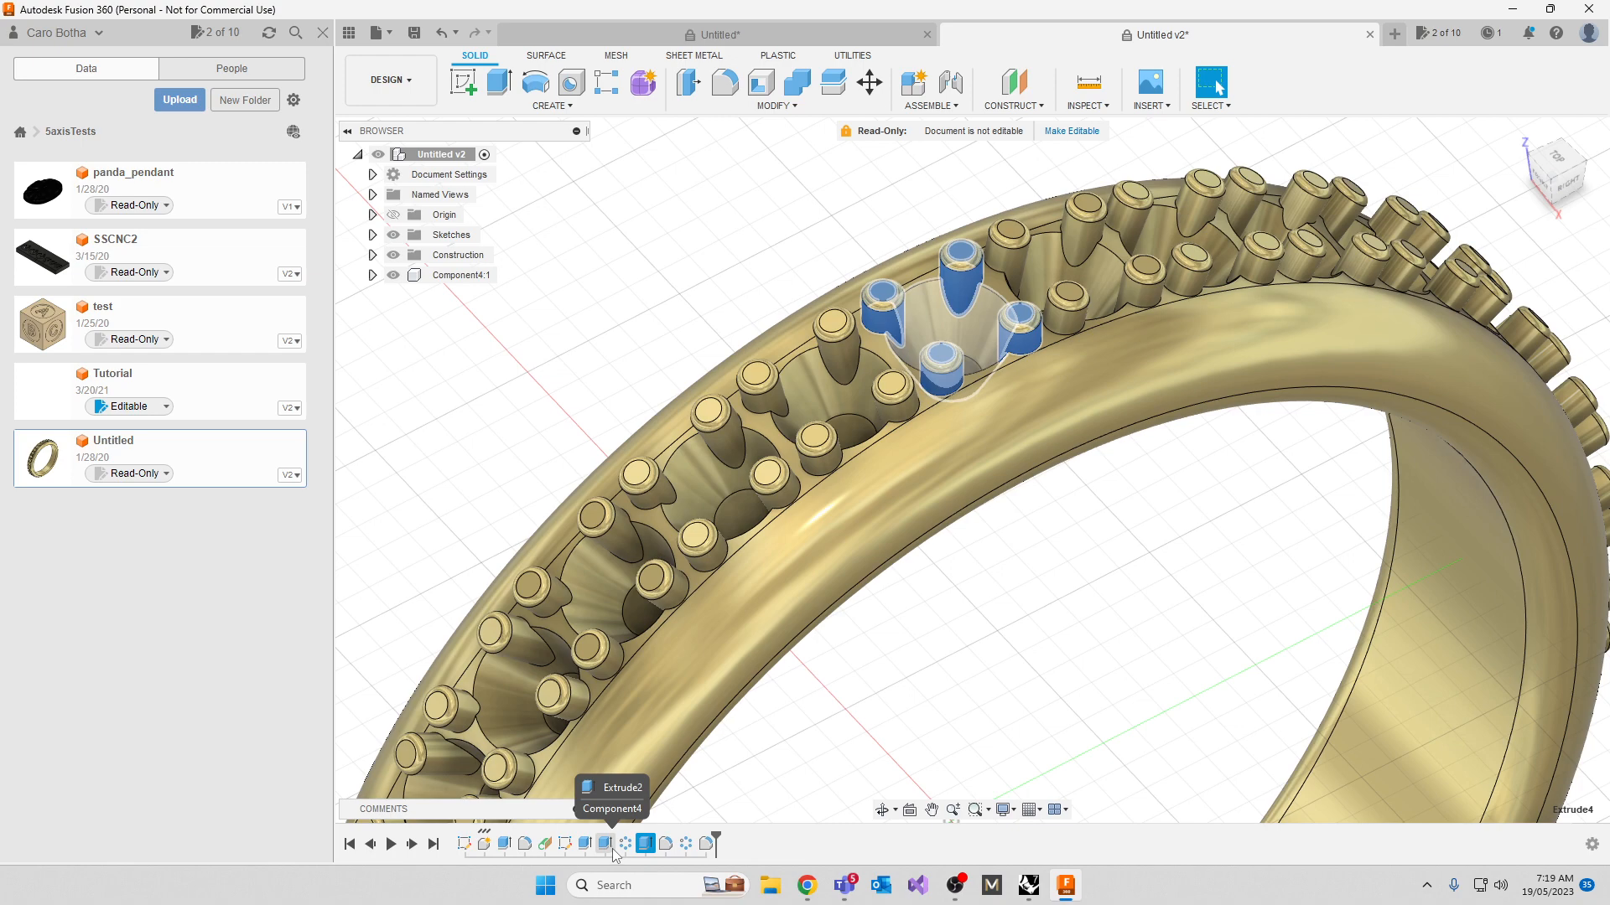
# Edit the ring's first sketch to set the inner circle's diameter to 16.4 mm, and finish the sketch
pyautogui.doubleClick(464, 845)
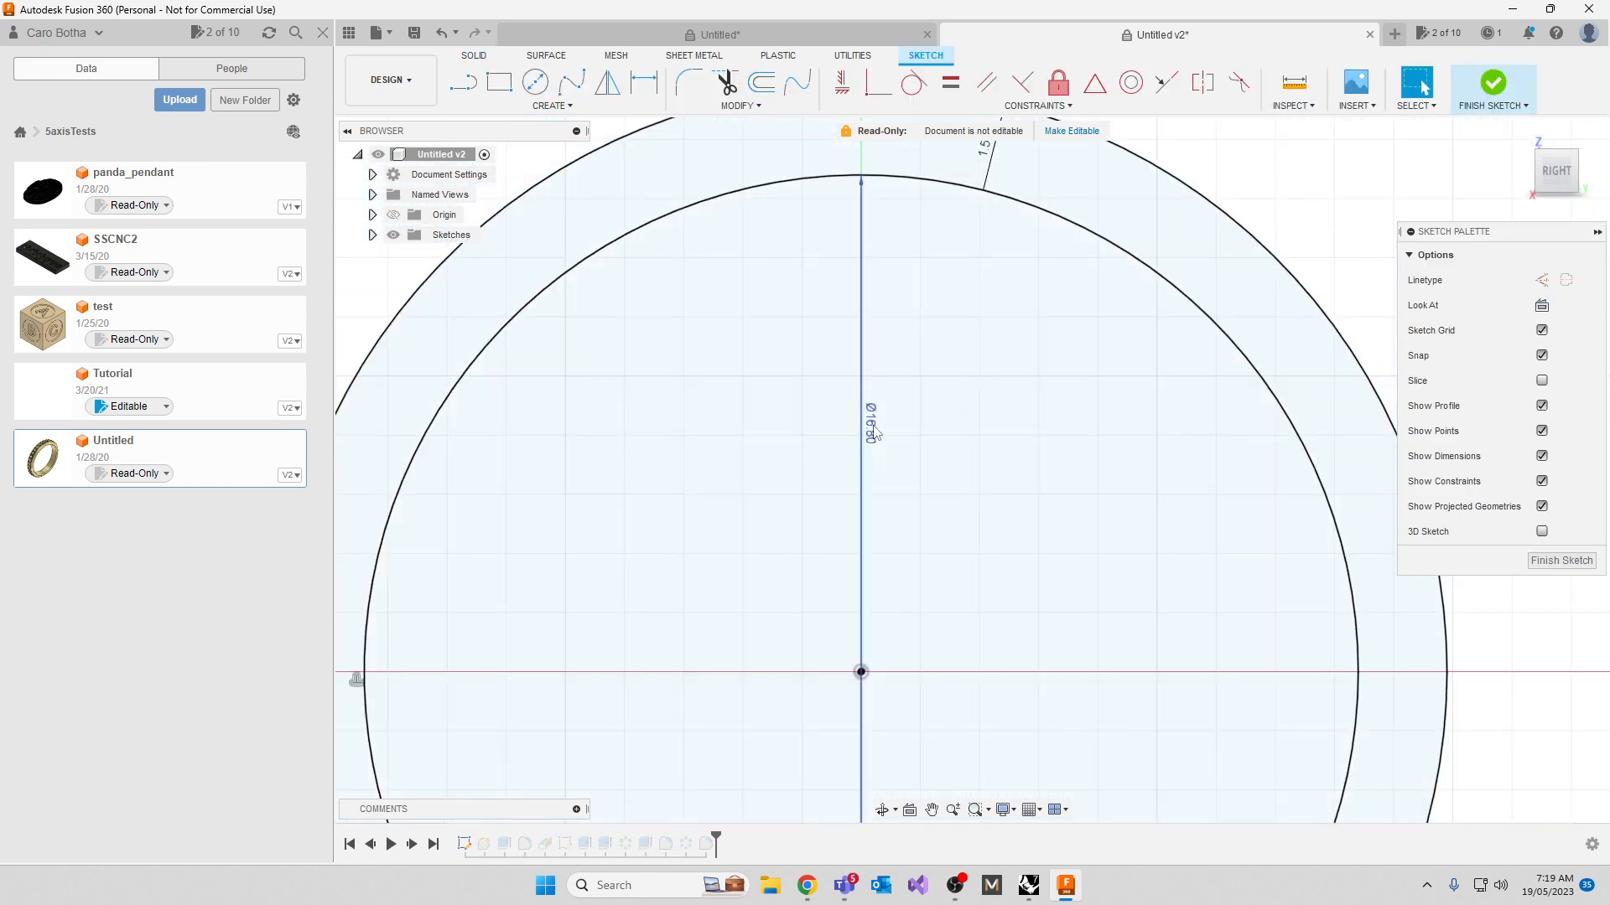
pyautogui.doubleClick(872, 426)
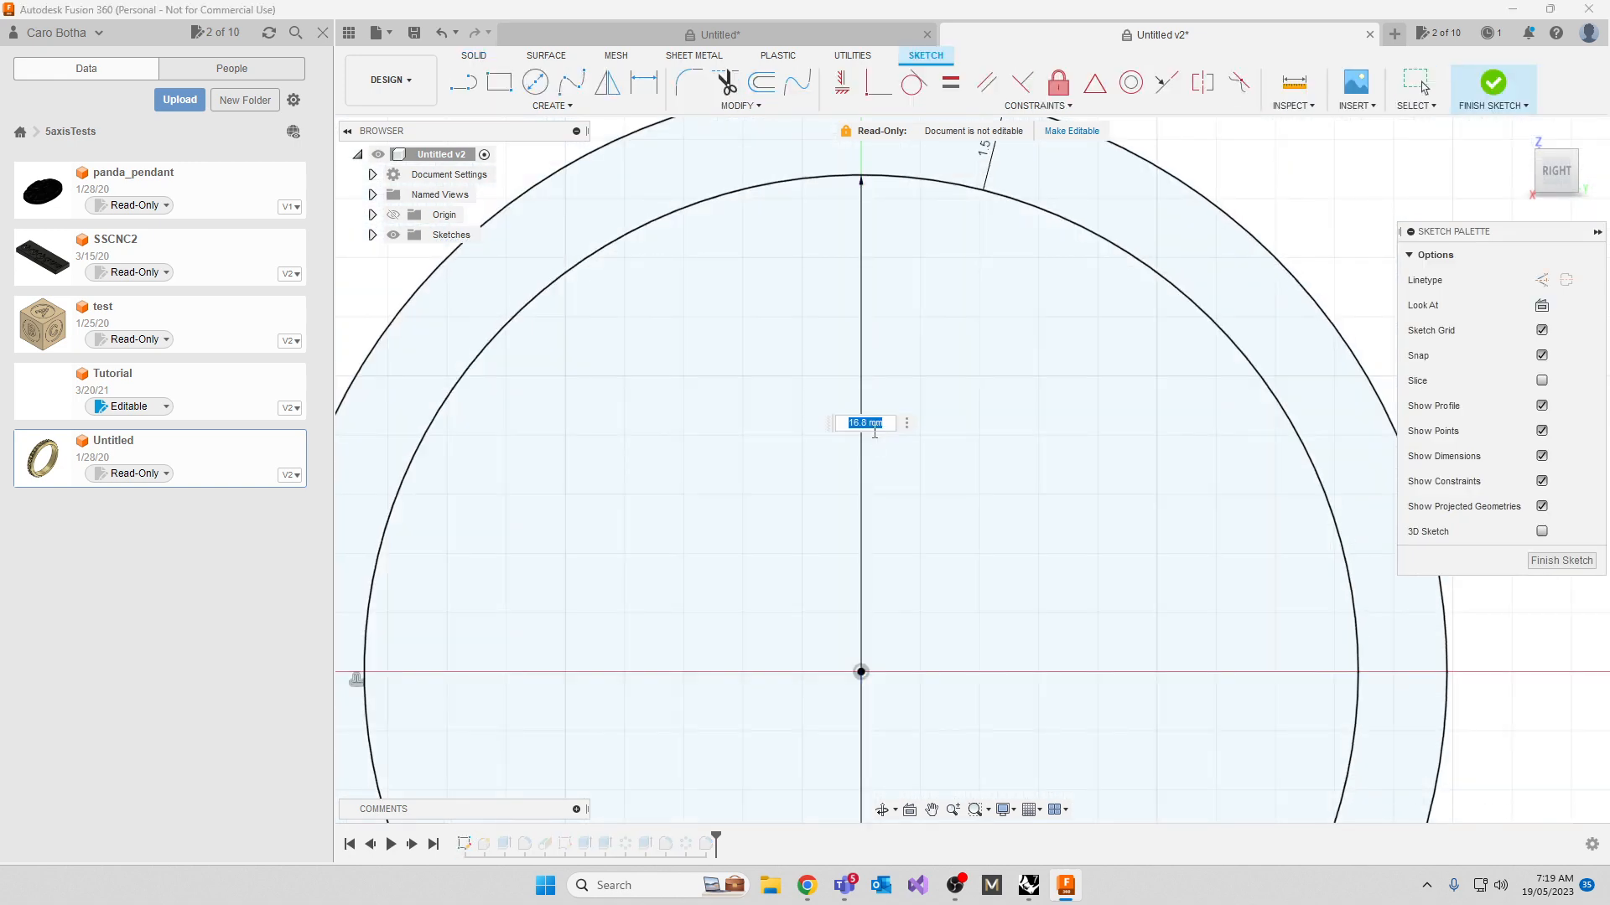
pyautogui.write('16.4')
pyautogui.press('Return')
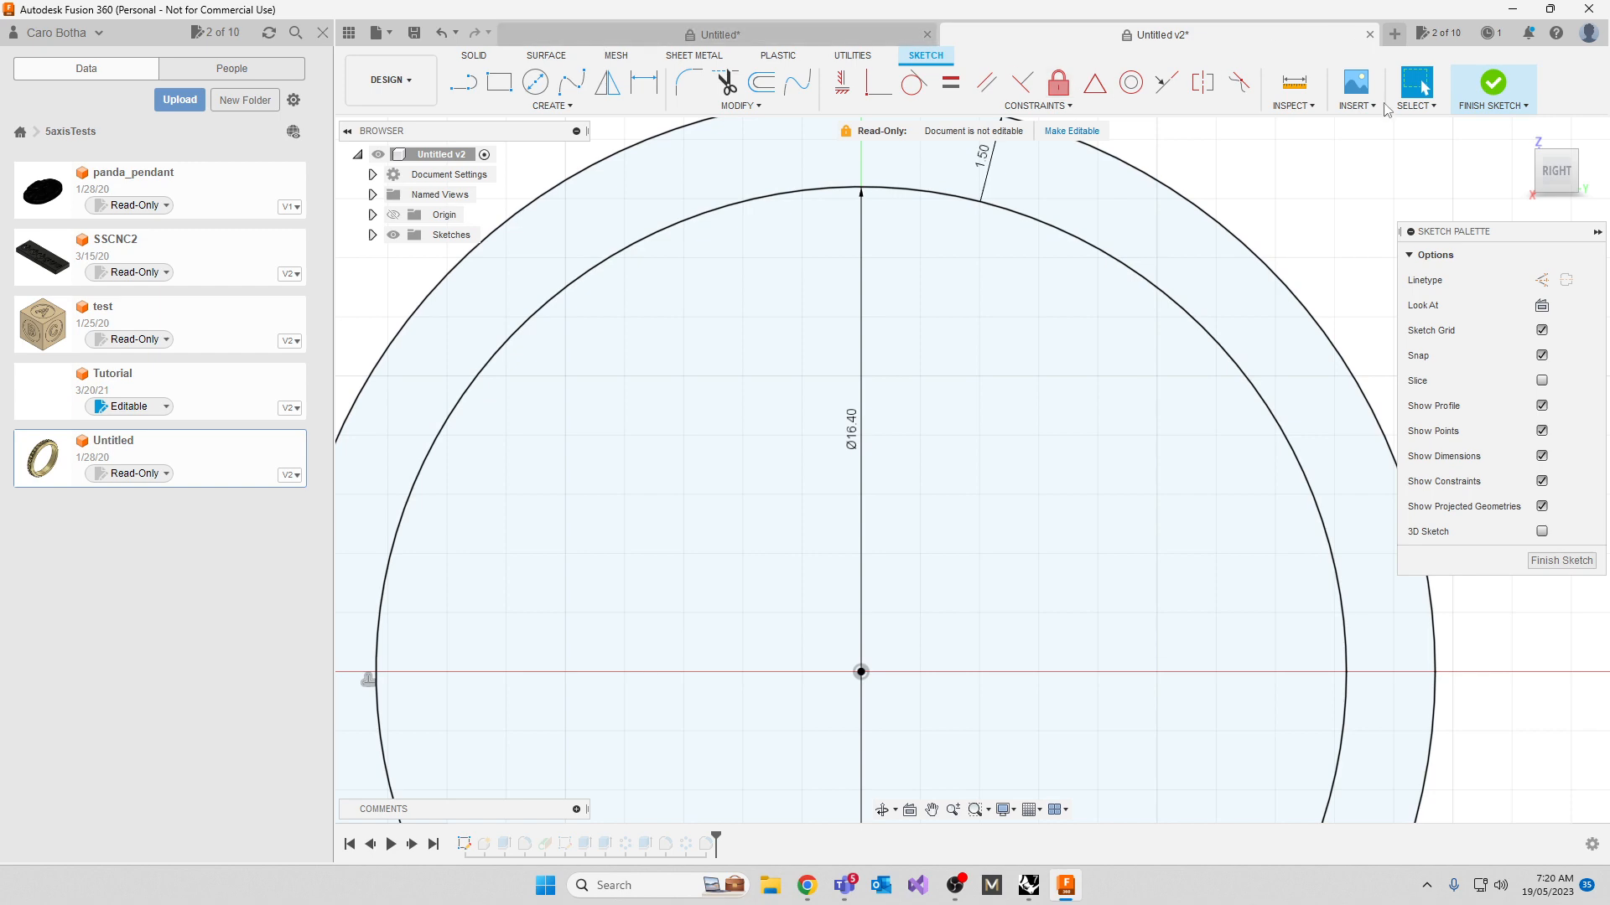
pyautogui.click(1561, 560)
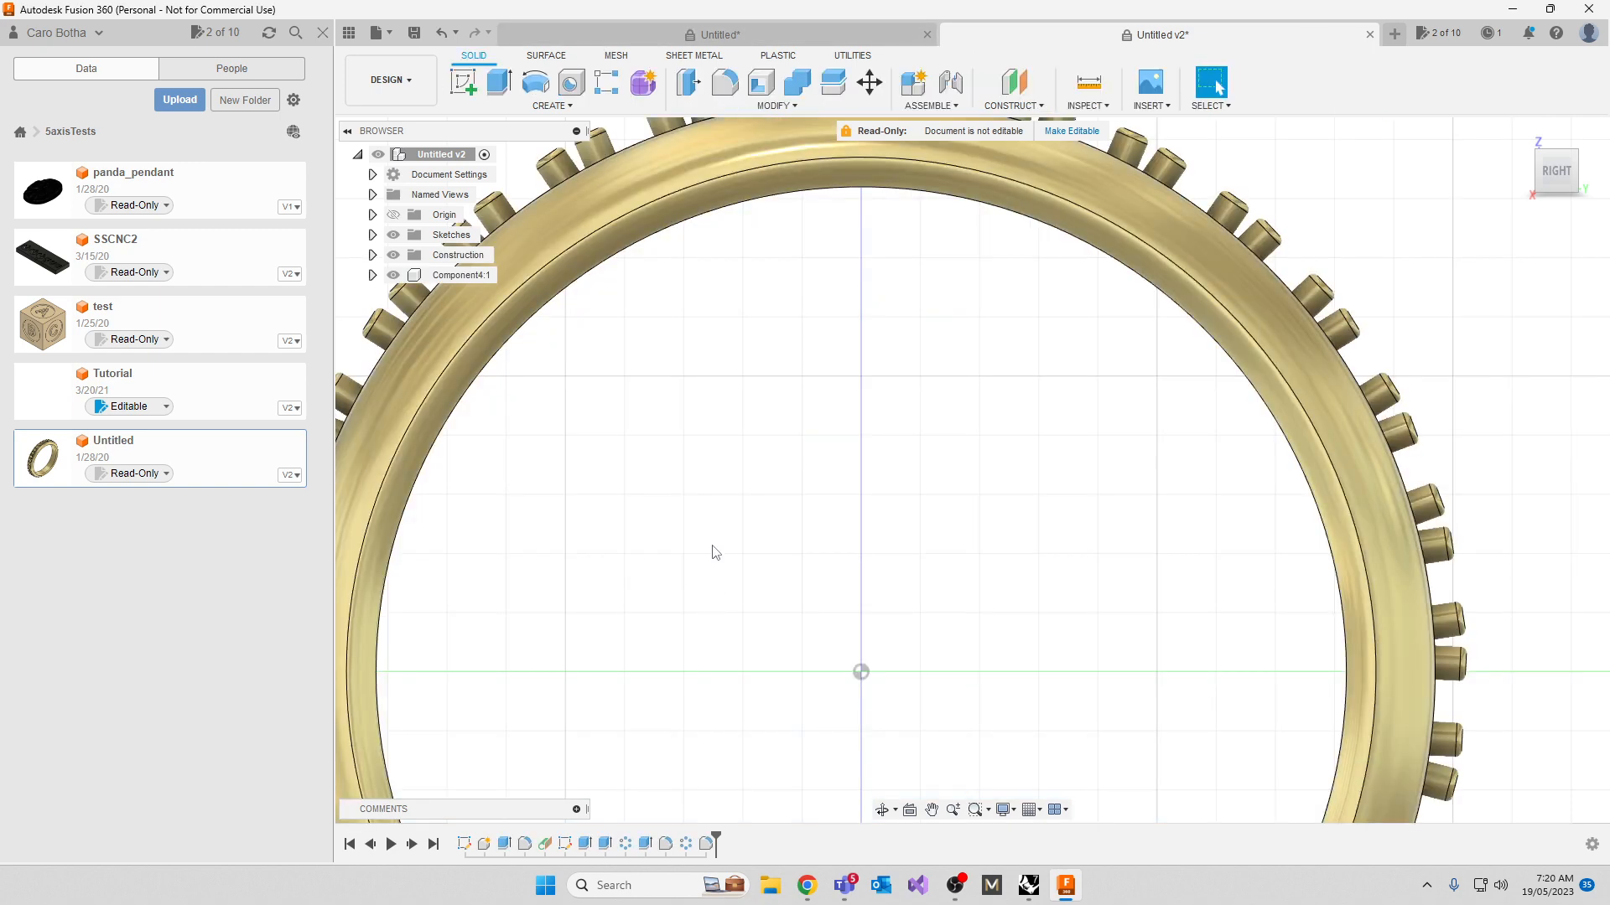
# Inspect the updated ring's band, prongs and stone seats from an angled view and close up
pyautogui.scroll(3, 715, 550)
pyautogui.scroll(-3, 767, 499)
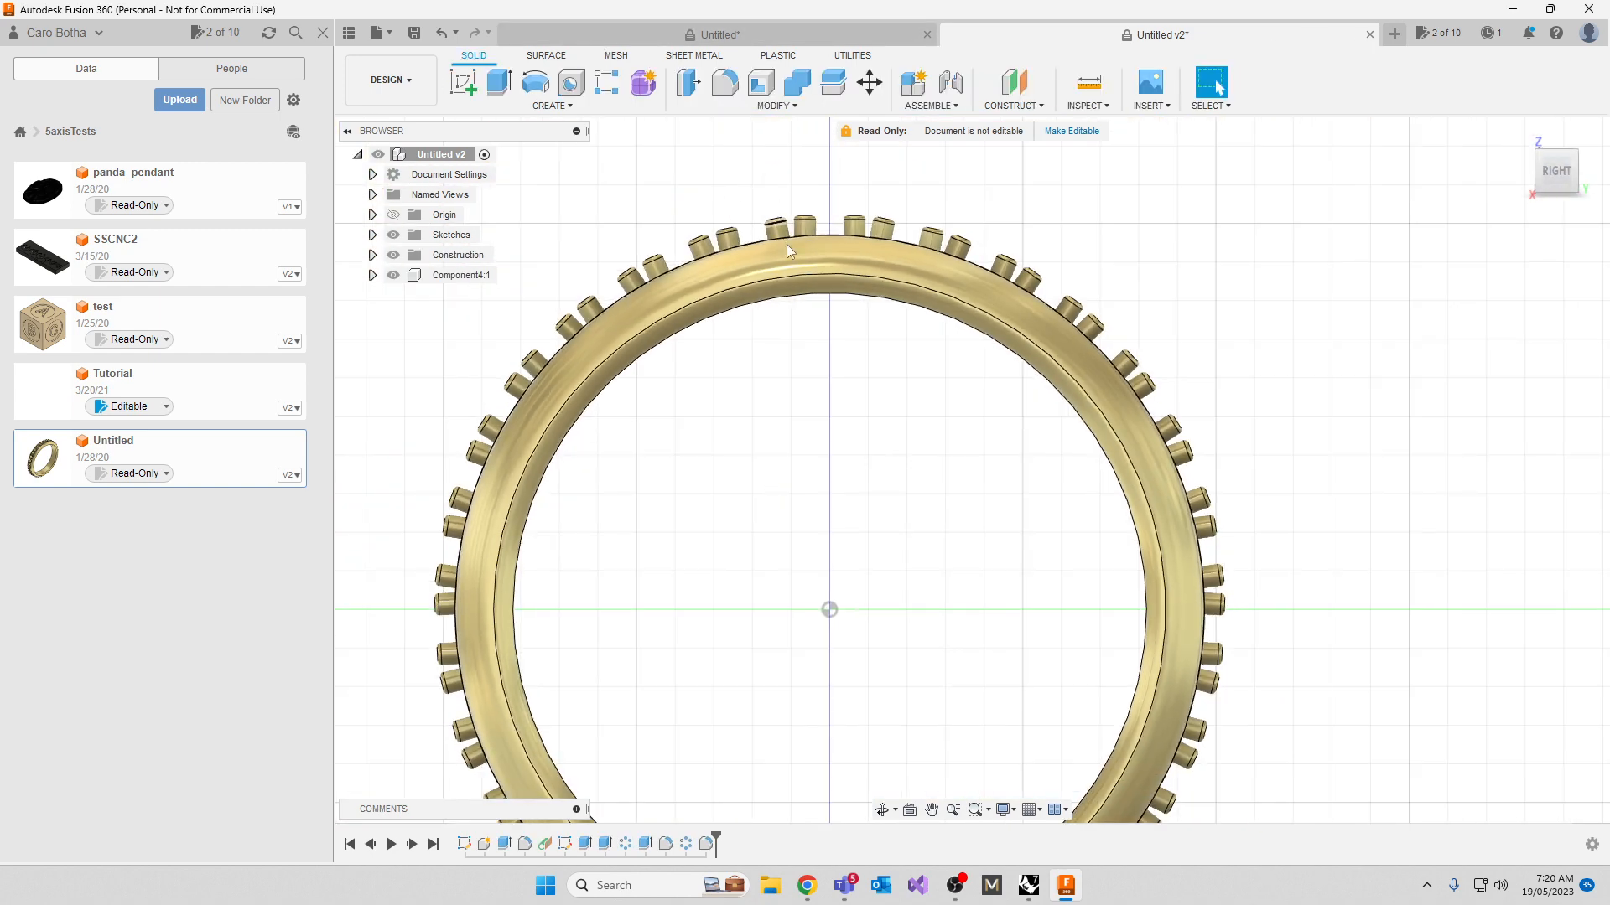
pyautogui.keyDown('shift'); pyautogui.moveTo(759, 461); pyautogui.dragTo(822, 497, button='middle'); pyautogui.keyUp('shift')
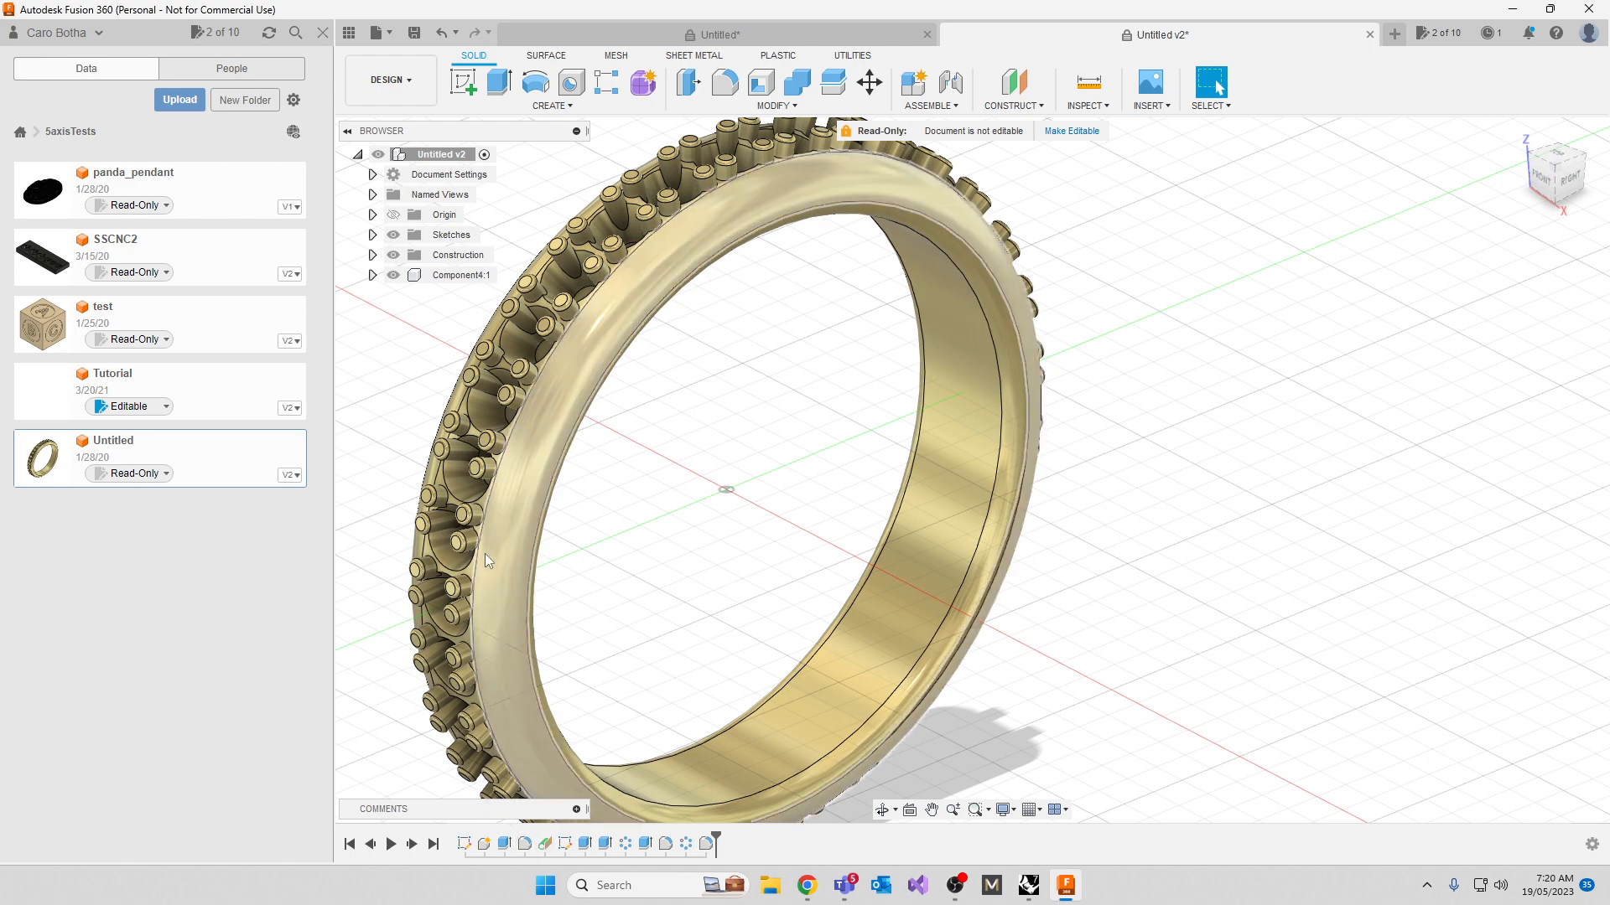
pyautogui.scroll(3, 449, 386)
pyautogui.scroll(5, 553, 311)
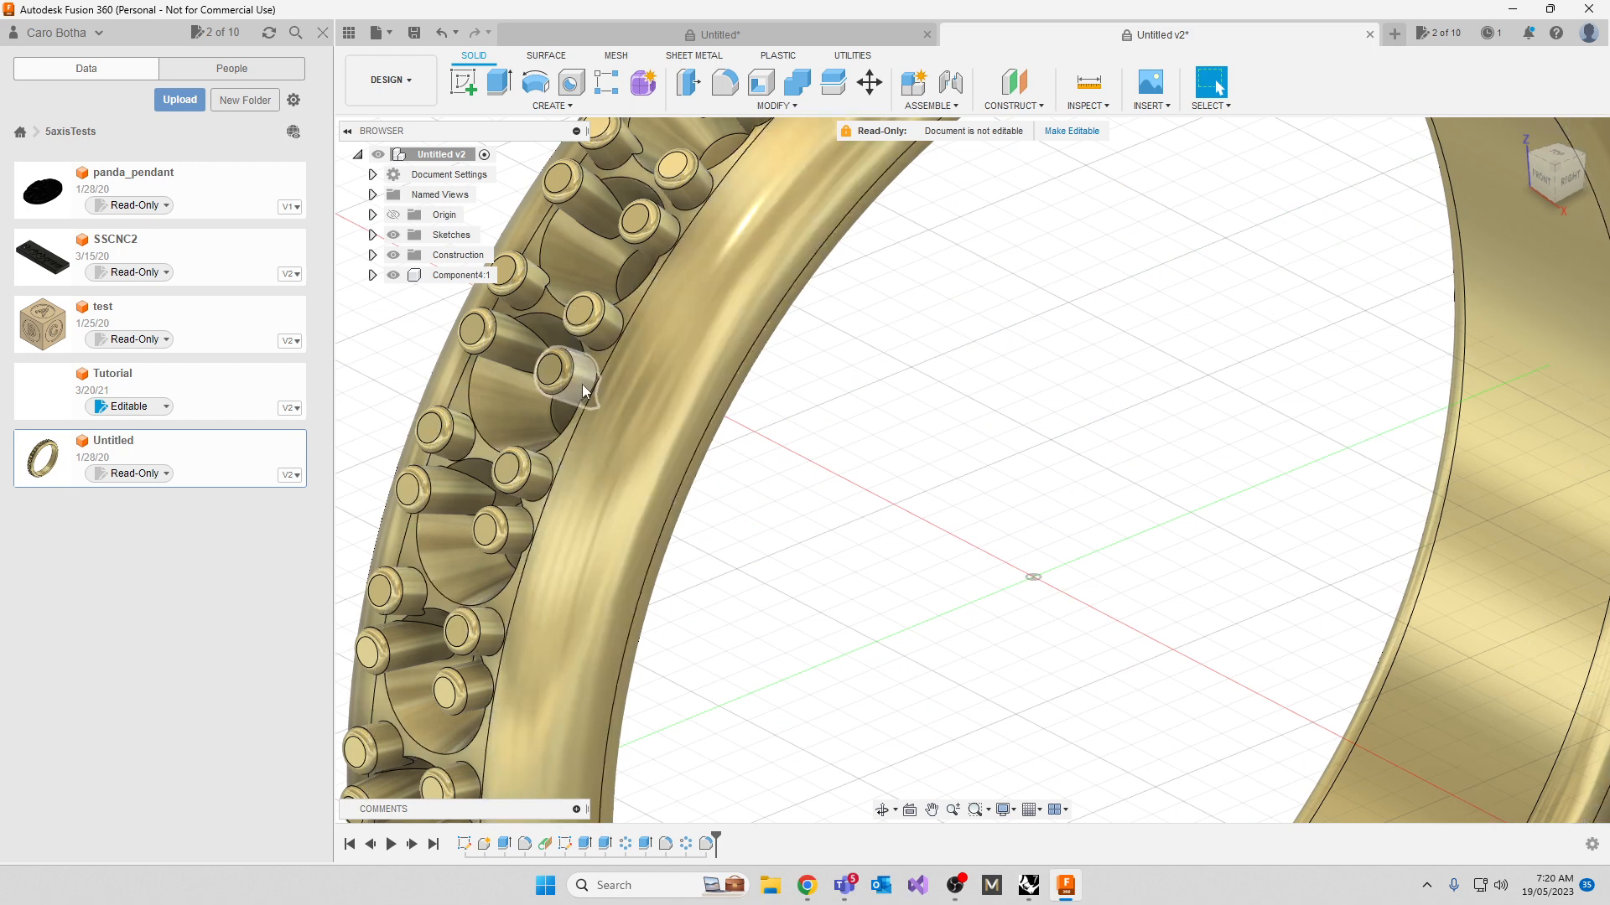
pyautogui.scroll(-8, 610, 474)
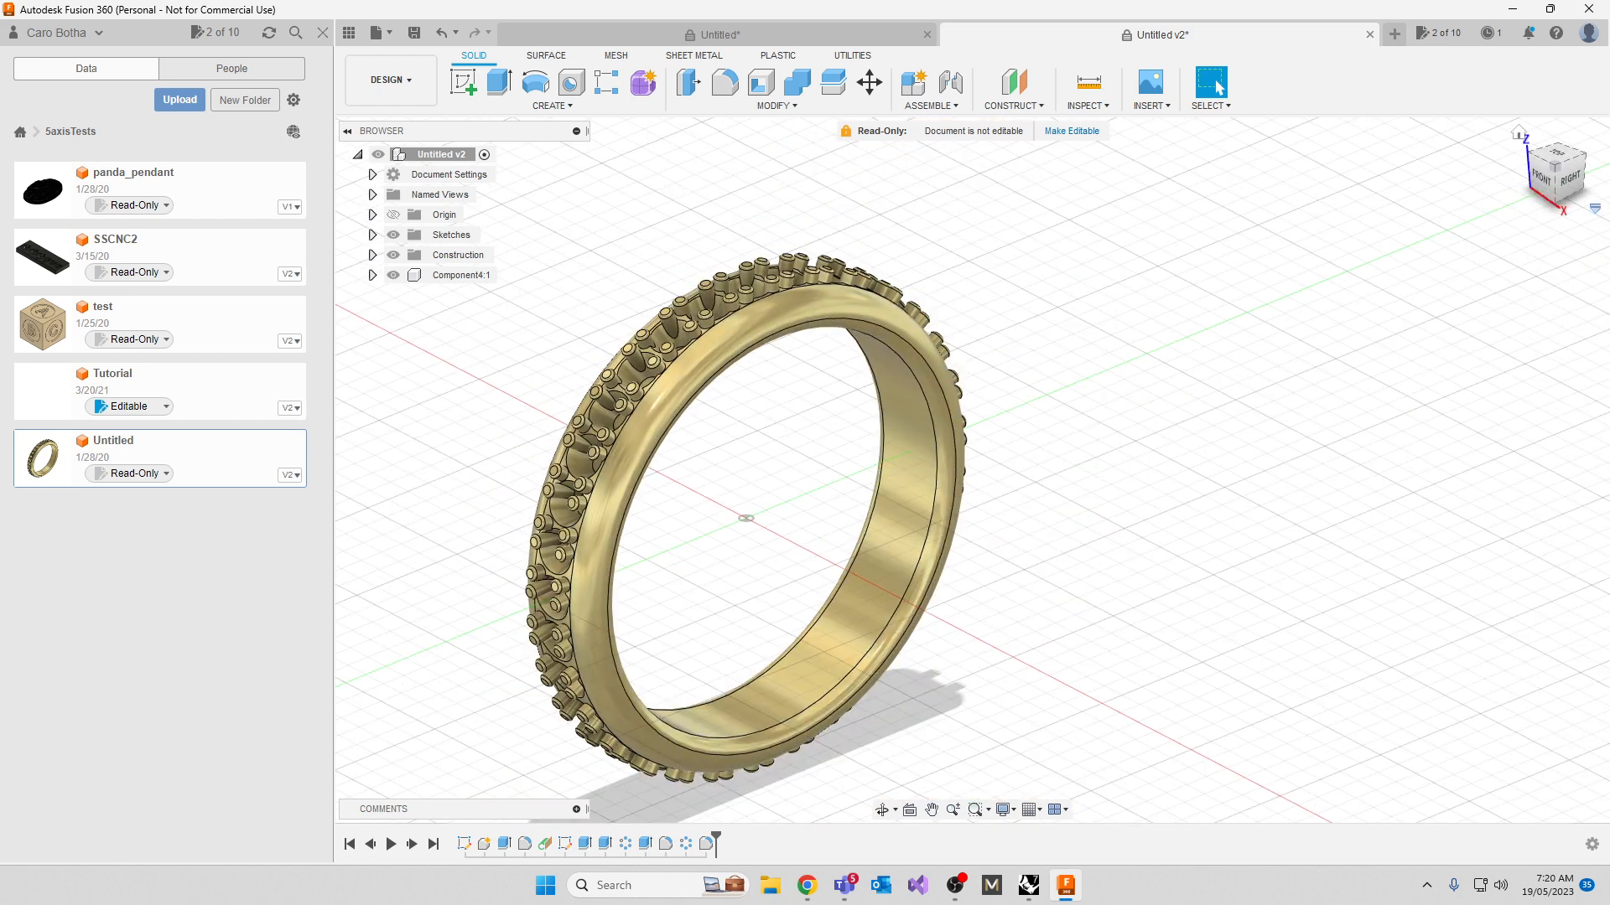
# Switch to Rhino 7 and draw a circle of 16.8 mm diameter centred on the origin in the Front view
pyautogui.hotkey('alt', 'Tab')
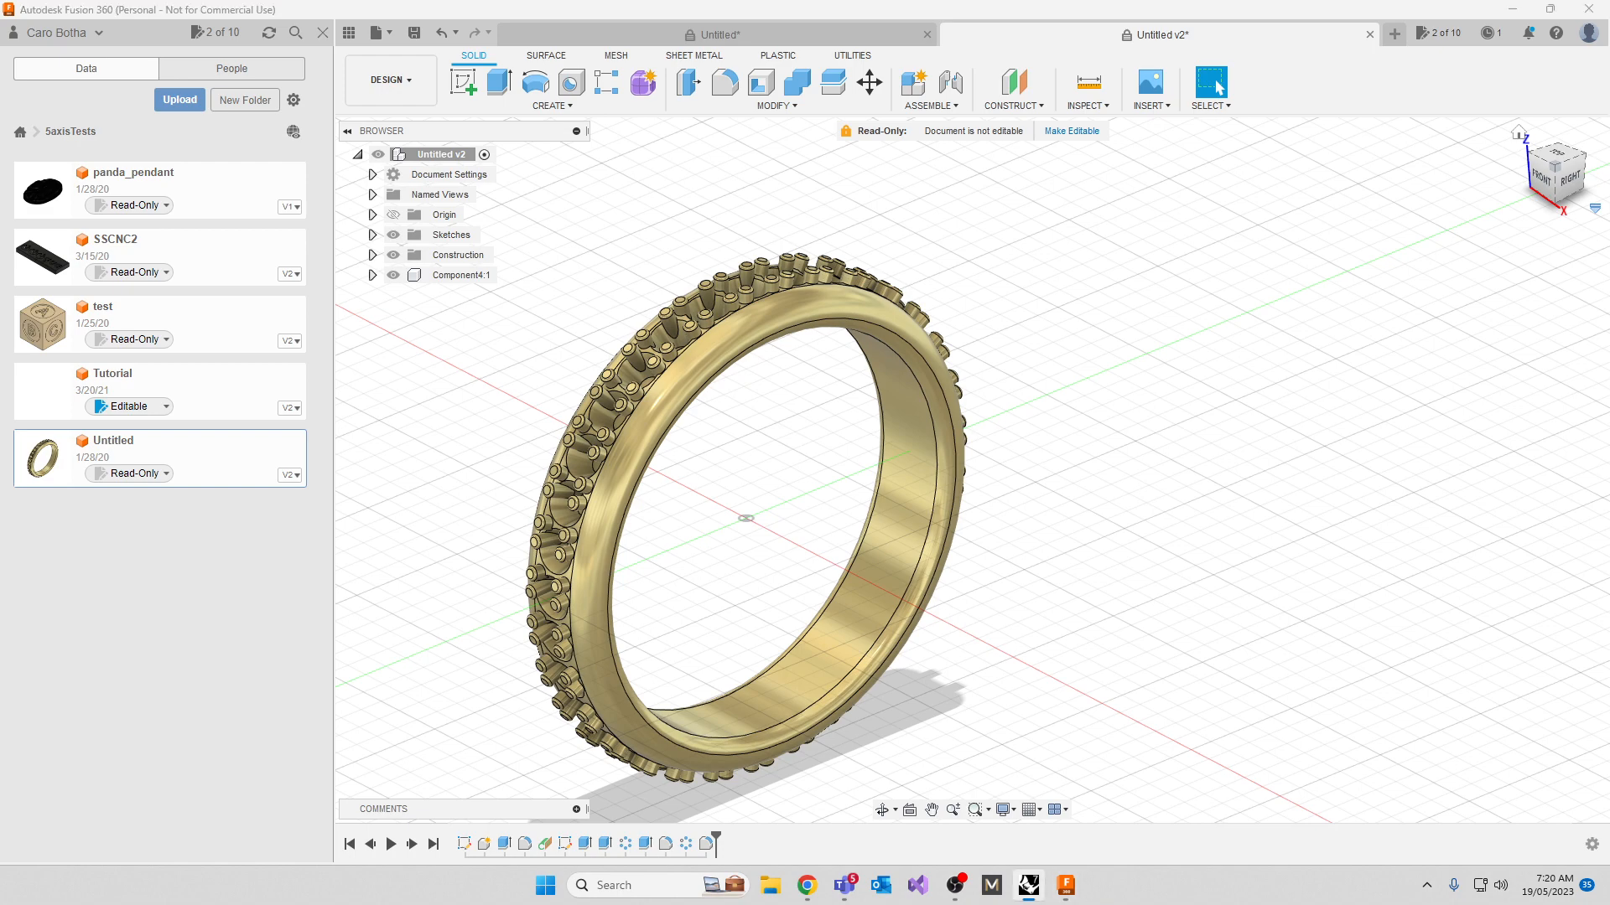
pyautogui.moveTo(1609, 7); pyautogui.dragTo(930, 1)
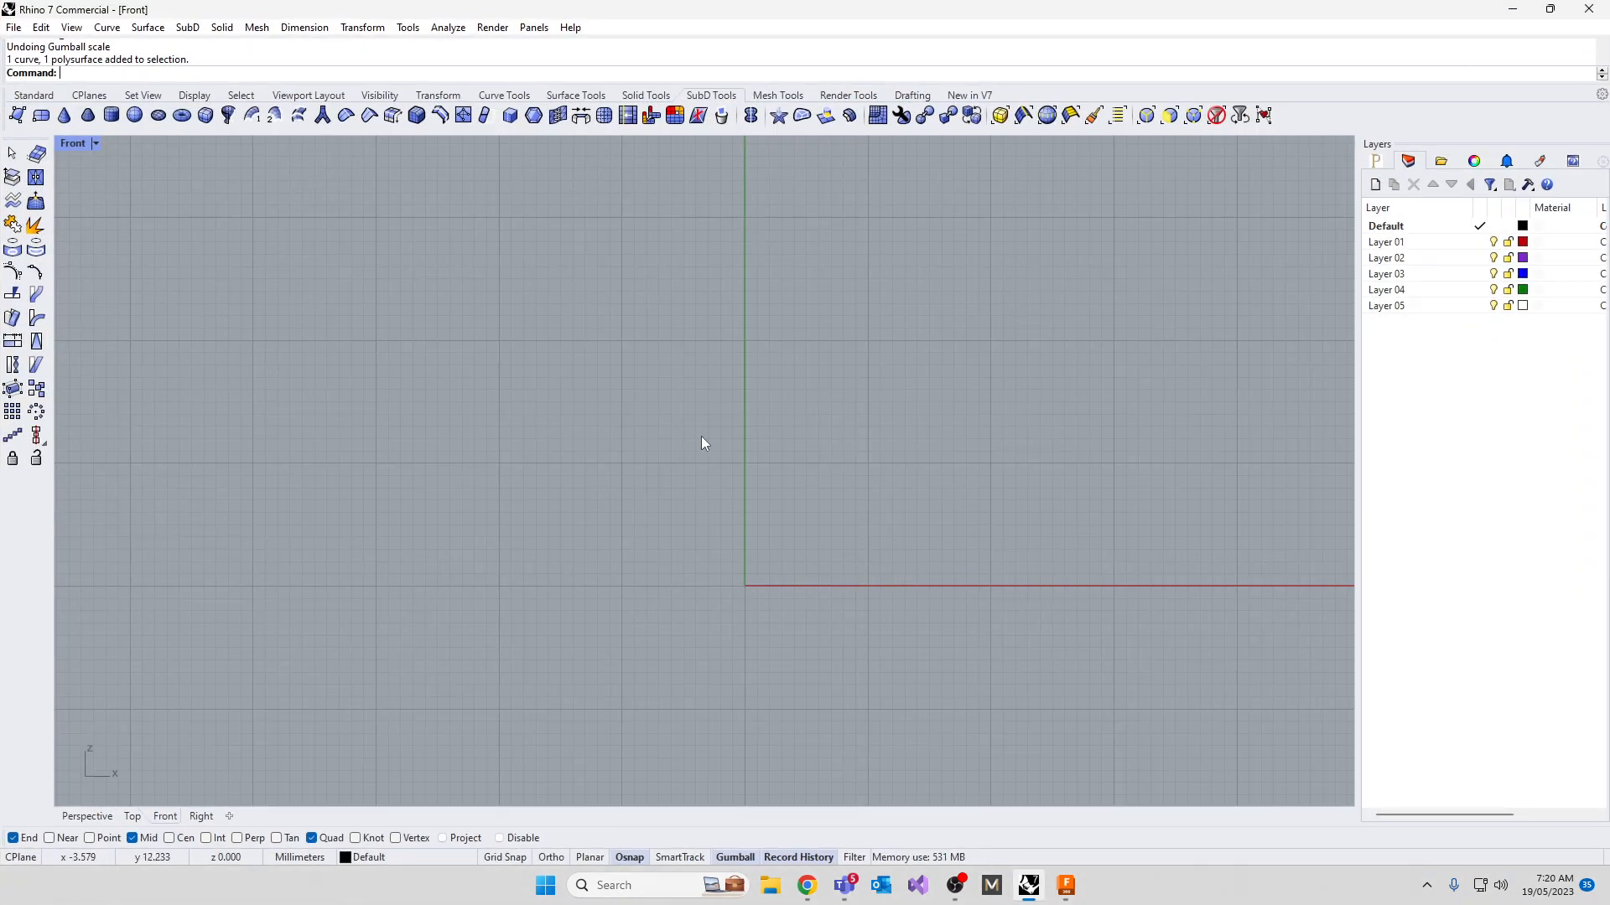
pyautogui.moveTo(858, 636); pyautogui.dragTo(765, 529, button='right')
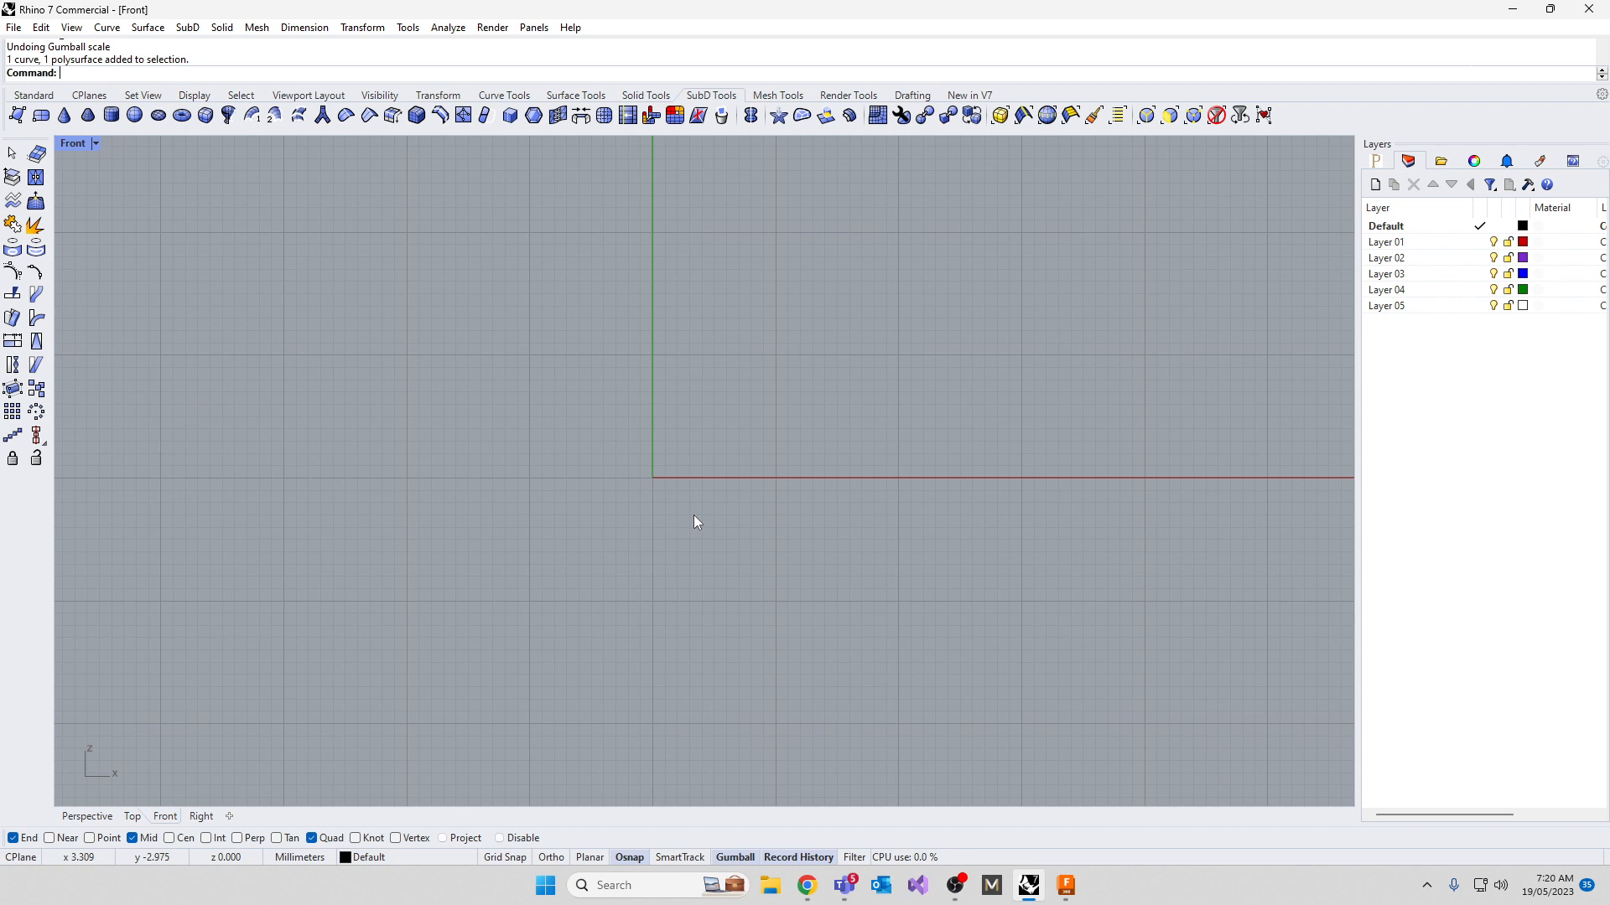
pyautogui.write('ci')
pyautogui.press('Return')
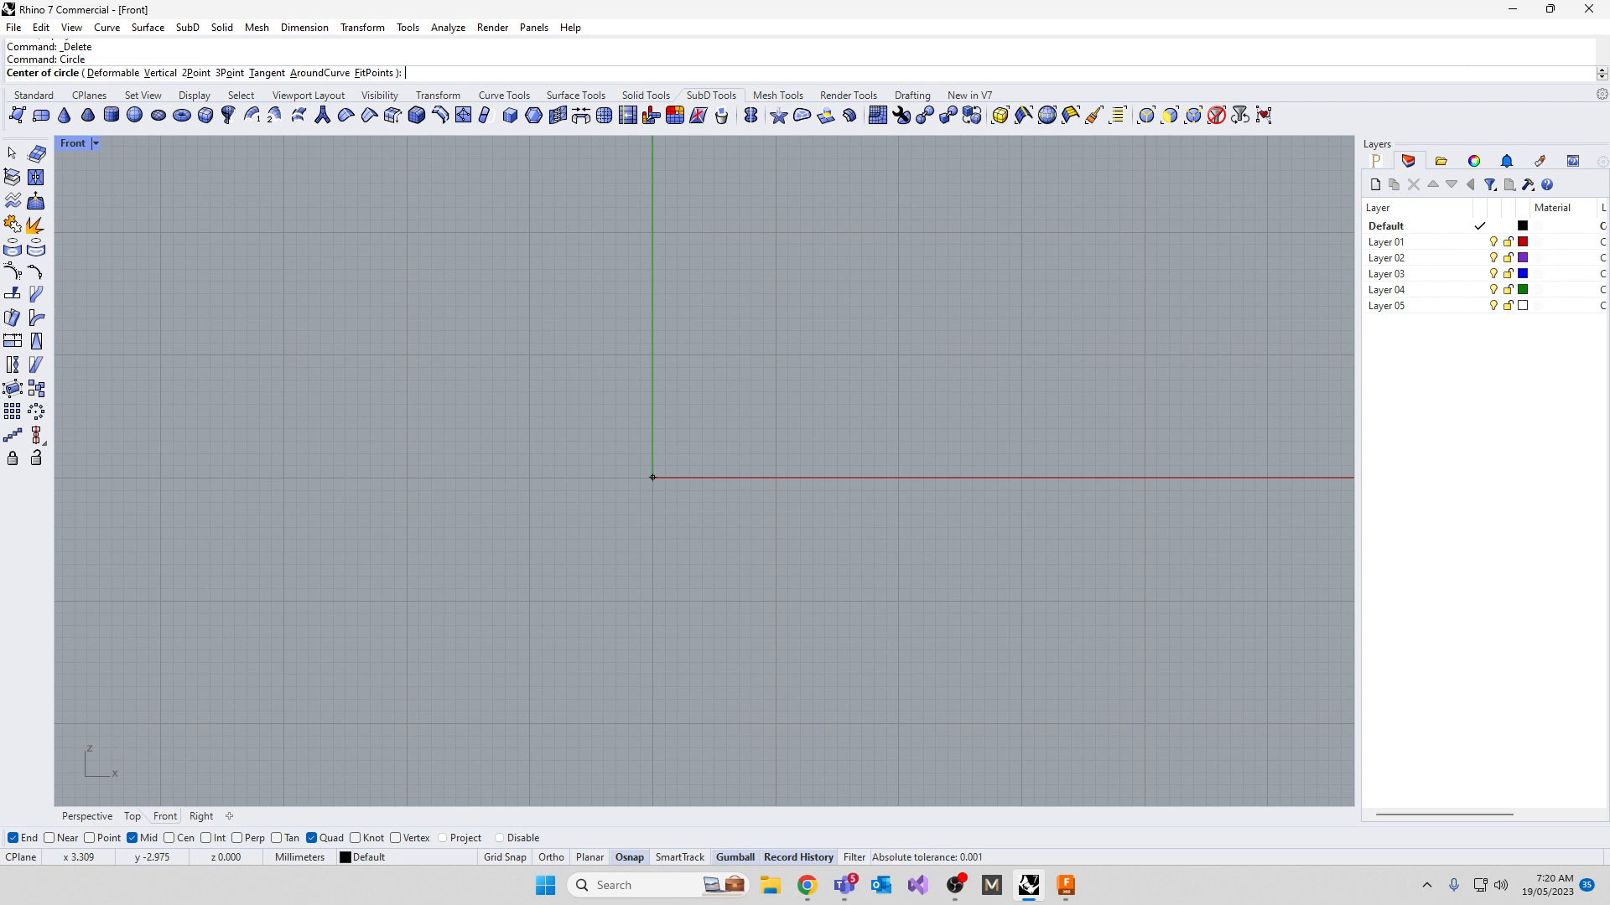
pyautogui.click(652, 477)
pyautogui.write('1')
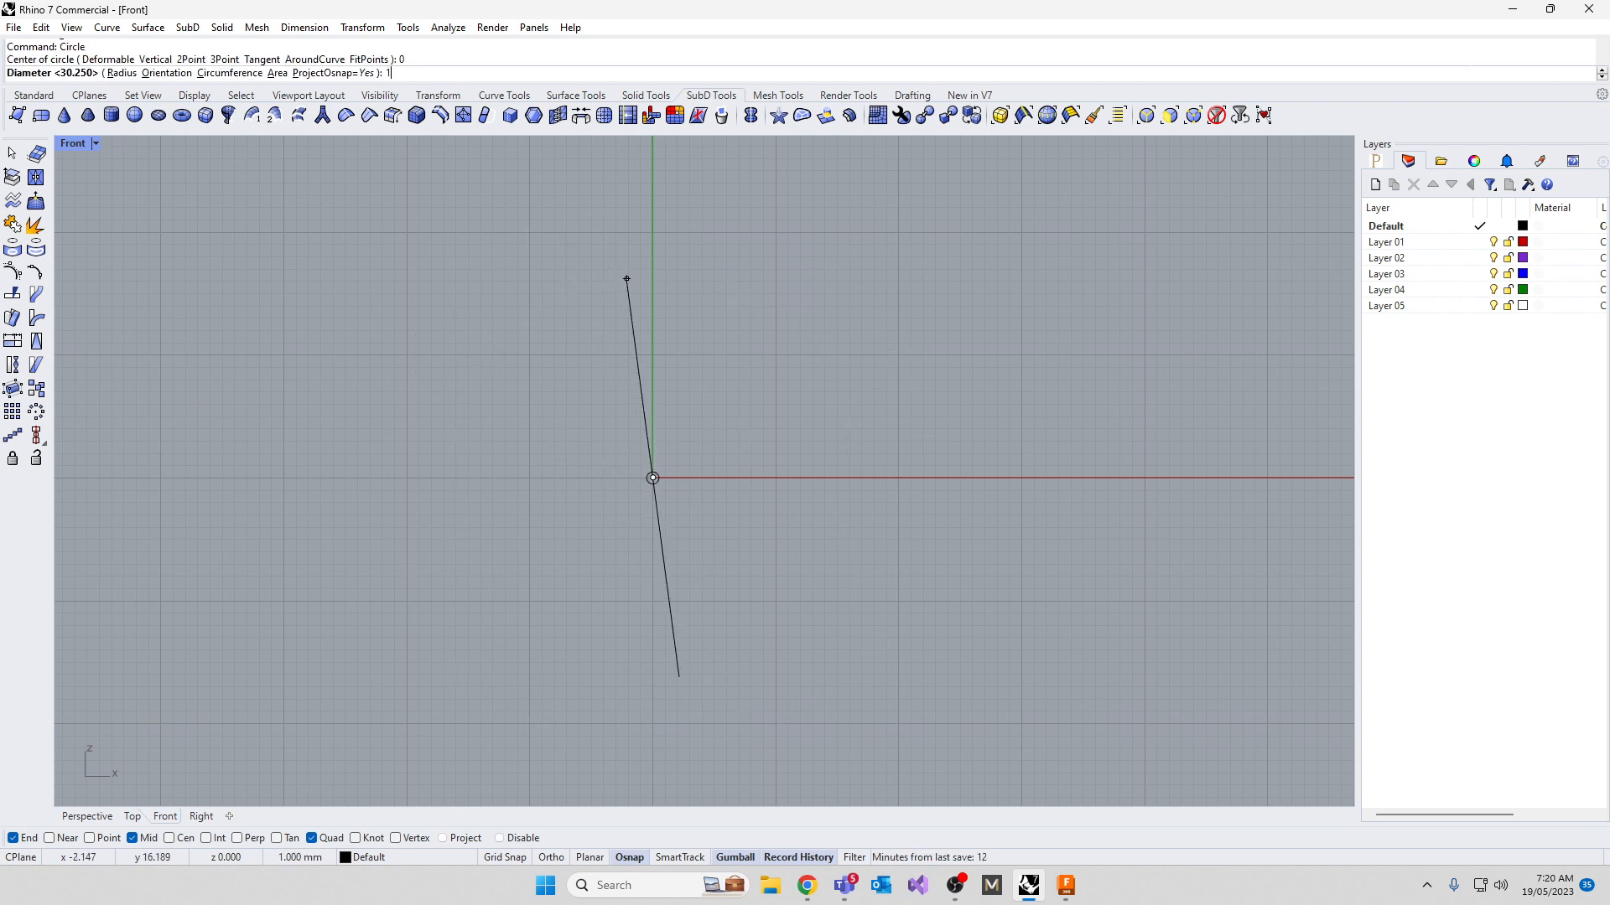
pyautogui.write('6.8')
pyautogui.press('Return')
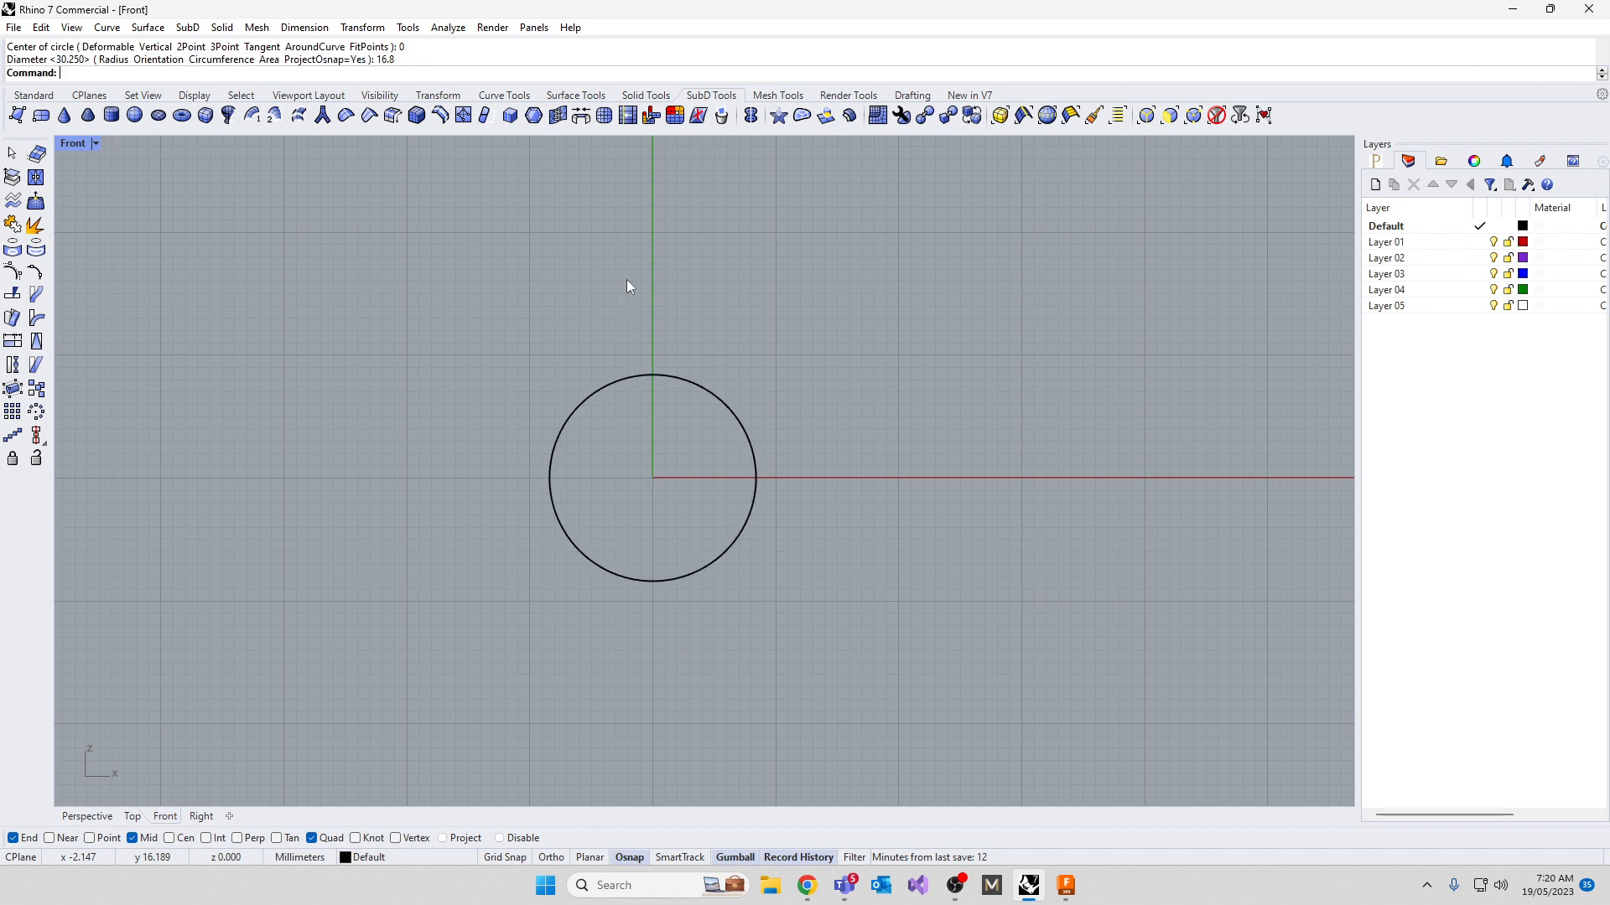
# Offset the circle outward by 1.6 mm to form the ring's outer profile
pyautogui.scroll(3, 645, 353)
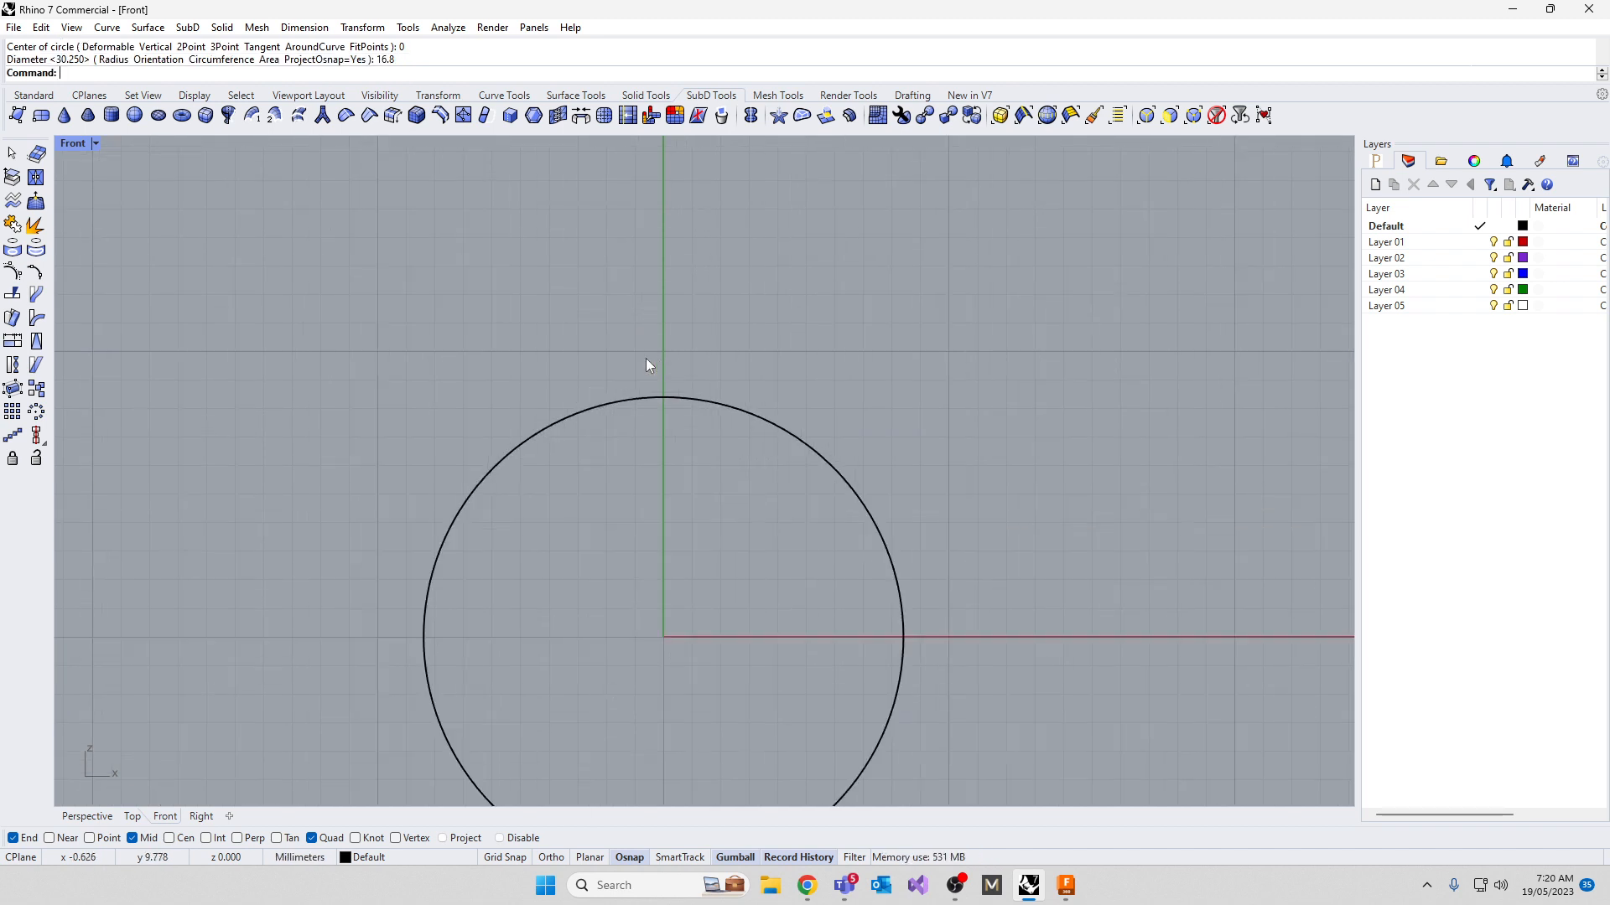
pyautogui.click(648, 399)
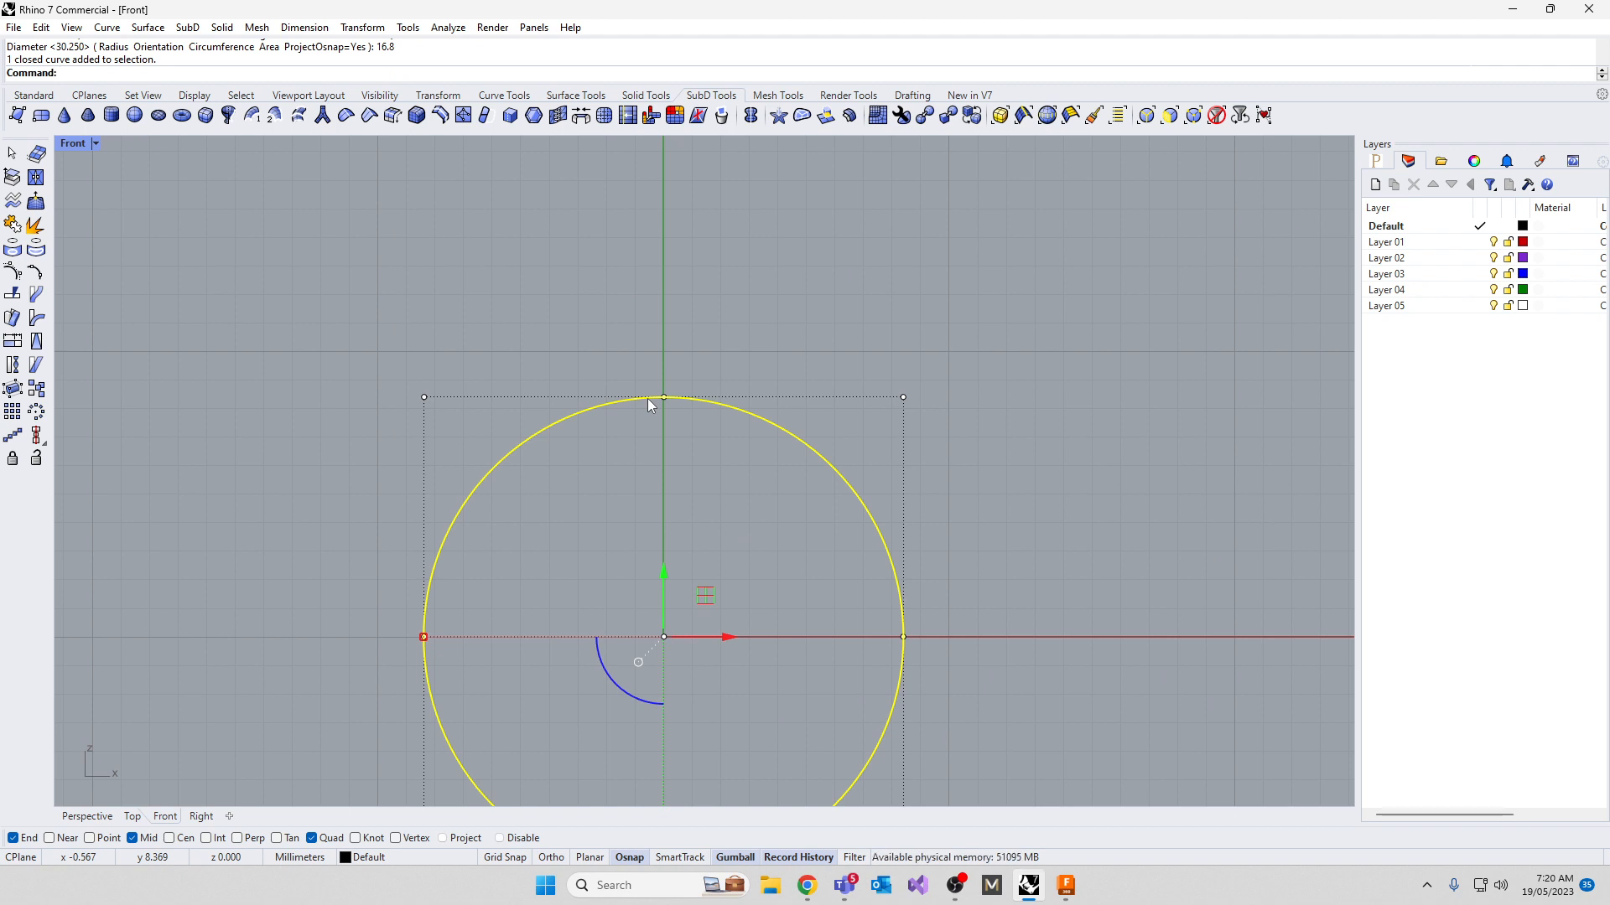
pyautogui.write('Offset')
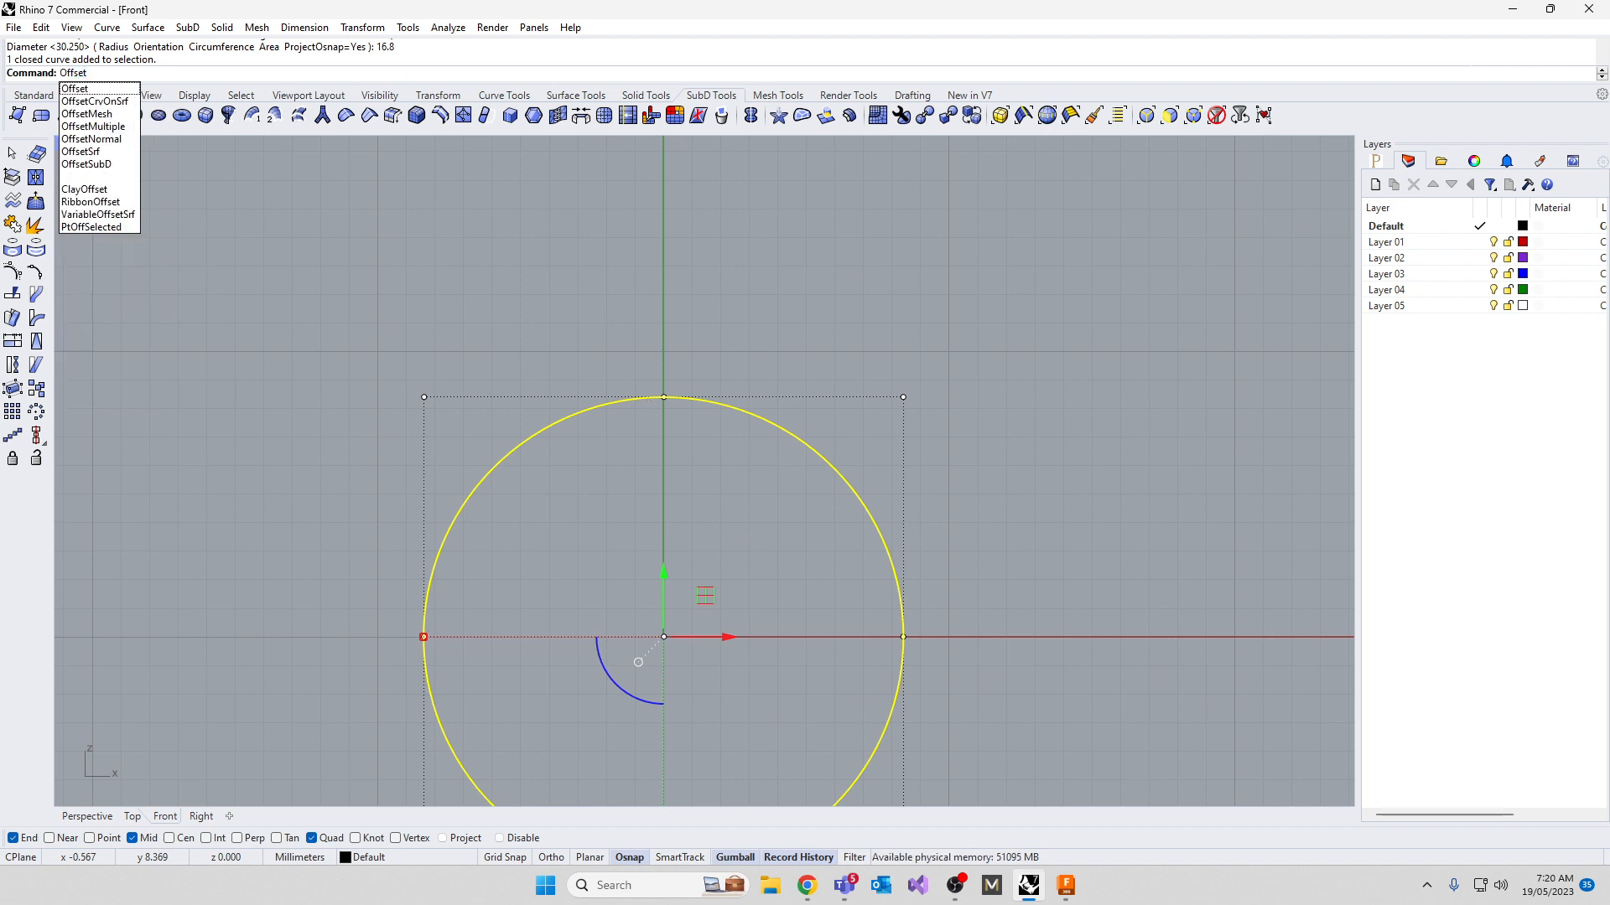
pyautogui.press('Return')
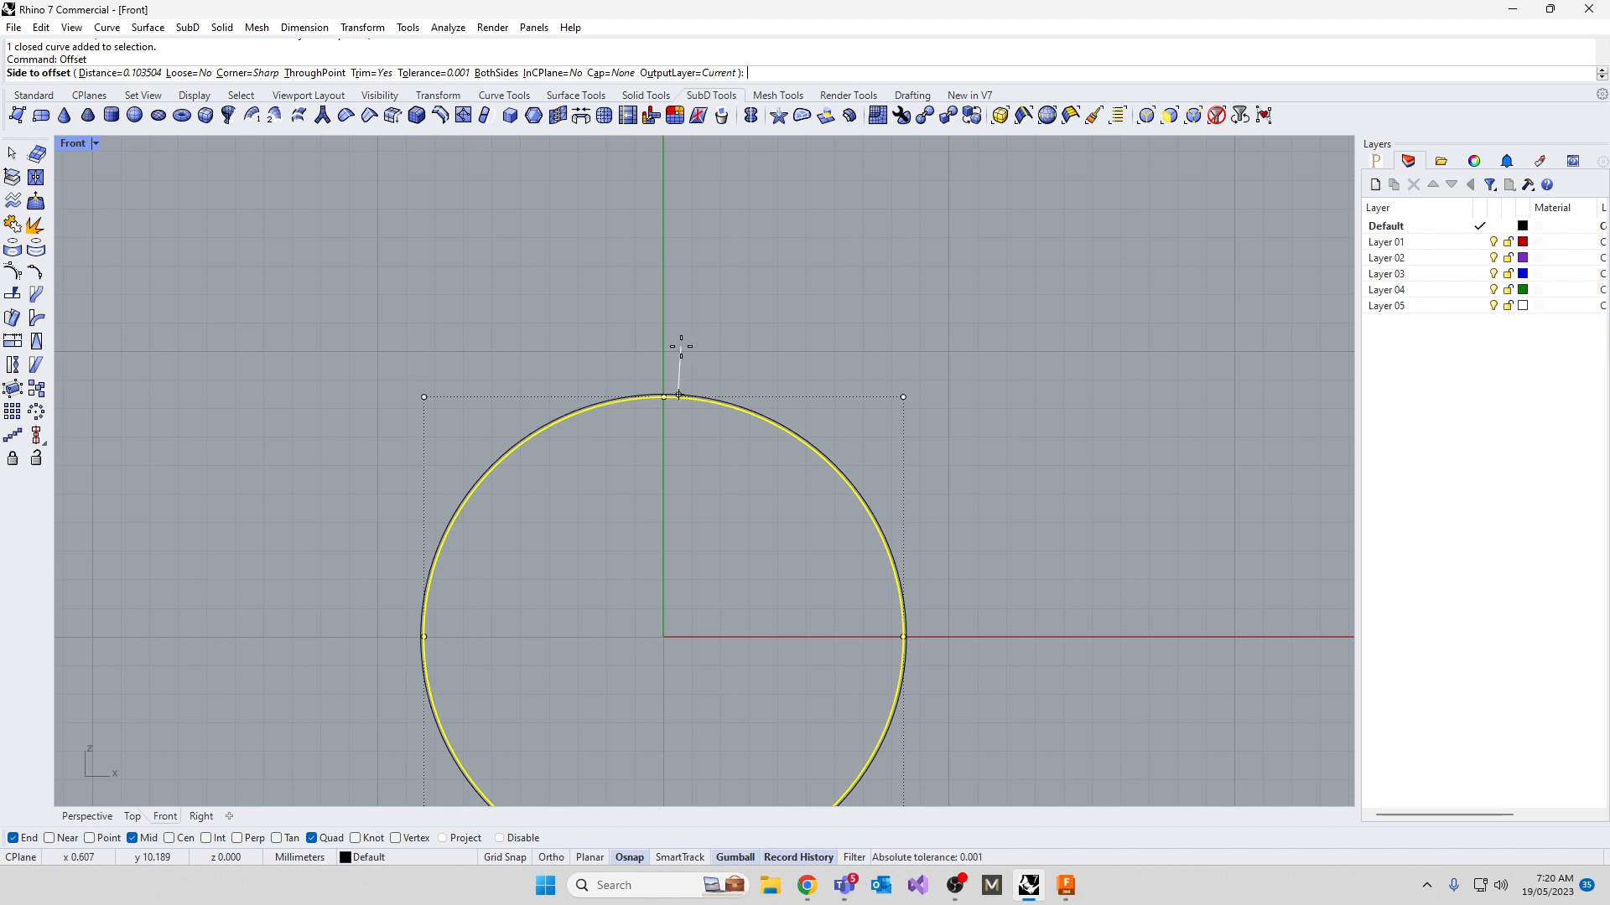
pyautogui.write('1')
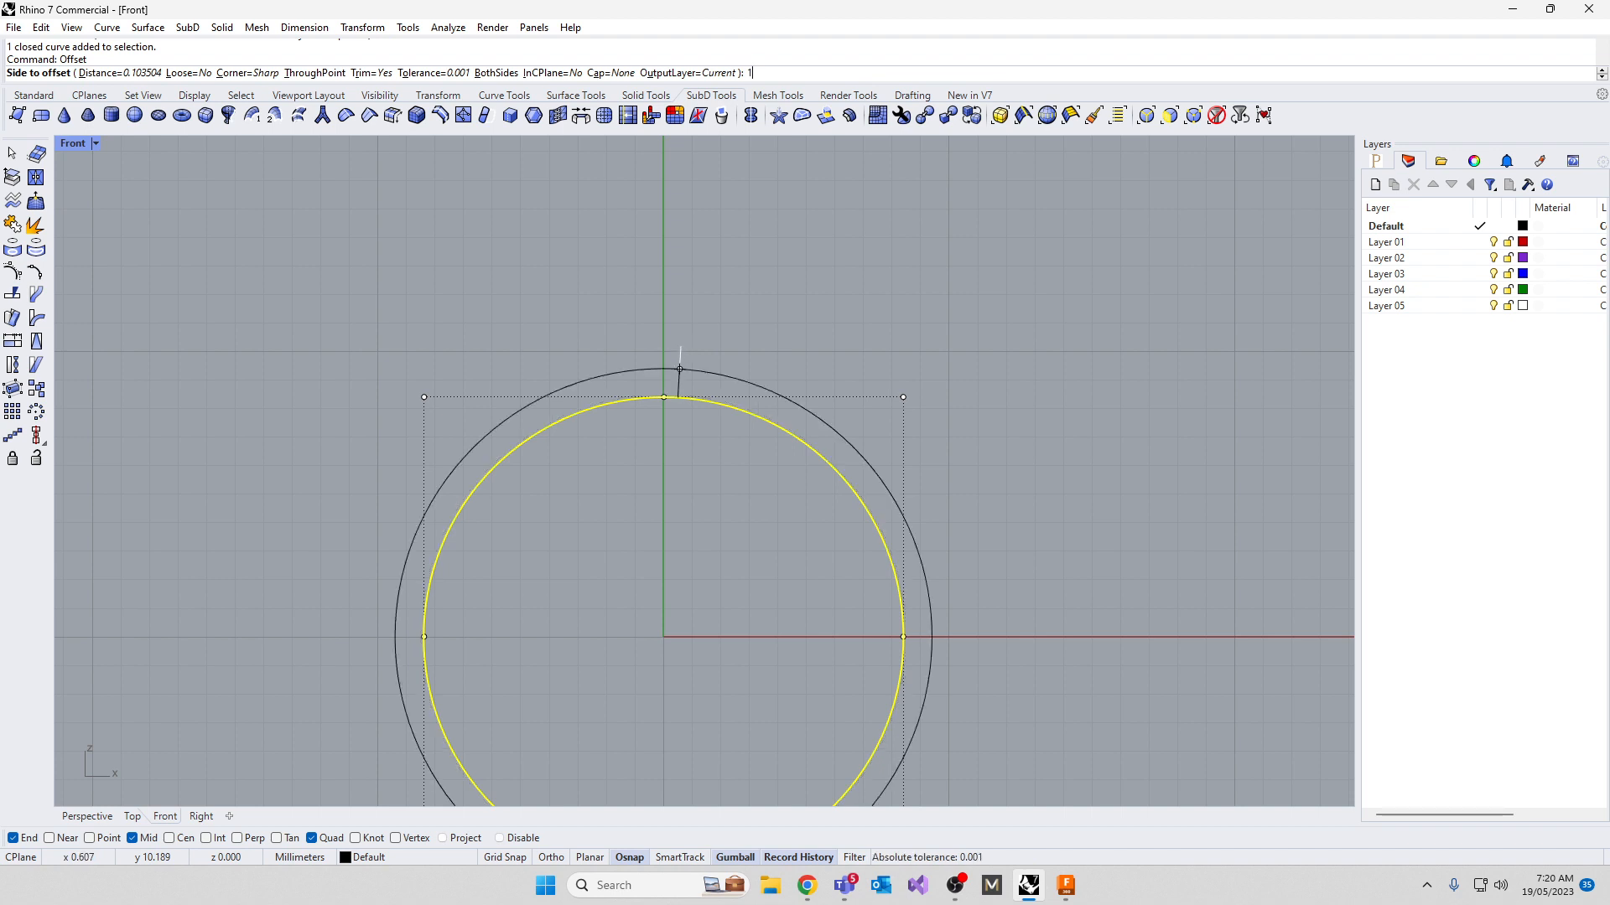
pyautogui.write('.6')
pyautogui.press('Return')
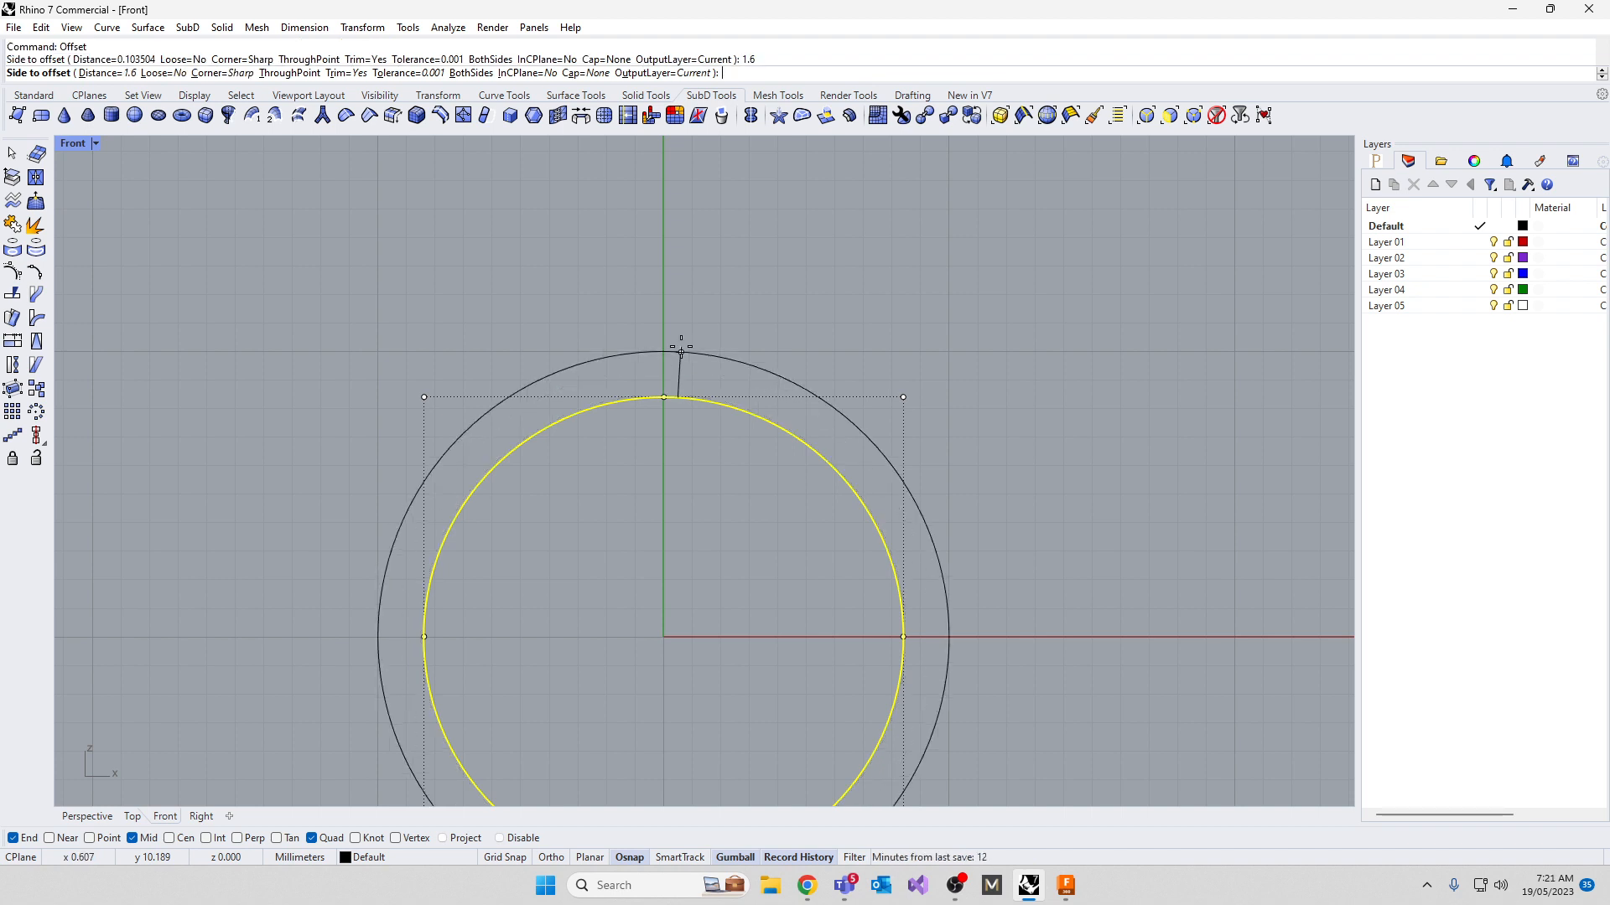
pyautogui.click(676, 236)
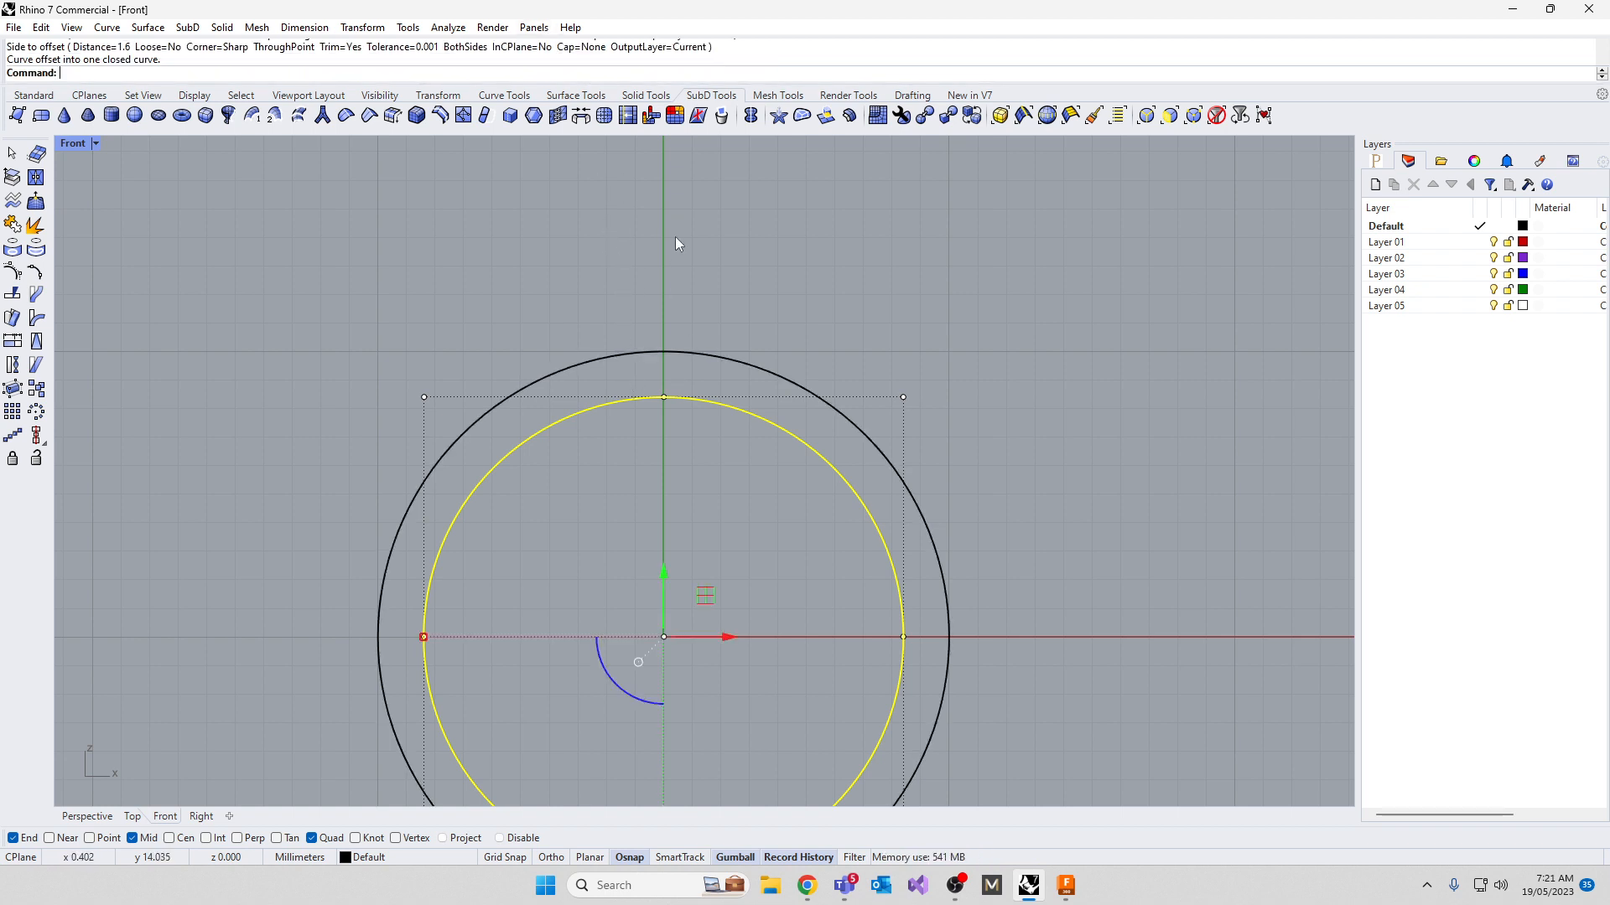
# Scale the inner circle down uniformly about its centre, and clear the selection
pyautogui.click(631, 334)
pyautogui.moveTo(676, 481); pyautogui.dragTo(587, 331)
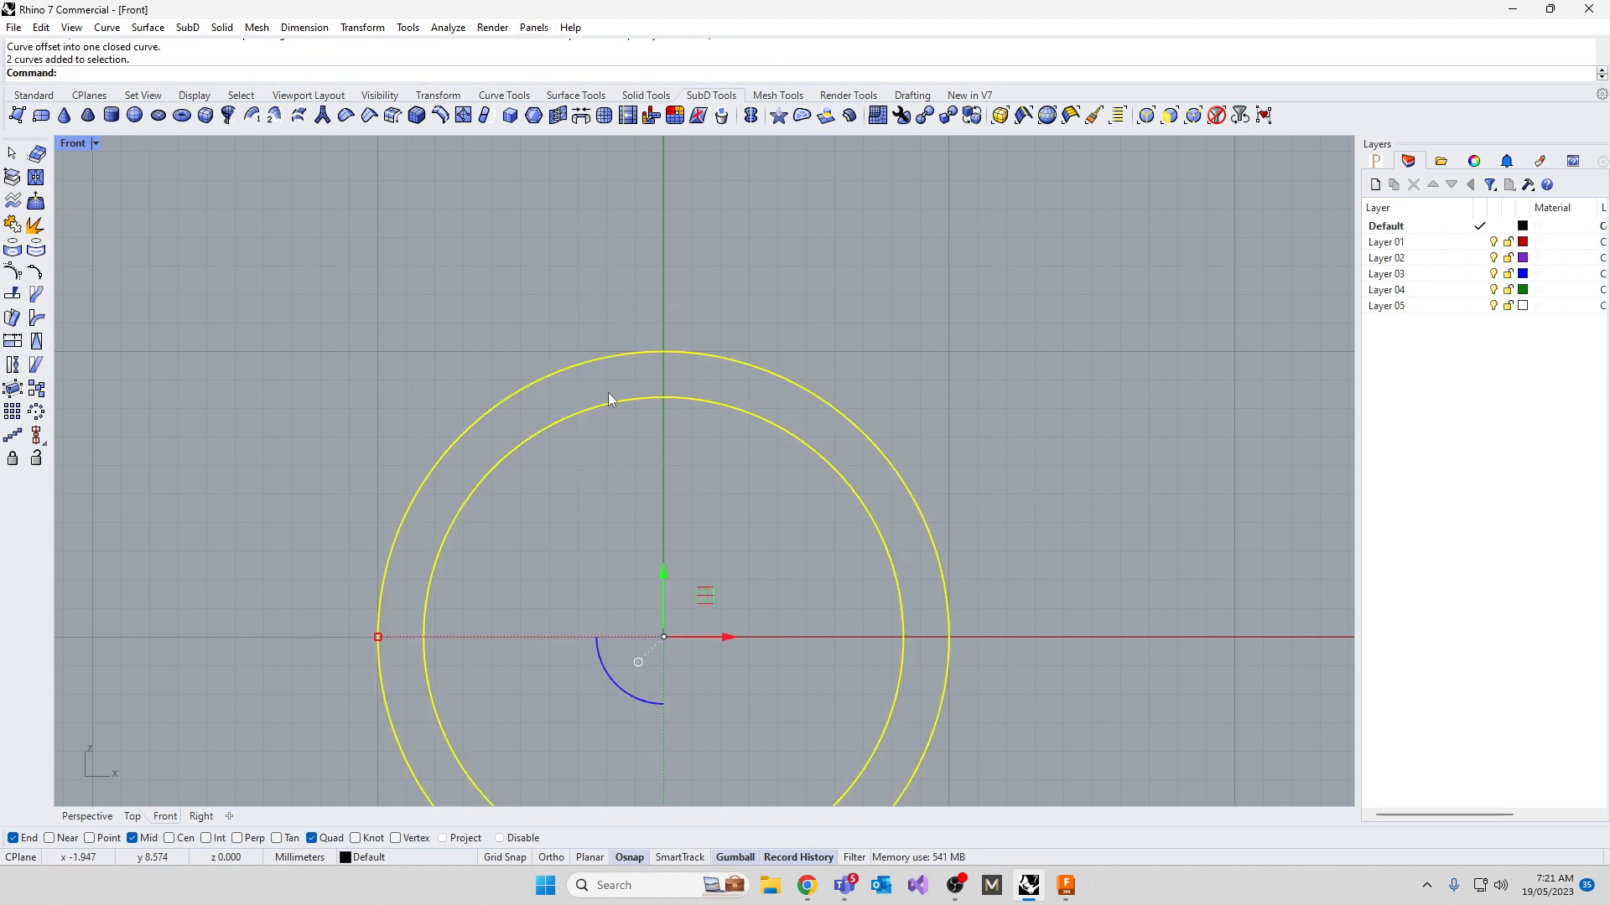
pyautogui.click(613, 402)
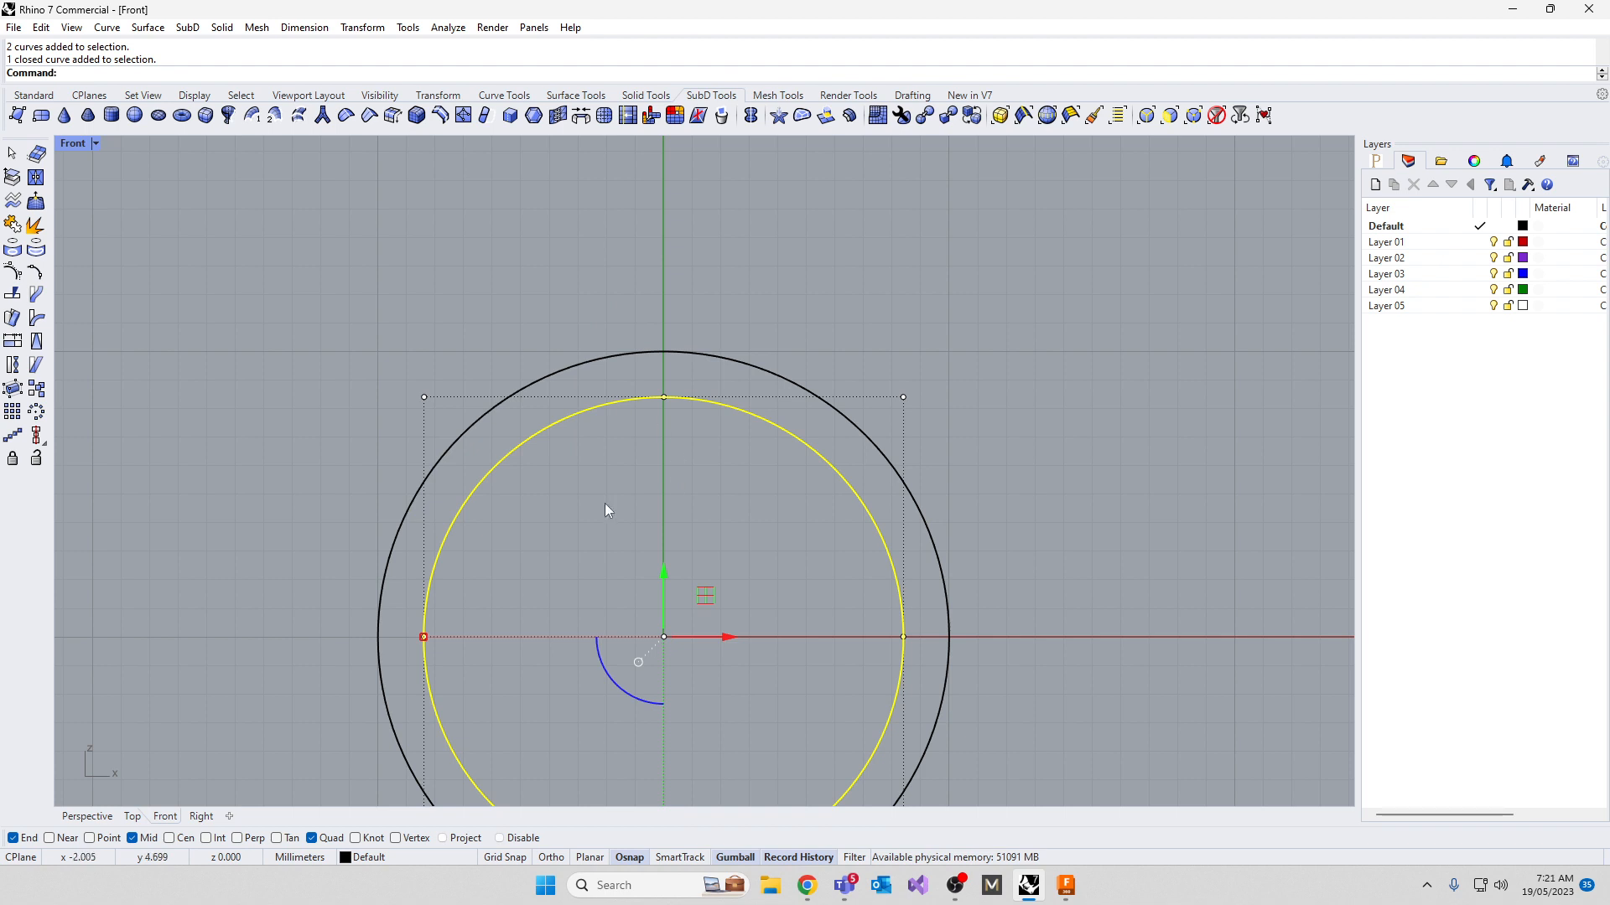
pyautogui.moveTo(424, 638)
pyautogui.mouseDown()
pyautogui.moveTo(394, 640)
pyautogui.moveTo(451, 637)
pyautogui.mouseUp()
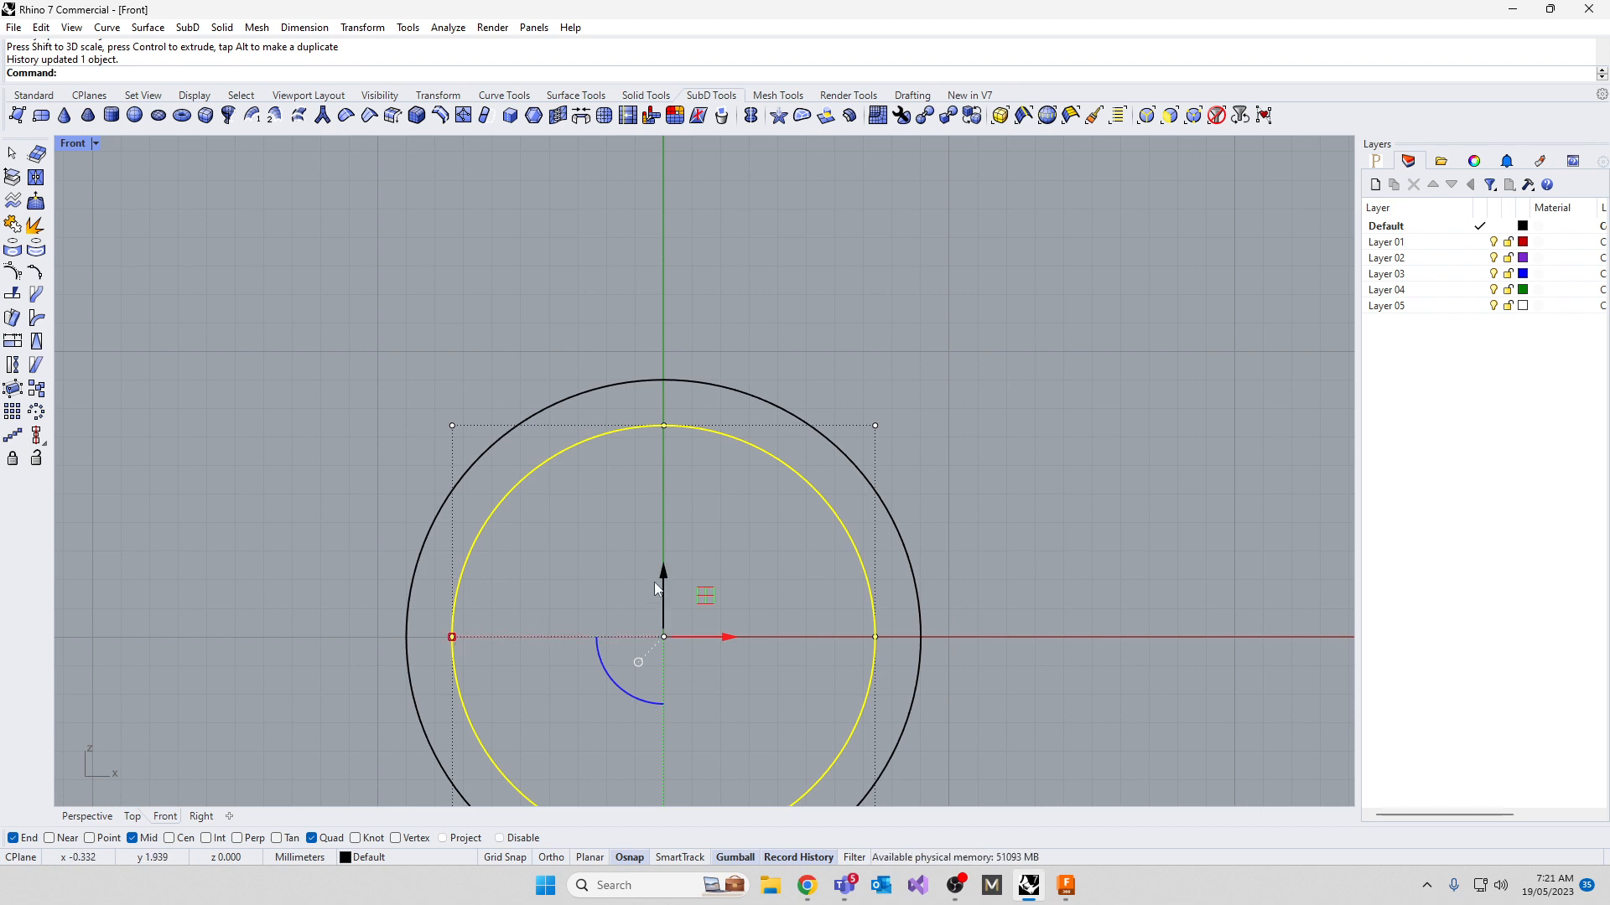
pyautogui.press('Escape')
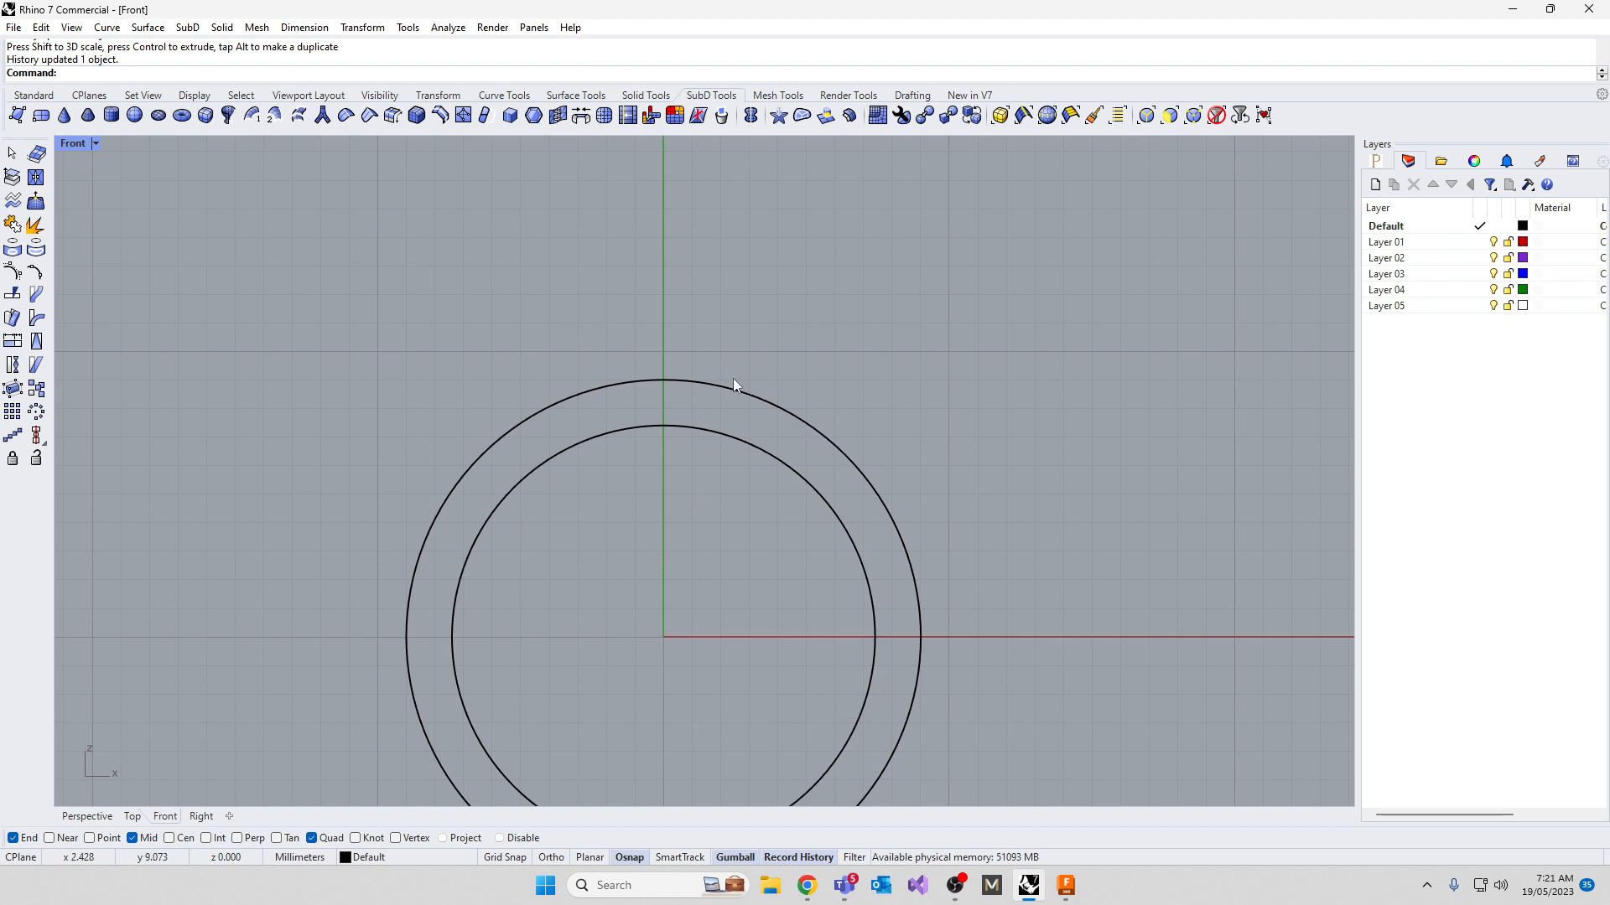
# Extrude both circles as a solid ring band 1.5 mm to both sides, and clear the selection
pyautogui.doubleClick(75, 146)
pyautogui.moveTo(838, 319); pyautogui.dragTo(1049, 265, button='right')
pyautogui.moveTo(1053, 273); pyautogui.dragTo(990, 343)
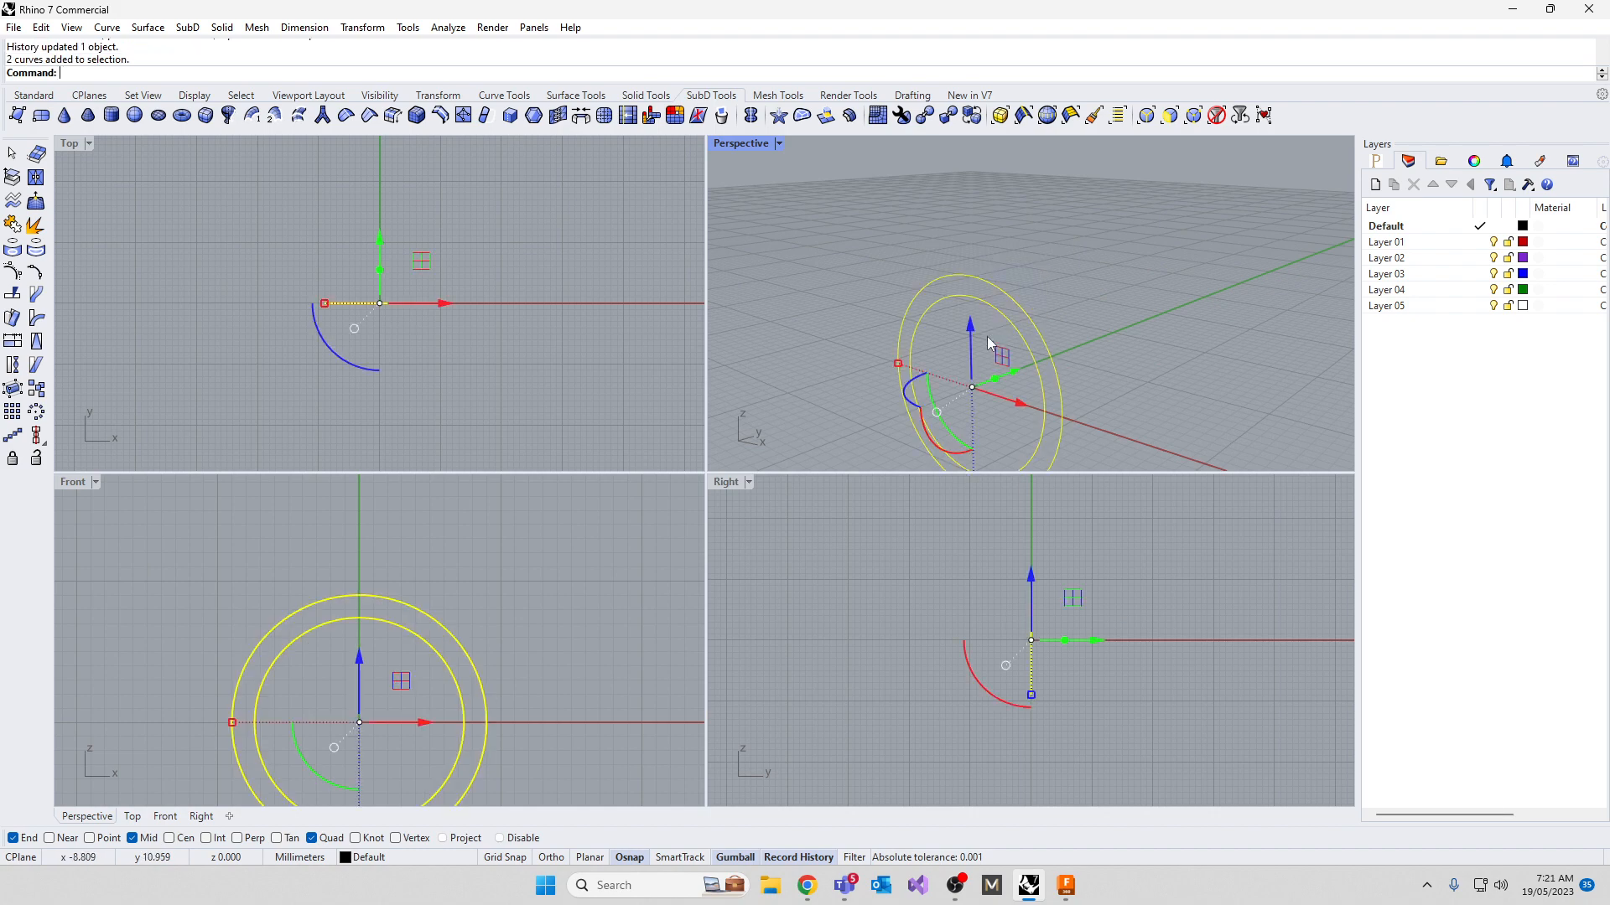
pyautogui.write('ExtrudeCrv')
pyautogui.press('Return')
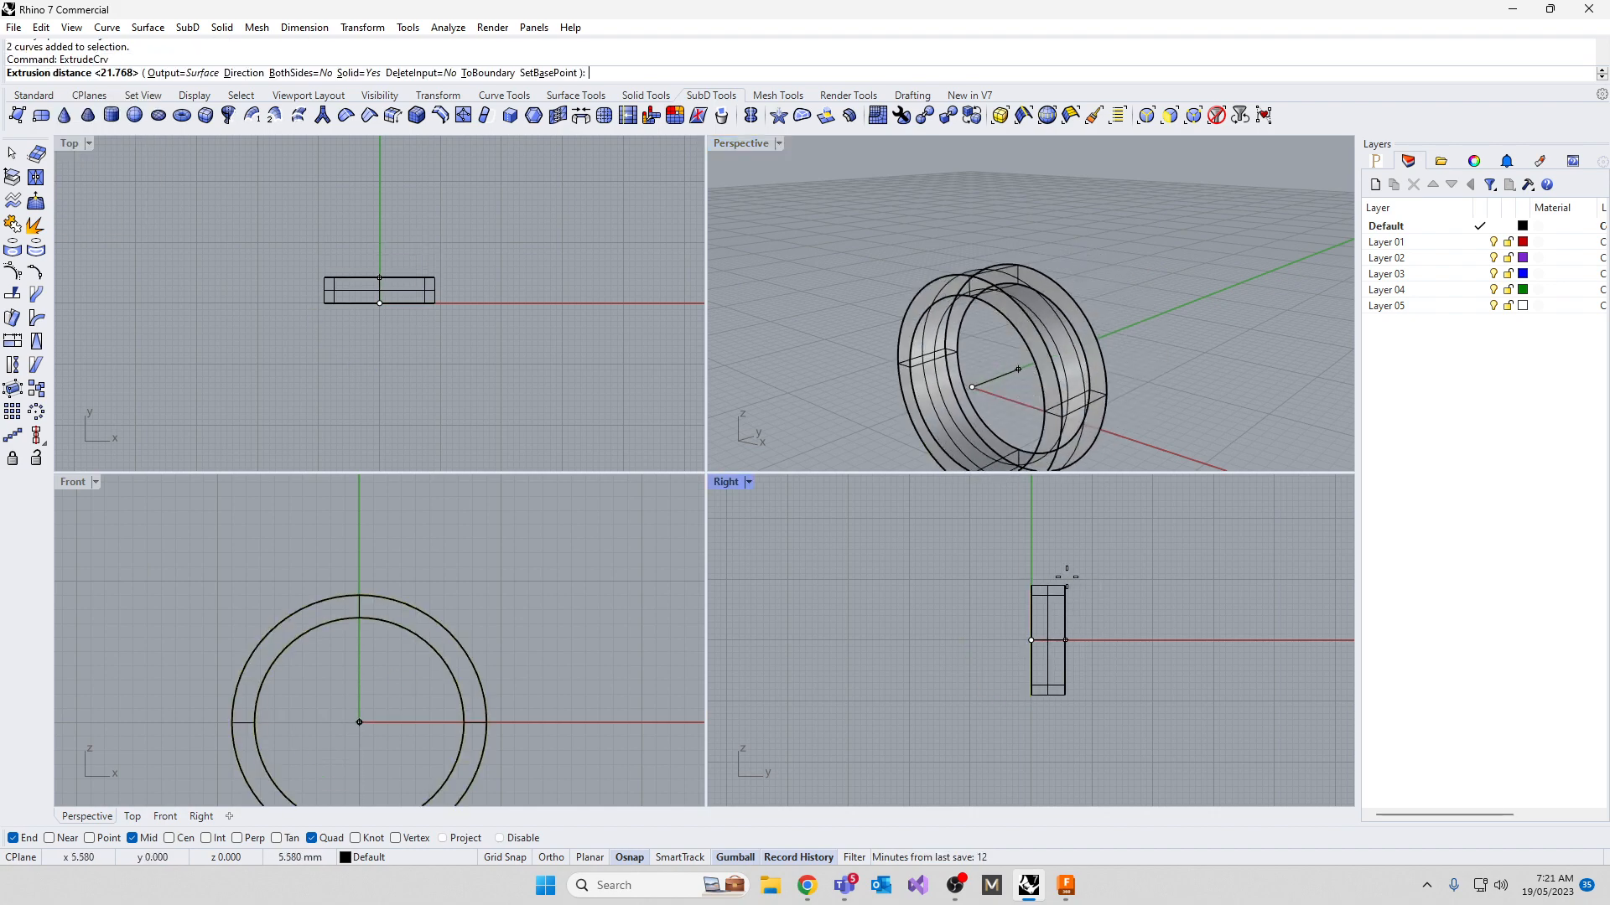
pyautogui.click(300, 72)
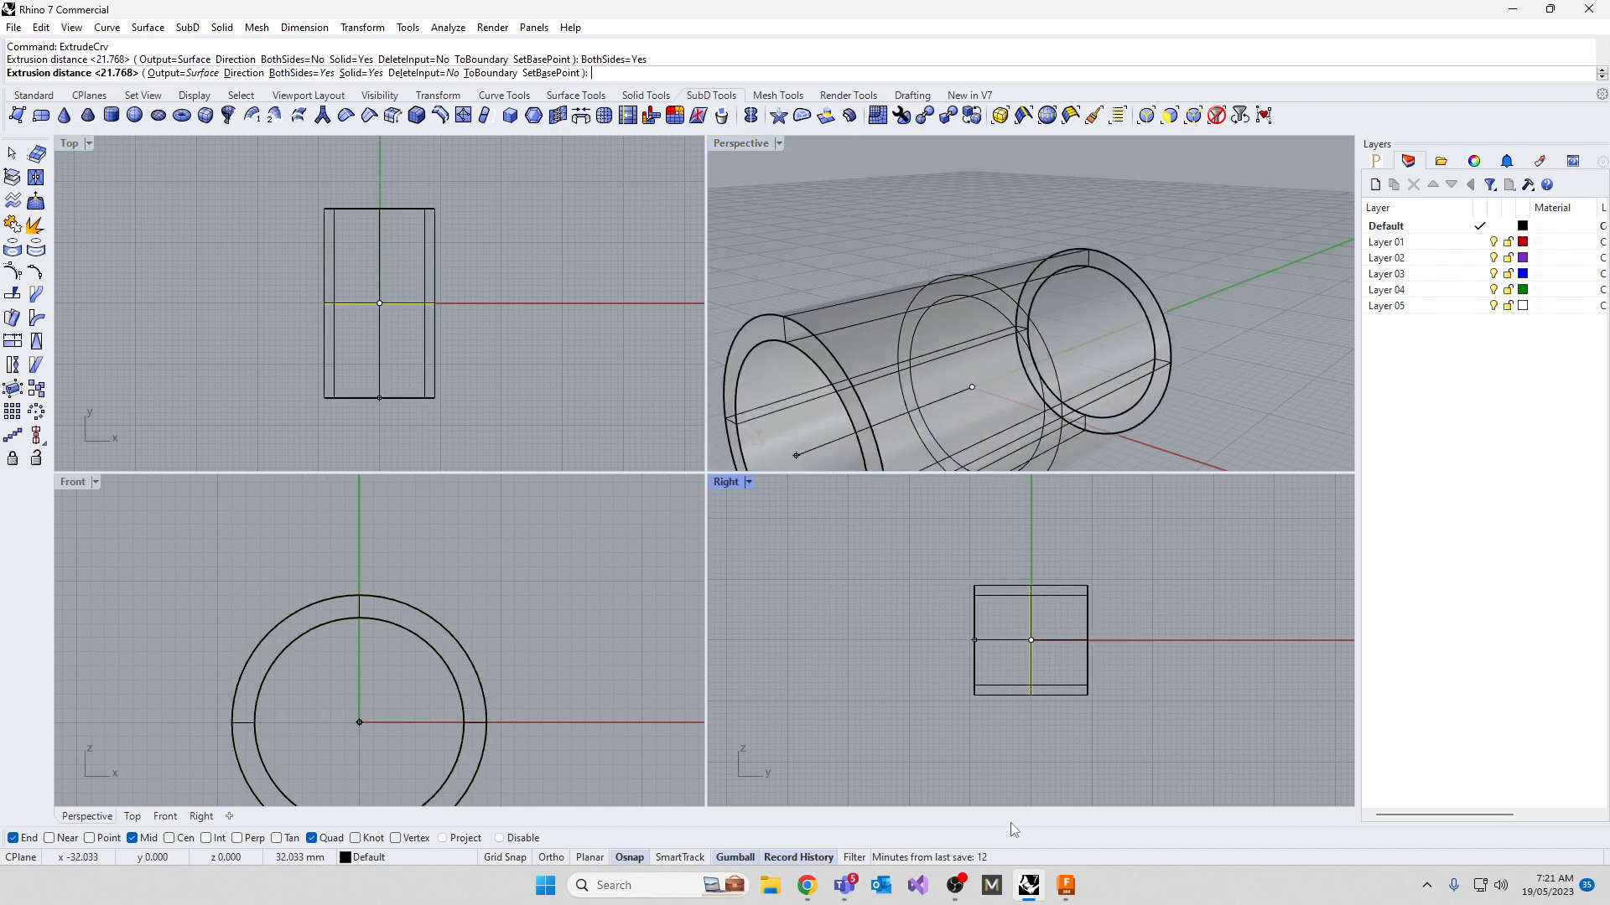
pyautogui.scroll(12, 985, 733)
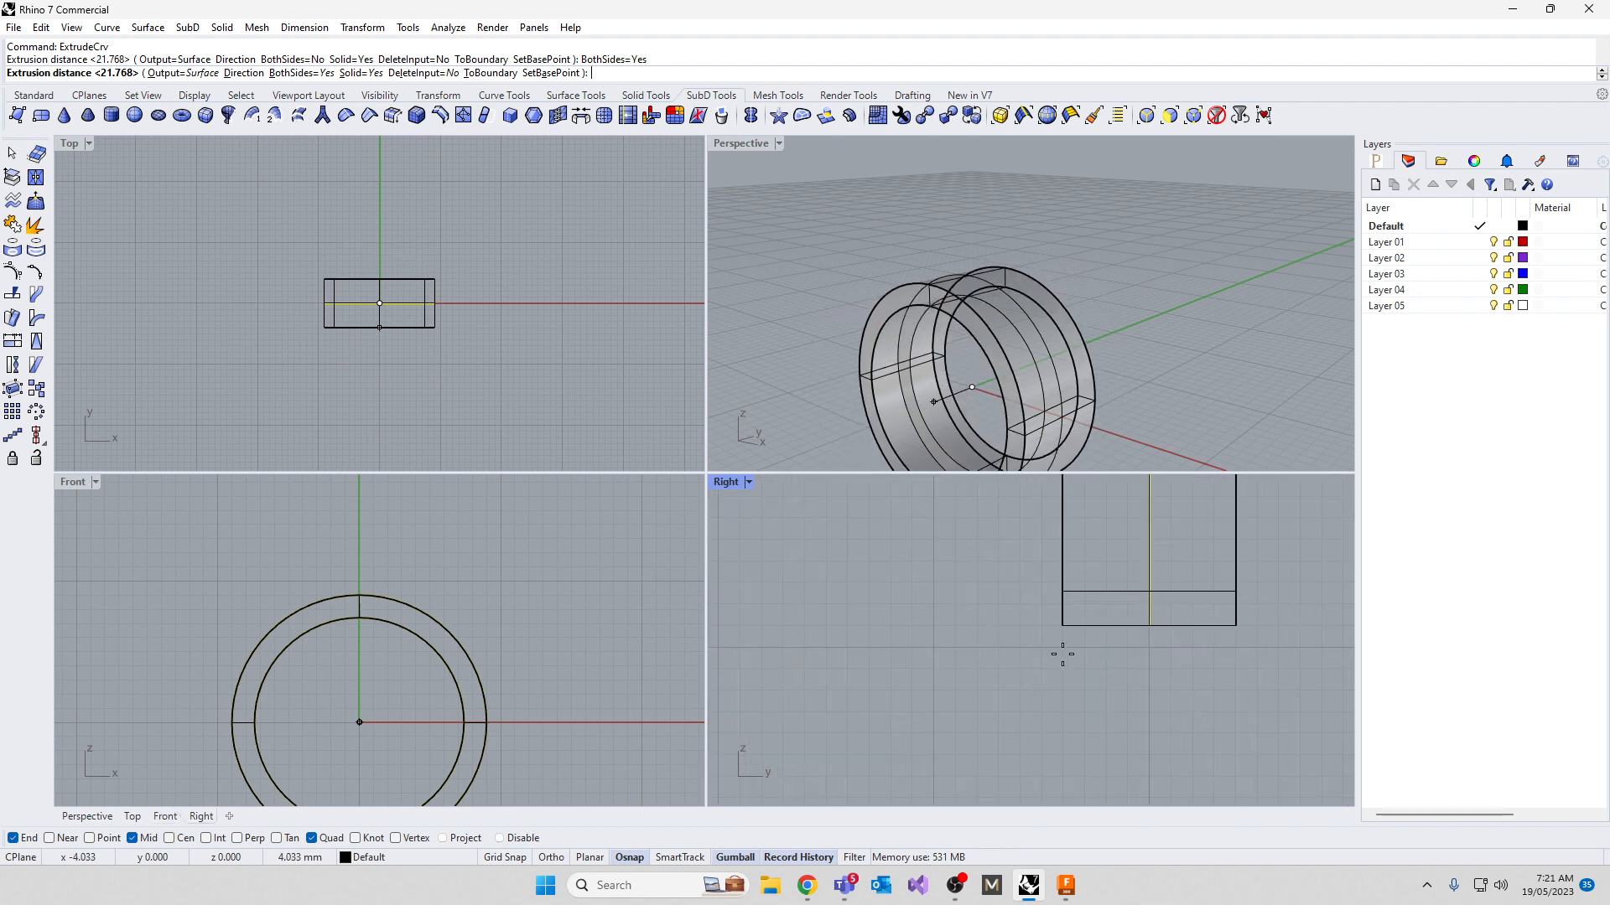
pyautogui.write('1.5')
pyautogui.press('Return')
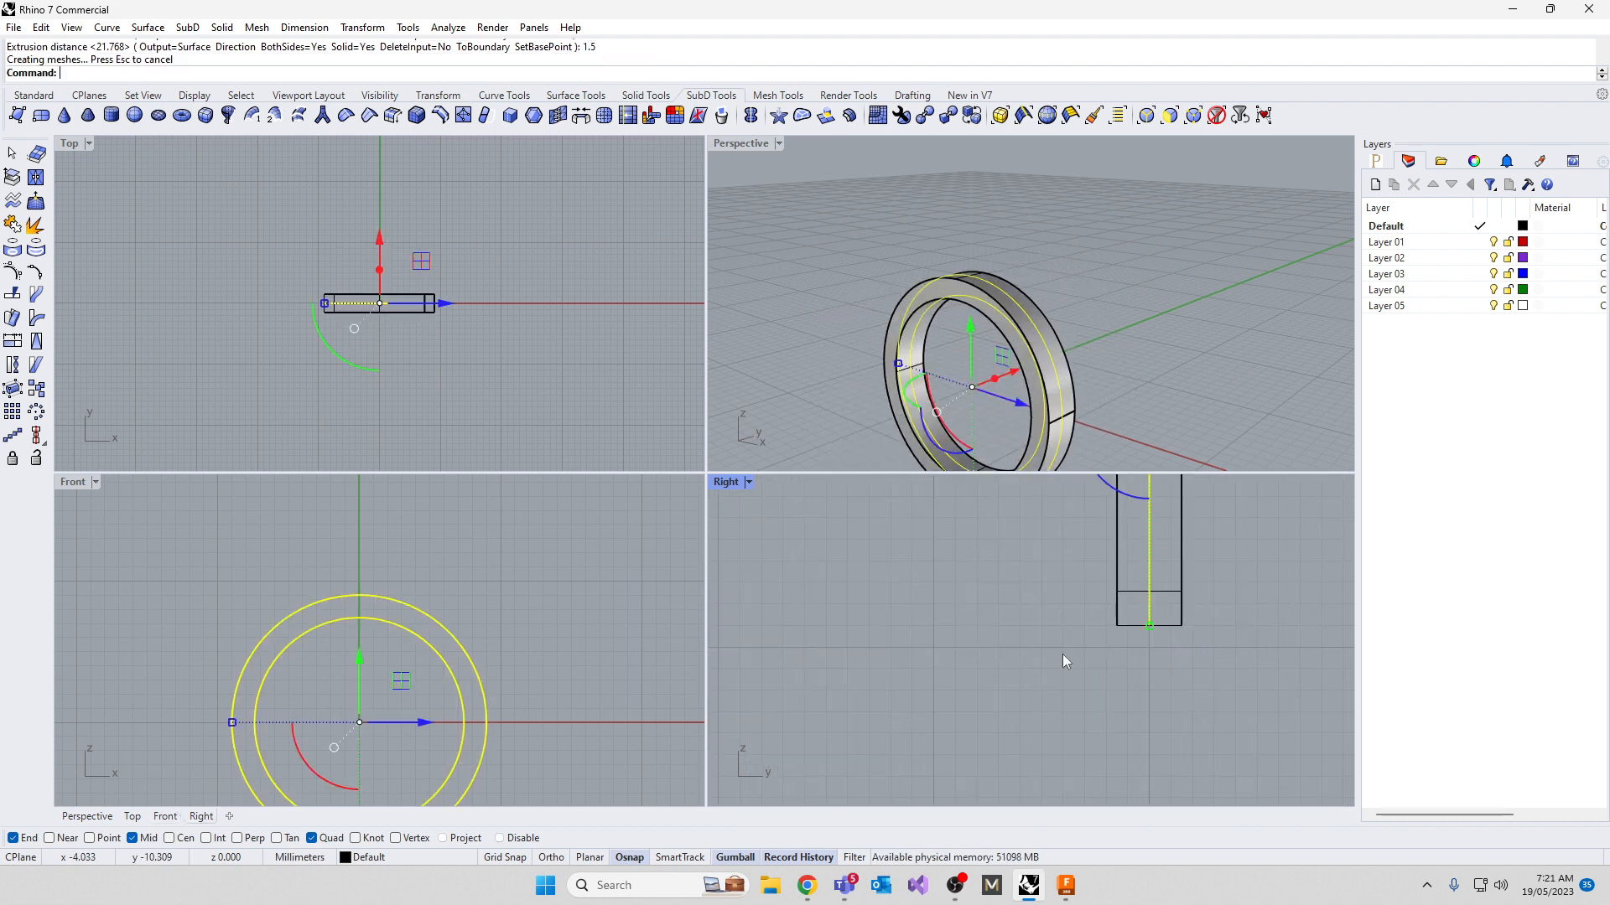
pyautogui.click(1063, 654)
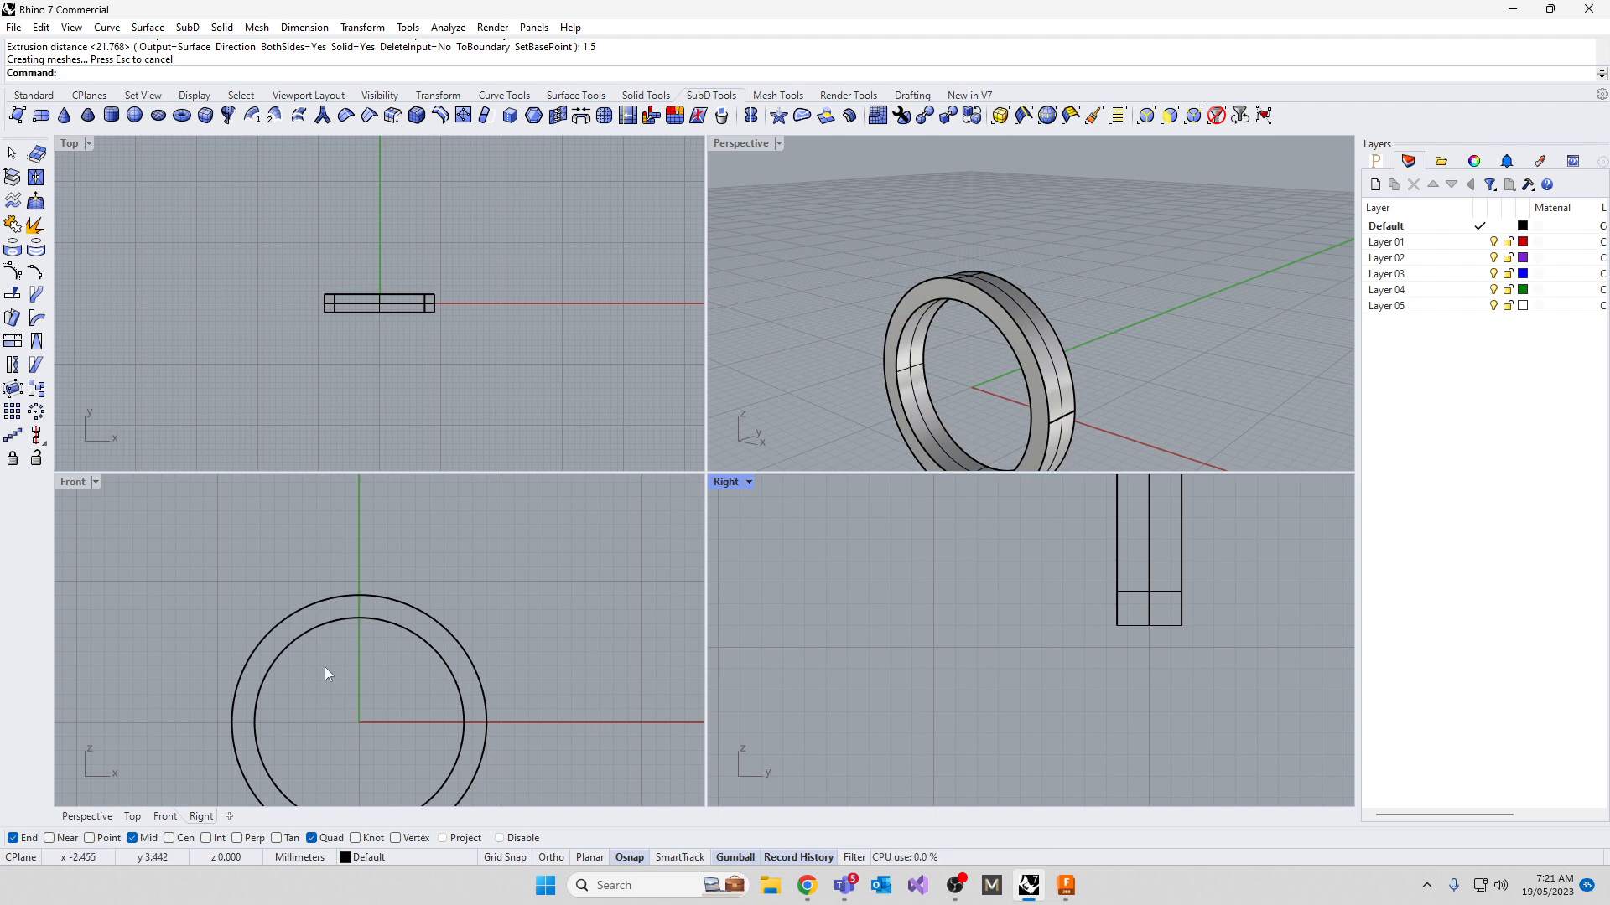
# Scale the inner circle slightly about its centre to test the band's history update, and clear the selection
pyautogui.click(320, 628)
pyautogui.click(390, 682)
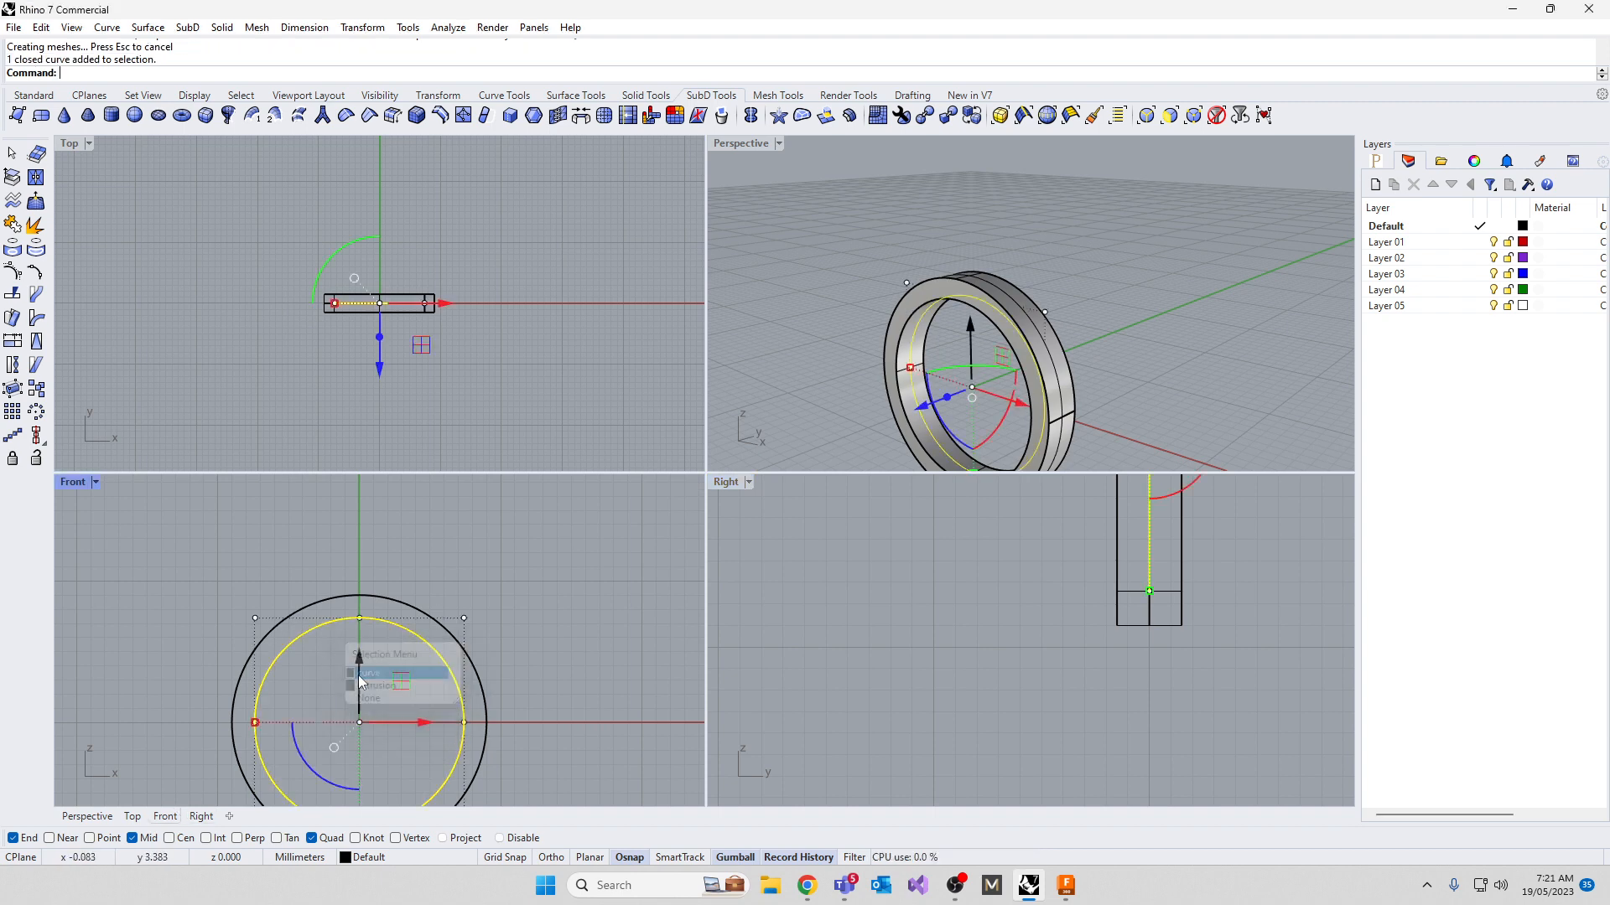
pyautogui.moveTo(255, 722); pyautogui.dragTo(254, 722)
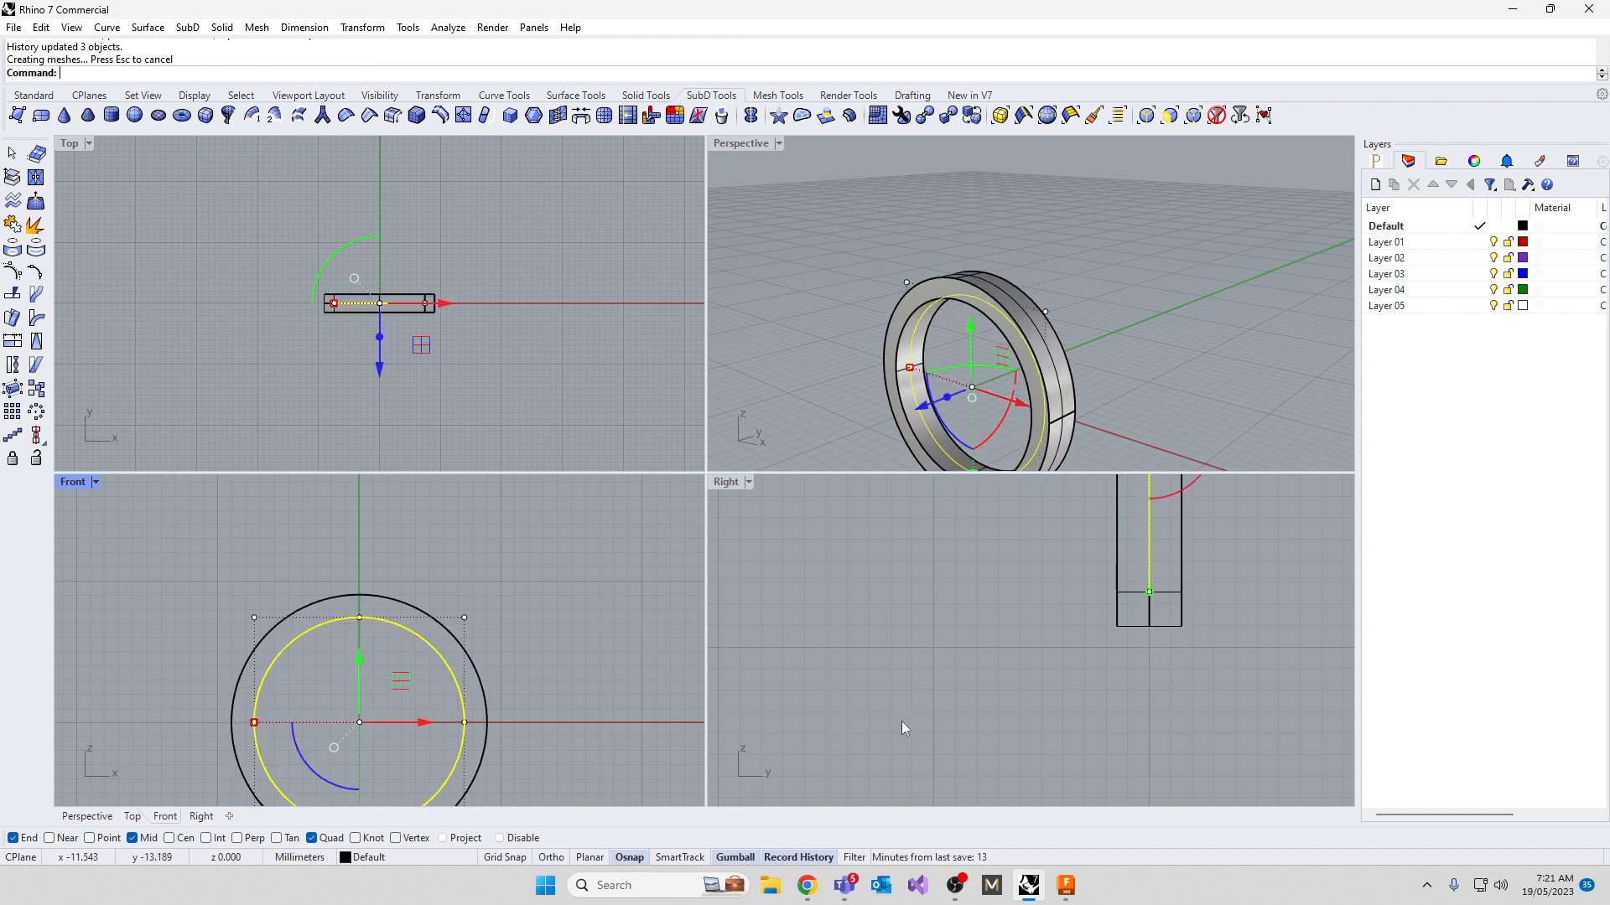
pyautogui.click(830, 242)
pyautogui.scroll(5, 864, 270)
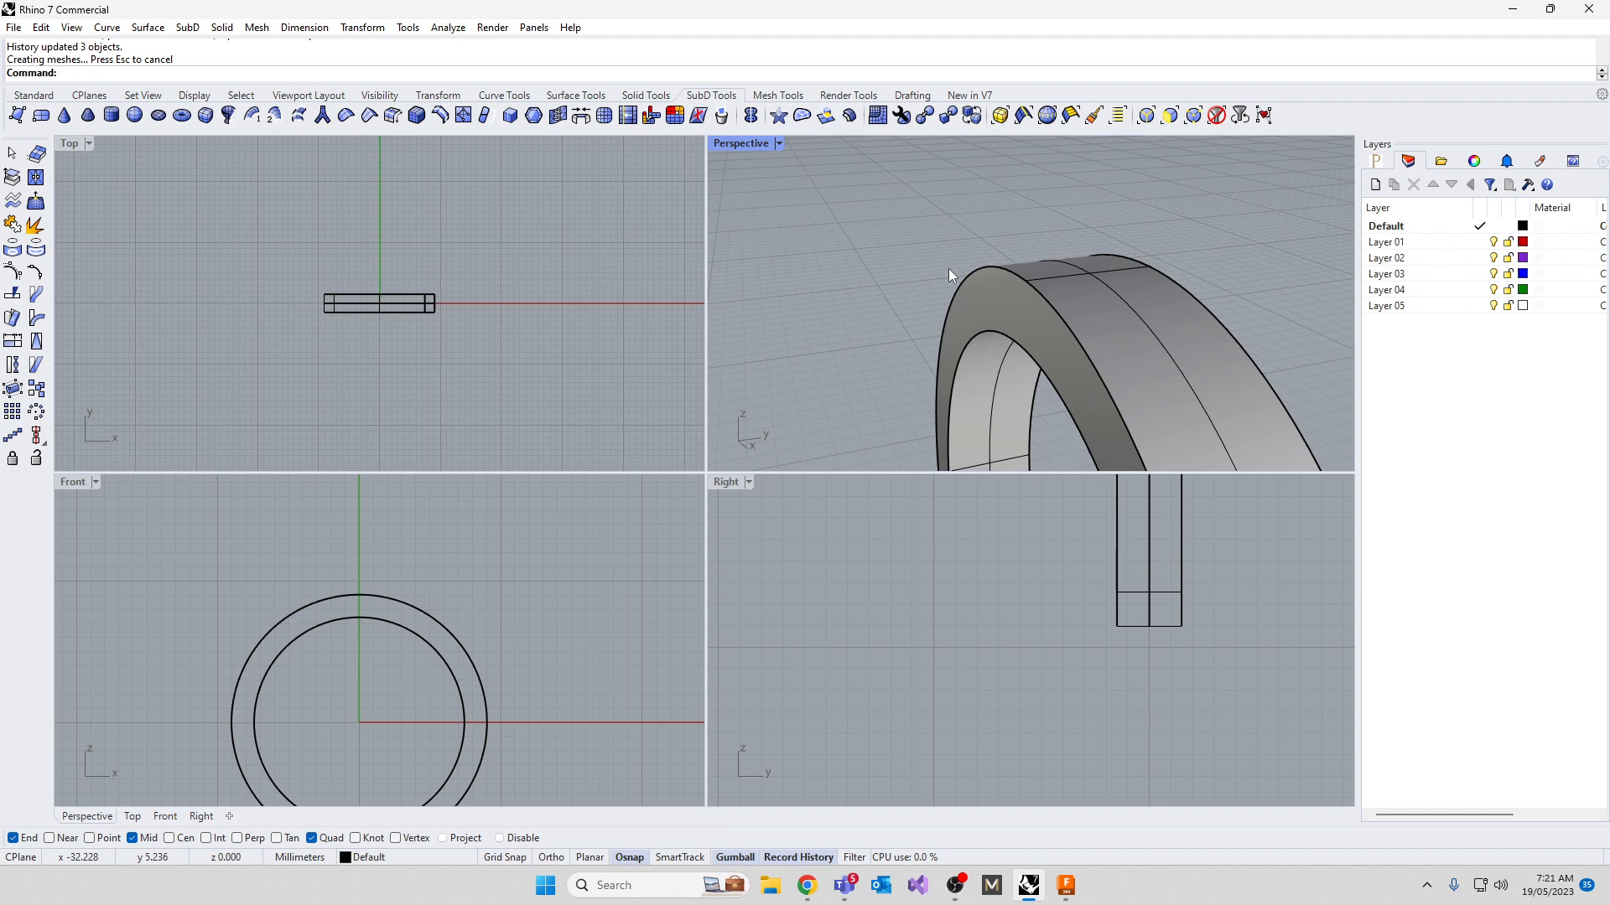
pyautogui.write('Fillet')
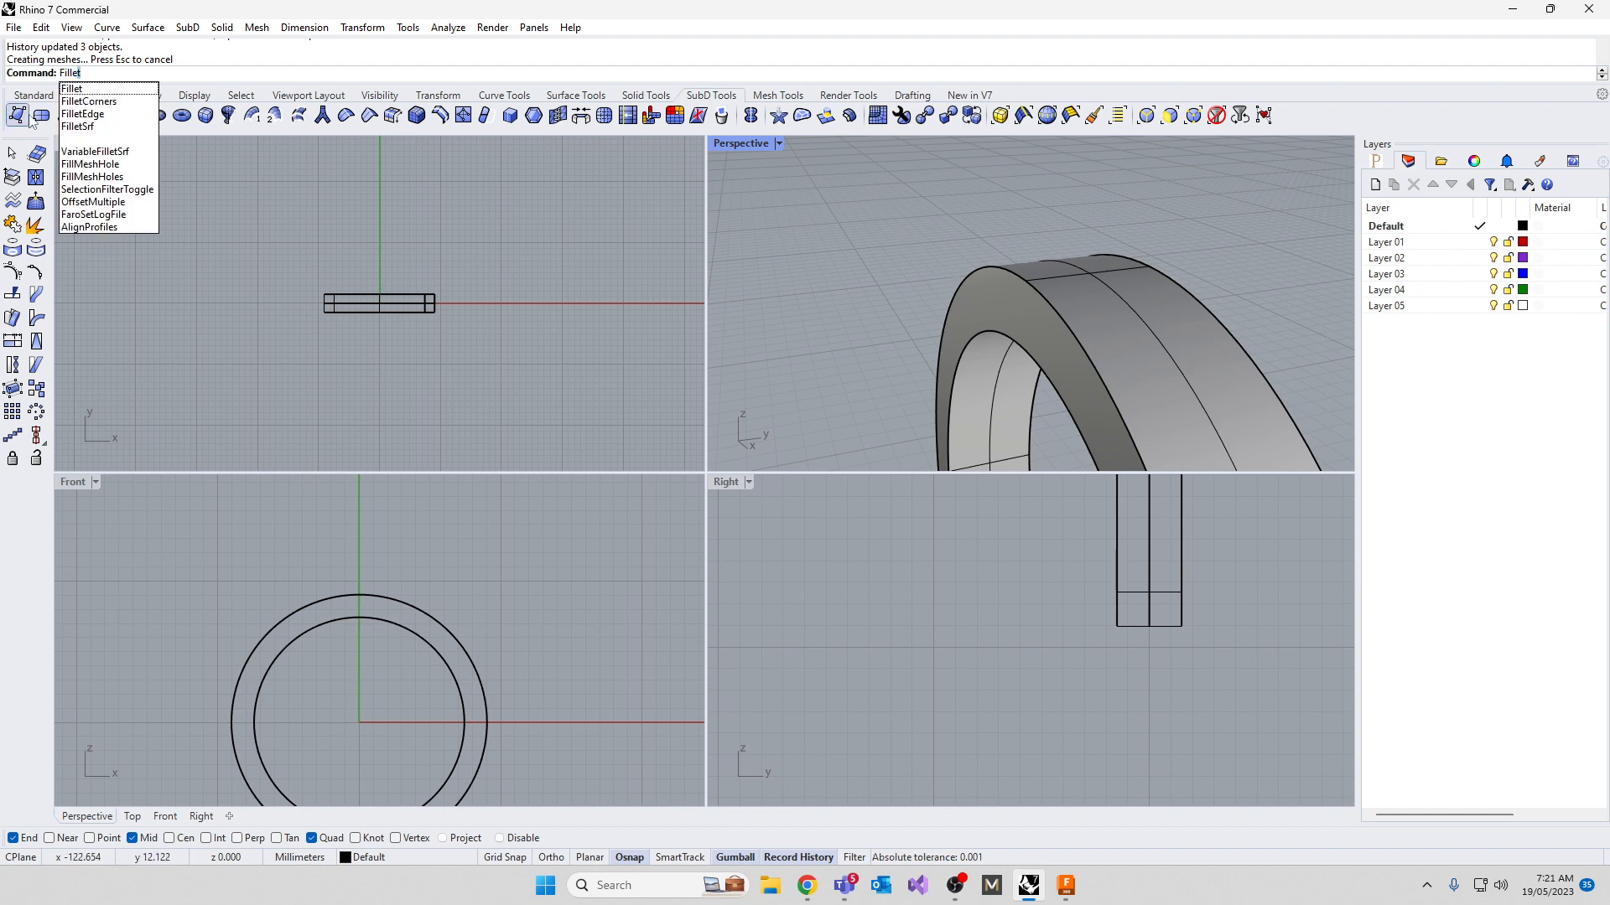
pyautogui.click(85, 106)
pyautogui.press('Escape')
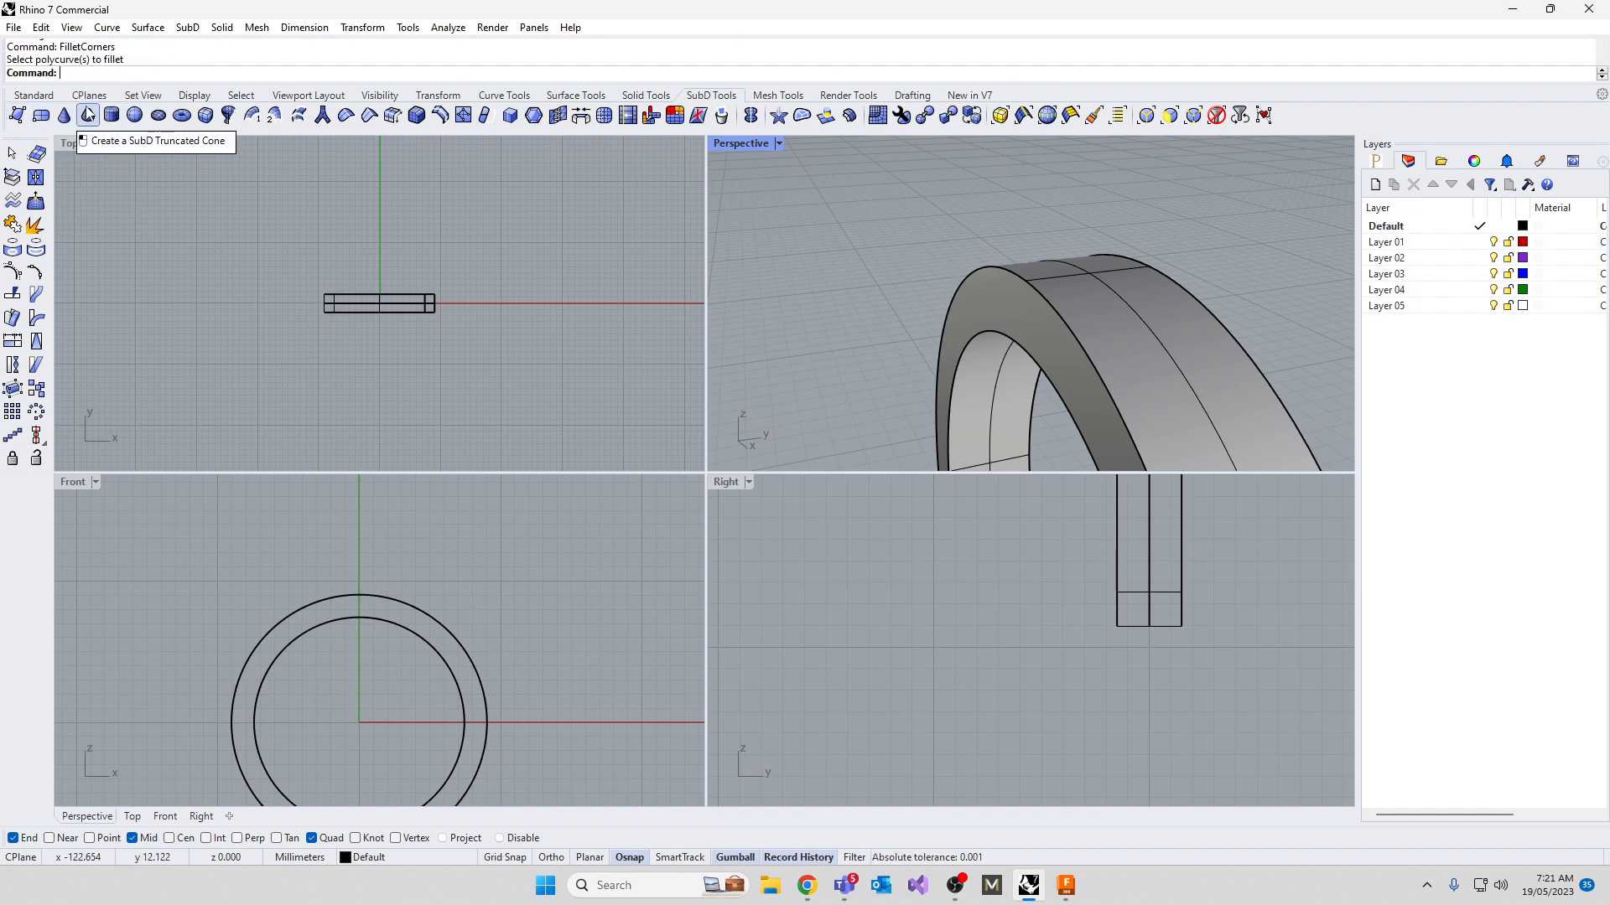
# Fillet the two outer edges of the ring band with FilletEdge at radius 1
pyautogui.write('Fillet')
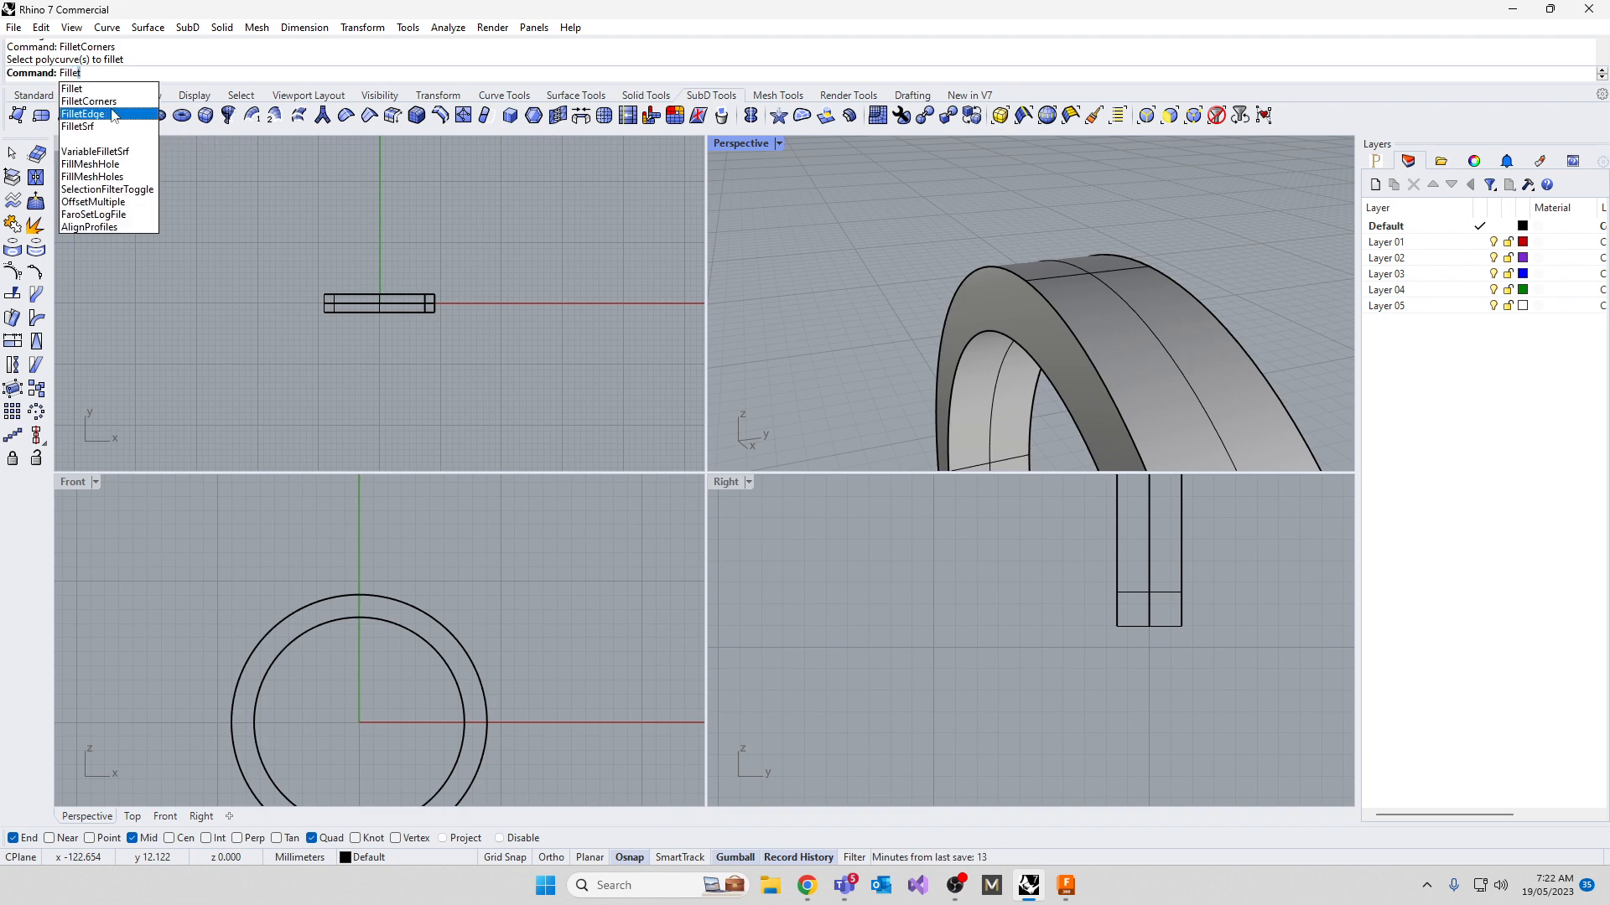
pyautogui.click(111, 118)
pyautogui.click(1043, 303)
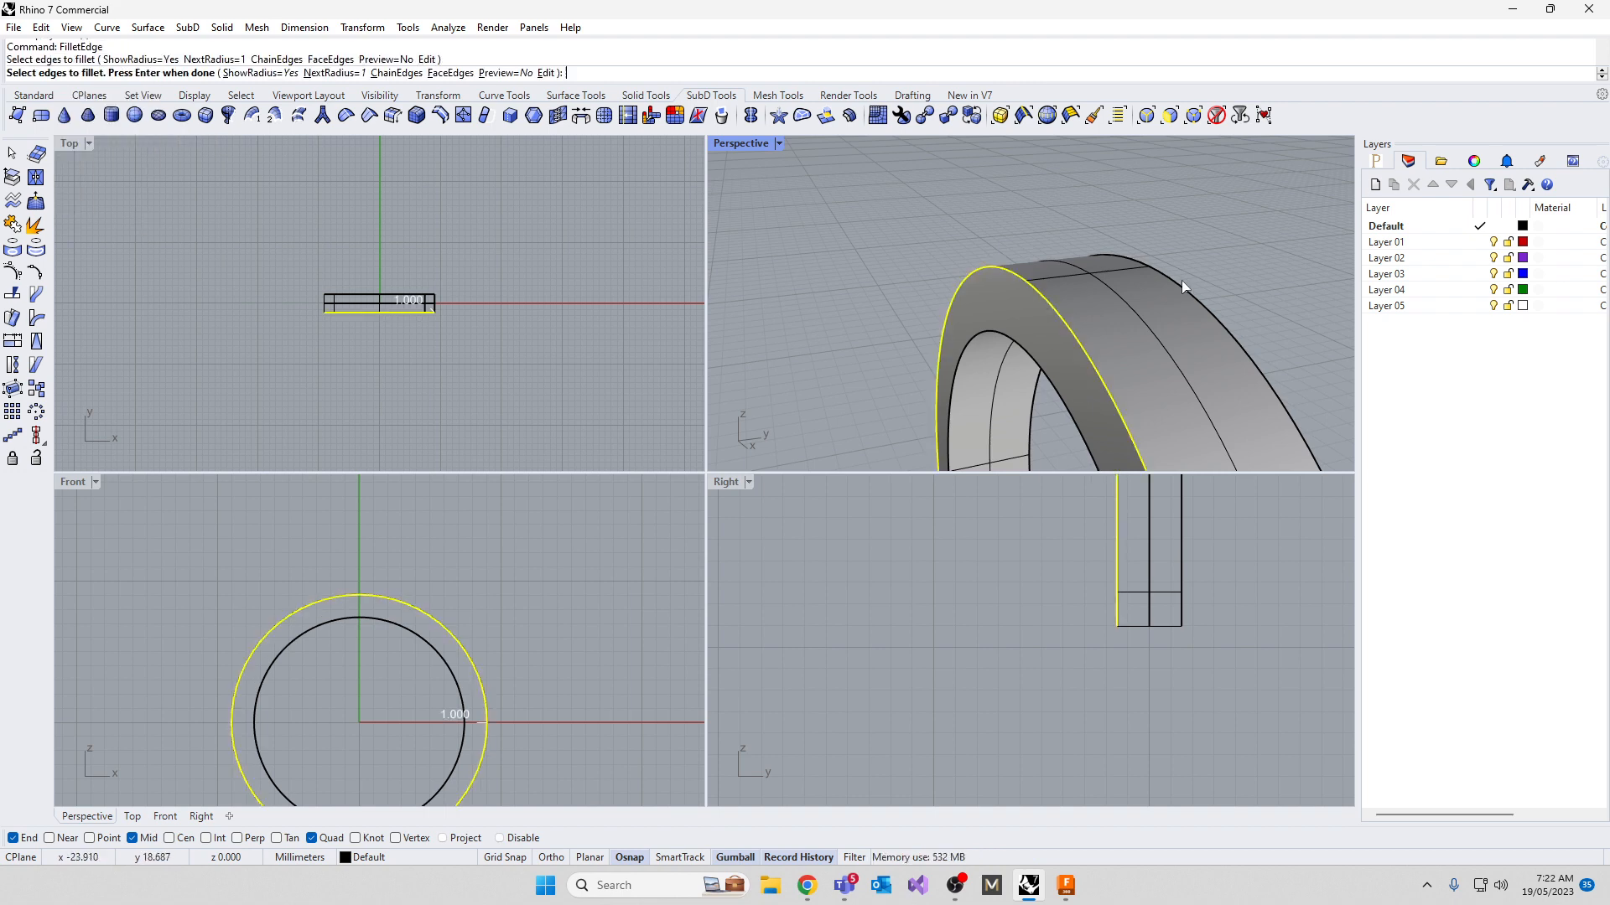
pyautogui.click(1184, 285)
pyautogui.press('Return')
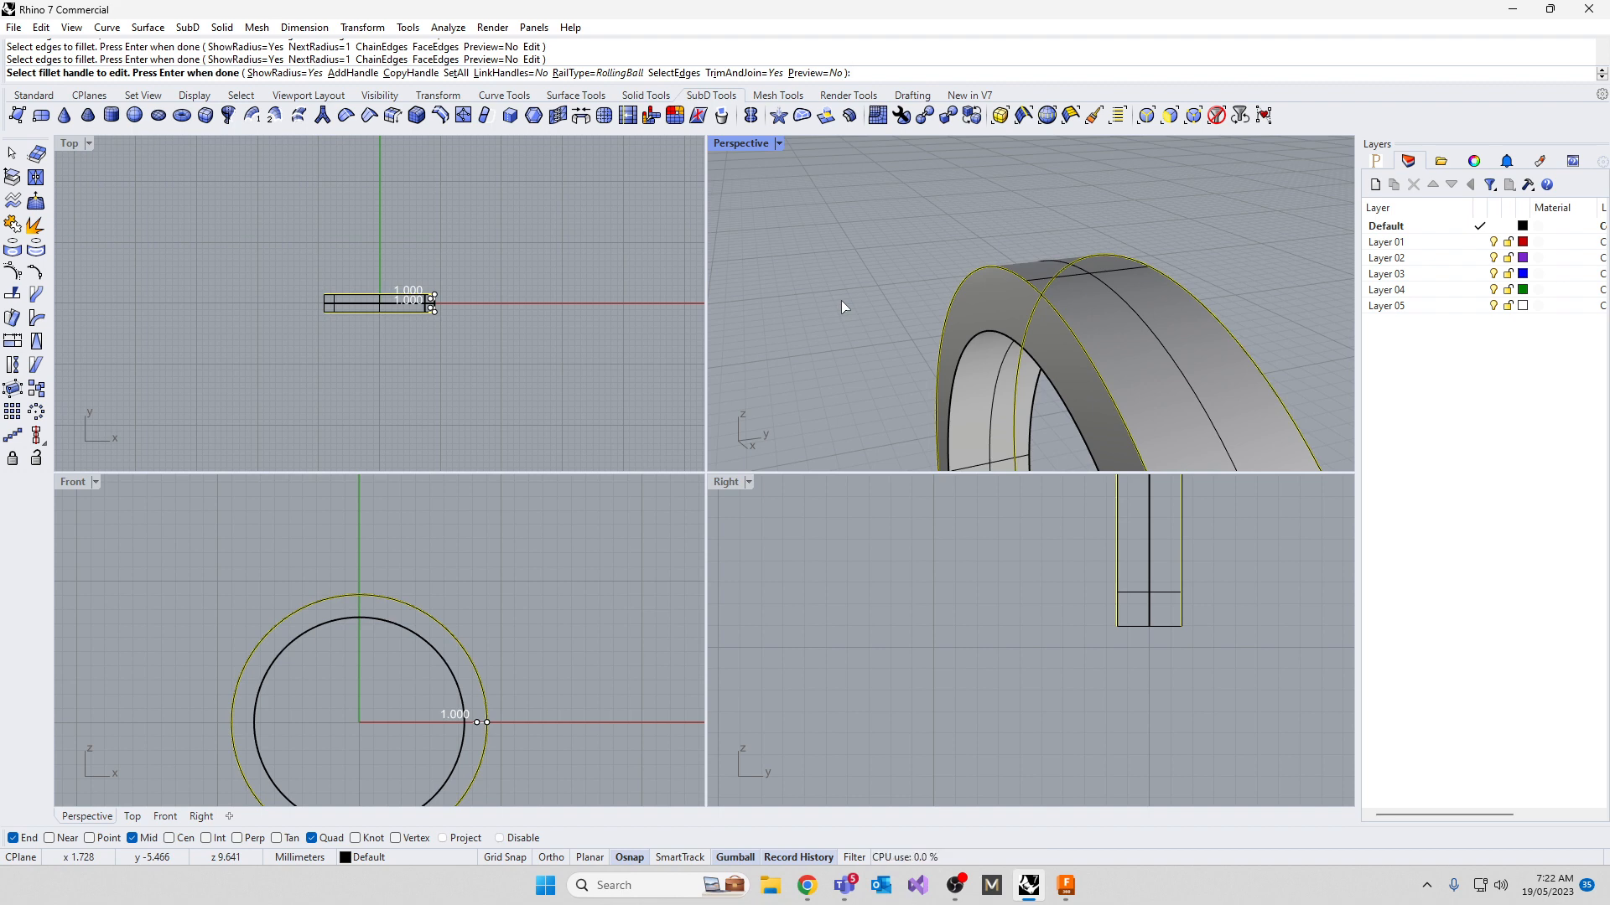
pyautogui.press('Return')
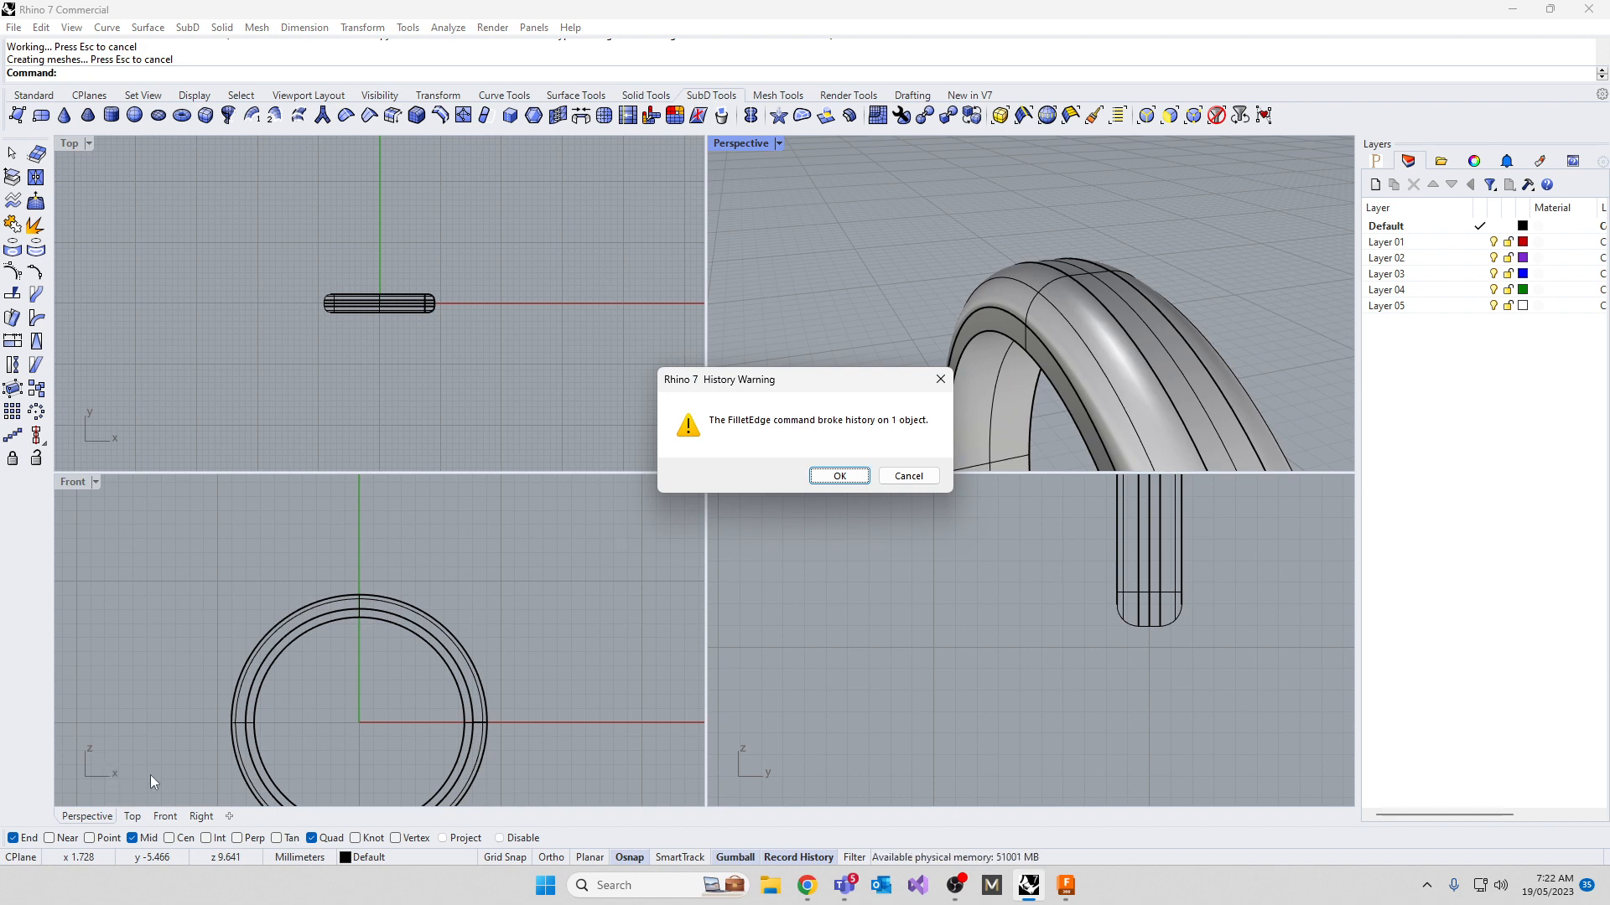
# Switch to Fusion 360, highlight the Extrude1 and C-Pattern2 features in the ring's timeline, and return to Rhino
pyautogui.click(1056, 880)
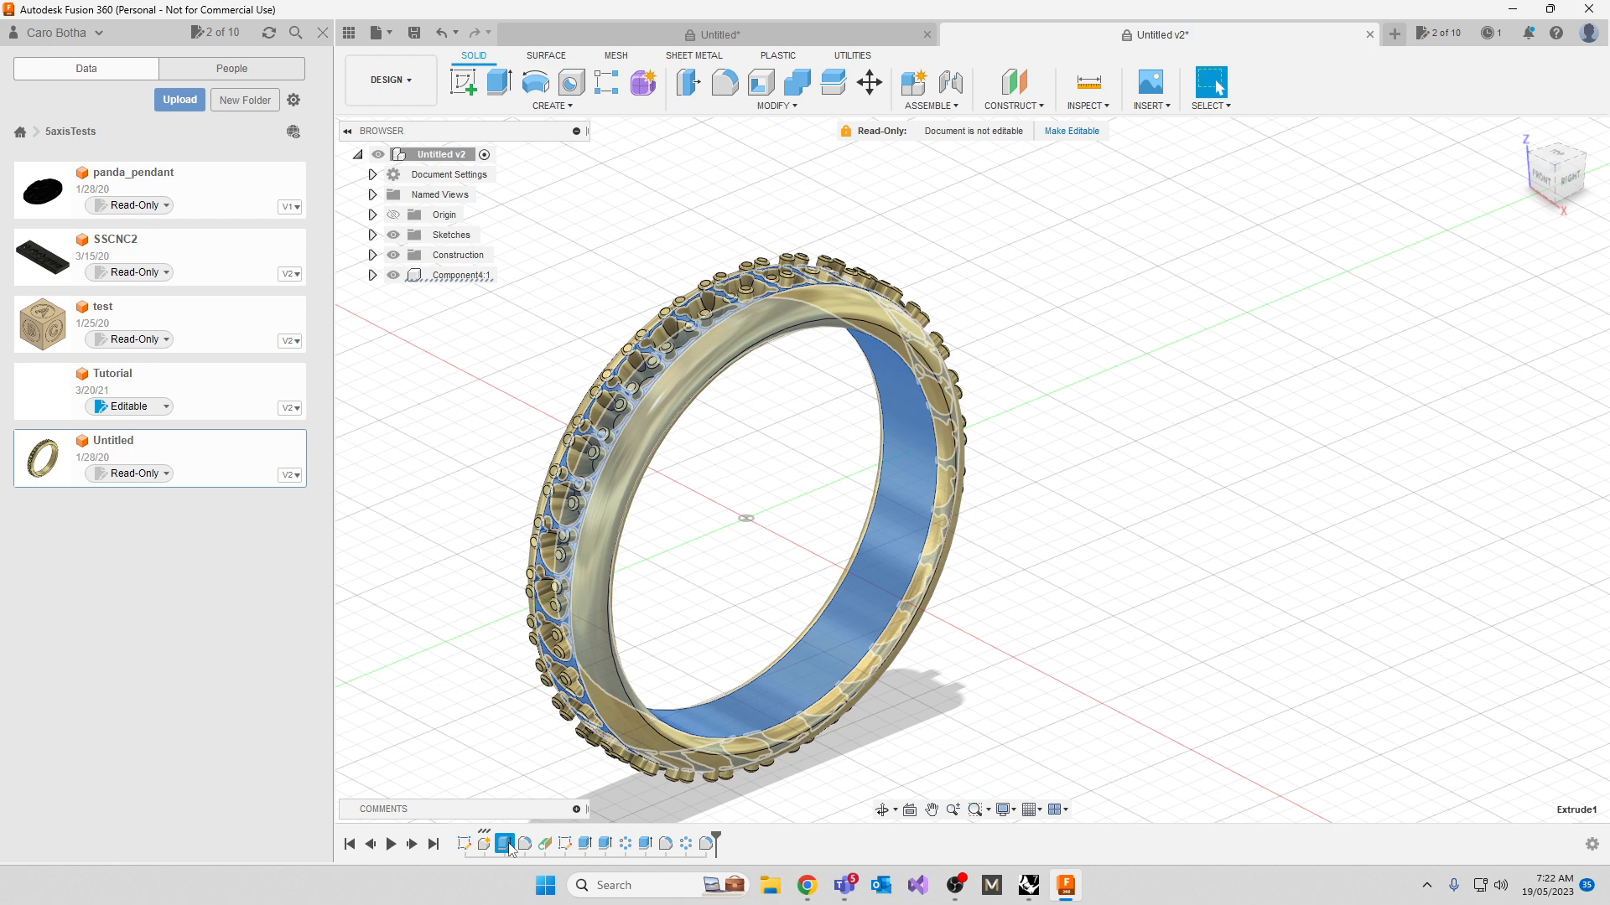
pyautogui.click(688, 852)
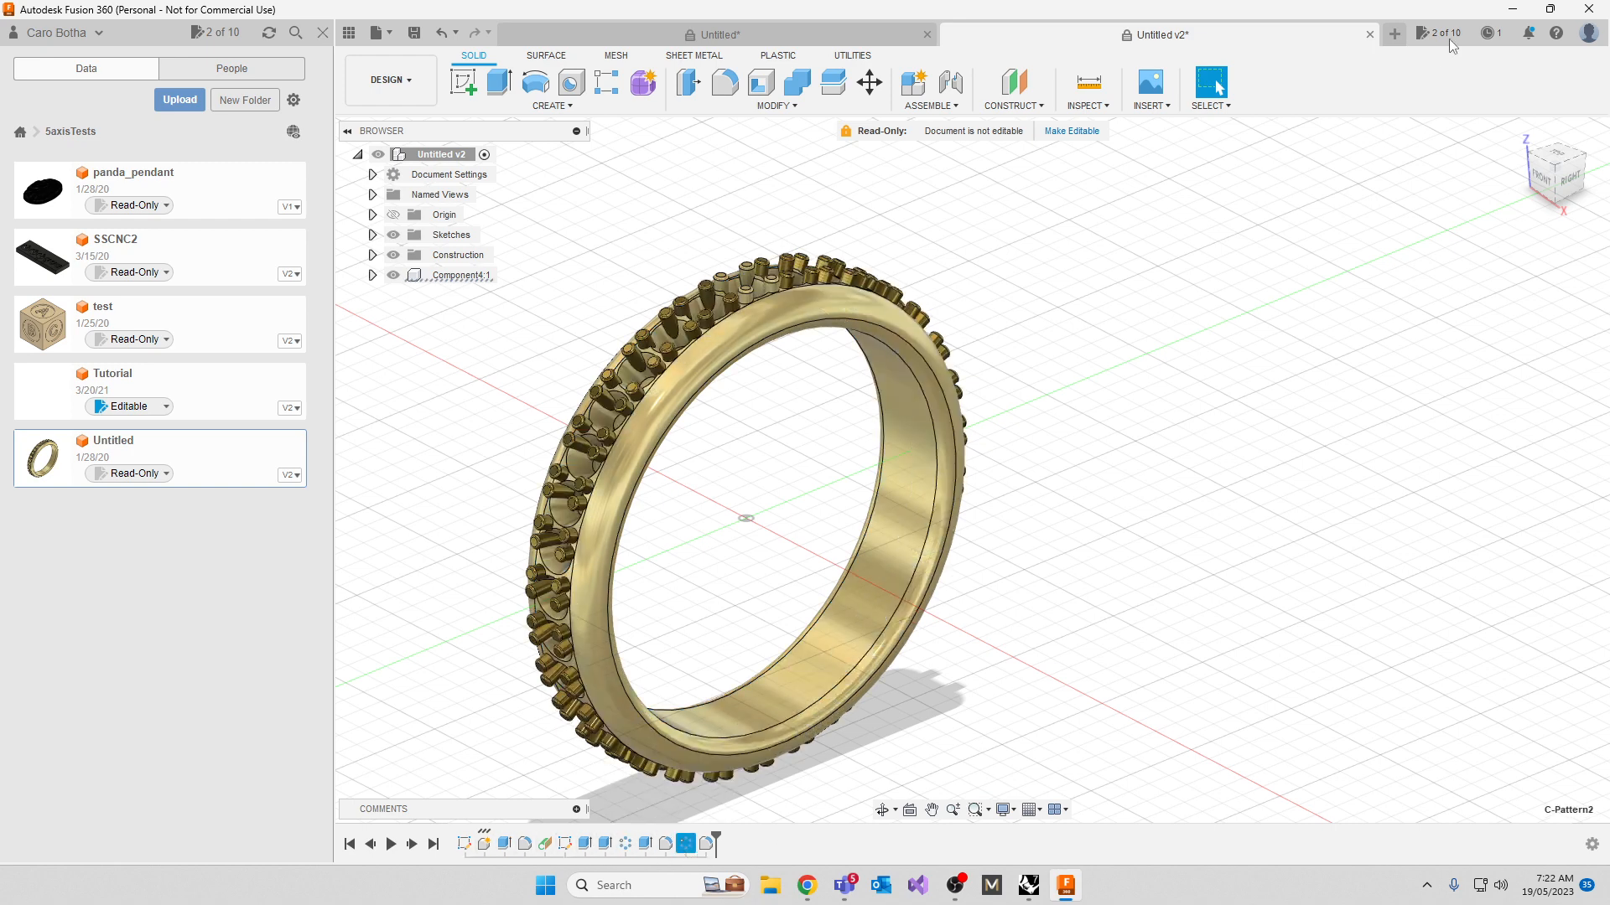
pyautogui.click(1518, 12)
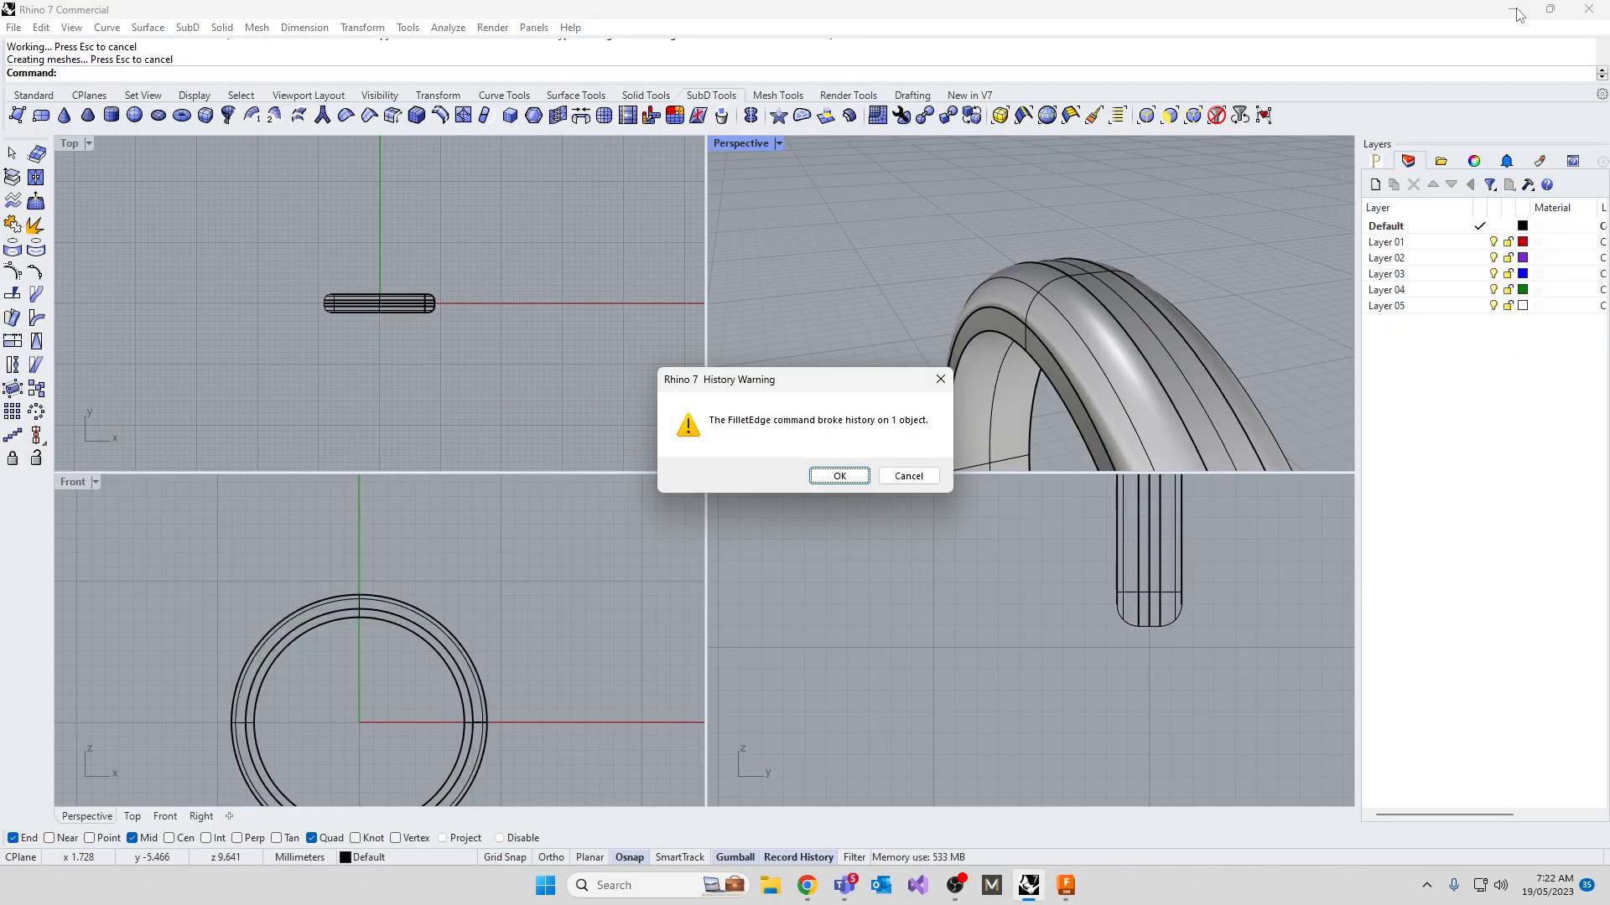
# Dismiss the history warning, undo the edge fillet and delete the extruded ring band
pyautogui.click(909, 477)
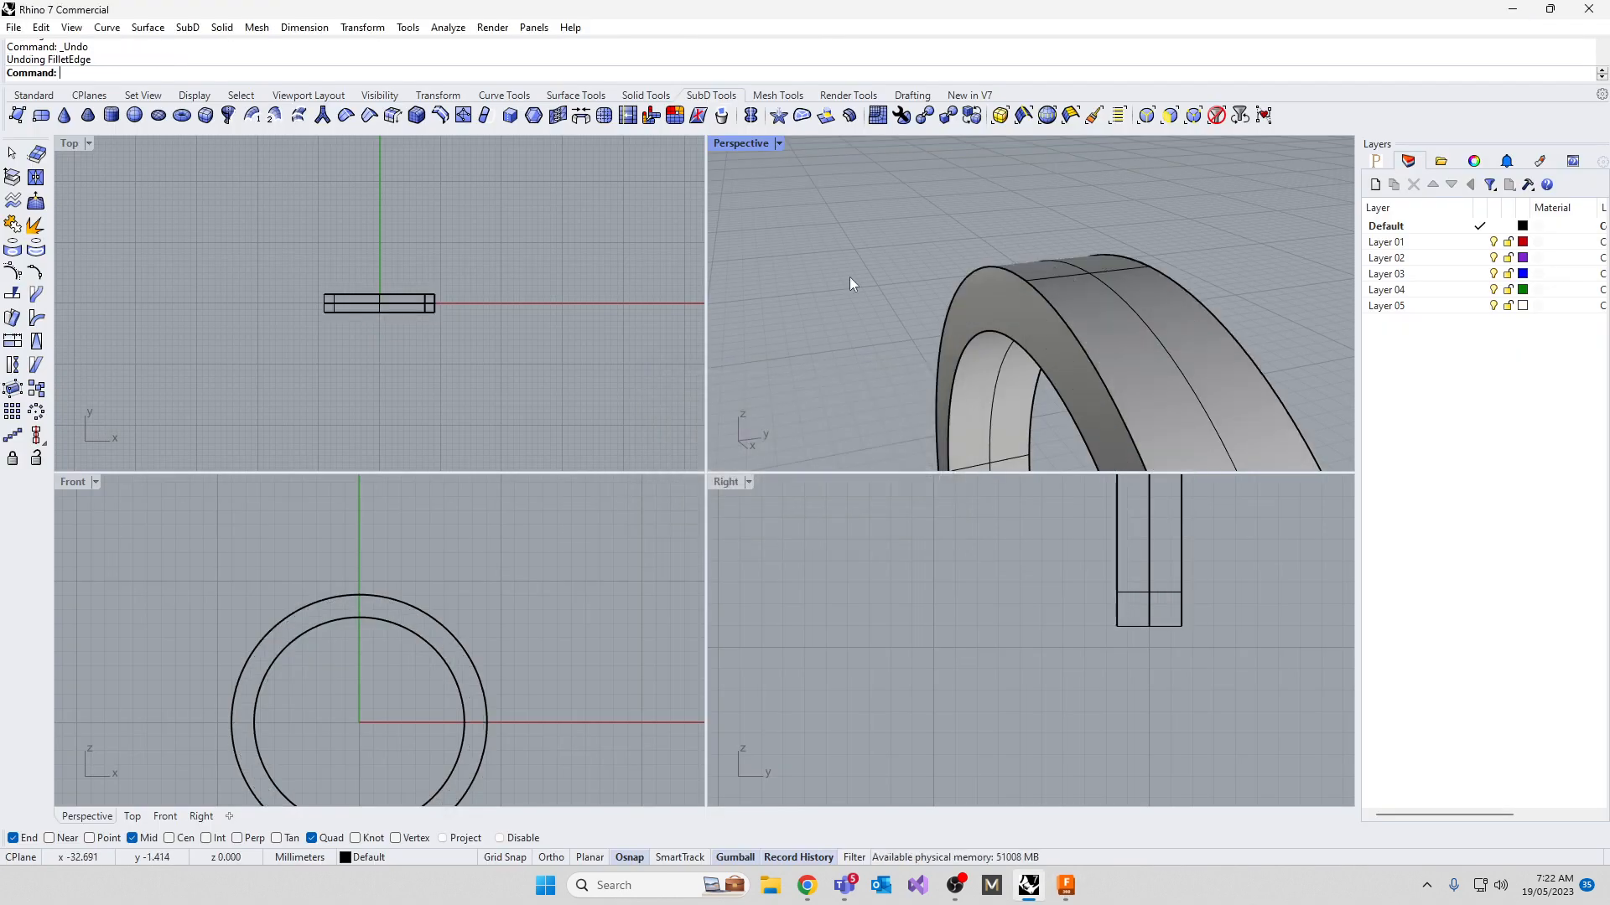
pyautogui.click(1081, 267)
pyautogui.press('Delete')
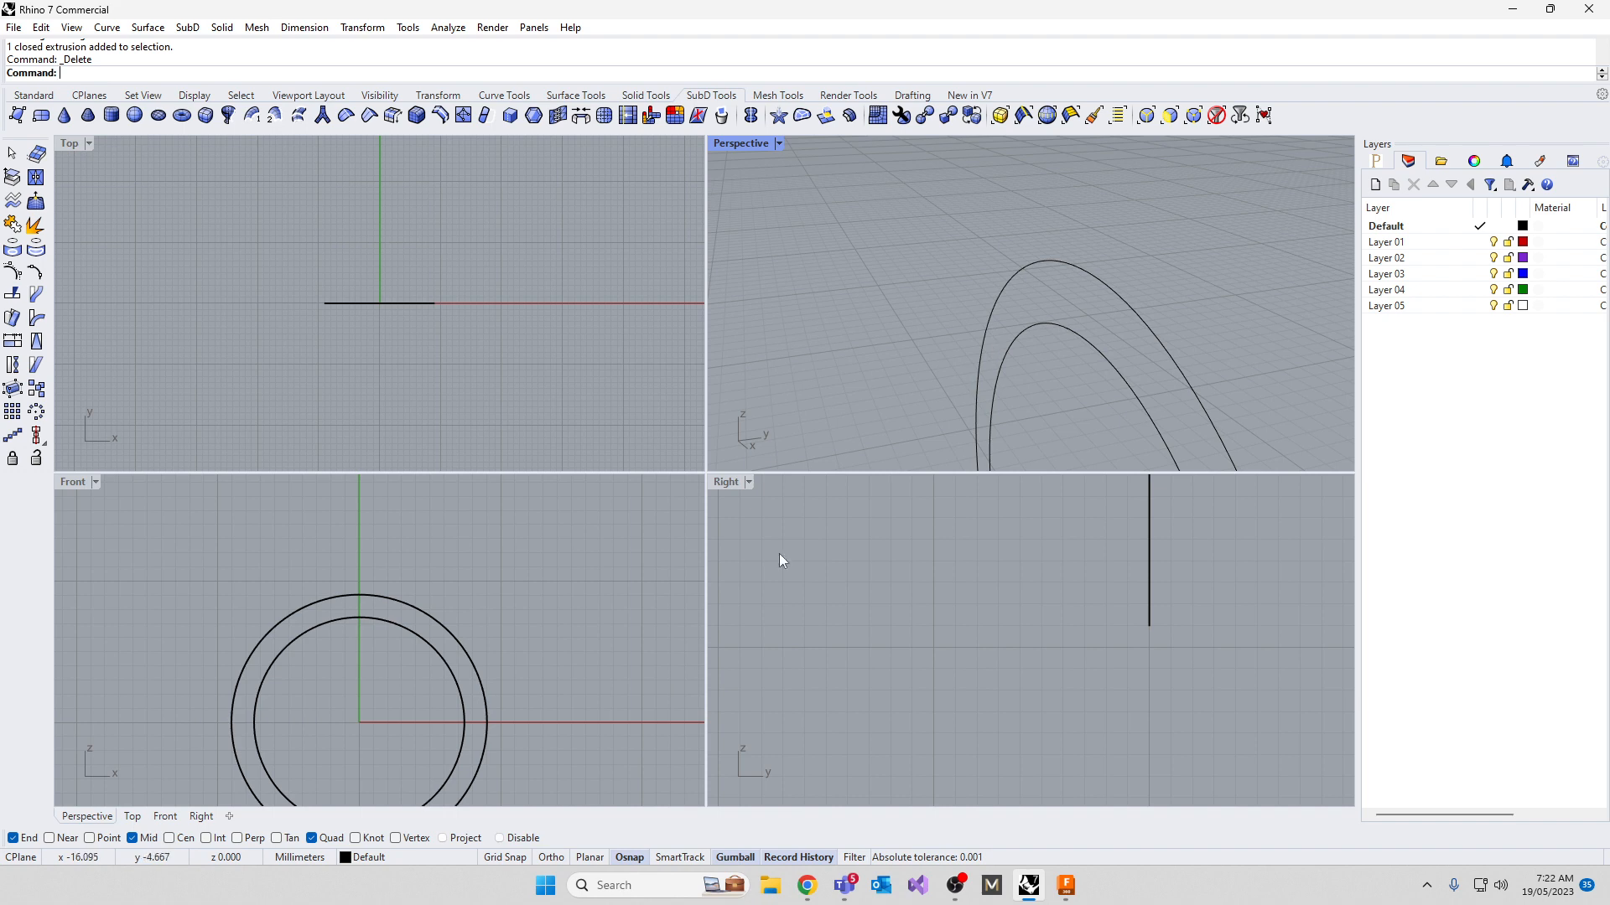
# Draw a rounded rectangle profile in the Right view, starting from the inner circle's upper quadrant
pyautogui.scroll(-5, 1019, 302)
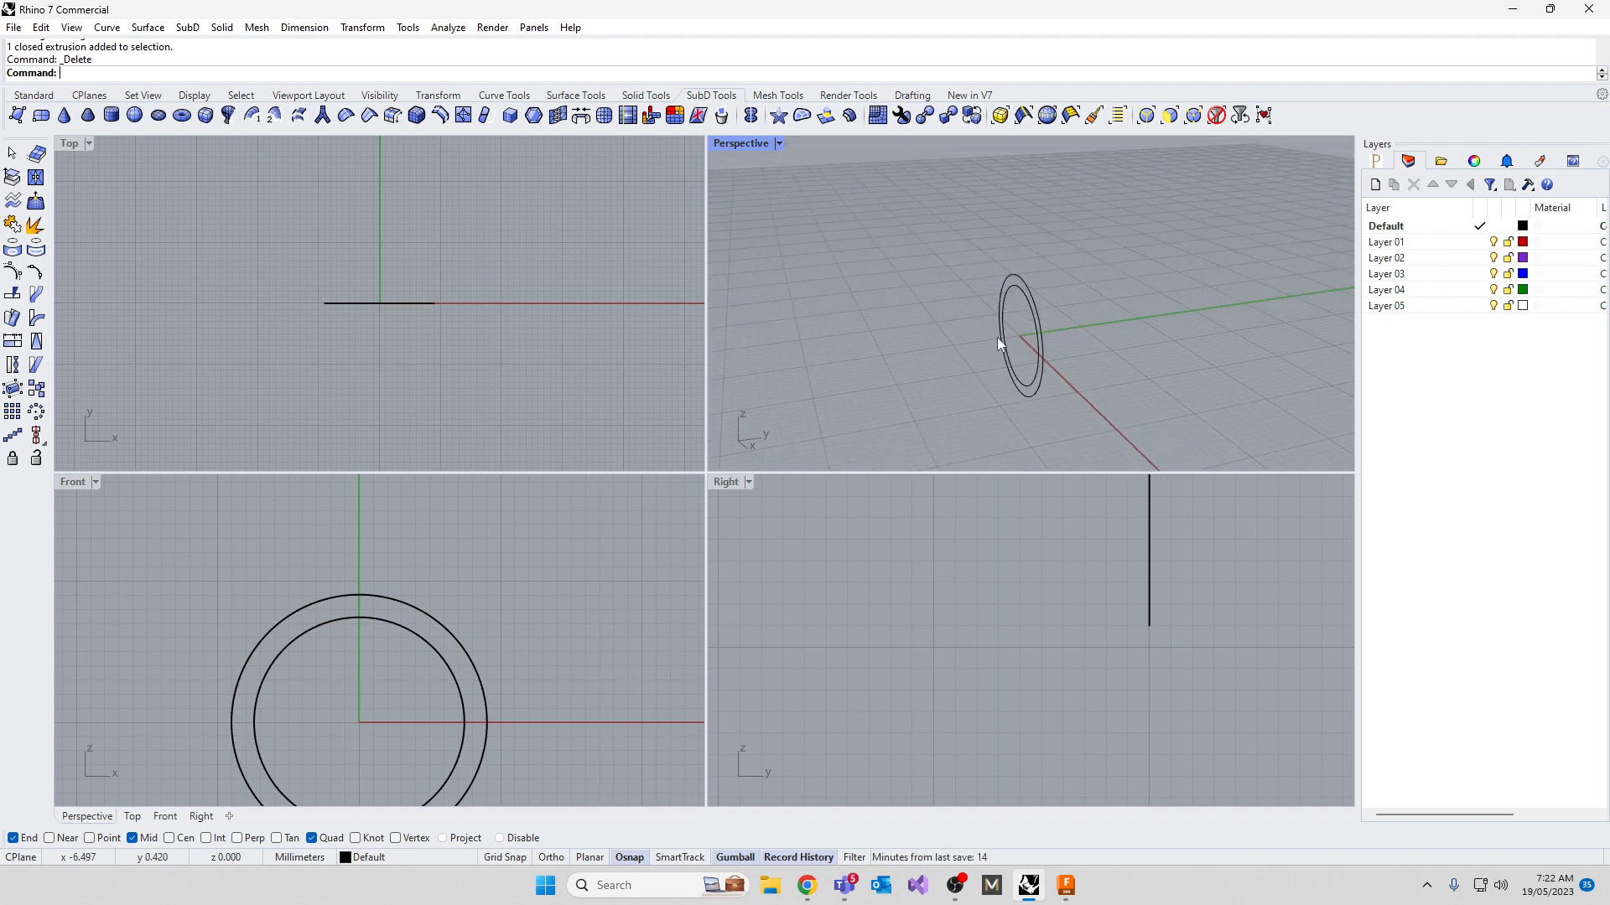
pyautogui.scroll(5, 998, 337)
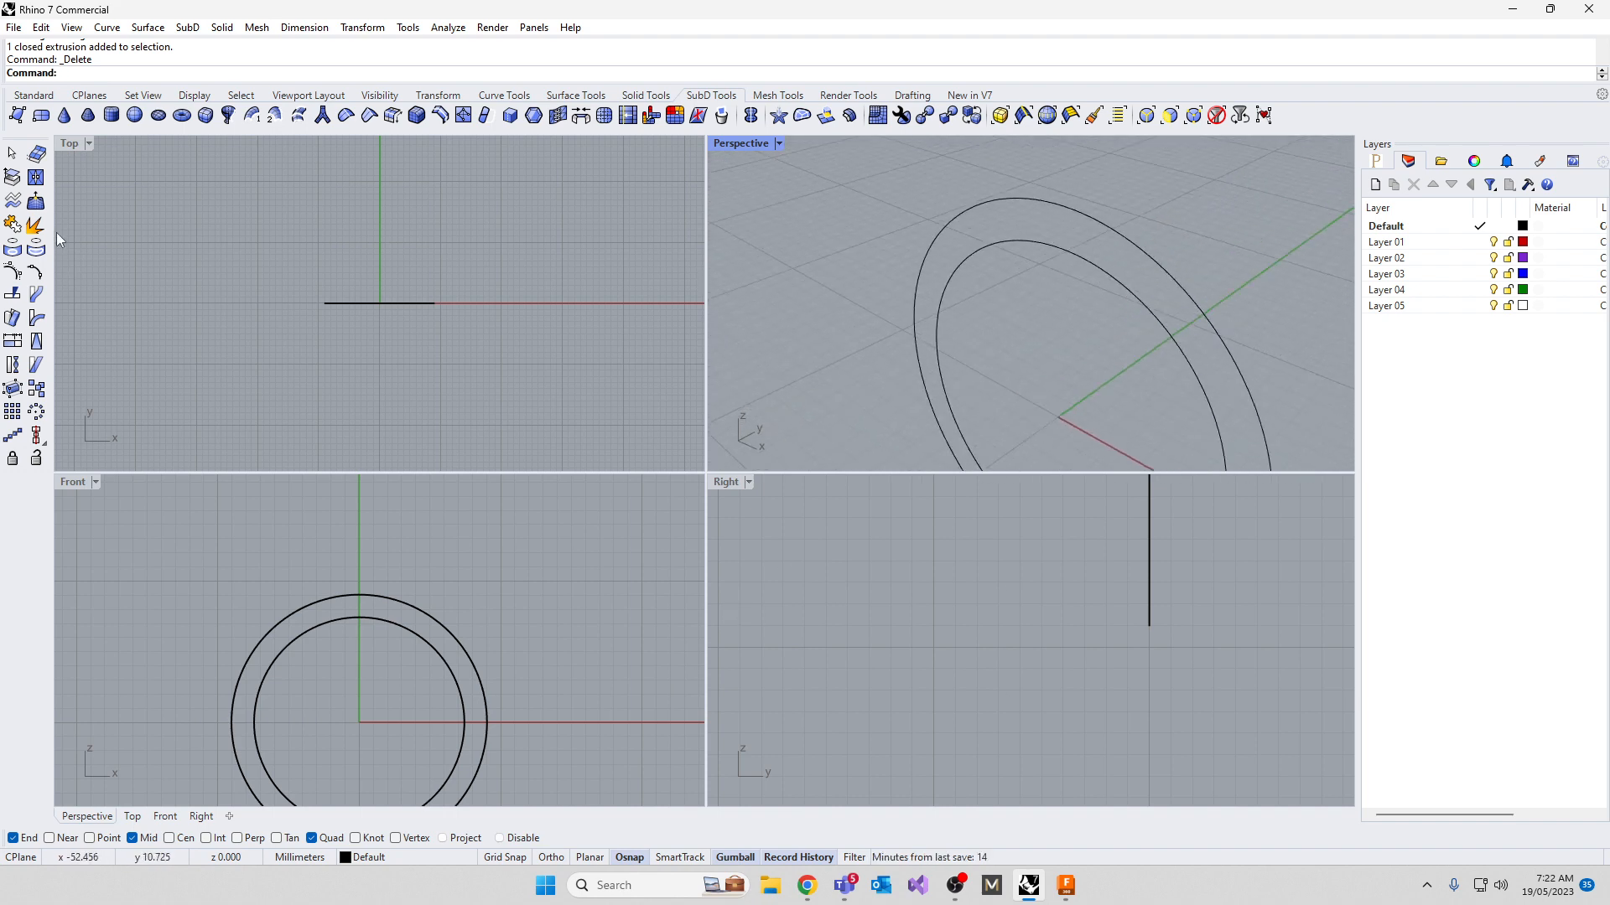
pyautogui.click(33, 95)
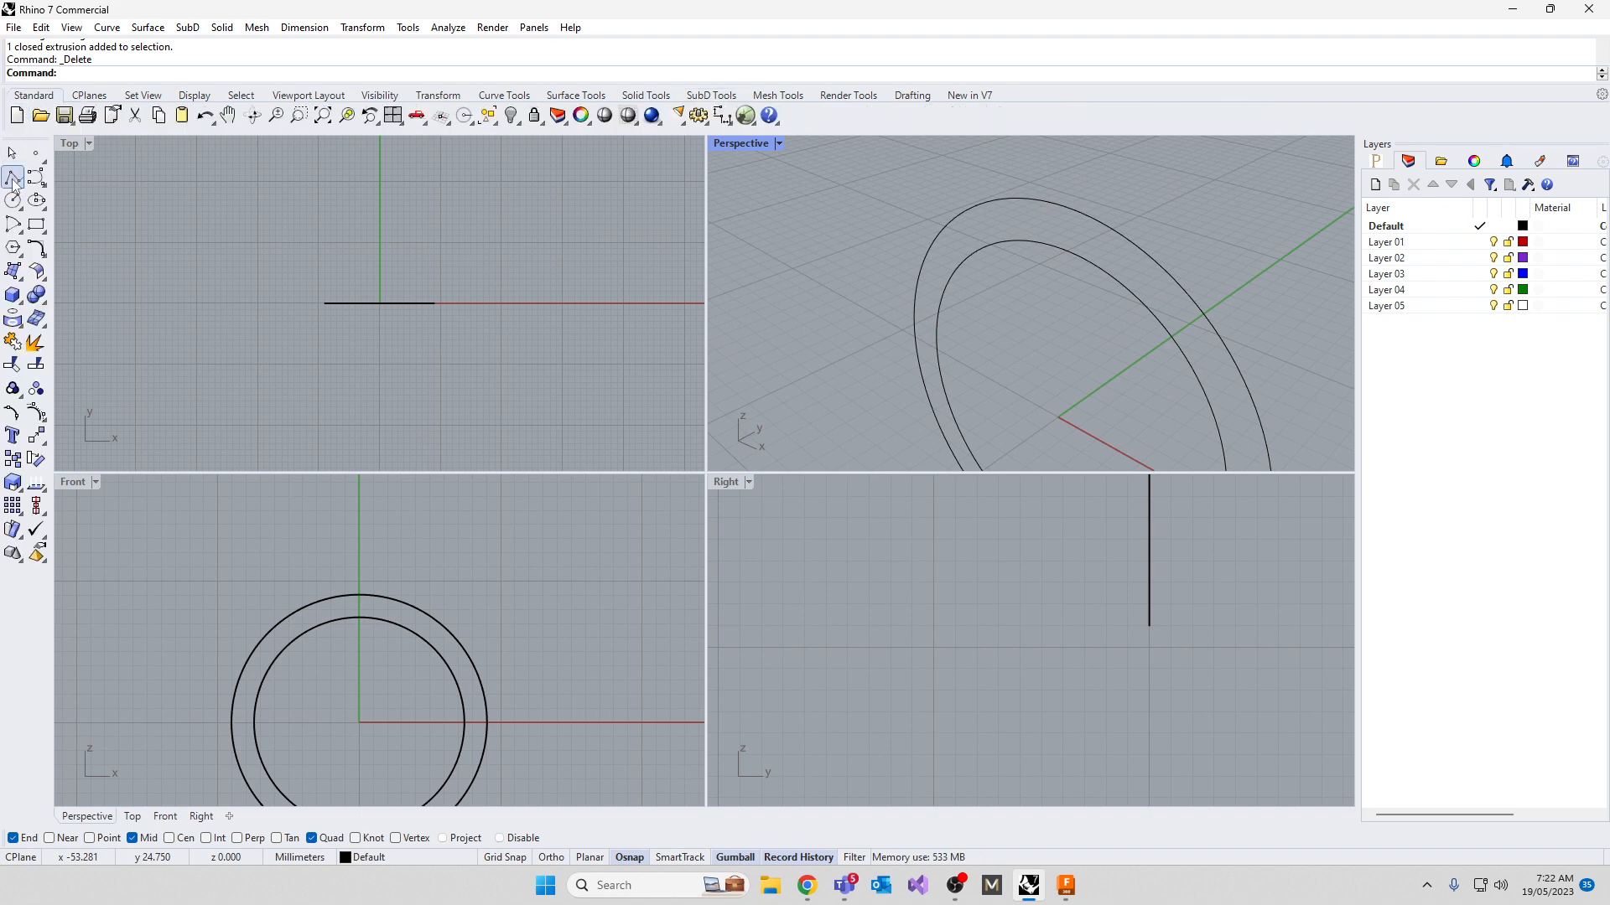
pyautogui.click(36, 225)
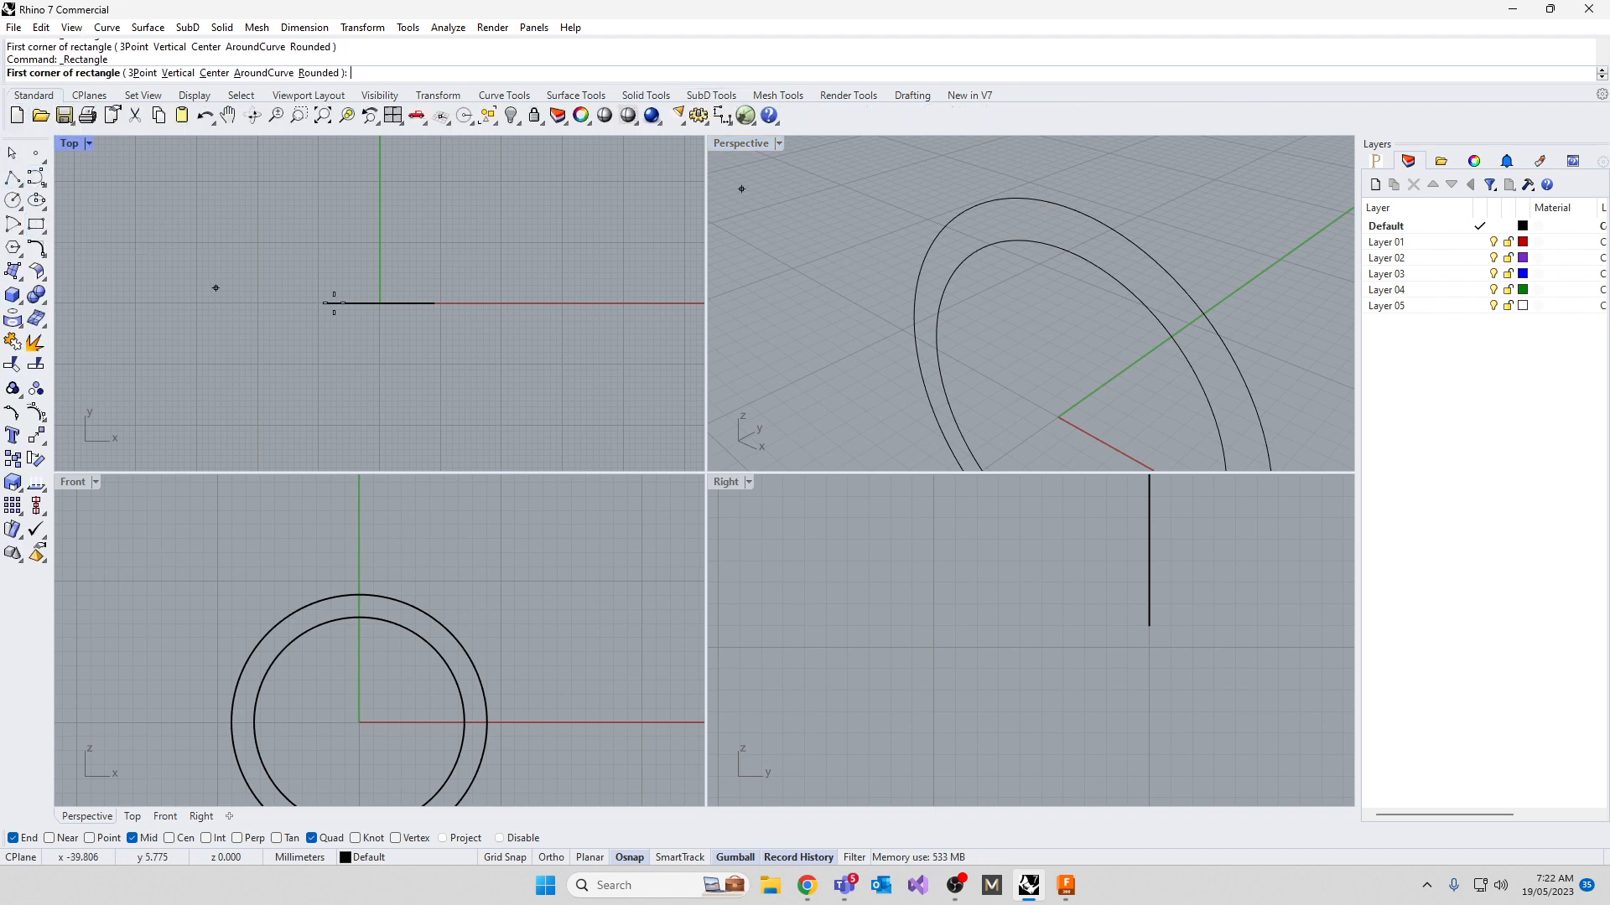
pyautogui.click(322, 72)
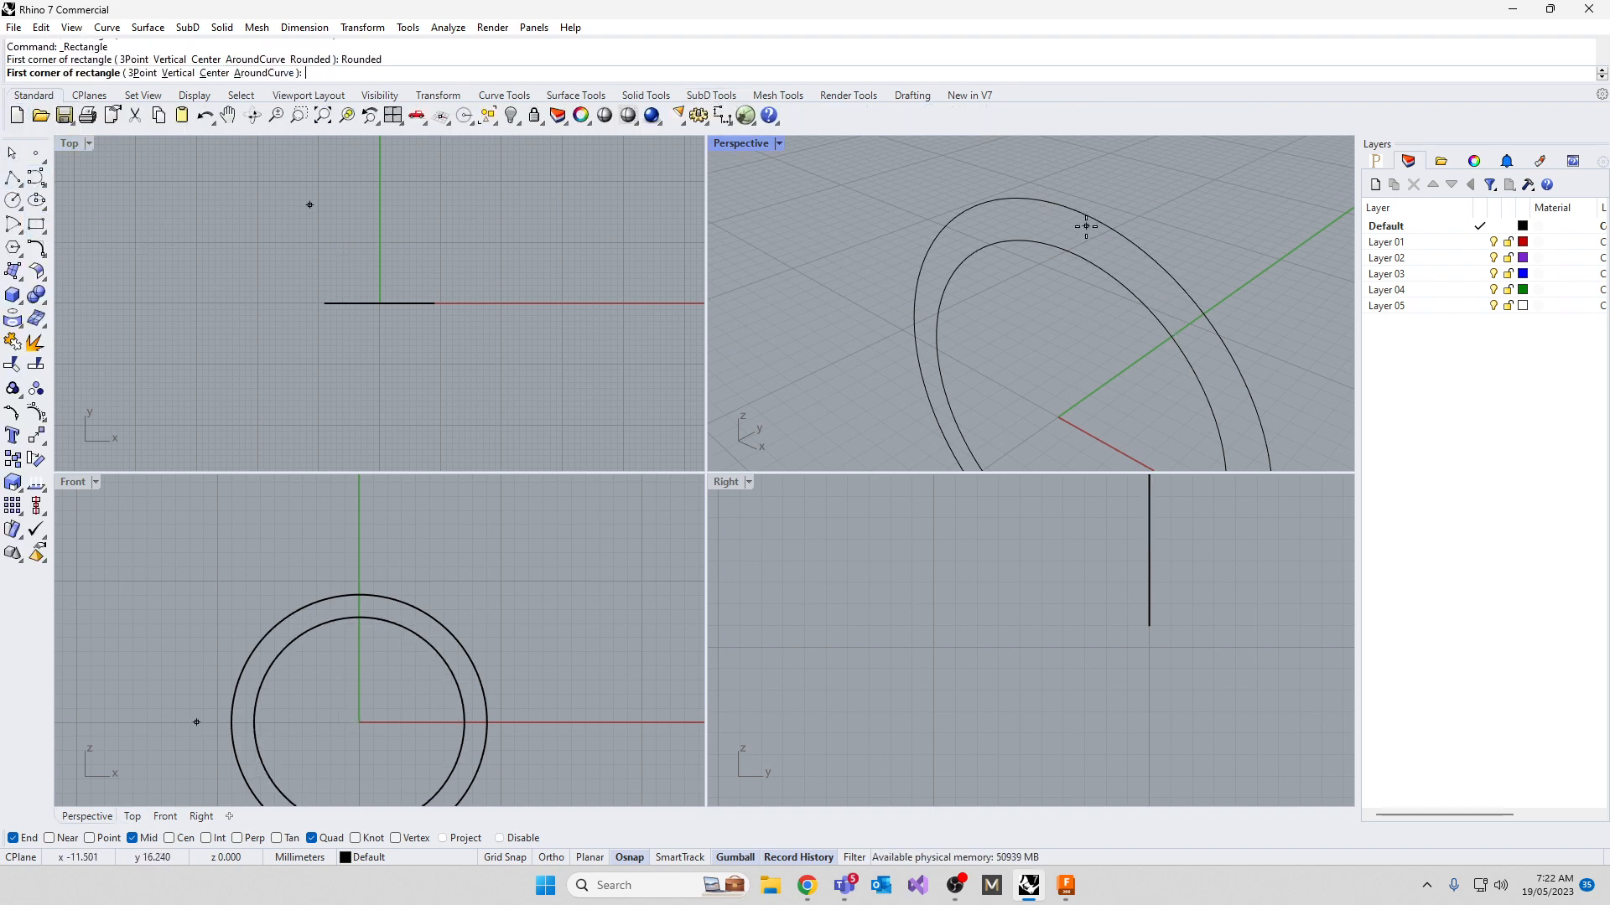
pyautogui.click(1062, 249)
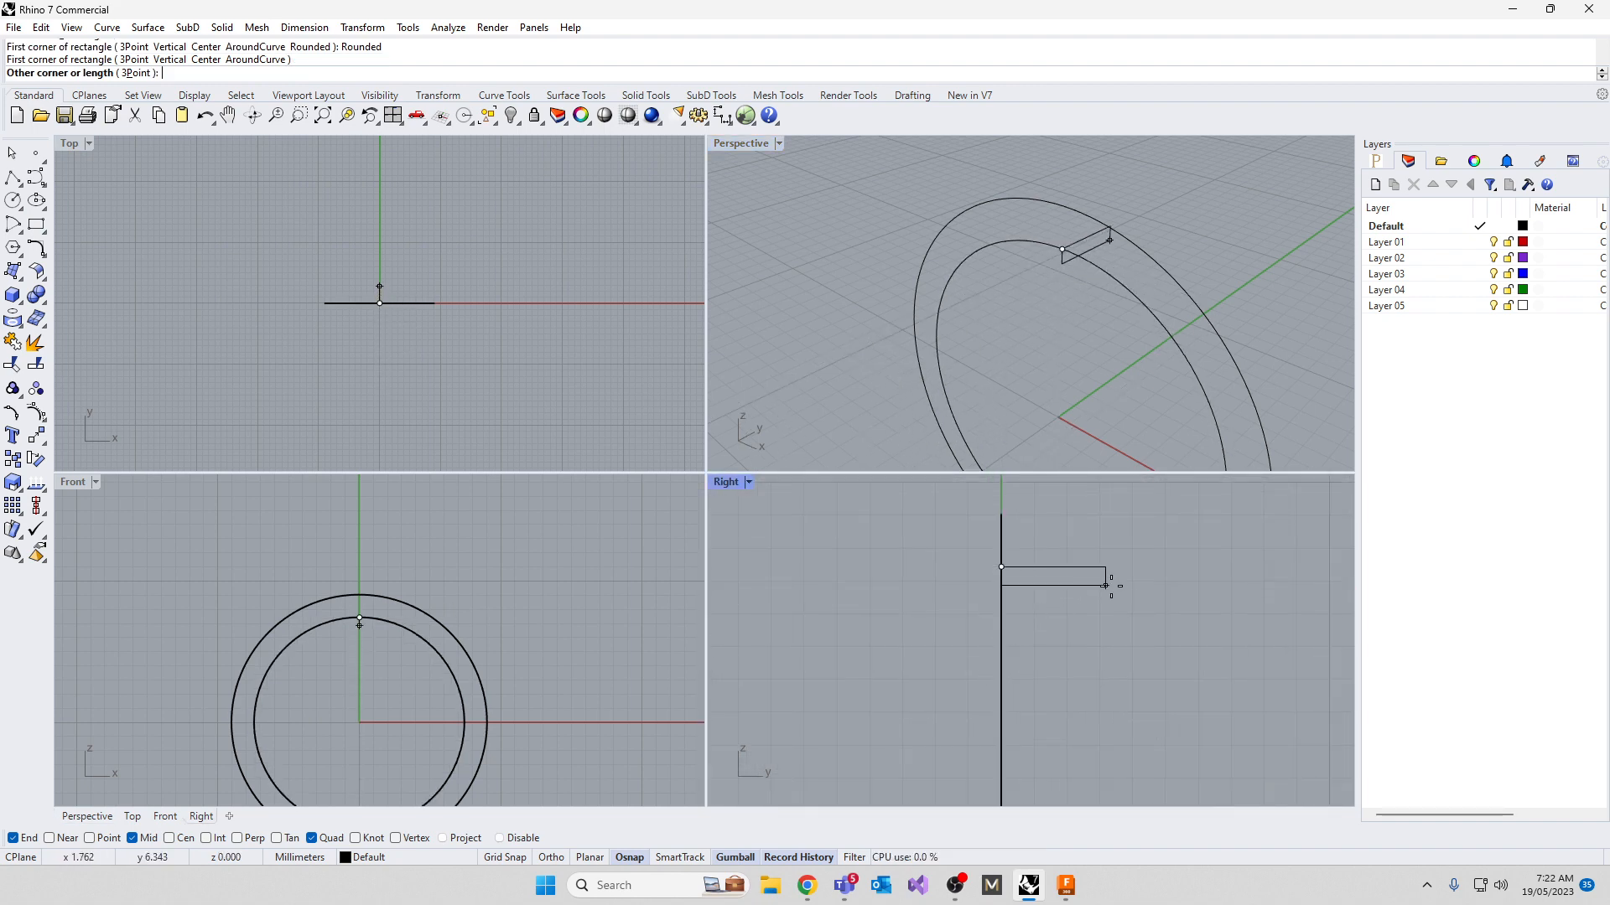
pyautogui.click(1117, 518)
pyautogui.click(1084, 561)
pyautogui.click(1107, 553)
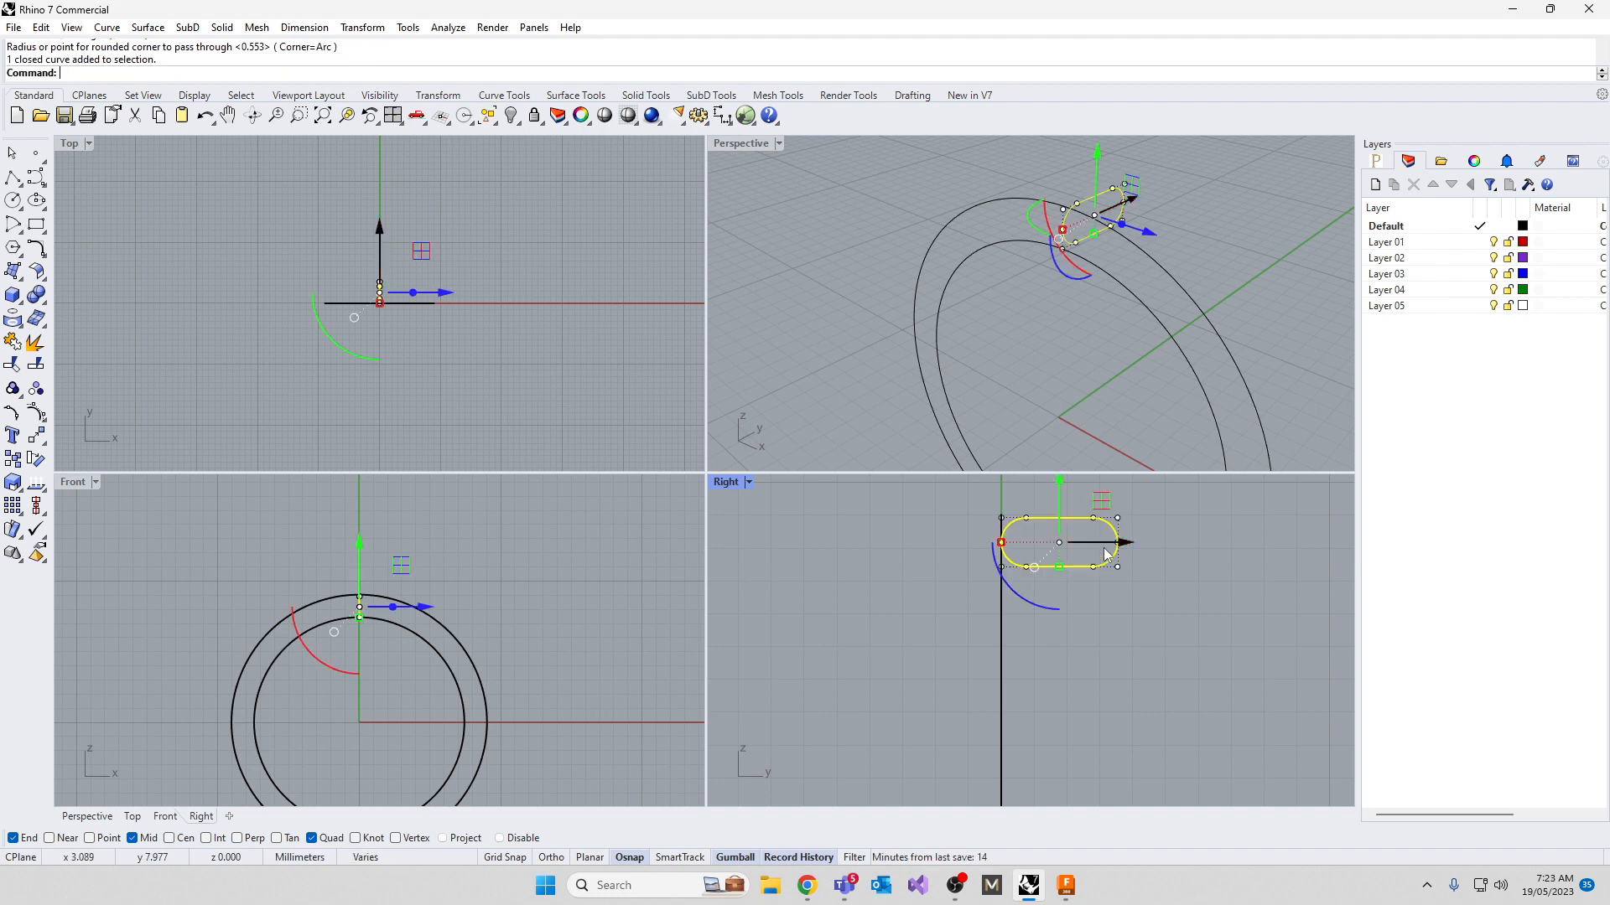
# Centre the rounded profile over the ring by moving its lower edge's midpoint to the inner circle's upper quadrant
pyautogui.moveTo(1121, 546); pyautogui.dragTo(1072, 545)
pyautogui.scroll(5, 1008, 367)
pyautogui.write('M')
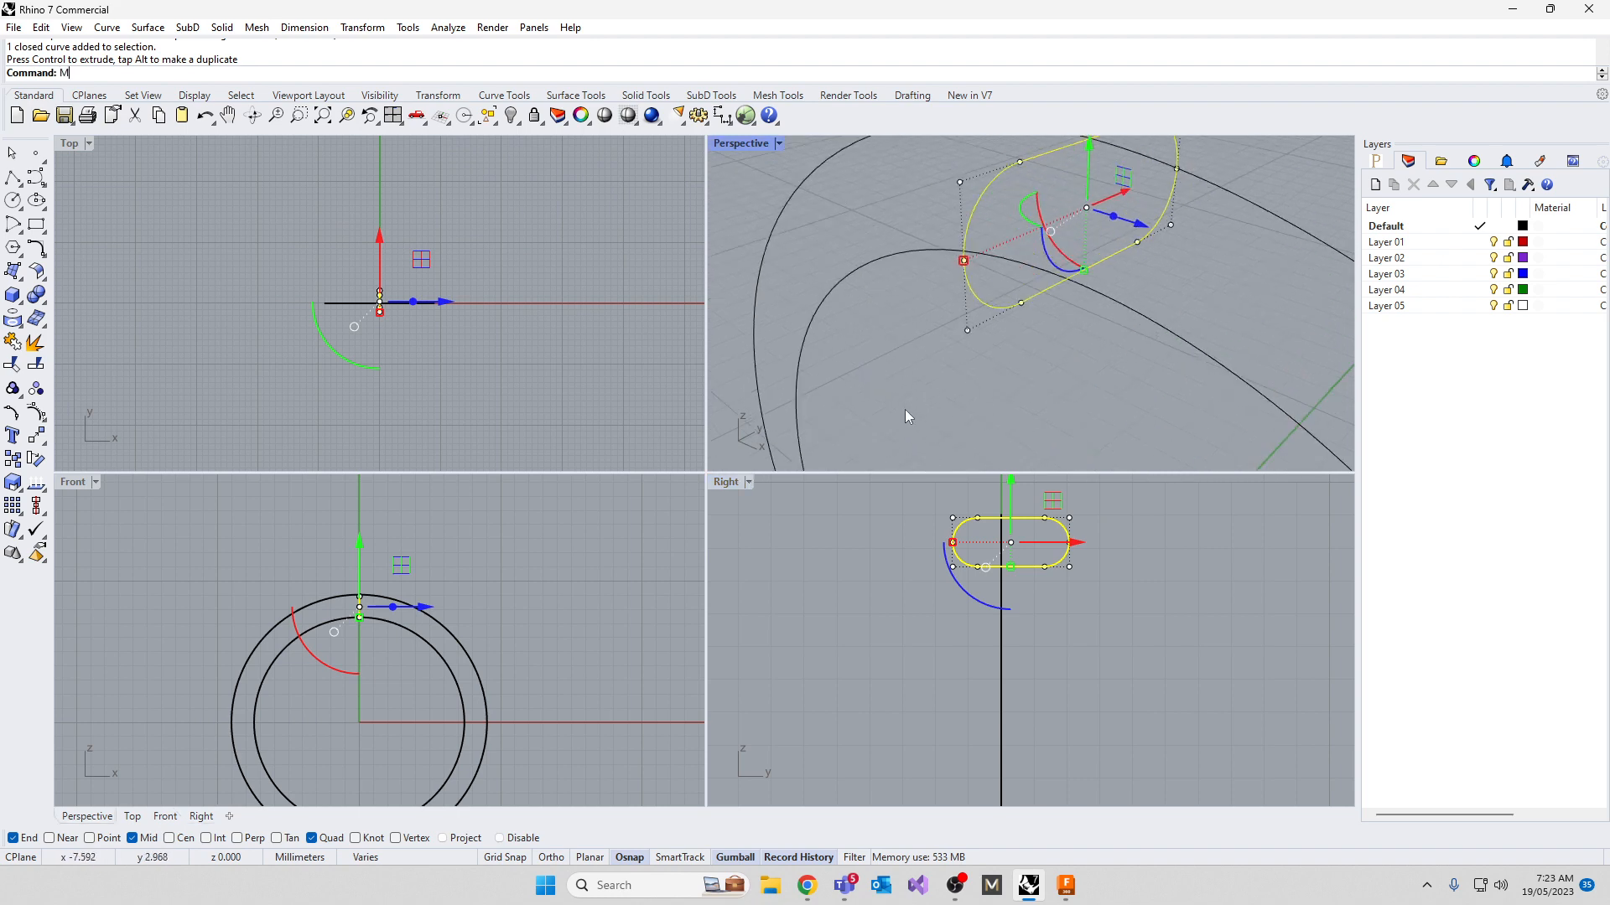
pyautogui.press('Return')
pyautogui.click(1082, 272)
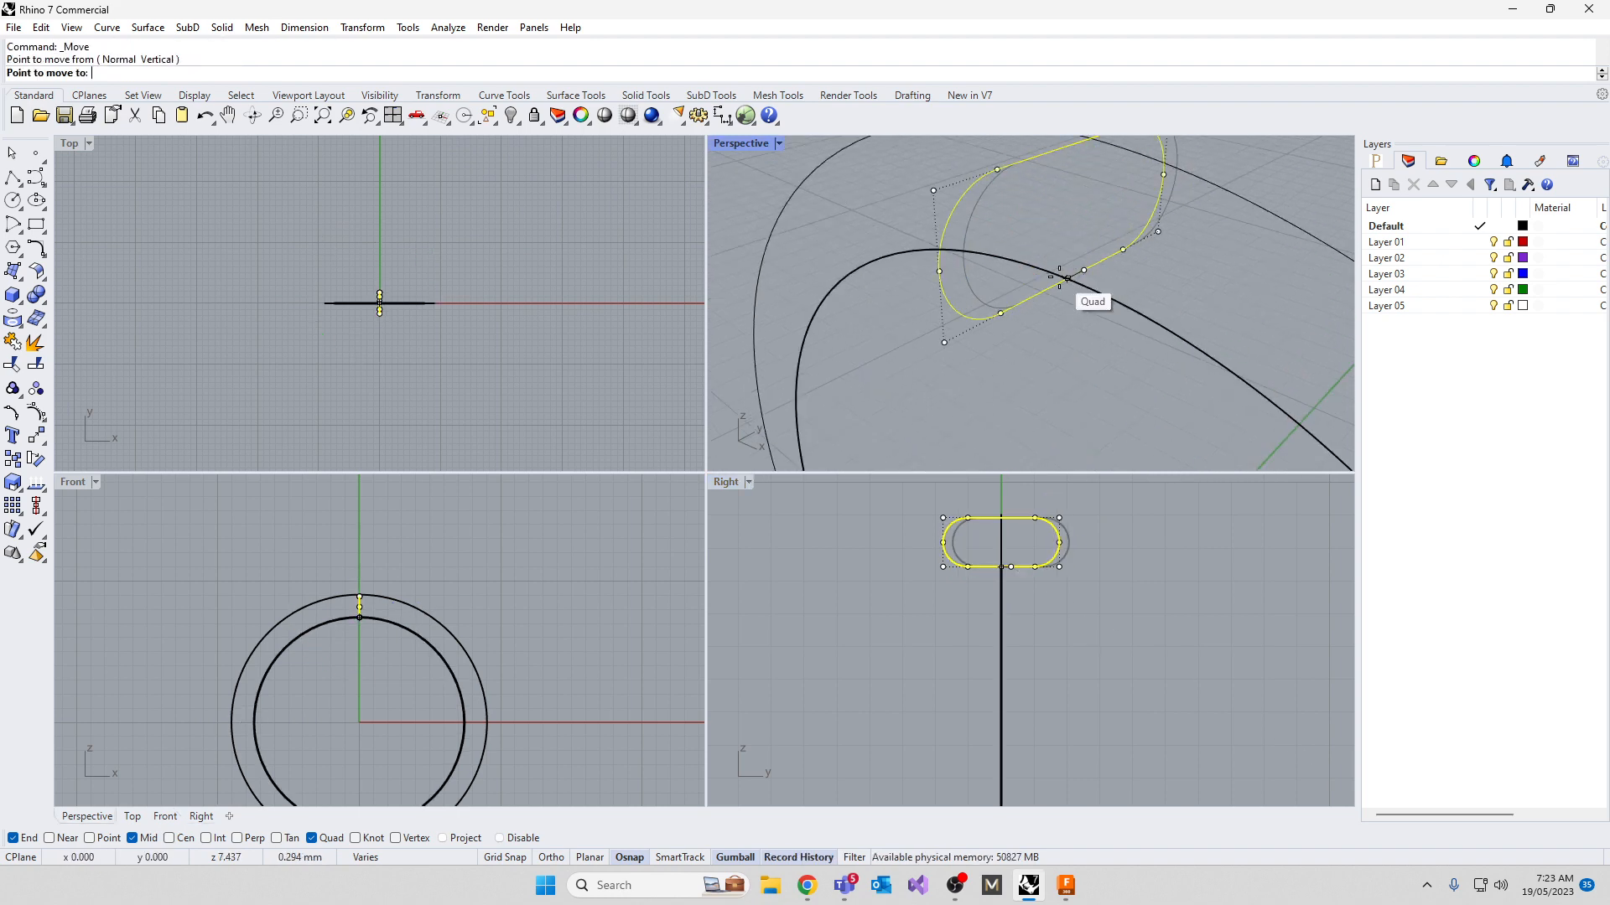
pyautogui.click(1067, 278)
# Move the profile's upper control points so its top edge's midpoint meets the outer circle's quadrant, and clear the selection
pyautogui.moveTo(1048, 344); pyautogui.dragTo(939, 268, button='right')
pyautogui.moveTo(770, 220); pyautogui.dragTo(1283, 345)
pyautogui.write('M')
pyautogui.press('Return')
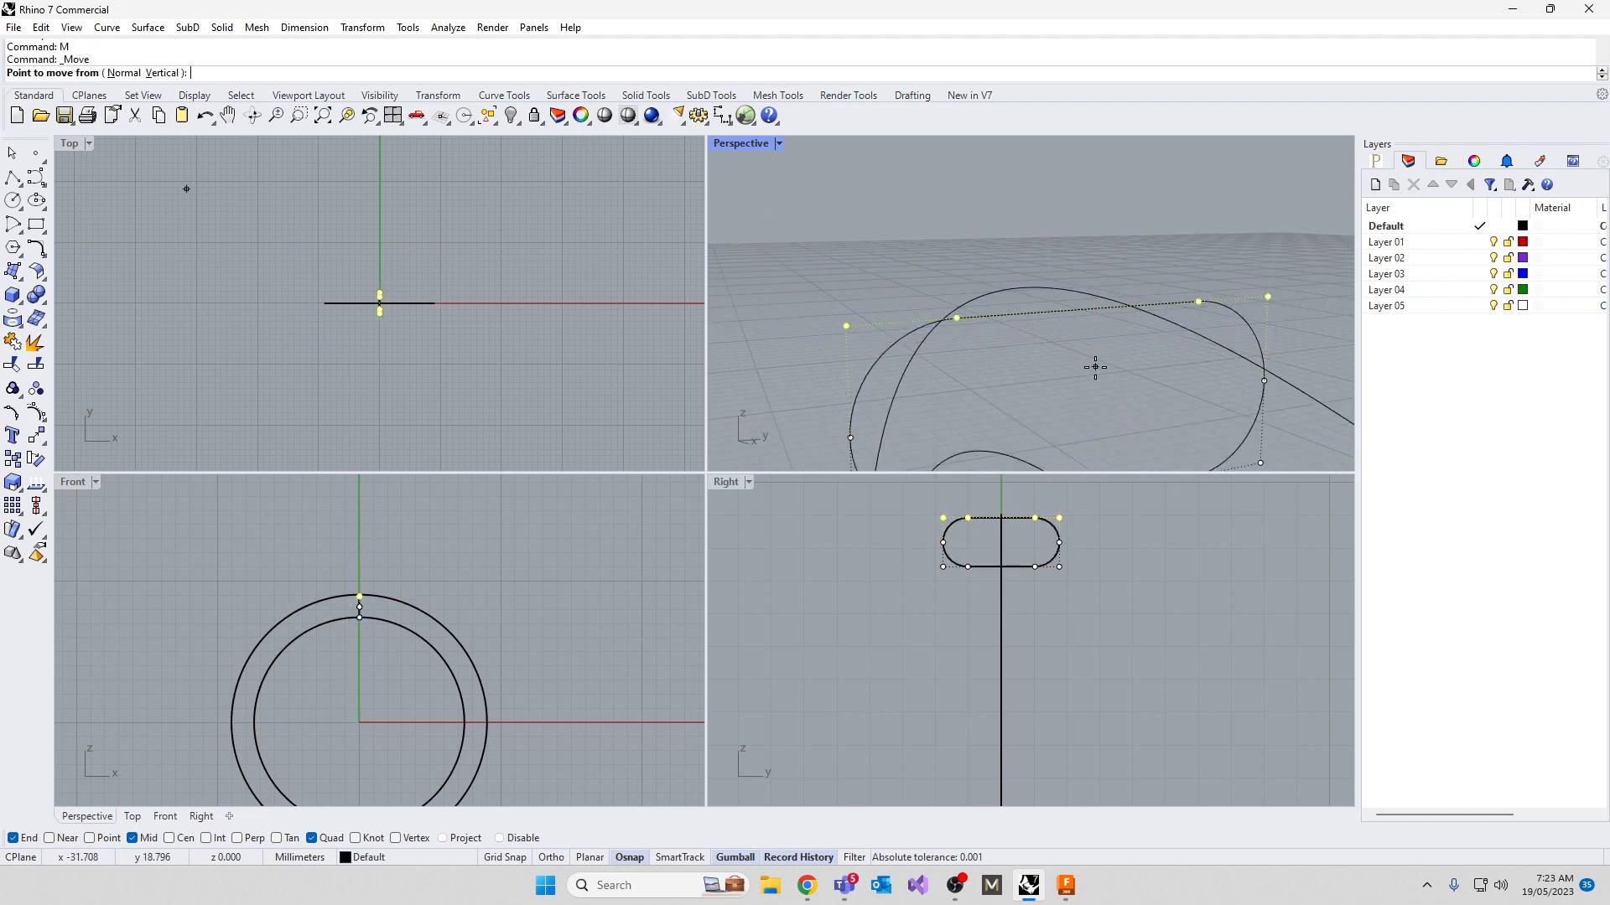
pyautogui.click(1086, 305)
pyautogui.click(1082, 295)
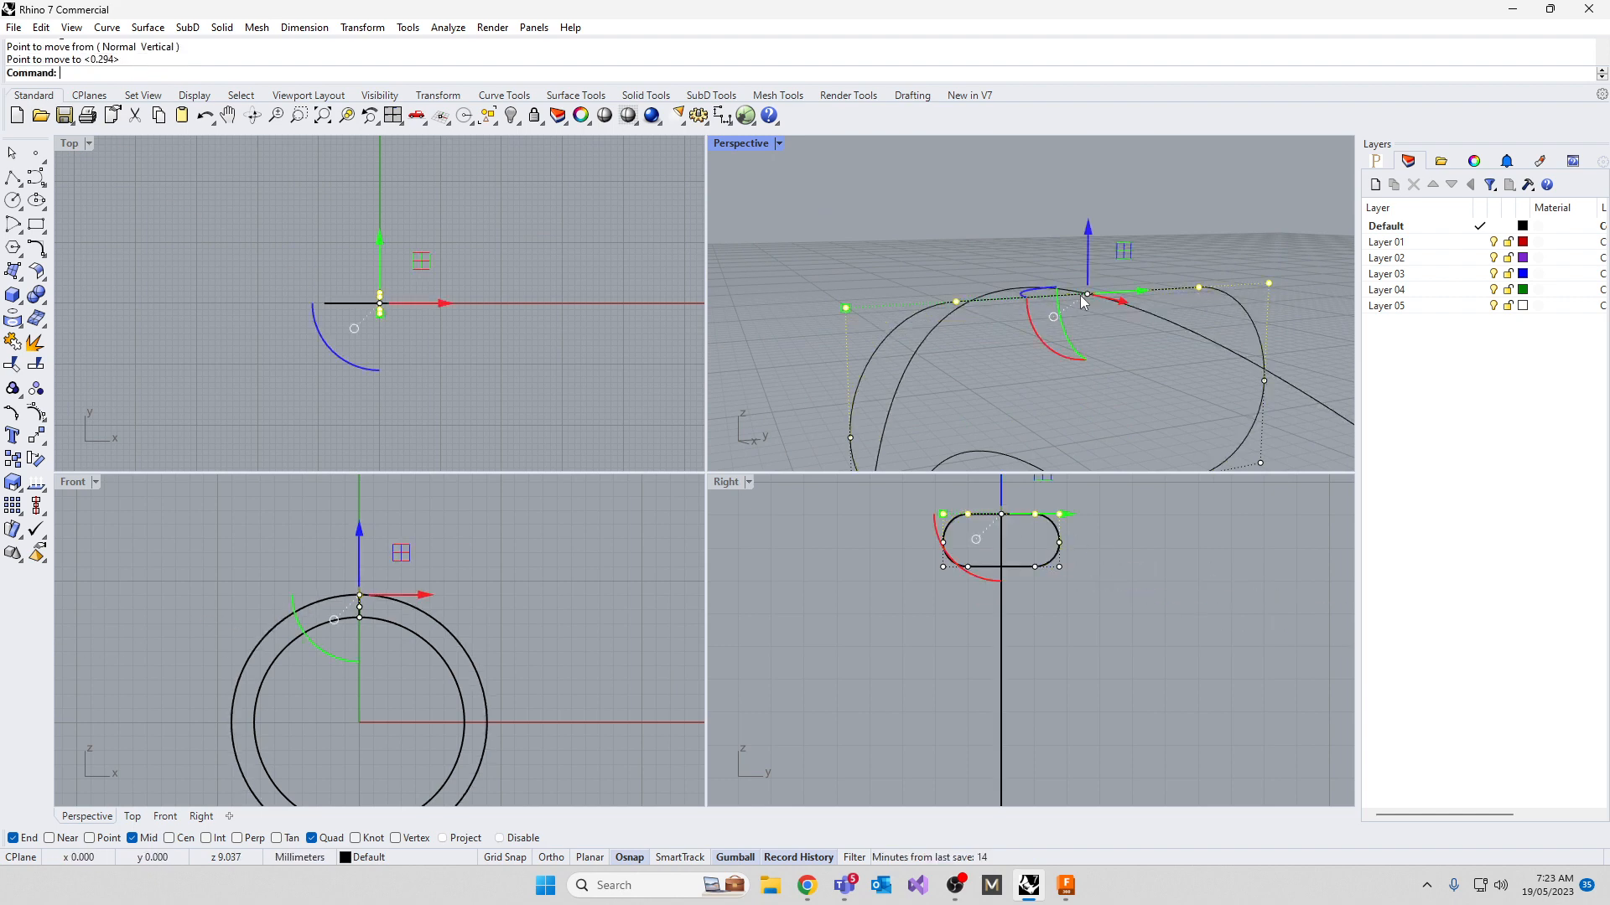
pyautogui.scroll(-7, 1081, 295)
pyautogui.press('Escape')
pyautogui.press('Escape')
# Sweep the rounded rectangle profile along the inner and outer circles with a two-rail sweep (Sweep2)
pyautogui.moveTo(932, 313); pyautogui.dragTo(1241, 252, button='right')
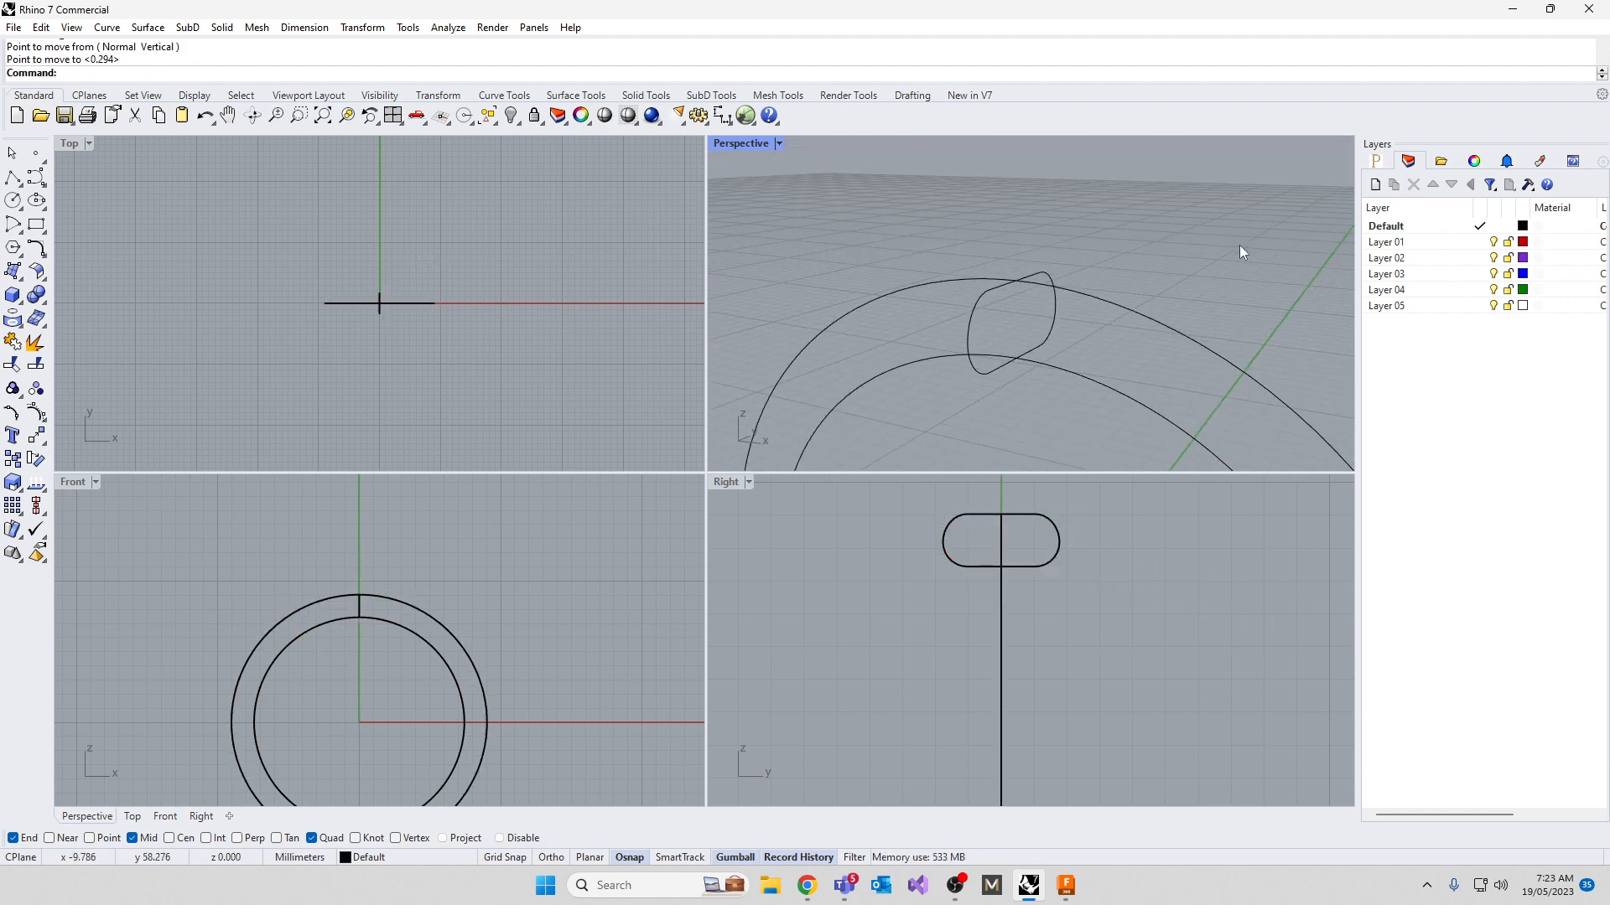
pyautogui.moveTo(1099, 429); pyautogui.dragTo(1090, 438)
pyautogui.write('sw')
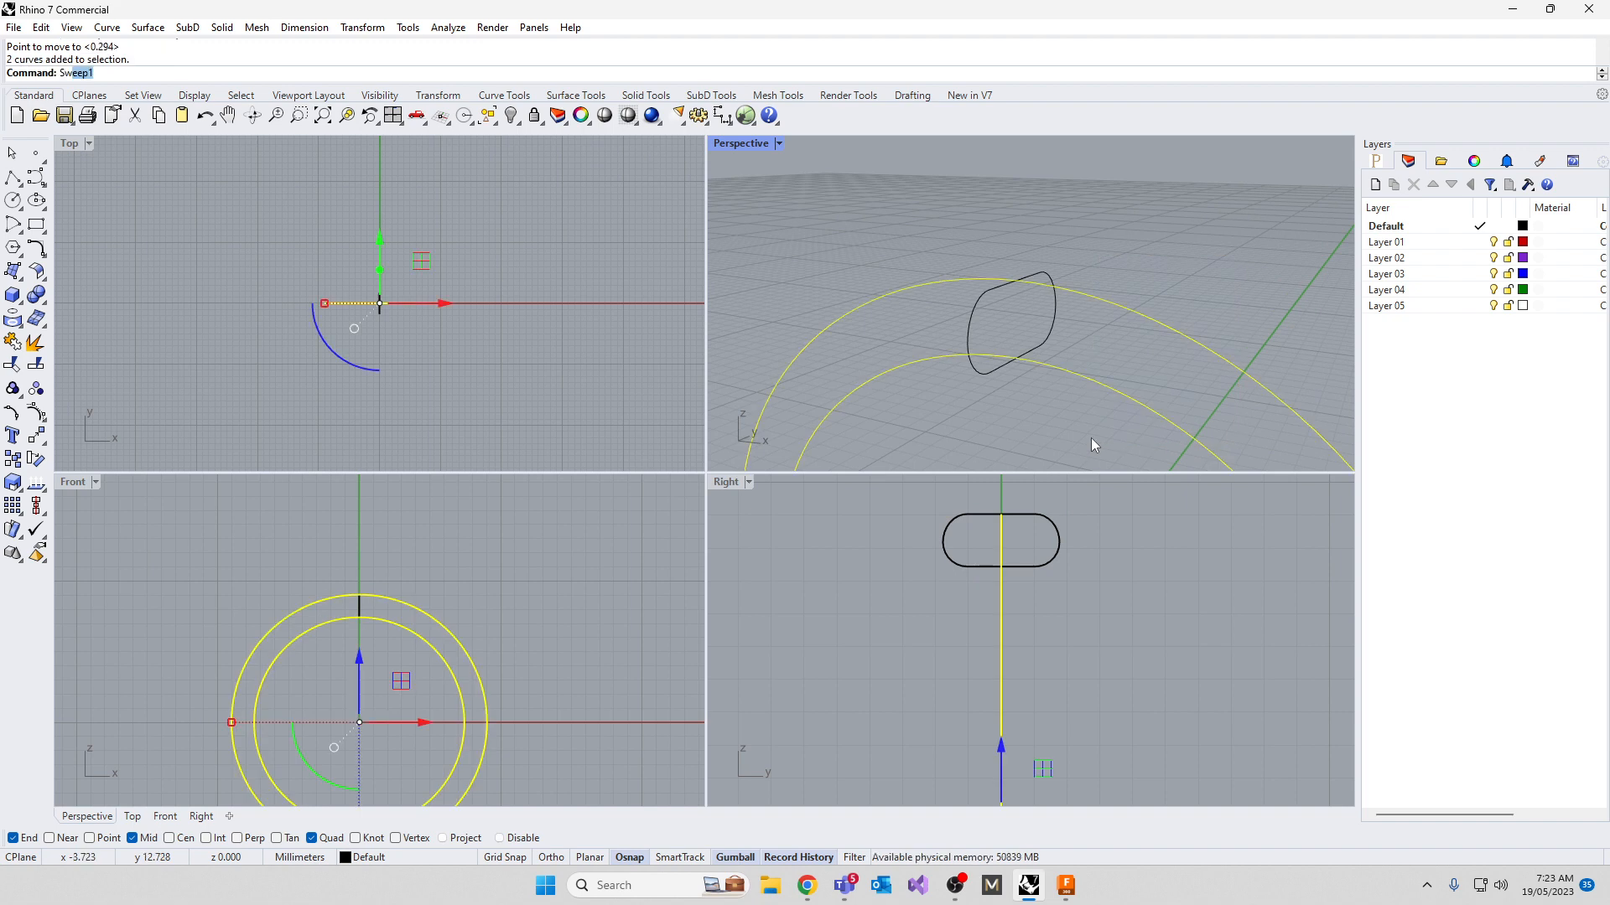
pyautogui.write('eep2')
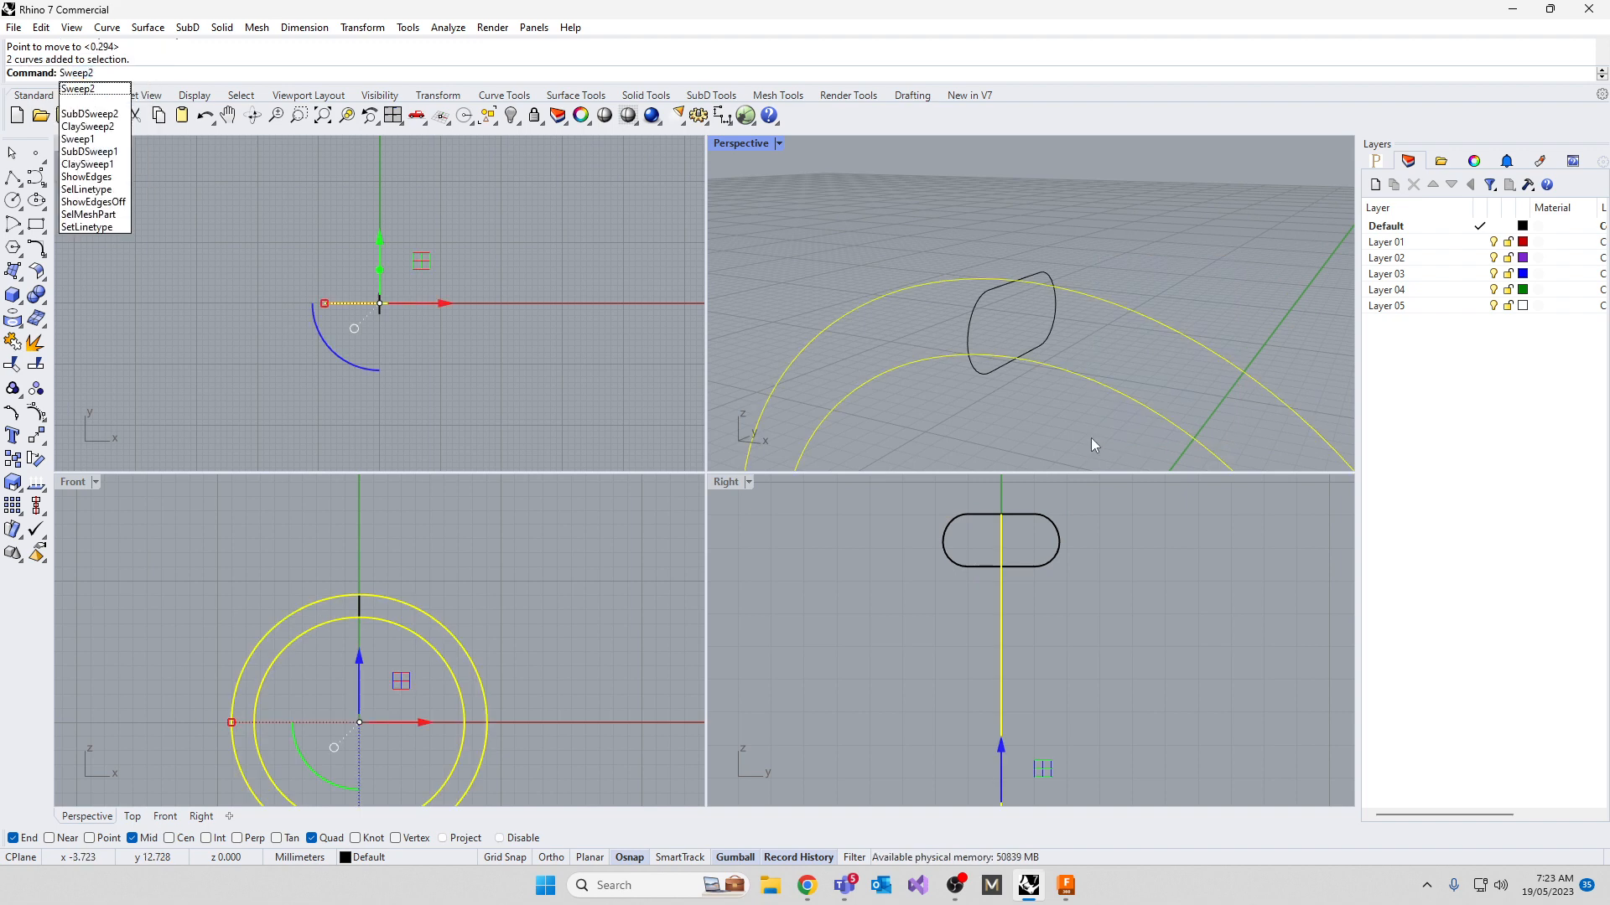
pyautogui.press('Return')
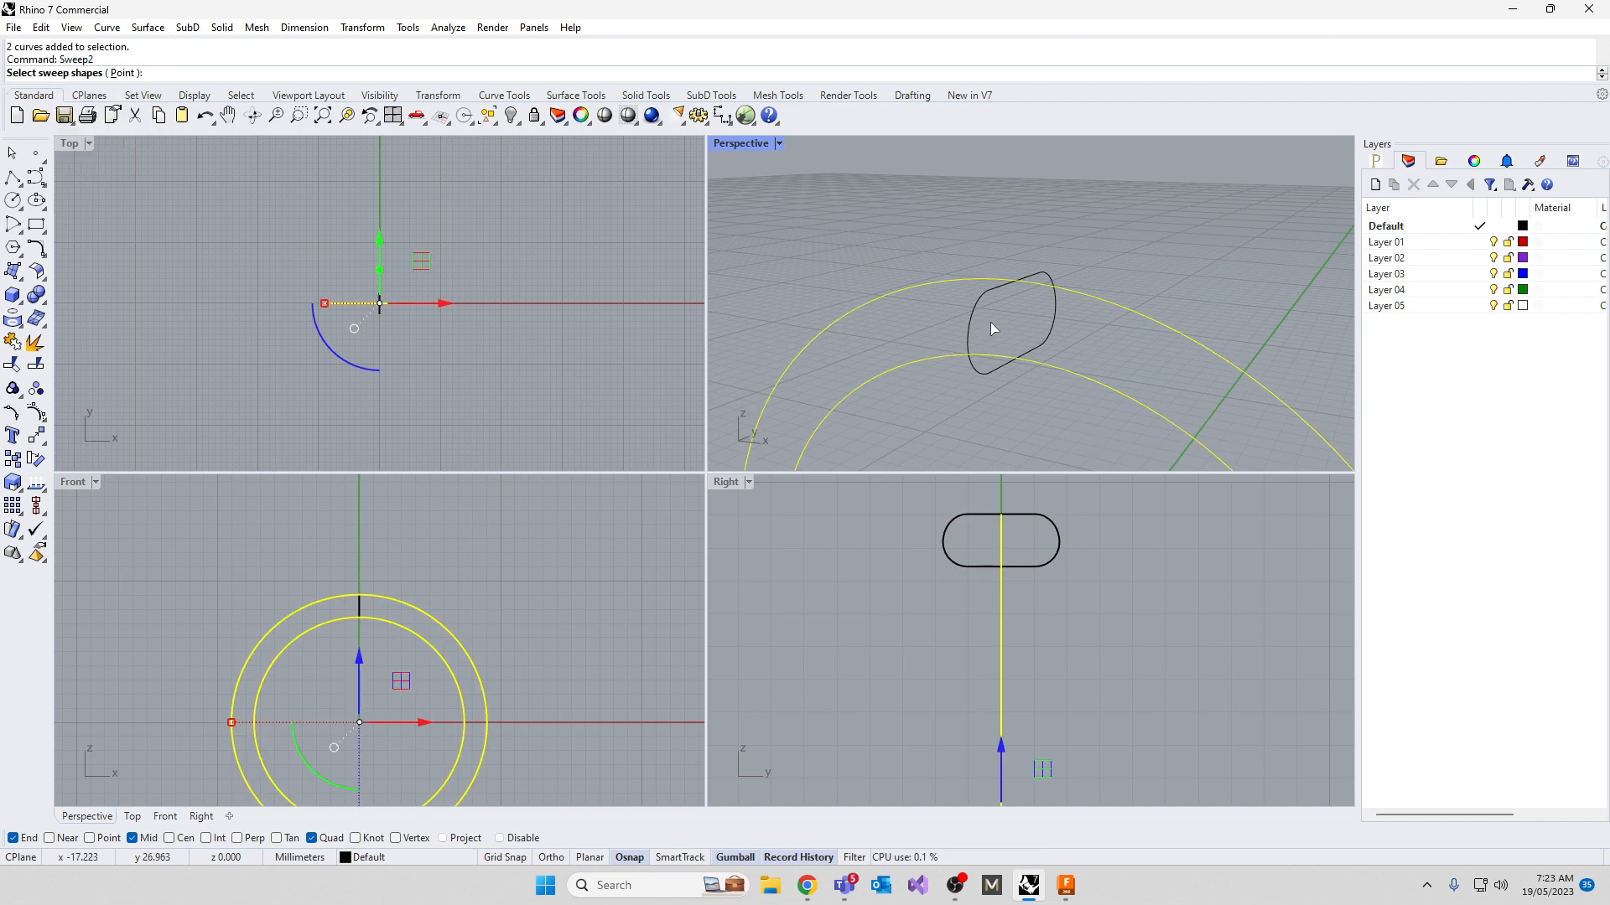
pyautogui.click(969, 317)
pyautogui.press('Return')
pyautogui.press('Return')
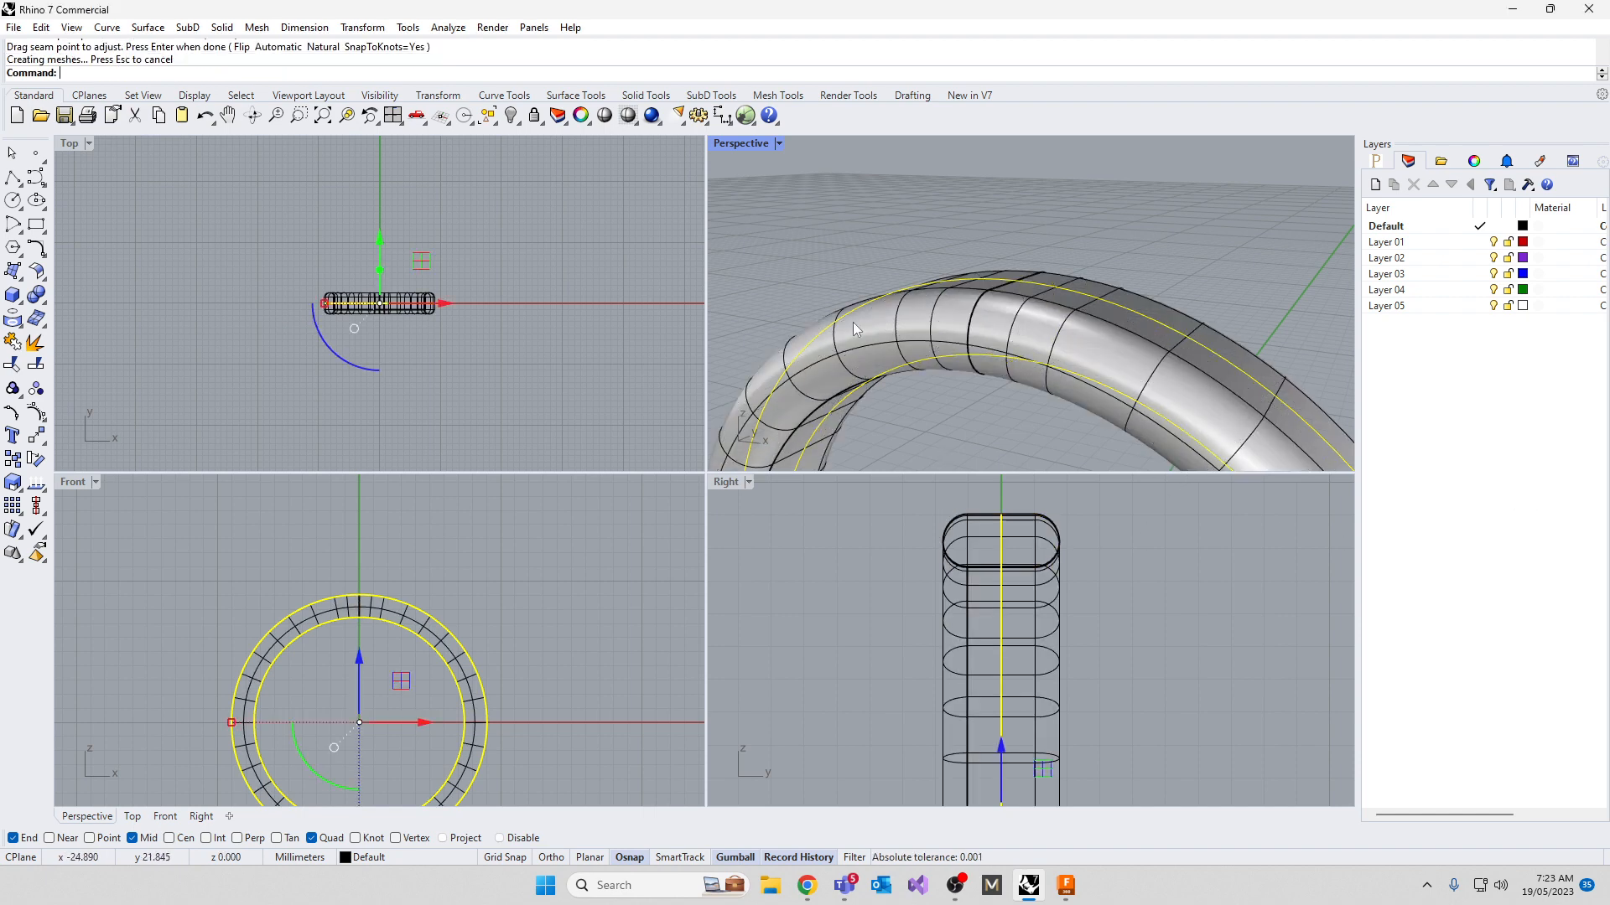
# Scale the inner circle up slightly in the Front view, inspect the history-linked ring from several angles, and clear the selection
pyautogui.scroll(-5, 977, 274)
pyautogui.moveTo(977, 273); pyautogui.dragTo(914, 388, button='right')
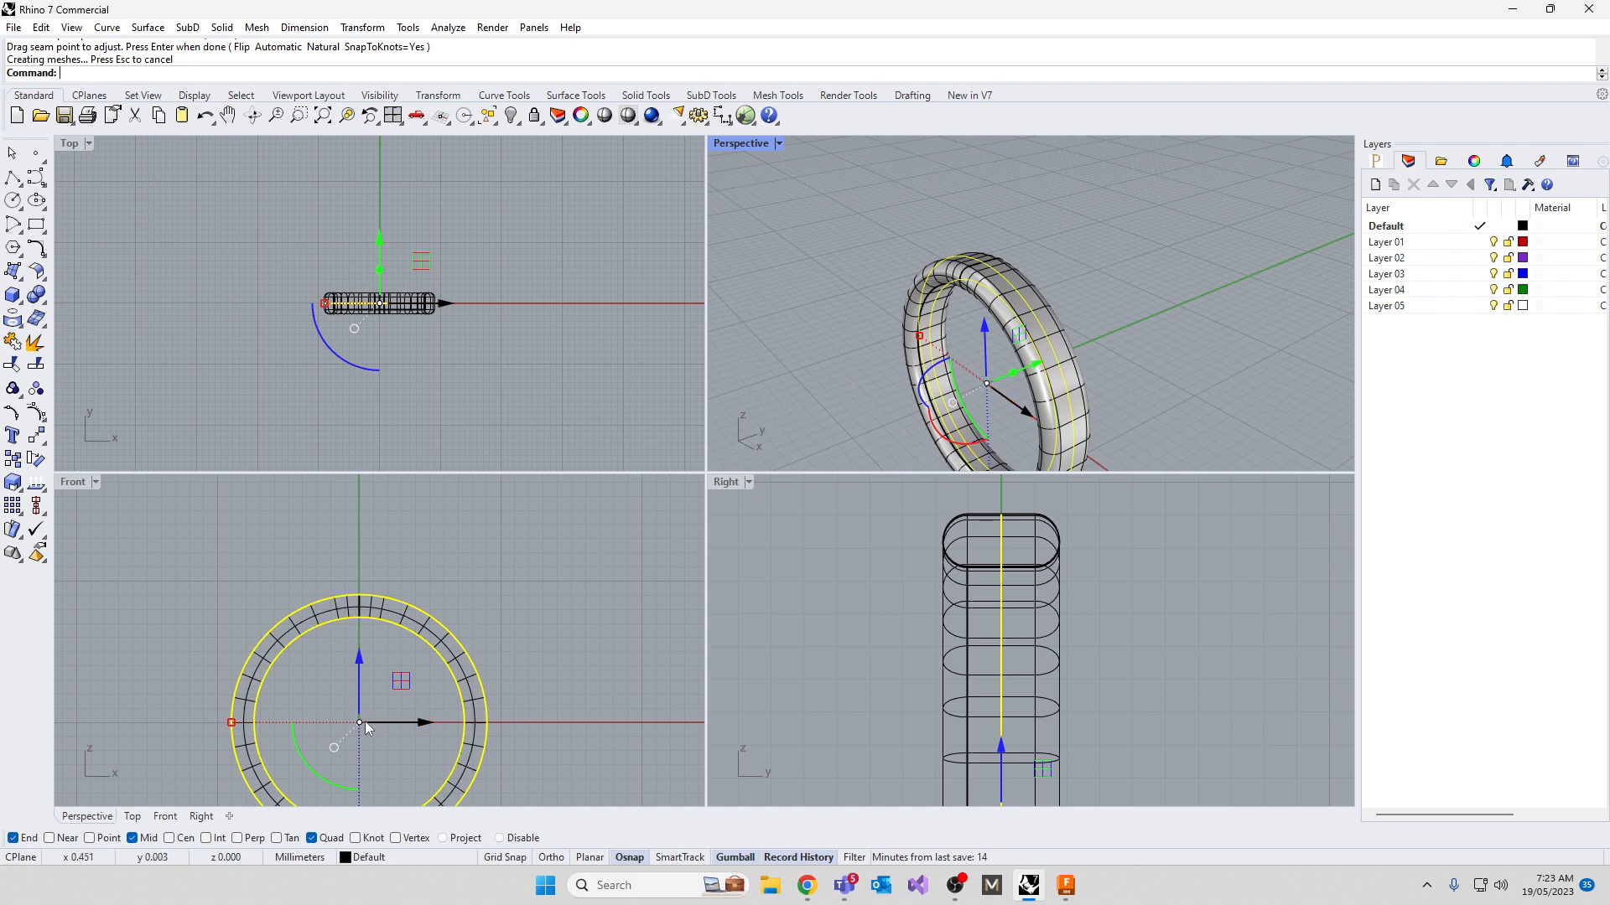
pyautogui.click(287, 657)
pyautogui.click(331, 702)
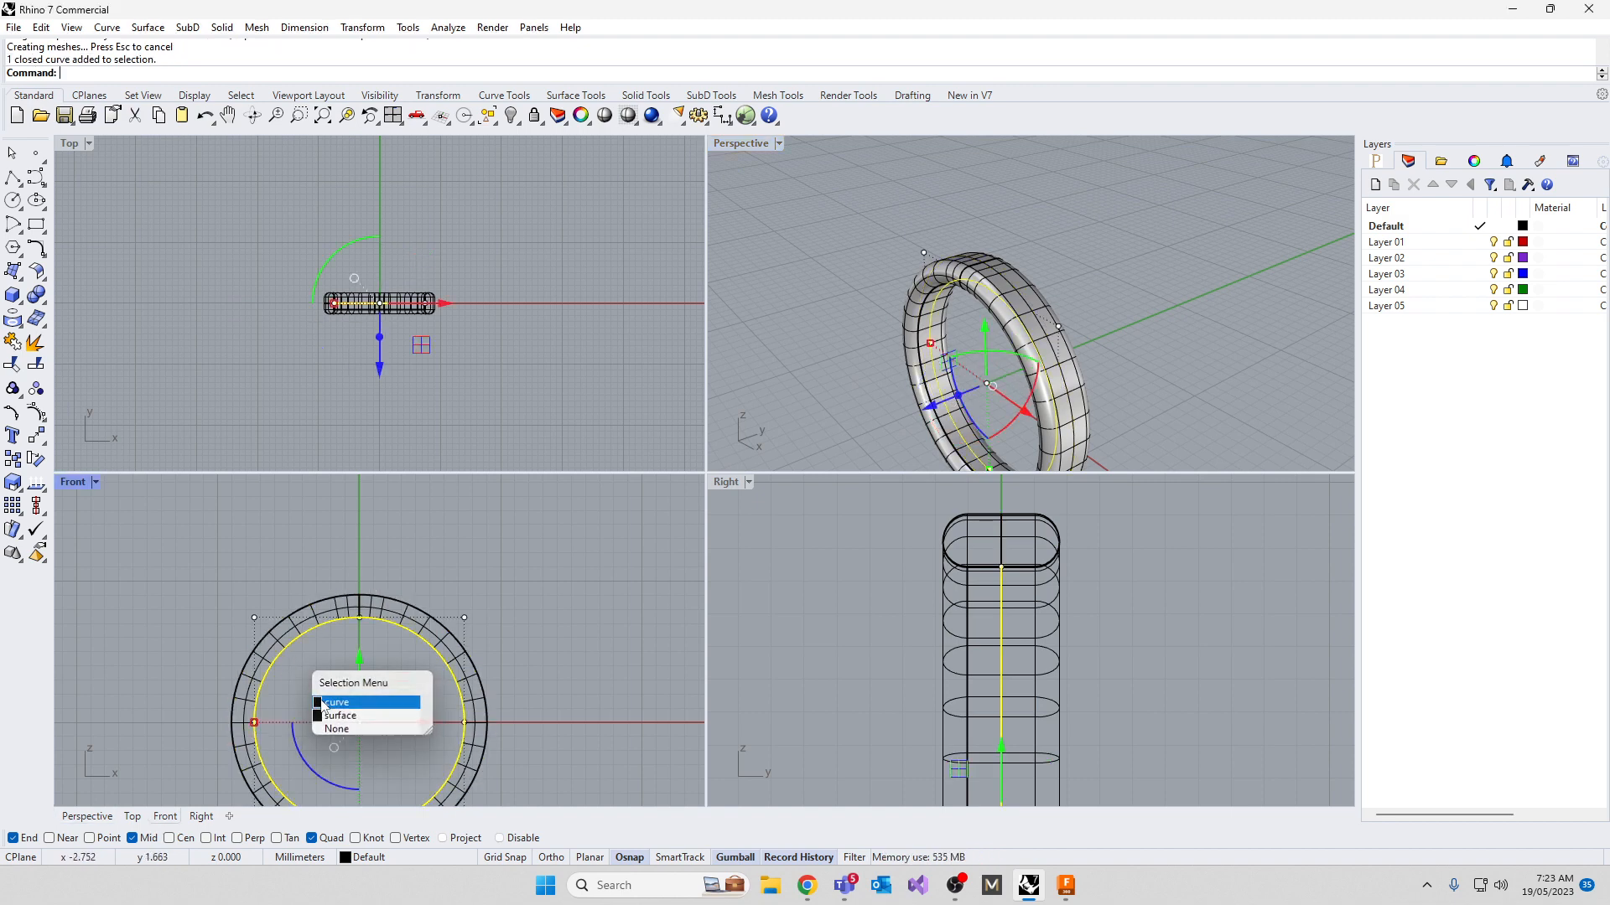
pyautogui.moveTo(256, 730); pyautogui.dragTo(249, 723)
pyautogui.moveTo(922, 368); pyautogui.dragTo(1416, 350, button='right')
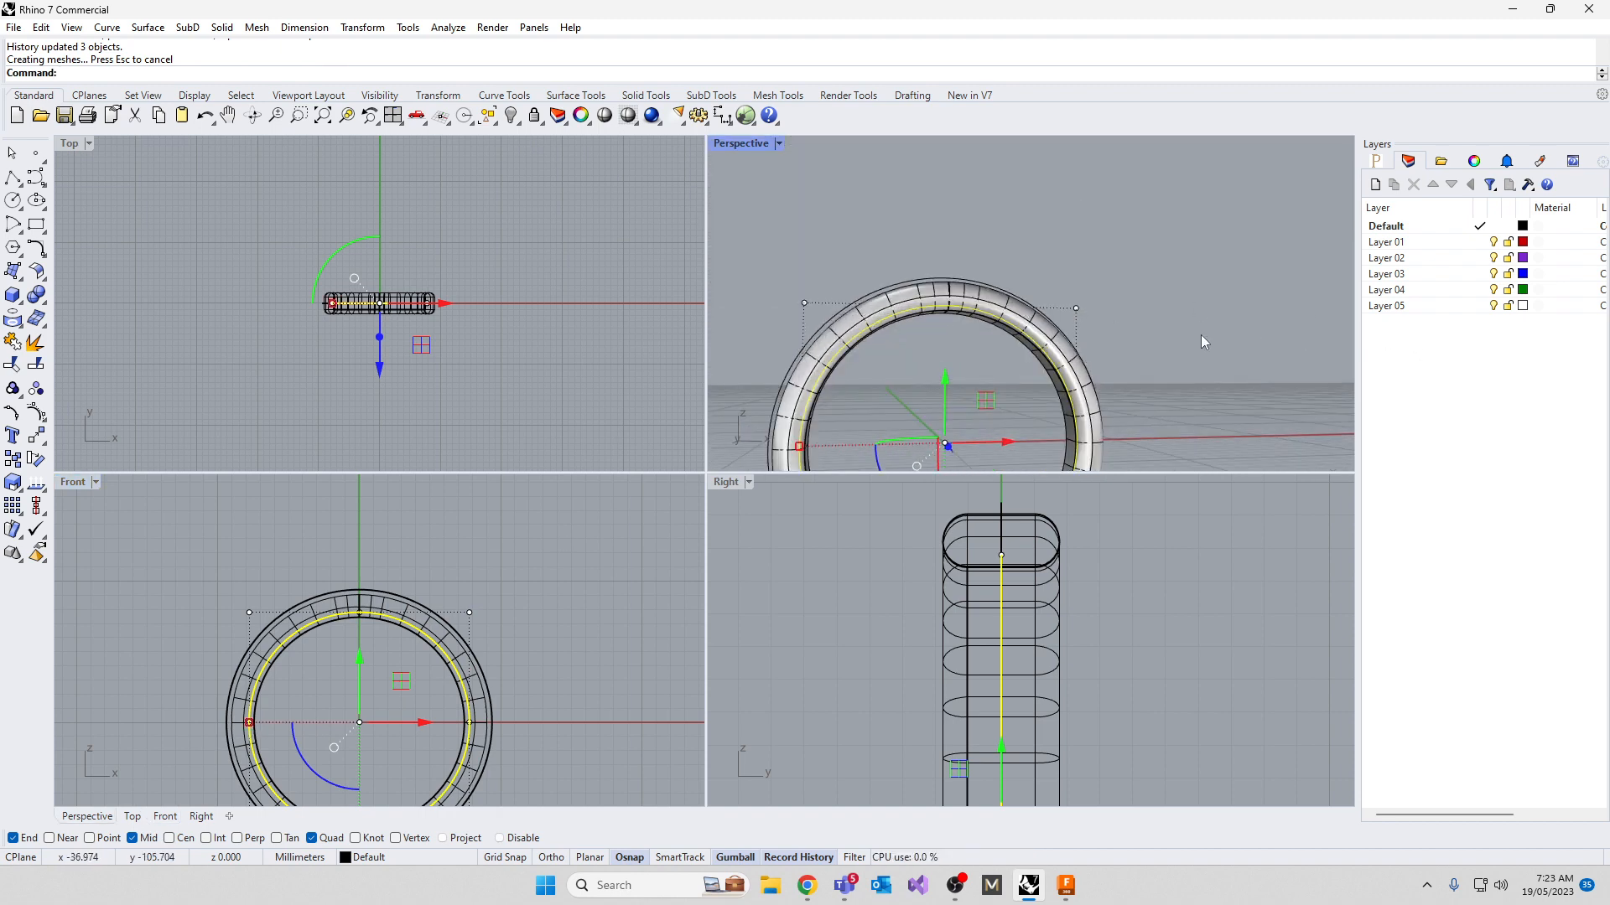
pyautogui.moveTo(1220, 295); pyautogui.dragTo(1040, 389, button='right')
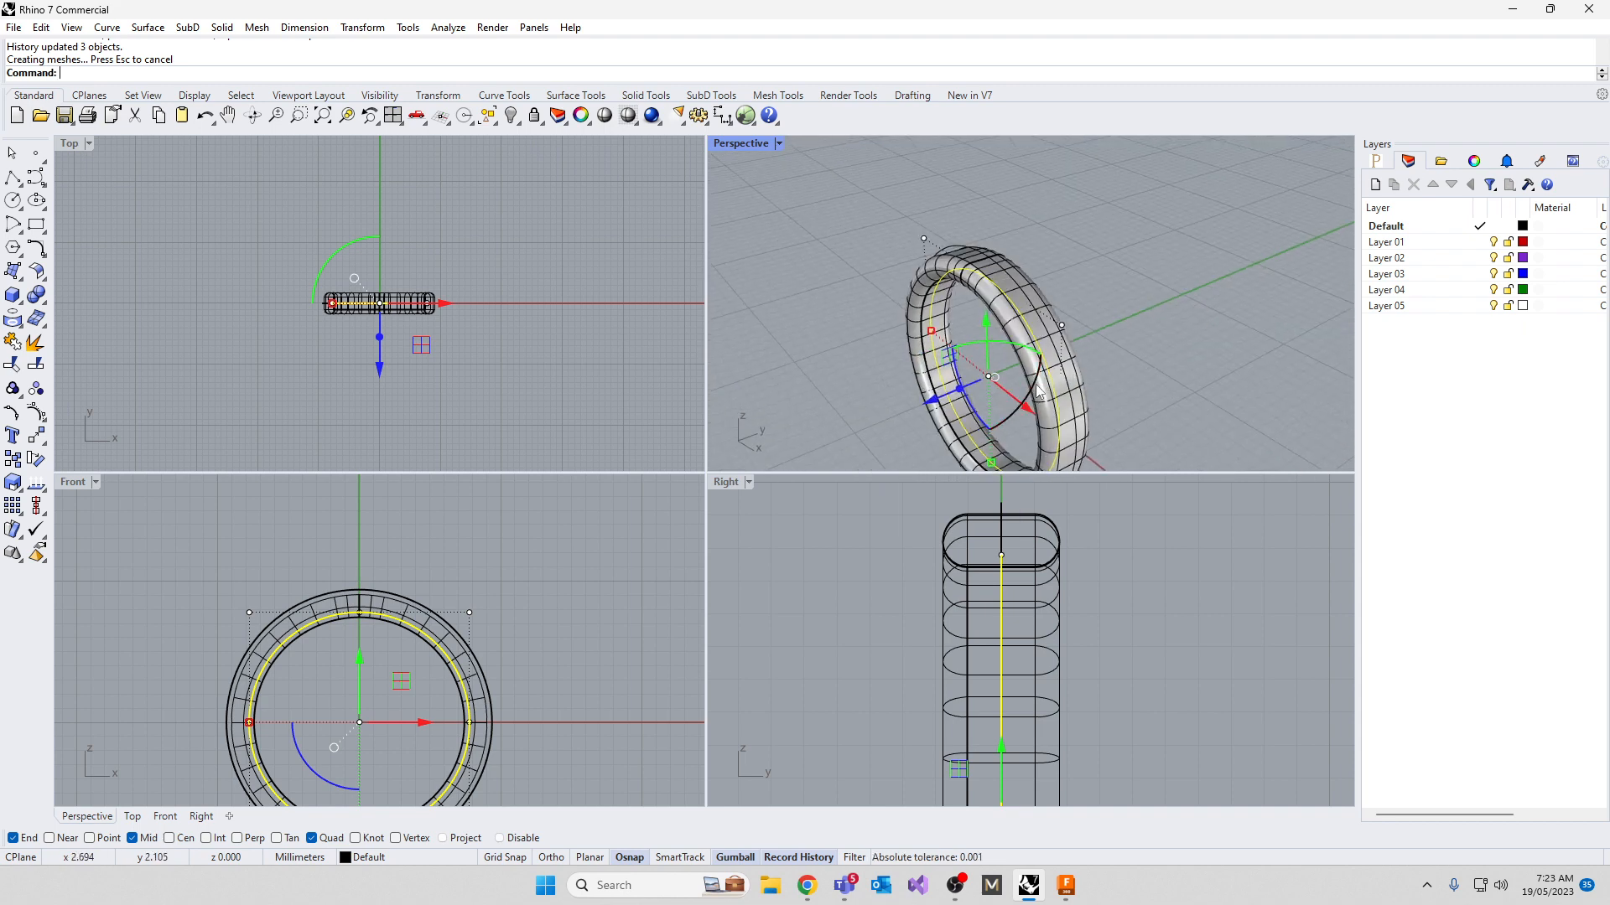
pyautogui.click(576, 374)
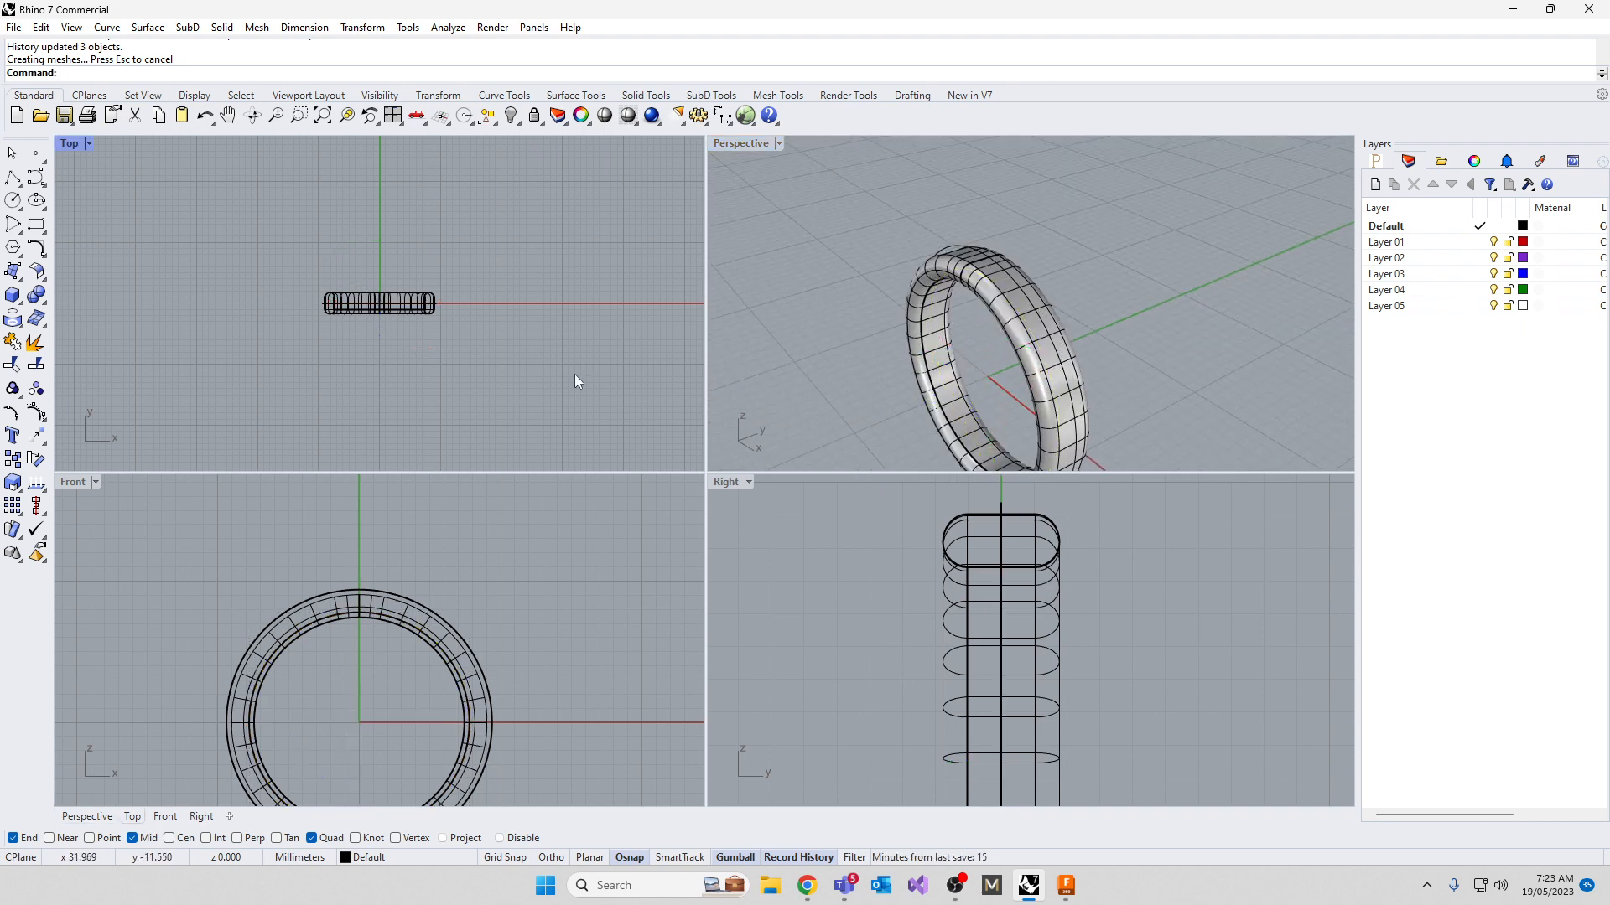
# Draw a freeform degree 3 control point curve with five points in the Top view, rising to a peak beyond the ring
pyautogui.click(36, 176)
pyautogui.click(205, 396)
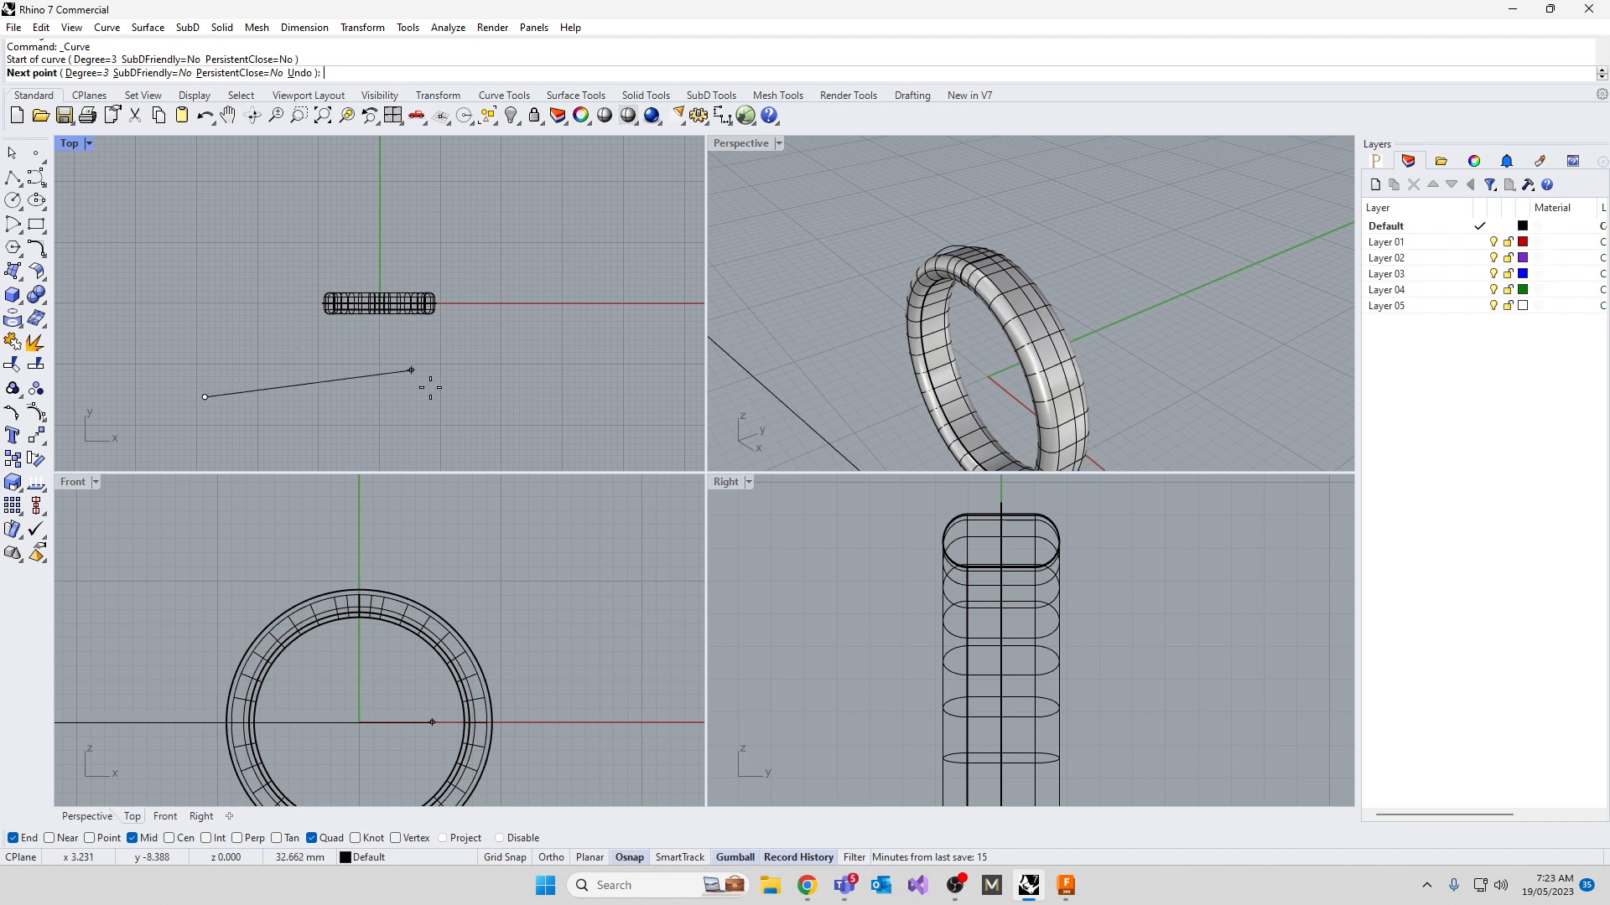
pyautogui.click(411, 370)
pyautogui.click(545, 271)
pyautogui.click(510, 229)
pyautogui.click(626, 343)
pyautogui.press('Return')
# Draw a second, wavy degree 3 control point curve with six points below the first curve in the Top view
pyautogui.press('Return')
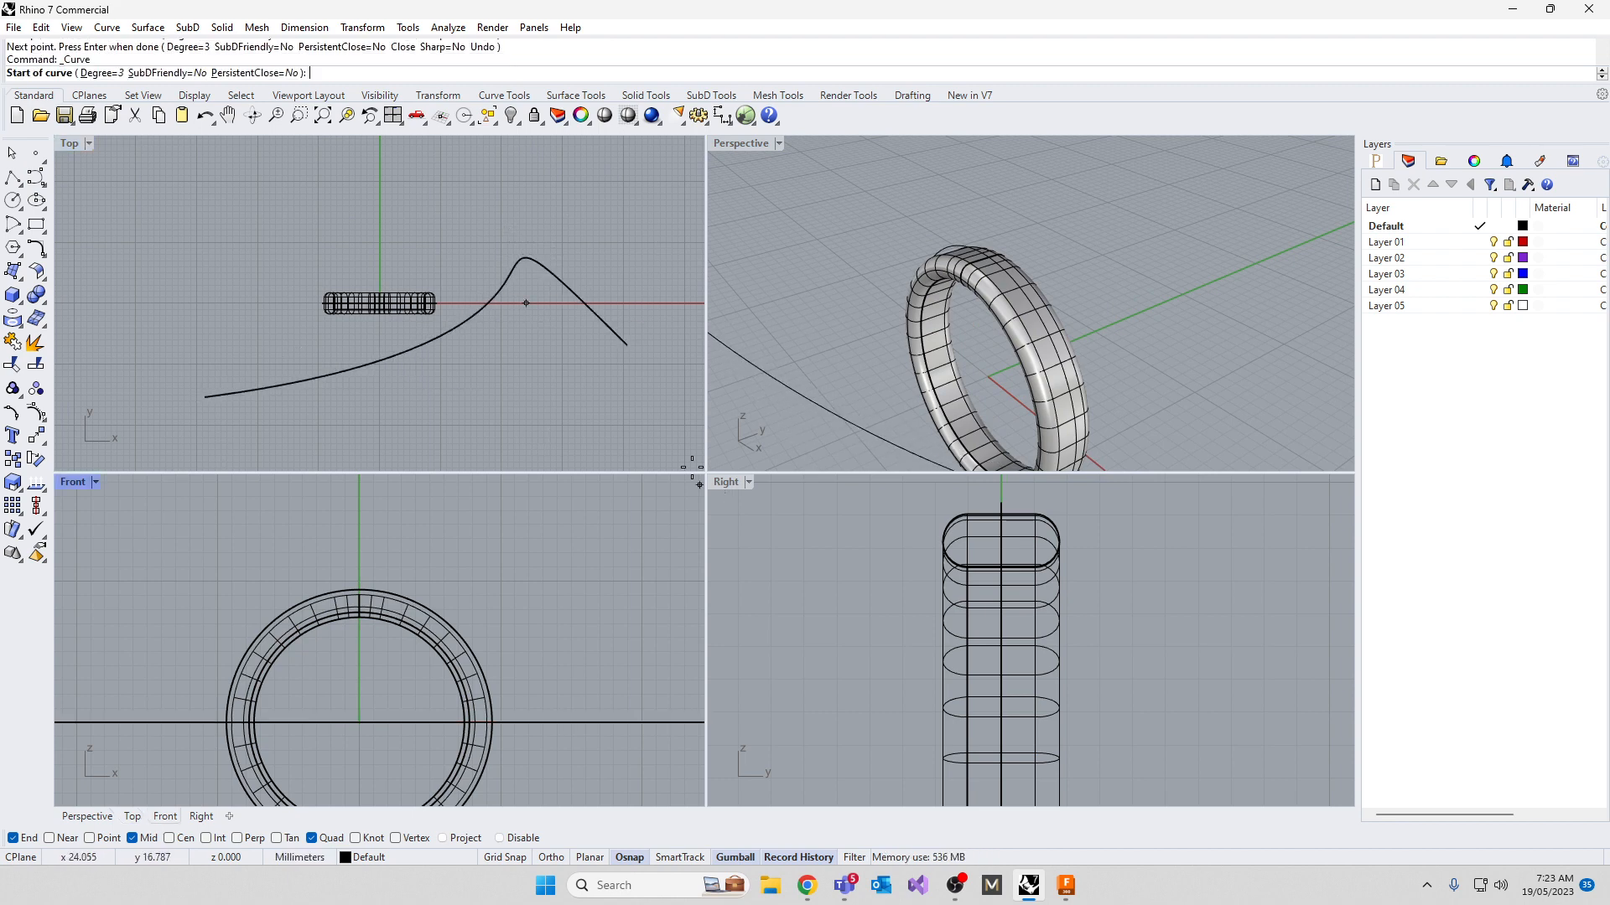
pyautogui.click(644, 459)
pyautogui.click(496, 360)
pyautogui.click(418, 436)
pyautogui.click(387, 430)
pyautogui.click(271, 437)
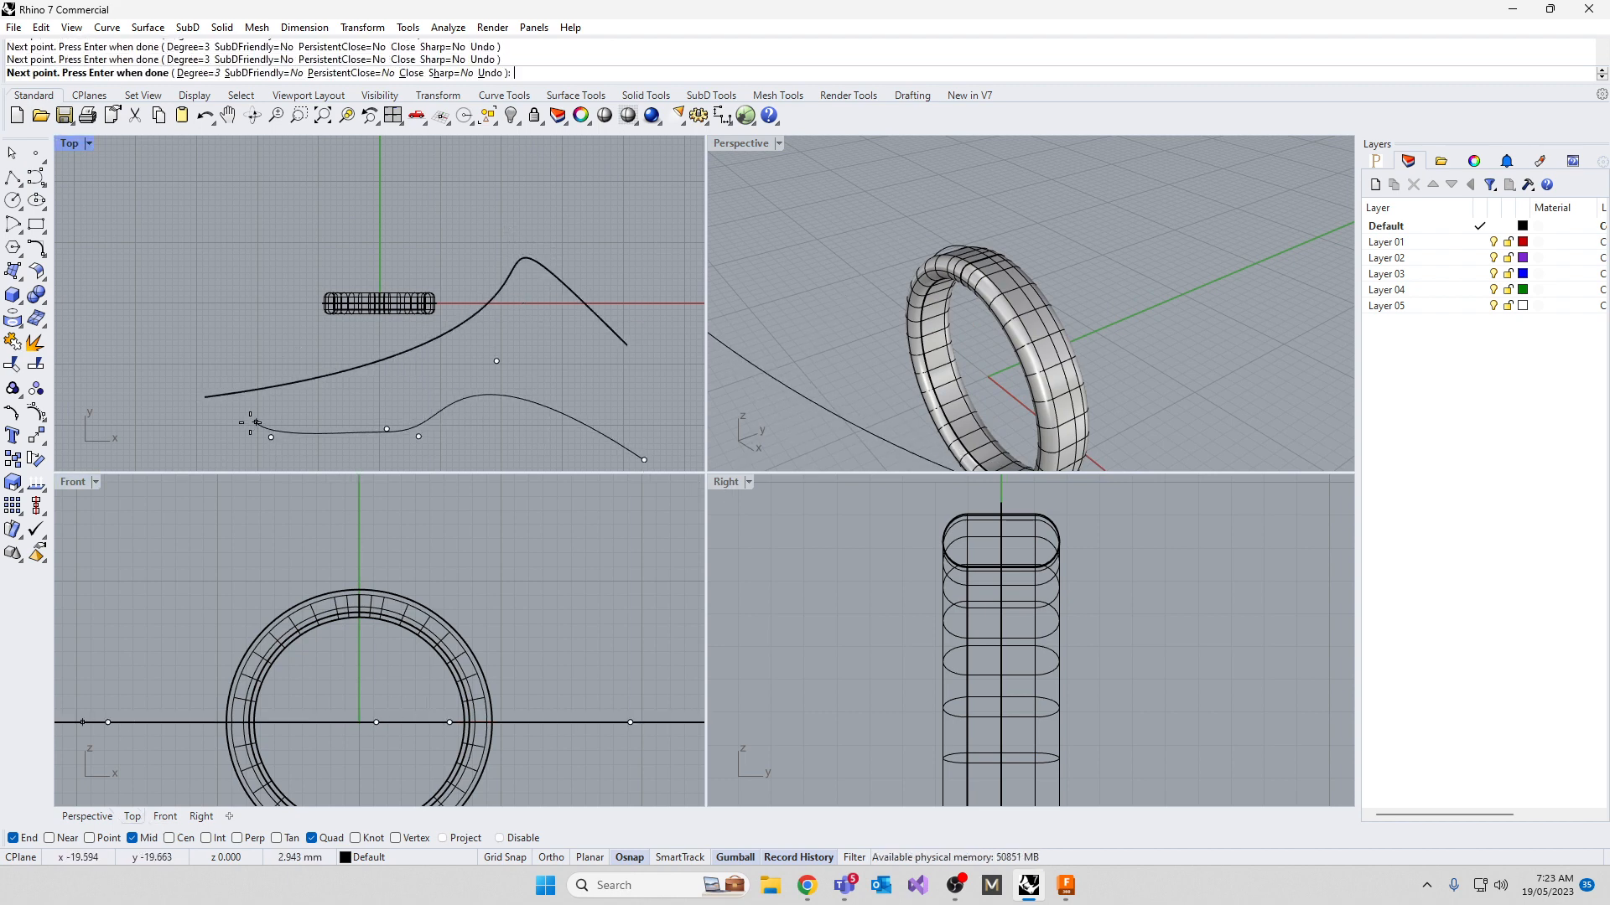
pyautogui.click(238, 421)
pyautogui.press('Return')
pyautogui.write('loft')
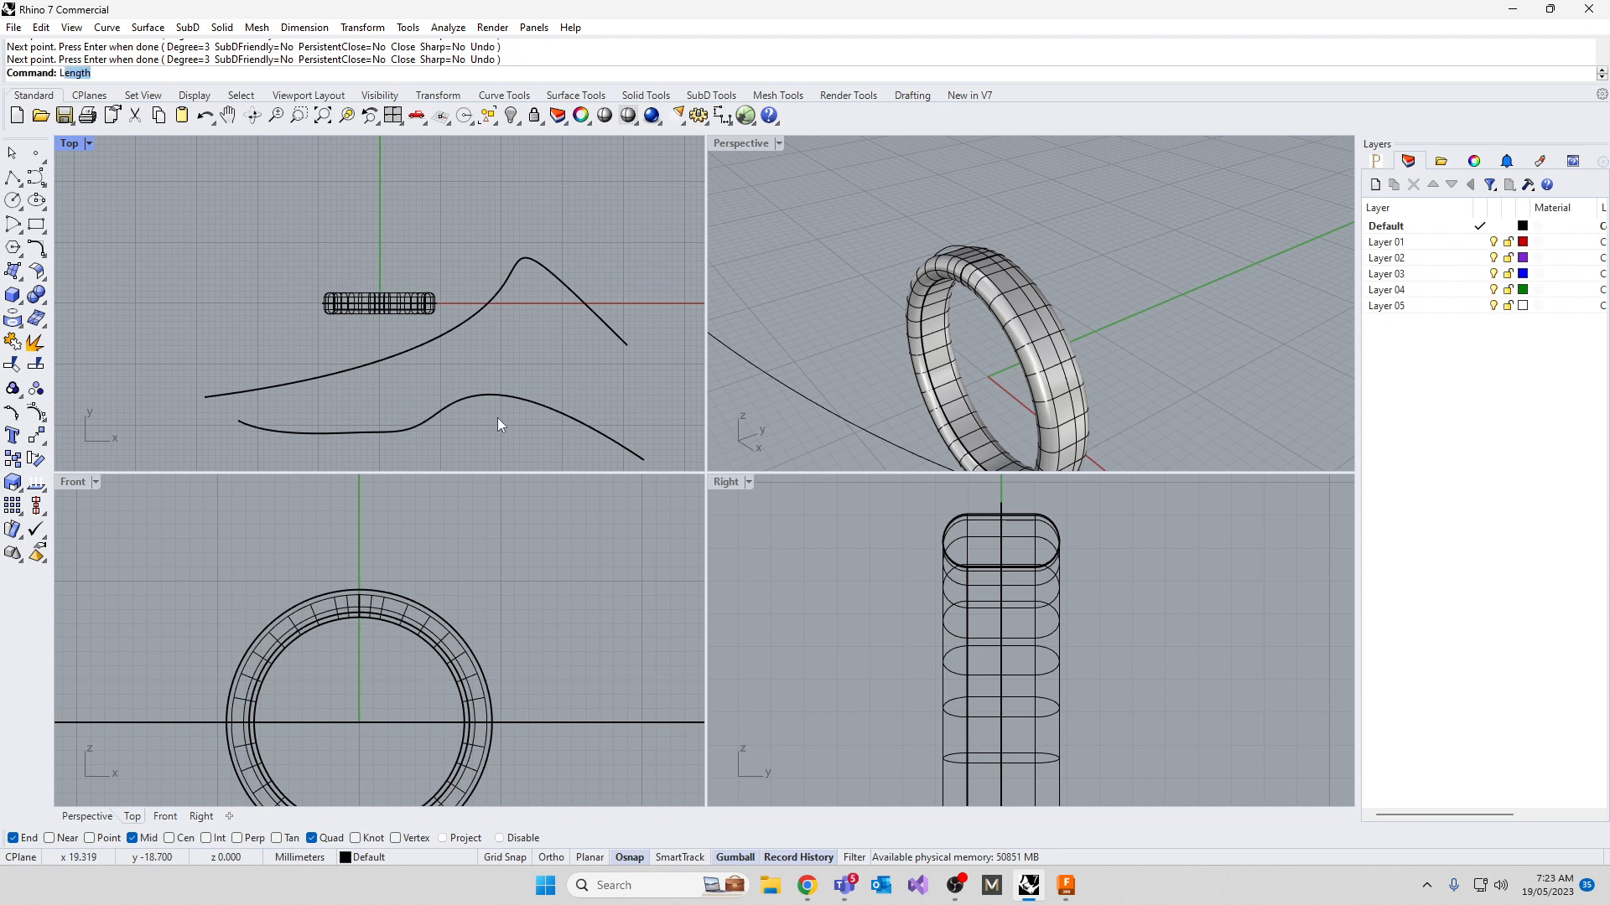
pyautogui.press('Return')
pyautogui.click(497, 400)
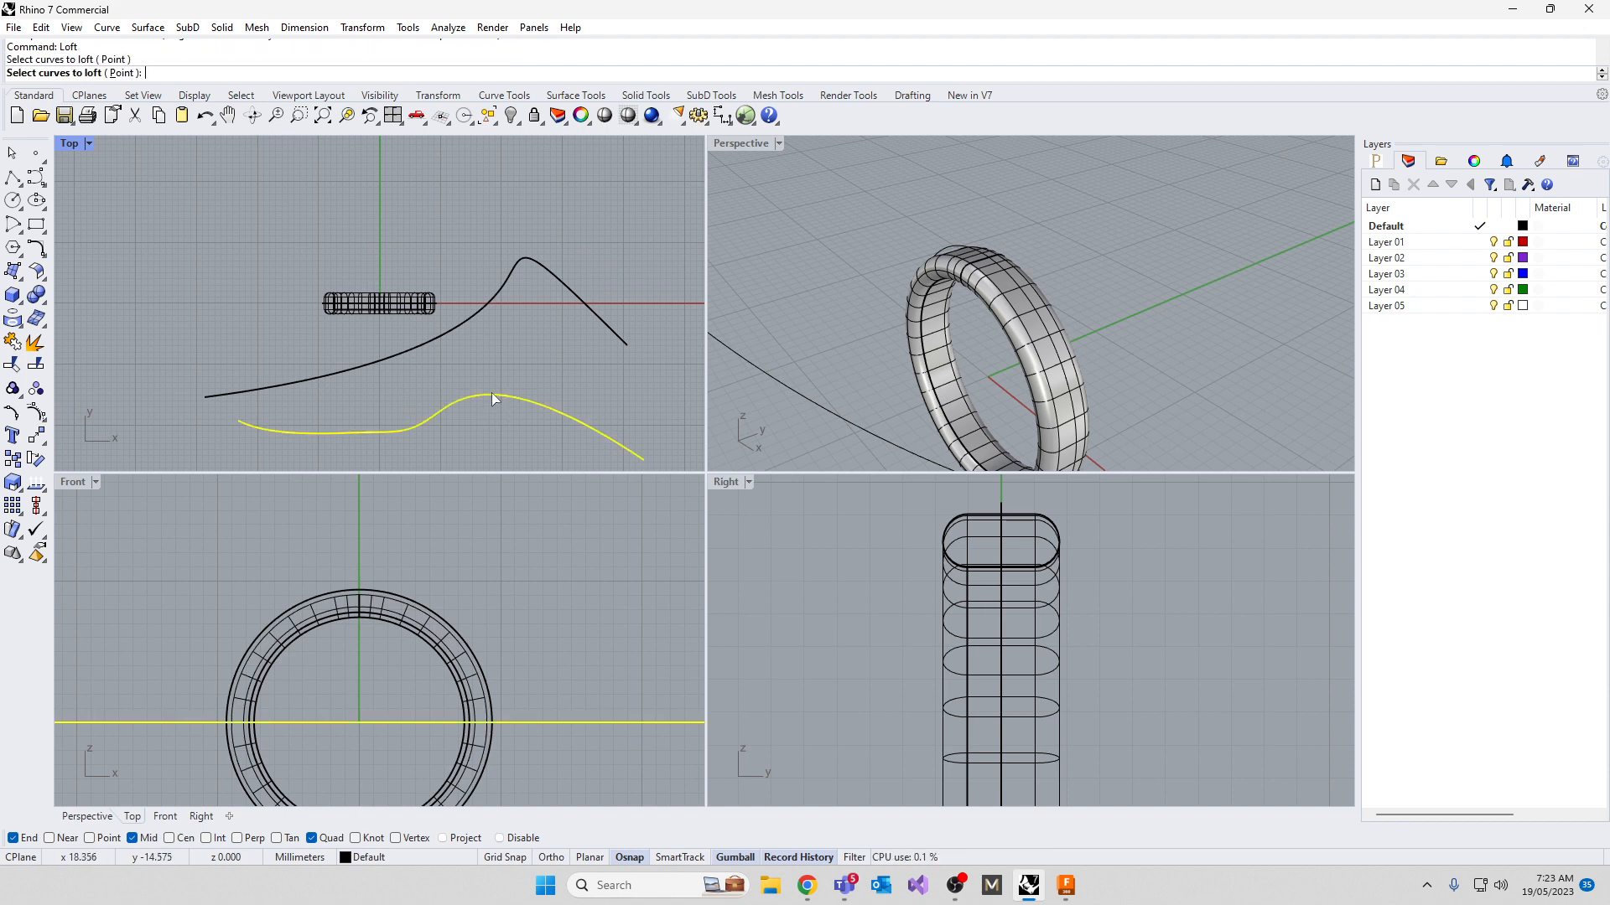
pyautogui.click(462, 329)
pyautogui.press('Return')
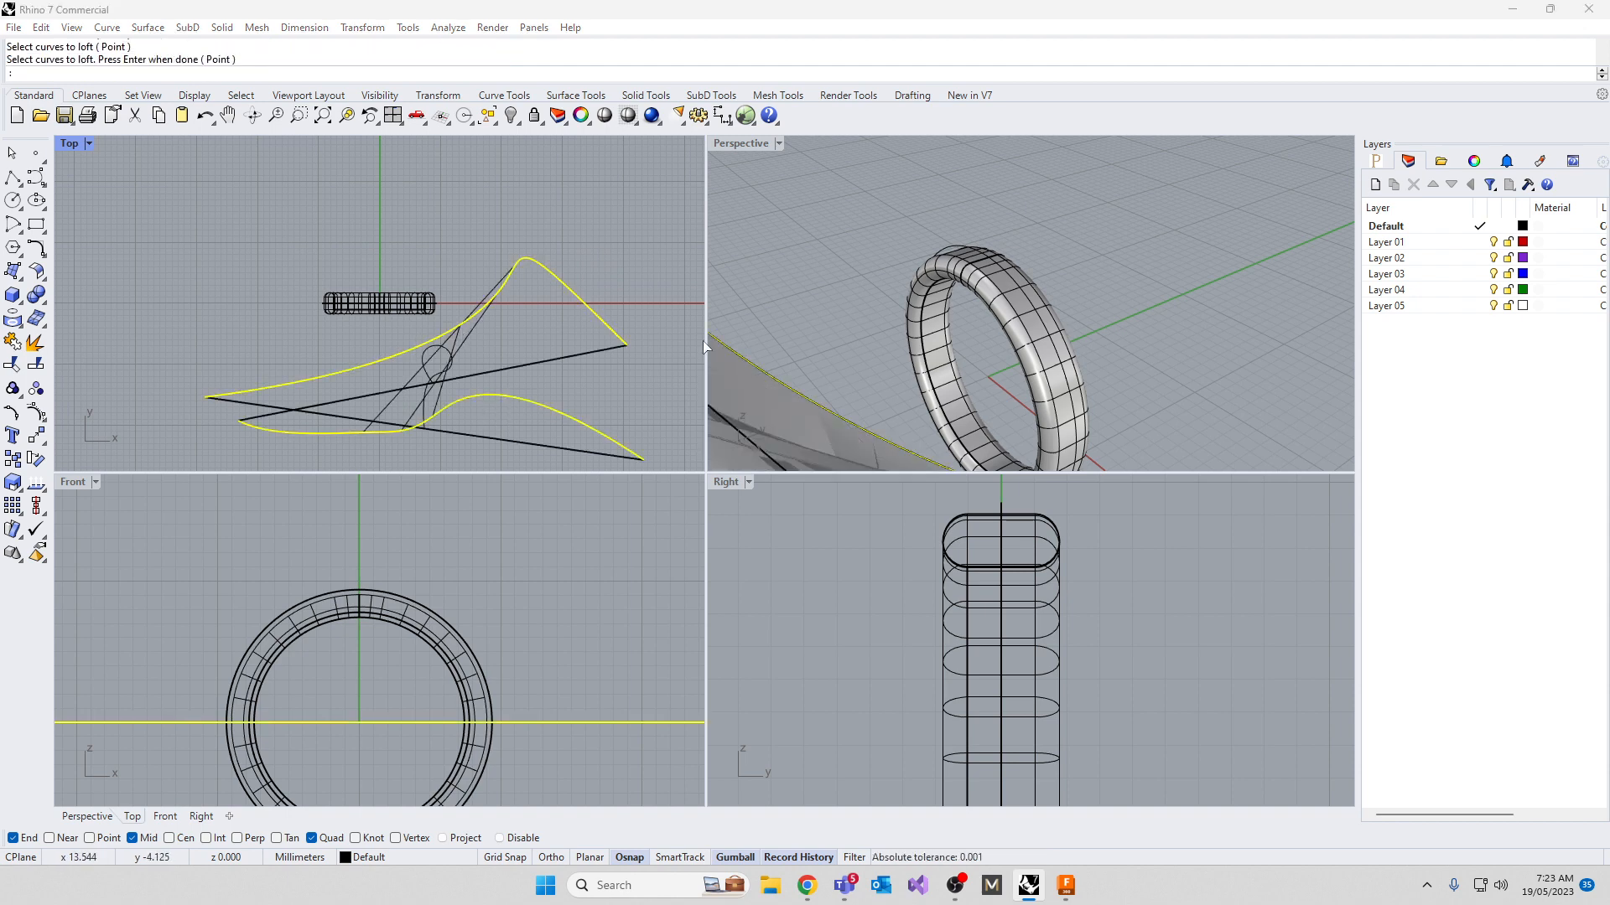
pyautogui.press('Escape')
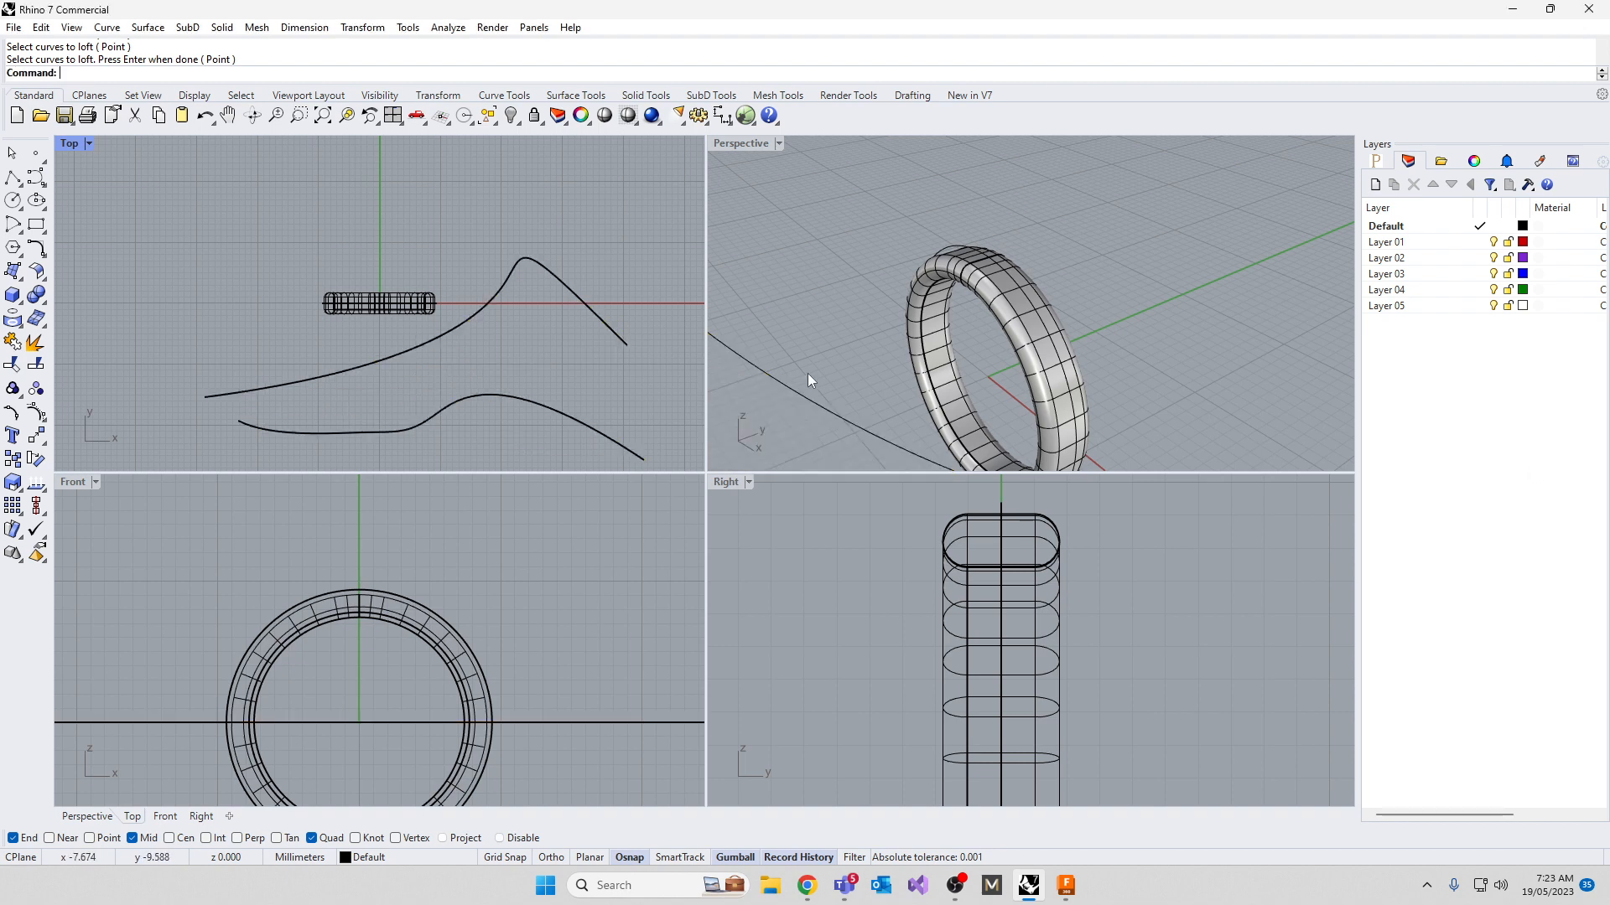
# Loft the two freeform curves into a surface, picking both near their matching ends
pyautogui.press('Return')
pyautogui.click(630, 450)
pyautogui.click(607, 329)
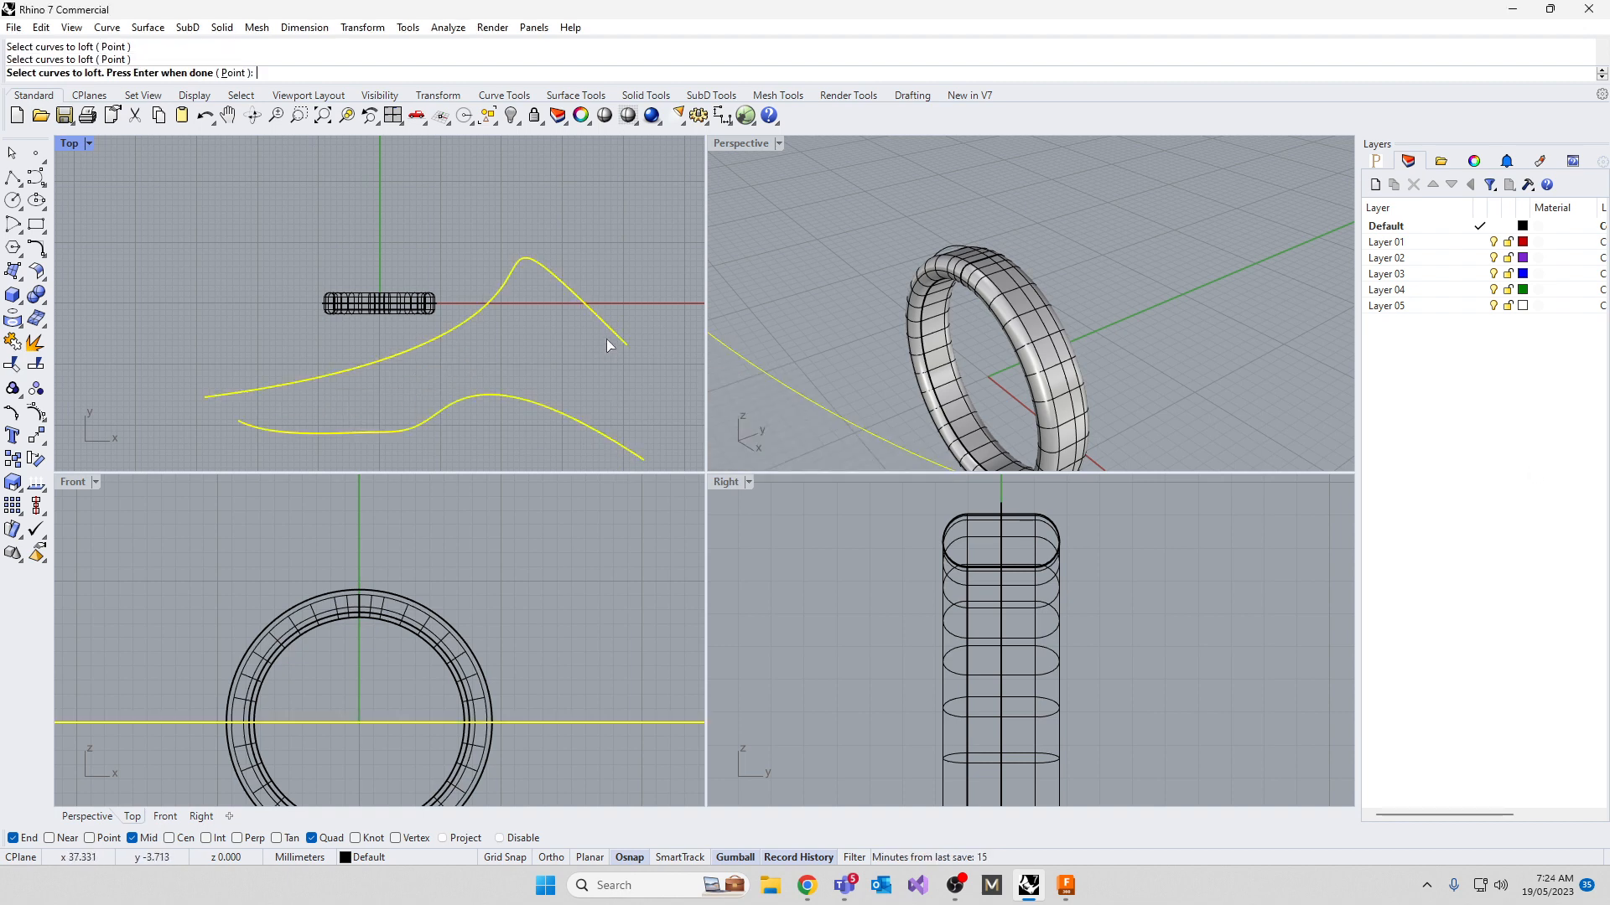
pyautogui.press('Return')
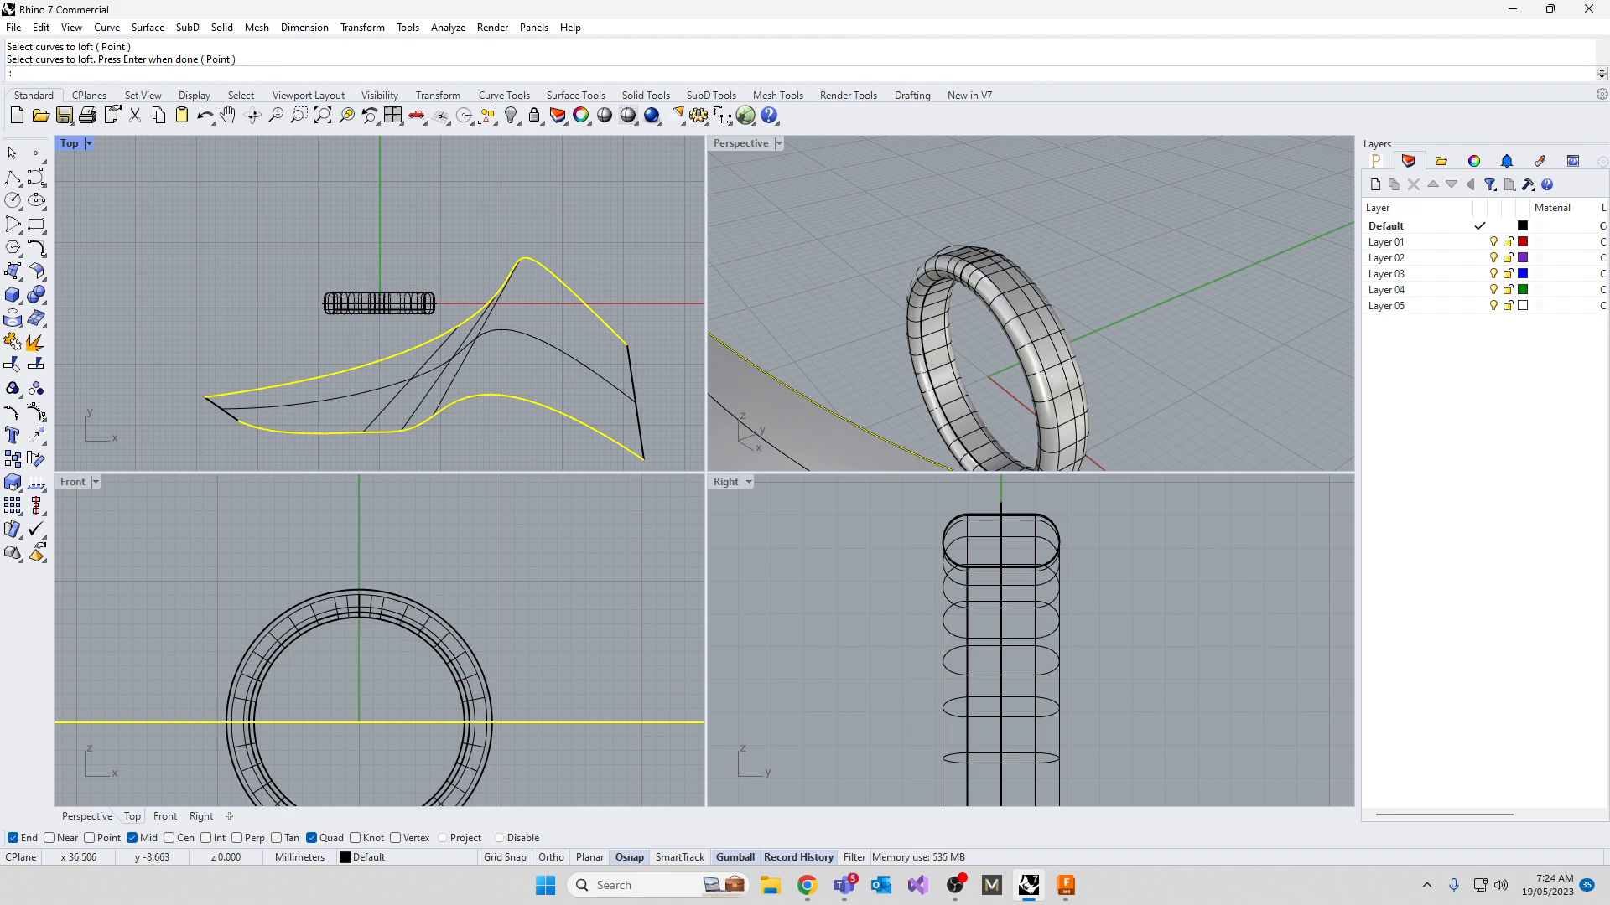
pyautogui.press('Return')
# Rebuild the lofted surface with 7 U and 5 V points at degree 3 in both directions, and dismiss the history warning
pyautogui.scroll(-5, 1144, 289)
pyautogui.scroll(-2, 1144, 289)
pyautogui.moveTo(1078, 345); pyautogui.dragTo(1170, 361, button='right')
pyautogui.scroll(6, 1170, 361)
pyautogui.click(1165, 361)
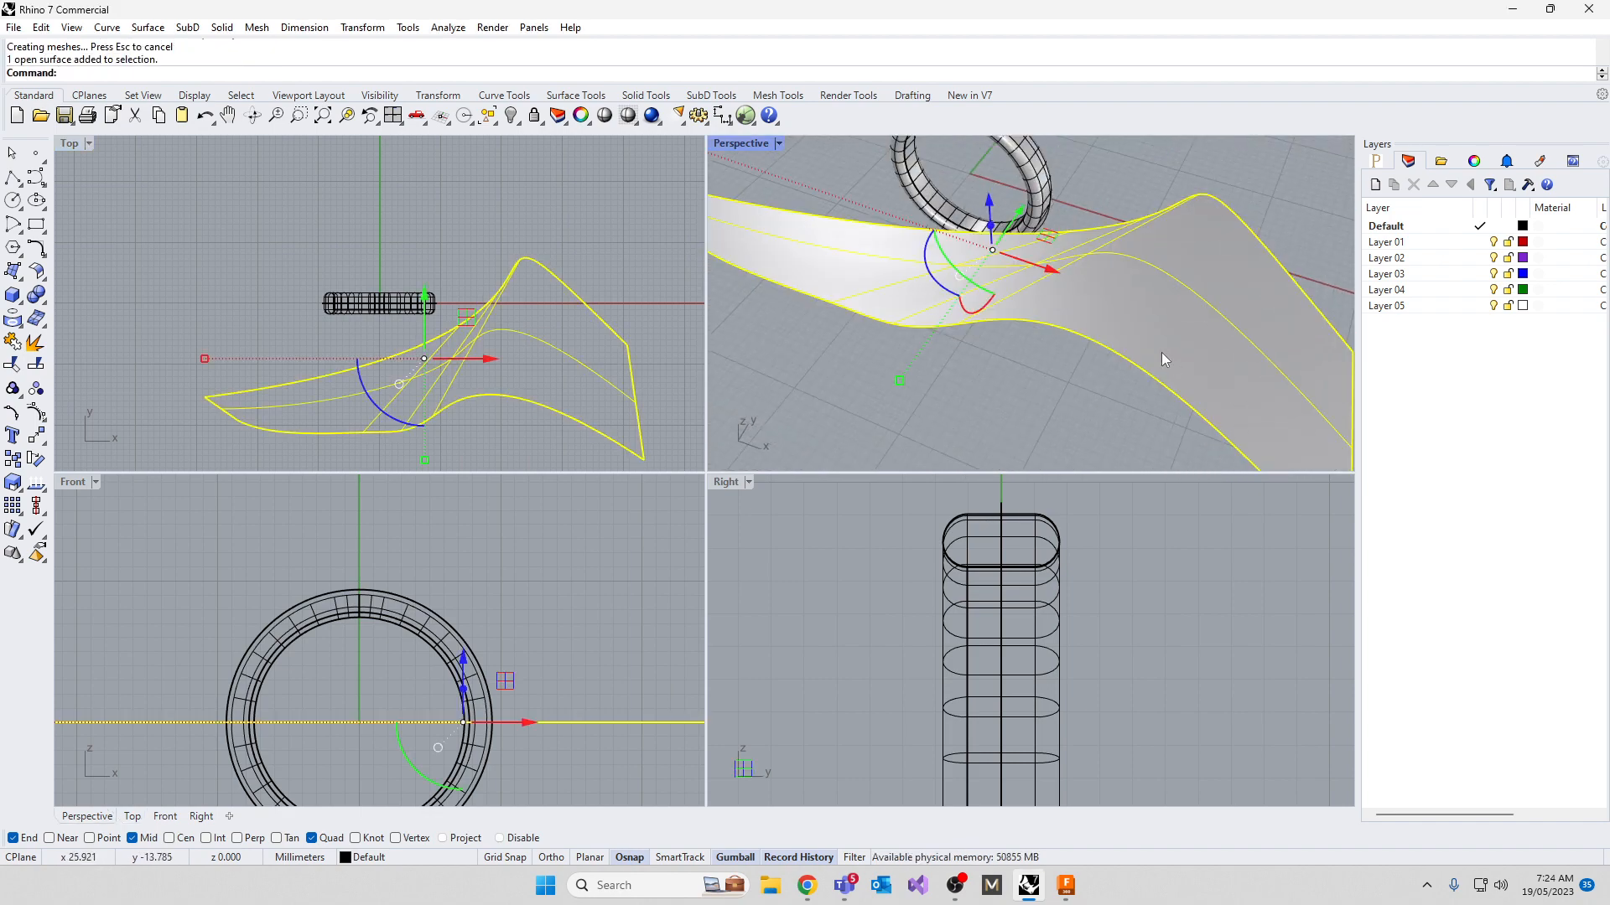
pyautogui.write('Rebuild')
pyautogui.press('Return')
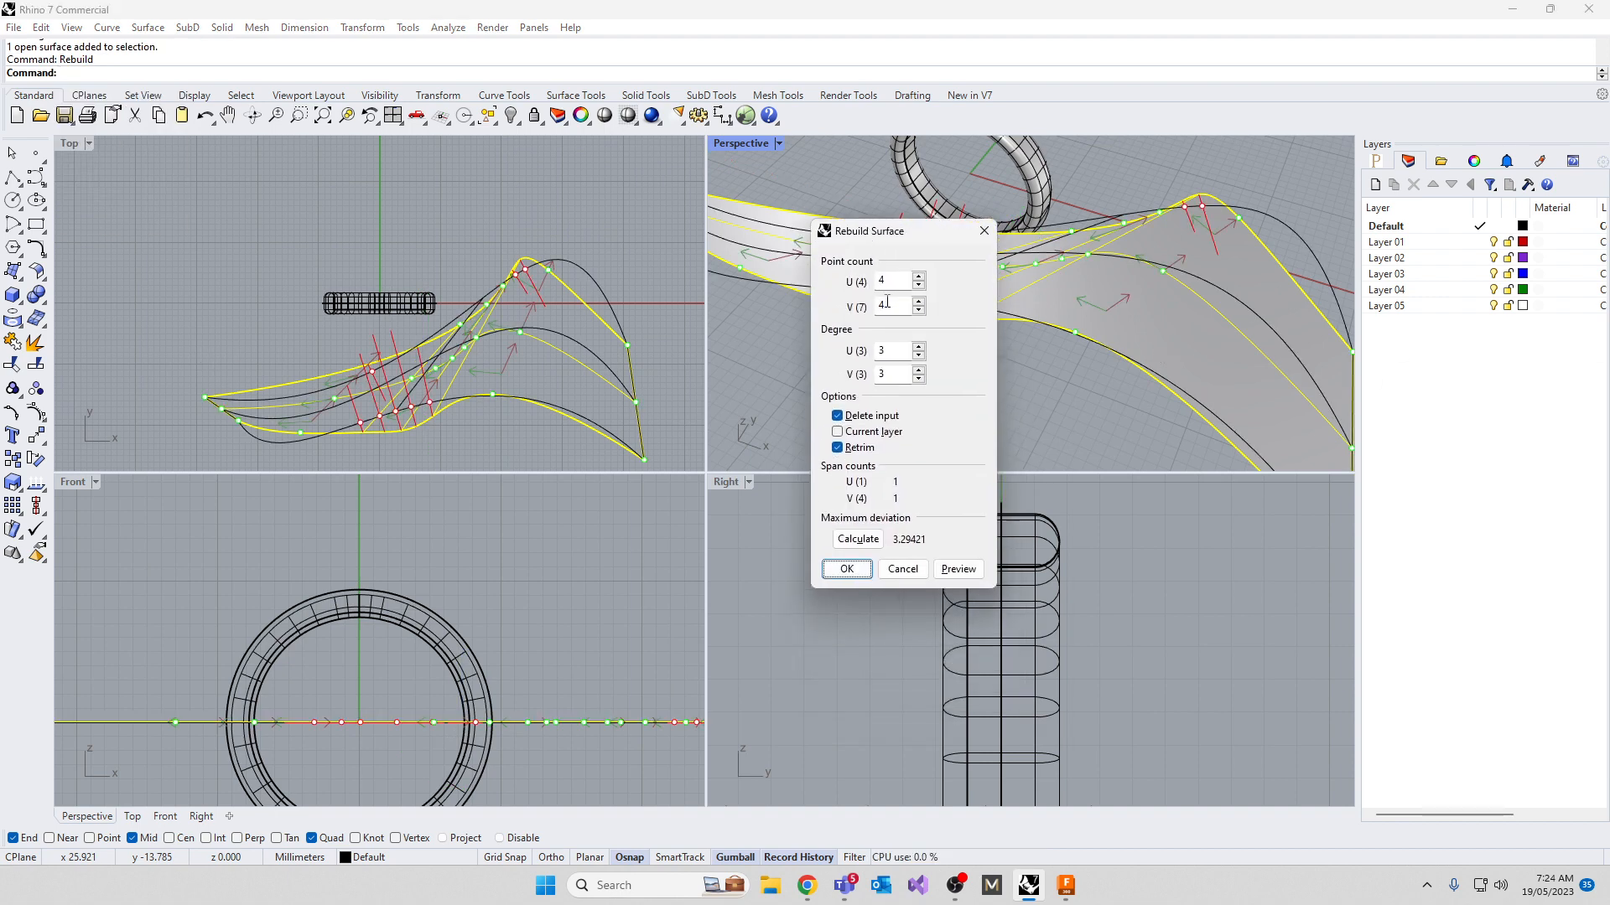
pyautogui.click(919, 310)
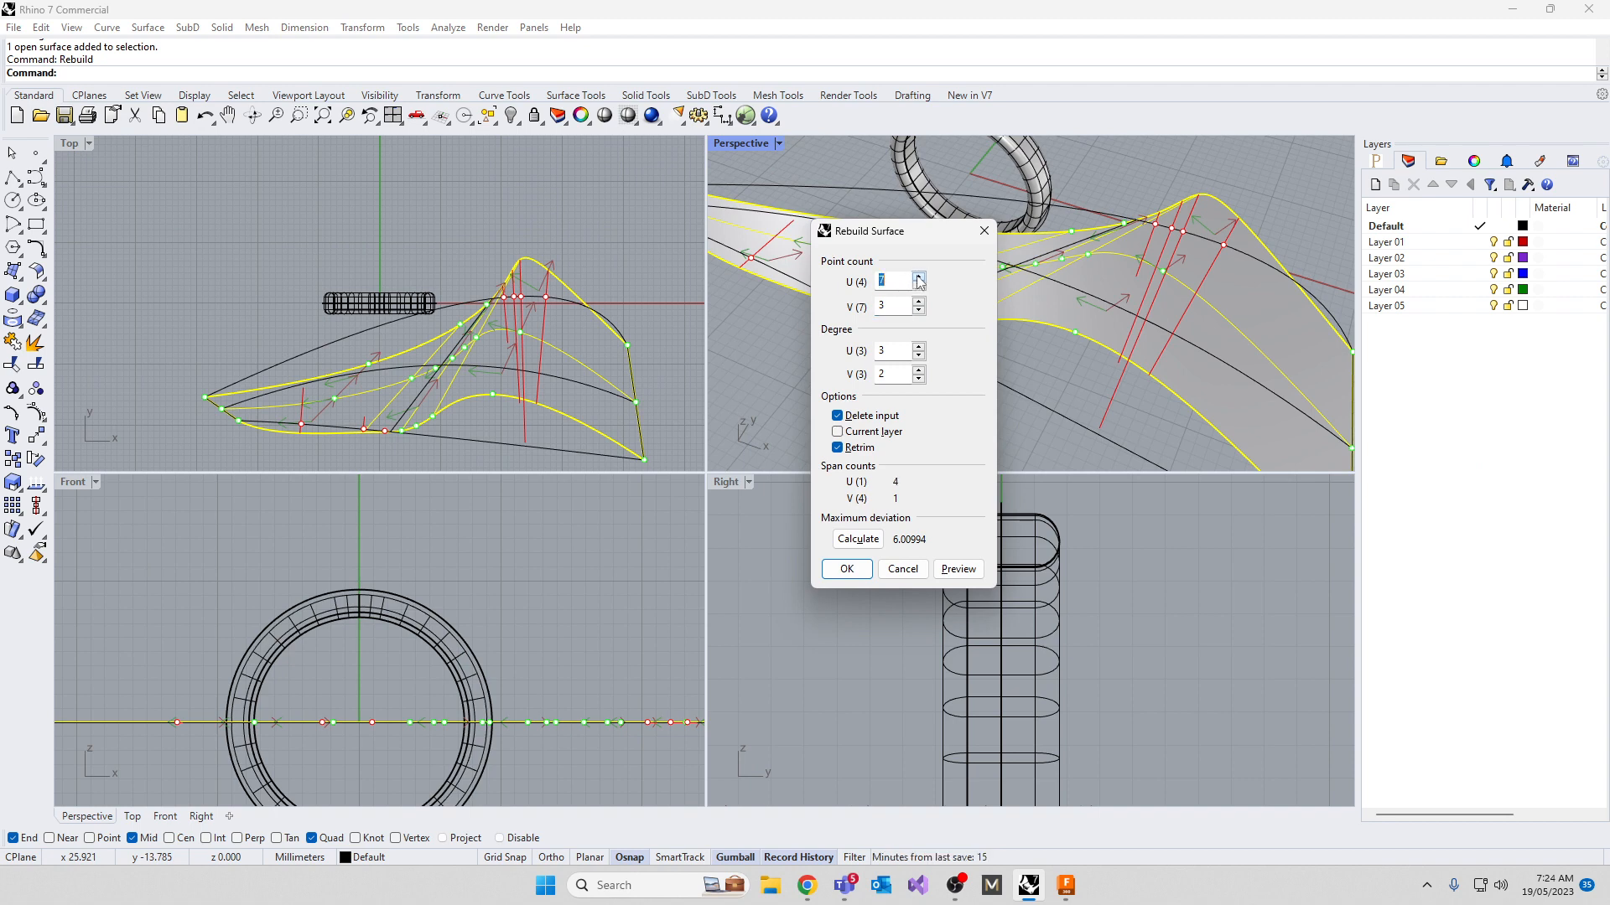
pyautogui.click(920, 303)
pyautogui.click(920, 303)
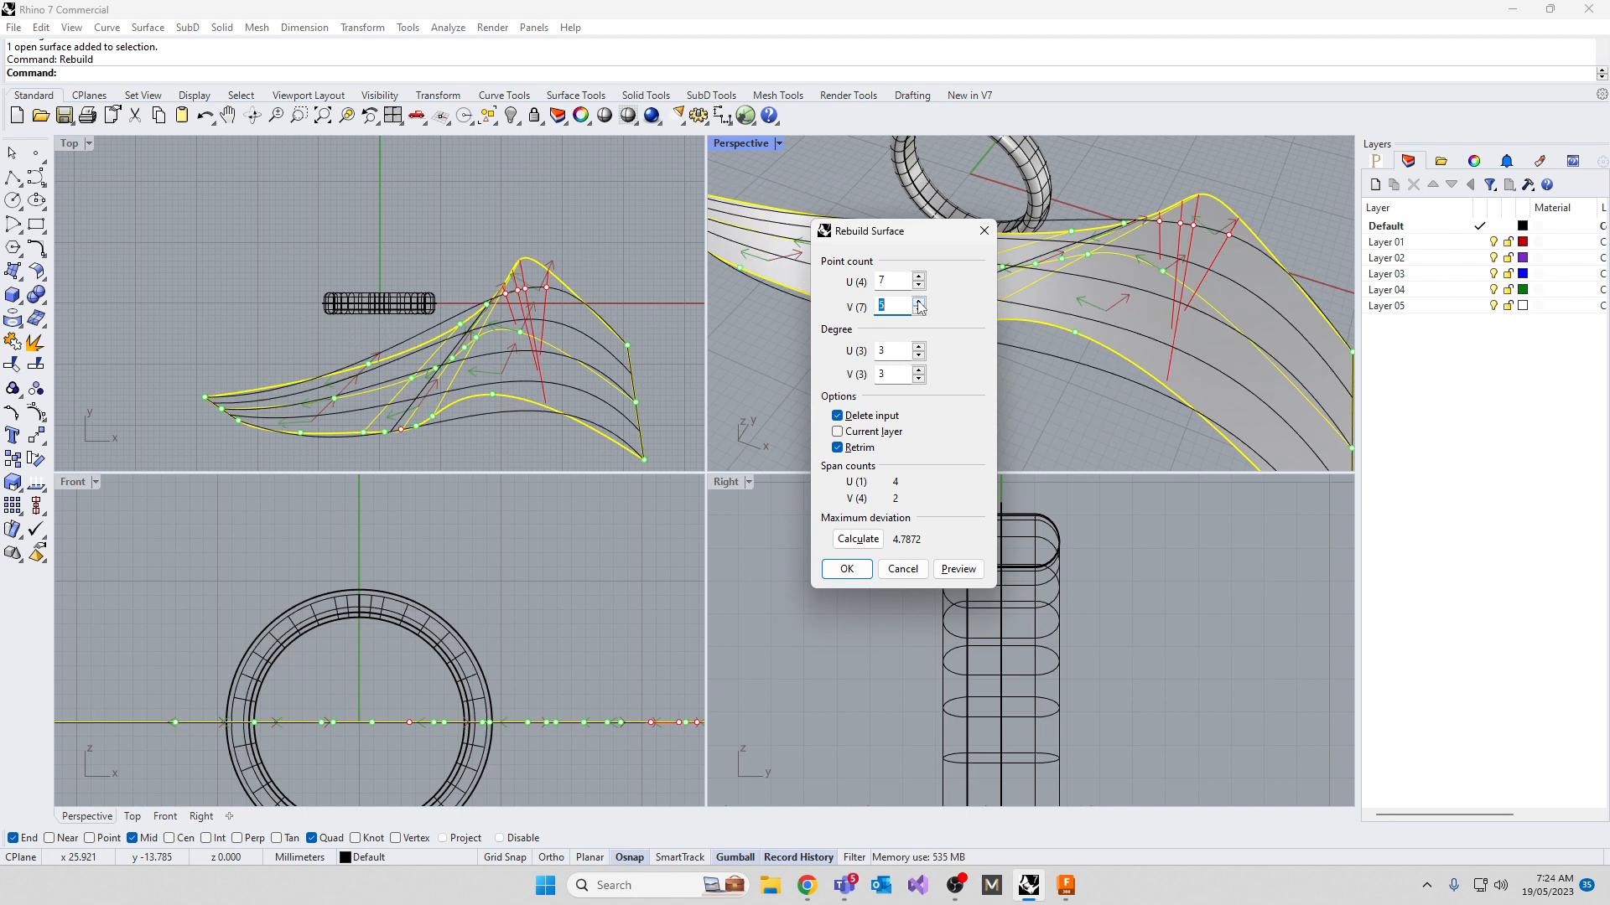
pyautogui.click(847, 568)
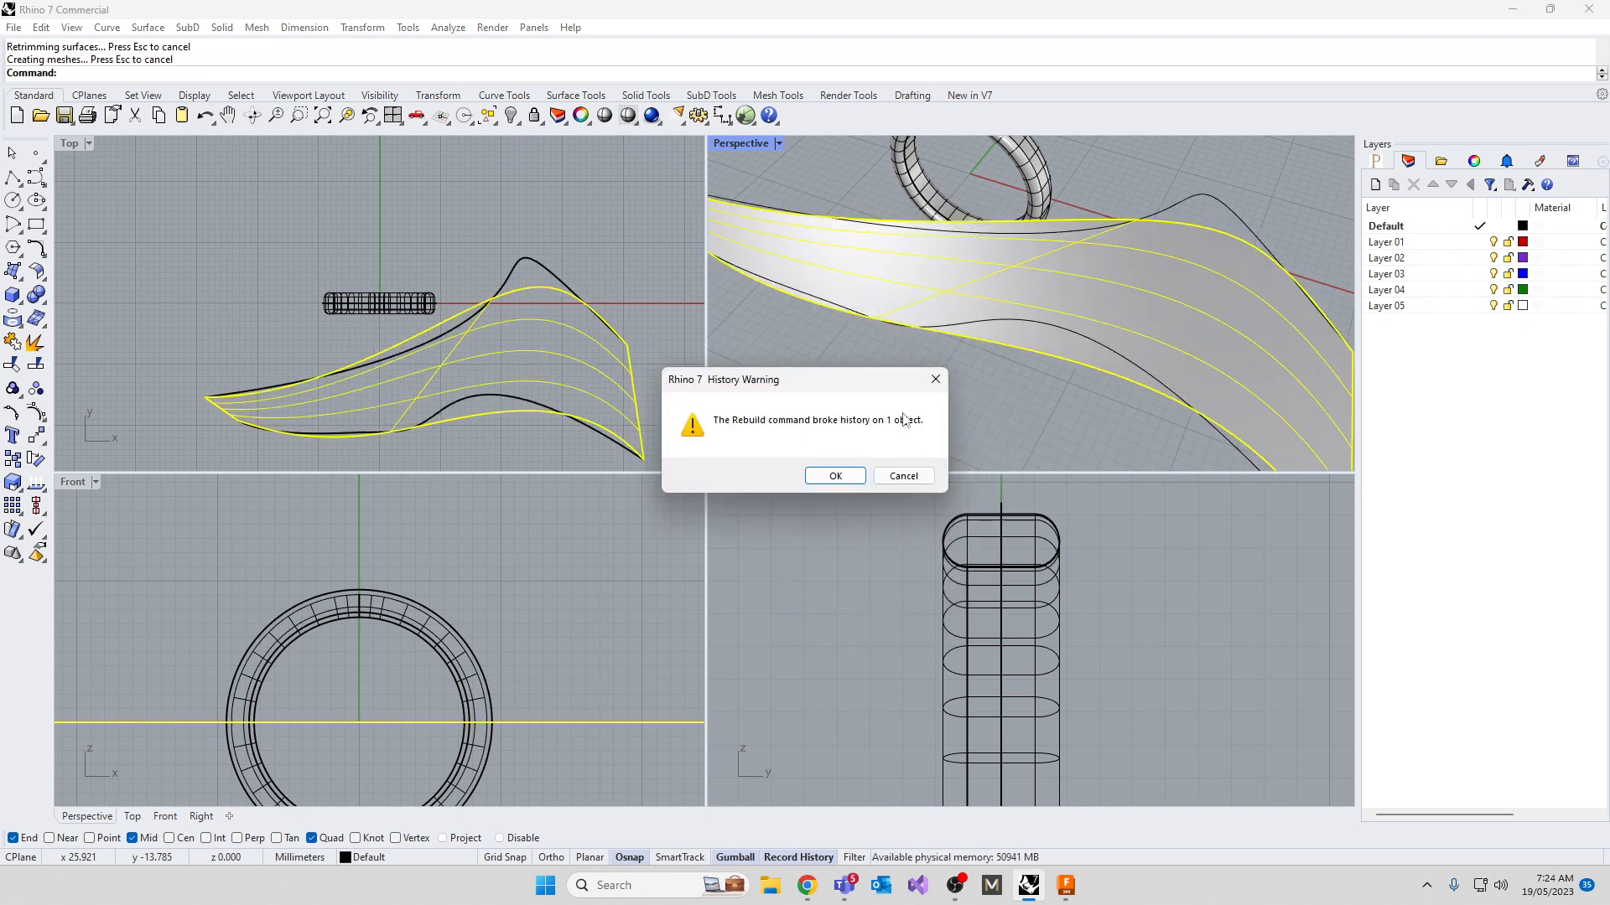
pyautogui.click(832, 479)
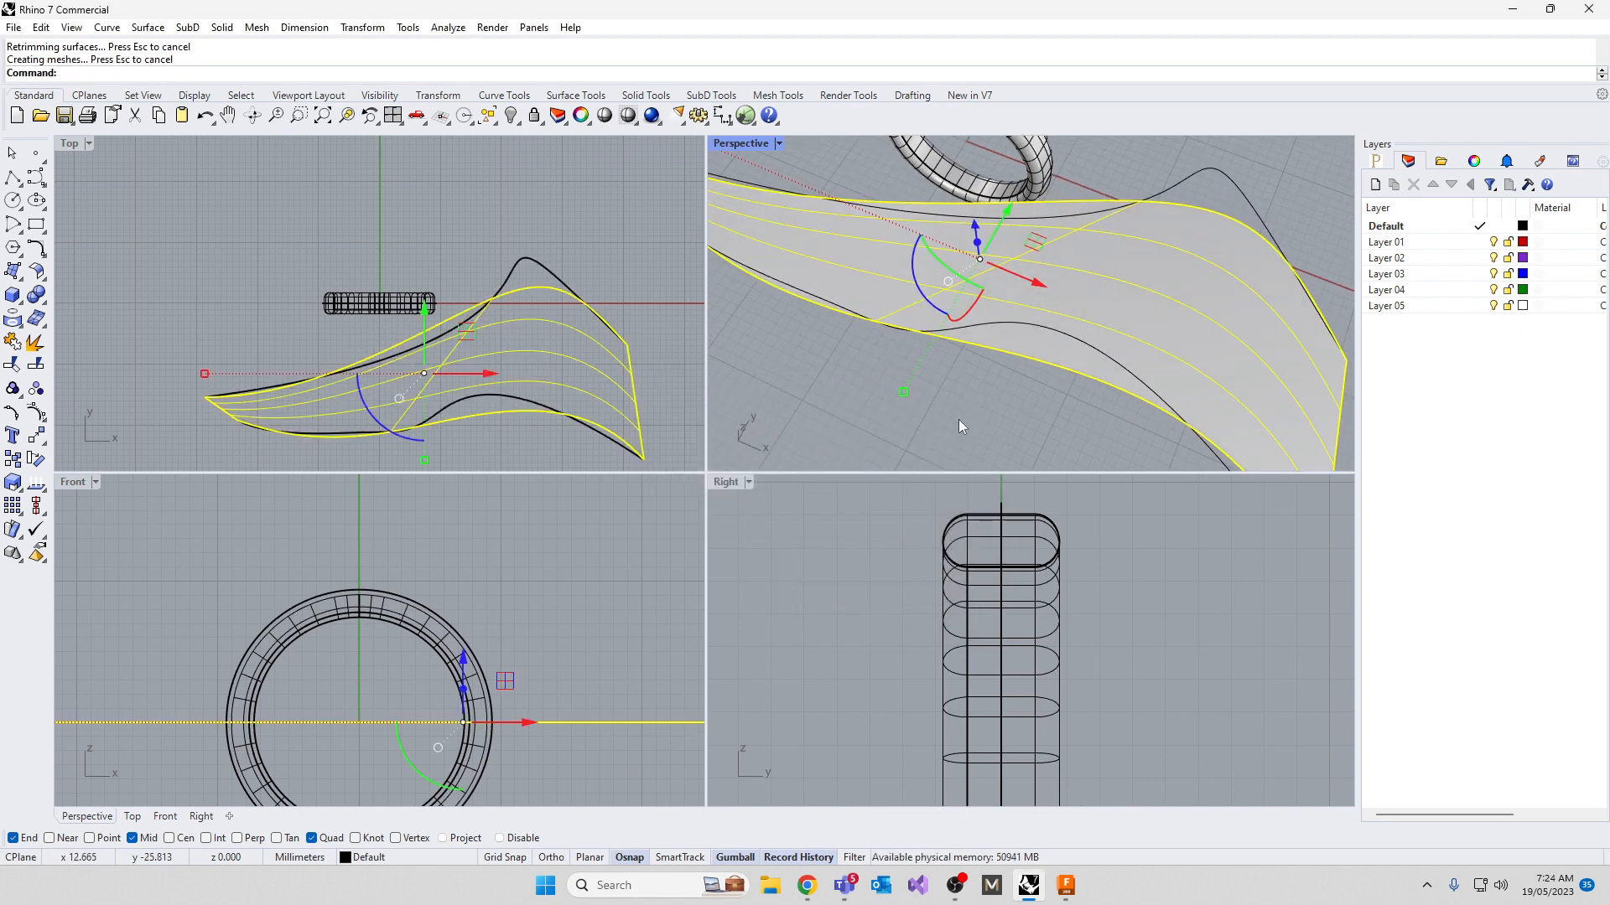
# Show the rebuilt surface's control points and raise one interior point vertically to form a bulge
pyautogui.press('F10')
pyautogui.moveTo(958, 420); pyautogui.dragTo(988, 369, button='right')
pyautogui.click(1017, 253)
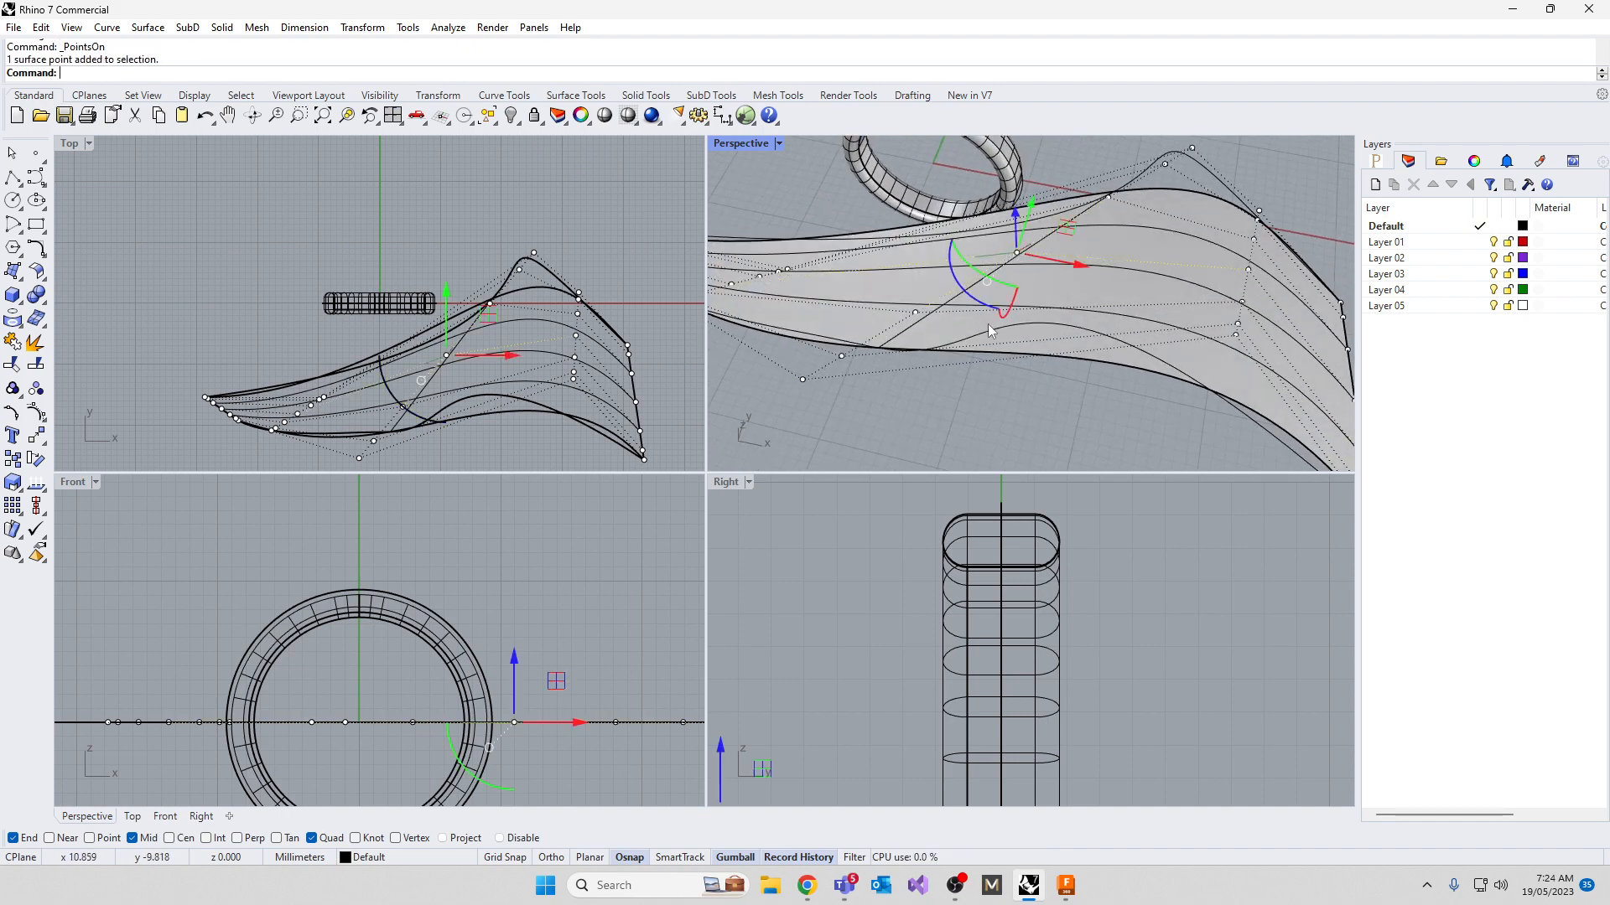
pyautogui.scroll(-3, 988, 324)
pyautogui.moveTo(999, 270); pyautogui.dragTo(1004, 216)
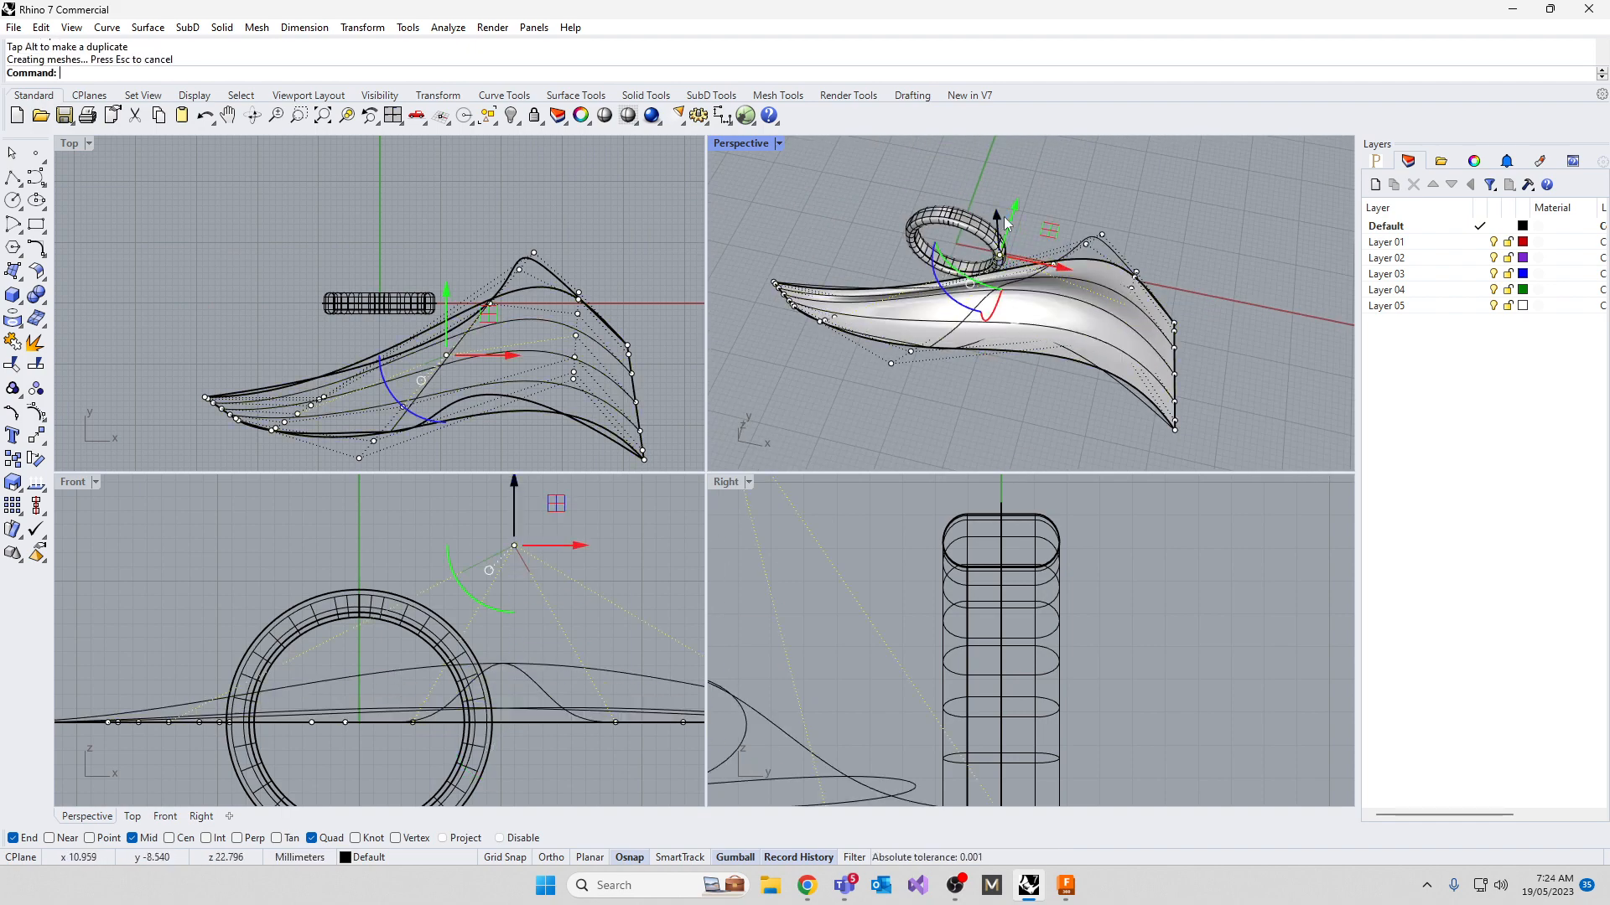
# Raise the control point at the peak of the surface's rear edge
pyautogui.moveTo(1012, 354); pyautogui.dragTo(1223, 309, button='right')
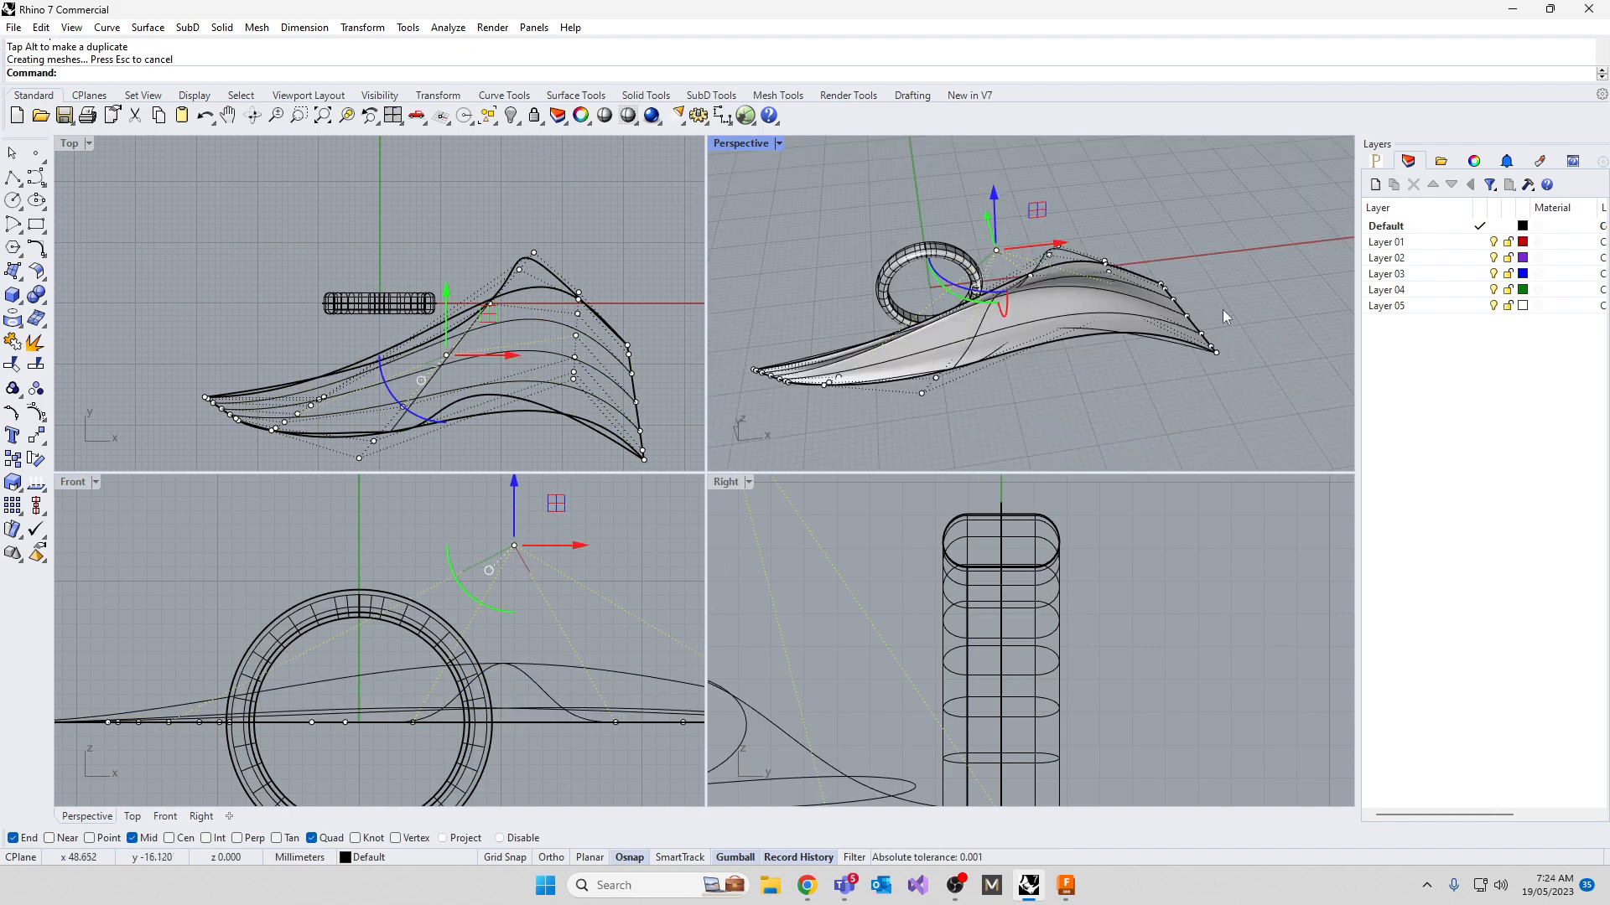
pyautogui.scroll(3, 1150, 287)
pyautogui.click(953, 191)
pyautogui.scroll(-3, 971, 366)
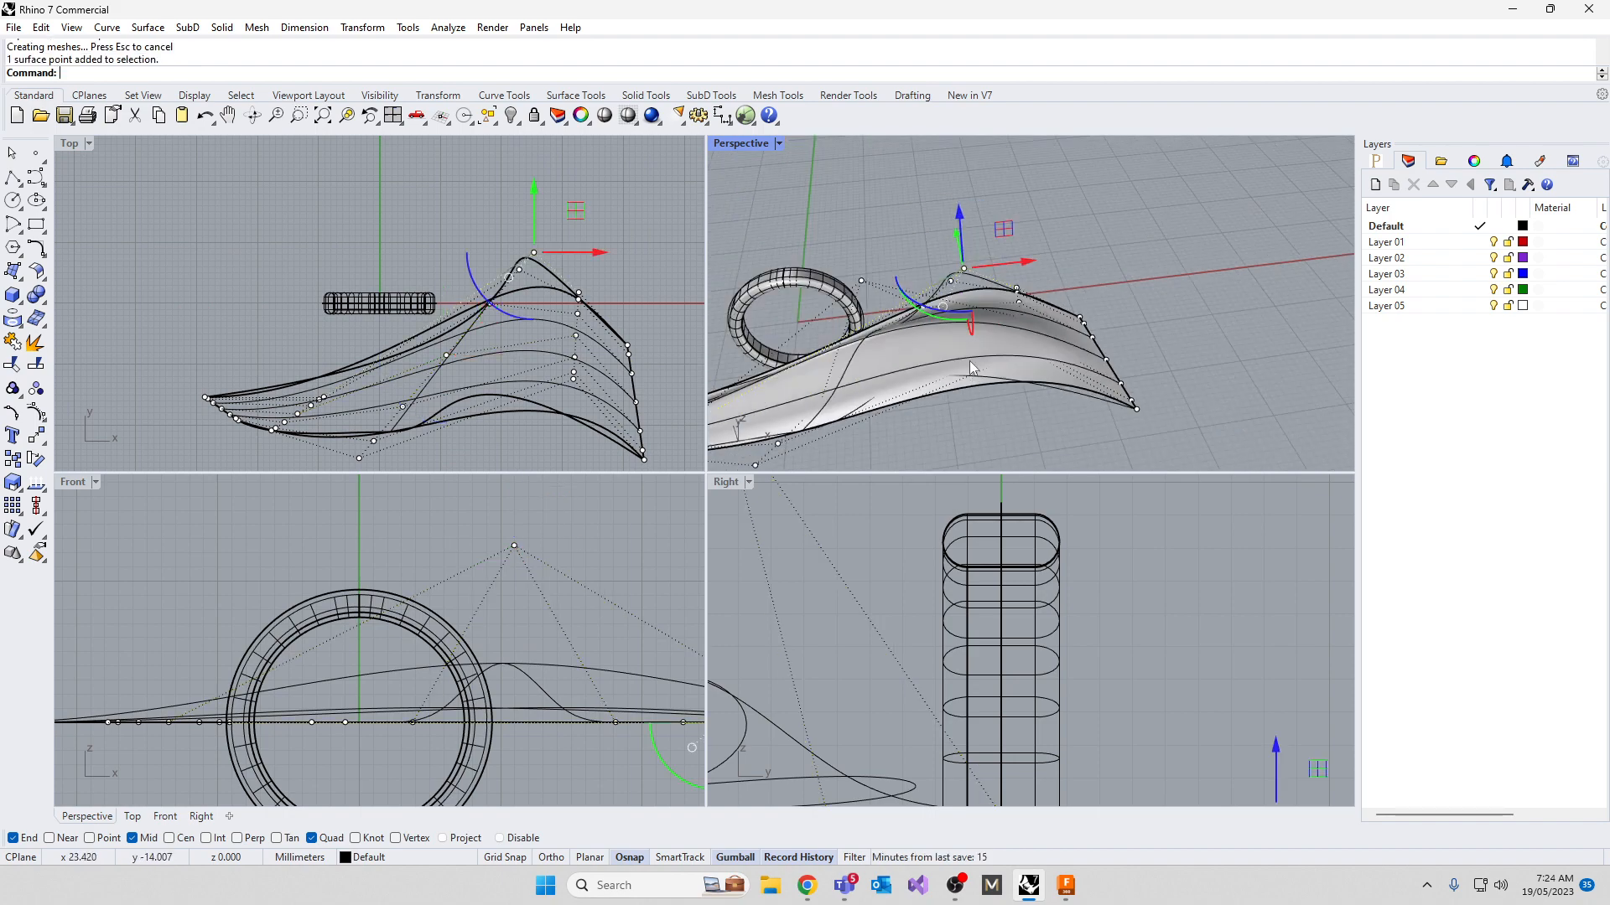
pyautogui.moveTo(959, 213); pyautogui.dragTo(957, 152)
# Lower the outlying control point on the surface's front edge well below the ground plane
pyautogui.moveTo(1000, 335); pyautogui.dragTo(1123, 407, button='right')
pyautogui.scroll(5, 957, 294)
pyautogui.click(882, 266)
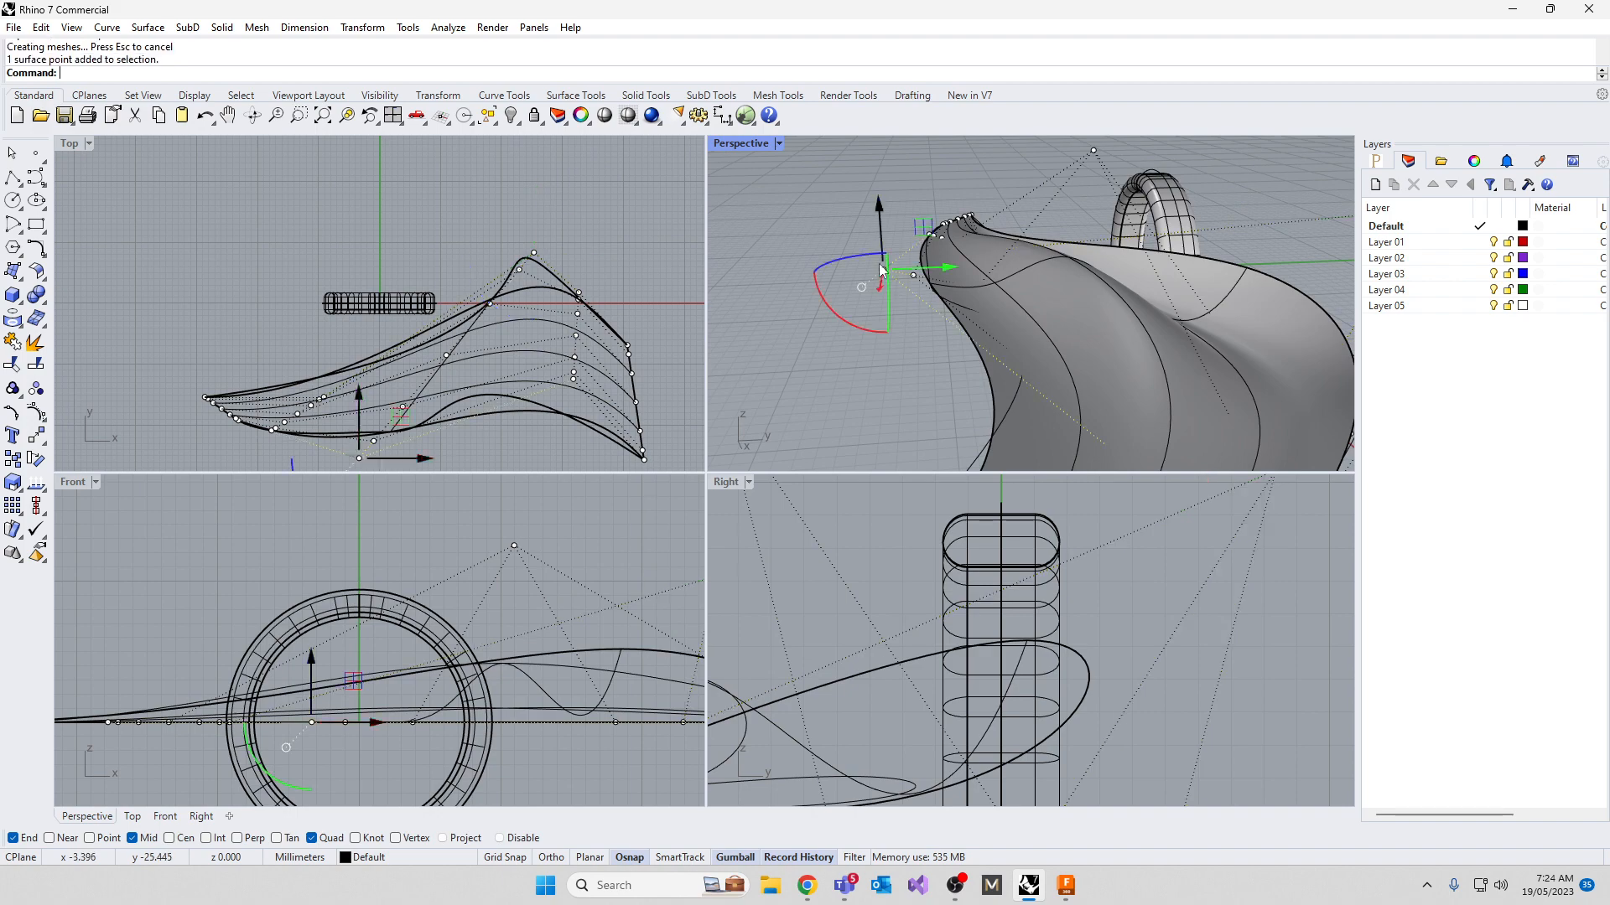
pyautogui.moveTo(875, 214); pyautogui.dragTo(880, 369)
# Select the group of control points at the surface's narrow end and move them down together
pyautogui.moveTo(916, 355); pyautogui.dragTo(1155, 325, button='right')
pyautogui.scroll(-5, 1155, 326)
pyautogui.moveTo(850, 411); pyautogui.dragTo(797, 320, button='right')
pyautogui.moveTo(744, 301); pyautogui.dragTo(847, 392)
pyautogui.moveTo(808, 295); pyautogui.dragTo(806, 427)
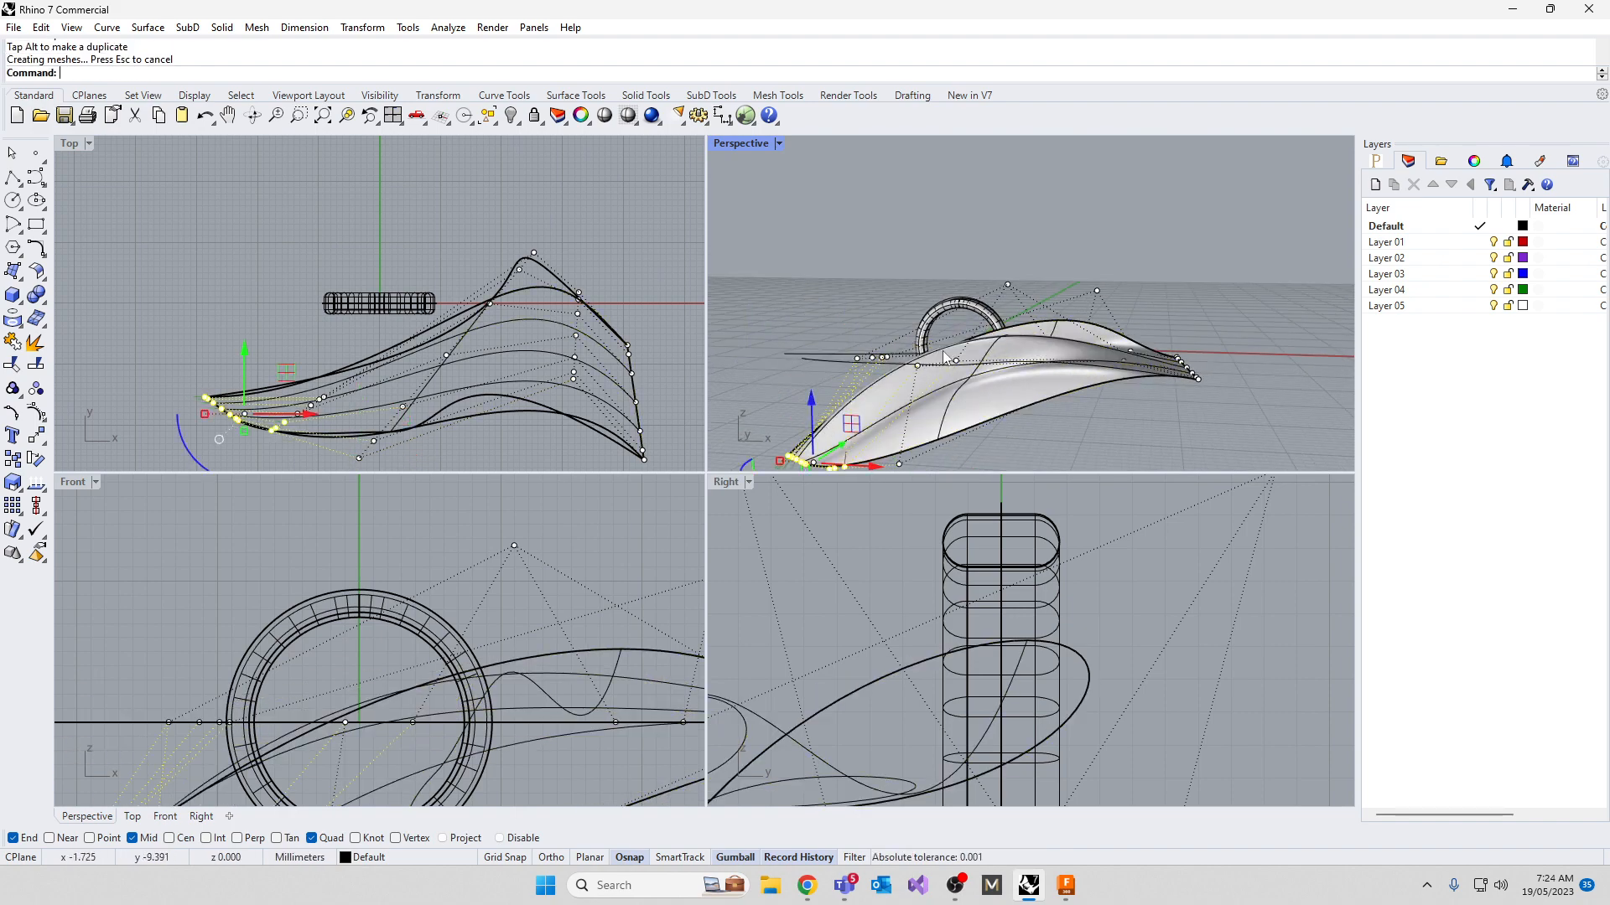
# Inspect the sculpted surface, then select all objects in the Top view and delete them
pyautogui.moveTo(947, 358); pyautogui.dragTo(934, 691, button='right')
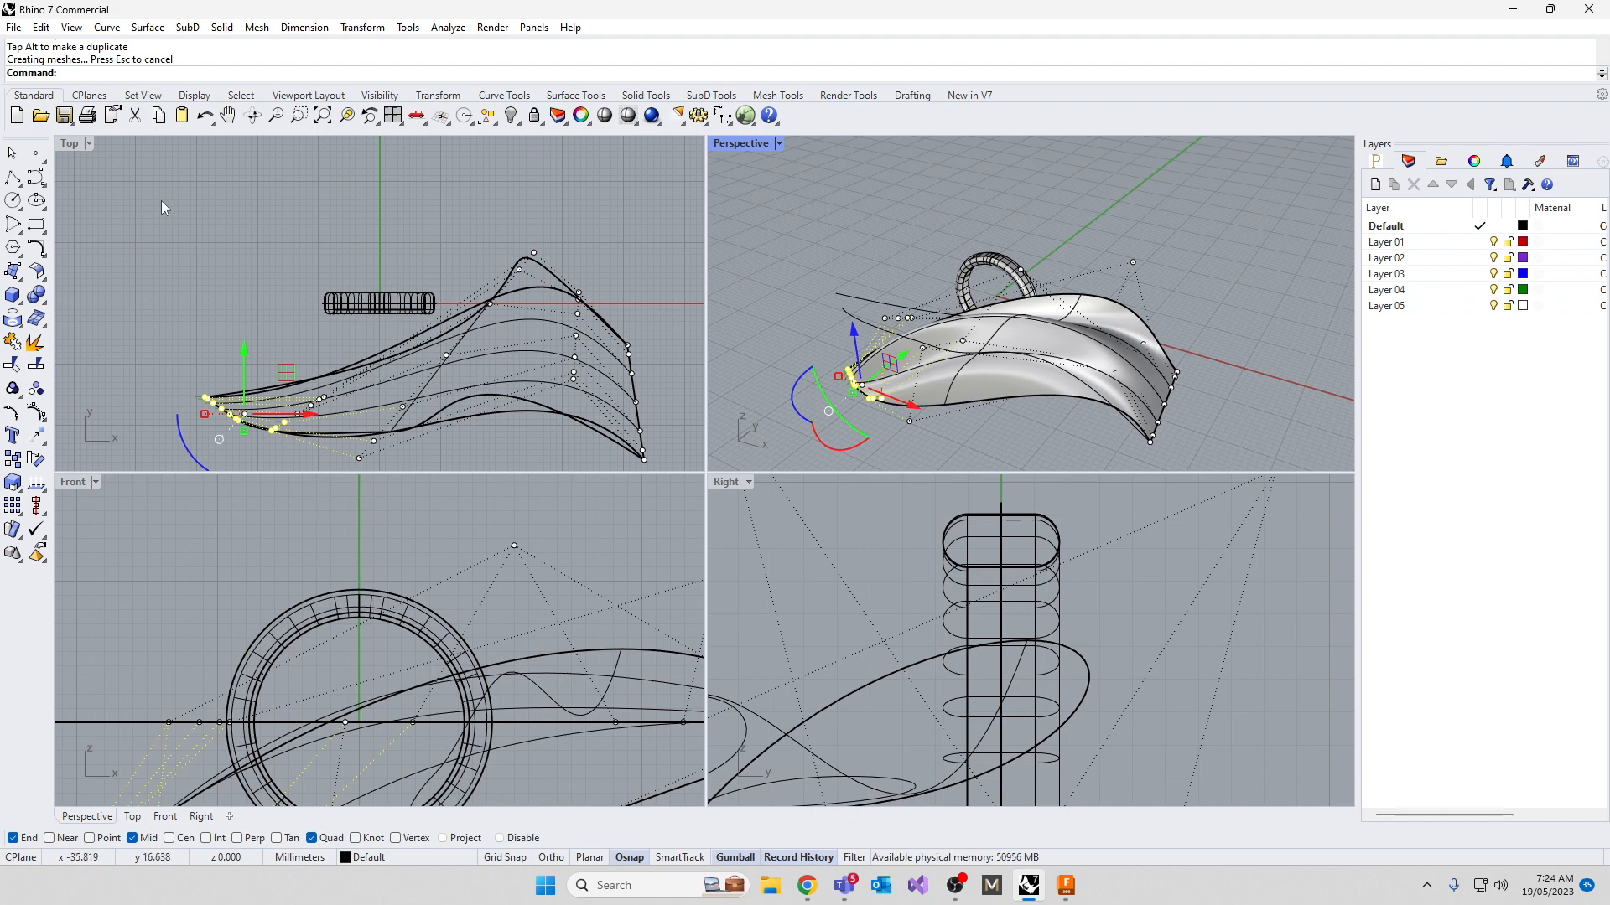
pyautogui.moveTo(161, 199); pyautogui.dragTo(659, 466)
pyautogui.press('Delete')
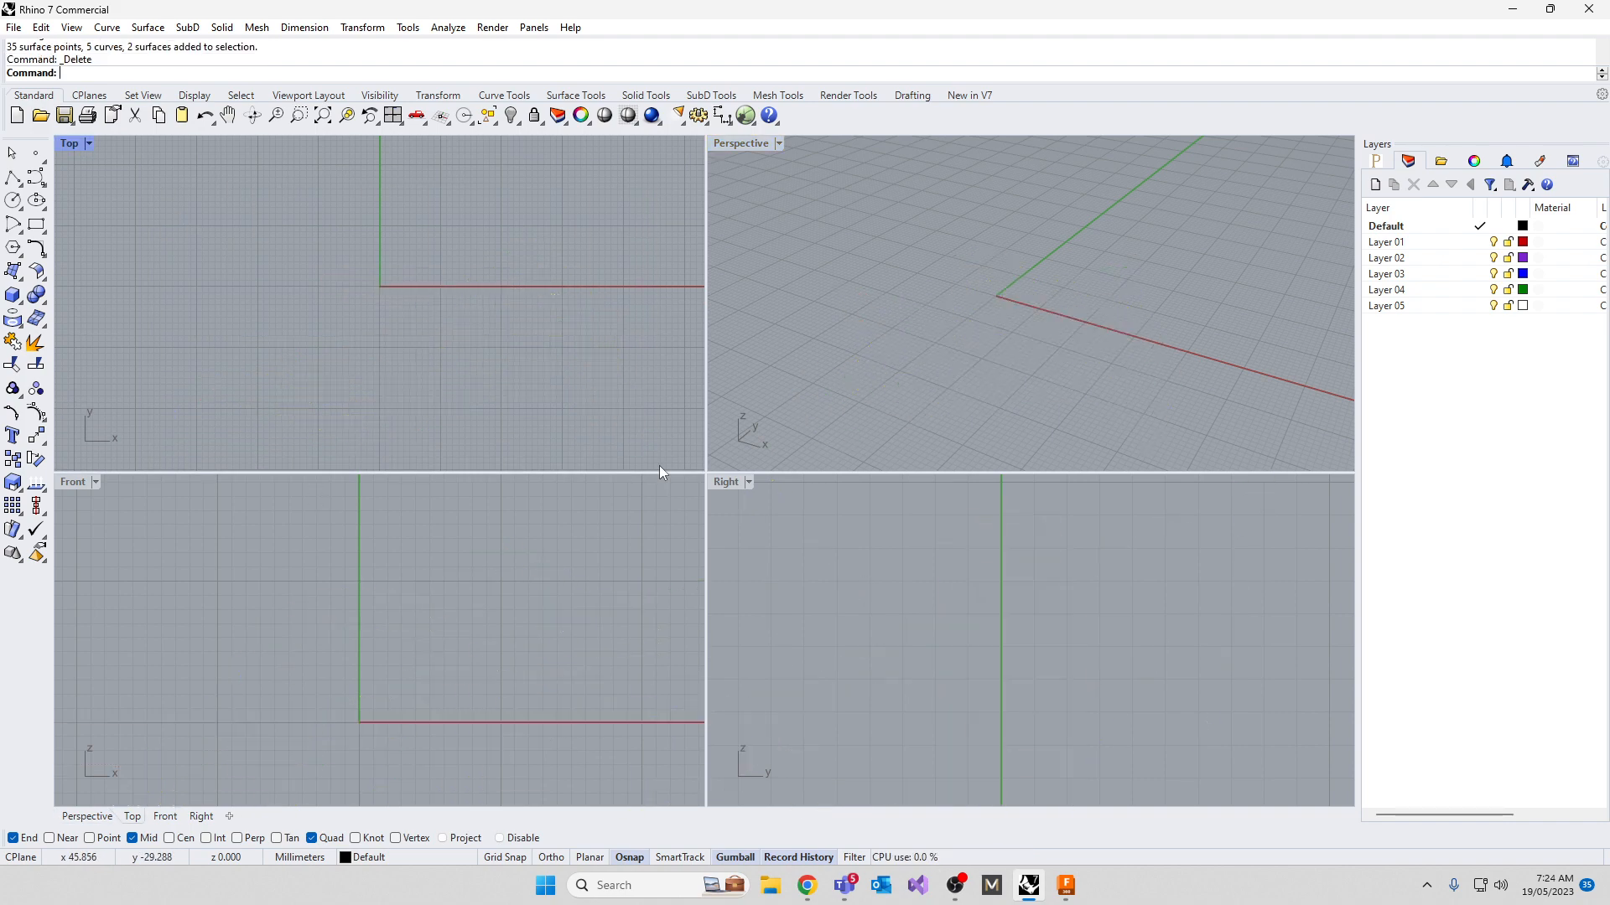
# Import gem.stl from the Desktop folder with the Front view active
pyautogui.scroll(-6, 435, 666)
pyautogui.moveTo(403, 688); pyautogui.dragTo(403, 633, button='right')
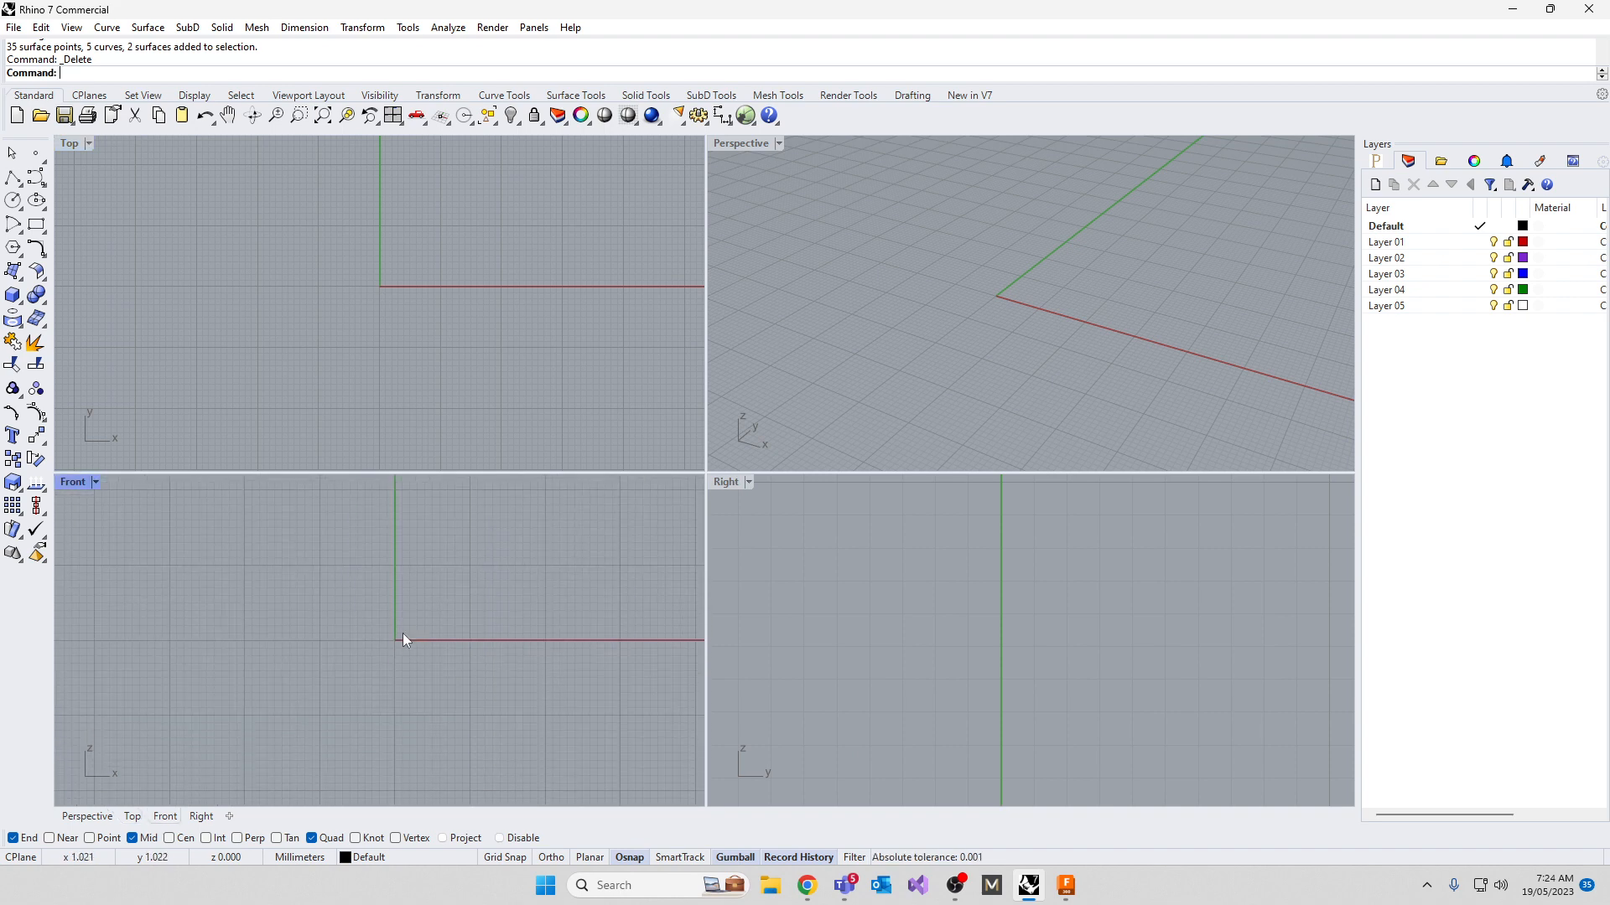
pyautogui.write('Import')
pyautogui.press('Return')
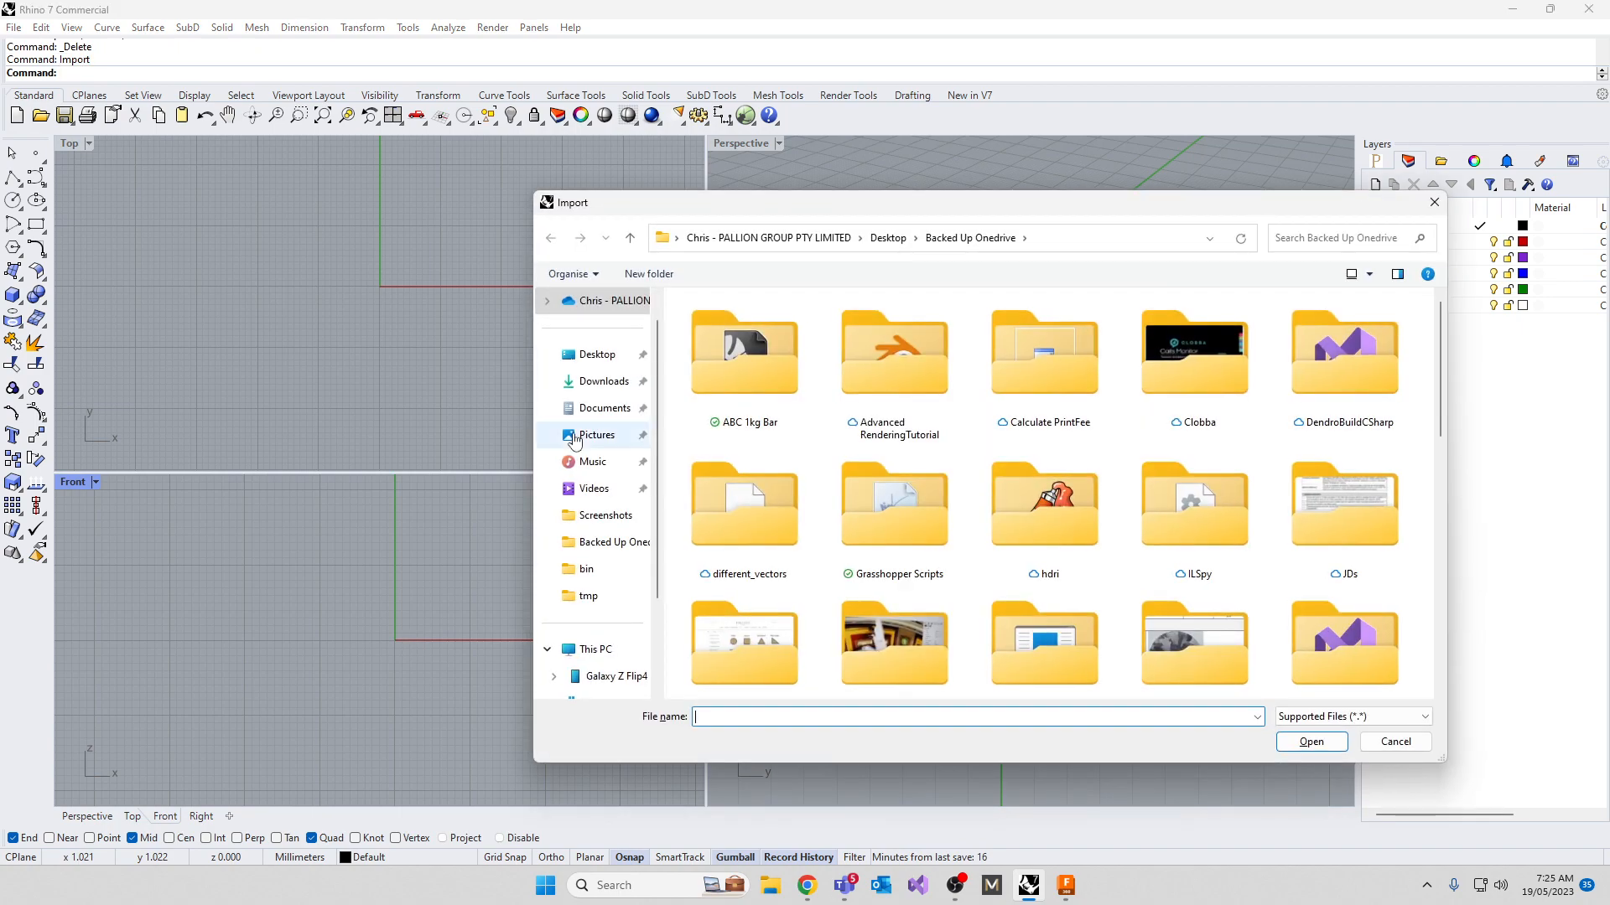
pyautogui.click(597, 355)
pyautogui.doubleClick(1239, 387)
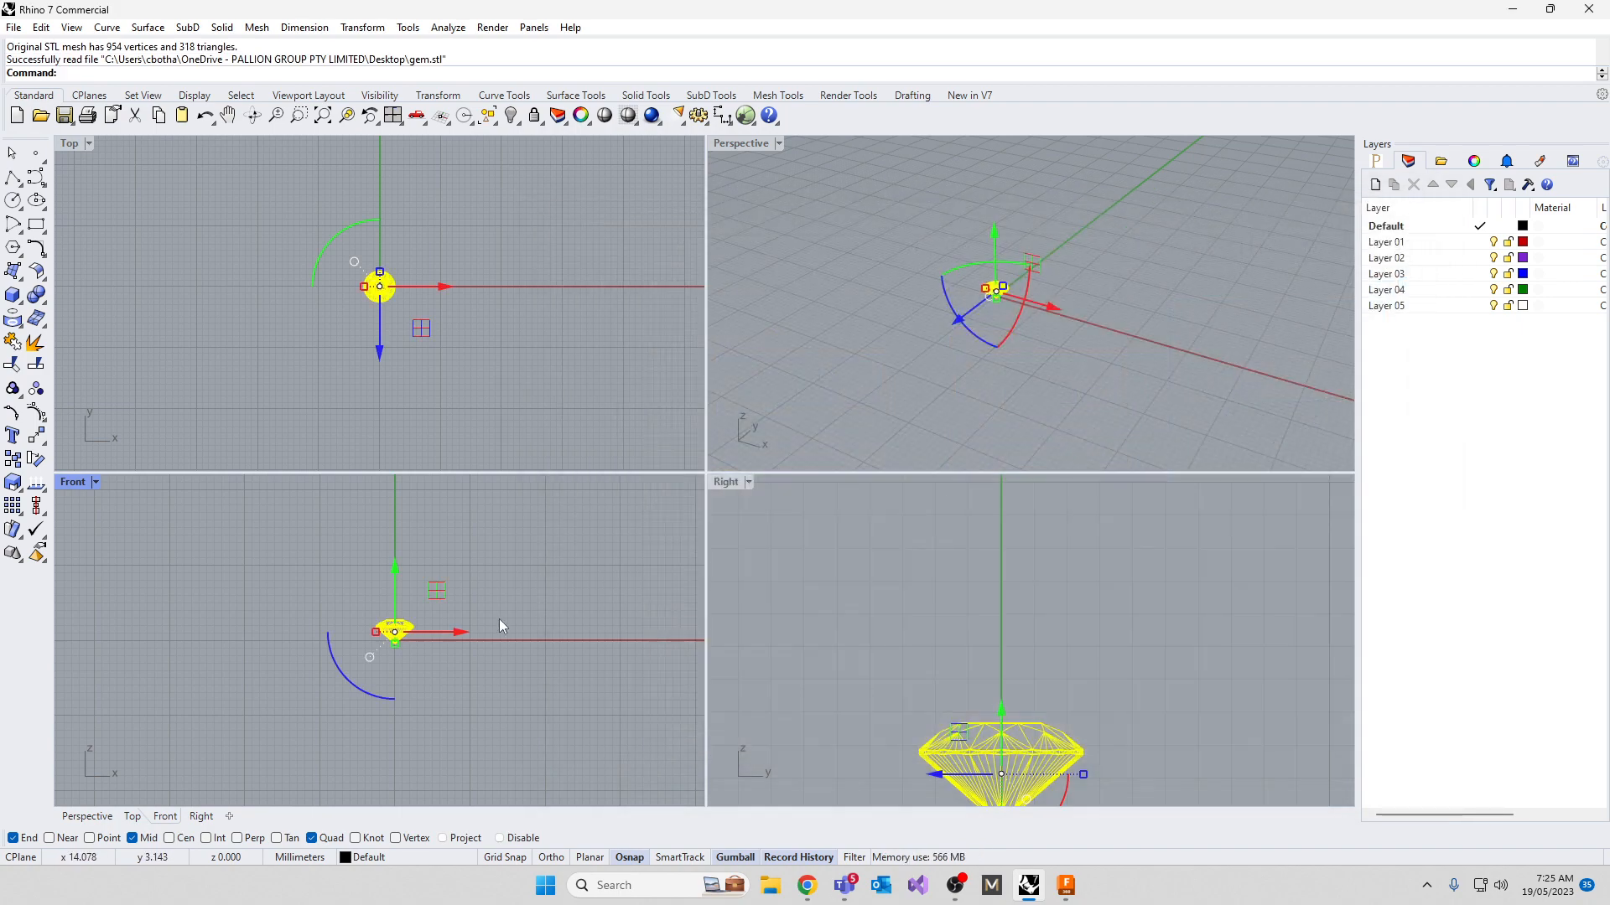
# Raise the imported gem vertically above the origin in the Front view and deselect it
pyautogui.scroll(-3, 487, 697)
pyautogui.moveTo(434, 594); pyautogui.dragTo(428, 523)
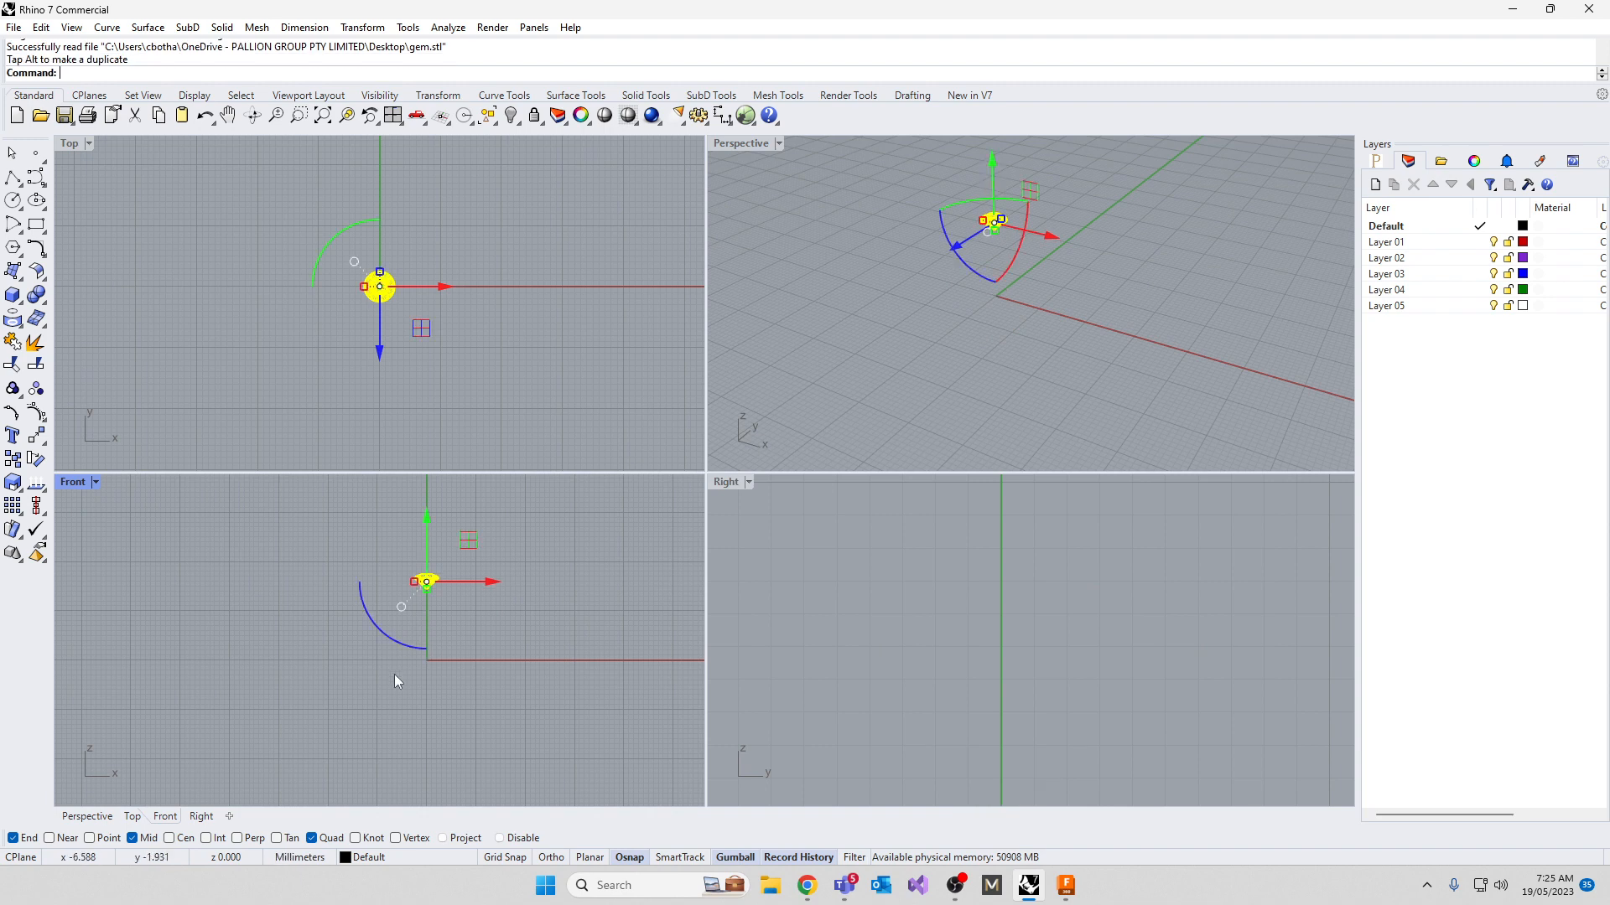
pyautogui.click(399, 699)
# Draw a circle of diameter 16.8 mm centred at the origin (0) in the Front view
pyautogui.press('Return')
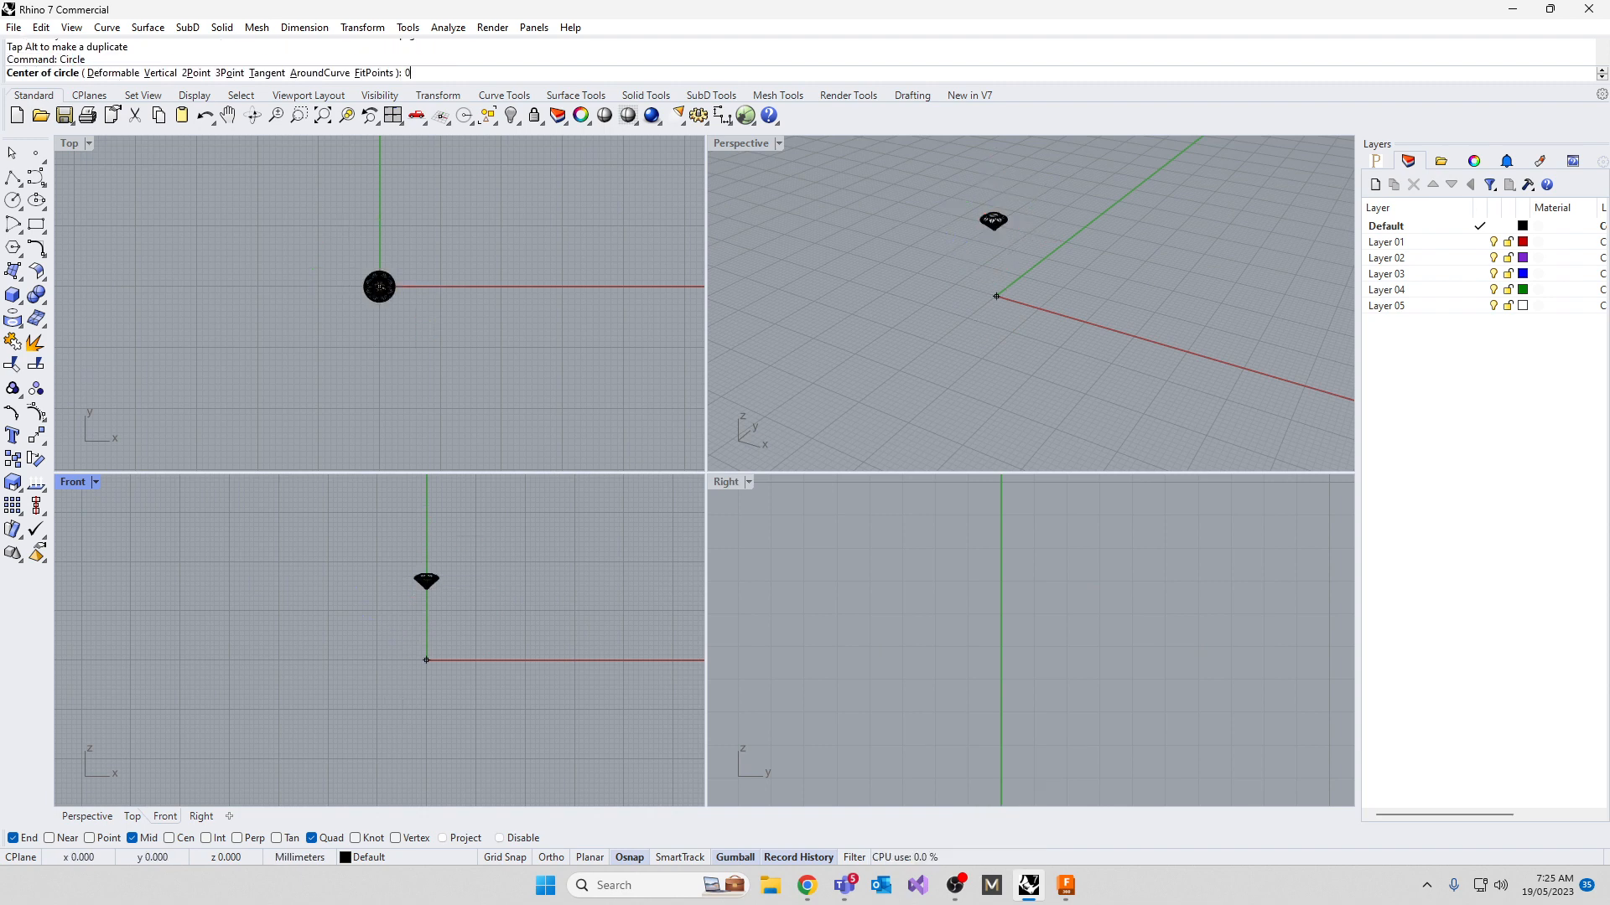
pyautogui.write('0')
pyautogui.press('Return')
pyautogui.write('16.8')
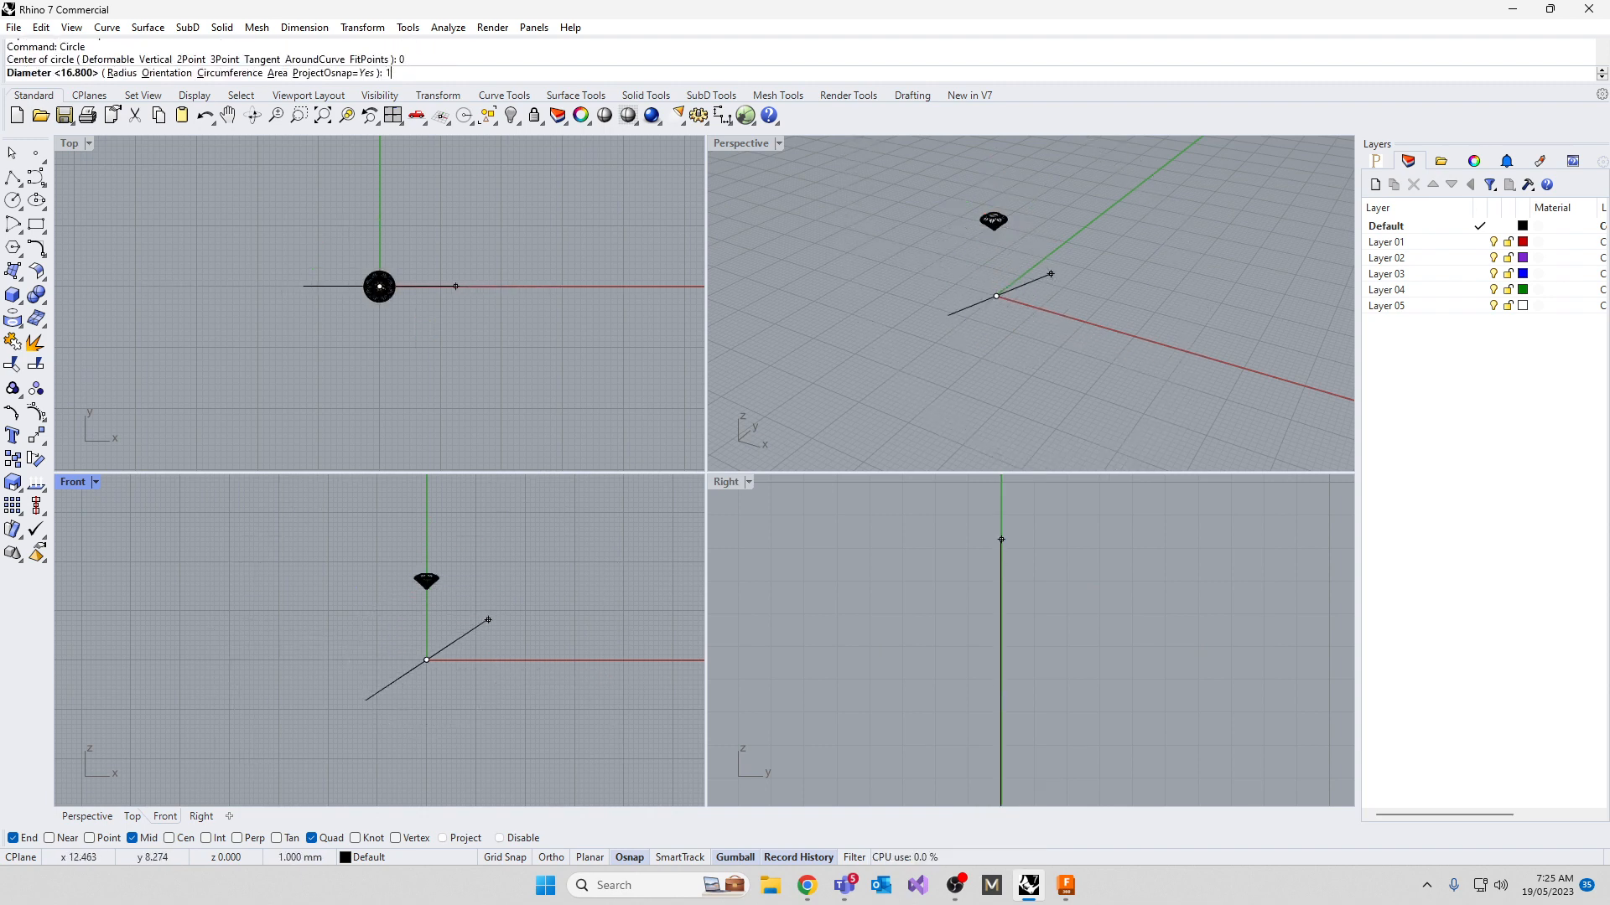
pyautogui.press('Return')
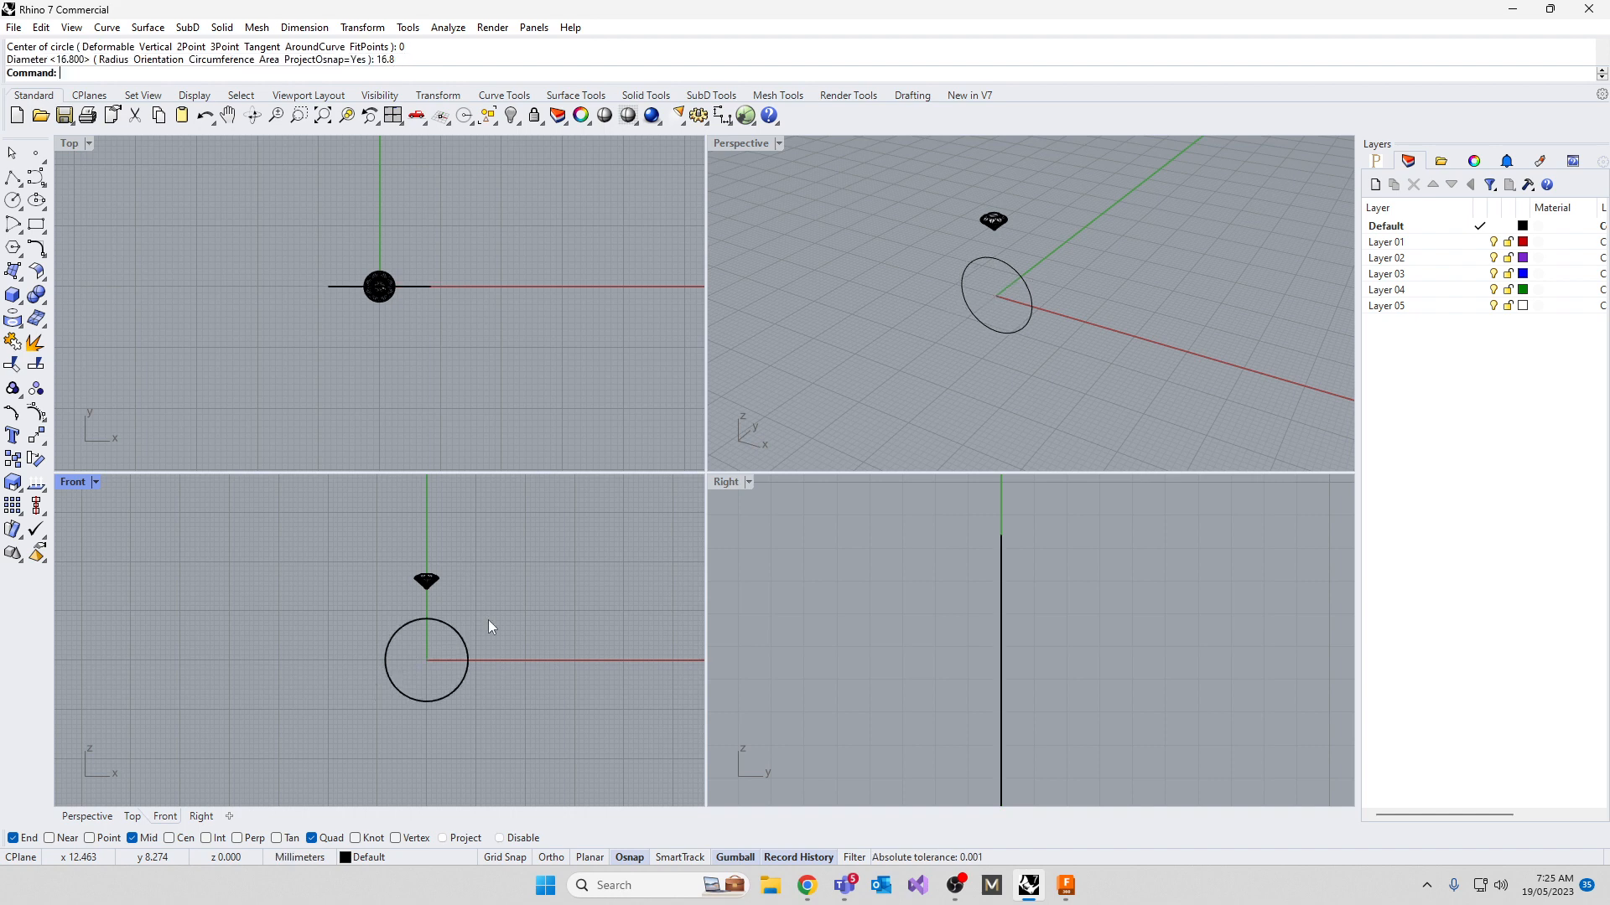
# Lower the gem vertically in the Front view so it sits closer to the top of the circle
pyautogui.scroll(3, 425, 573)
pyautogui.click(424, 569)
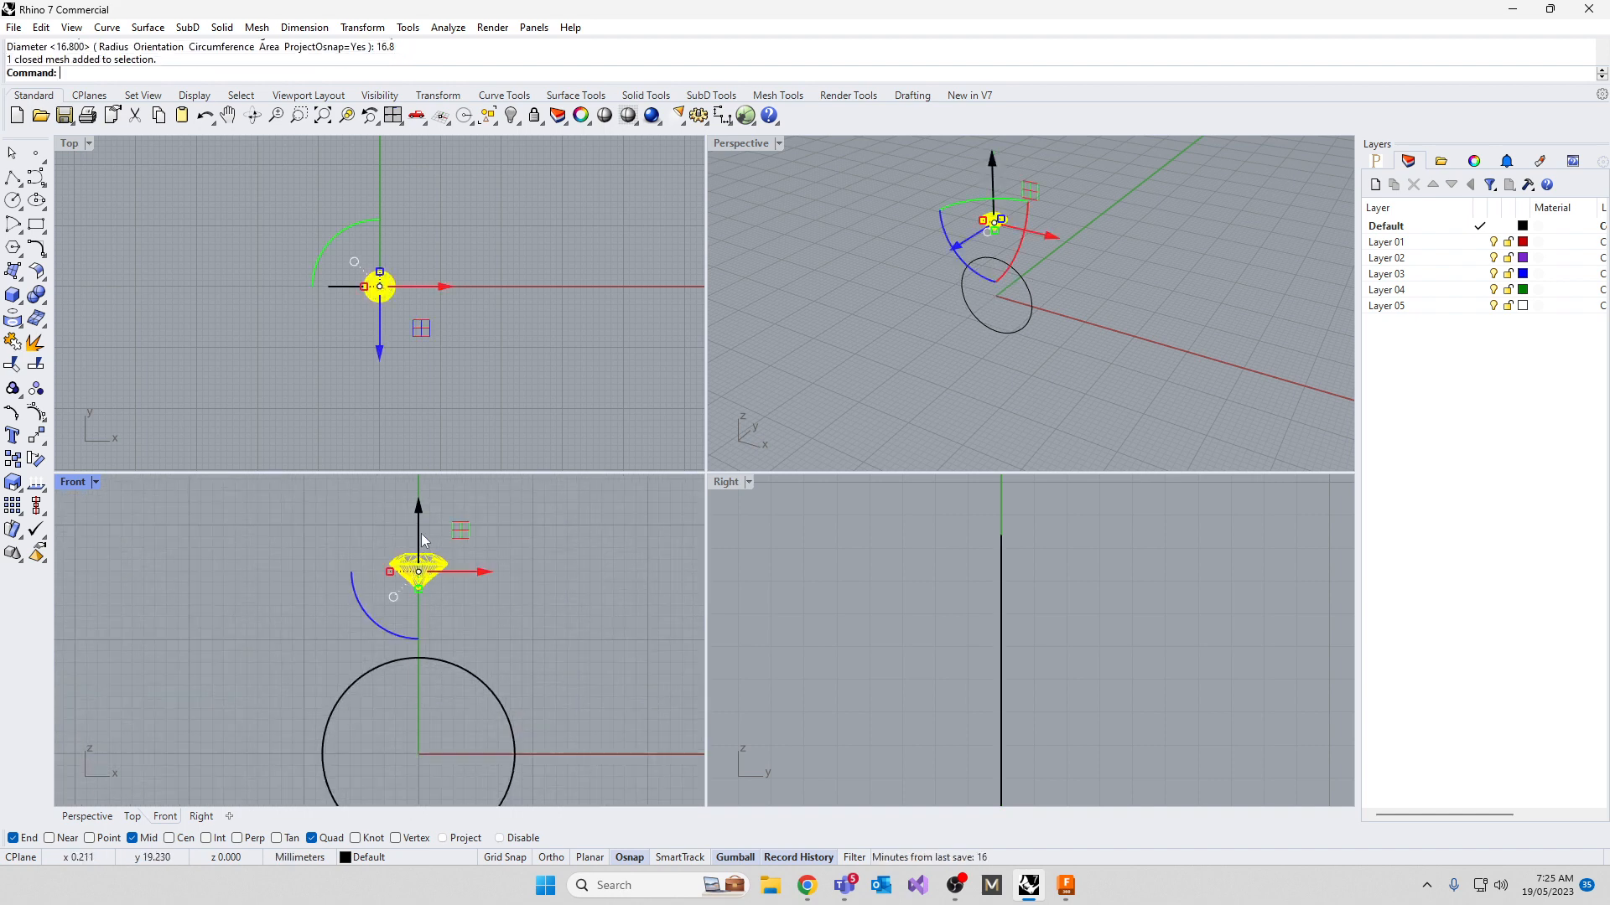
pyautogui.moveTo(421, 530); pyautogui.dragTo(418, 579)
pyautogui.click(370, 614)
pyautogui.scroll(3, 369, 619)
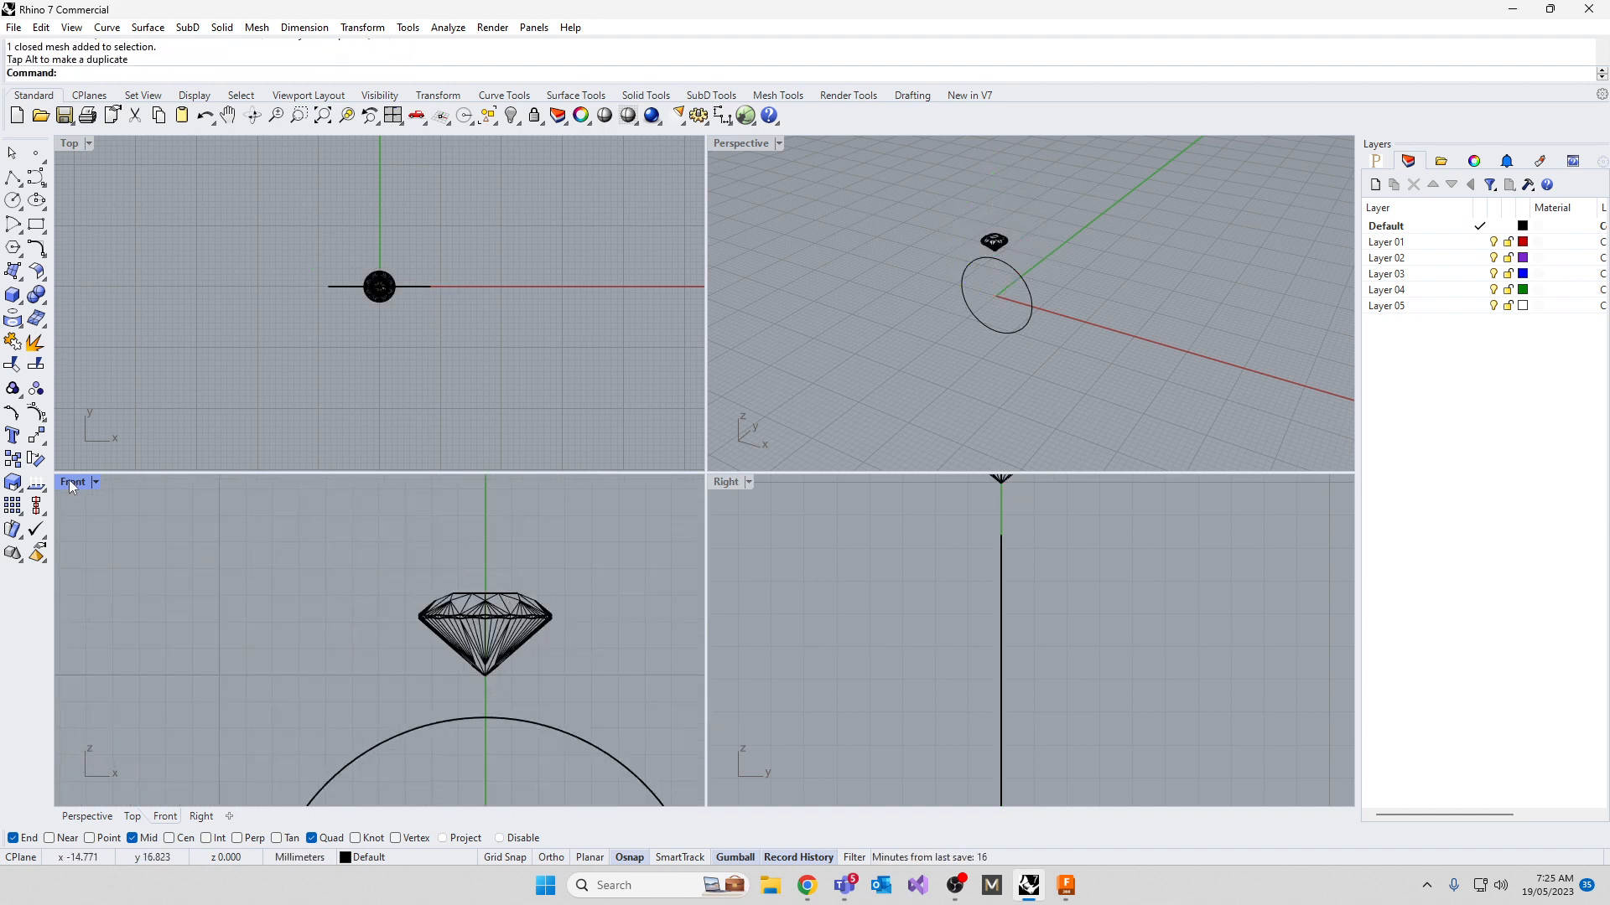
# Maximise the Front view and lower the gem further until its tip sits just above the circle
pyautogui.doubleClick(73, 482)
pyautogui.scroll(4, 854, 530)
pyautogui.moveTo(853, 530); pyautogui.dragTo(647, 459, button='right')
pyautogui.scroll(-2, 648, 460)
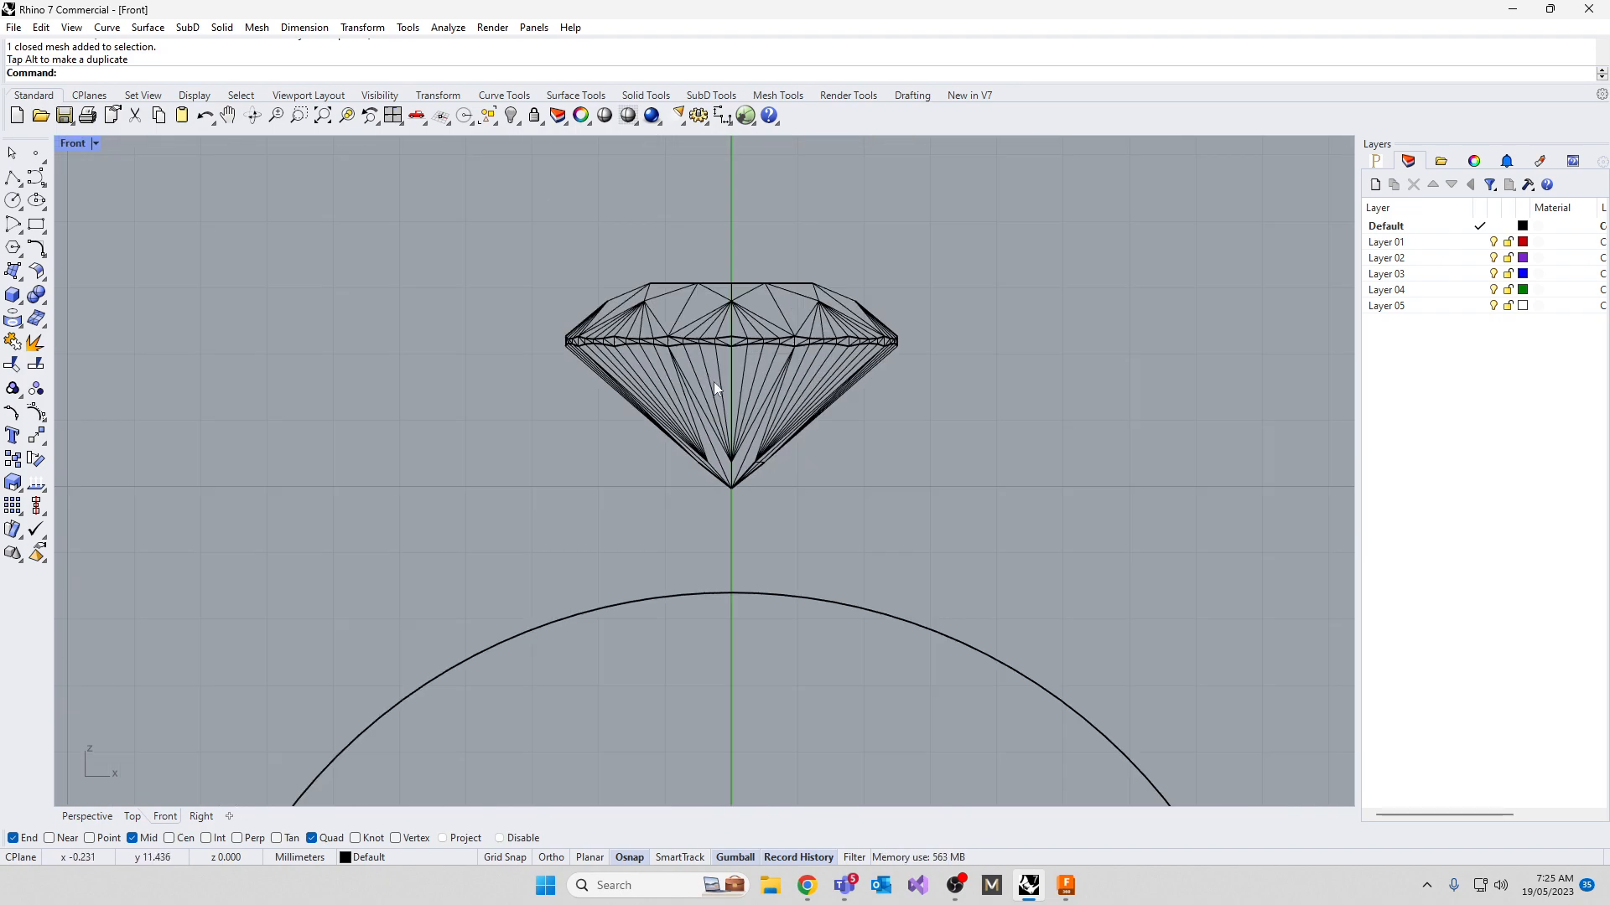
pyautogui.click(712, 377)
pyautogui.moveTo(729, 323); pyautogui.dragTo(730, 399)
pyautogui.click(783, 619)
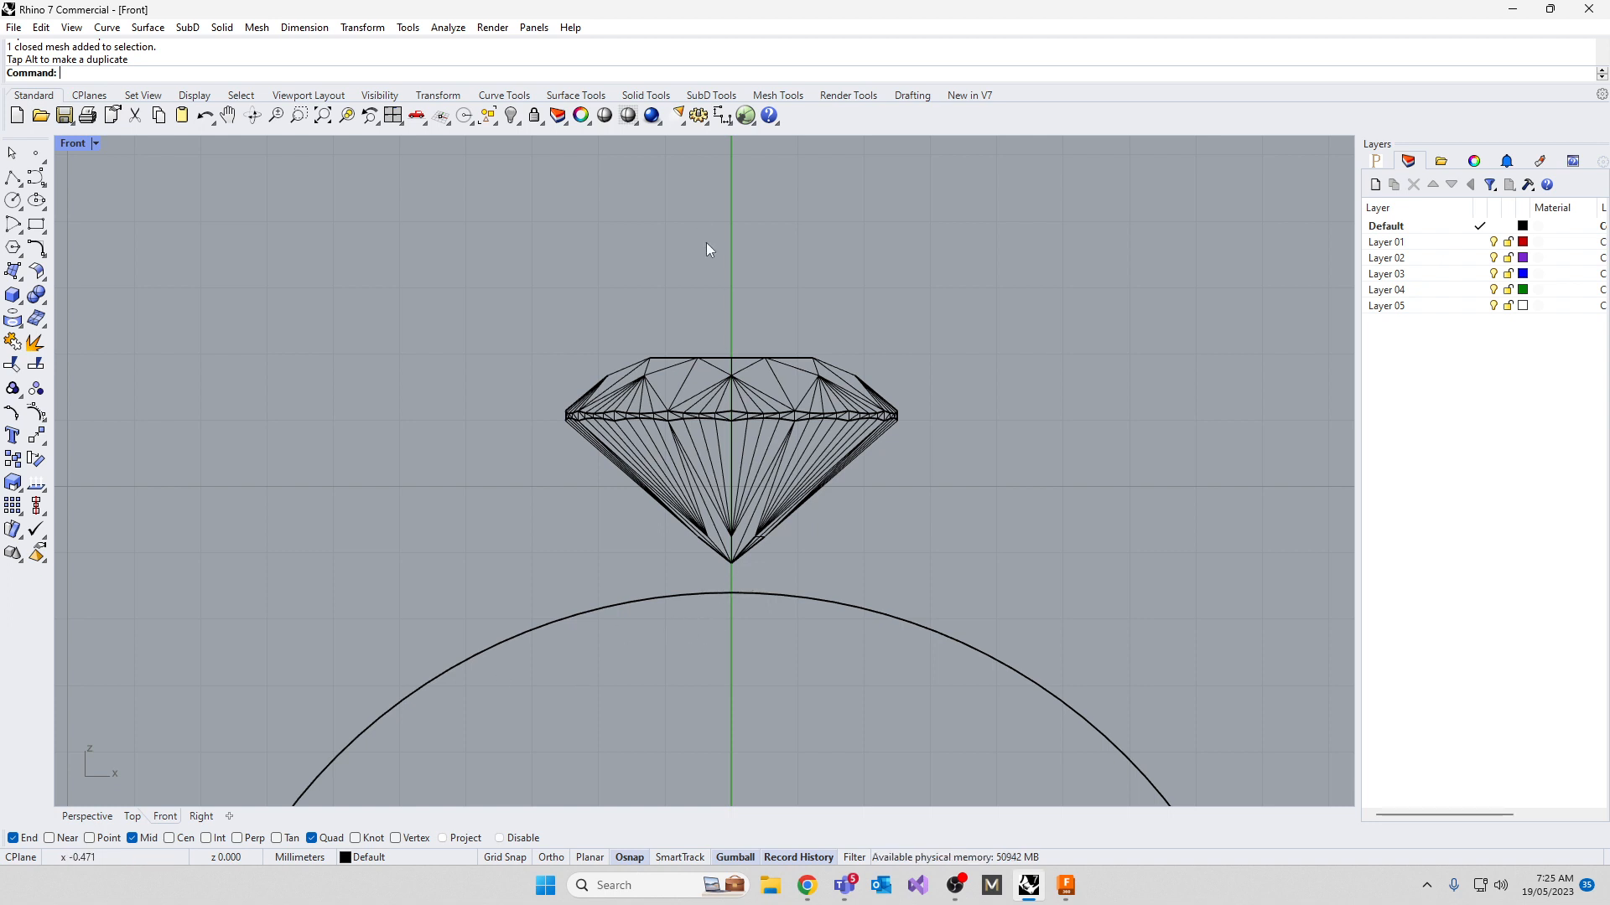
# Lower the gem until its tip dips inside the circle, then raise it just clear and inspect the gap
pyautogui.click(754, 404)
pyautogui.moveTo(732, 400); pyautogui.dragTo(737, 432)
pyautogui.scroll(4, 737, 605)
pyautogui.scroll(3, 728, 598)
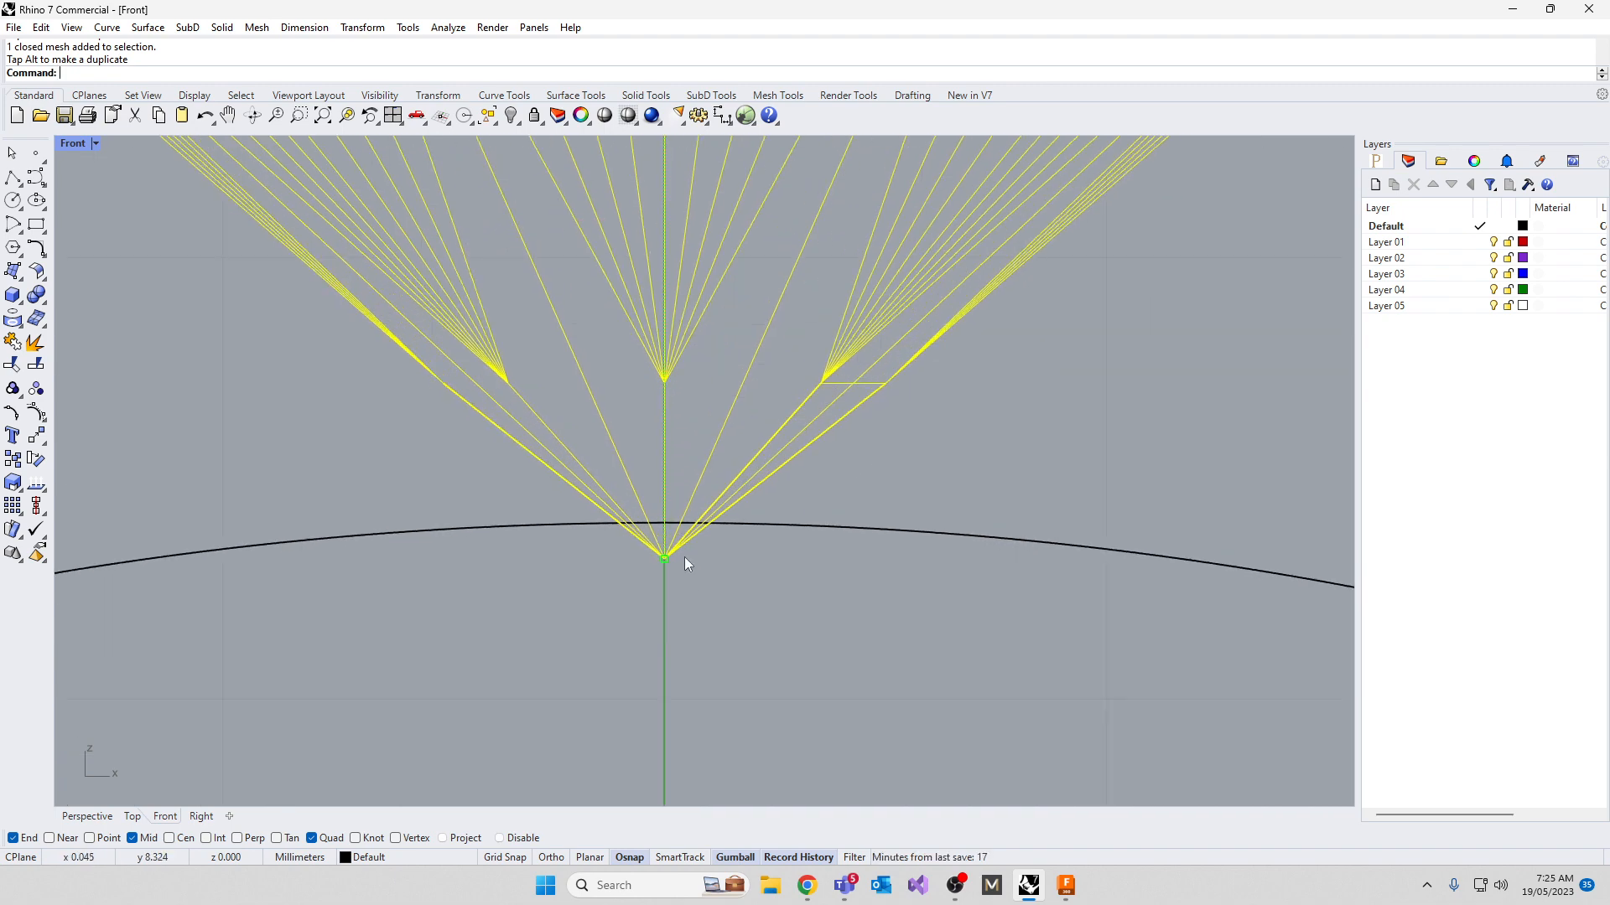
pyautogui.scroll(-5, 774, 640)
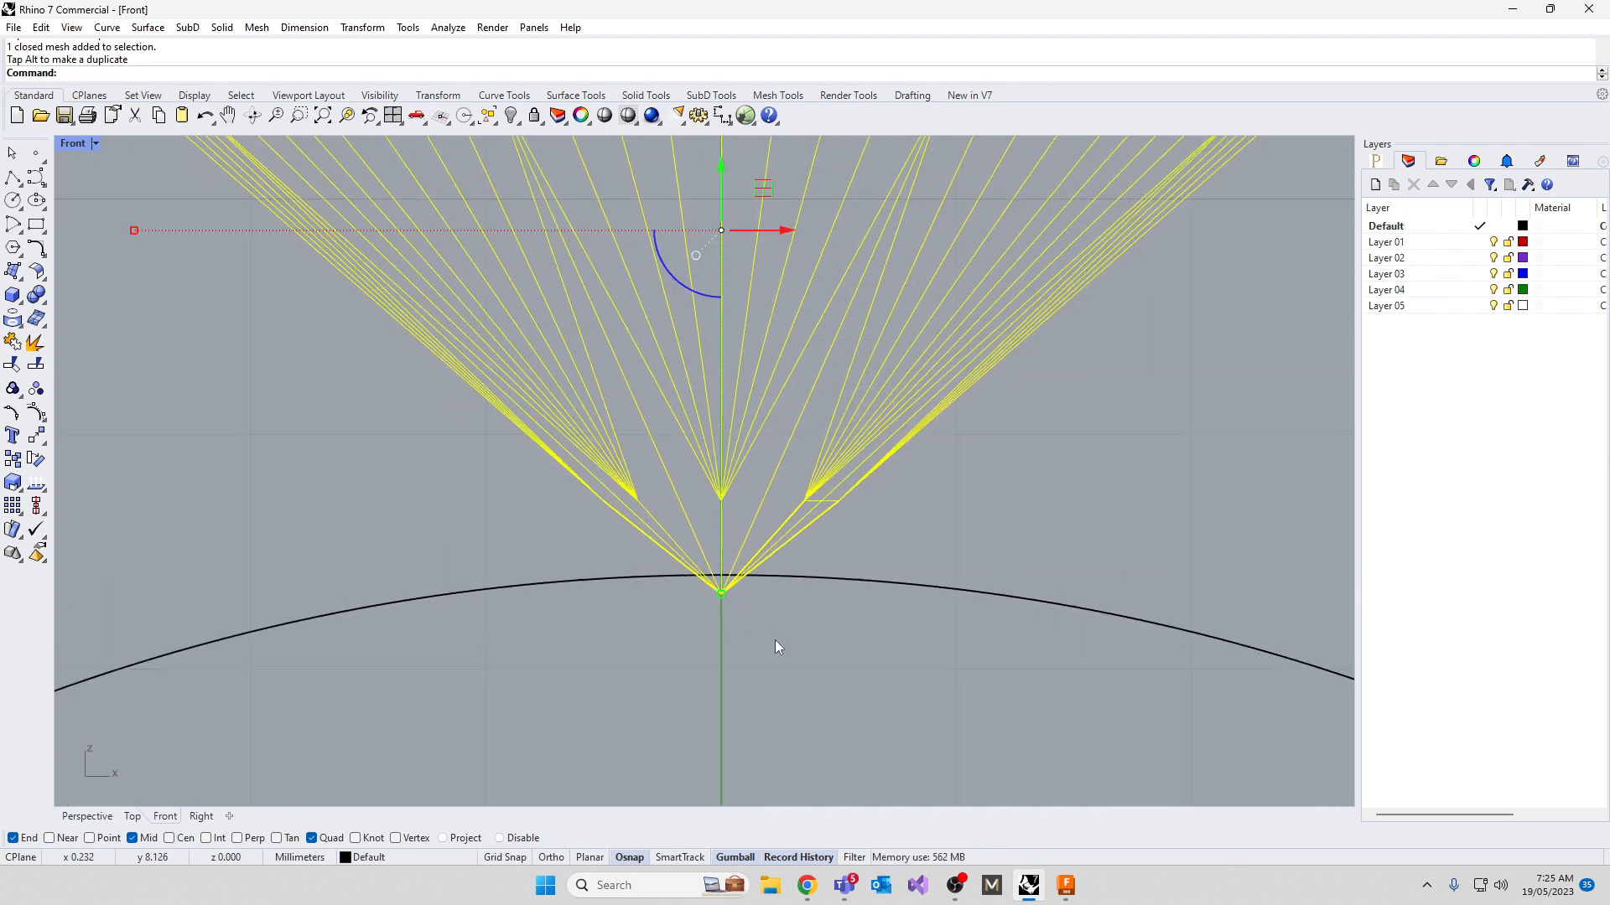
pyautogui.moveTo(756, 468); pyautogui.dragTo(756, 443)
pyautogui.press('Escape')
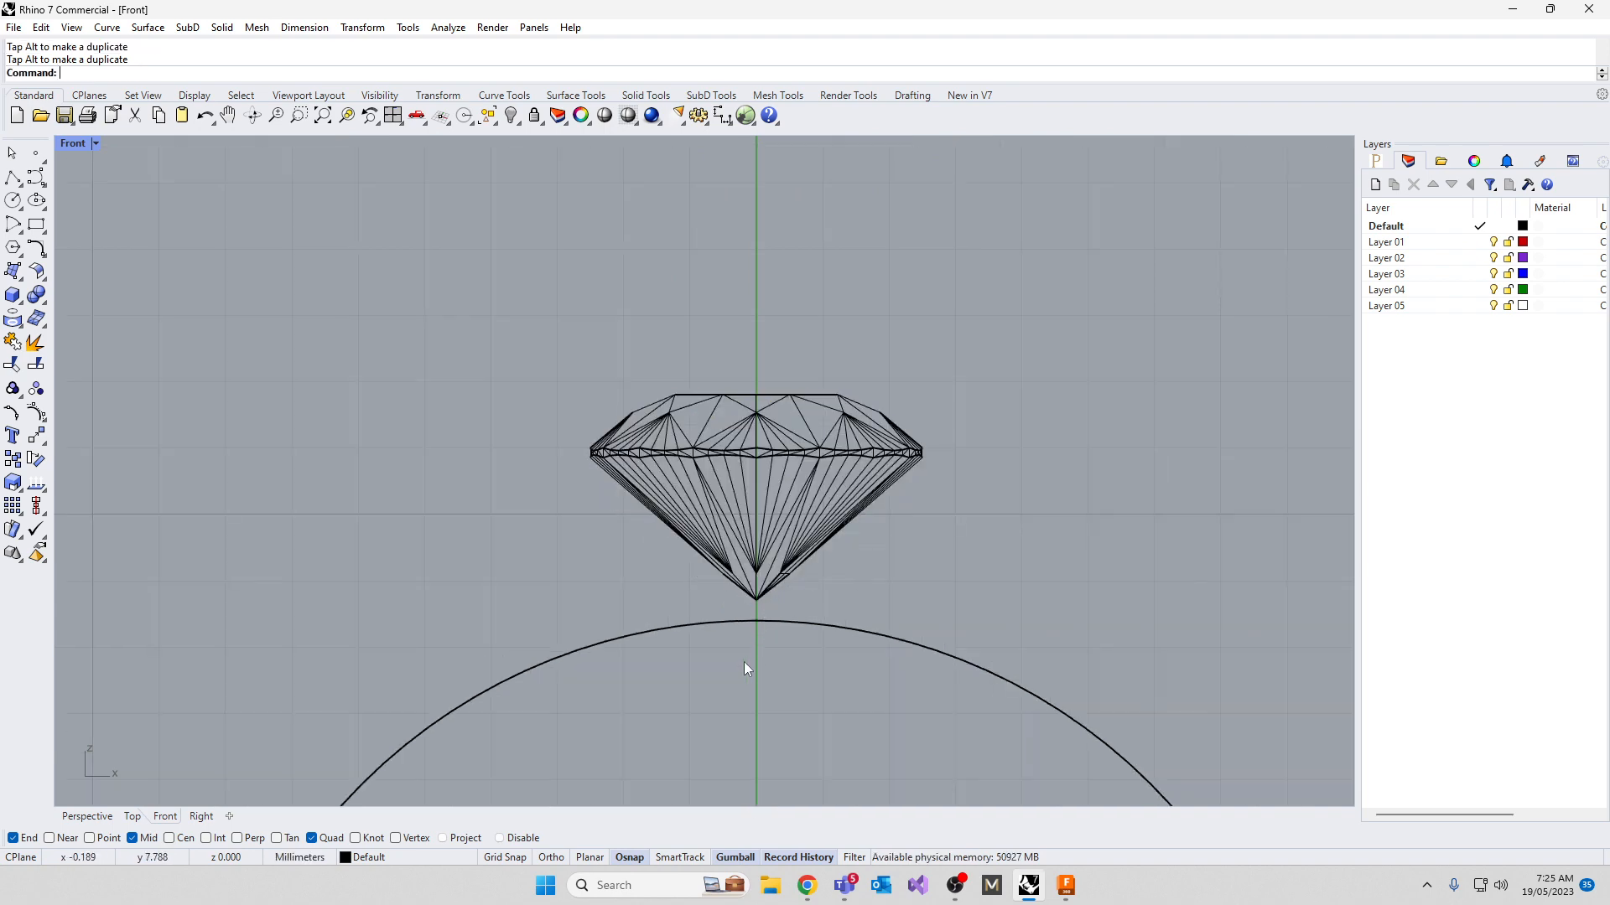
pyautogui.scroll(3, 743, 661)
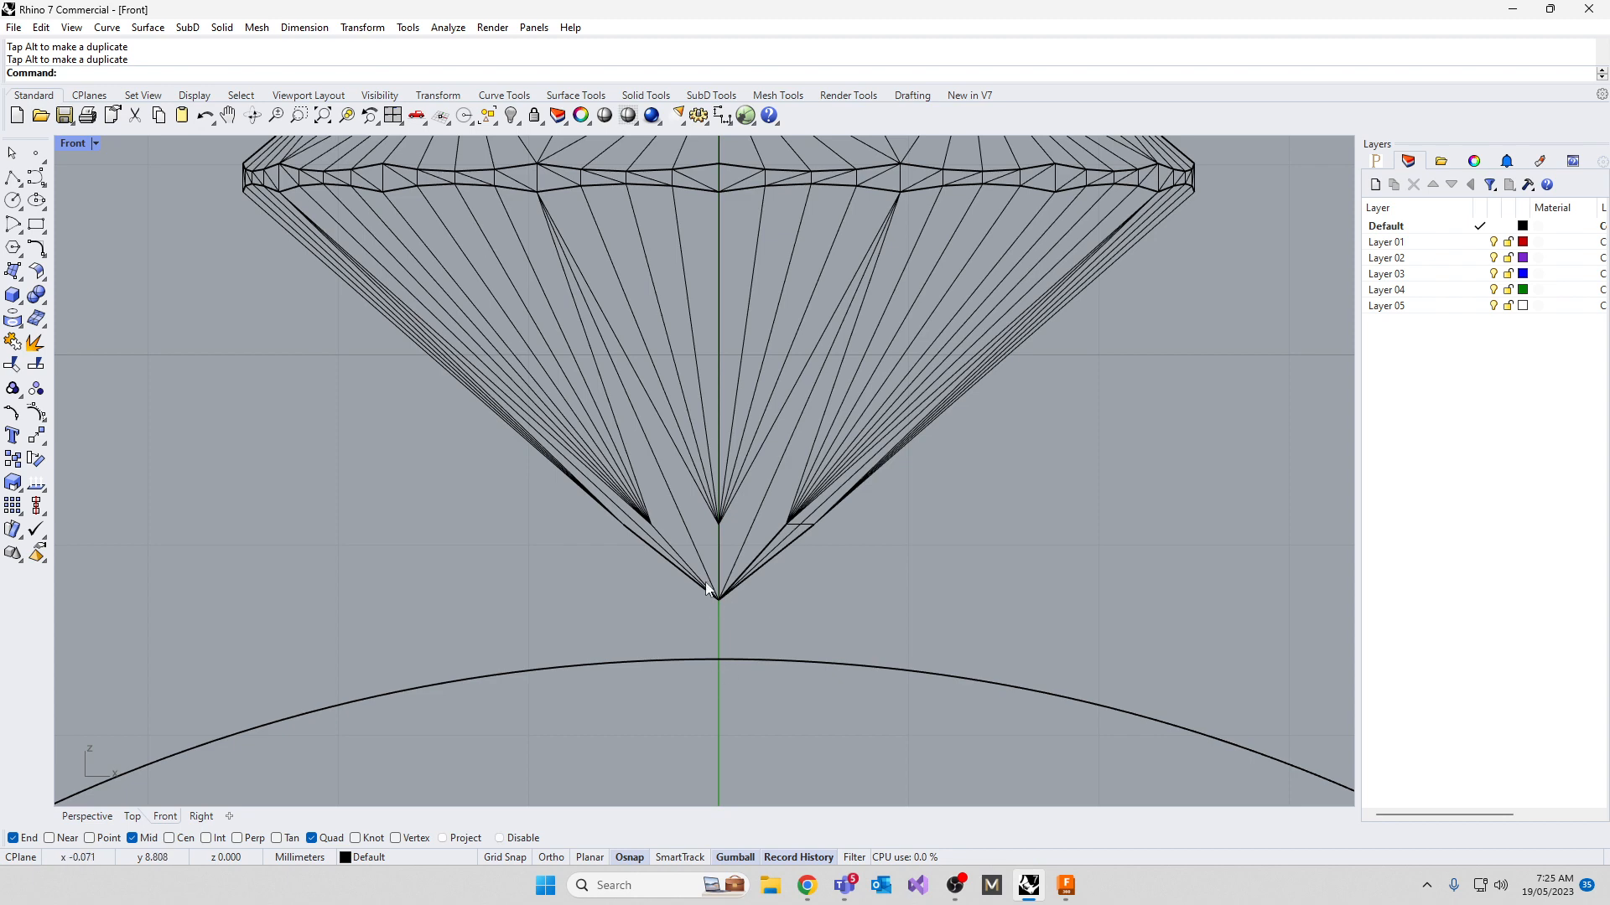
pyautogui.scroll(-5, 709, 590)
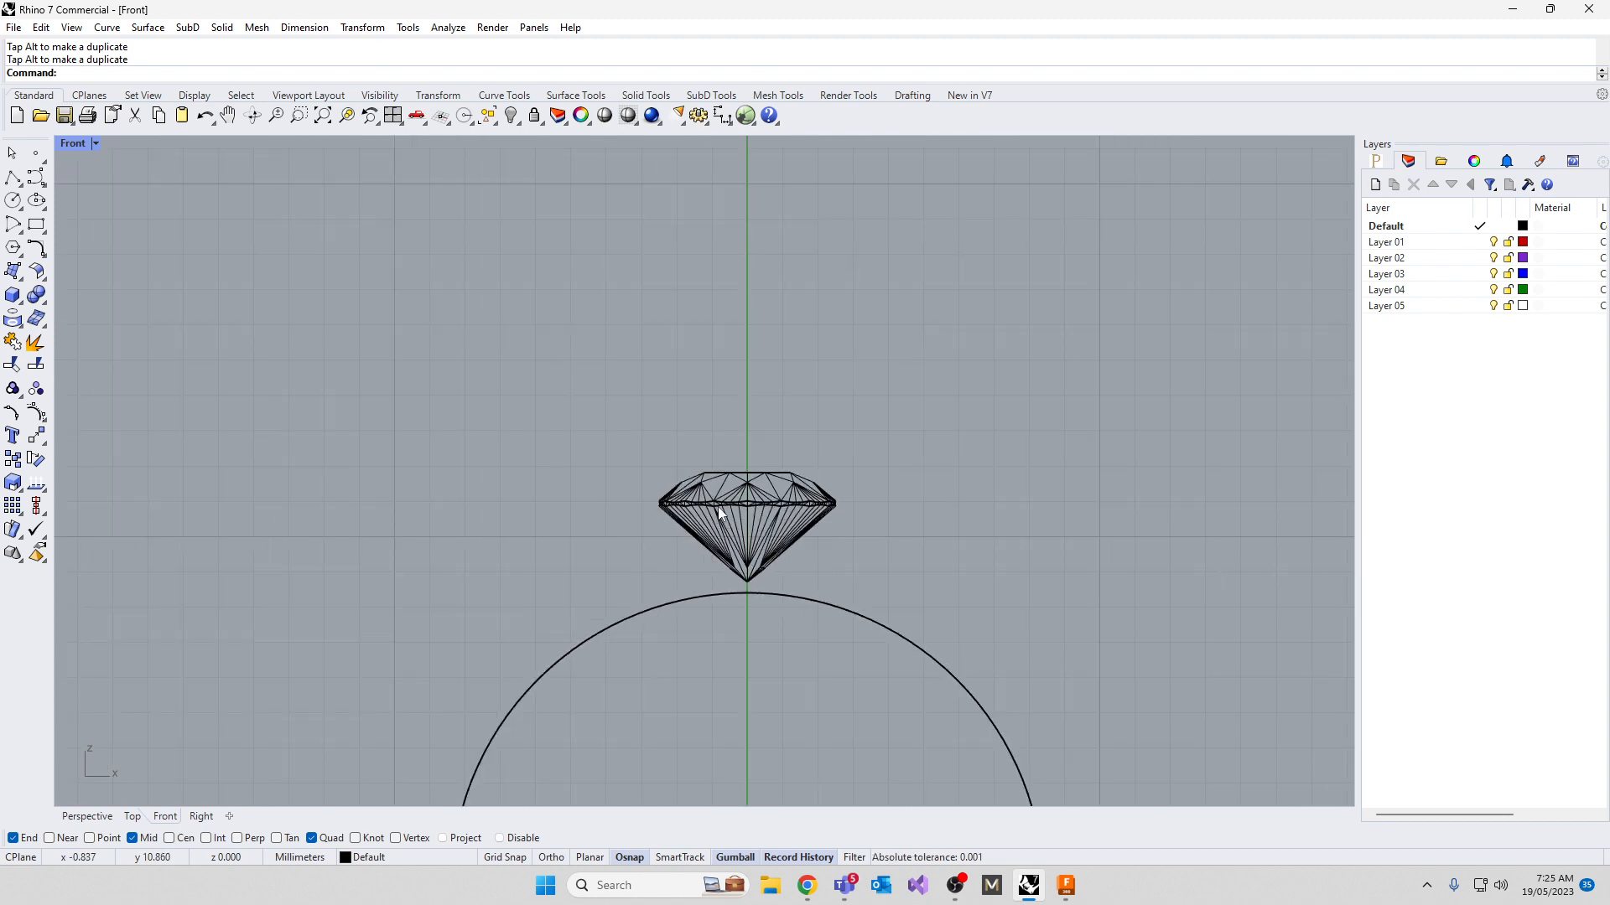
# Raise the gem and fine-tune its height to leave a wider gap between its tip and the circle
pyautogui.click(721, 513)
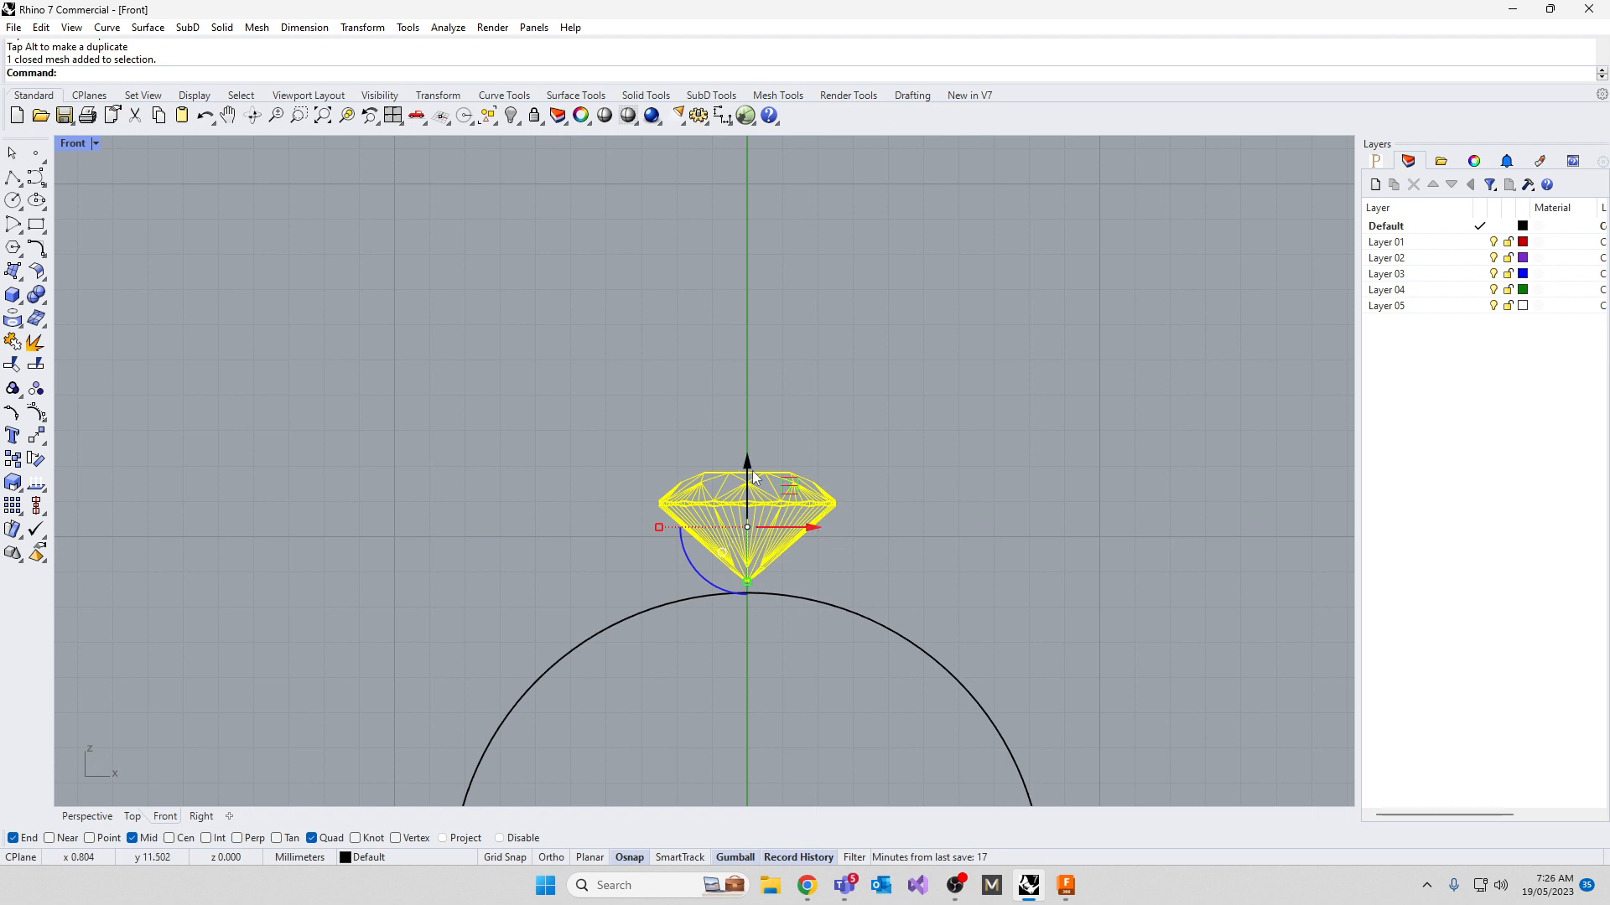
pyautogui.moveTo(751, 468); pyautogui.dragTo(742, 432)
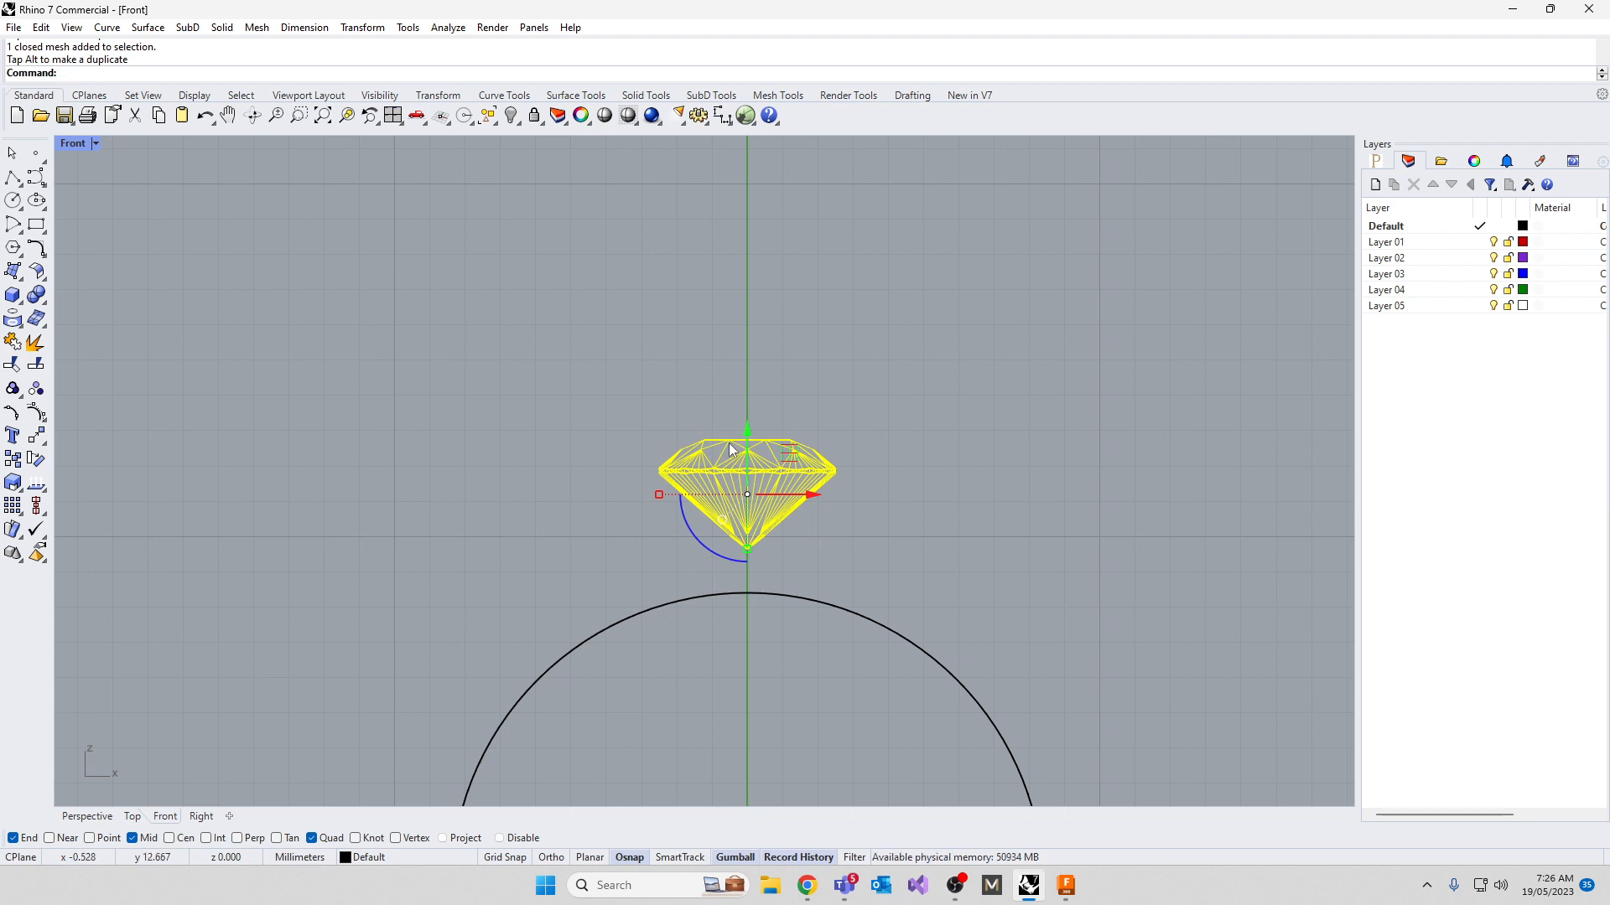
pyautogui.moveTo(747, 438)
pyautogui.mouseDown()
pyautogui.moveTo(746, 280)
pyautogui.moveTo(757, 484)
pyautogui.moveTo(757, 424)
pyautogui.moveTo(747, 451)
pyautogui.mouseUp()
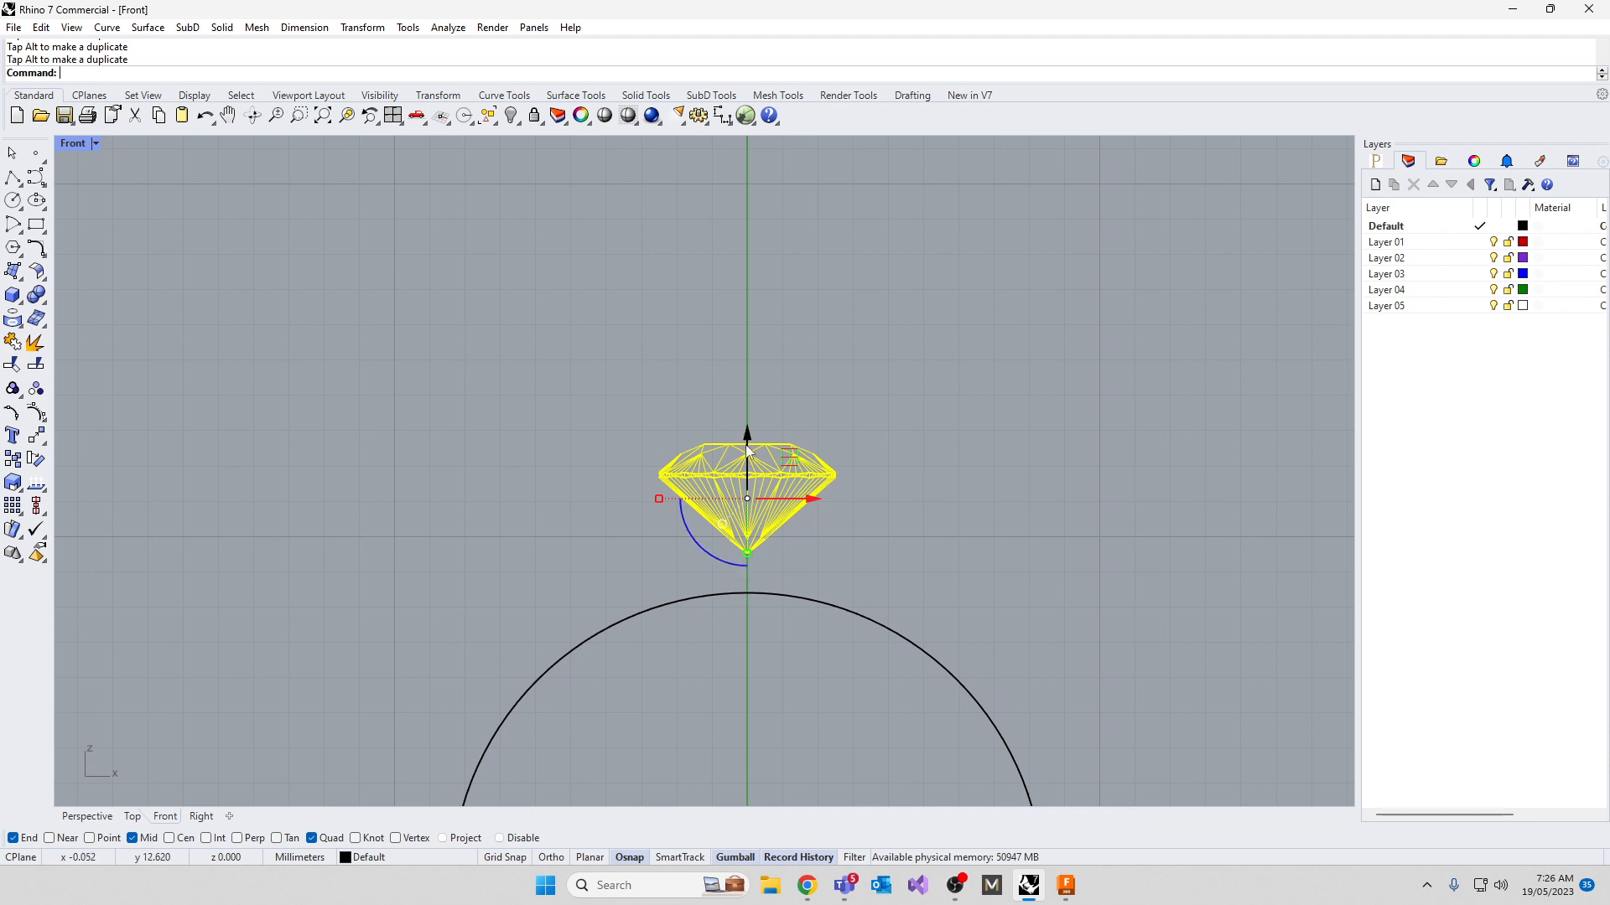
pyautogui.moveTo(747, 436); pyautogui.dragTo(748, 426)
pyautogui.click(622, 560)
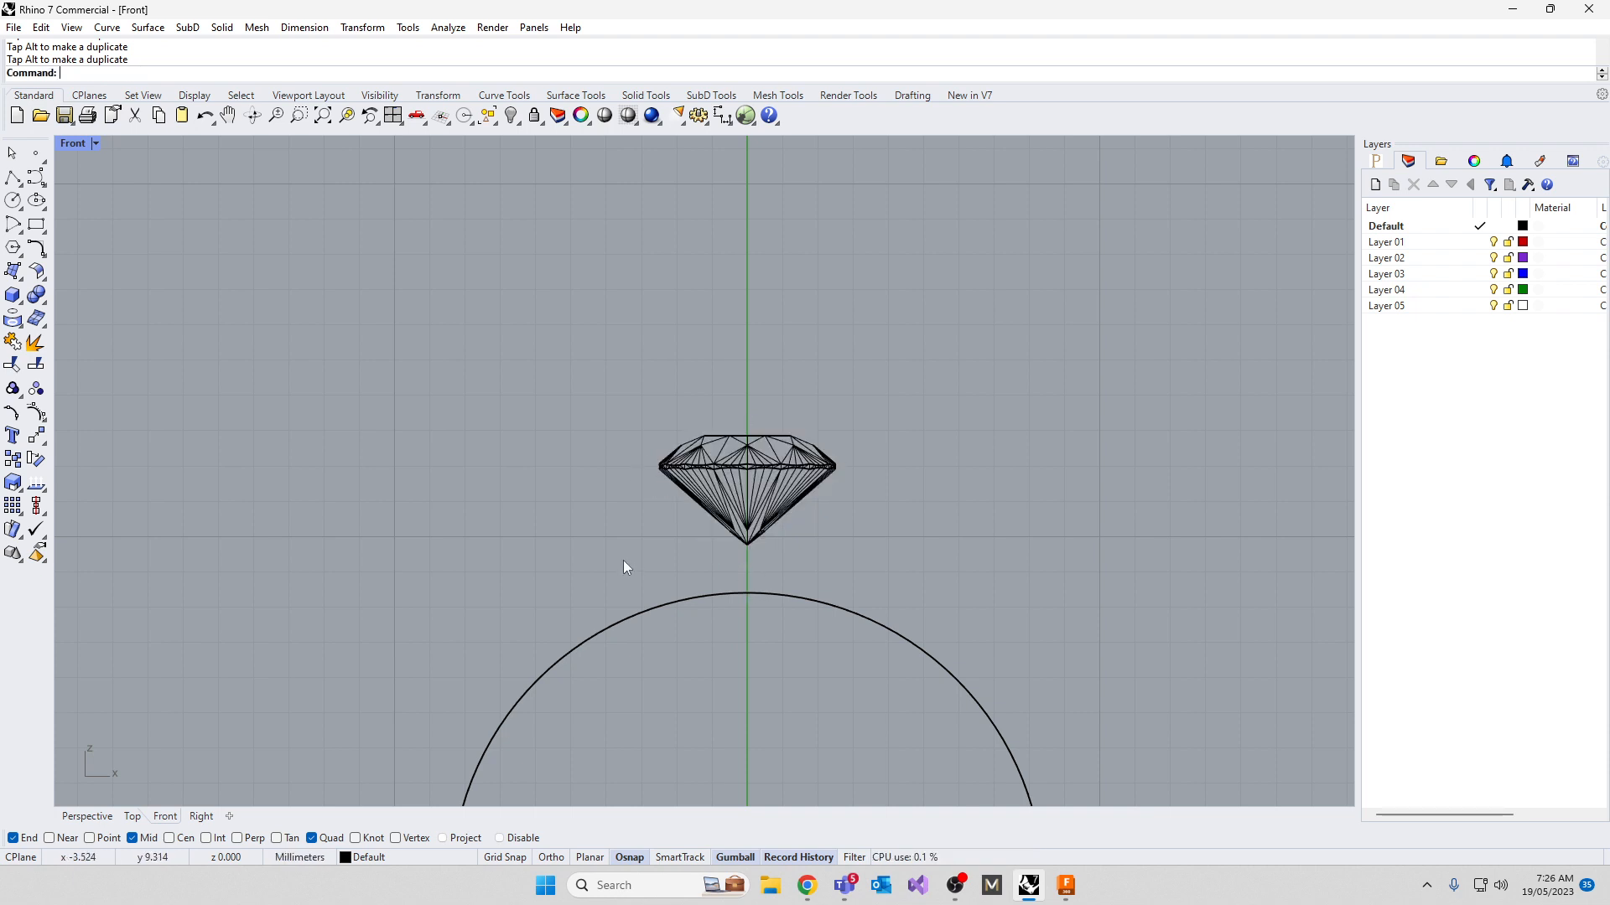
# Lock the gem mesh with the Lock command
pyautogui.scroll(10, 689, 475)
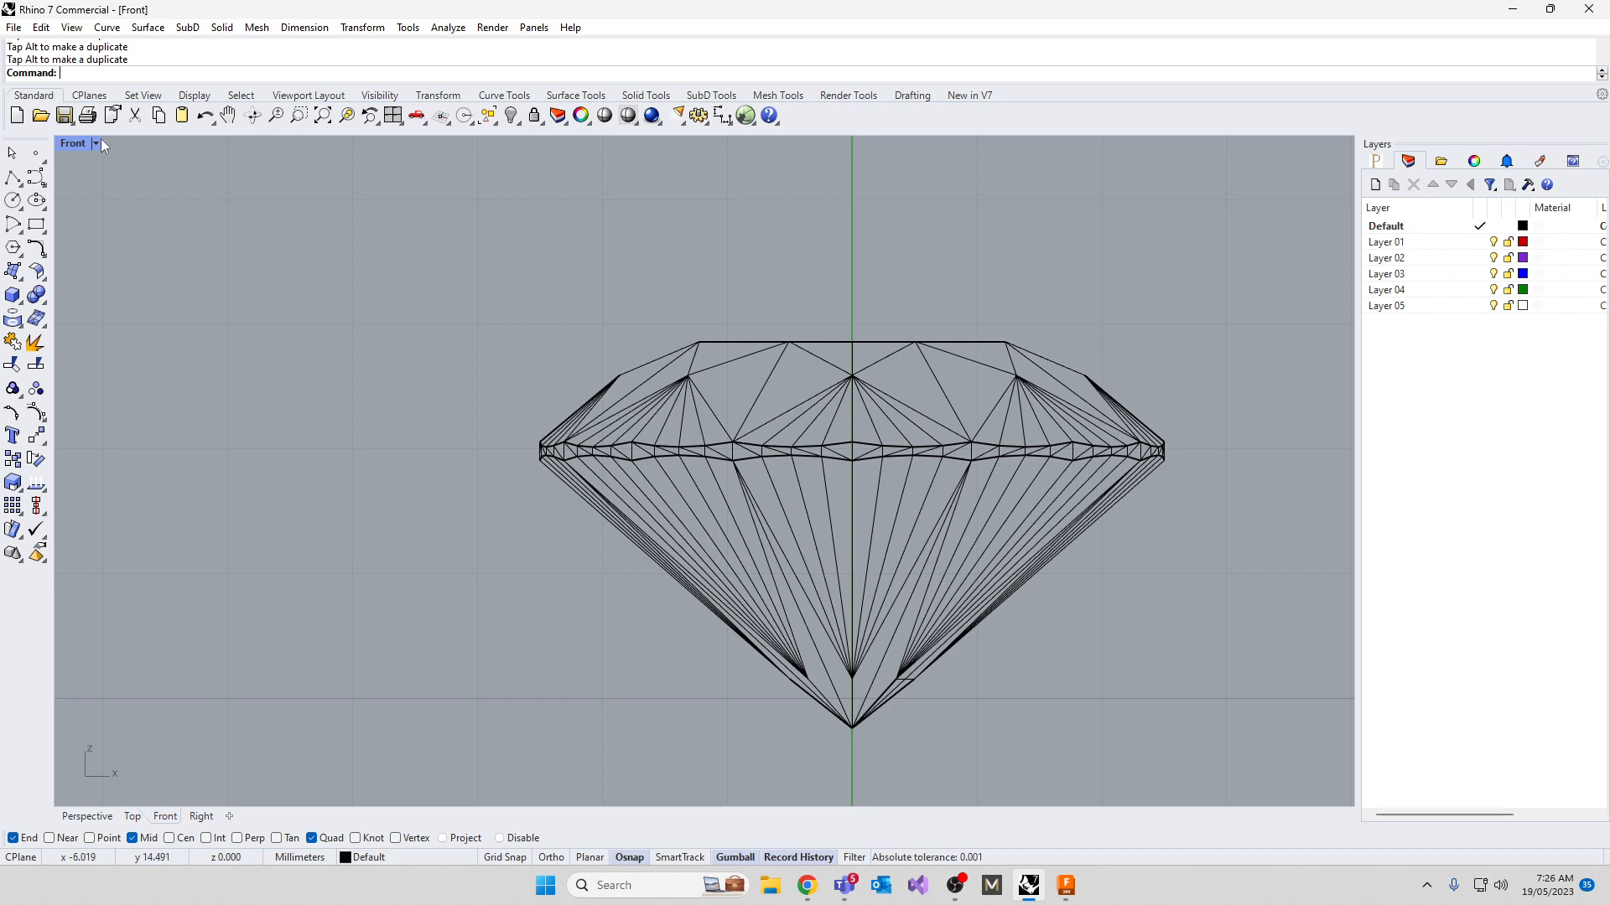
pyautogui.click(622, 455)
pyautogui.write('Lock')
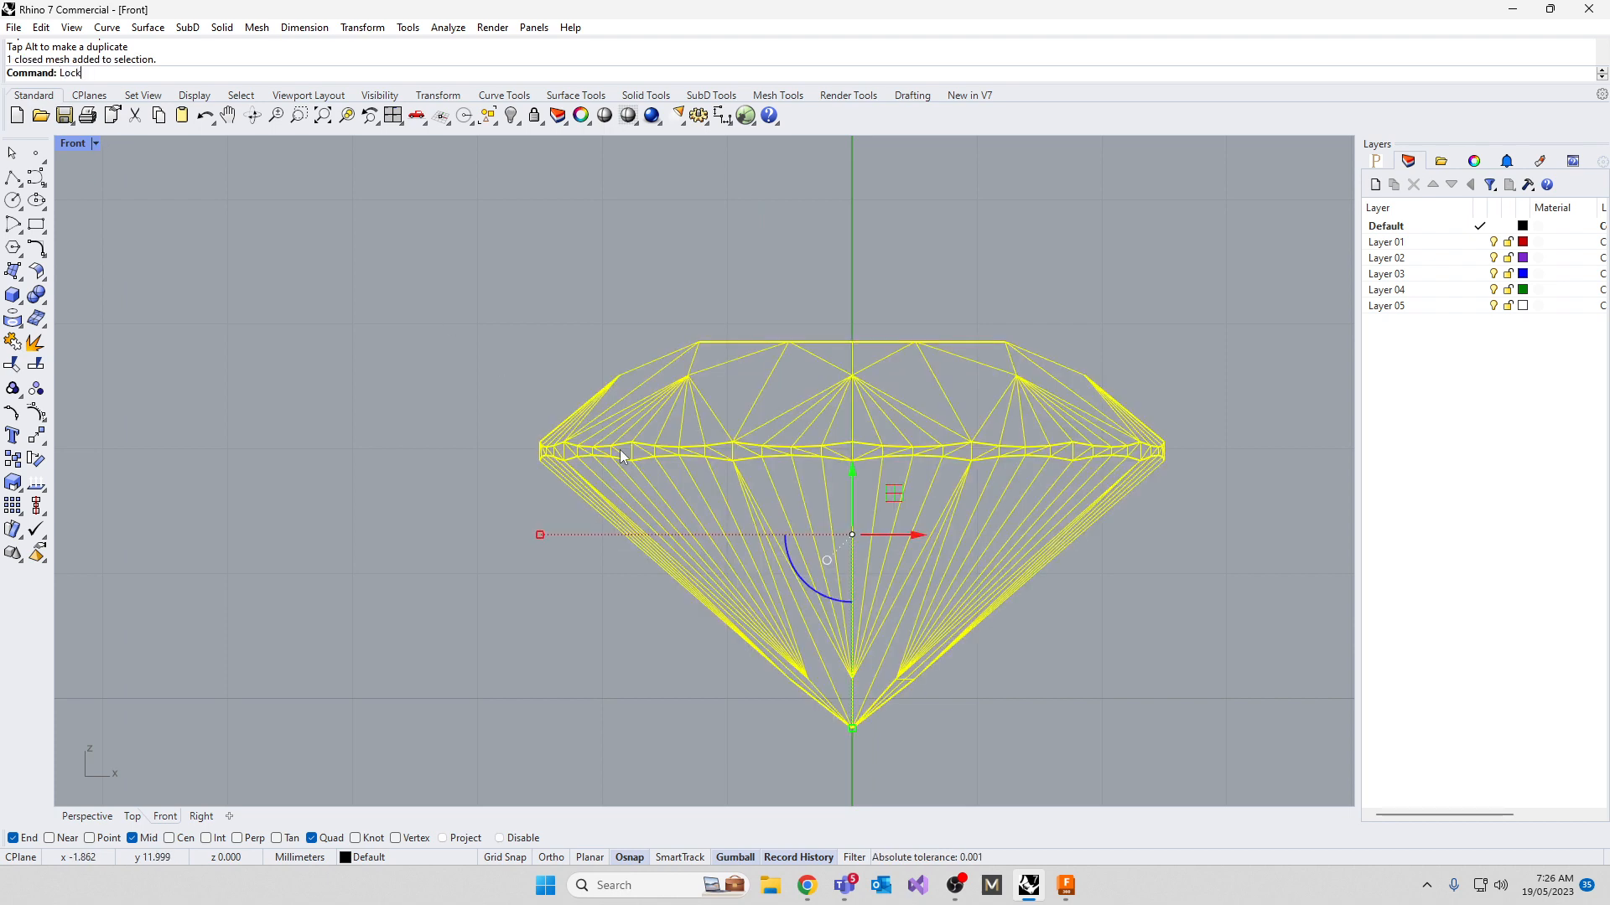
pyautogui.press('Return')
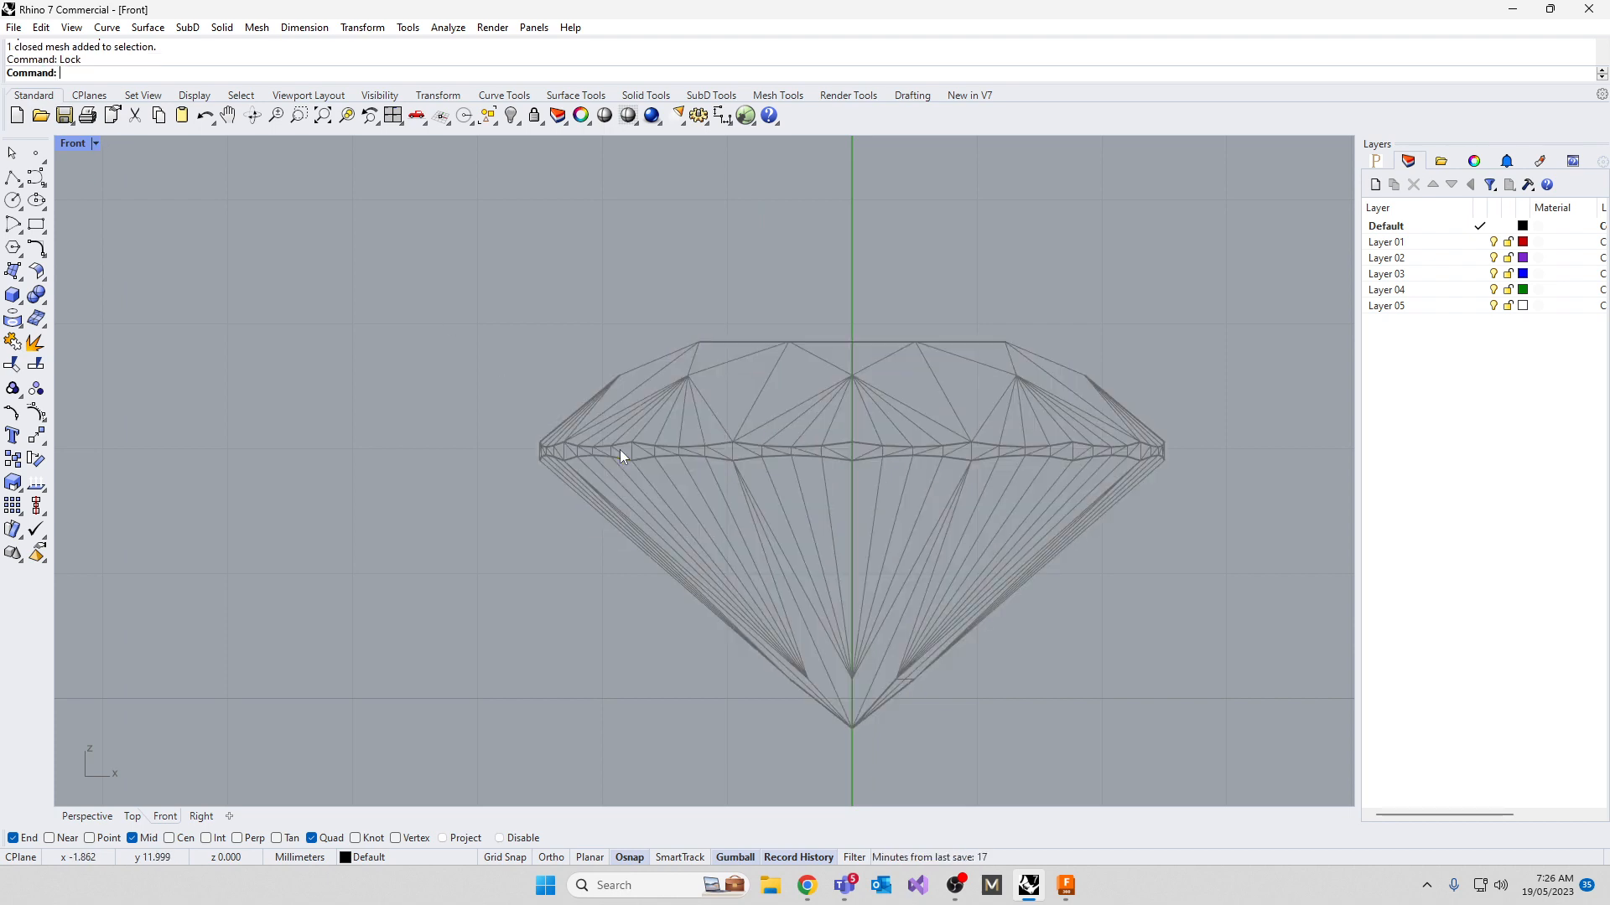
# Start a degree 3 control point curve hugging the gem's left side, from the lower crown around the girdle and partway down the pavilion
pyautogui.click(36, 178)
pyautogui.scroll(6, 496, 379)
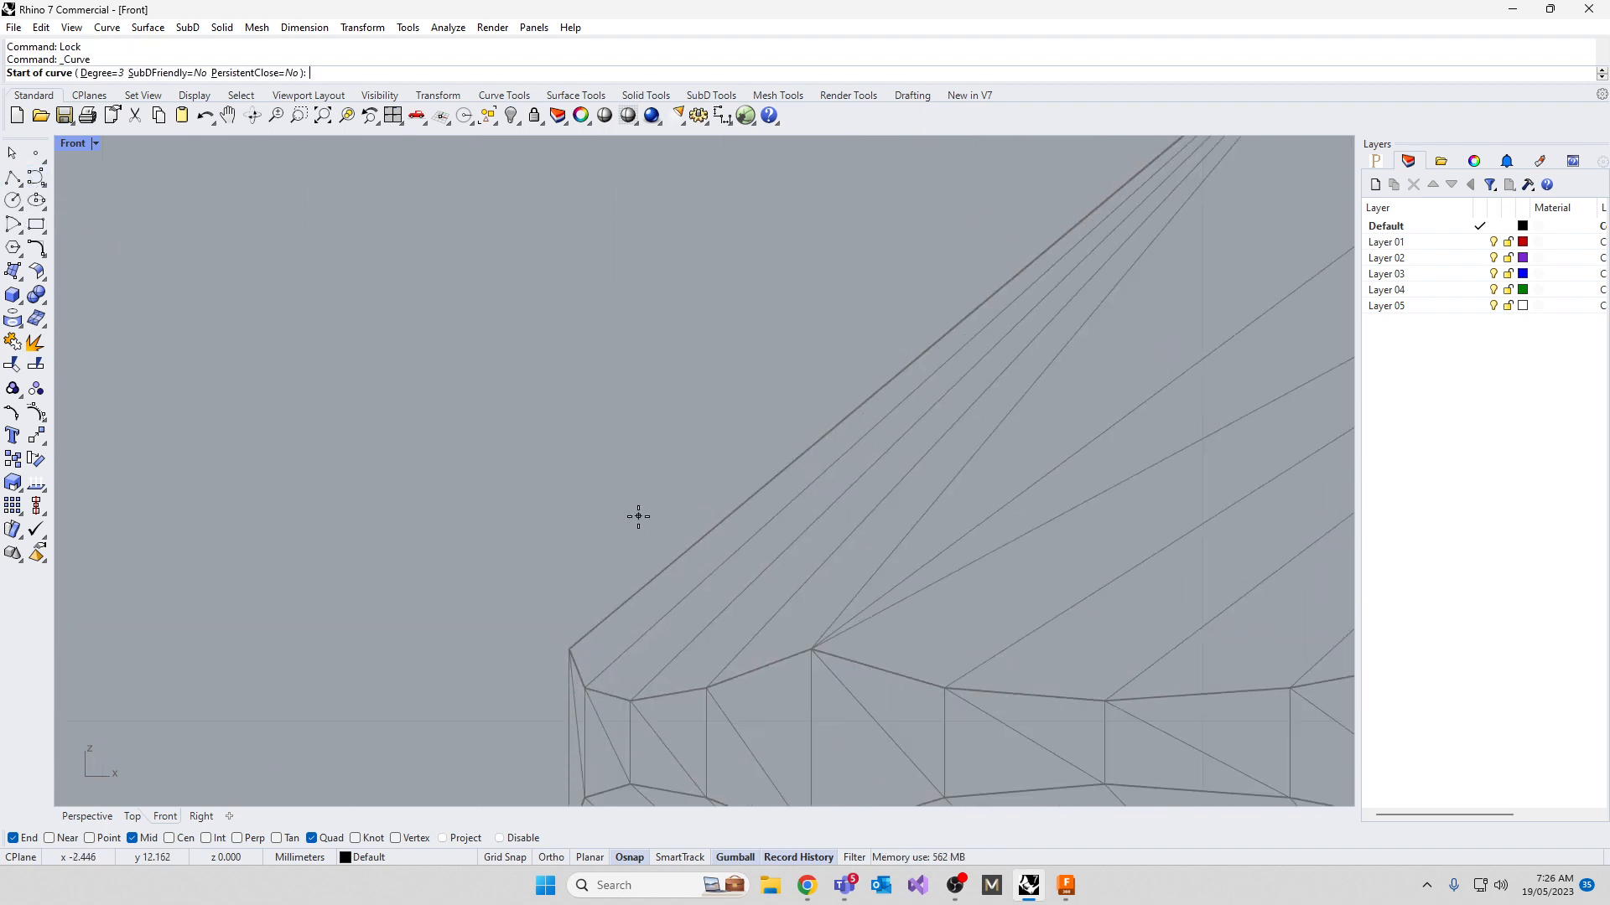
pyautogui.click(689, 520)
pyautogui.click(557, 637)
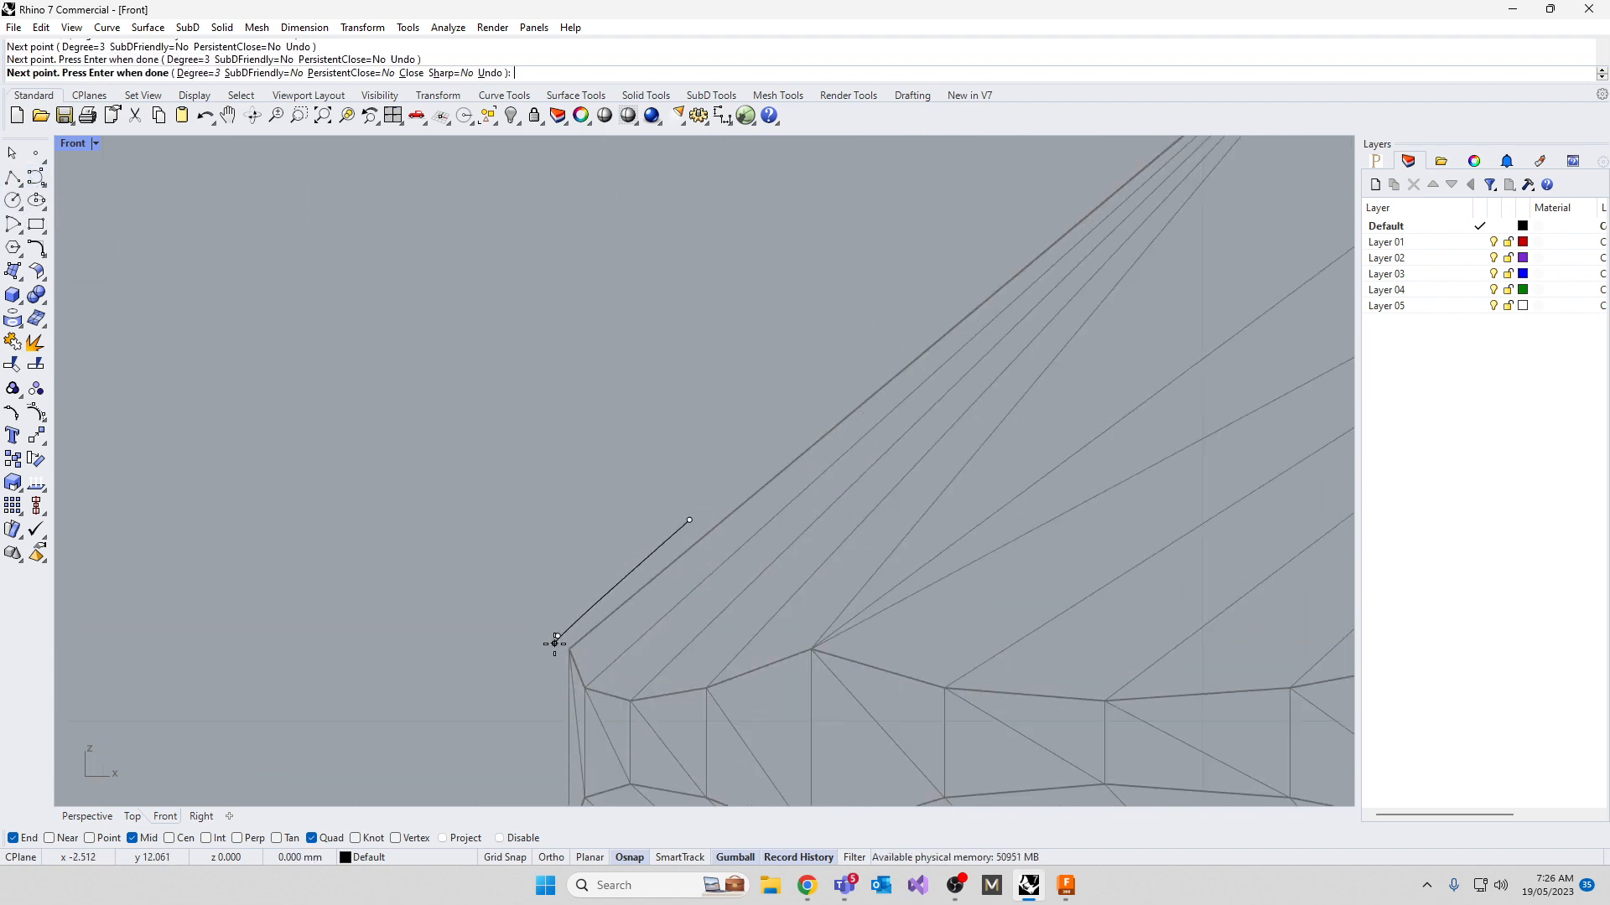
pyautogui.moveTo(539, 701); pyautogui.dragTo(543, 359, button='right')
pyautogui.click(546, 330)
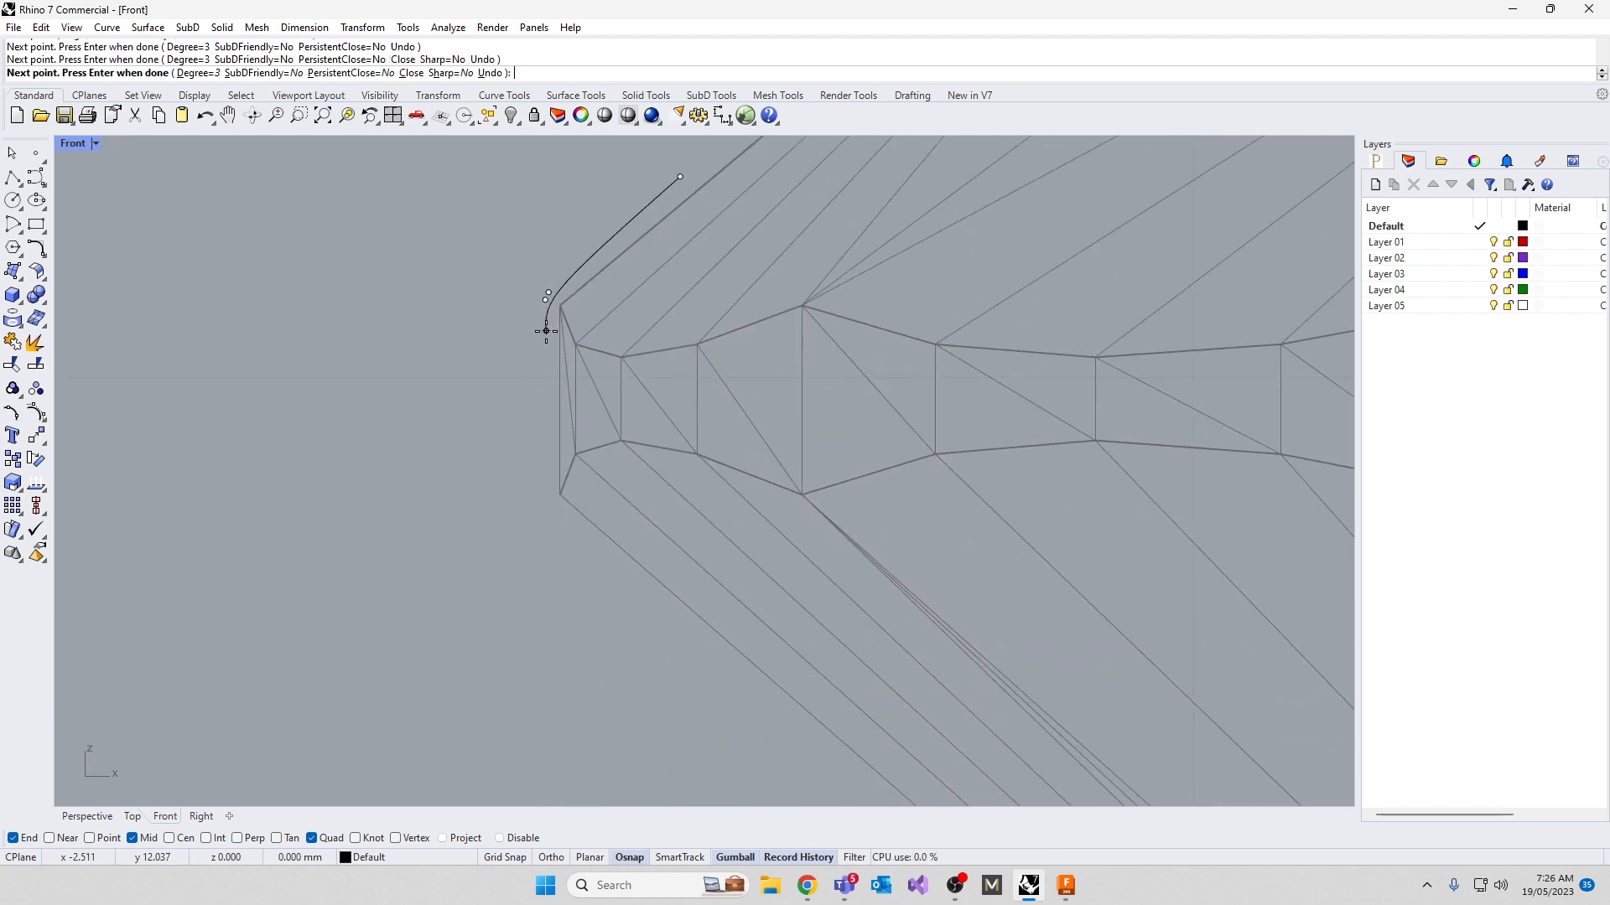
pyautogui.click(548, 503)
pyautogui.moveTo(586, 612); pyautogui.dragTo(511, 392, button='right')
pyautogui.scroll(-6, 515, 374)
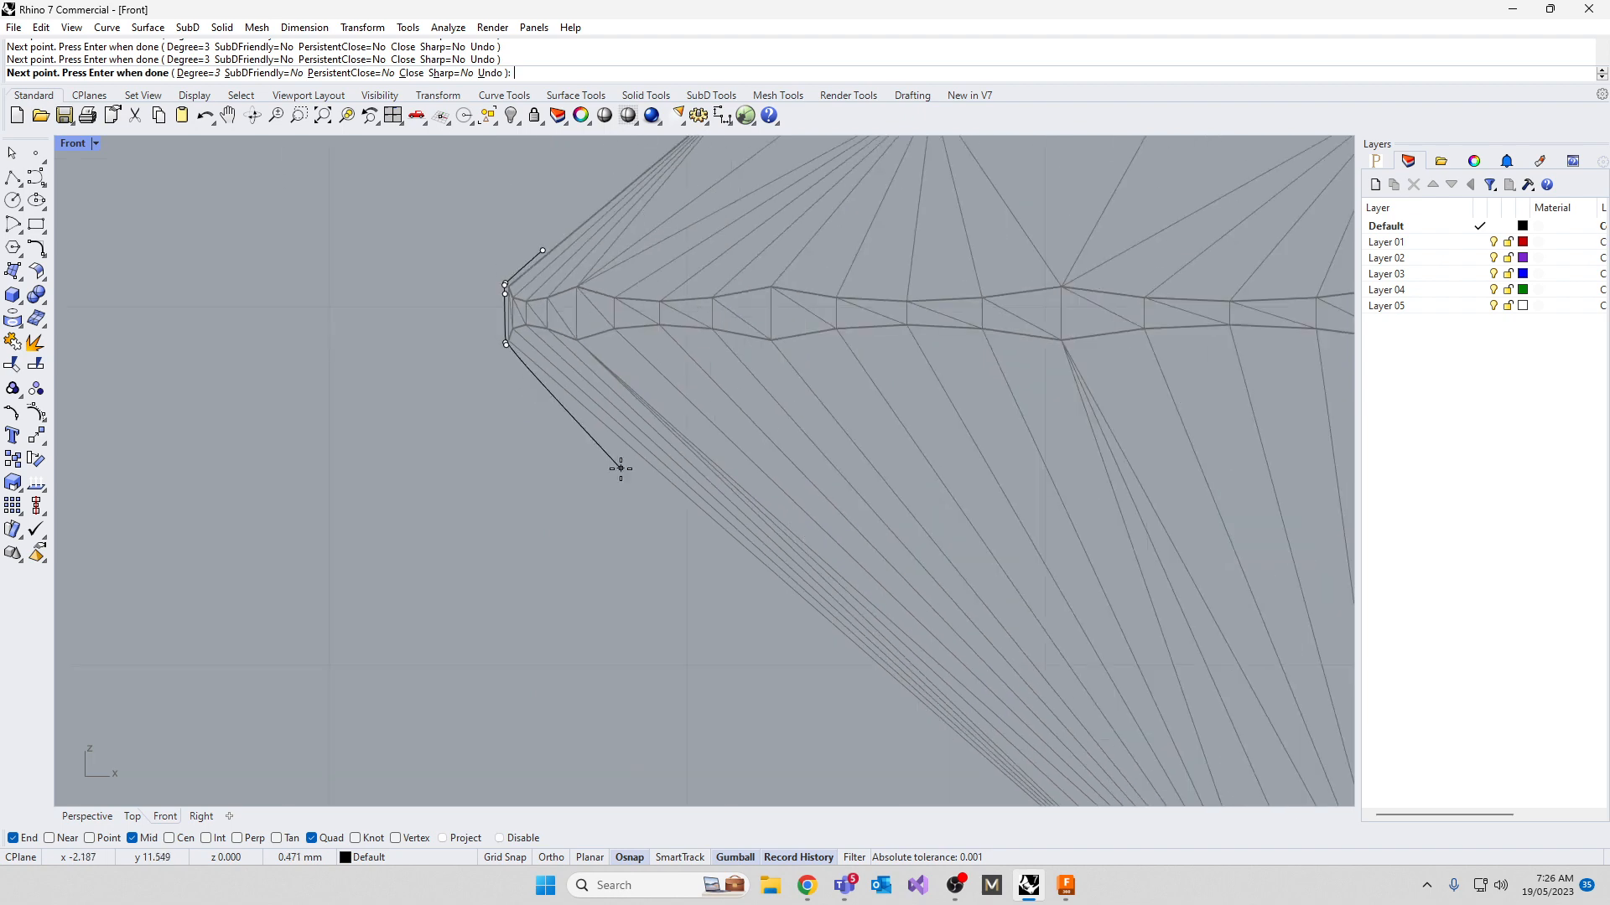
pyautogui.click(678, 500)
pyautogui.click(685, 504)
# Continue the curve down from the pavilion to the circle, turn sharply left and follow just above the circle to form the prong's base
pyautogui.moveTo(669, 654); pyautogui.dragTo(709, 335, button='right')
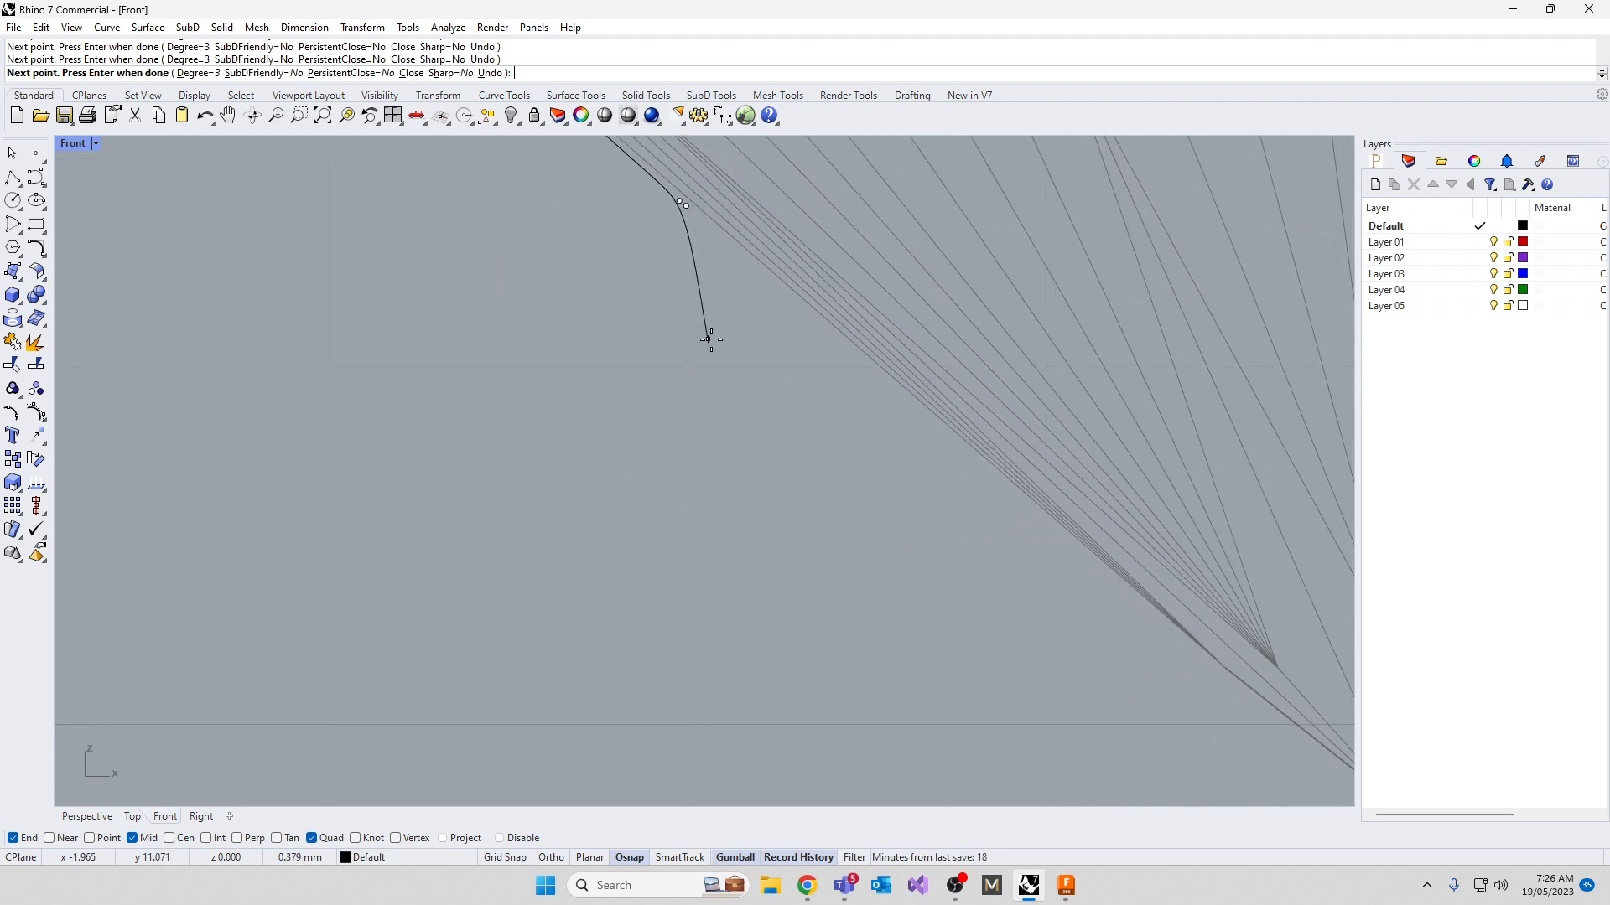
pyautogui.scroll(-6, 687, 396)
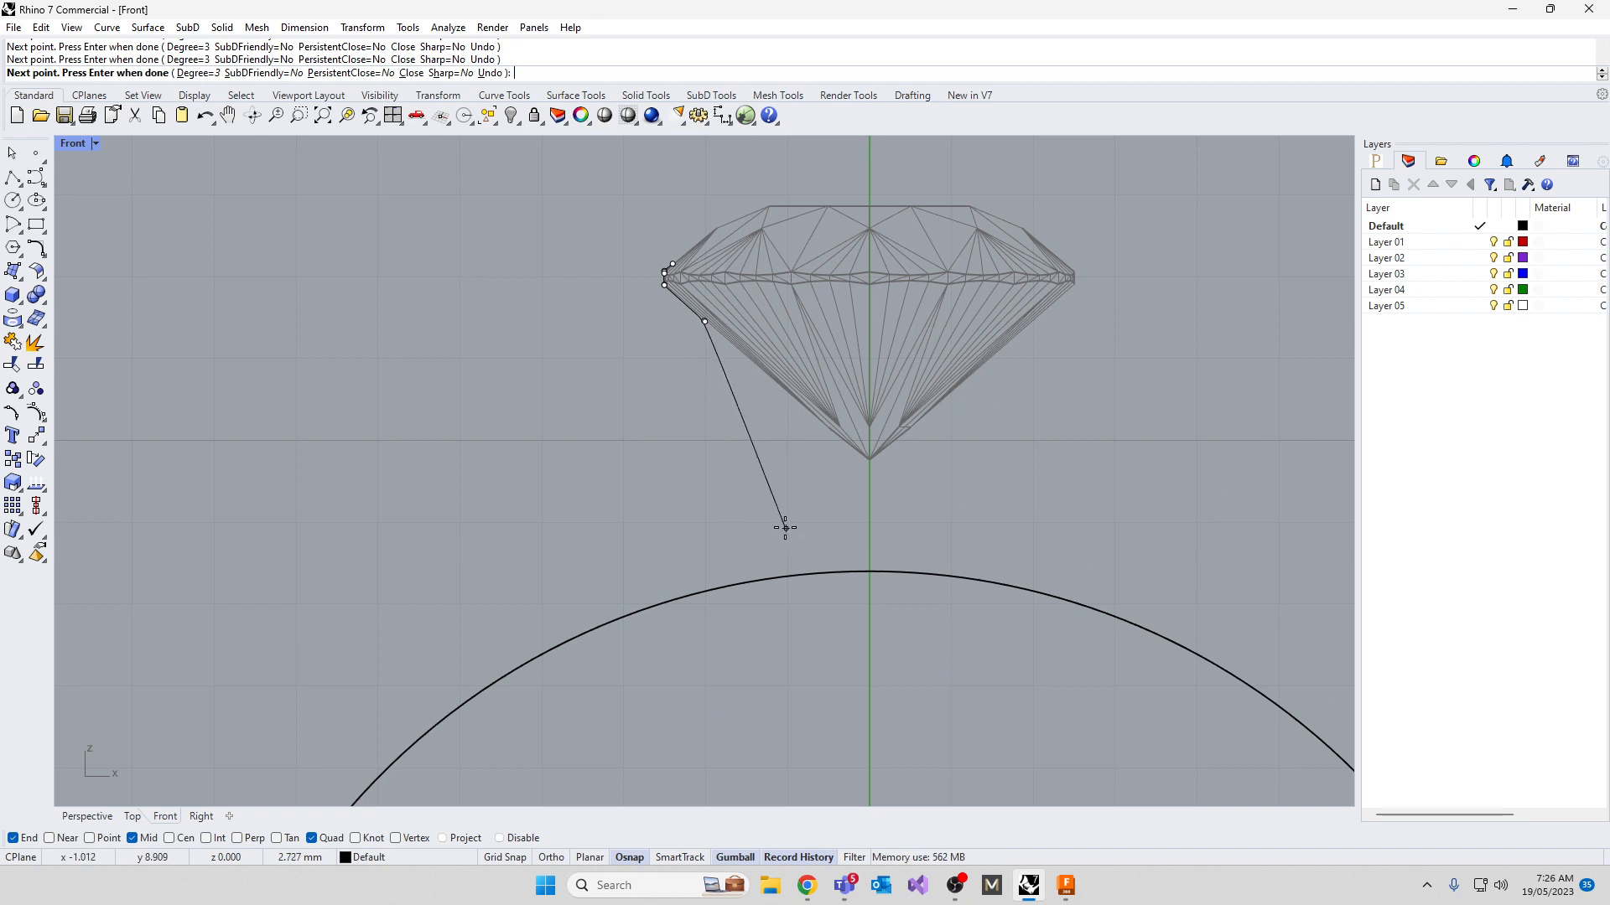
pyautogui.scroll(7, 790, 566)
pyautogui.scroll(2, 791, 567)
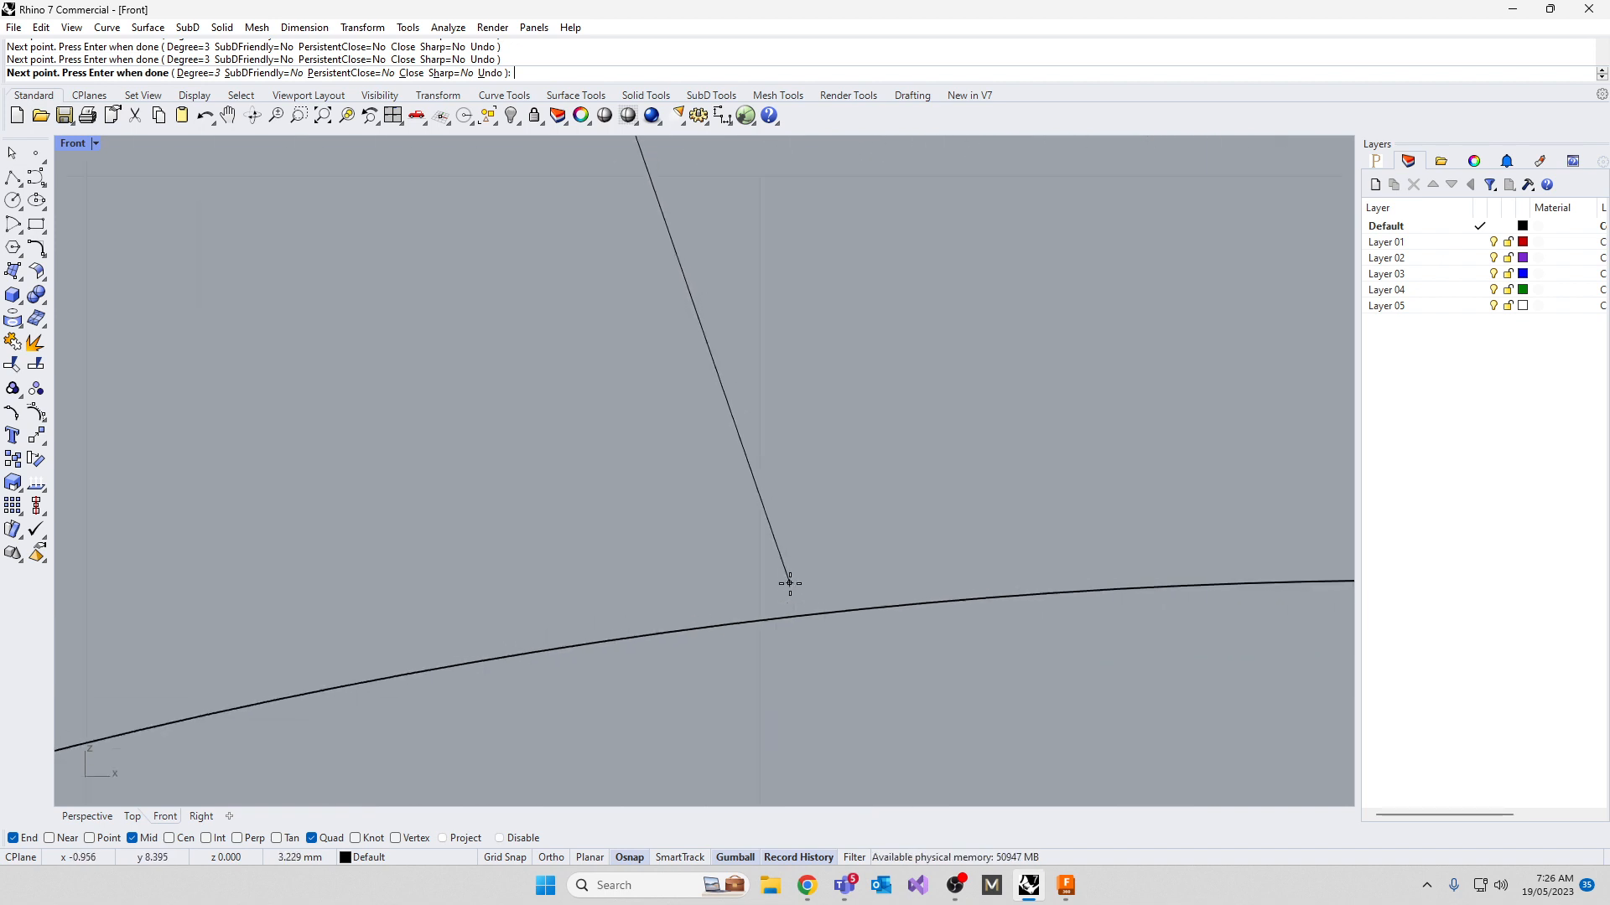
pyautogui.click(789, 583)
pyautogui.click(796, 595)
pyautogui.click(763, 609)
pyautogui.click(380, 668)
pyautogui.scroll(-3, 788, 554)
pyautogui.scroll(-3, 806, 542)
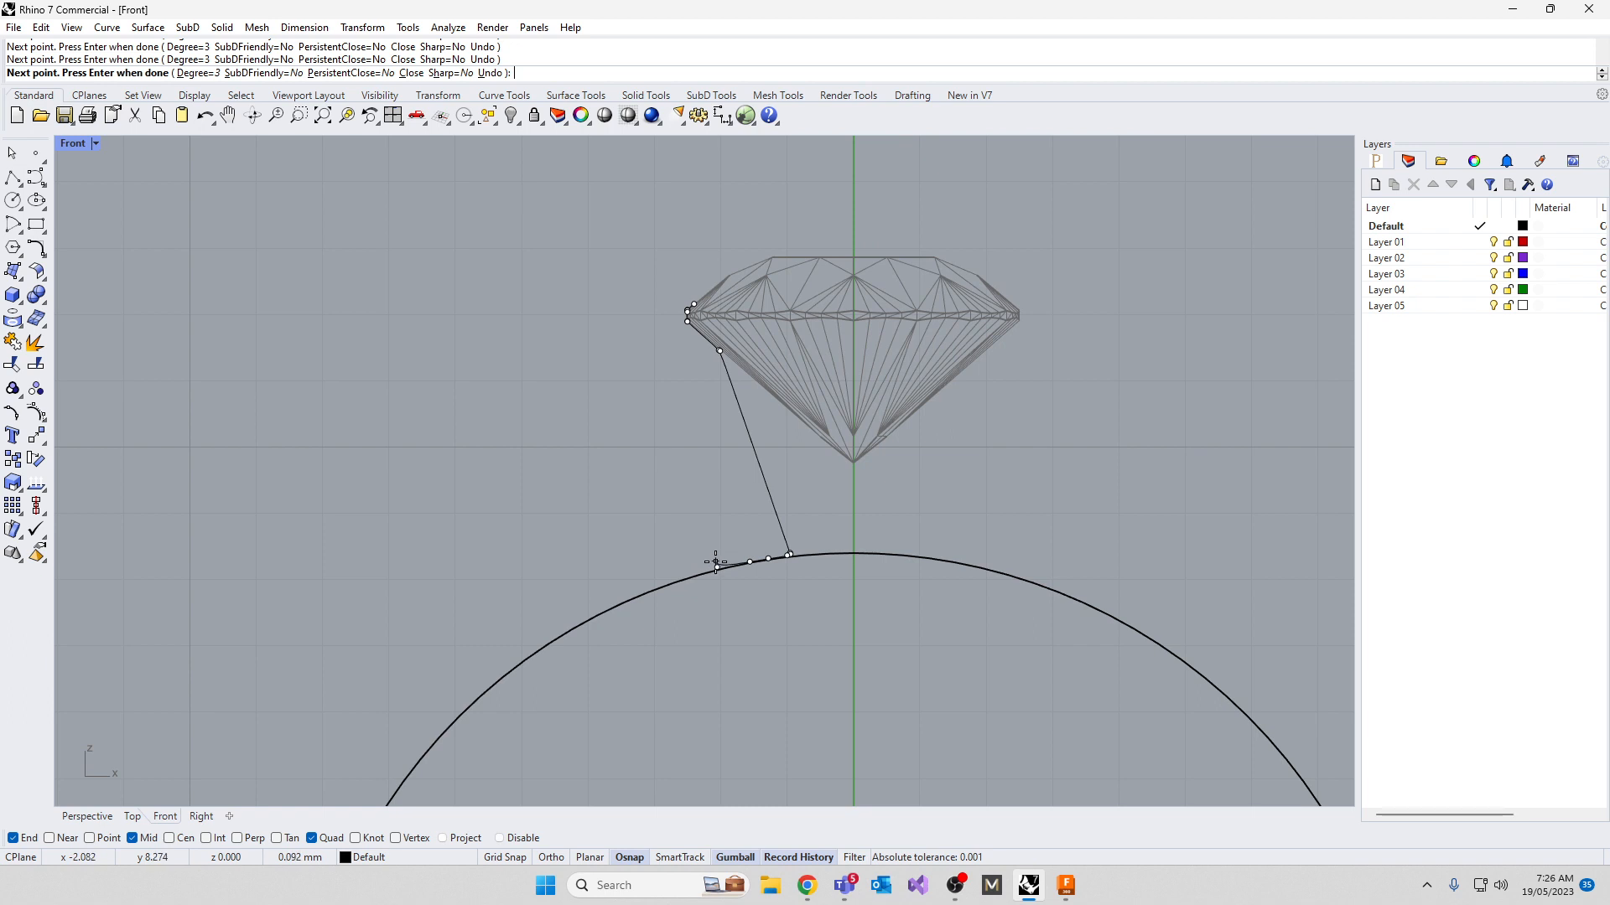
pyautogui.scroll(5, 718, 560)
pyautogui.click(718, 566)
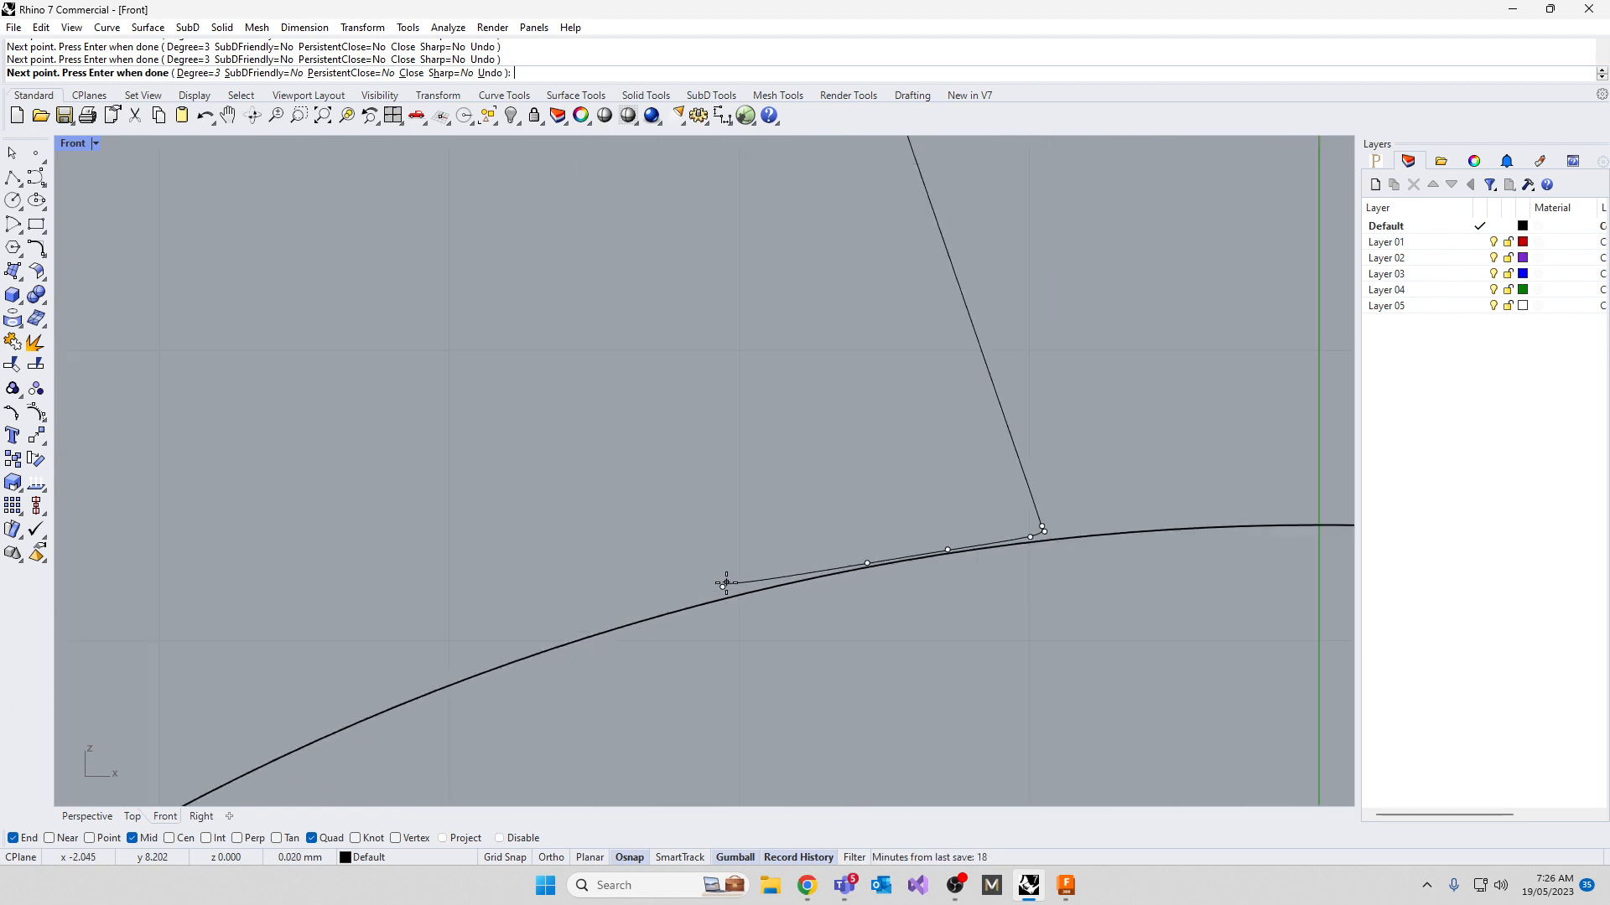
# Continue the prong profile curve from its base up the outer side to beside the gem's girdle
pyautogui.click(661, 366)
pyautogui.scroll(-5, 646, 545)
pyautogui.click(612, 390)
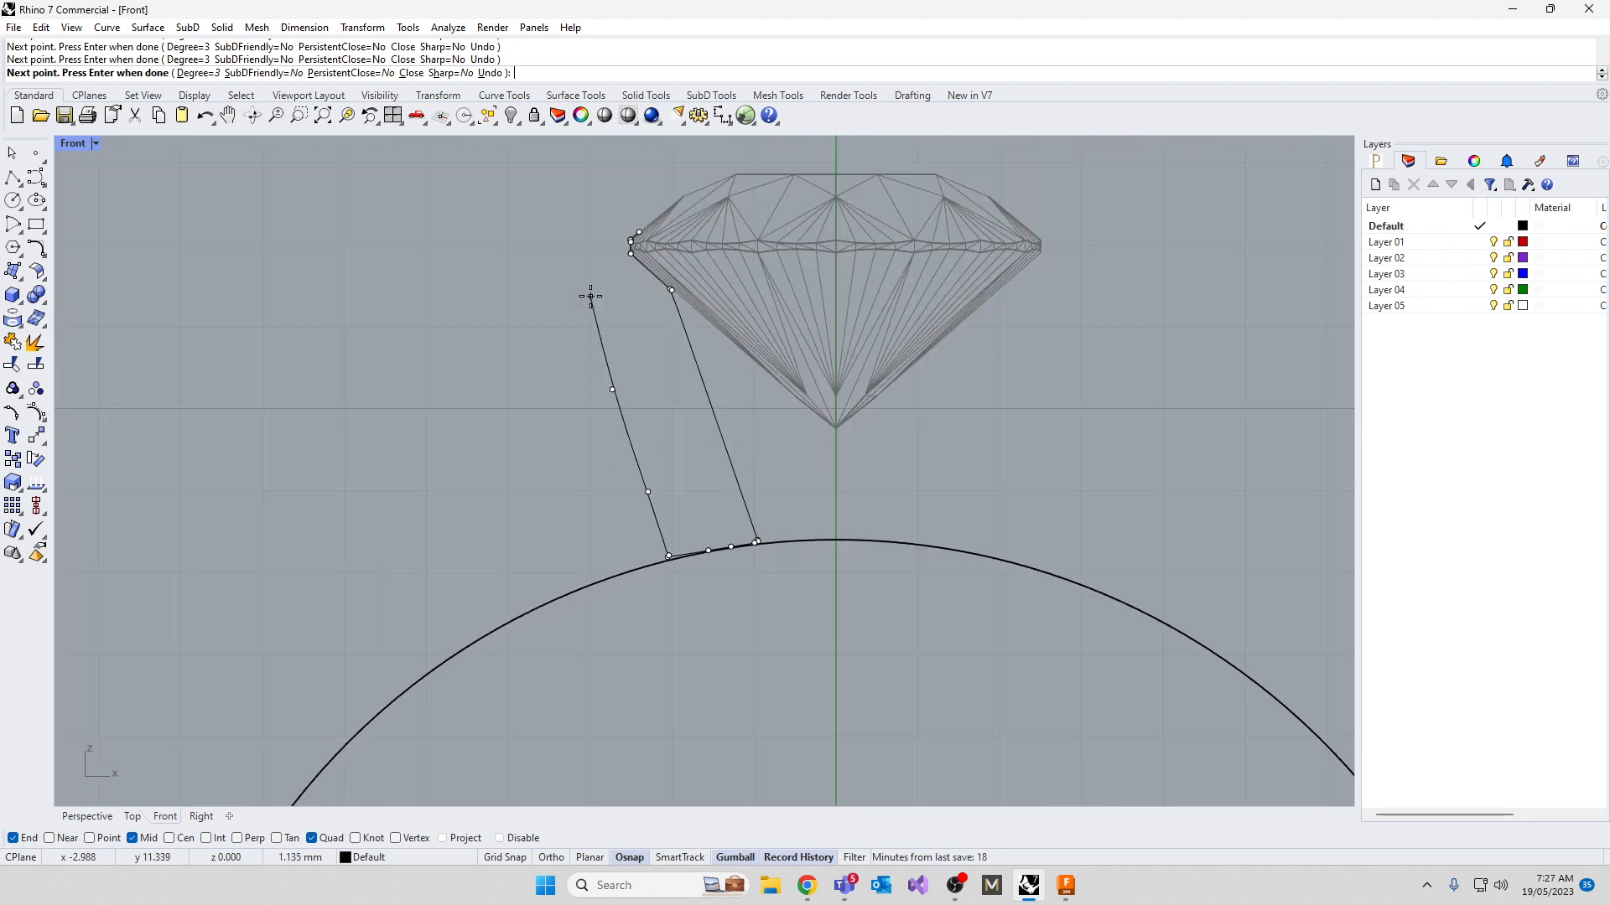
pyautogui.click(587, 278)
pyautogui.scroll(5, 601, 212)
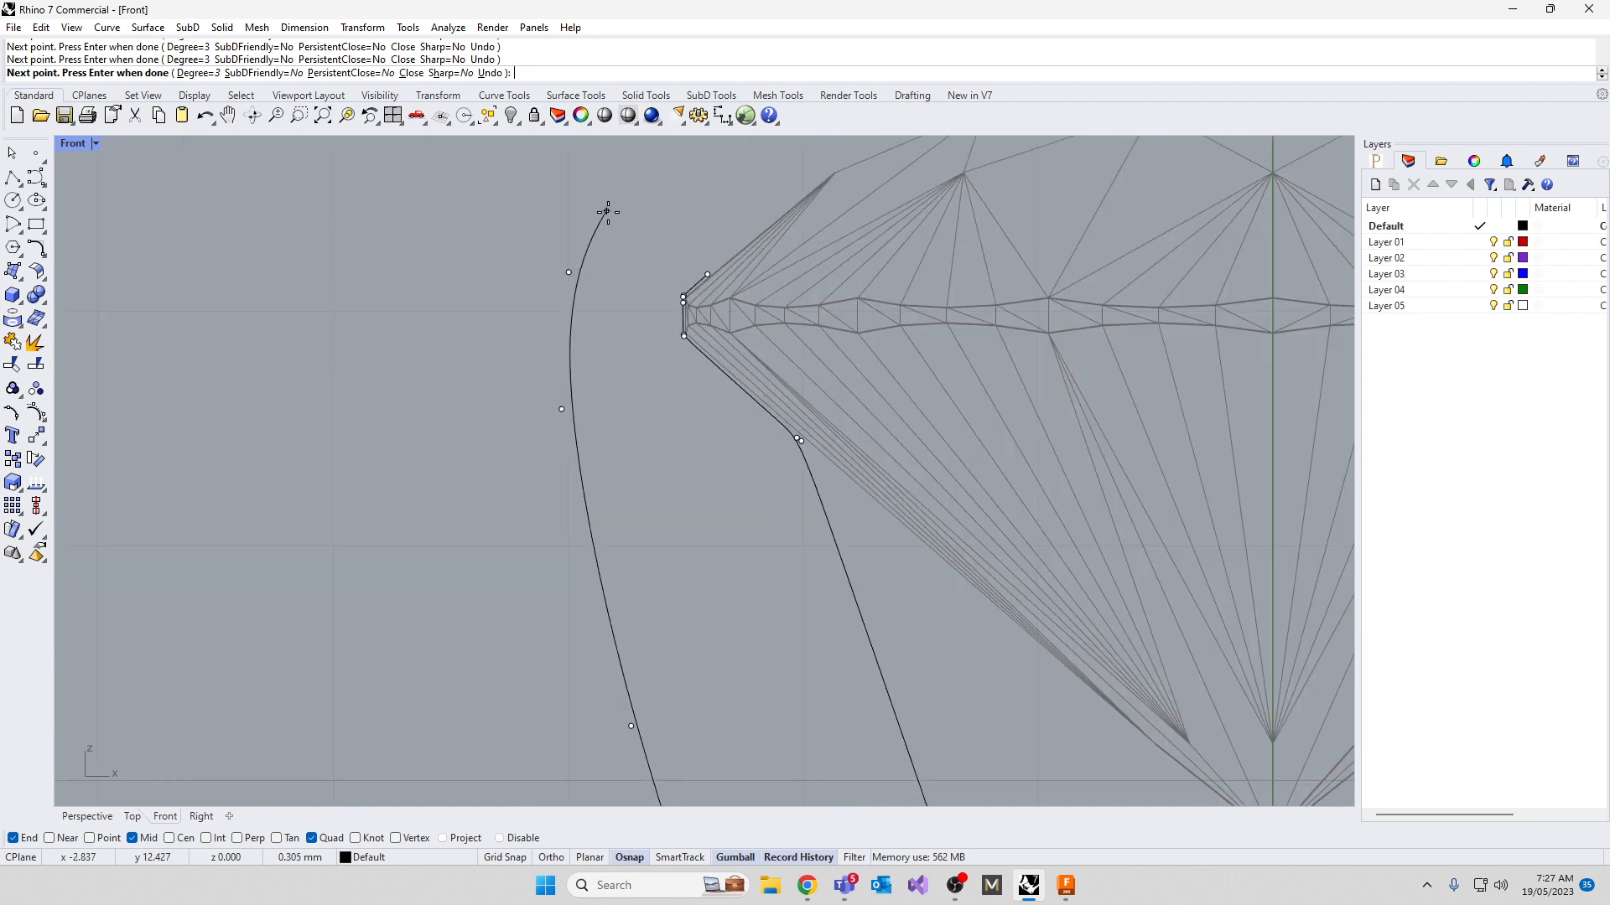
# Round the curve over the girdle into a hooked tip and close it at its start point on the crown
pyautogui.click(619, 230)
pyautogui.click(670, 201)
pyautogui.click(725, 193)
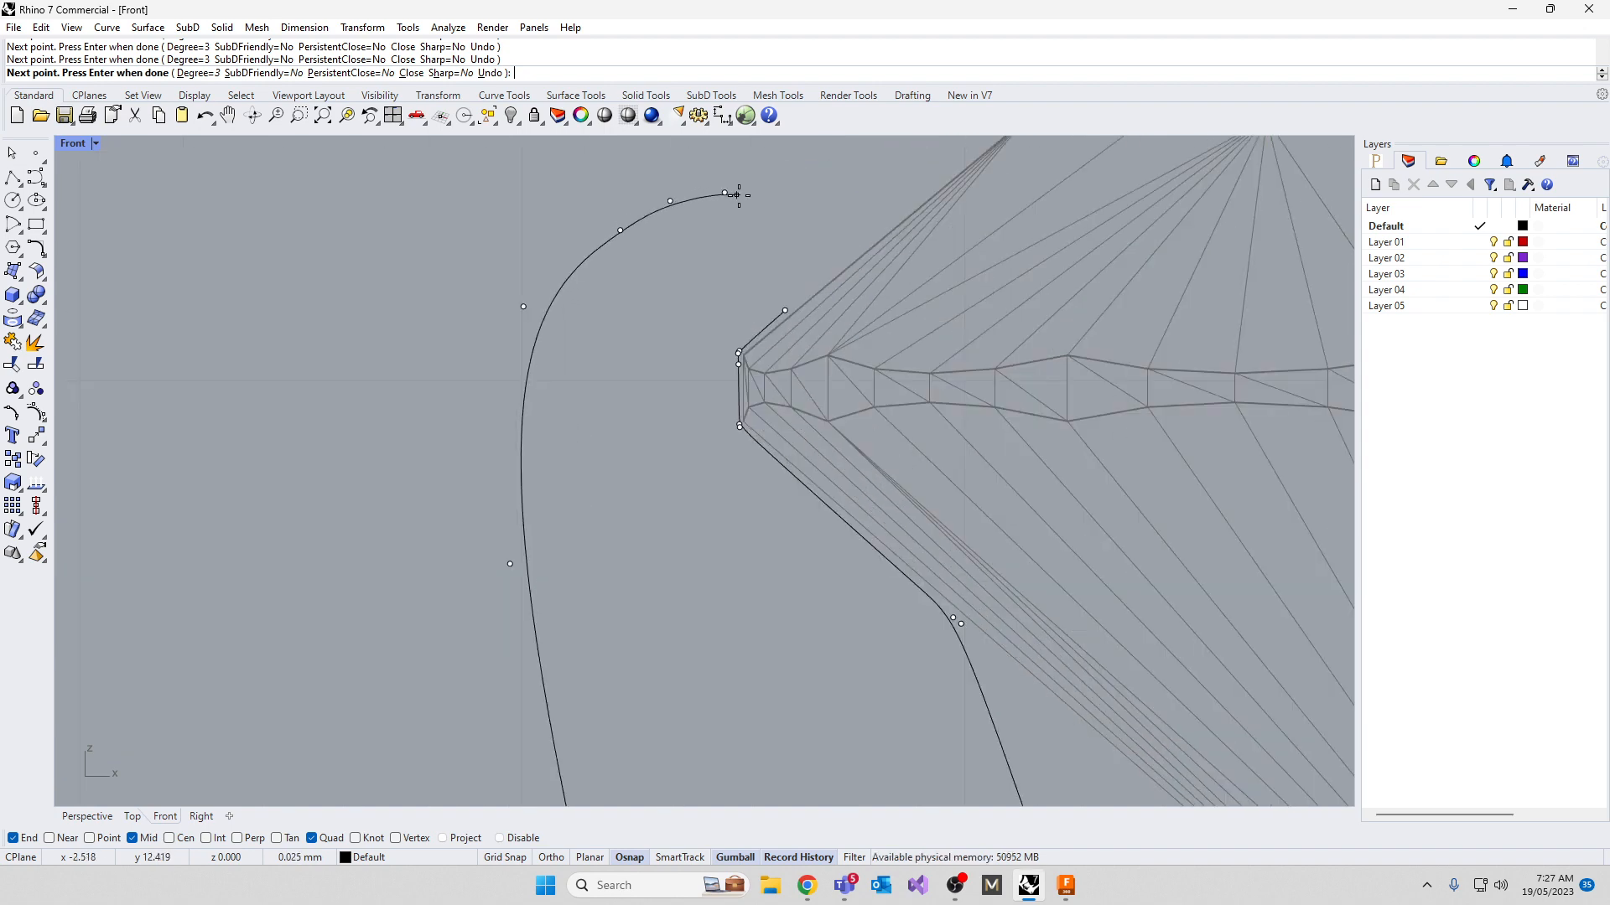
pyautogui.click(767, 205)
pyautogui.click(798, 250)
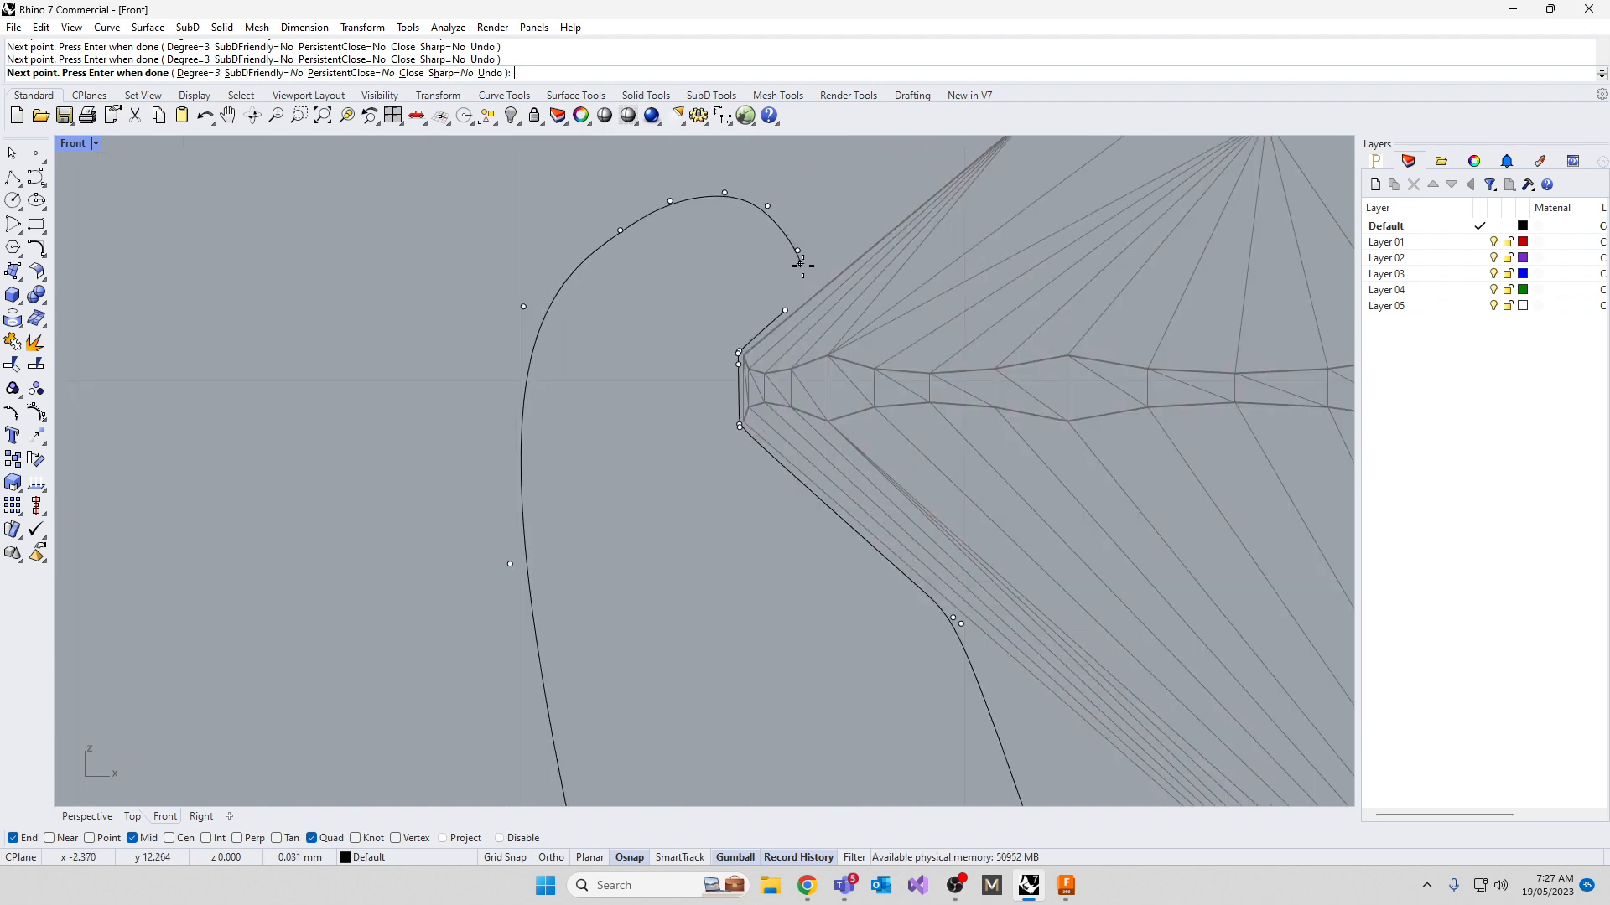
pyautogui.click(788, 307)
pyautogui.press('Return')
# Lower the control points at the prong profile's base until they sit just inside the ring circle, and reselect the whole profile
pyautogui.scroll(-5, 788, 304)
pyautogui.scroll(-3, 777, 300)
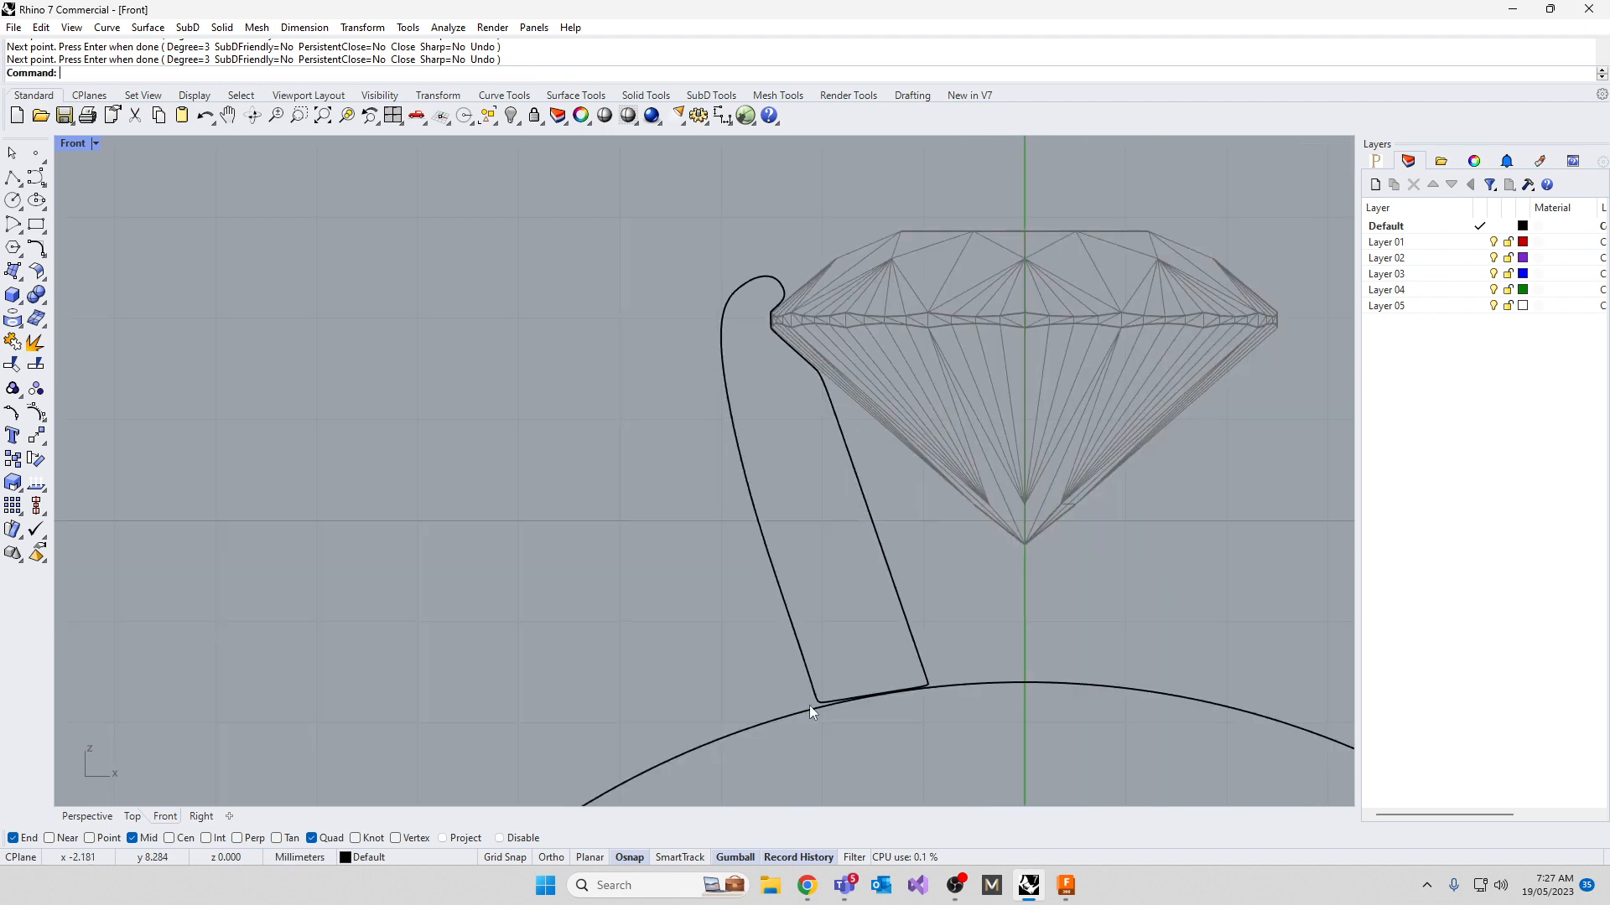
pyautogui.moveTo(837, 734); pyautogui.dragTo(738, 625, button='right')
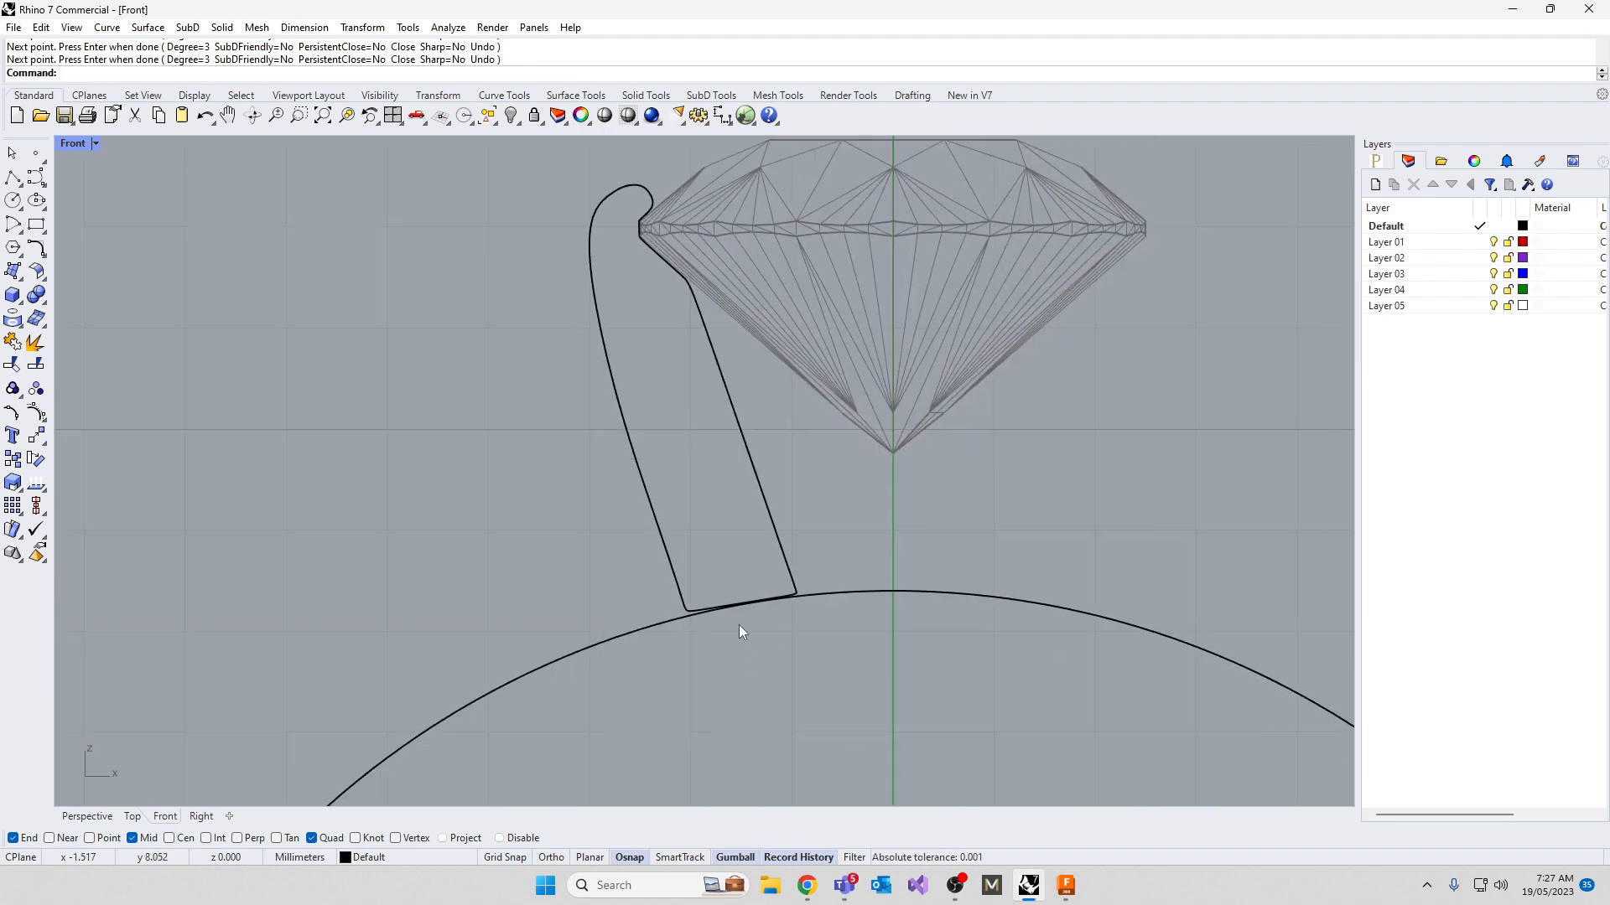
pyautogui.click(677, 591)
pyautogui.moveTo(596, 573); pyautogui.dragTo(853, 654)
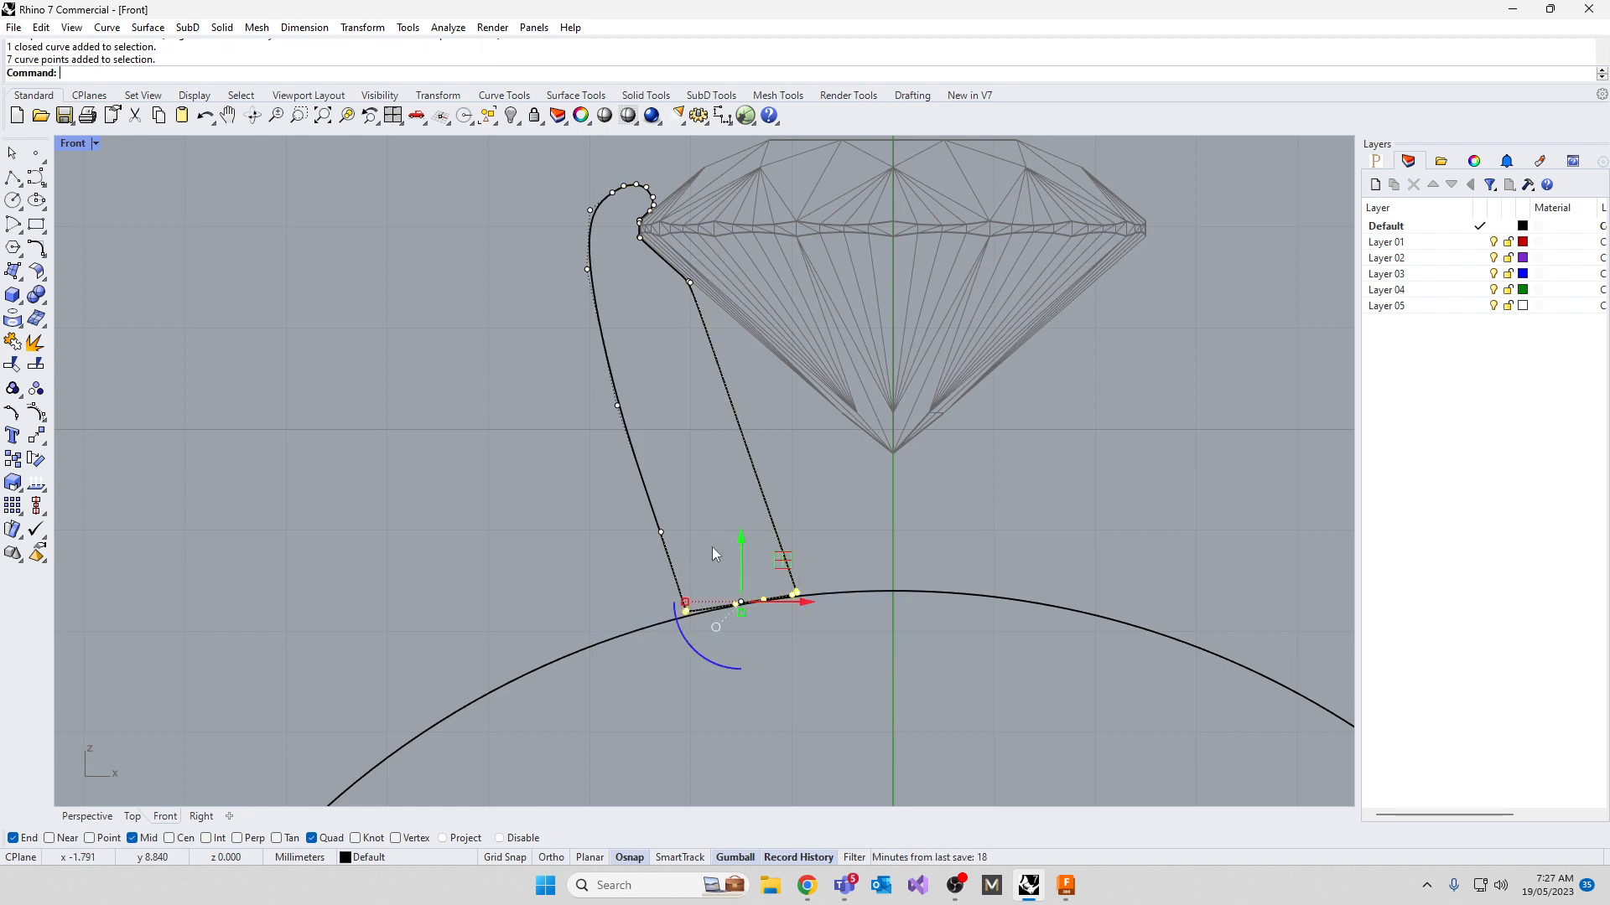
pyautogui.moveTo(781, 559); pyautogui.dragTo(792, 579)
pyautogui.click(496, 520)
pyautogui.click(657, 522)
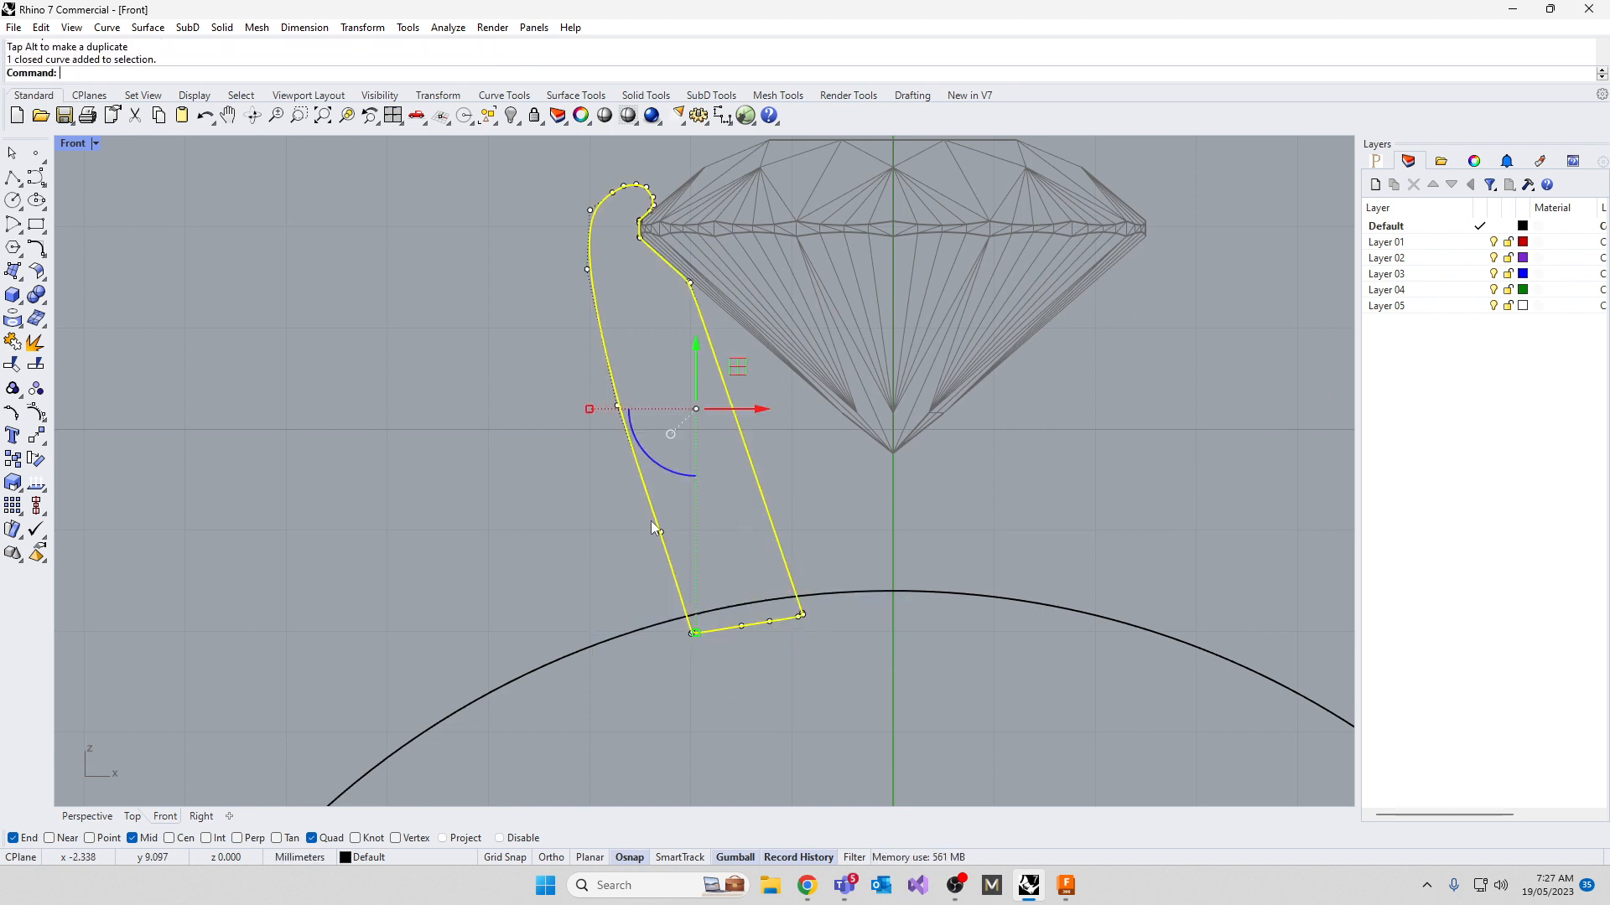
pyautogui.write('Revolve')
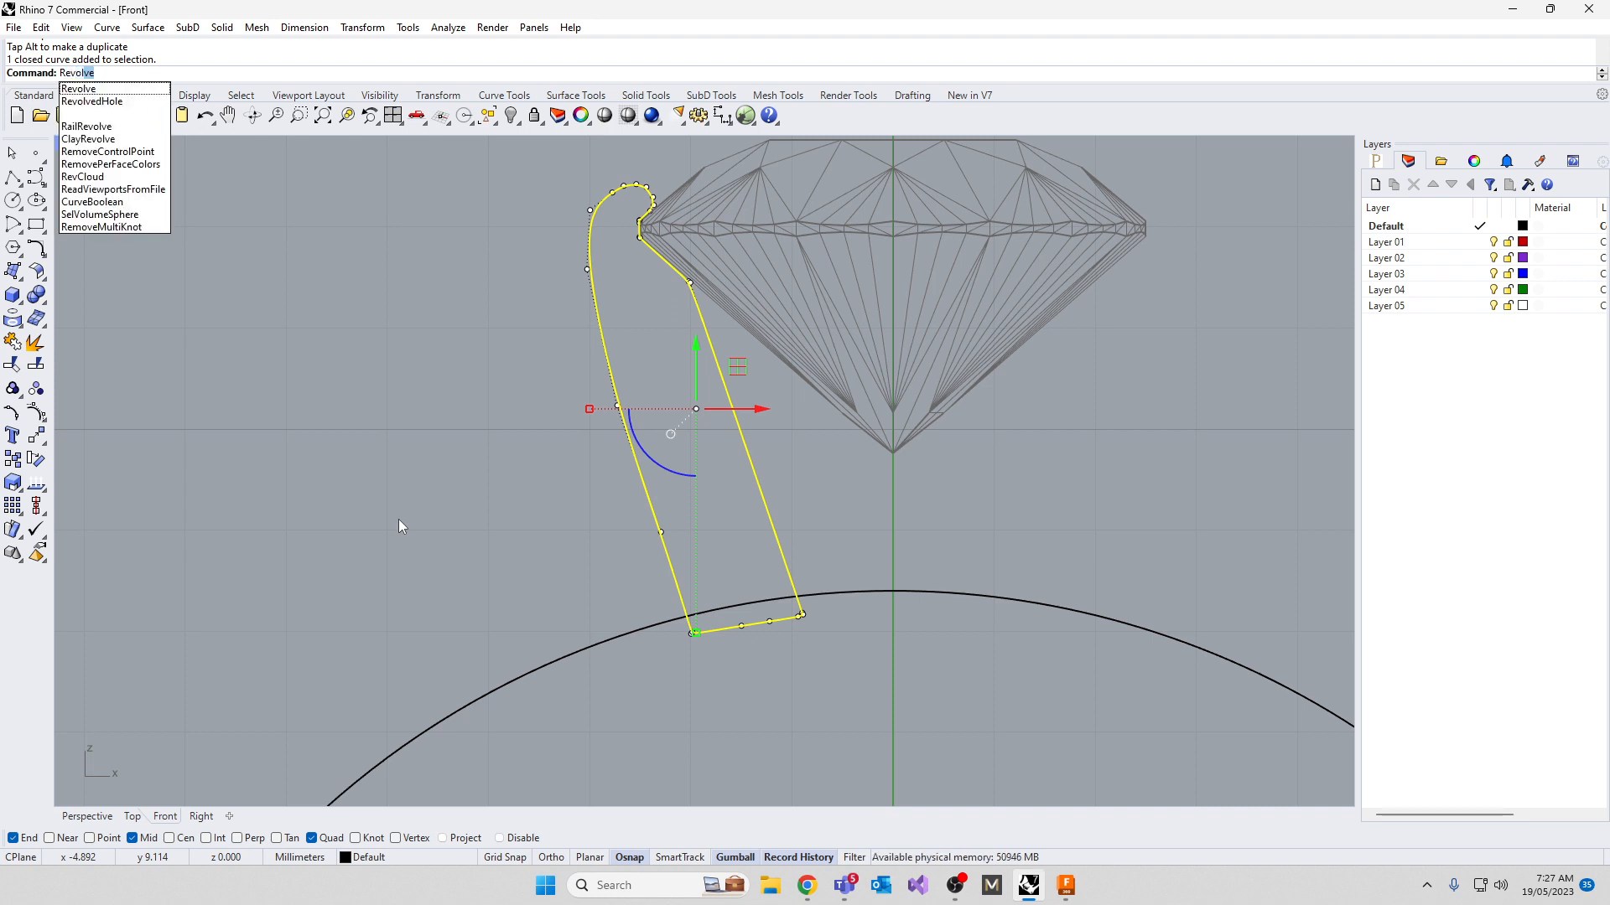
pyautogui.press('Return')
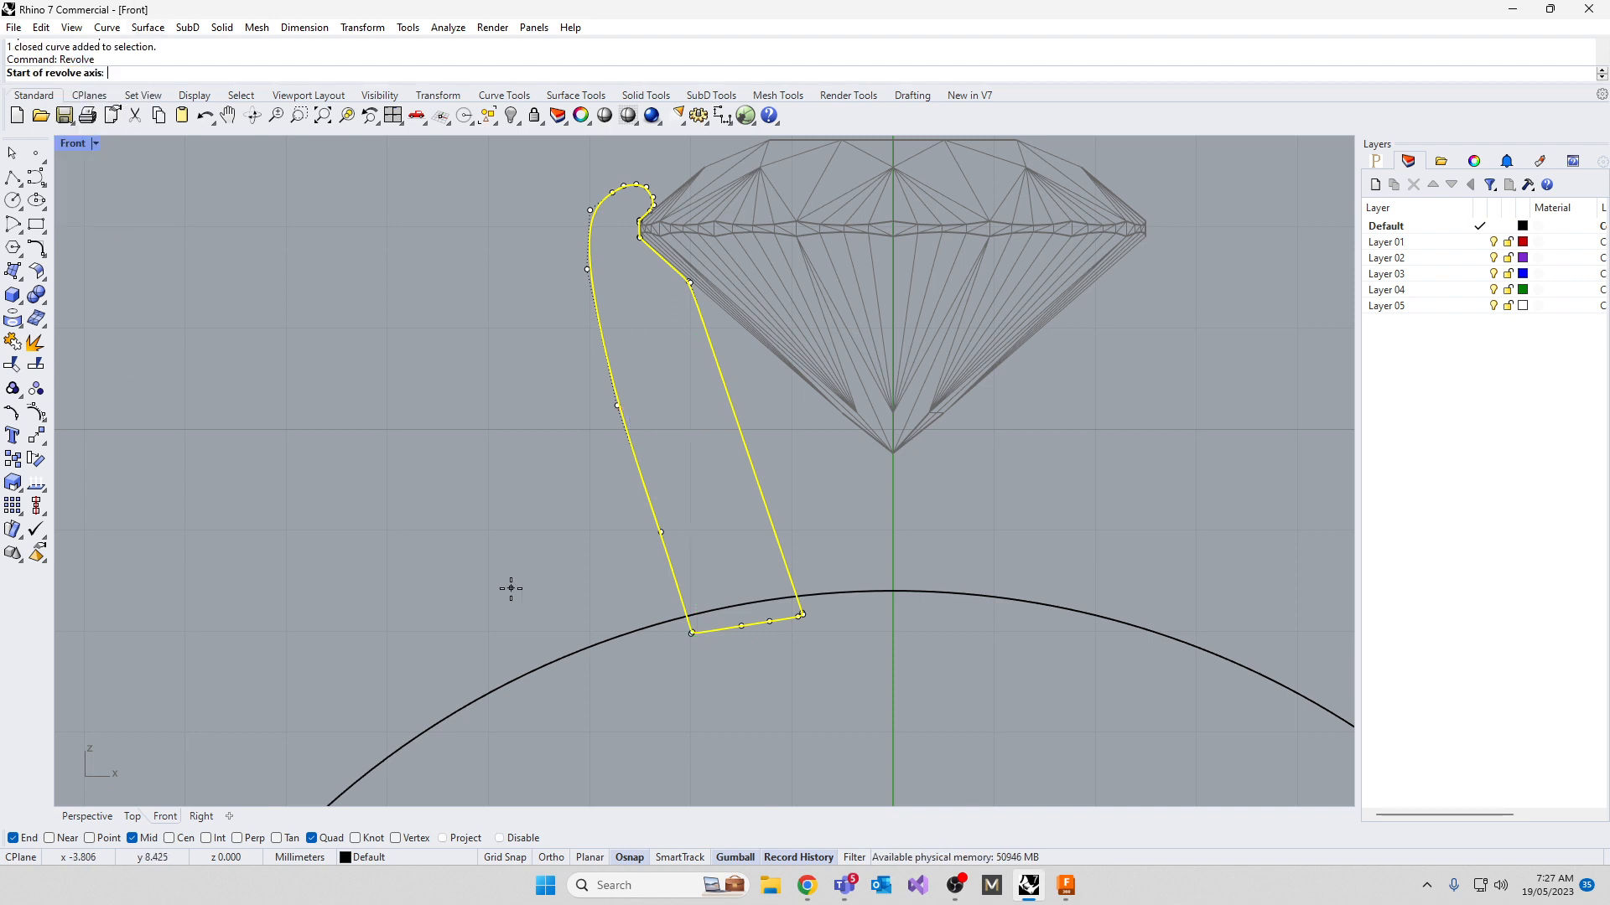
pyautogui.write('0')
pyautogui.press('Return')
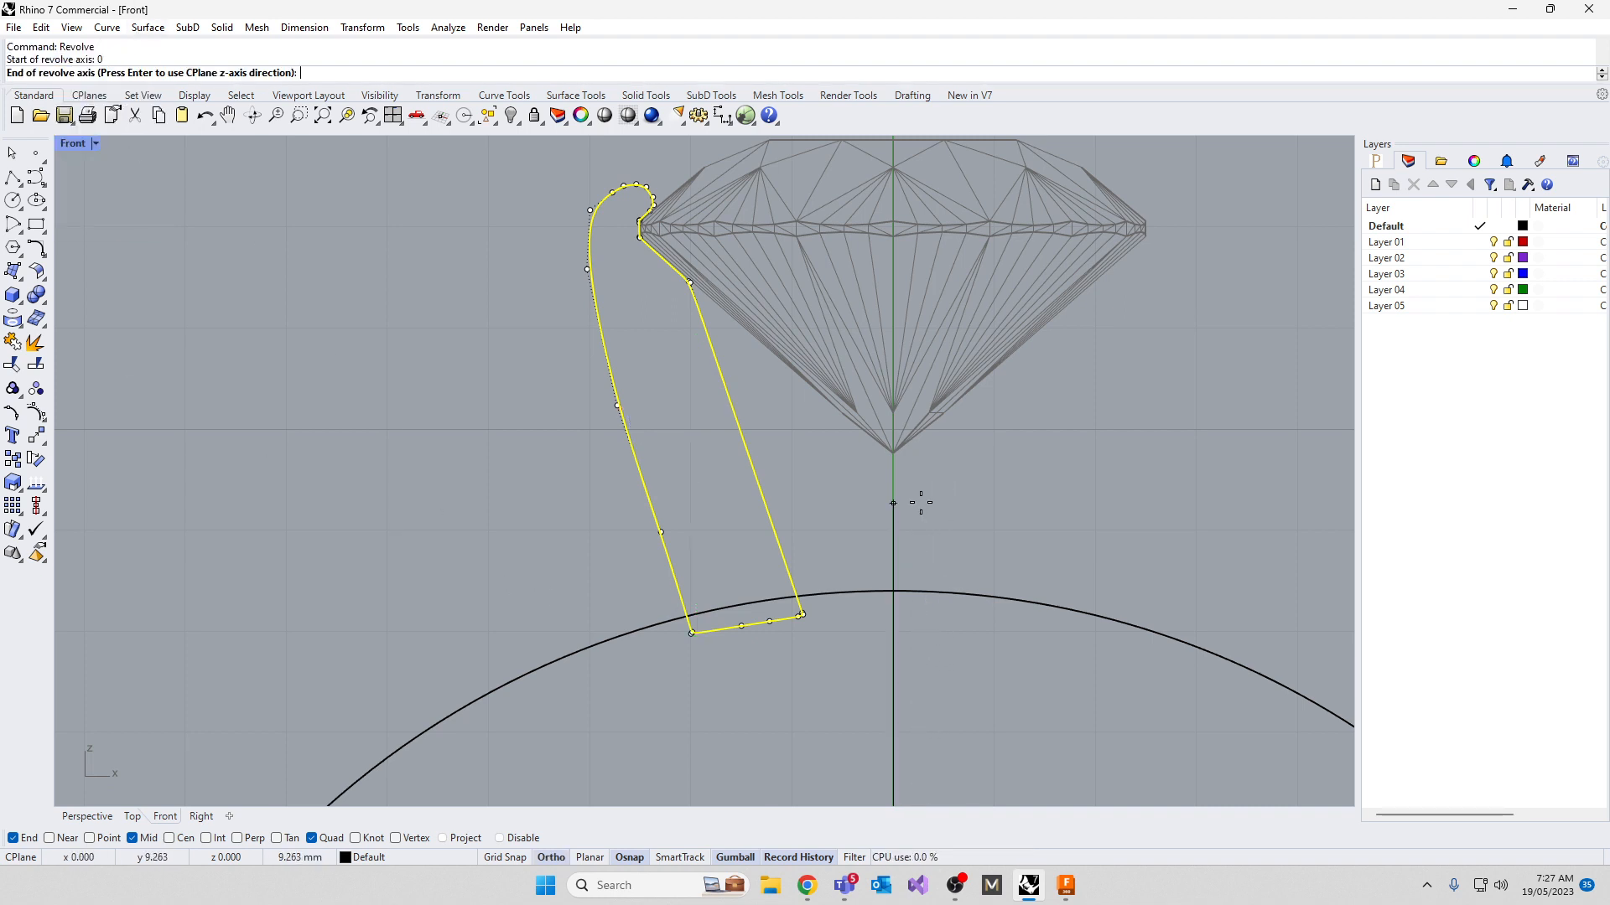
pyautogui.click(918, 498)
pyautogui.press('Return')
pyautogui.click(499, 449)
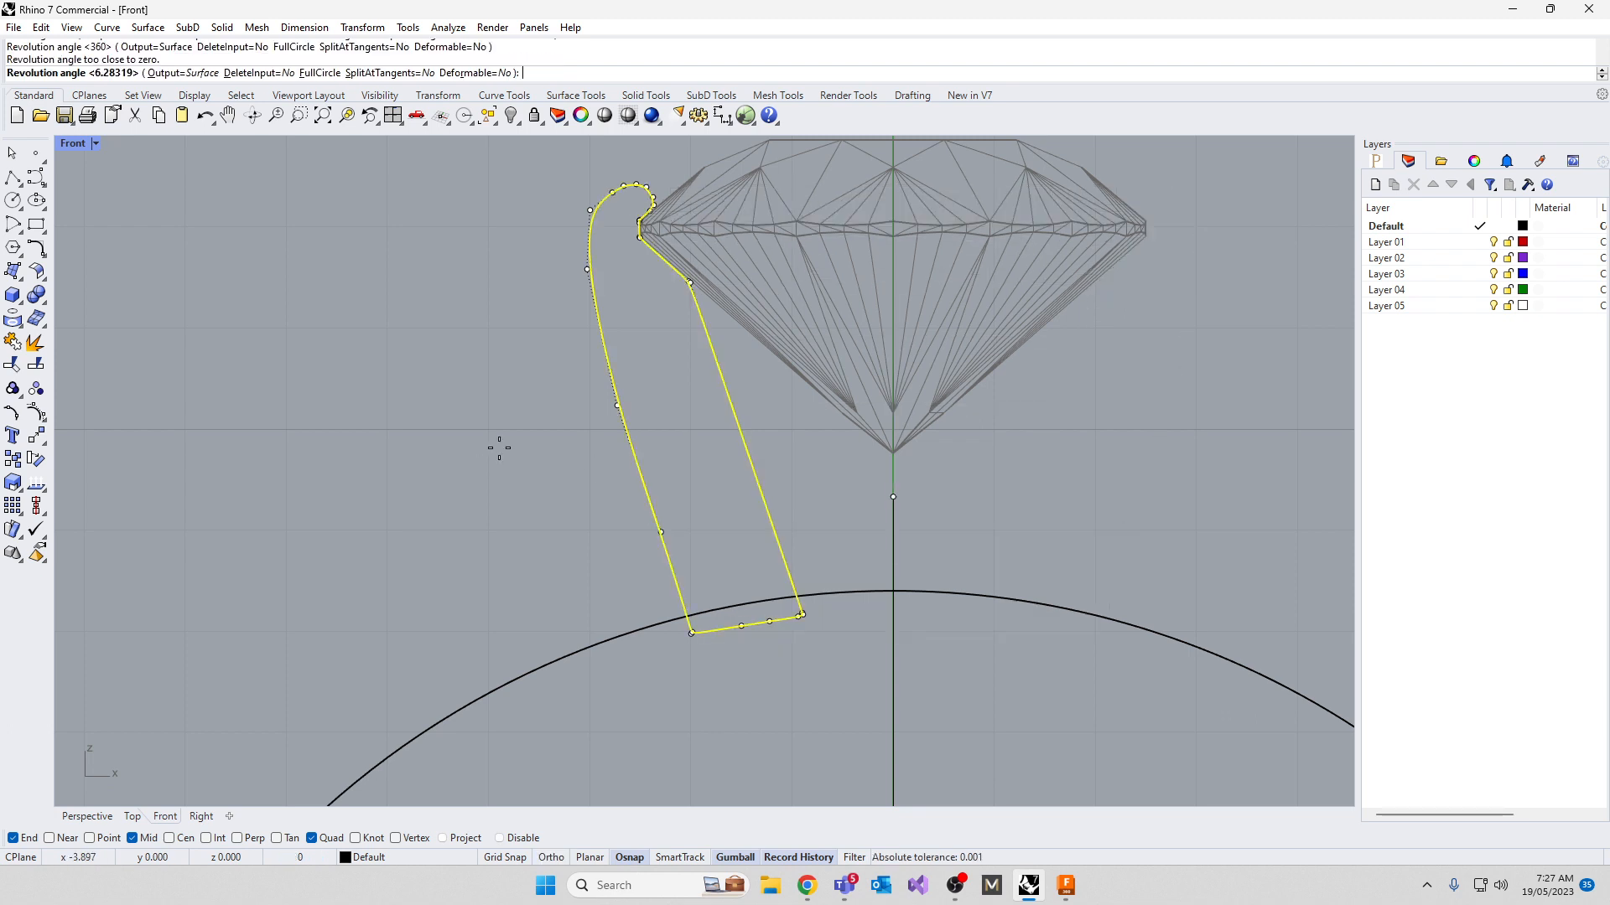
pyautogui.press('Escape')
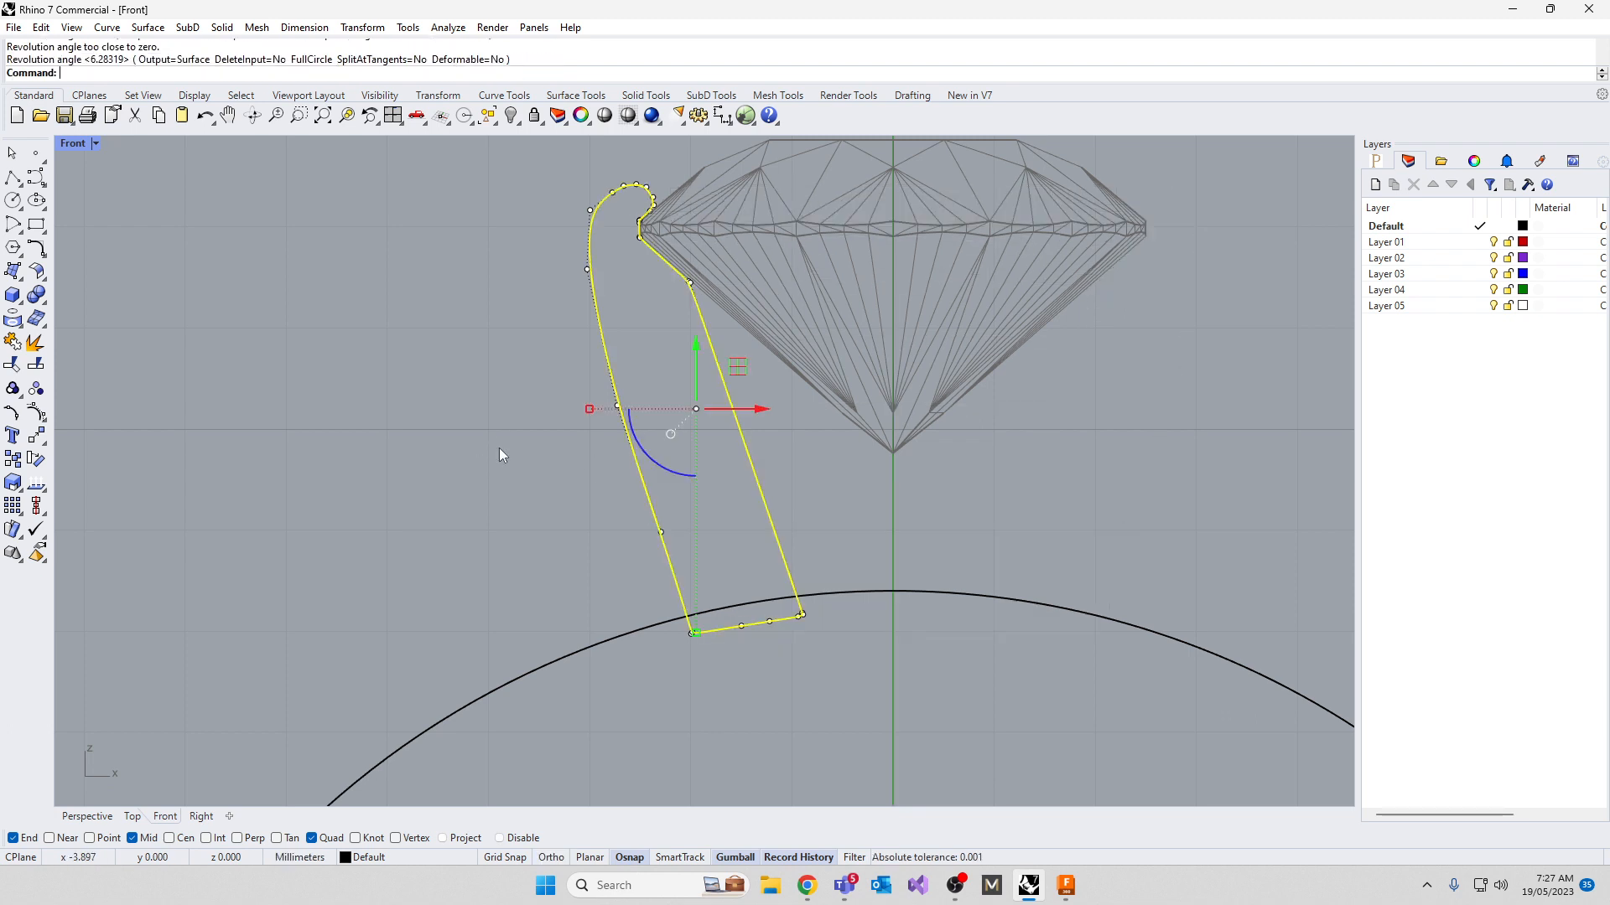
# Revolve the prong profile a full 360 degrees about the vertical axis through the origin, starting at angle 0
pyautogui.write('Revolve')
pyautogui.press('Return')
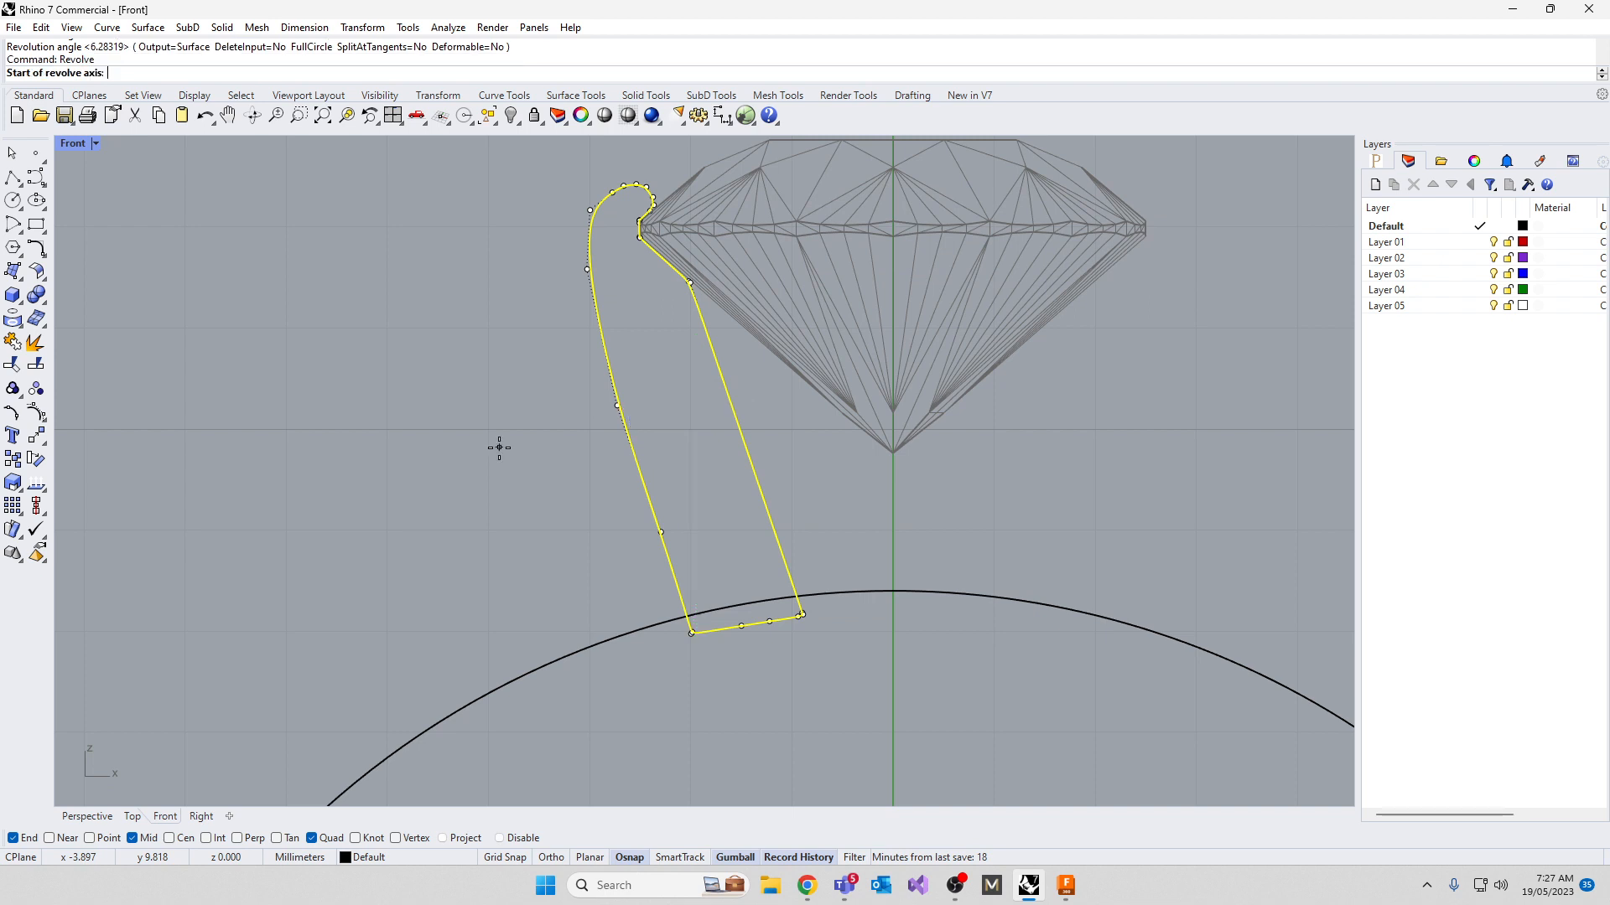
pyautogui.write('0')
pyautogui.press('Return')
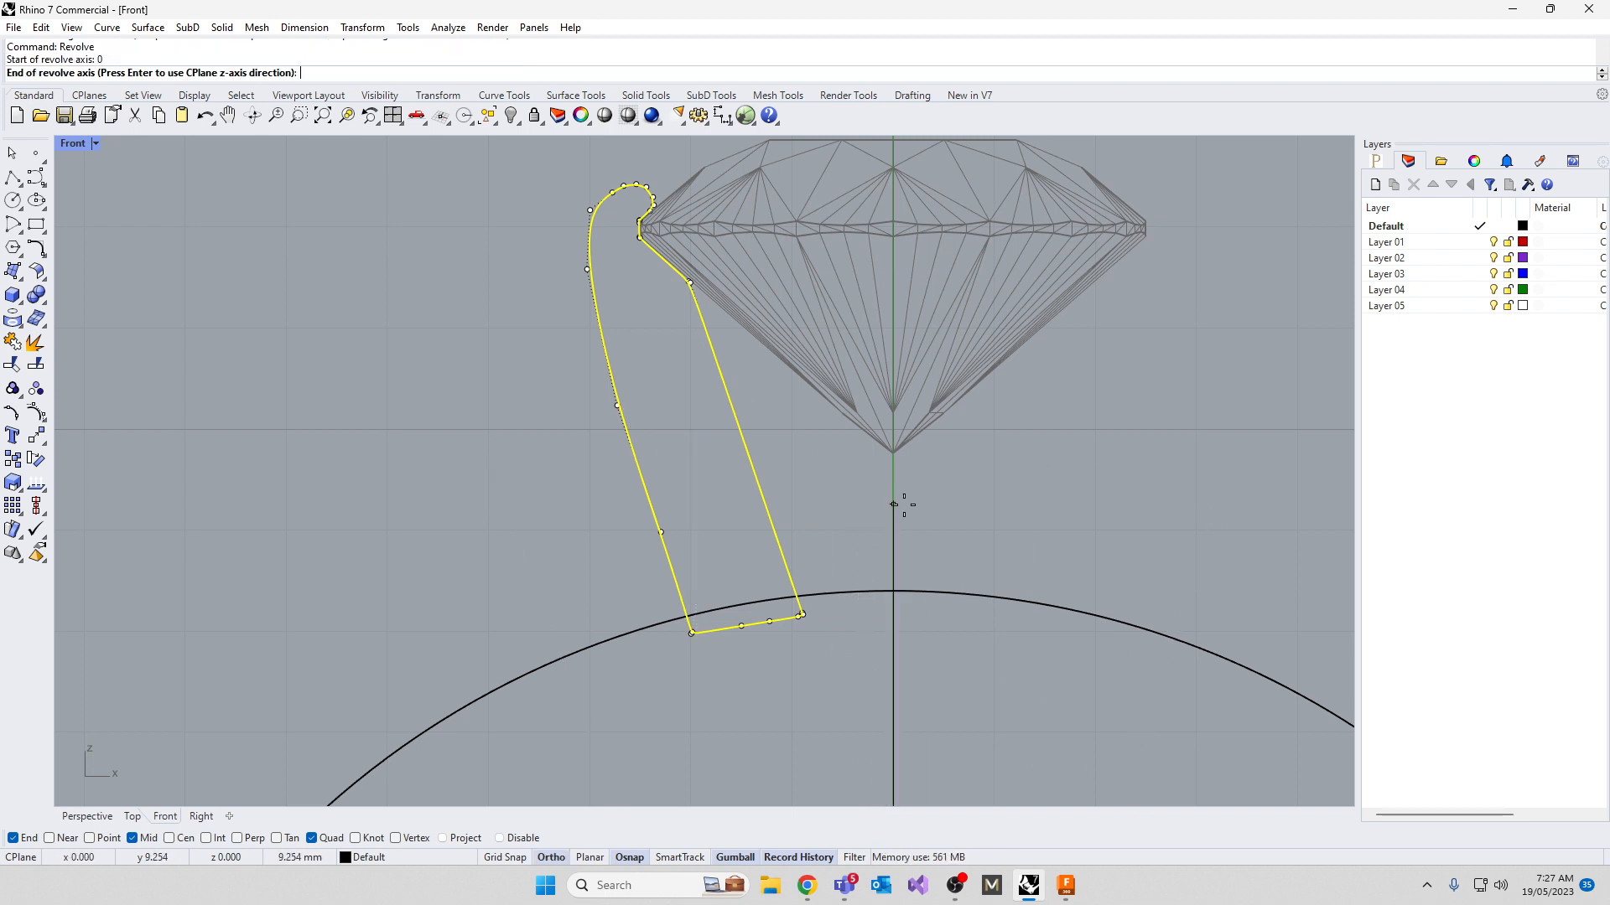
pyautogui.click(895, 515)
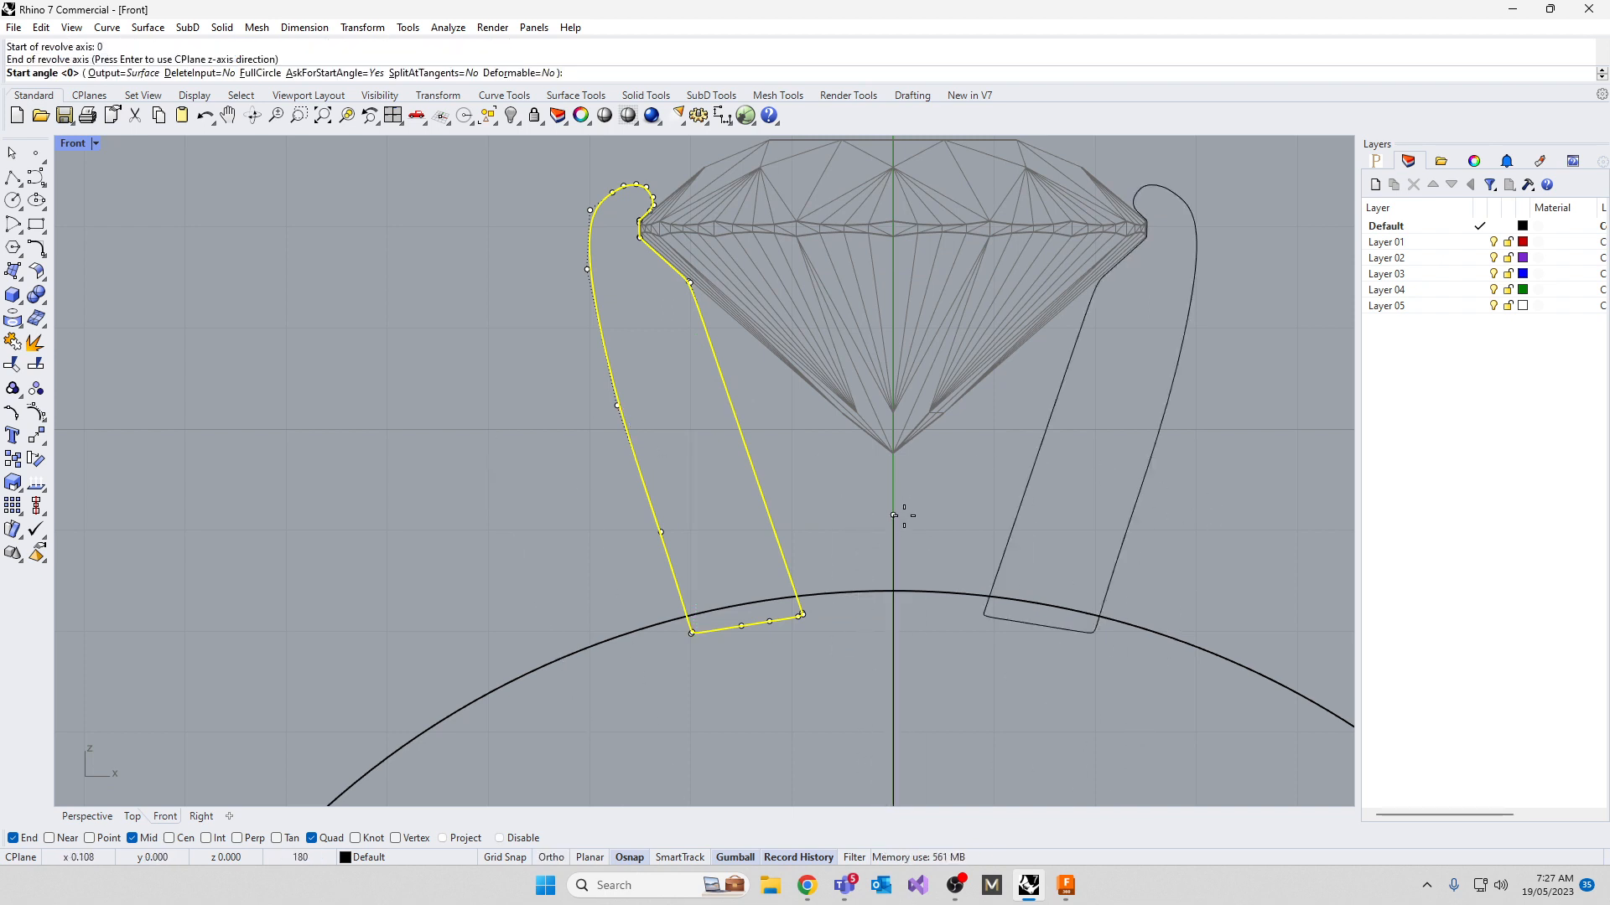
pyautogui.press('Return')
pyautogui.press('Return')
pyautogui.click(296, 318)
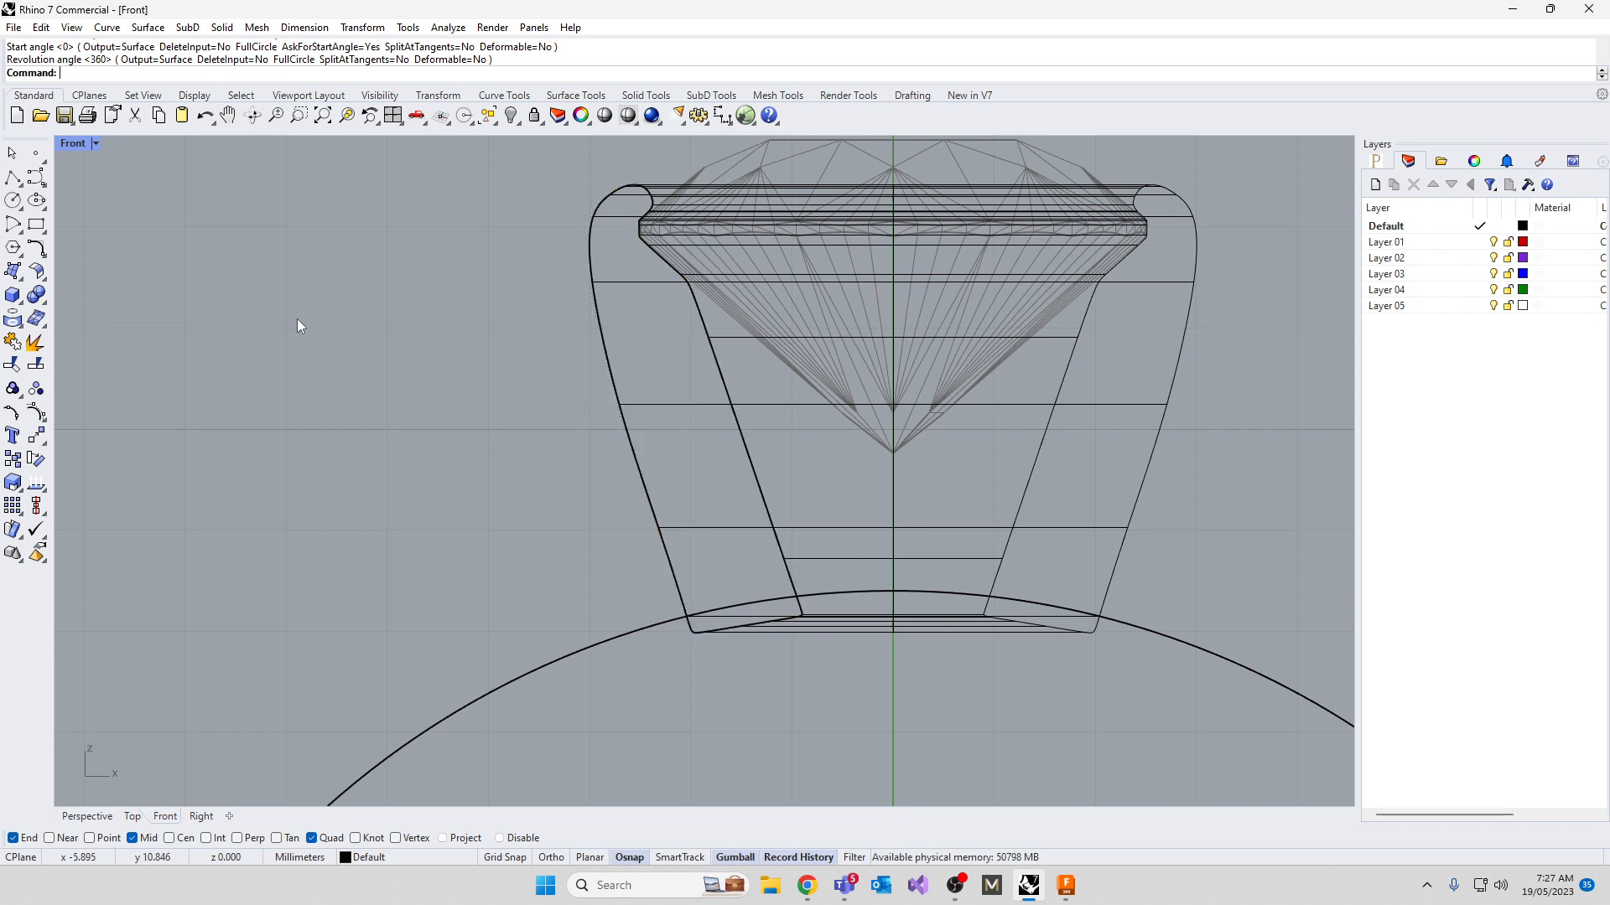
# Examine the revolved bezel around the gem and its fit on the ring circle in the Perspective view
pyautogui.doubleClick(77, 142)
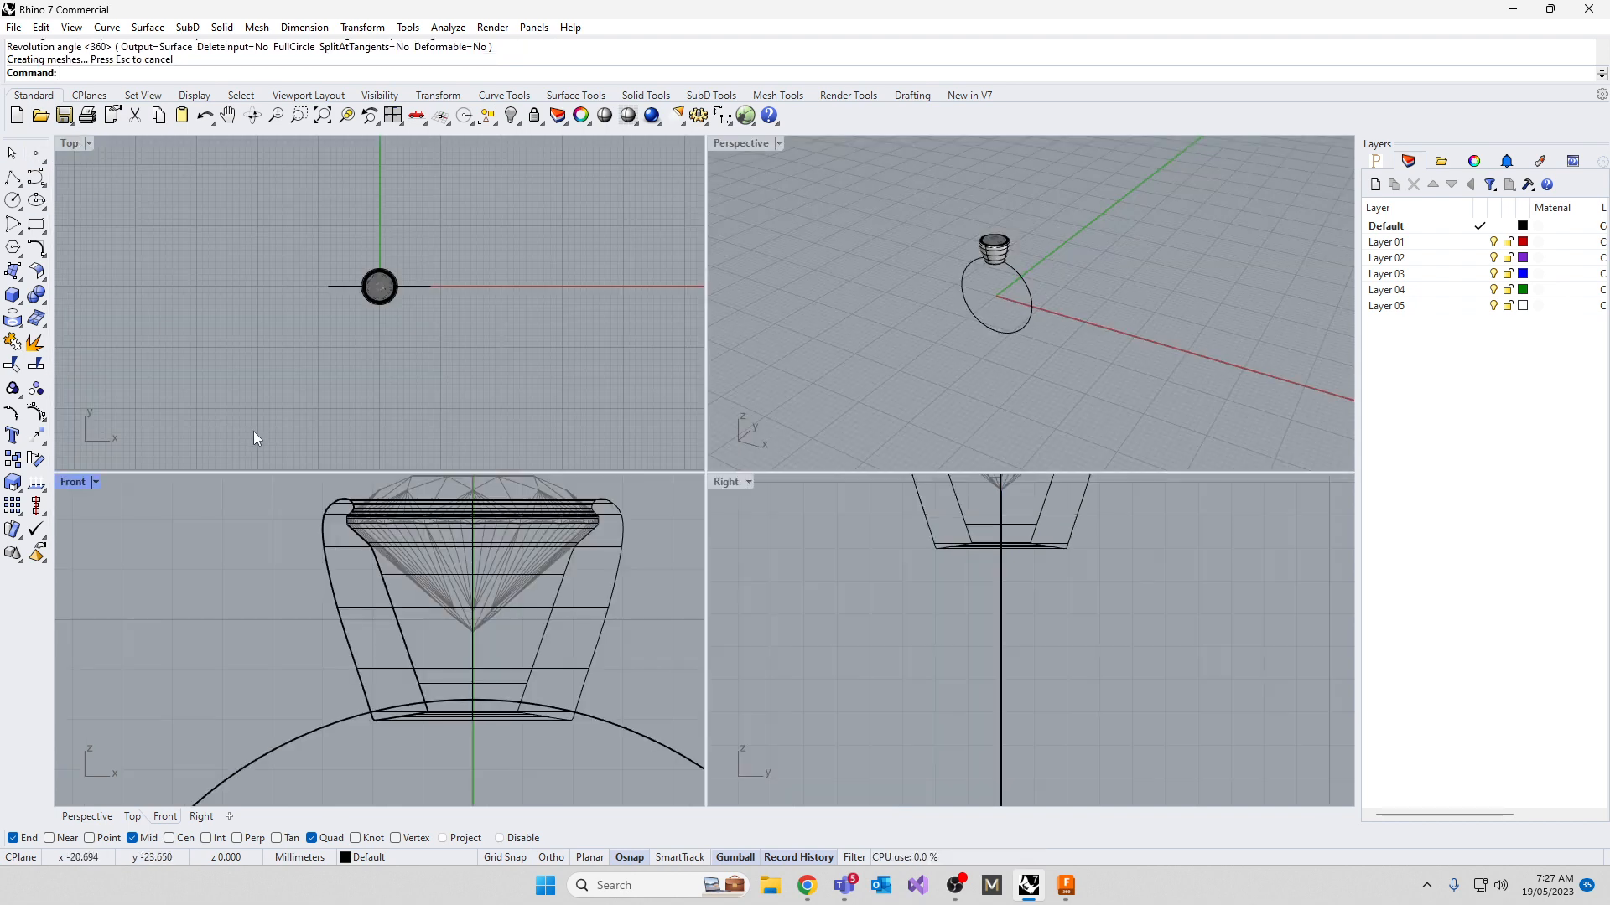
pyautogui.moveTo(990, 290); pyautogui.dragTo(1056, 322, button='right')
pyautogui.scroll(6, 962, 238)
pyautogui.moveTo(962, 238); pyautogui.dragTo(893, 343, button='right')
pyautogui.scroll(3, 774, 230)
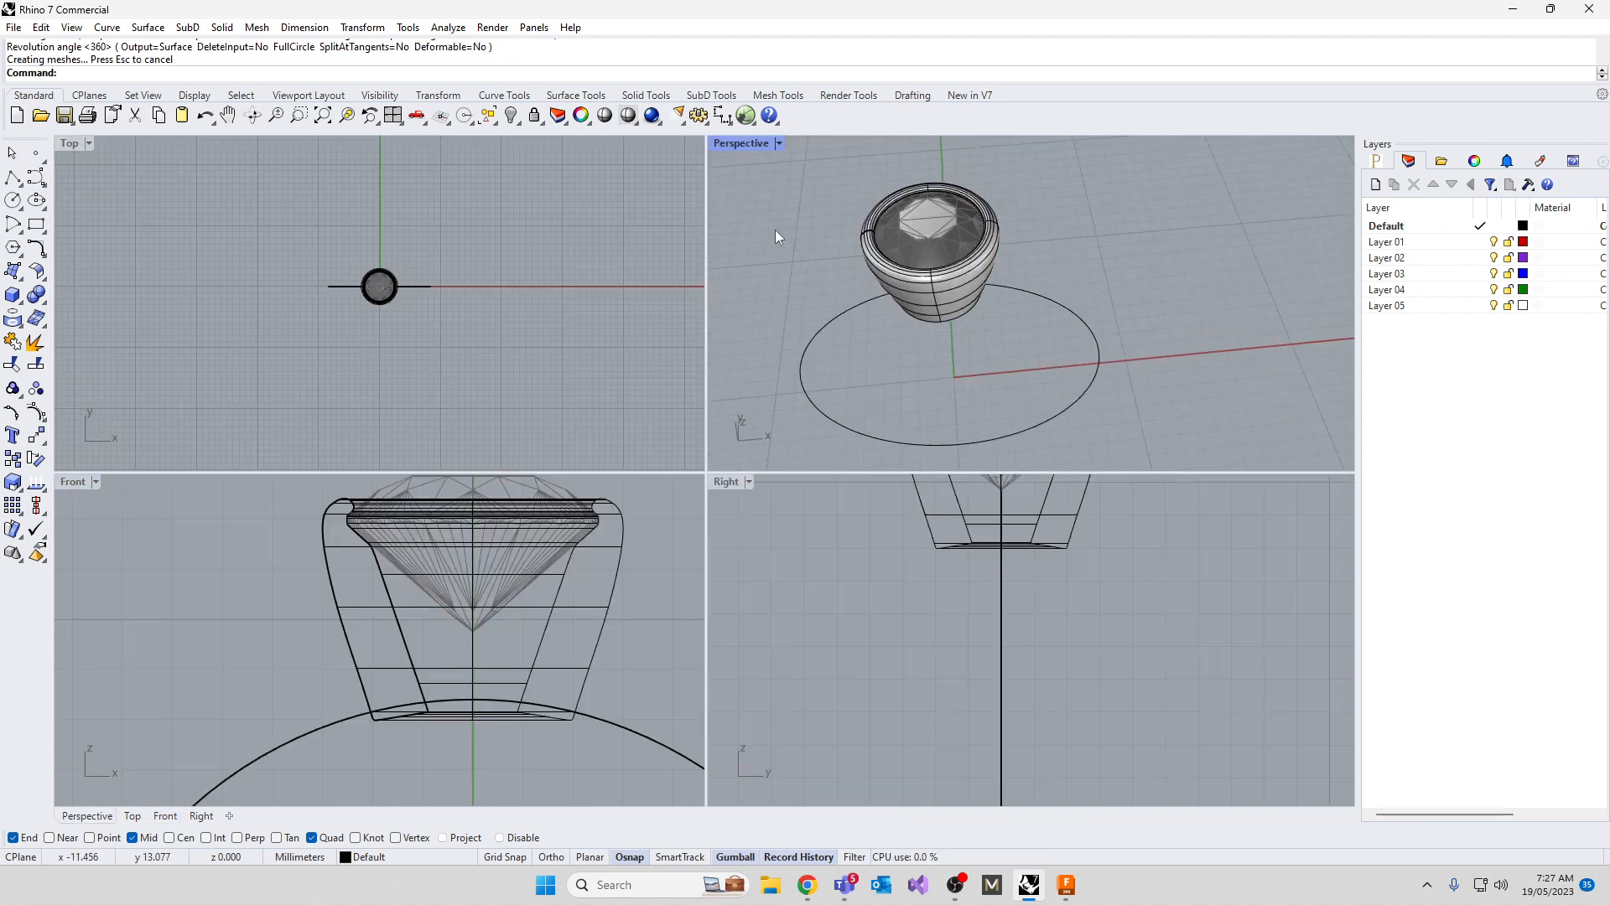
pyautogui.scroll(2, 775, 230)
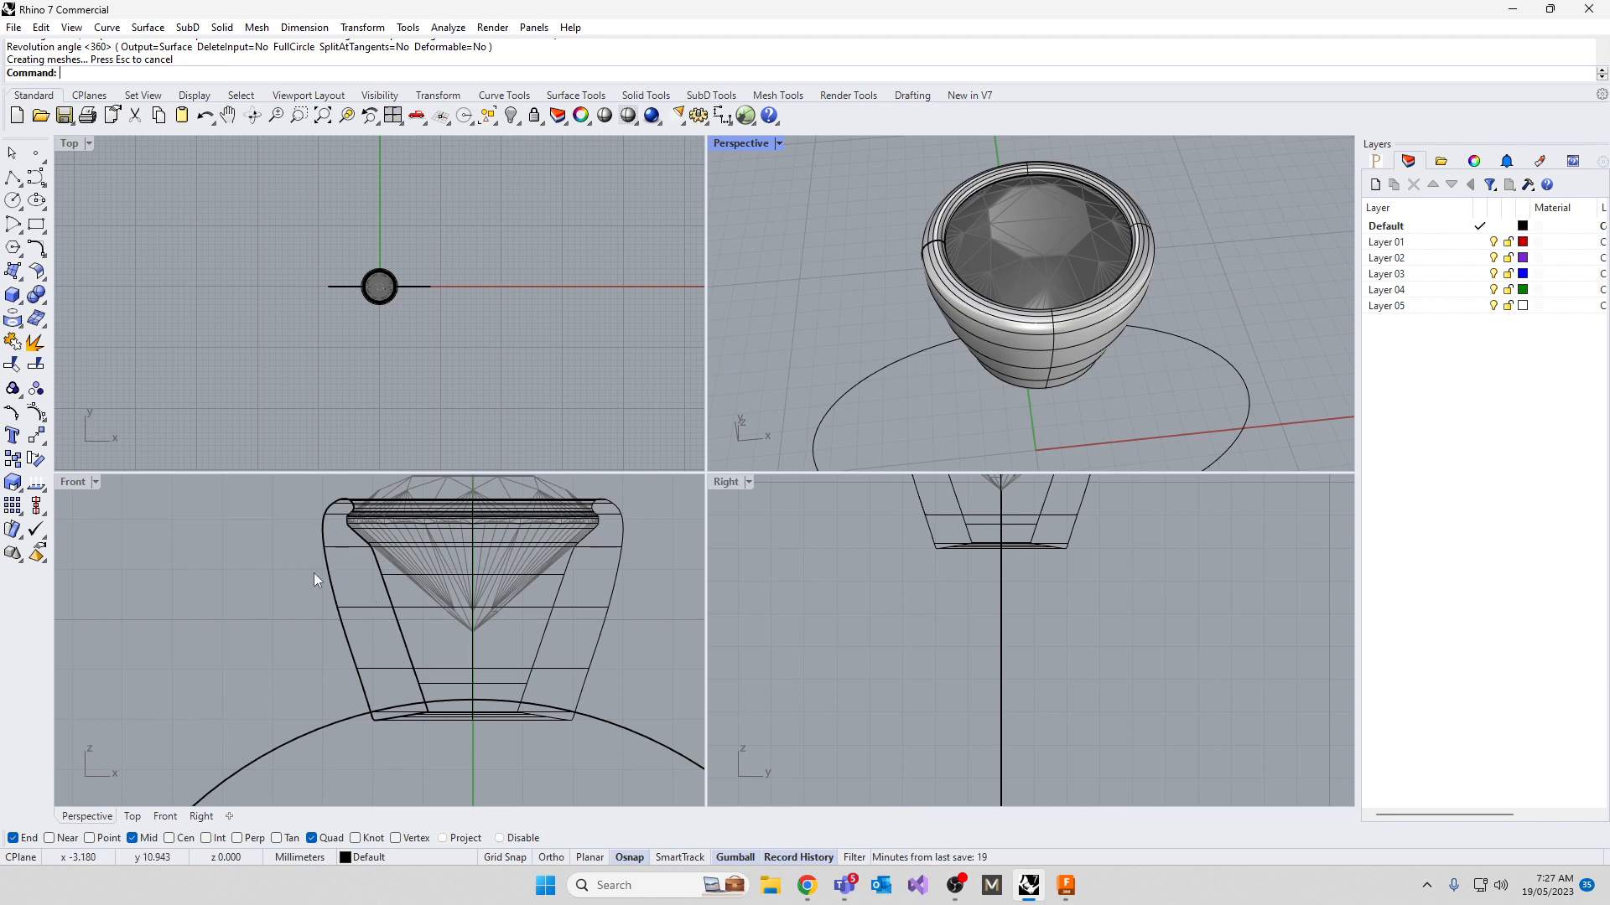
pyautogui.doubleClick(742, 142)
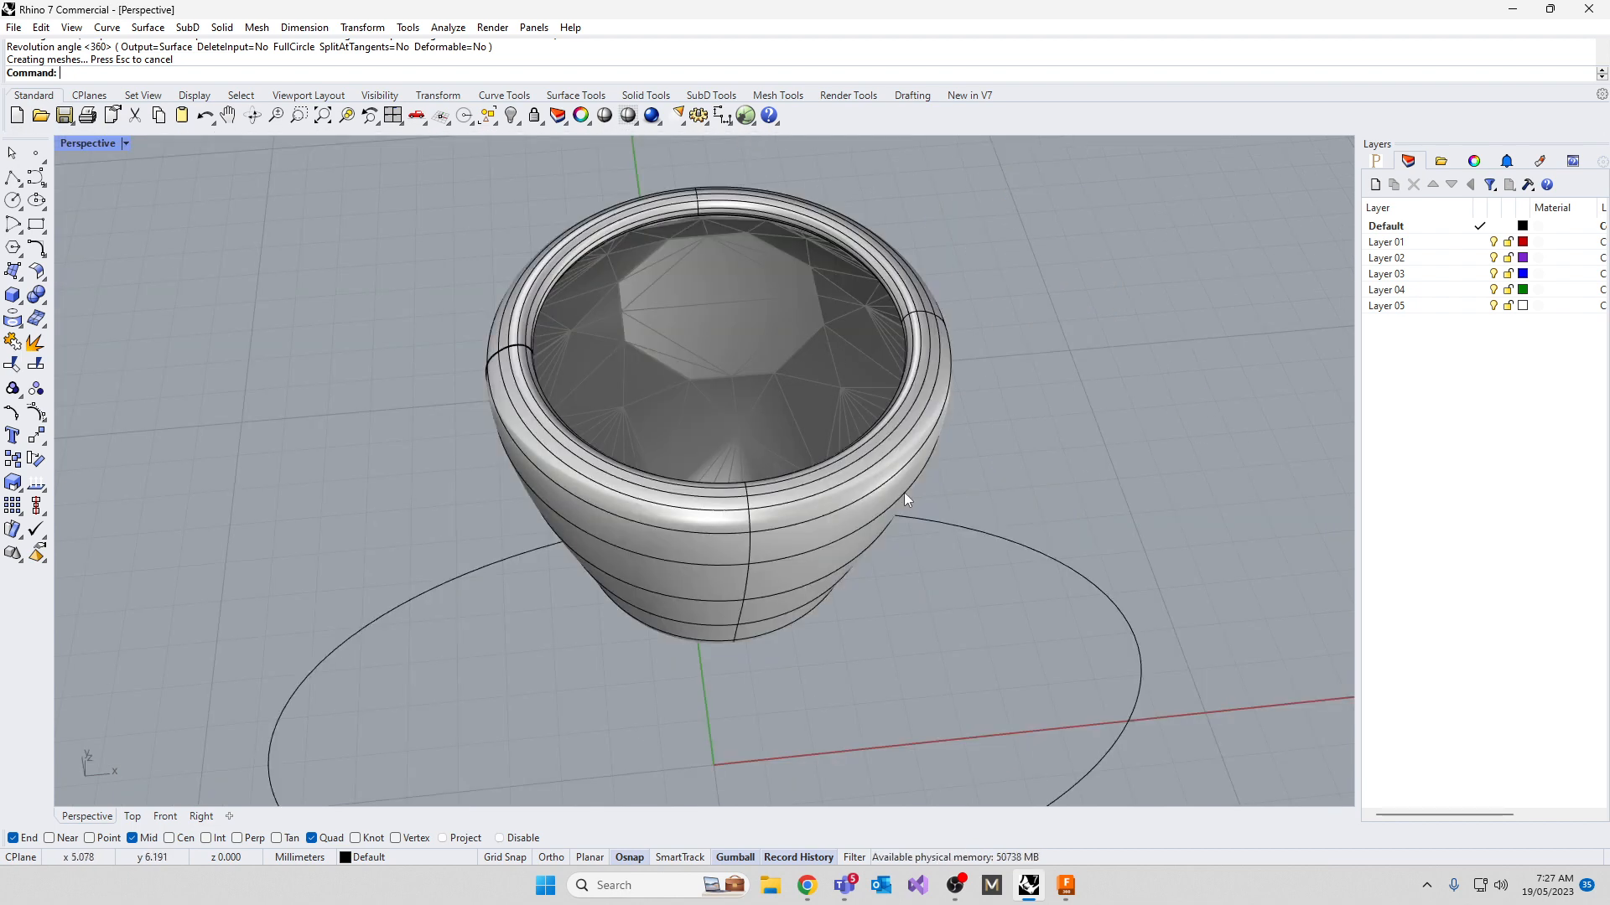
pyautogui.scroll(-4, 902, 493)
pyautogui.moveTo(842, 708); pyautogui.dragTo(686, 543, button='right')
pyautogui.scroll(-4, 686, 549)
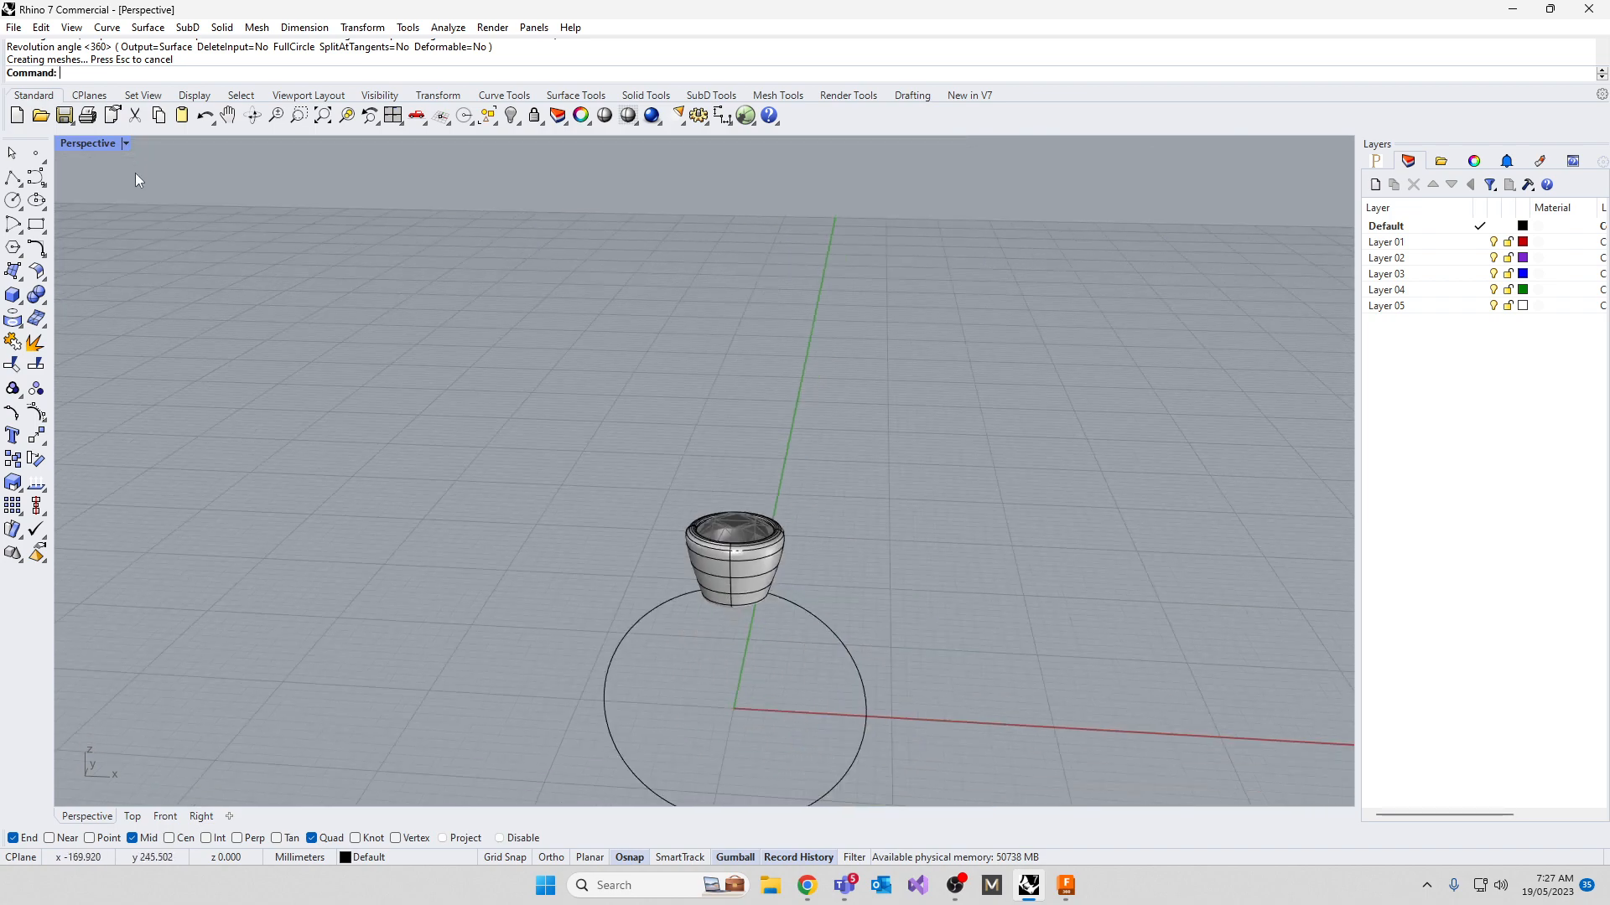
# Draw a second, slightly larger circle in the Front view, centred on the origin around the ring circle
pyautogui.doubleClick(93, 144)
pyautogui.click(269, 756)
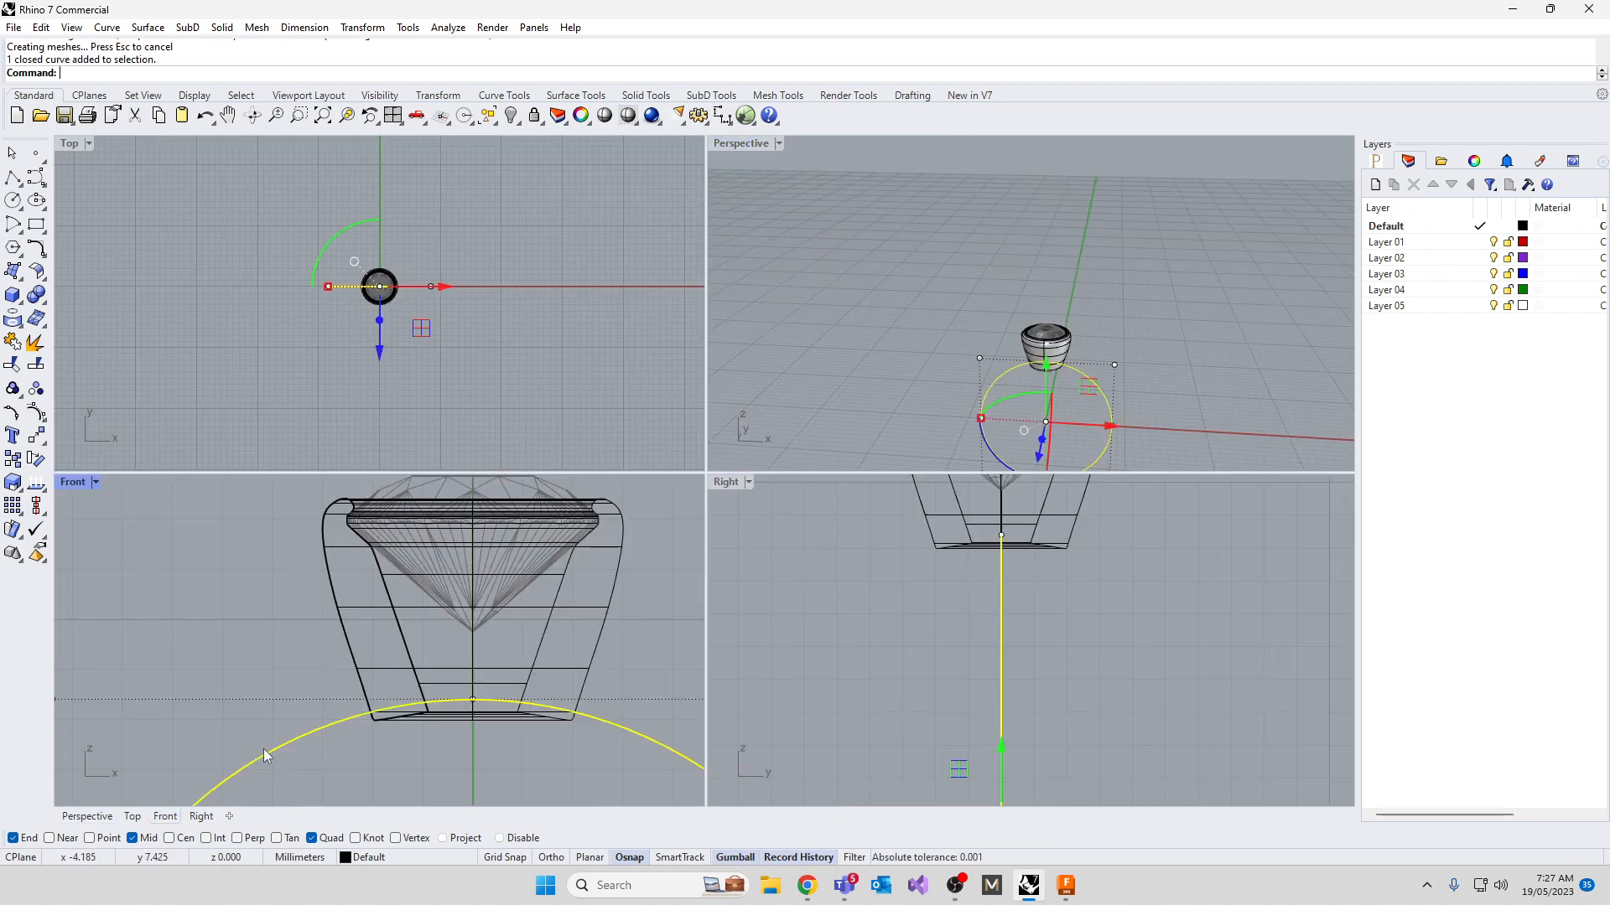
pyautogui.moveTo(339, 784); pyautogui.dragTo(368, 620, button='right')
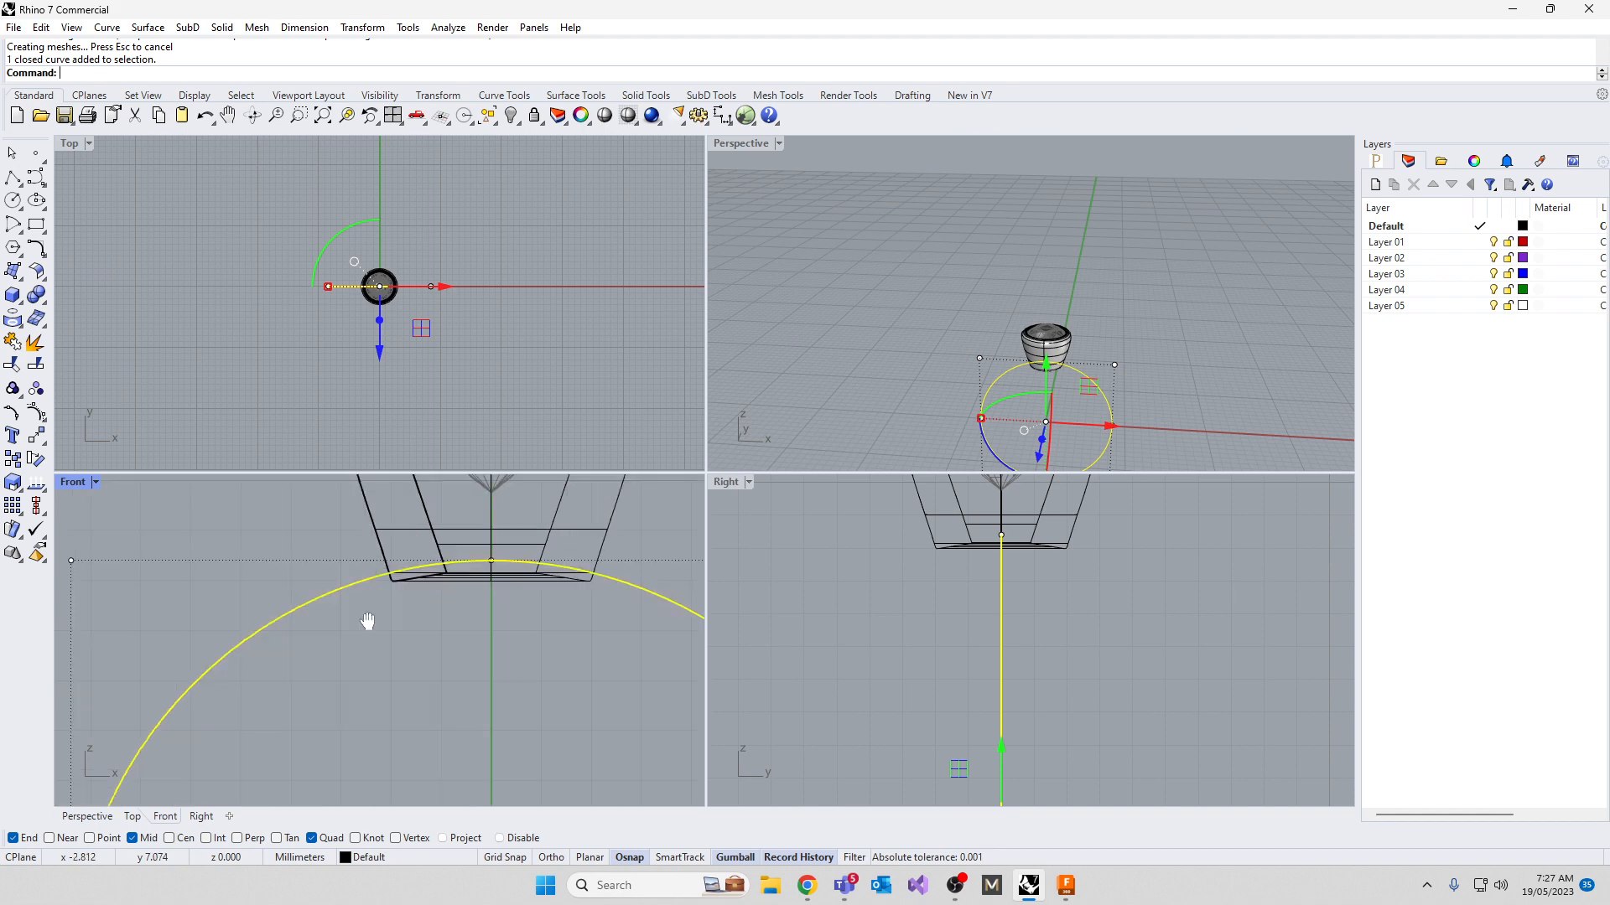
pyautogui.doubleClick(73, 483)
pyautogui.scroll(-14, 728, 591)
pyautogui.moveTo(738, 713); pyautogui.dragTo(722, 617, button='right')
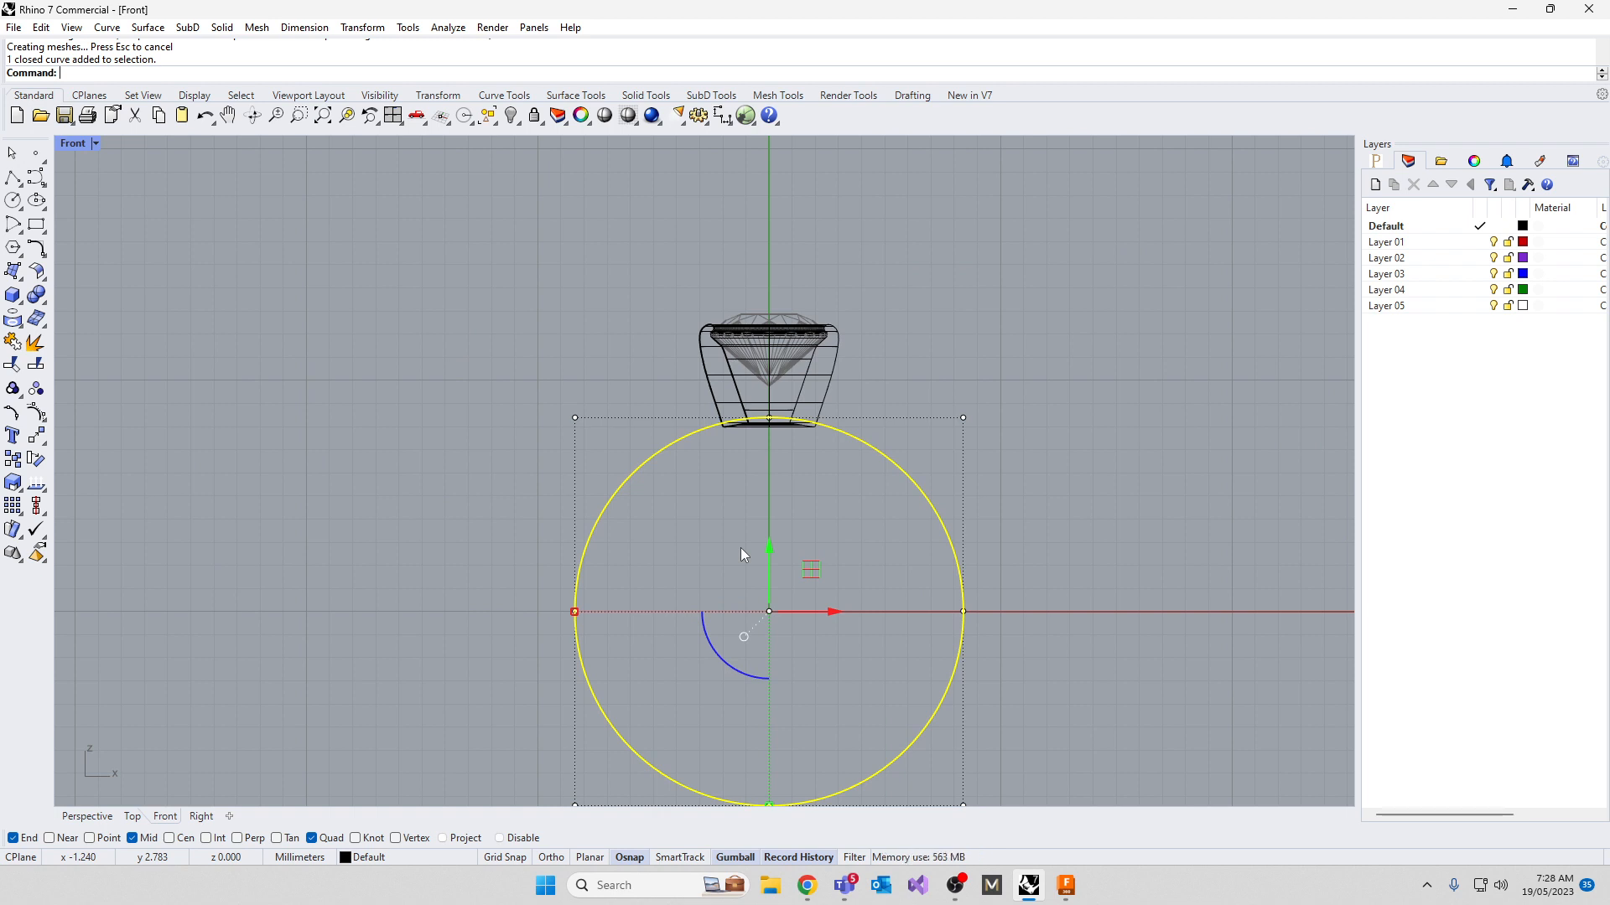
pyautogui.write('circle')
pyautogui.press('Return')
pyautogui.write('0')
pyautogui.press('Return')
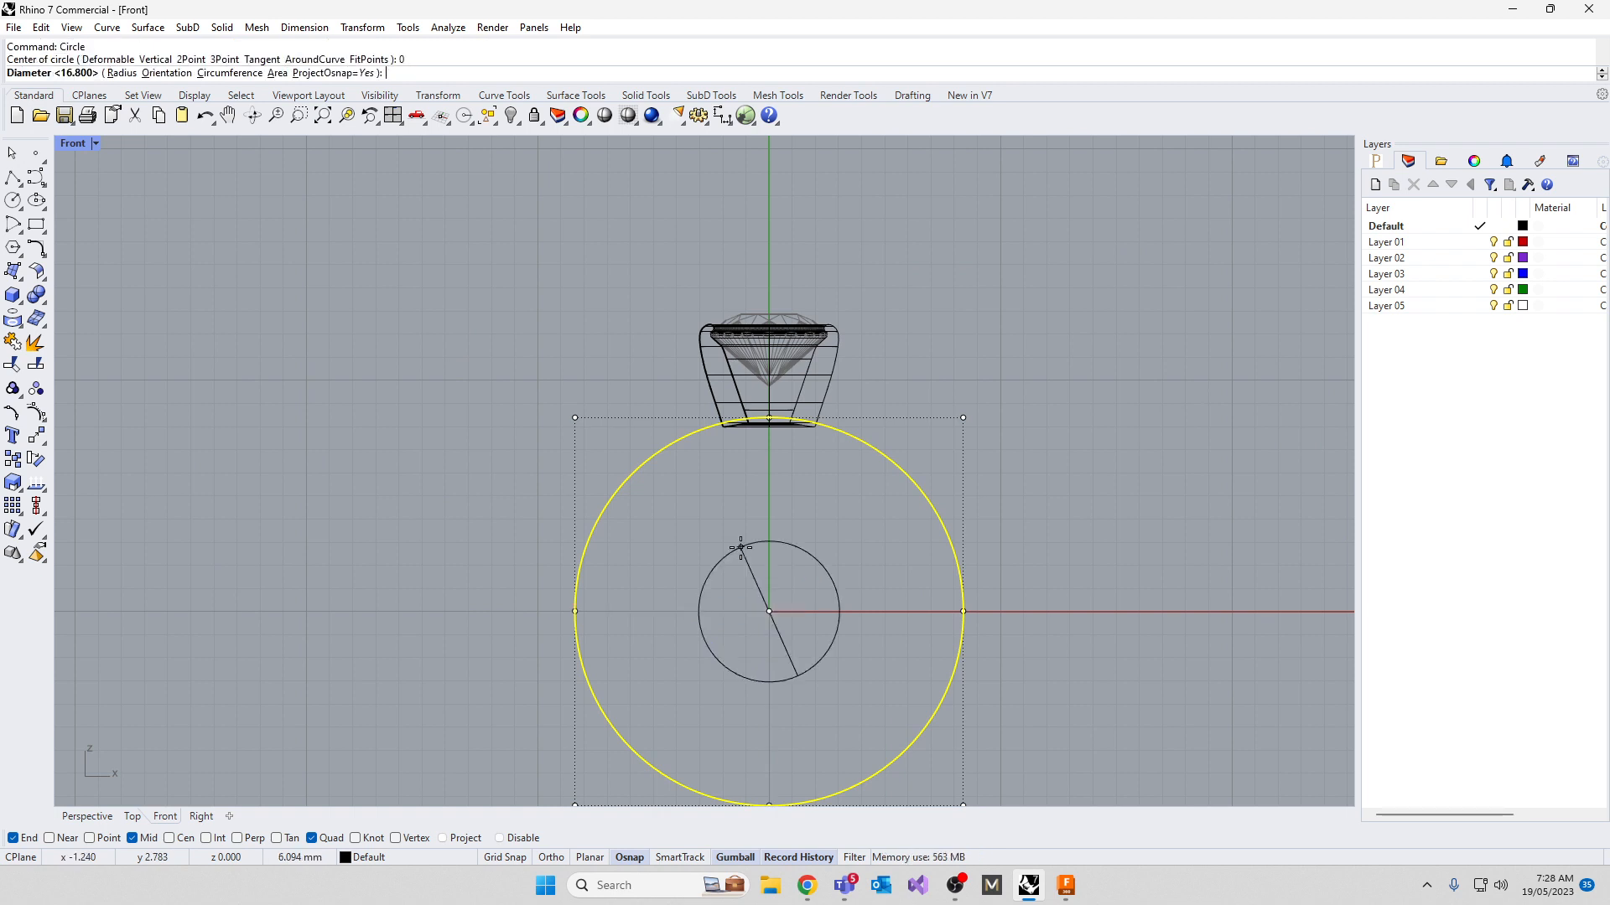
pyautogui.click(541, 611)
pyautogui.press('Escape')
# Rebuild both ring circles with a point count of 8 and degree 3, deleting the input curves
pyautogui.moveTo(652, 566); pyautogui.dragTo(394, 523)
pyautogui.write('Rebuild')
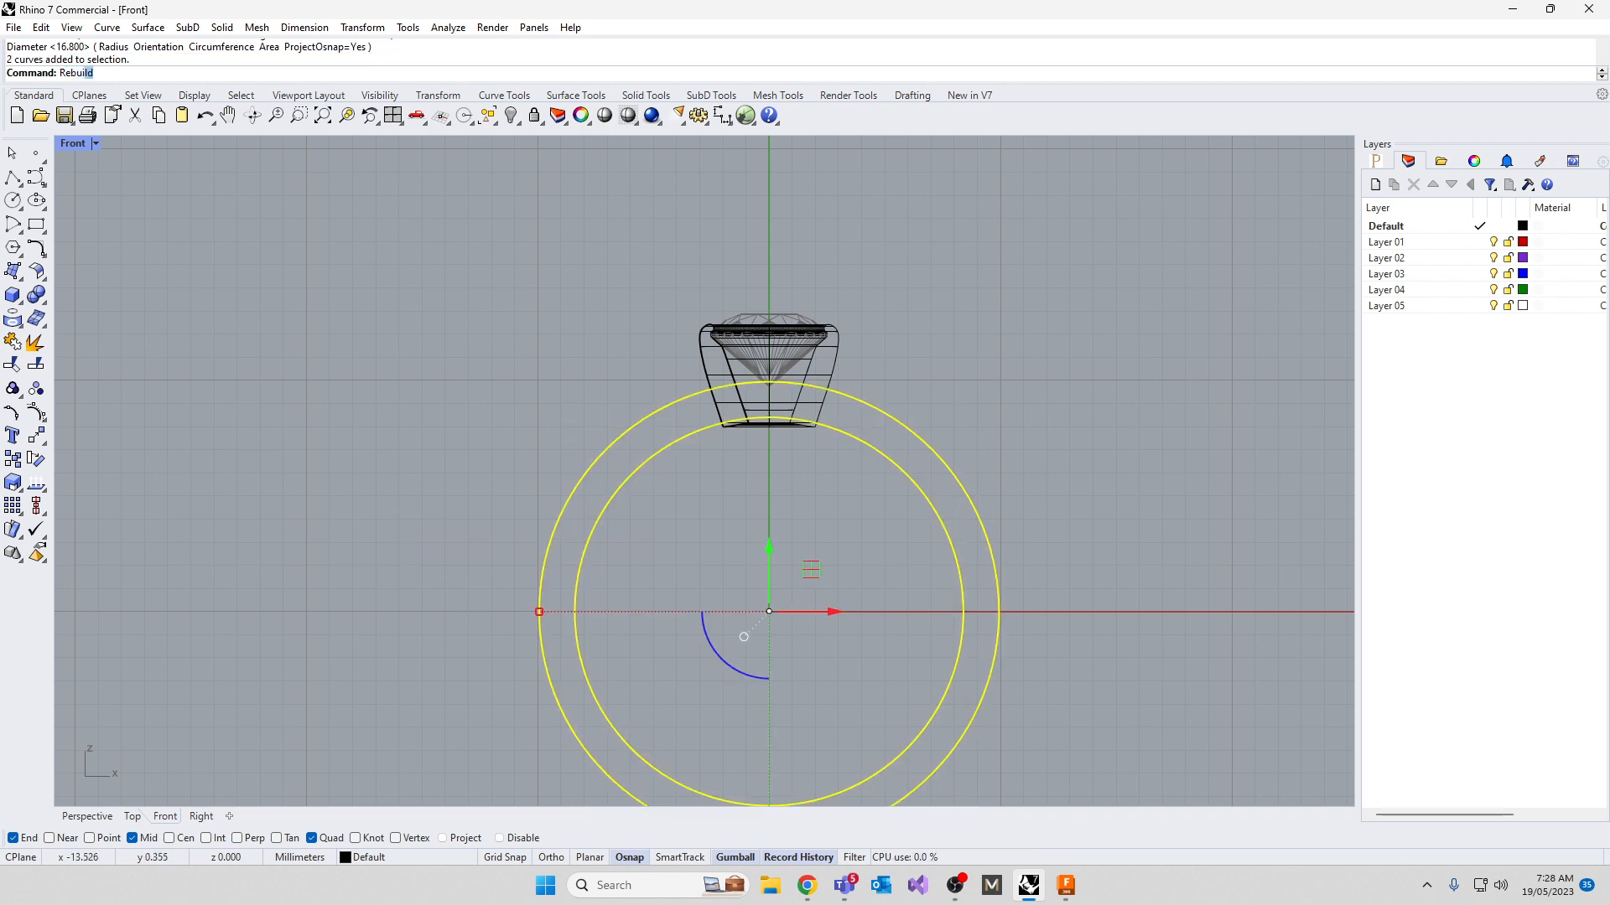
pyautogui.press('Return')
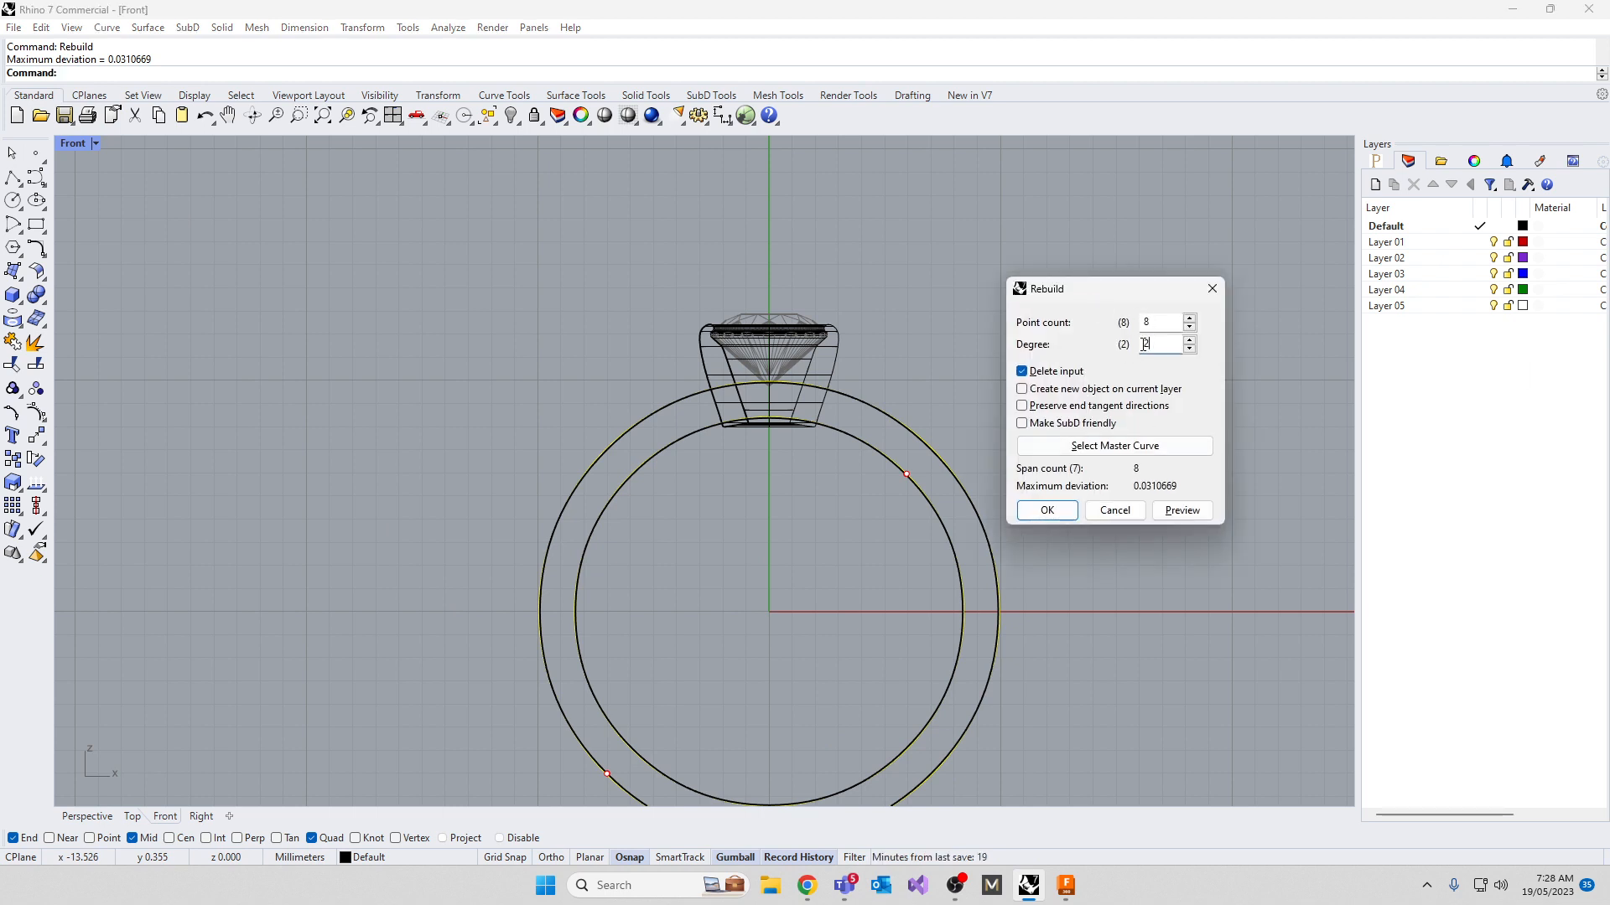
pyautogui.moveTo(1151, 345); pyautogui.dragTo(1134, 355)
pyautogui.write('3')
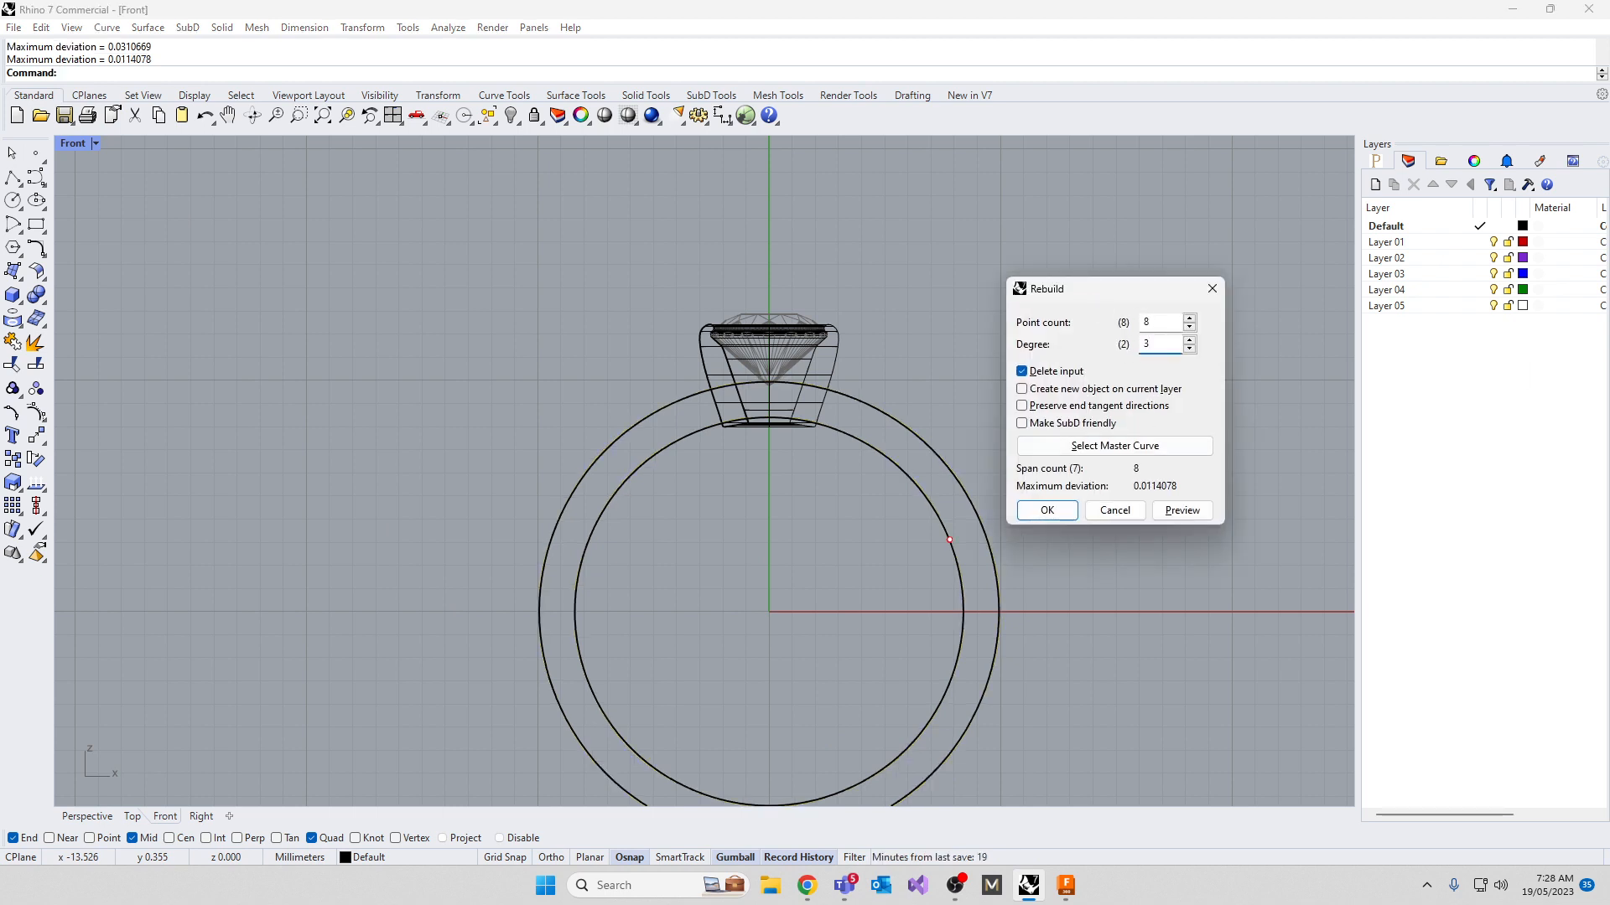
pyautogui.click(1059, 515)
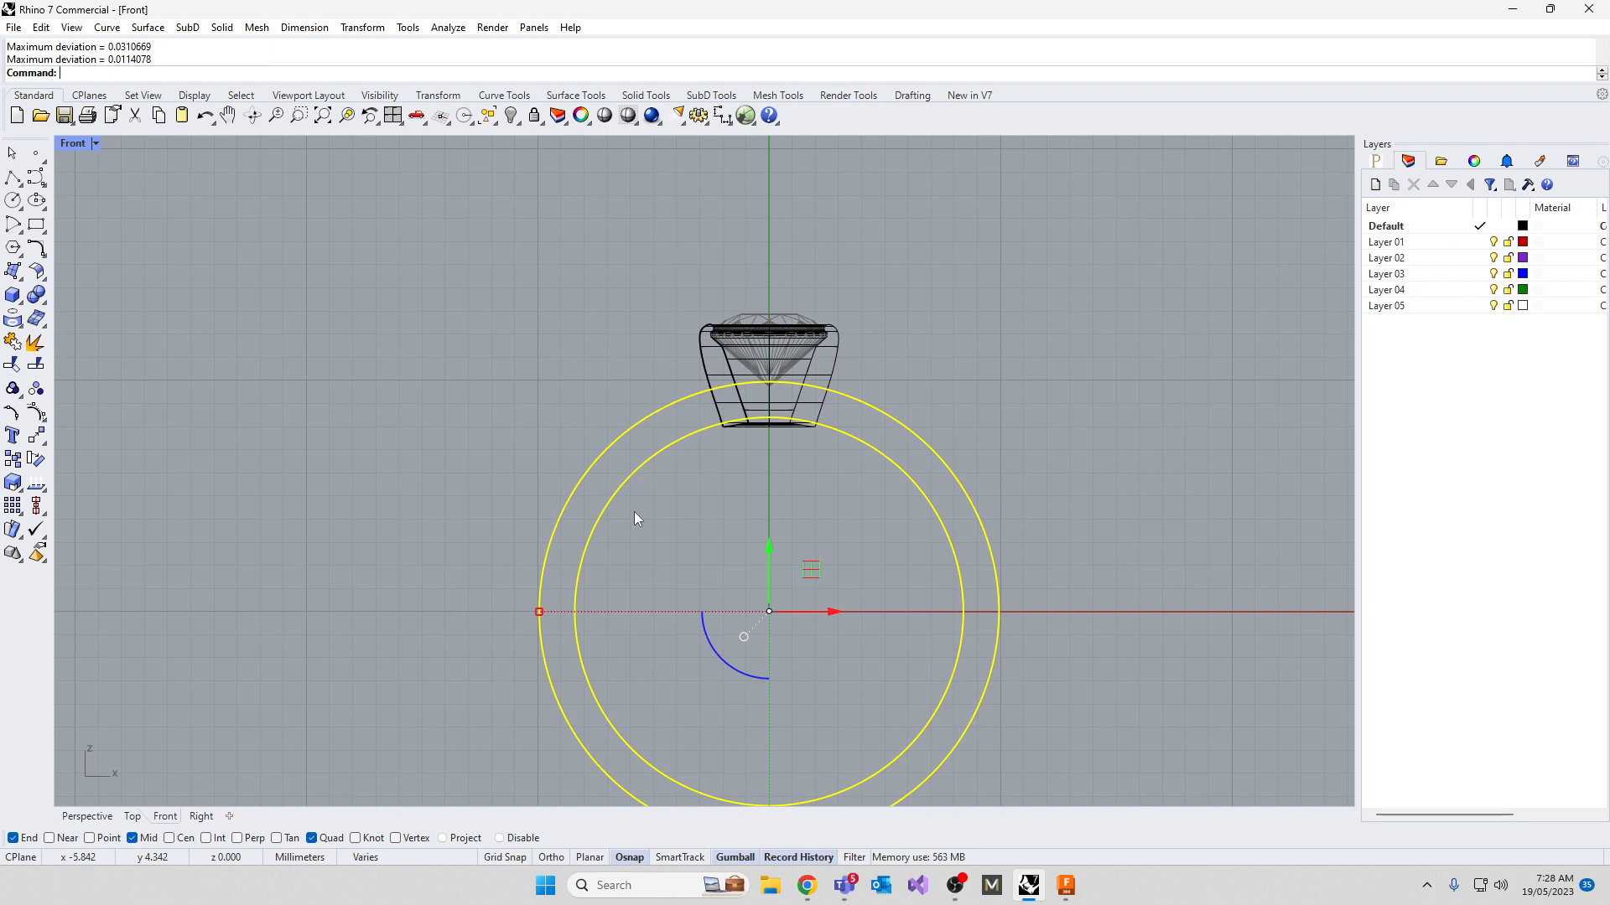
# Raise the outer circle's three upper control points slightly, and its top point further, to thicken the band towards the bezel
pyautogui.press('F10')
pyautogui.click(589, 430)
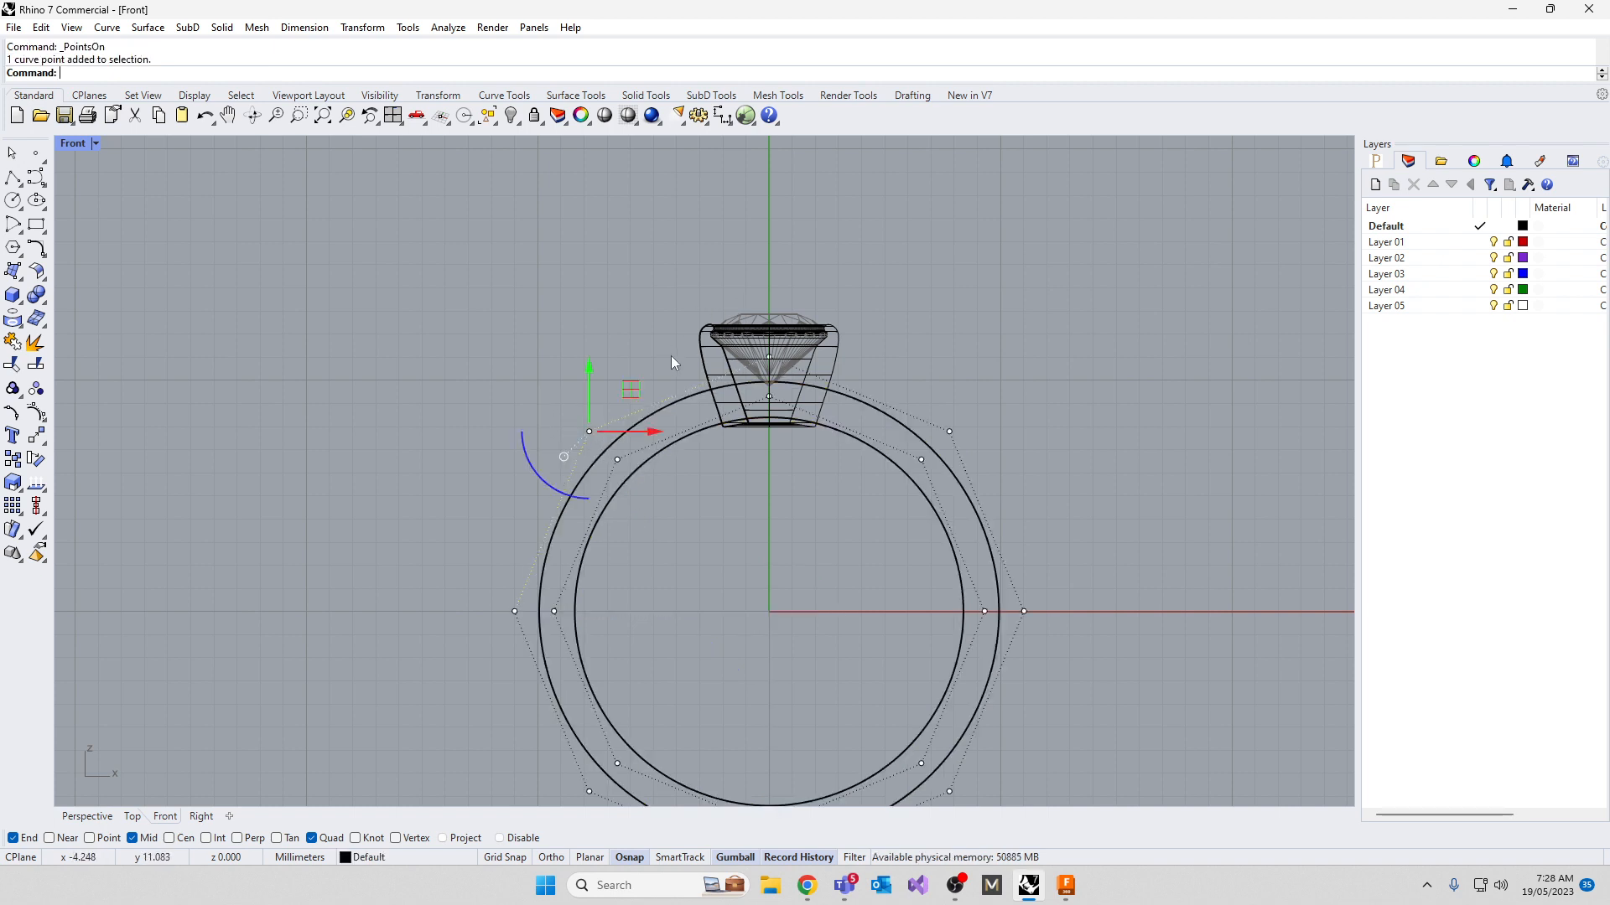
pyautogui.keyDown('shift'); pyautogui.click(768, 357); pyautogui.keyUp('shift')
pyautogui.keyDown('shift'); pyautogui.moveTo(920, 378); pyautogui.dragTo(963, 438); pyautogui.keyUp('shift')
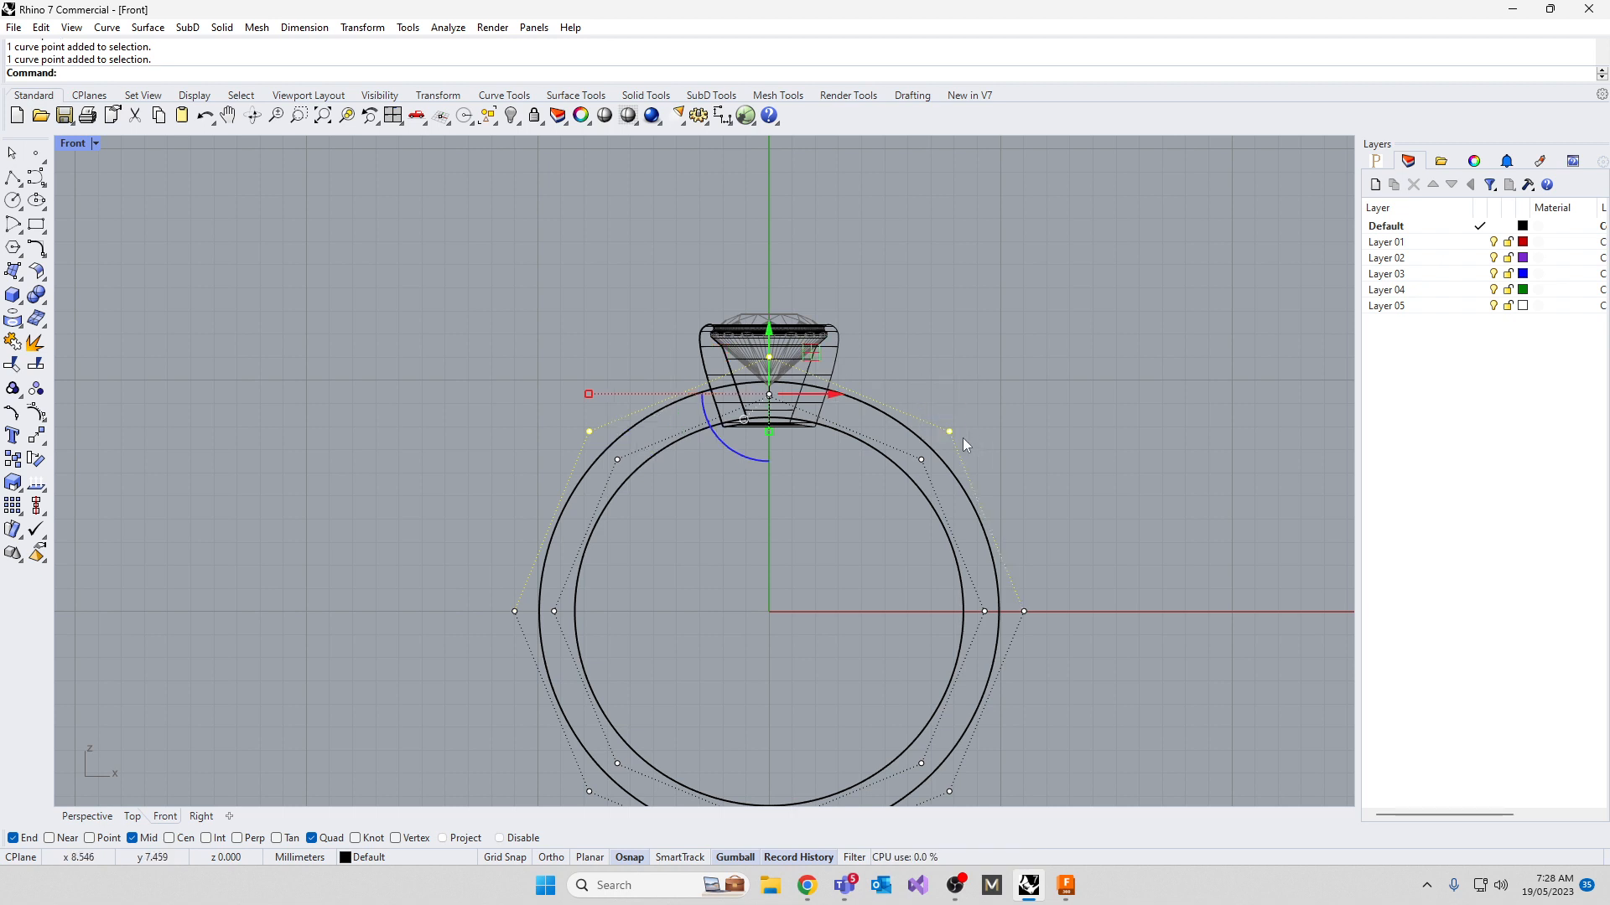
pyautogui.moveTo(768, 339); pyautogui.dragTo(769, 325)
pyautogui.moveTo(742, 272); pyautogui.dragTo(794, 354)
pyautogui.moveTo(767, 280); pyautogui.dragTo(769, 250)
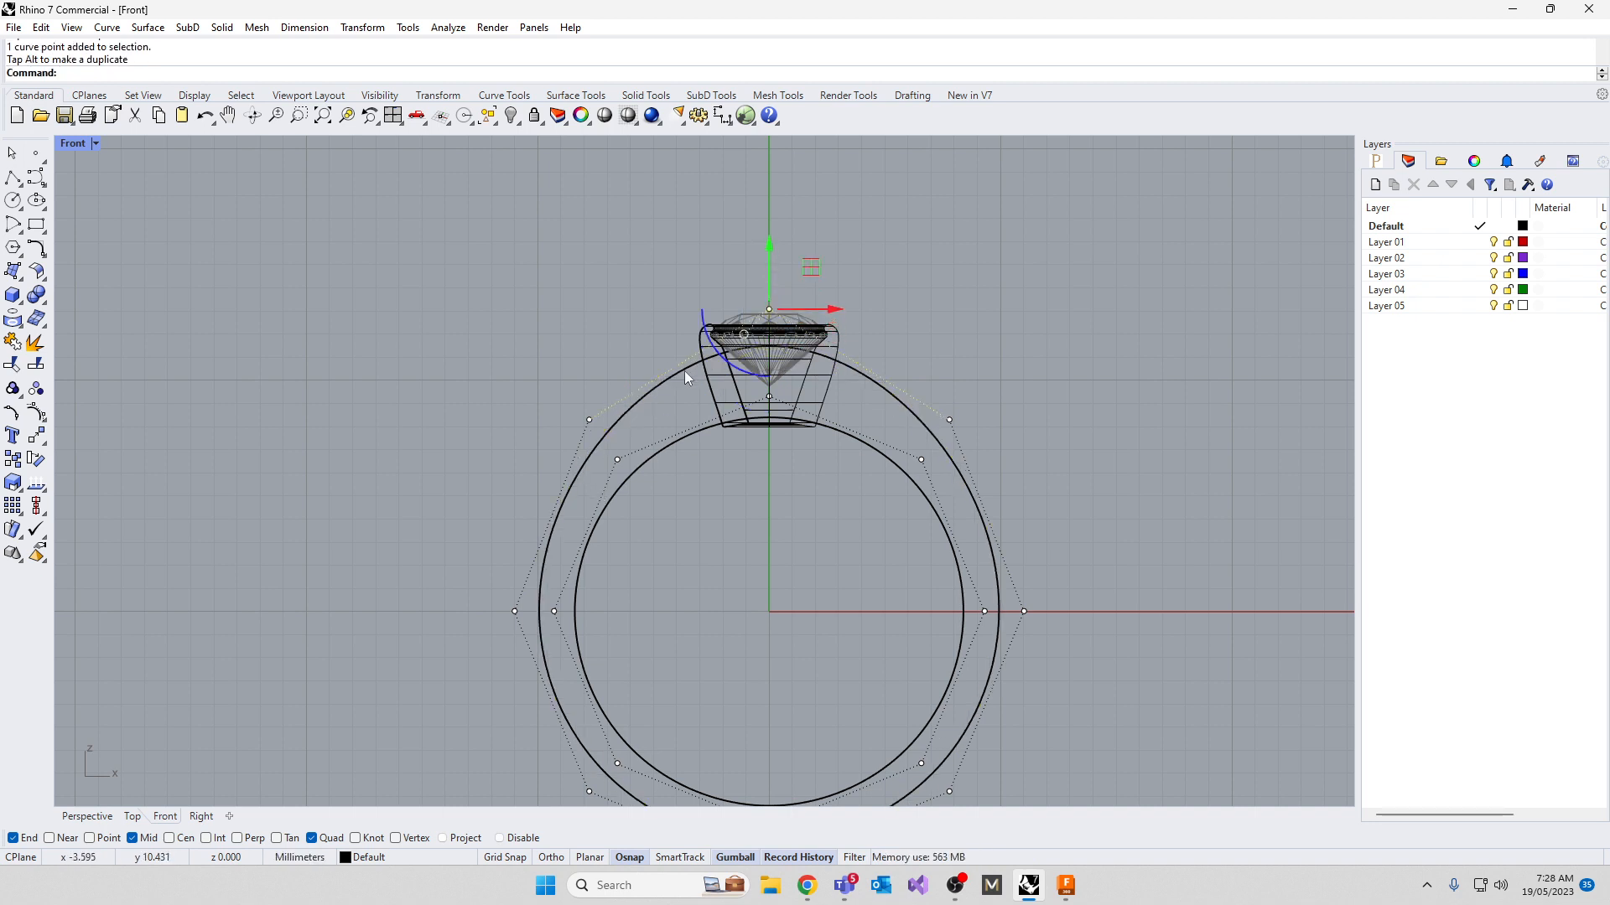
pyautogui.moveTo(655, 709); pyautogui.dragTo(662, 613, button='right')
pyautogui.press('Escape')
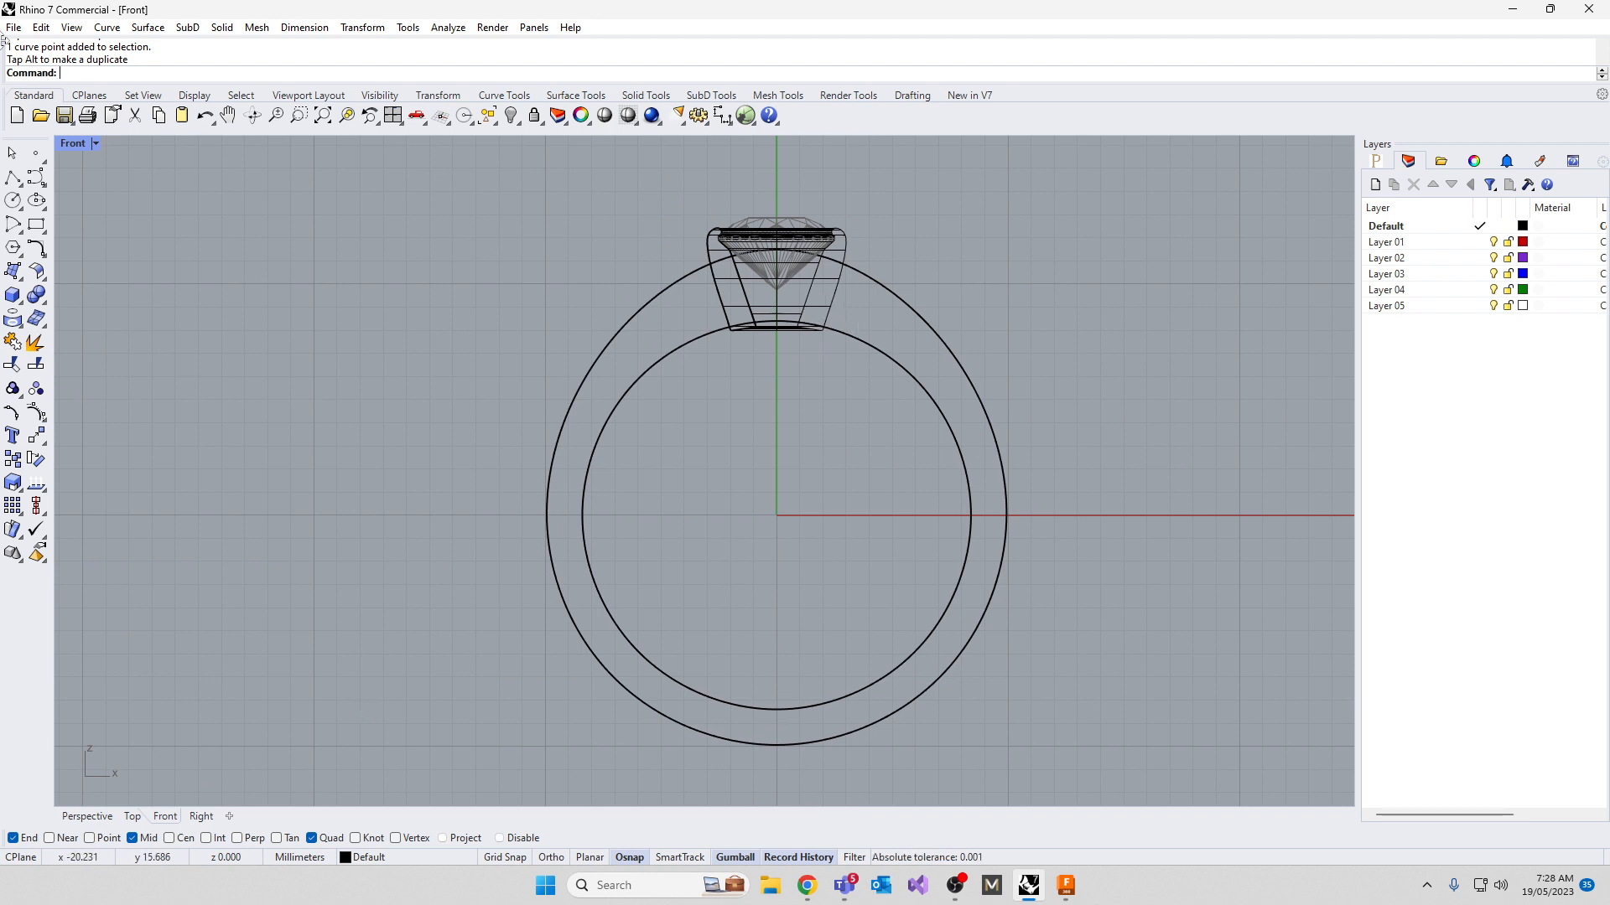
# Return to the four-view layout and view both ring curves and the bezel in Perspective
pyautogui.doubleClick(73, 143)
pyautogui.moveTo(1058, 290); pyautogui.dragTo(986, 244, button='right')
pyautogui.scroll(-5, 986, 244)
pyautogui.scroll(10, 1024, 405)
pyautogui.scroll(-3, 1036, 394)
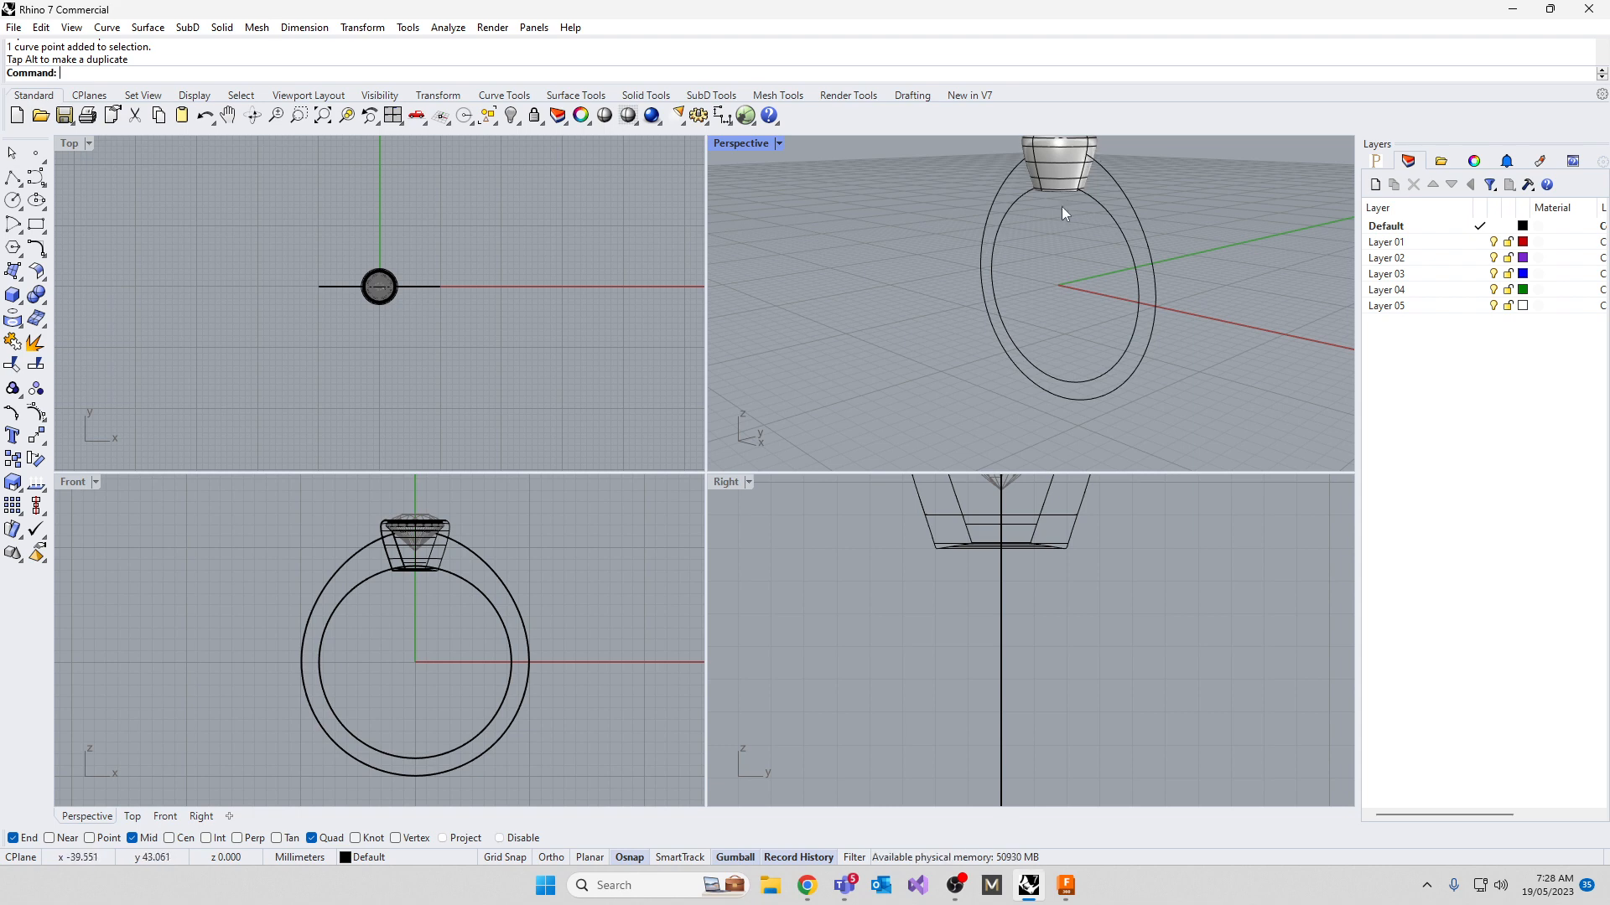
# Draw a small rectangle in the Right view, beside the bezel
pyautogui.moveTo(1058, 602); pyautogui.dragTo(903, 716, button='right')
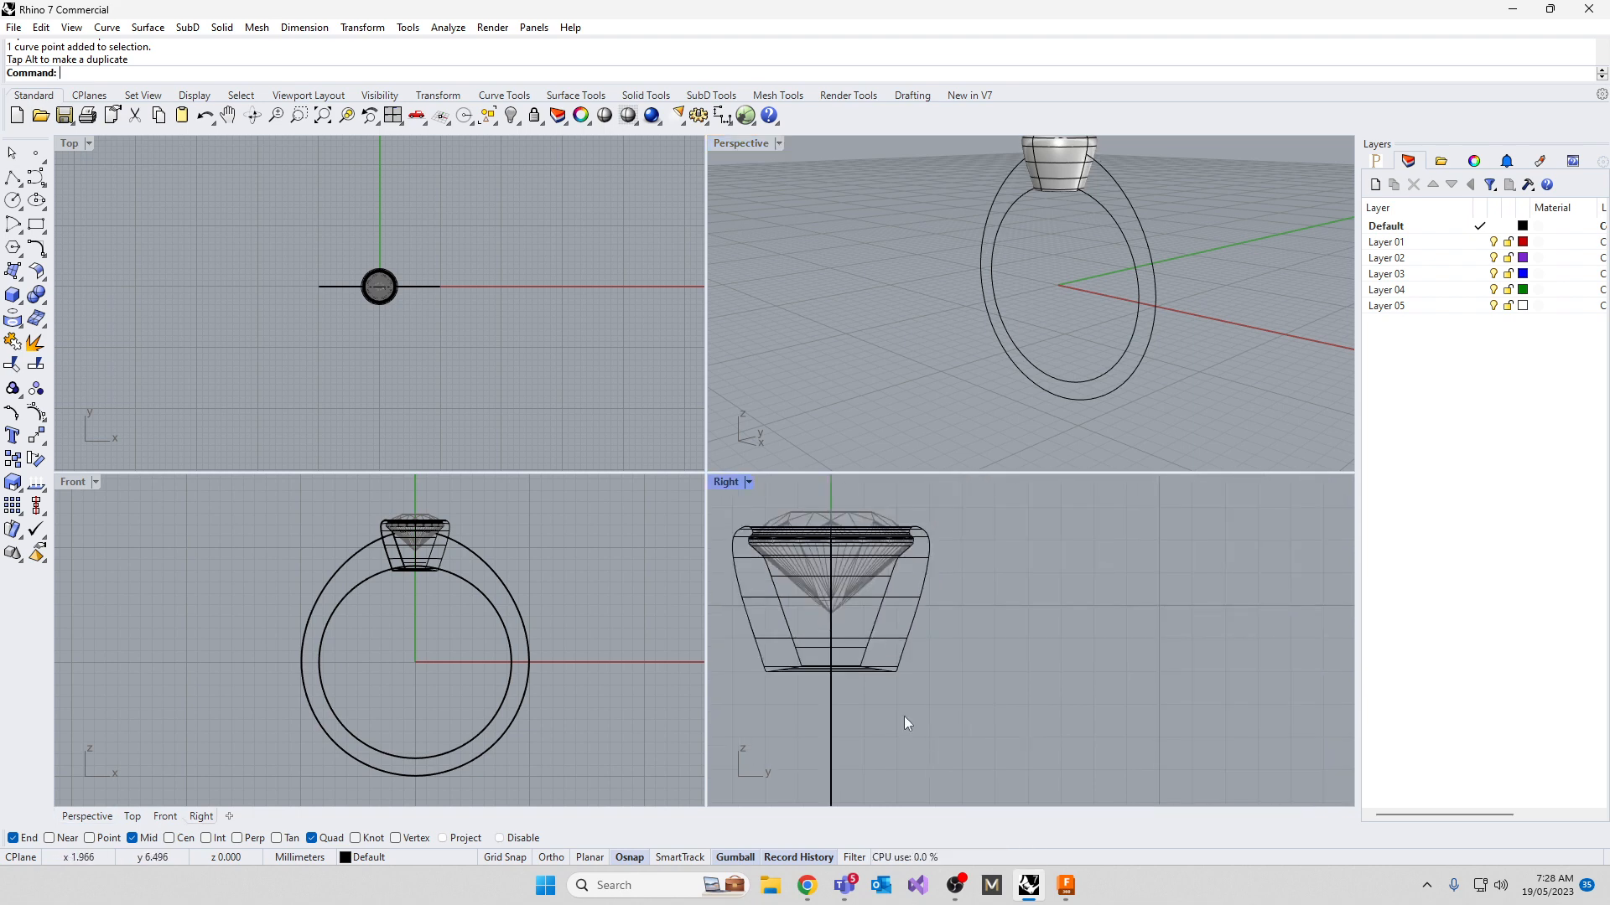
pyautogui.click(33, 225)
pyautogui.click(1008, 644)
pyautogui.click(1095, 715)
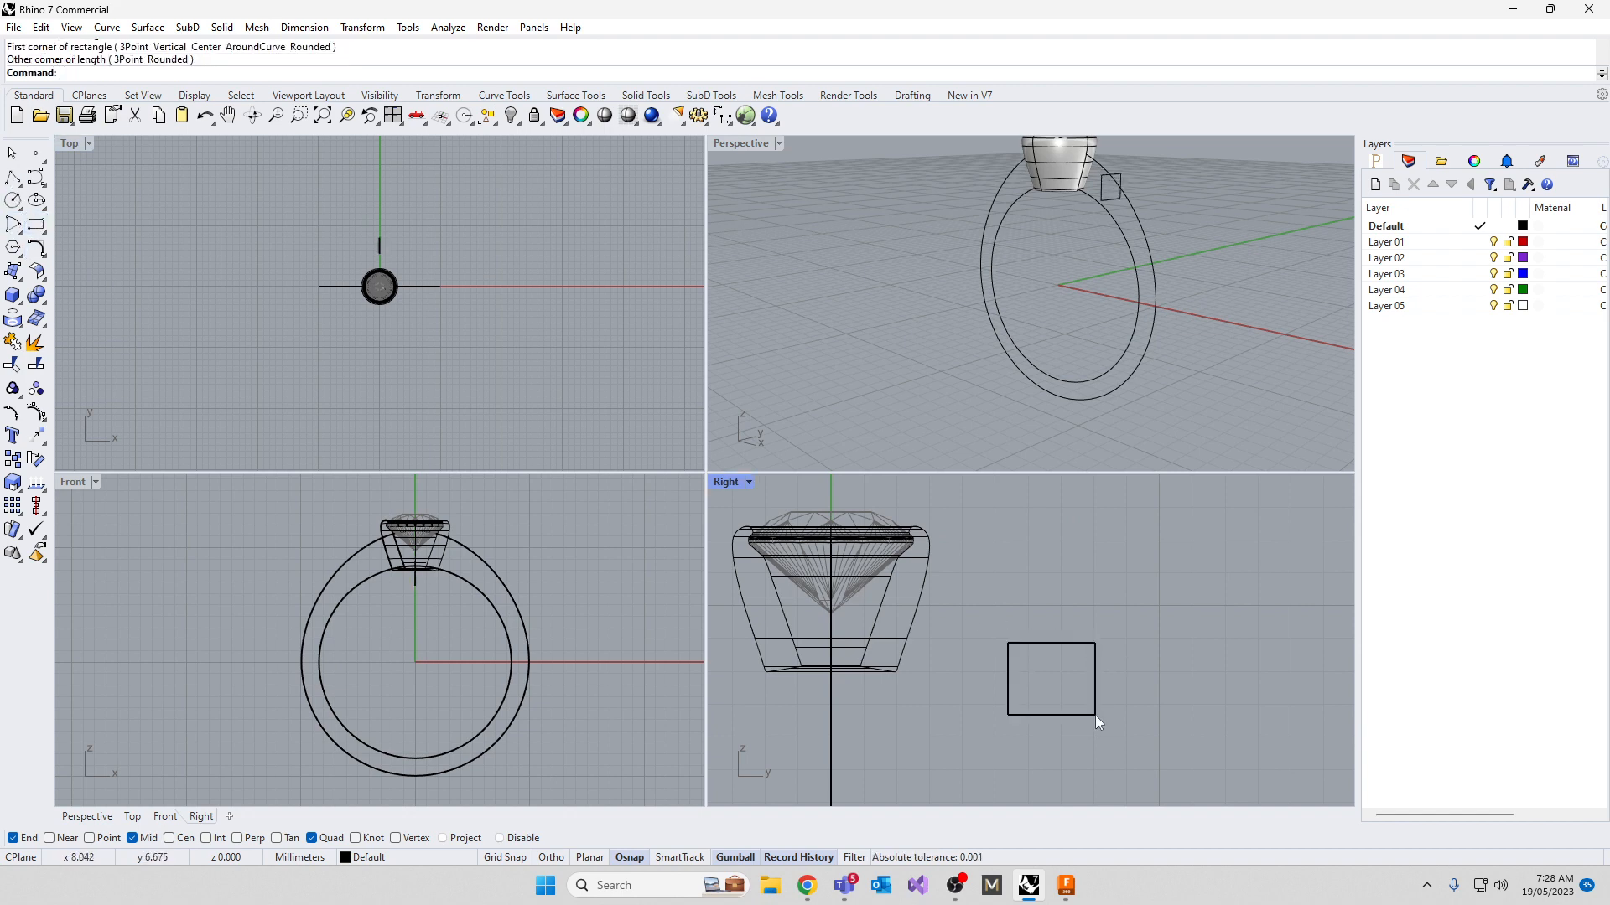
# Try to explode the rectangle and scale its top edge narrower, and undo the explode
pyautogui.click(1062, 644)
pyautogui.write('explode')
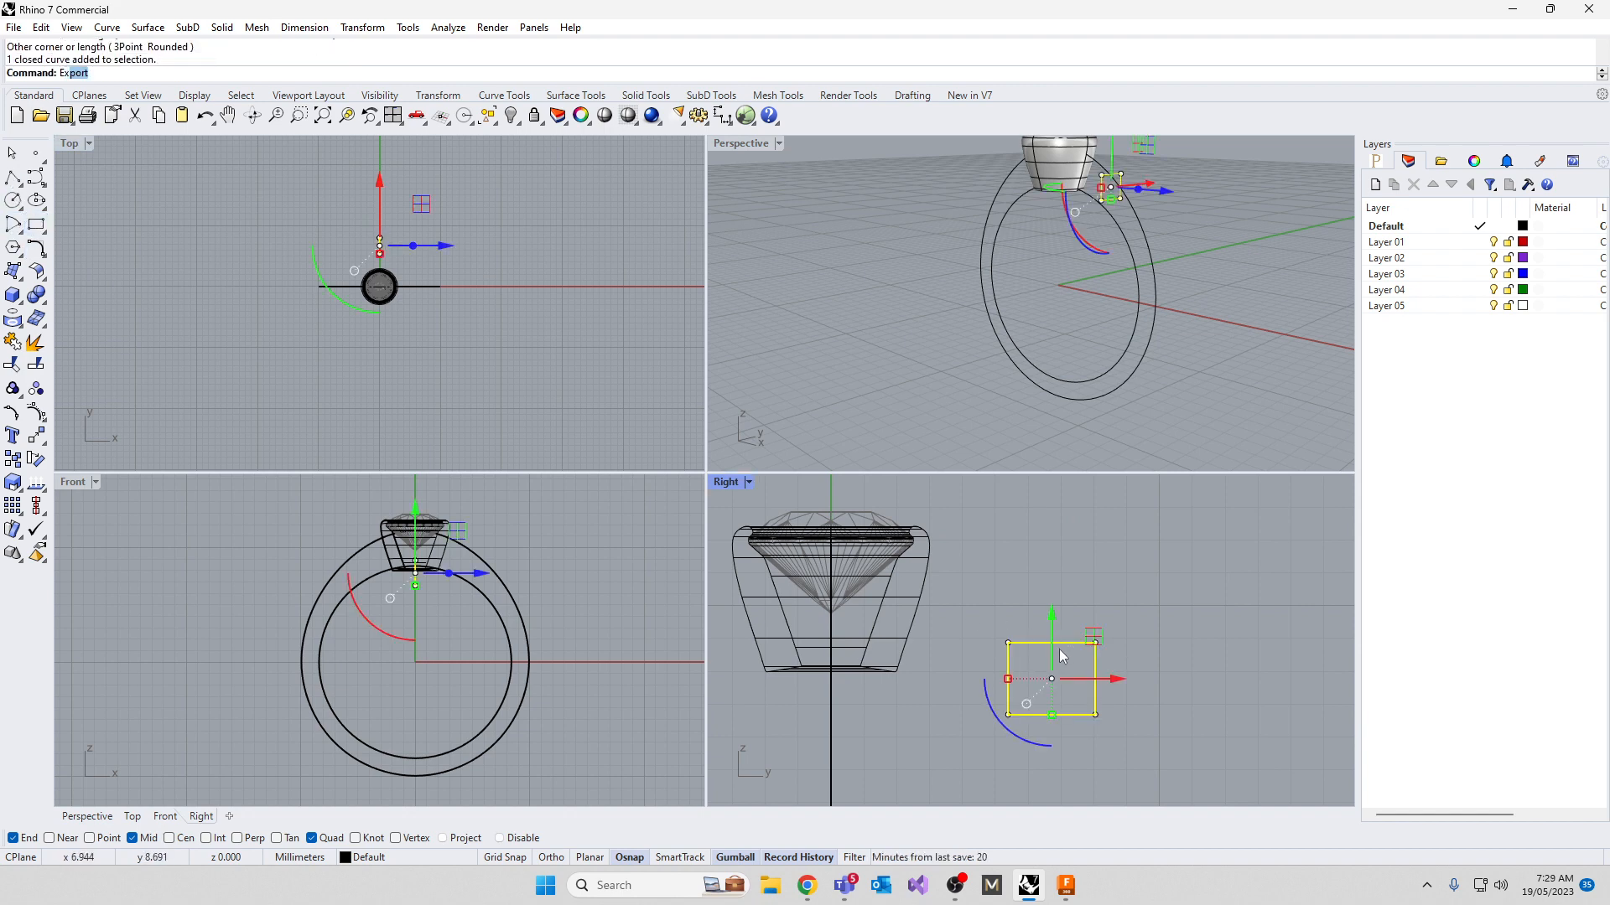
pyautogui.press('Return')
pyautogui.click(960, 616)
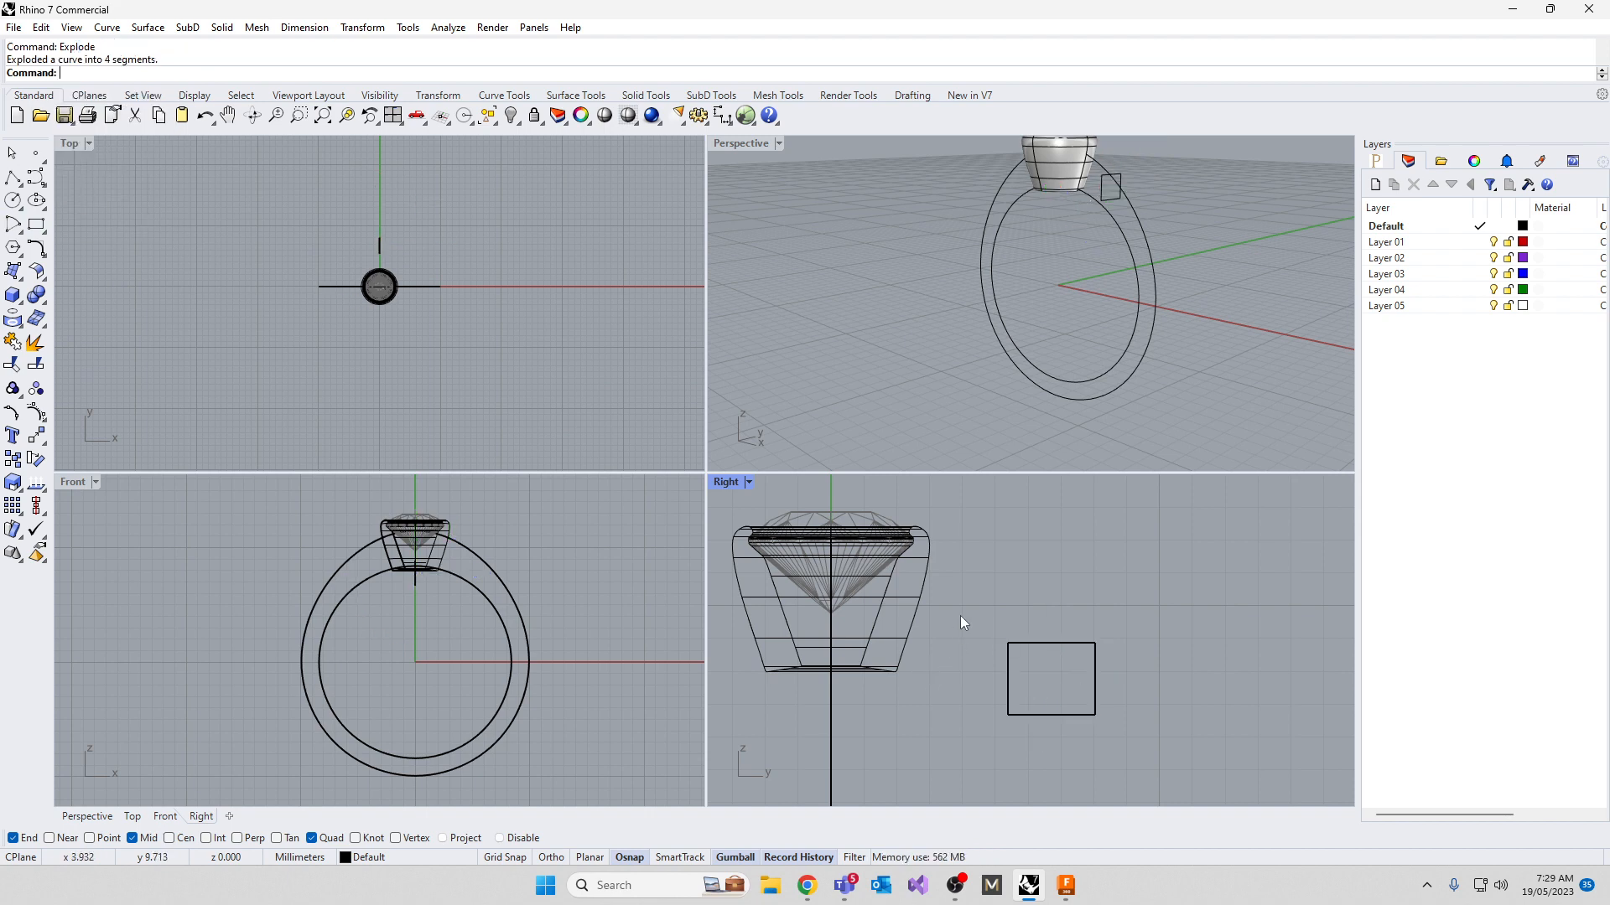
pyautogui.click(1024, 644)
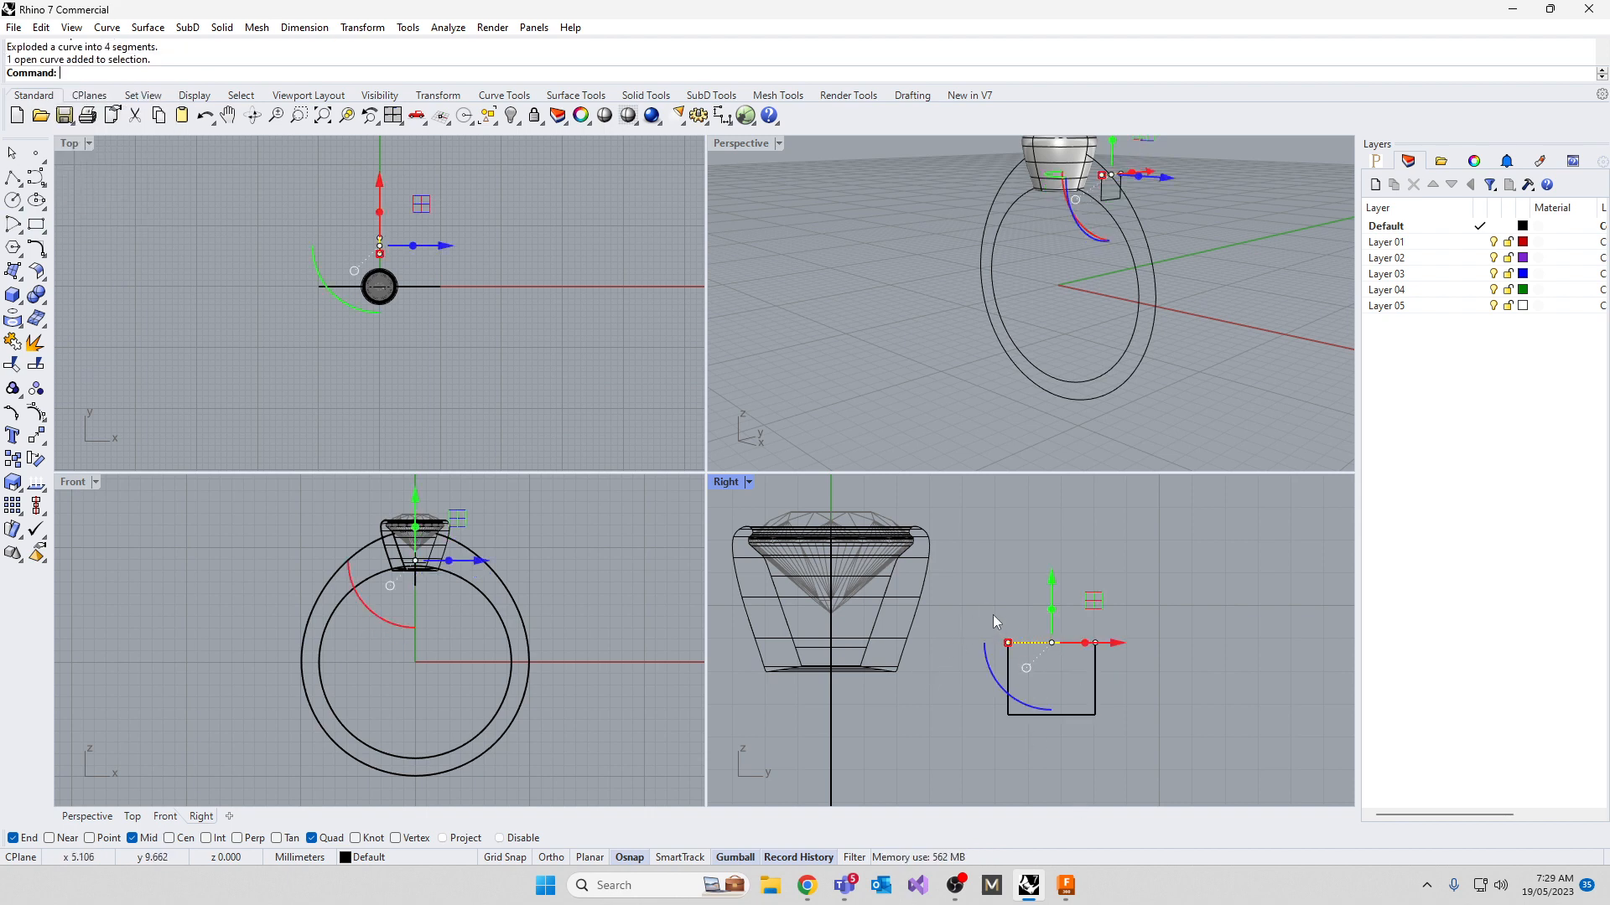
pyautogui.moveTo(993, 615); pyautogui.dragTo(1154, 670)
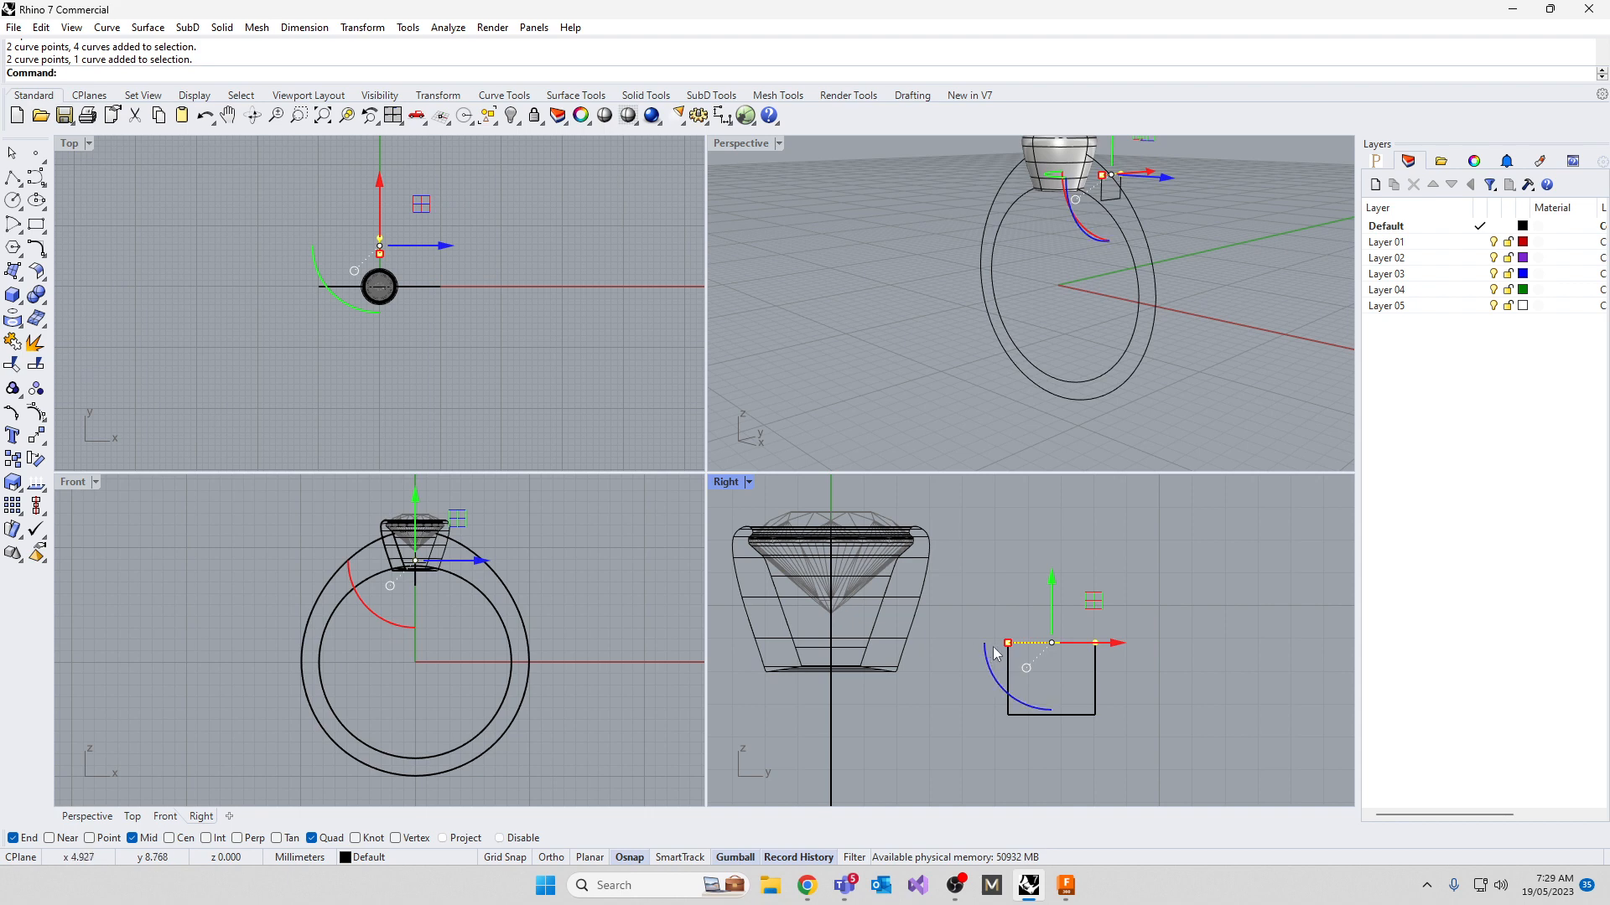
pyautogui.moveTo(1008, 643); pyautogui.dragTo(1044, 650)
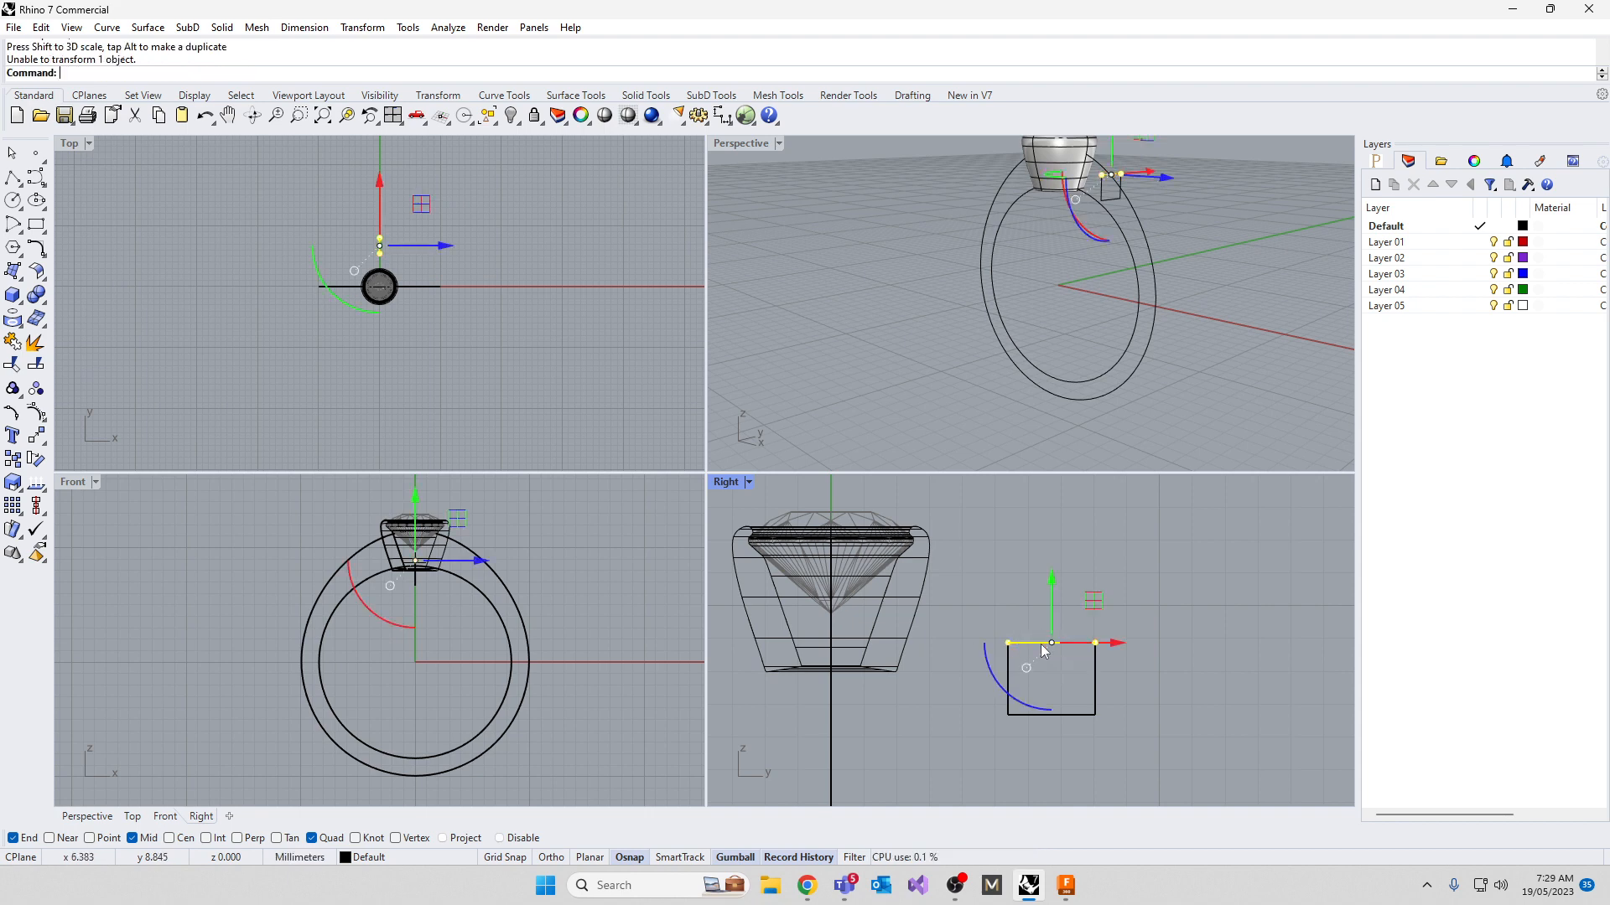
pyautogui.hotkey('ctrl', 'z')
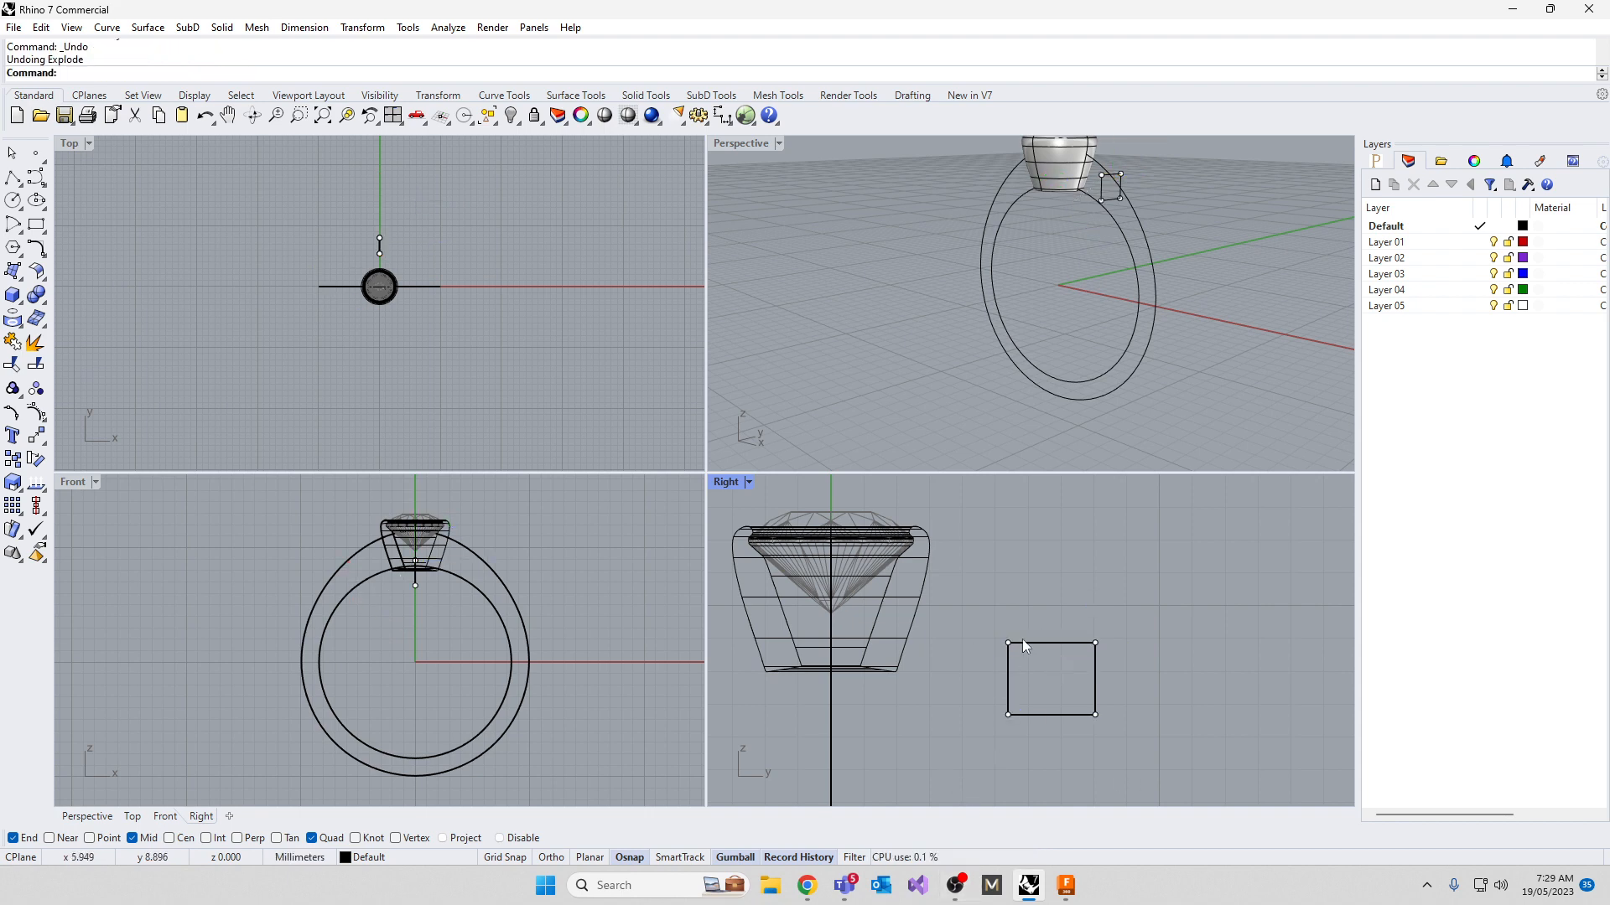
# Turn on the rectangle's control points and scale the two upper ones together to turn it into a triangle
pyautogui.moveTo(979, 607); pyautogui.dragTo(1159, 742)
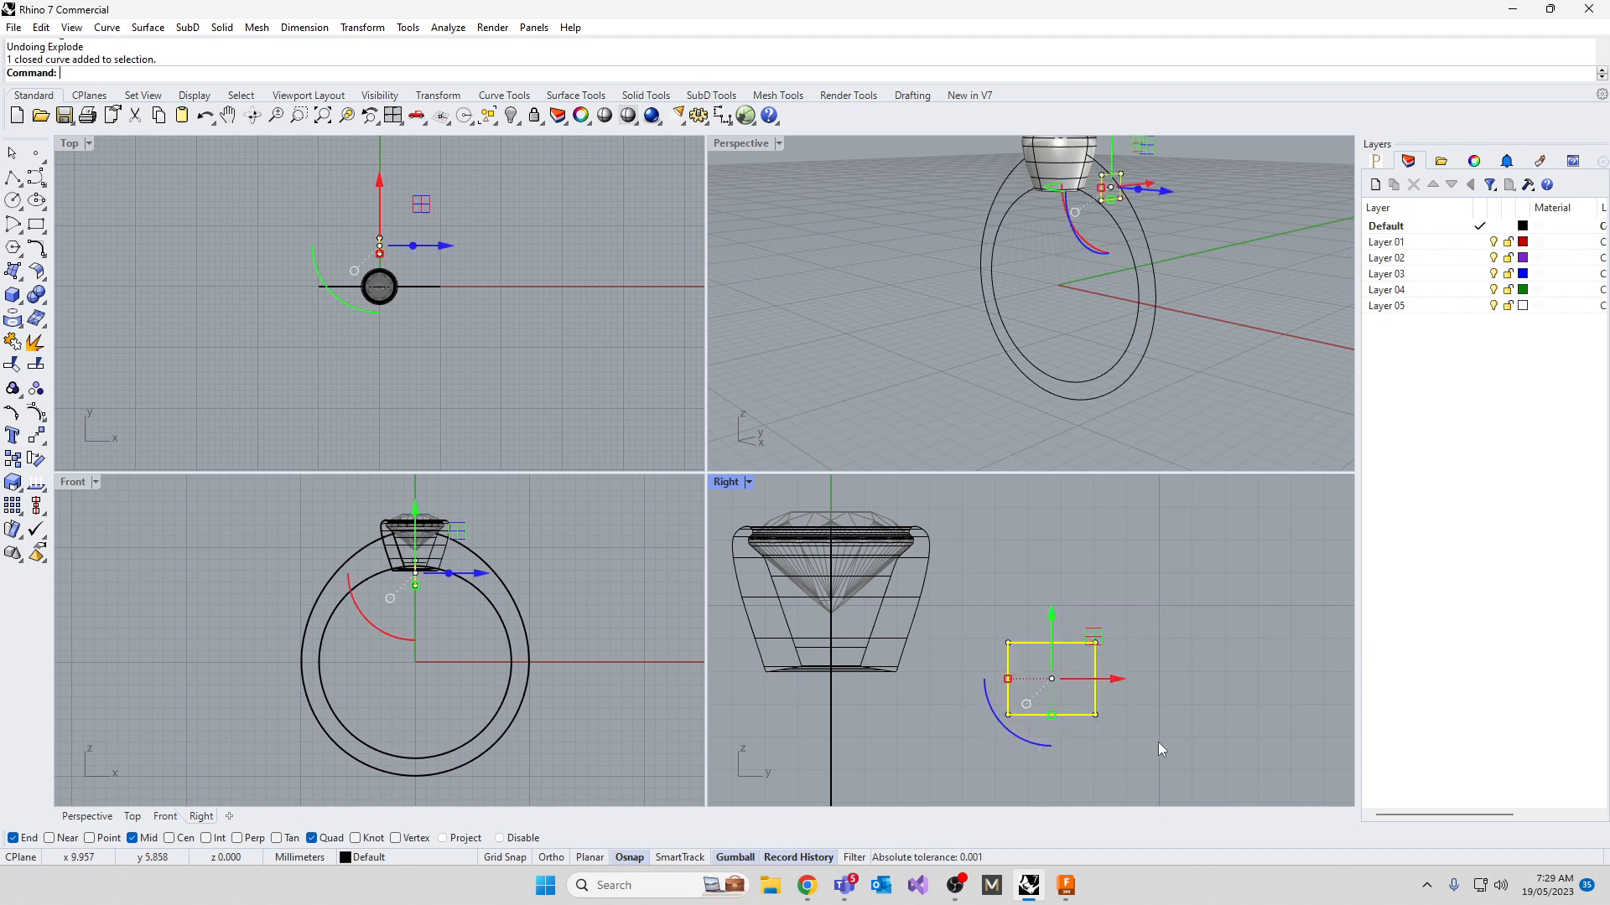
pyautogui.press('F10')
pyautogui.moveTo(1029, 620); pyautogui.dragTo(1162, 677)
pyautogui.scroll(5, 1040, 638)
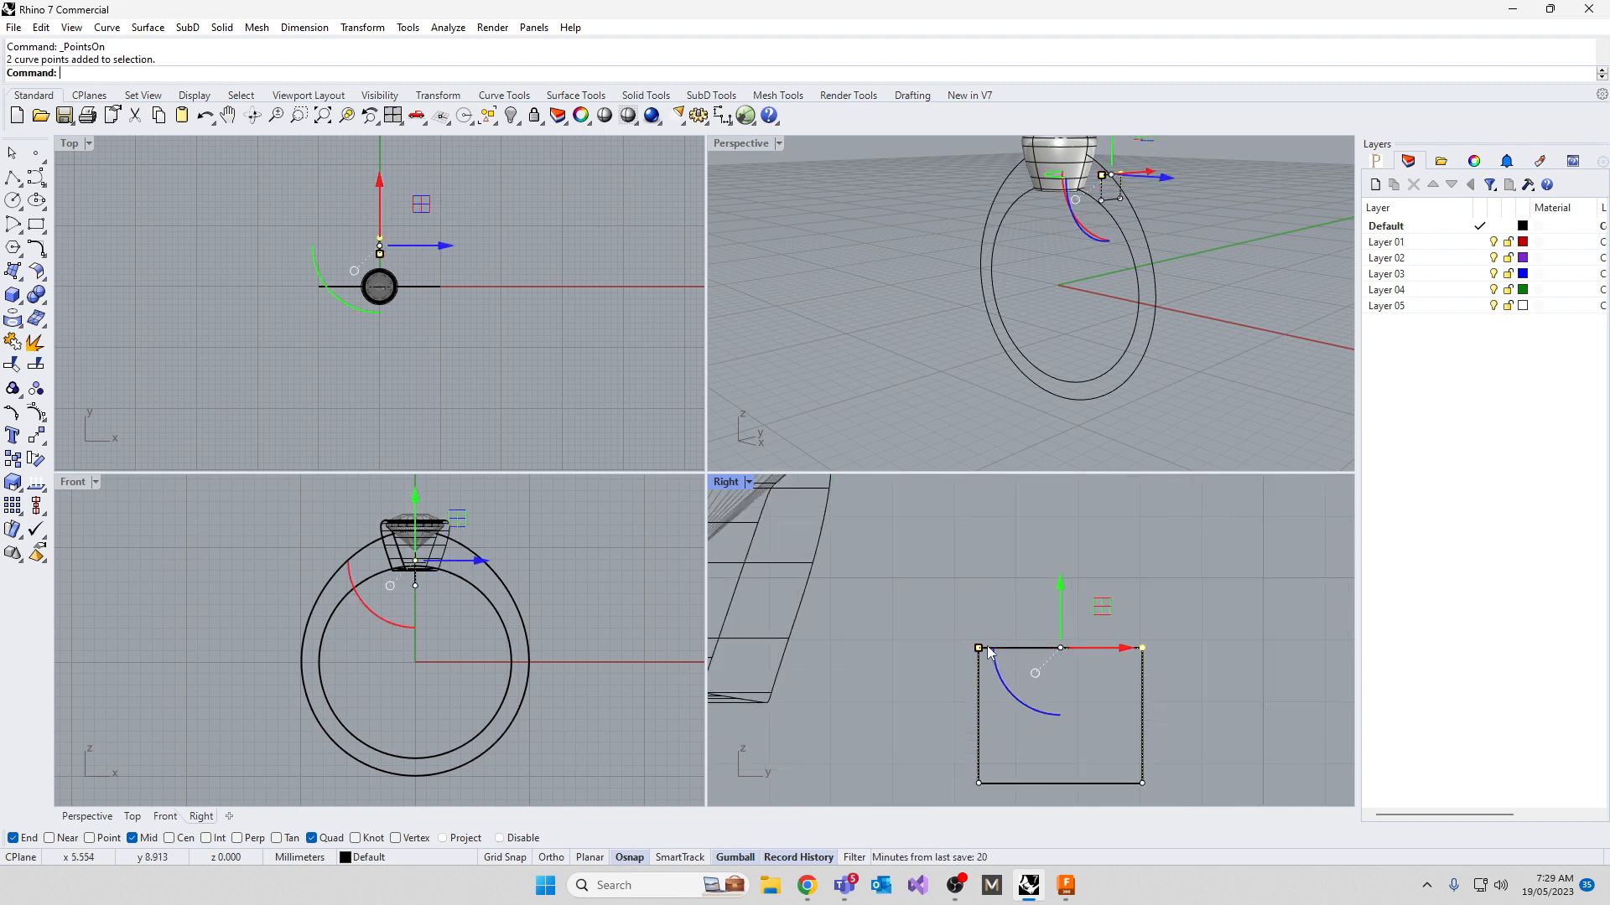
pyautogui.moveTo(983, 652); pyautogui.dragTo(1054, 681)
pyautogui.press('Escape')
pyautogui.scroll(-4, 1006, 610)
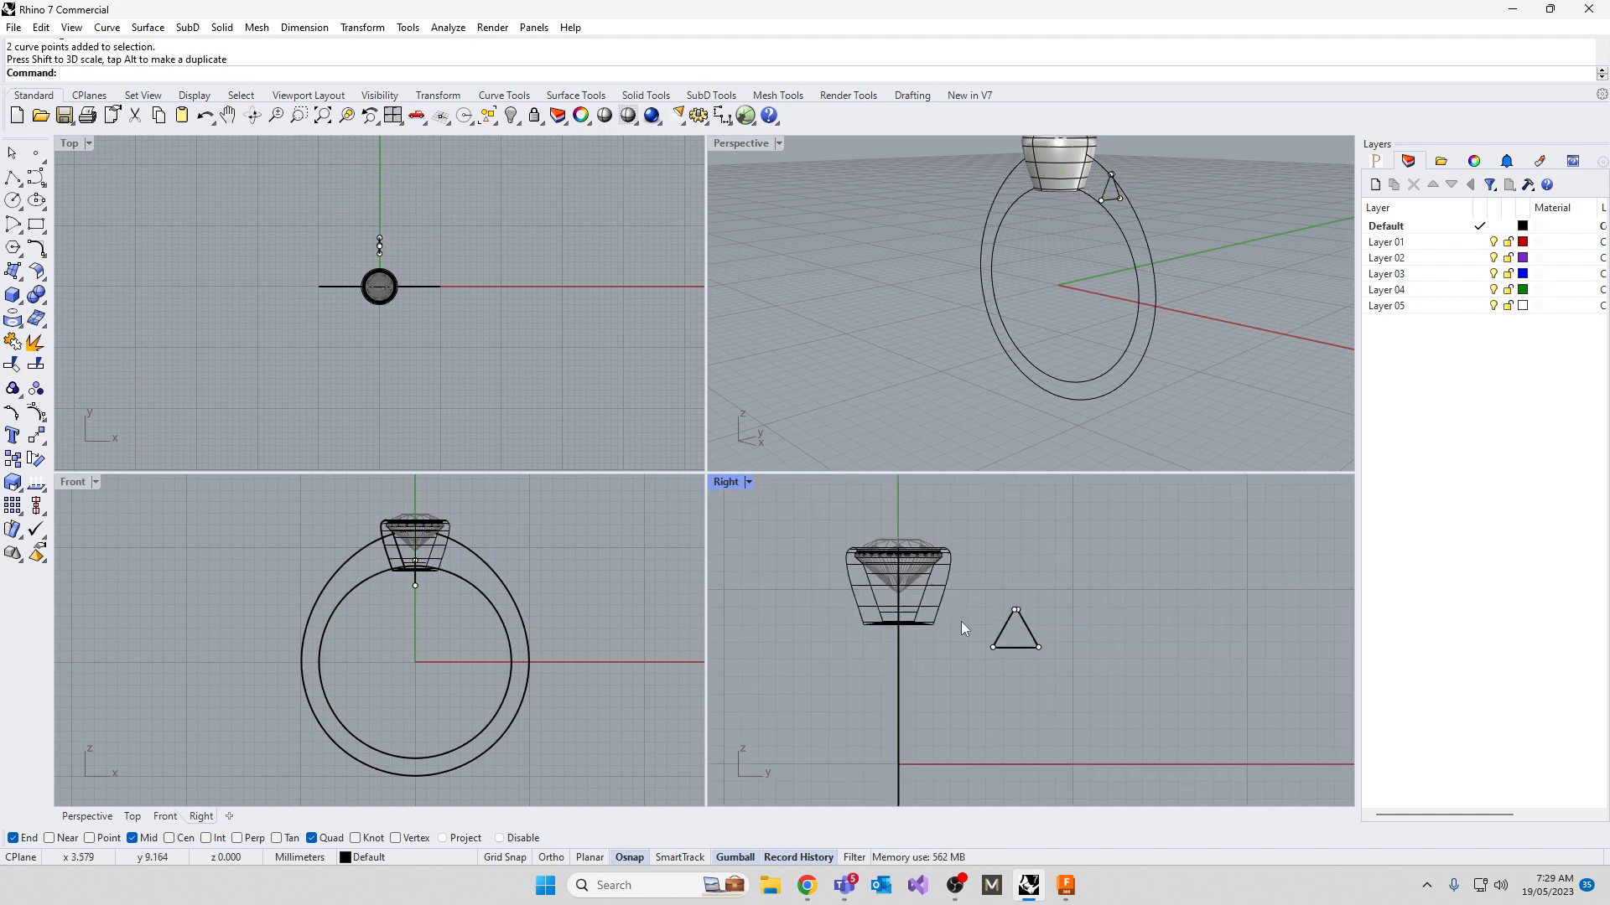
# Delete the triangular profile in the Right view
pyautogui.moveTo(942, 260); pyautogui.dragTo(1045, 383, button='right')
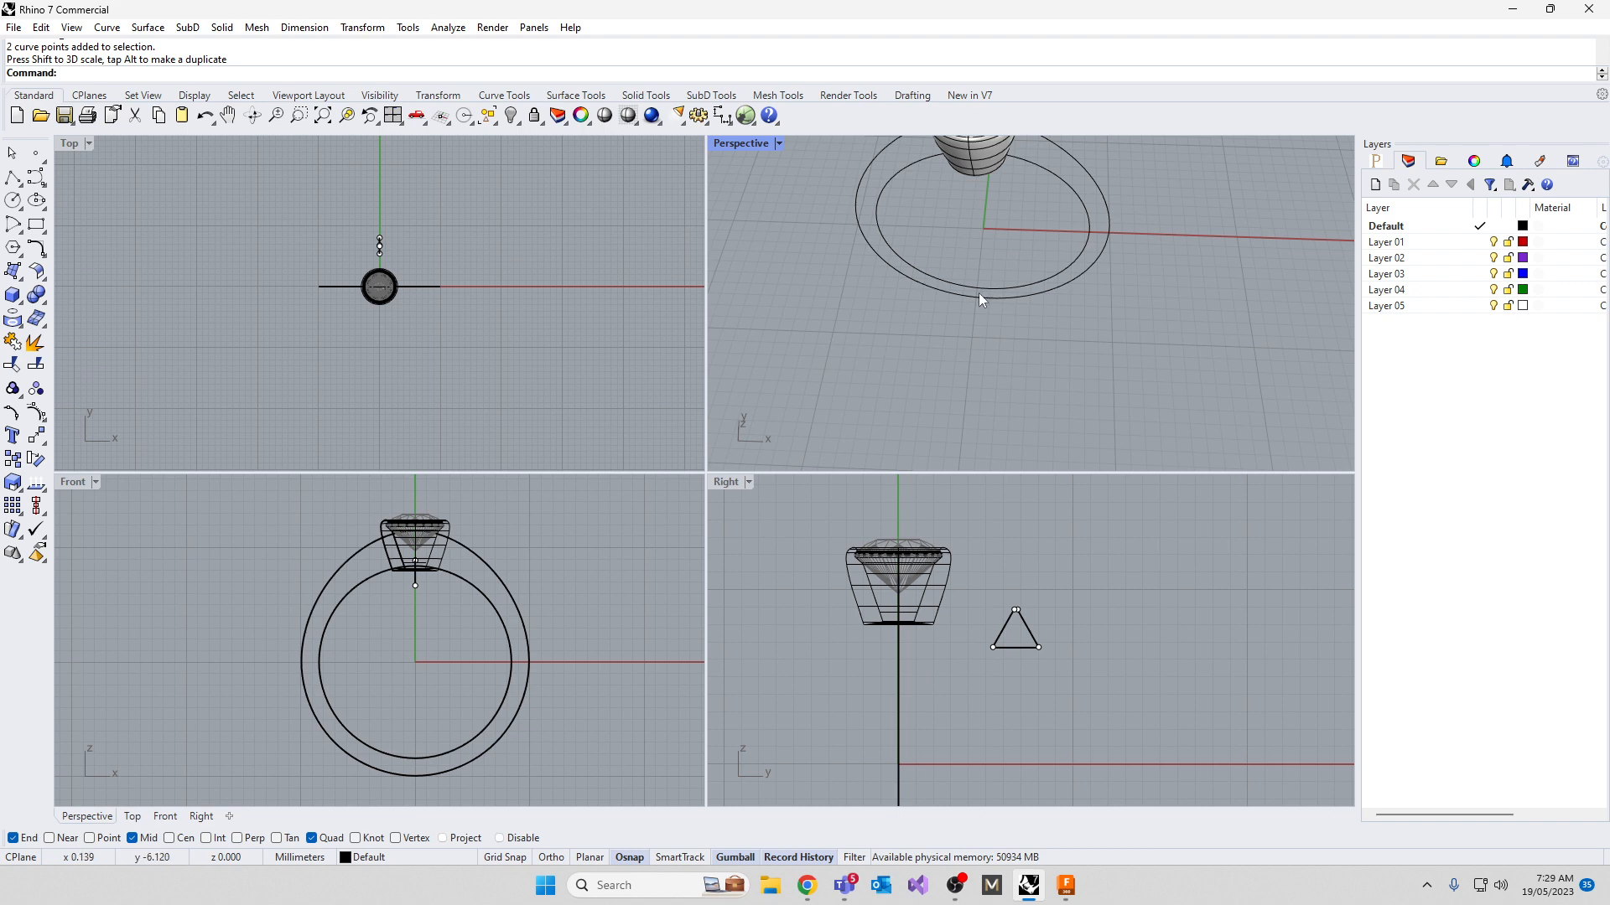
pyautogui.click(1035, 692)
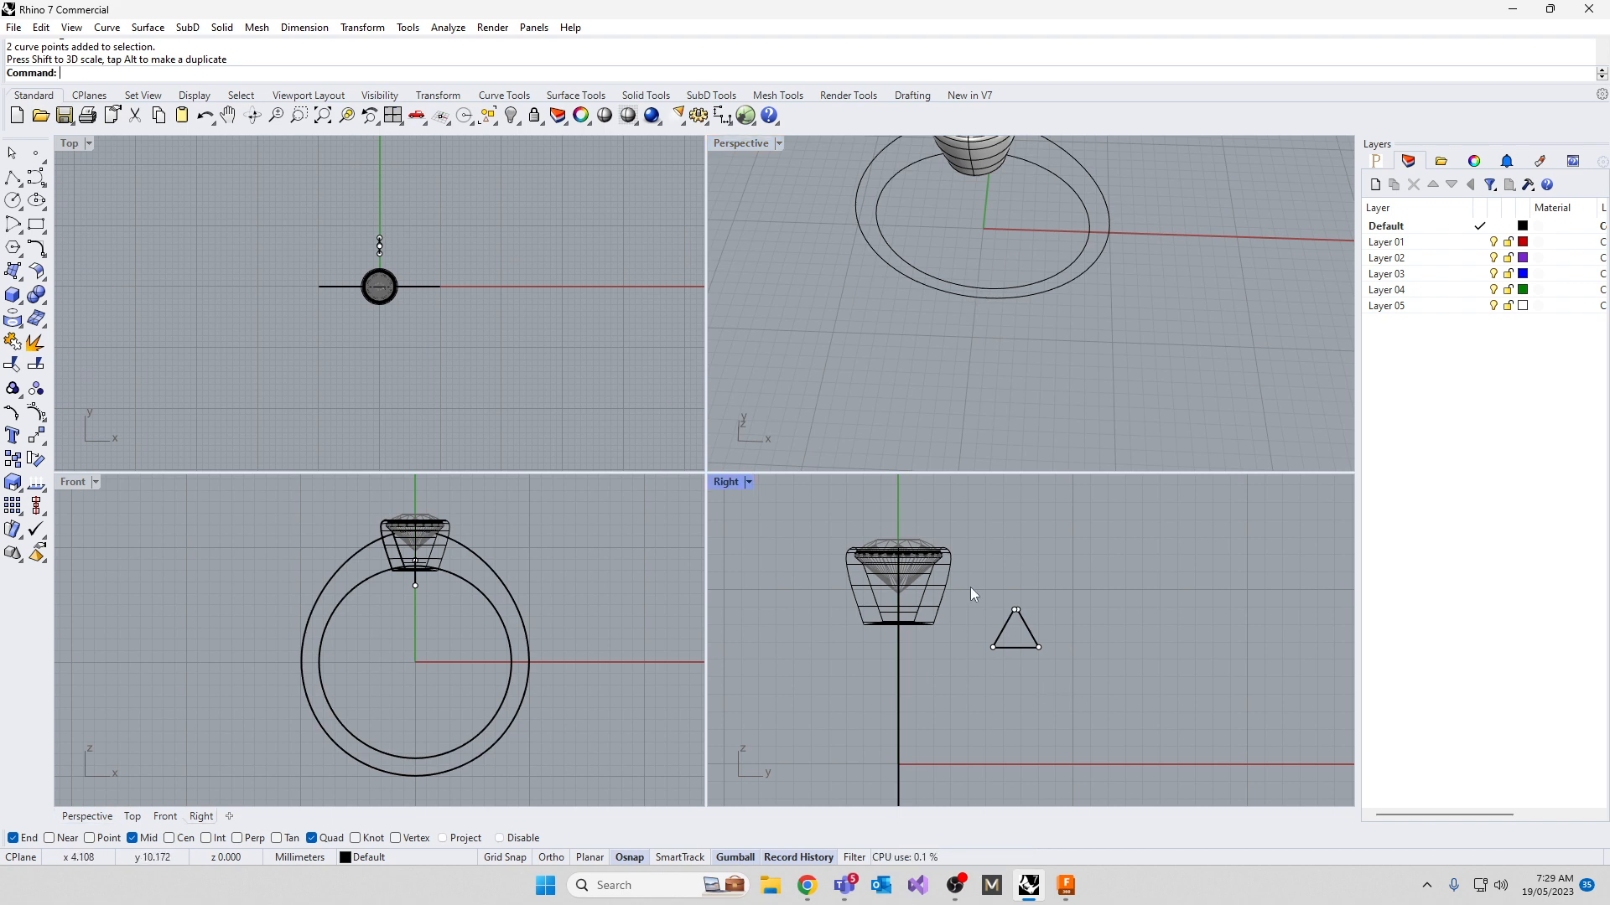
pyautogui.moveTo(972, 587); pyautogui.dragTo(1105, 702)
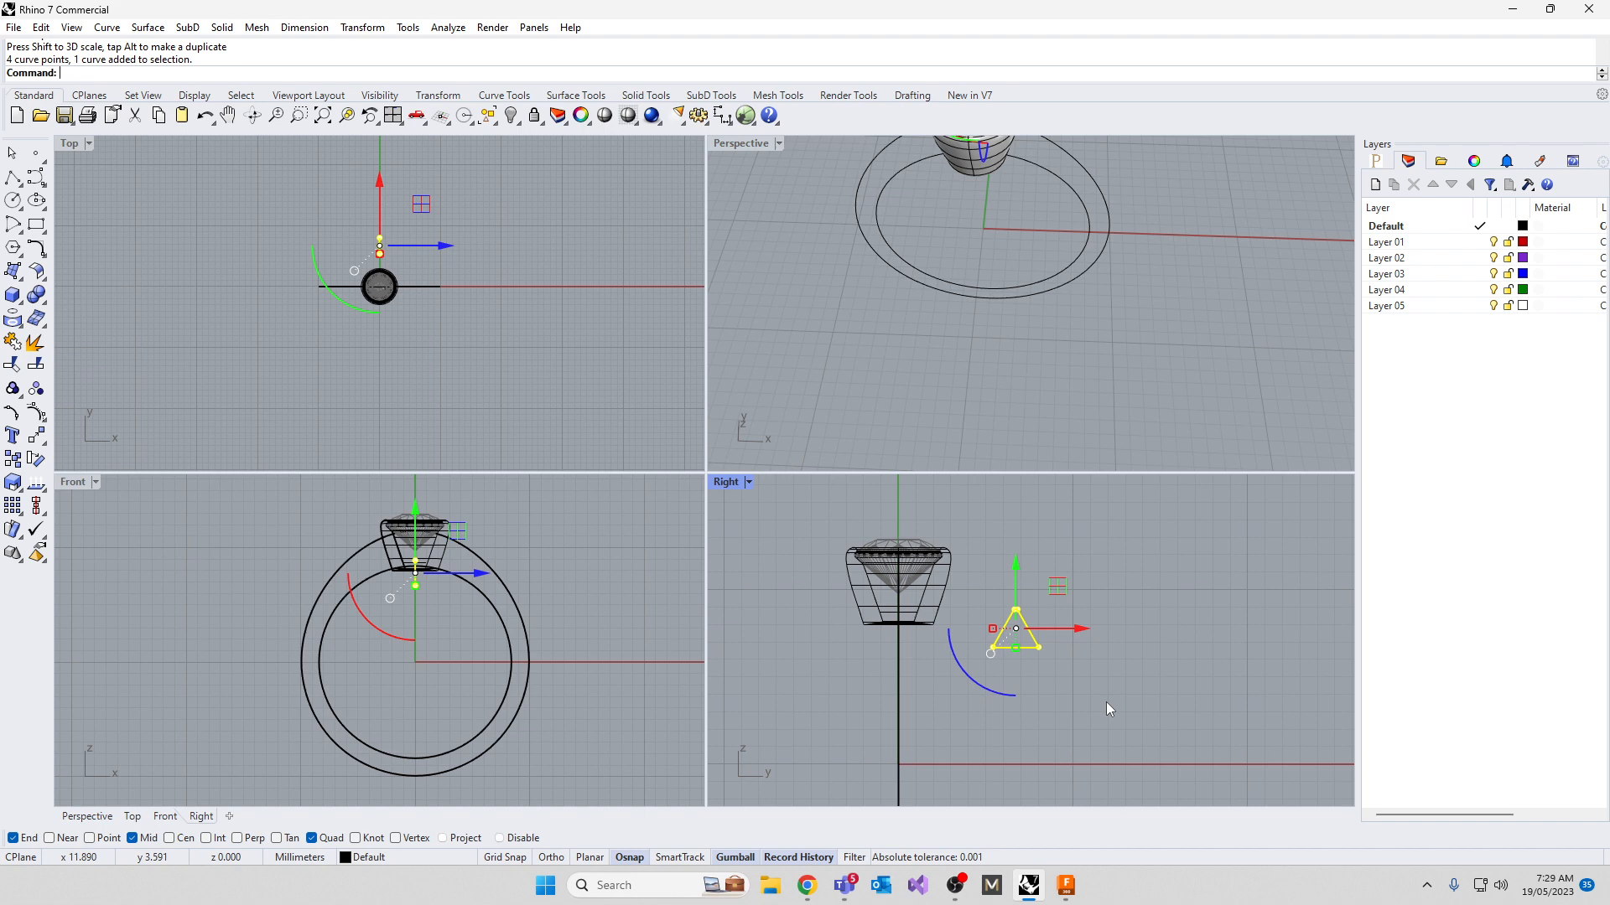
pyautogui.press('Delete')
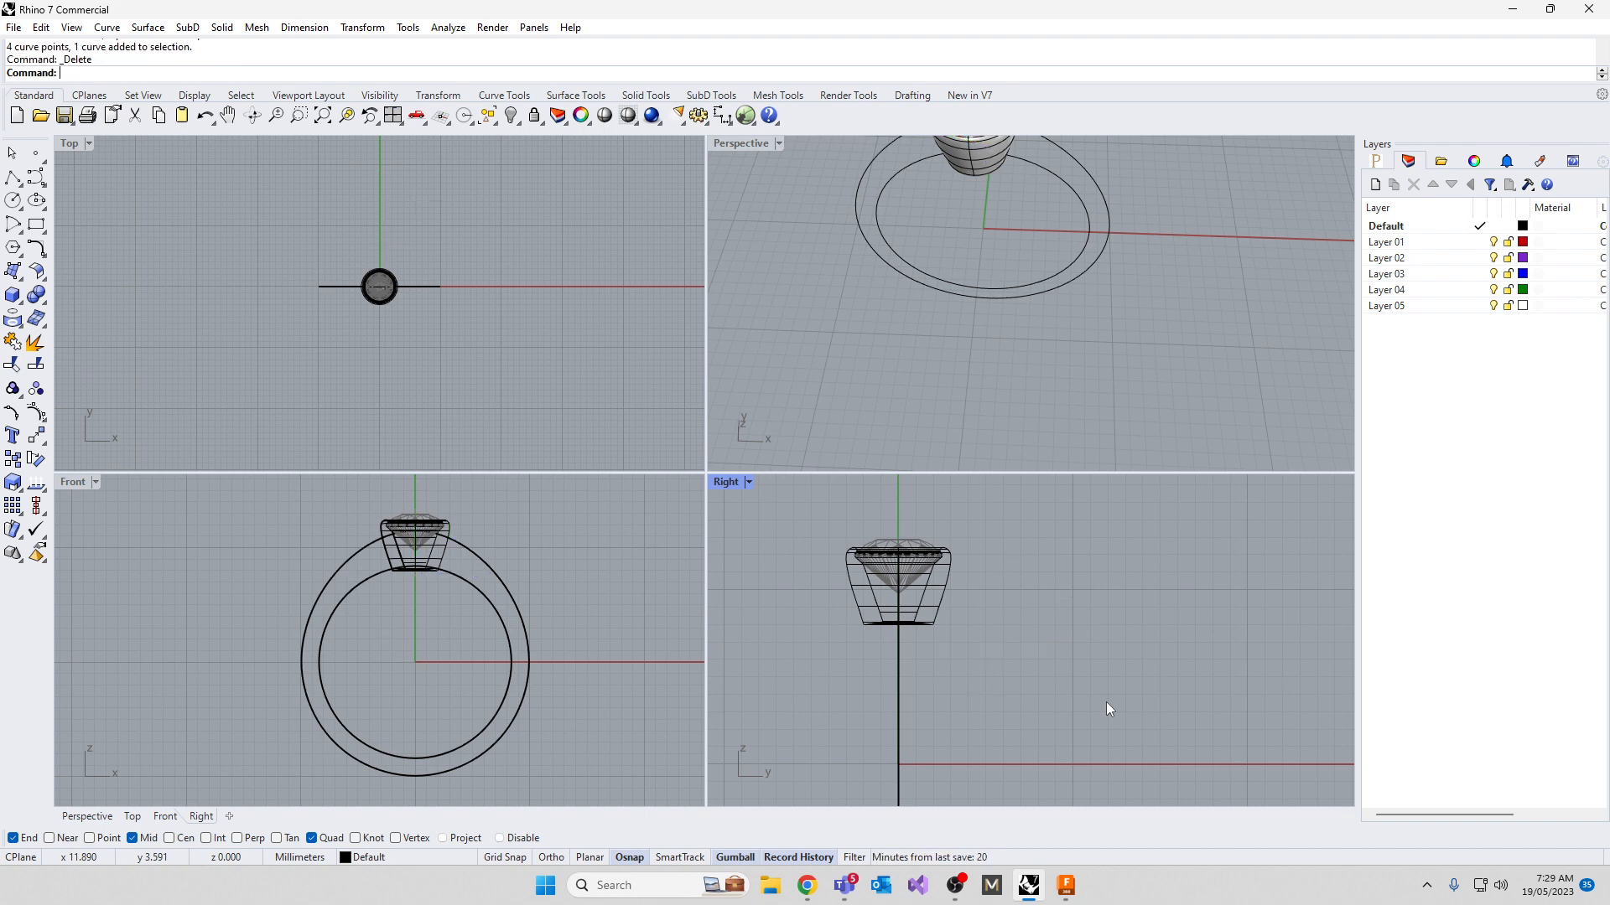
# Maximise the Front view and move the lower control points of the bezel's profile curve inward and slightly up
pyautogui.doubleClick(73, 481)
pyautogui.scroll(8, 754, 411)
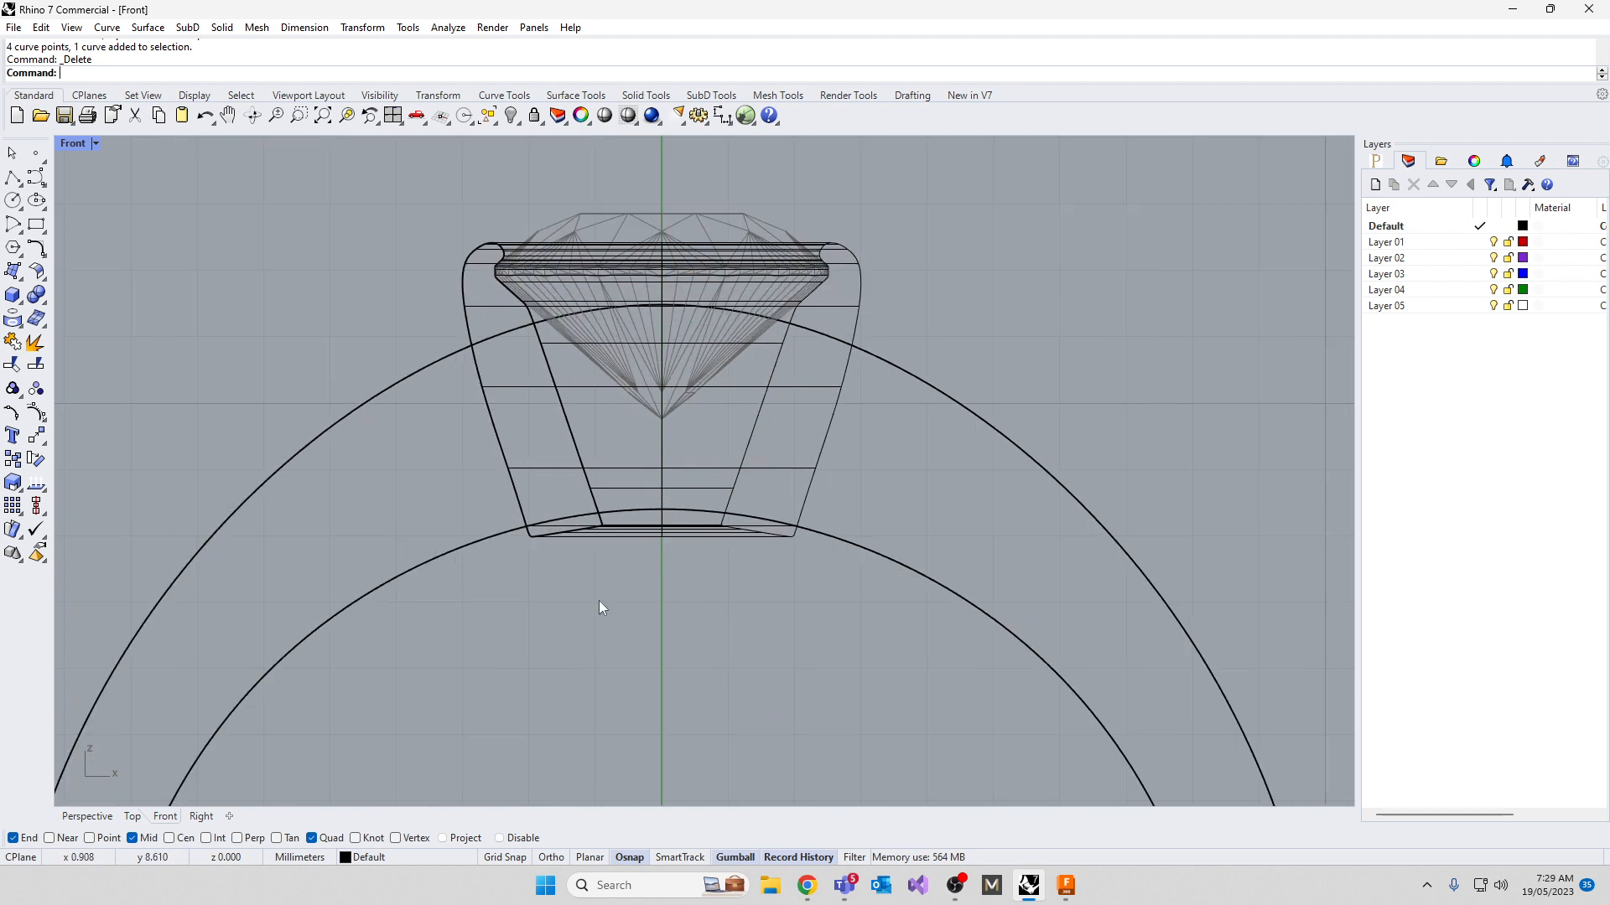
pyautogui.click(550, 533)
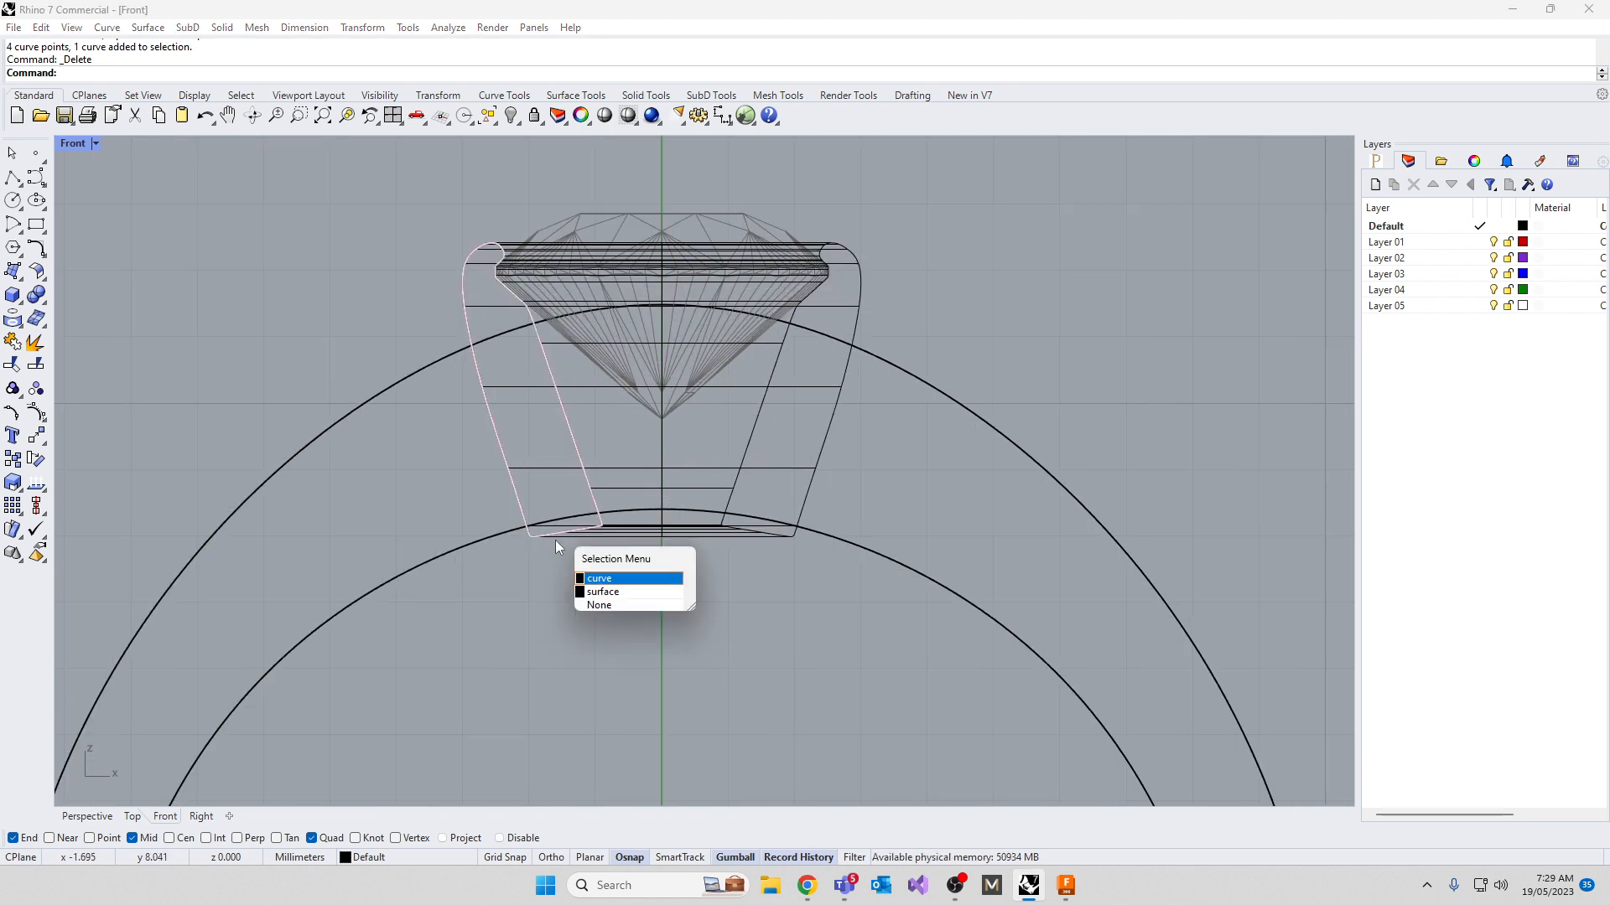
pyautogui.click(614, 578)
pyautogui.moveTo(473, 490); pyautogui.dragTo(635, 479)
pyautogui.moveTo(463, 453); pyautogui.dragTo(573, 421)
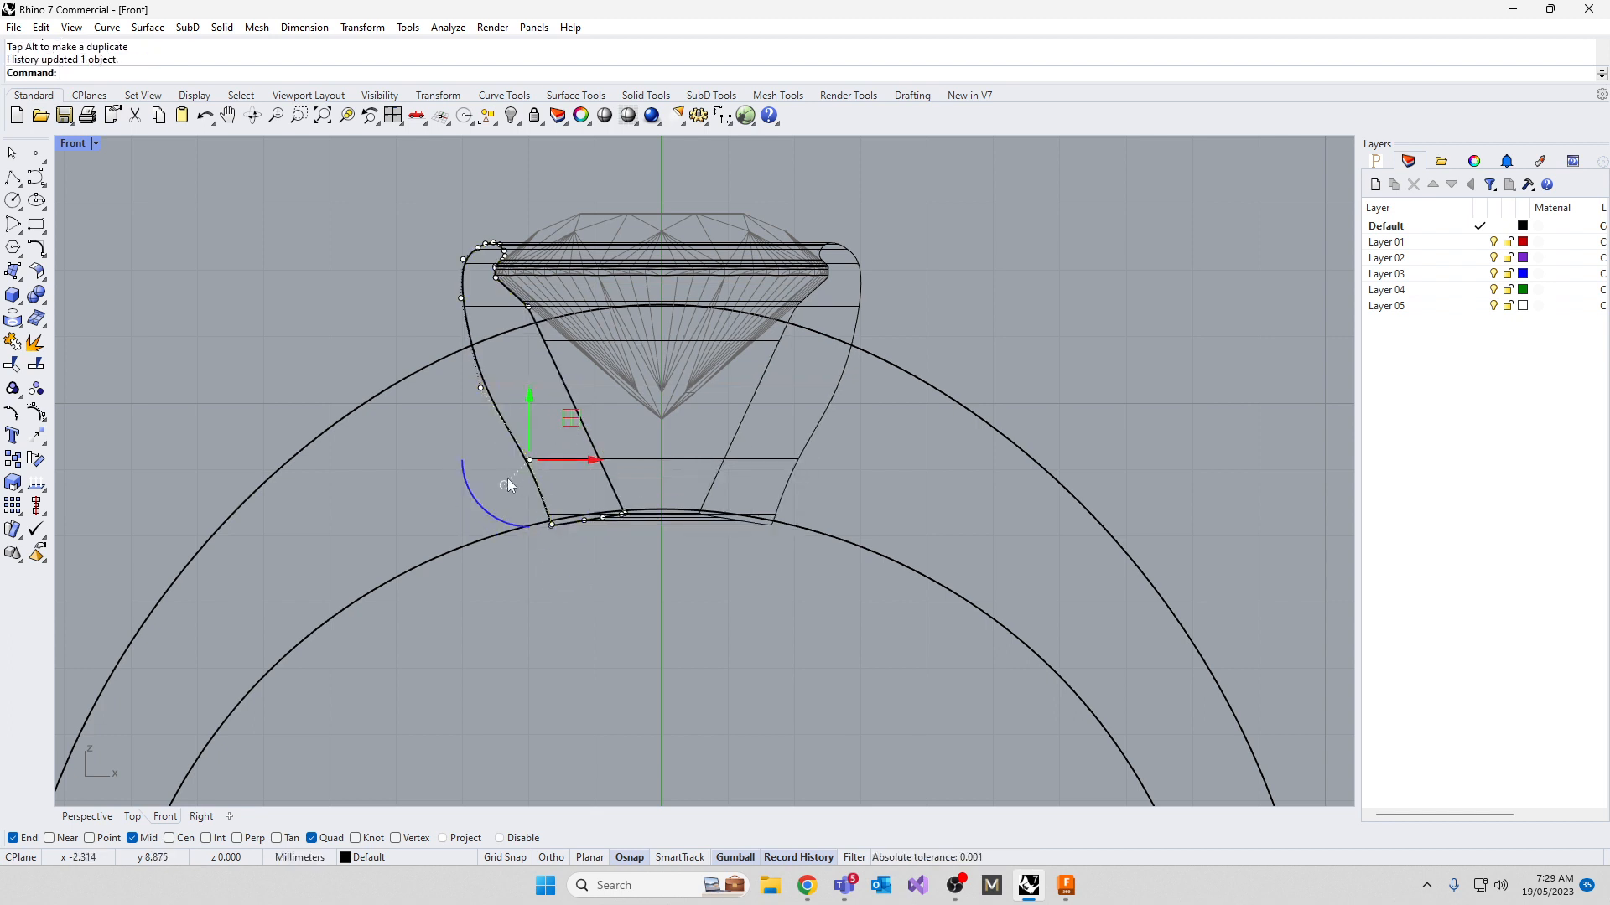
# Move the profile's bottom control points closer to the centre axis, narrowing the bezel base at the inner ring curve
pyautogui.click(521, 499)
pyautogui.moveTo(521, 498); pyautogui.dragTo(646, 535)
pyautogui.moveTo(632, 478); pyautogui.dragTo(712, 527)
pyautogui.scroll(5, 613, 519)
pyautogui.moveTo(686, 460); pyautogui.dragTo(646, 467)
pyautogui.moveTo(531, 474); pyautogui.dragTo(641, 475)
pyautogui.moveTo(471, 471); pyautogui.dragTo(520, 565)
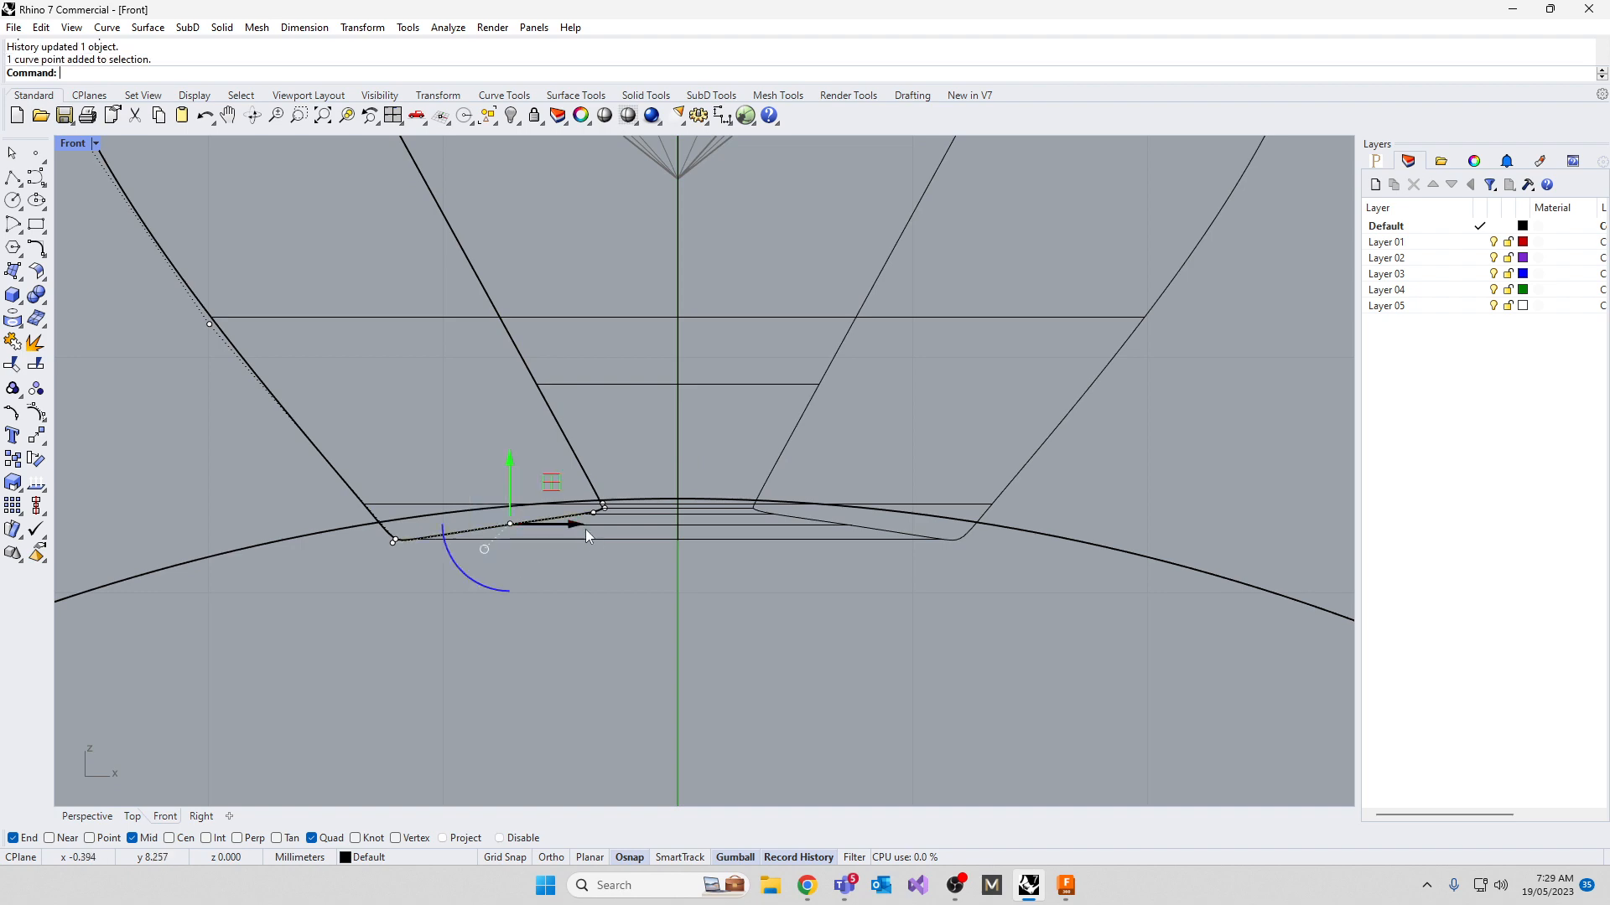
pyautogui.scroll(5, 585, 530)
pyautogui.press('Escape')
pyautogui.scroll(-5, 586, 472)
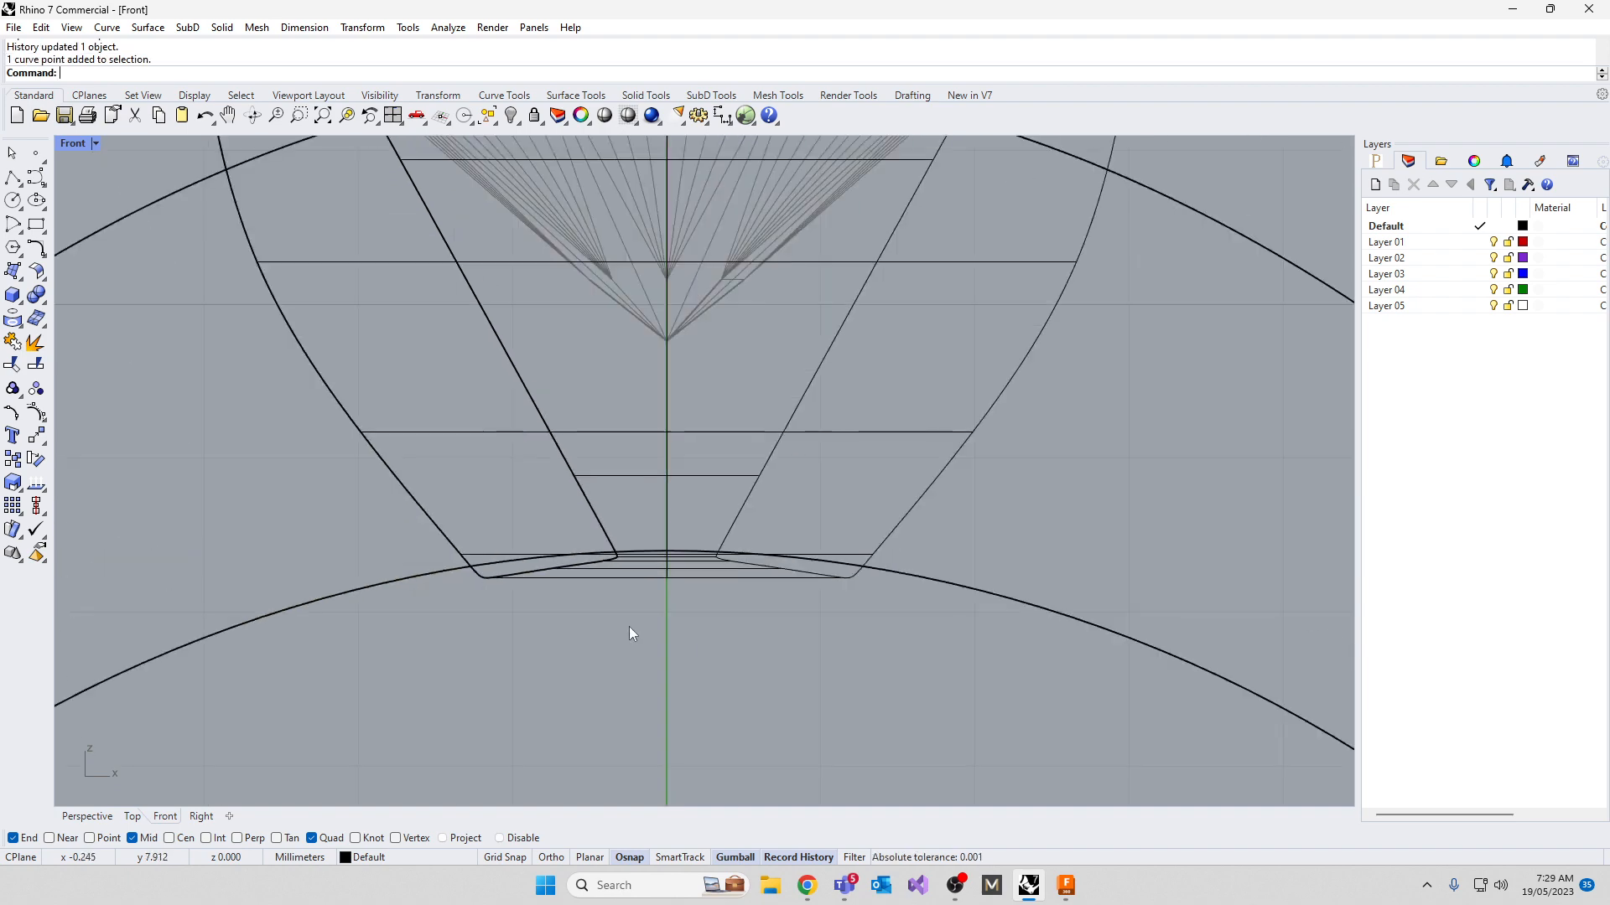
# Move the two lower outer-side control points of the bezel profile inward to slim the bezel wall
pyautogui.click(522, 558)
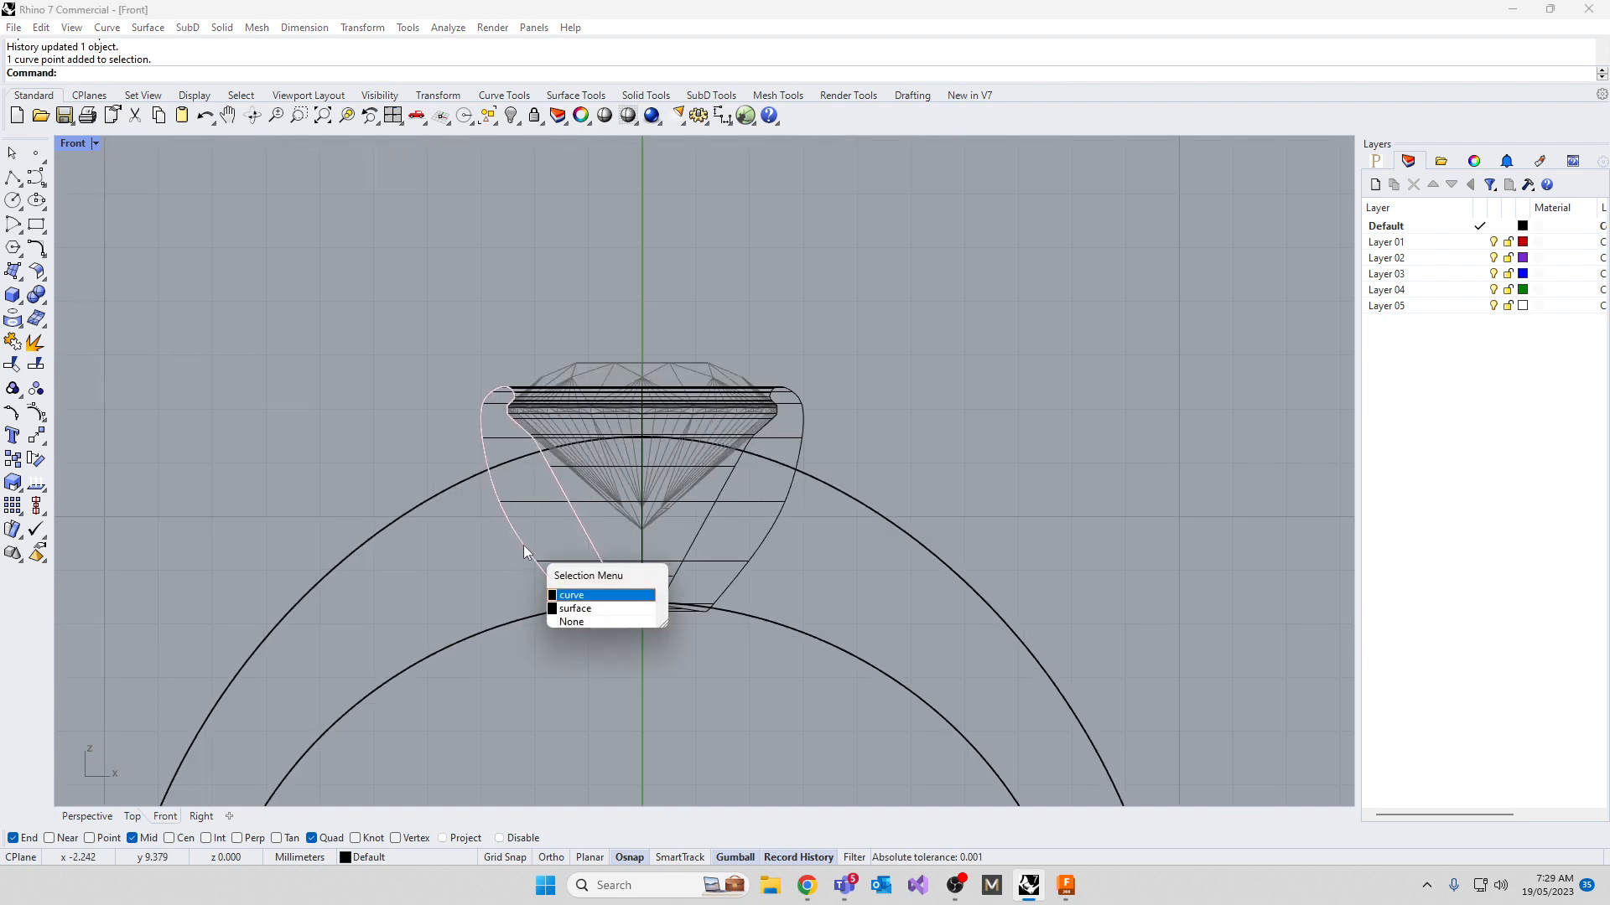
pyautogui.click(570, 606)
pyautogui.click(496, 503)
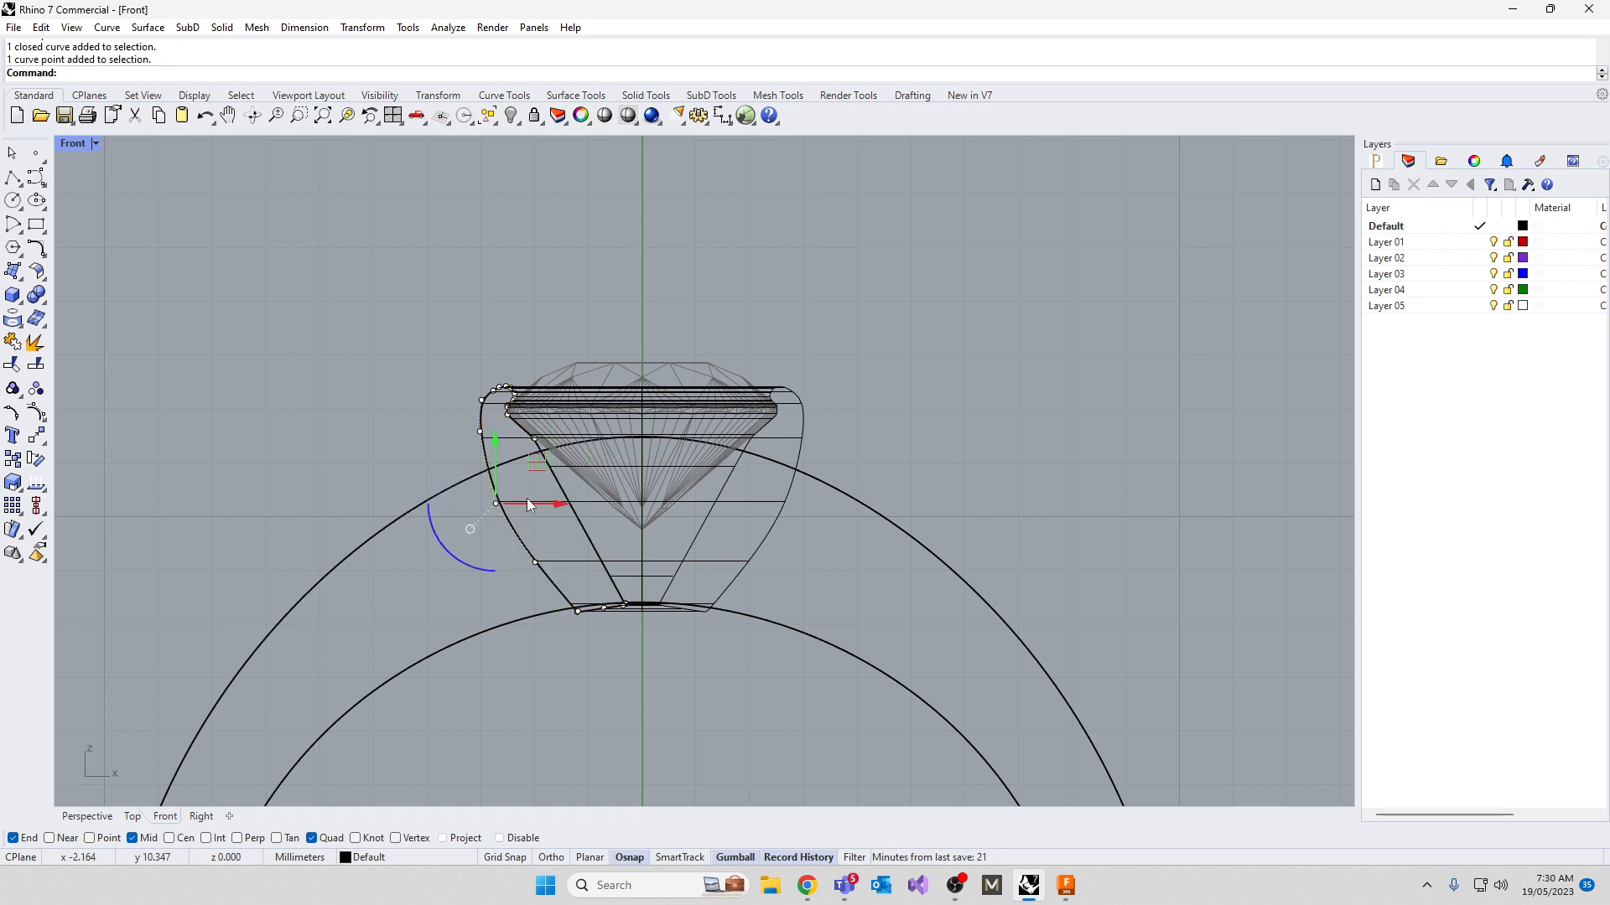
pyautogui.moveTo(553, 505); pyautogui.dragTo(566, 506)
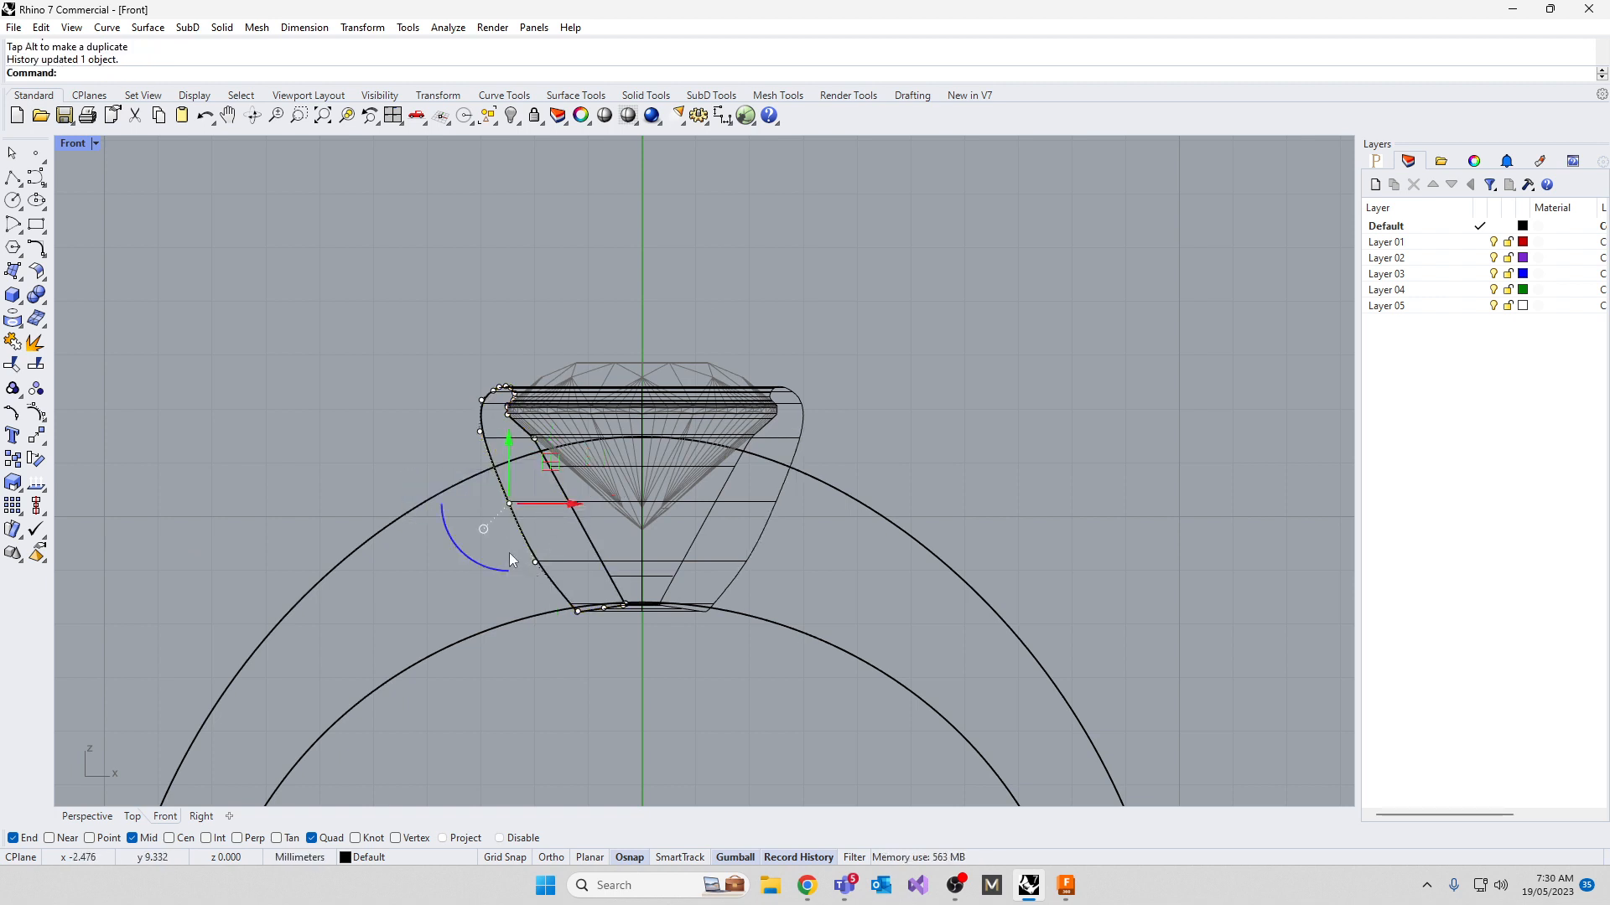
pyautogui.click(535, 562)
pyautogui.moveTo(587, 563); pyautogui.dragTo(606, 565)
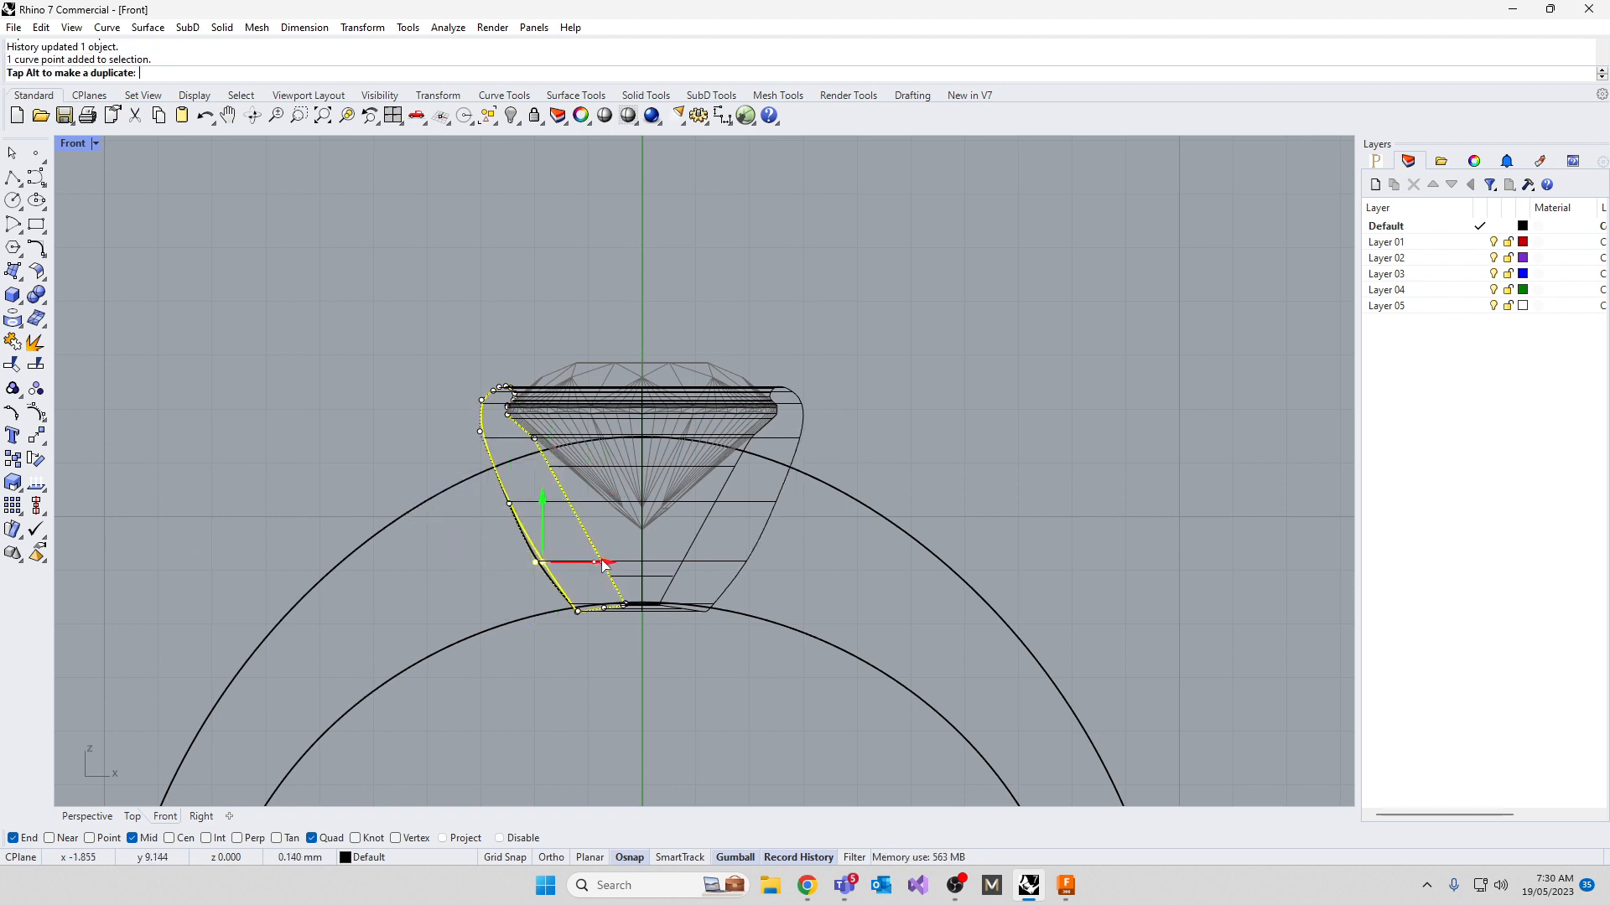
pyautogui.click(466, 553)
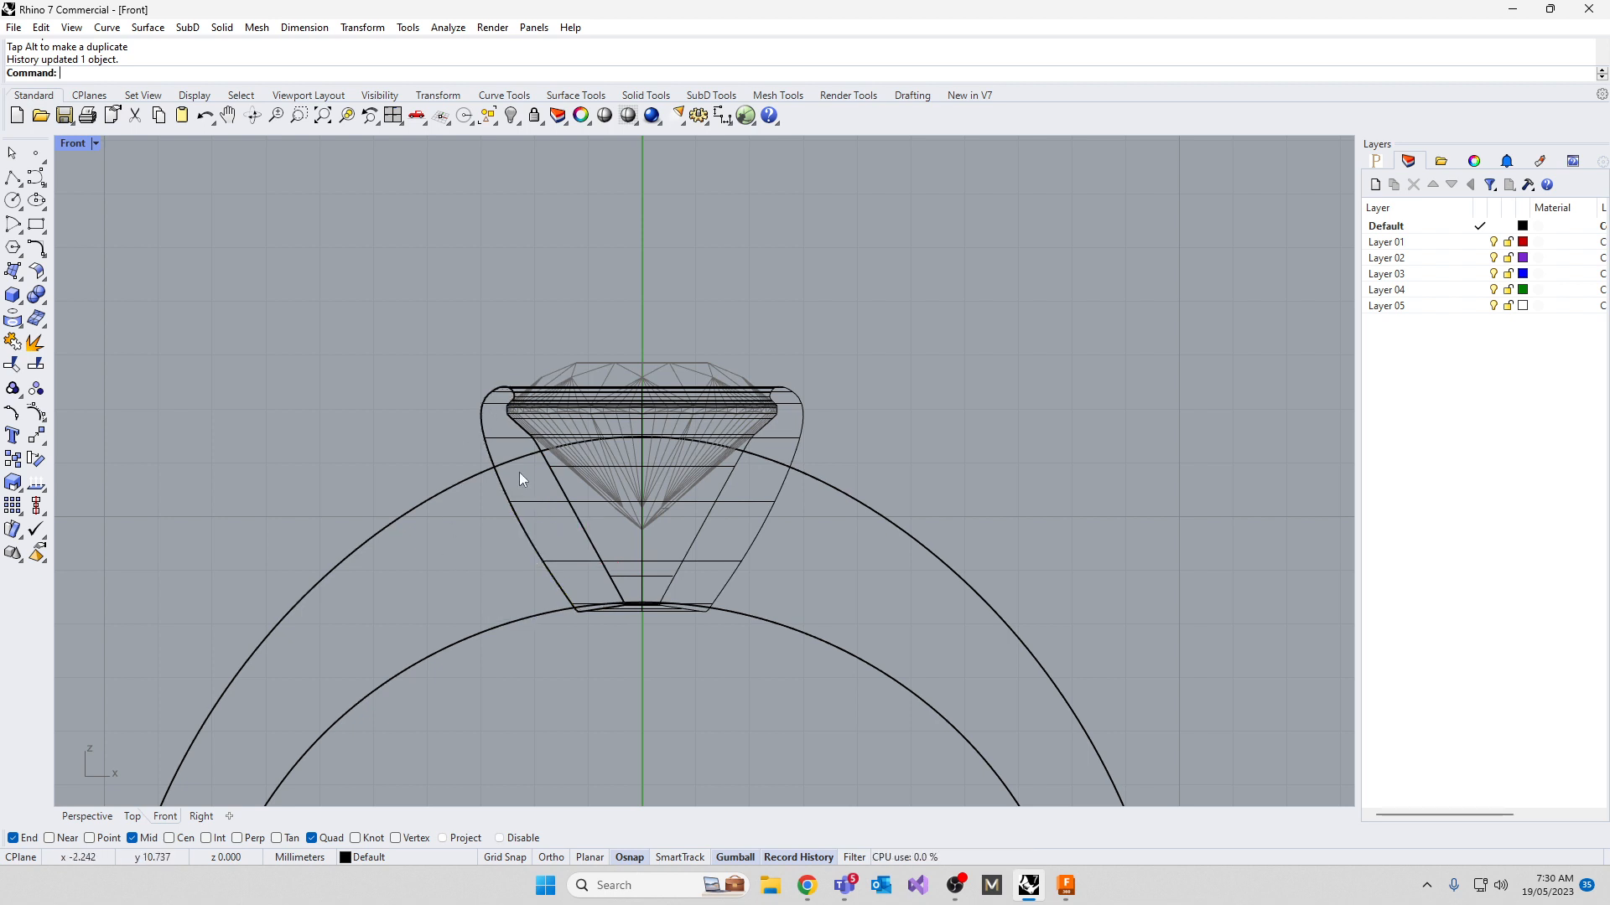
# Draw a diagonal line through the bezel wall, from just below the inner ring curve up to near the outer ring curve
pyautogui.write('line')
pyautogui.press('Return')
pyautogui.scroll(3, 713, 619)
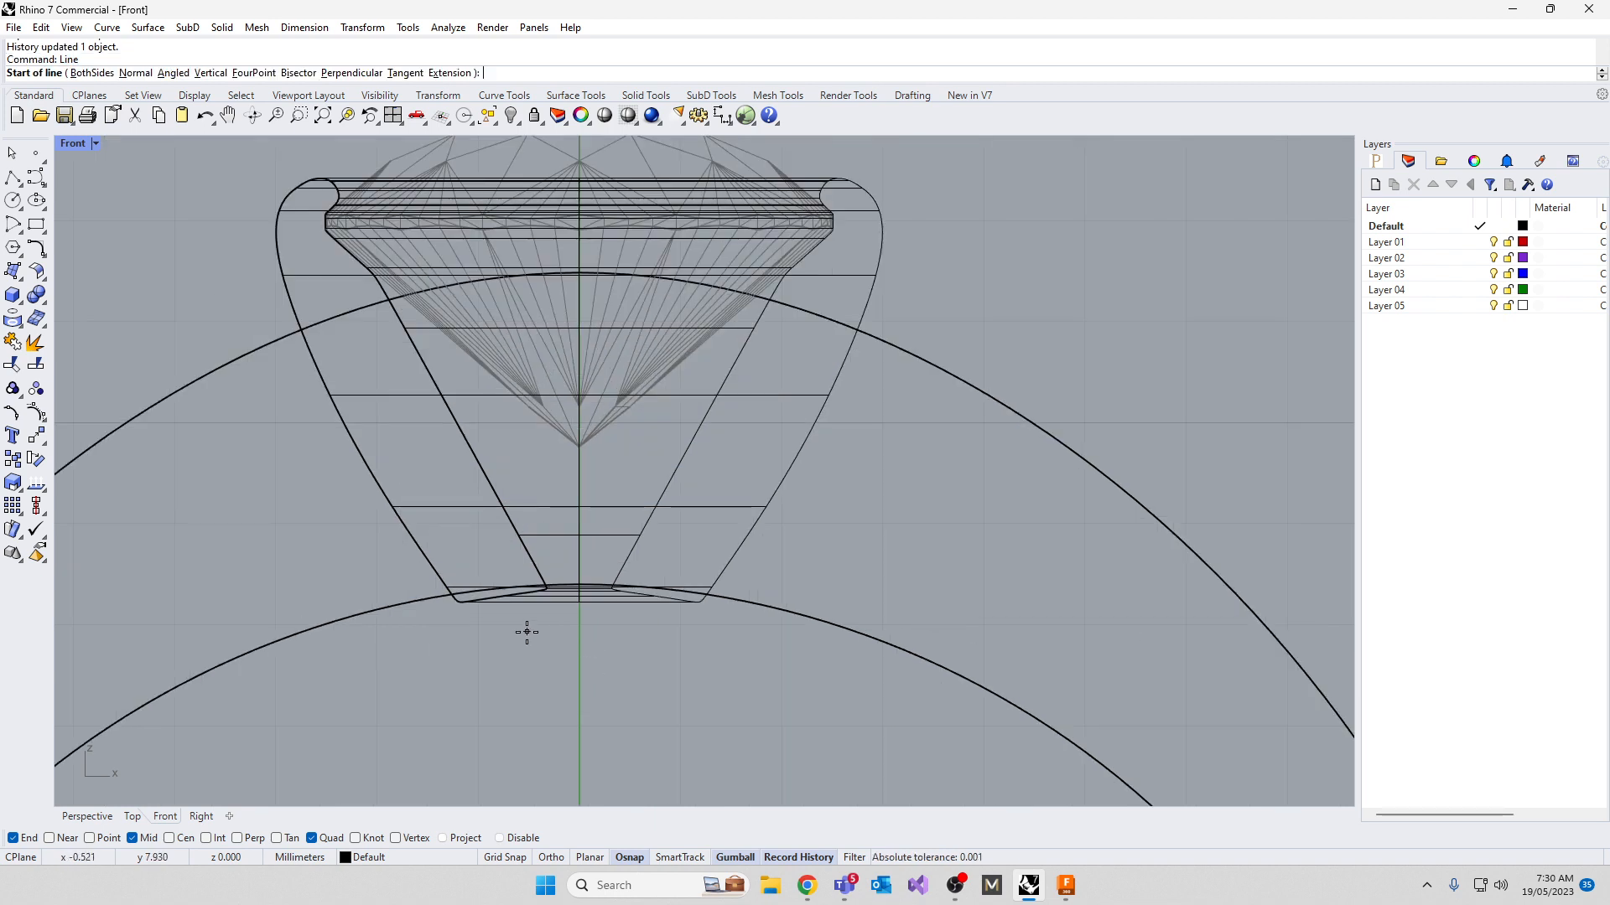
pyautogui.click(527, 631)
pyautogui.click(336, 296)
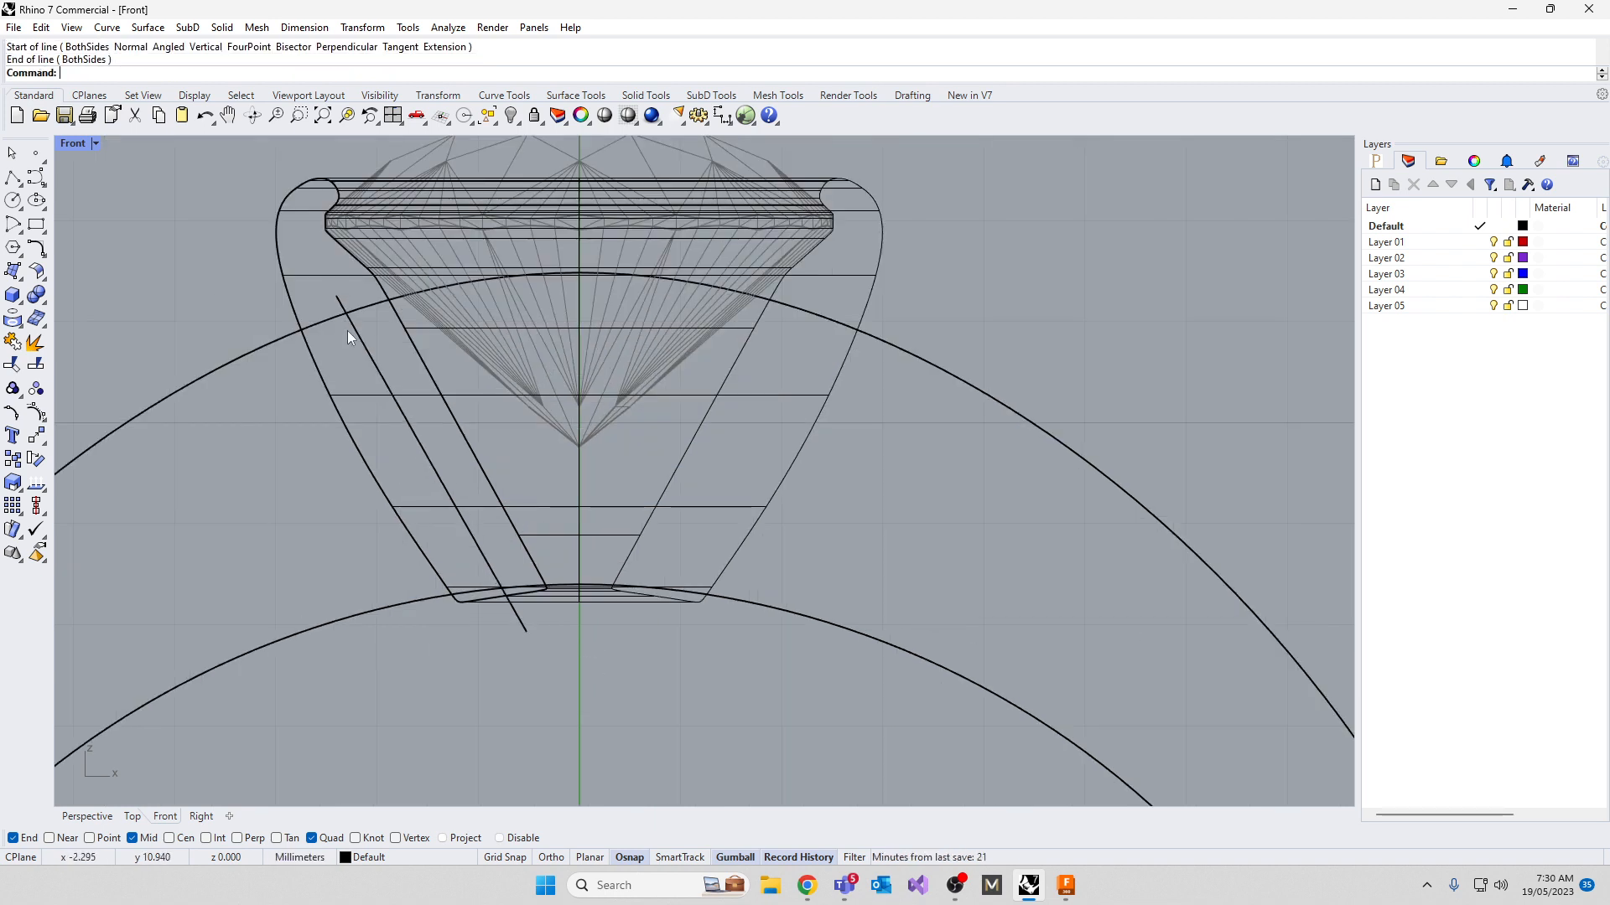
# Mirror the diagonal line across the vertical axis through the origin (0), keeping the original
pyautogui.click(355, 328)
pyautogui.write('Mirror')
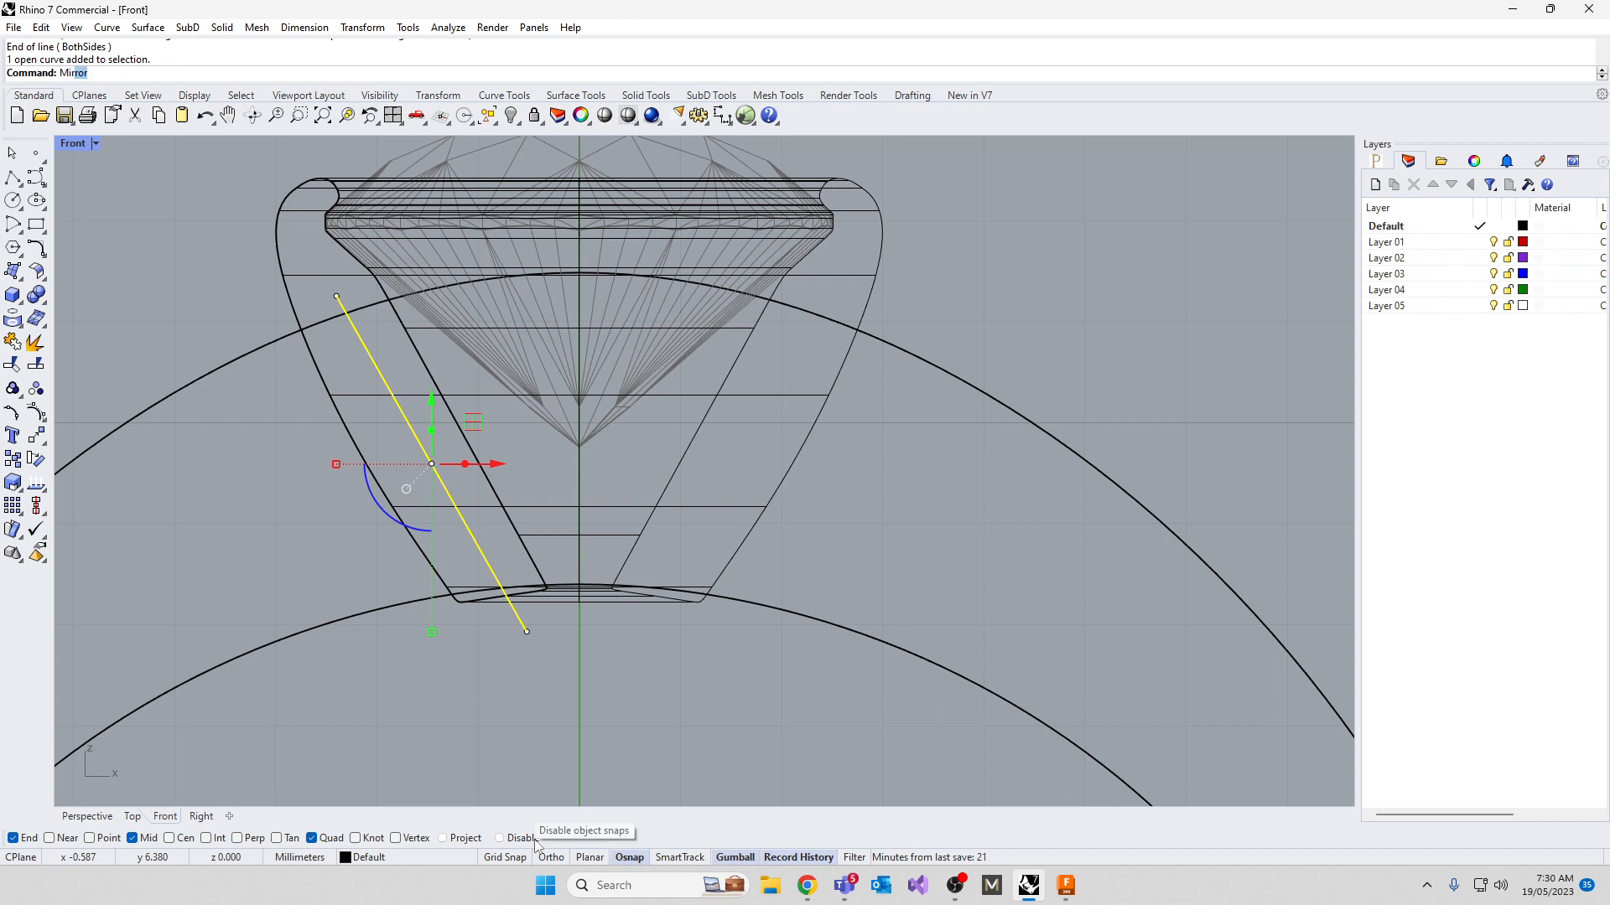
pyautogui.press('Return')
pyautogui.write('0')
pyautogui.press('Return')
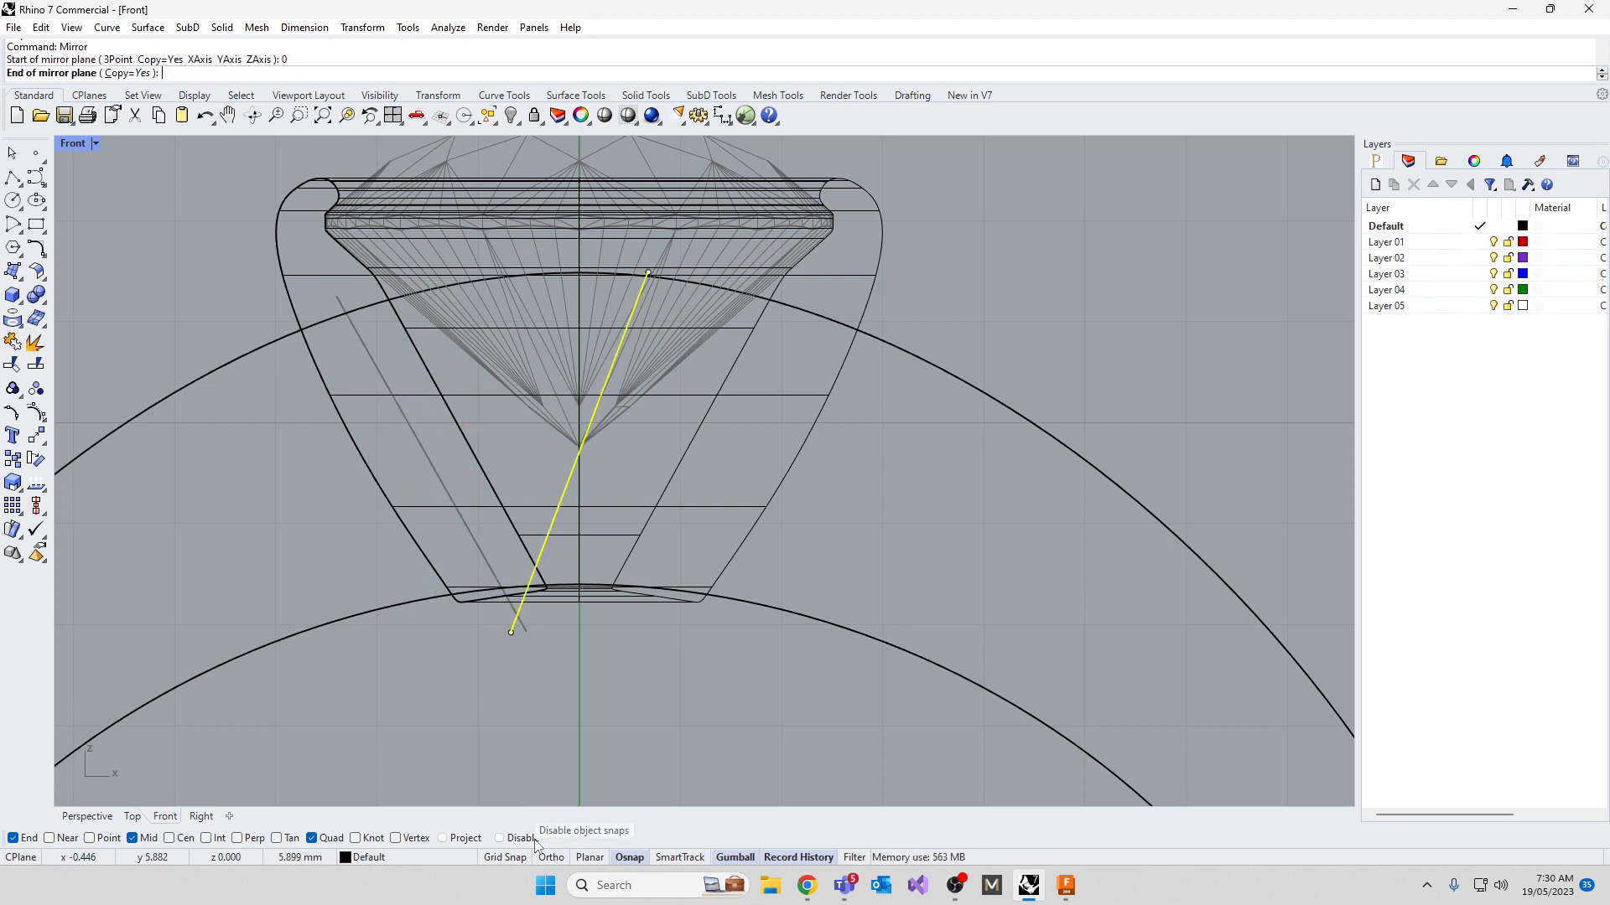
pyautogui.click(579, 668)
# Select all curves, invert the selection to pick up the bezel surface, and hide that surface
pyautogui.scroll(-10, 477, 555)
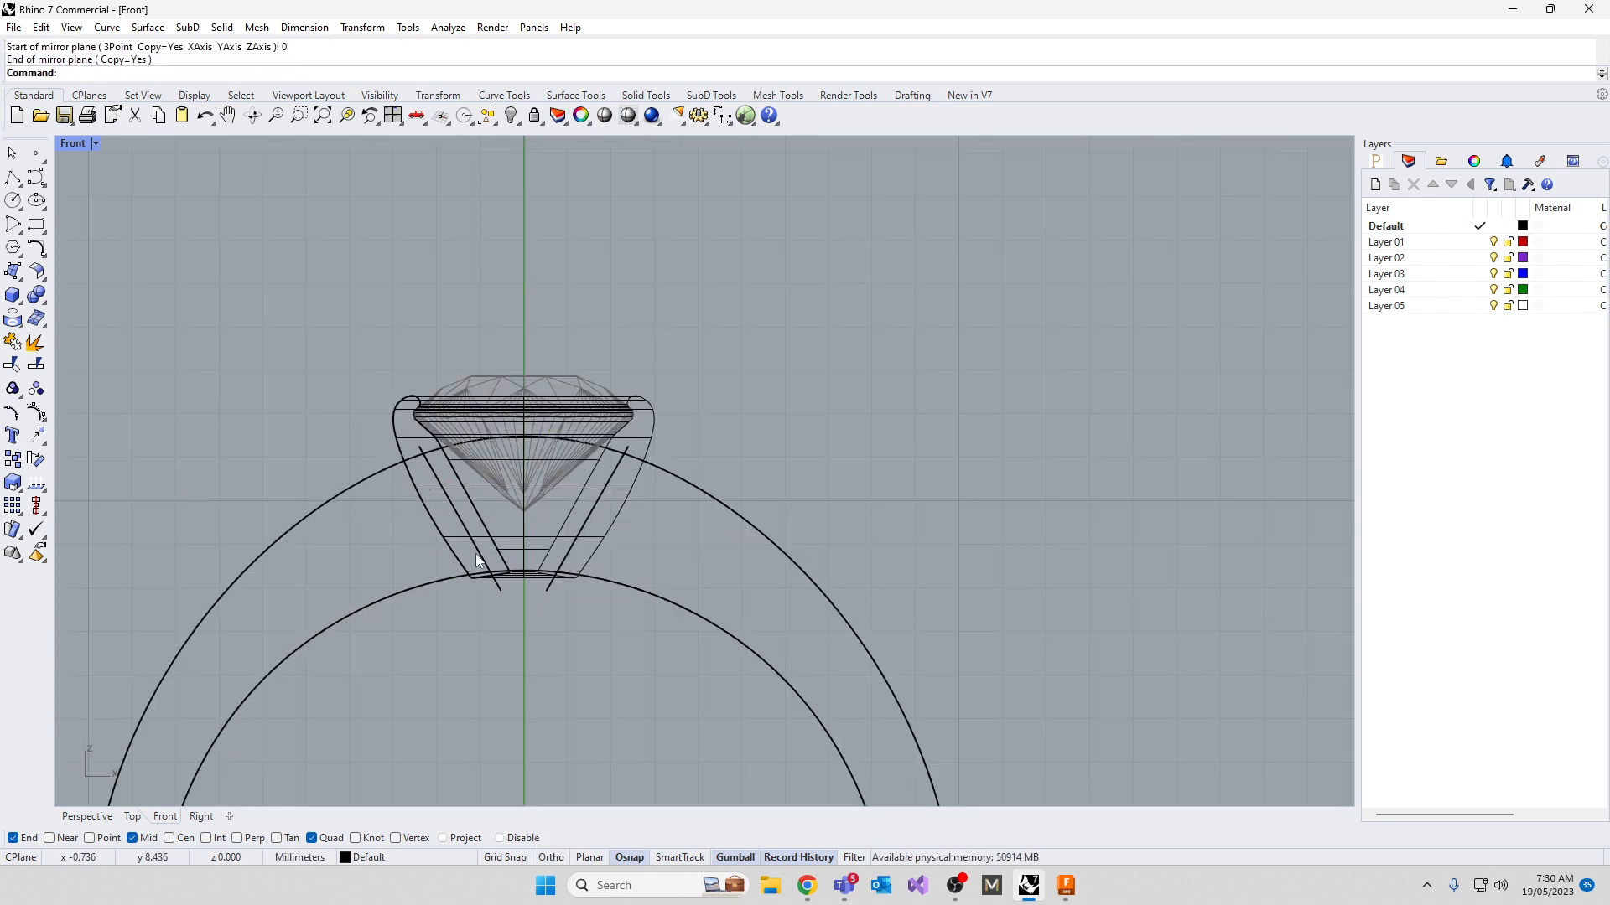
pyautogui.moveTo(508, 735); pyautogui.dragTo(687, 541, button='right')
pyautogui.scroll(-4, 684, 538)
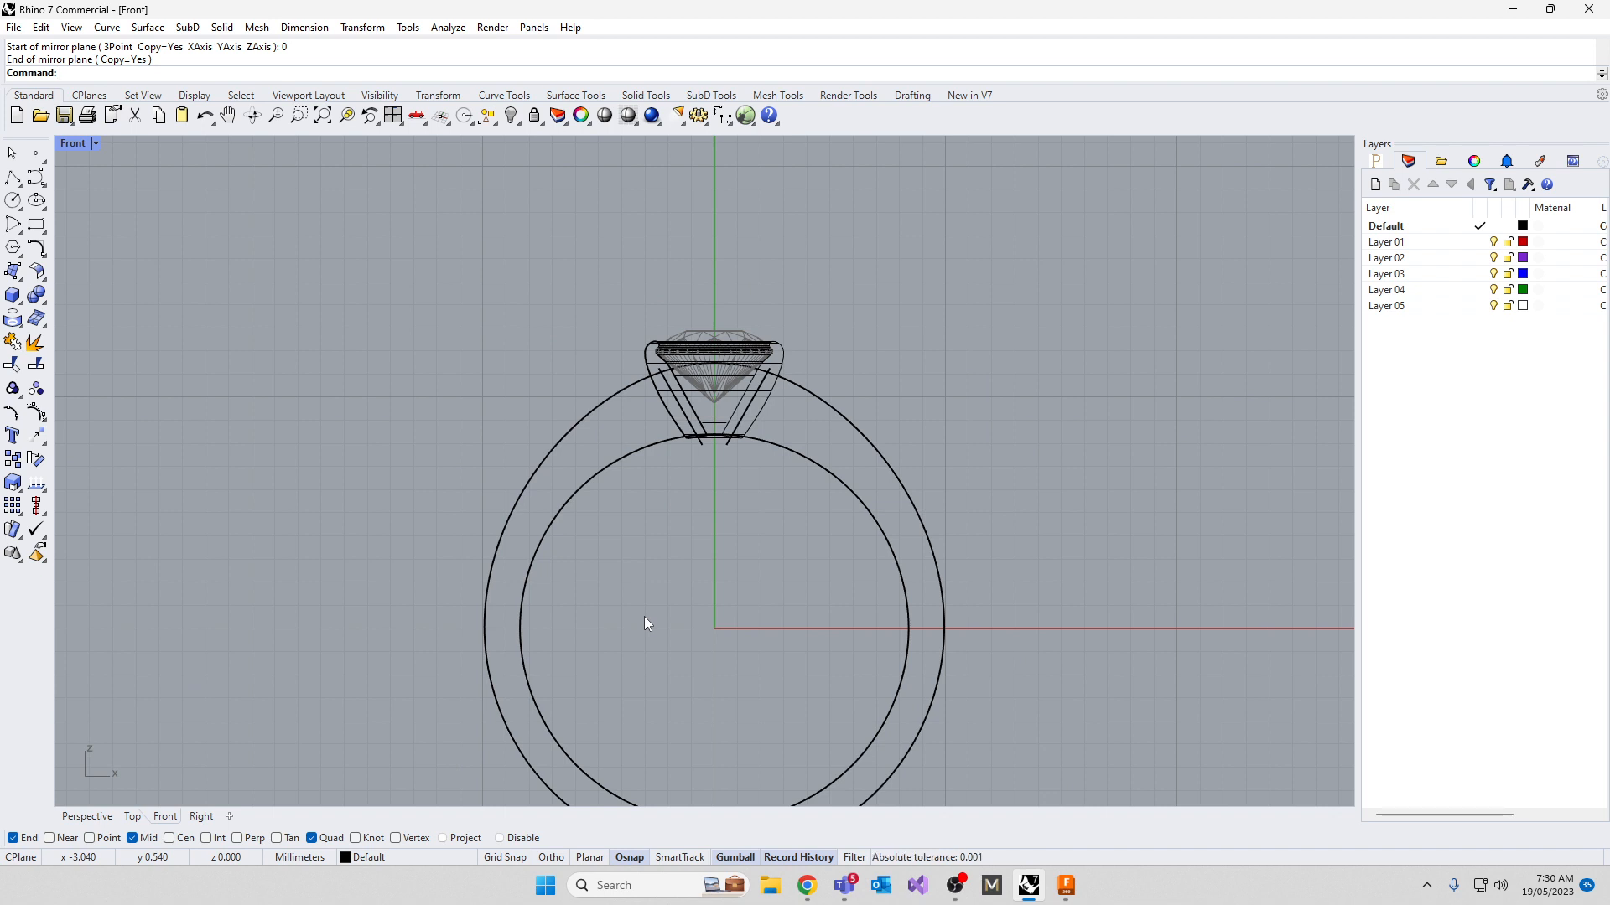
pyautogui.write('SelCrv')
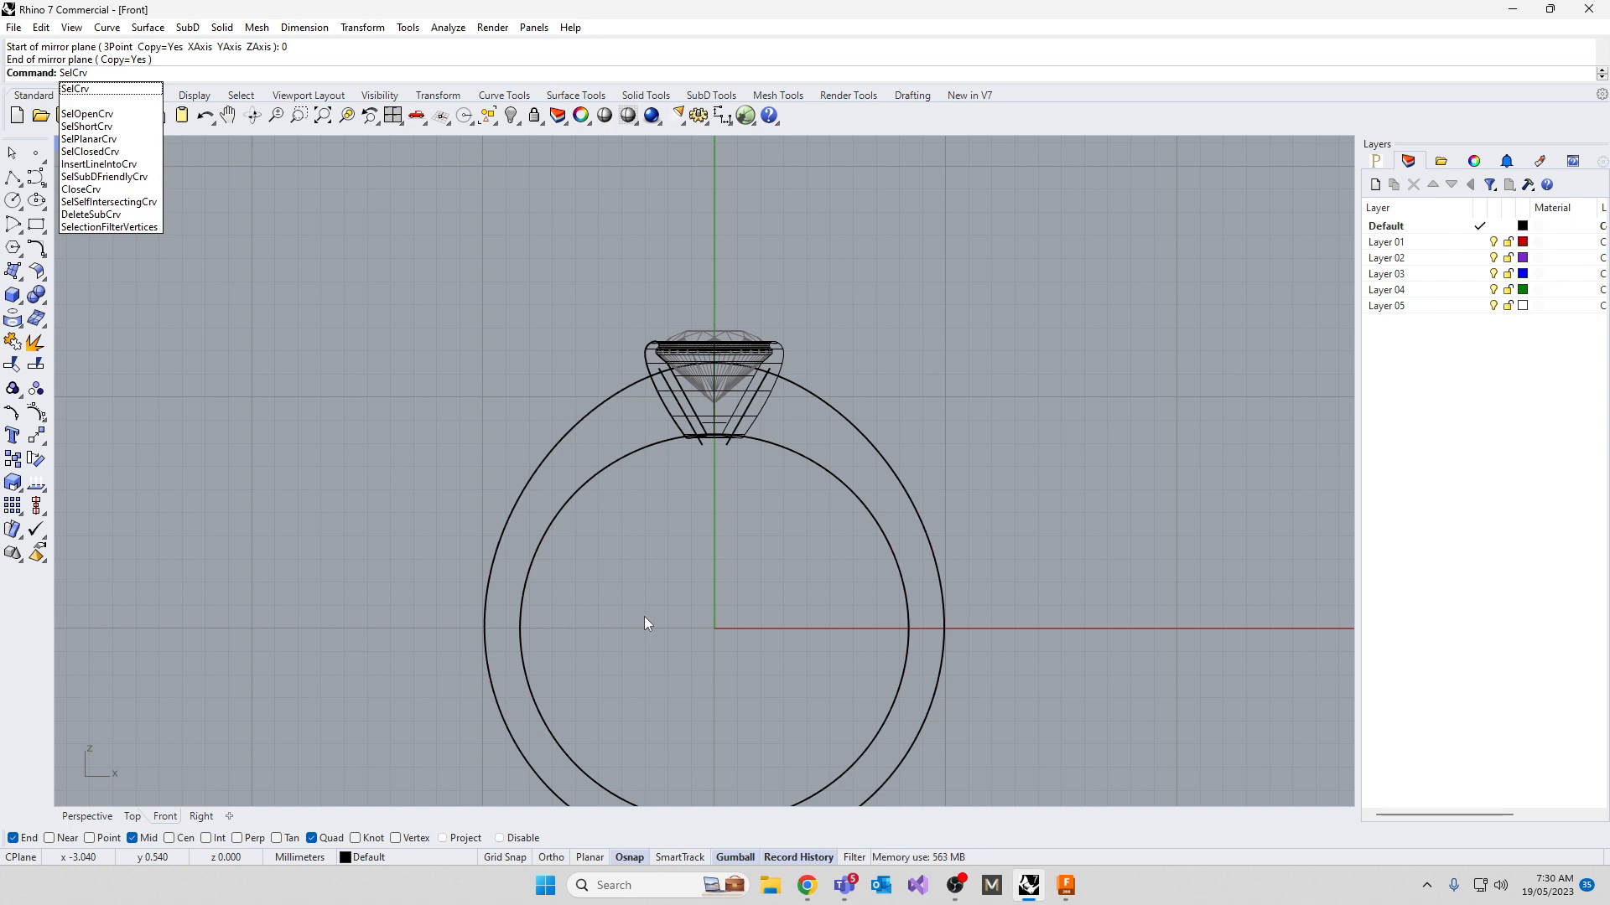
pyautogui.press('Return')
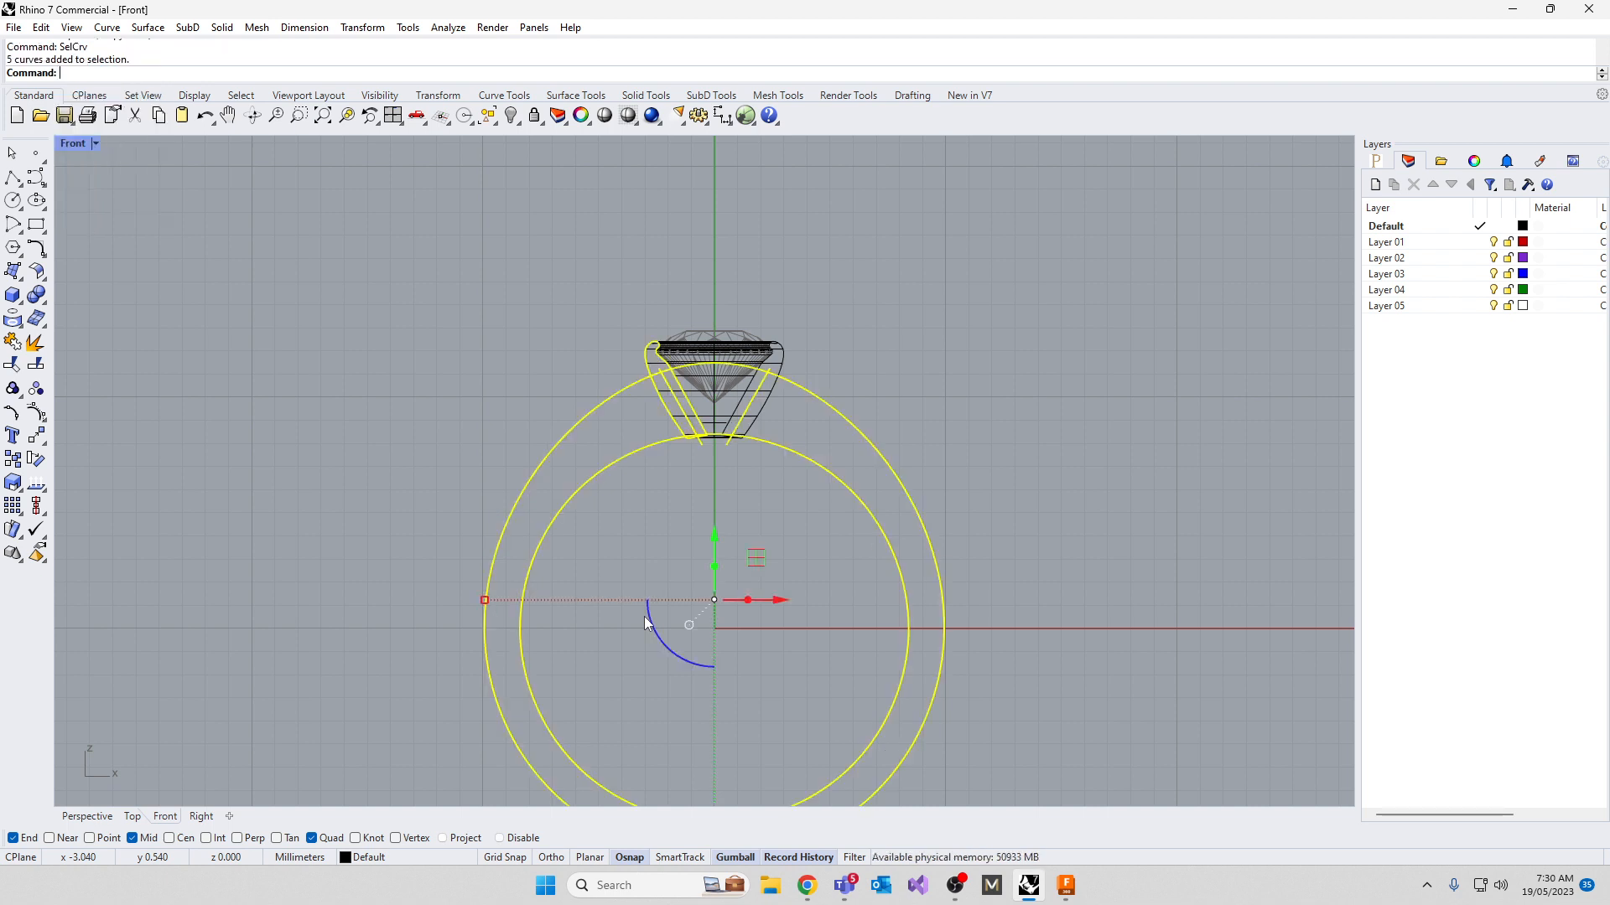
pyautogui.write('Invert')
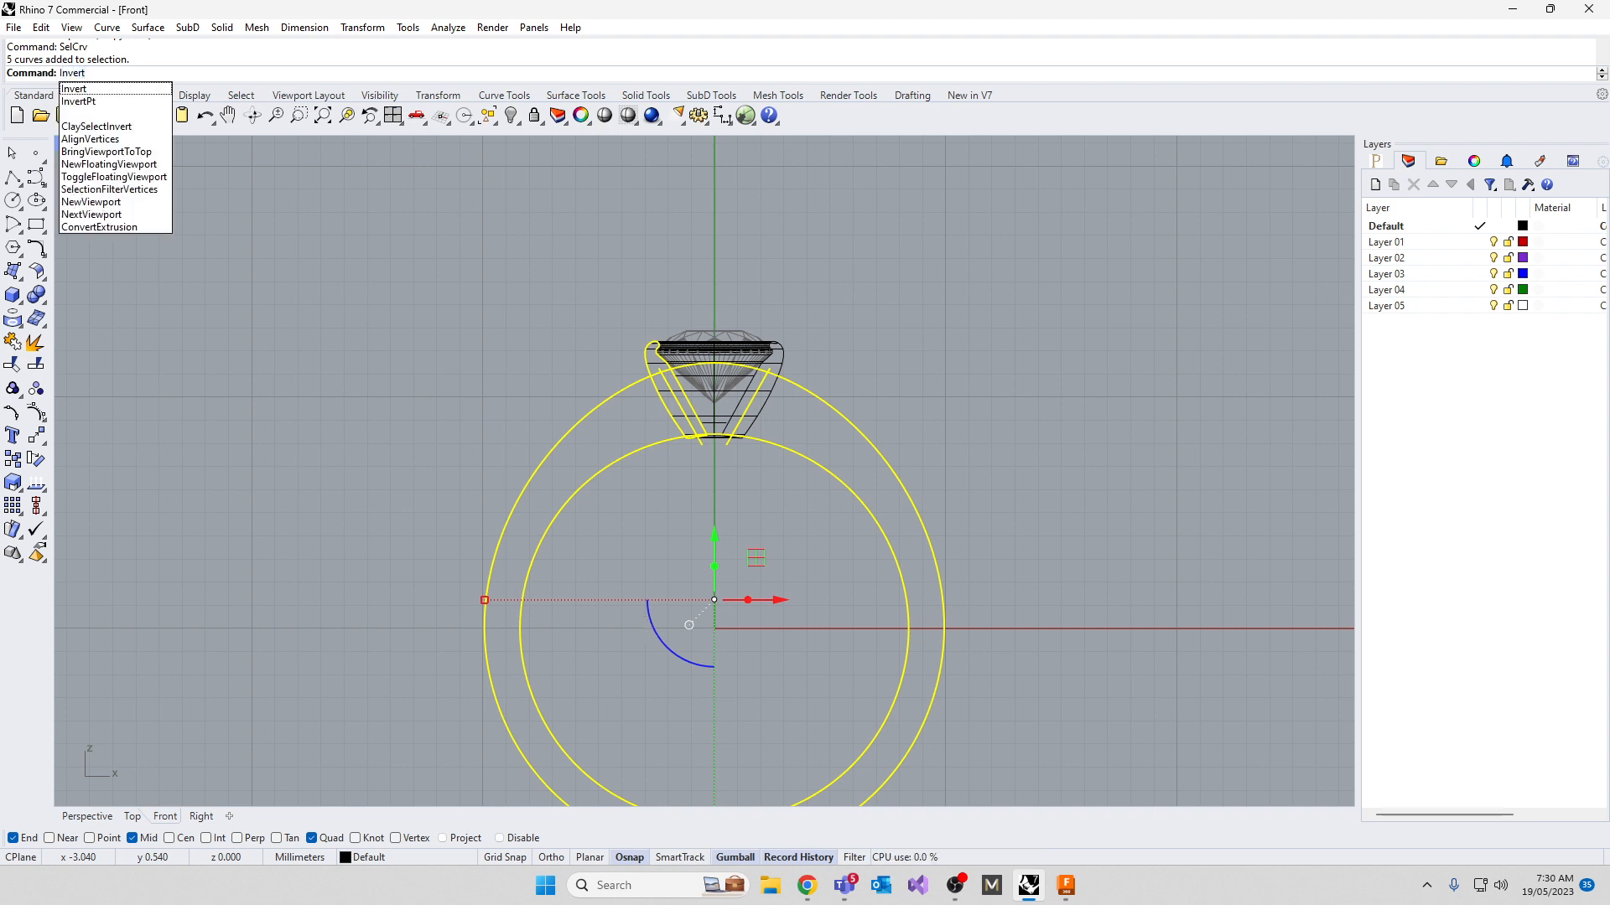
pyautogui.press('Return')
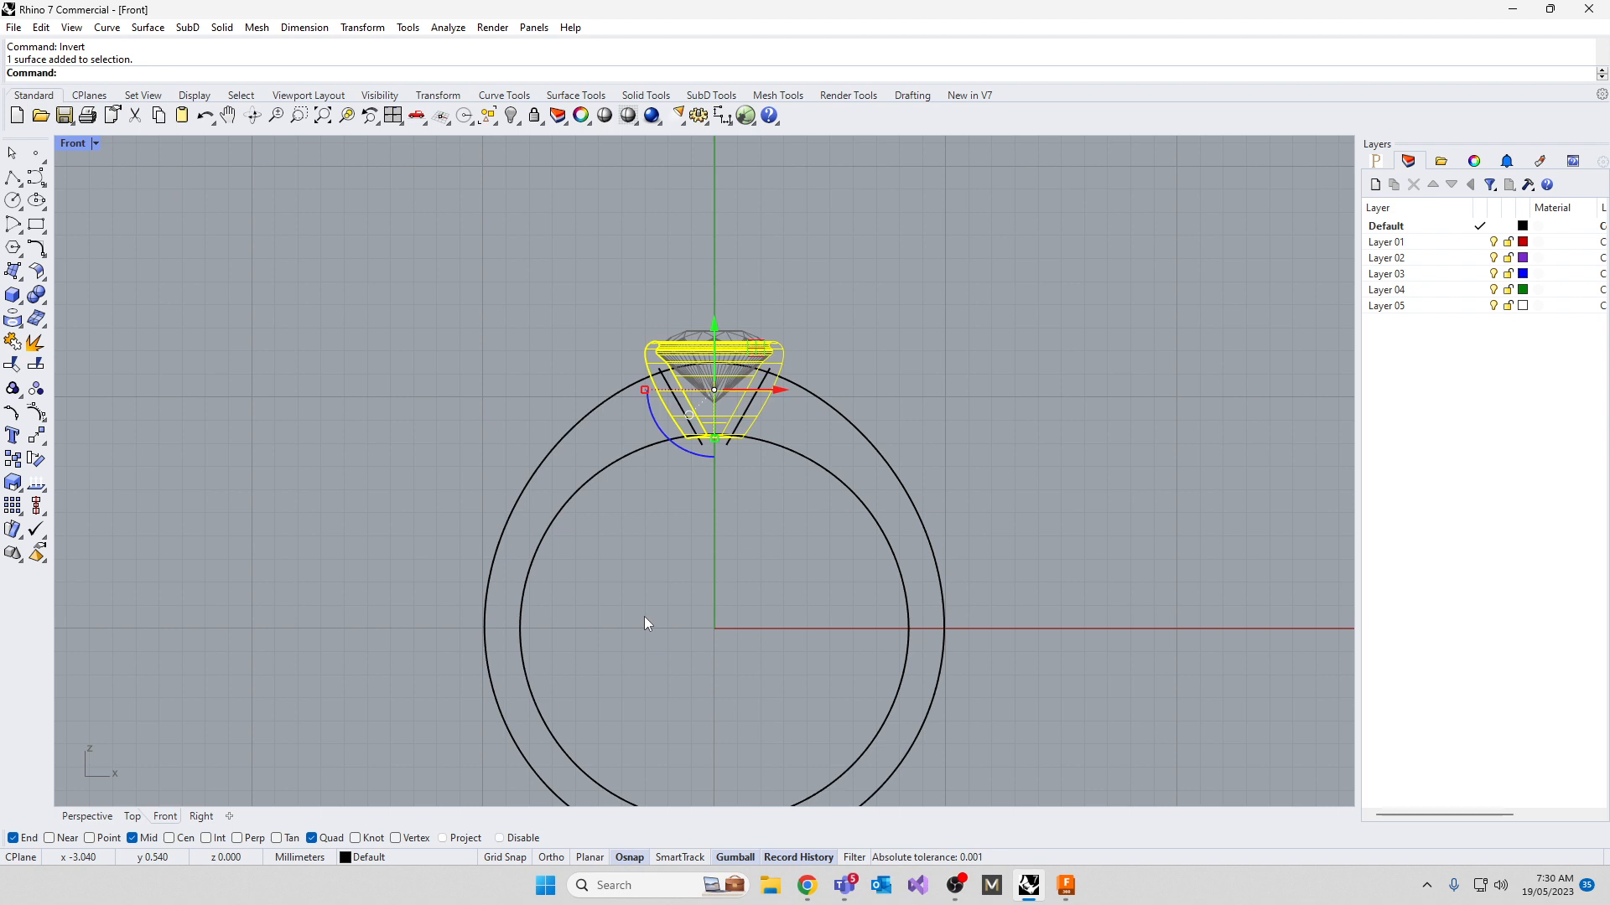
pyautogui.write('Hide')
pyautogui.press('Return')
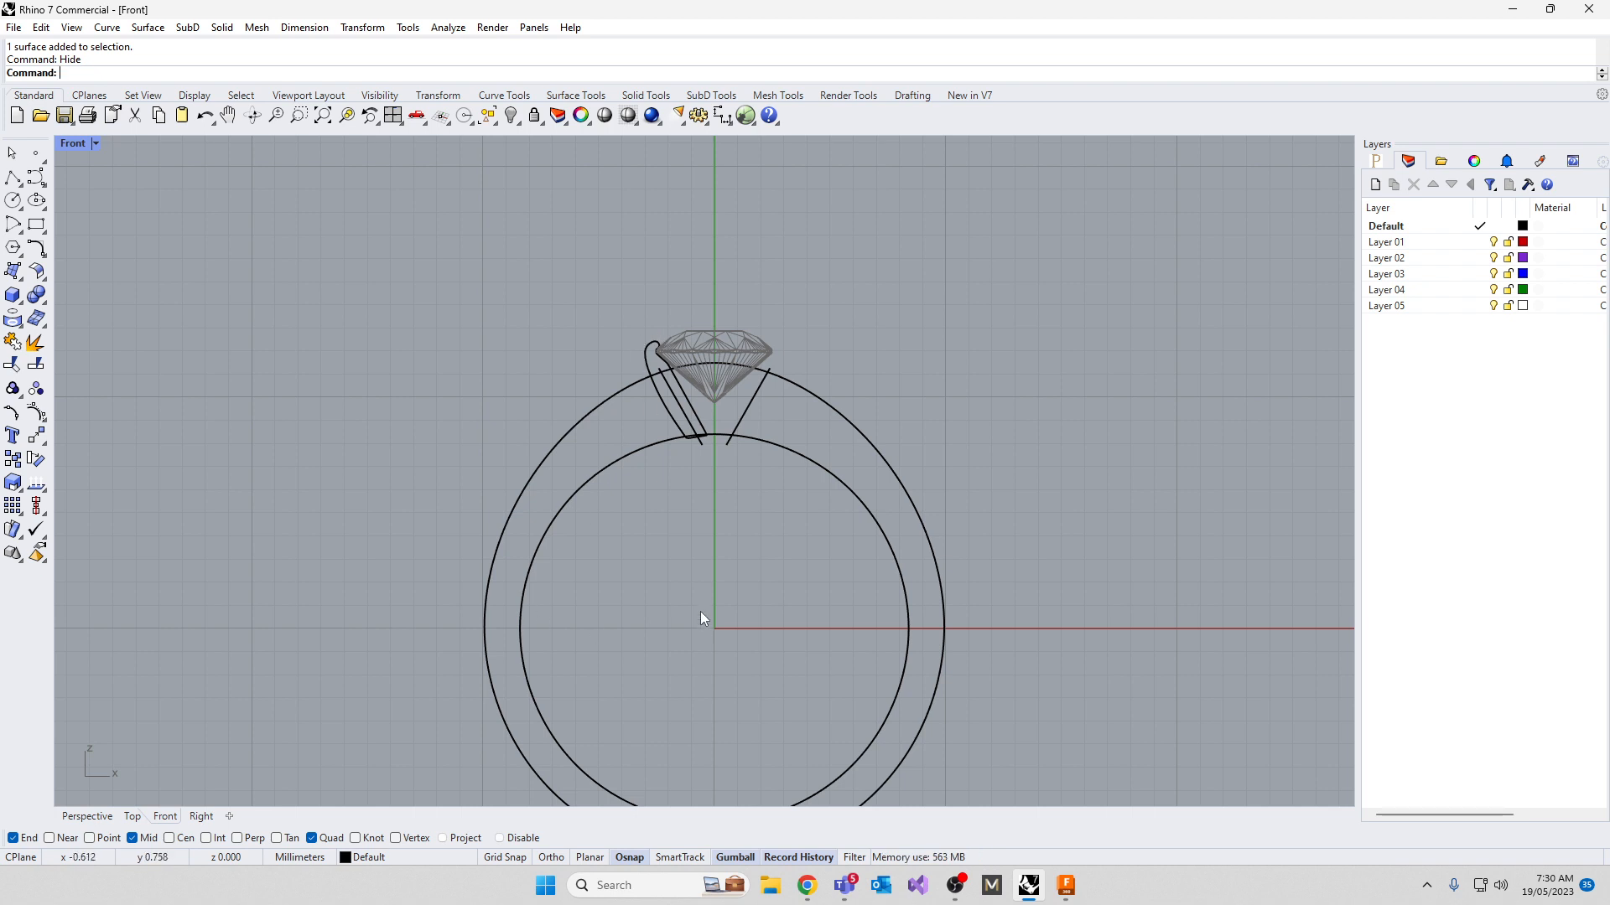
# Hide the closed bezel profile curve beside the gem
pyautogui.click(645, 360)
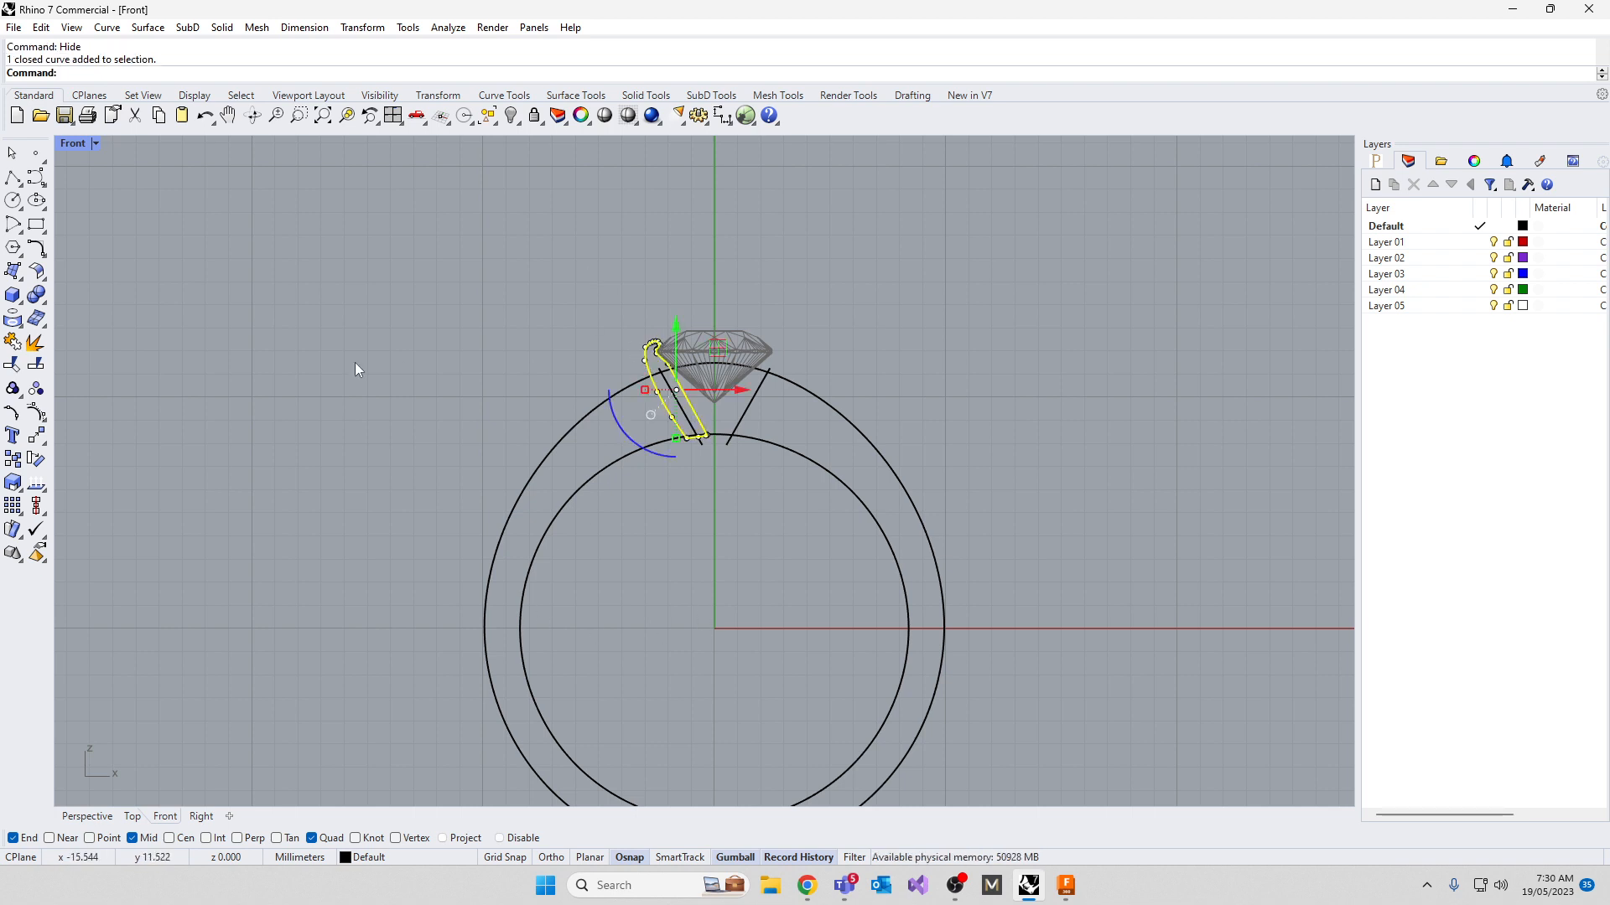
pyautogui.write('Hide')
pyautogui.press('Return')
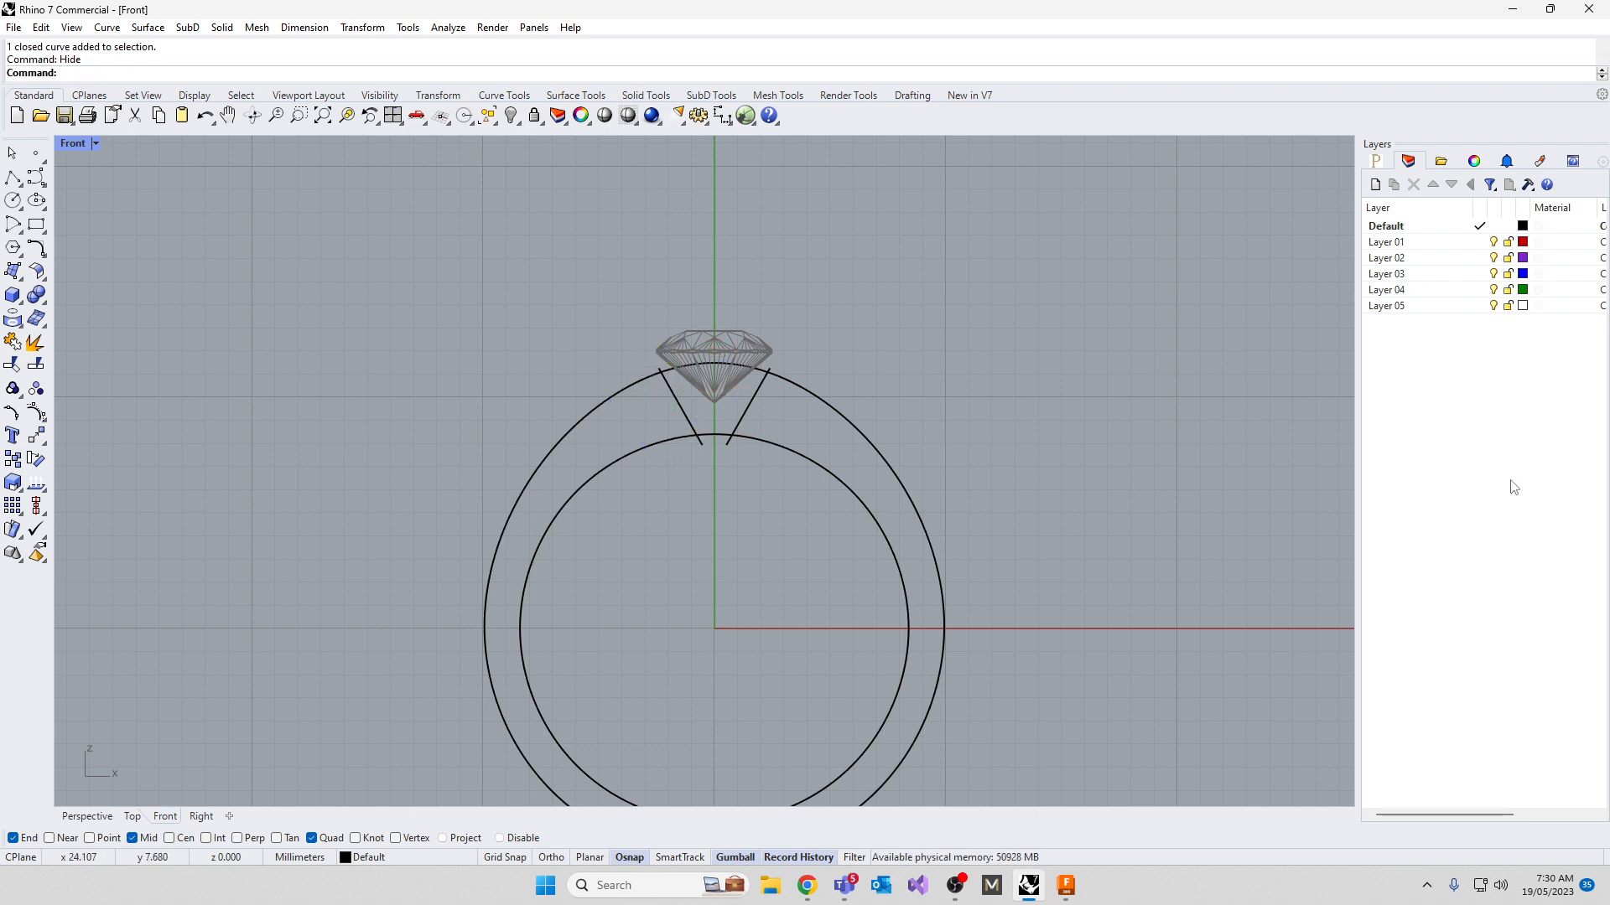
# Trim the two ring curves and two diagonal lines against each other, removing the arcs between the diagonals and the overhanging line ends
pyautogui.scroll(-5, 821, 508)
pyautogui.moveTo(603, 273); pyautogui.dragTo(991, 734)
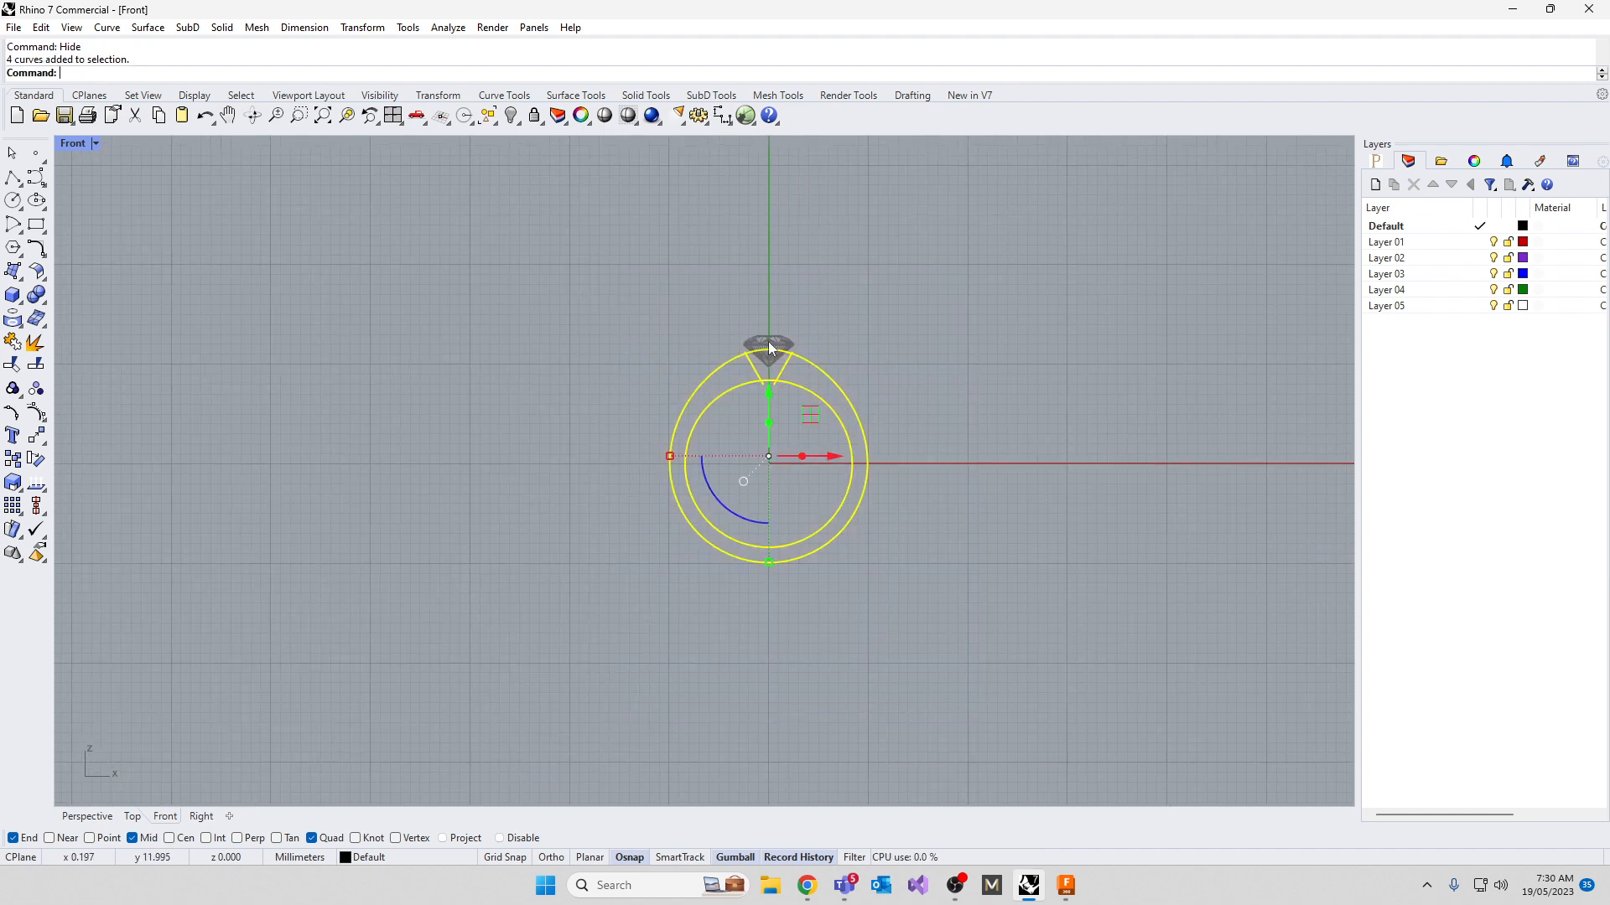
pyautogui.scroll(7, 766, 344)
pyautogui.write('Trim')
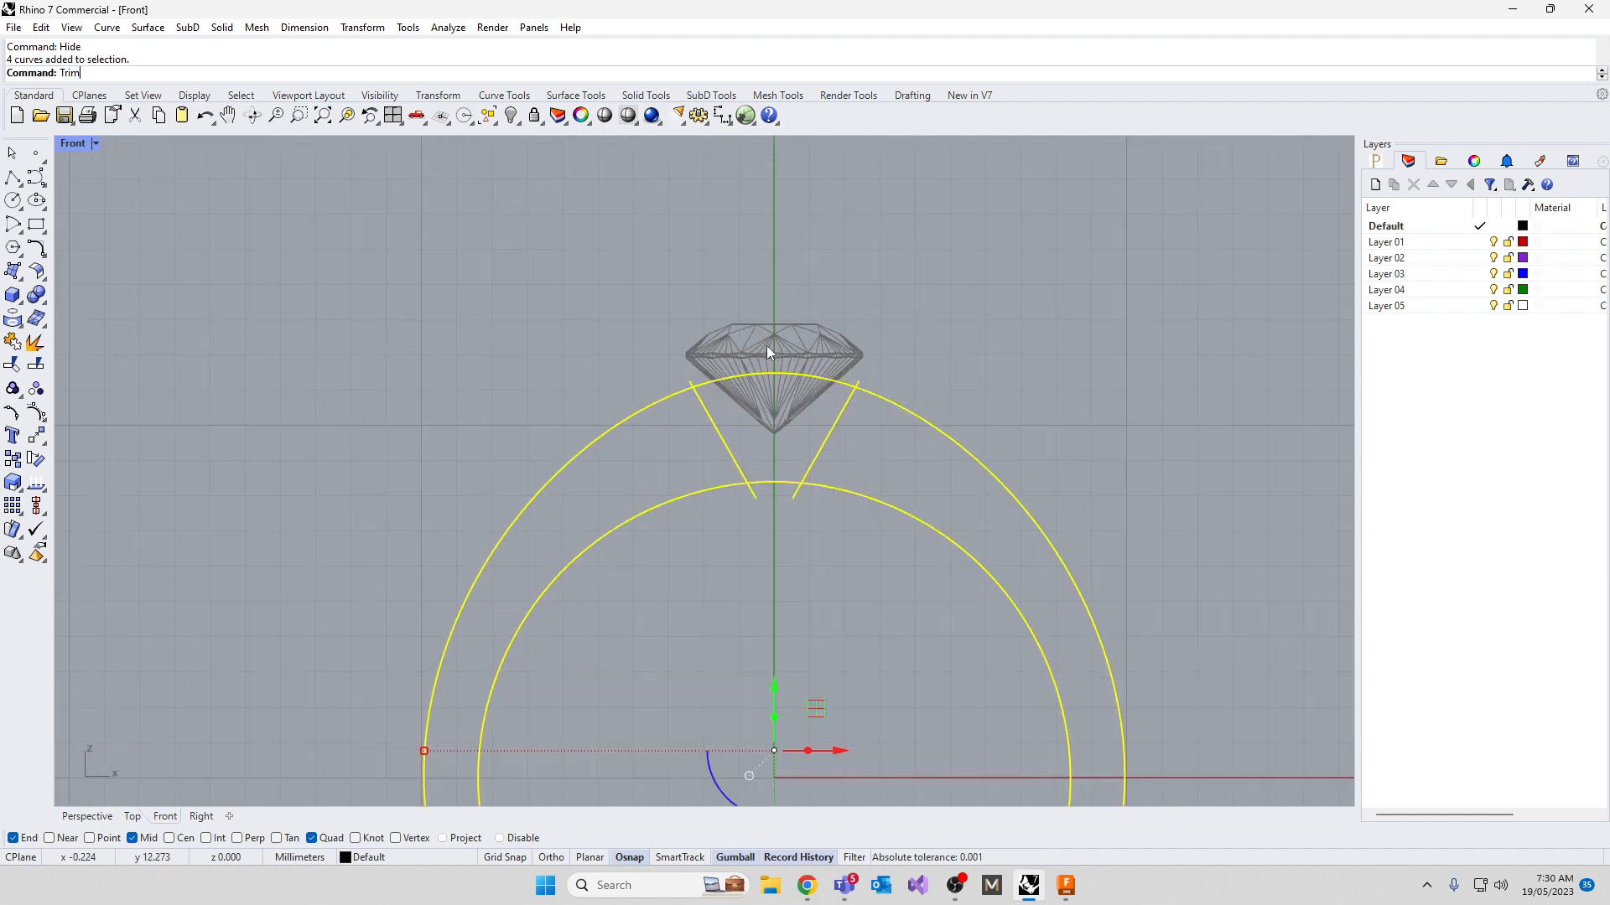
pyautogui.press('Return')
pyautogui.click(765, 483)
pyautogui.click(794, 495)
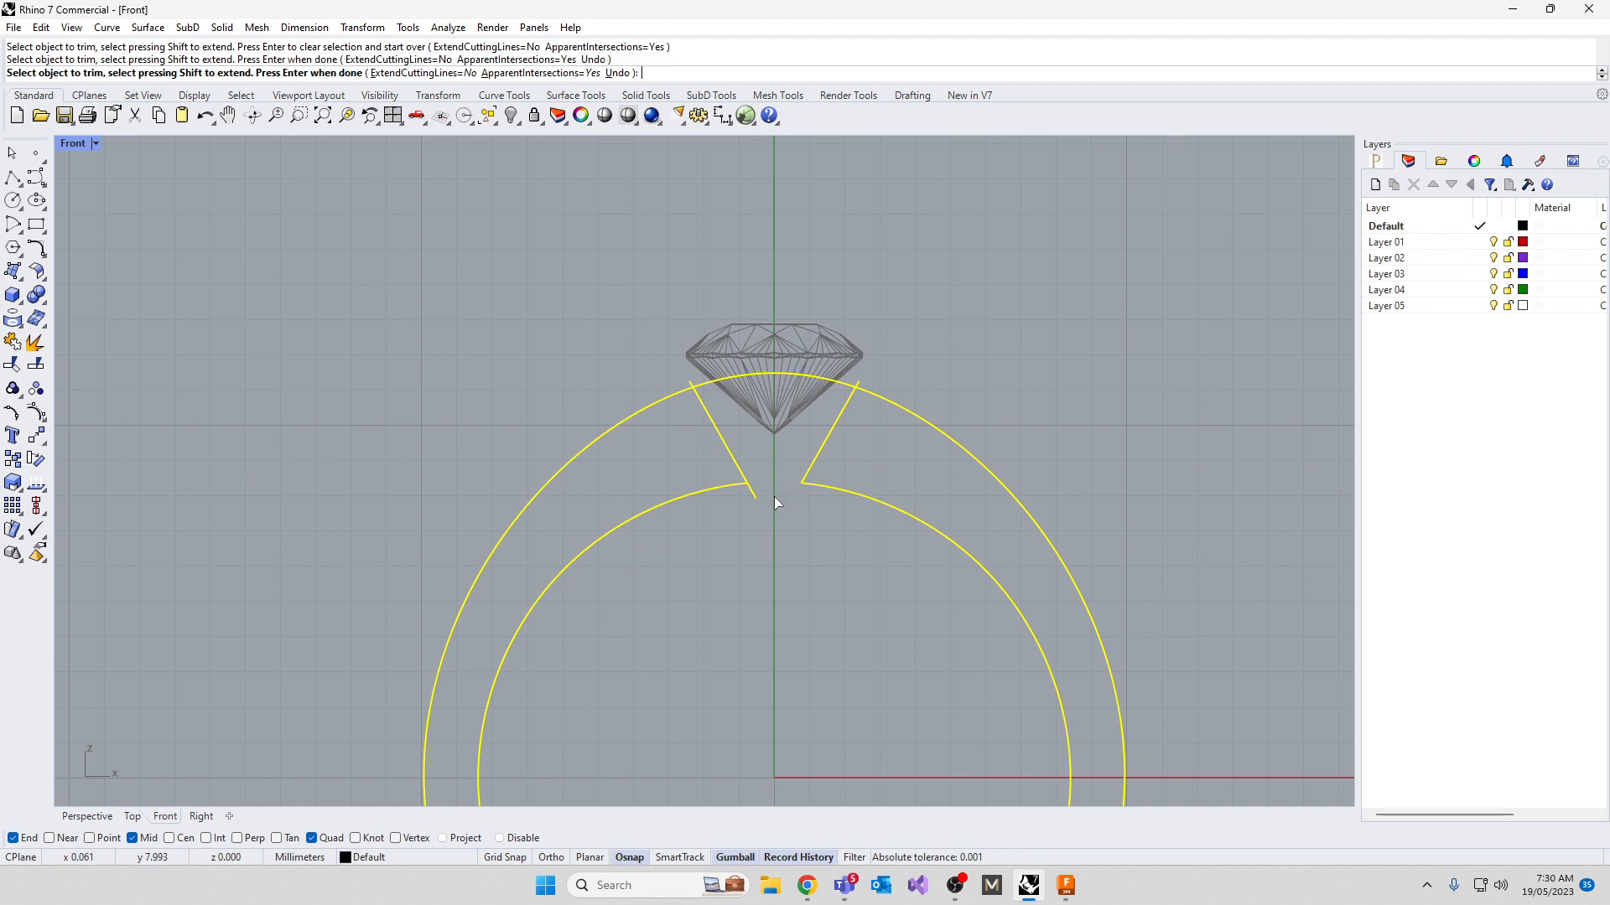
pyautogui.click(753, 492)
pyautogui.click(707, 381)
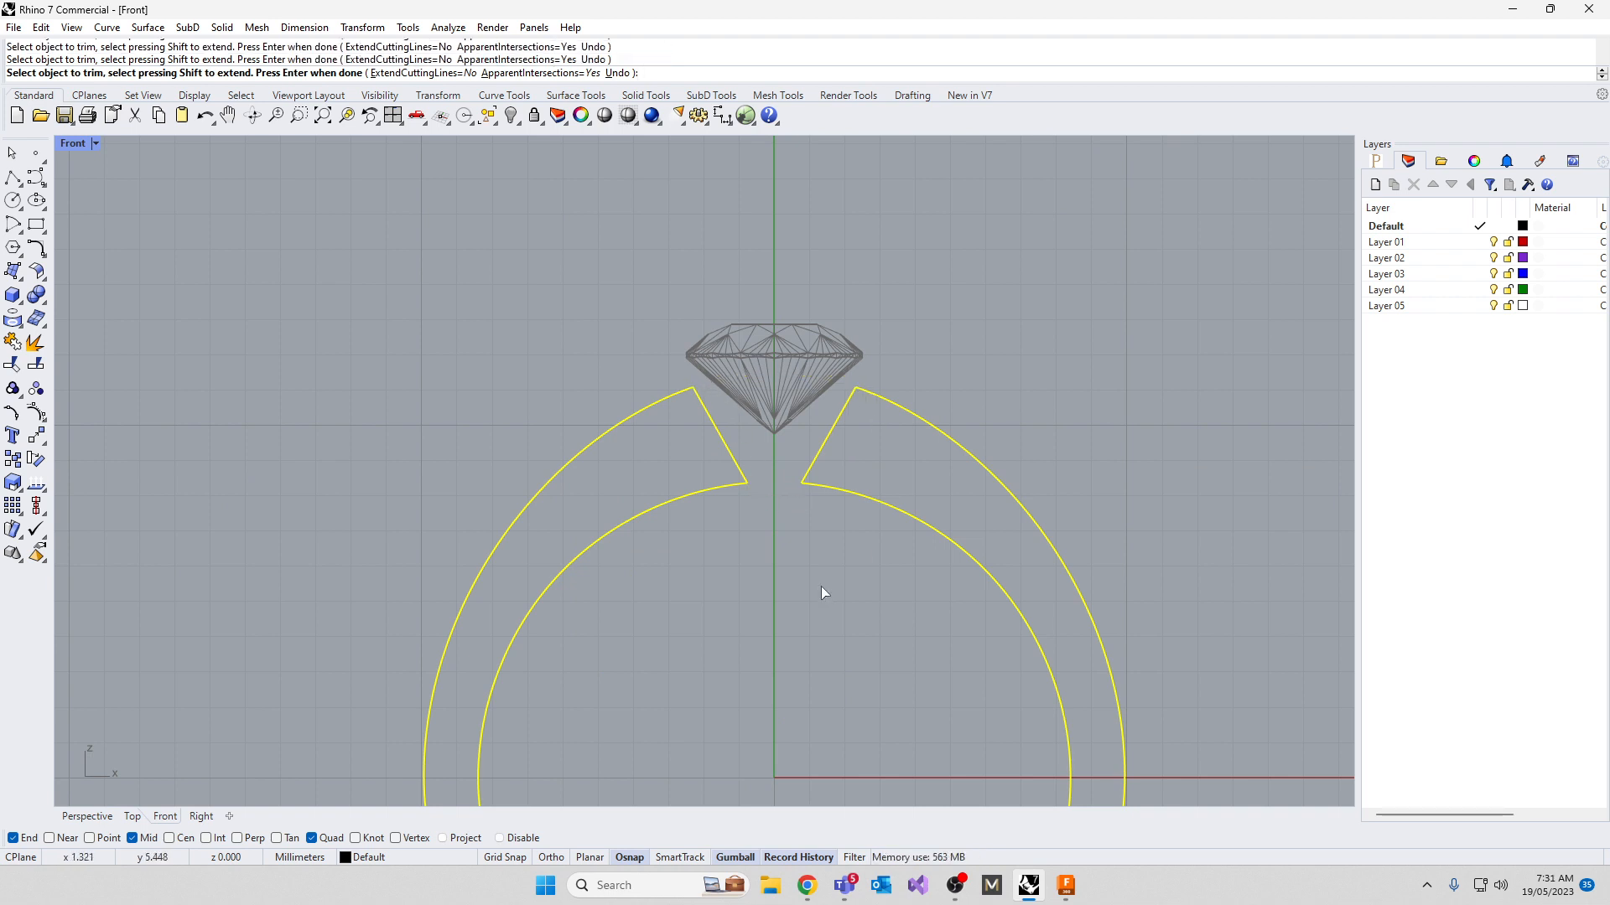
pyautogui.press('Return')
pyautogui.click(825, 479)
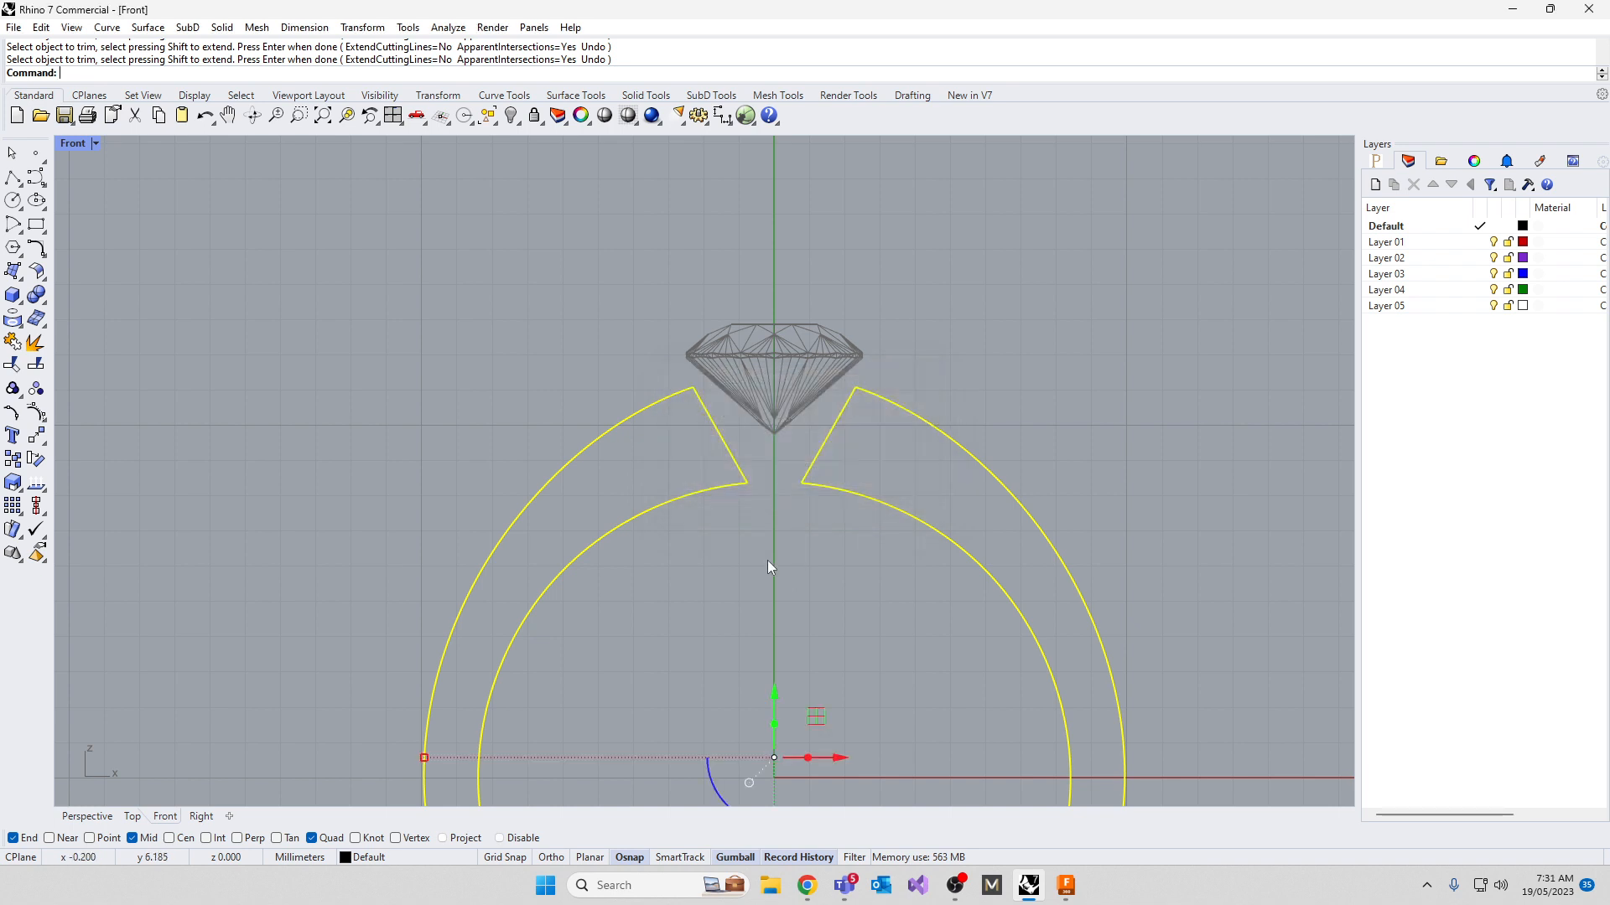
# Join the trimmed curves into one closed band outline and fillet its corners with a 0.25 radius
pyautogui.hotkey('ctrl', 'j')
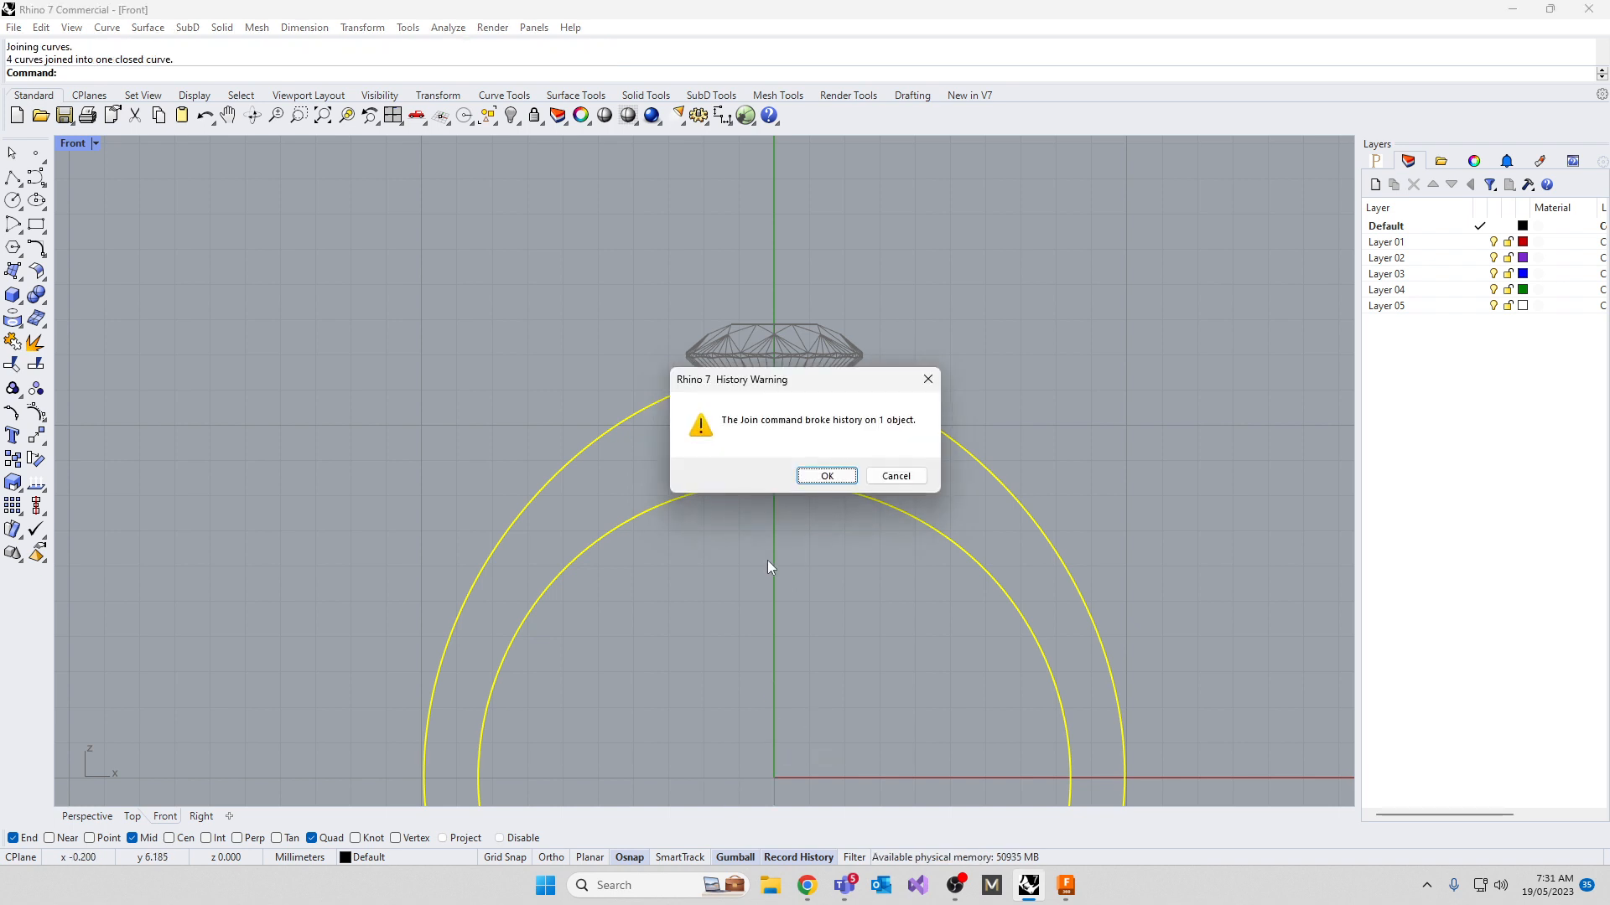
pyautogui.click(825, 477)
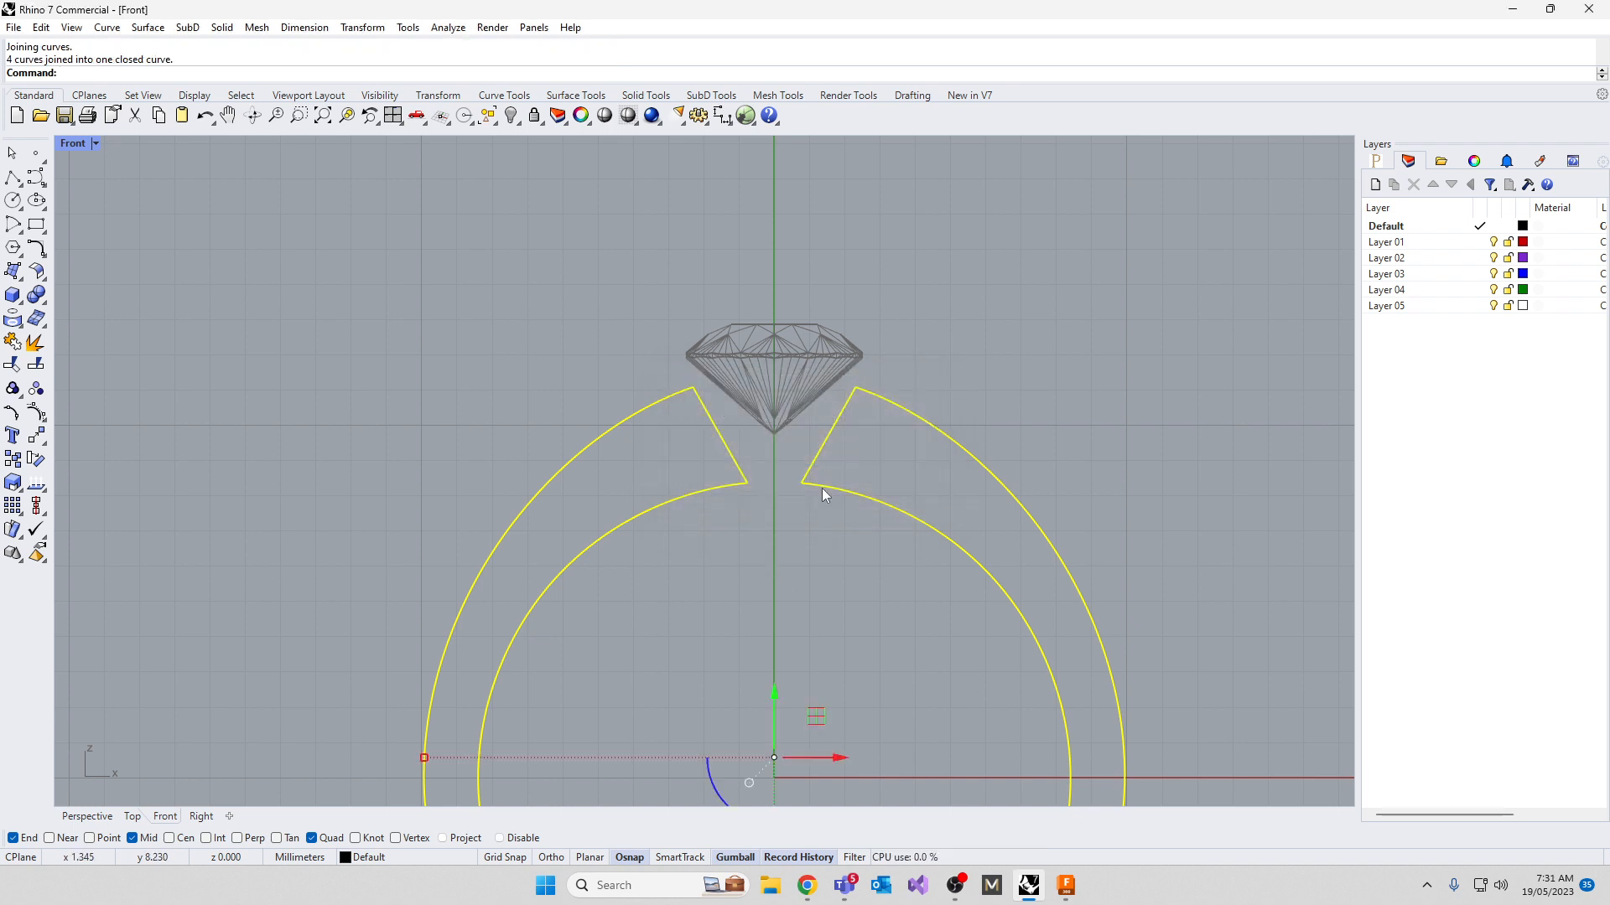
pyautogui.scroll(5, 820, 484)
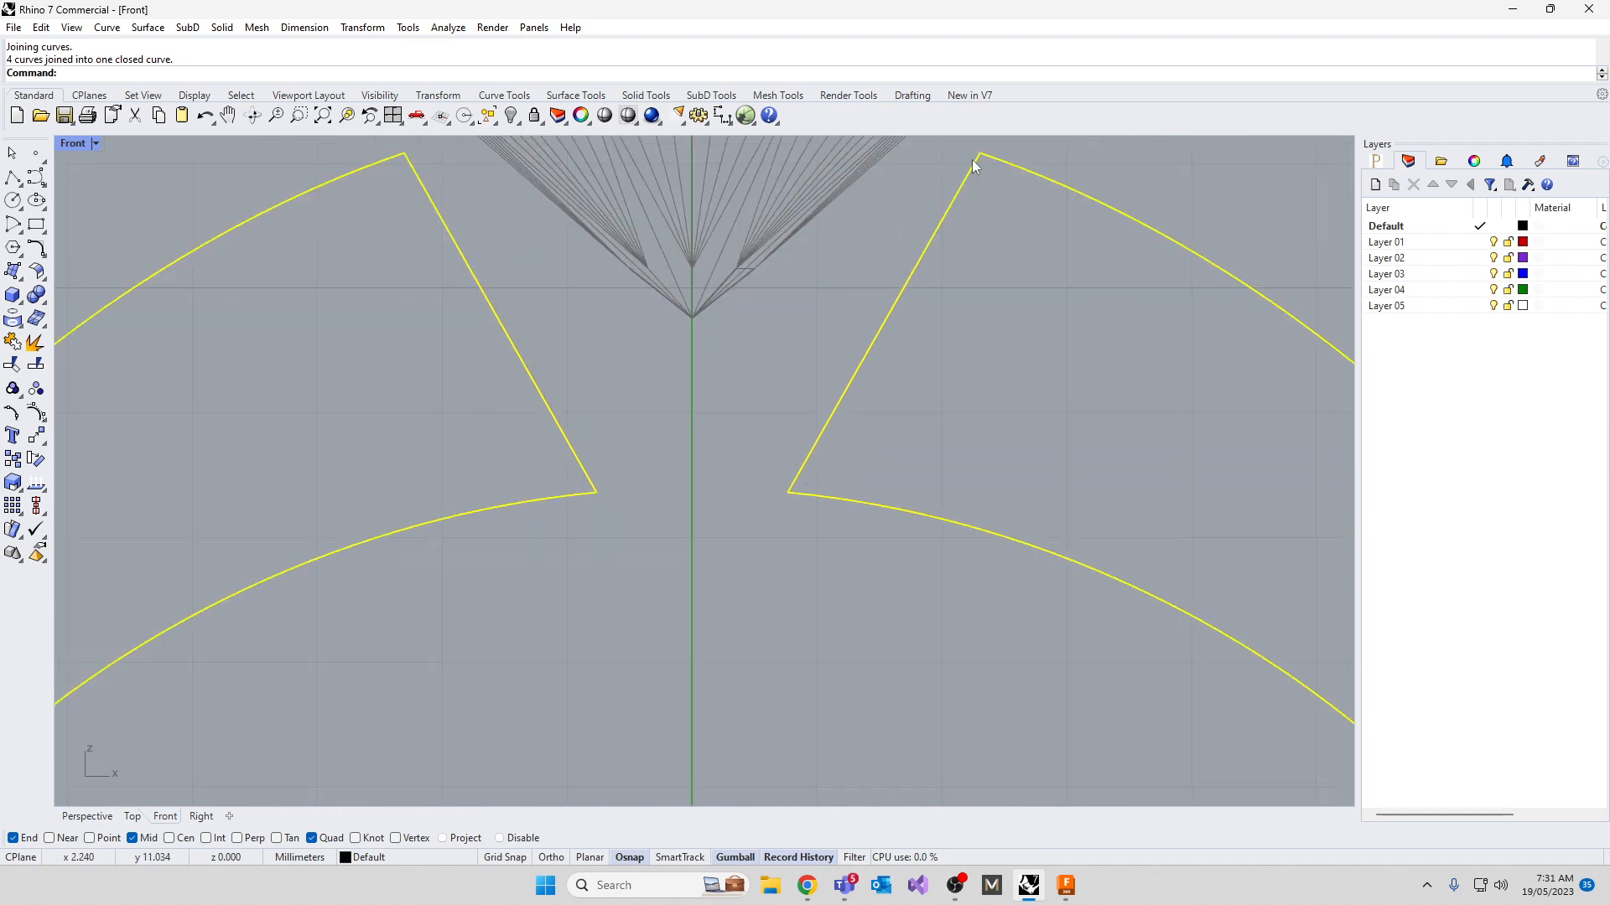
pyautogui.write('Fill')
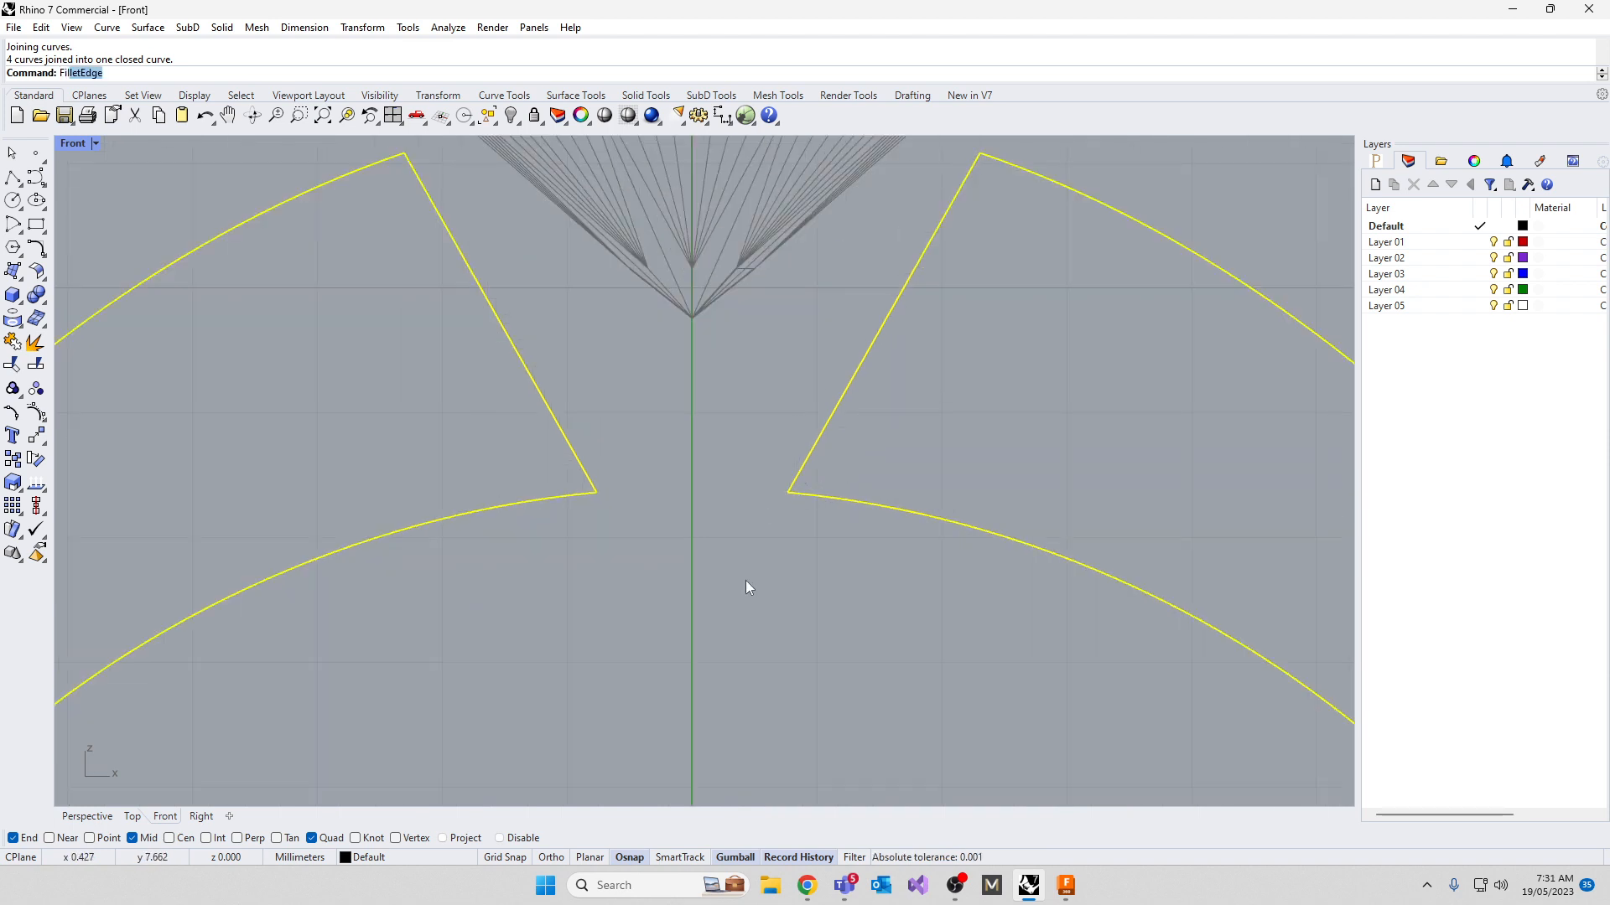
pyautogui.click(109, 114)
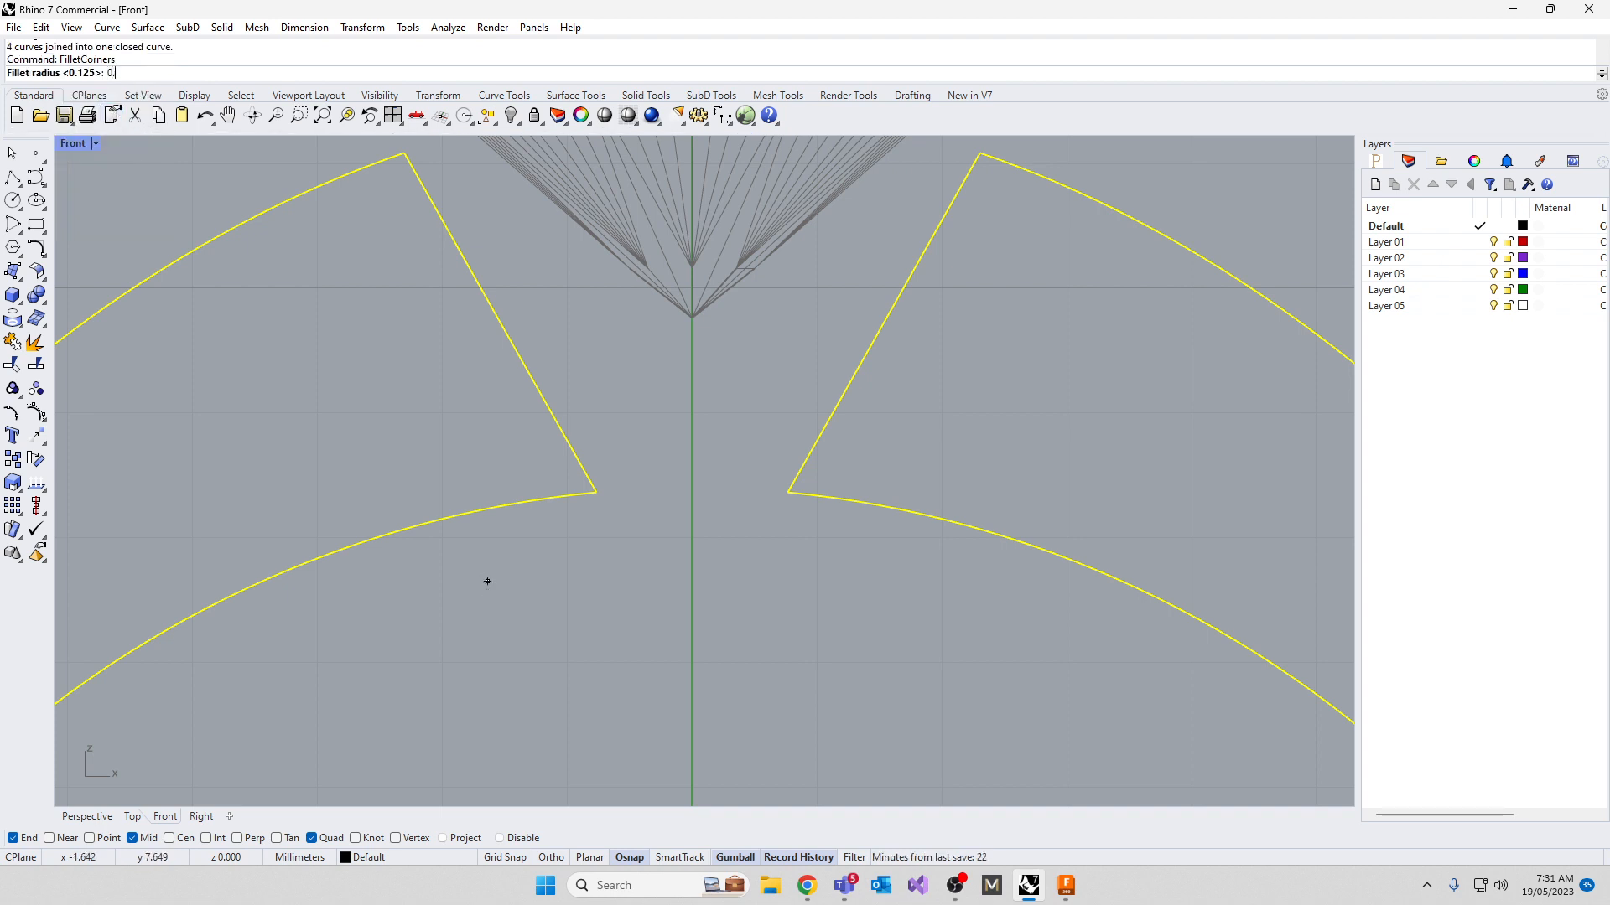
pyautogui.write('0.25')
pyautogui.press('Return')
pyautogui.press('Escape')
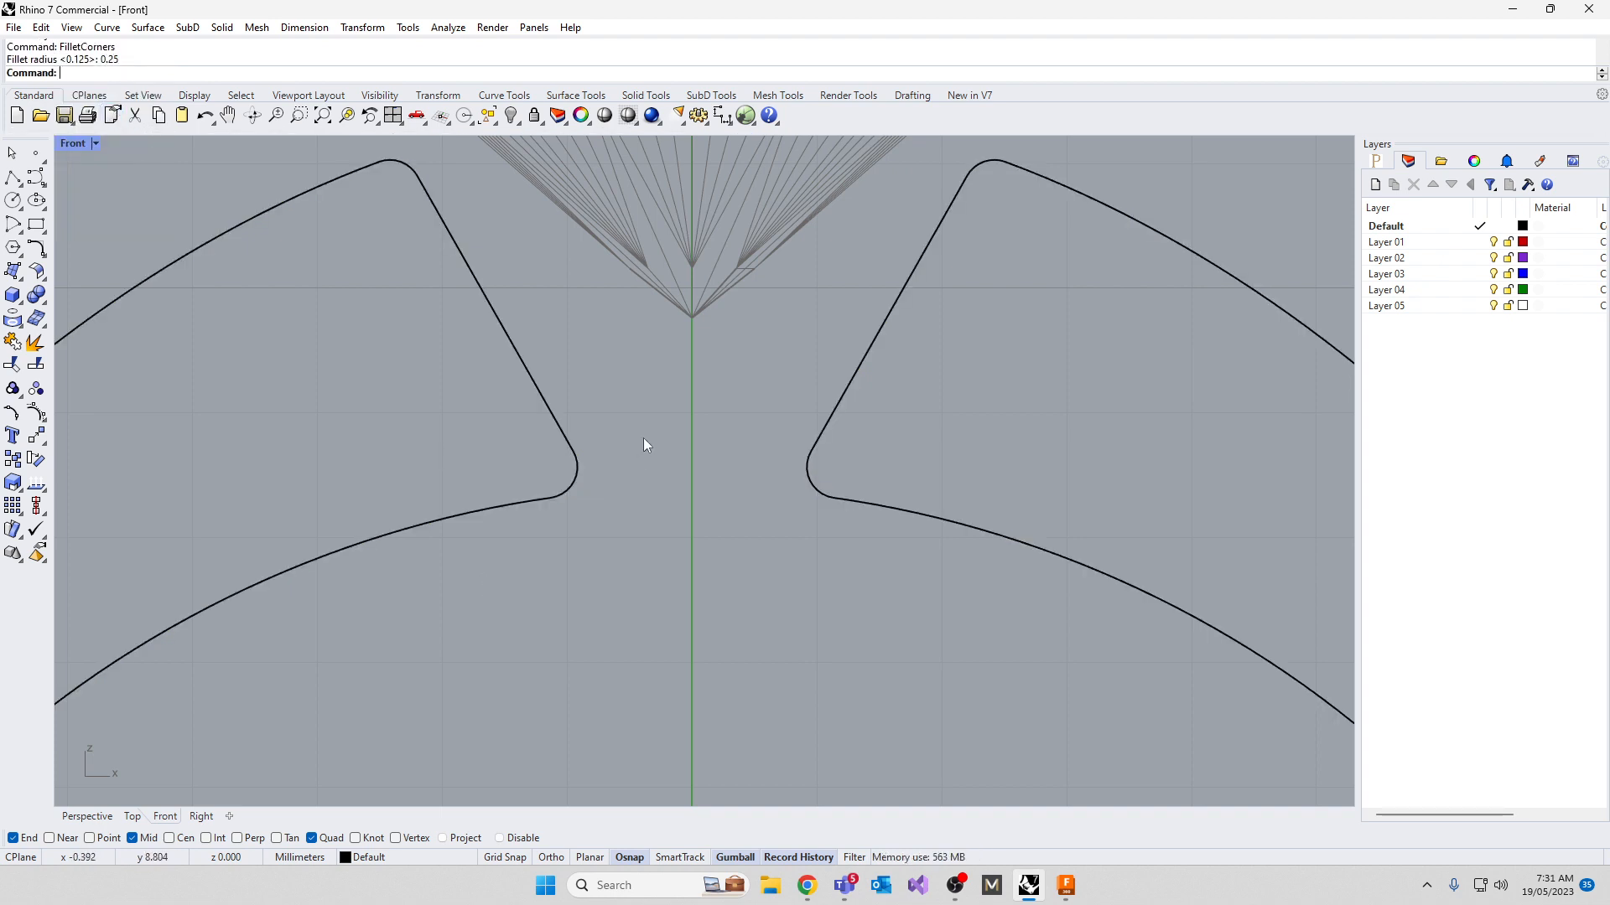
# Nudge the outer control point at the bottom of the ring band outline slightly in the vertical direction
pyautogui.scroll(-10, 691, 430)
pyautogui.moveTo(709, 555); pyautogui.dragTo(712, 474, button='right')
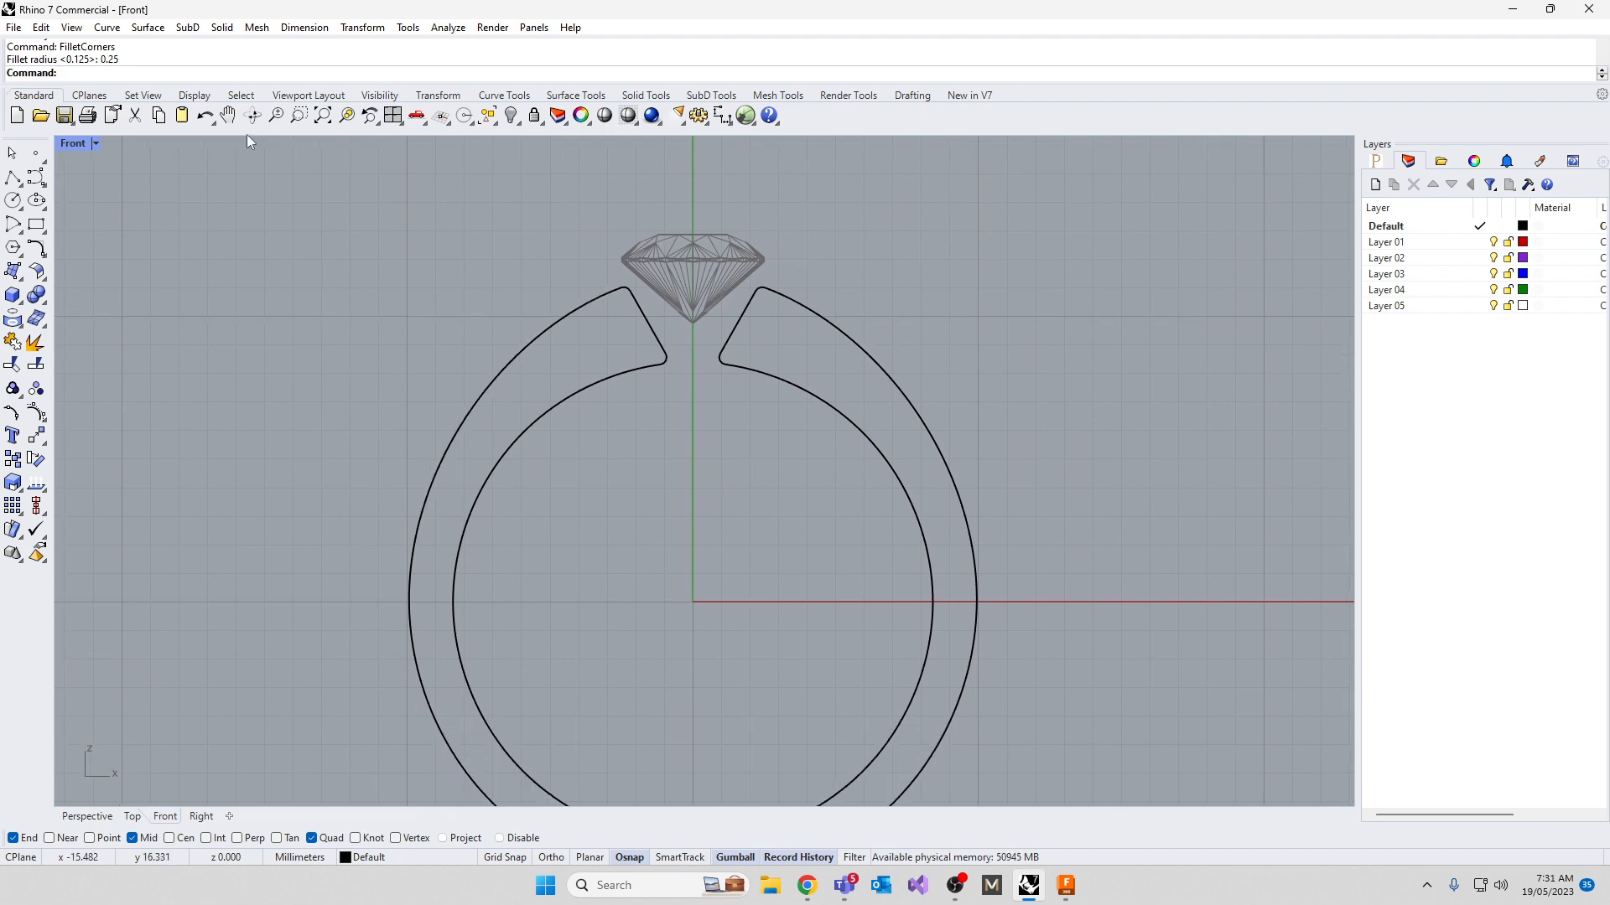
pyautogui.click(413, 630)
pyautogui.moveTo(672, 694); pyautogui.dragTo(684, 413, button='right')
pyautogui.moveTo(556, 607); pyautogui.dragTo(735, 670)
pyautogui.moveTo(704, 562); pyautogui.dragTo(704, 568)
pyautogui.click(321, 596)
# Show all four views and extrude the closed band outline as a solid to both sides, about 5 mm each way
pyautogui.scroll(-3, 320, 595)
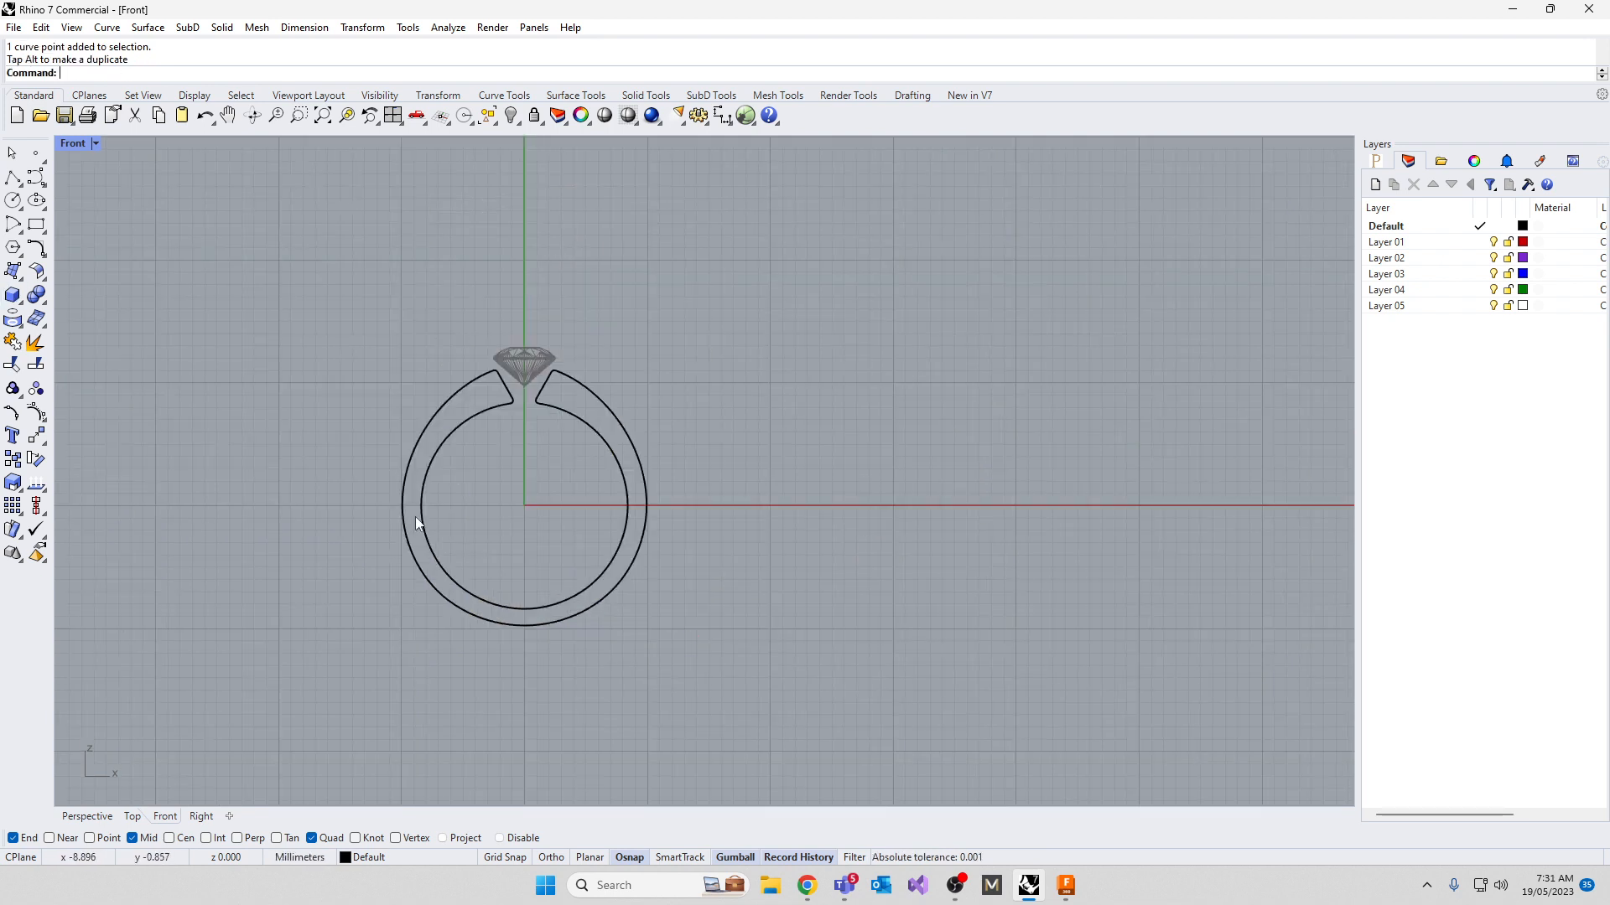
pyautogui.doubleClick(72, 145)
pyautogui.moveTo(919, 299); pyautogui.dragTo(1085, 348, button='right')
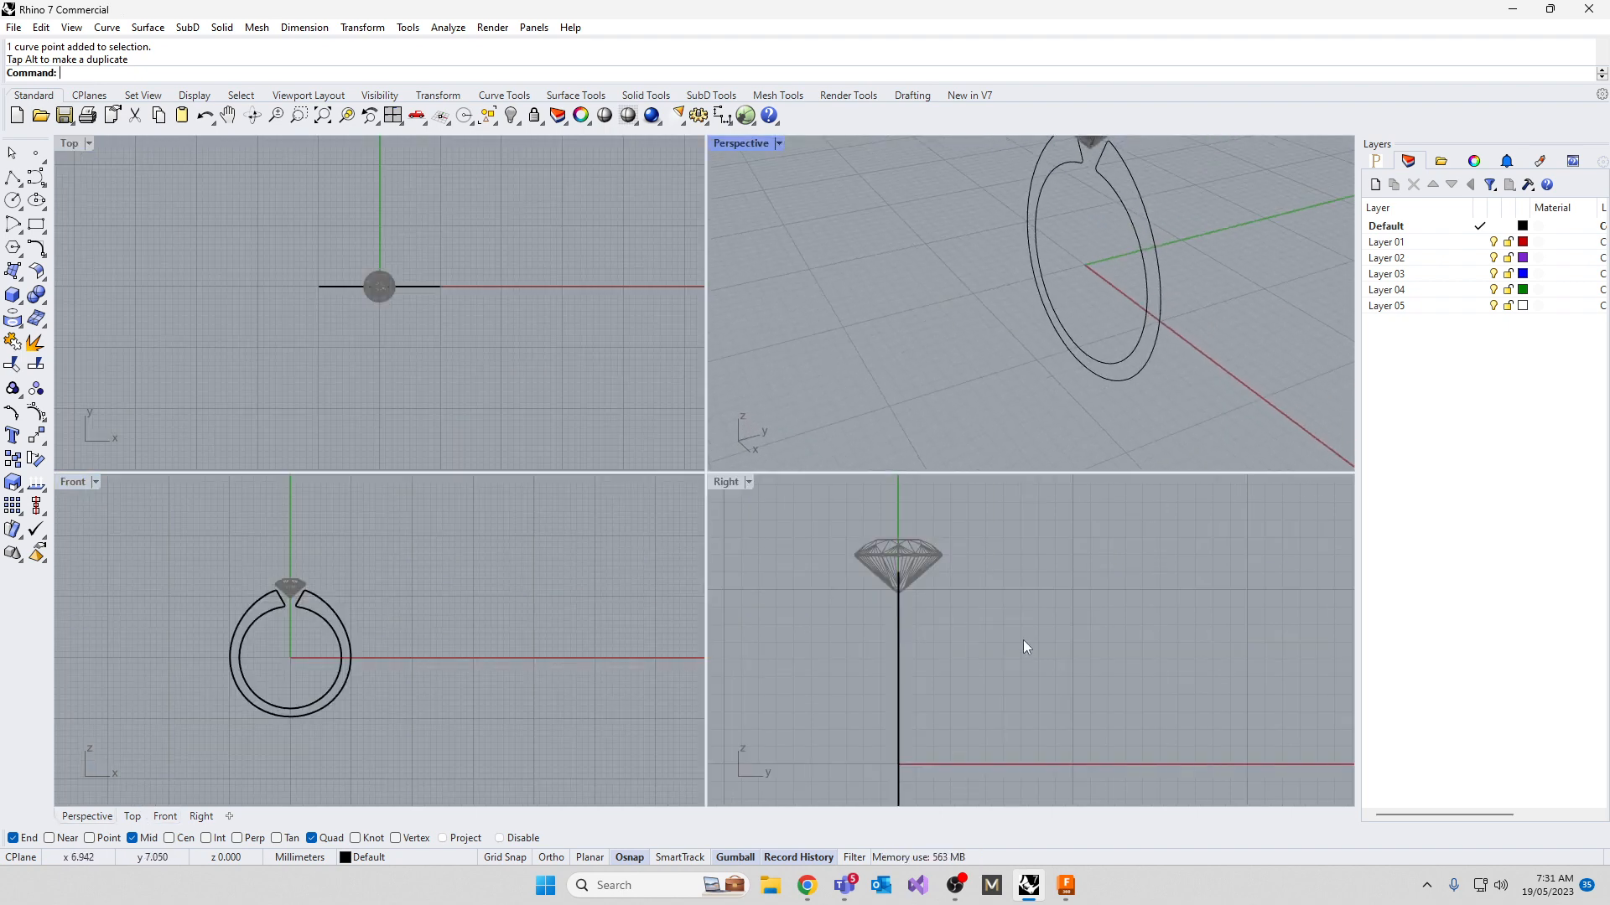
pyautogui.moveTo(999, 684); pyautogui.dragTo(1083, 628, button='right')
pyautogui.moveTo(1177, 245); pyautogui.dragTo(1019, 277, button='right')
pyautogui.moveTo(1087, 605); pyautogui.dragTo(897, 617)
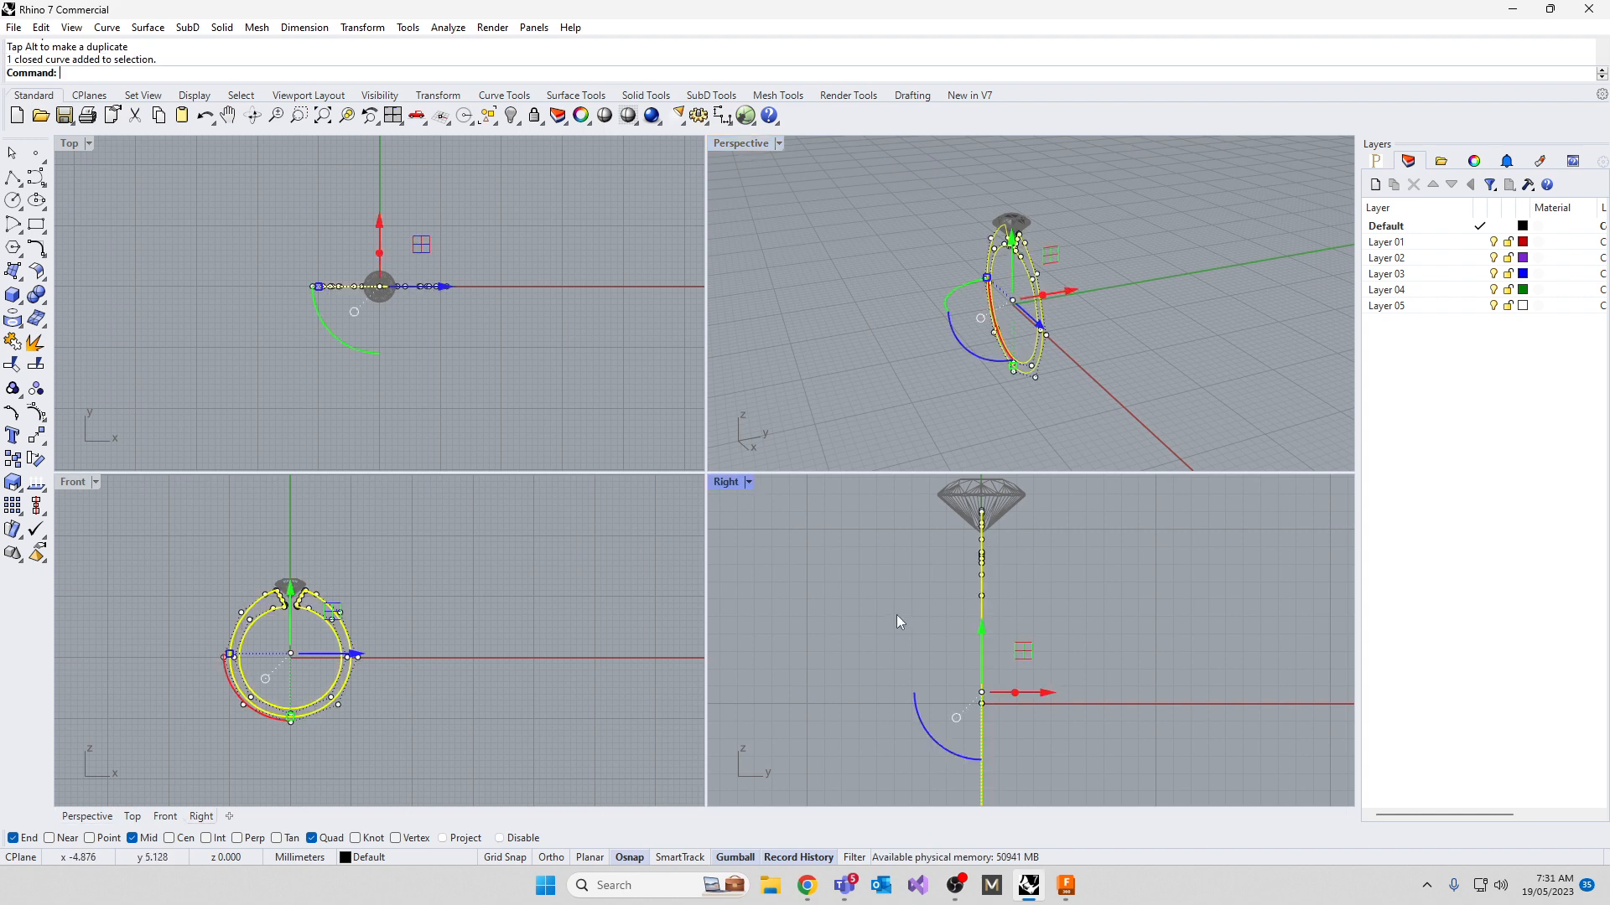
pyautogui.write('ExtrudeCrv')
pyautogui.press('Return')
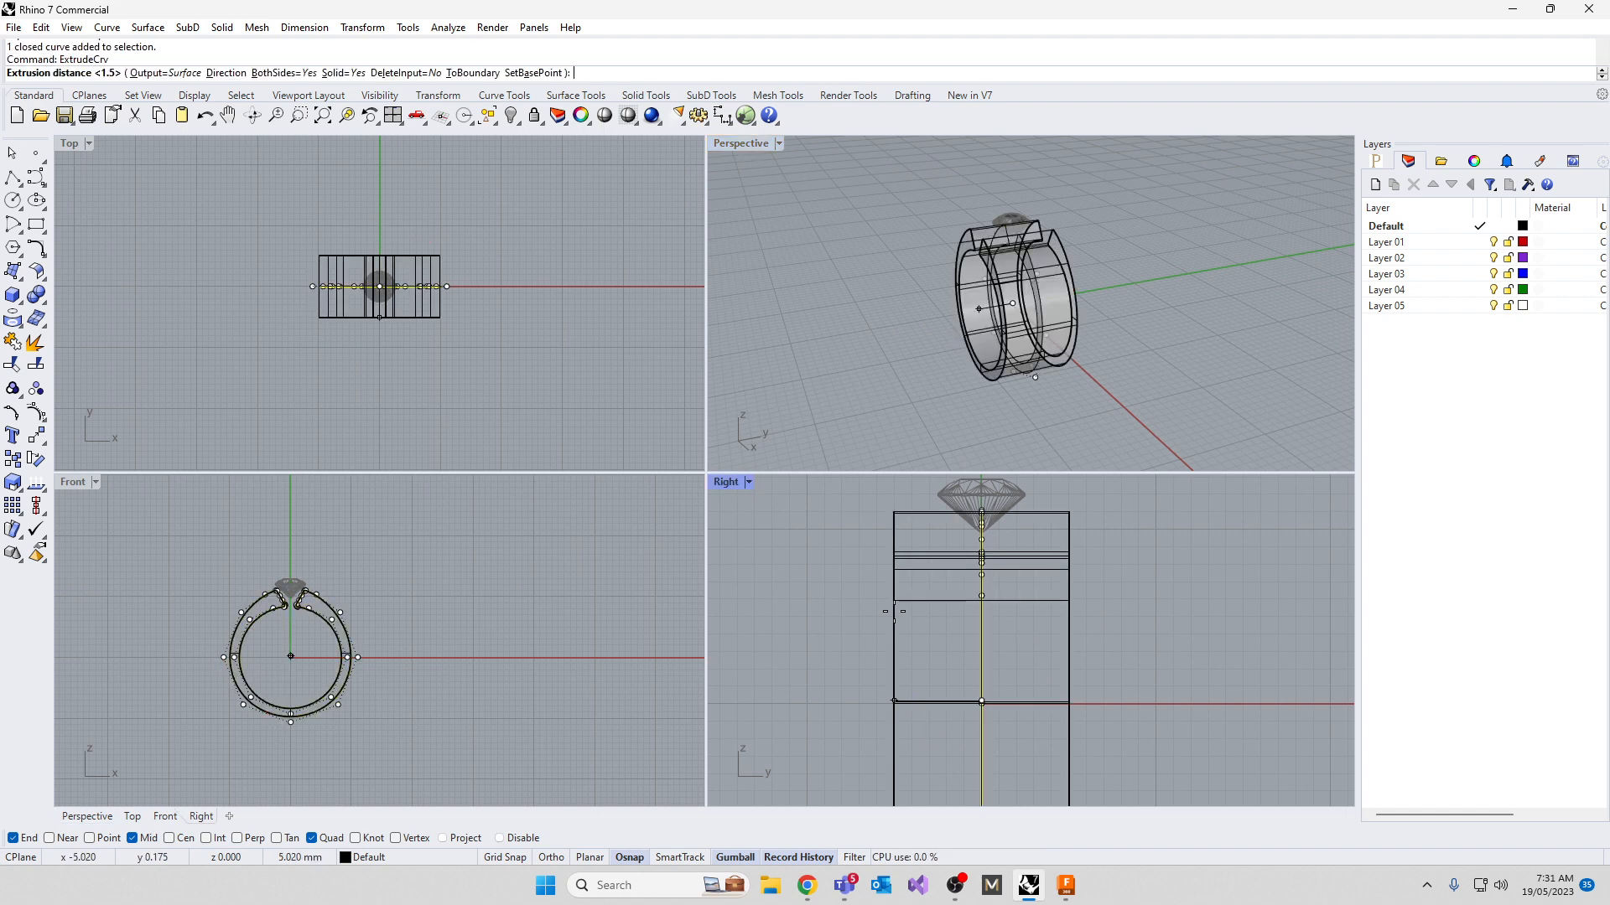
pyautogui.click(893, 612)
pyautogui.click(816, 619)
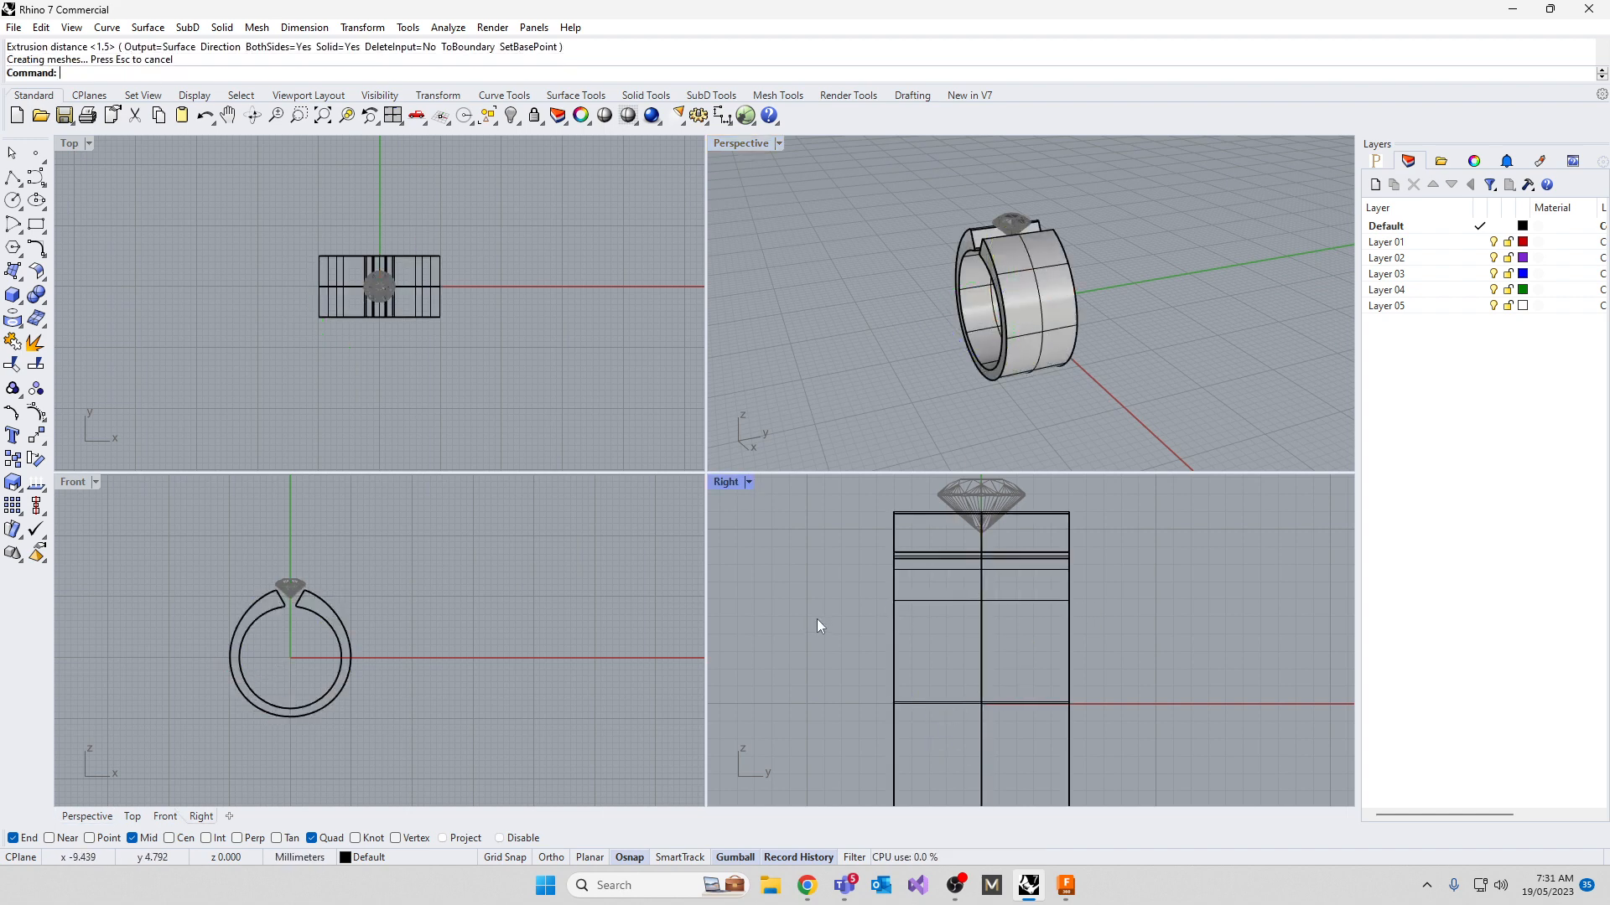
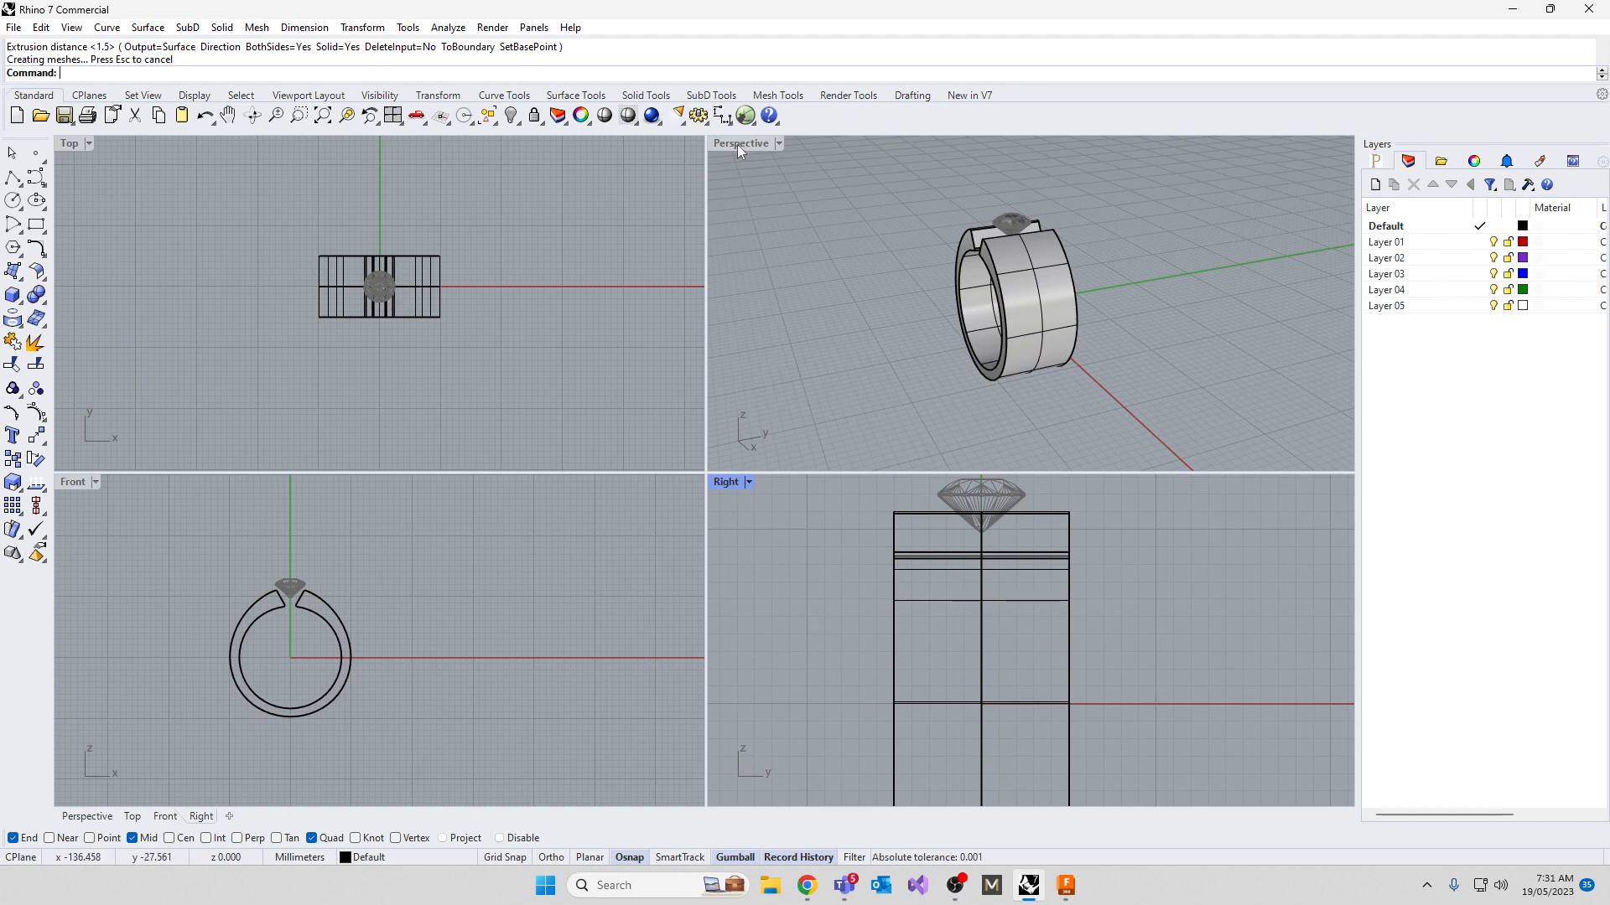
# In the Right view, draw a control-point curve from the band's top centre, bowing outward and running straight down past the band's lower edge
pyautogui.doubleClick(727, 482)
pyautogui.scroll(-5, 751, 556)
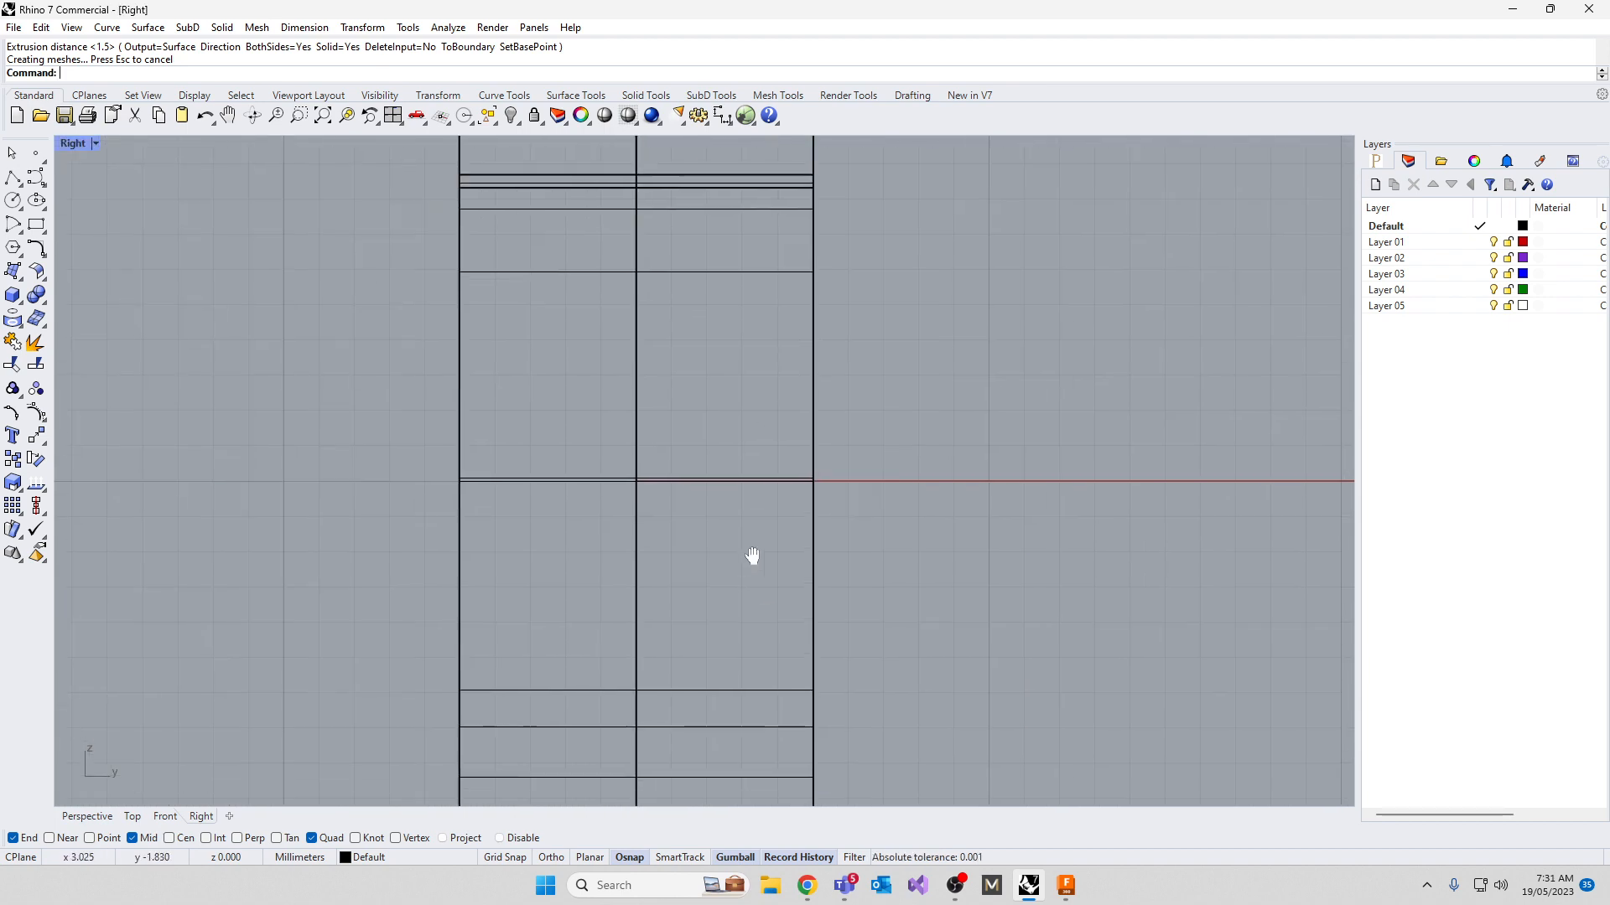
pyautogui.click(13, 178)
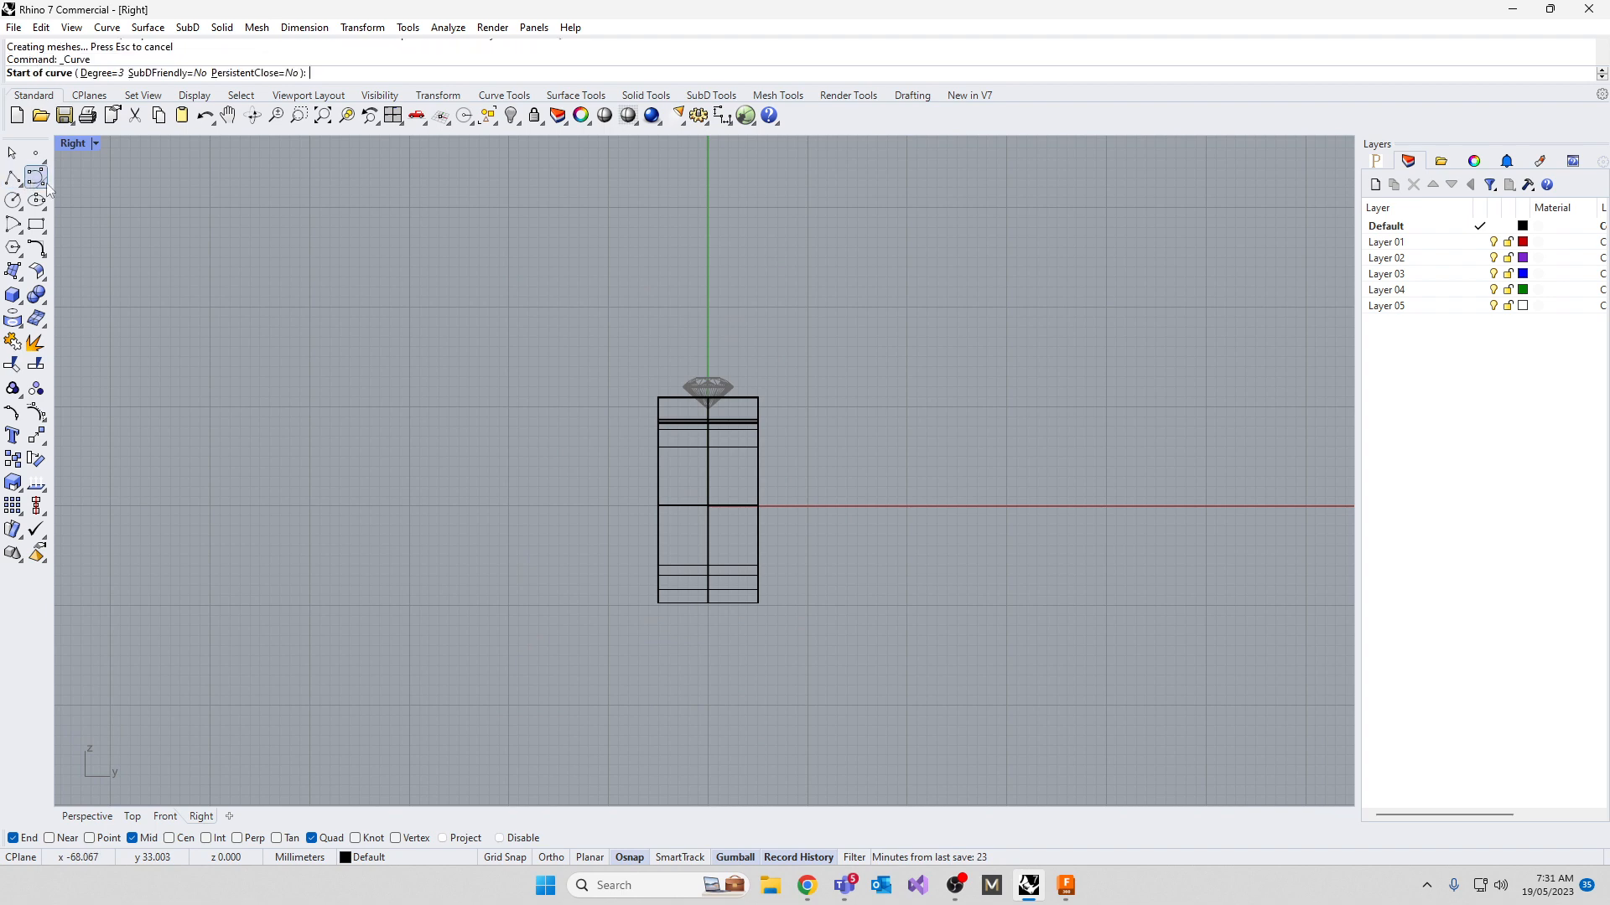
pyautogui.scroll(5, 719, 410)
pyautogui.scroll(3, 513, 358)
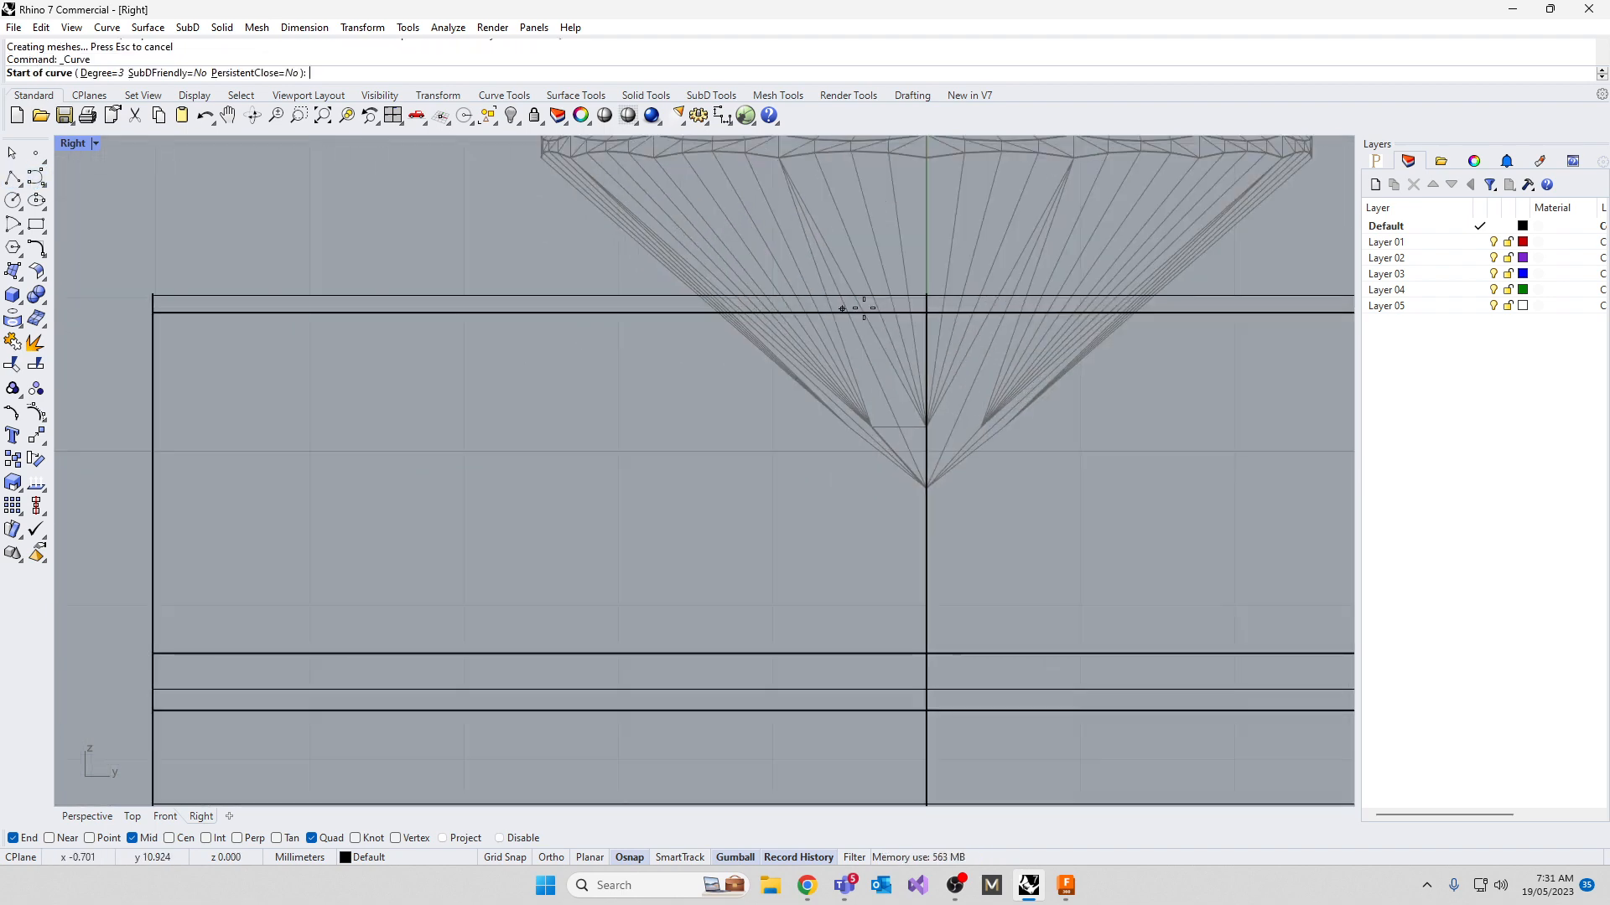
pyautogui.click(925, 293)
pyautogui.click(854, 344)
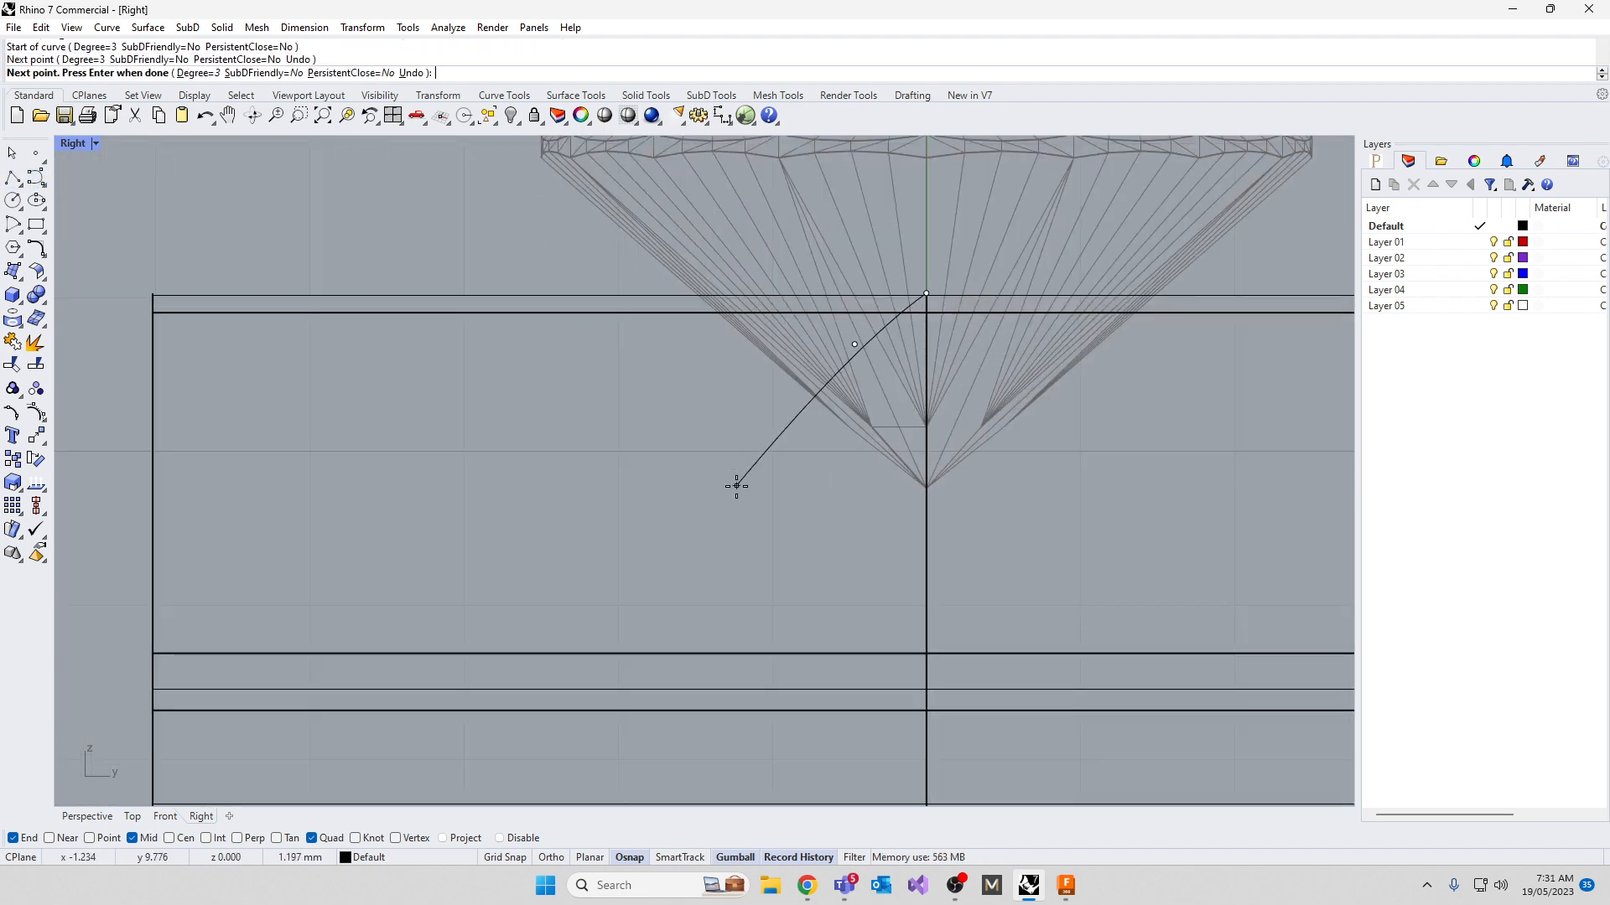
pyautogui.click(780, 509)
pyautogui.click(735, 726)
pyautogui.scroll(5, 736, 705)
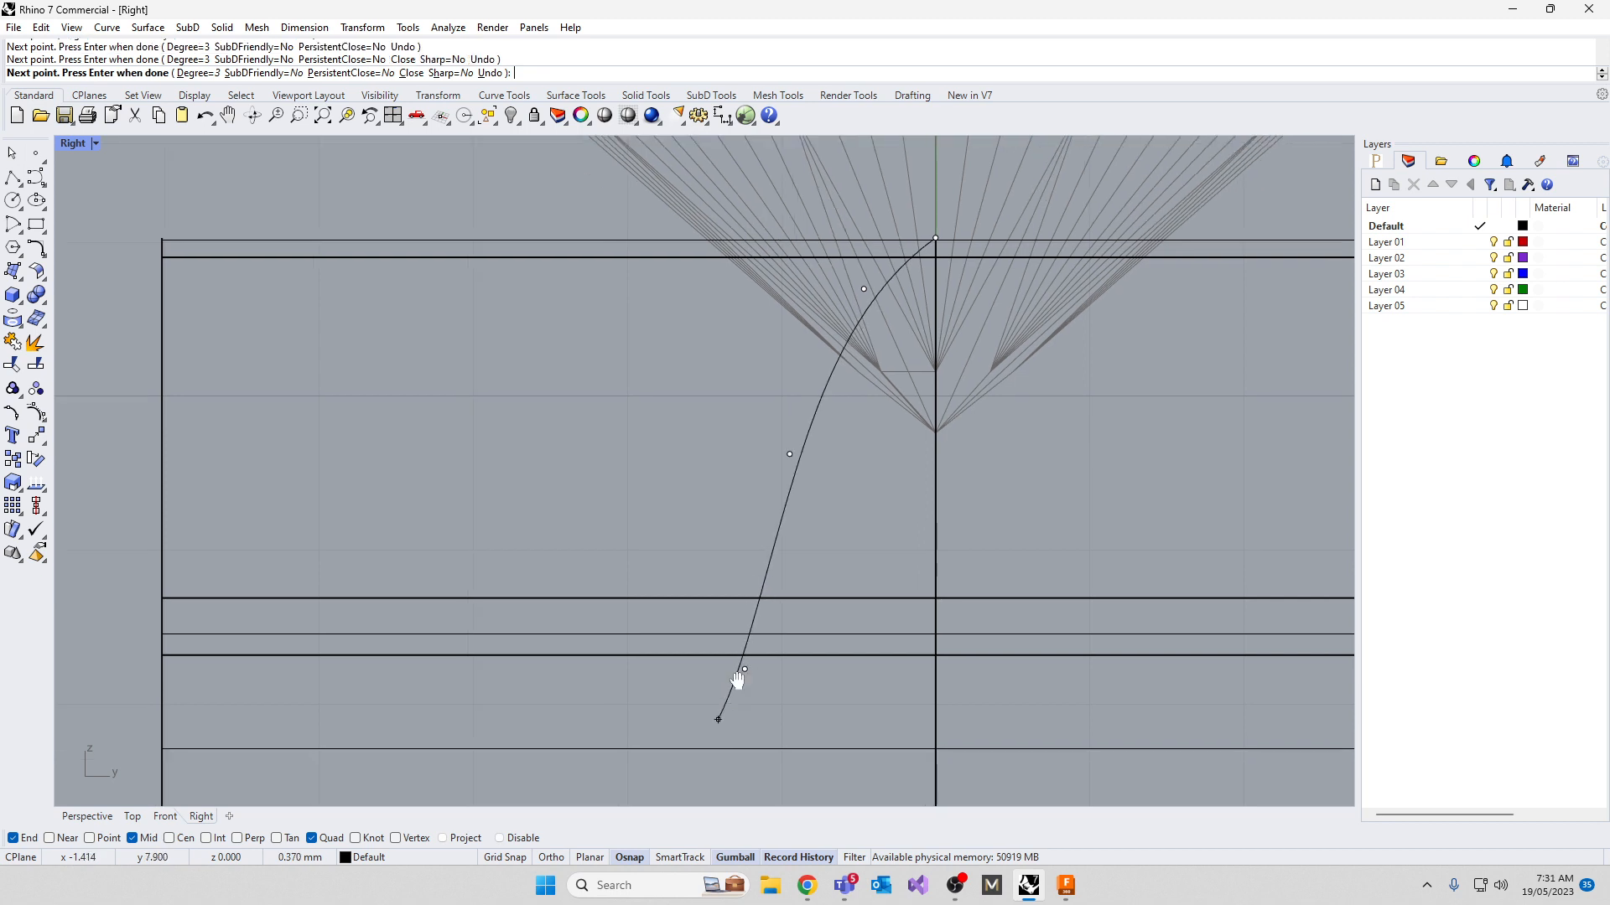
pyautogui.click(783, 488)
pyautogui.scroll(-5, 766, 413)
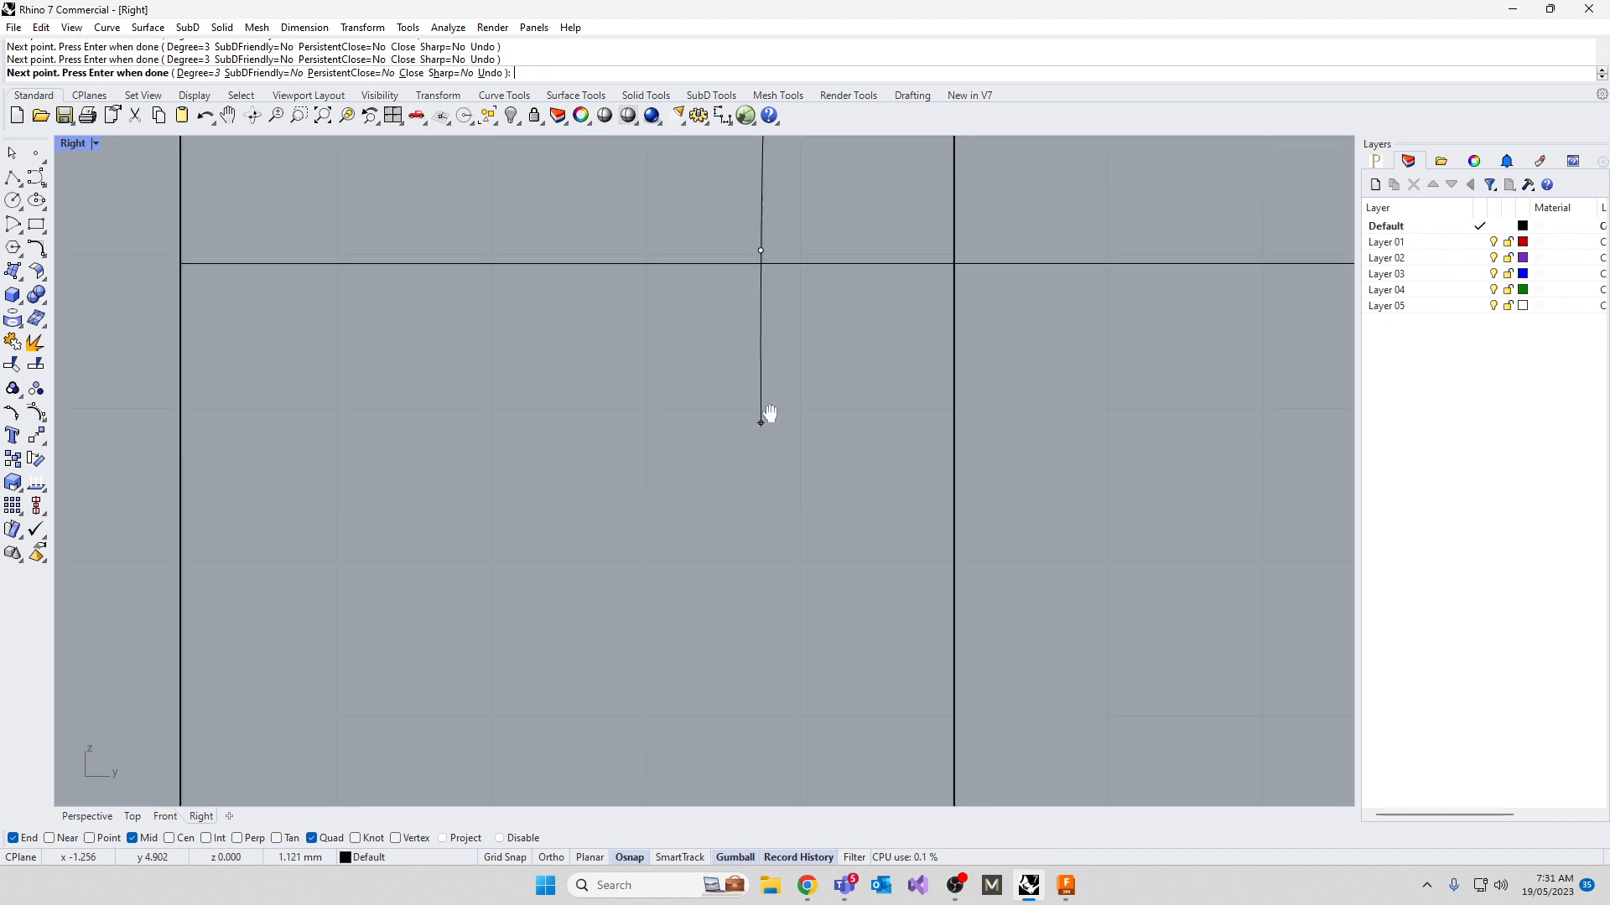
pyautogui.scroll(-1, 746, 387)
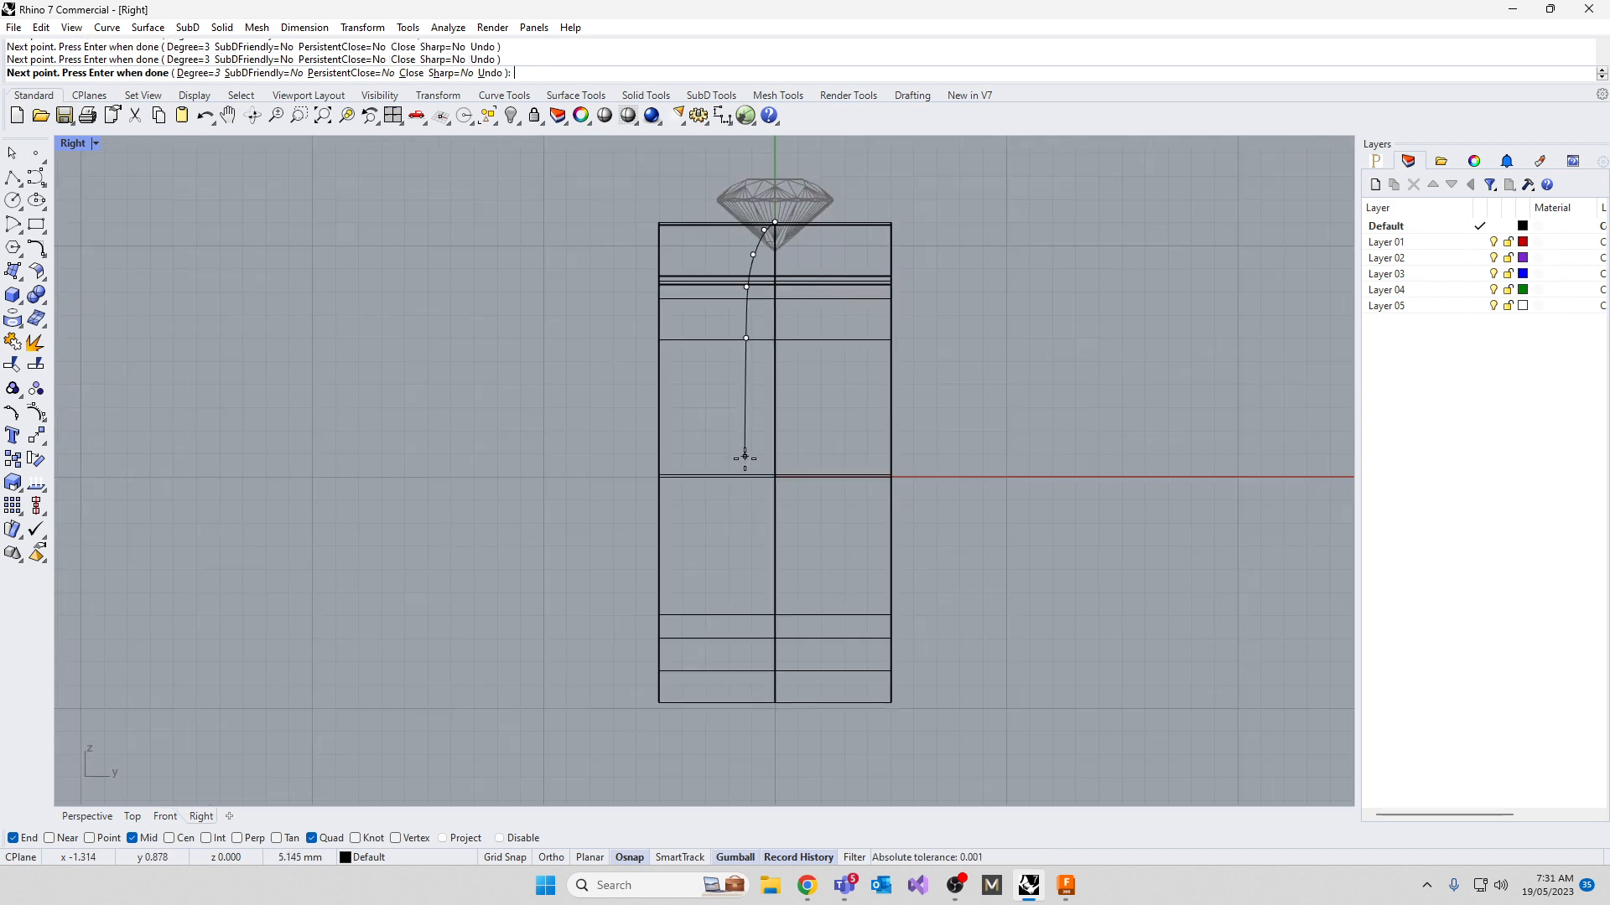
pyautogui.click(744, 474)
pyautogui.scroll(4, 712, 690)
pyautogui.press('shift')
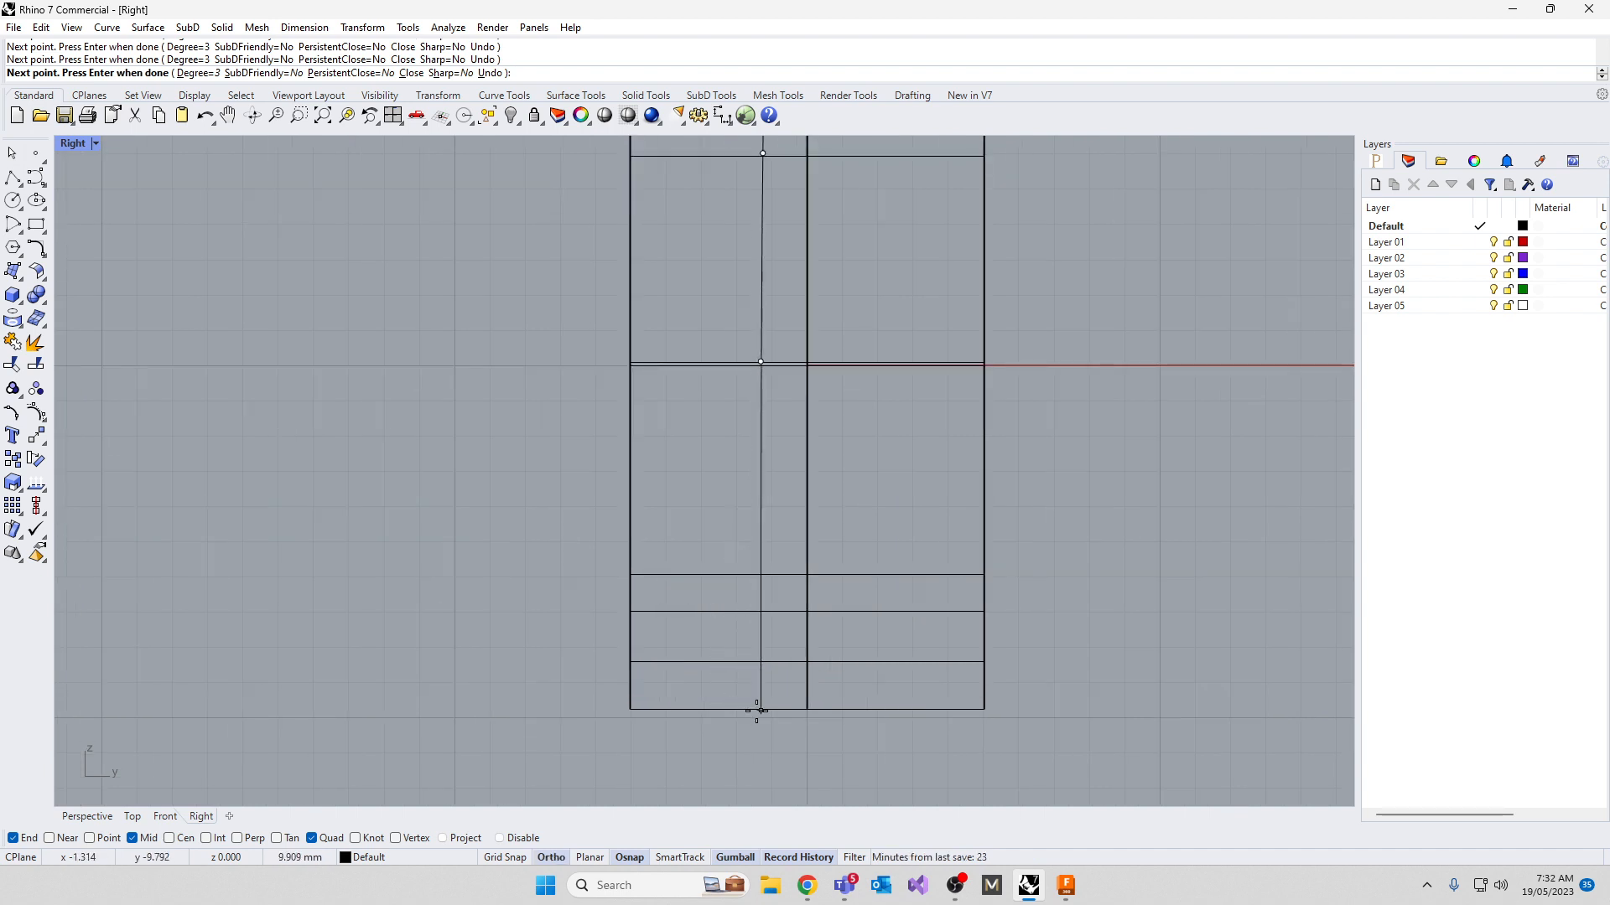
pyautogui.click(760, 728)
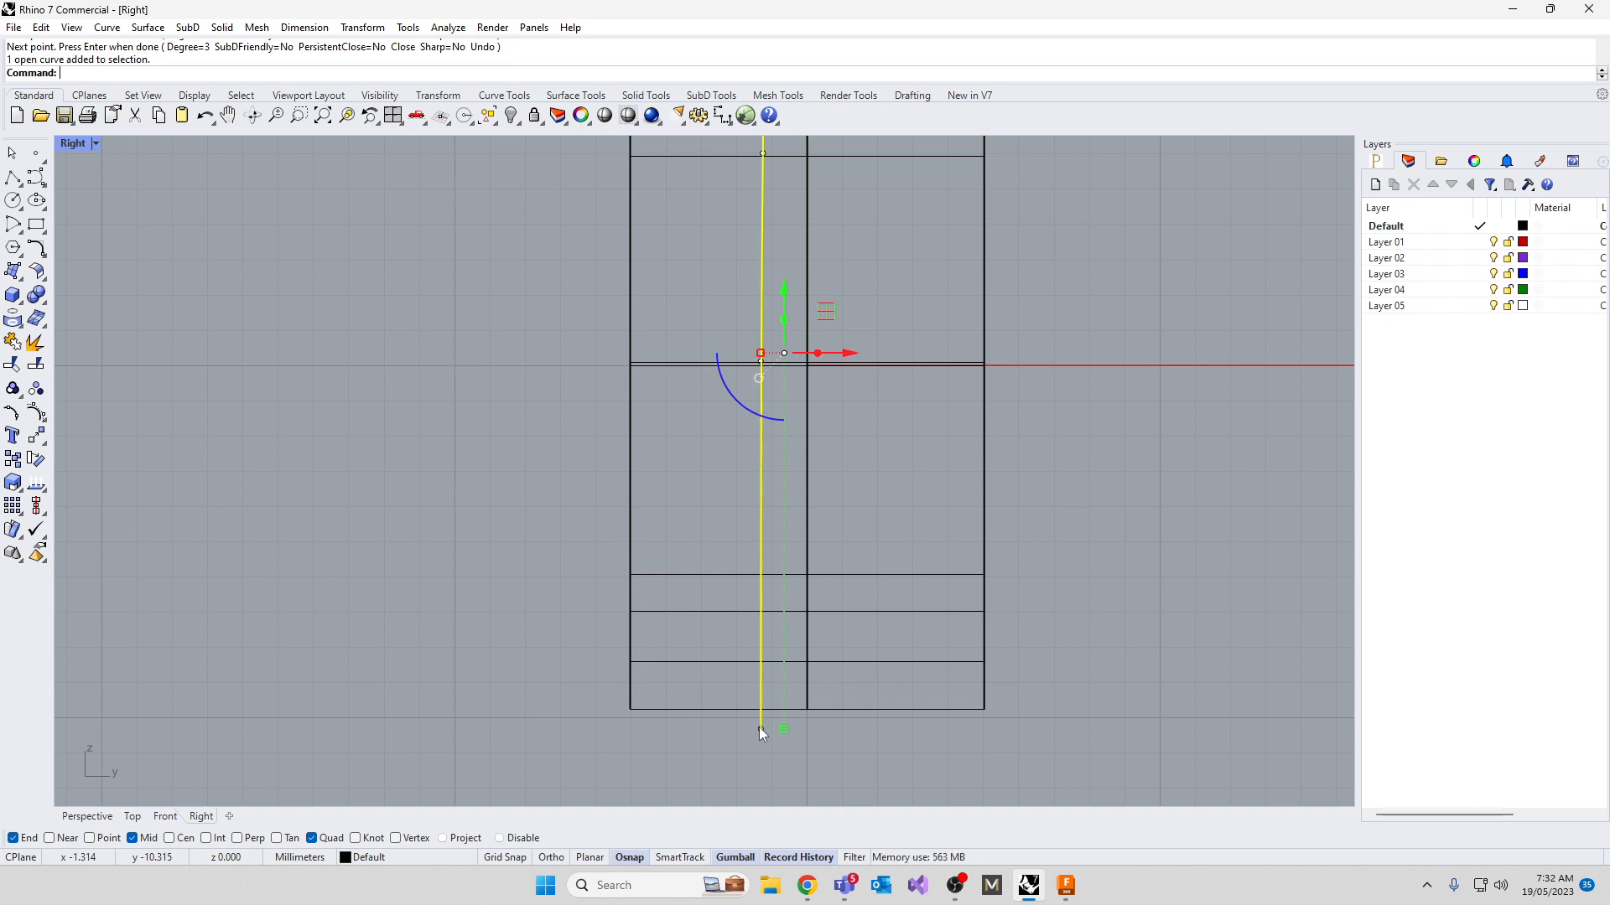
# Mirror the curve as a copy across a vertical plane through the origin (0)
pyautogui.write('Mirror')
pyautogui.press('Return')
pyautogui.write('0')
pyautogui.press('Return')
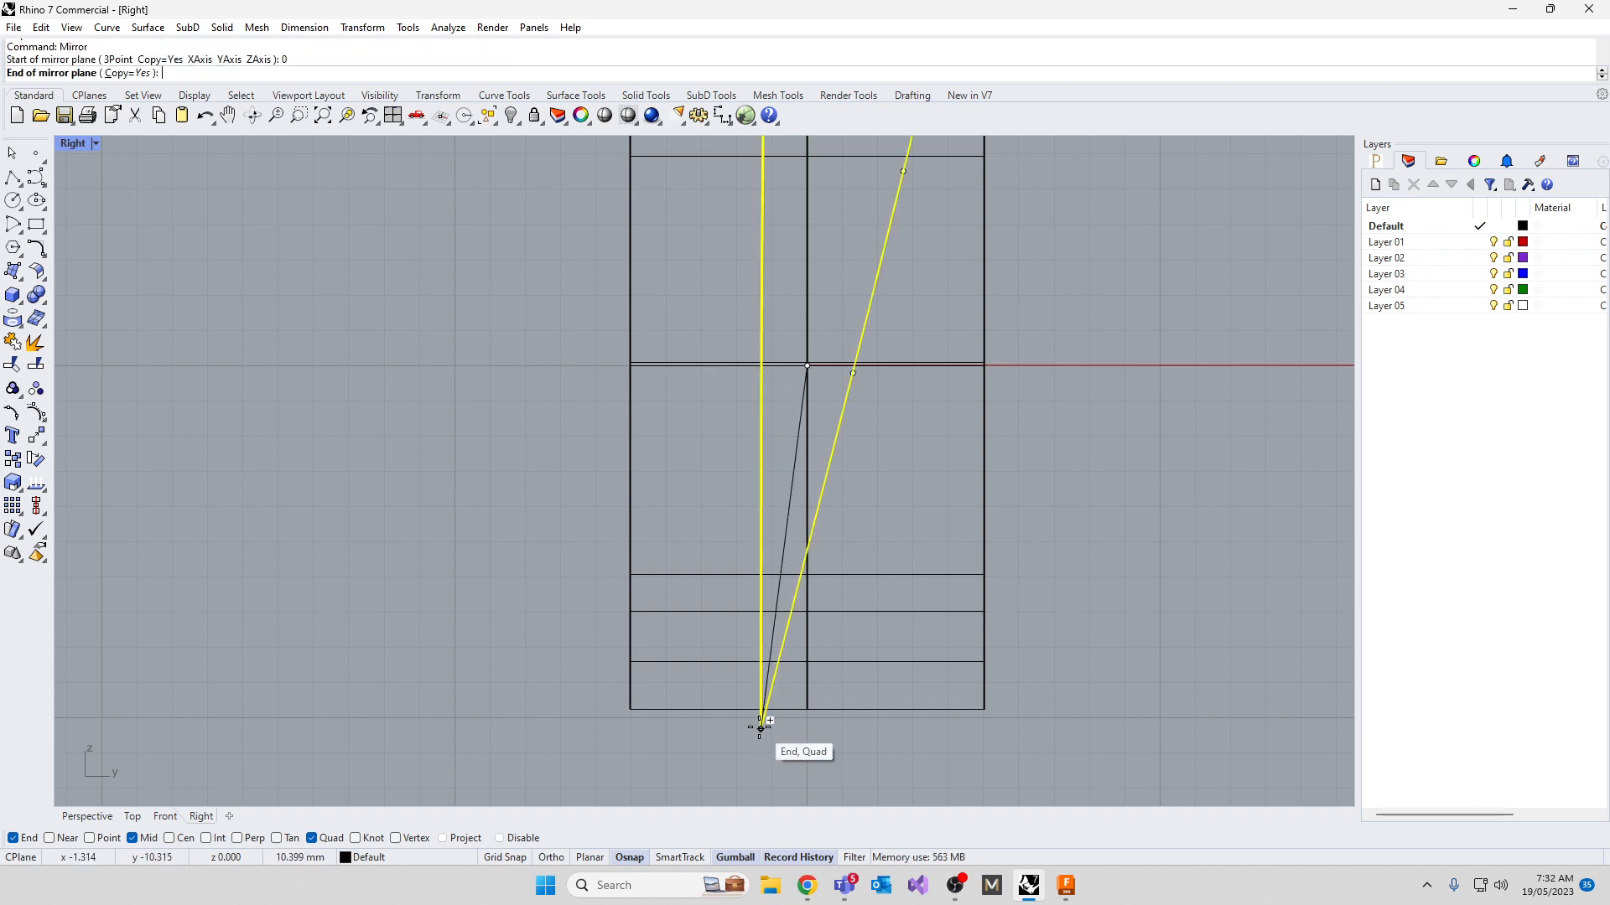
pyautogui.click(810, 739)
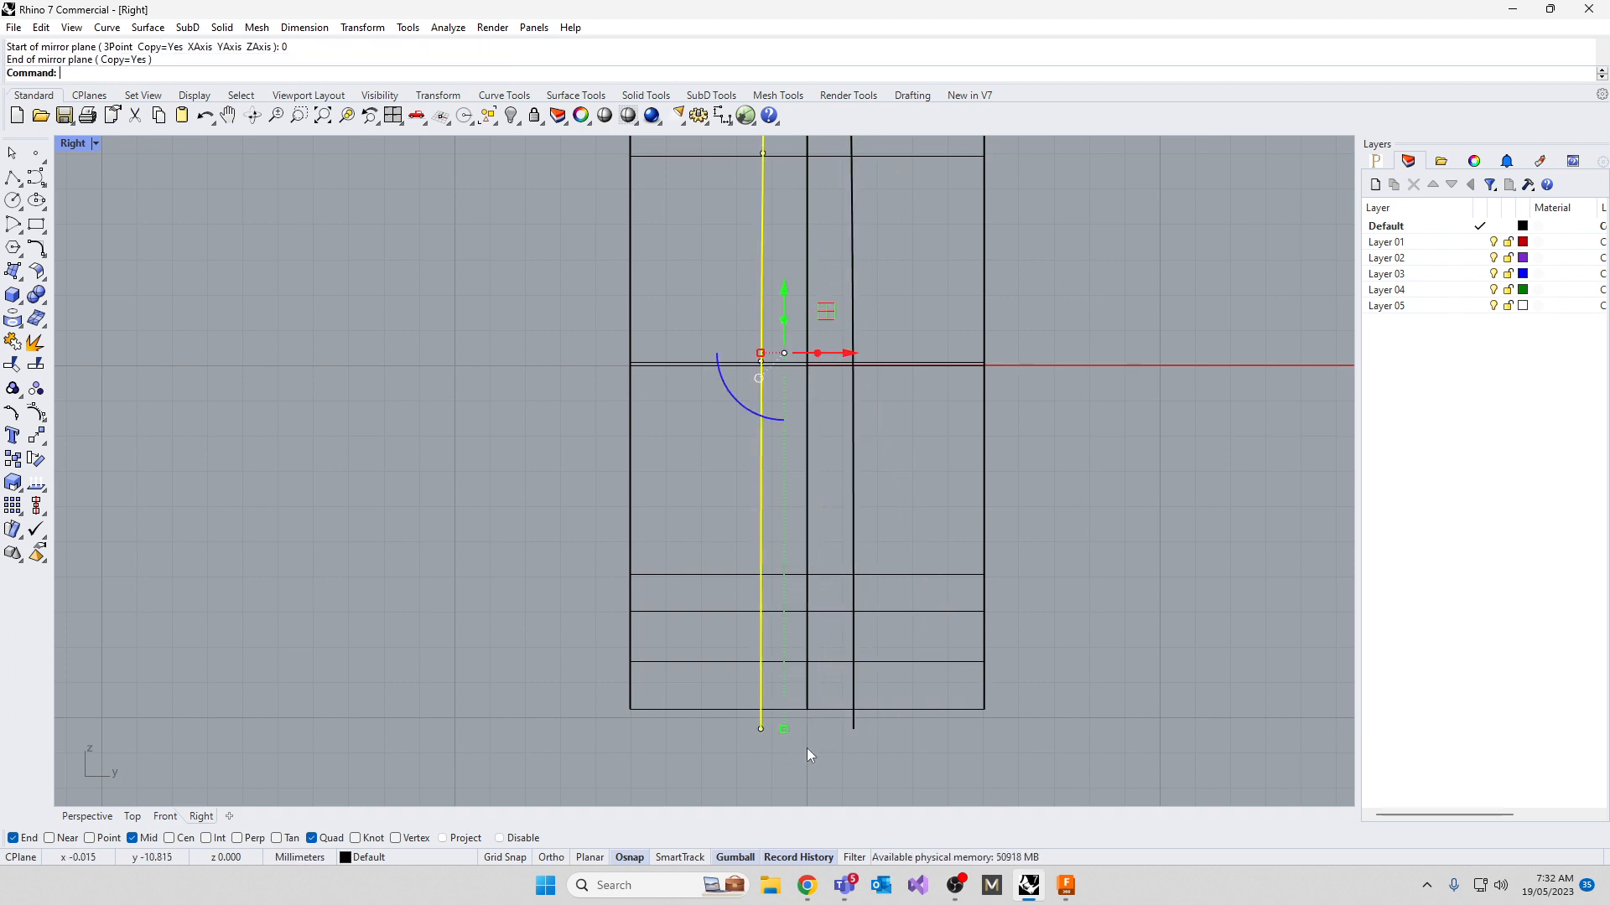
# Connect the lower ends of the two curves with a straight polyline and join all three into one closed profile
pyautogui.click(13, 178)
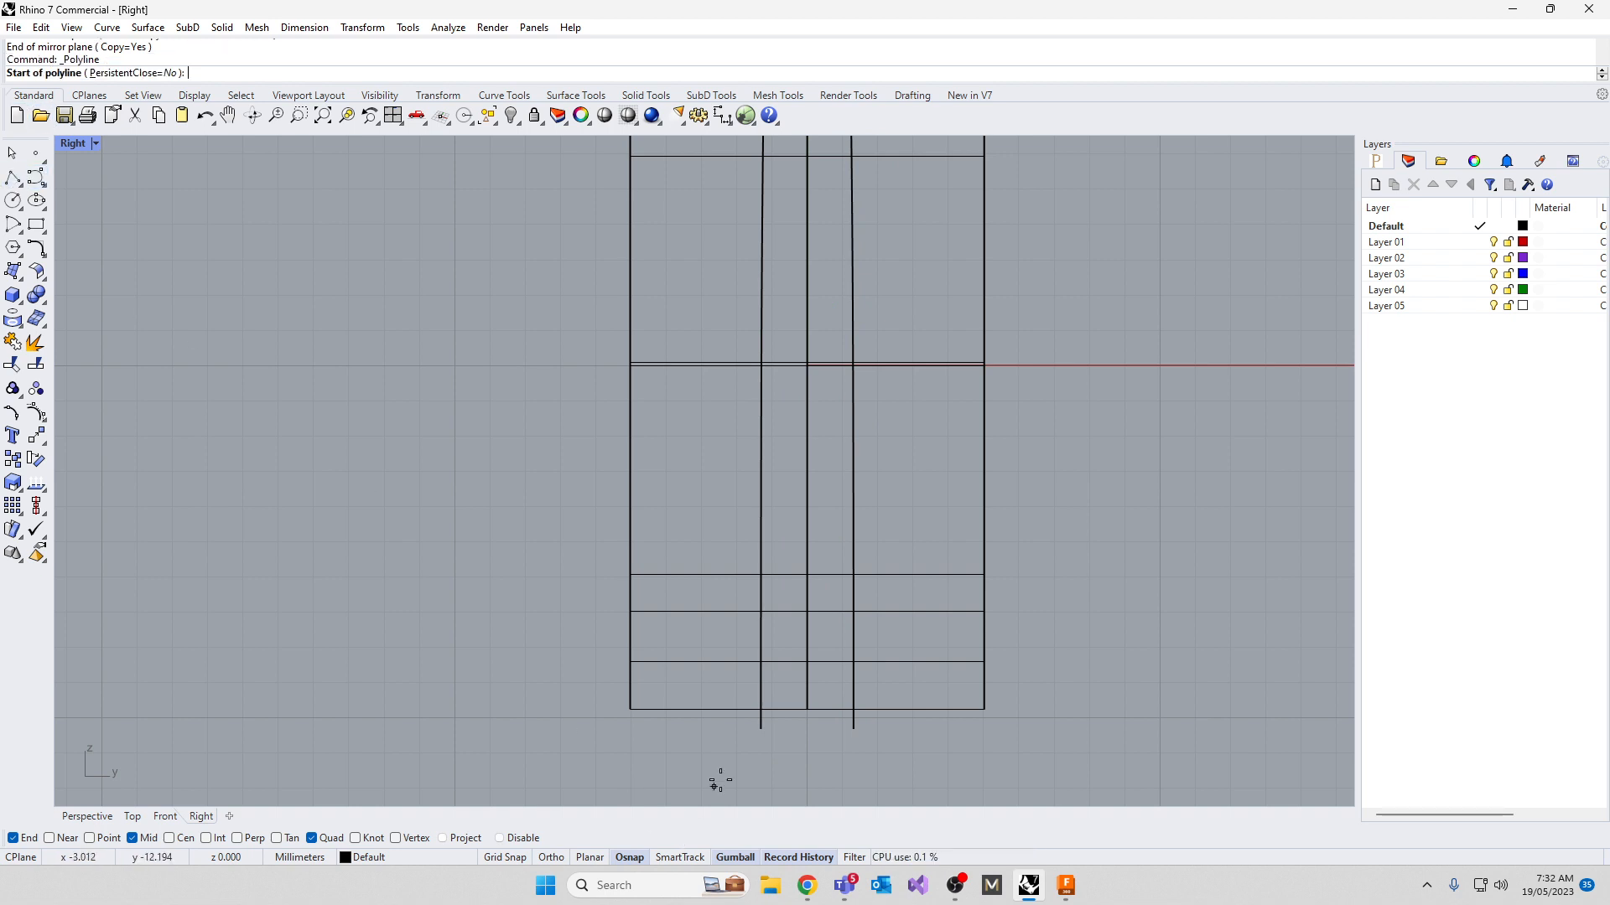
pyautogui.click(851, 741)
pyautogui.click(759, 732)
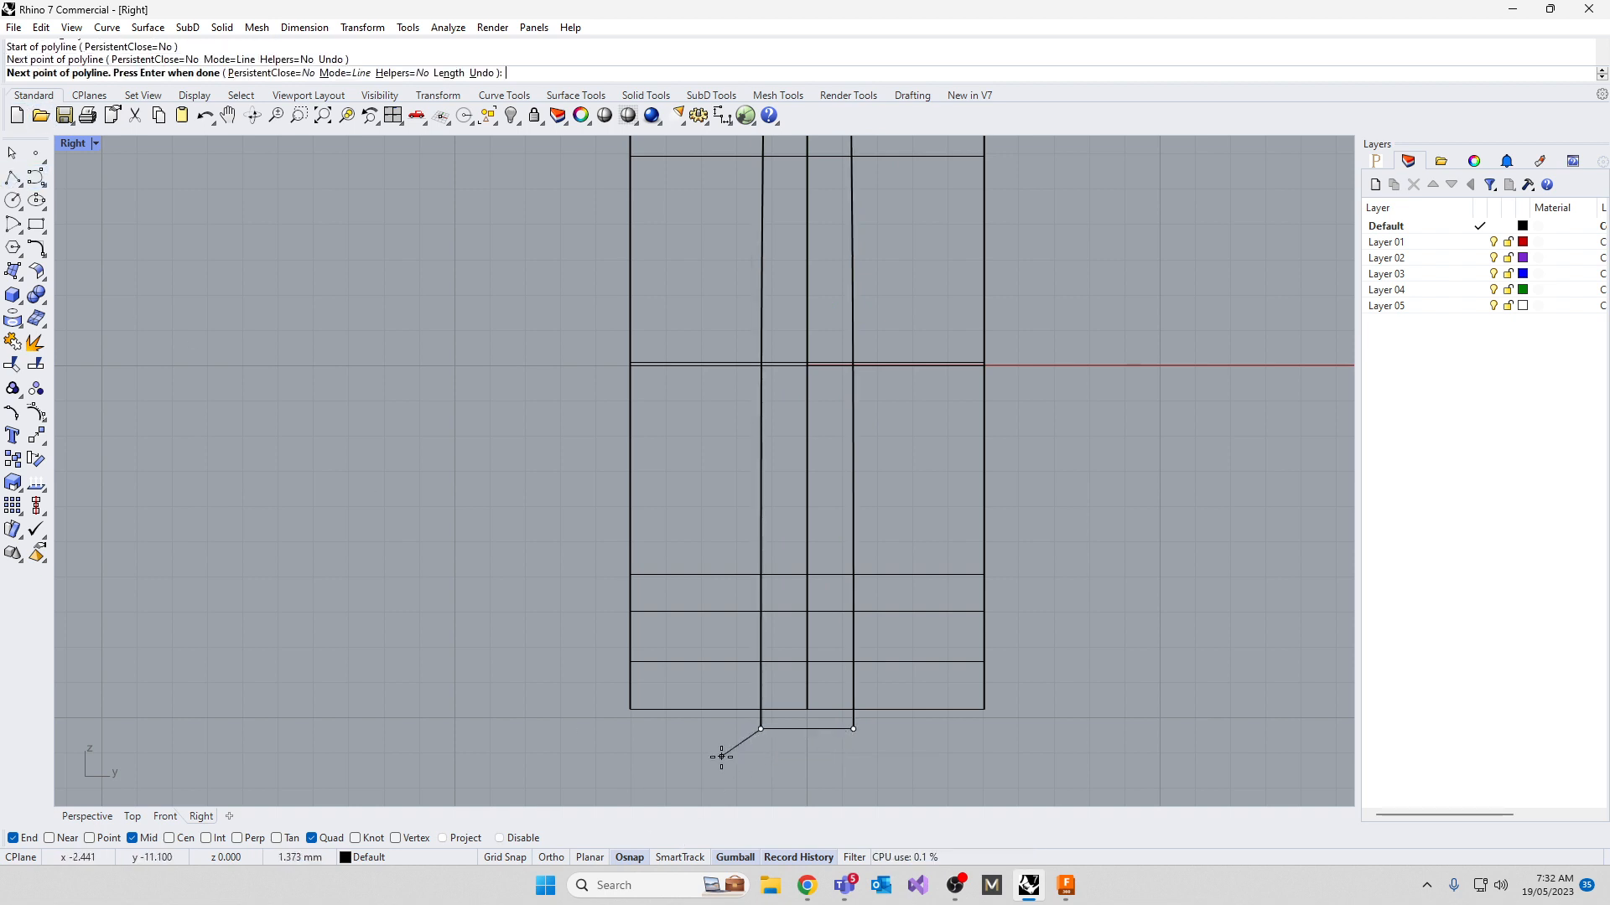
pyautogui.press('Return')
pyautogui.moveTo(862, 744); pyautogui.dragTo(731, 721)
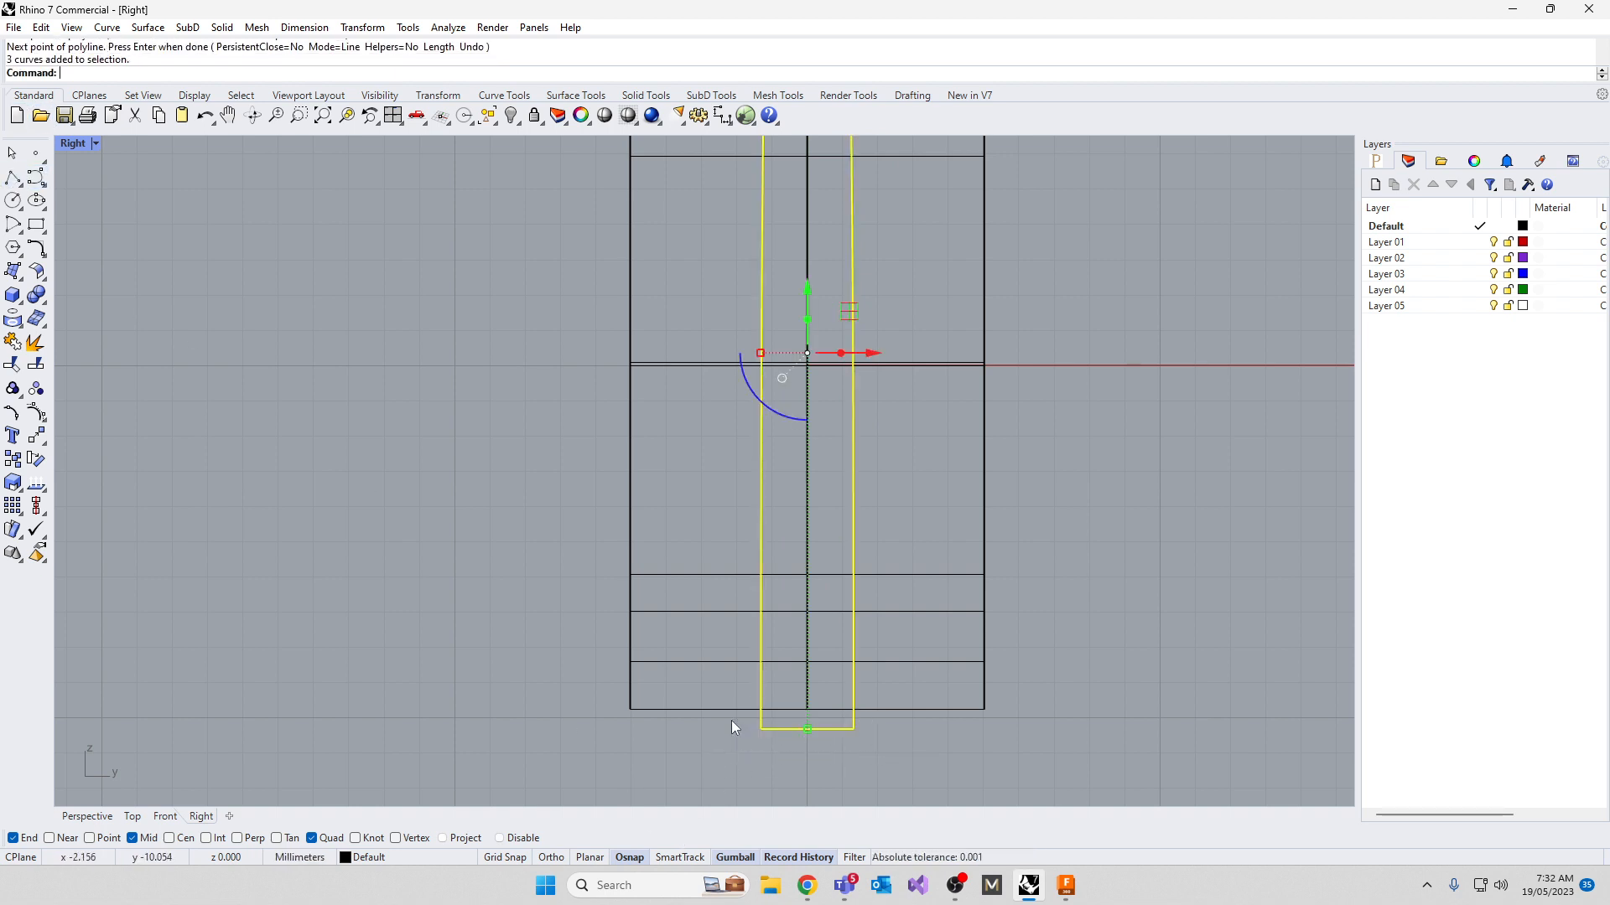
pyautogui.write('j')
pyautogui.press('Return')
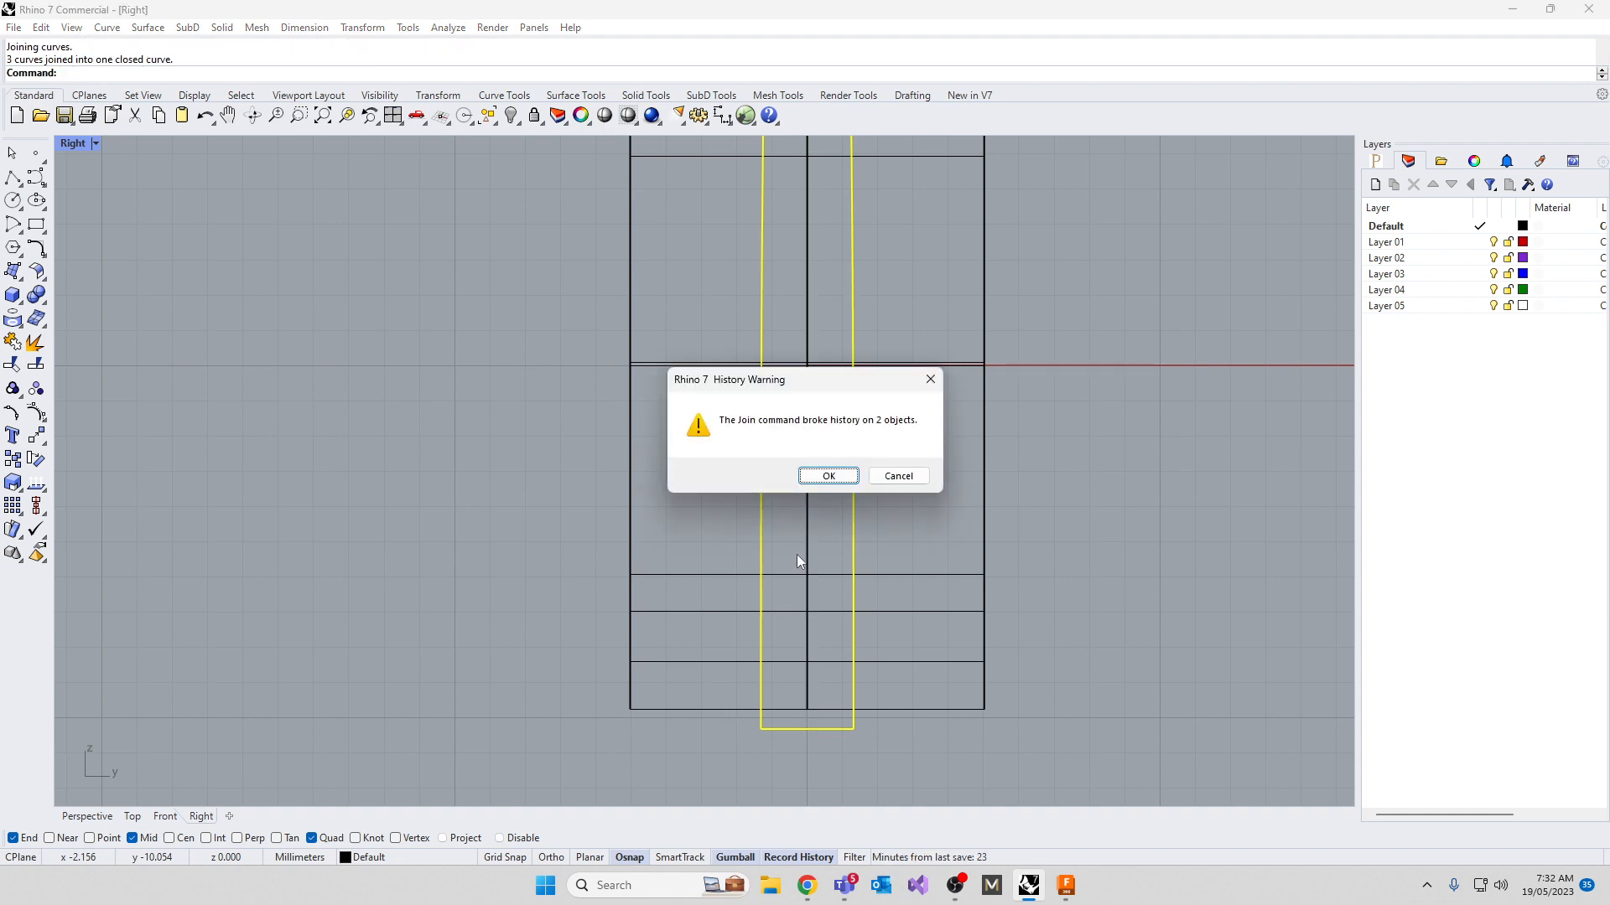
pyautogui.press('Return')
# Examine the closed profile's pointed tip up close and its position relative to the gem and band in the Perspective view
pyautogui.scroll(-3, 642, 370)
pyautogui.scroll(10, 662, 521)
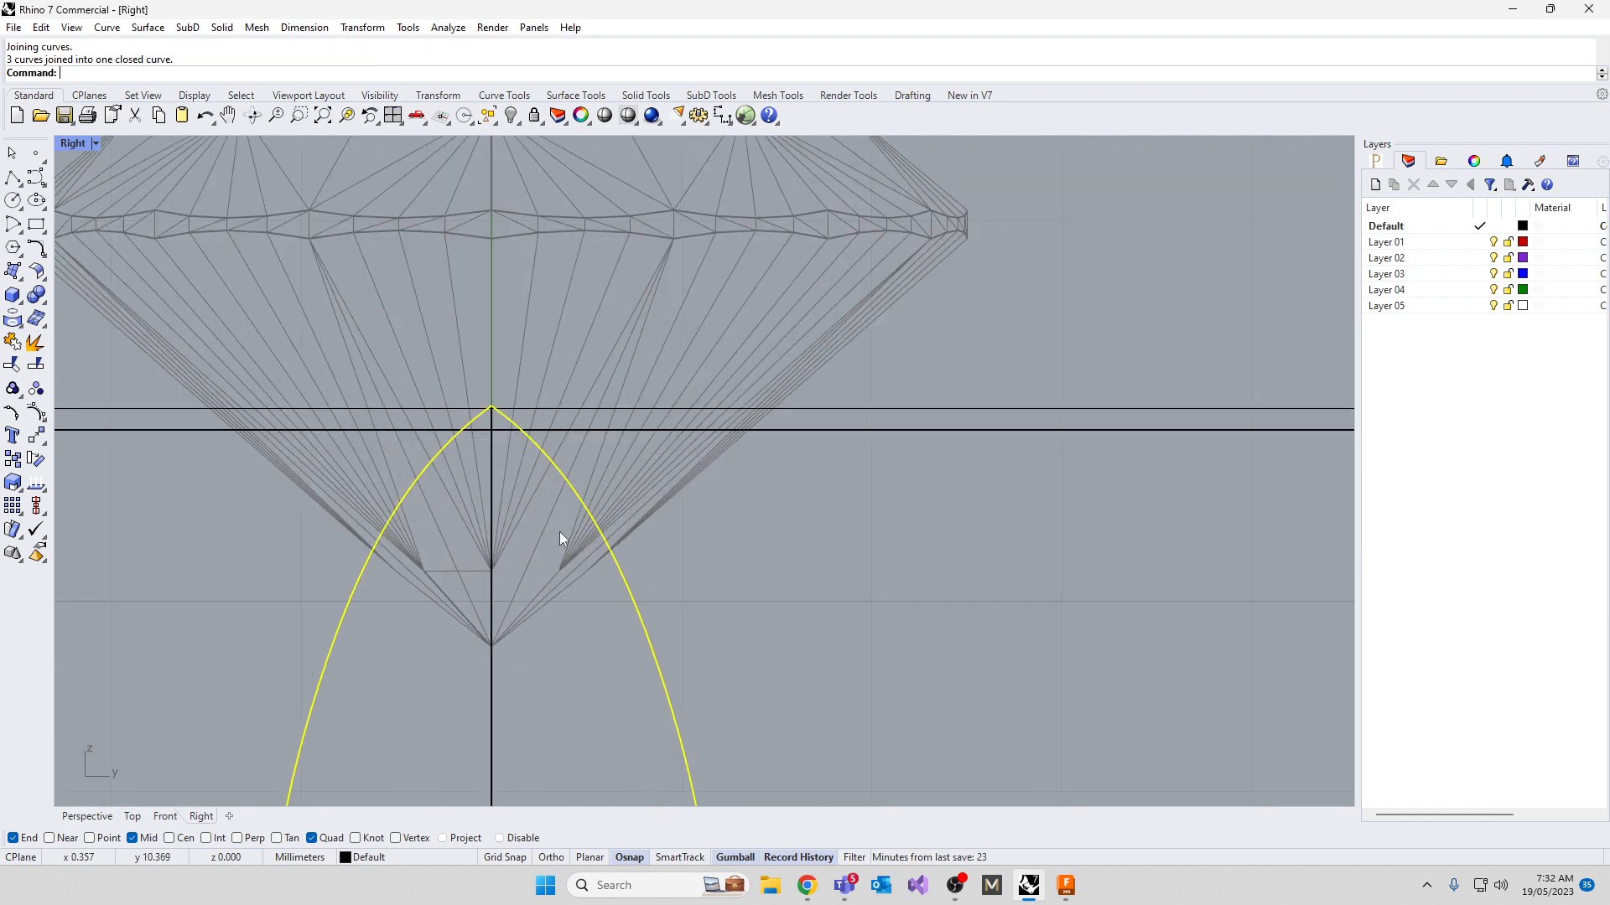
pyautogui.scroll(5, 664, 364)
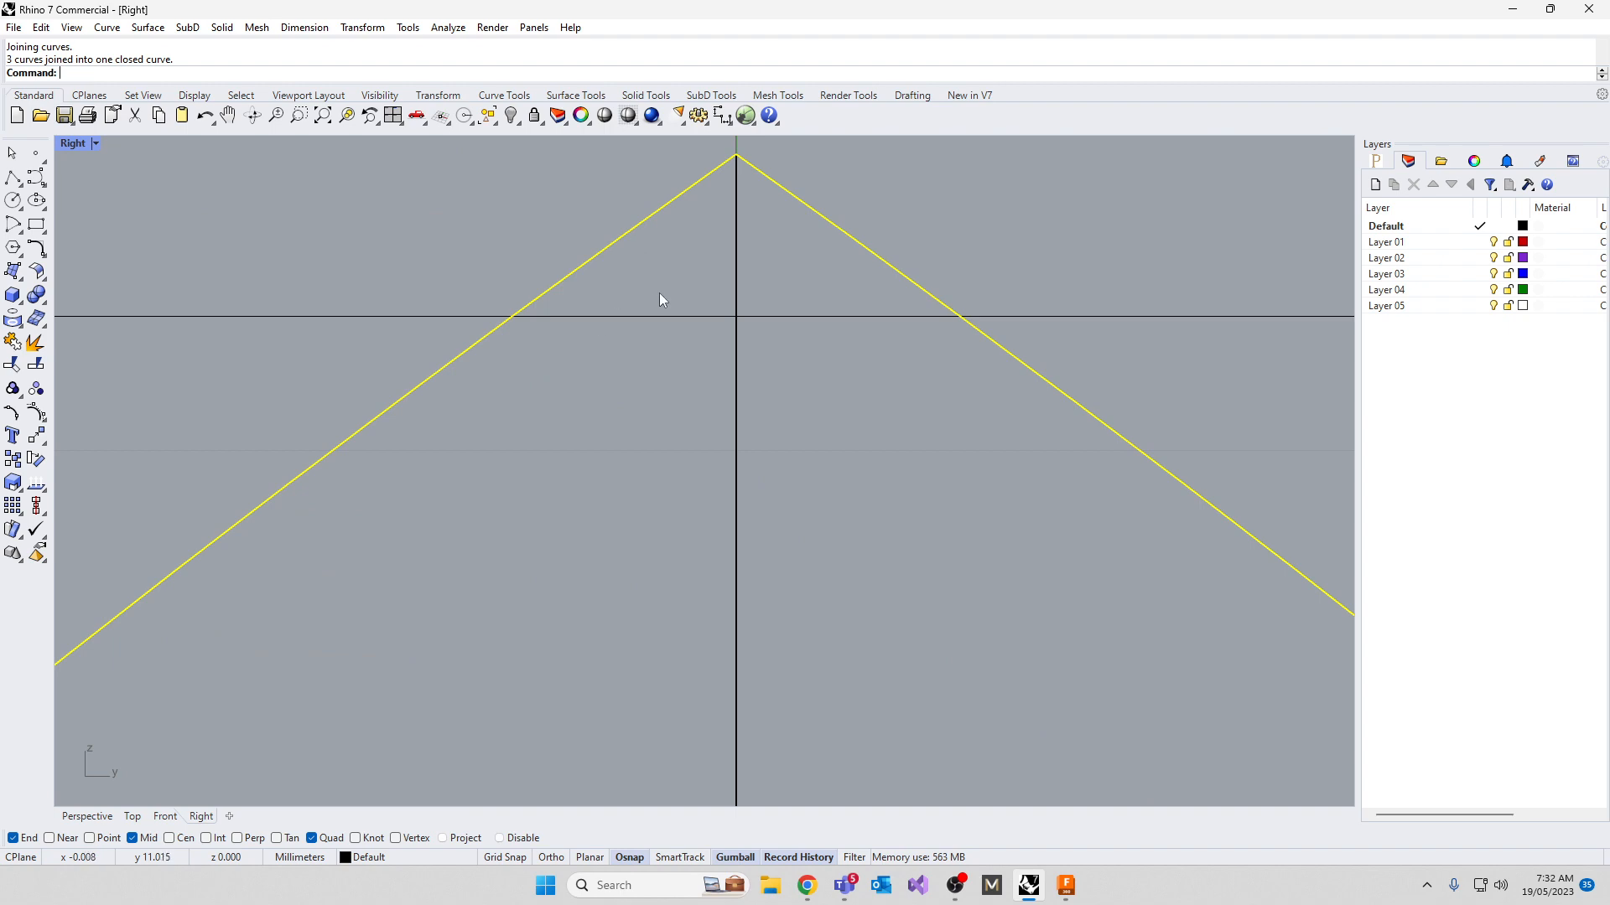
pyautogui.scroll(-5, 681, 241)
pyautogui.scroll(-2, 709, 98)
pyautogui.scroll(-15, 757, 263)
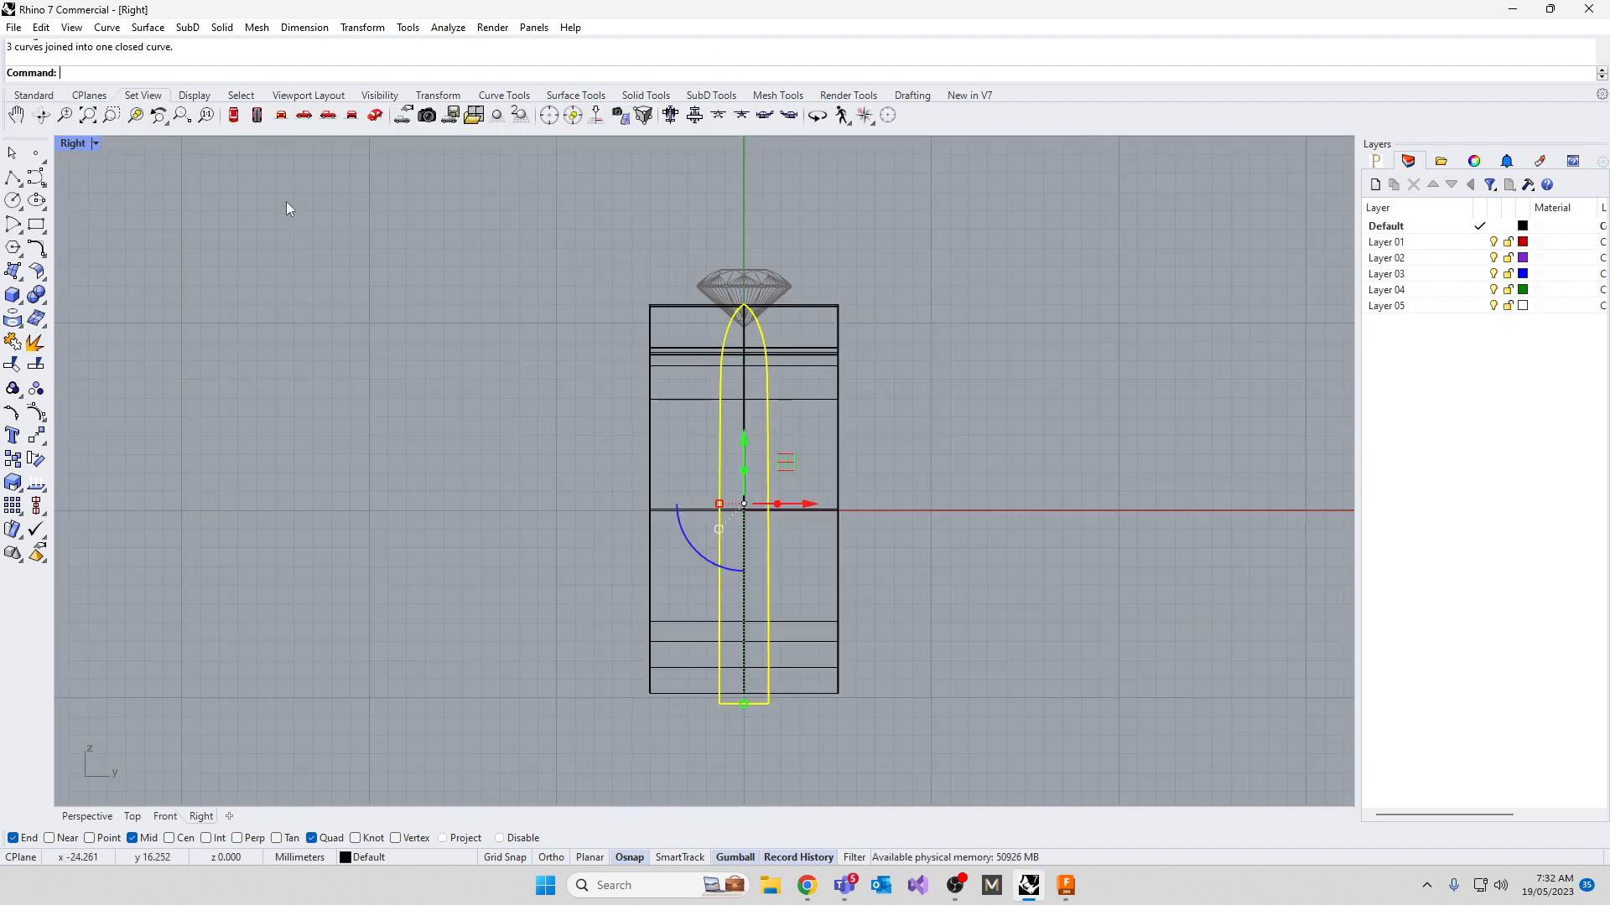
pyautogui.doubleClick(73, 144)
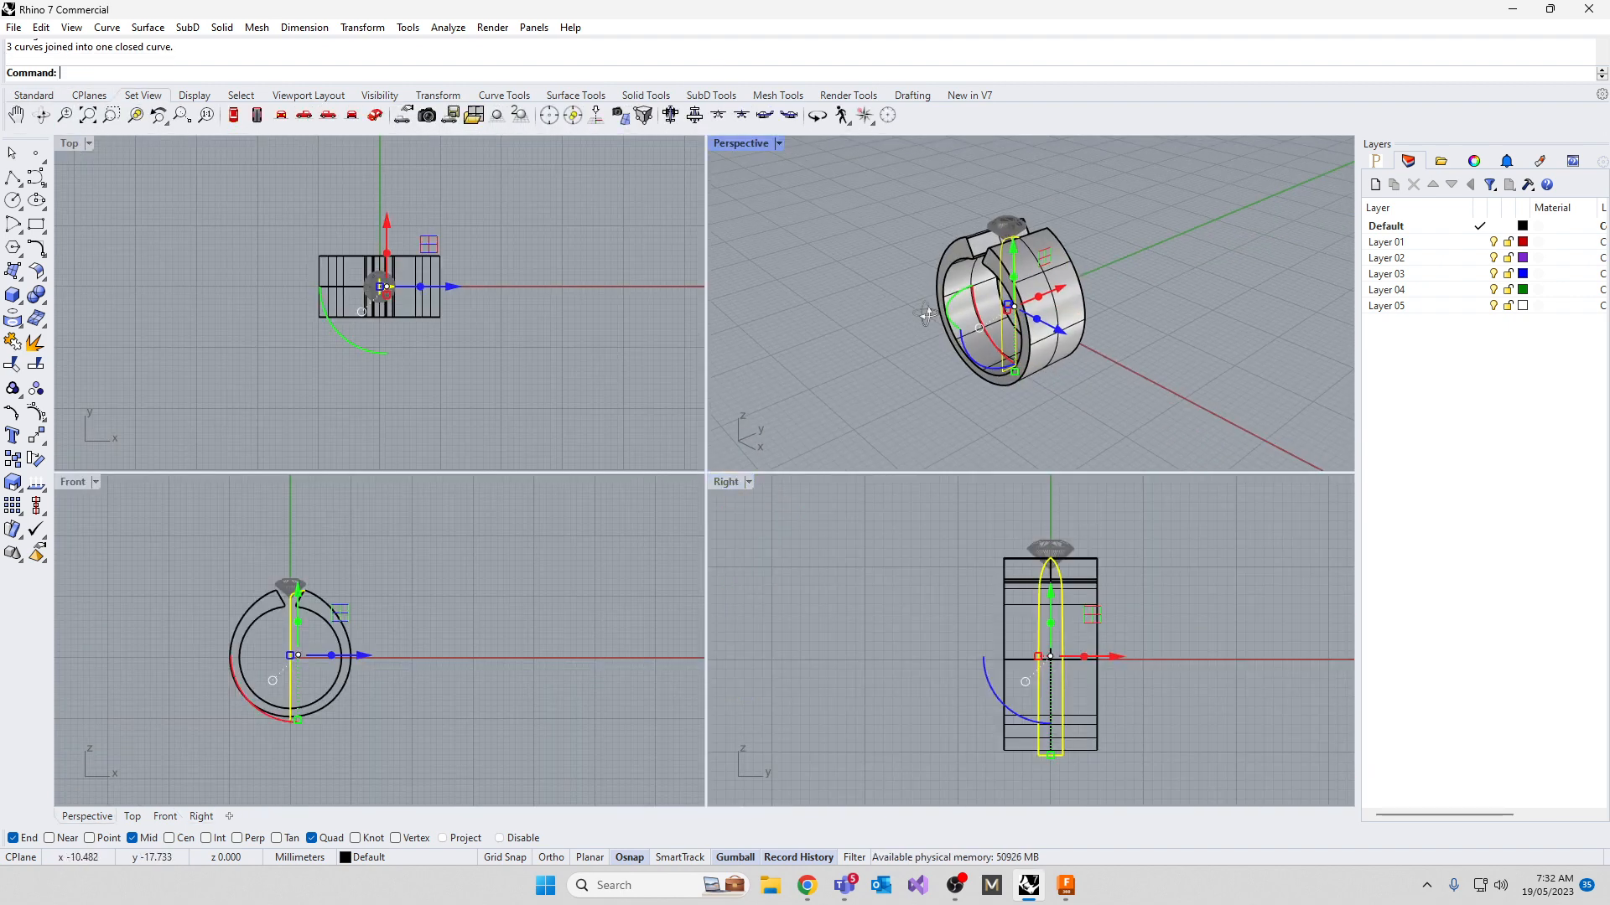
pyautogui.moveTo(926, 313); pyautogui.dragTo(1044, 352, button='right')
pyautogui.scroll(8, 1016, 260)
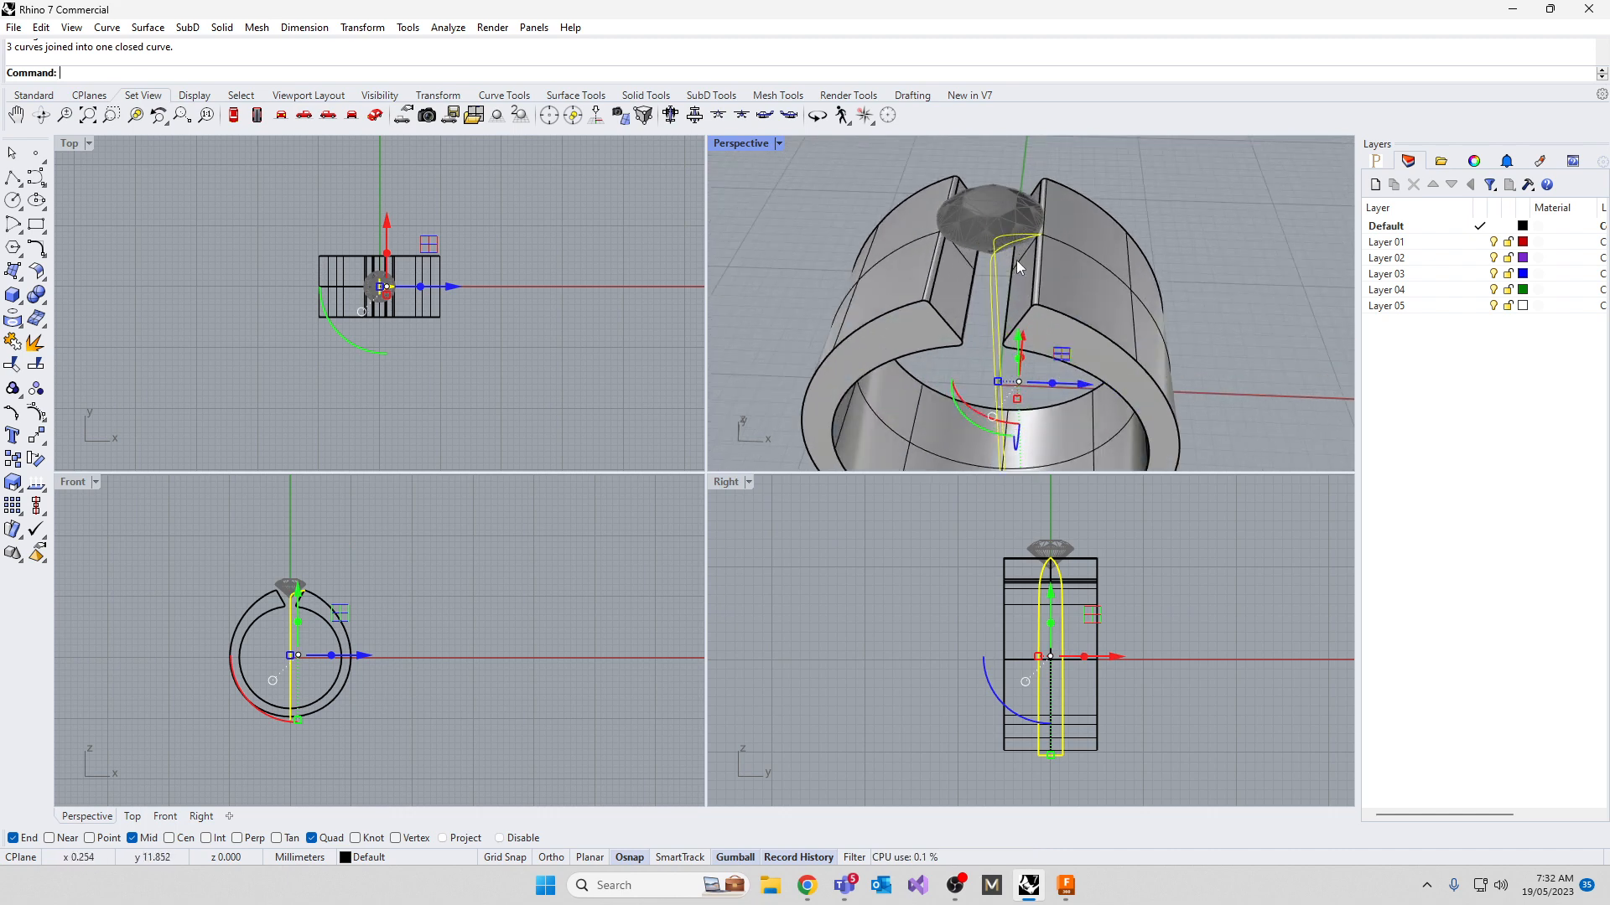
pyautogui.moveTo(1043, 595); pyautogui.dragTo(1014, 615, button='right')
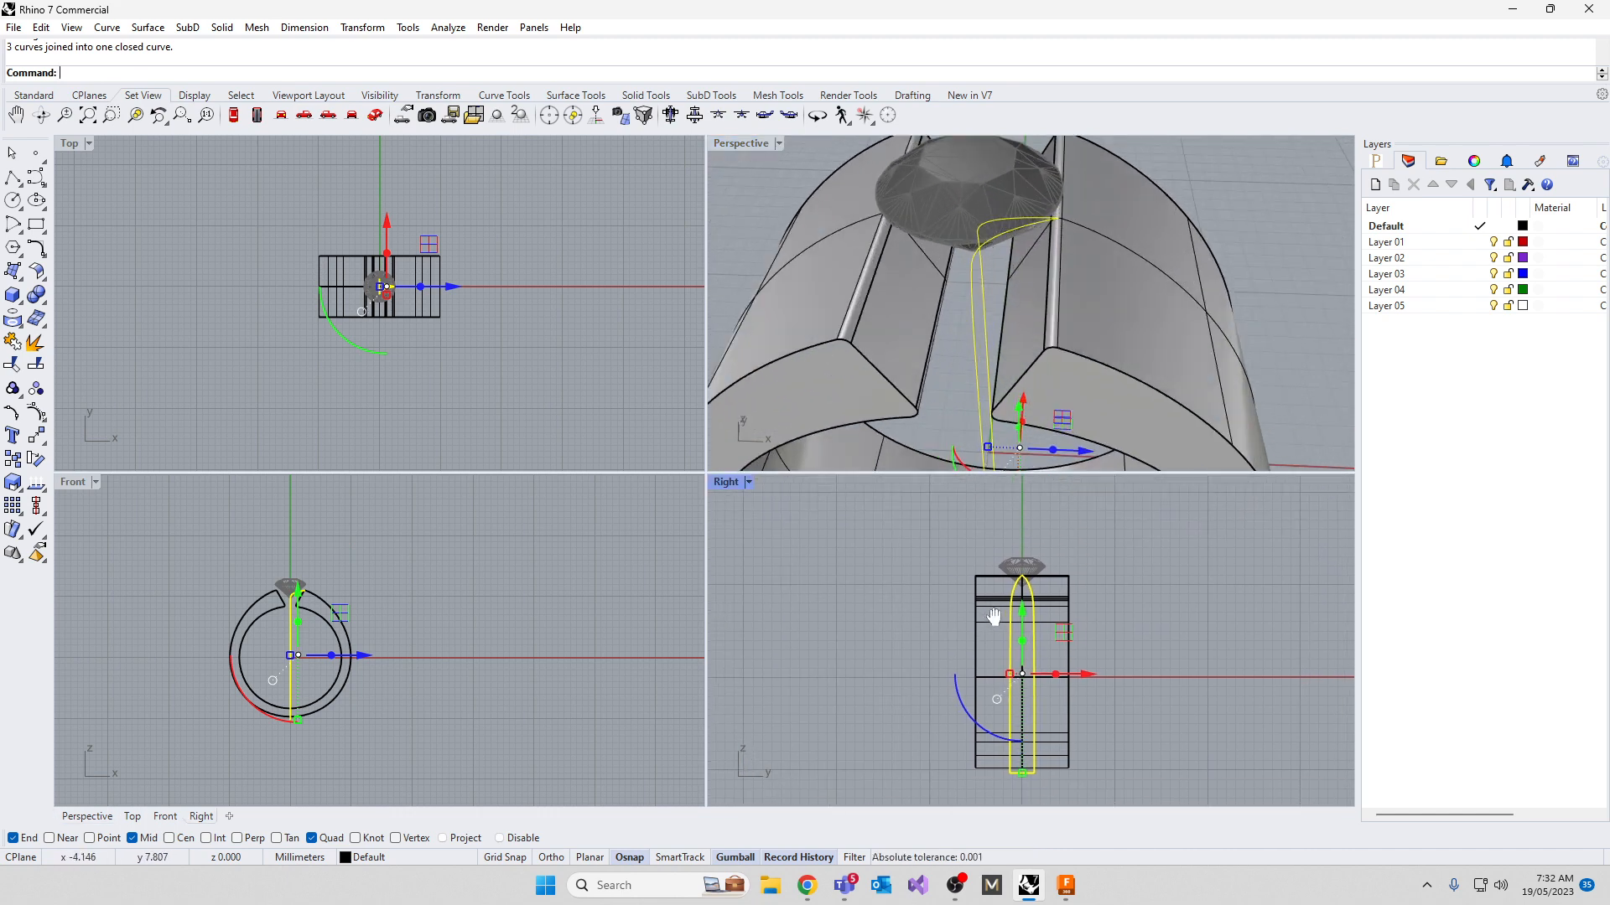
pyautogui.write('ect')
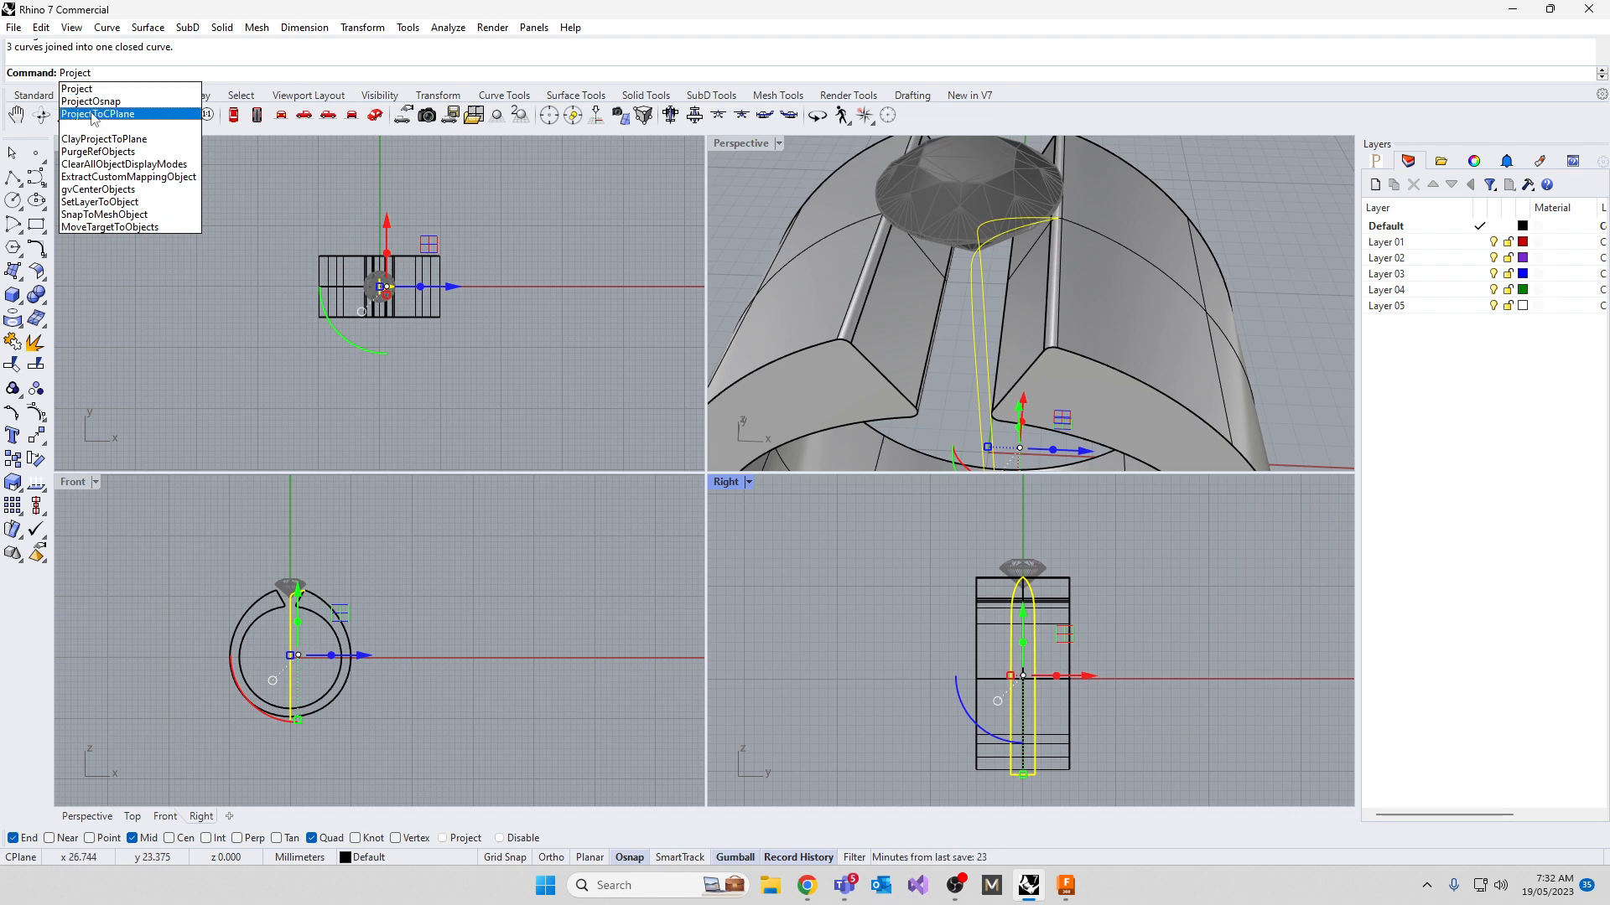
pyautogui.click(94, 114)
pyautogui.press('Return')
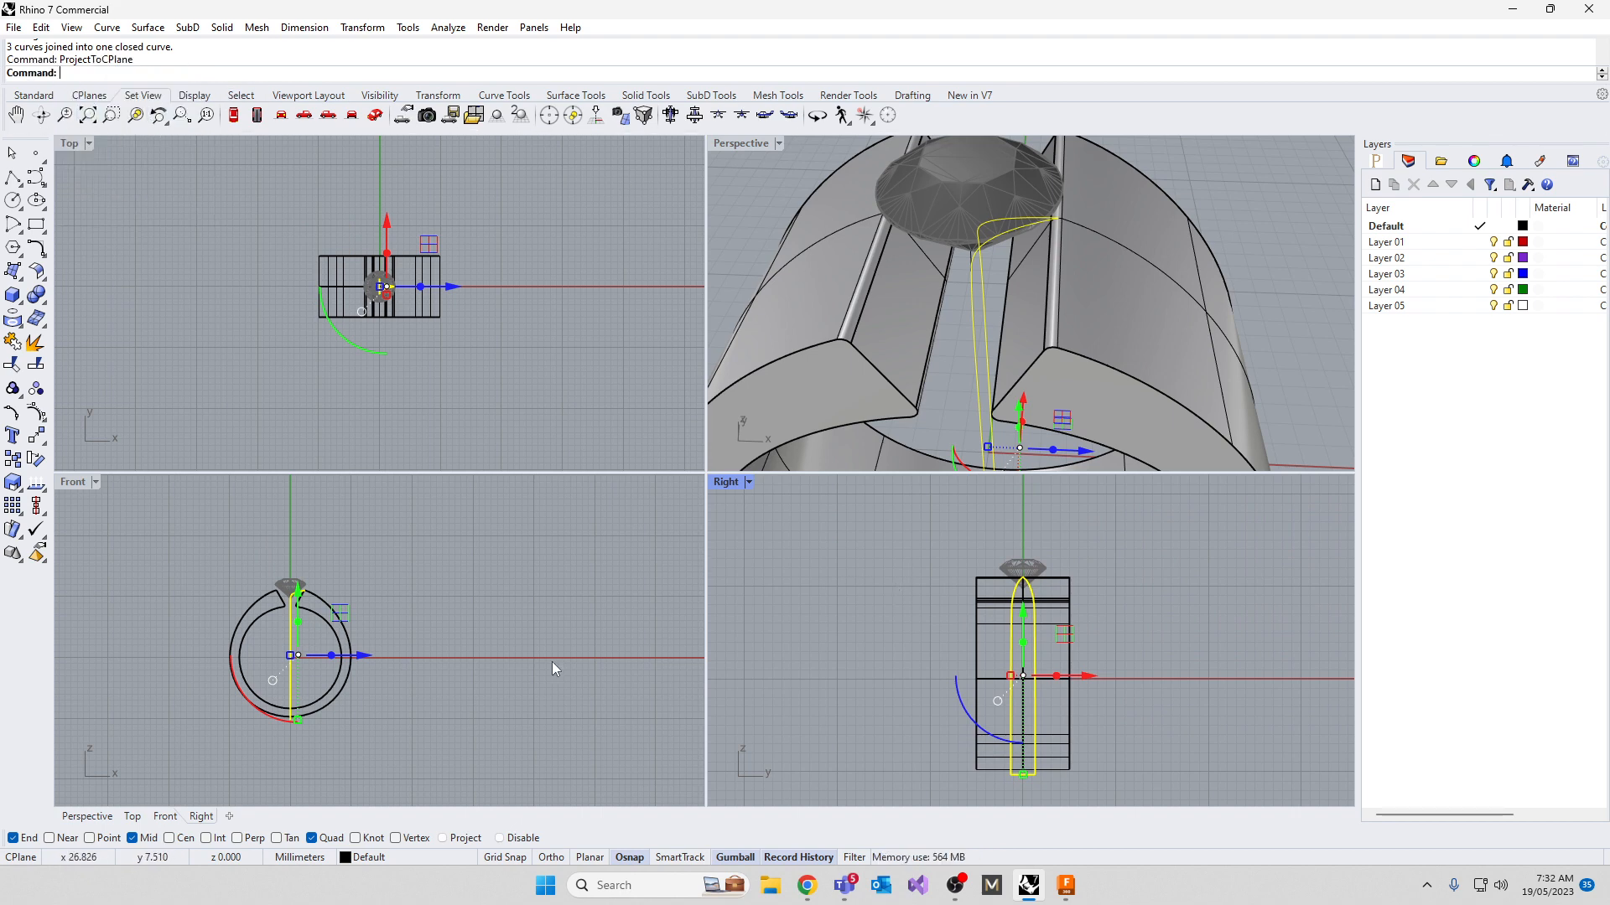
# Project the closed profile onto the Right view's construction plane with ProjectToCPlane, deleting the input curve
pyautogui.moveTo(890, 643); pyautogui.dragTo(885, 634, button='right')
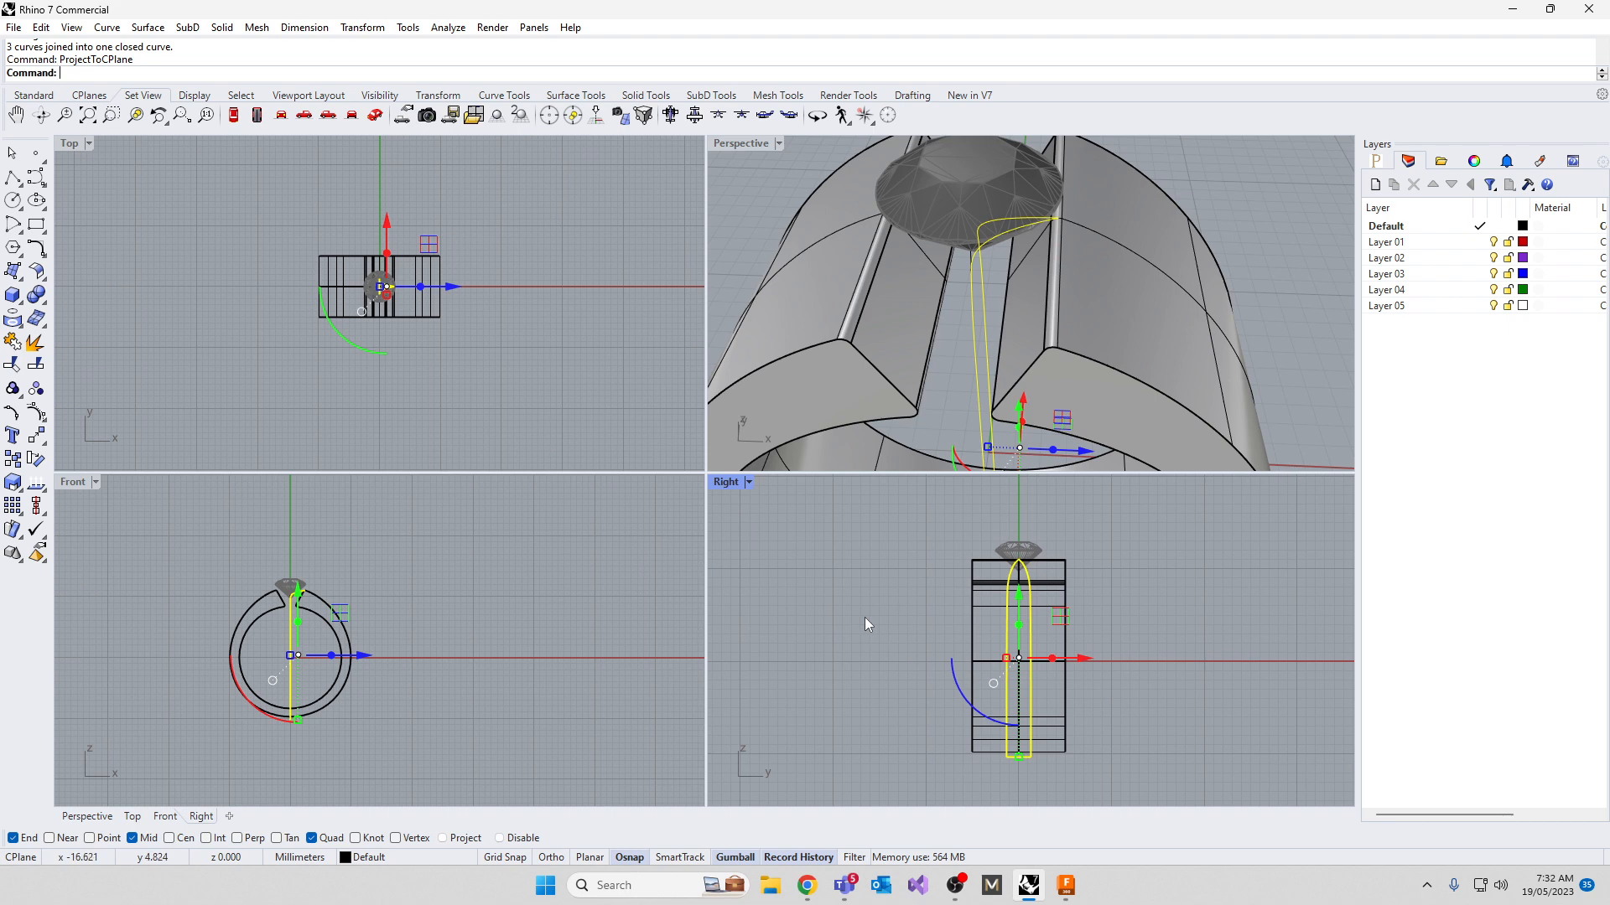
pyautogui.write('Project')
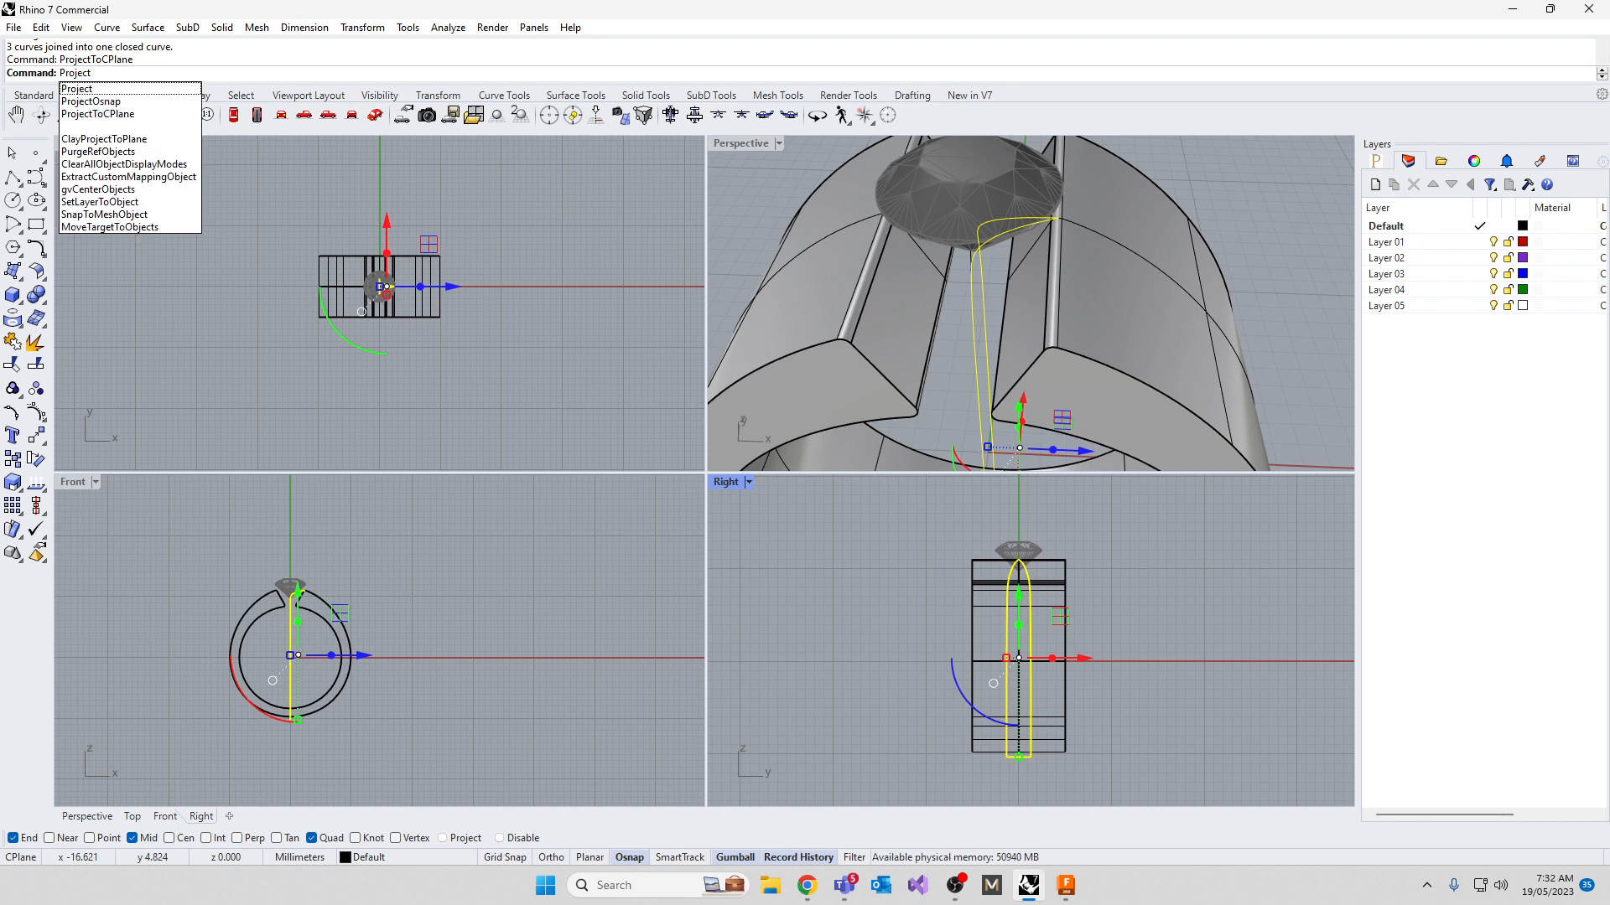
pyautogui.click(98, 114)
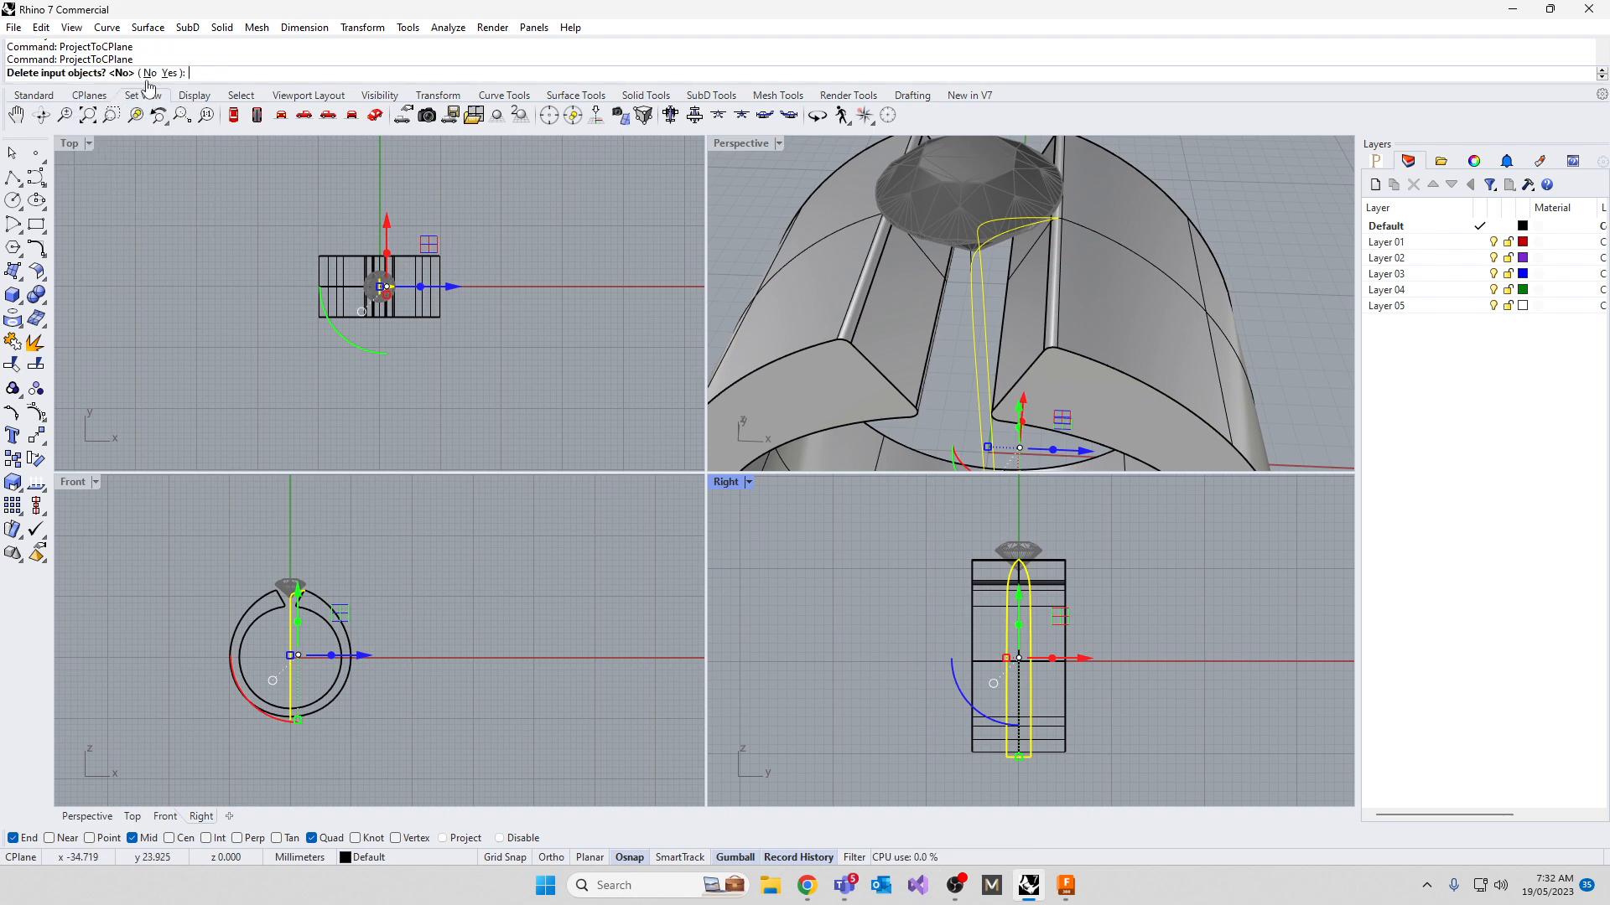
pyautogui.click(168, 74)
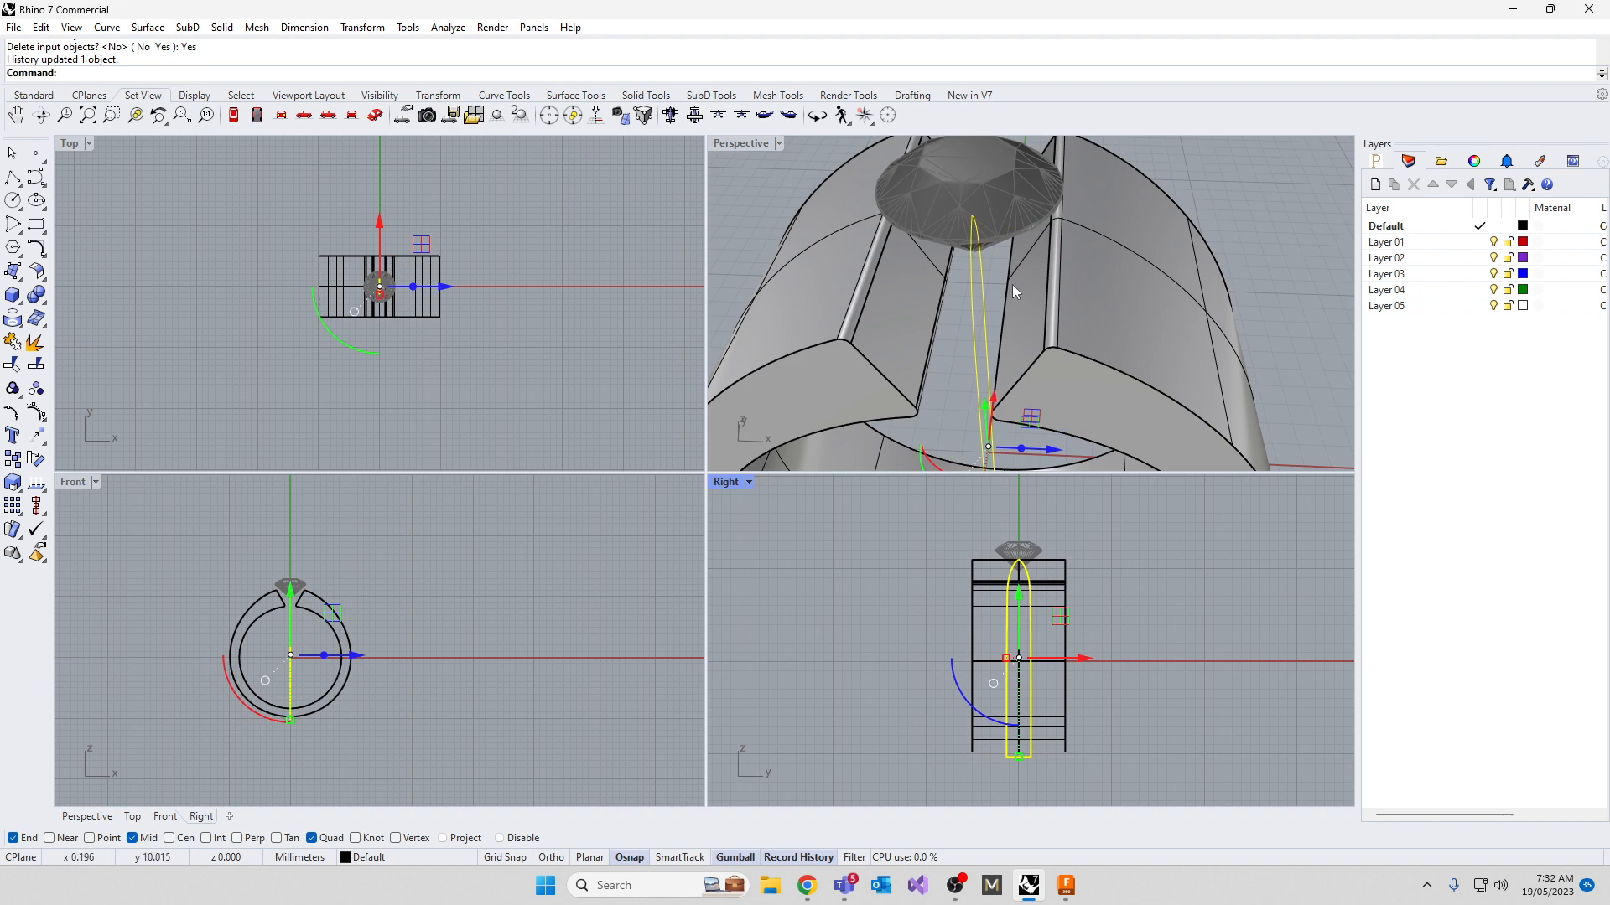
# Extrude the flattened profile as a solid to both sides with ExtrudeCrv so that it extends beyond the ring band
pyautogui.write('Ex')
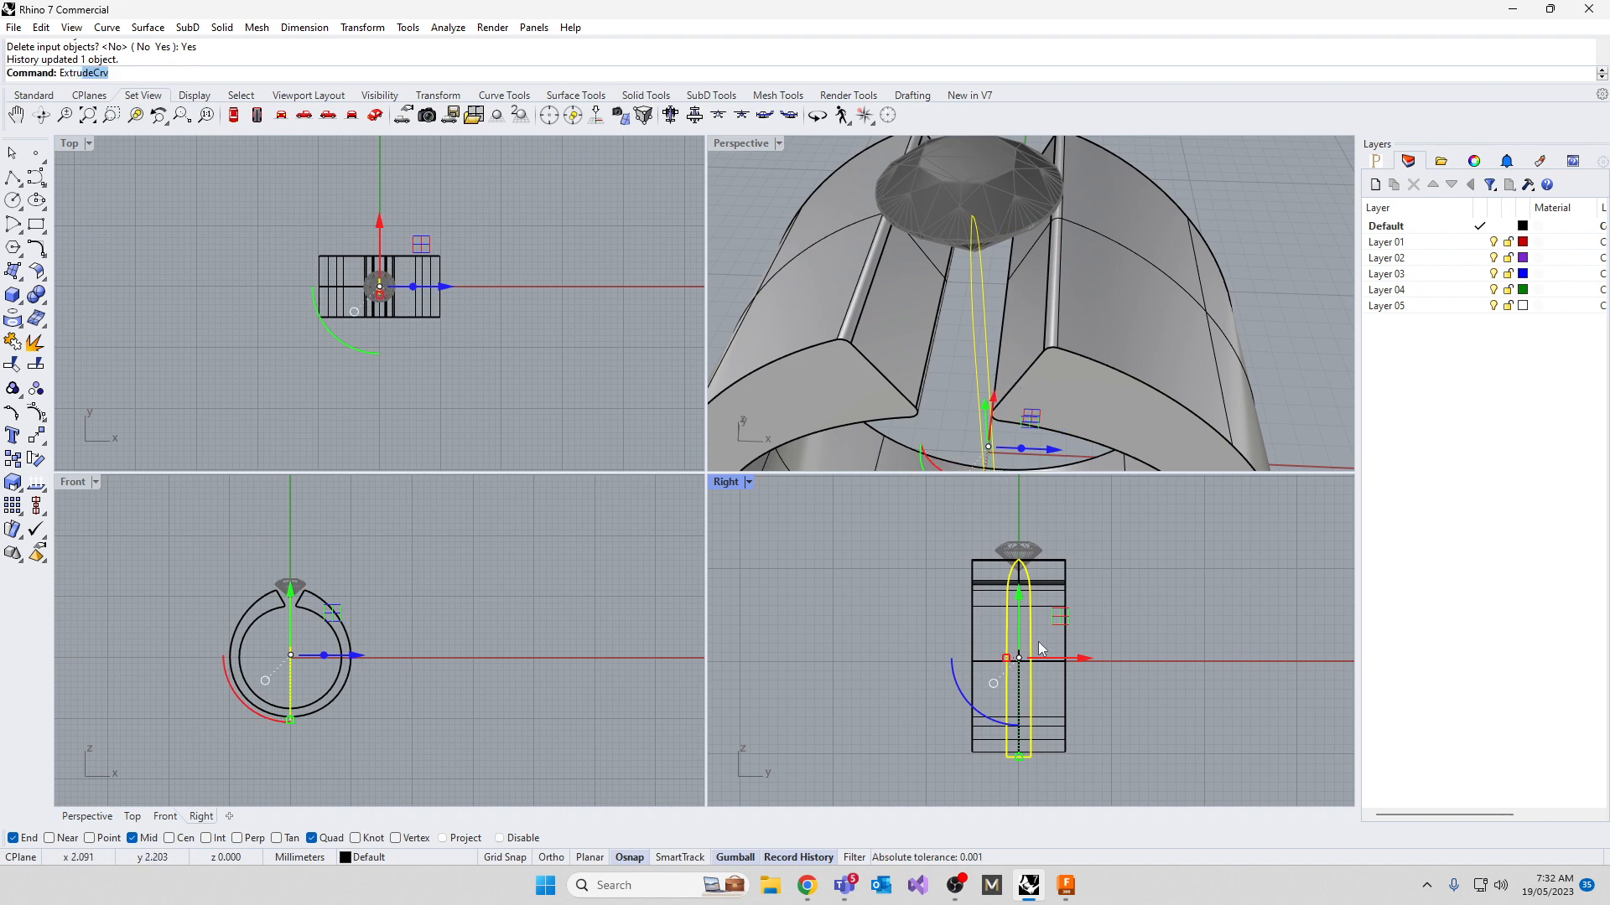
pyautogui.write('tr')
pyautogui.press('Return')
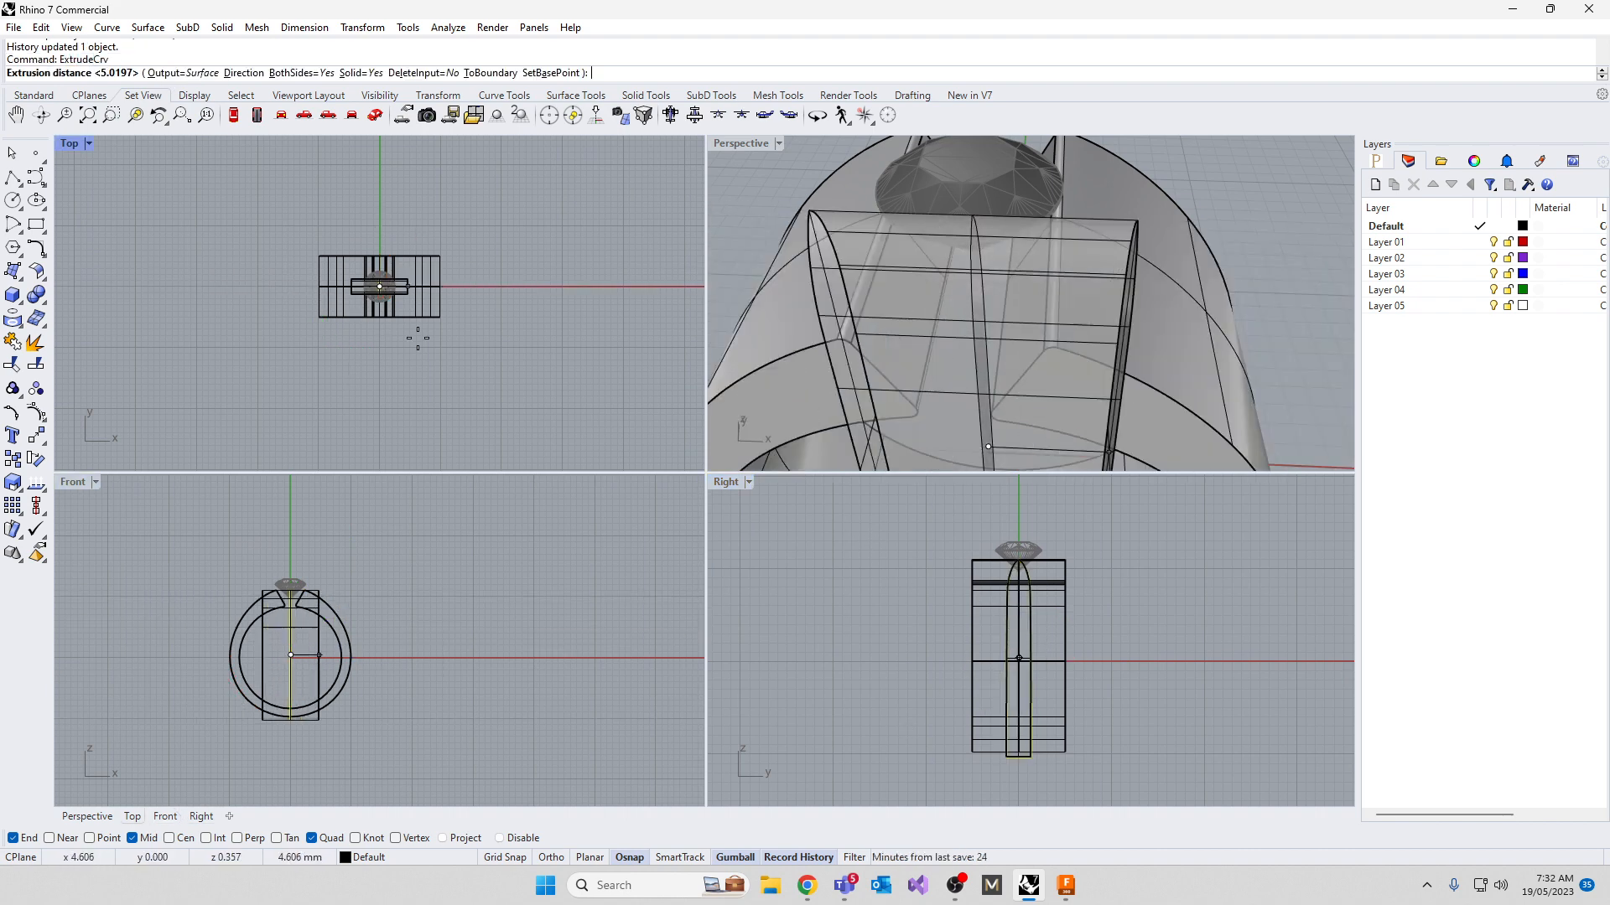
pyautogui.click(270, 347)
pyautogui.scroll(-3, 1098, 319)
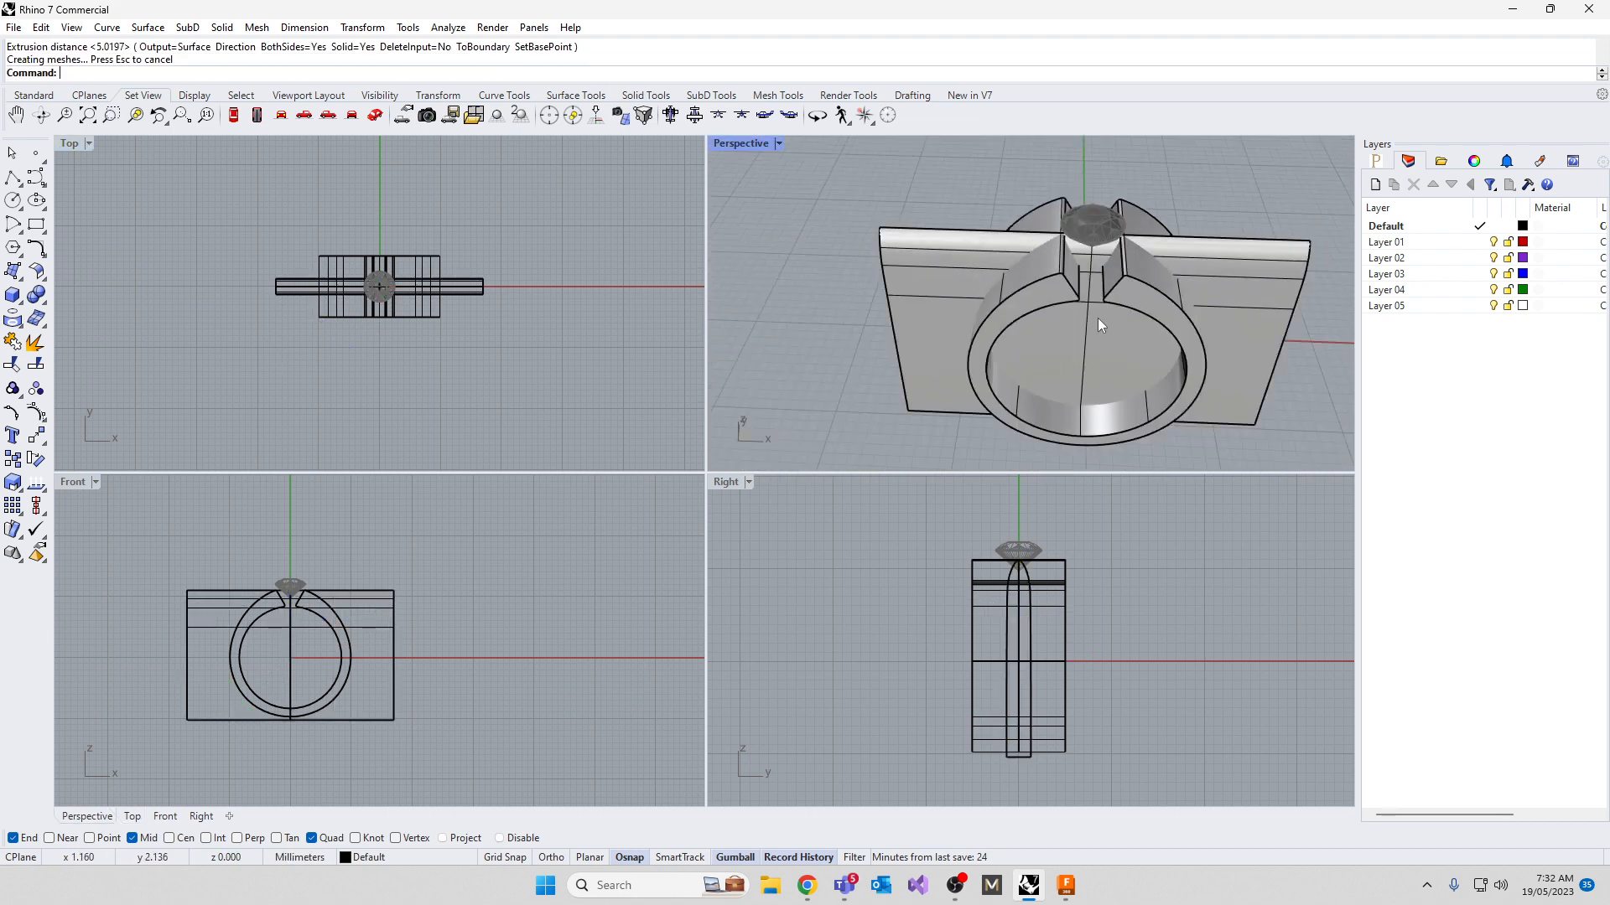
pyautogui.moveTo(1099, 325); pyautogui.dragTo(1052, 248, button='right')
# Try a BooleanIntersection with the ring band and the extruded profile both selected in the first set
pyautogui.click(676, 339)
pyautogui.write('B')
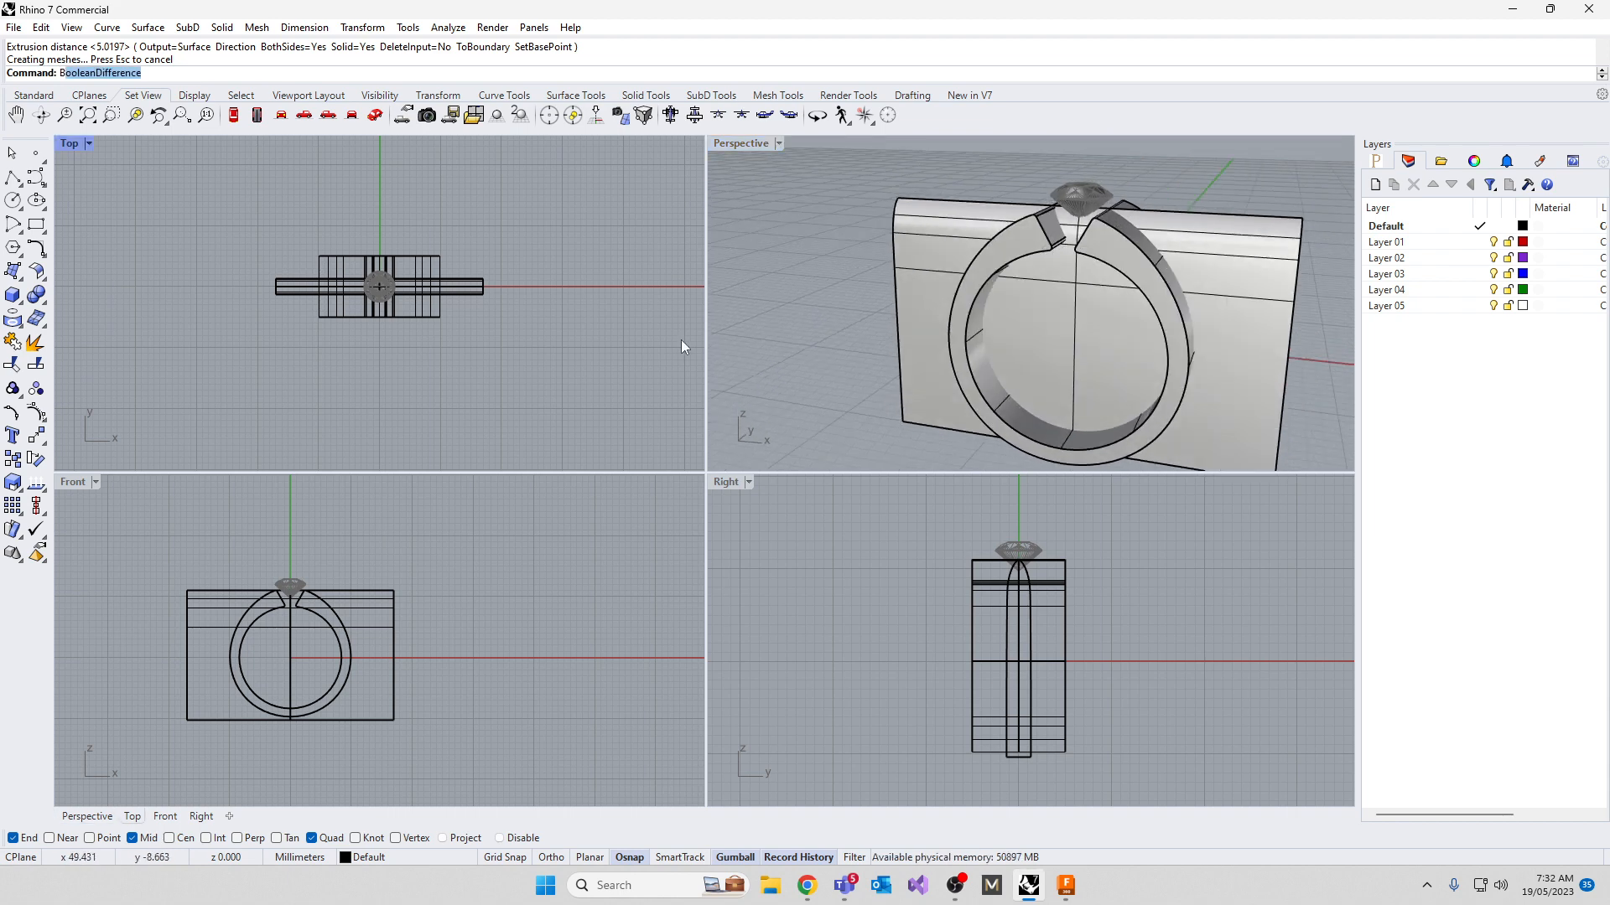
pyautogui.write('oole')
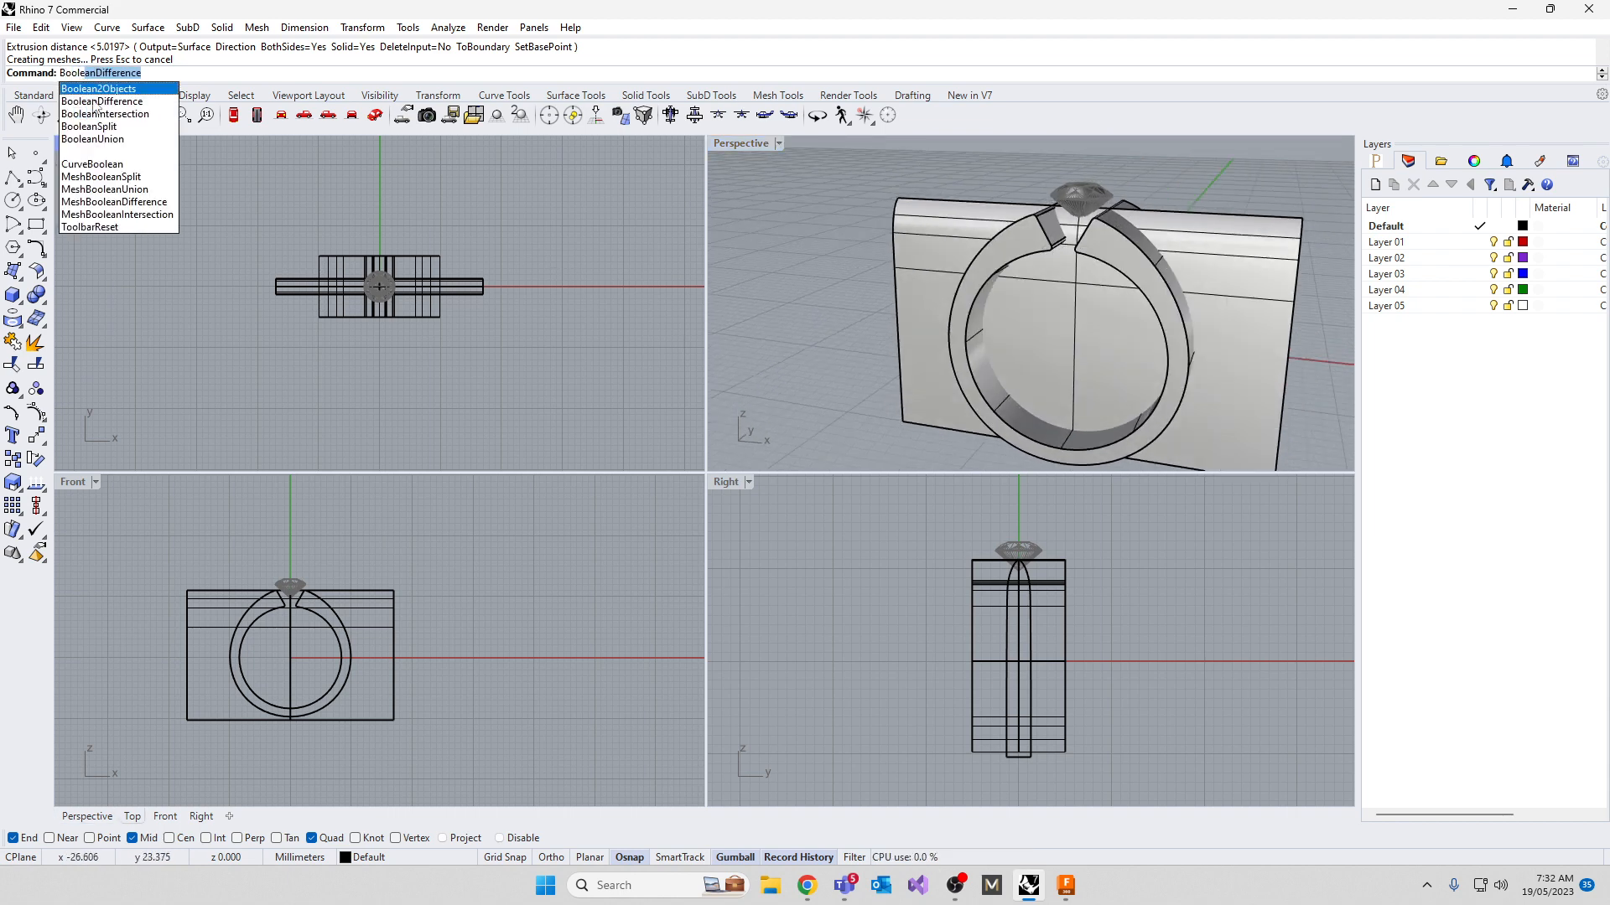
pyautogui.click(99, 114)
pyautogui.click(975, 277)
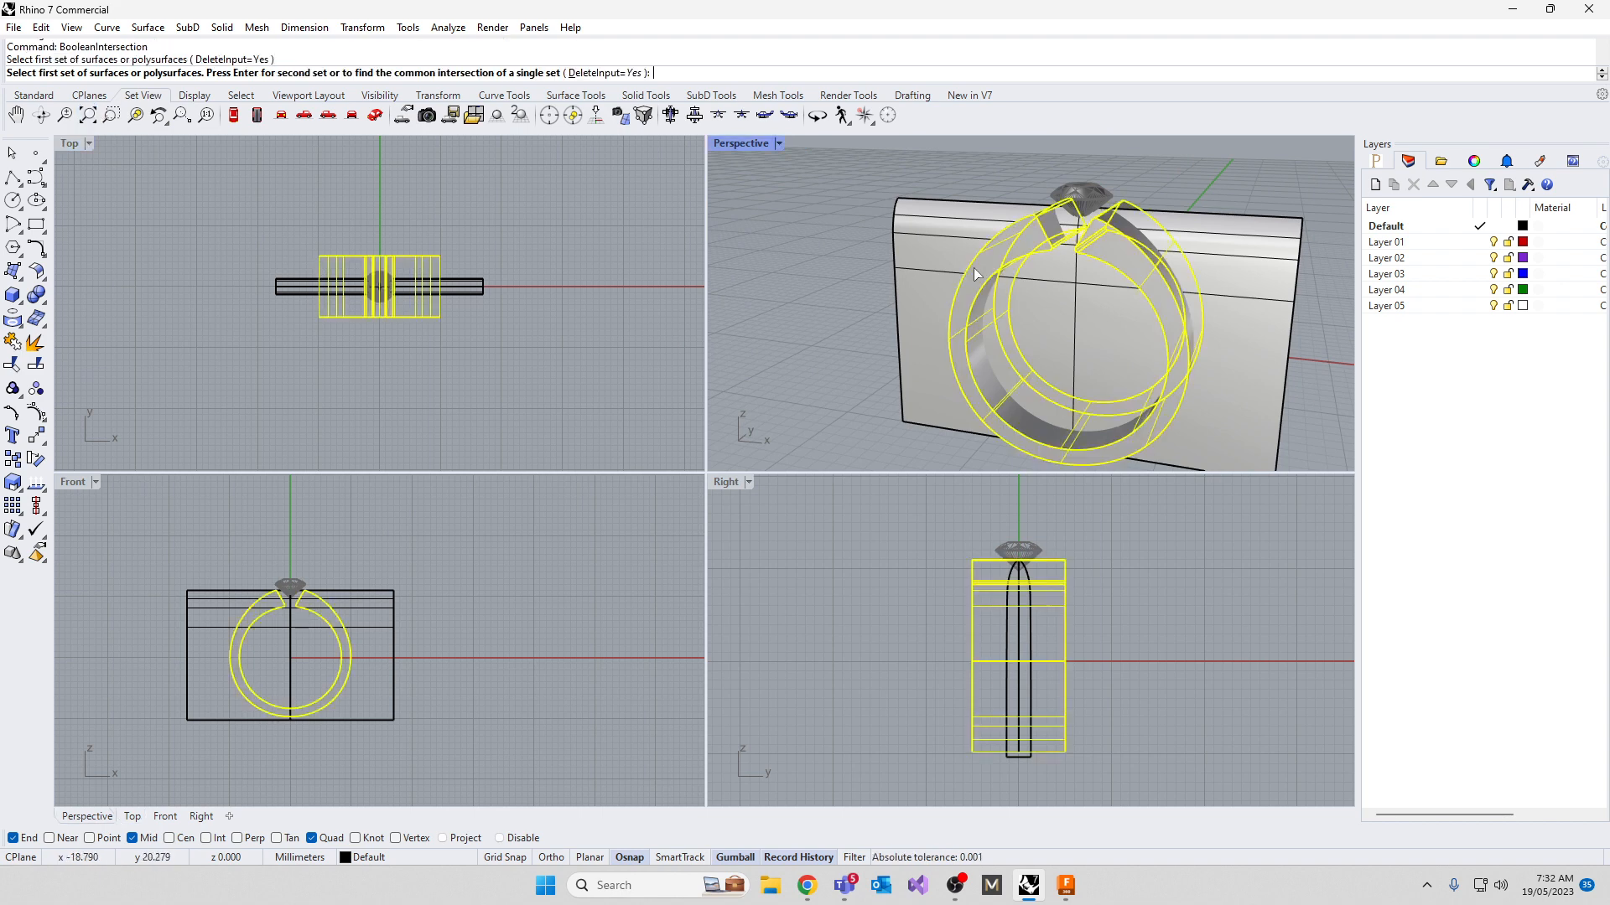
pyautogui.click(958, 244)
pyautogui.press('Return')
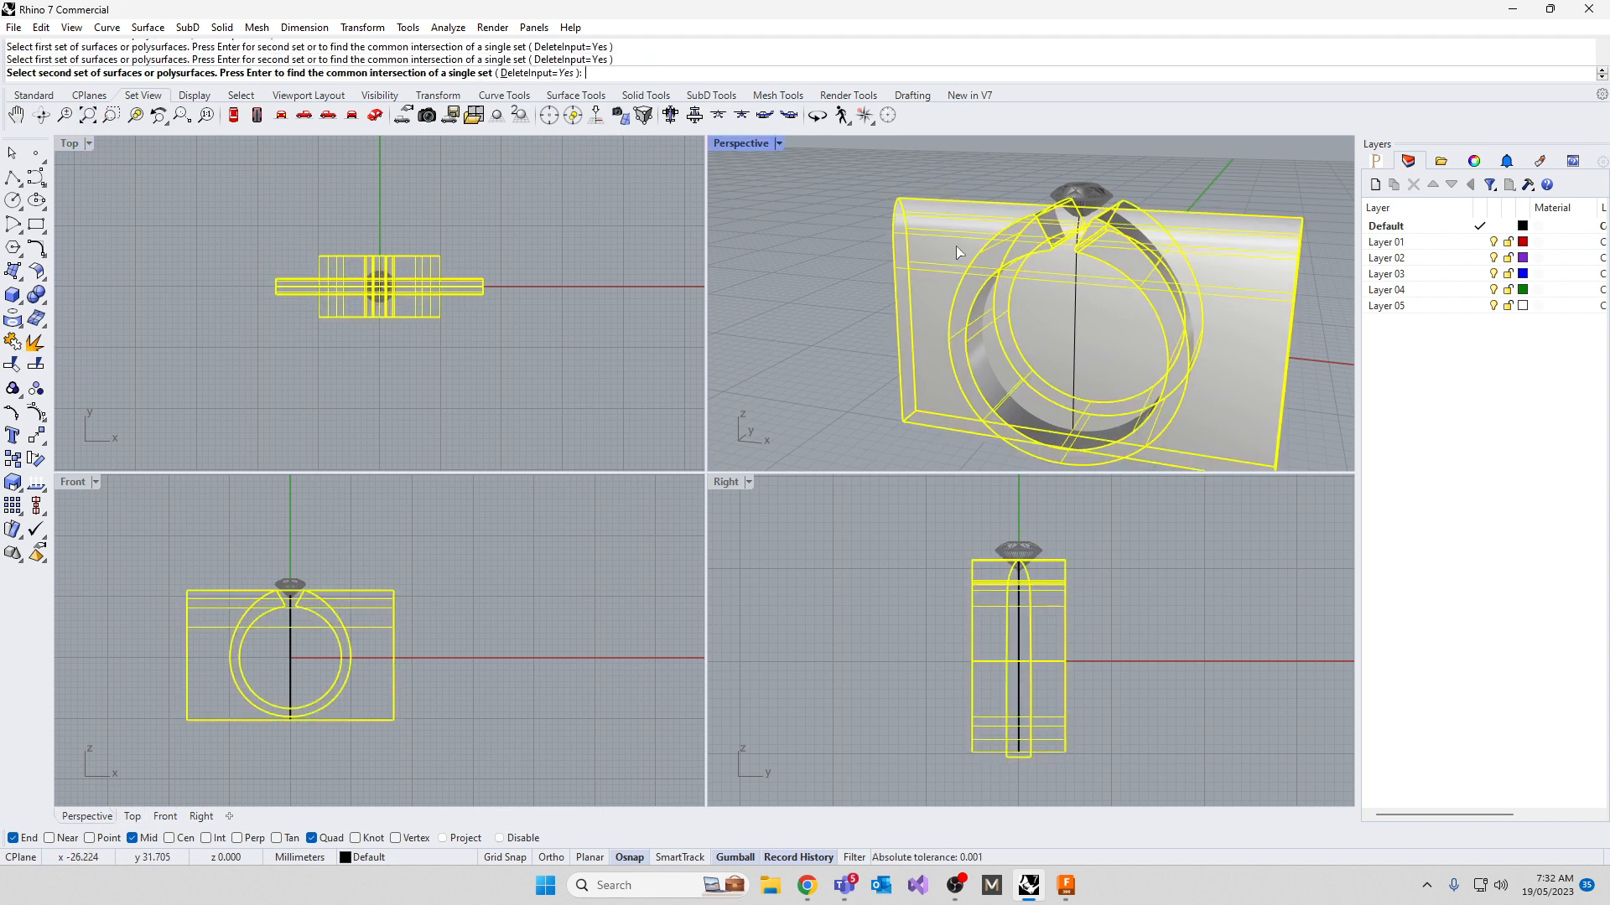
pyautogui.press('Return')
# Intersect the extruded profile with the ring band using BooleanIntersection, with the profile solid as first set and the band as second
pyautogui.press('Return')
pyautogui.click(916, 269)
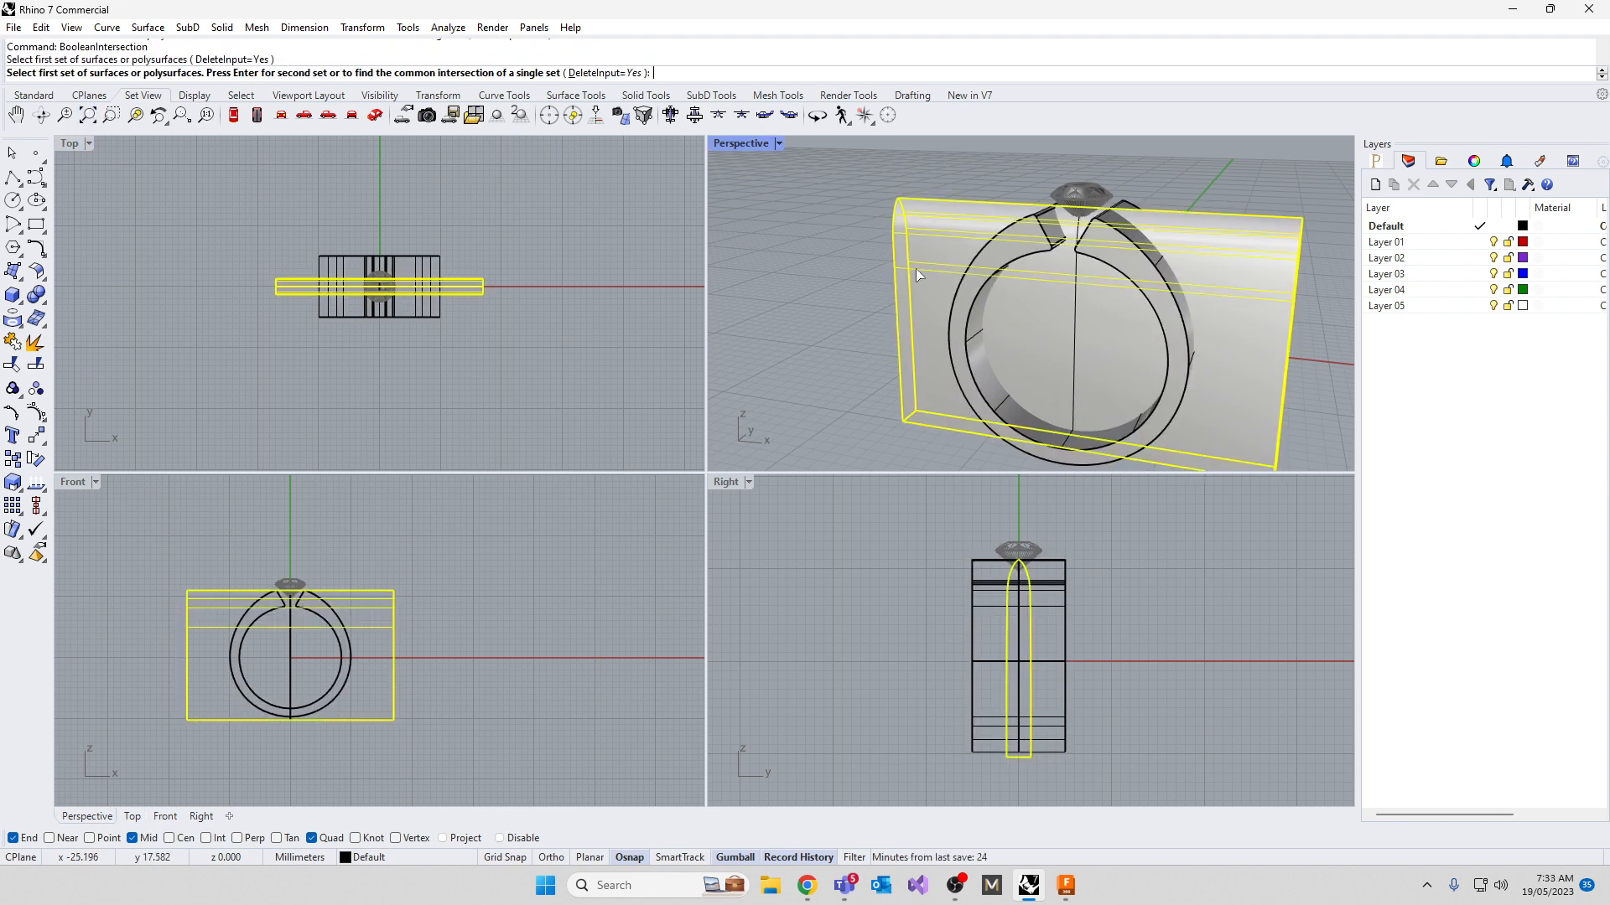
pyautogui.press('Return')
pyautogui.click(977, 275)
pyautogui.press('Return')
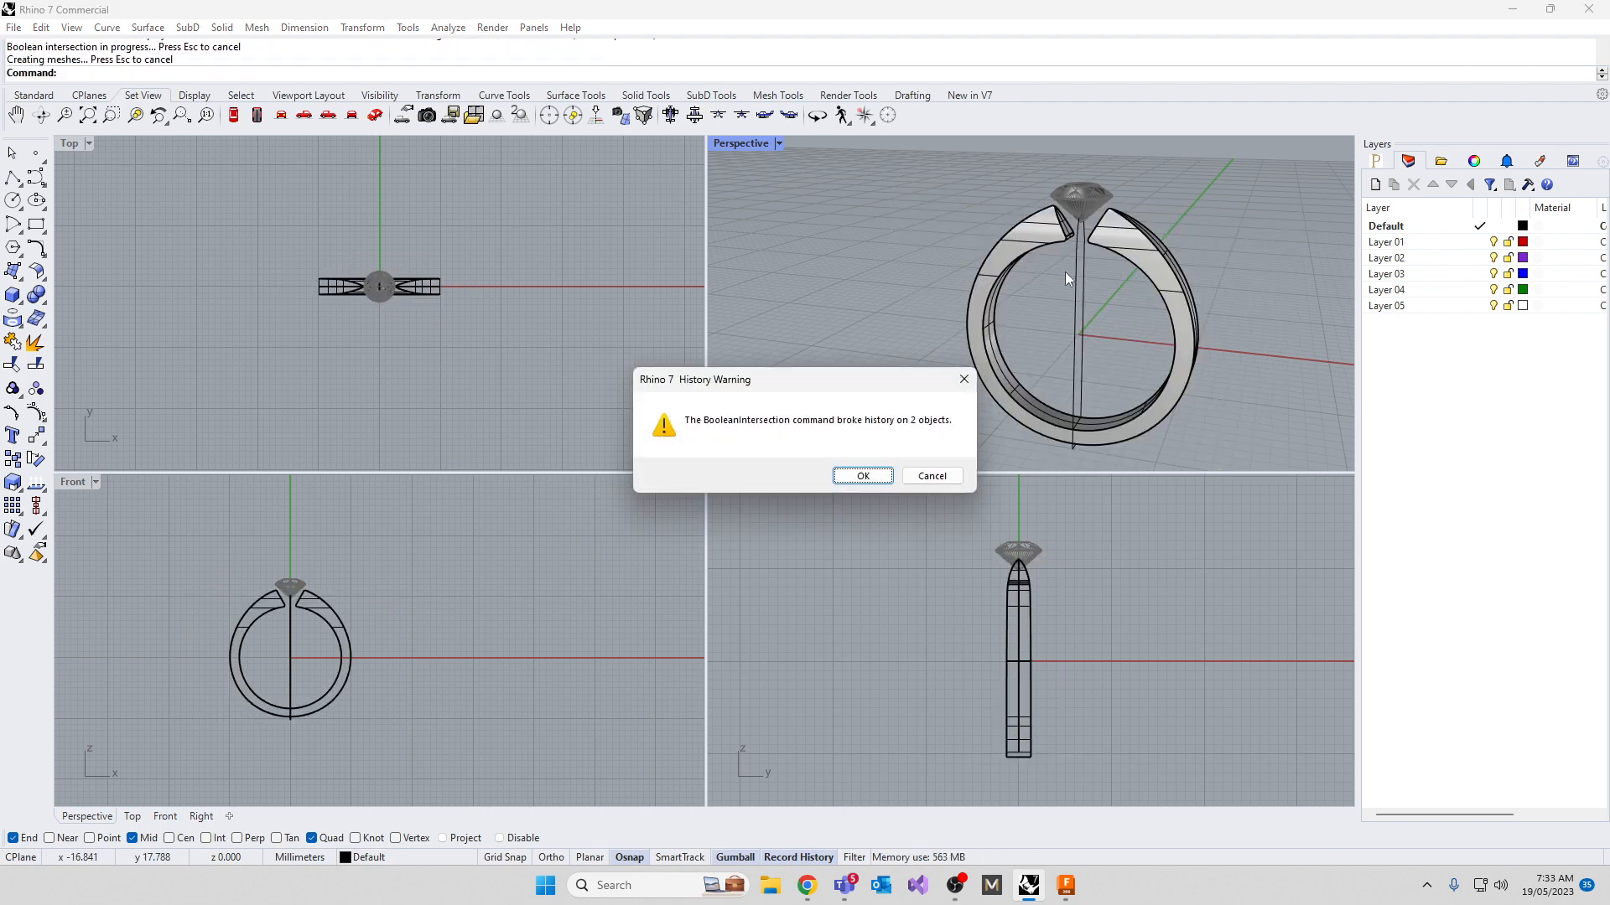
pyautogui.click(863, 475)
# Explode the intersected ring into separate surfaces and delete its inner and outer band surfaces, keeping the side faces
pyautogui.moveTo(930, 373); pyautogui.dragTo(1271, 404, button='right')
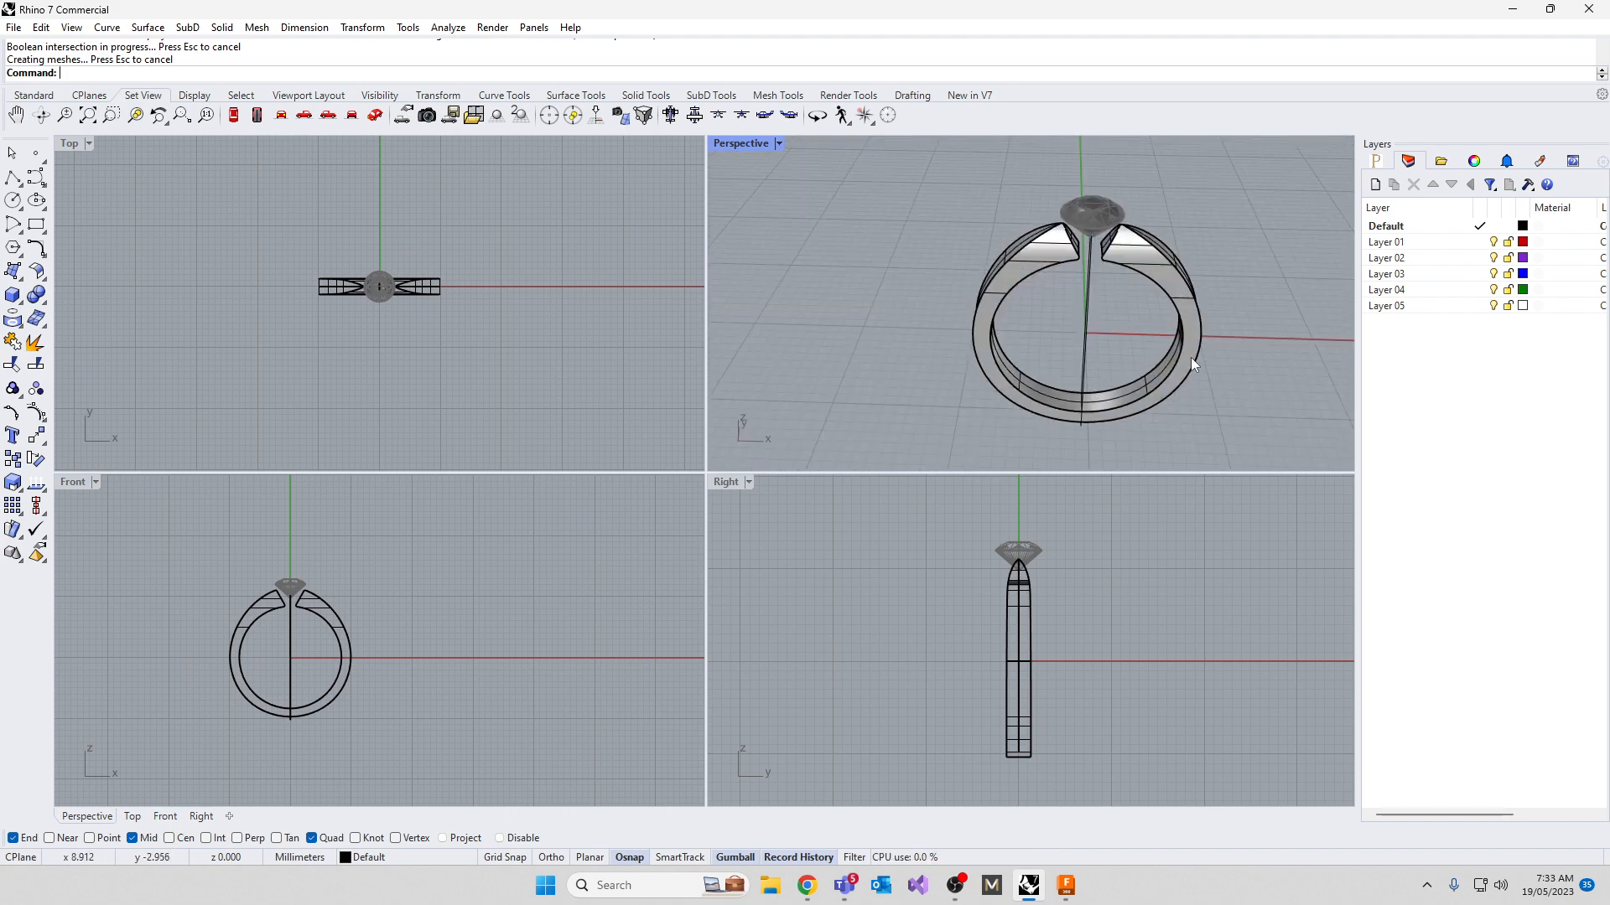
pyautogui.moveTo(1191, 357); pyautogui.dragTo(947, 314, button='right')
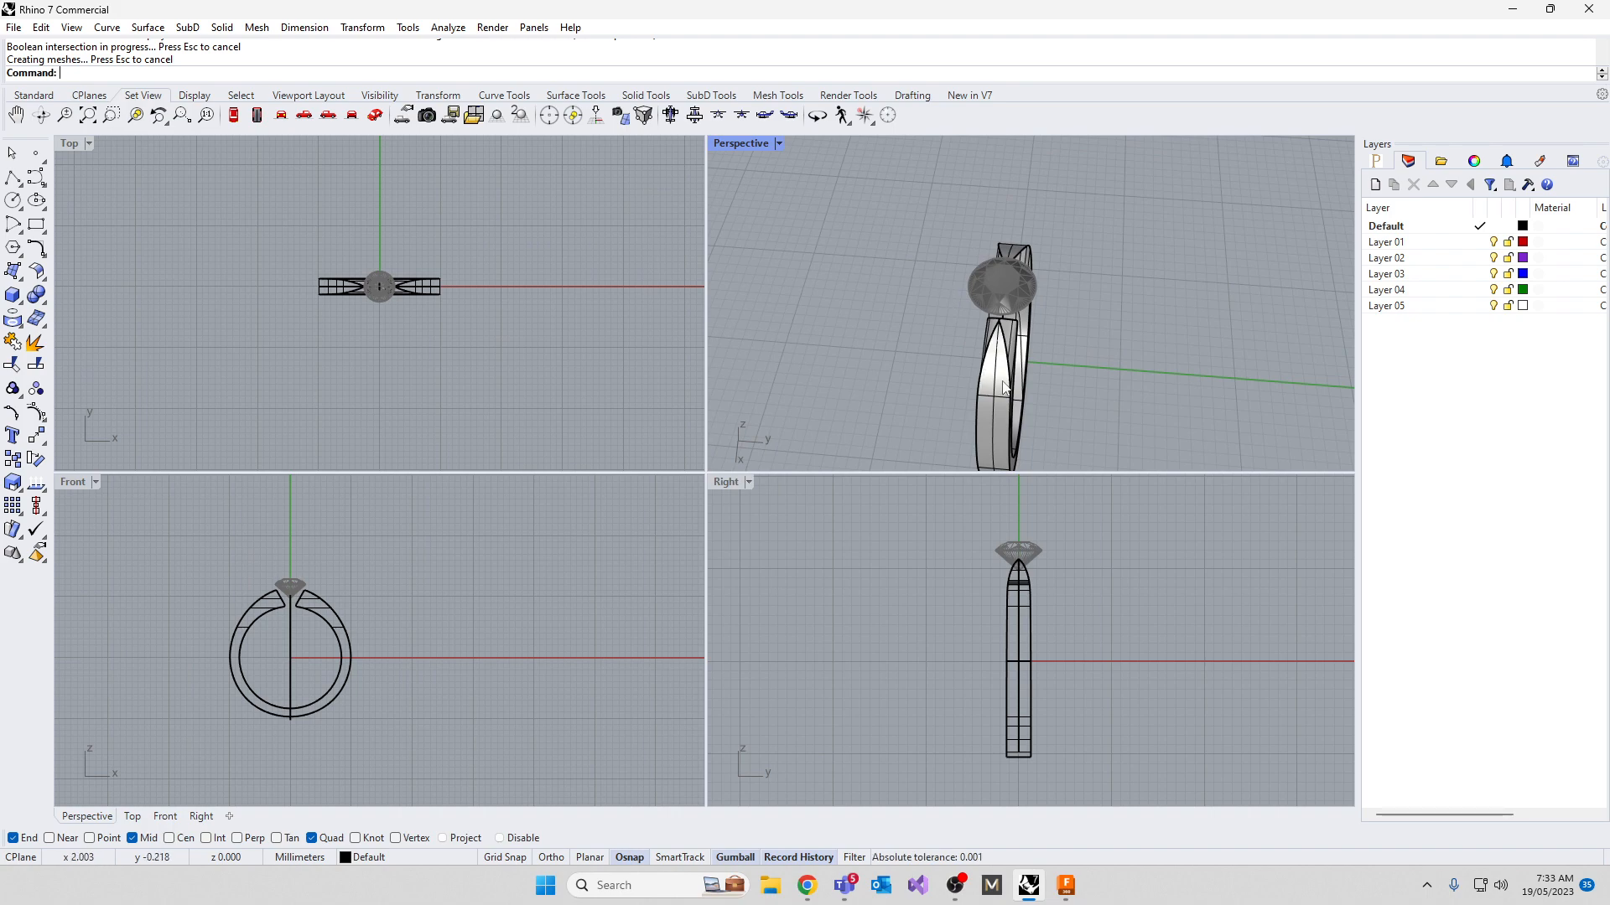
pyautogui.moveTo(985, 405); pyautogui.dragTo(1184, 354, button='right')
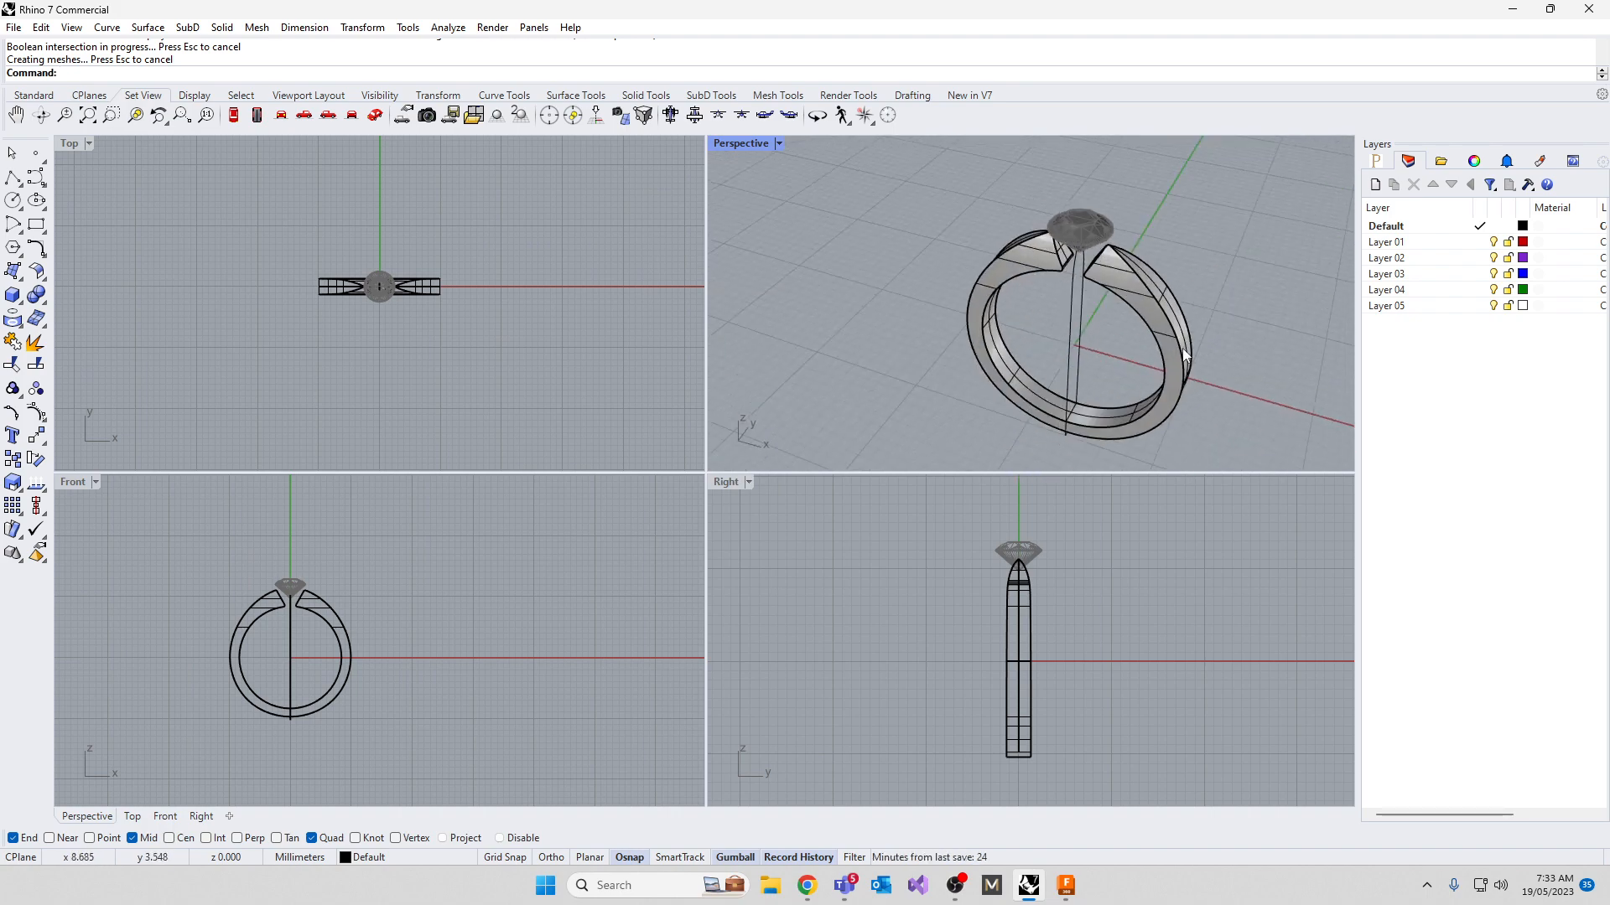
pyautogui.doubleClick(740, 144)
pyautogui.moveTo(637, 294); pyautogui.dragTo(793, 451, button='right')
pyautogui.click(884, 415)
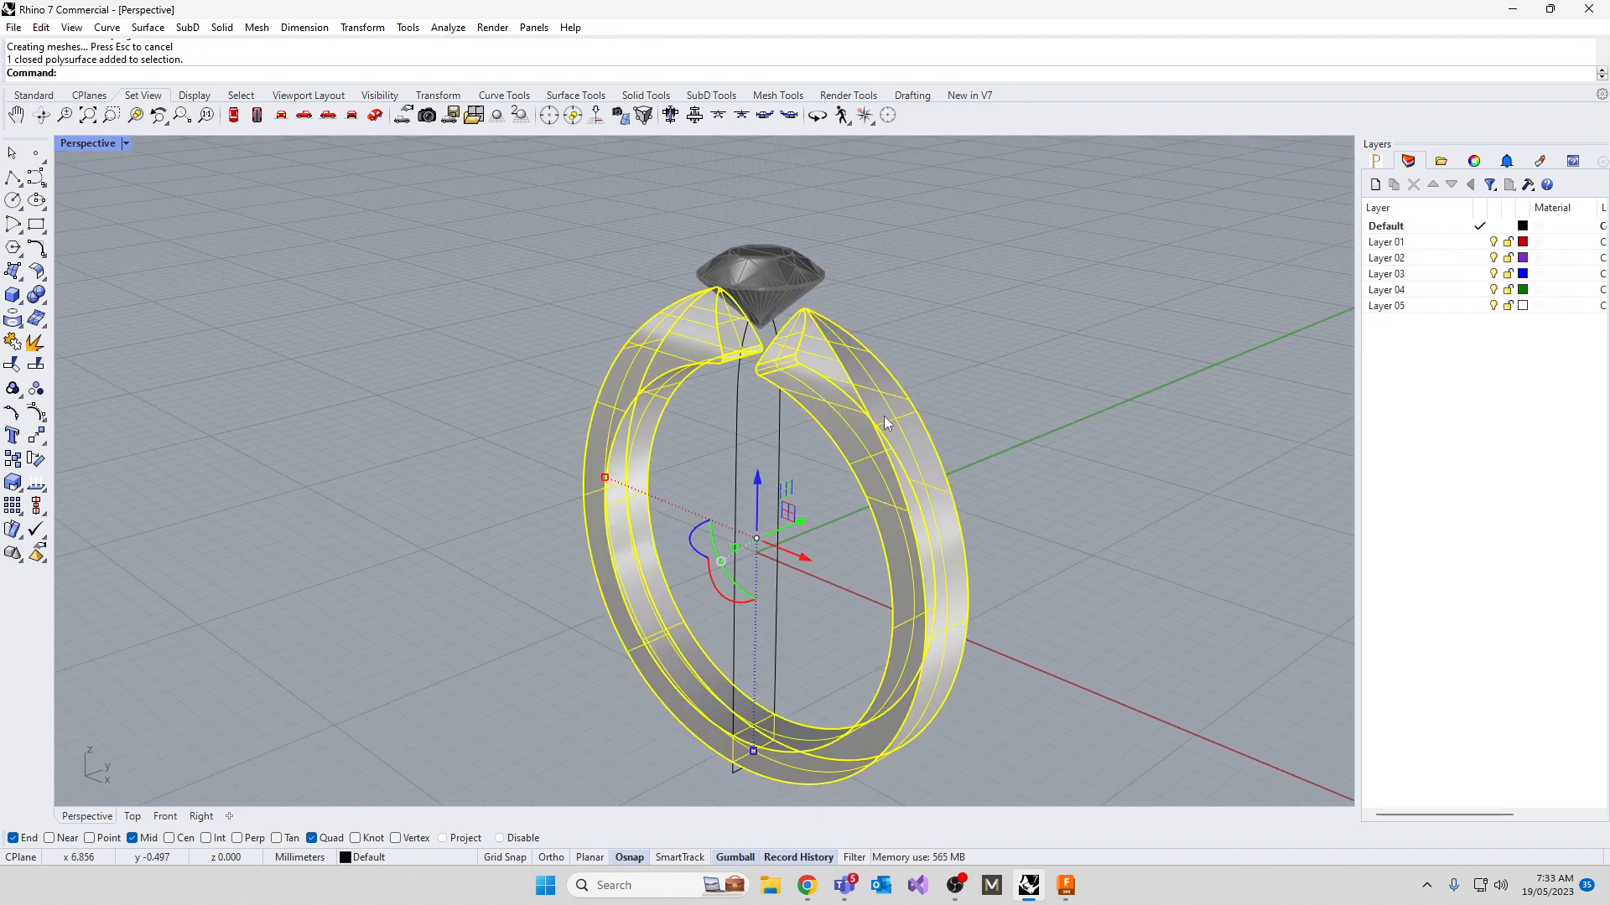
pyautogui.write('explode')
pyautogui.press('Return')
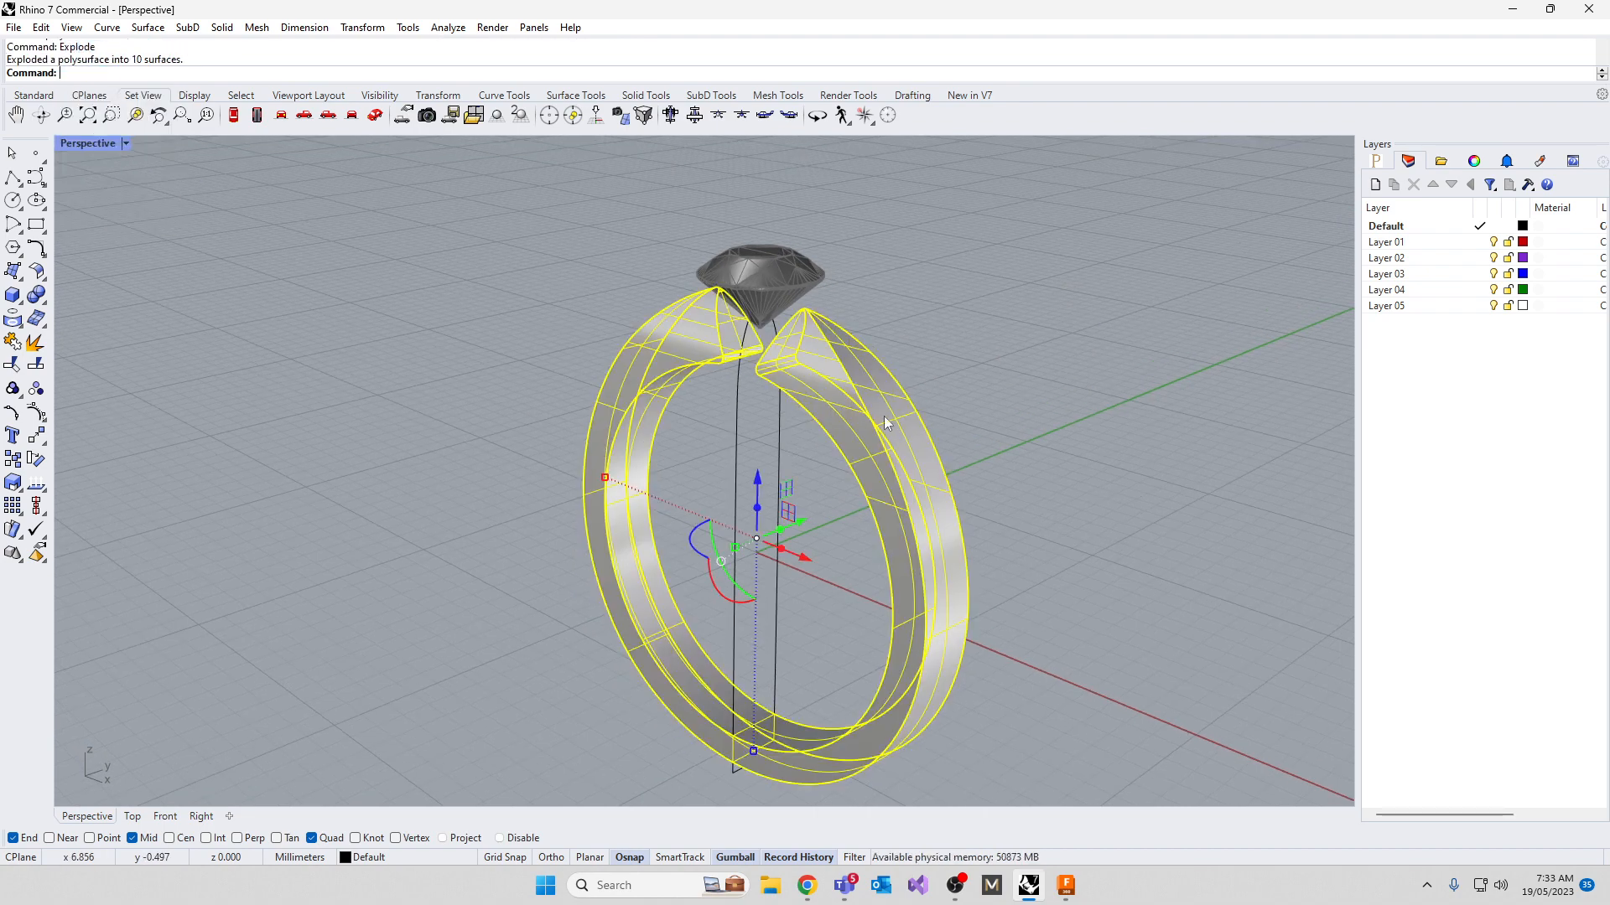
pyautogui.press('Escape')
pyautogui.click(643, 451)
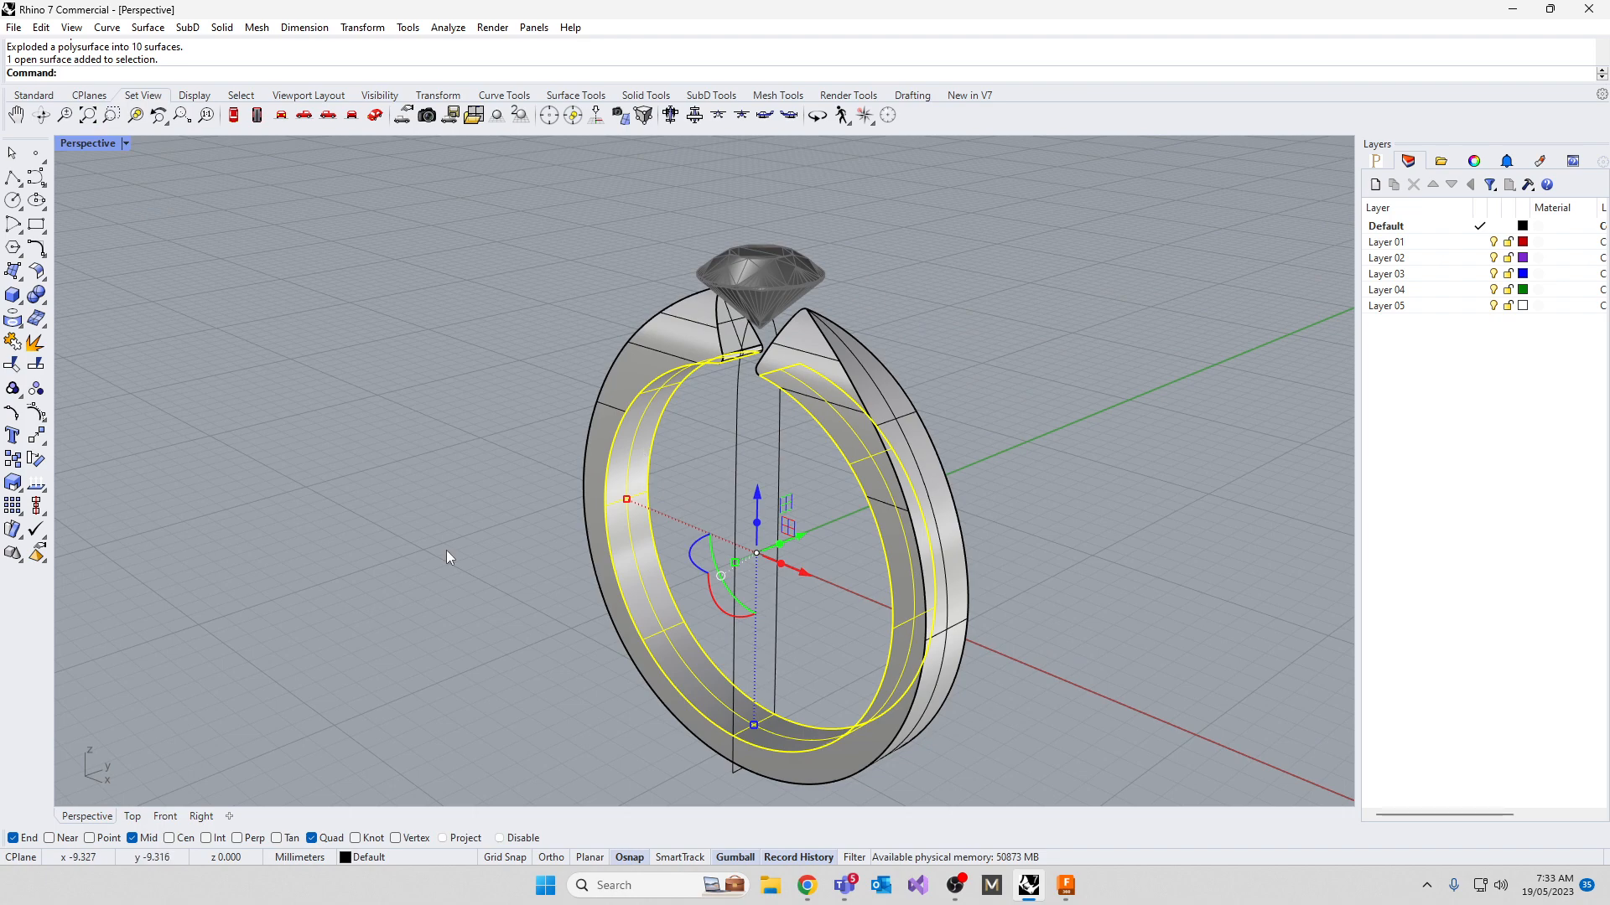
pyautogui.press('Delete')
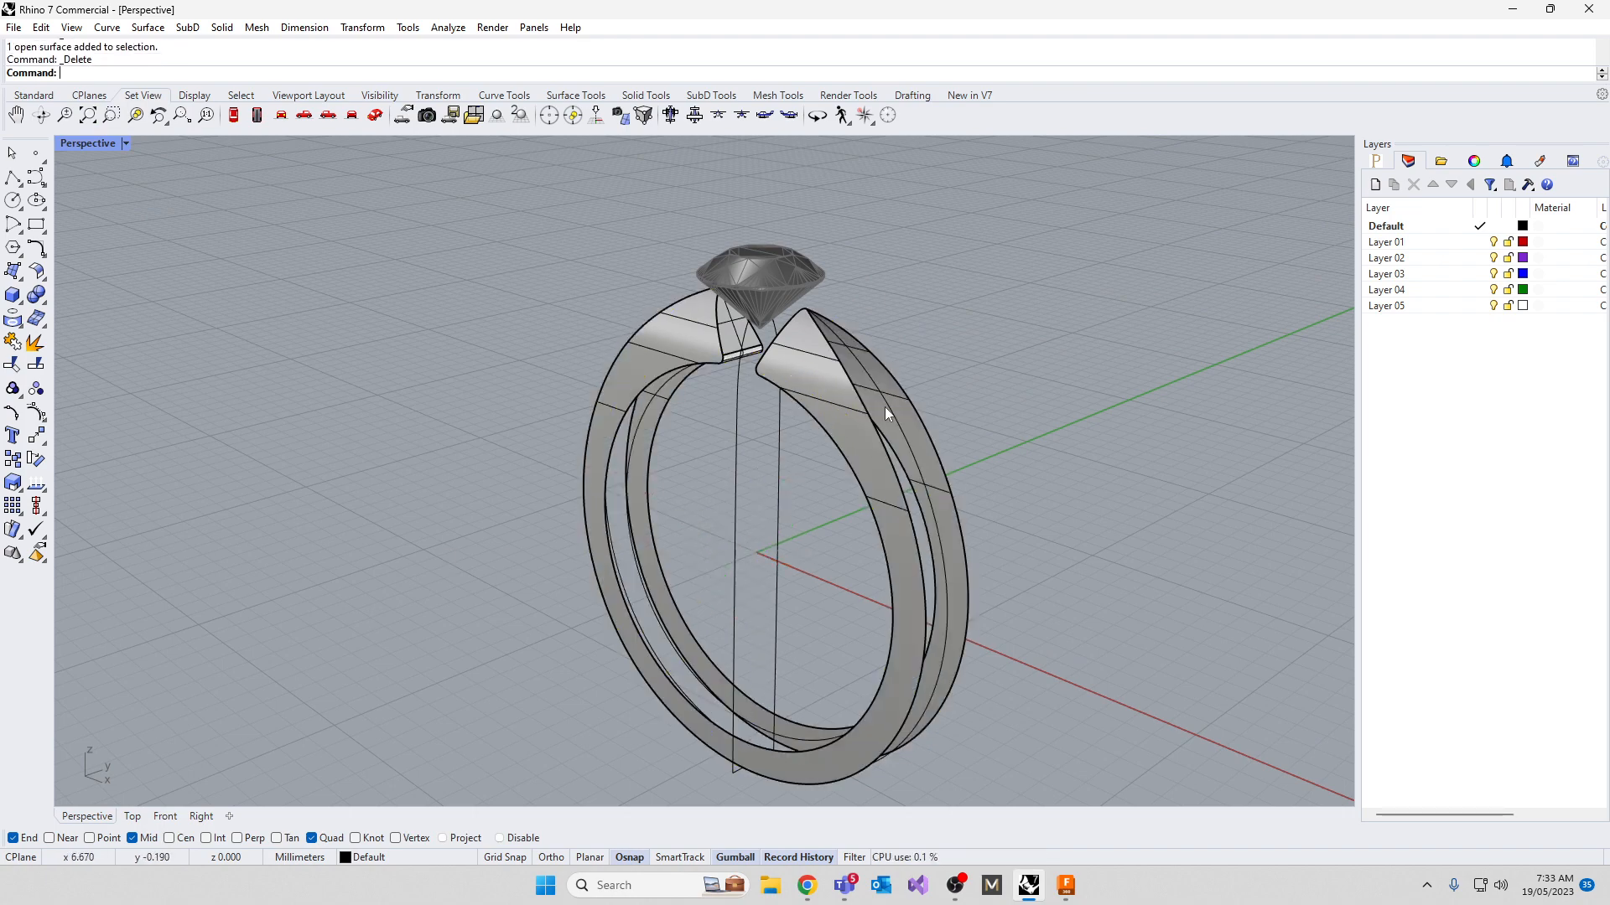
# Delete the leftover ring outline curves and the closed side profile curve between the two side faces
pyautogui.moveTo(854, 540); pyautogui.dragTo(828, 491, button='right')
pyautogui.scroll(-3, 751, 666)
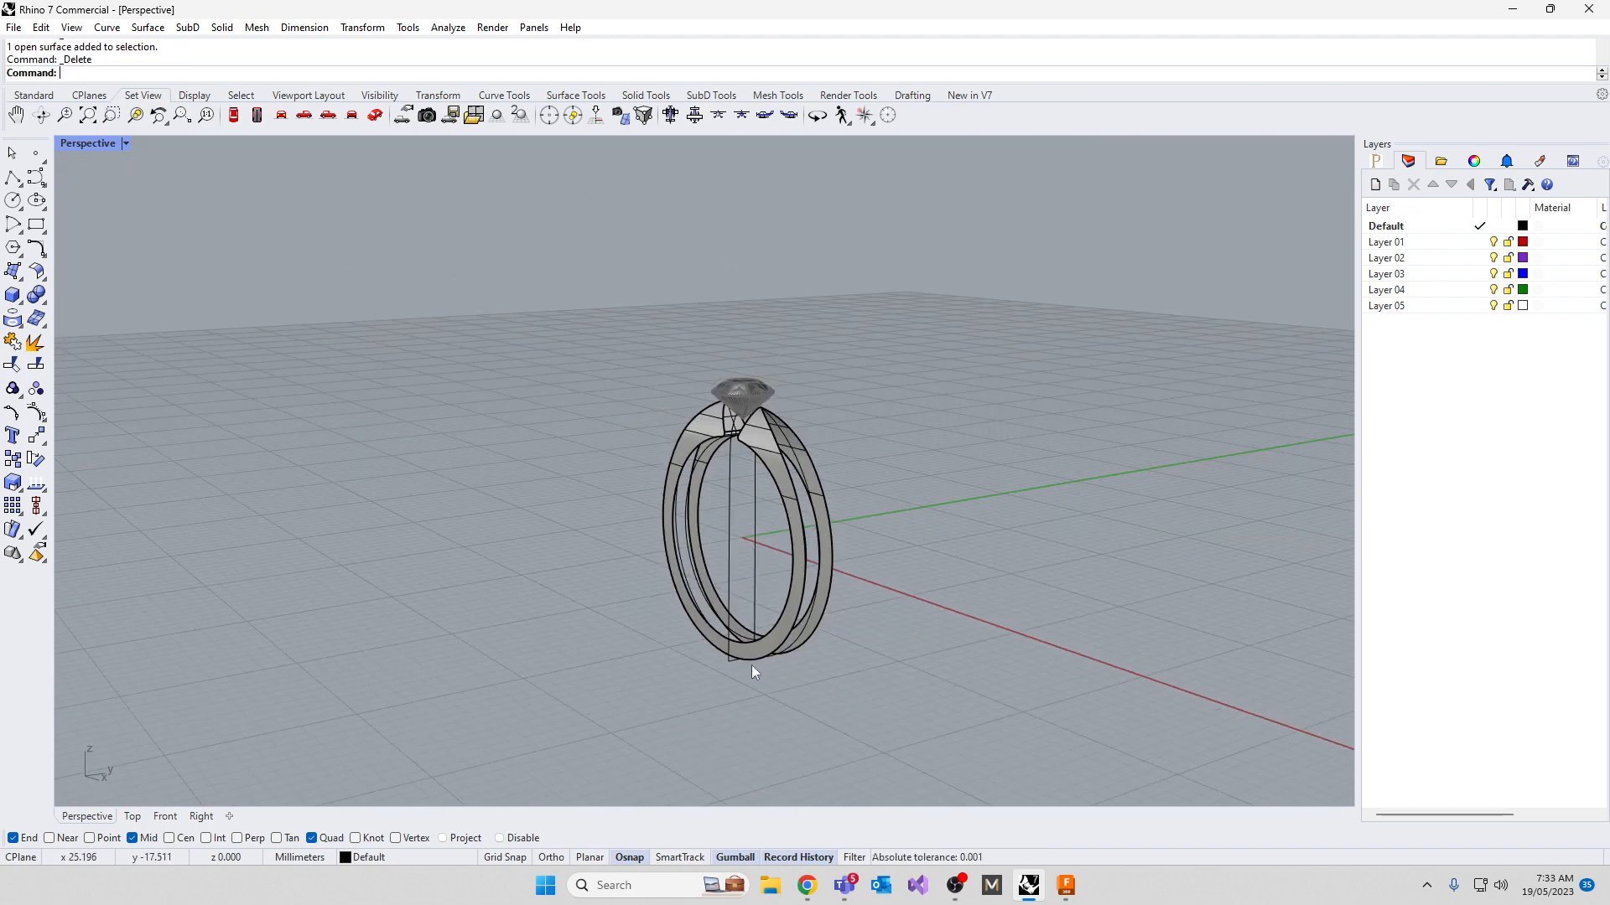
pyautogui.moveTo(752, 665); pyautogui.dragTo(716, 631, button='right')
pyautogui.scroll(5, 678, 617)
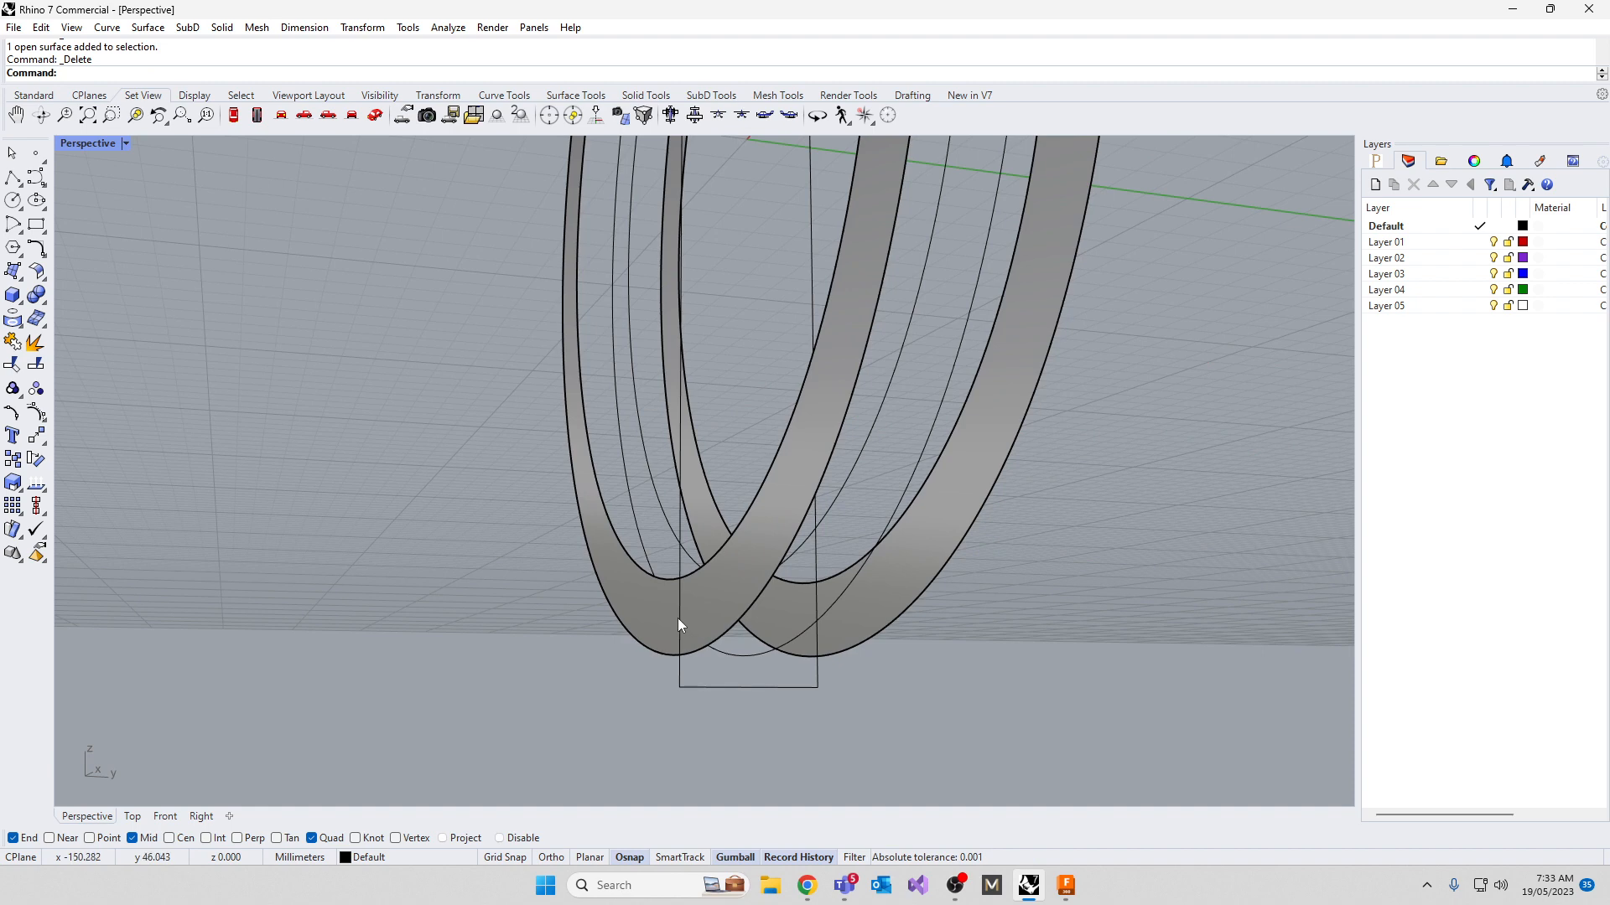
pyautogui.click(716, 696)
pyautogui.click(772, 731)
pyautogui.press('Delete')
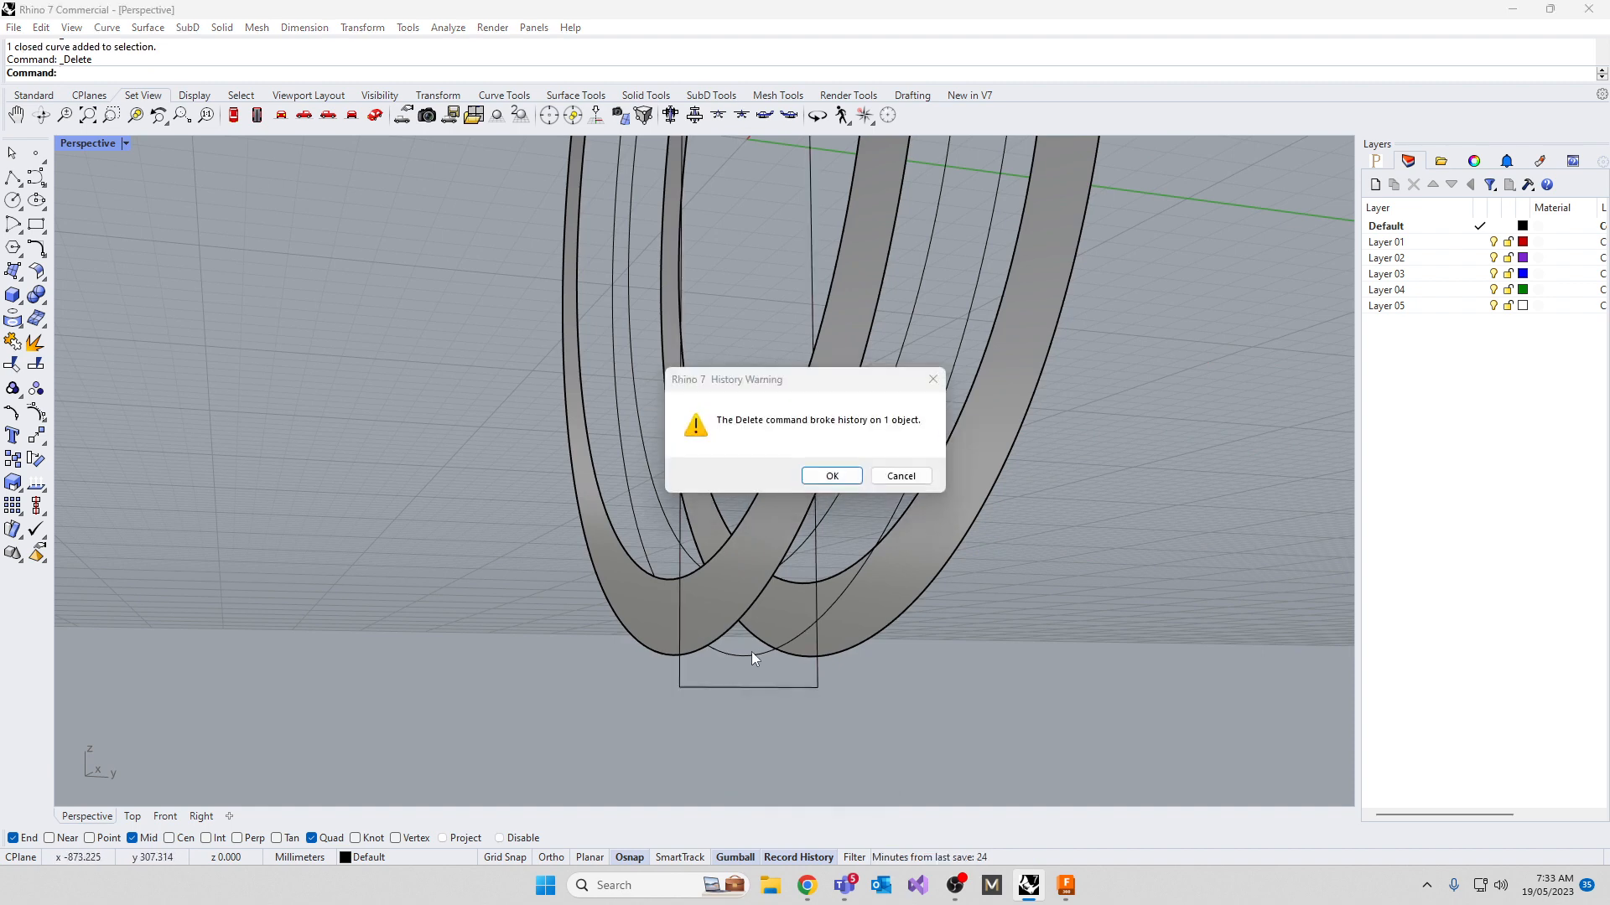
pyautogui.click(859, 476)
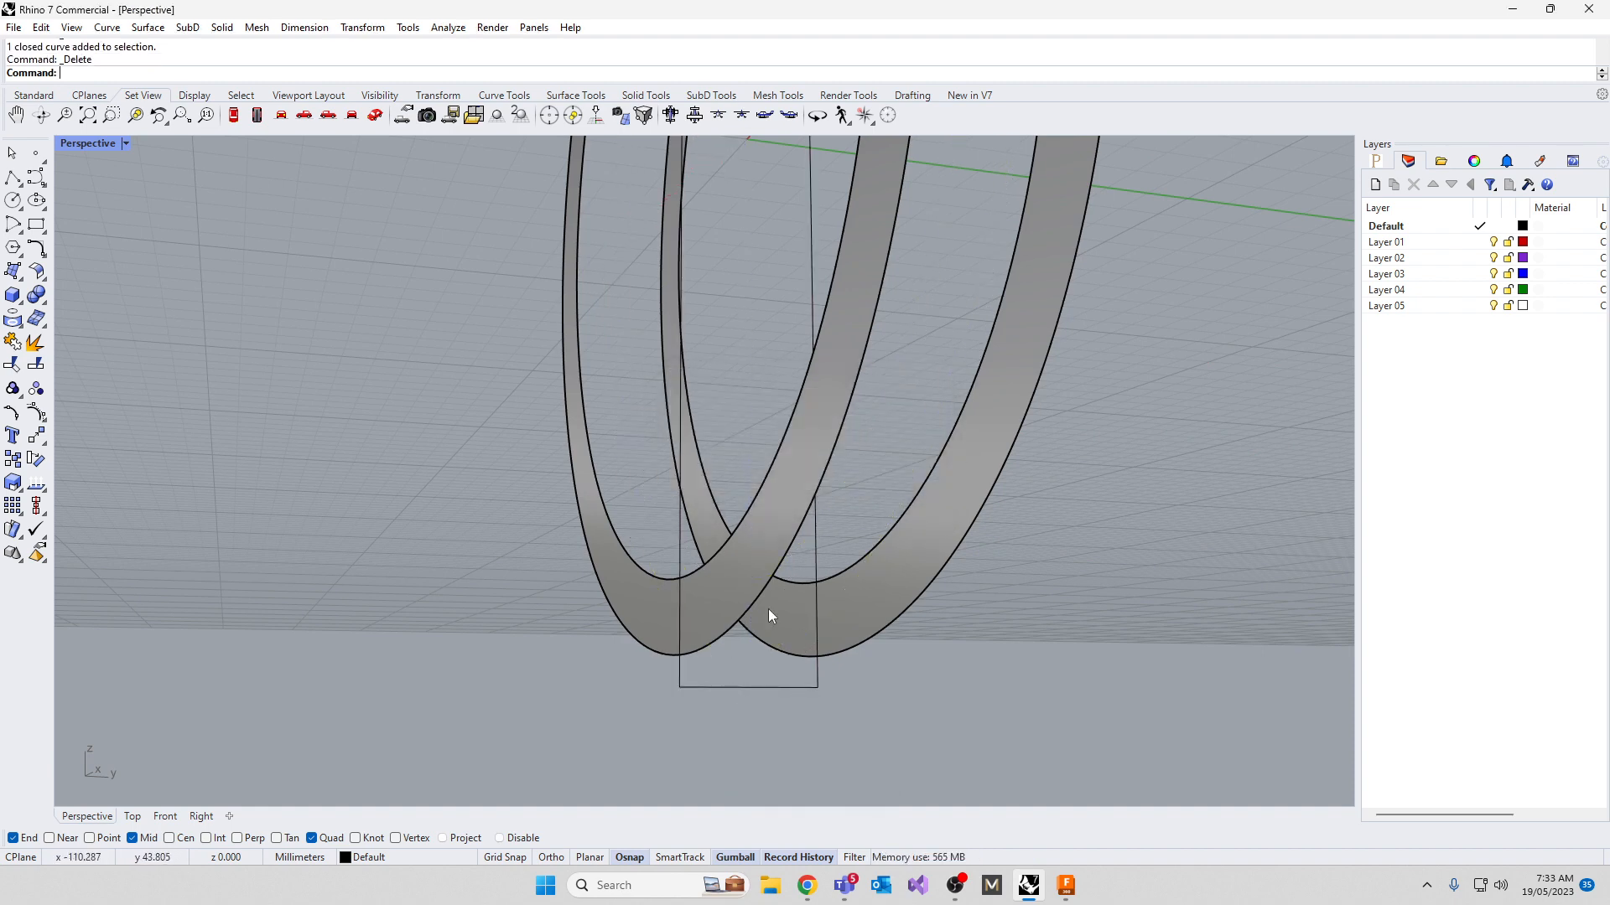
pyautogui.moveTo(751, 689); pyautogui.dragTo(709, 697, button='right')
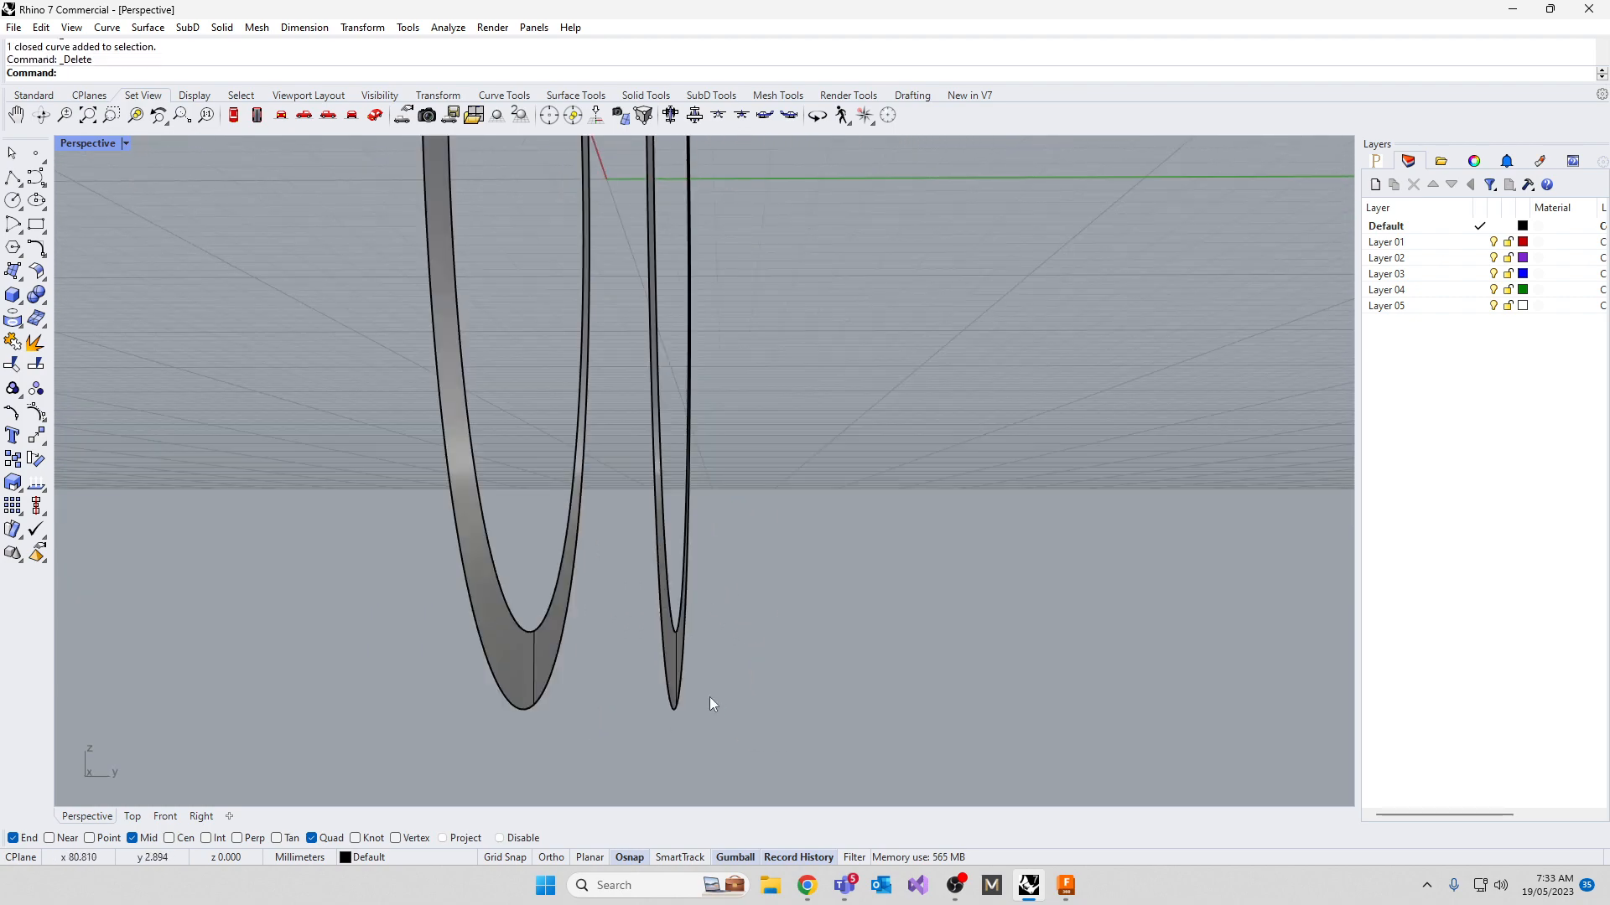
# Draw a shallow upward-bulging start-end-point arc between the inner edges of the two side faces at the ring's base
pyautogui.scroll(-5, 653, 655)
pyautogui.scroll(5, 653, 655)
pyautogui.moveTo(596, 550); pyautogui.dragTo(678, 676, button='right')
pyautogui.scroll(-2, 542, 456)
pyautogui.scroll(-3, 527, 379)
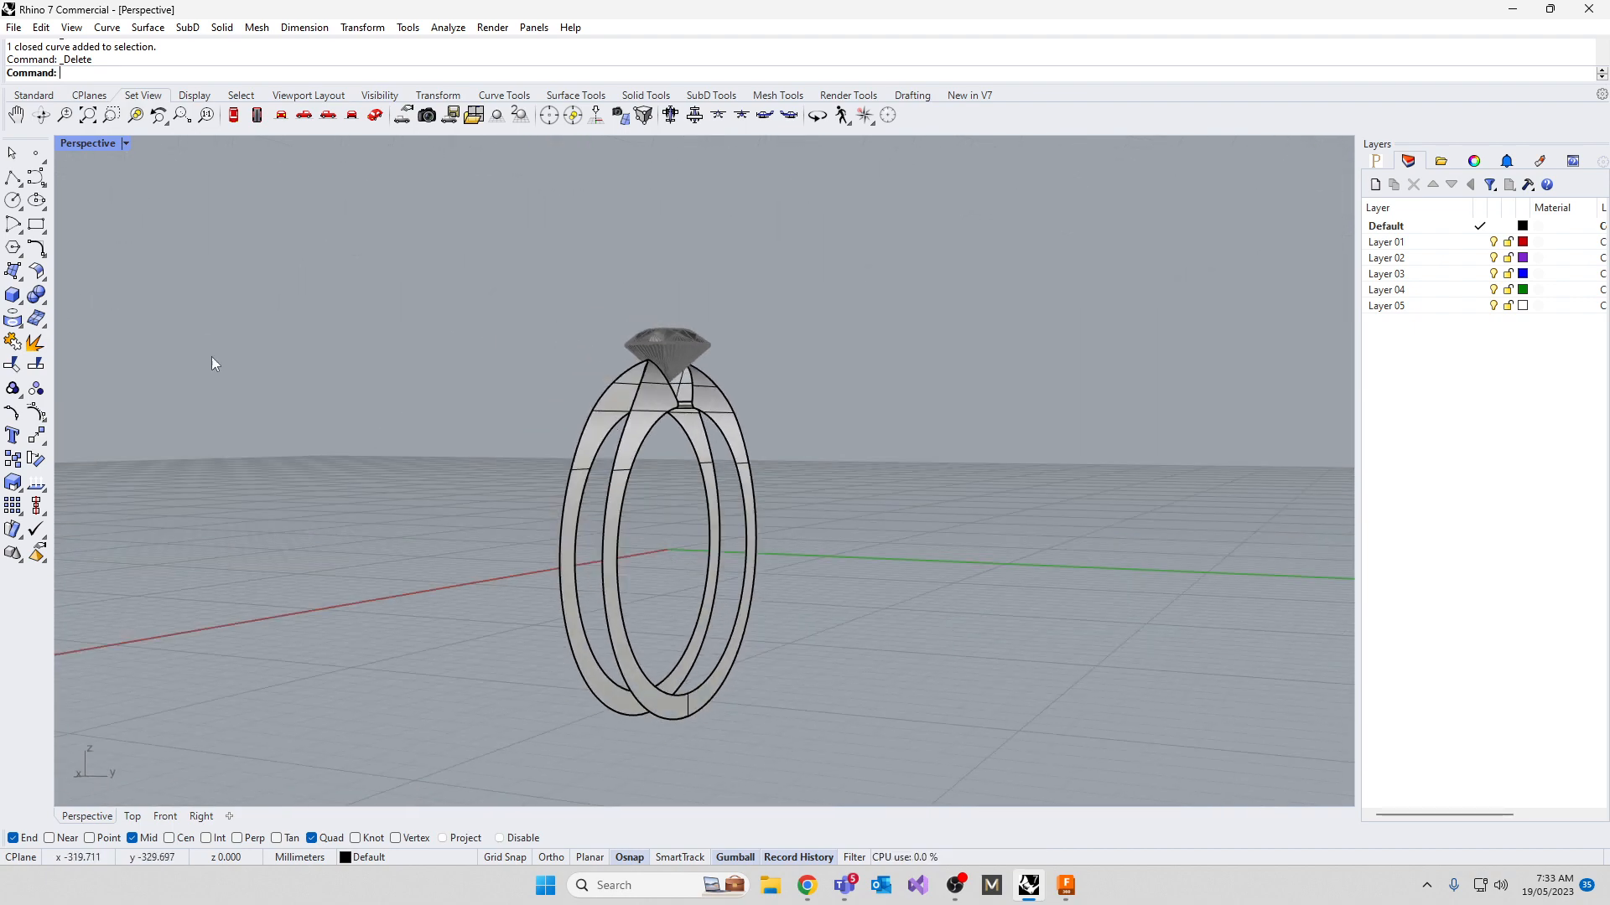
pyautogui.doubleClick(88, 142)
pyautogui.scroll(6, 1029, 761)
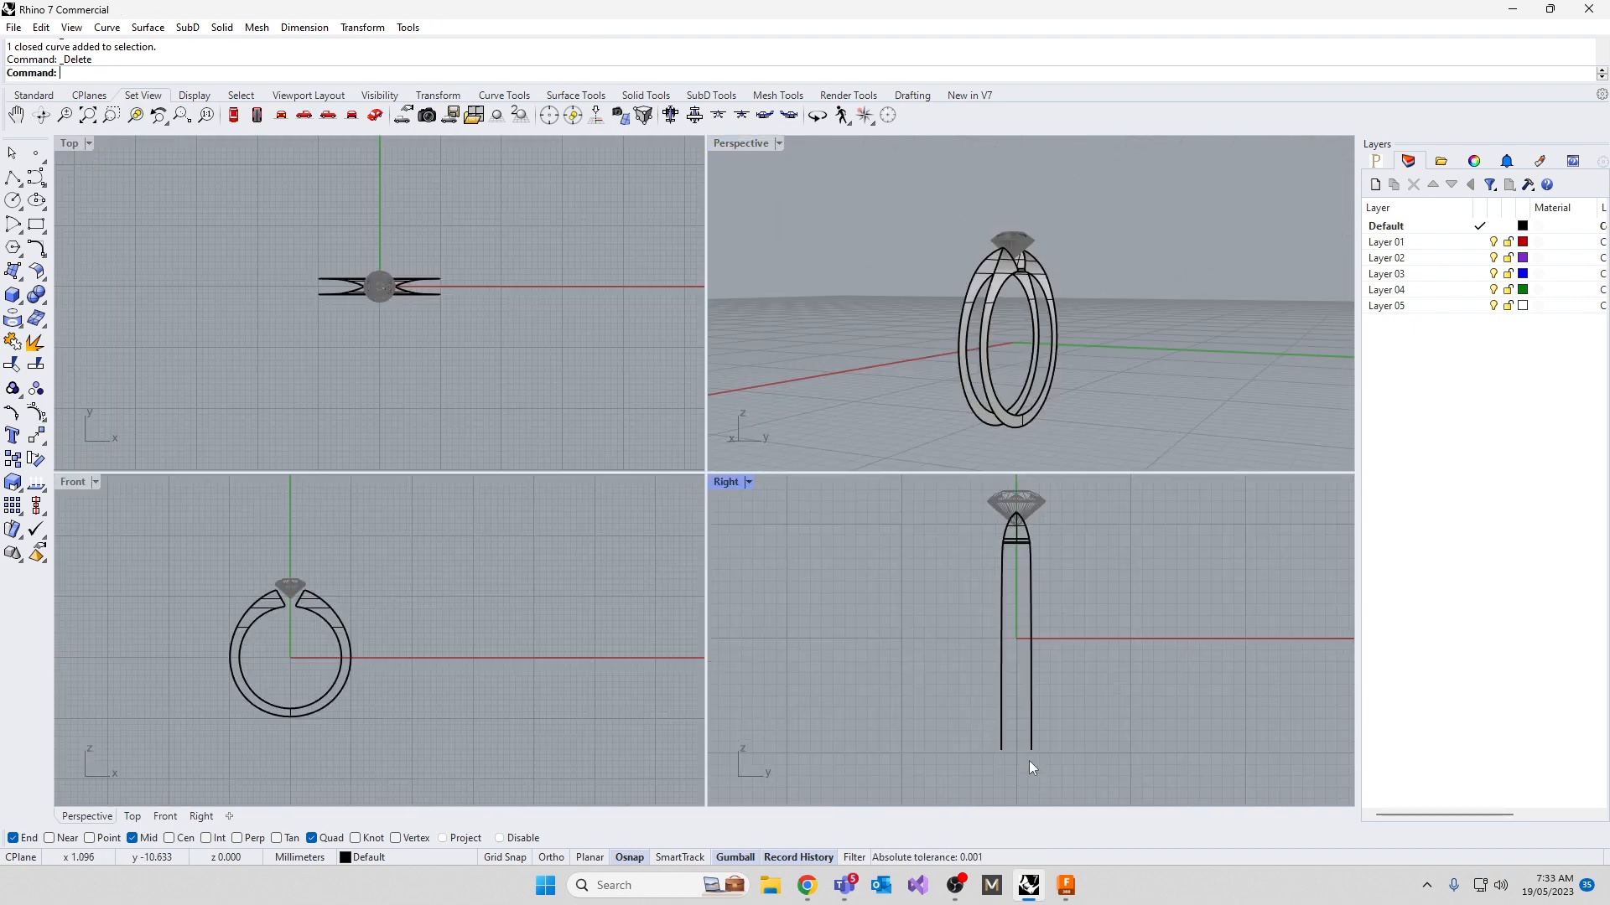
pyautogui.click(20, 231)
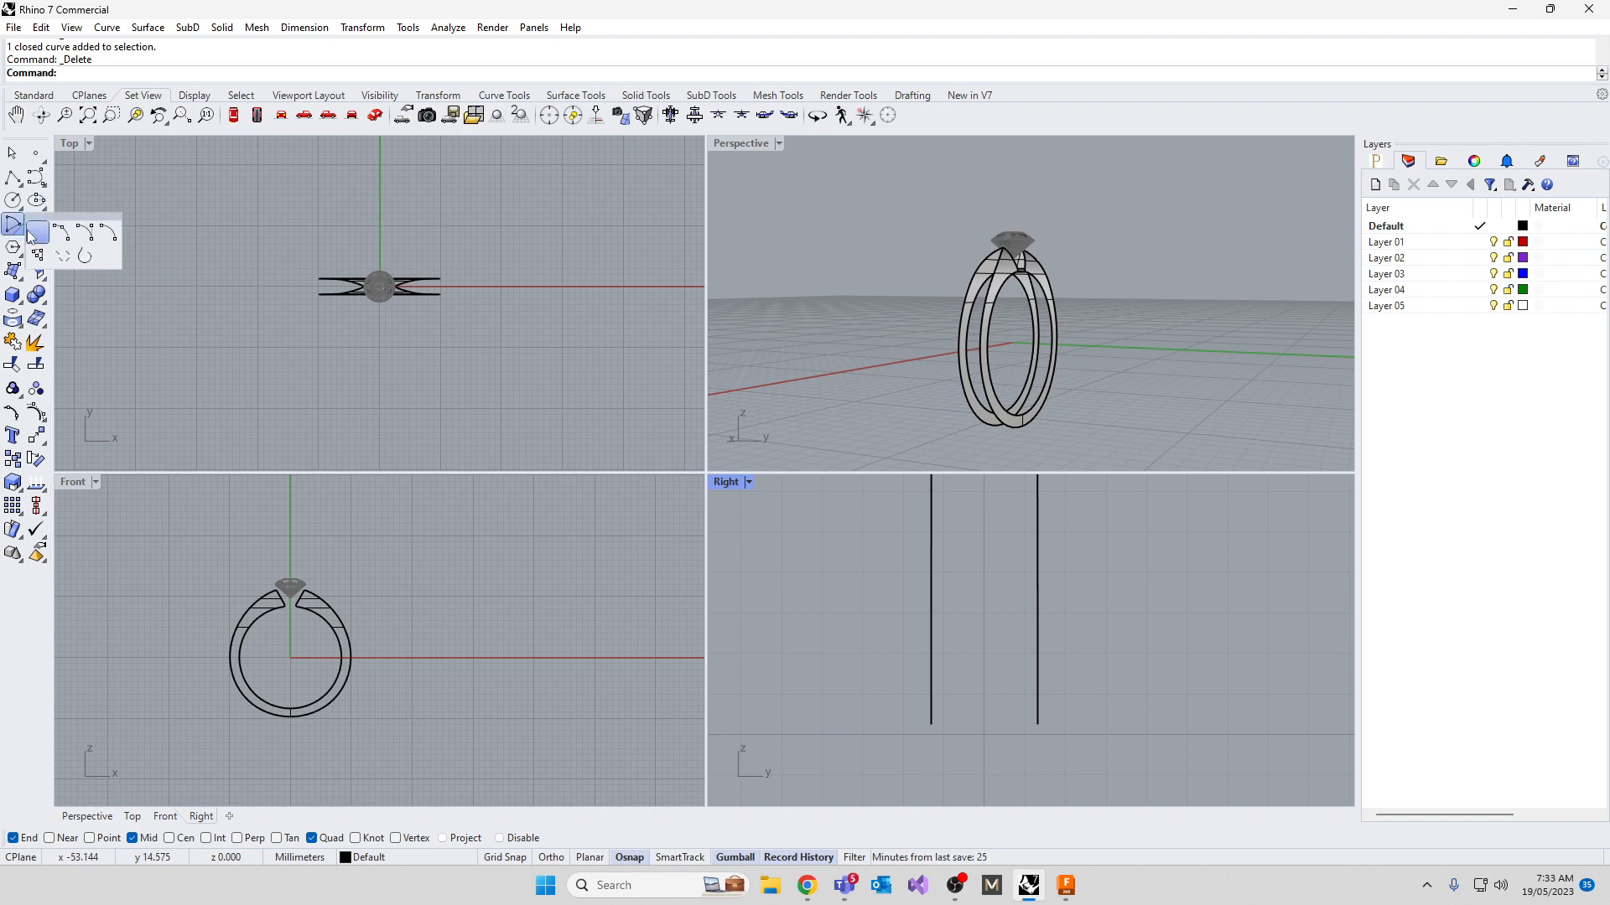
pyautogui.click(62, 233)
pyautogui.scroll(10, 908, 444)
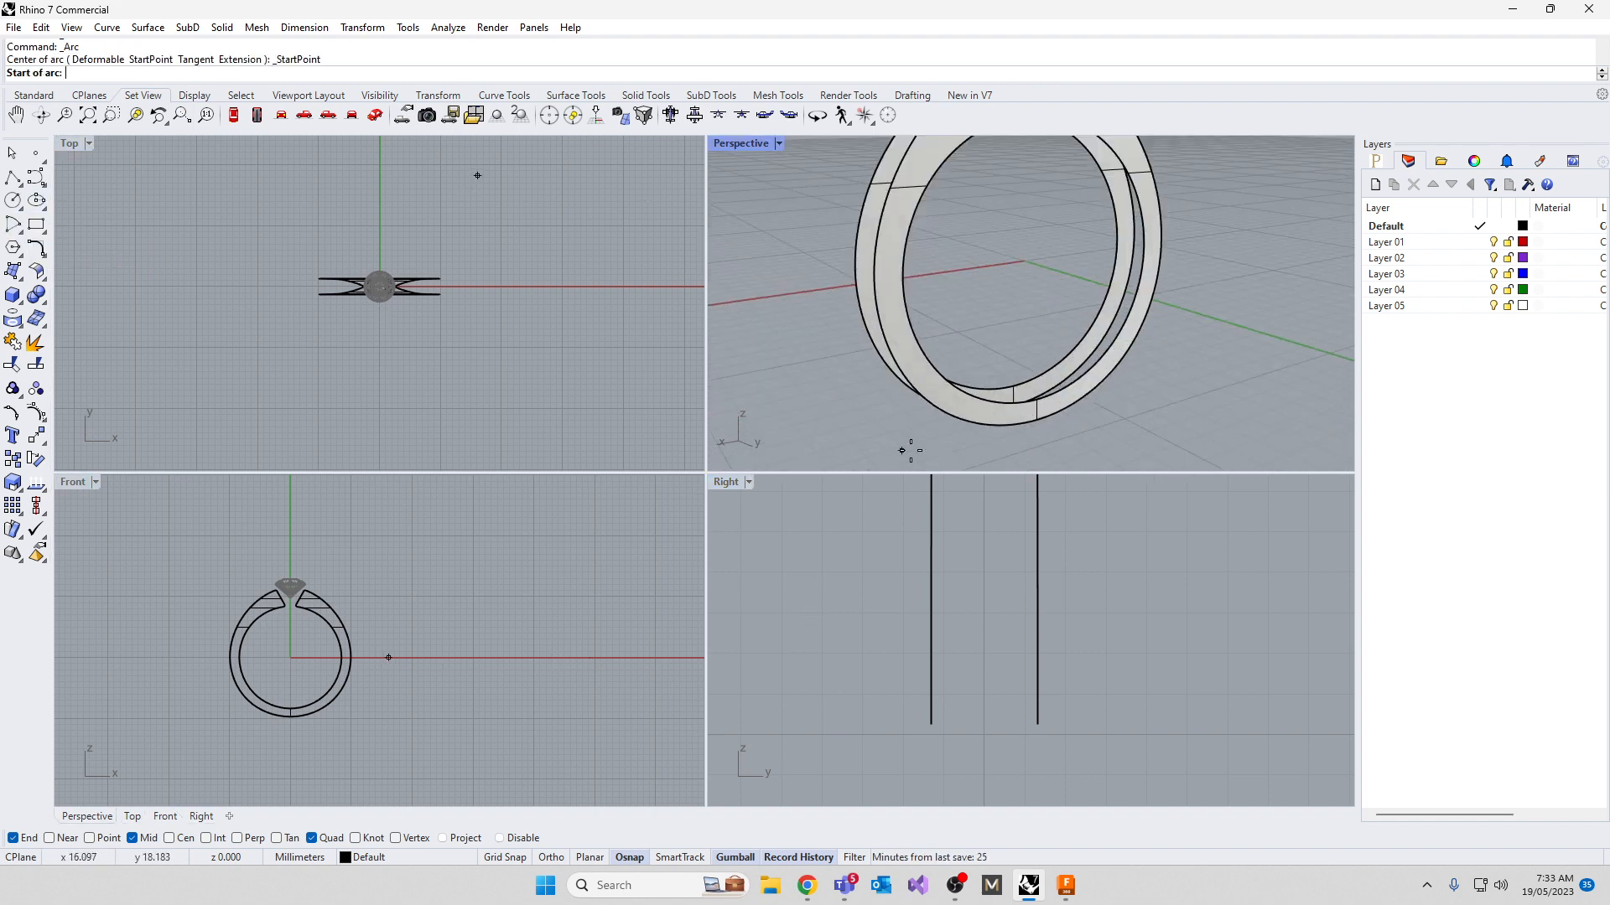
pyautogui.click(1118, 366)
pyautogui.click(1072, 347)
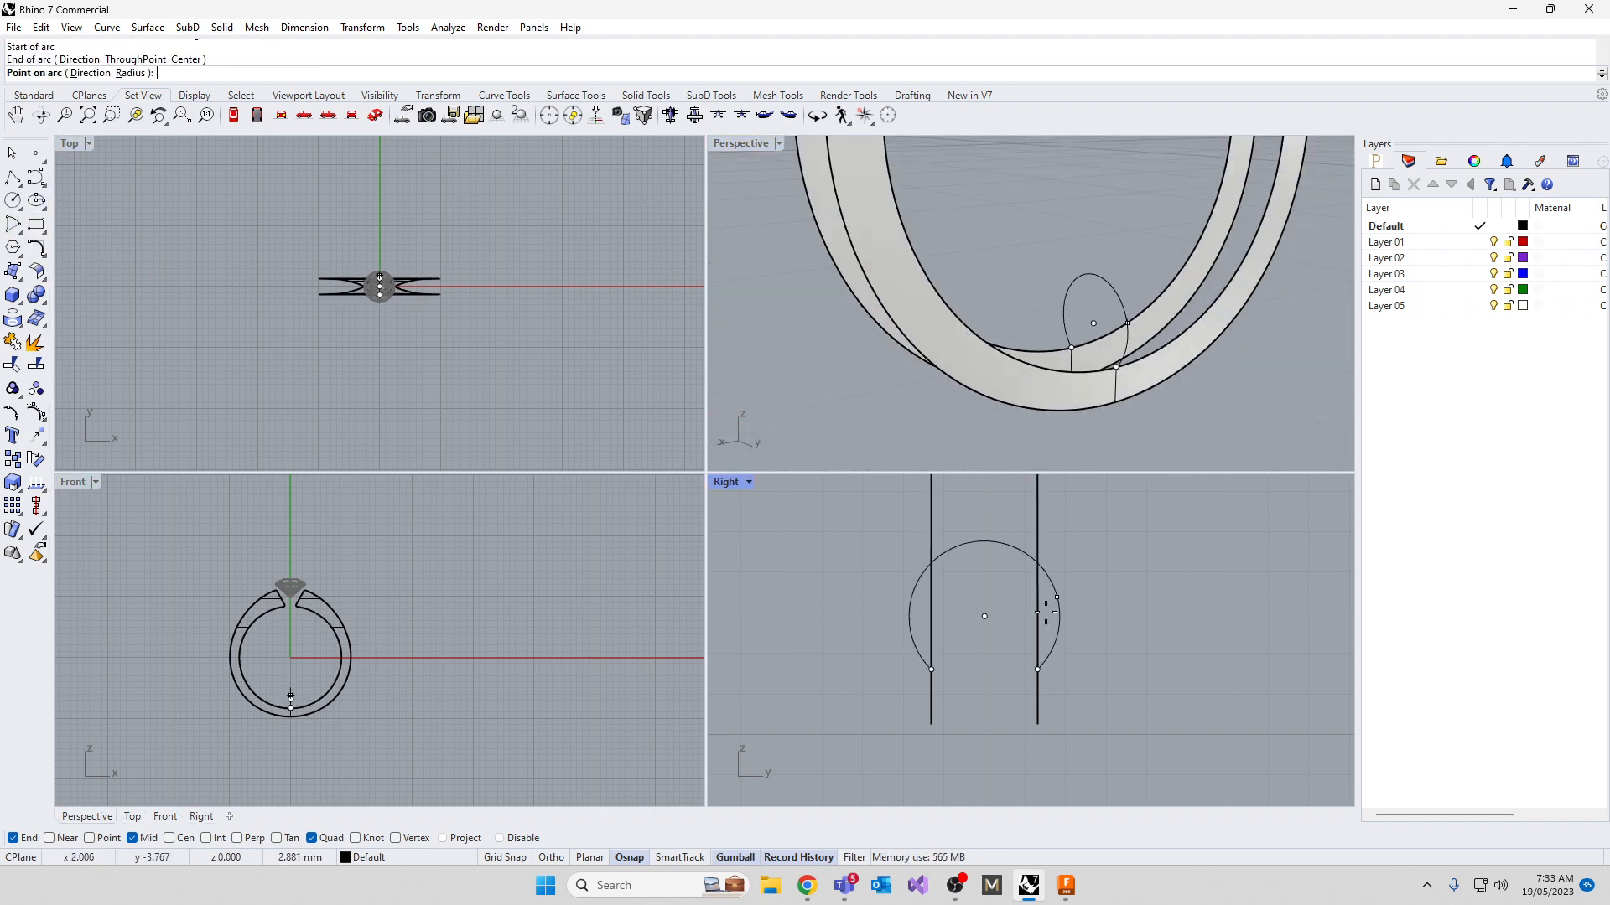
pyautogui.click(989, 661)
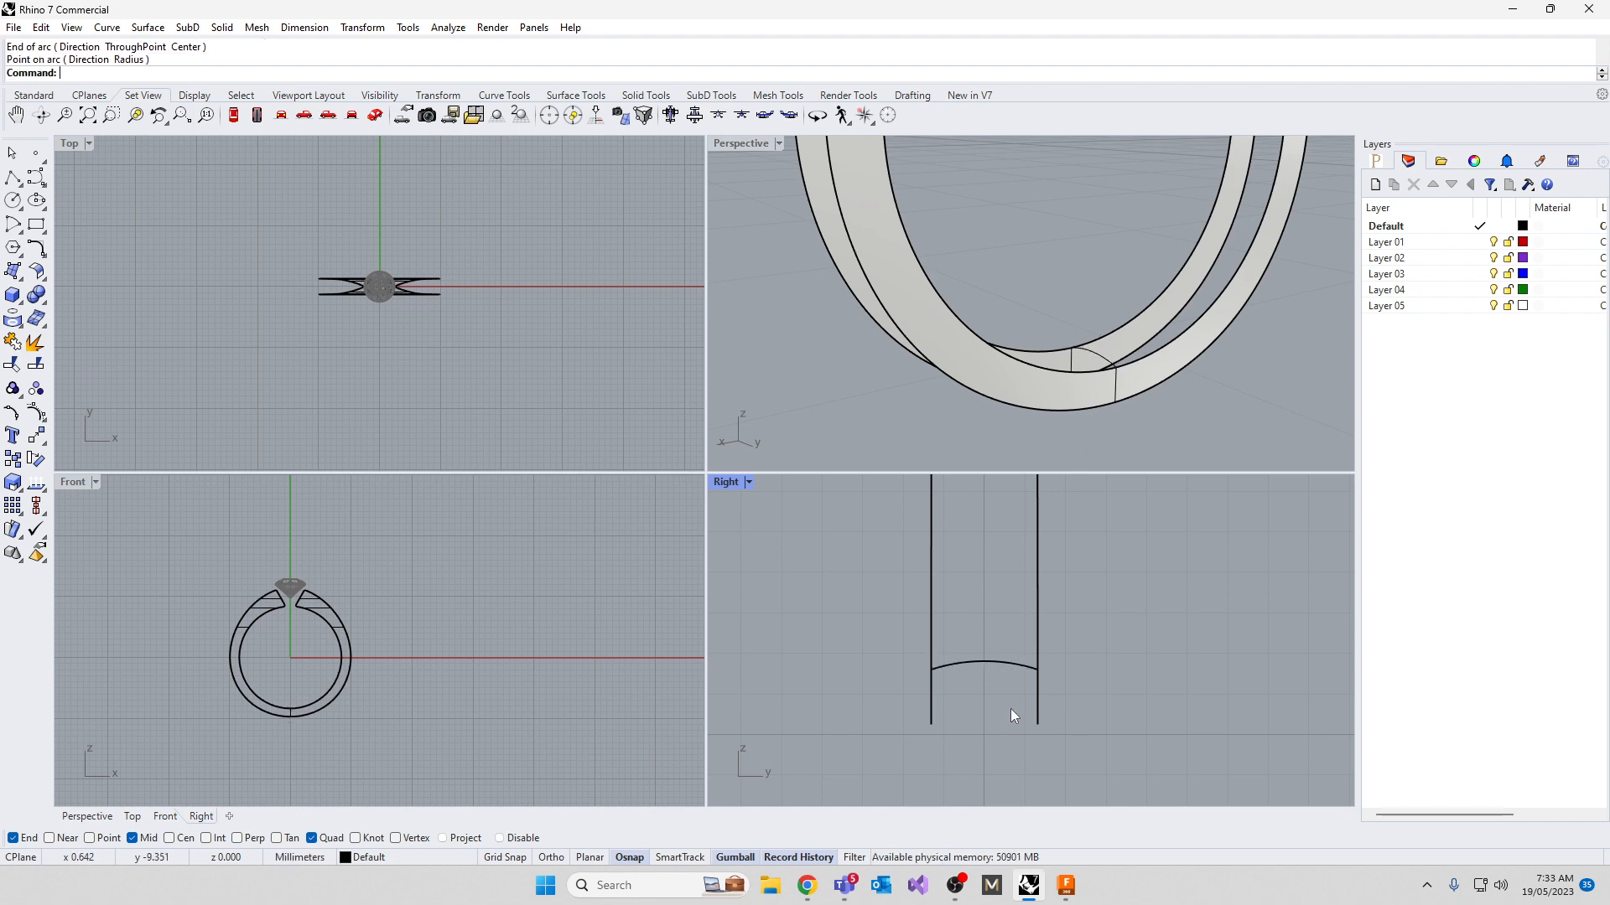
# Draw a second arc bulging slightly downward between the outer edges of the two side faces at the ring's base
pyautogui.rightClick(1010, 708)
pyautogui.click(1037, 724)
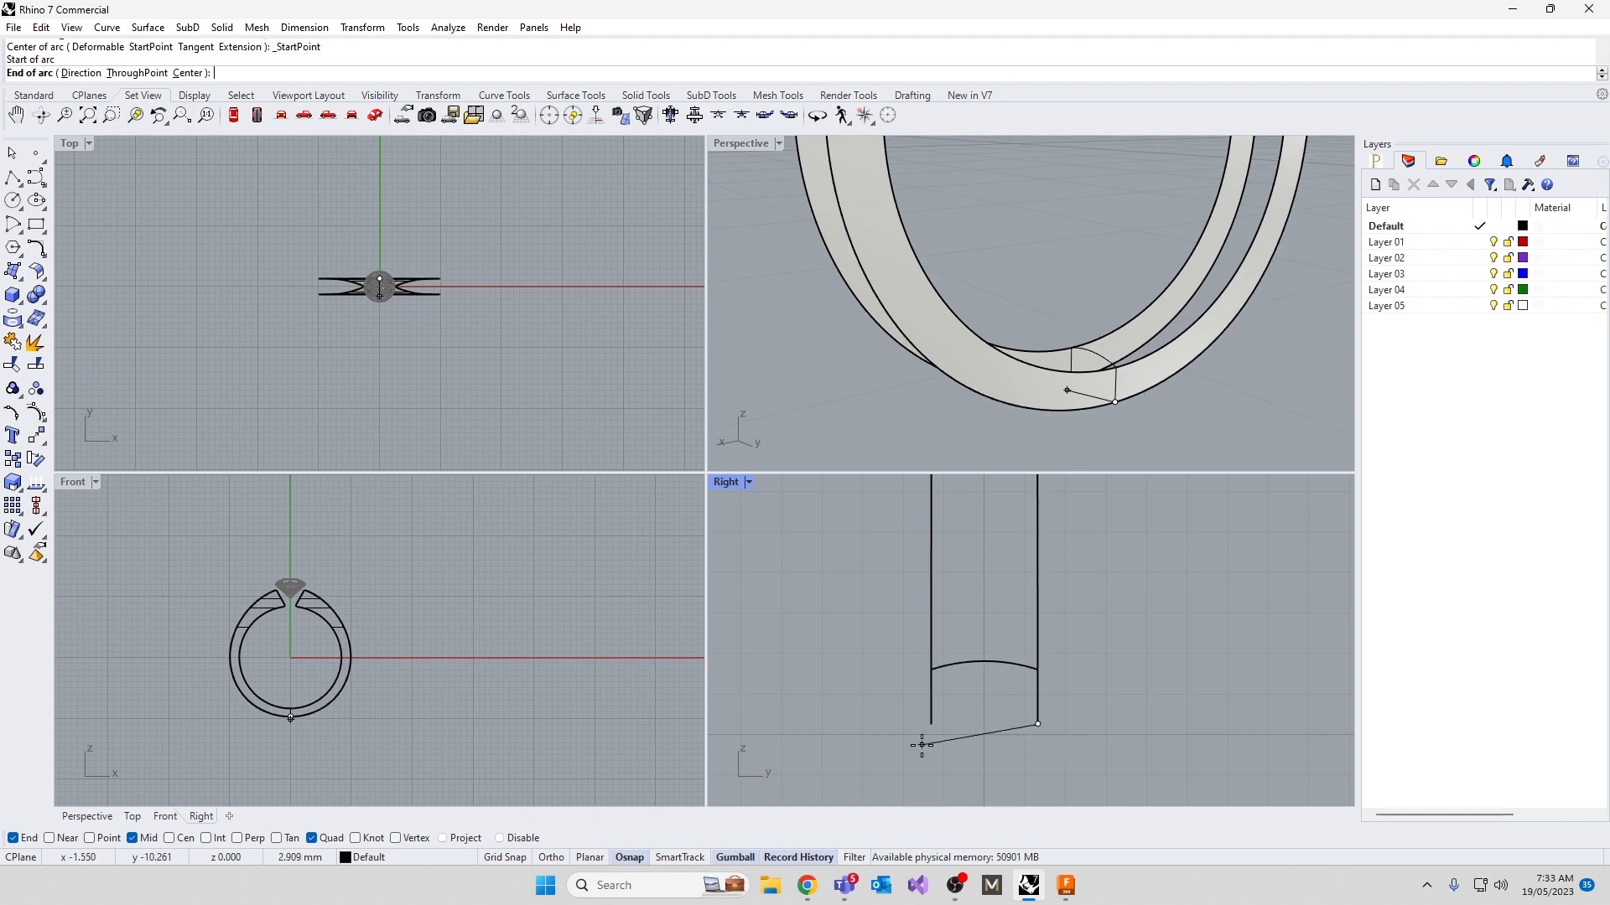
pyautogui.click(931, 724)
pyautogui.click(973, 730)
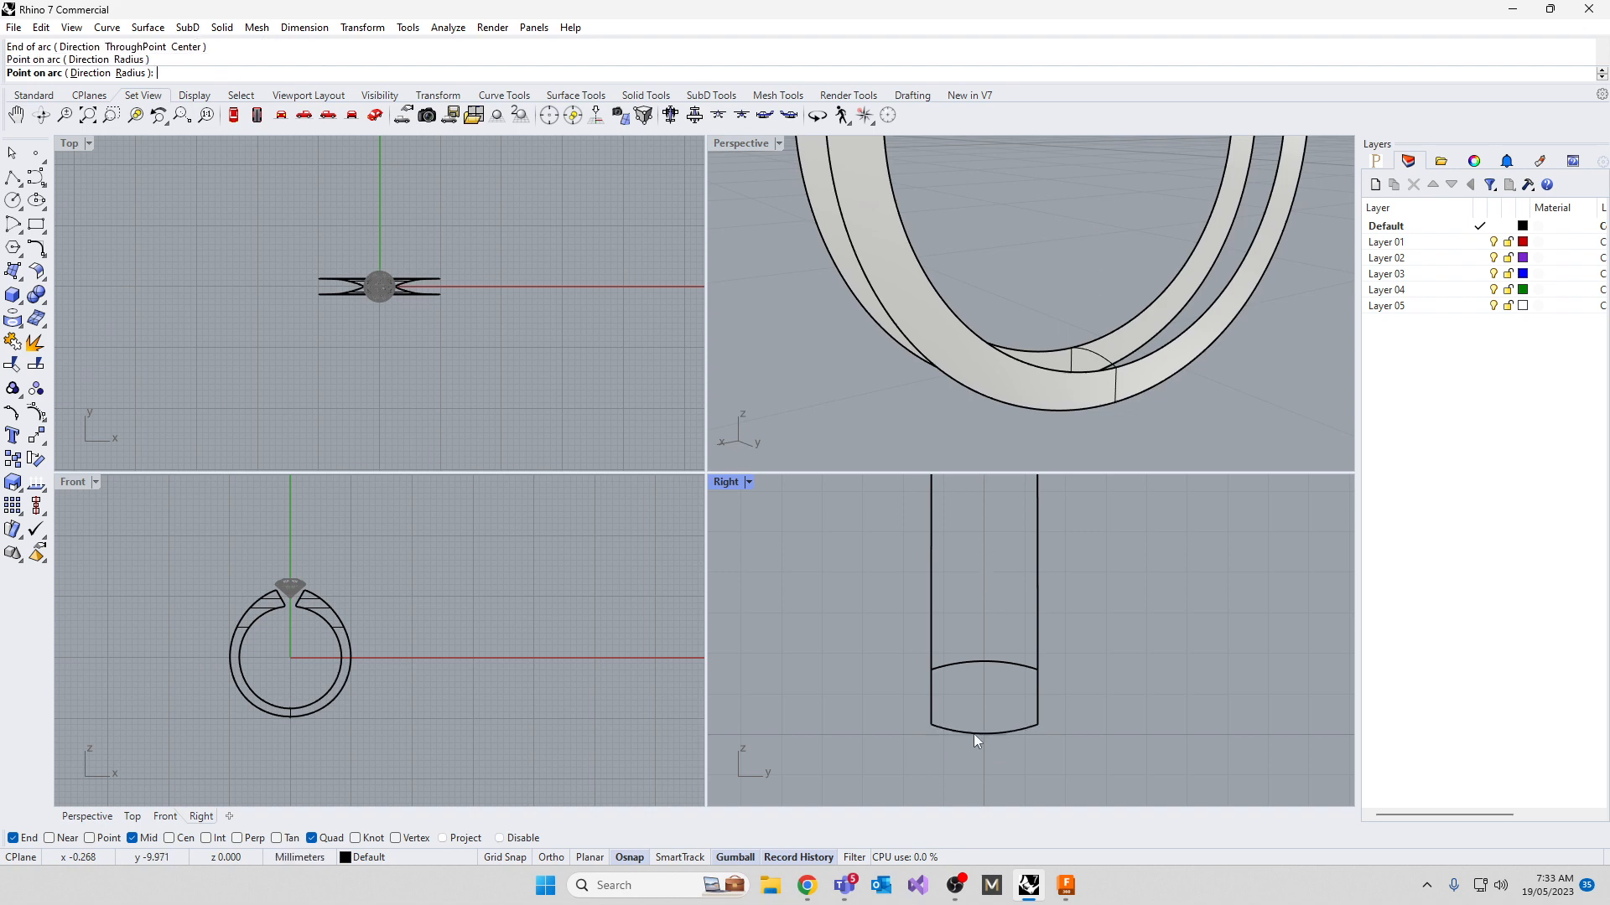
# Start a Sweep2 using the inner edges of the two side faces as the rails
pyautogui.scroll(-5, 968, 414)
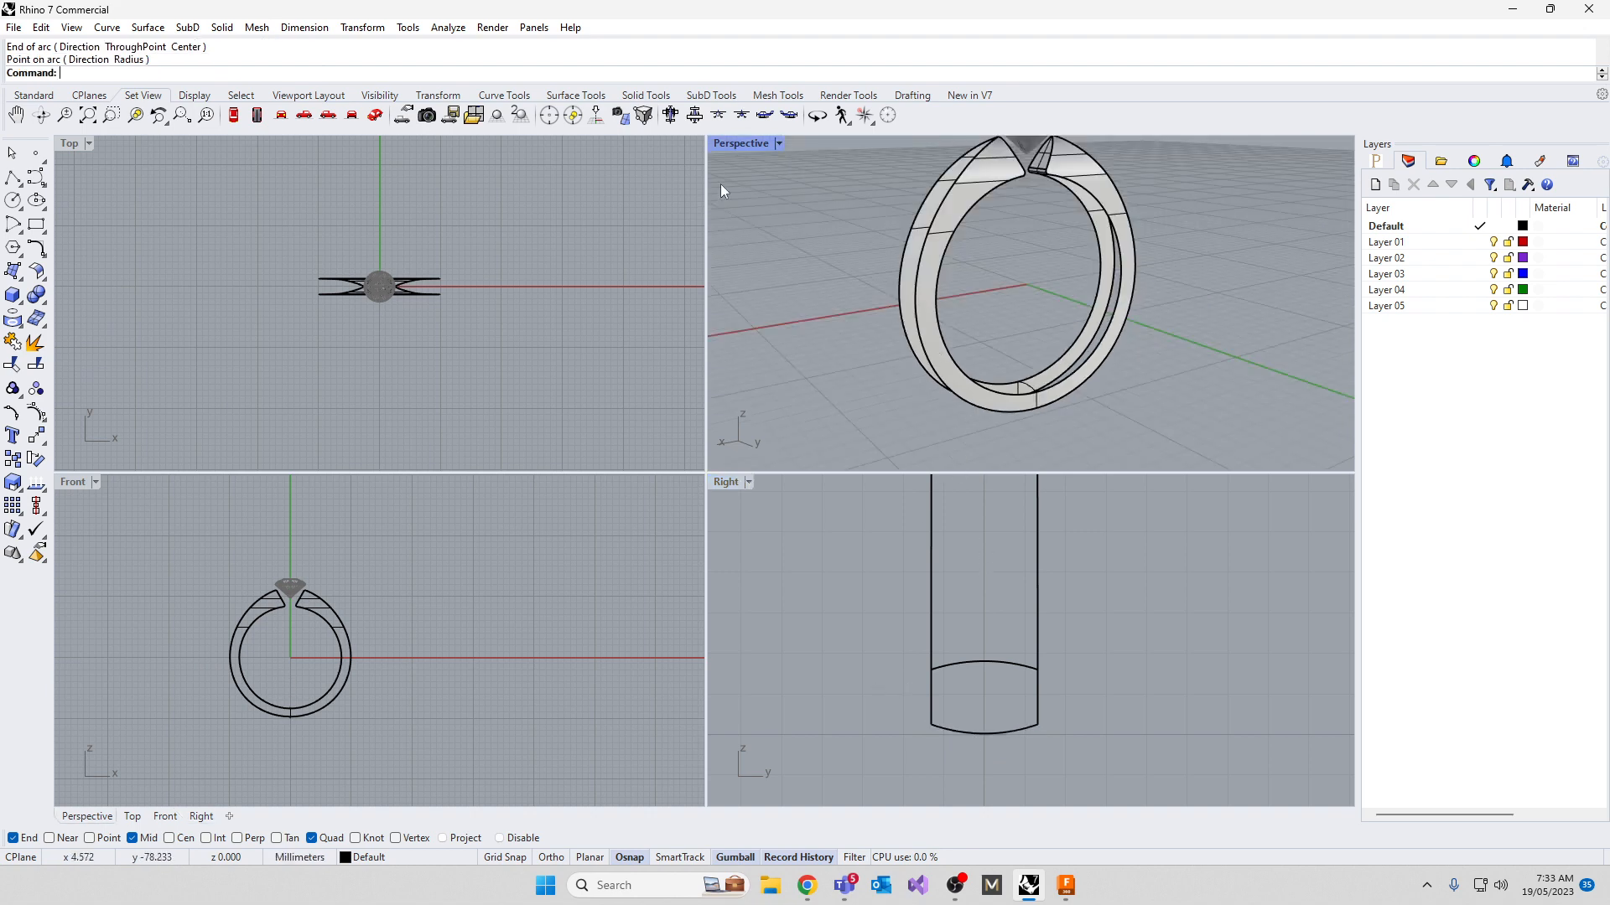
pyautogui.doubleClick(756, 146)
pyautogui.moveTo(742, 431); pyautogui.dragTo(679, 416, button='right')
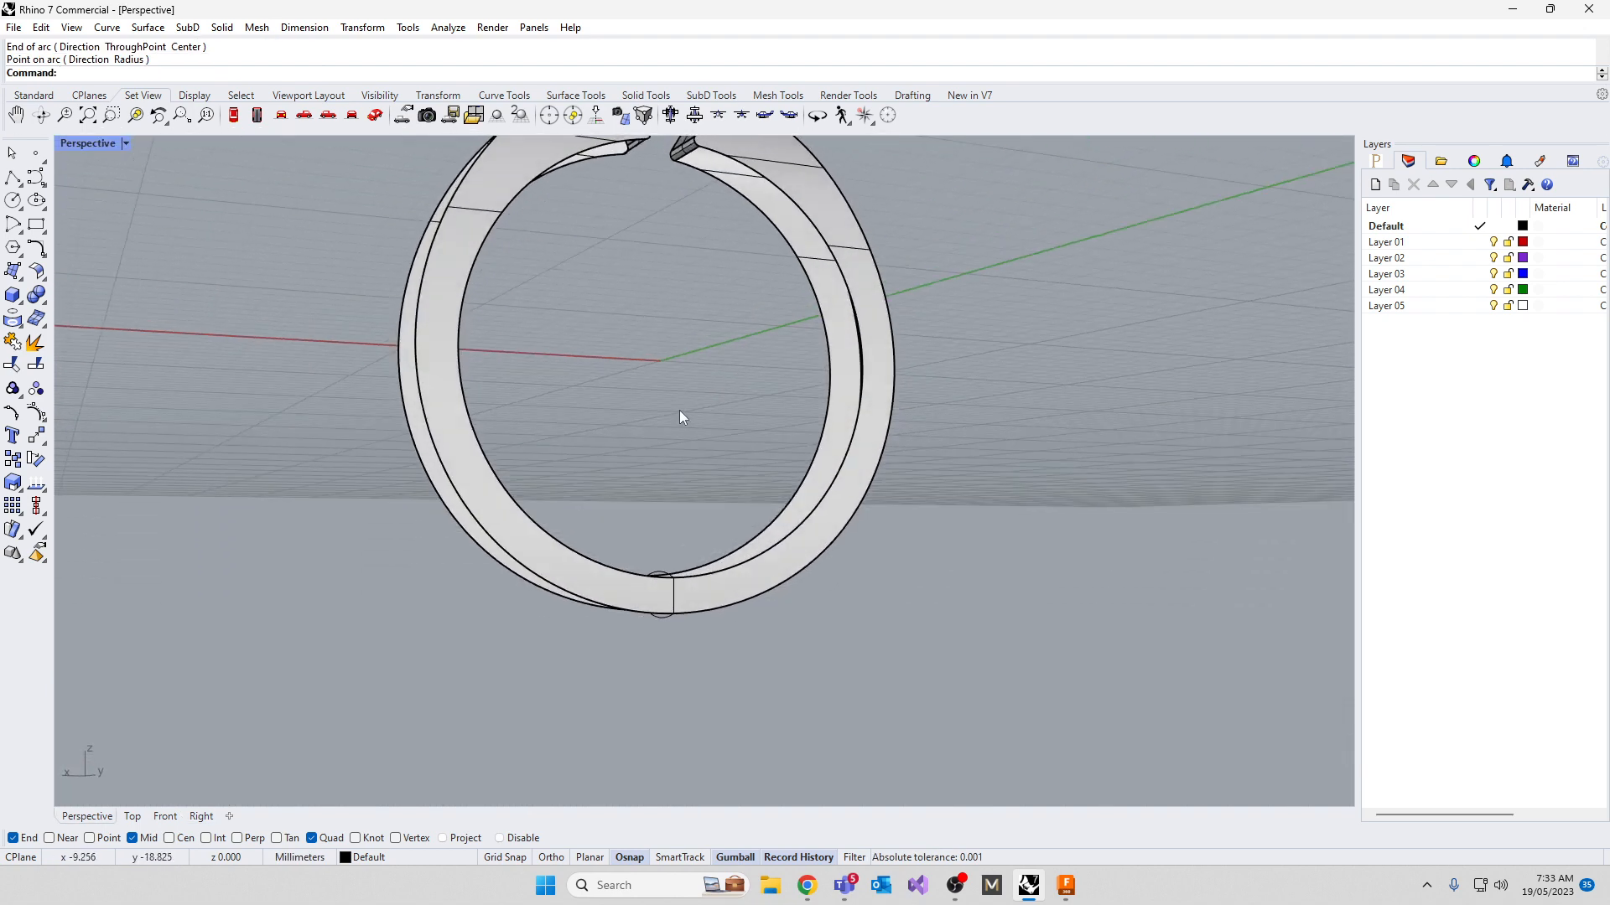
pyautogui.write('Sweeo')
pyautogui.press('BackSpace')
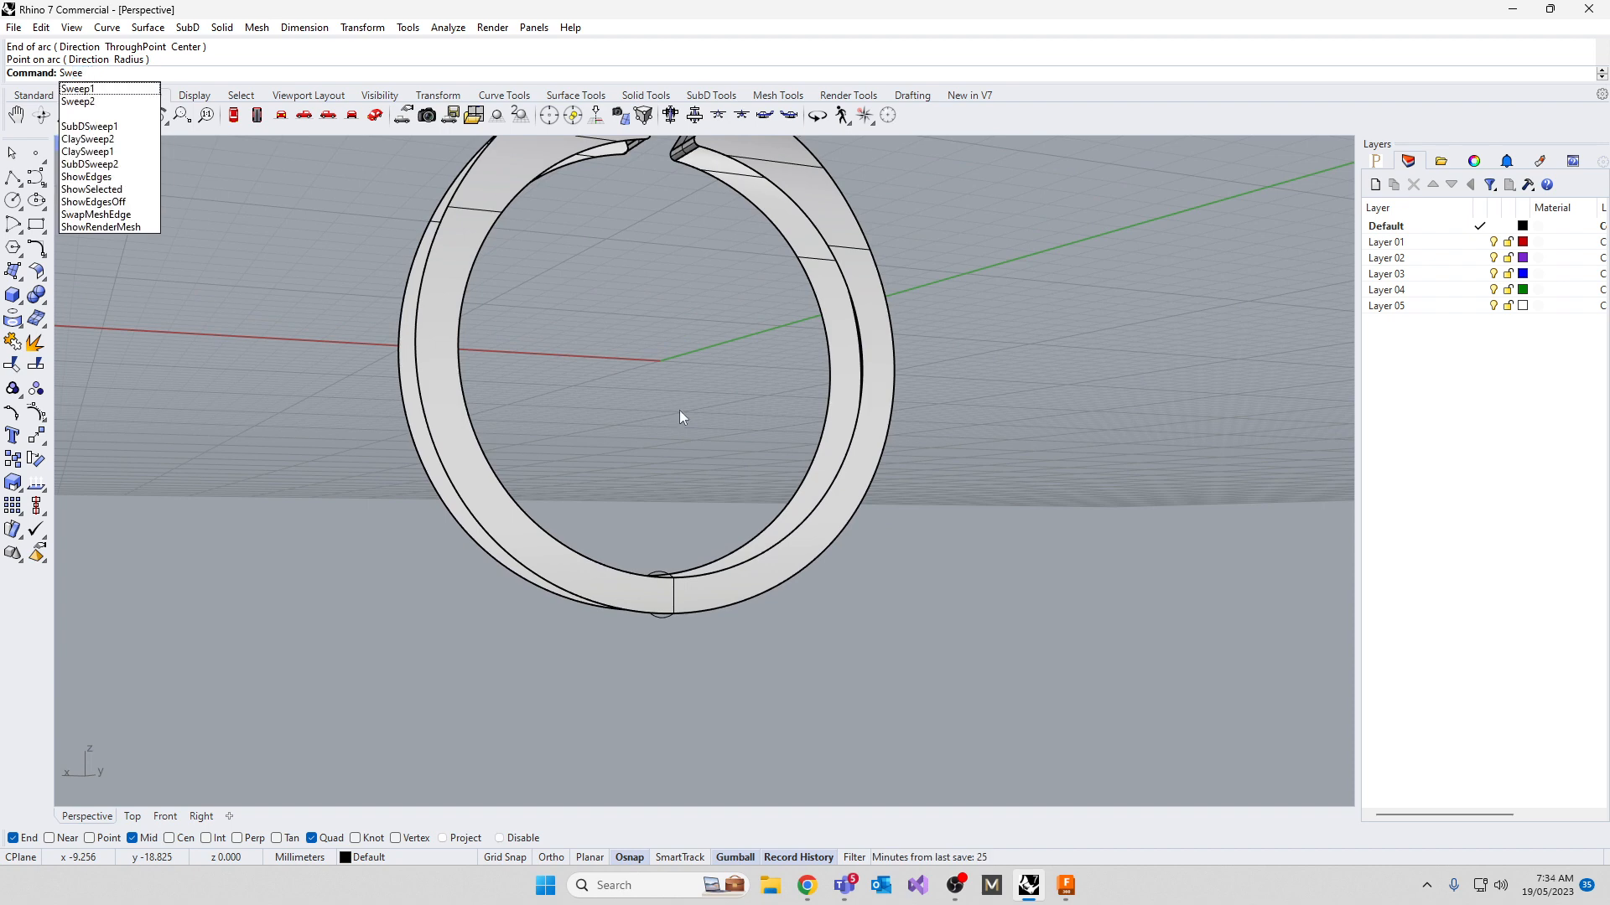
pyautogui.write('p2')
pyautogui.press('Return')
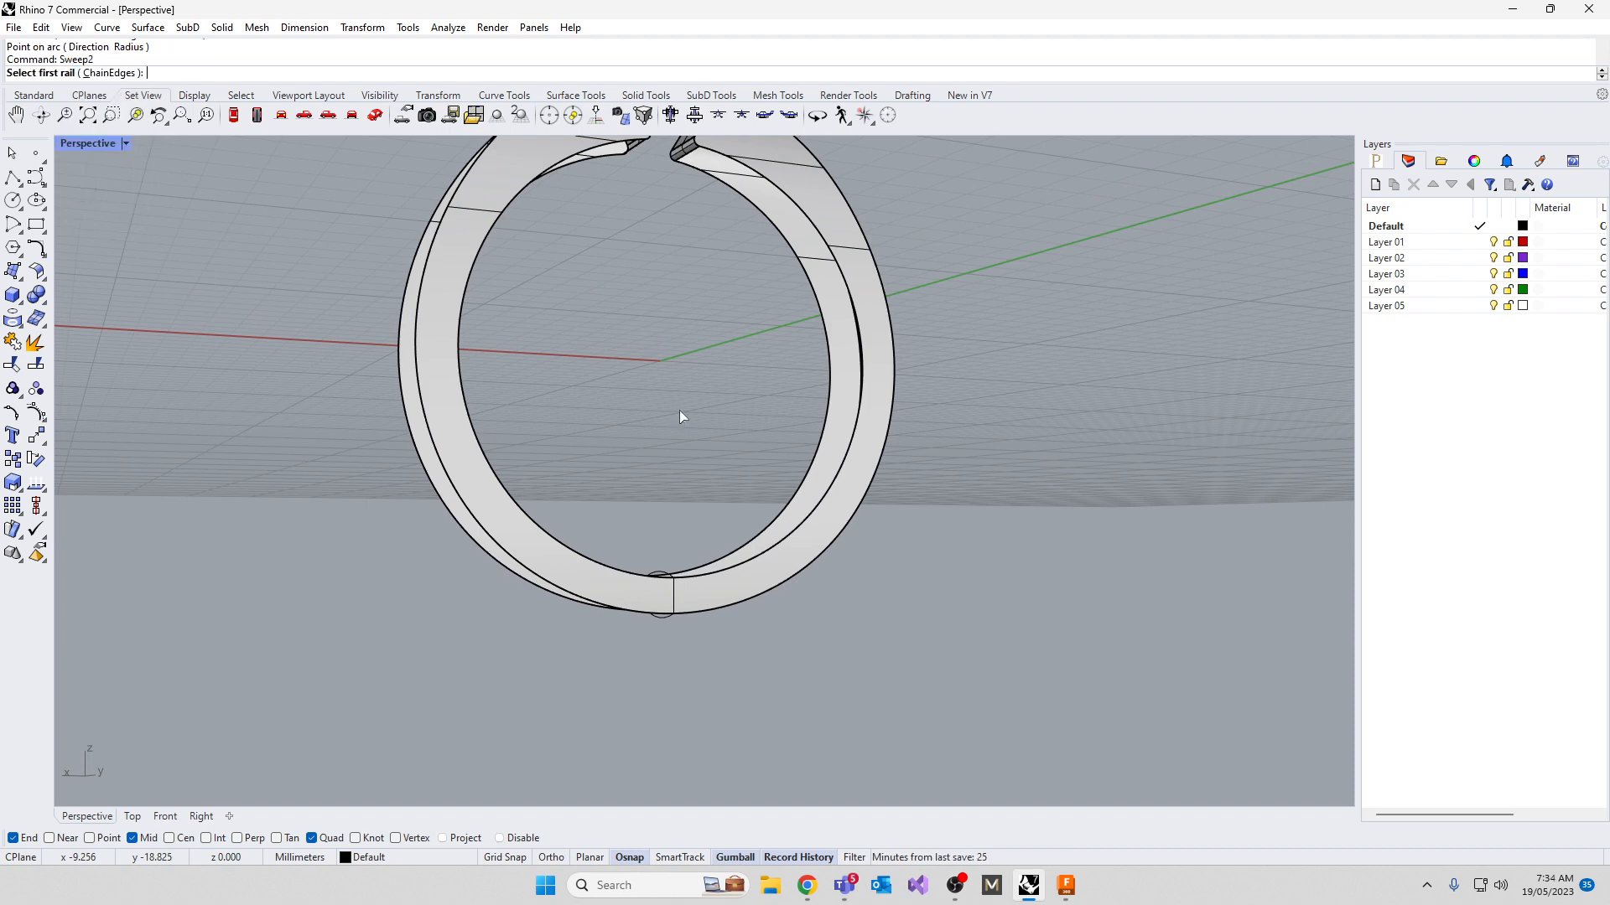
pyautogui.click(710, 180)
pyautogui.click(724, 162)
pyautogui.scroll(5, 709, 160)
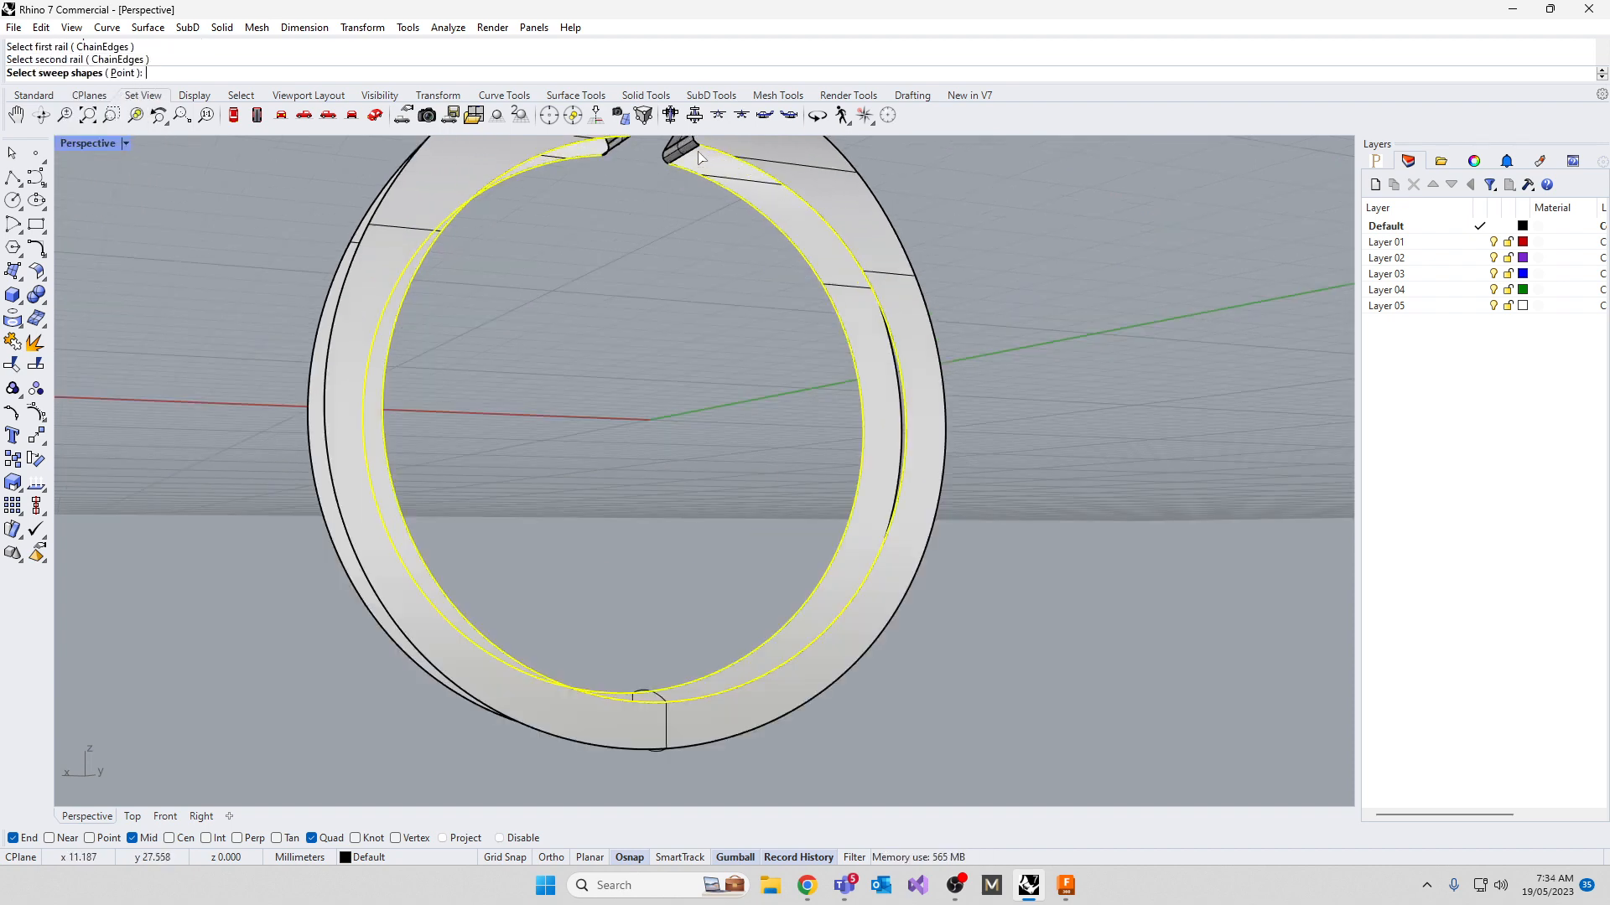
# Sweep the ring's inner surface through the end edge at one gap tip, the inner arc and the opposite tip's end edge
pyautogui.click(689, 157)
pyautogui.scroll(-5, 710, 247)
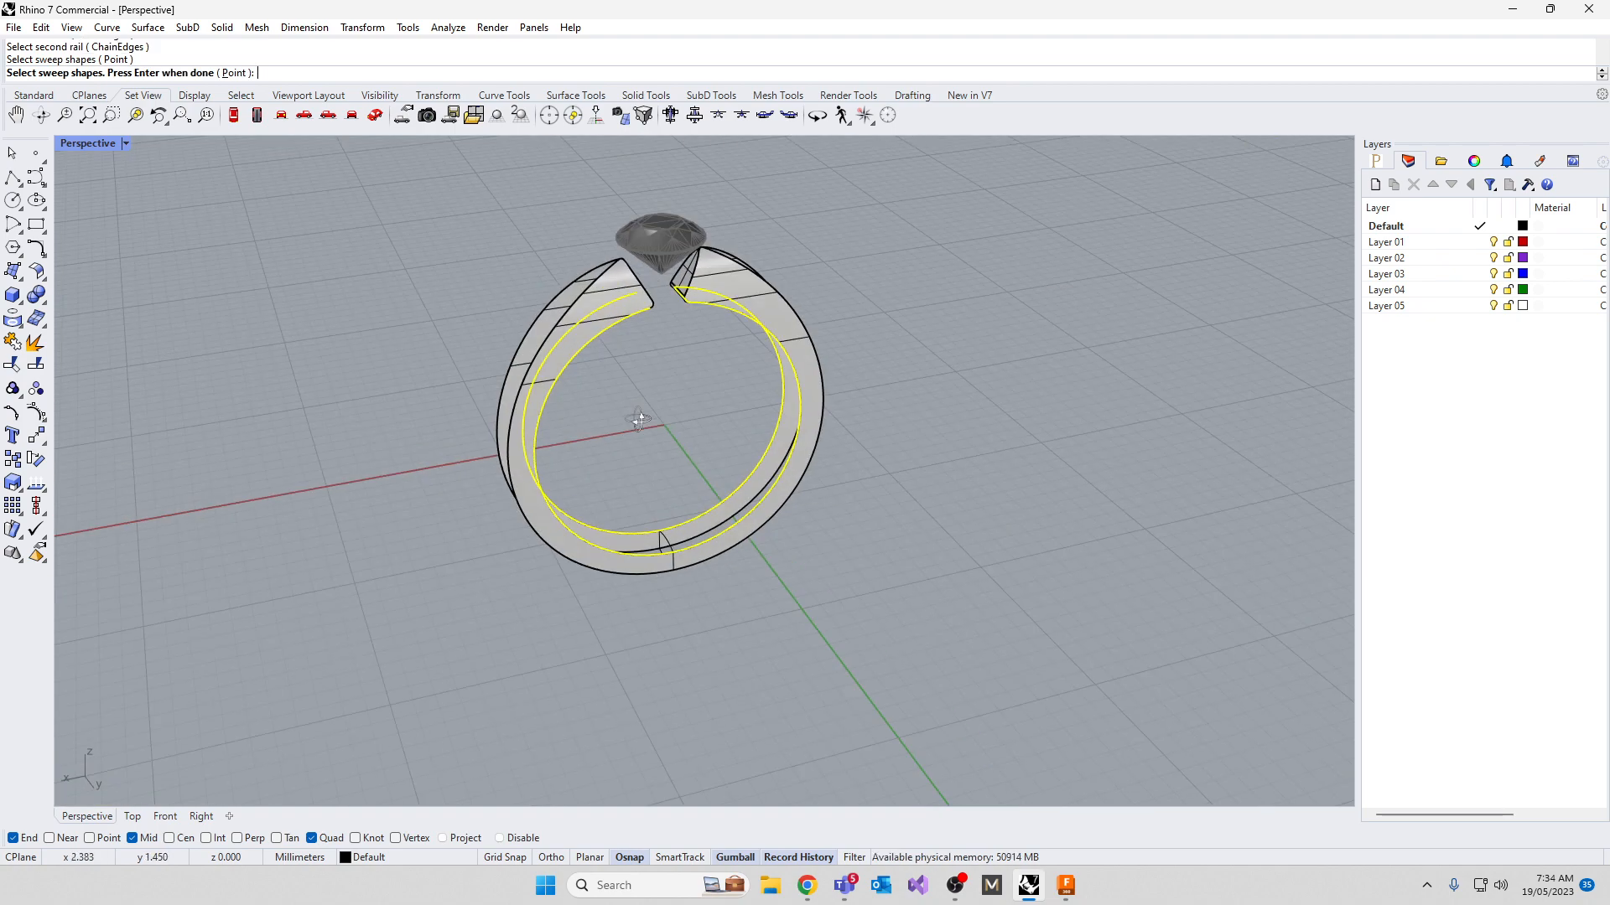
pyautogui.scroll(6, 671, 576)
pyautogui.click(679, 527)
pyautogui.scroll(-6, 790, 599)
pyautogui.moveTo(792, 602); pyautogui.dragTo(547, 239, button='right')
pyautogui.scroll(6, 545, 220)
pyautogui.click(710, 245)
pyautogui.press('Return')
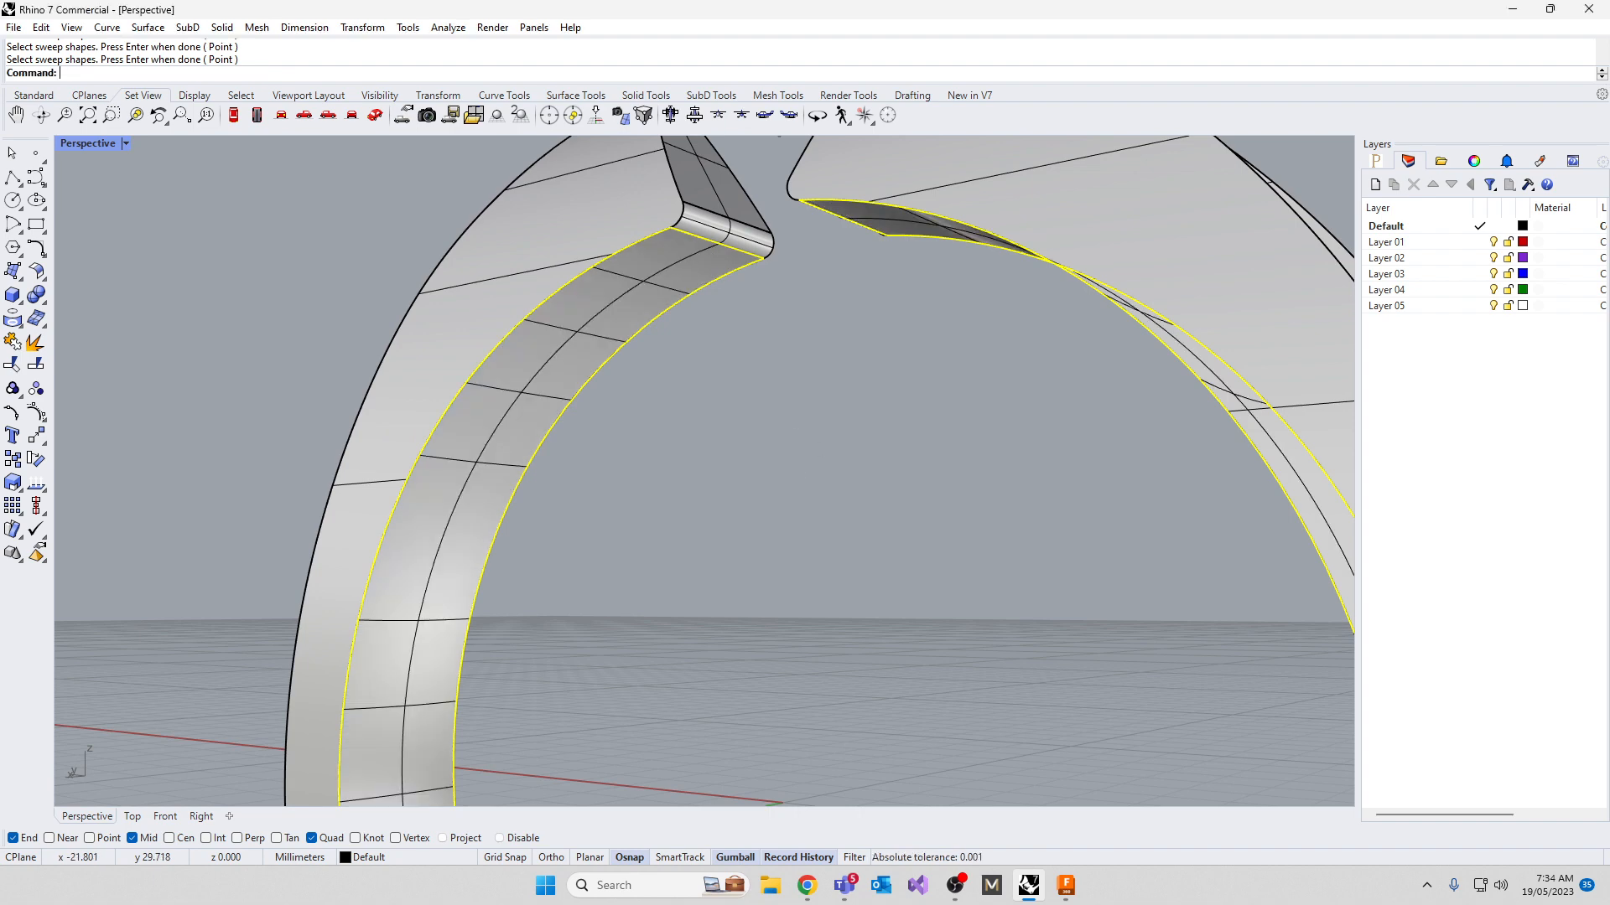
pyautogui.click(1092, 596)
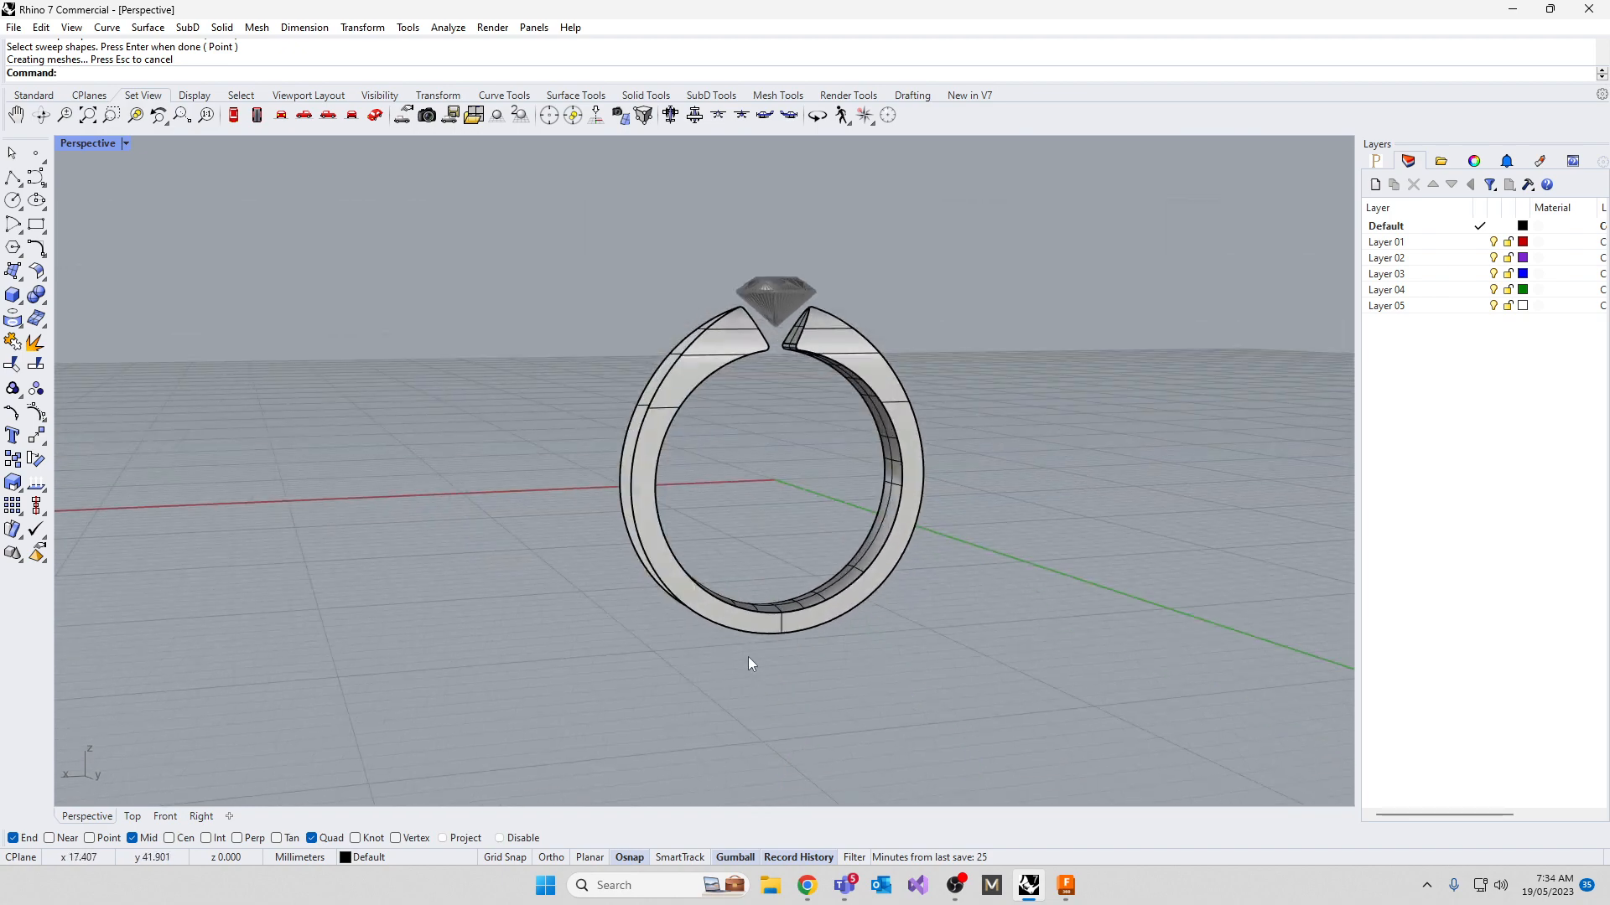
# Start another Sweep2 with the outer edges of the two side faces as the rails
pyautogui.moveTo(747, 656); pyautogui.dragTo(675, 728, button='right')
pyautogui.rightClick(727, 443)
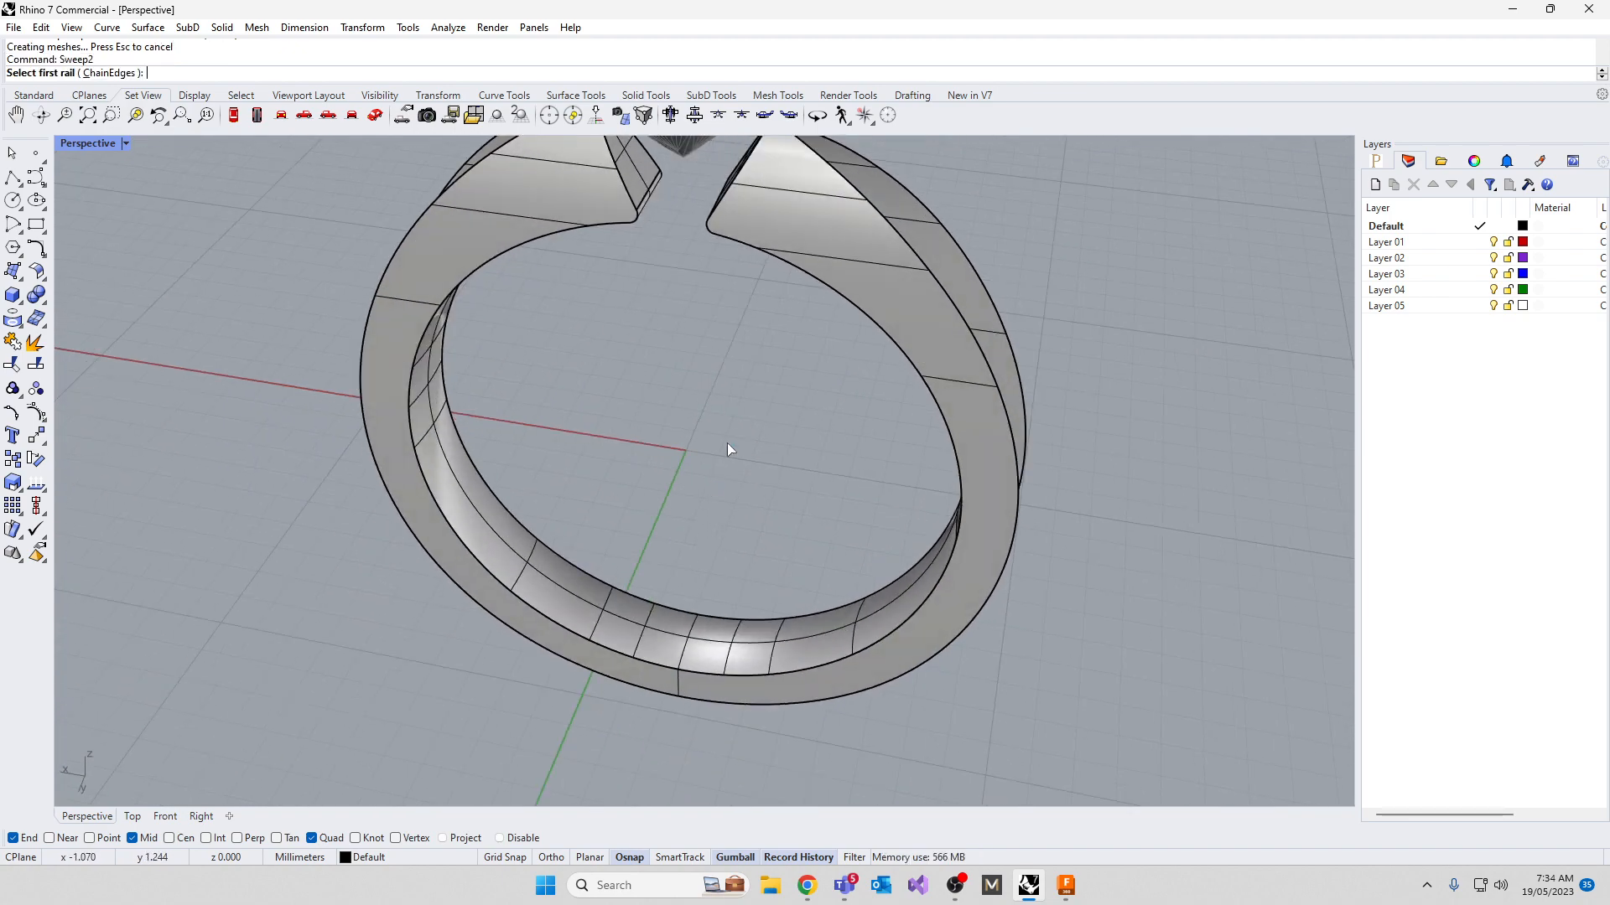
pyautogui.click(897, 185)
pyautogui.click(885, 224)
pyautogui.moveTo(856, 299); pyautogui.dragTo(792, 423, button='right')
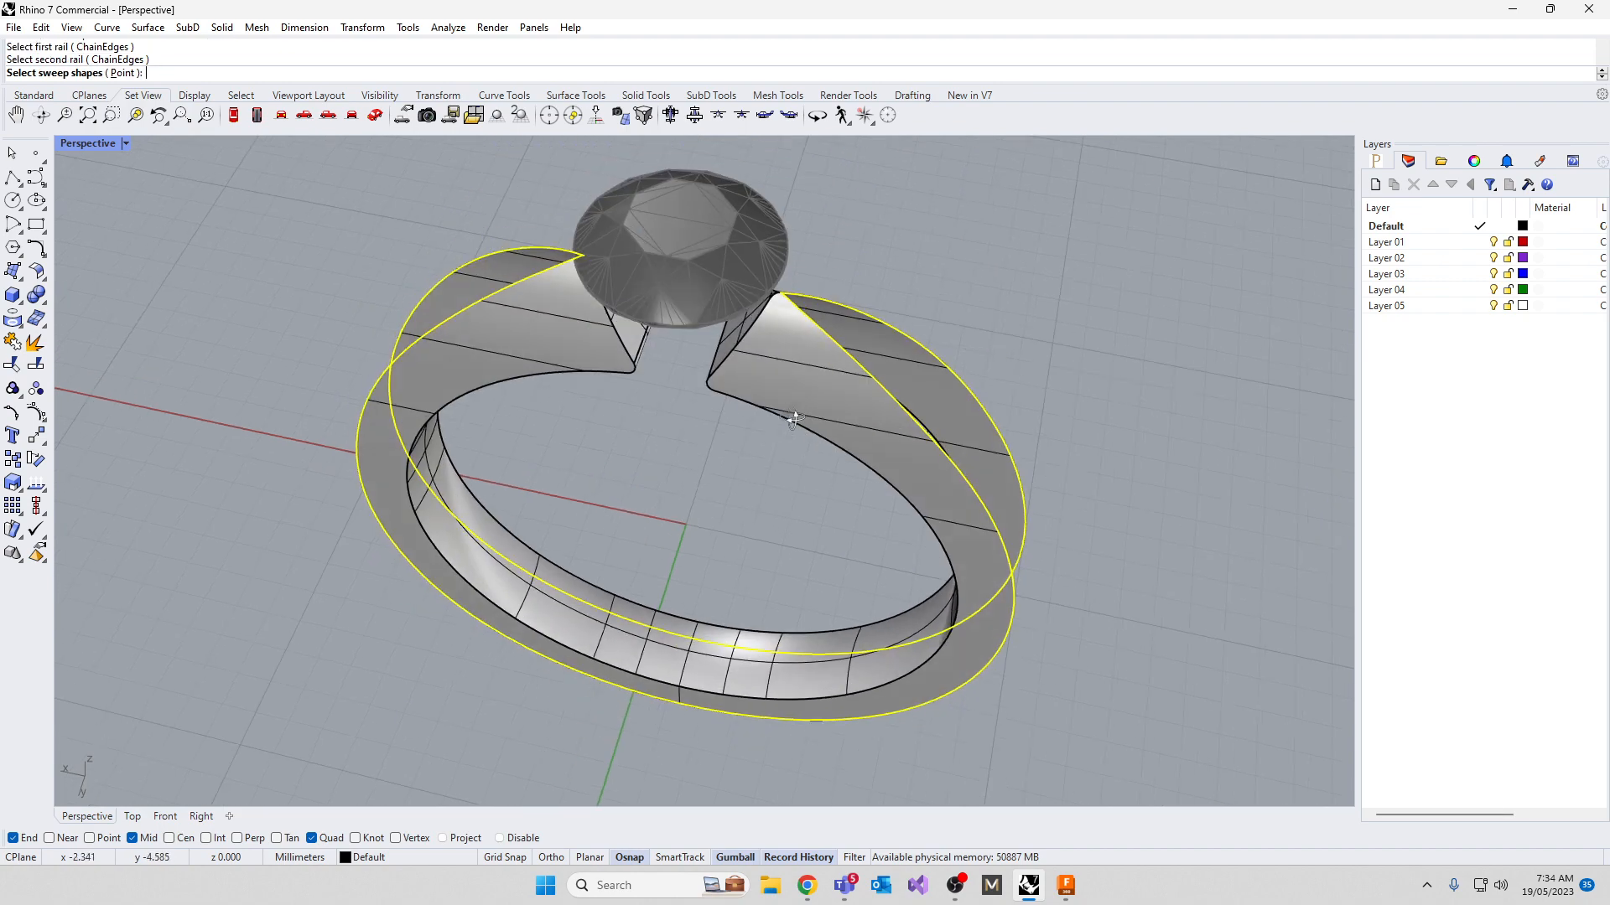
# Use a point as the first sweep shape, placed where the two outer rails meet at one gap tip
pyautogui.scroll(10, 625, 297)
pyautogui.scroll(3, 625, 297)
pyautogui.scroll(-8, 665, 277)
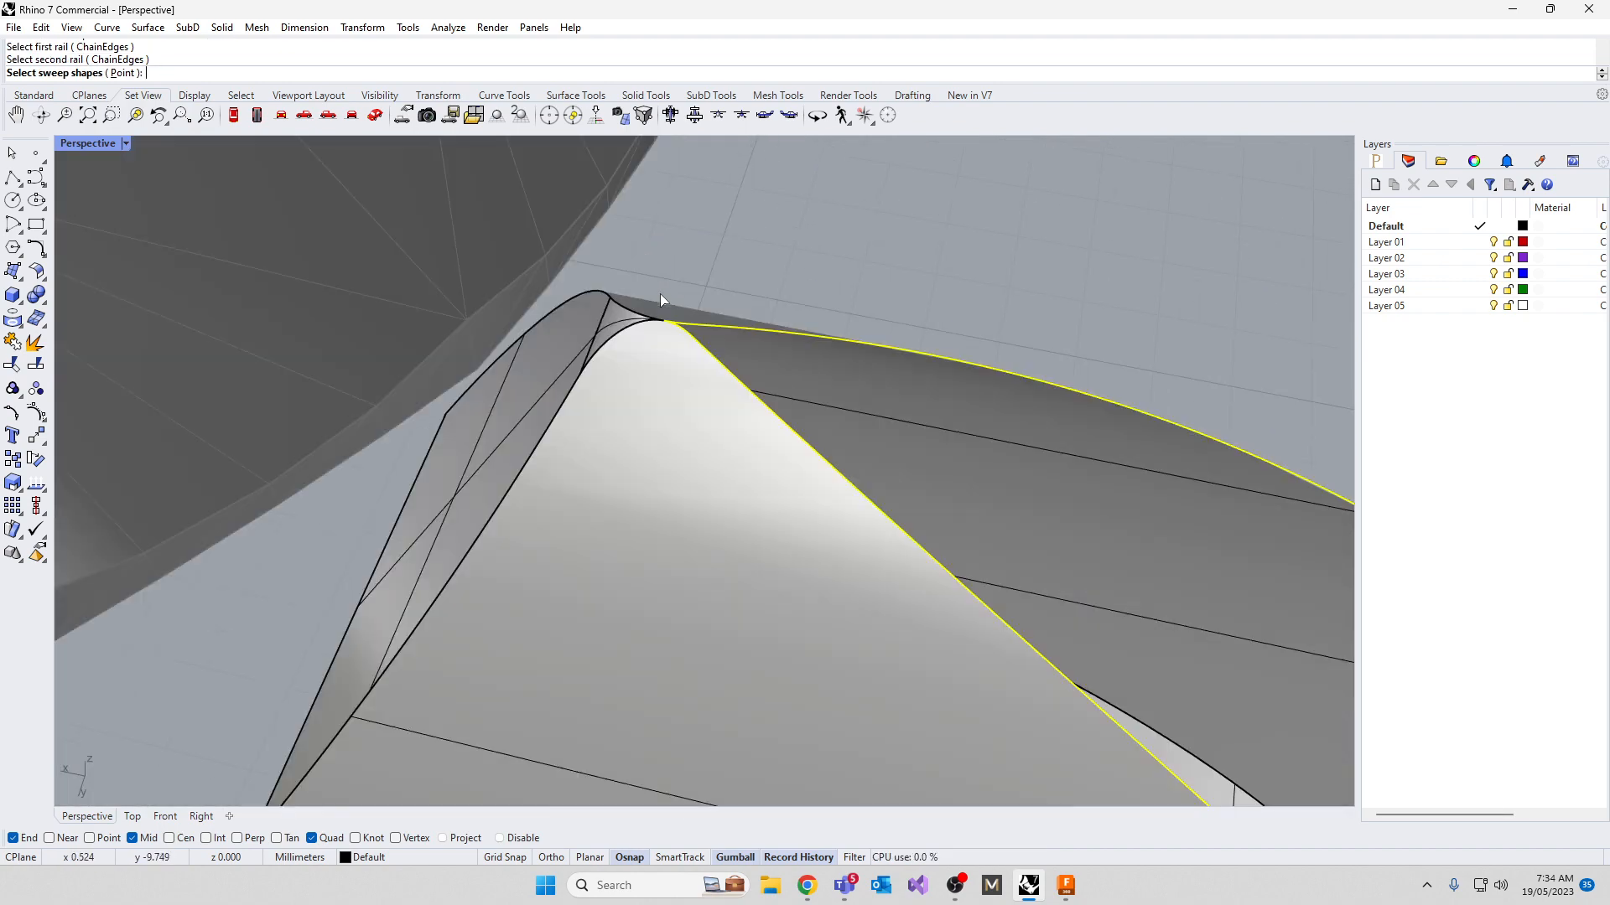
pyautogui.click(122, 73)
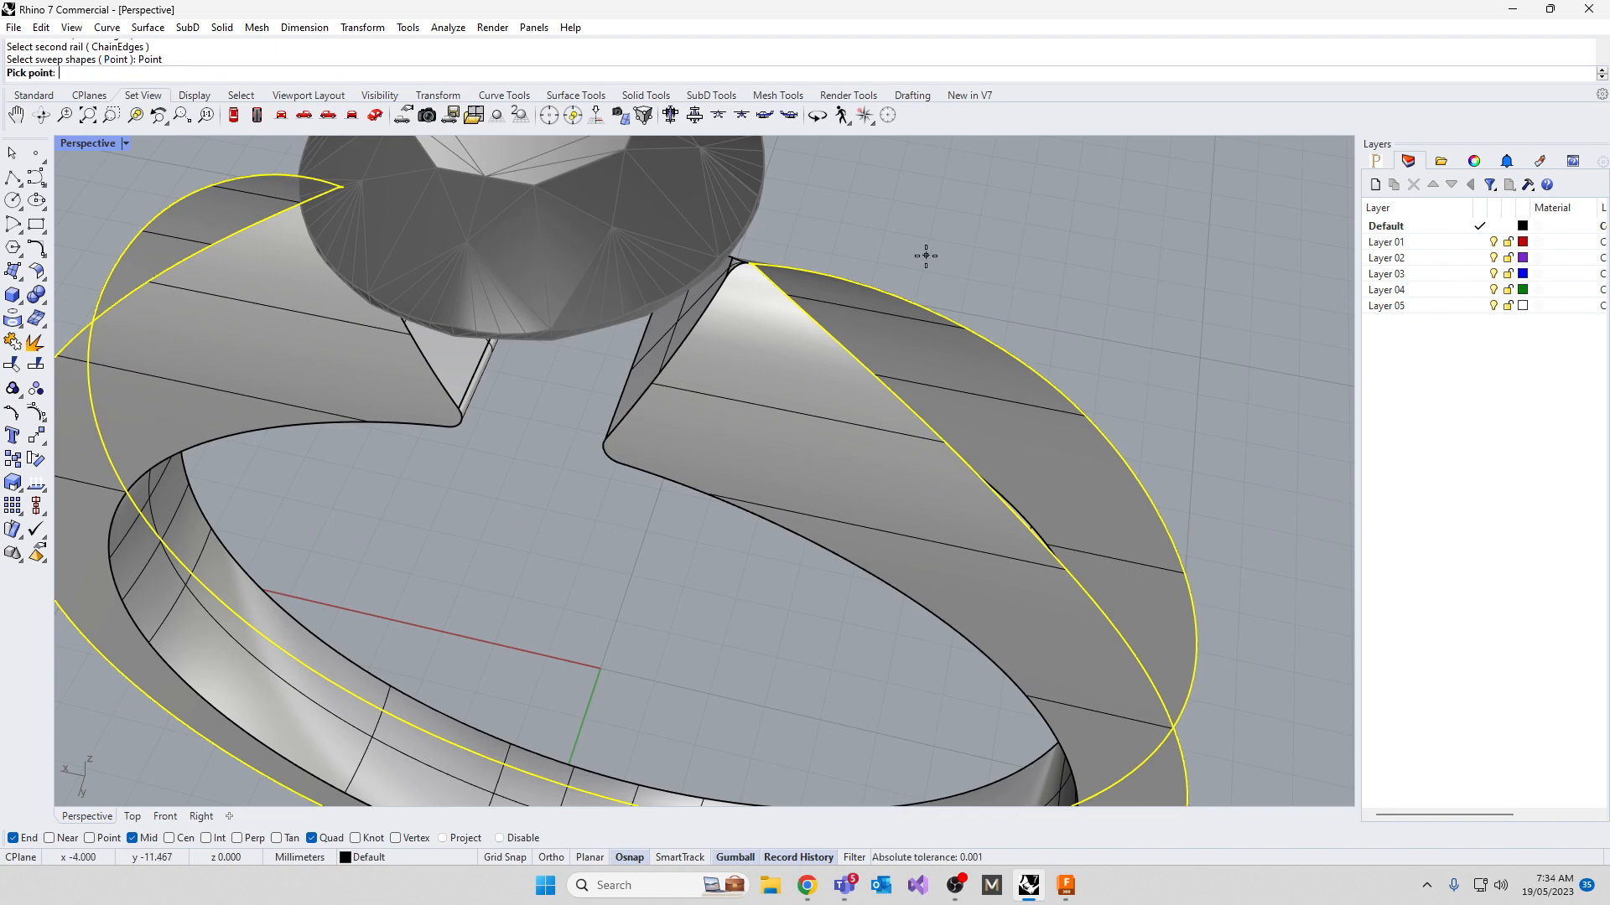
pyautogui.click(768, 274)
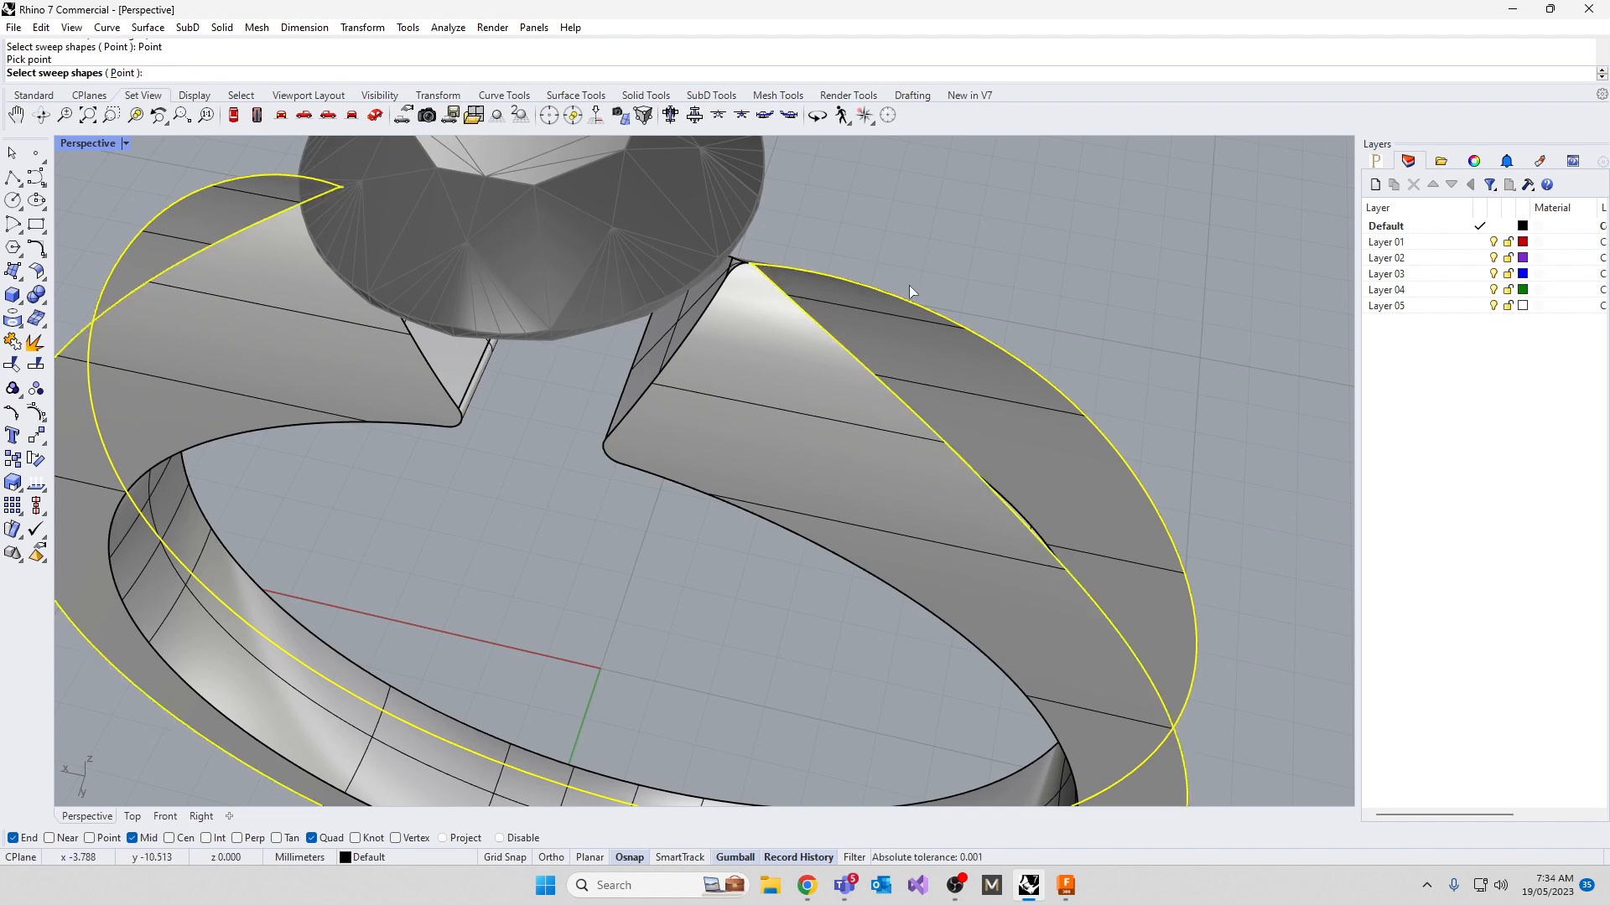
# Complete the outer sweep through the base's outer arc to a point at the opposite gap tip, without changing the cross sections
pyautogui.scroll(-7, 911, 290)
pyautogui.scroll(5, 706, 662)
pyautogui.moveTo(708, 681); pyautogui.dragTo(519, 553, button='right')
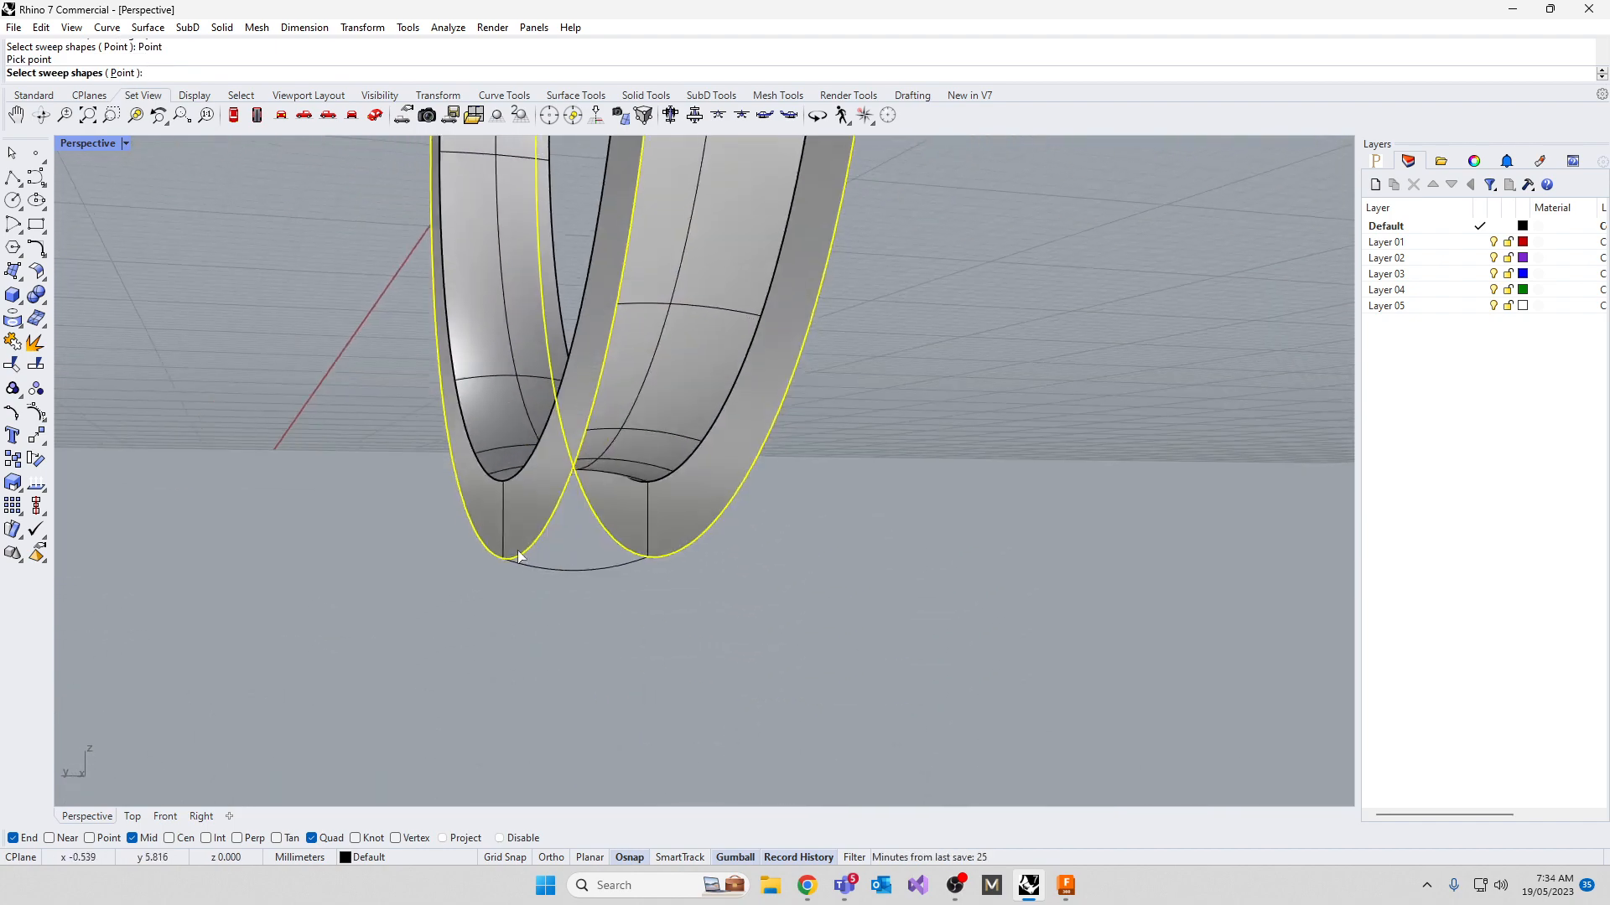
pyautogui.click(560, 571)
pyautogui.moveTo(667, 670); pyautogui.dragTo(738, 645, button='right')
pyautogui.click(235, 72)
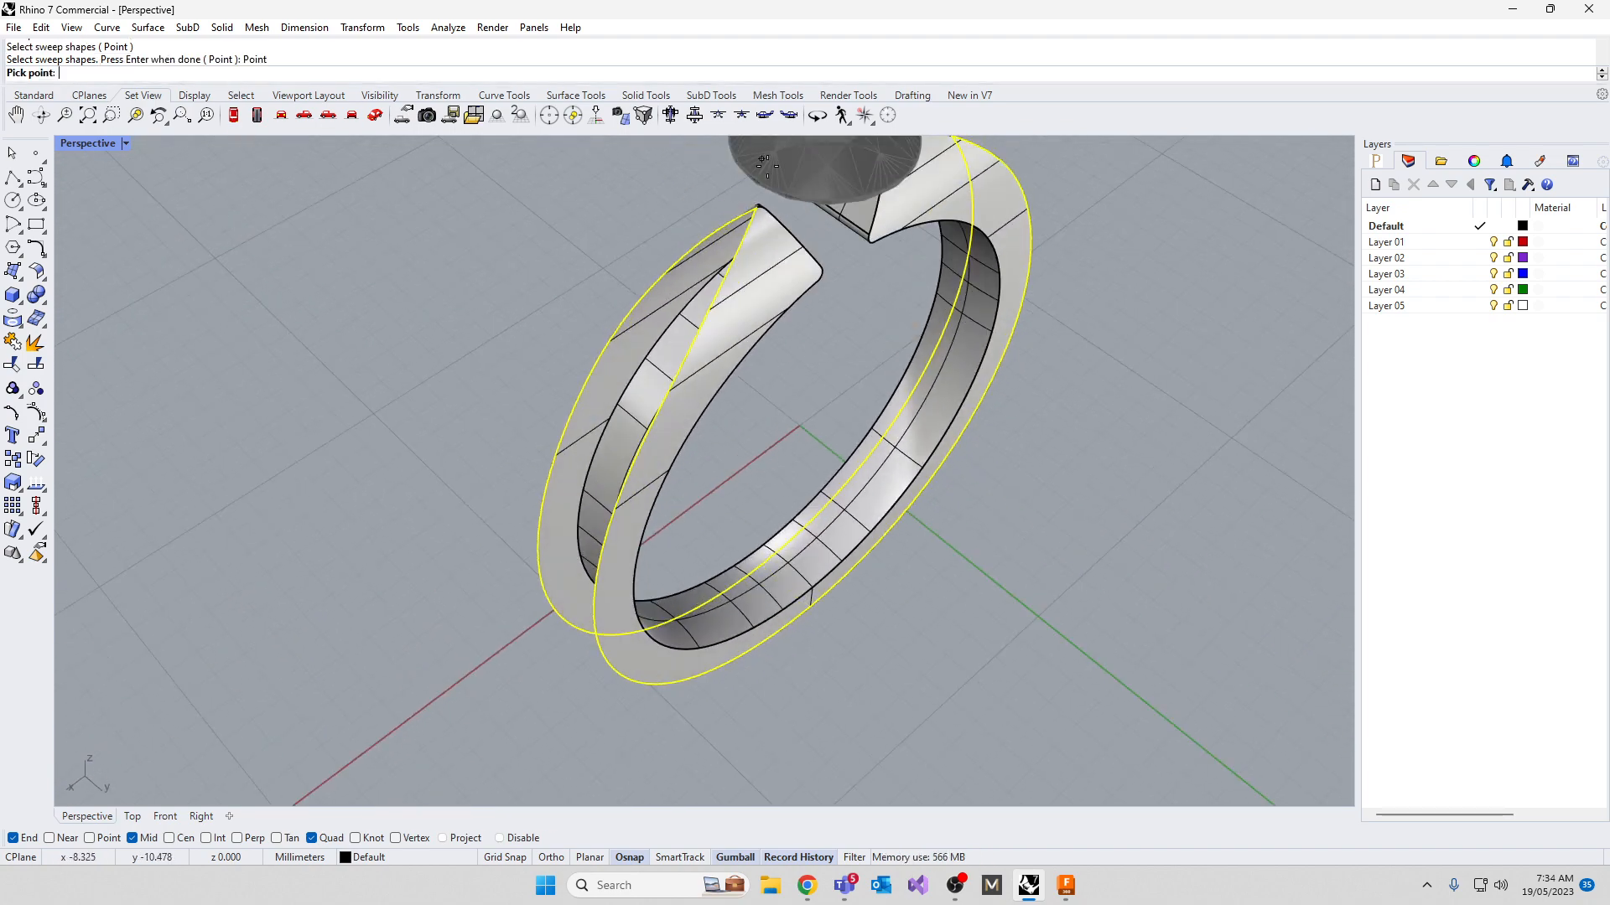
pyautogui.scroll(5, 754, 201)
pyautogui.click(750, 250)
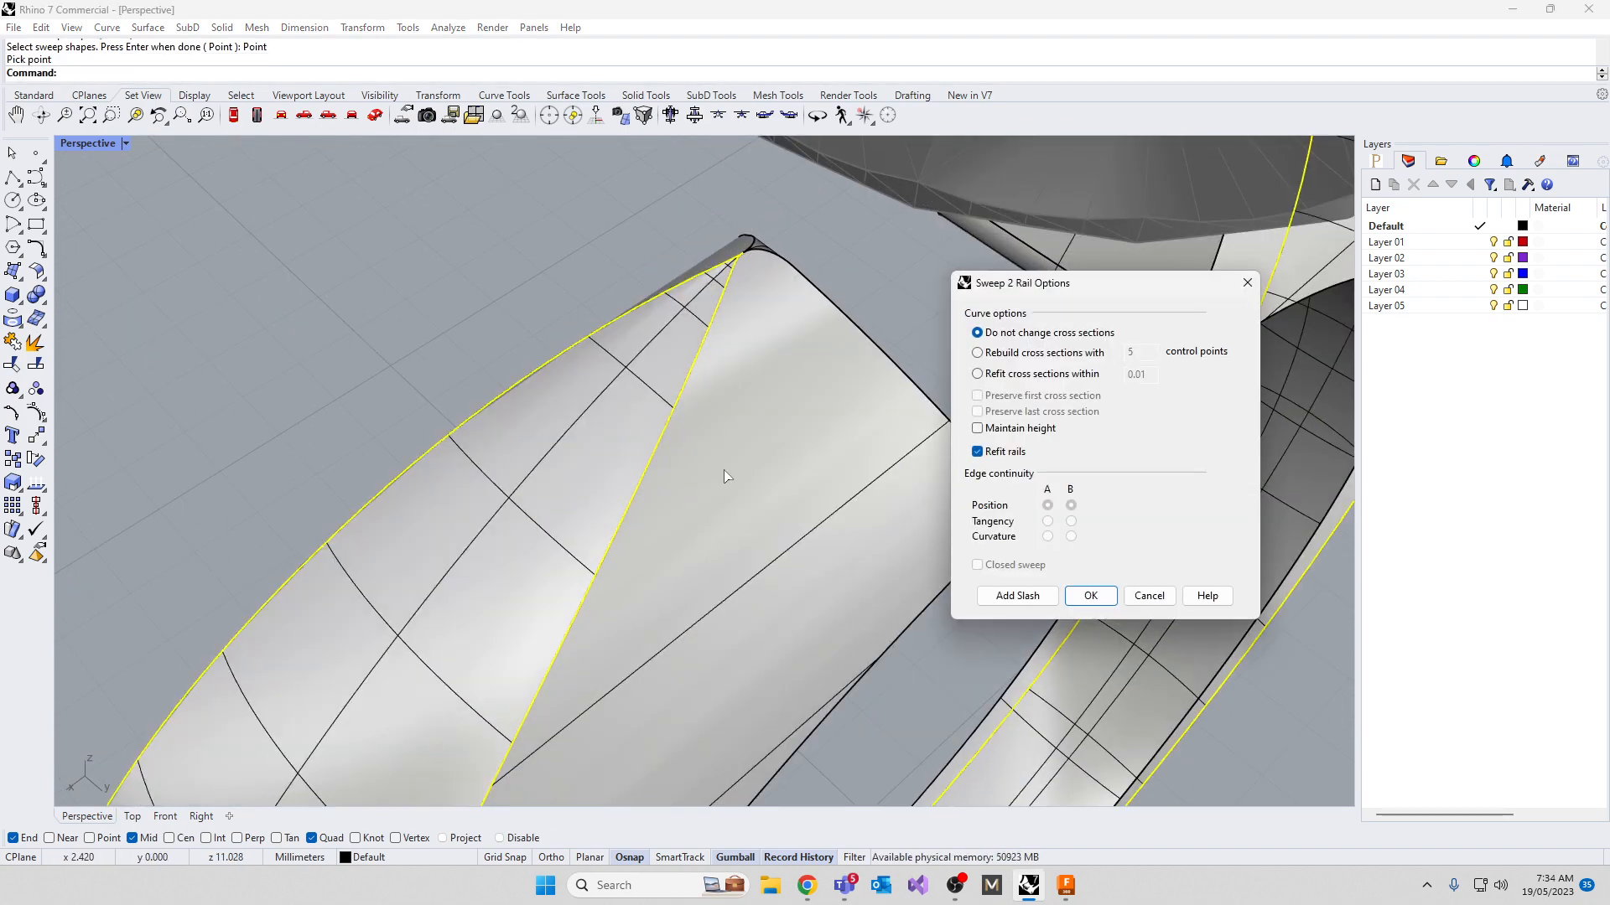
pyautogui.click(1091, 597)
# Join all the ring band's surfaces together, accepting the break in construction history
pyautogui.scroll(-10, 637, 367)
pyautogui.moveTo(662, 394); pyautogui.dragTo(445, 421, button='right')
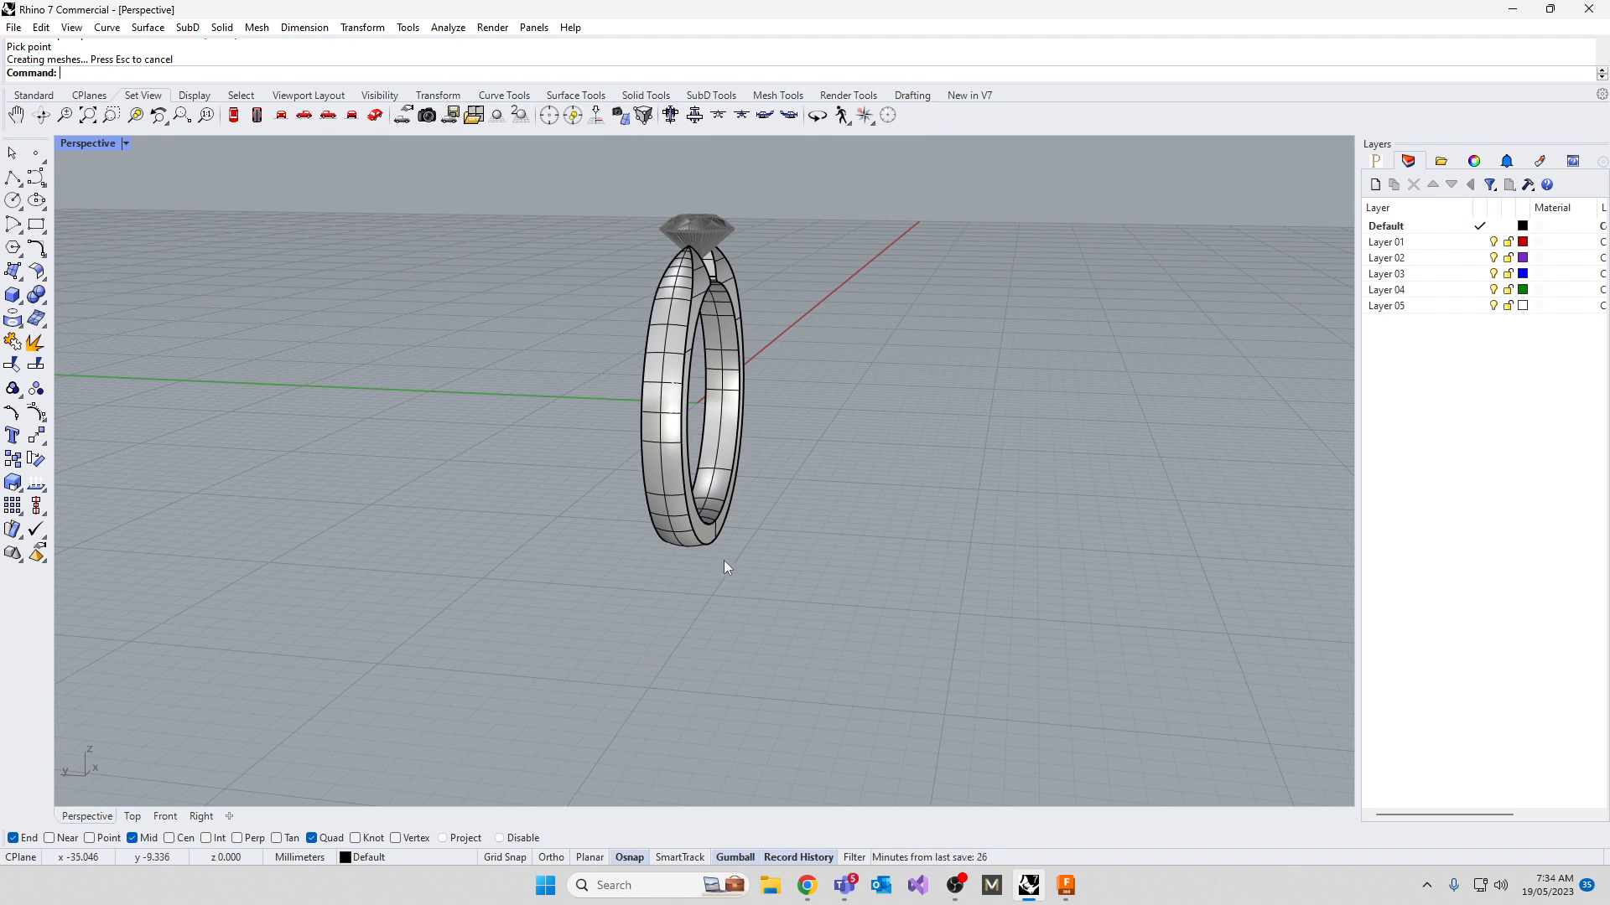
pyautogui.moveTo(505, 225); pyautogui.dragTo(995, 642)
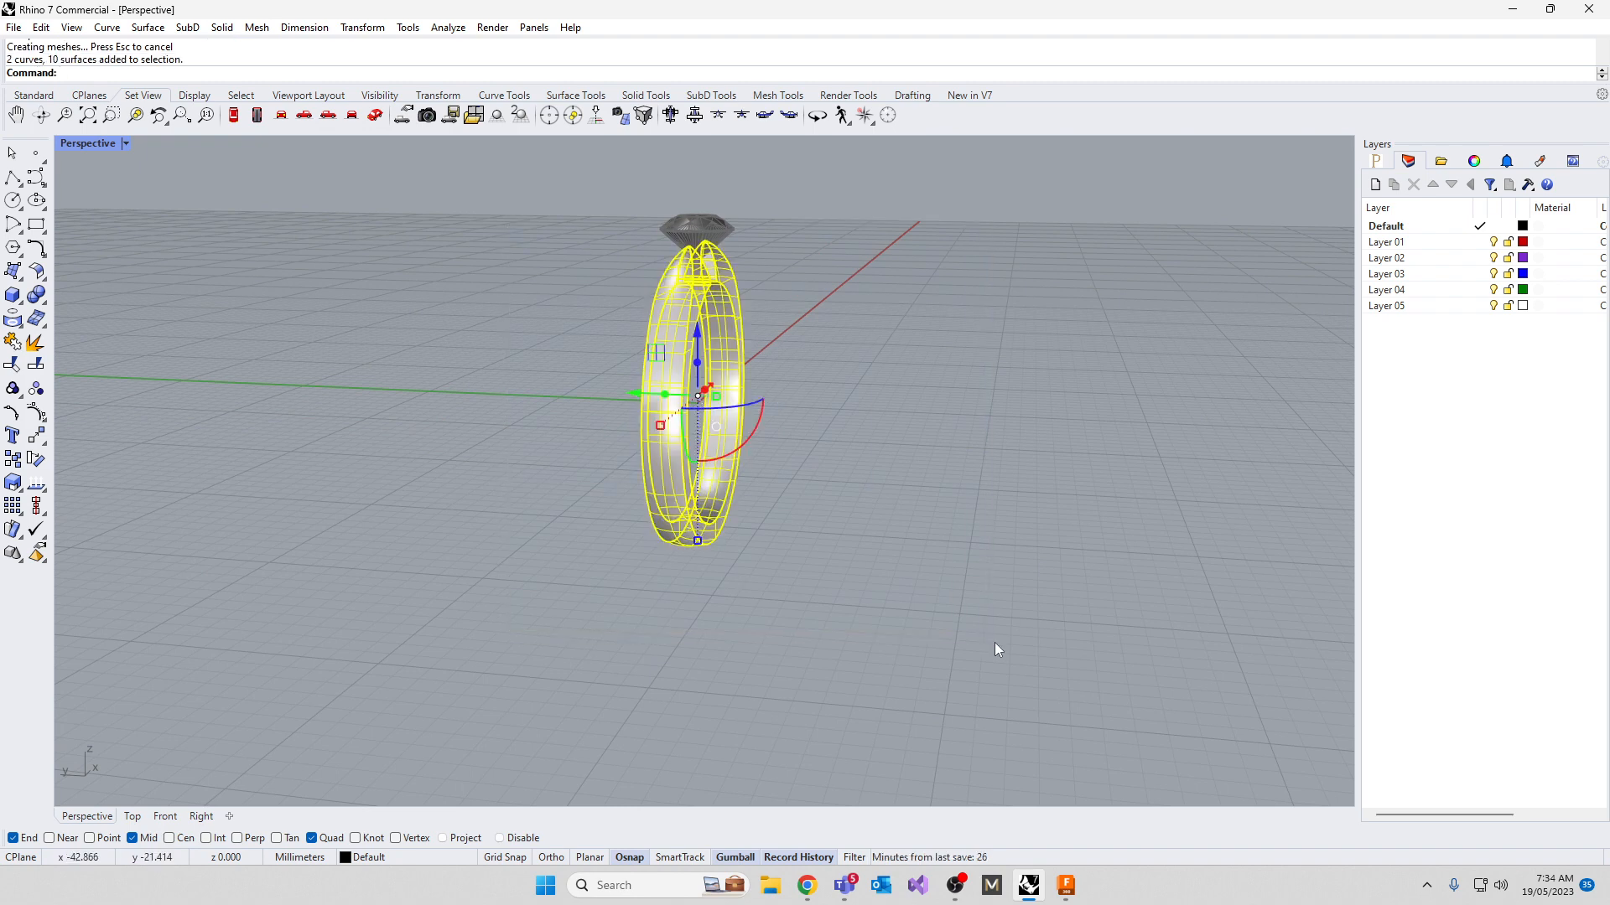
pyautogui.write('join')
pyautogui.press('Return')
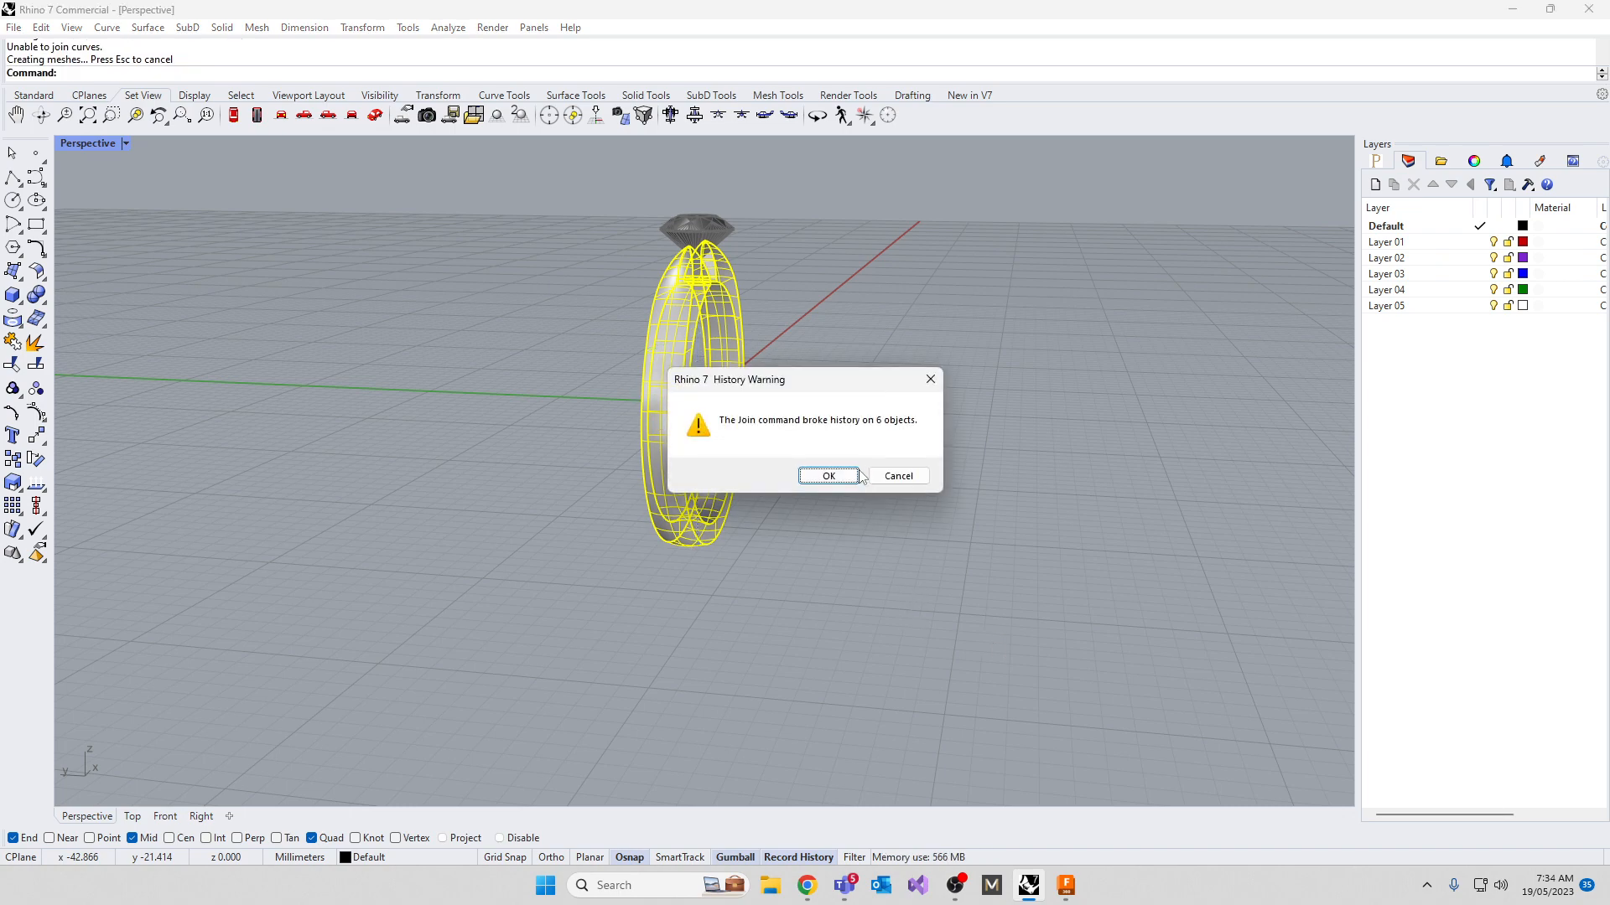
pyautogui.click(847, 475)
# Examine the joined band around both gap tips and beneath the stone, with nothing left selected
pyautogui.scroll(10, 732, 251)
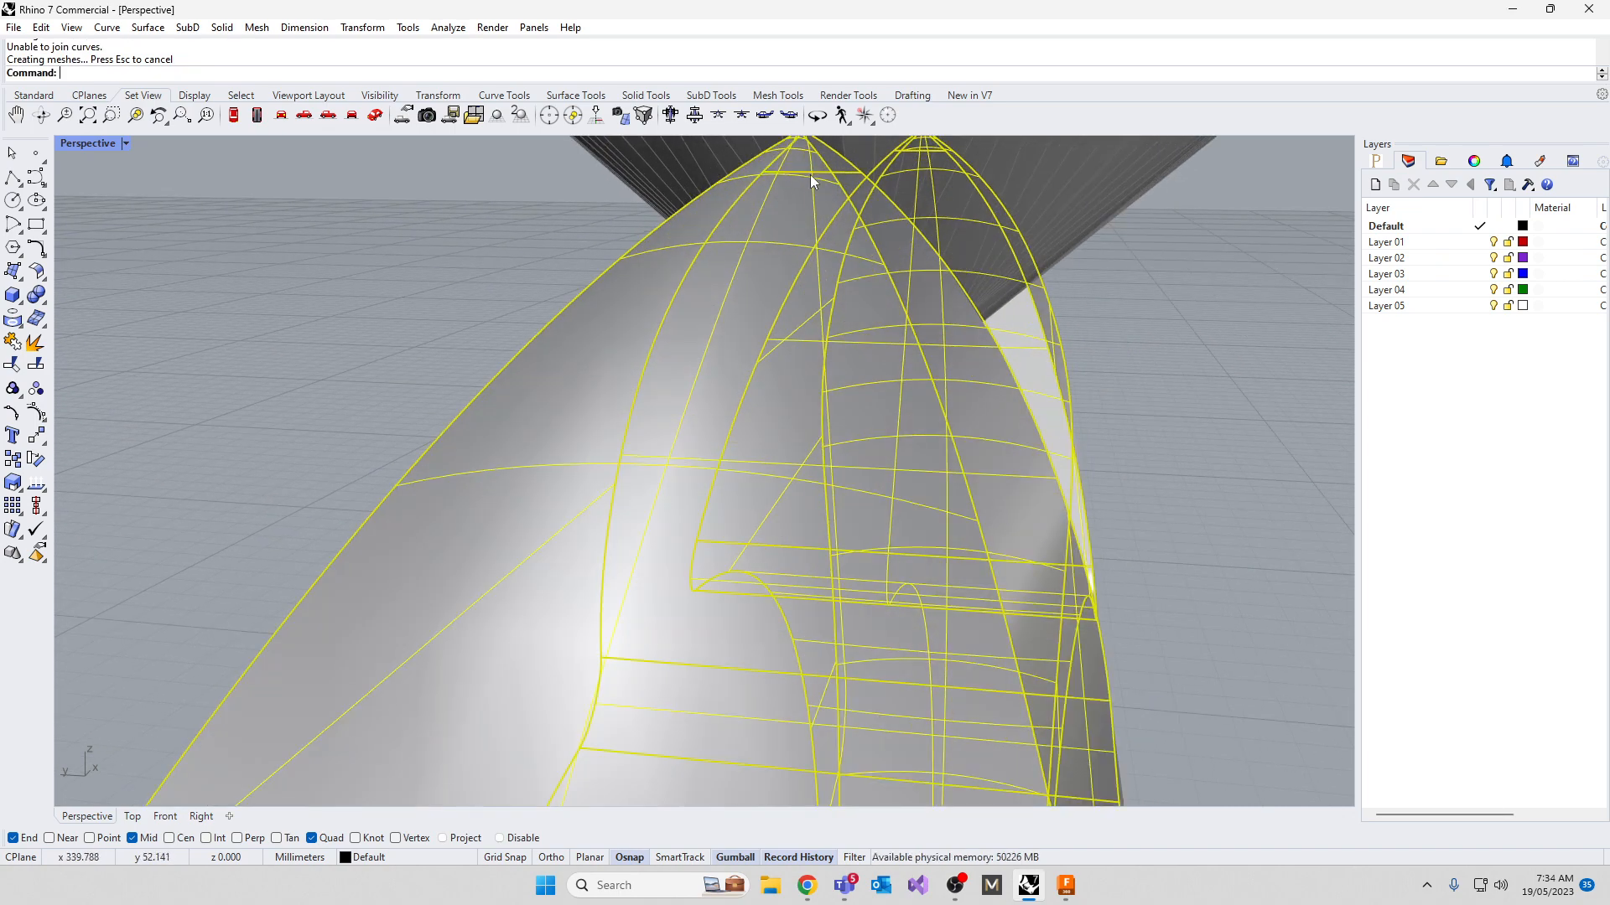
pyautogui.scroll(-4, 822, 320)
pyautogui.moveTo(823, 319); pyautogui.dragTo(879, 376, button='right')
pyautogui.scroll(9, 1013, 424)
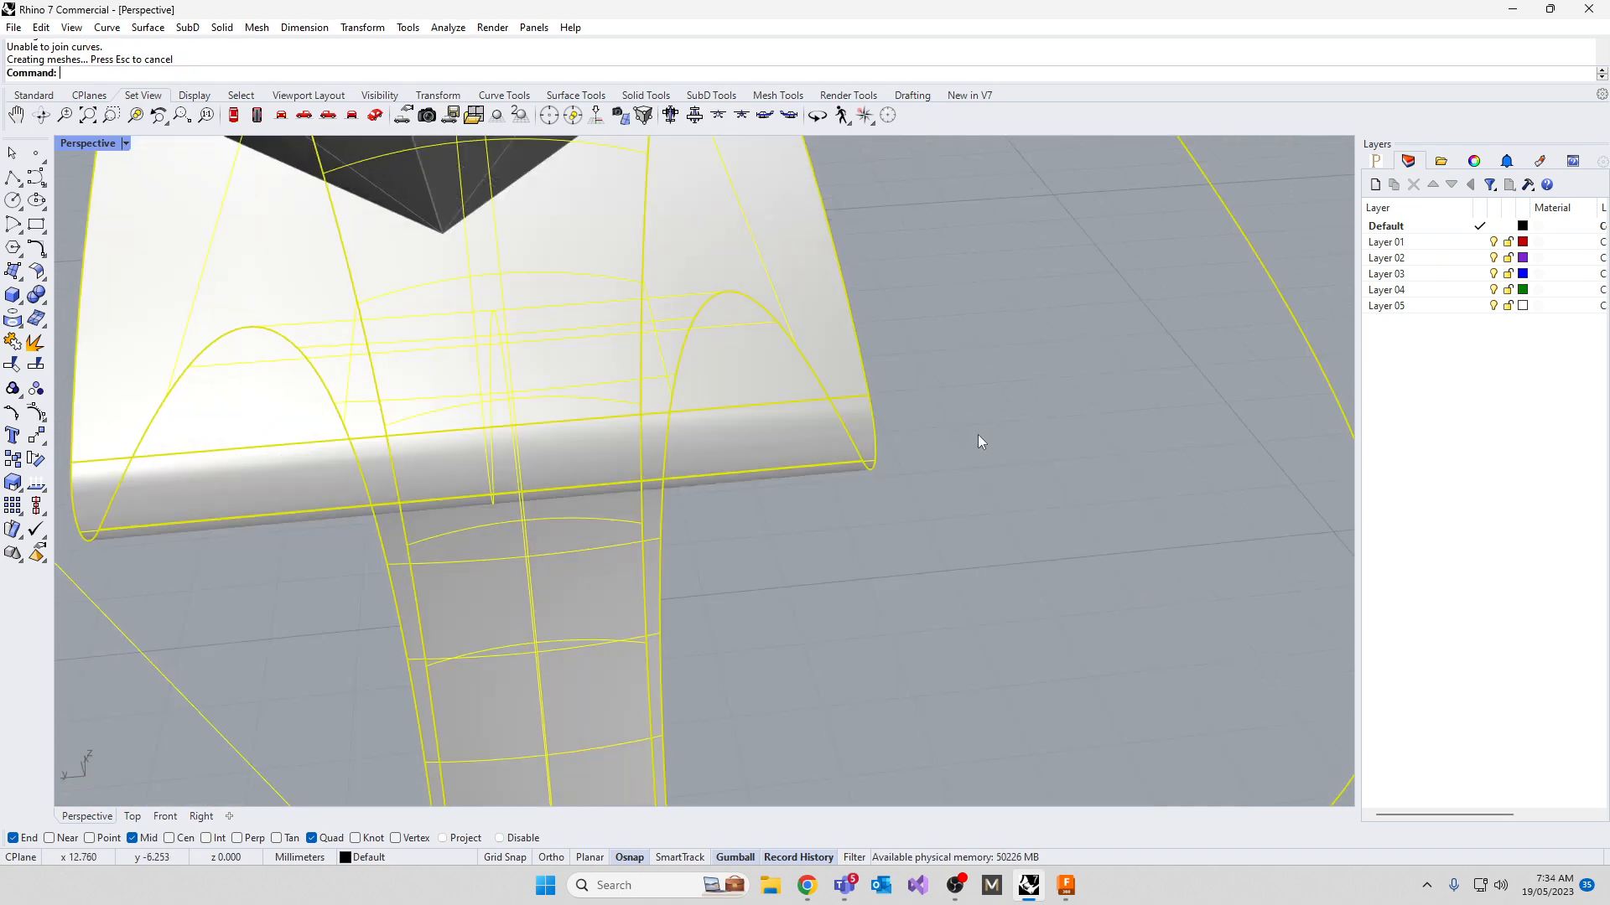
pyautogui.scroll(-5, 718, 464)
pyautogui.scroll(4, 513, 319)
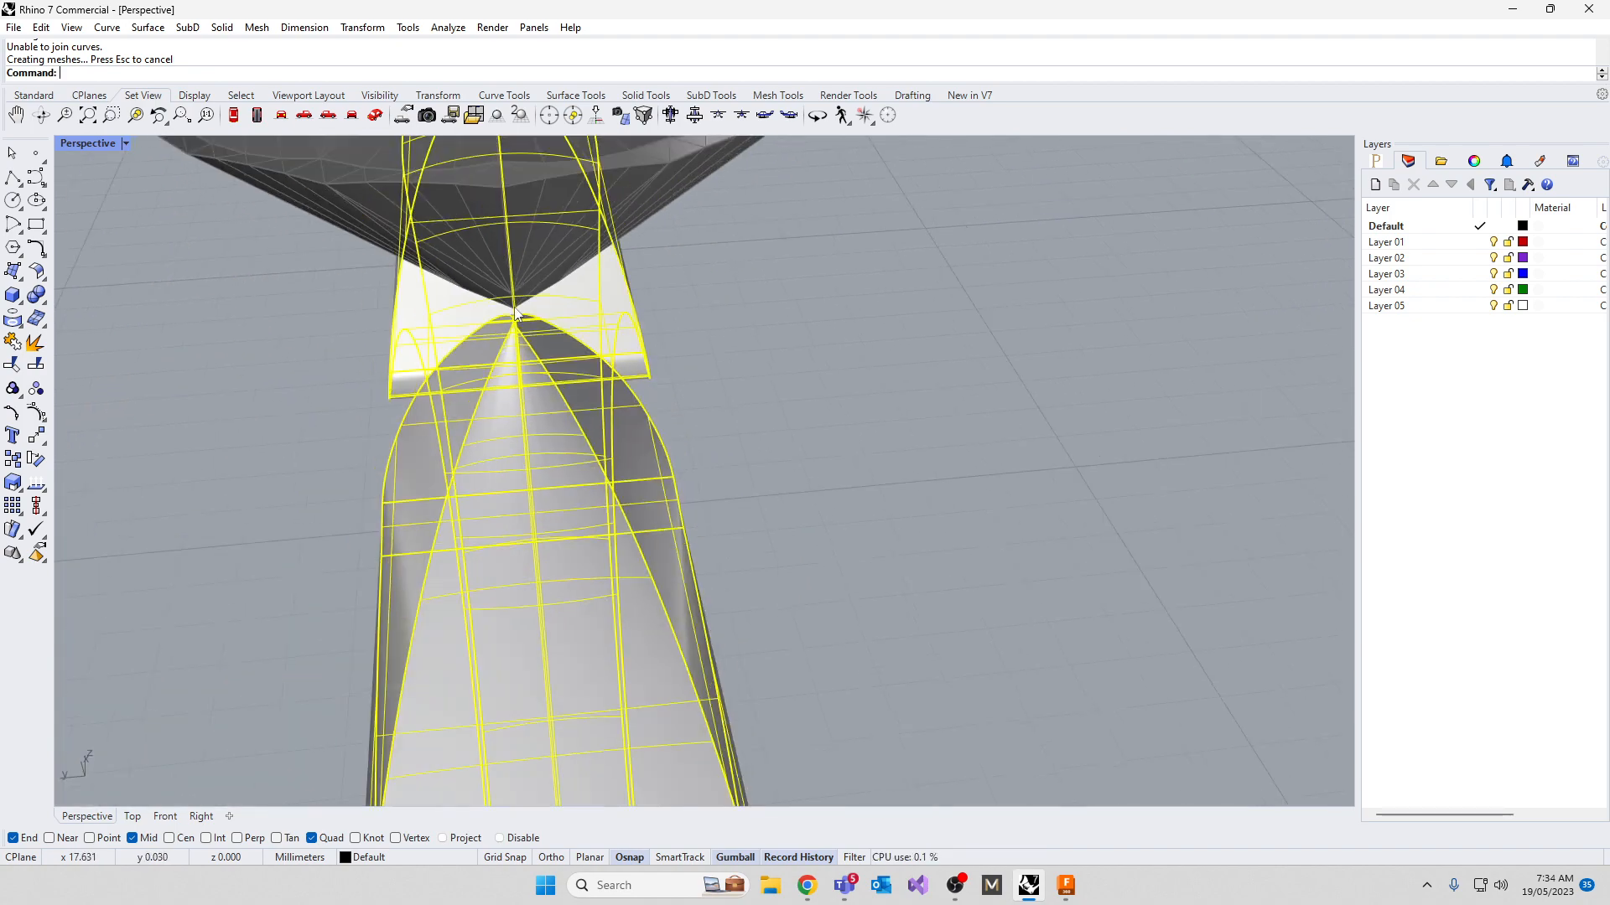
pyautogui.scroll(-8, 514, 314)
pyautogui.moveTo(515, 313); pyautogui.dragTo(508, 631, button='right')
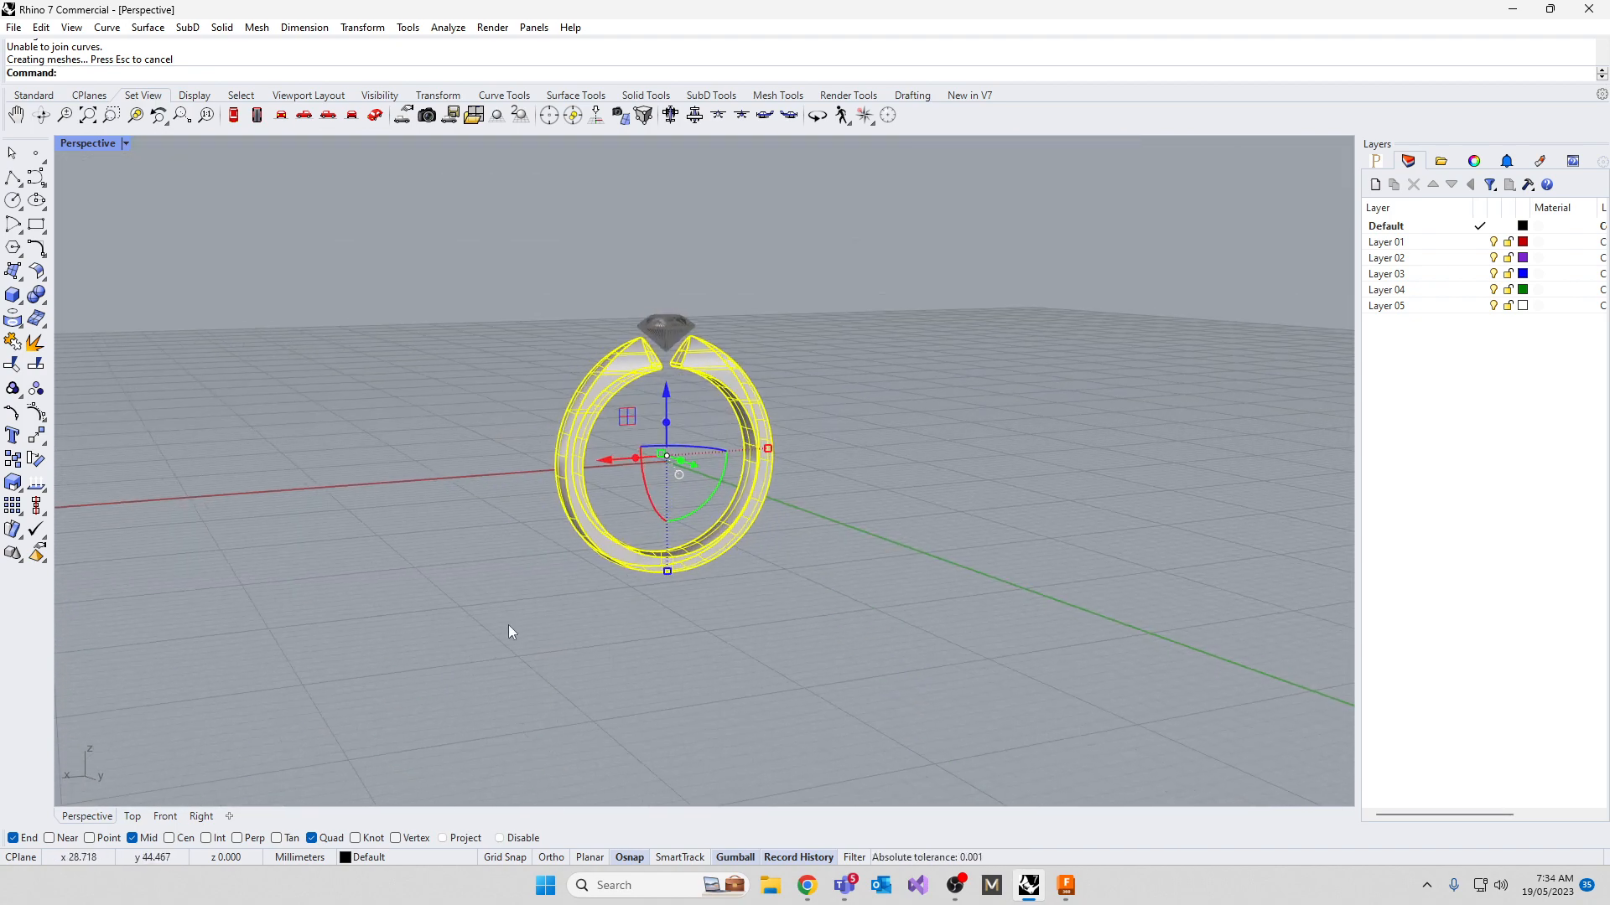
pyautogui.click(508, 626)
pyautogui.scroll(5, 652, 370)
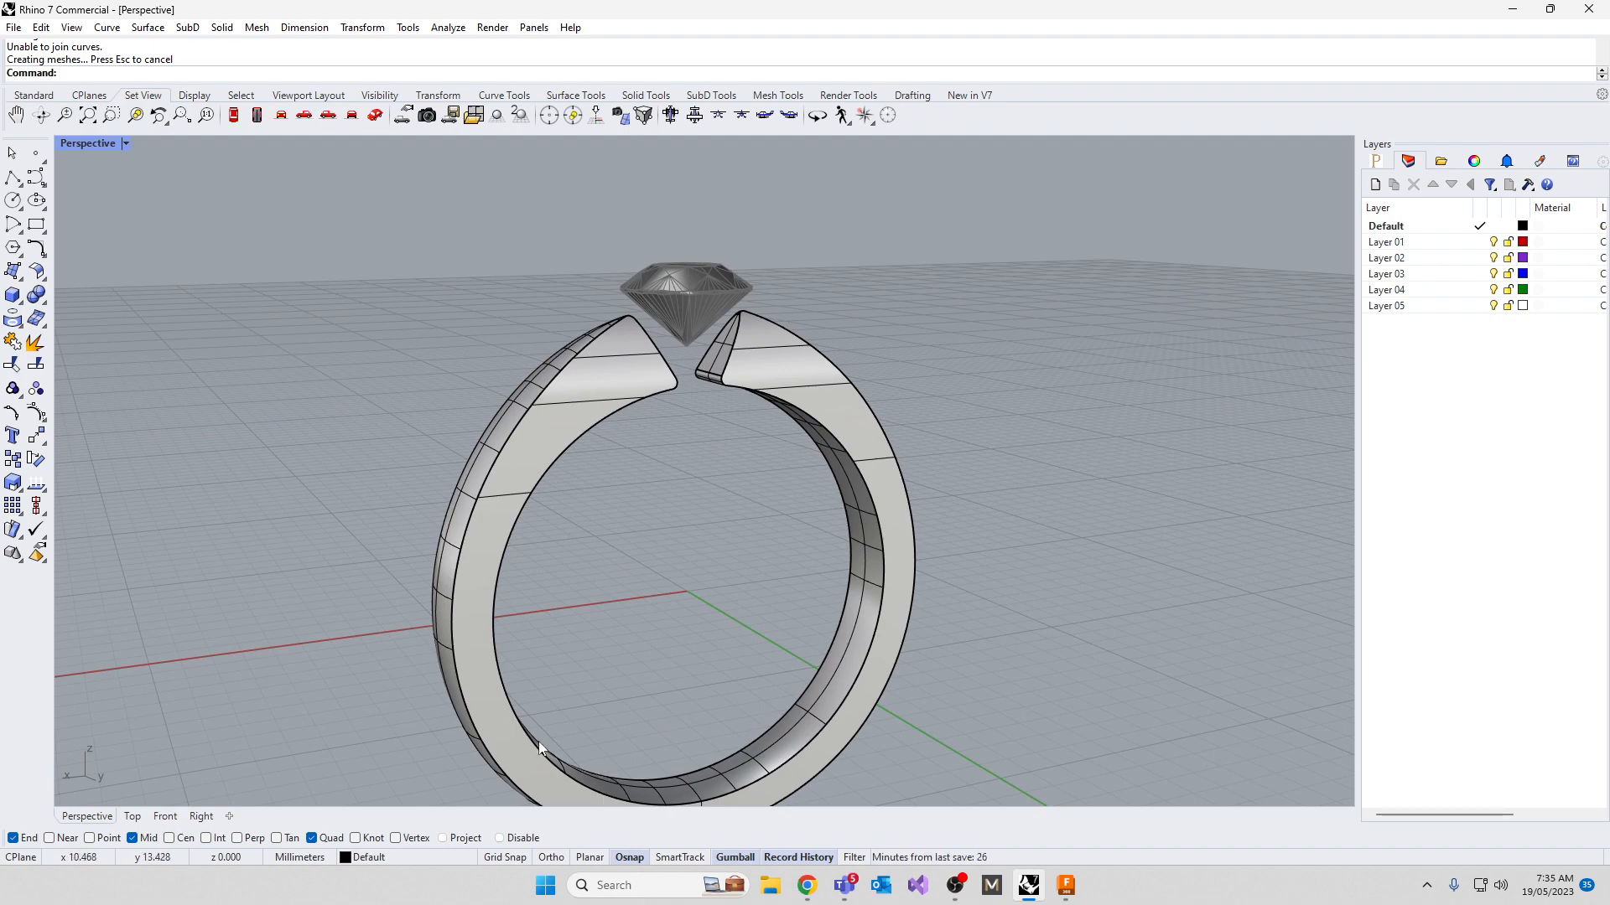
pyautogui.rightClick(578, 654)
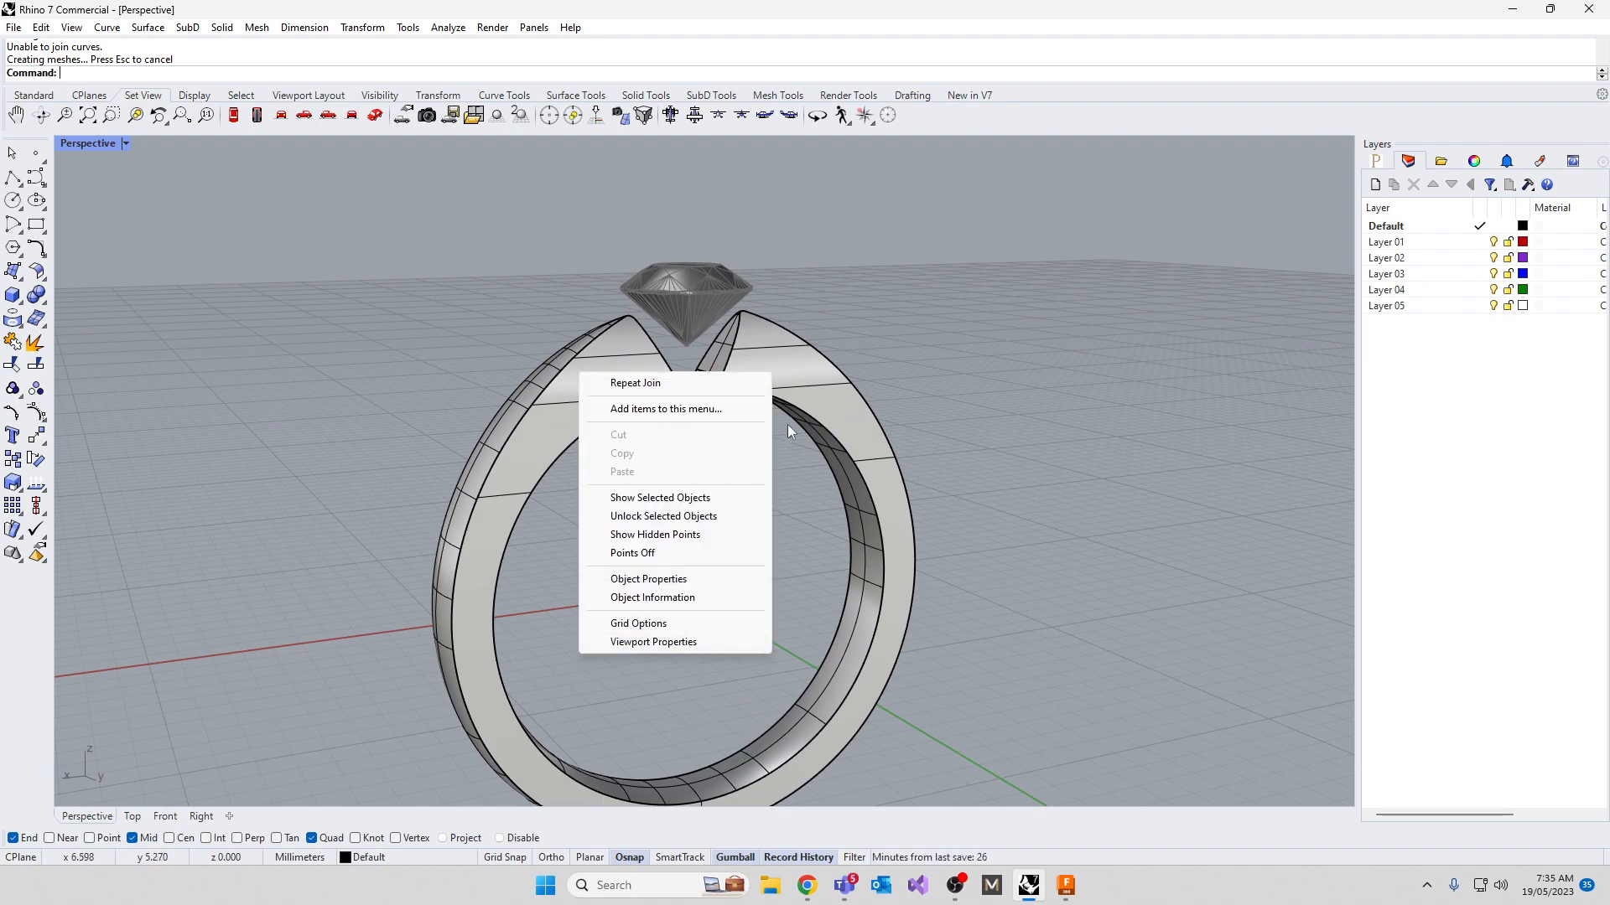
pyautogui.click(352, 580)
pyautogui.scroll(-3, 927, 436)
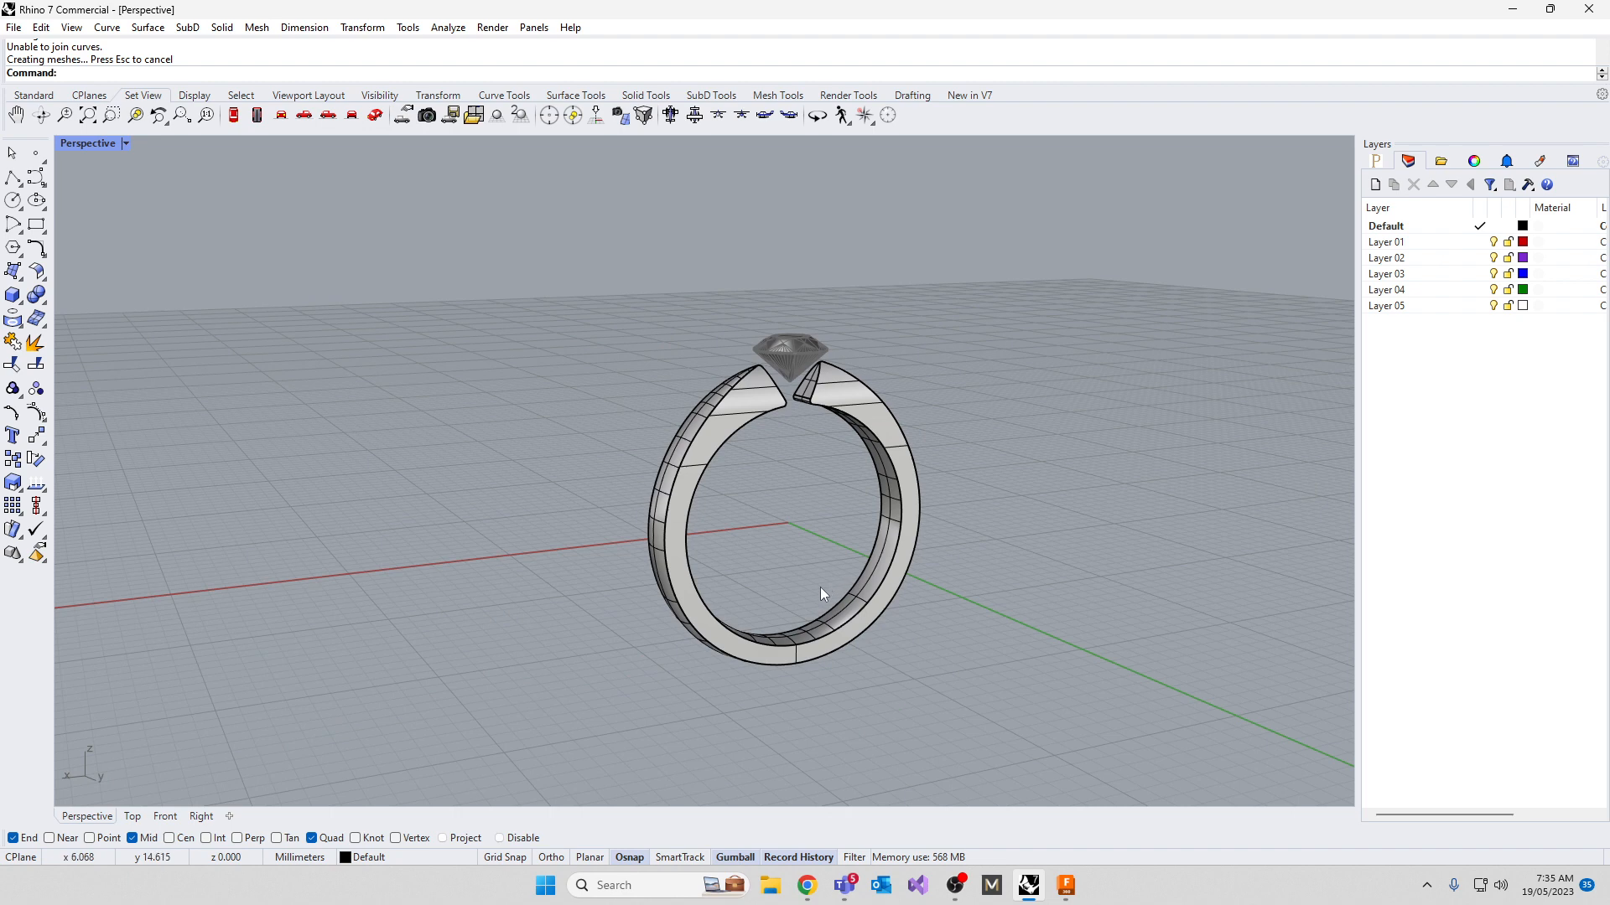
# Start an edge fillet with a radius of 0.5 on both inner edges of the band
pyautogui.write('FilletEdge')
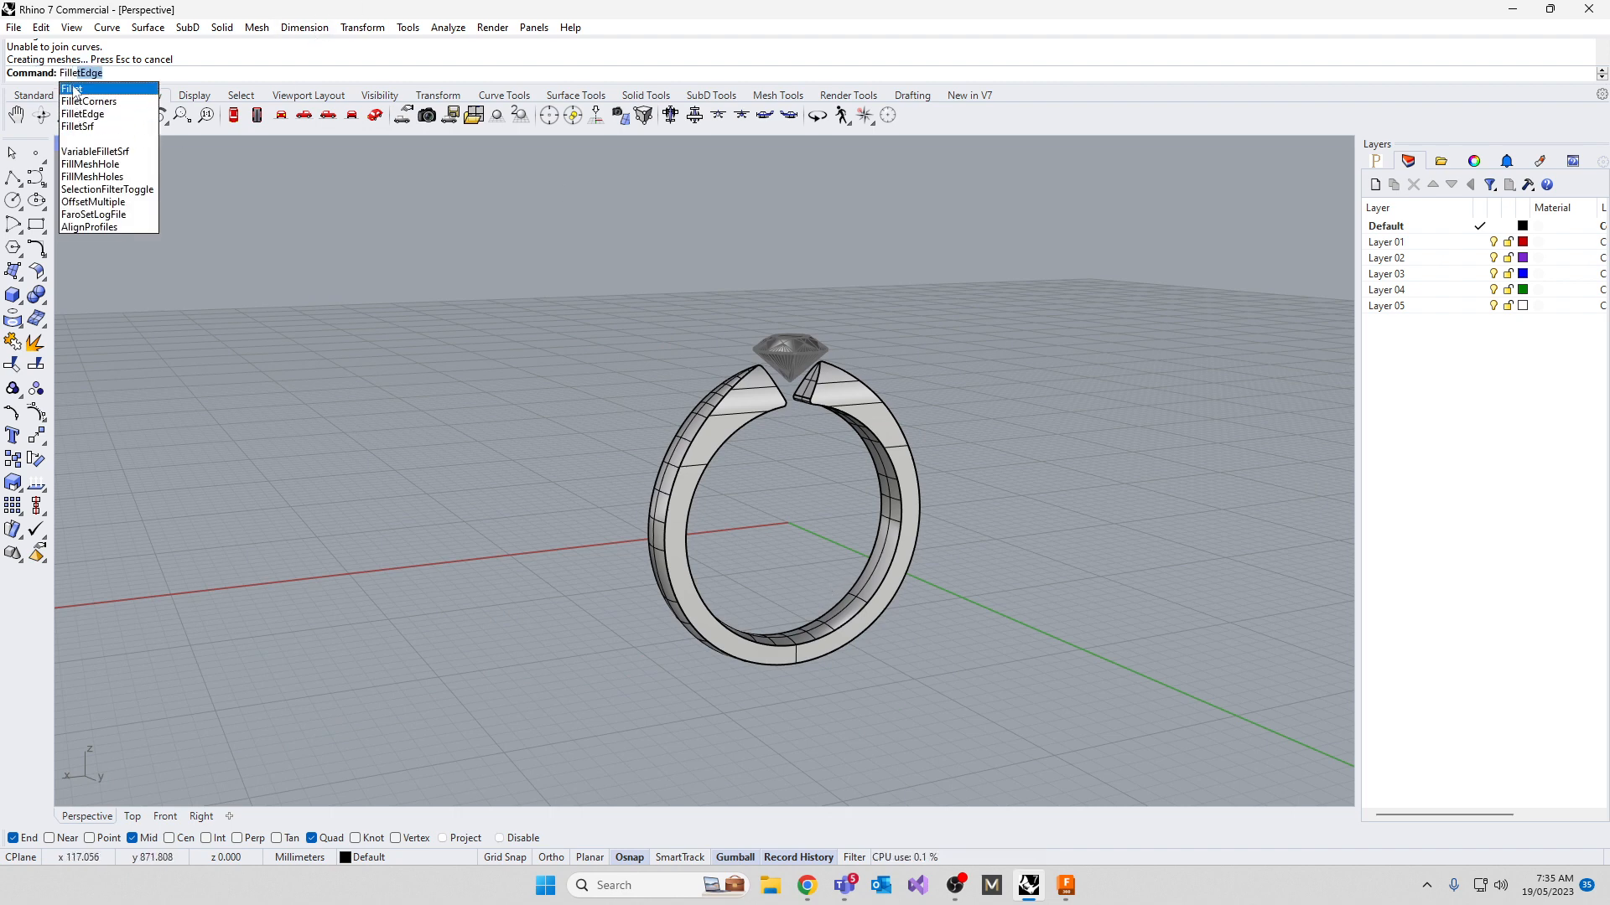
pyautogui.click(81, 114)
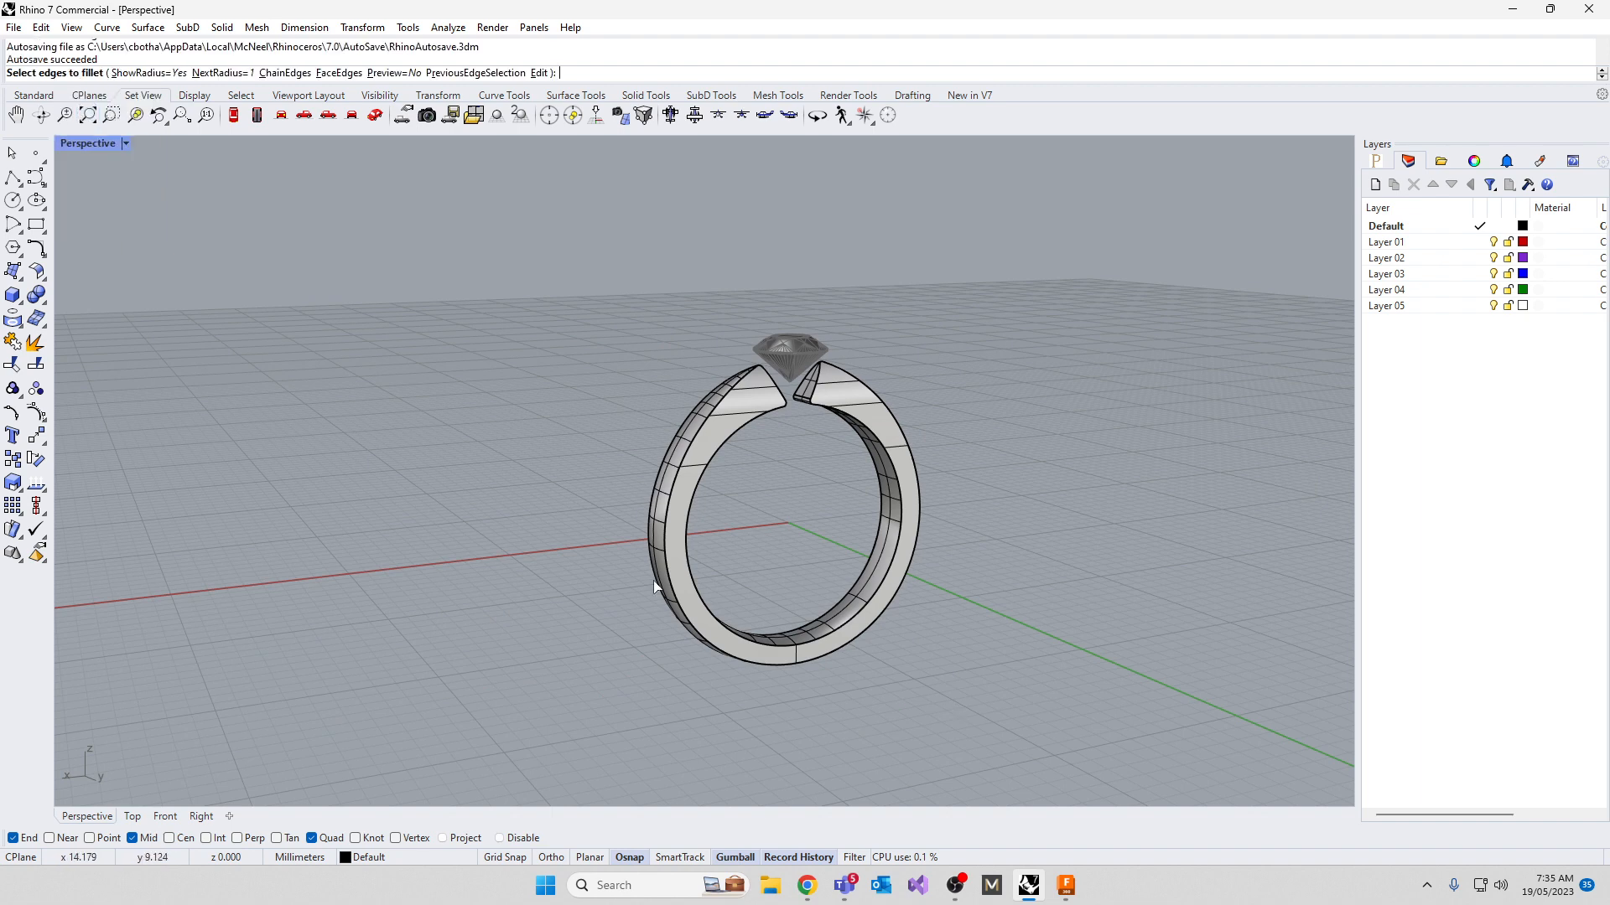
pyautogui.write('0.5')
pyautogui.press('Return')
pyautogui.click(820, 643)
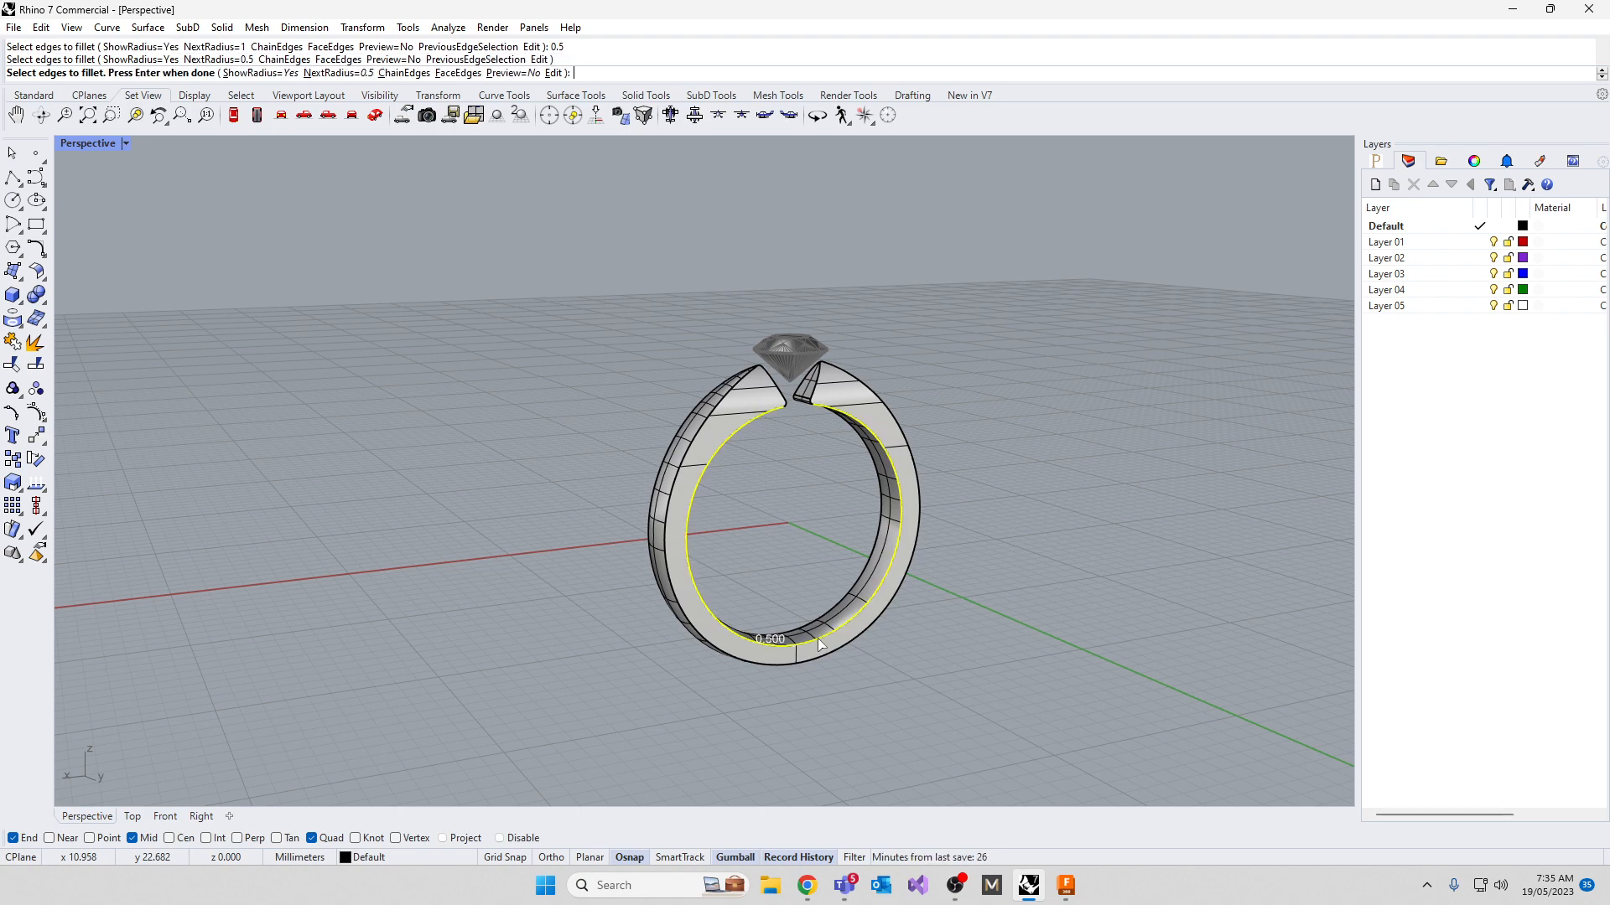
pyautogui.moveTo(742, 647); pyautogui.dragTo(991, 536, button='right')
pyautogui.scroll(8, 974, 497)
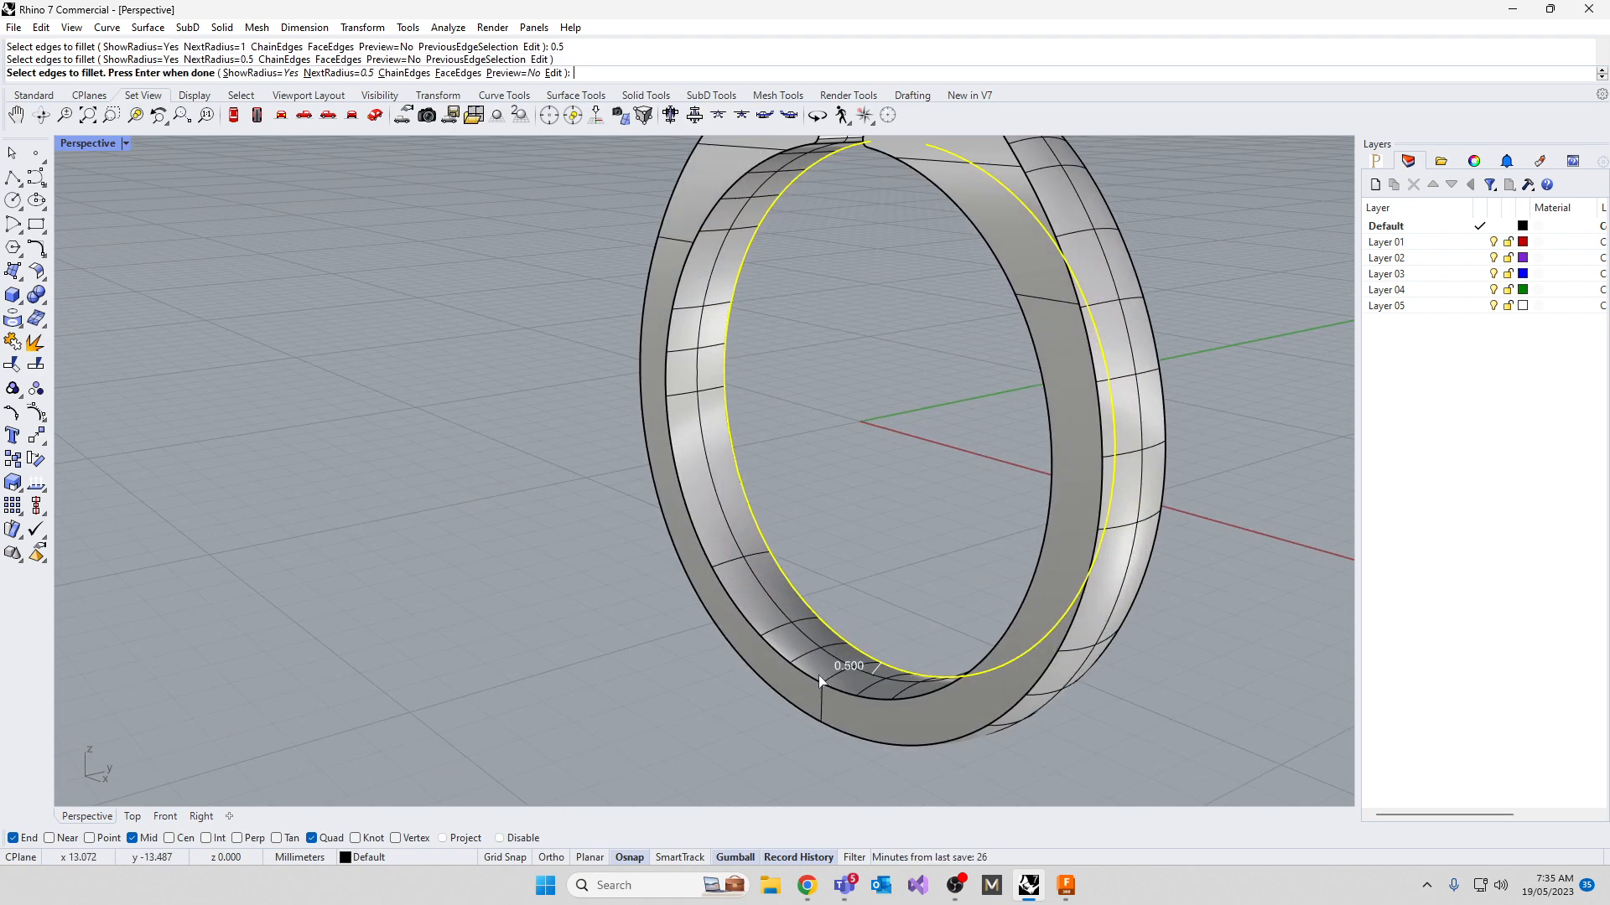
pyautogui.press('Return')
# Set the fillet radius to 0 at the ends of both inner edges on one gap tip
pyautogui.moveTo(496, 694); pyautogui.dragTo(726, 365, button='right')
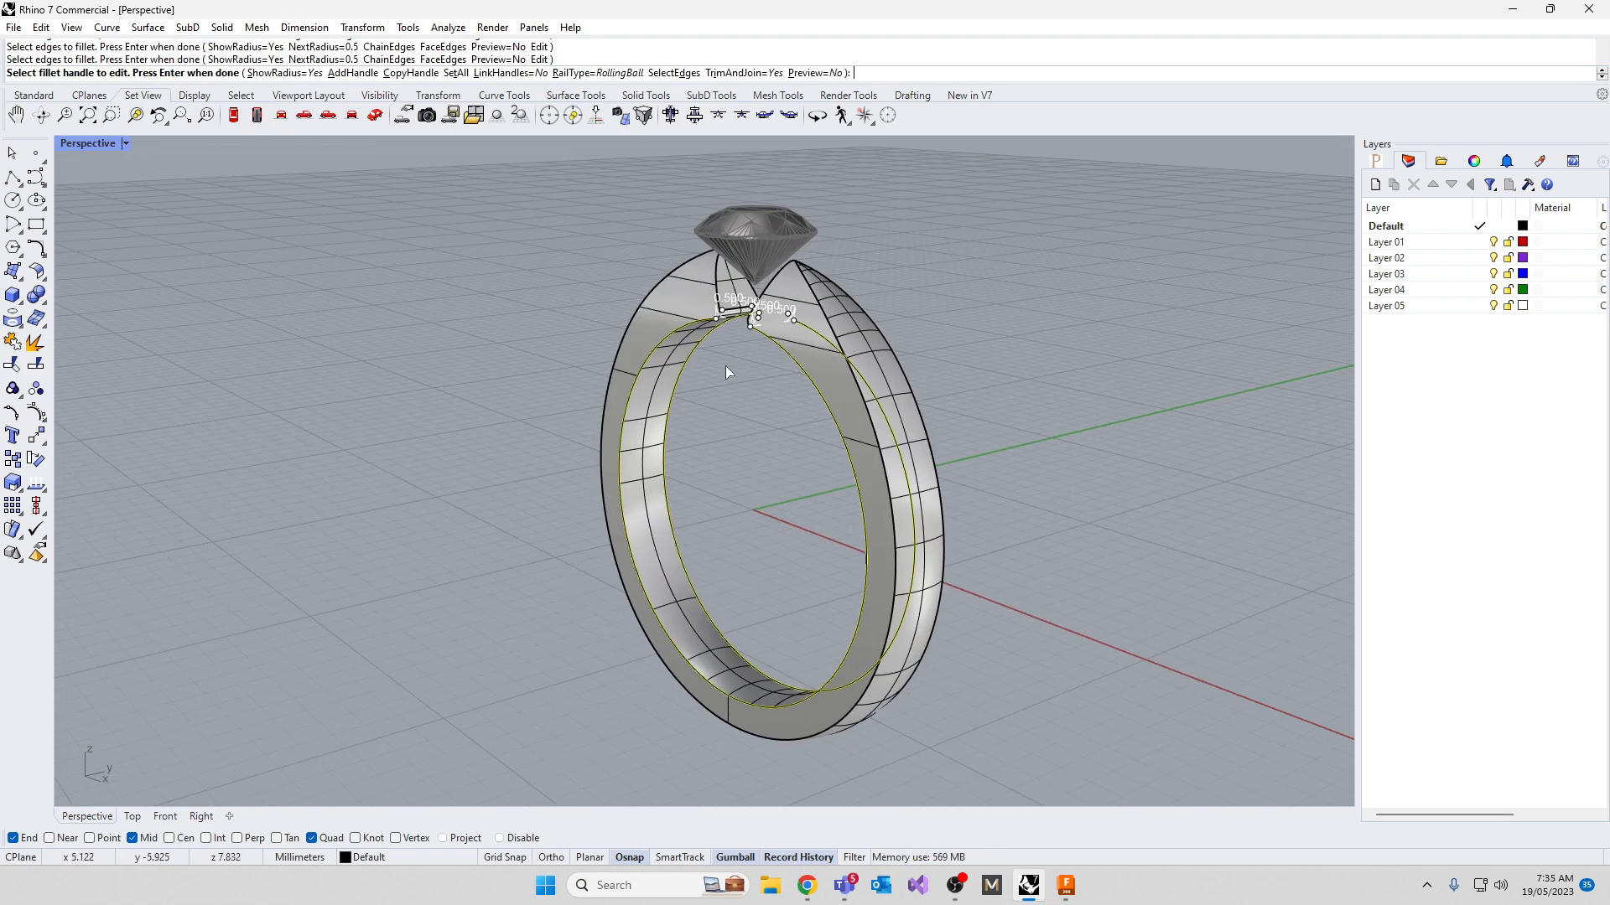
pyautogui.scroll(5, 747, 314)
pyautogui.click(824, 234)
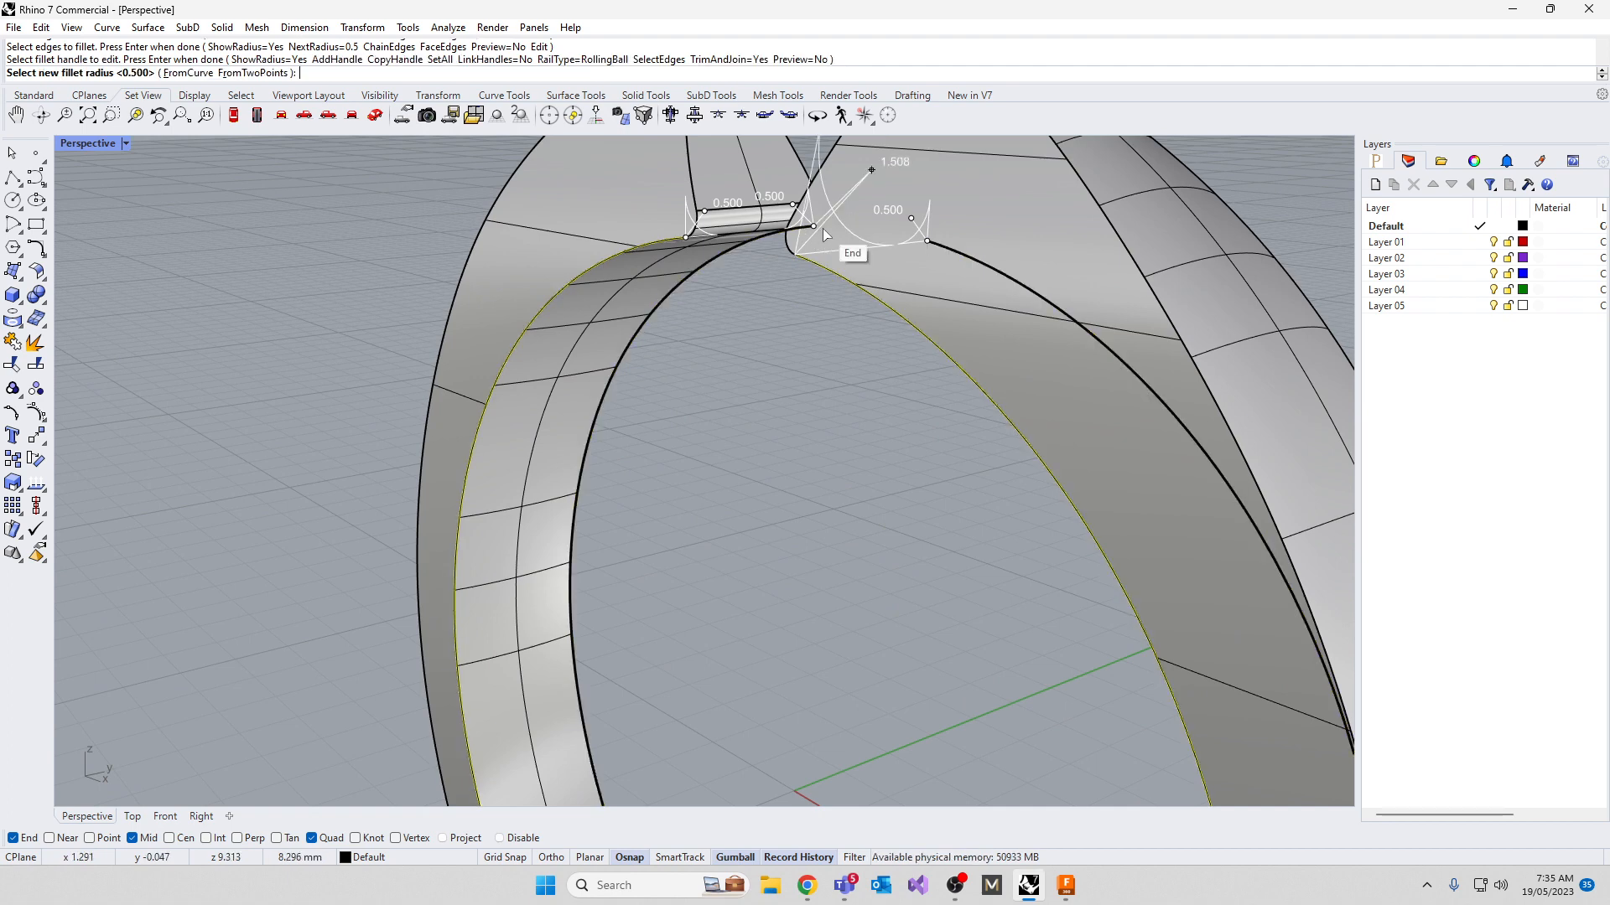
pyautogui.write('0')
pyautogui.press('Return')
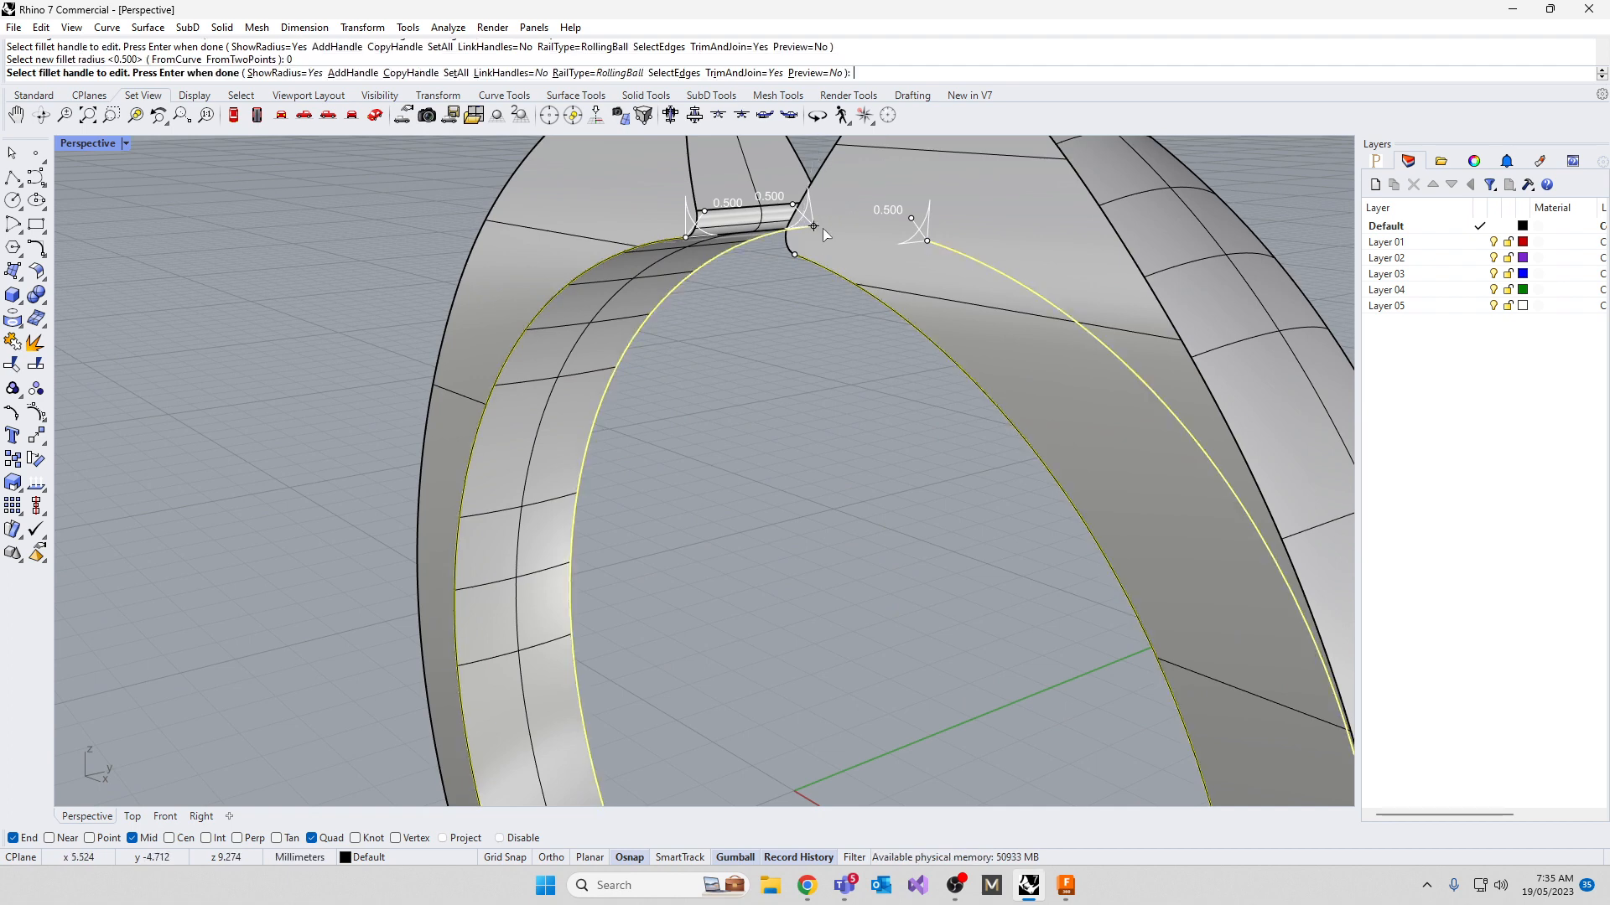
pyautogui.click(911, 218)
pyautogui.write('0')
pyautogui.press('Return')
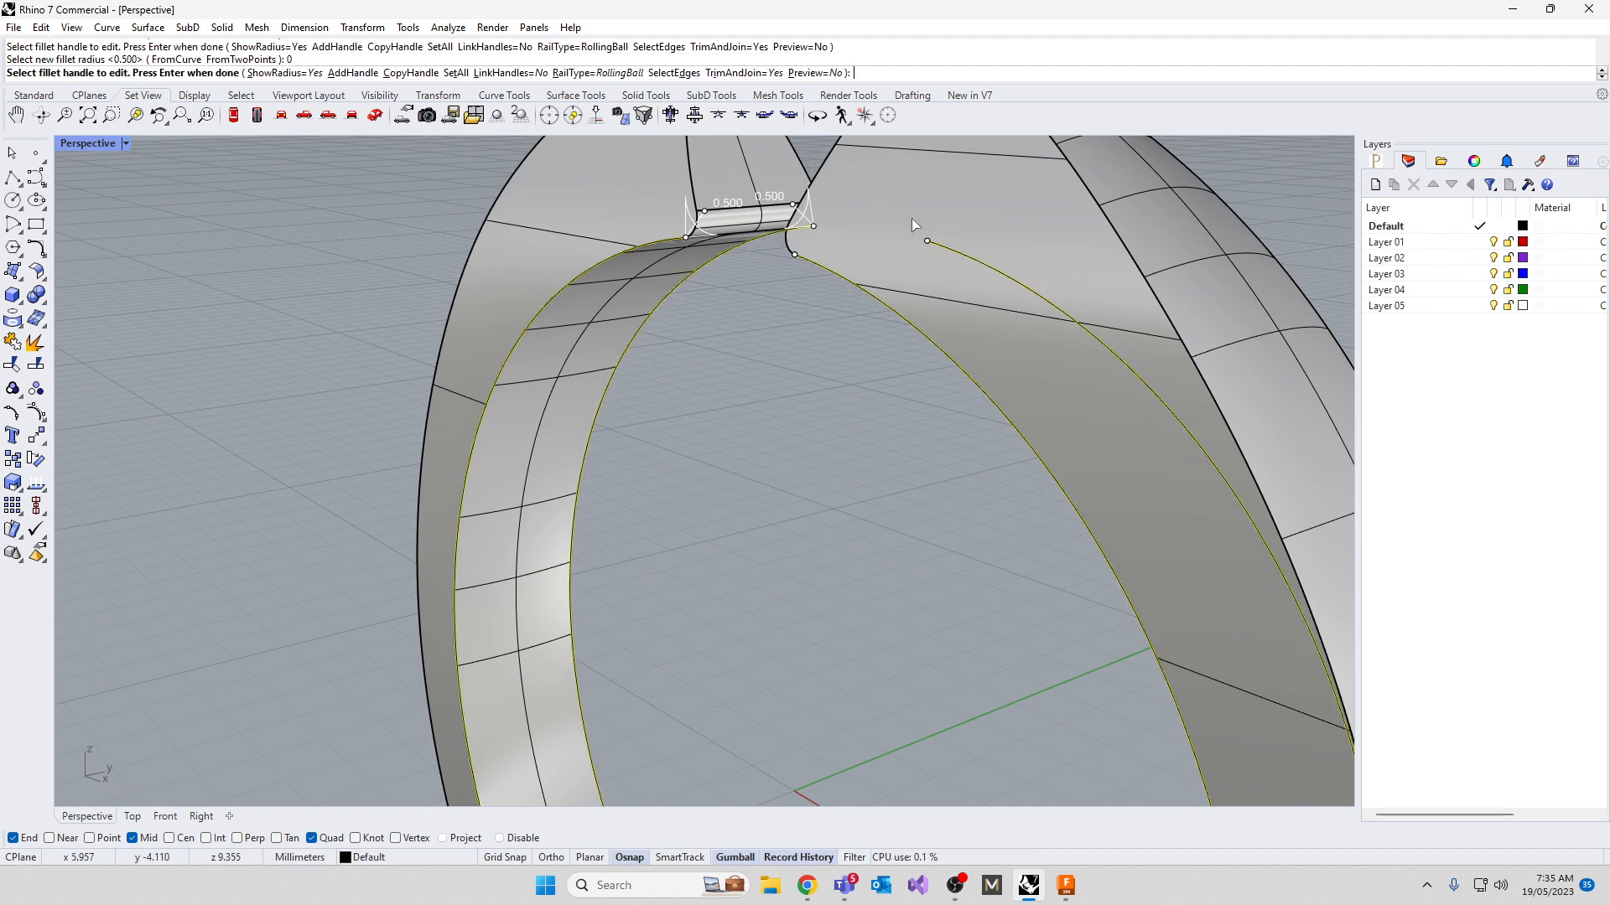
# Set the fillet radius to 0 at the ends of both inner edges on the opposite gap tip
pyautogui.moveTo(727, 297); pyautogui.dragTo(842, 339, button='right')
pyautogui.scroll(-5, 889, 400)
pyautogui.moveTo(696, 428); pyautogui.dragTo(773, 441, button='right')
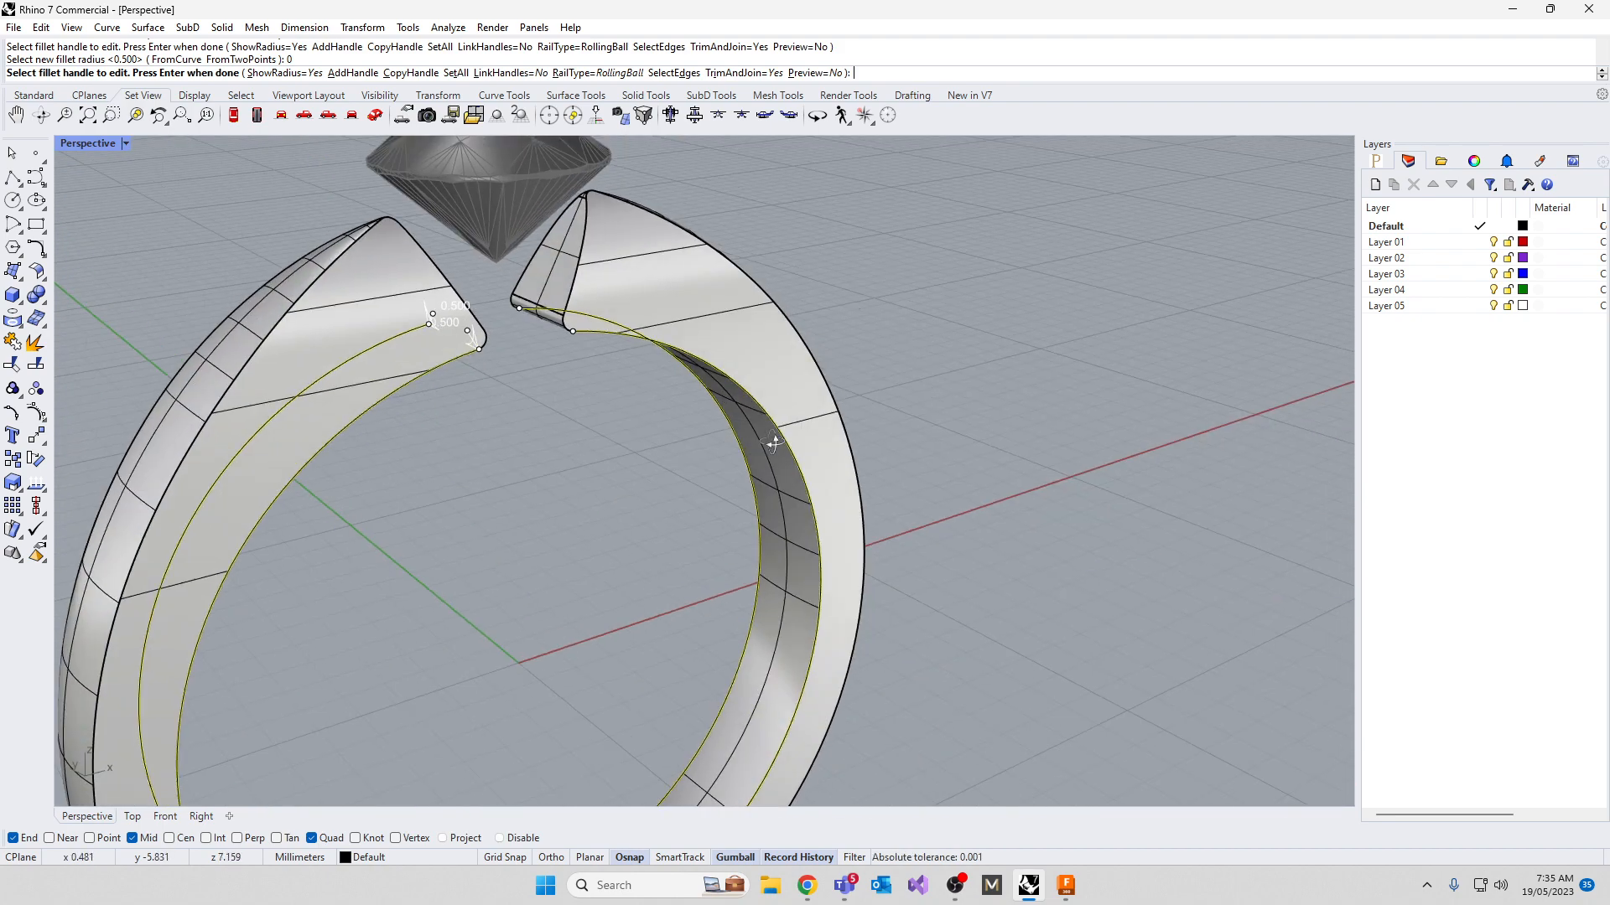
pyautogui.scroll(-4, 773, 441)
pyautogui.scroll(5, 540, 356)
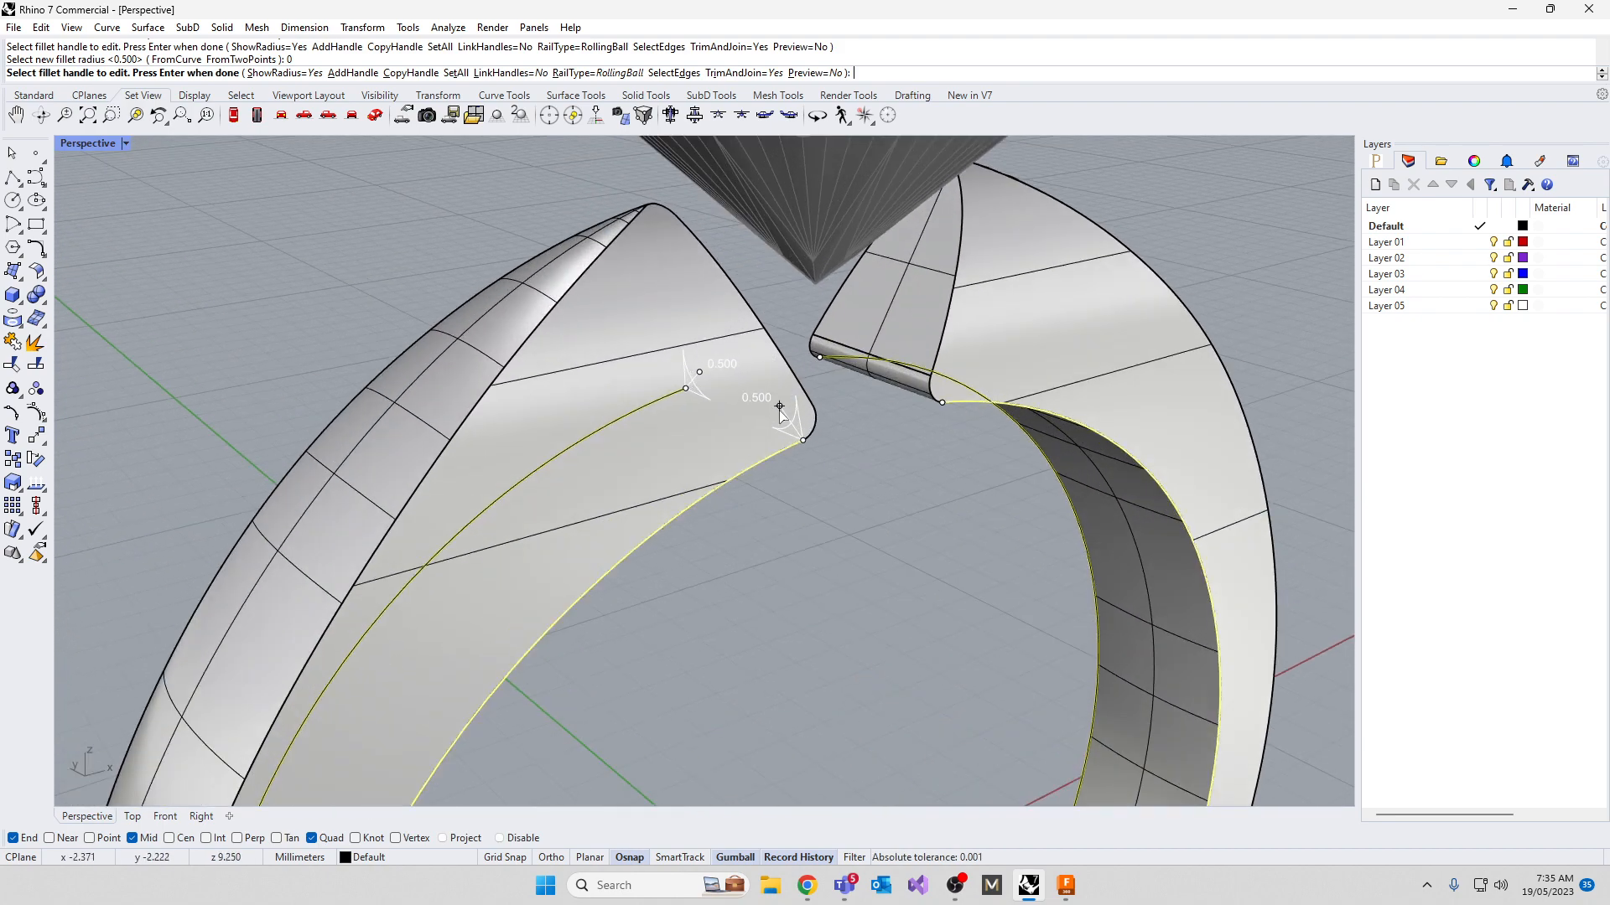
pyautogui.click(780, 411)
pyautogui.write('0')
pyautogui.press('Return')
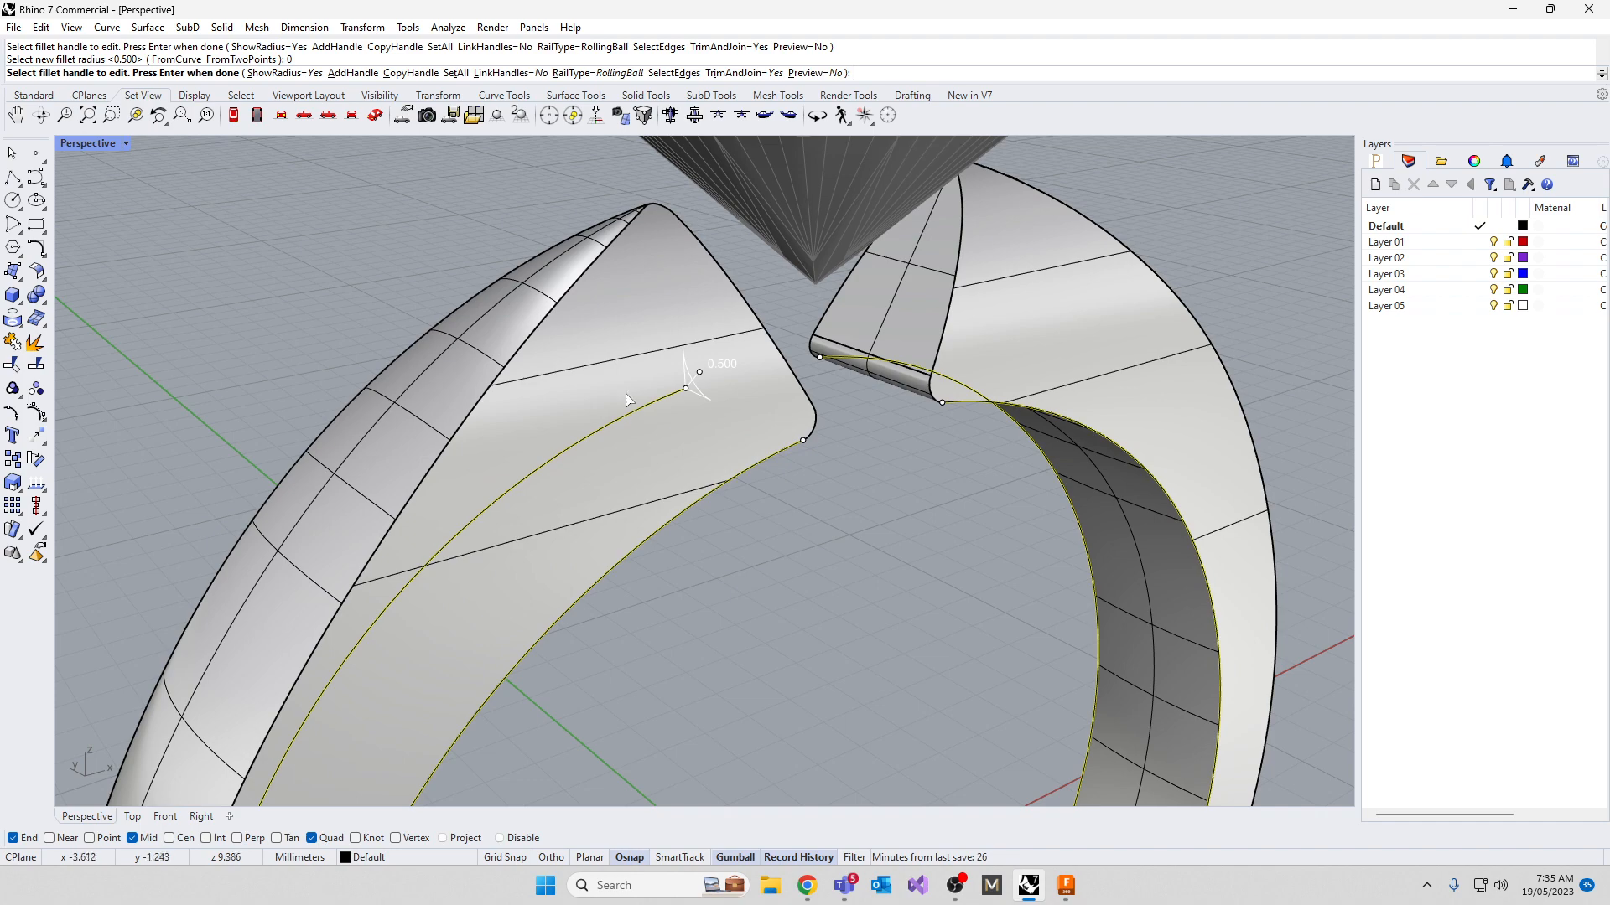
pyautogui.click(700, 373)
pyautogui.write('0')
pyautogui.press('Return')
# Add a fillet handle with radius 0.5 at the base of the ring on one inner edge
pyautogui.scroll(-5, 696, 382)
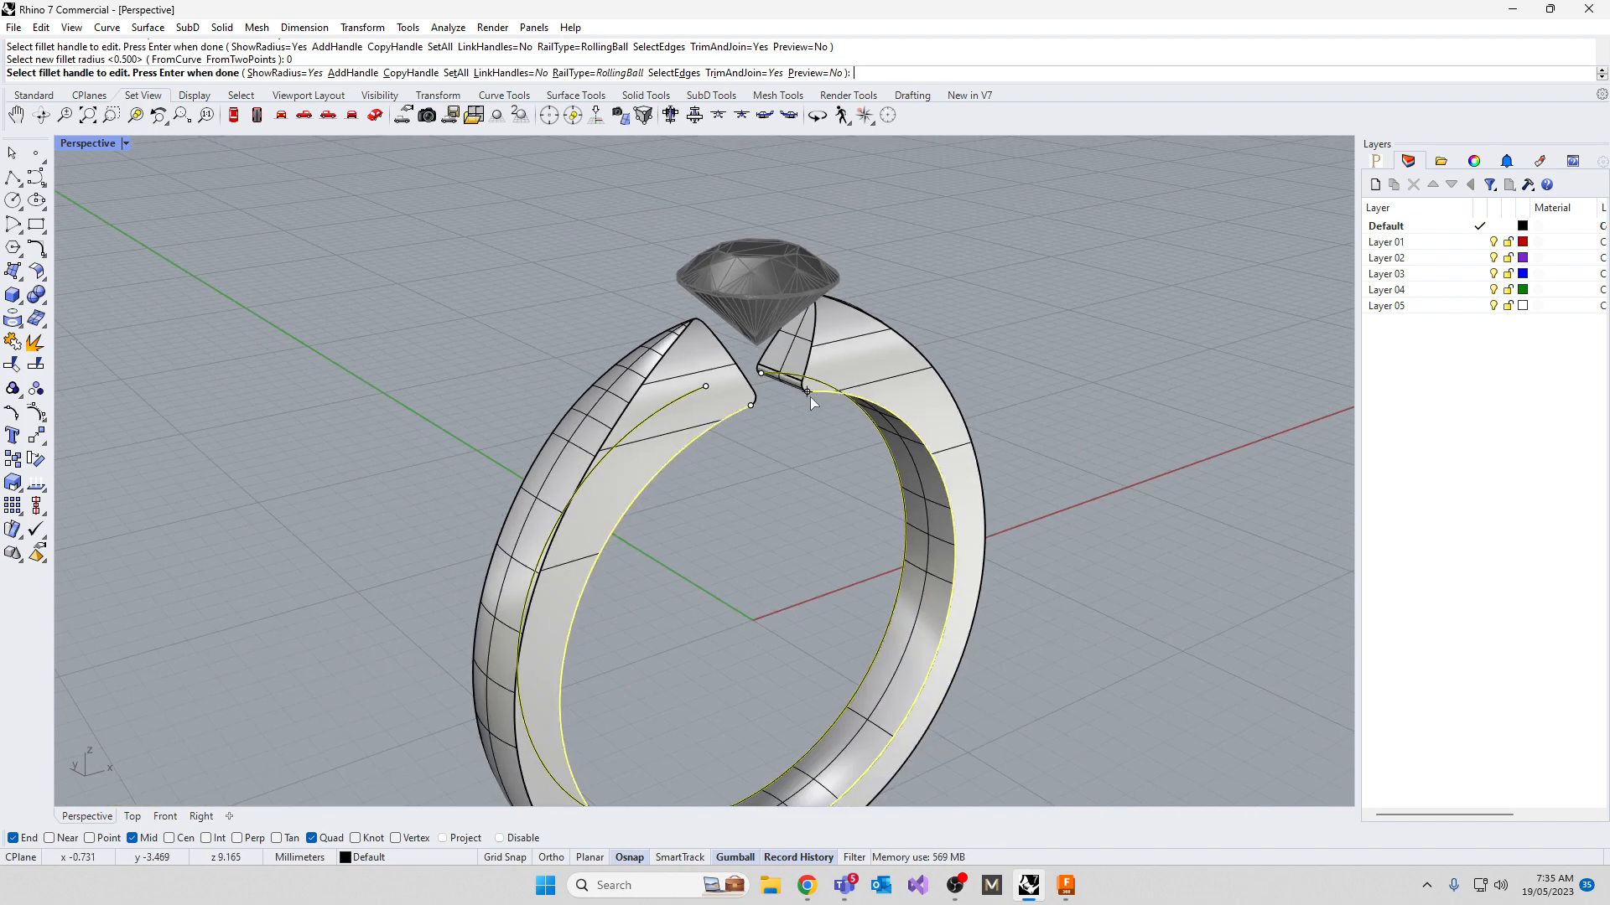
pyautogui.scroll(-4, 810, 395)
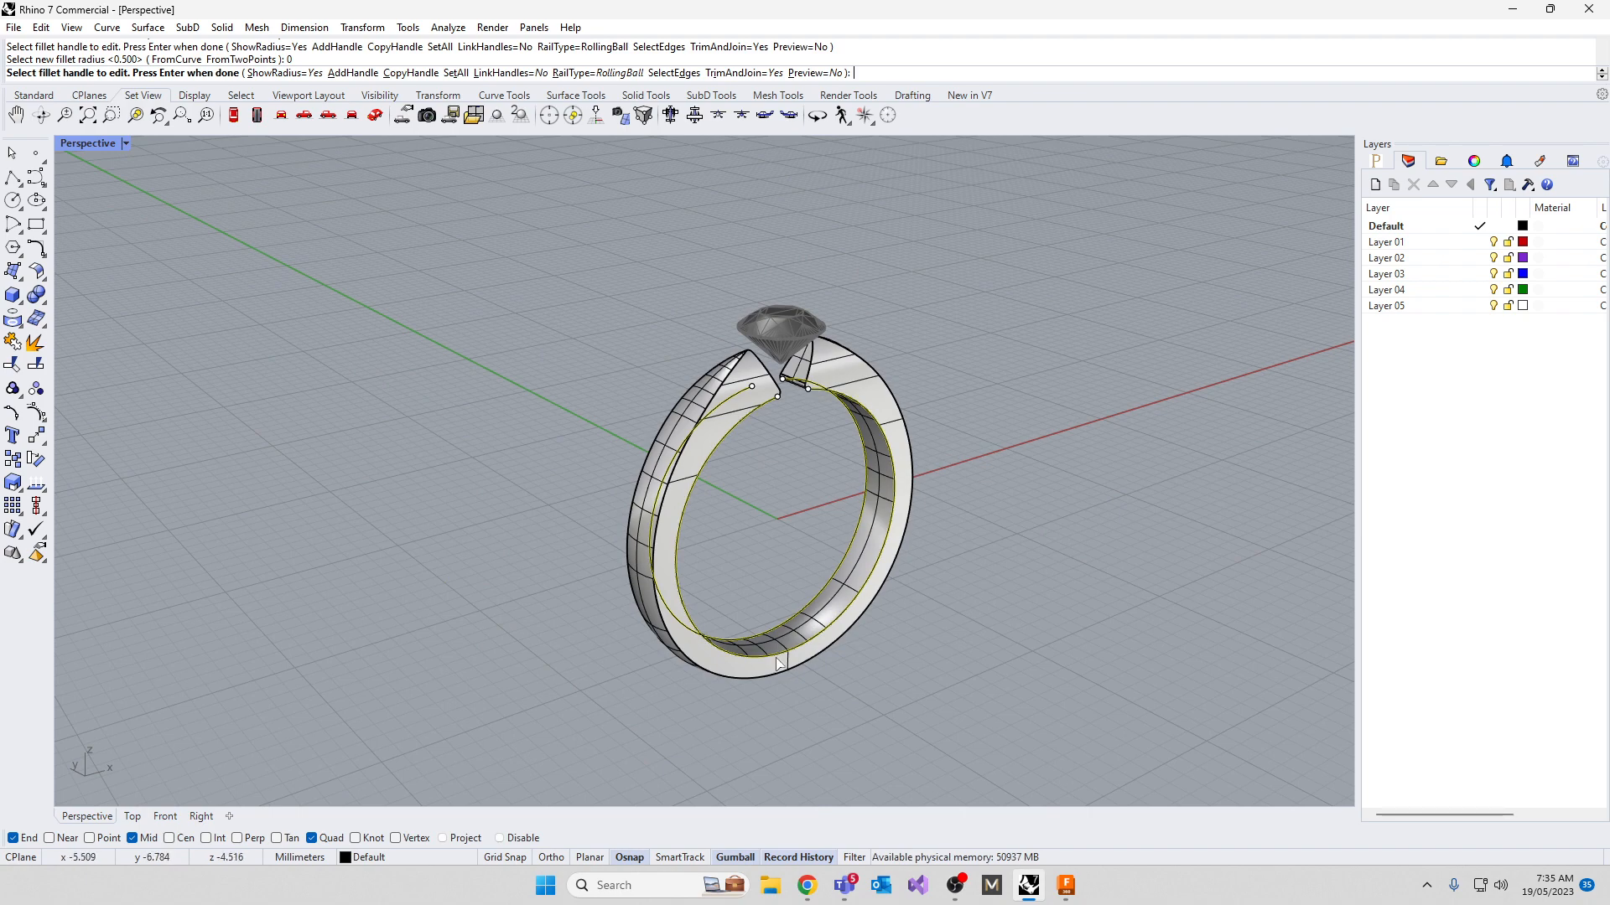
pyautogui.moveTo(571, 681); pyautogui.dragTo(947, 648, button='right')
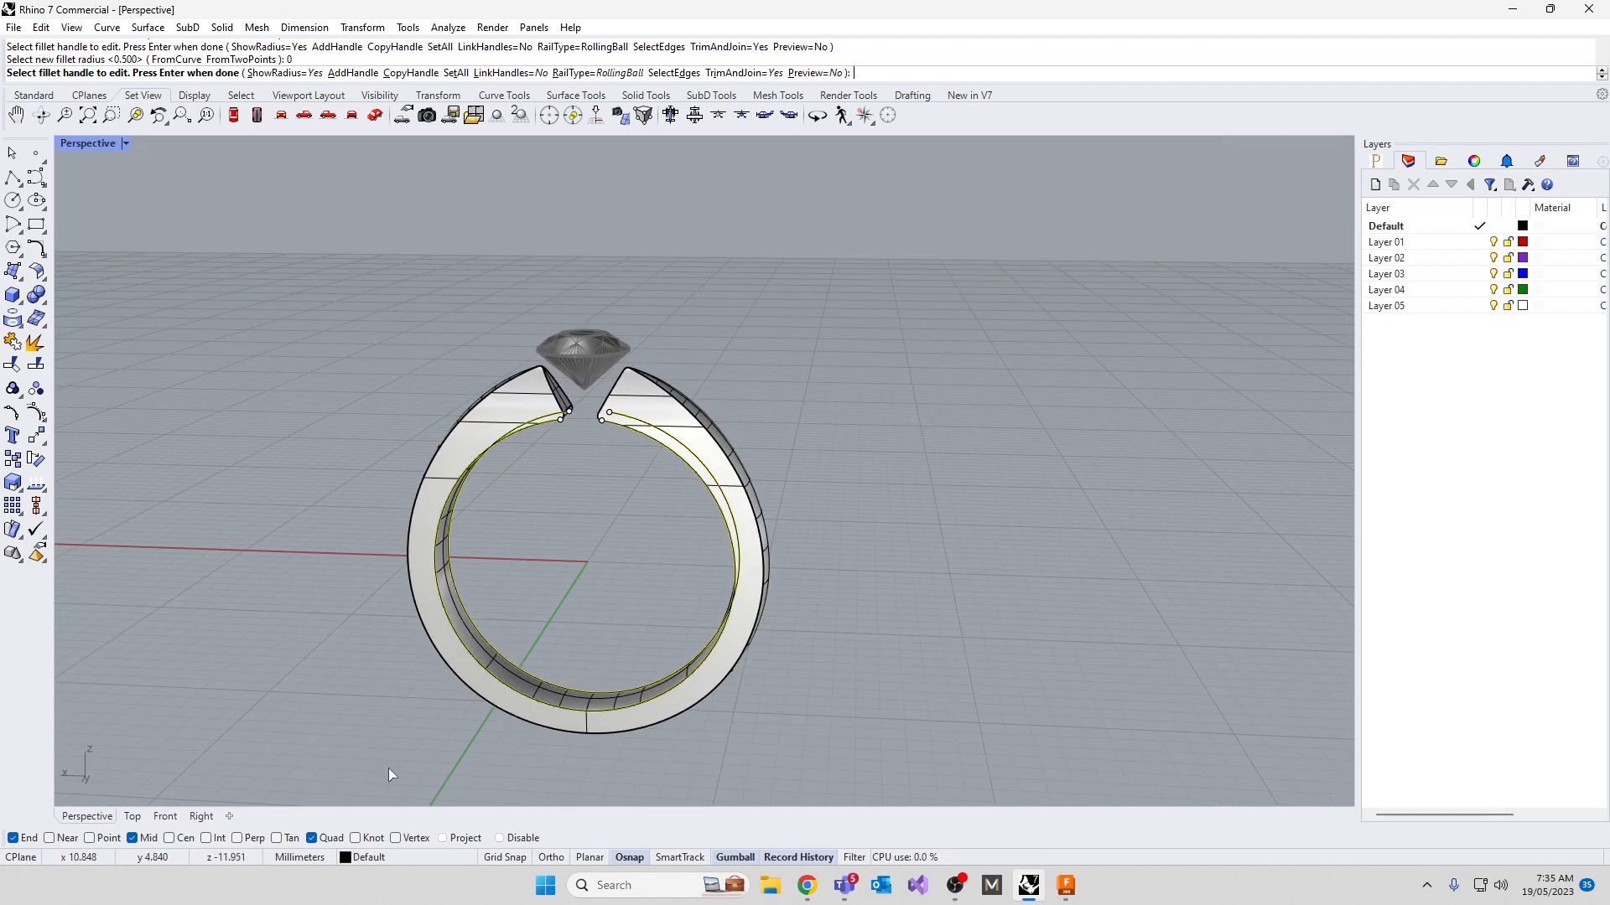
pyautogui.scroll(6, 340, 672)
pyautogui.scroll(-4, 1097, 414)
pyautogui.scroll(-2, 1098, 414)
pyautogui.moveTo(1094, 419); pyautogui.dragTo(872, 490, button='right')
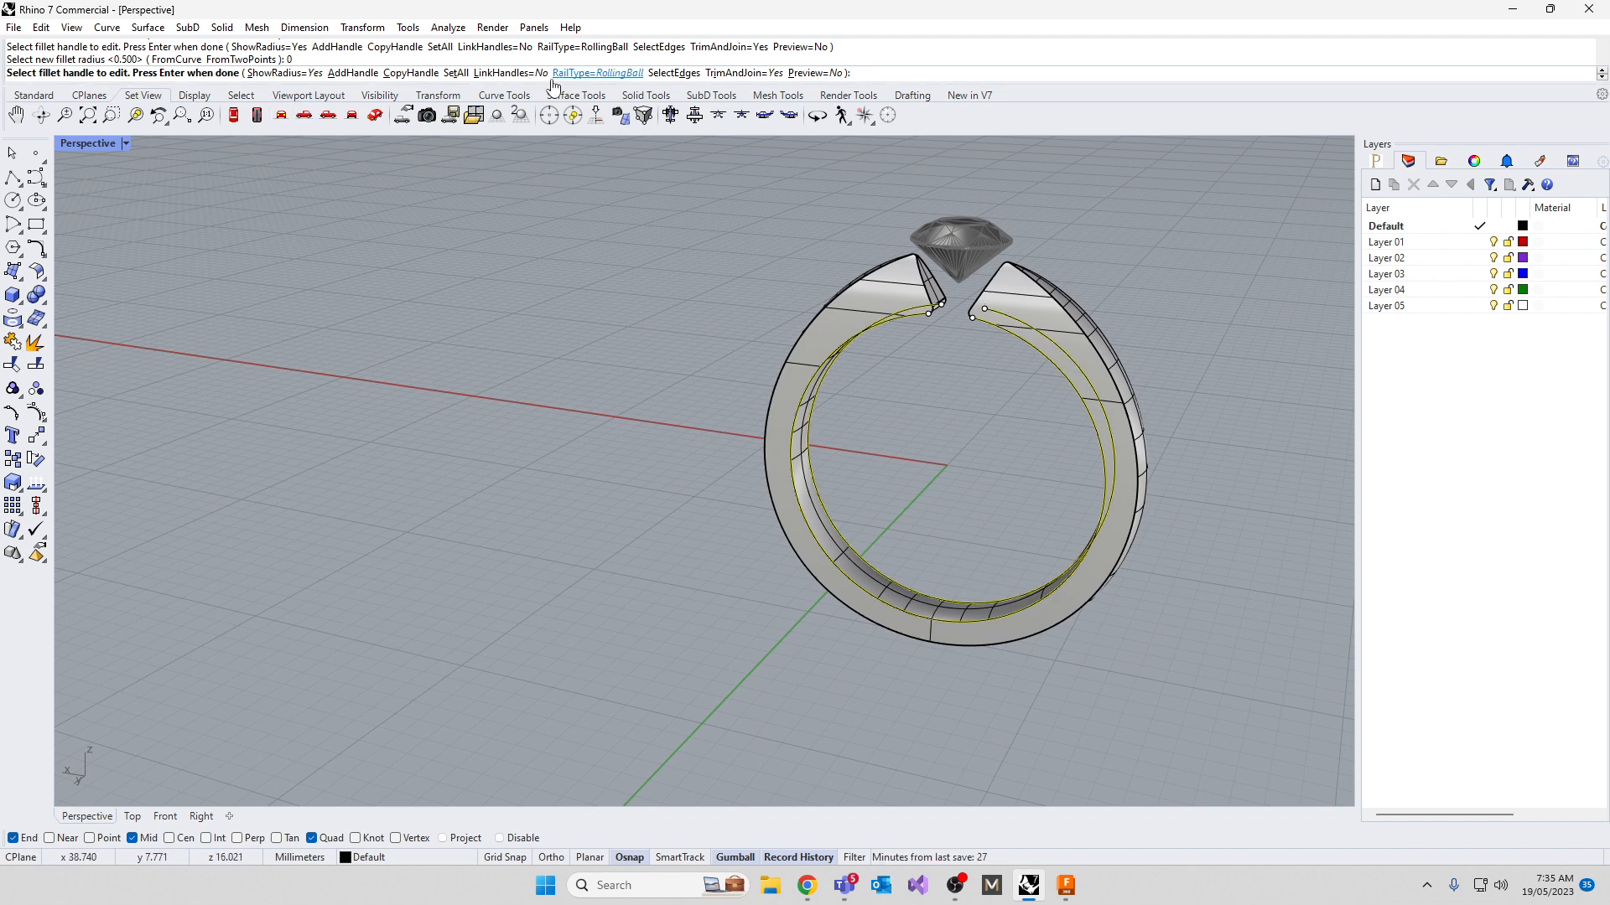
pyautogui.click(350, 74)
pyautogui.scroll(5, 913, 624)
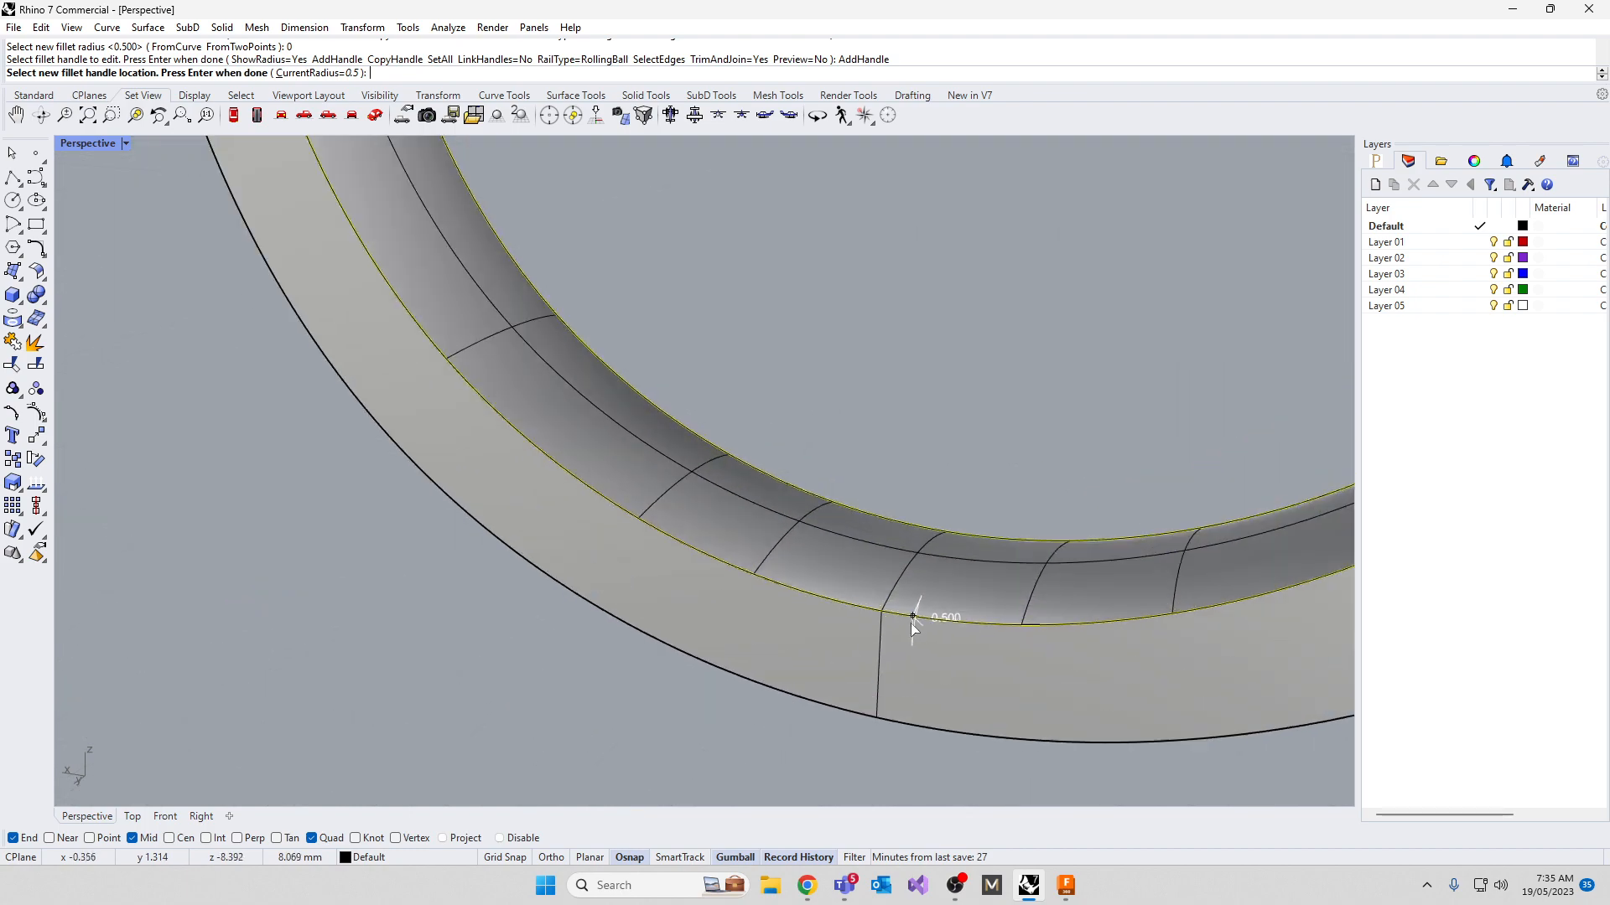
pyautogui.click(889, 626)
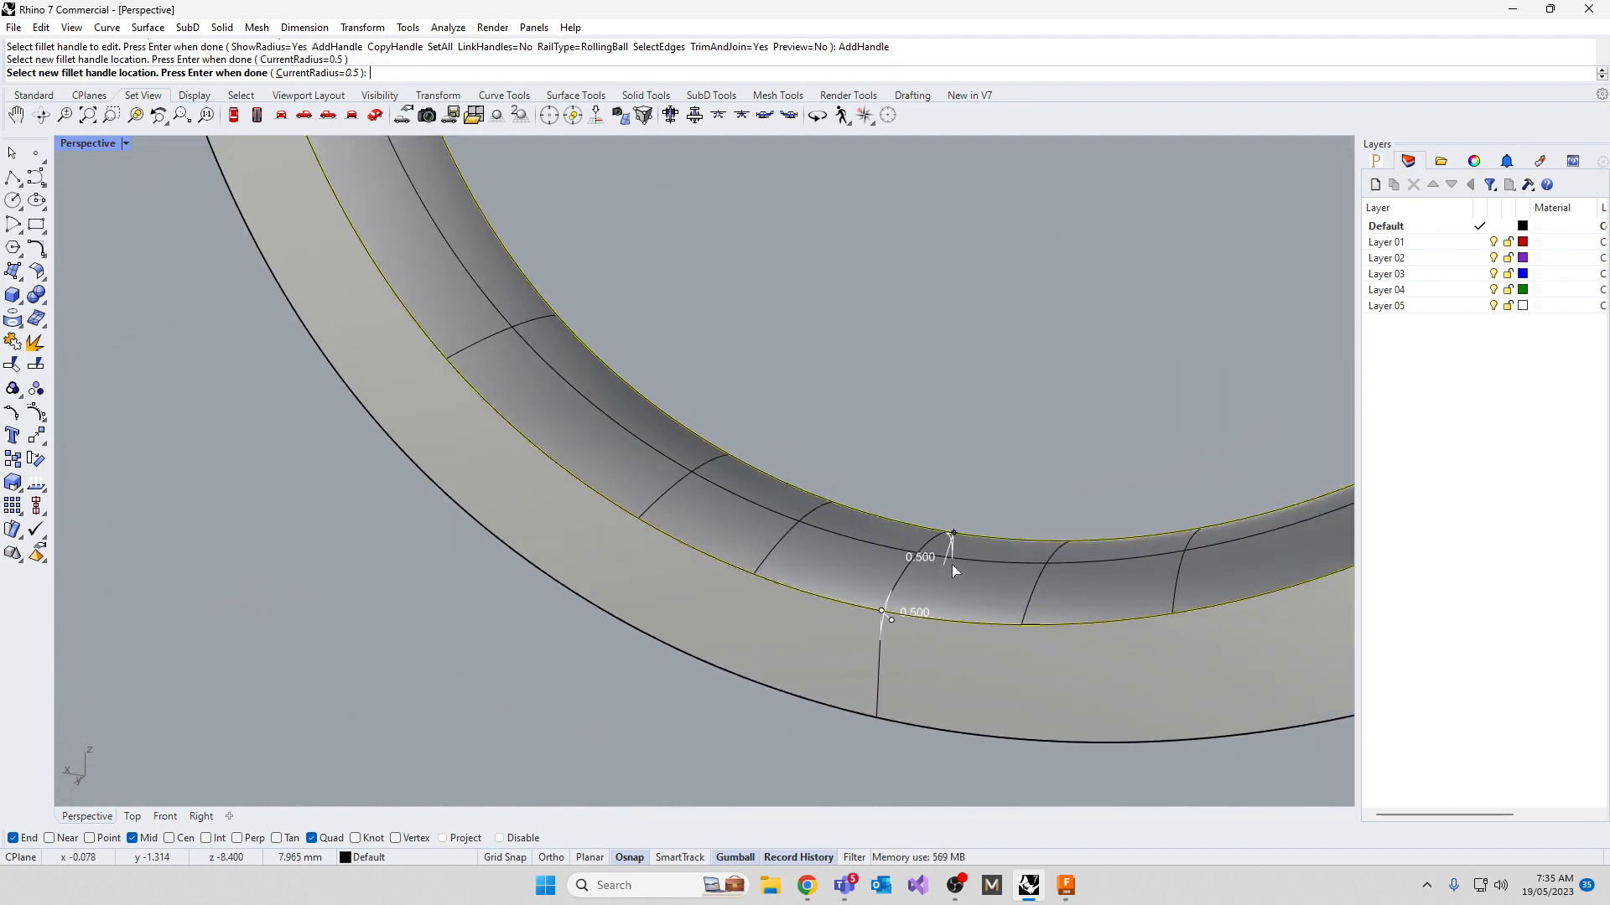
# Add a matching 0.5 radius handle at the base of the other inner edge and apply the variable fillet
pyautogui.moveTo(952, 565); pyautogui.dragTo(870, 632, button='right')
pyautogui.click(922, 608)
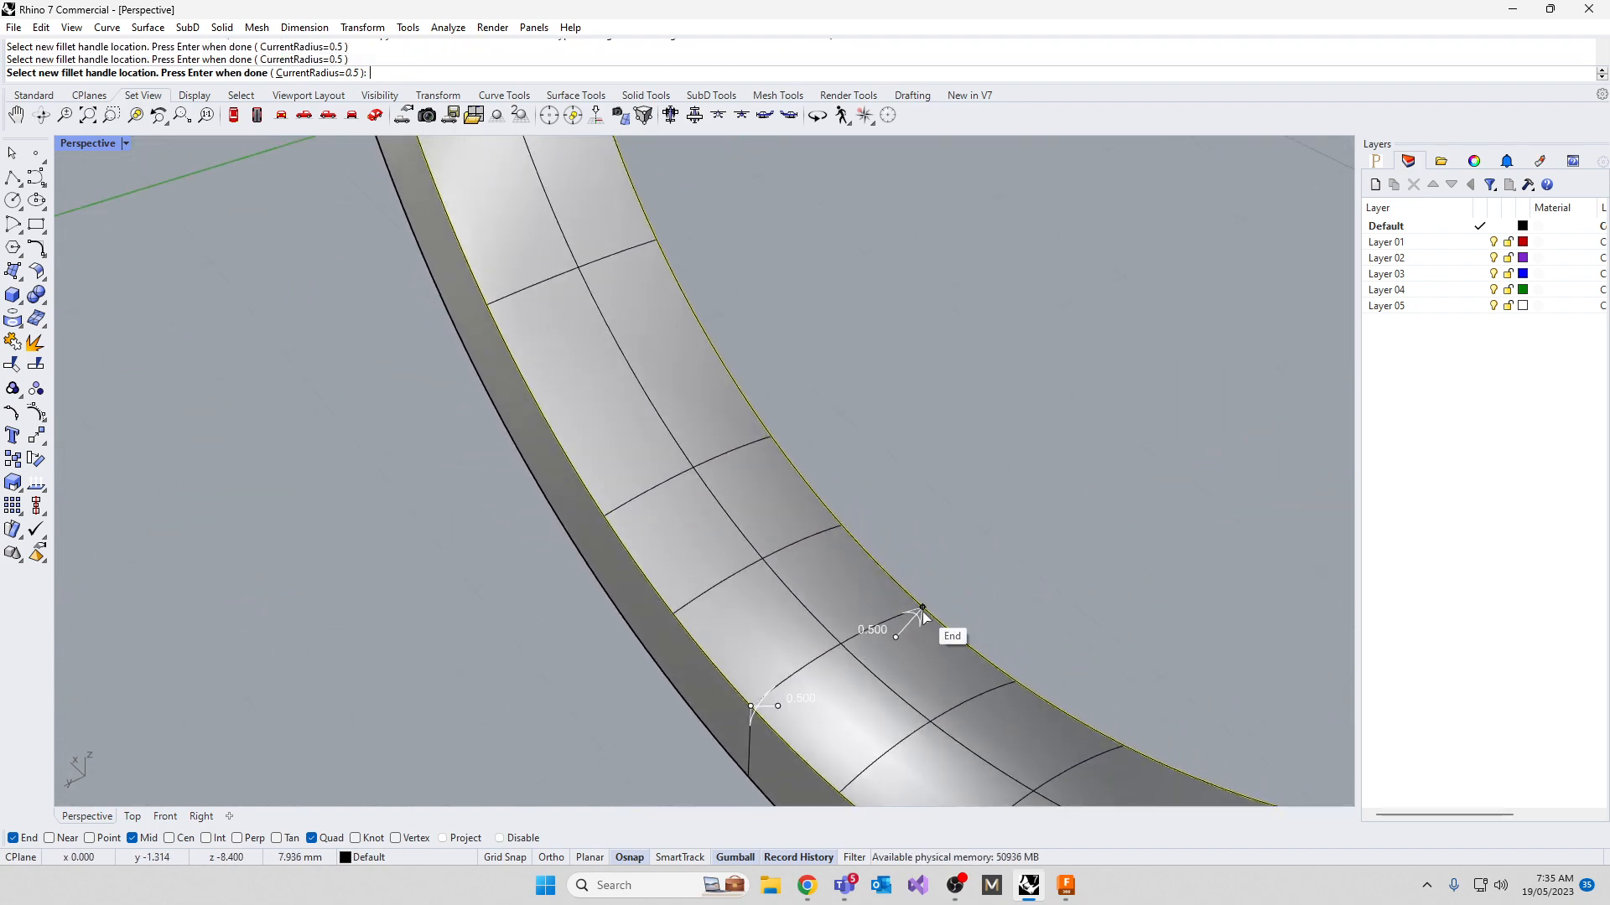
pyautogui.press('Return')
pyautogui.press('Return')
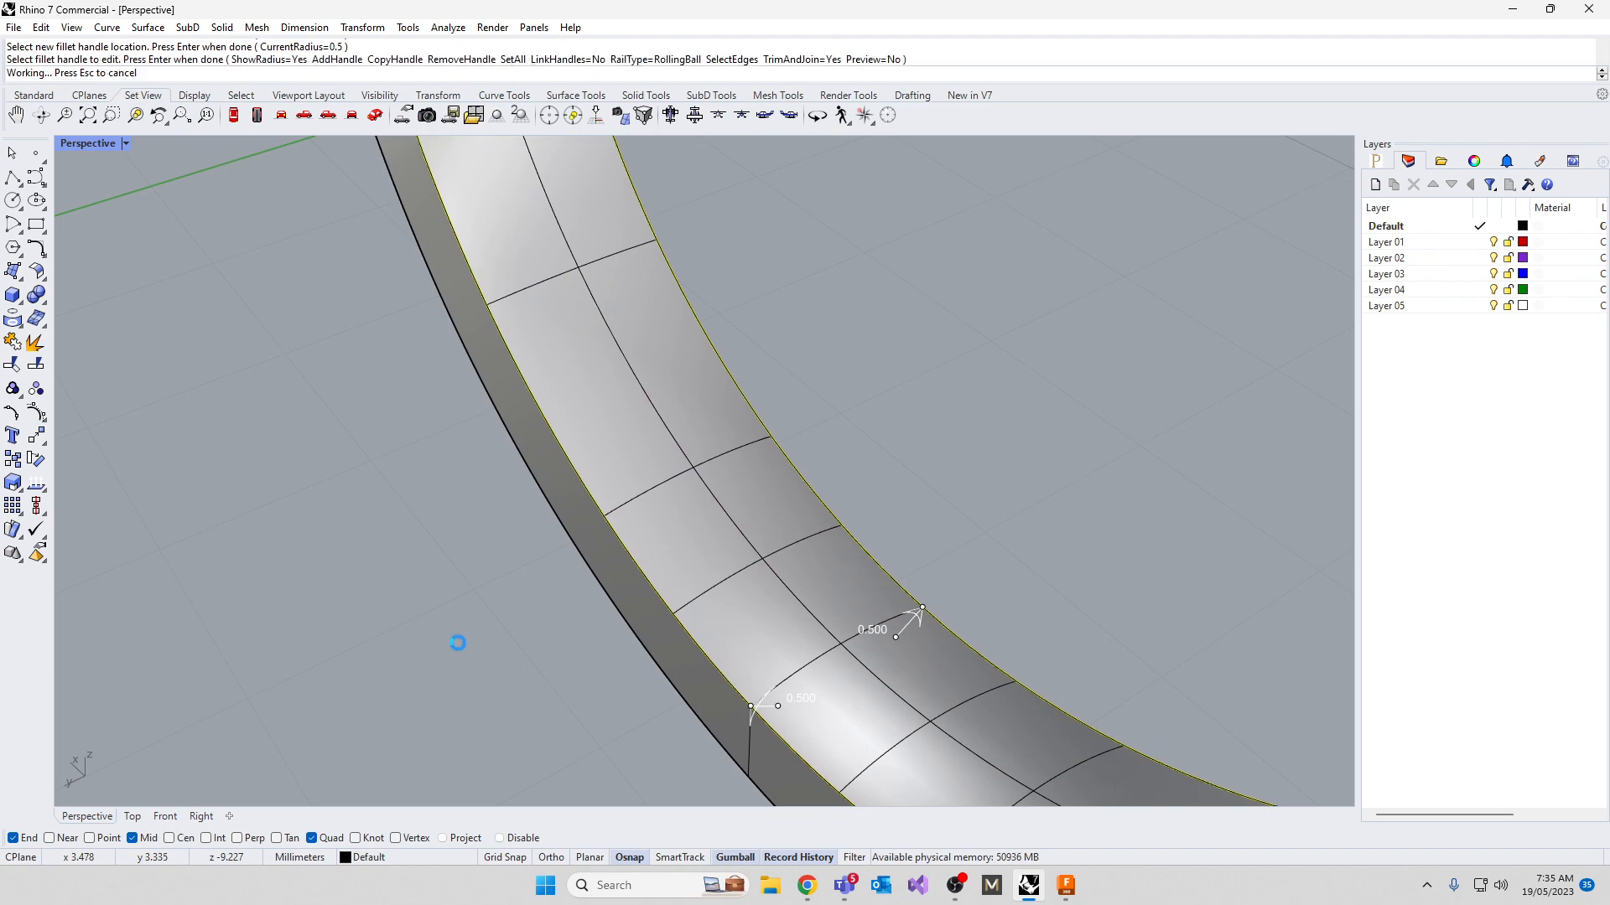
# Show the hidden setting objects and inspect how the filleted band's gap tips meet the bezel
pyautogui.scroll(-12, 458, 642)
pyautogui.moveTo(625, 633); pyautogui.dragTo(875, 347, button='right')
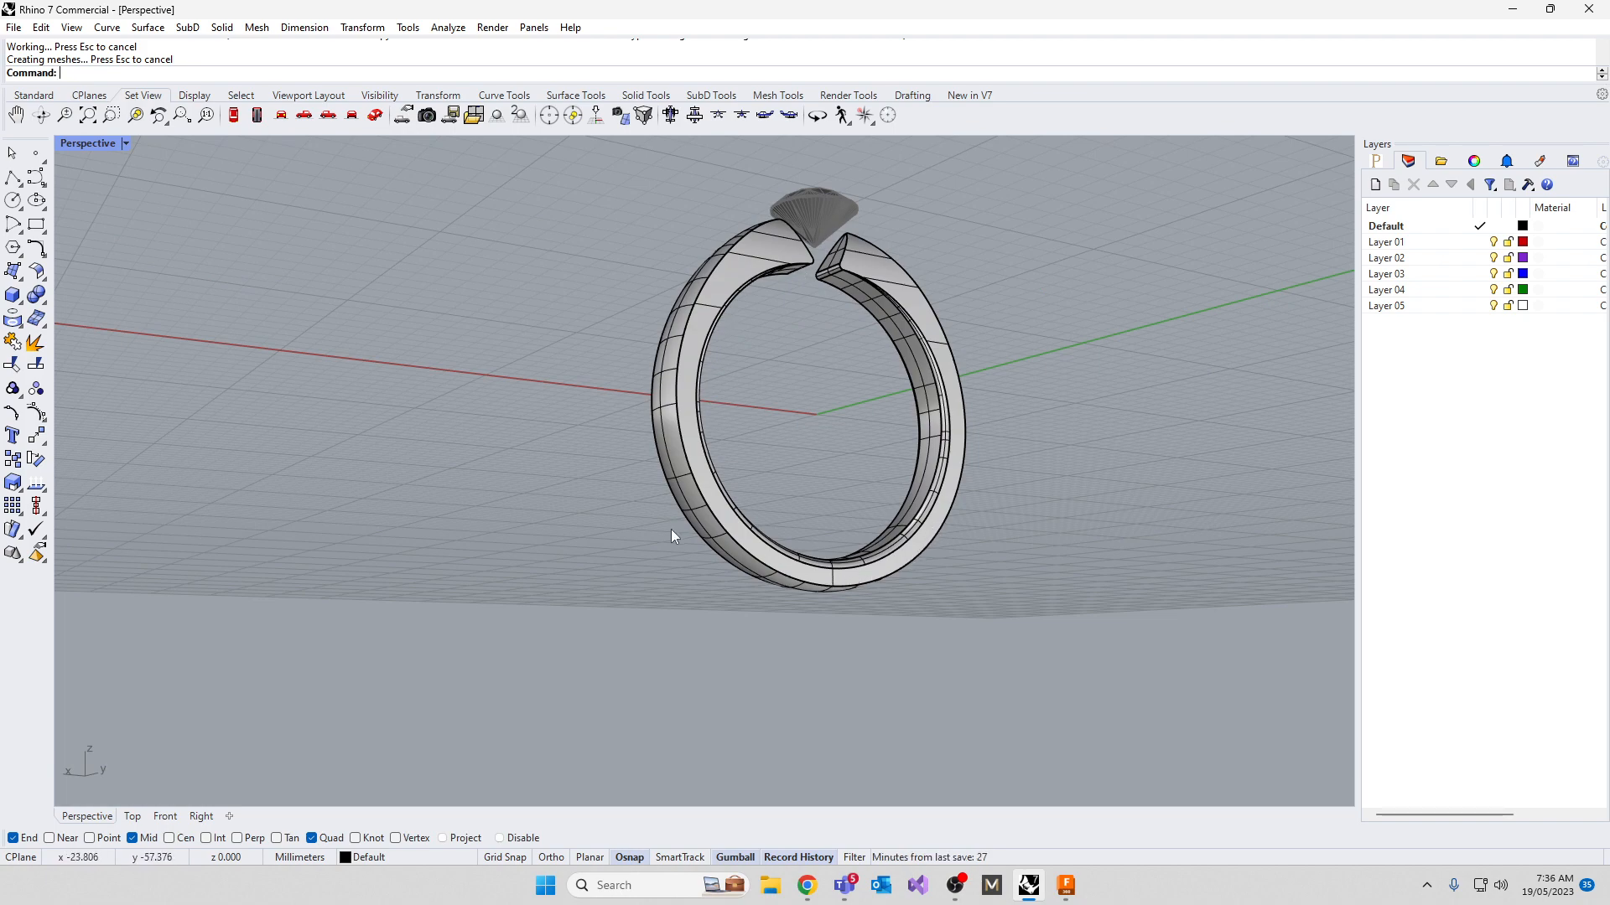
pyautogui.moveTo(671, 535); pyautogui.dragTo(798, 672, button='right')
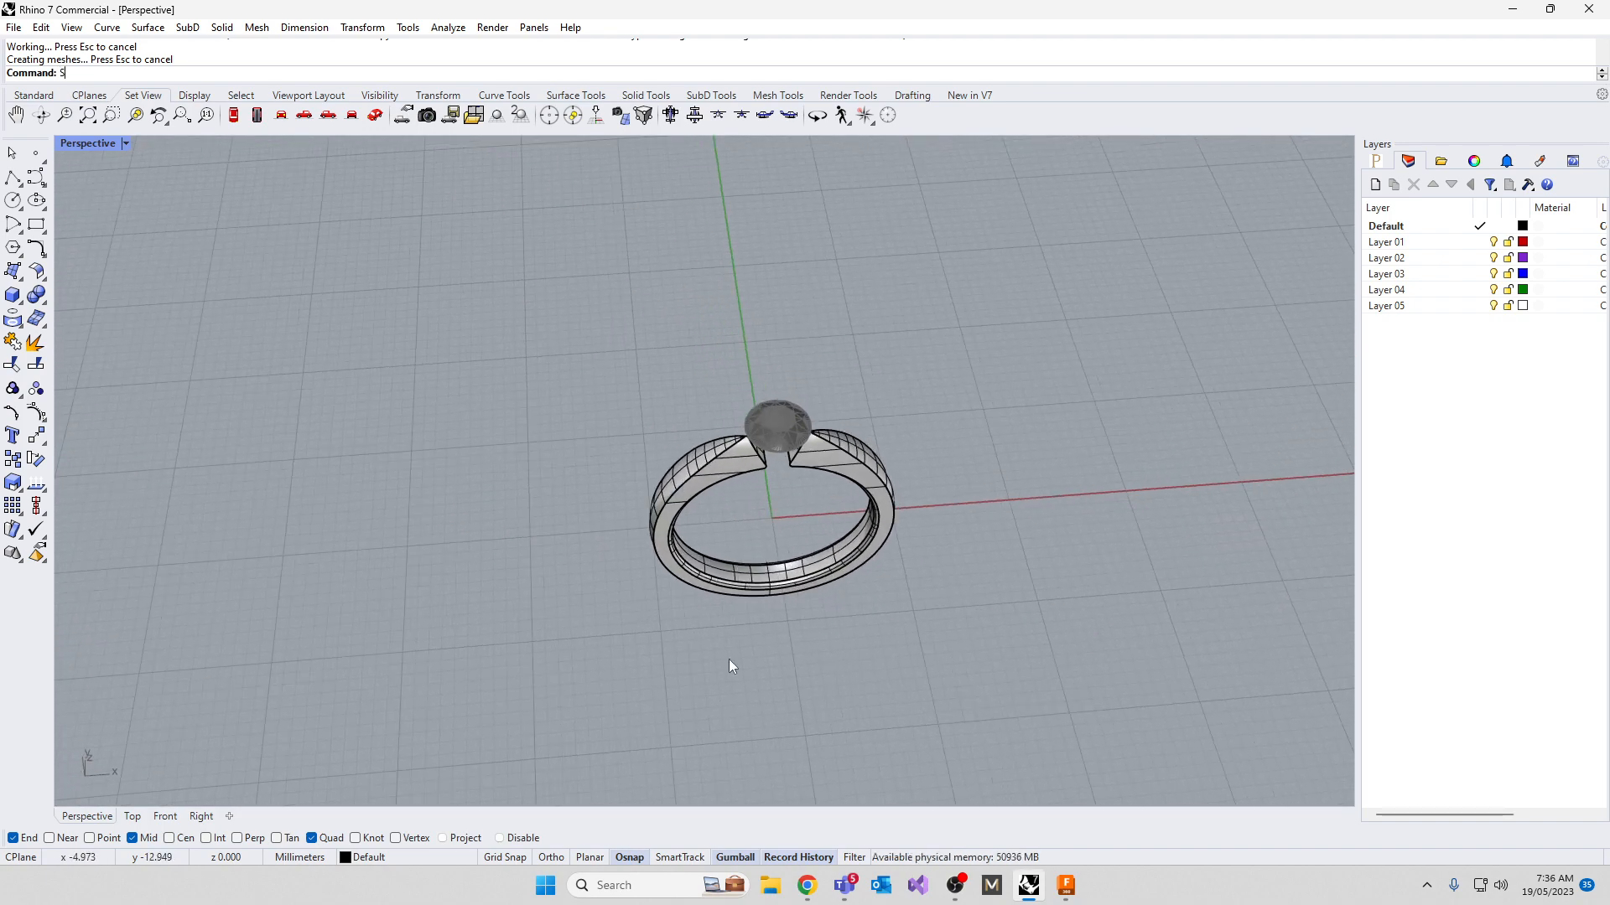
pyautogui.write('how')
pyautogui.press('Return')
pyautogui.moveTo(741, 652); pyautogui.dragTo(793, 481, button='right')
pyautogui.scroll(8, 776, 371)
pyautogui.moveTo(755, 539); pyautogui.dragTo(753, 365, button='right')
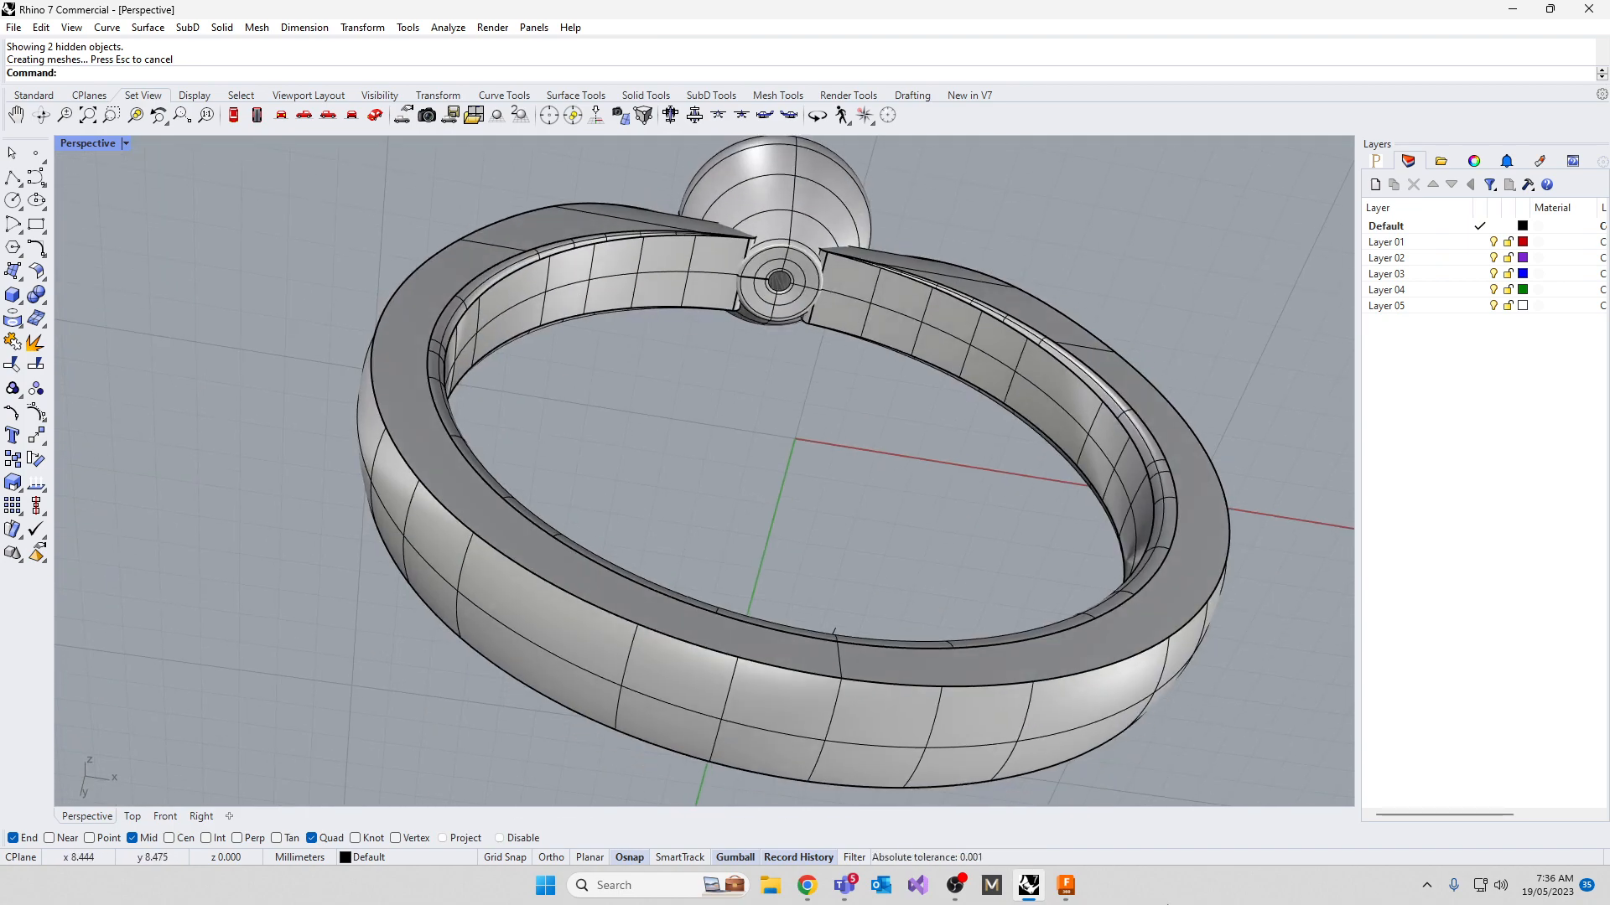
pyautogui.moveTo(896, 507); pyautogui.dragTo(415, 243, button='right')
pyautogui.scroll(5, 641, 326)
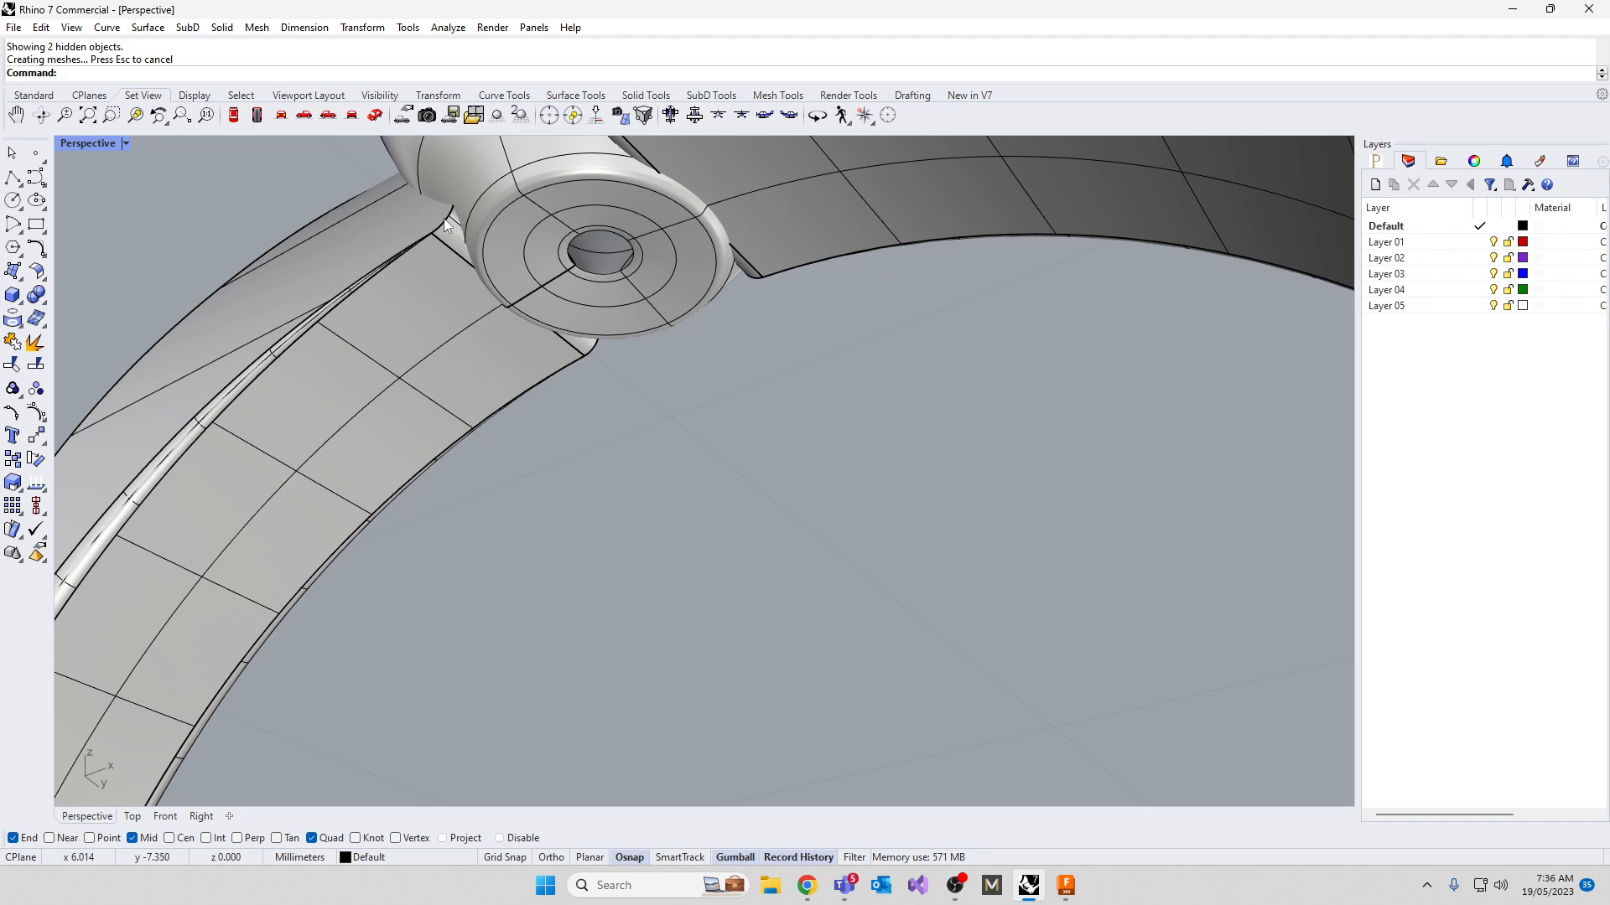
pyautogui.scroll(-4, 463, 238)
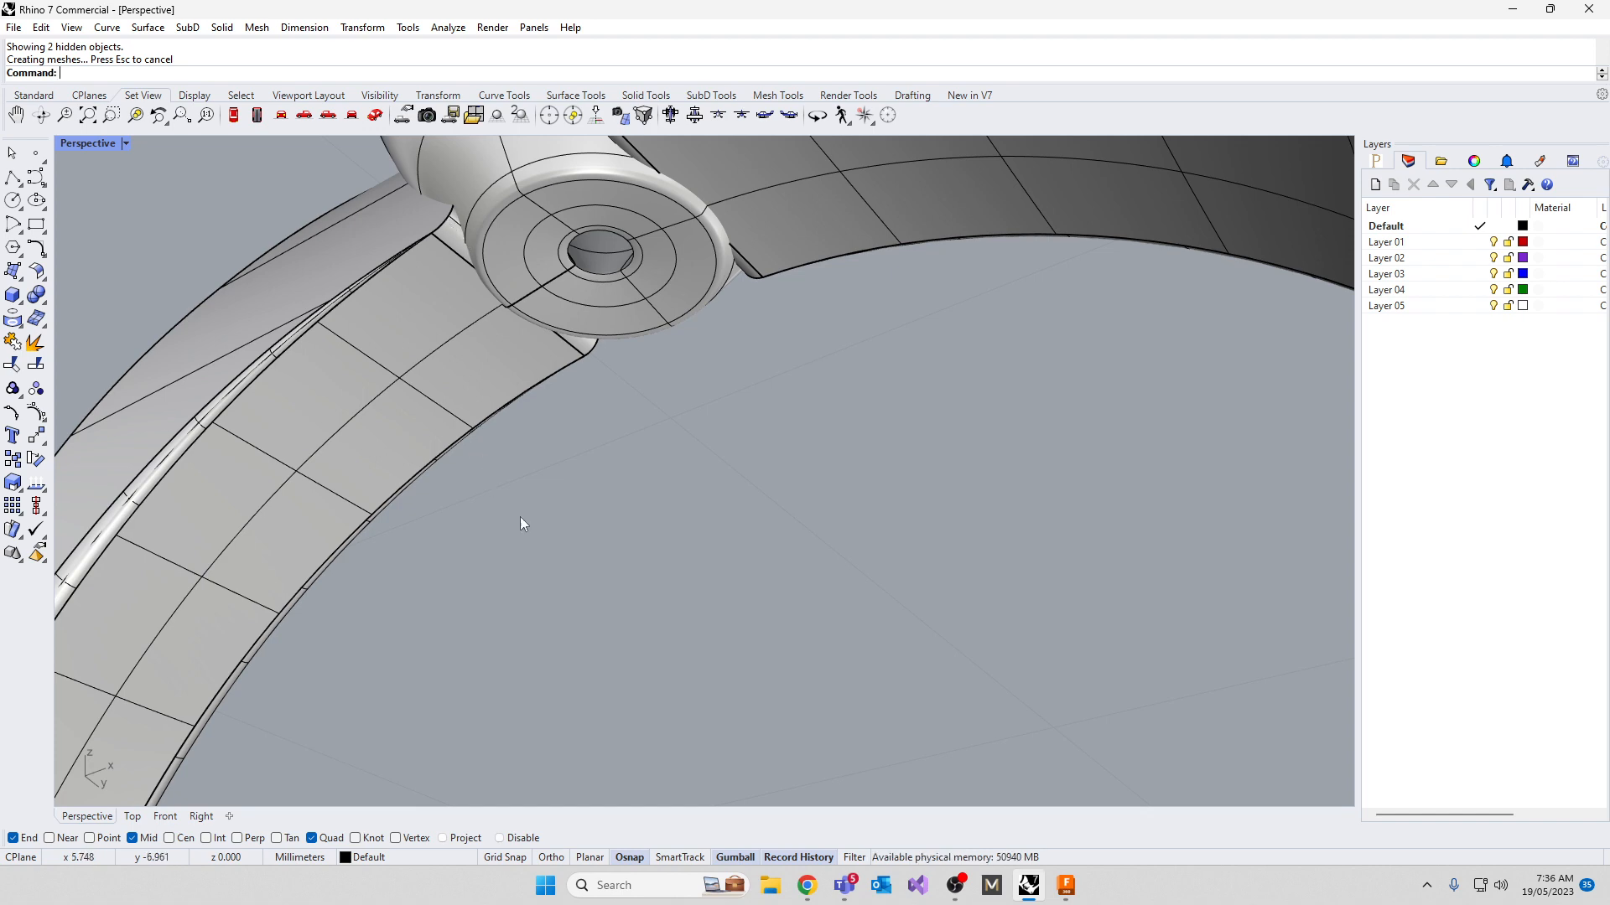
# Hide the bezel surface beneath the stone to expose the gap between the band's tips
pyautogui.moveTo(520, 517); pyautogui.dragTo(633, 376, button='right')
pyautogui.click(530, 343)
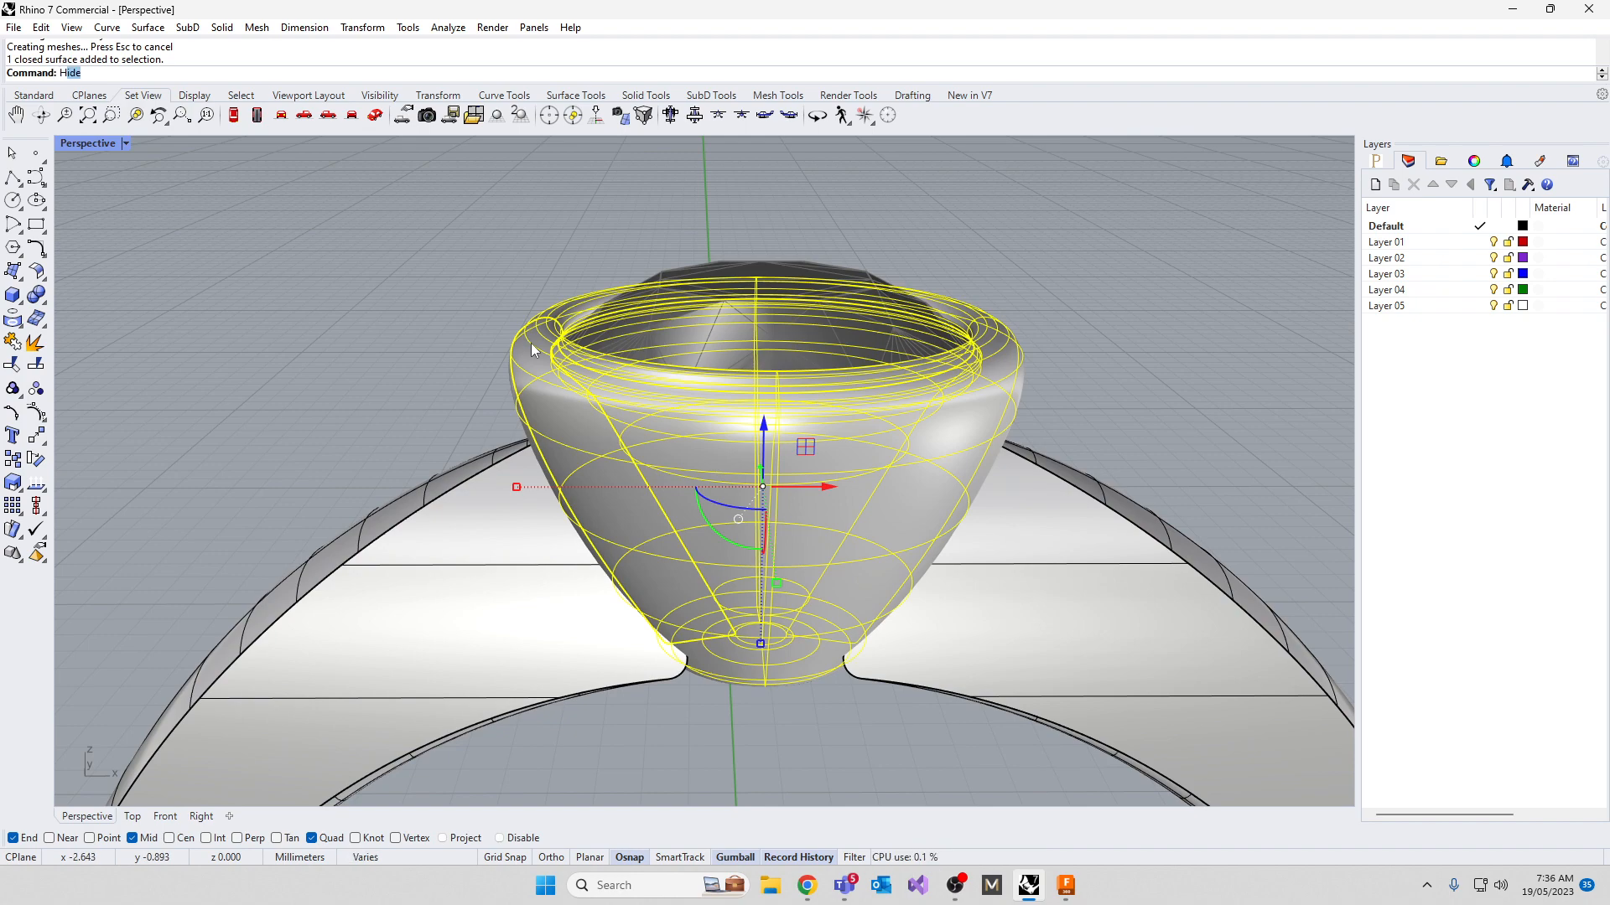
pyautogui.press('Return')
pyautogui.moveTo(604, 585); pyautogui.dragTo(876, 589, button='right')
pyautogui.scroll(-2, 765, 574)
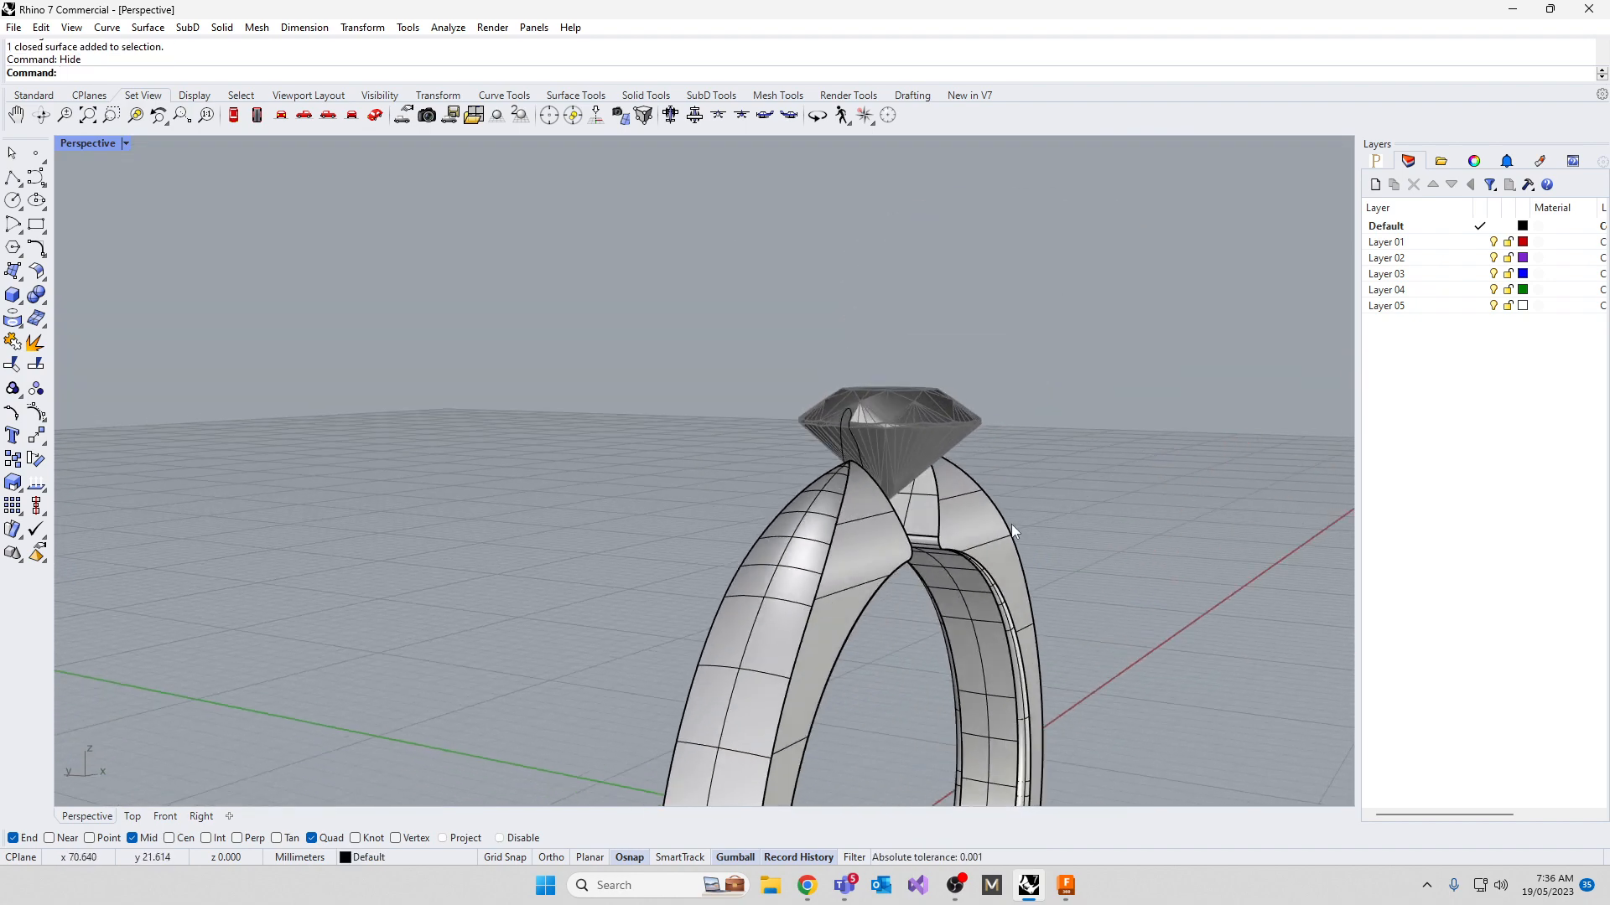
pyautogui.scroll(5, 1011, 524)
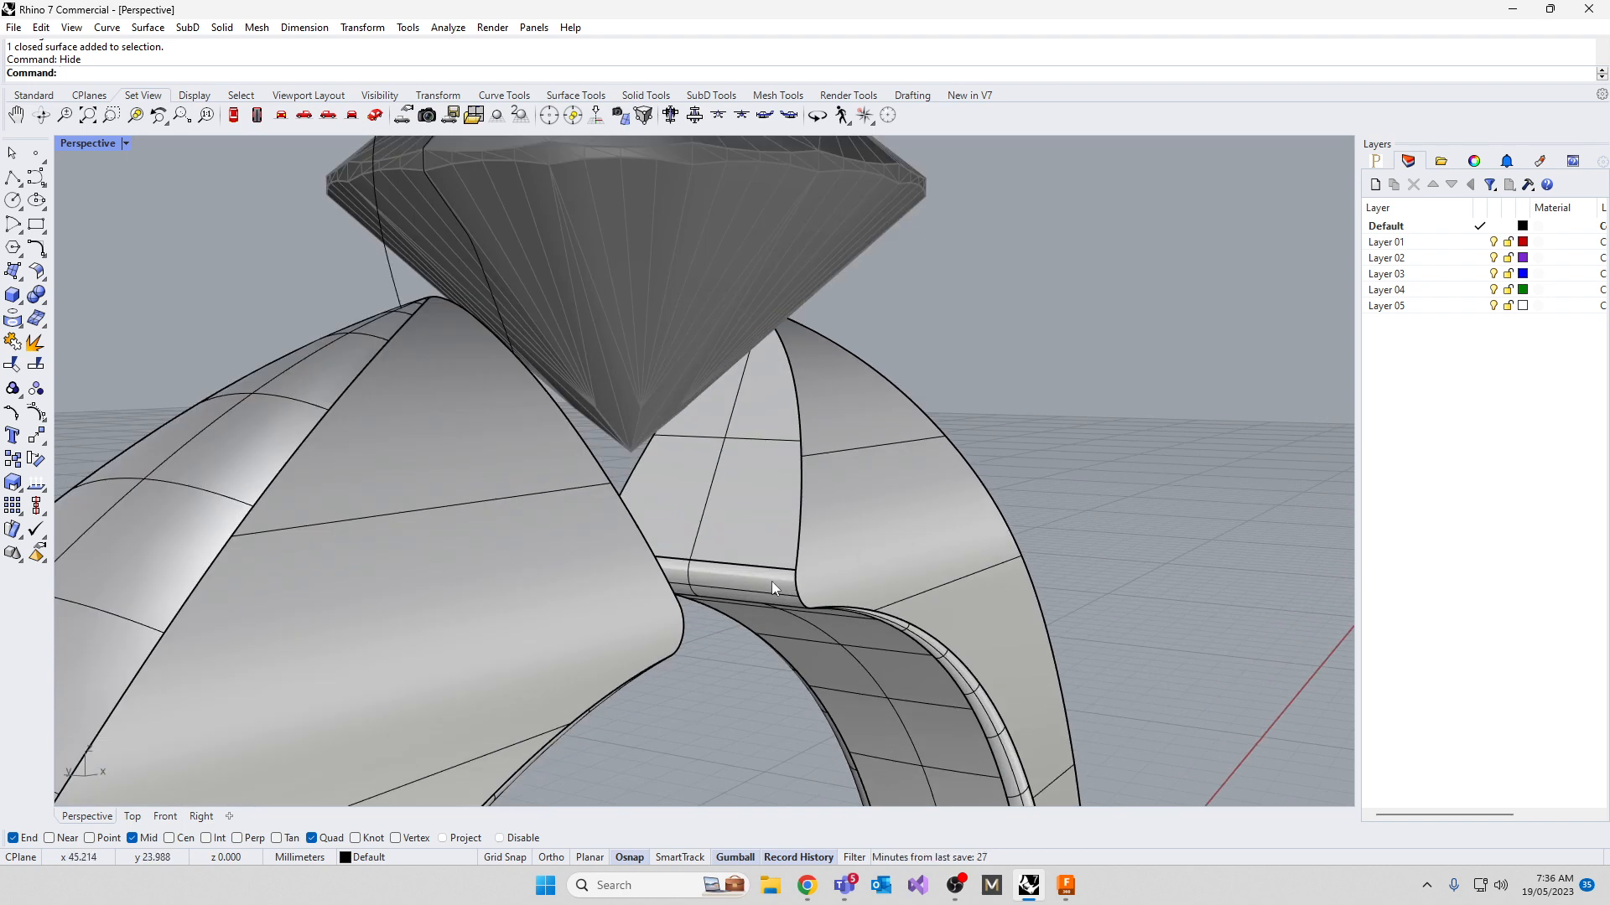
# Try to narrow both gap tips by scaling their end faces and lower rounded faces slightly across the band's width
pyautogui.click(771, 581)
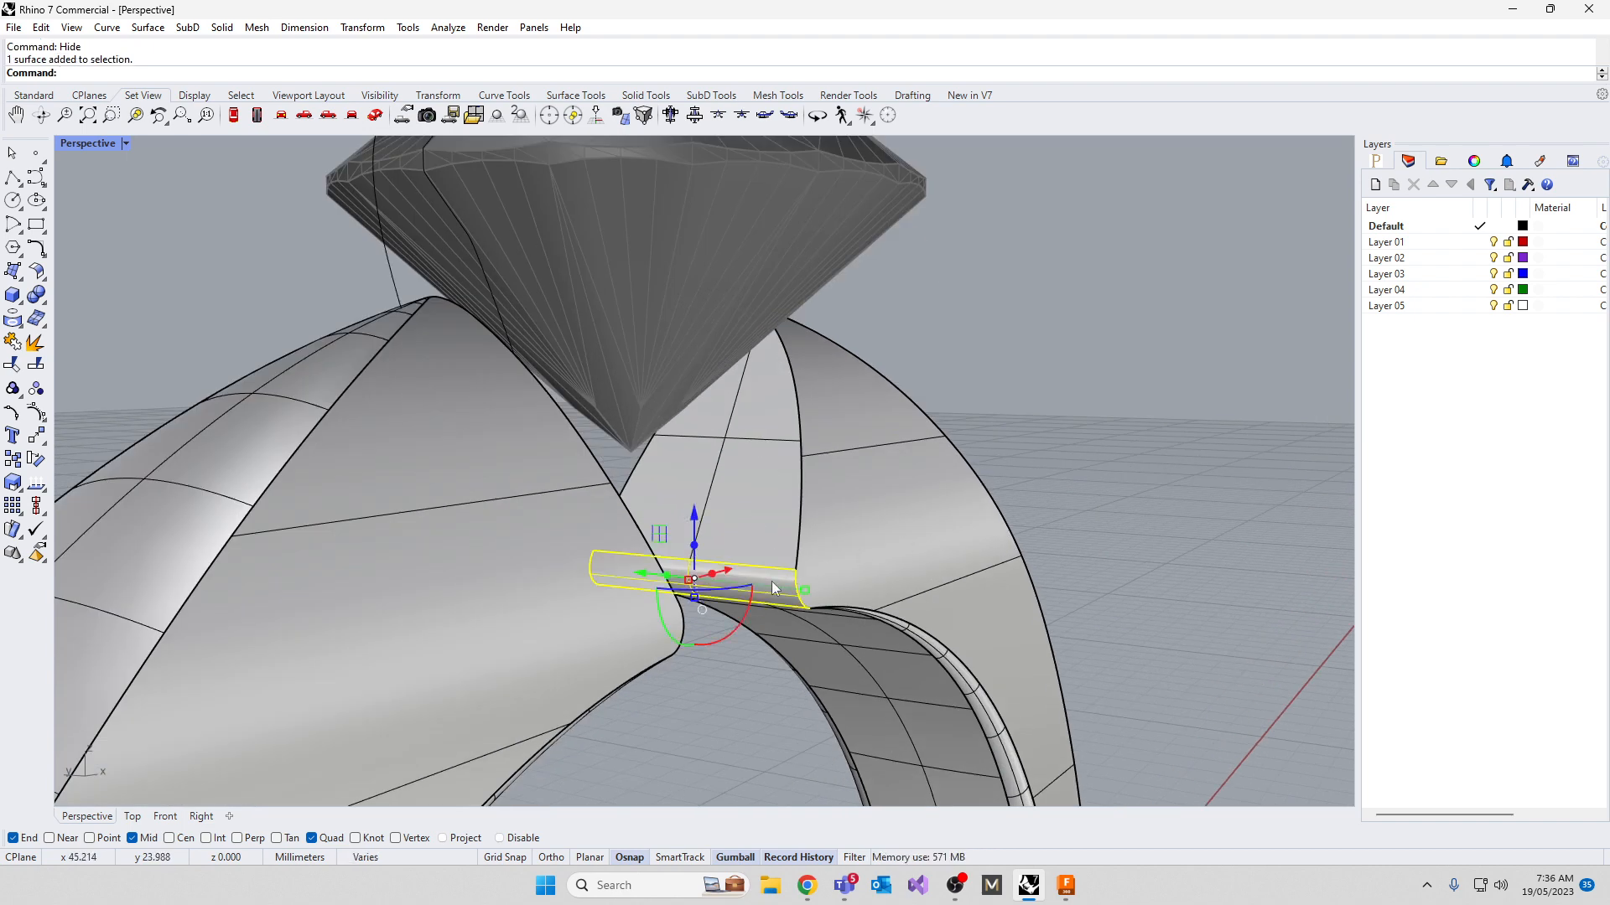
pyautogui.click(765, 546)
pyautogui.moveTo(765, 546); pyautogui.dragTo(365, 577, button='right')
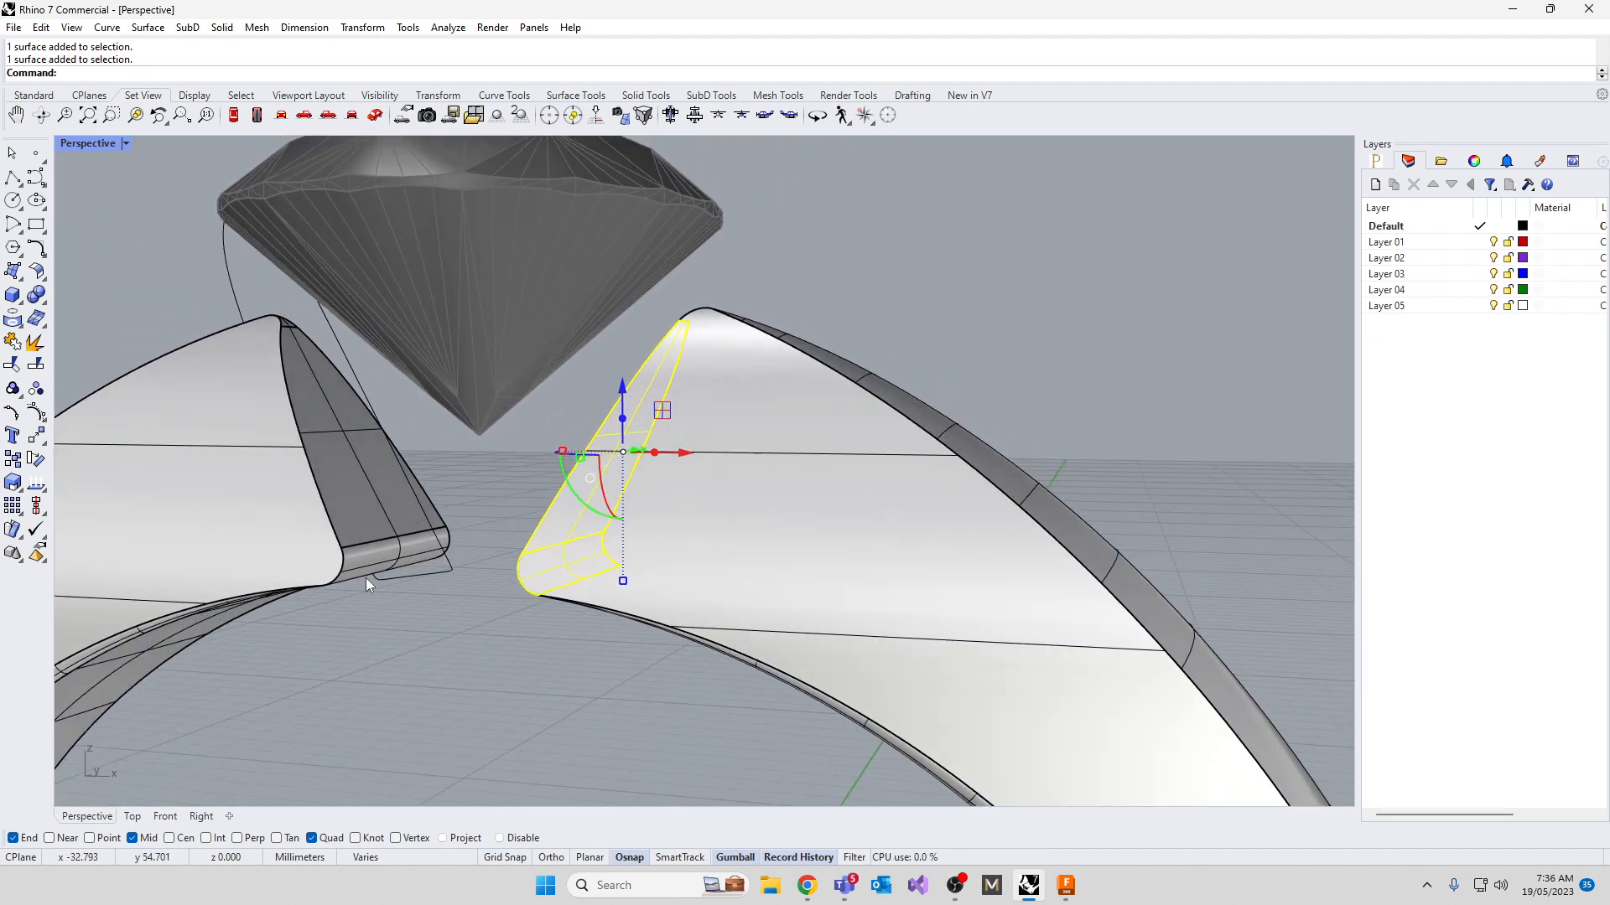
pyautogui.keyDown('shift'); pyautogui.click(367, 562); pyautogui.keyUp('shift')
pyautogui.keyDown('shift'); pyautogui.click(371, 522); pyautogui.keyUp('shift')
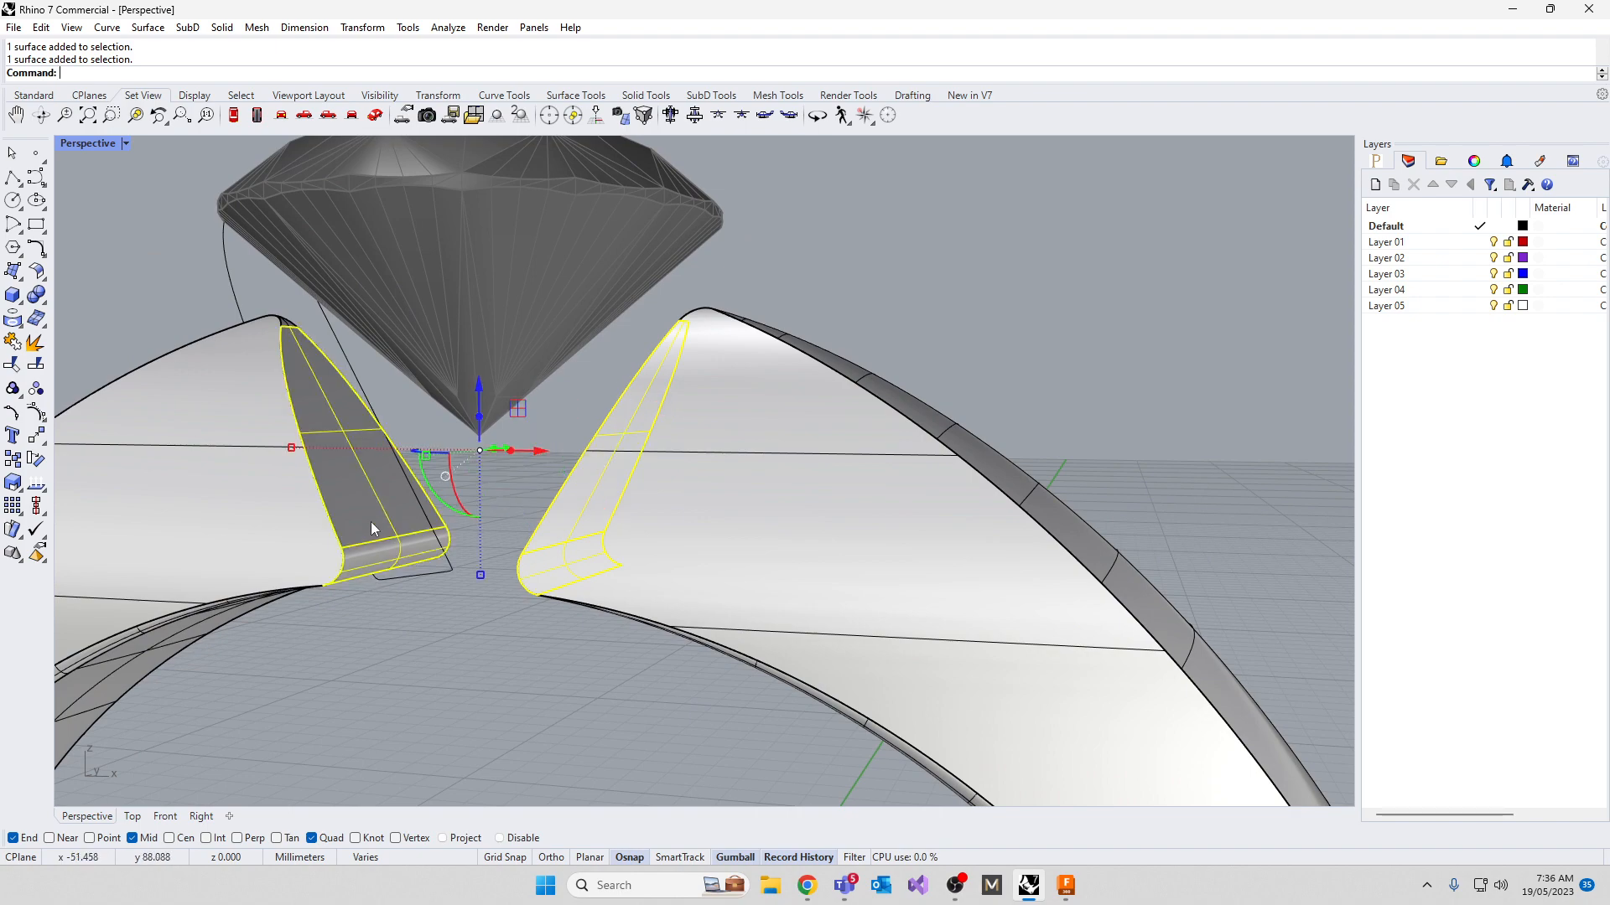
pyautogui.moveTo(370, 522); pyautogui.dragTo(550, 515, button='right')
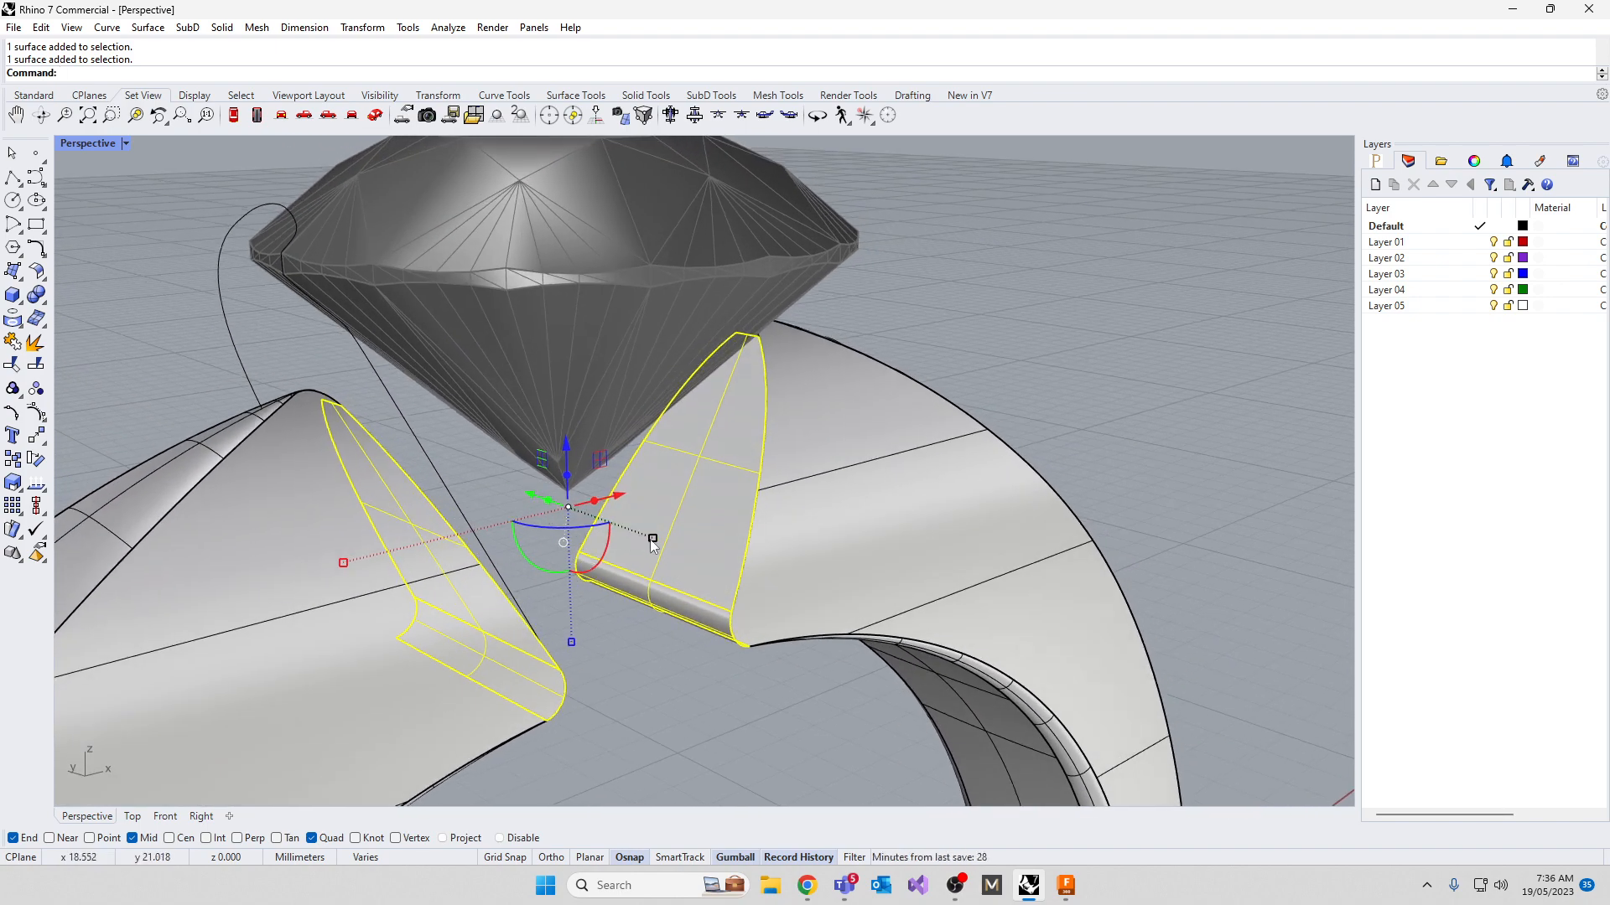
pyautogui.moveTo(649, 537); pyautogui.dragTo(632, 535)
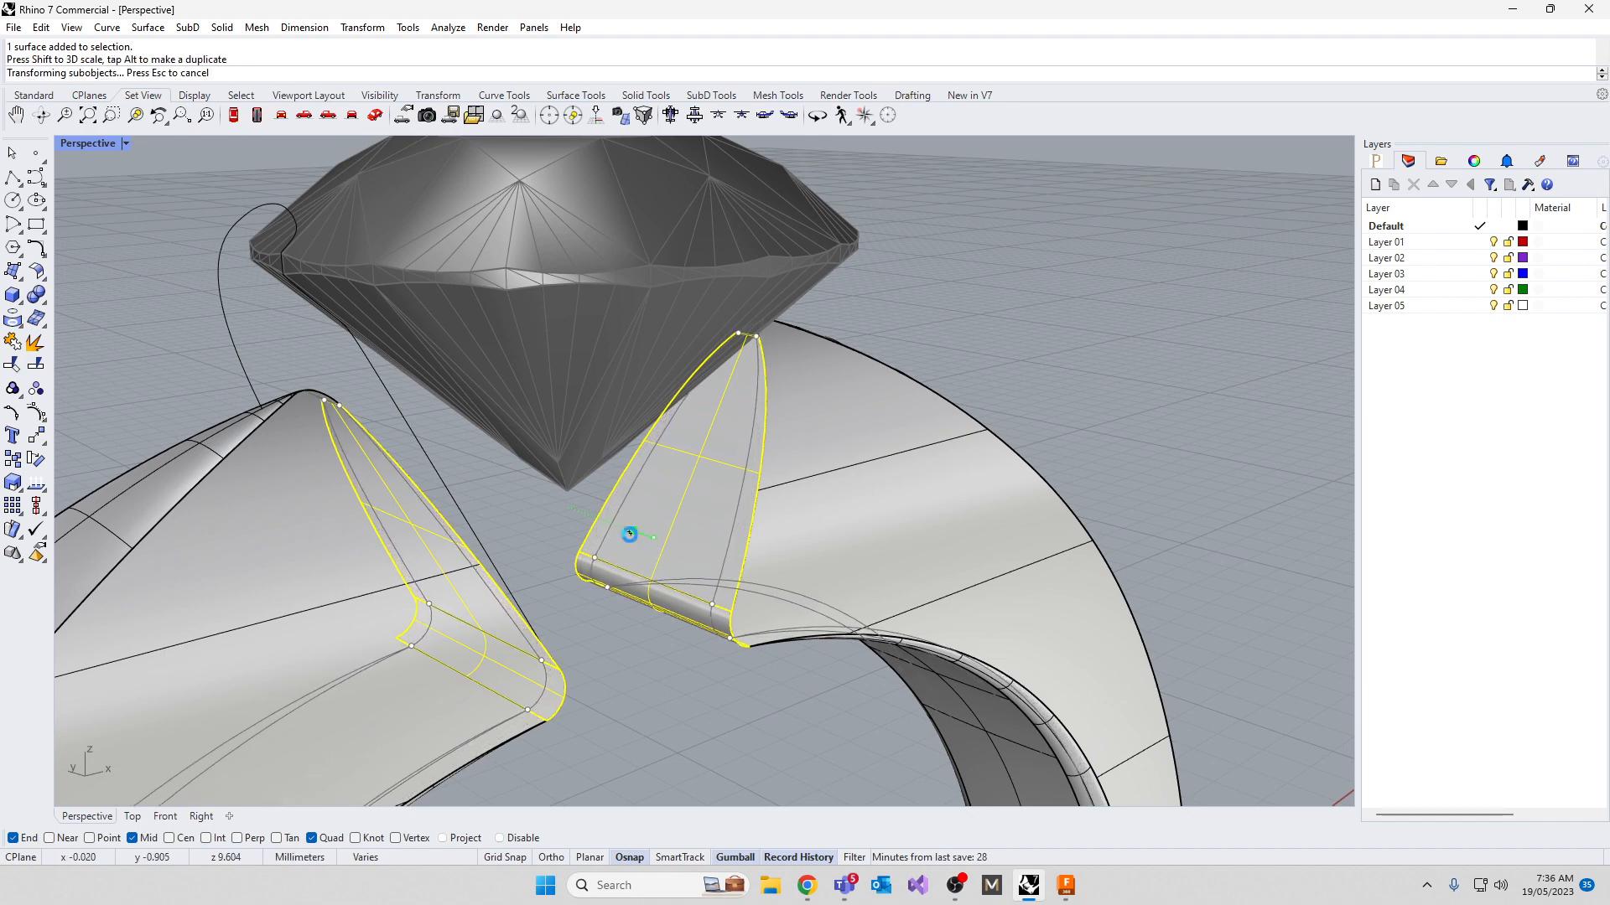
# Inspect the scaled gap tips from below and undo the scaling of their faces
pyautogui.moveTo(718, 671); pyautogui.dragTo(627, 488, button='right')
pyautogui.scroll(5, 737, 659)
pyautogui.scroll(-5, 740, 675)
pyautogui.scroll(-2, 662, 545)
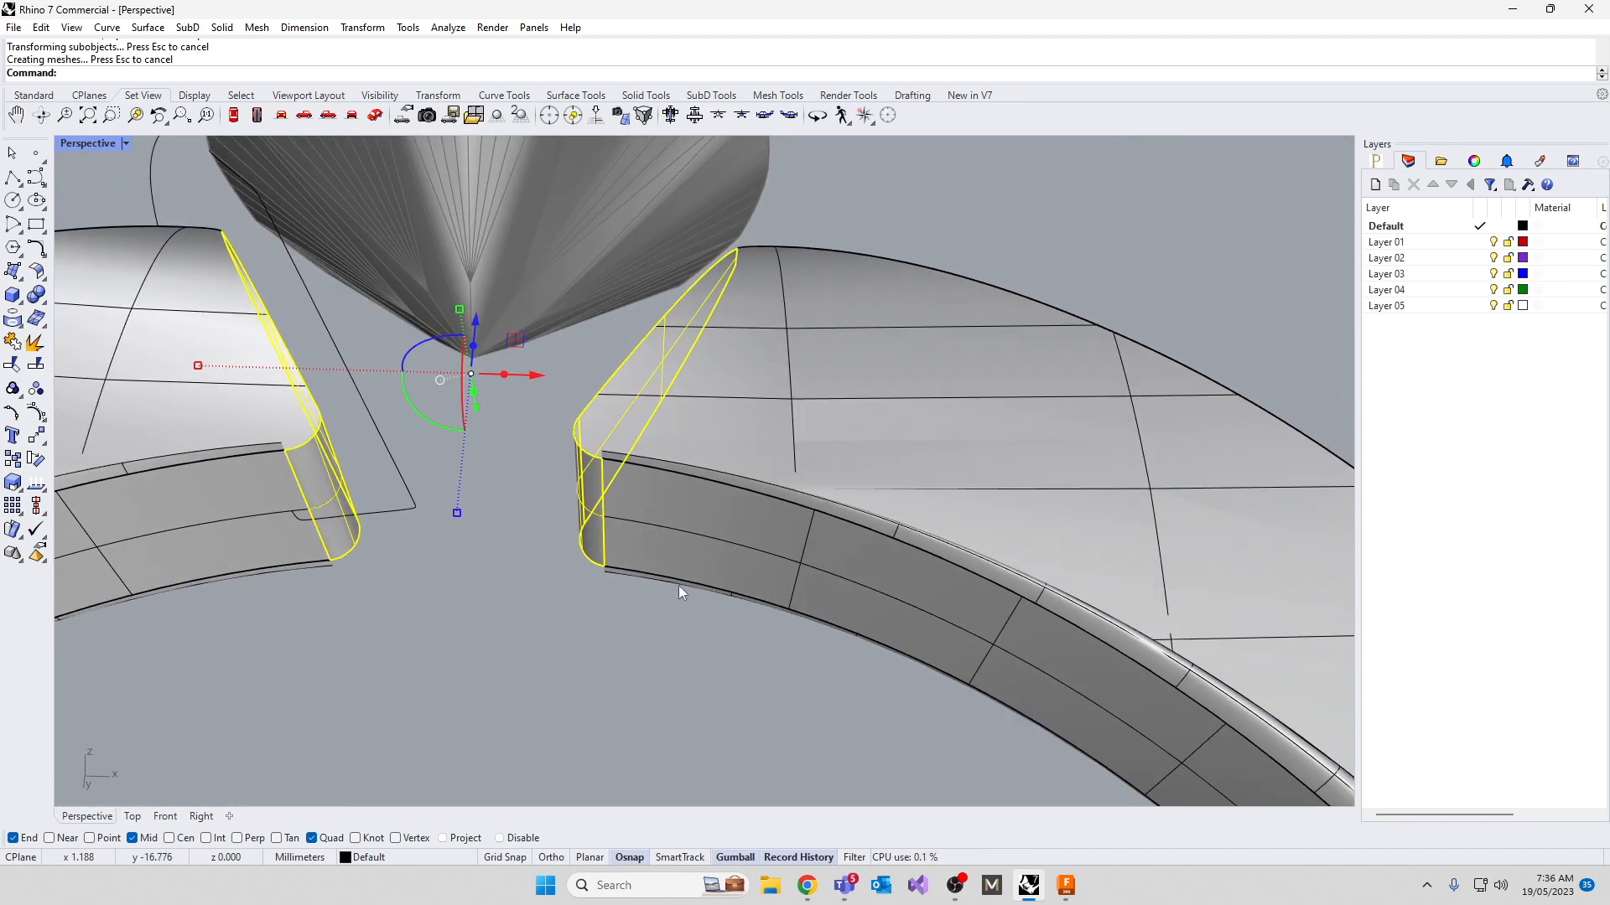
pyautogui.hotkey('ctrl', 'z')
pyautogui.moveTo(546, 655); pyautogui.dragTo(755, 529, button='right')
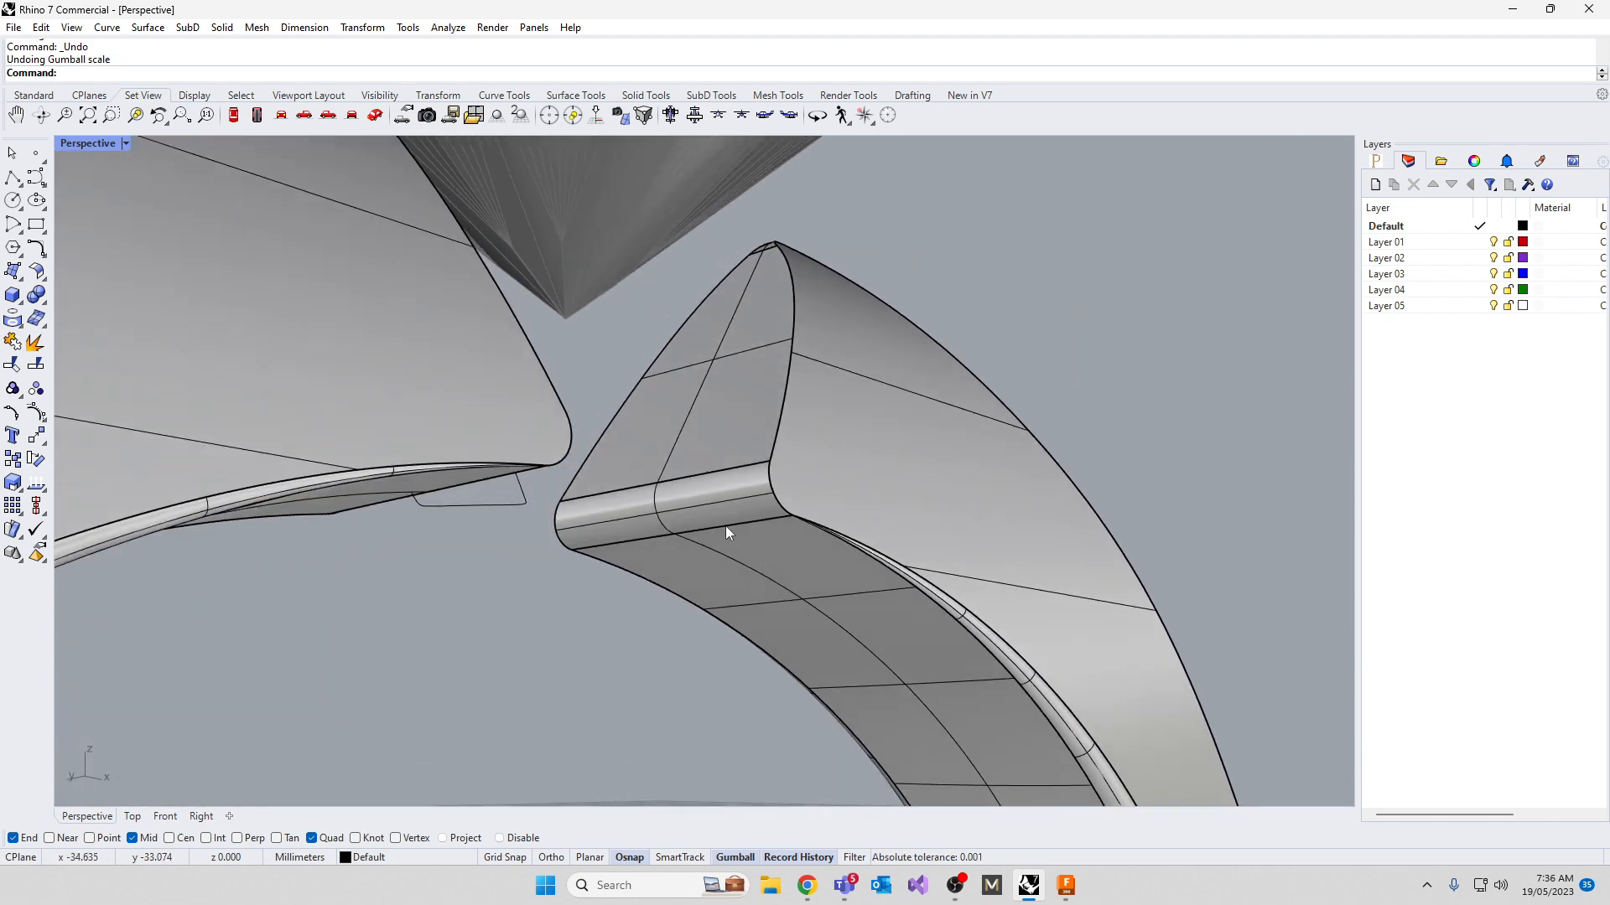
pyautogui.click(701, 423)
pyautogui.keyDown('ctrl'); pyautogui.keyDown('shift'); pyautogui.click(734, 515); pyautogui.keyUp('shift'); pyautogui.keyUp('ctrl')
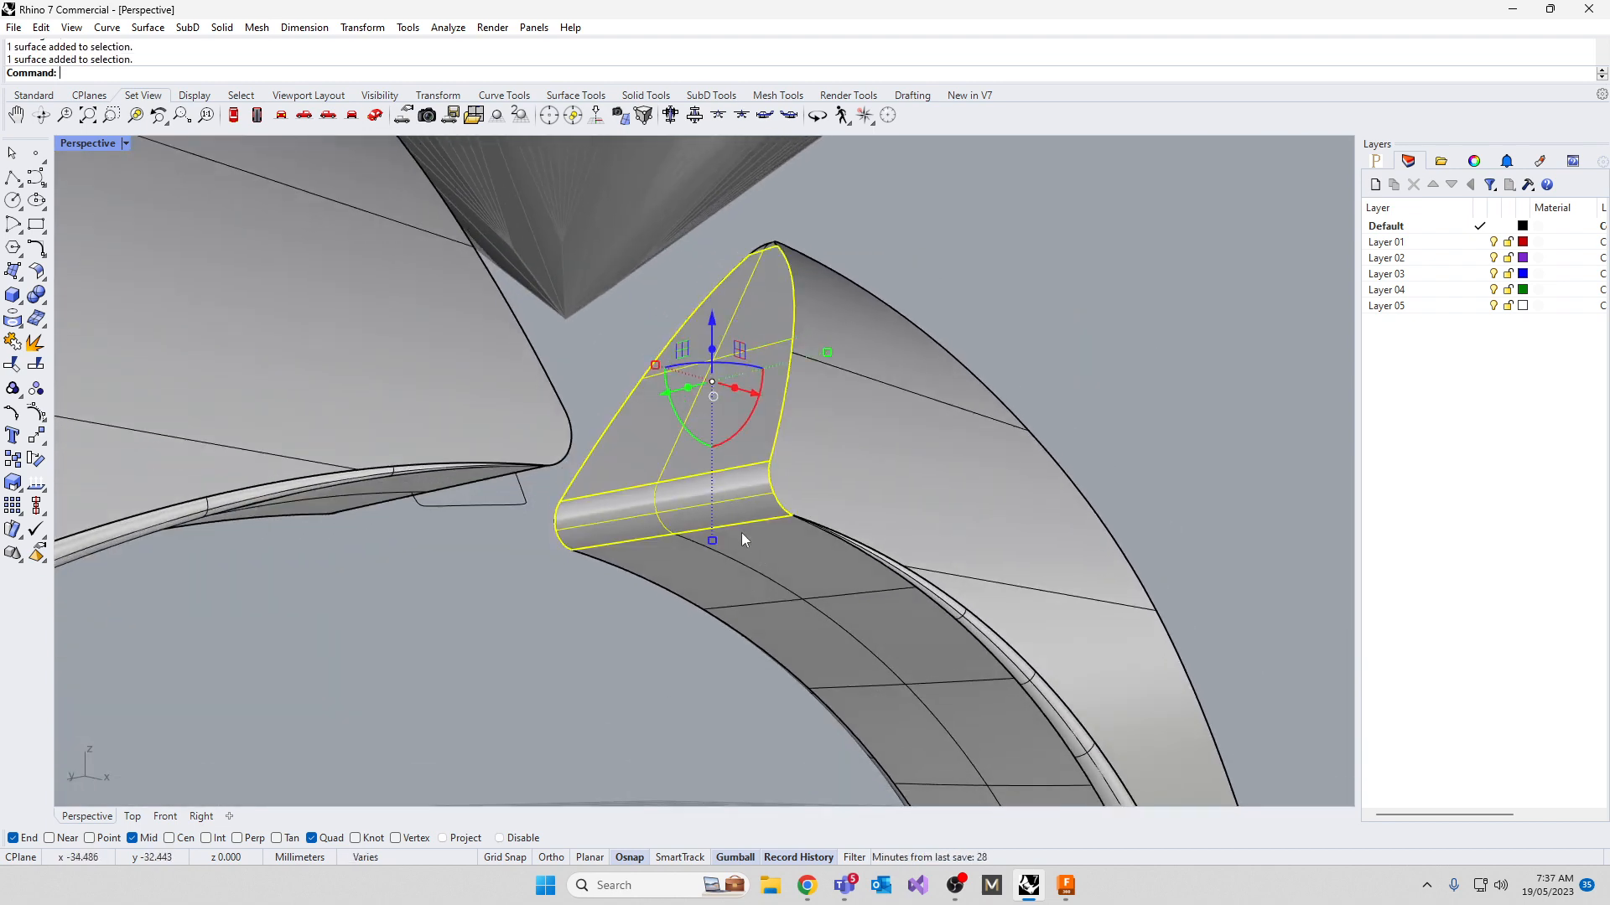
pyautogui.scroll(2, 751, 532)
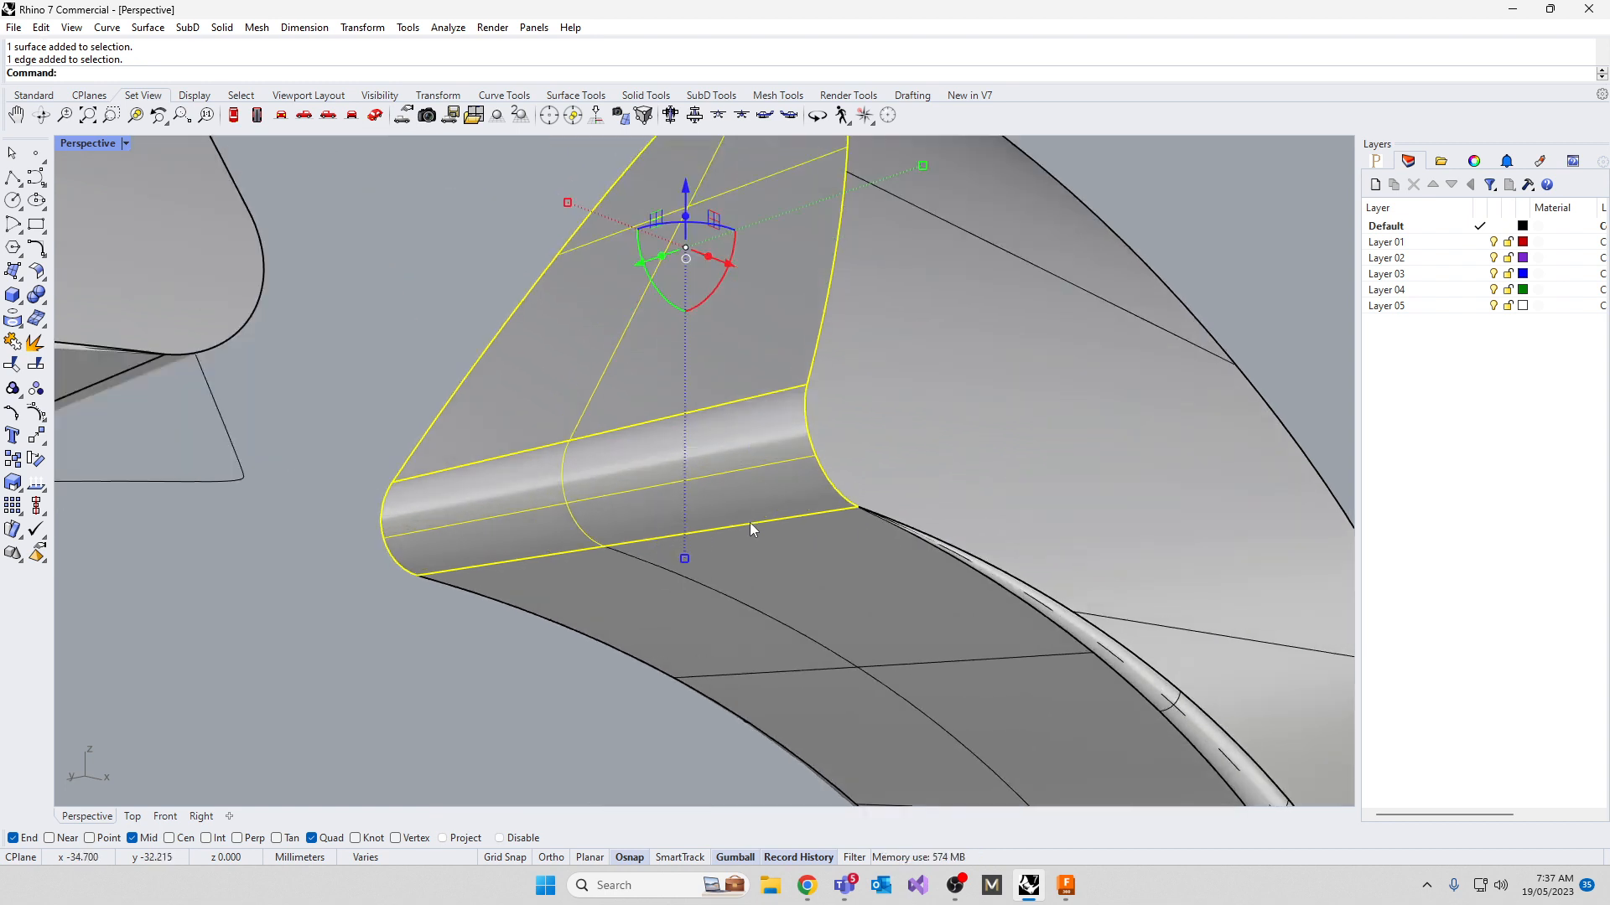
pyautogui.keyDown('ctrl'); pyautogui.keyDown('shift'); pyautogui.click(750, 521); pyautogui.keyUp('shift'); pyautogui.keyUp('ctrl')
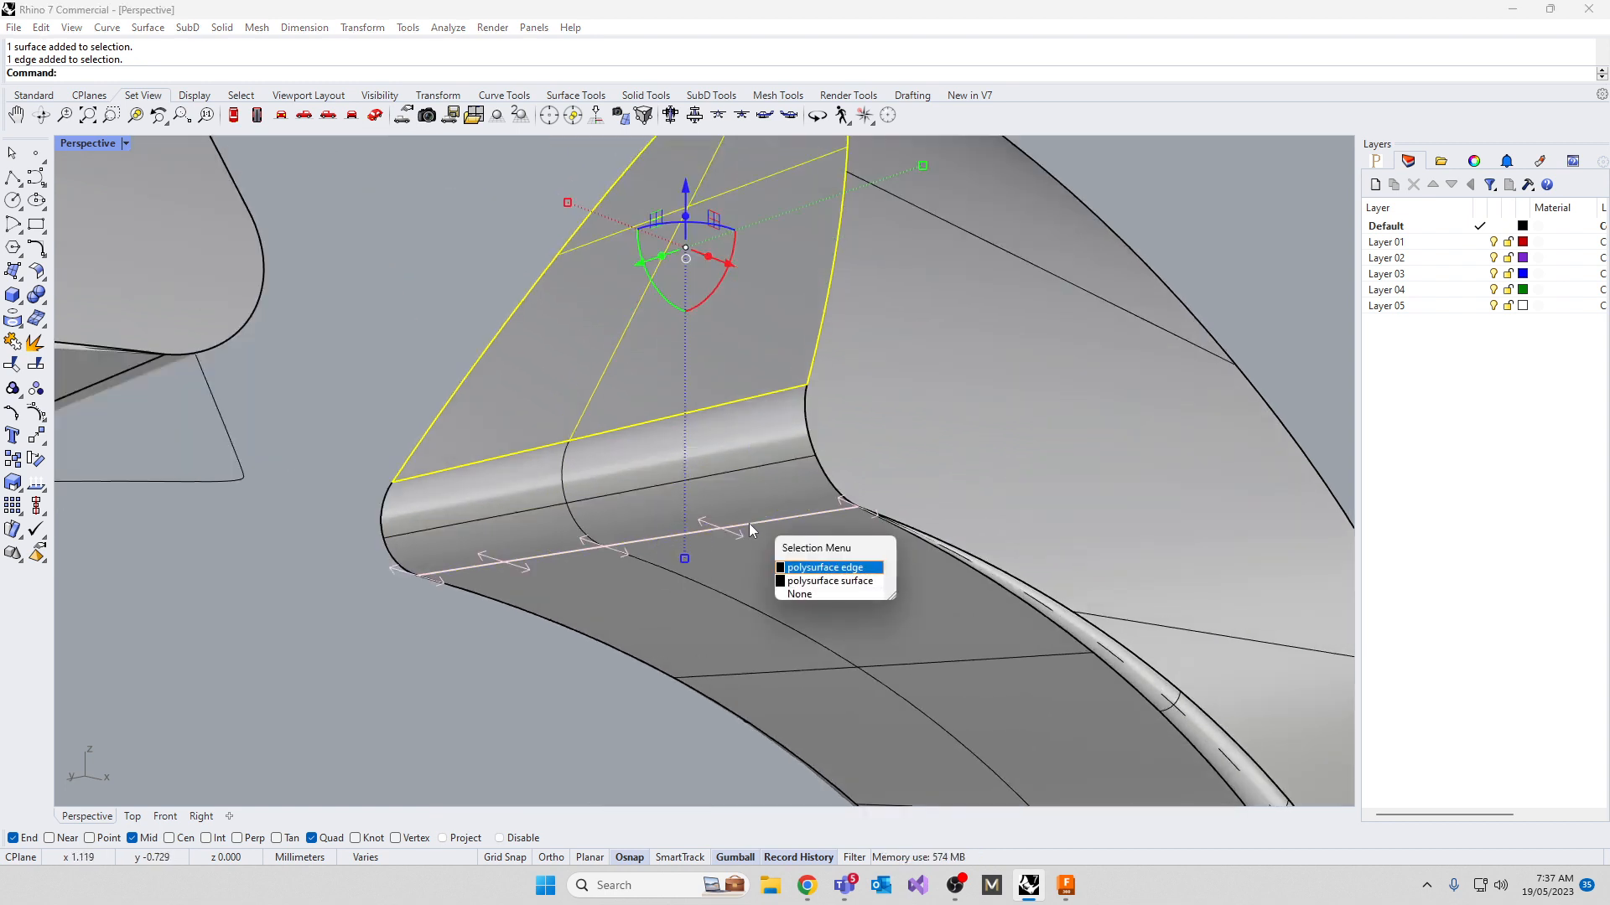
pyautogui.click(819, 572)
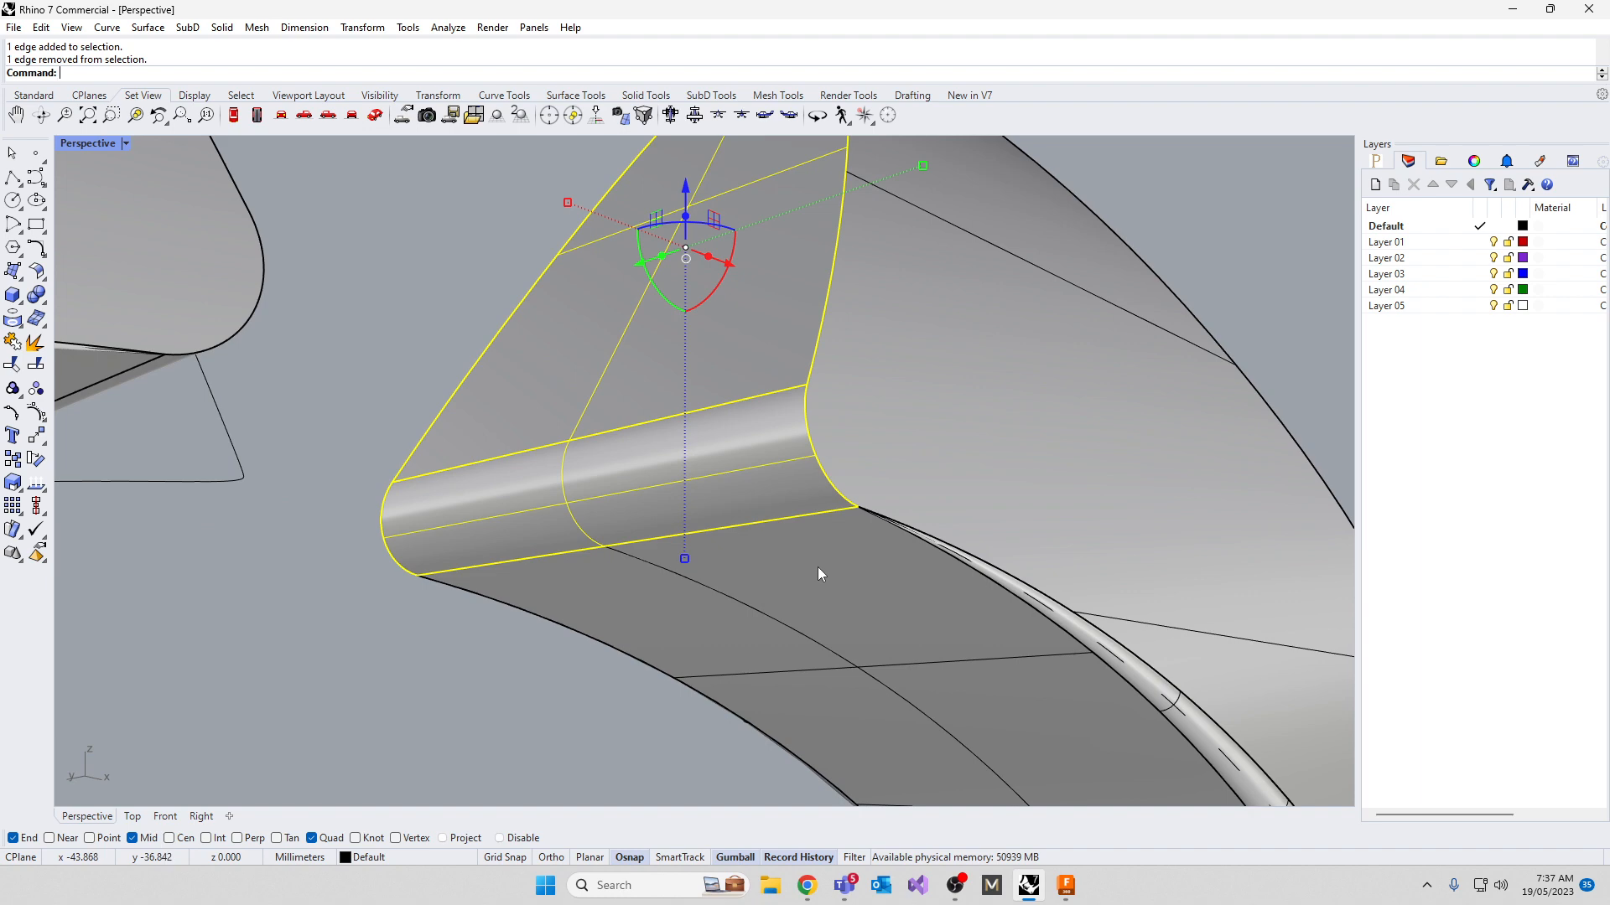
pyautogui.scroll(-10, 818, 567)
pyautogui.click(763, 662)
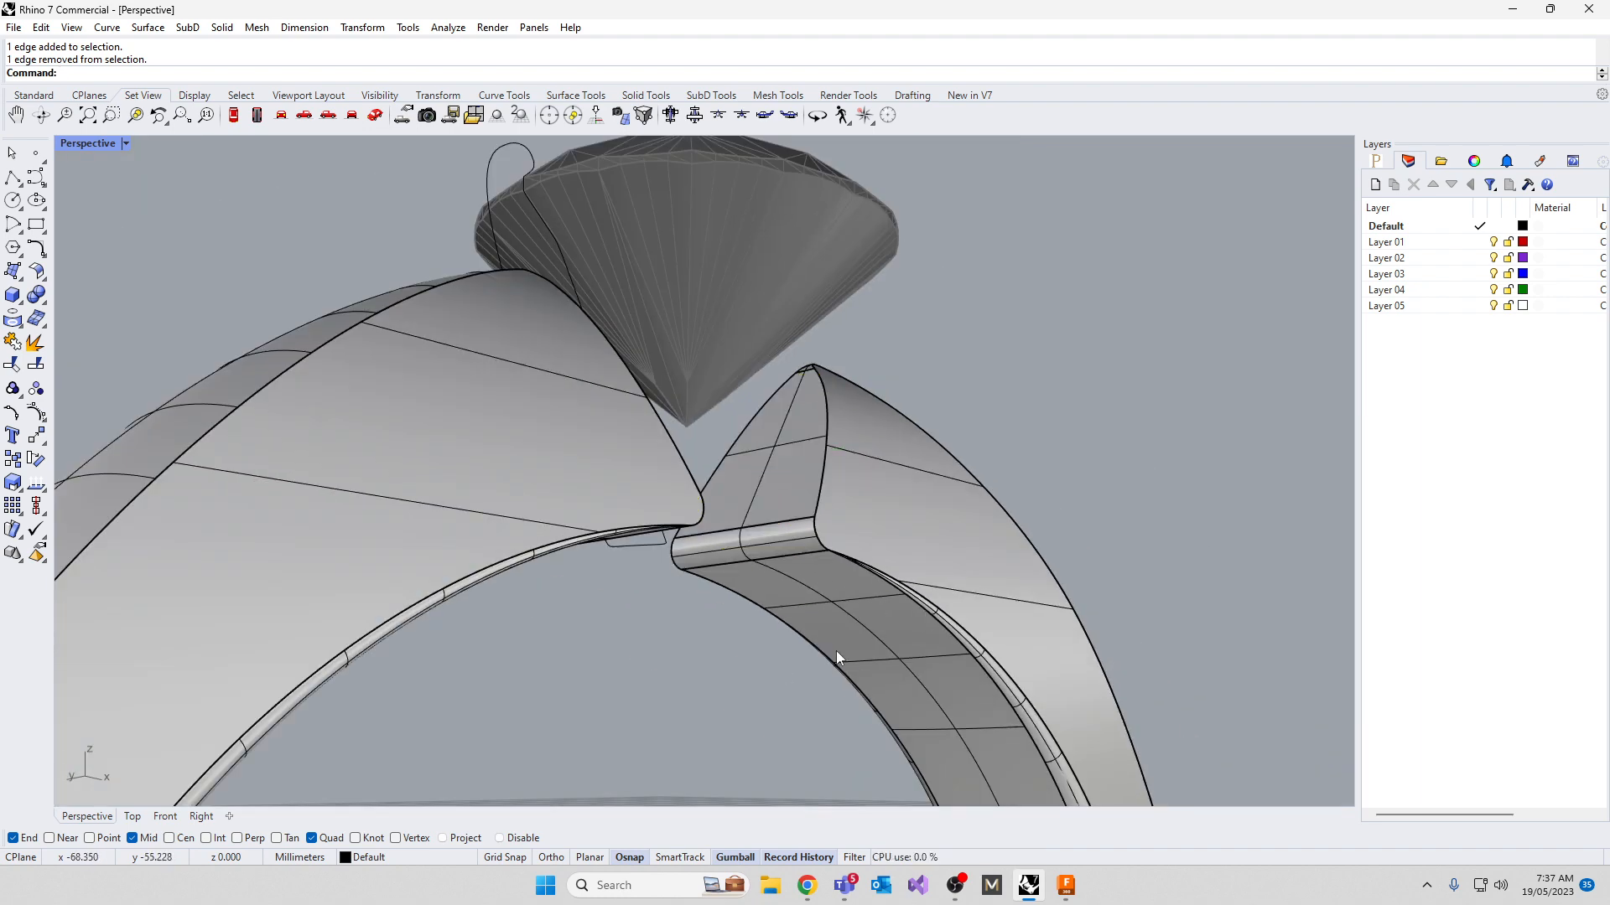
# Undo the modelling operations back to before the Boolean intersection, restoring the separate ring extrusions
pyautogui.moveTo(839, 649); pyautogui.dragTo(611, 621, button='right')
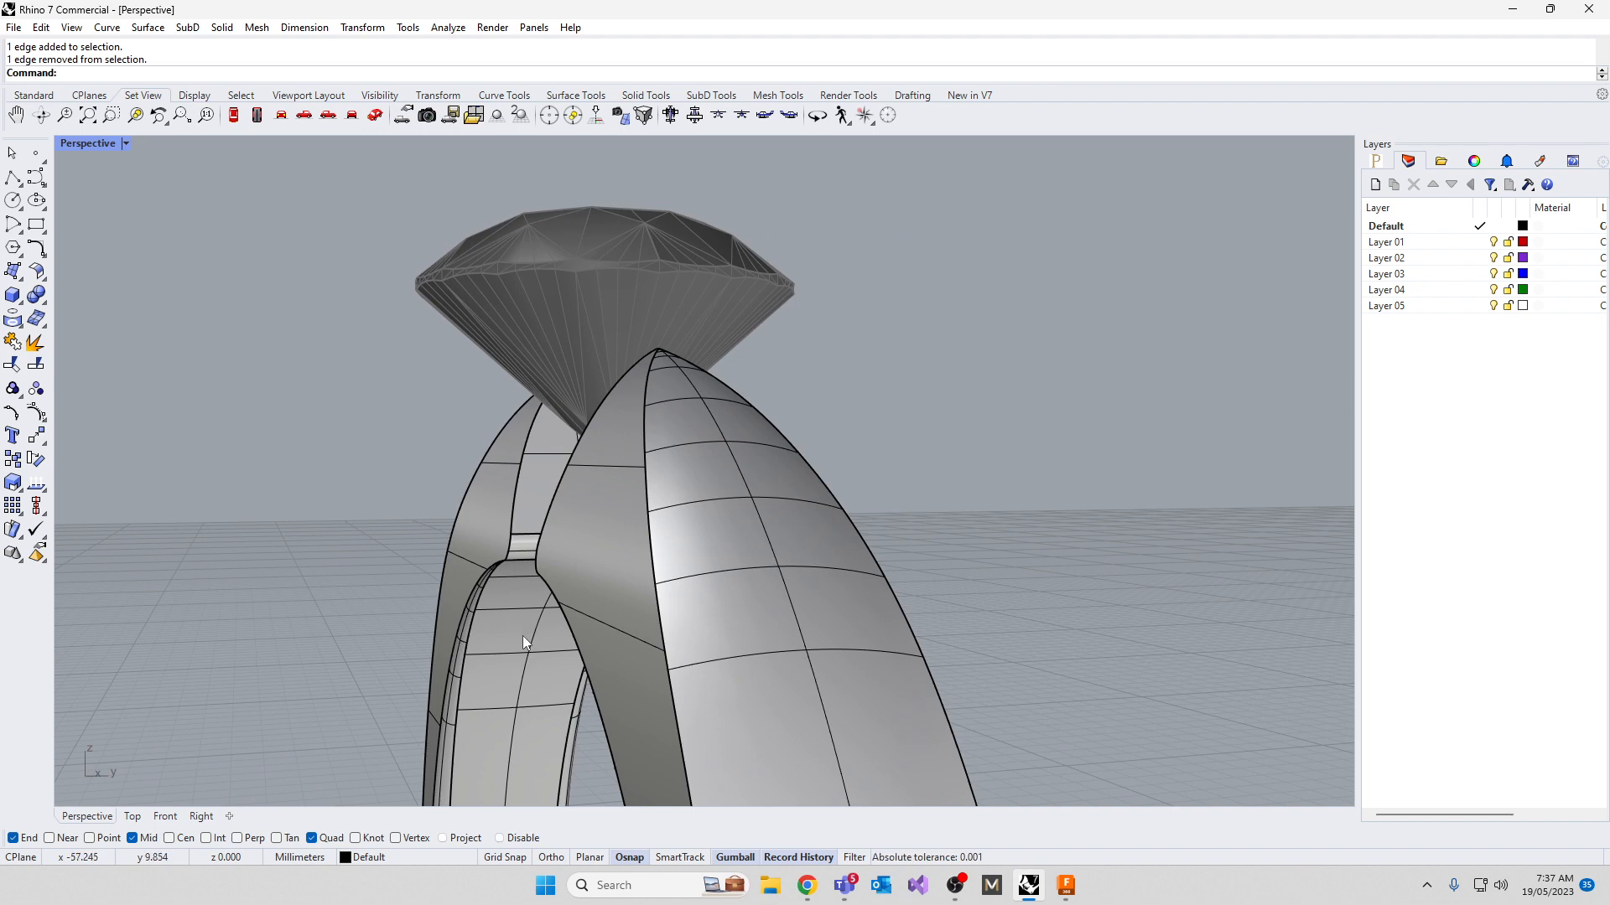
pyautogui.moveTo(521, 636); pyautogui.dragTo(541, 570, button='right')
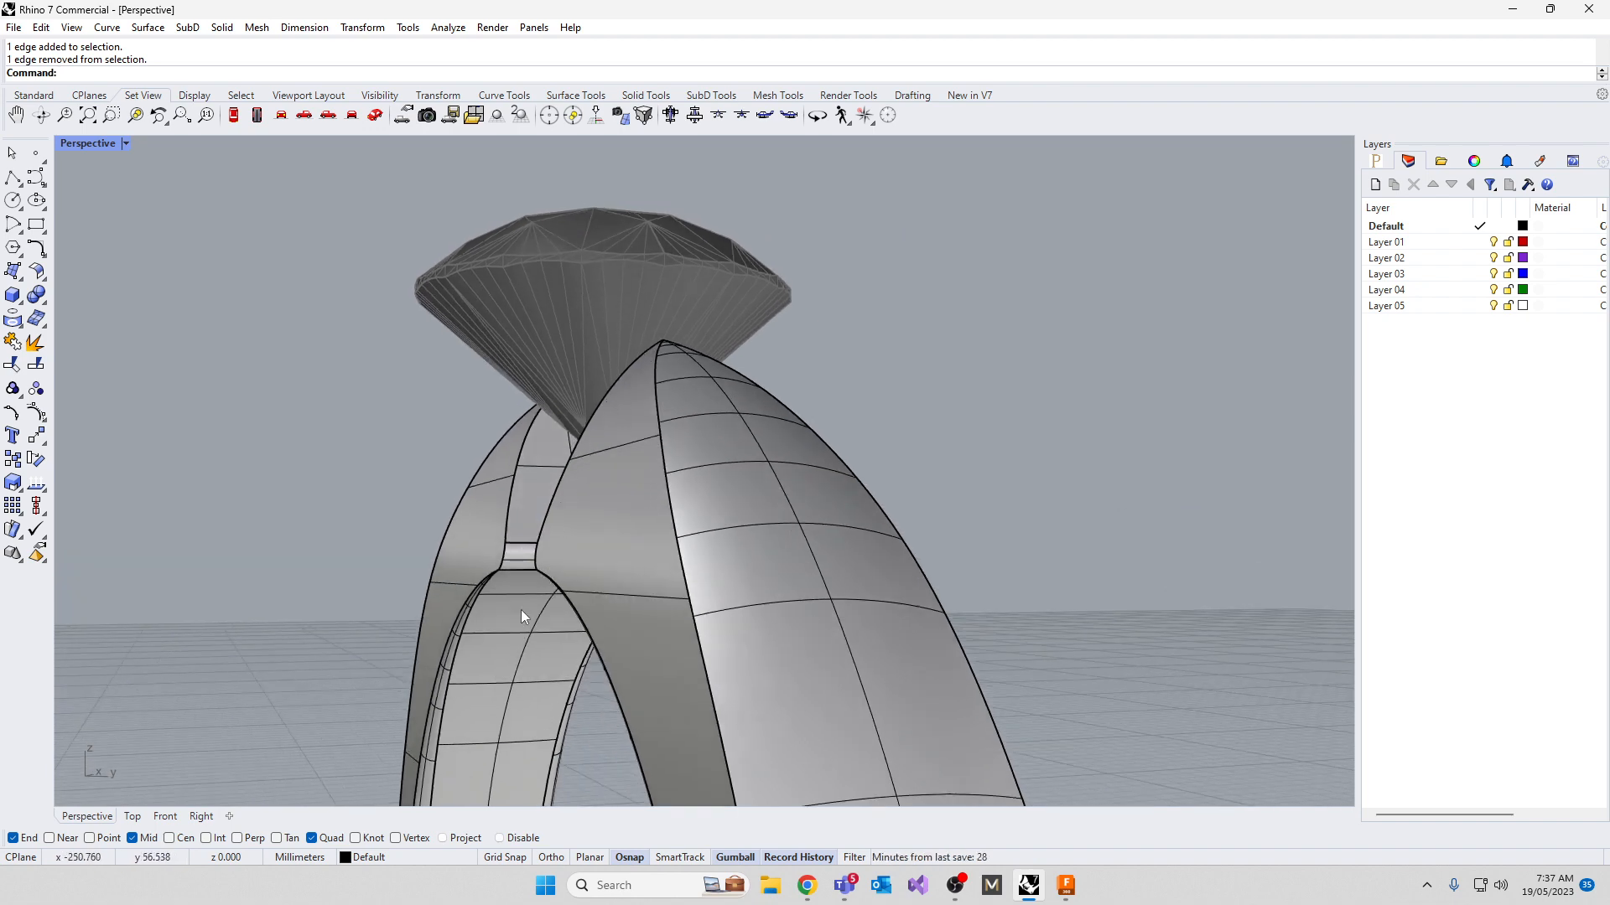
pyautogui.hotkey('ctrl', 'z')
pyautogui.hotkey('ctrl', 'z')
pyautogui.hotkey('ctrl', 'z')
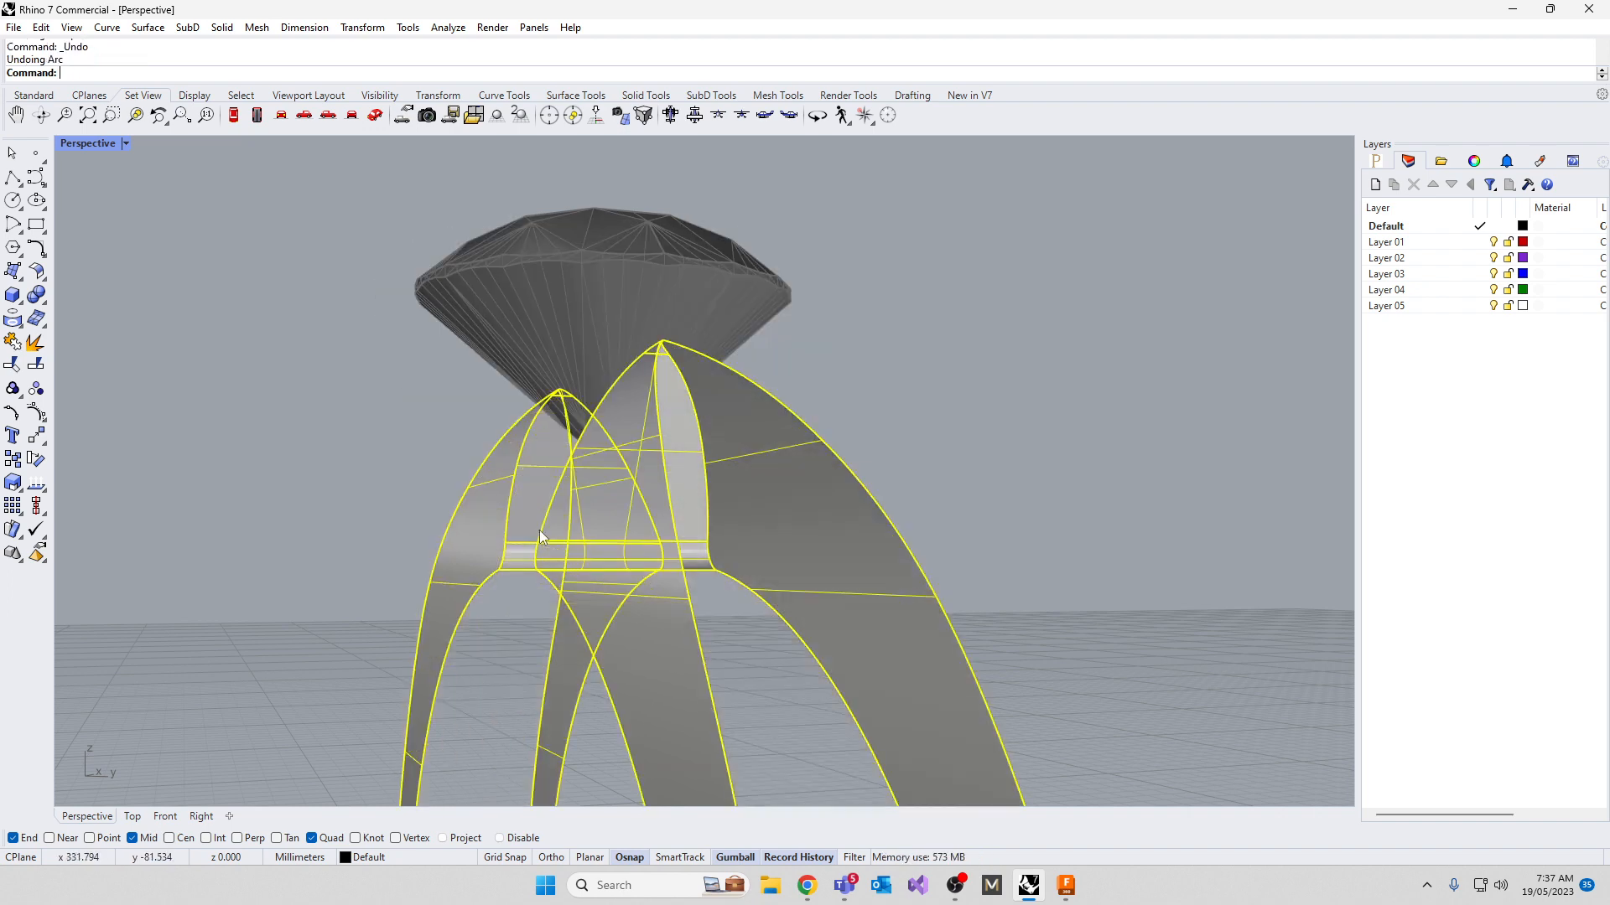
pyautogui.hotkey('ctrl', 'z')
pyautogui.hotkey('ctrl', 'z')
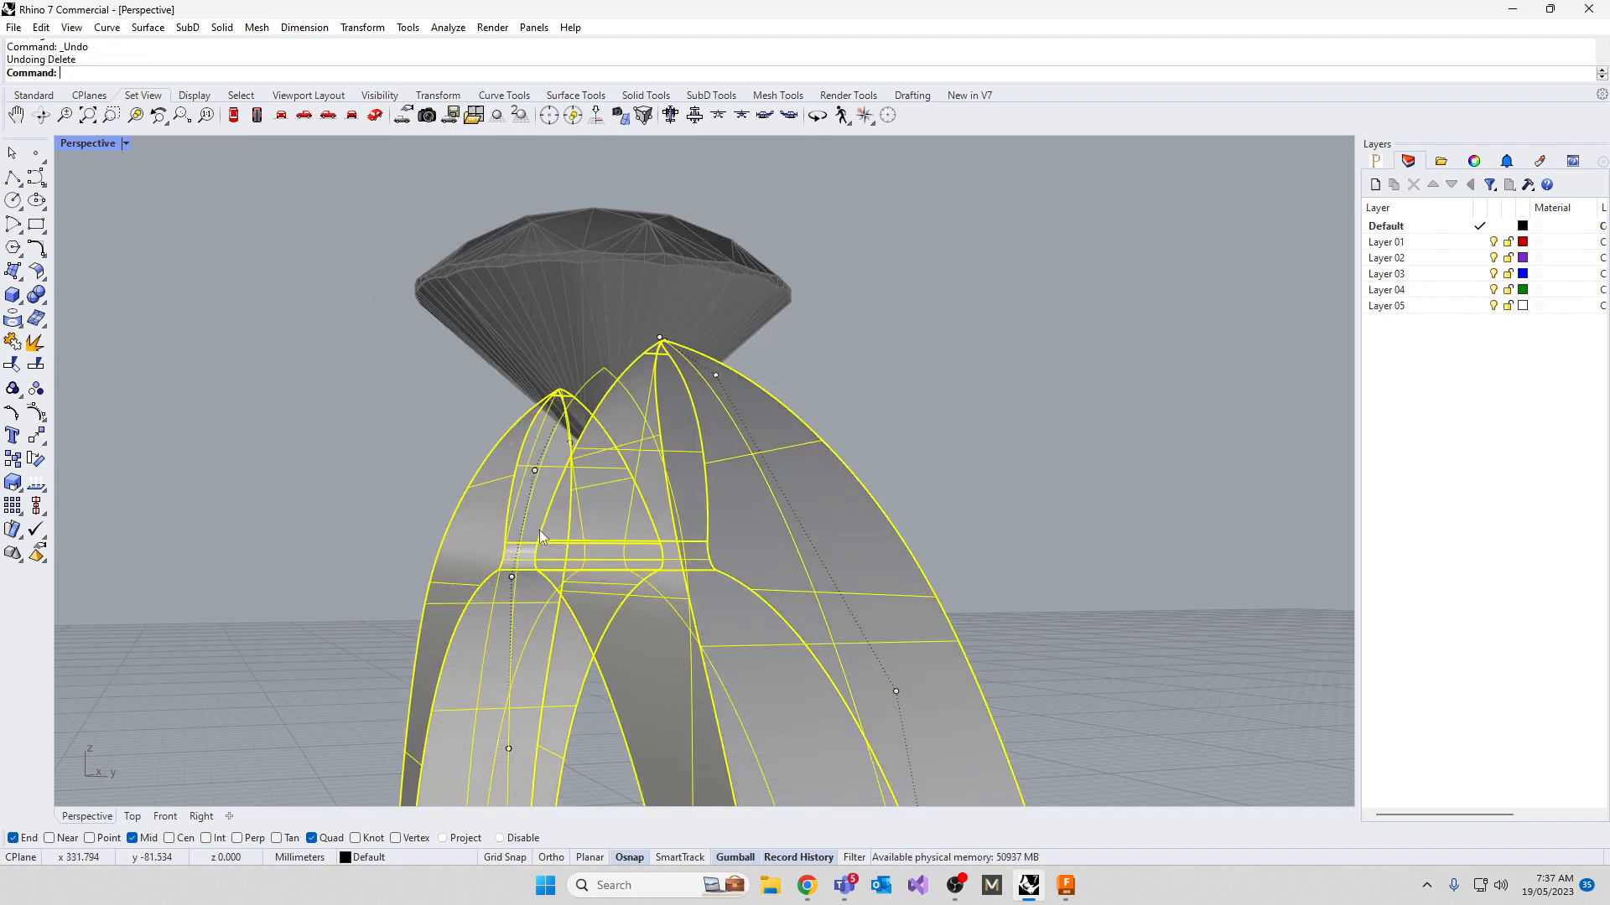
pyautogui.hotkey('ctrl', 'z')
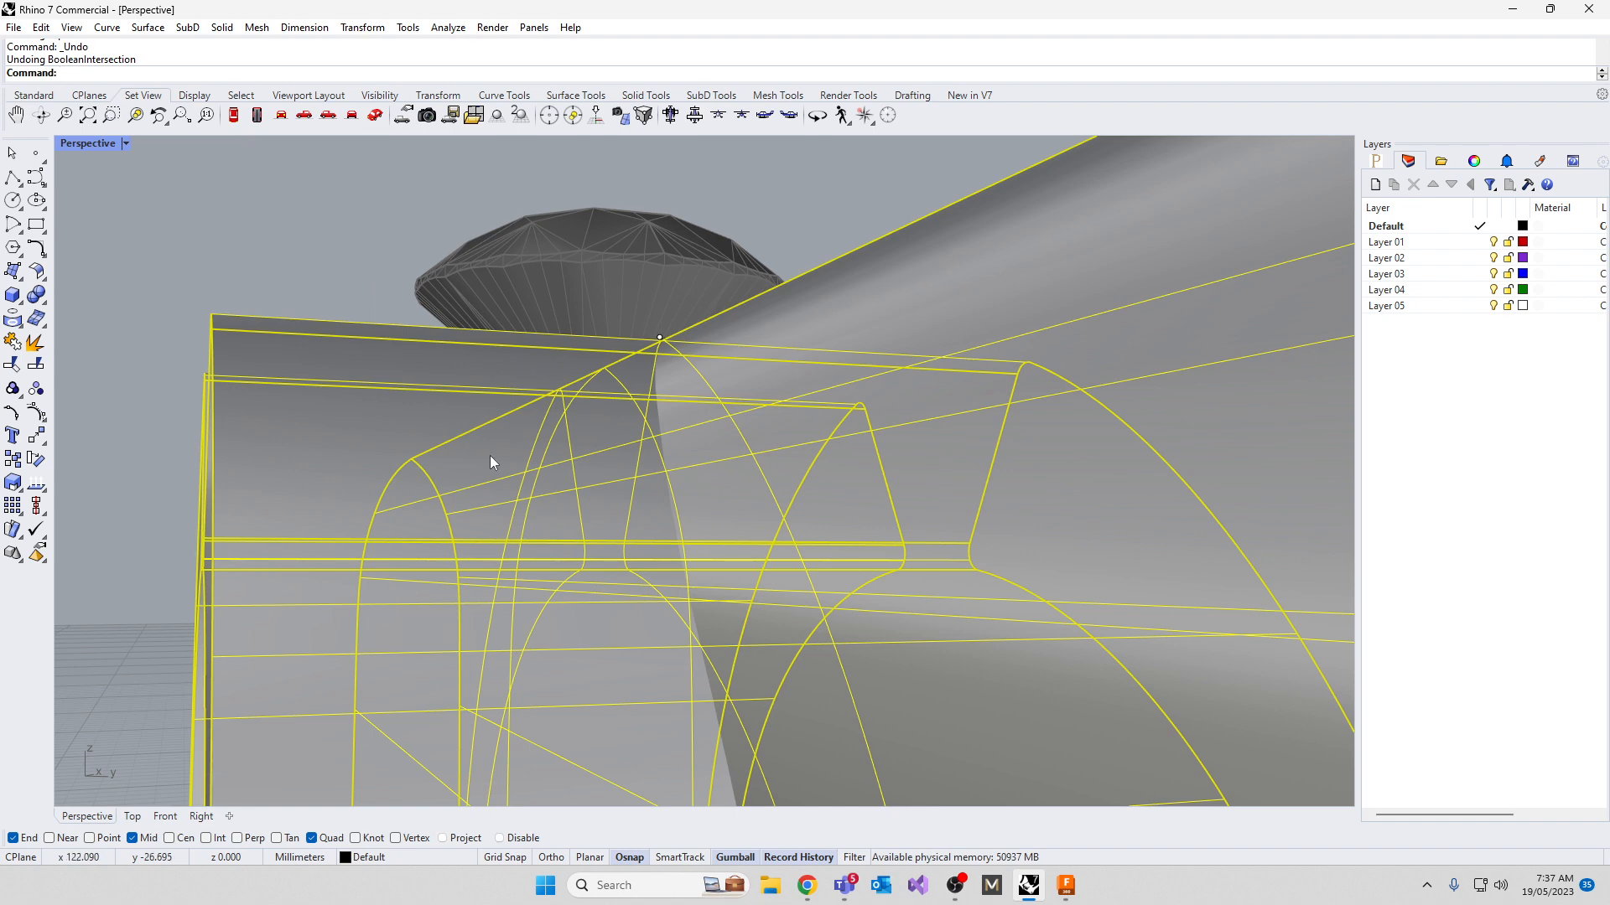
pyautogui.click(374, 258)
# Delete the closed extrusion with the pointed-arch profile that crosses the wide ring extrusion
pyautogui.scroll(-8, 730, 524)
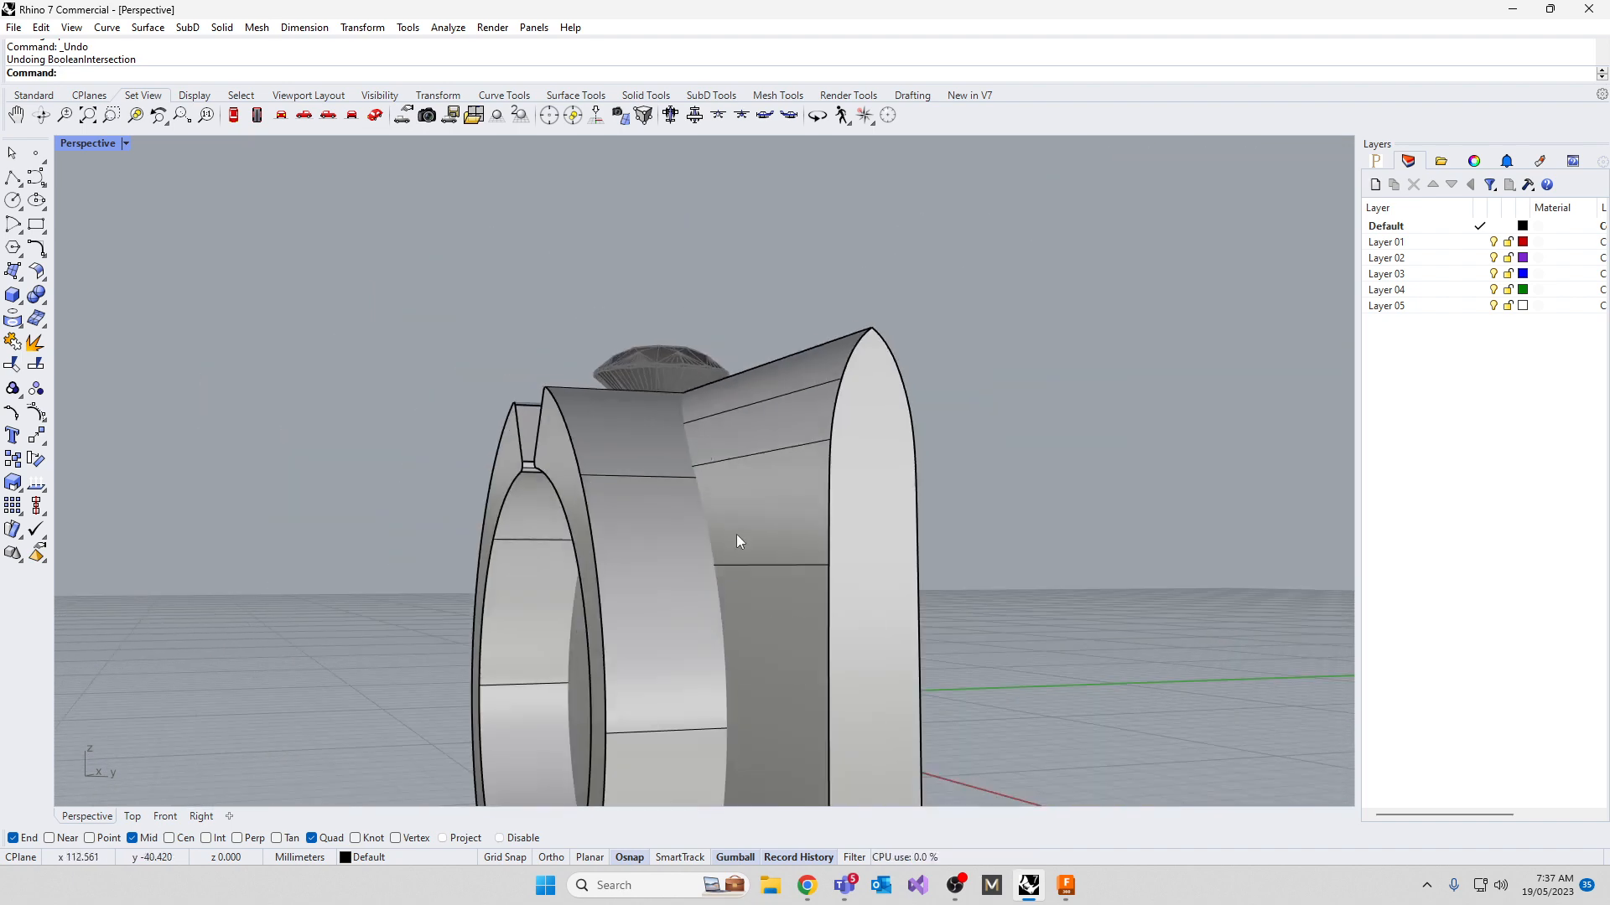
pyautogui.moveTo(737, 537); pyautogui.dragTo(634, 531, button='right')
pyautogui.click(635, 532)
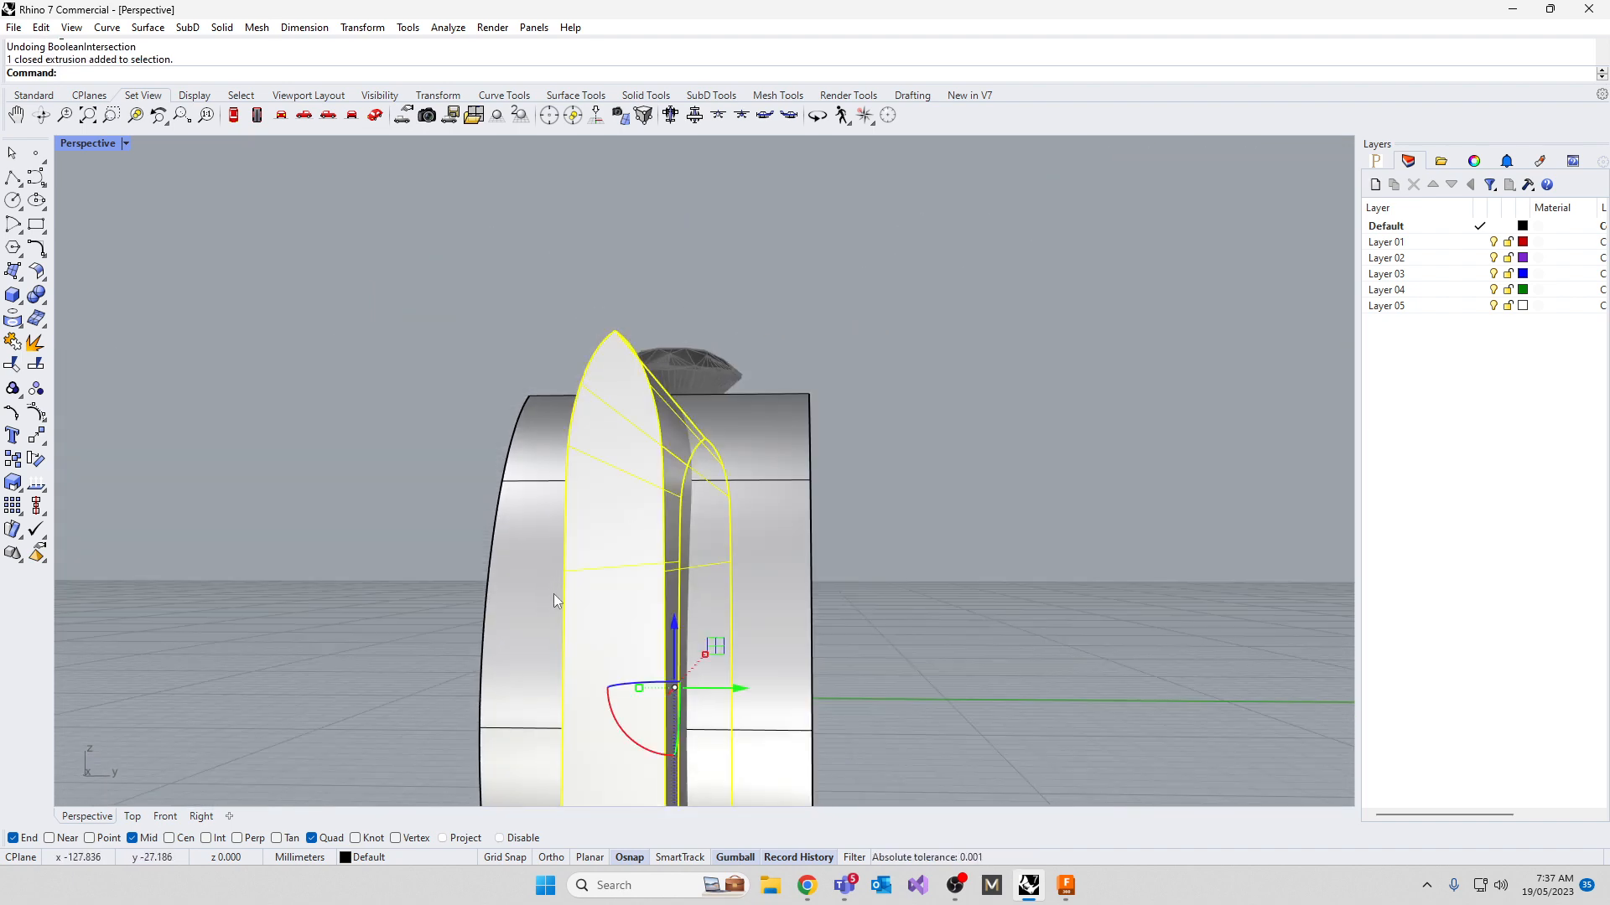
pyautogui.press('Delete')
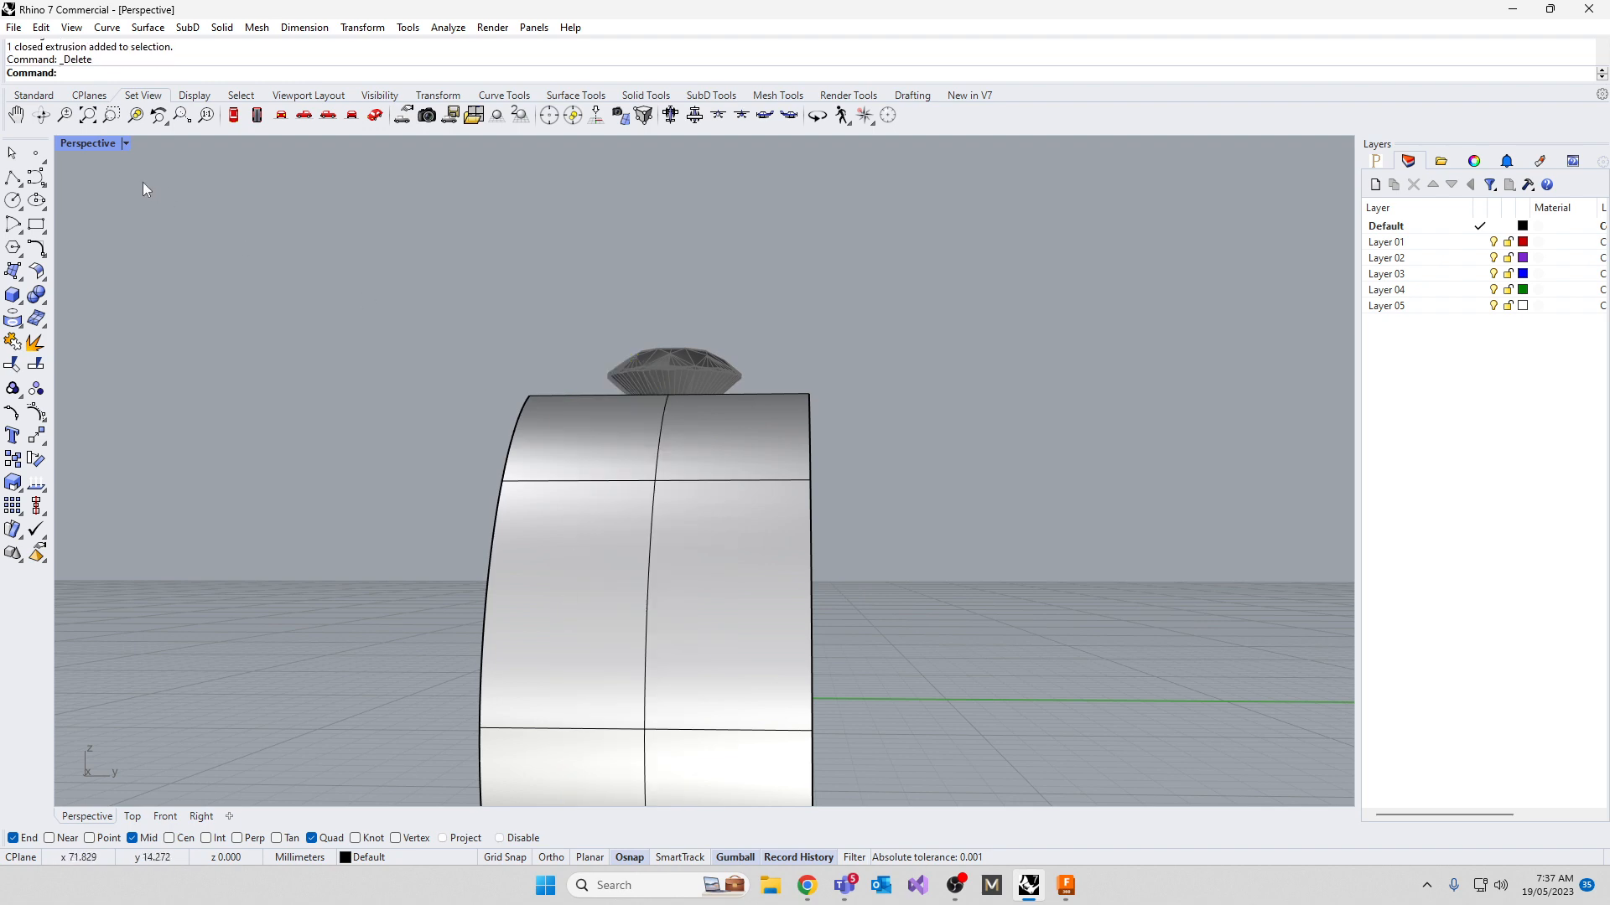
# Switch to wireframe display and select the pair of opposite control points on the pointed-arch curve level with the gap's lower edge
pyautogui.click(94, 144)
pyautogui.click(218, 184)
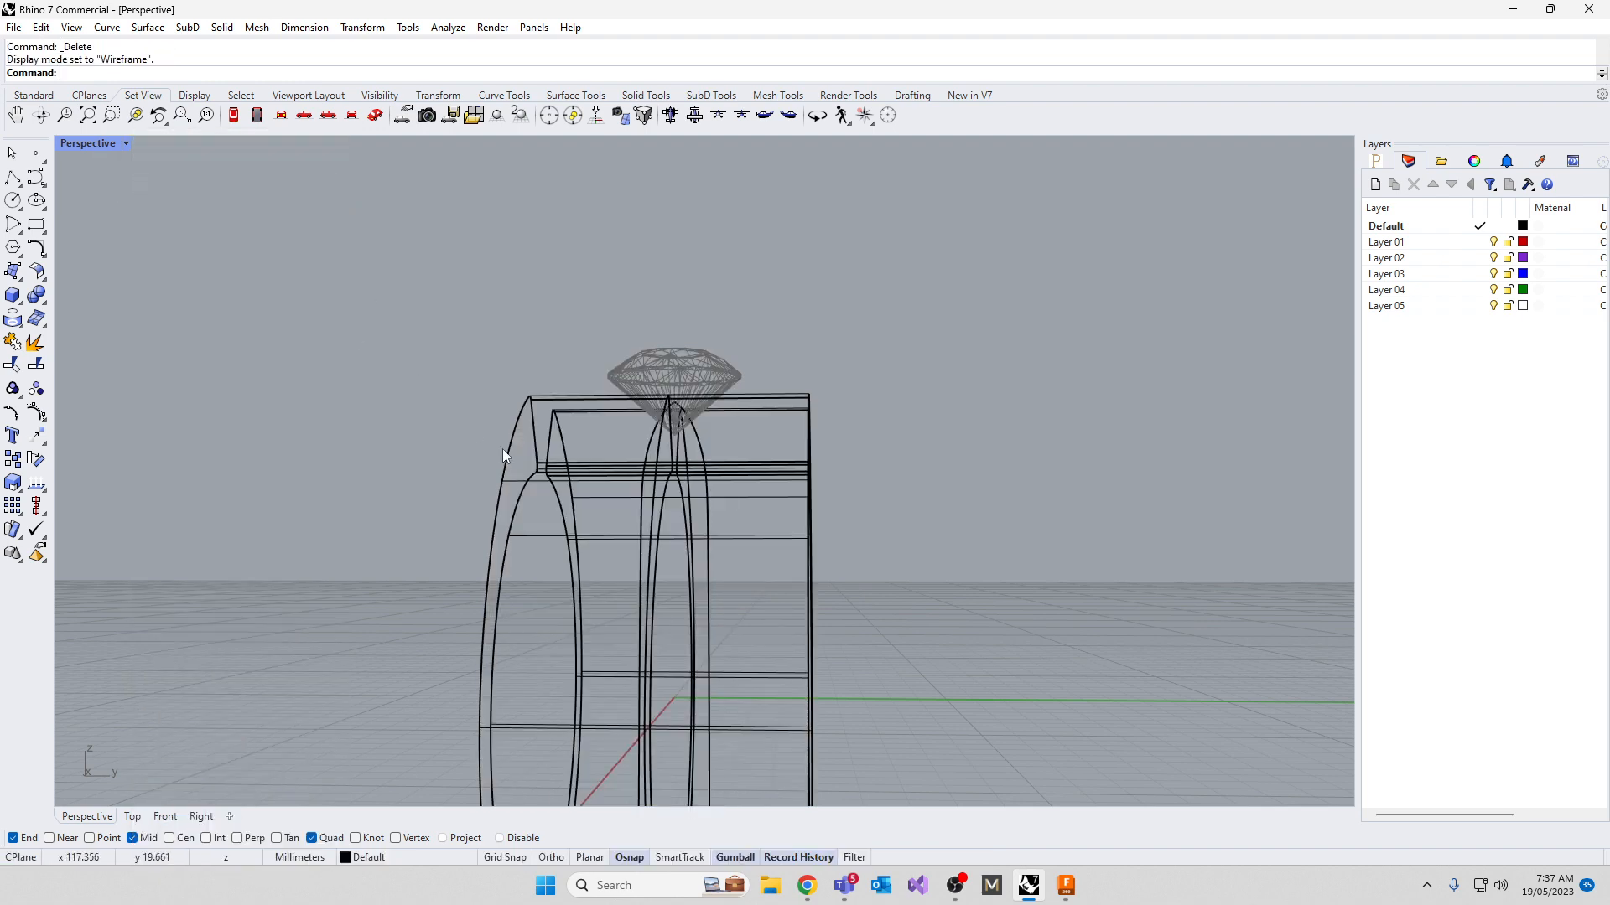
pyautogui.moveTo(694, 554); pyautogui.dragTo(651, 515, button='right')
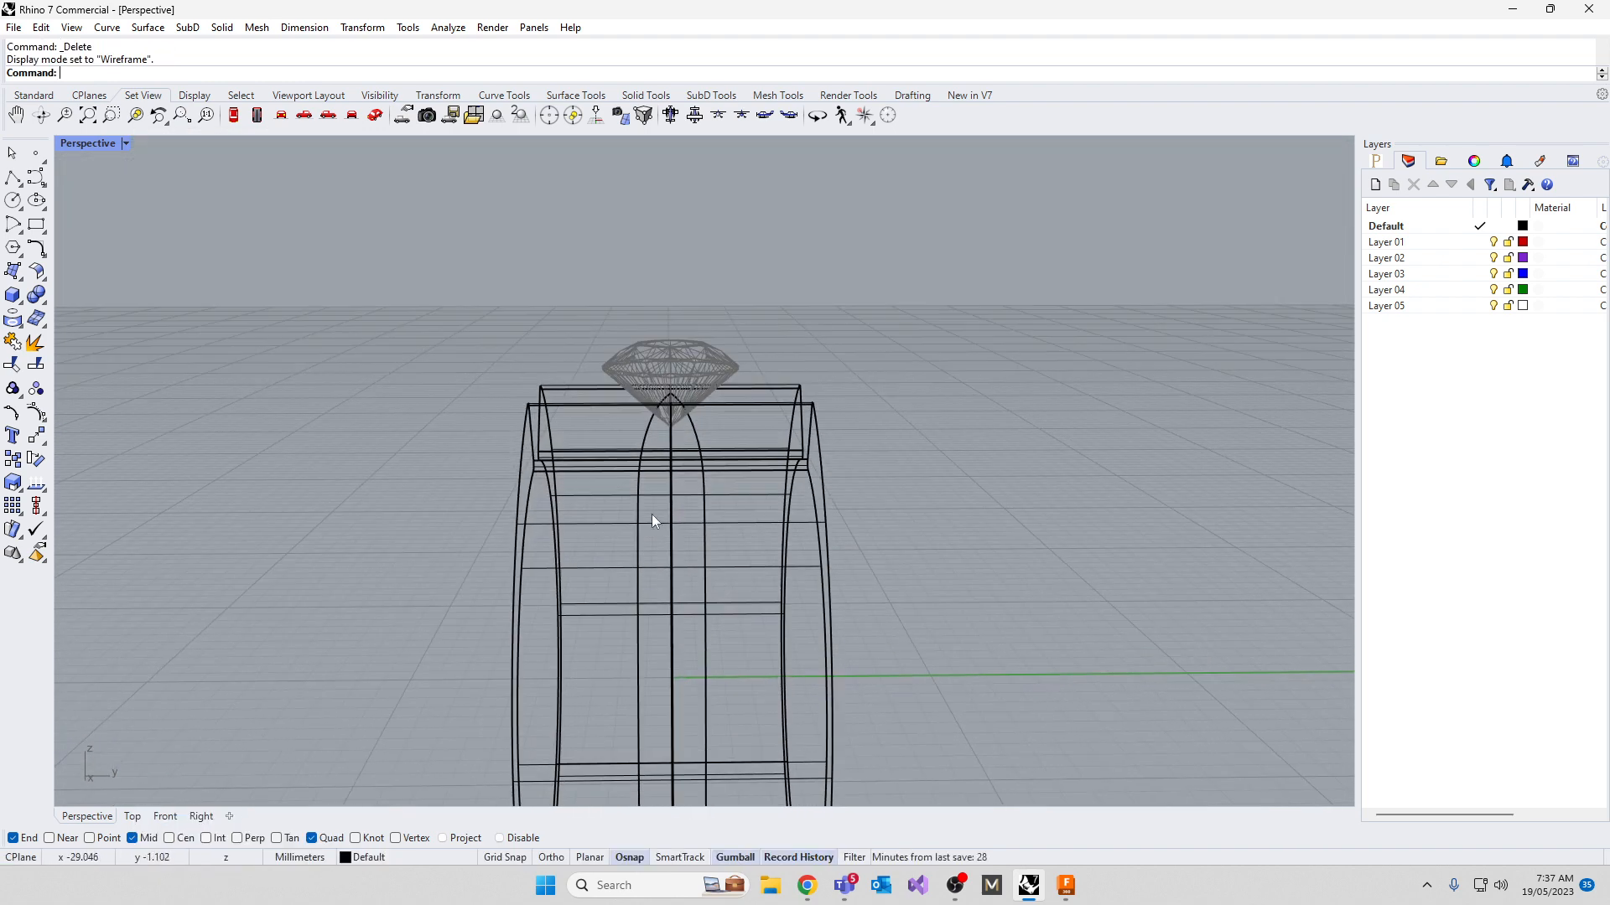
pyautogui.click(641, 510)
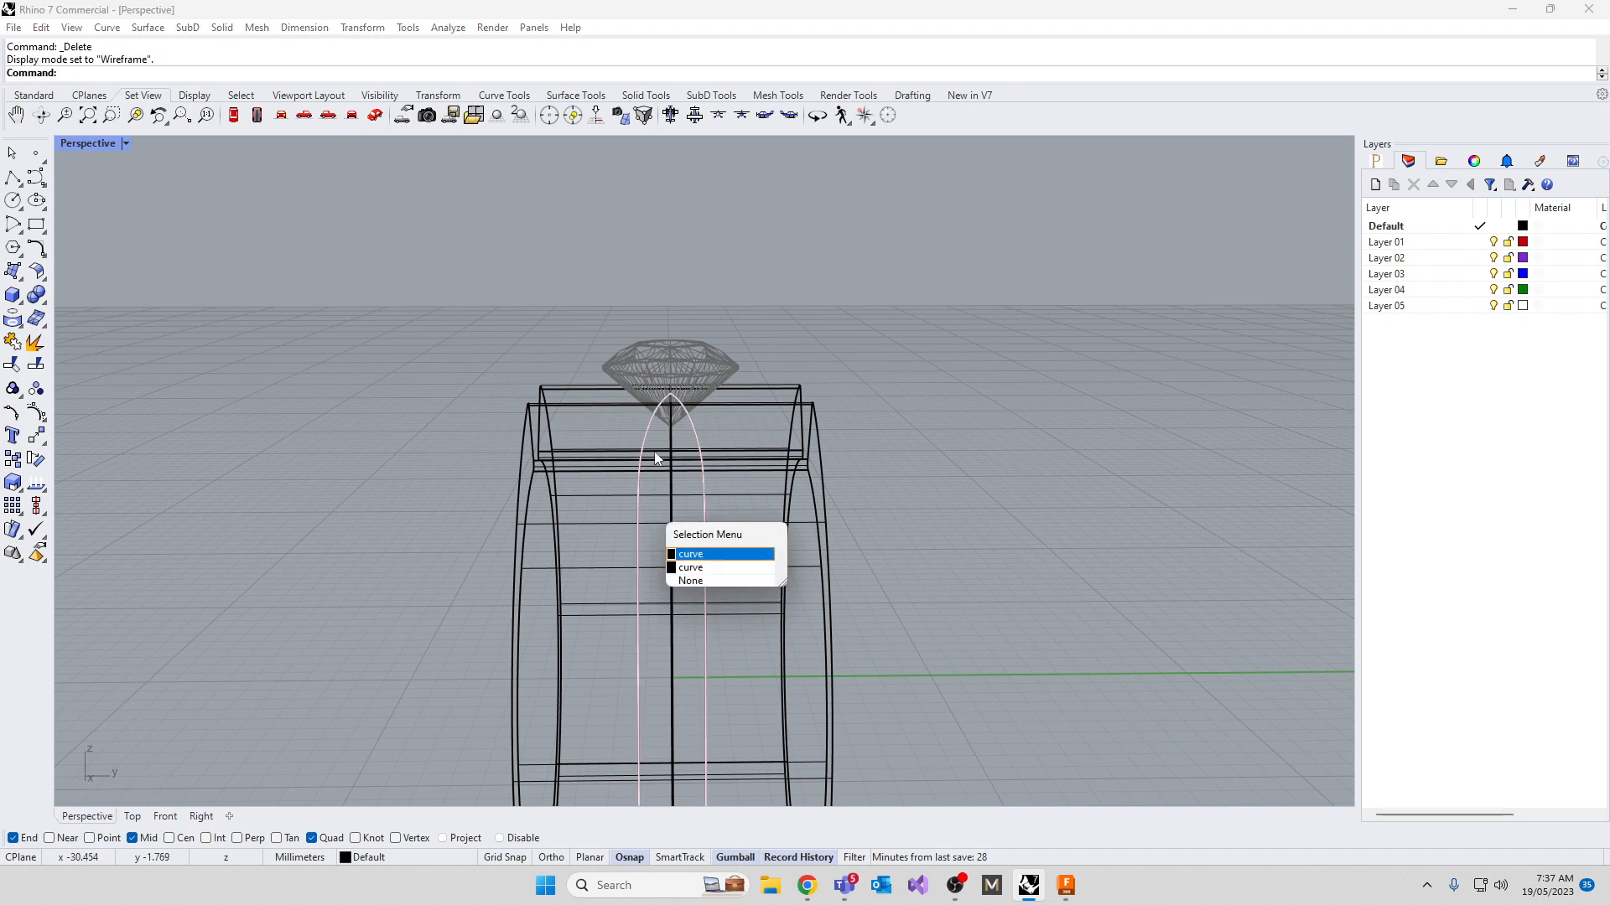
pyautogui.click(701, 566)
pyautogui.moveTo(446, 636); pyautogui.dragTo(458, 605, button='right')
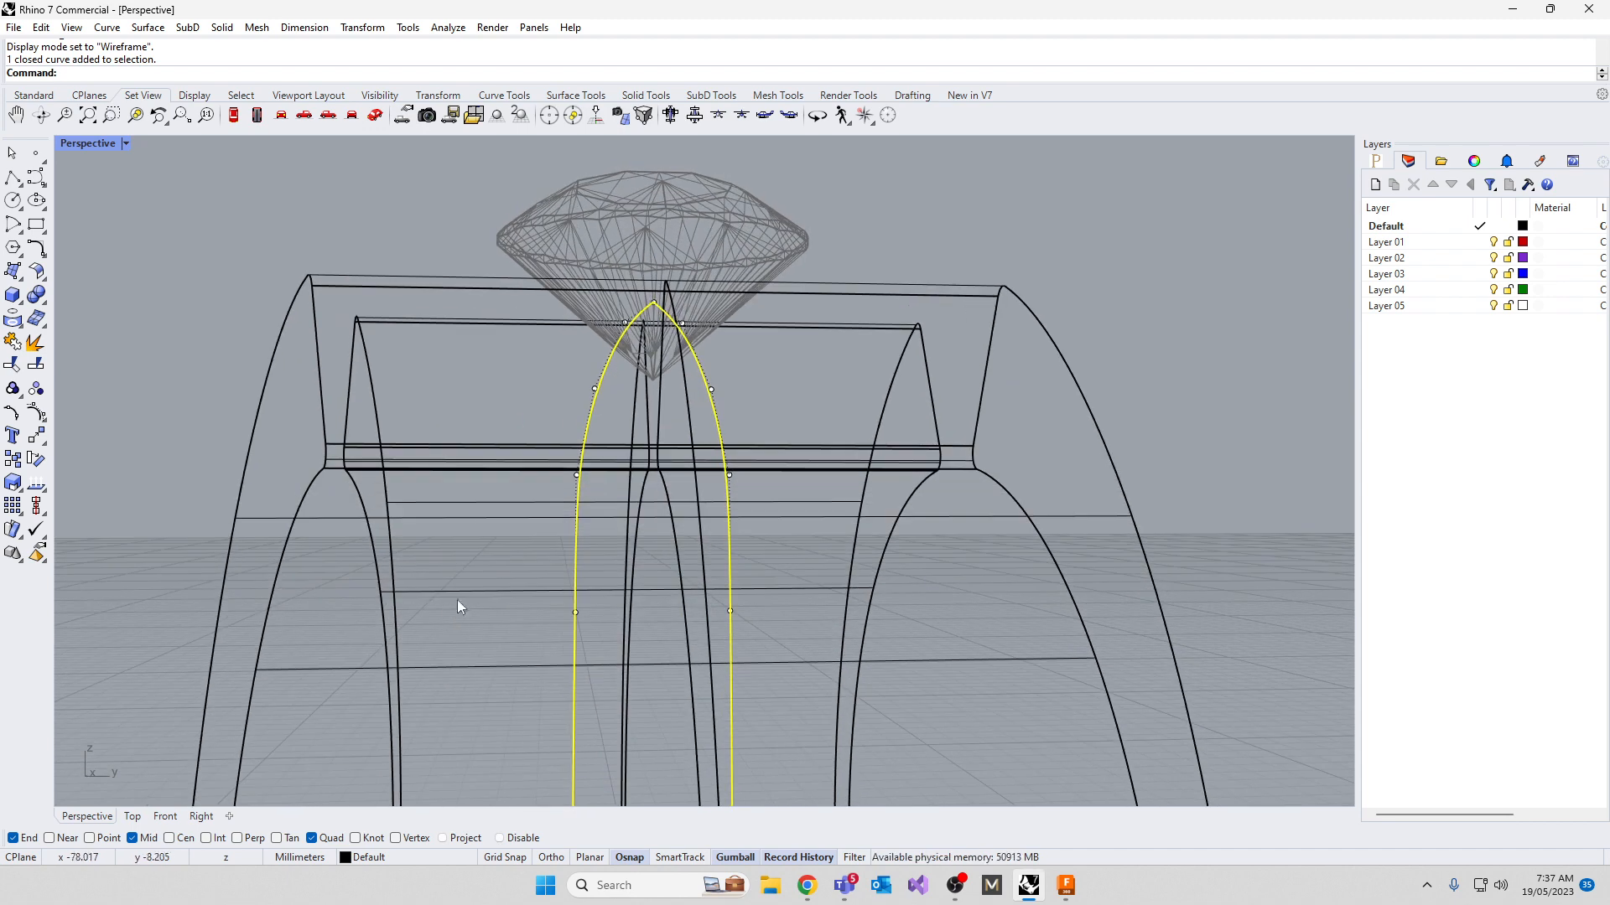
pyautogui.moveTo(486, 437); pyautogui.dragTo(762, 513)
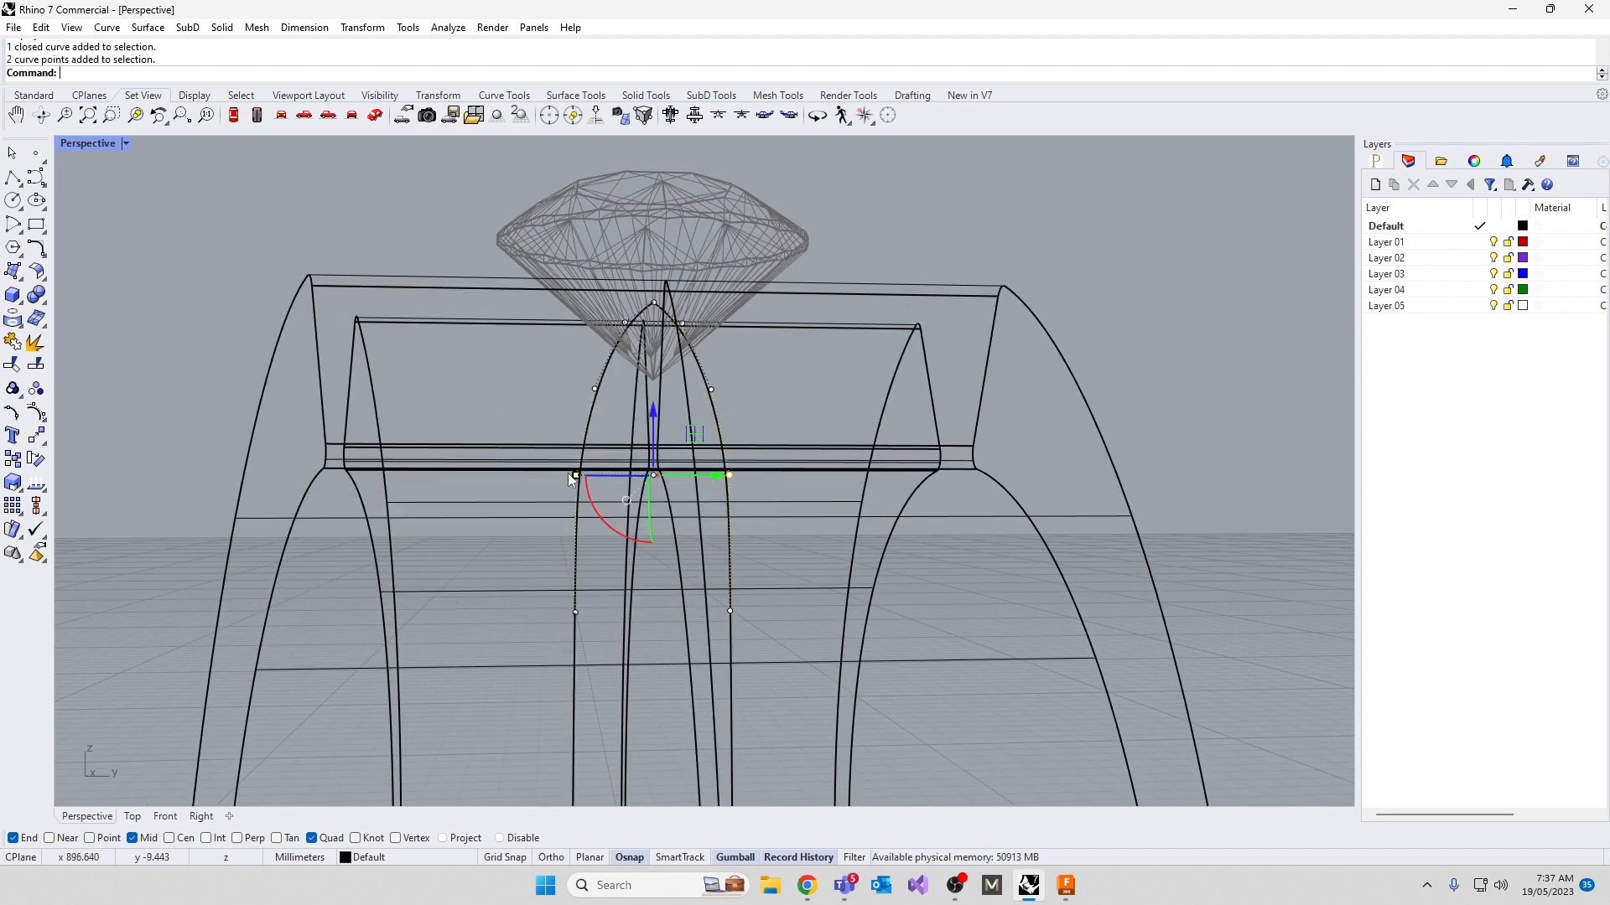
# Narrow the tall arched profile curve by scaling its selected control-point pair inward, accepting the broken history
pyautogui.moveTo(574, 475); pyautogui.dragTo(585, 476)
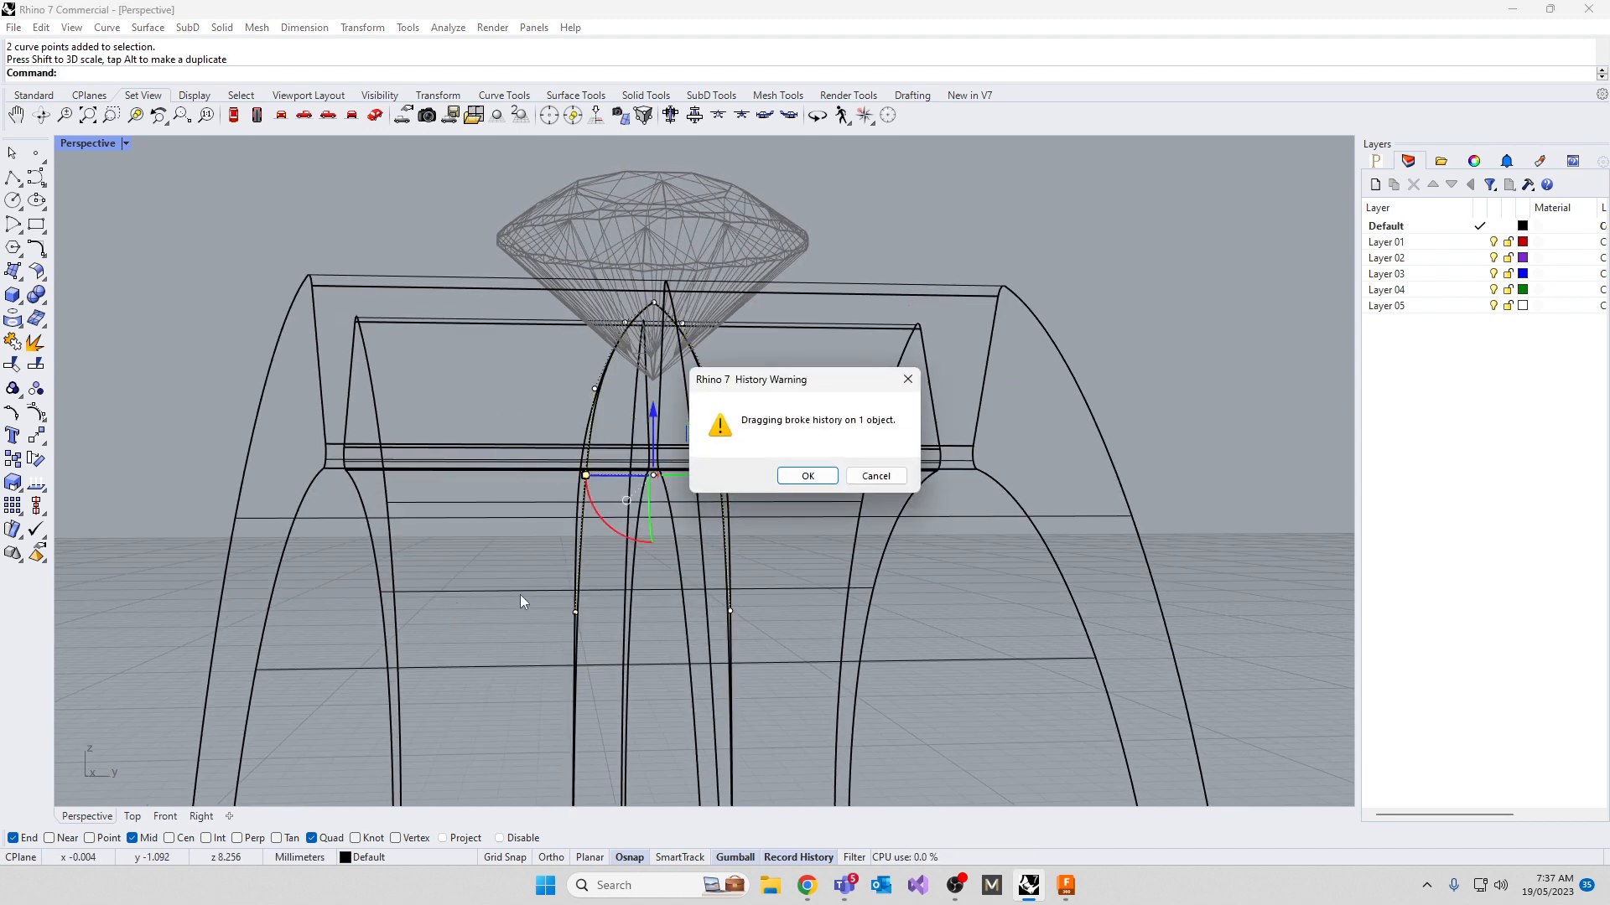
pyautogui.click(807, 475)
pyautogui.moveTo(786, 486); pyautogui.dragTo(563, 757, button='right')
pyautogui.press('Escape')
# Delete the unedited duplicate curve that overlaps the narrowed arched profile
pyautogui.scroll(5, 590, 638)
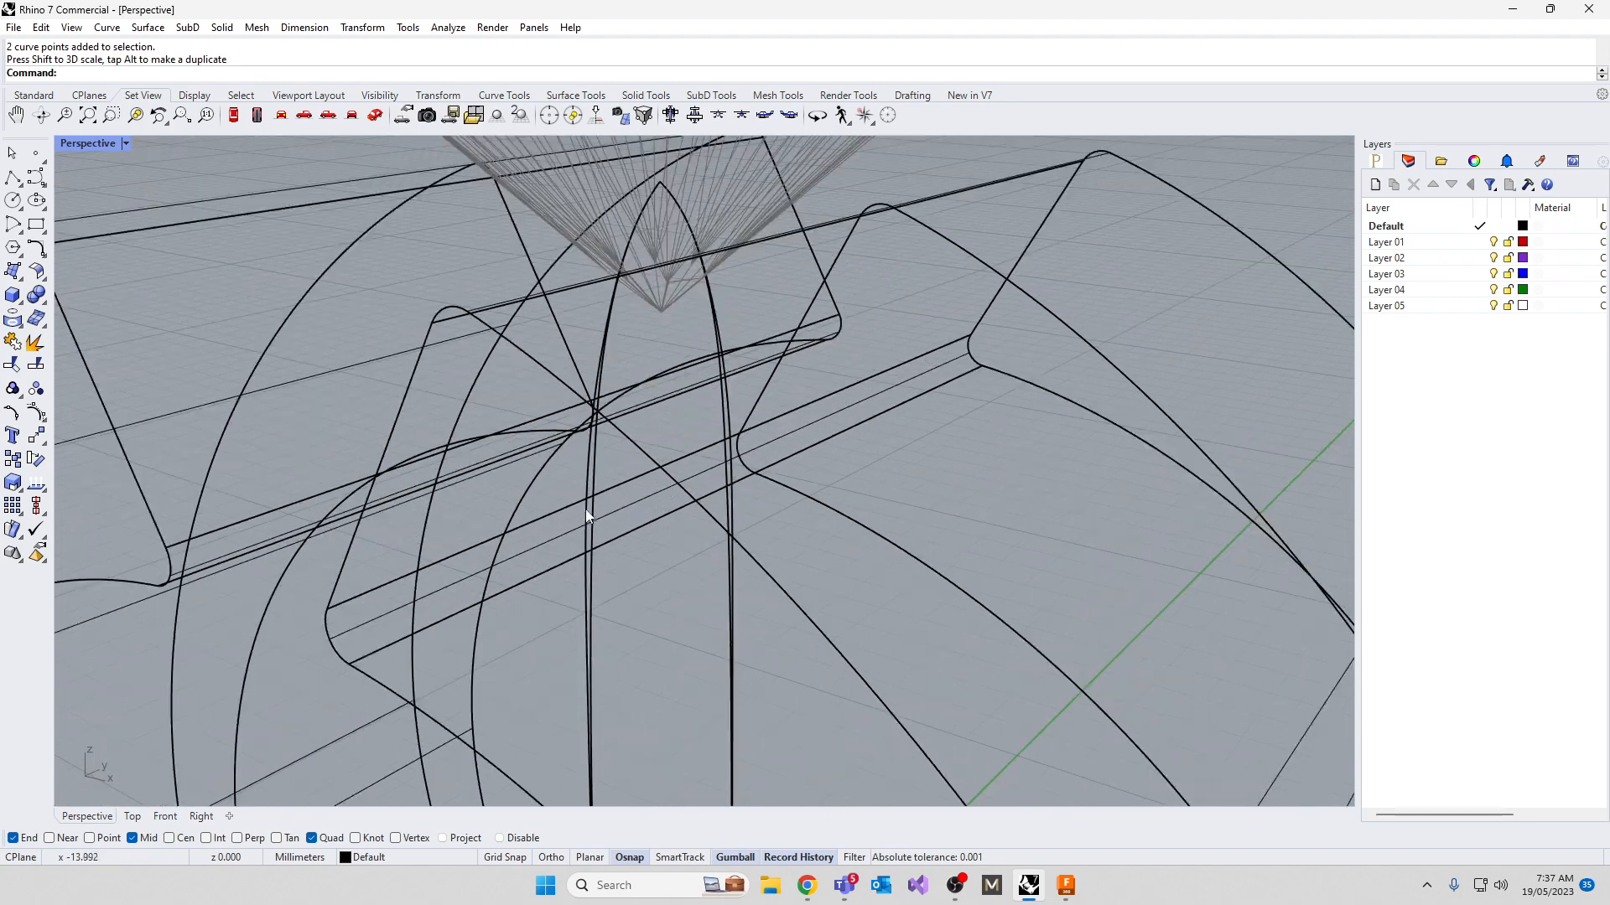
pyautogui.click(587, 489)
pyautogui.press('Delete')
pyautogui.moveTo(585, 480); pyautogui.dragTo(555, 504, button='right')
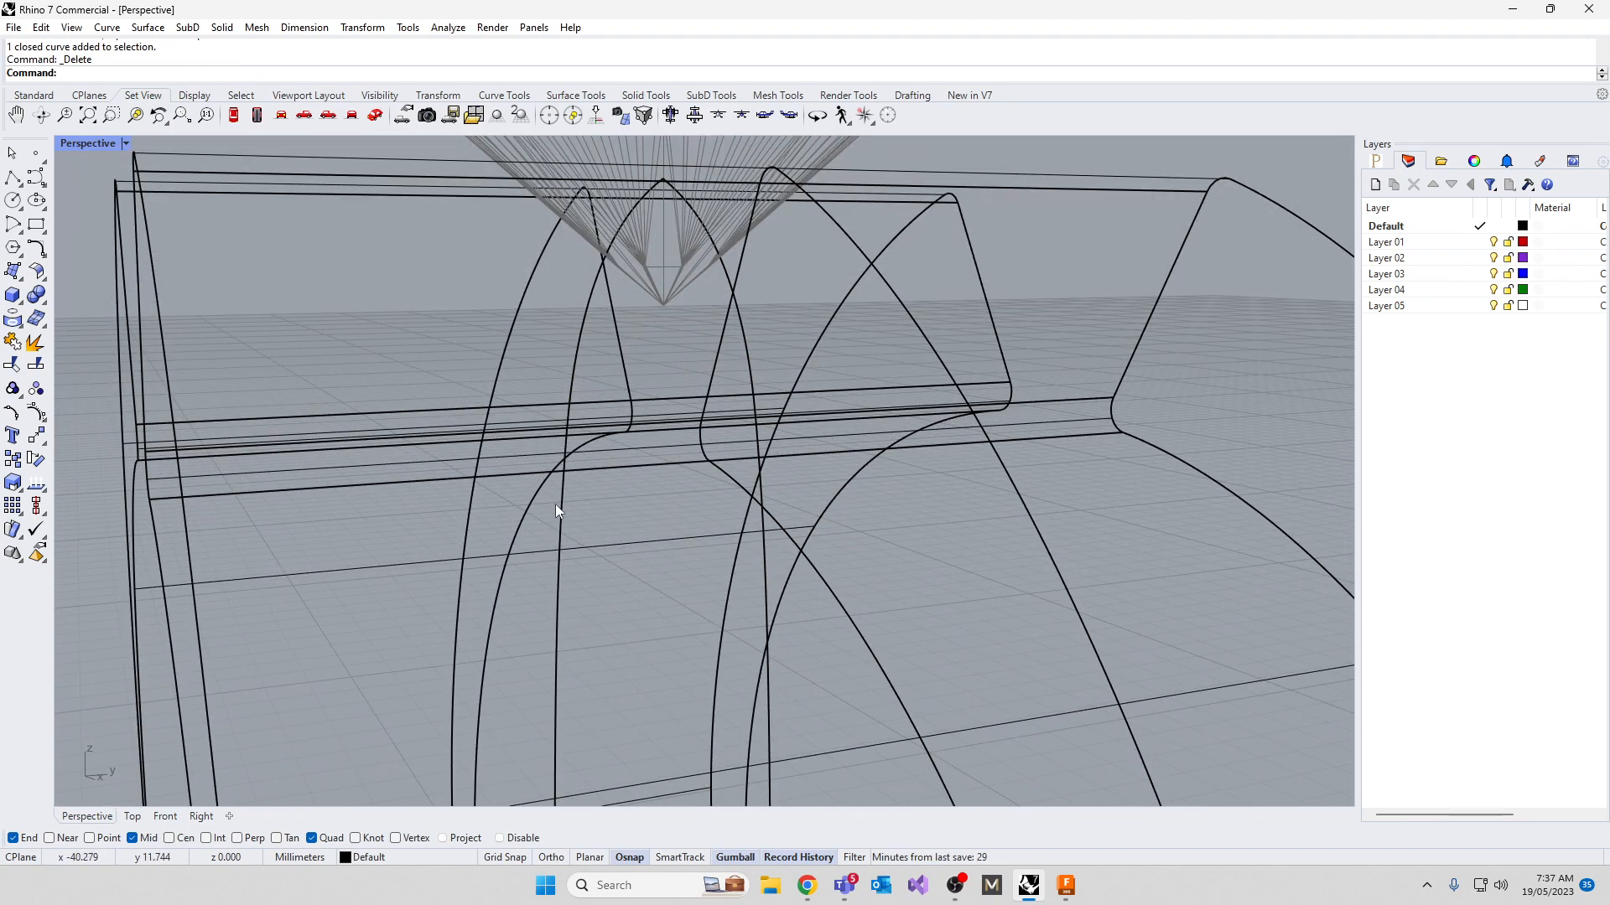
# Taper the upper part of the arched profile curve symmetrically by scaling its control-point pairs inward up to the tip
pyautogui.click(562, 546)
pyautogui.moveTo(565, 592); pyautogui.dragTo(530, 455, button='right')
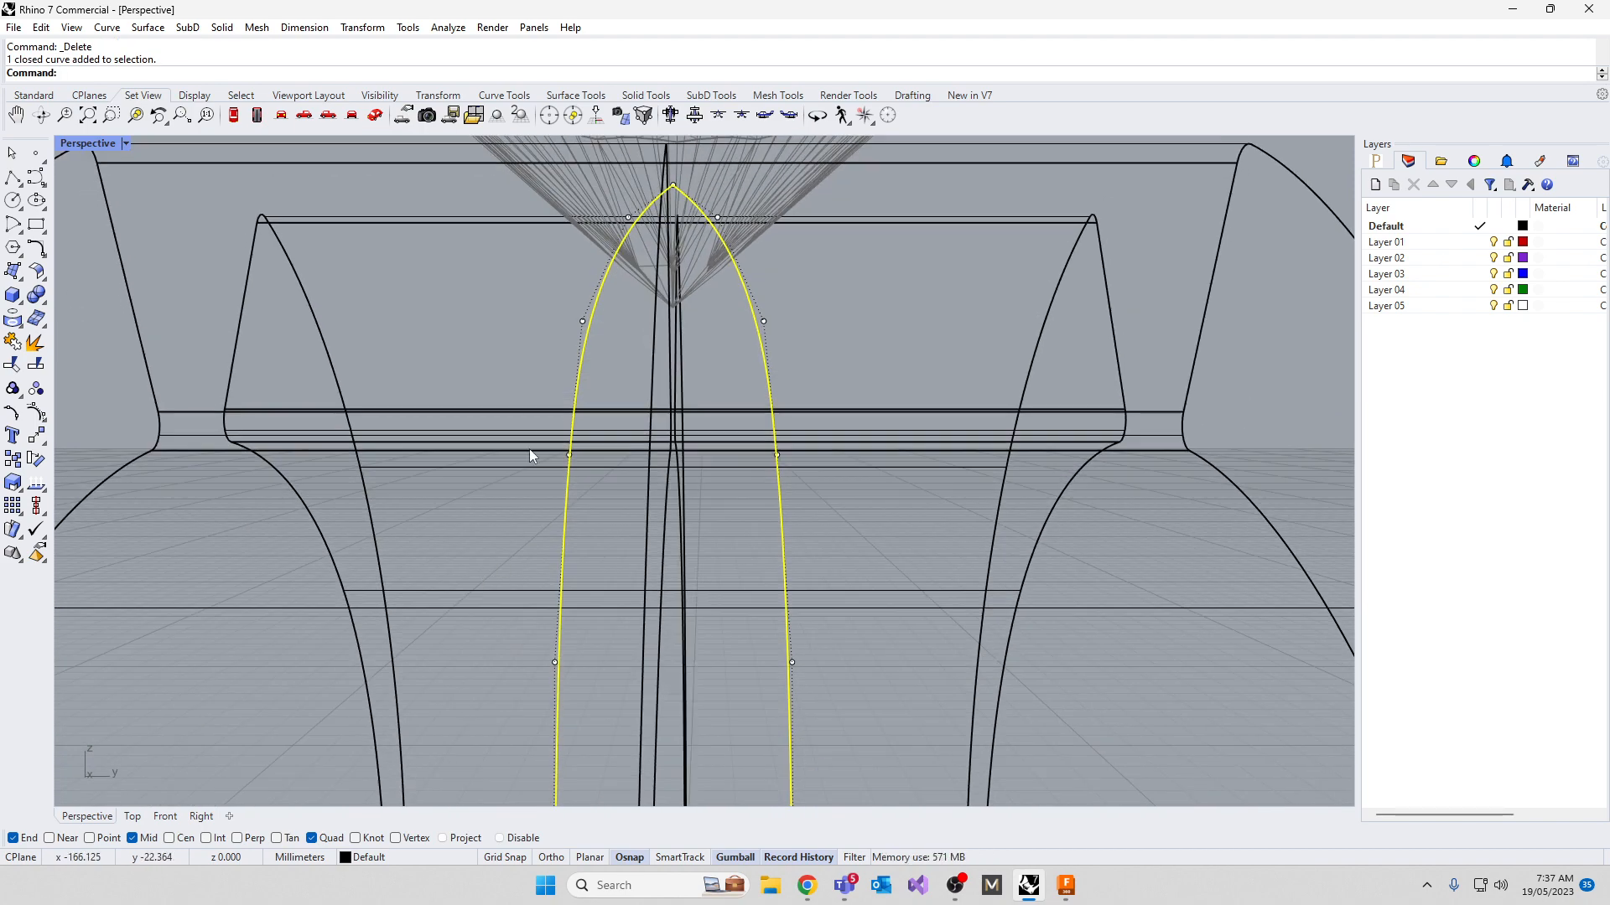
pyautogui.moveTo(530, 306); pyautogui.dragTo(817, 470)
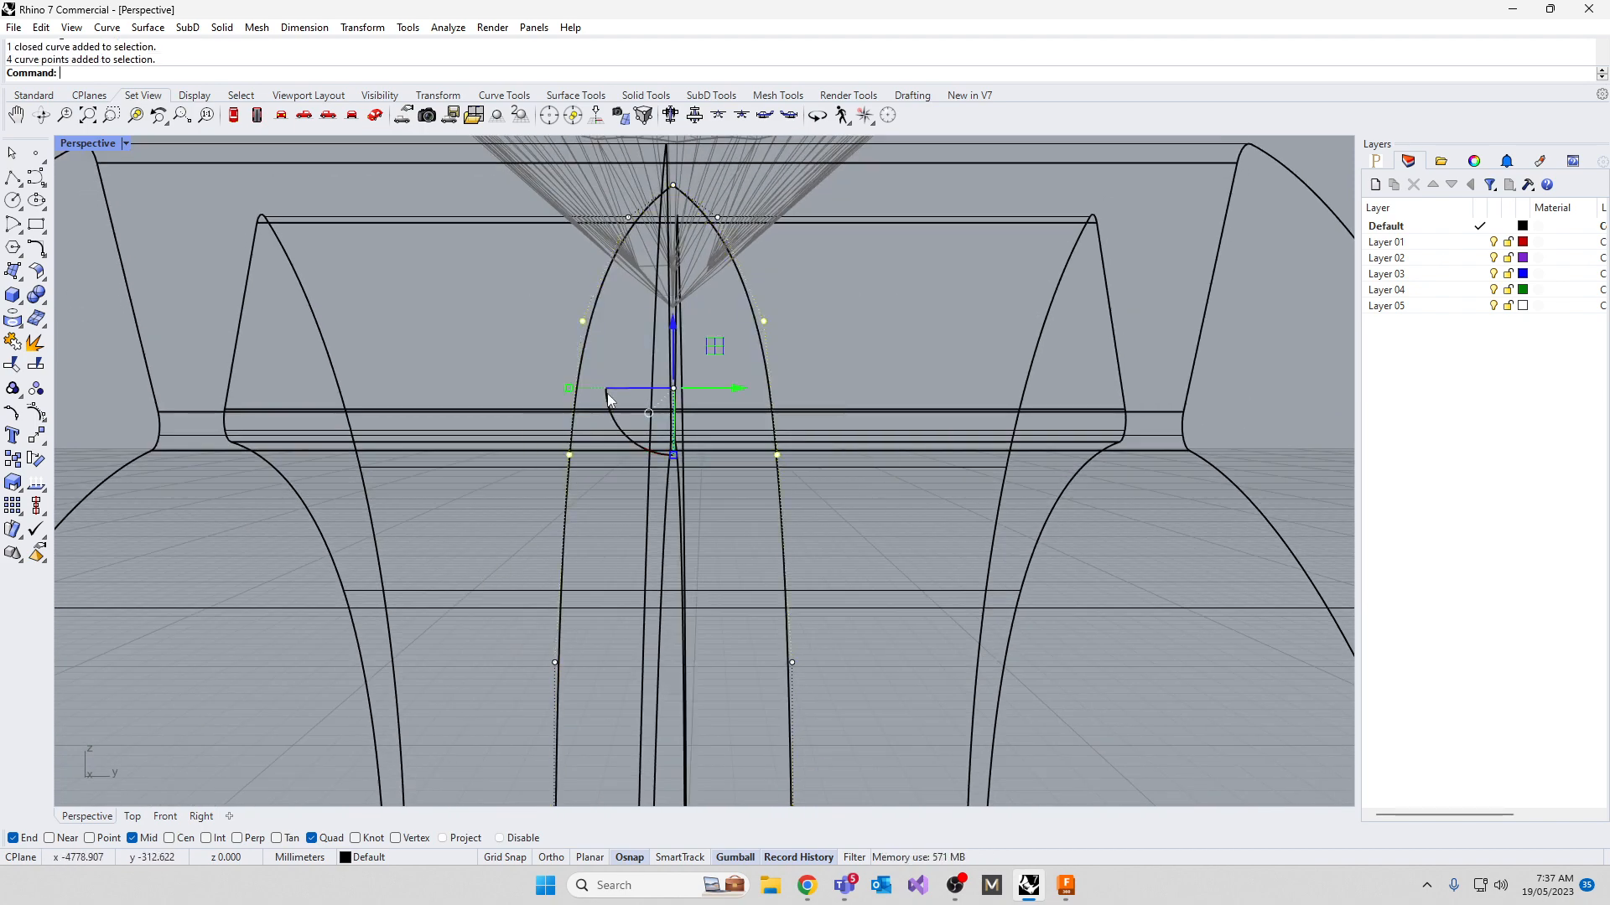
pyautogui.moveTo(570, 388); pyautogui.dragTo(580, 388)
pyautogui.moveTo(531, 298); pyautogui.dragTo(787, 359)
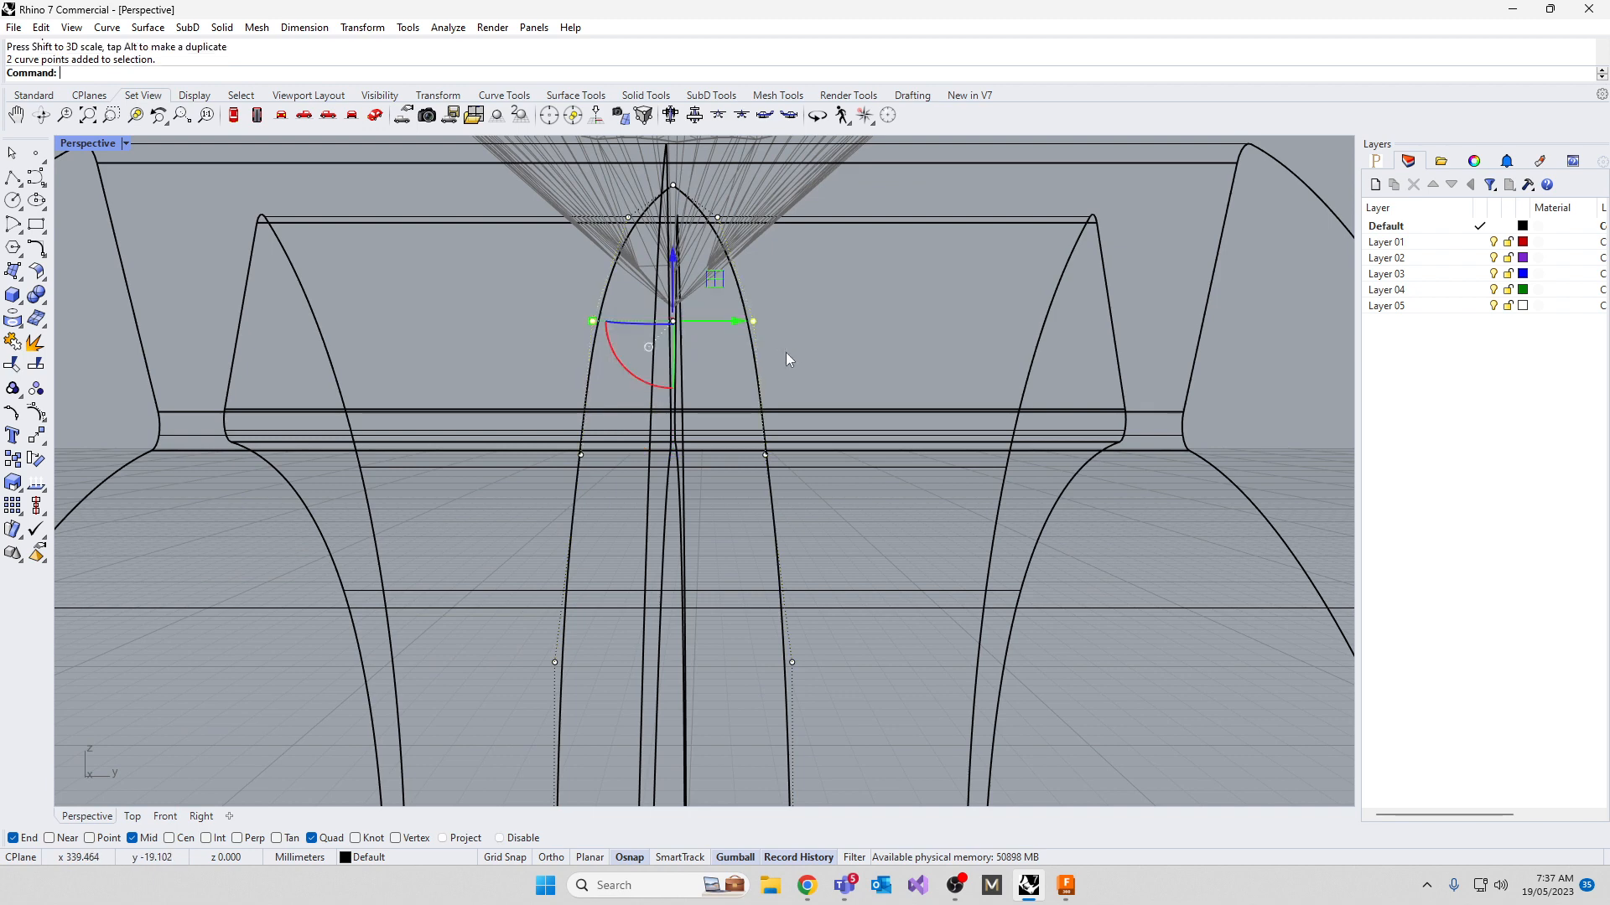
pyautogui.moveTo(592, 321); pyautogui.dragTo(600, 319)
pyautogui.moveTo(520, 205); pyautogui.dragTo(757, 257)
pyautogui.moveTo(626, 217); pyautogui.dragTo(639, 219)
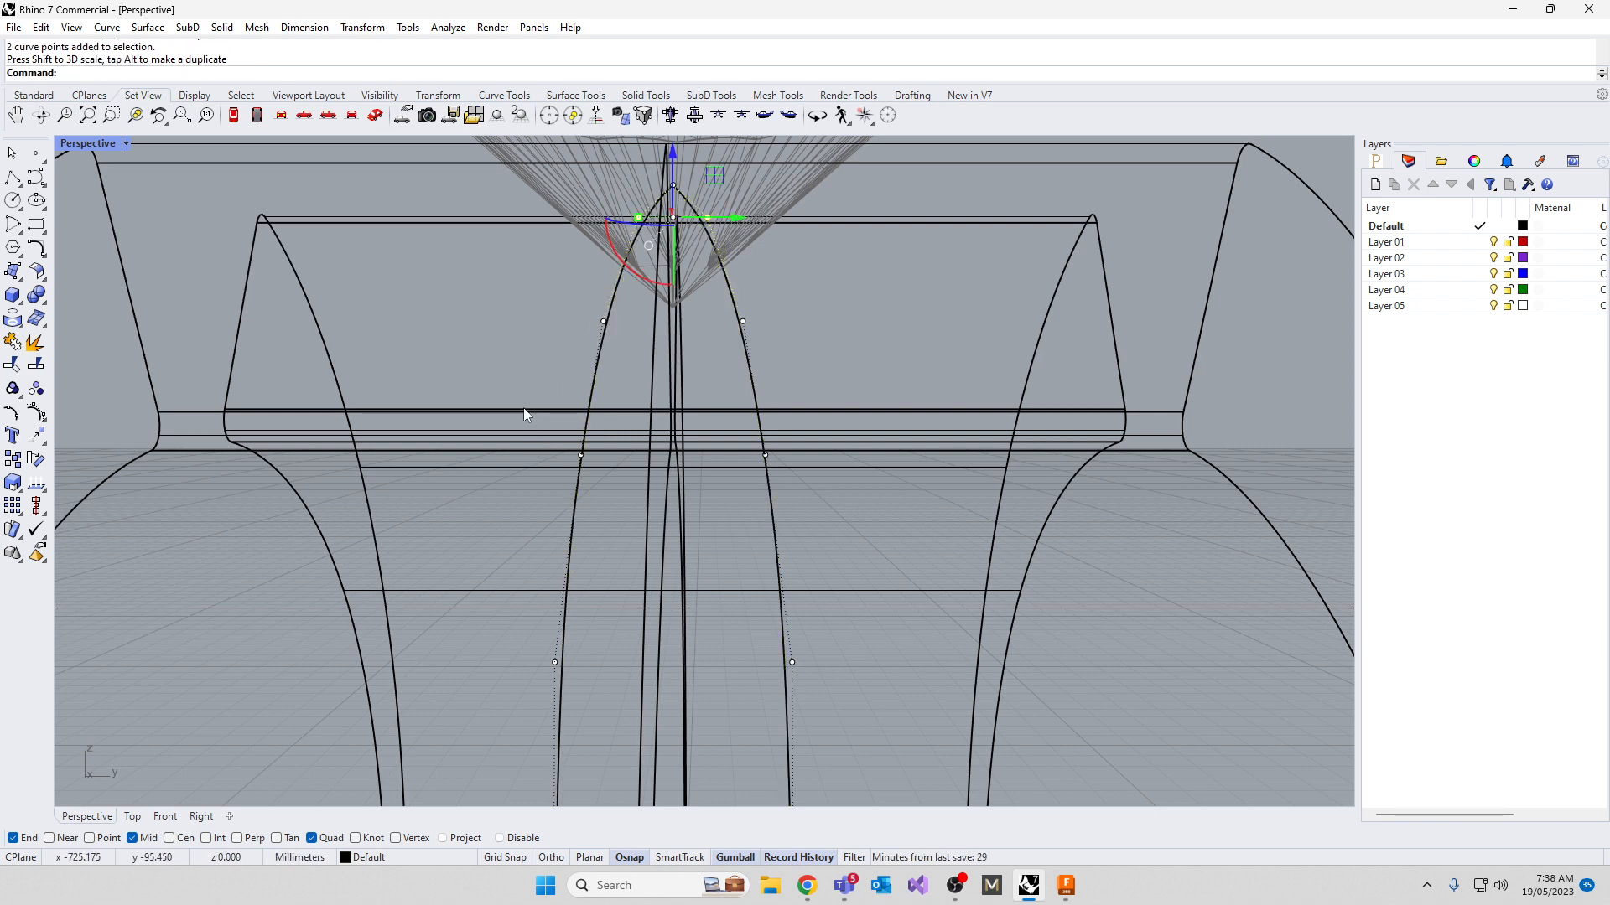
# Scale the profile curve's middle and lower control-point pairs slightly inward to smooth its sides
pyautogui.moveTo(522, 392); pyautogui.dragTo(812, 476)
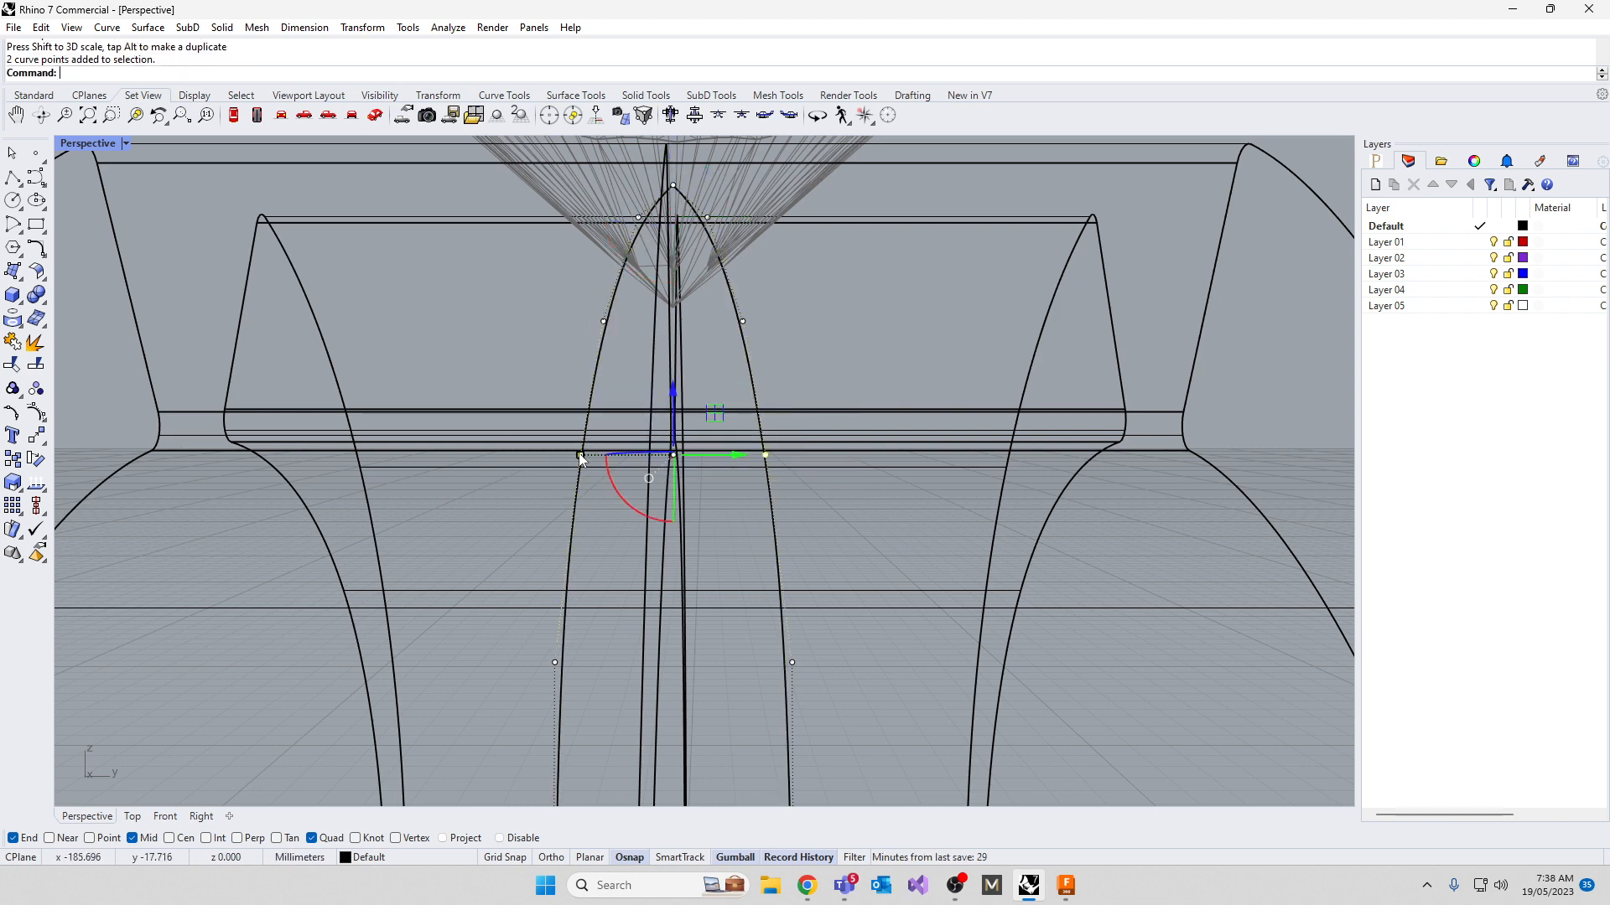
pyautogui.moveTo(514, 564); pyautogui.dragTo(800, 674)
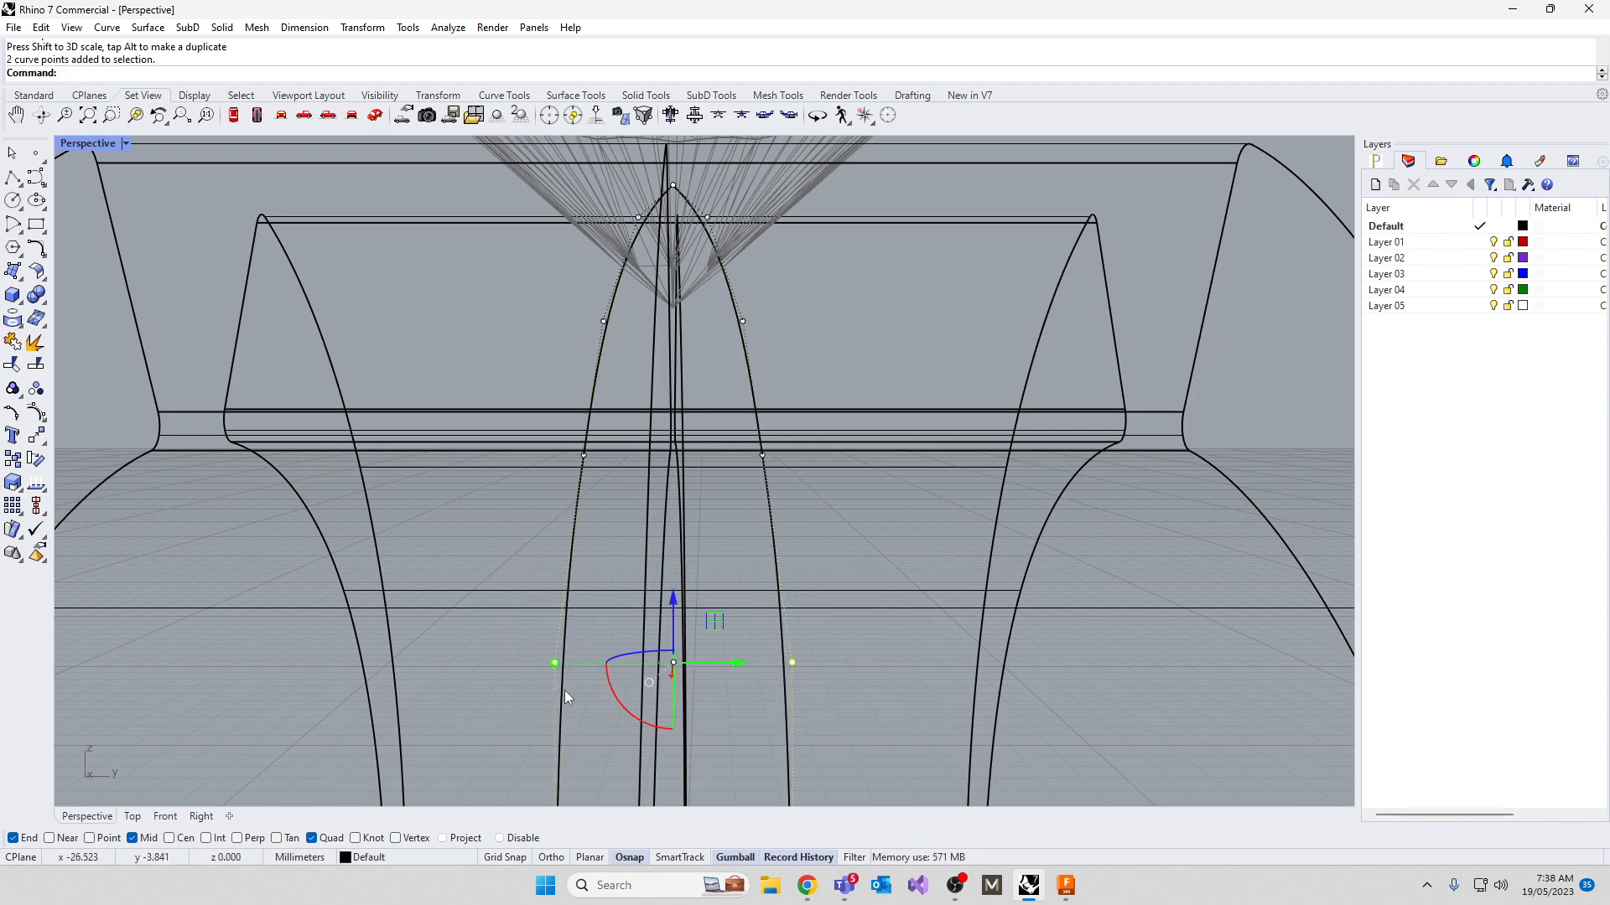
pyautogui.moveTo(556, 663); pyautogui.dragTo(570, 663)
pyautogui.moveTo(571, 663); pyautogui.dragTo(853, 672, button='right')
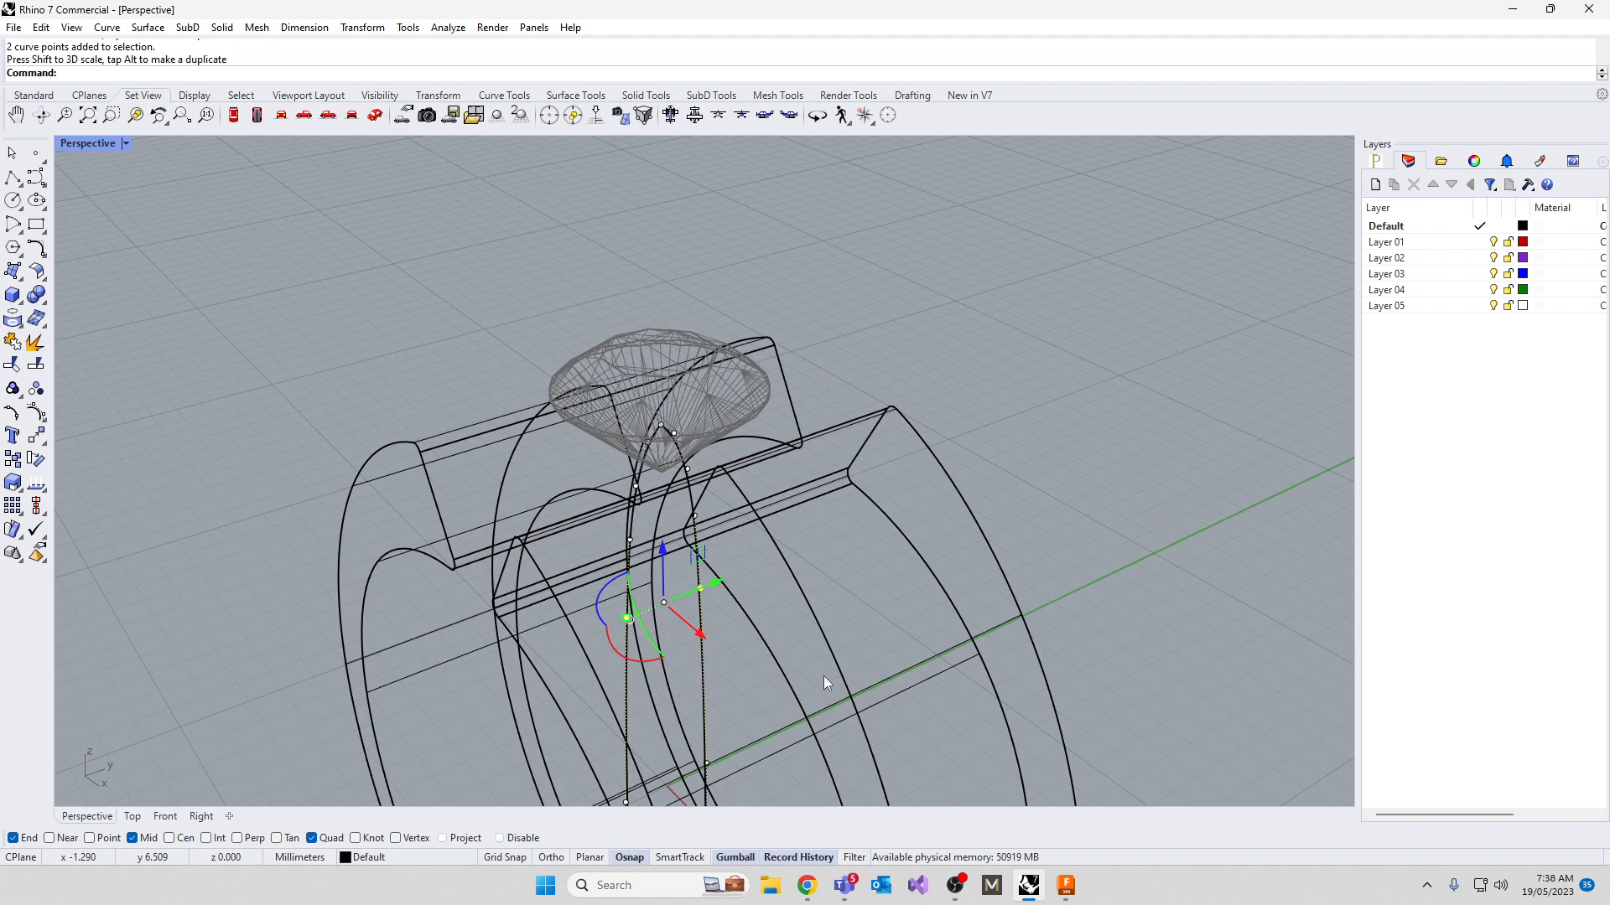
pyautogui.press('Escape')
pyautogui.press('Escape')
# Extrude the tapered profile curve to both sides as a solid through the ring, and set the perspective view to Shaded
pyautogui.moveTo(748, 661); pyautogui.dragTo(686, 555, button='right')
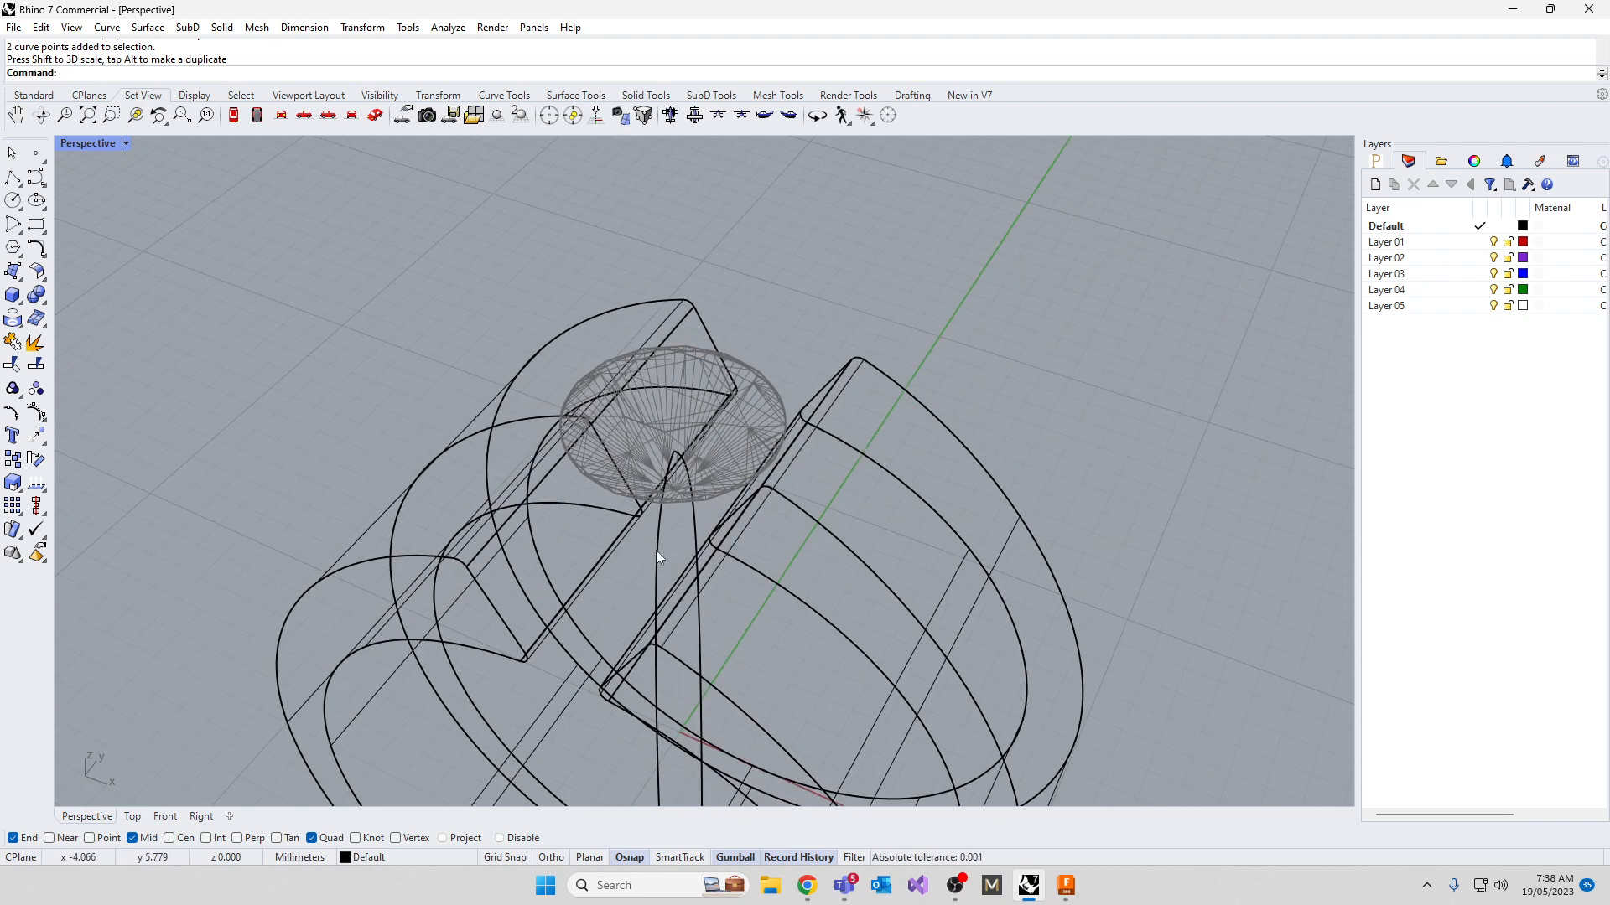
pyautogui.click(657, 550)
pyautogui.scroll(-2, 656, 550)
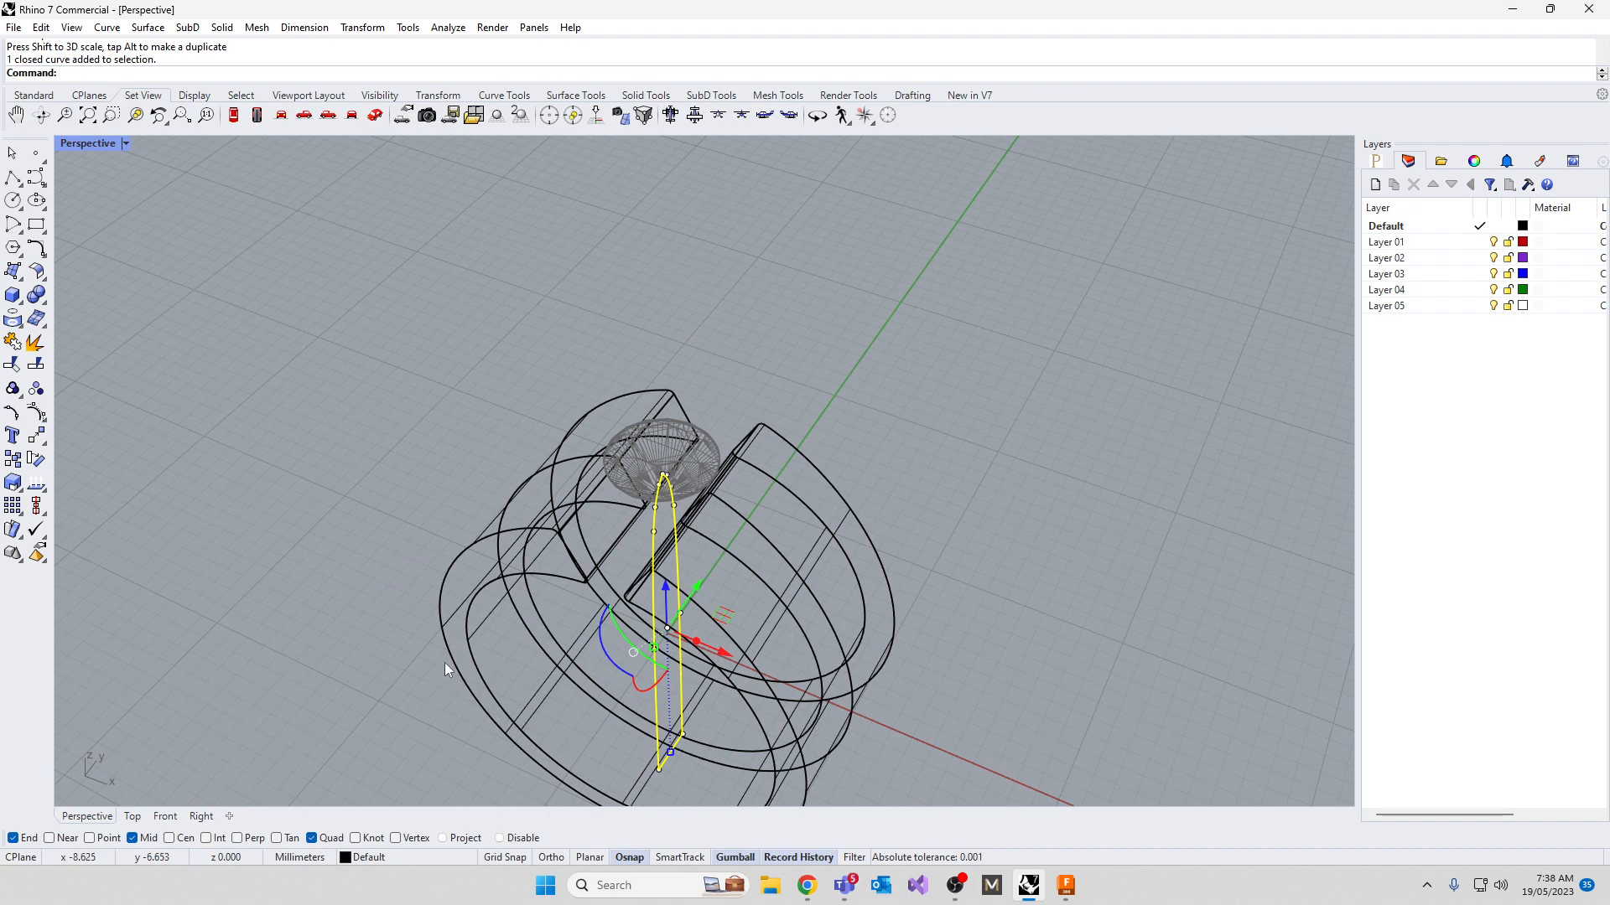
pyautogui.write('ExtrudeCrv')
pyautogui.press('Return')
pyautogui.moveTo(444, 663); pyautogui.dragTo(378, 609, button='right')
pyautogui.press('Return')
pyautogui.click(334, 520)
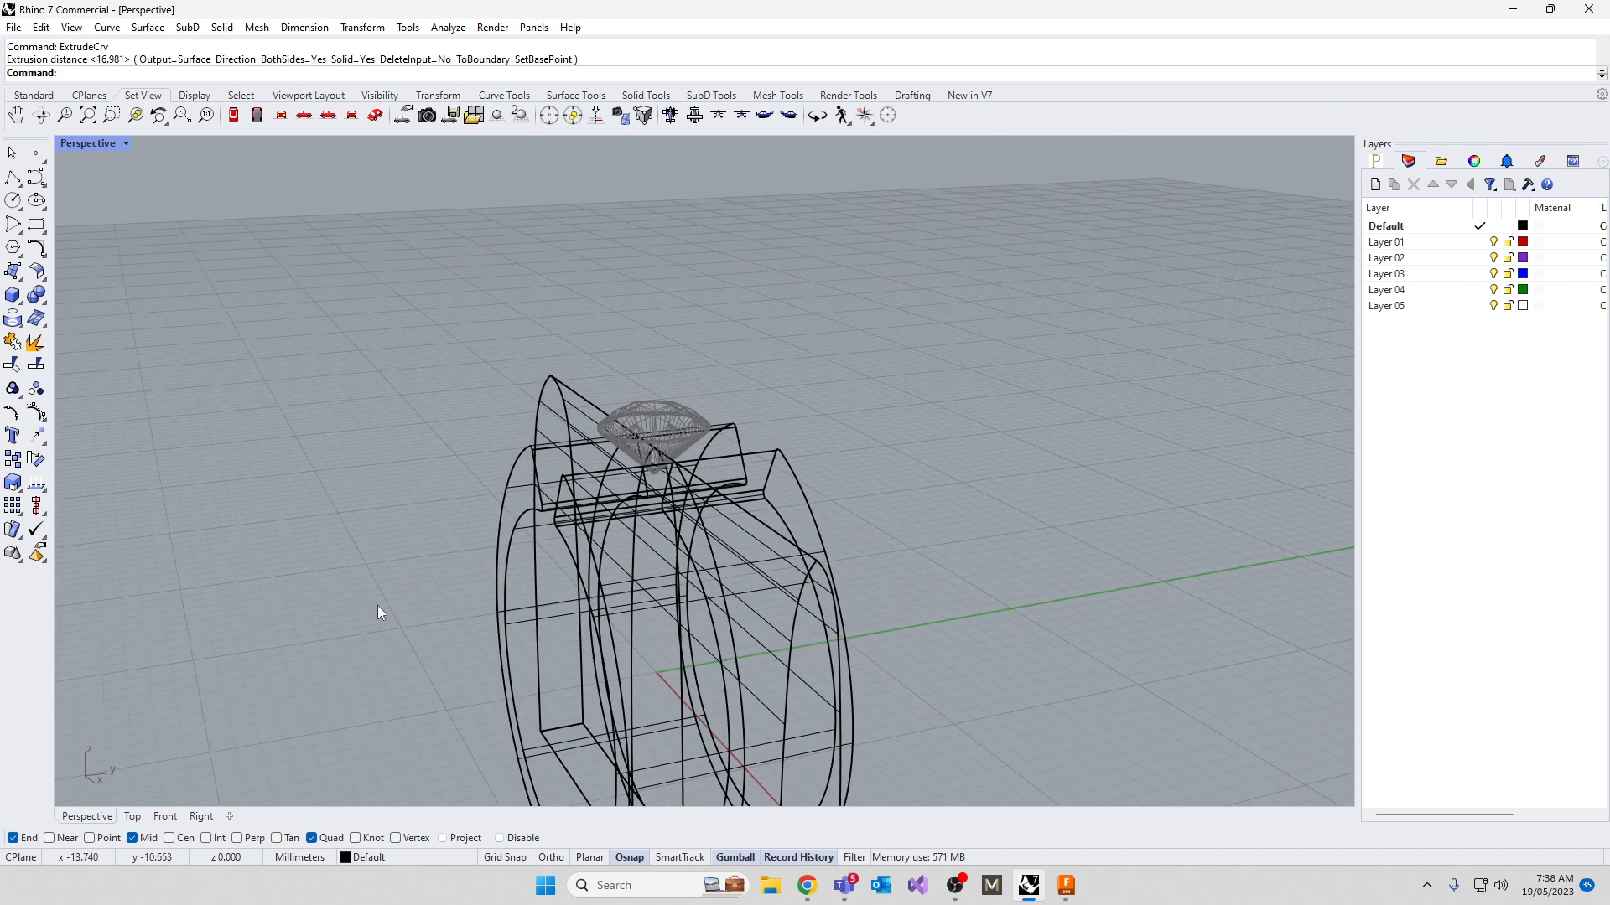
pyautogui.click(81, 139)
pyautogui.click(208, 203)
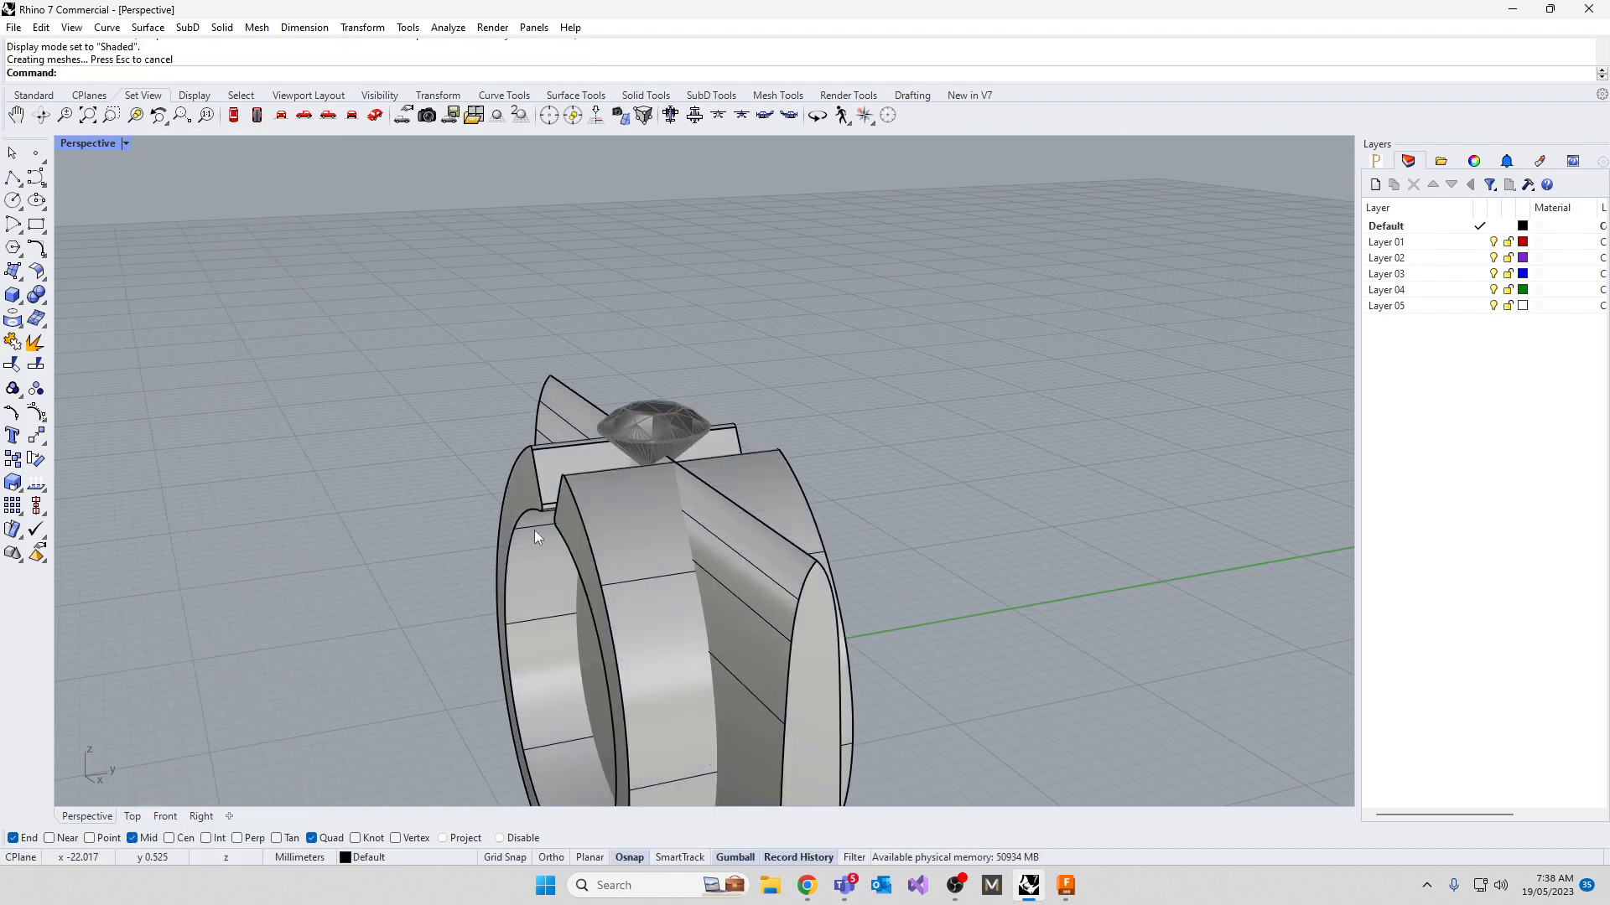
pyautogui.write('BooleanDifference')
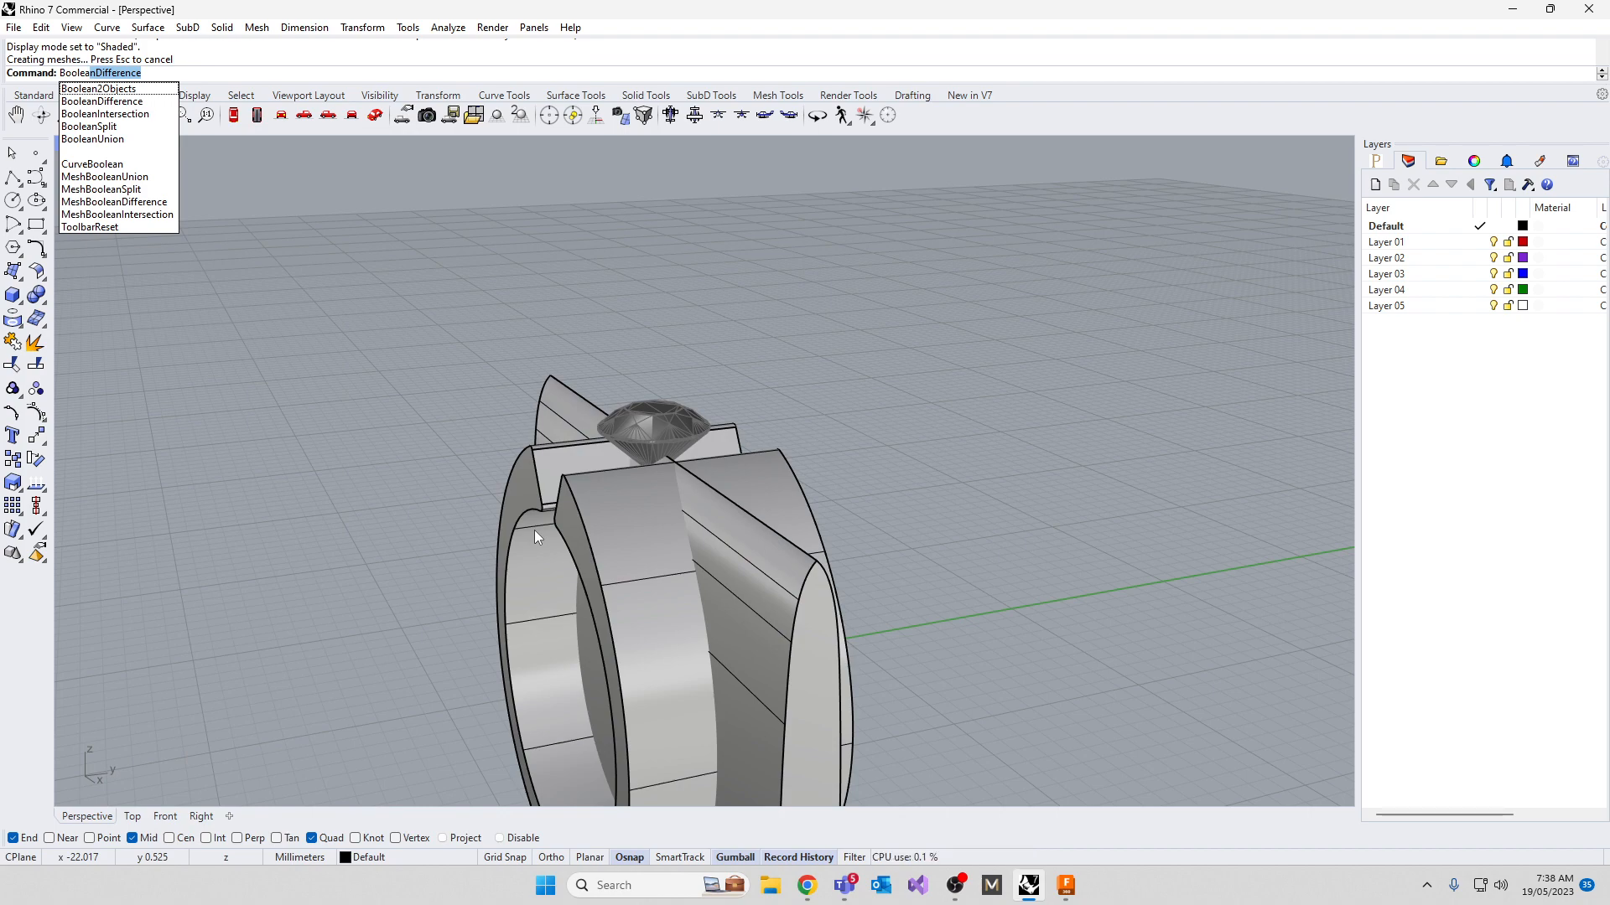
pyautogui.click(104, 114)
pyautogui.click(752, 540)
pyautogui.click(631, 542)
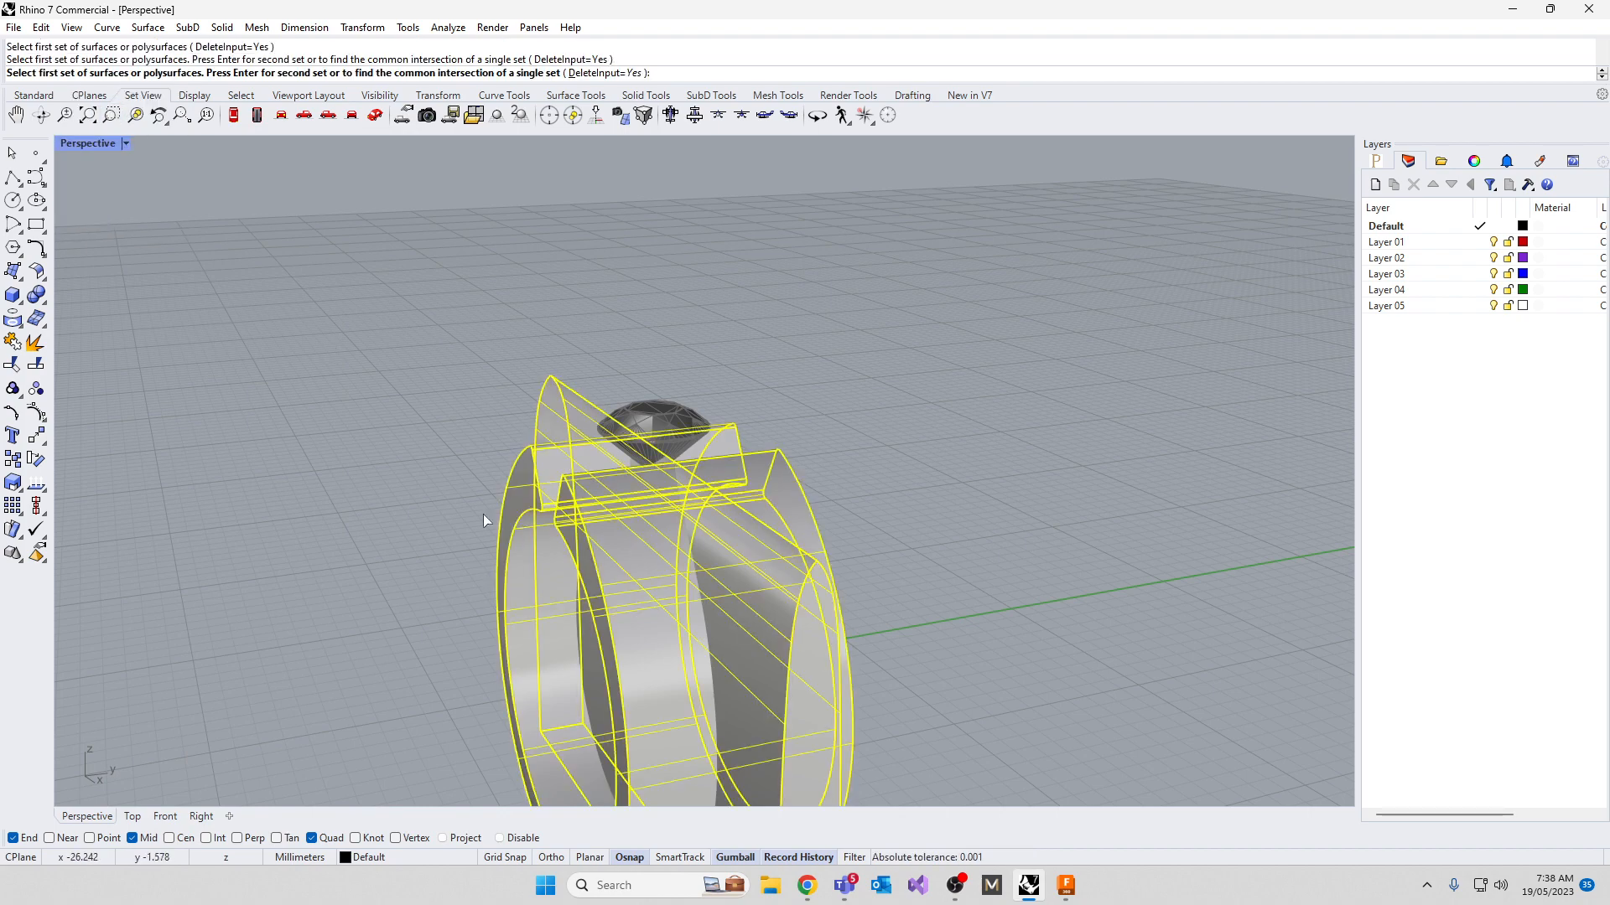
pyautogui.press('Return')
pyautogui.press('Escape')
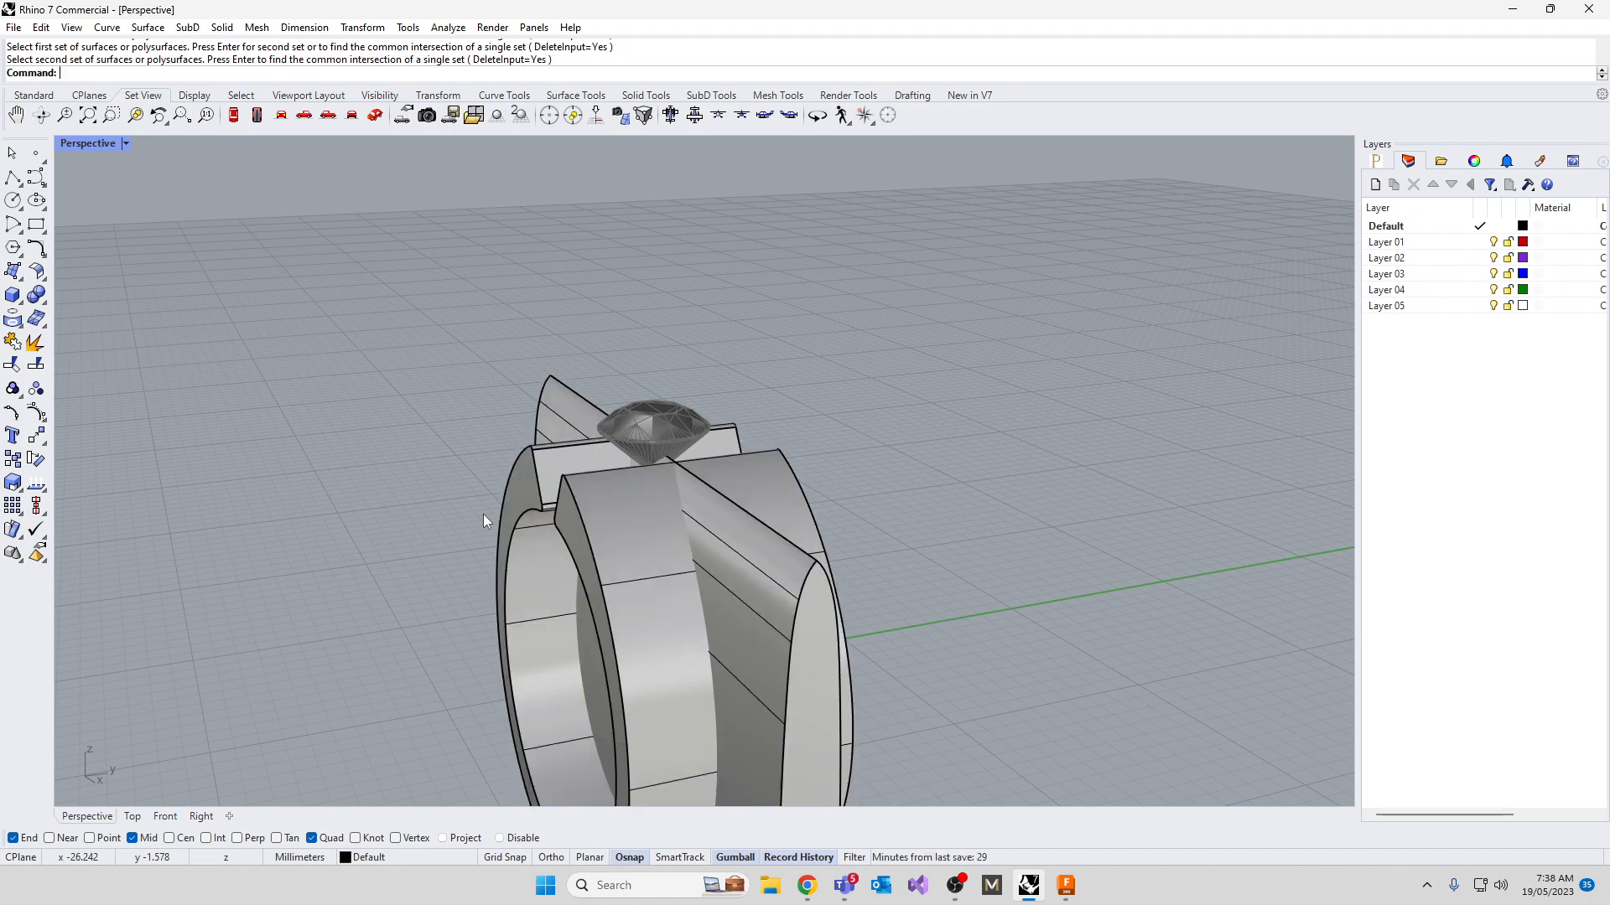
# Boolean-intersect the ring band solid with the extruded profile solid to form the tapered shank
pyautogui.press('Return')
pyautogui.click(508, 496)
pyautogui.press('Return')
pyautogui.click(521, 381)
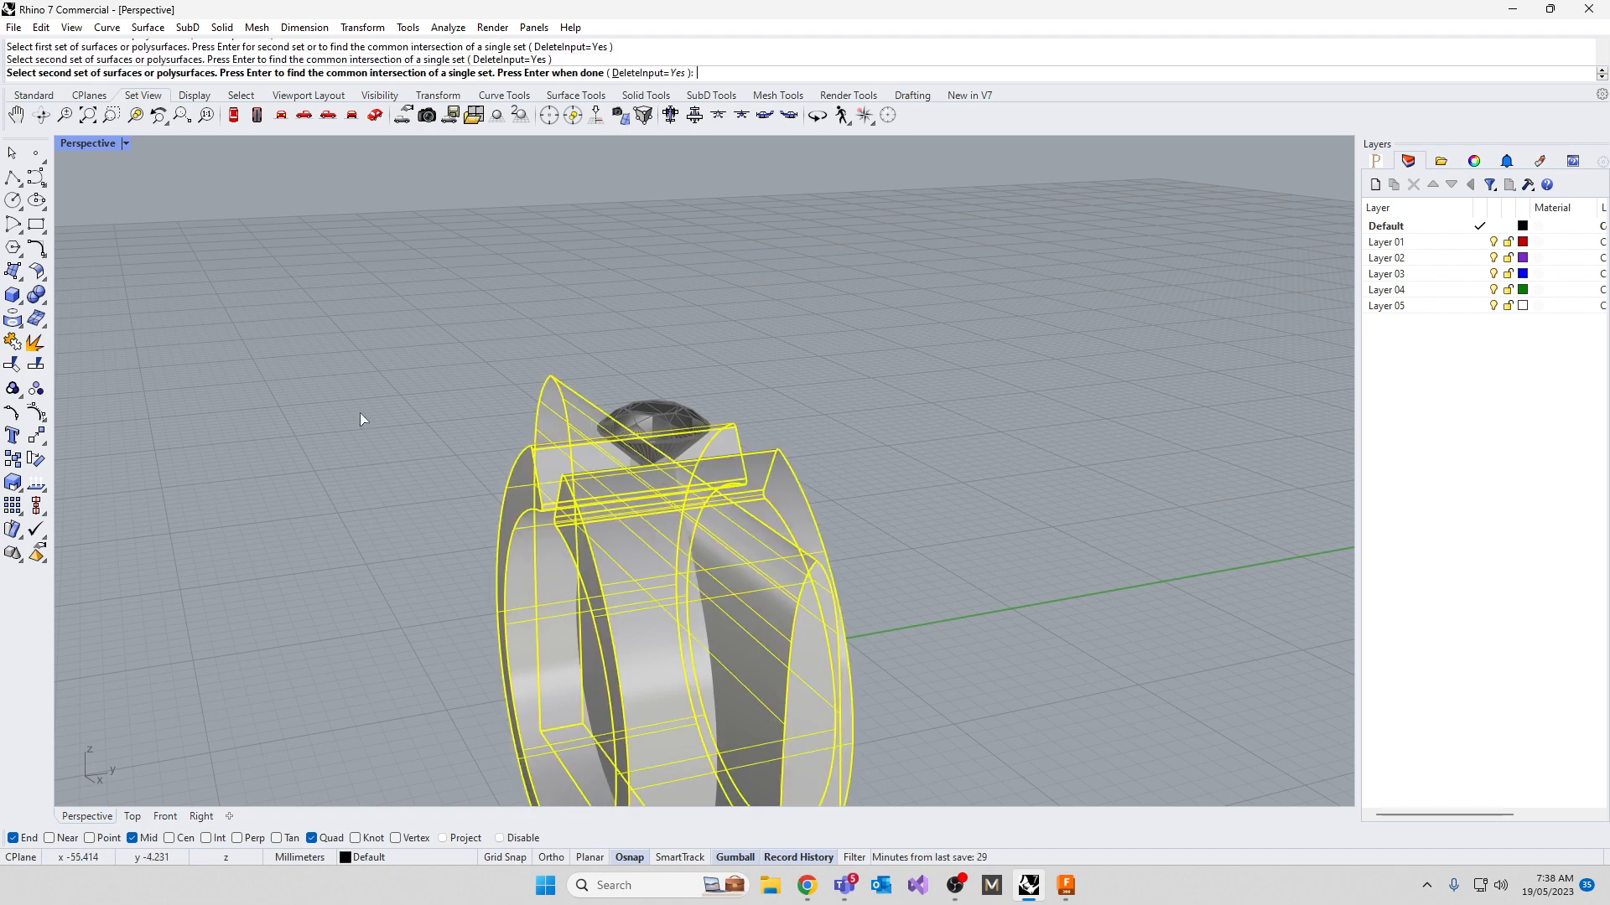
pyautogui.press('Return')
pyautogui.click(862, 476)
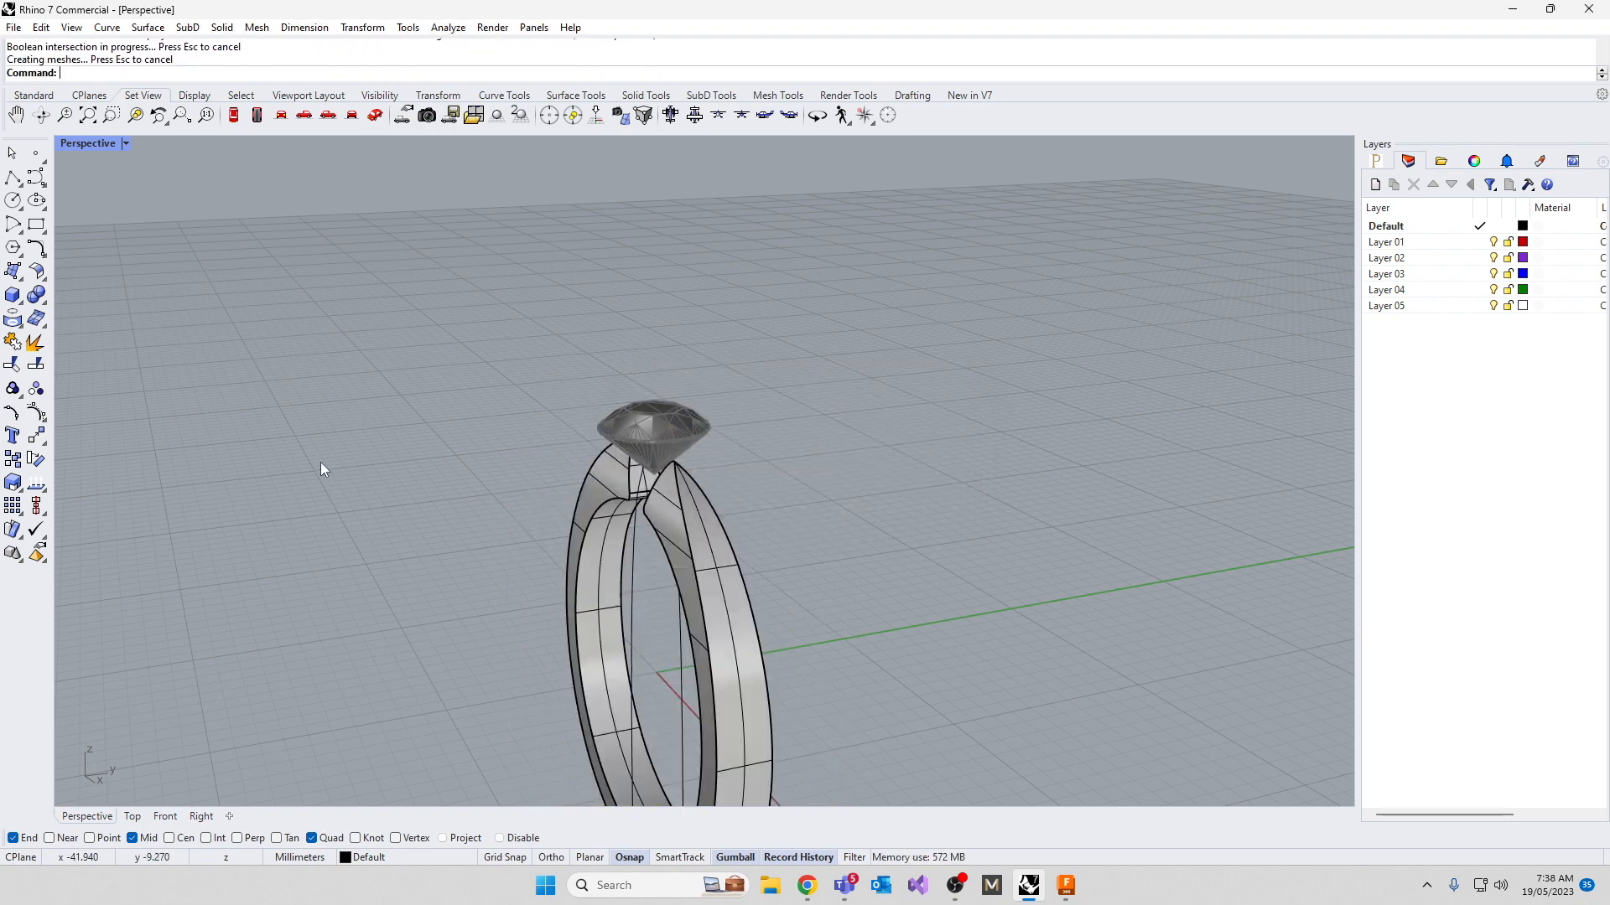
# Show the hidden objects and inspect how the bezel setting sits on the tapered shank from all sides
pyautogui.write('Show')
pyautogui.press('Return')
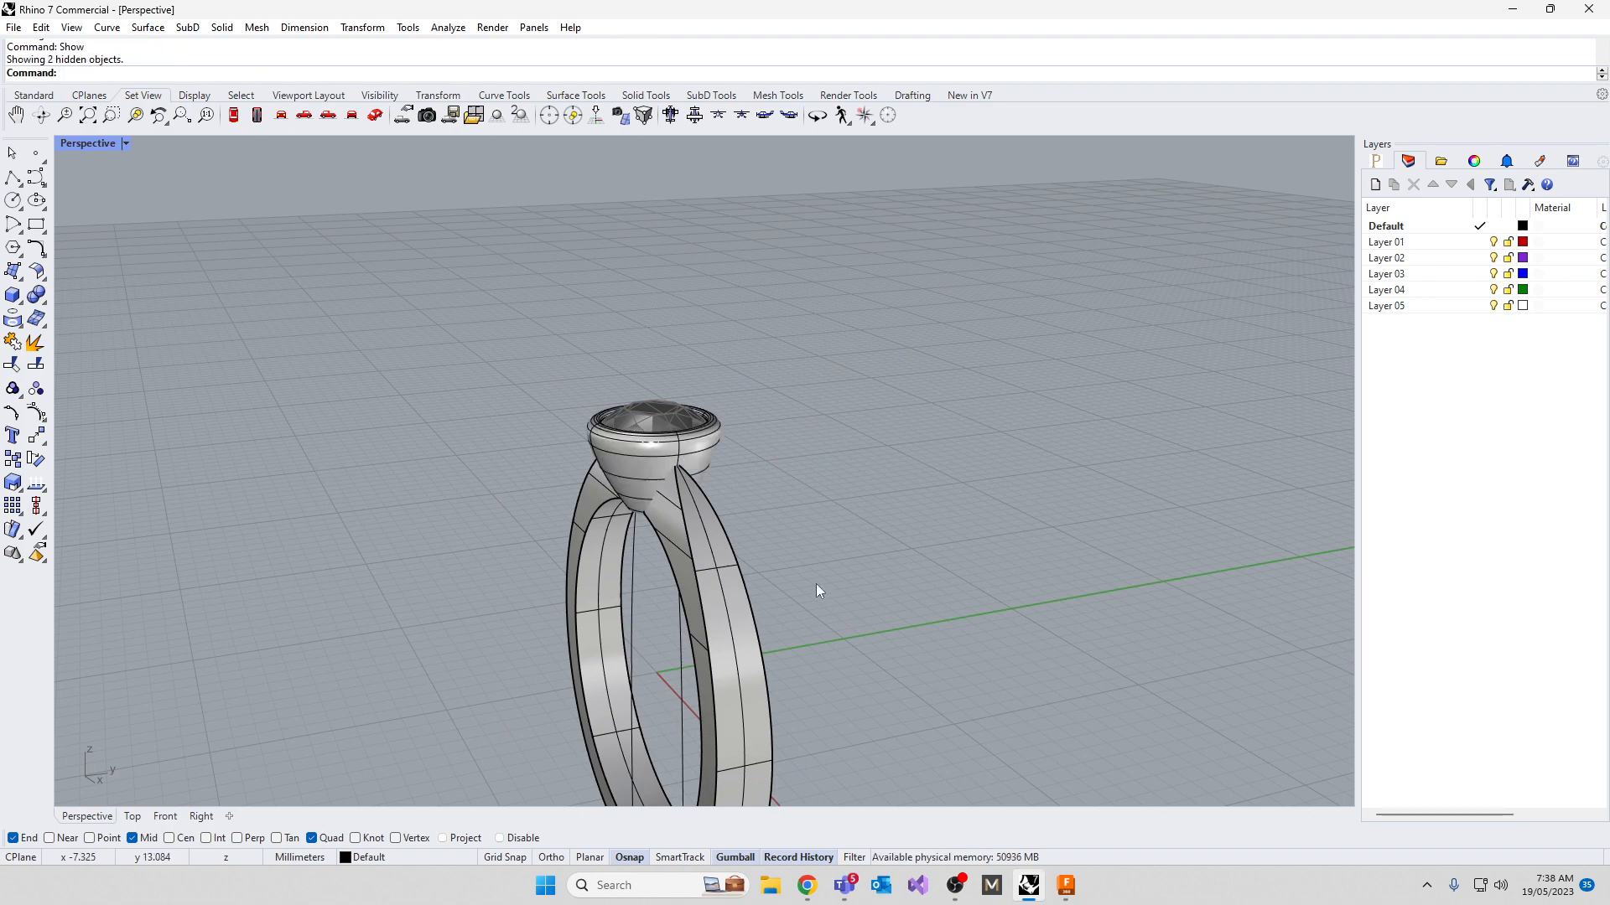
pyautogui.scroll(5, 652, 528)
pyautogui.moveTo(594, 545); pyautogui.dragTo(911, 645, button='right')
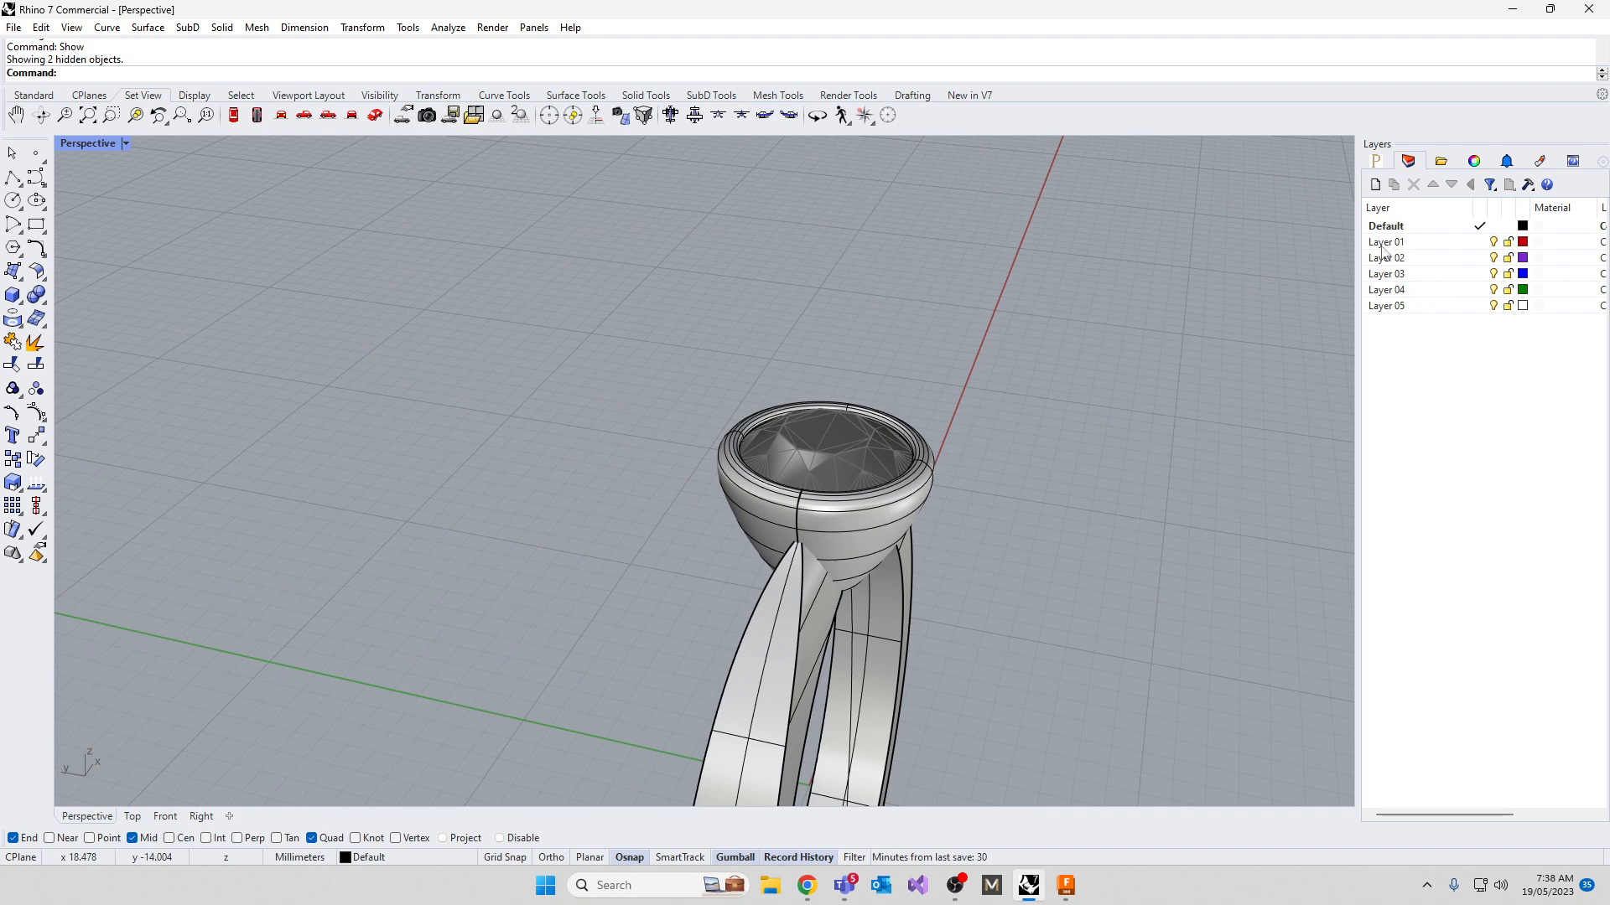
pyautogui.scroll(-2, 839, 398)
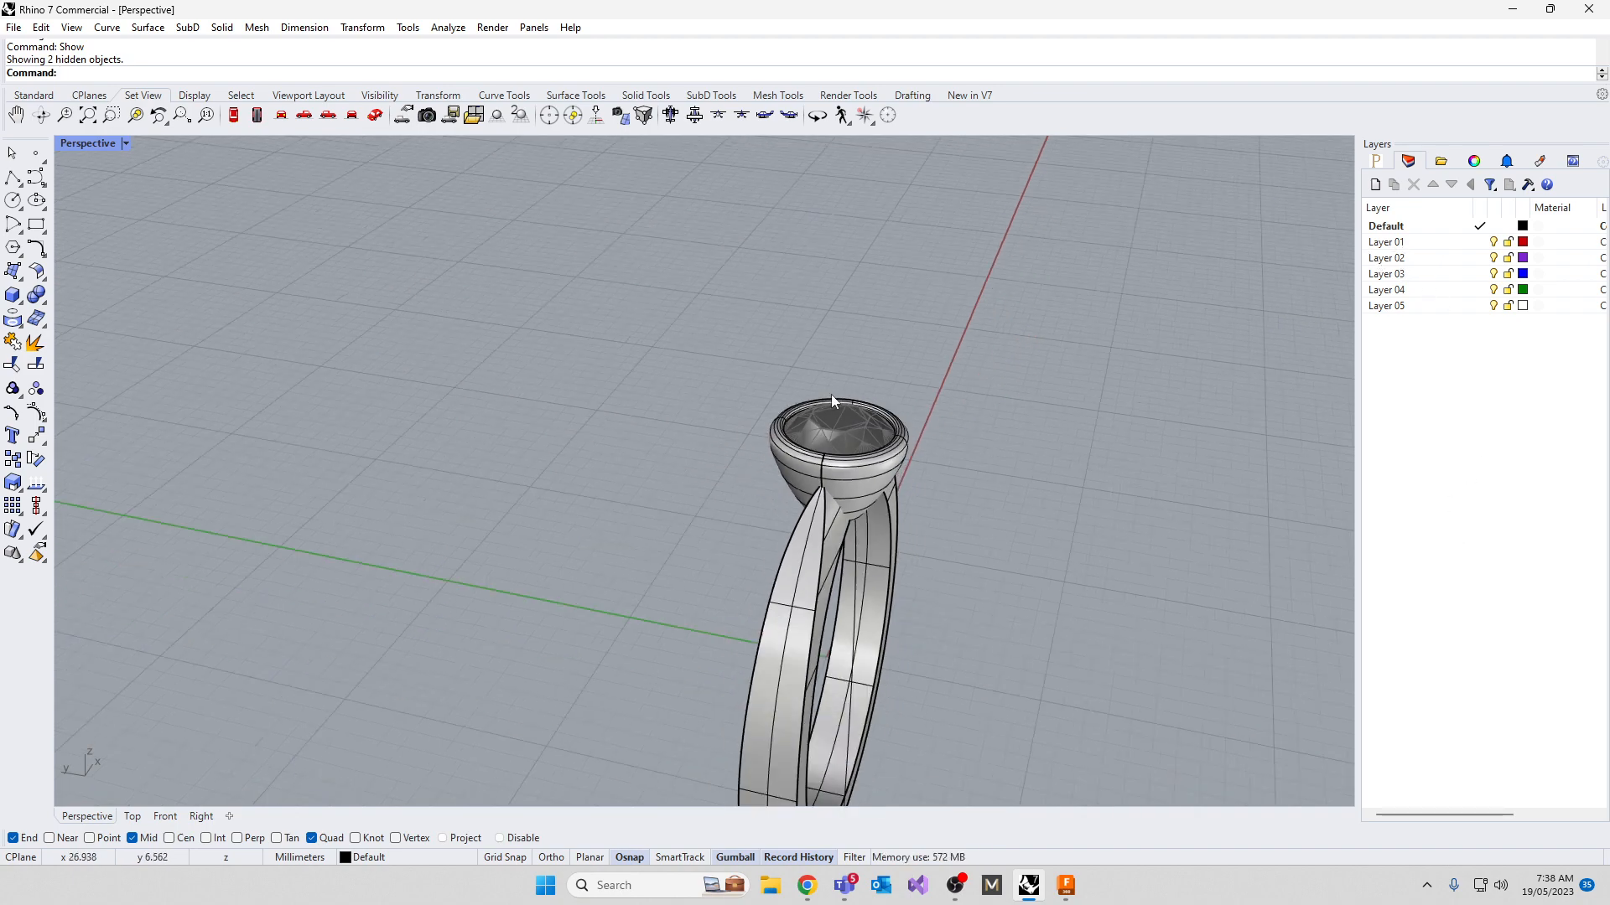
pyautogui.moveTo(902, 681); pyautogui.dragTo(622, 589, button='right')
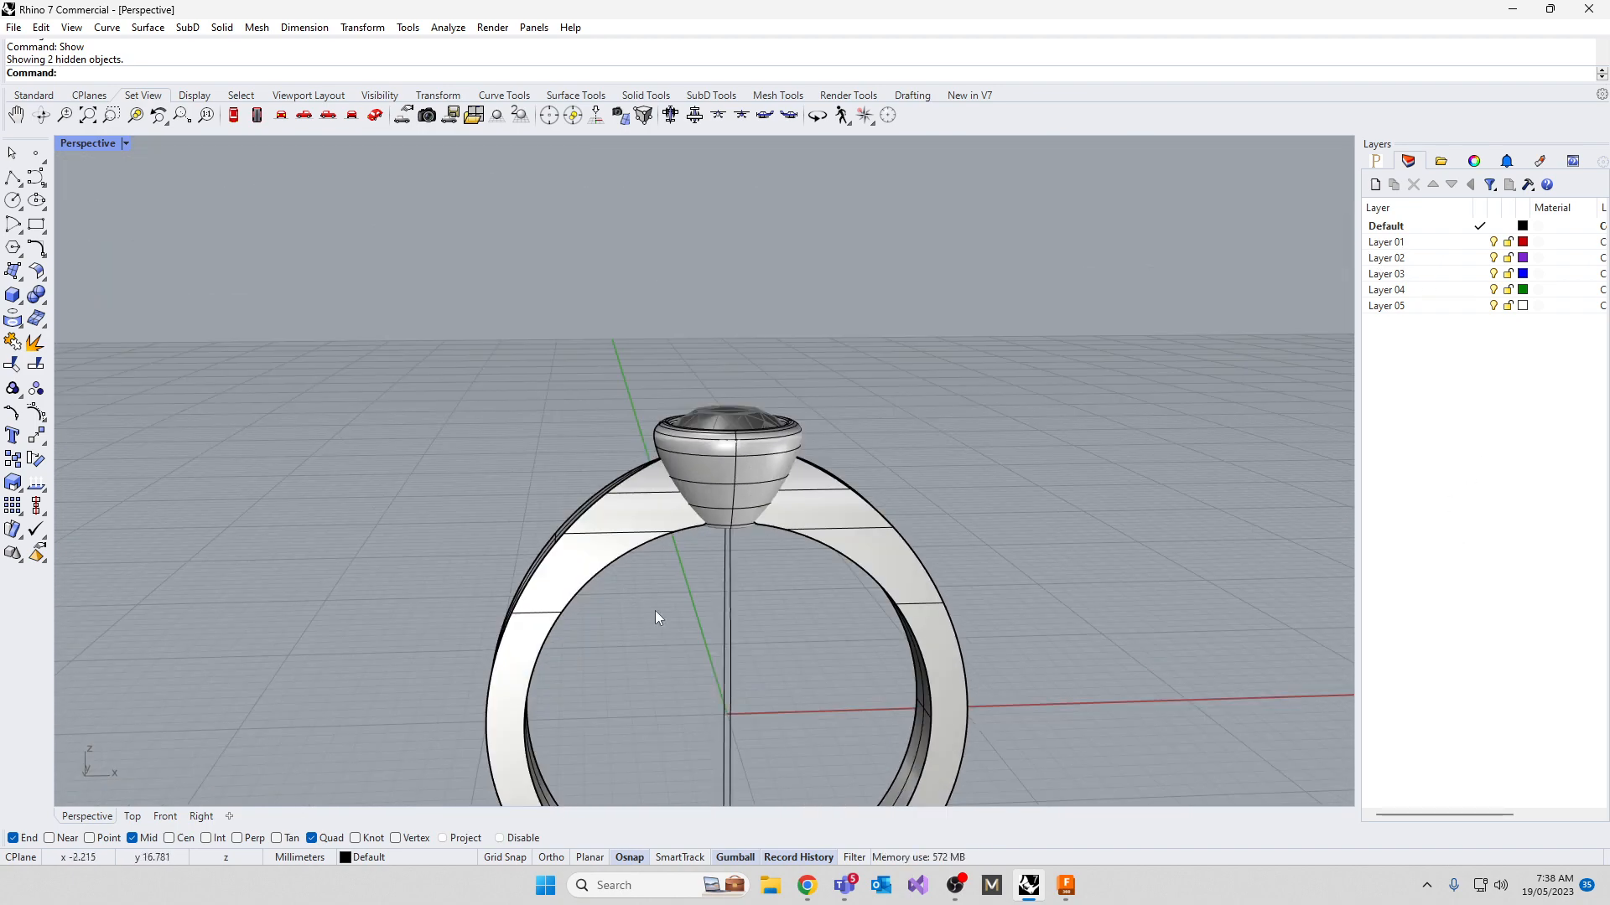
pyautogui.scroll(-6, 758, 396)
pyautogui.scroll(4, 733, 622)
pyautogui.moveTo(733, 622); pyautogui.dragTo(547, 699, button='right')
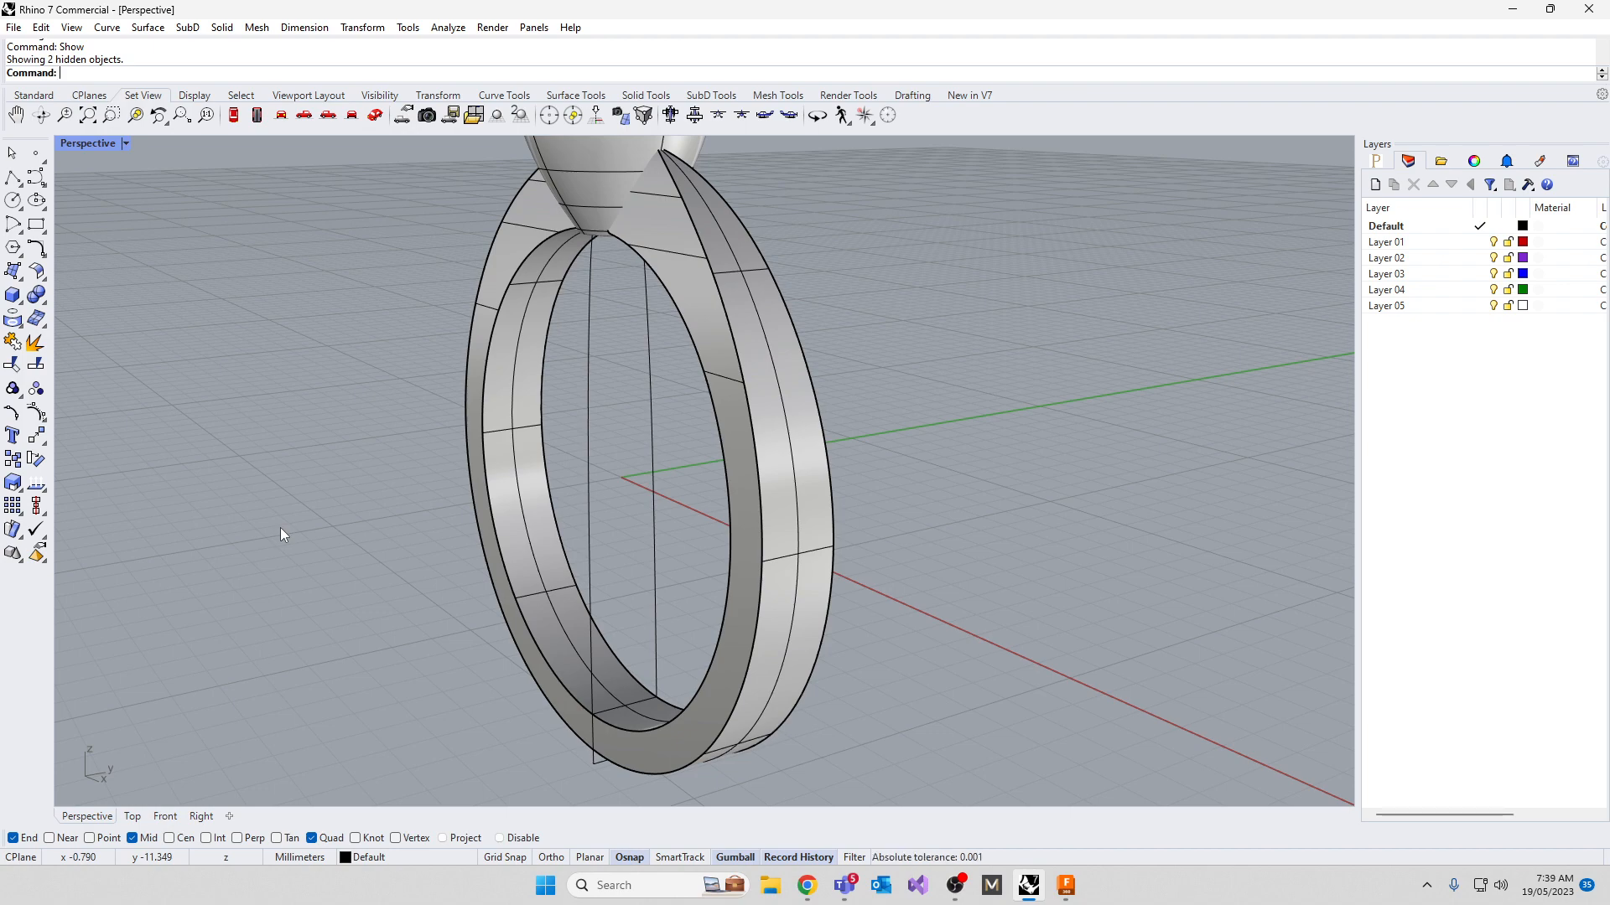
pyautogui.scroll(-5, 622, 636)
pyautogui.moveTo(529, 677); pyautogui.dragTo(501, 714, button='right')
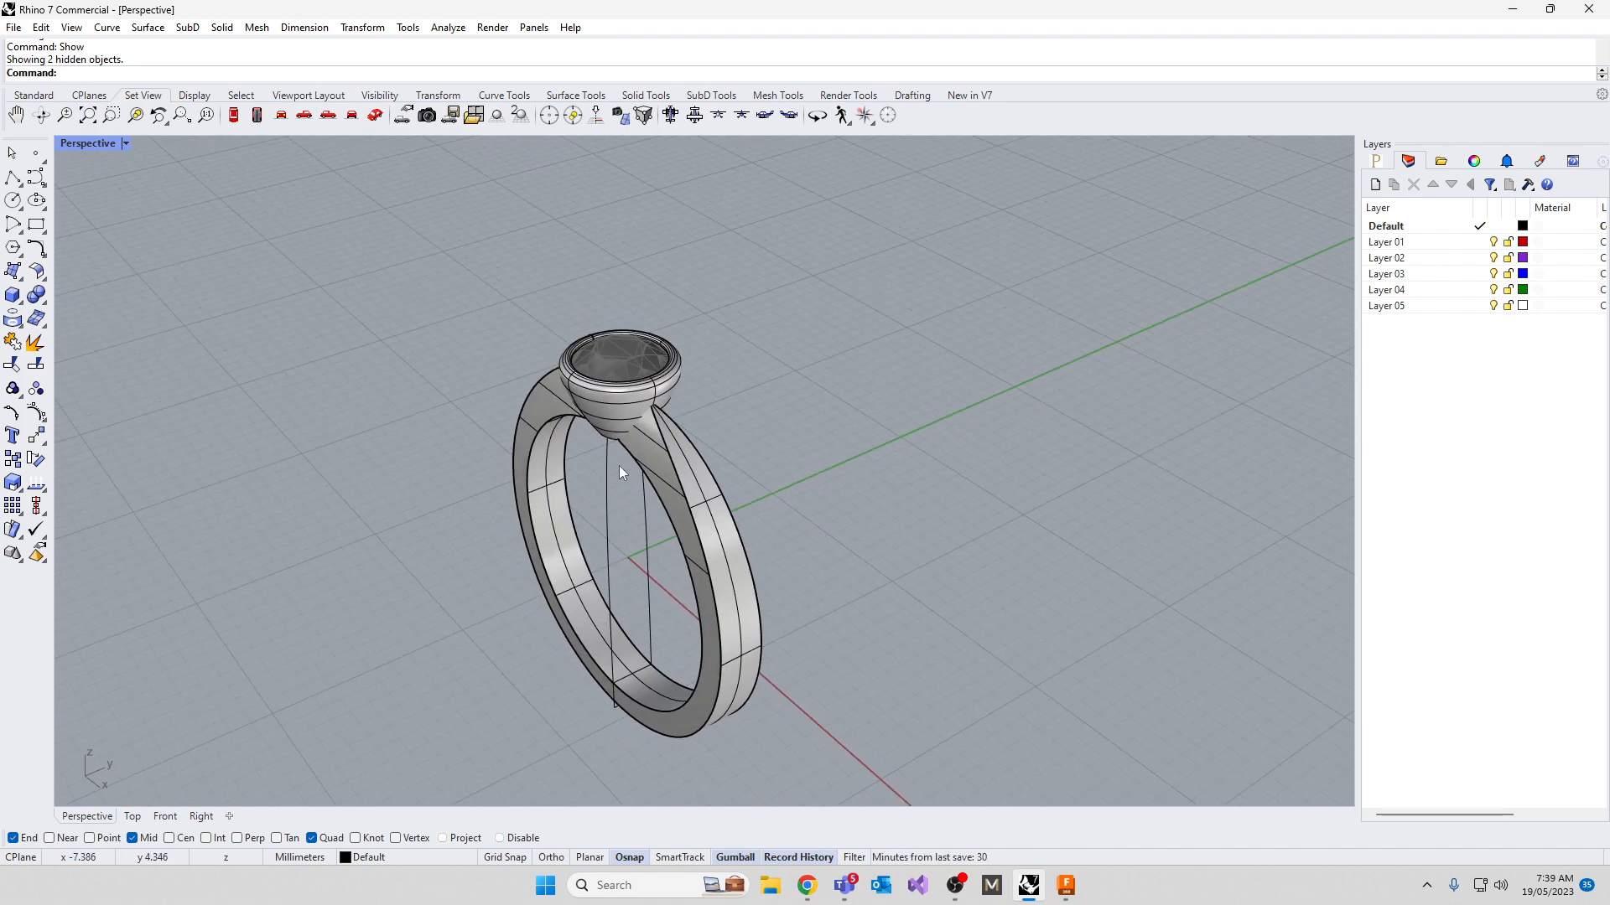
# Hide the bezel setting around the stone
pyautogui.scroll(4, 610, 436)
pyautogui.click(607, 414)
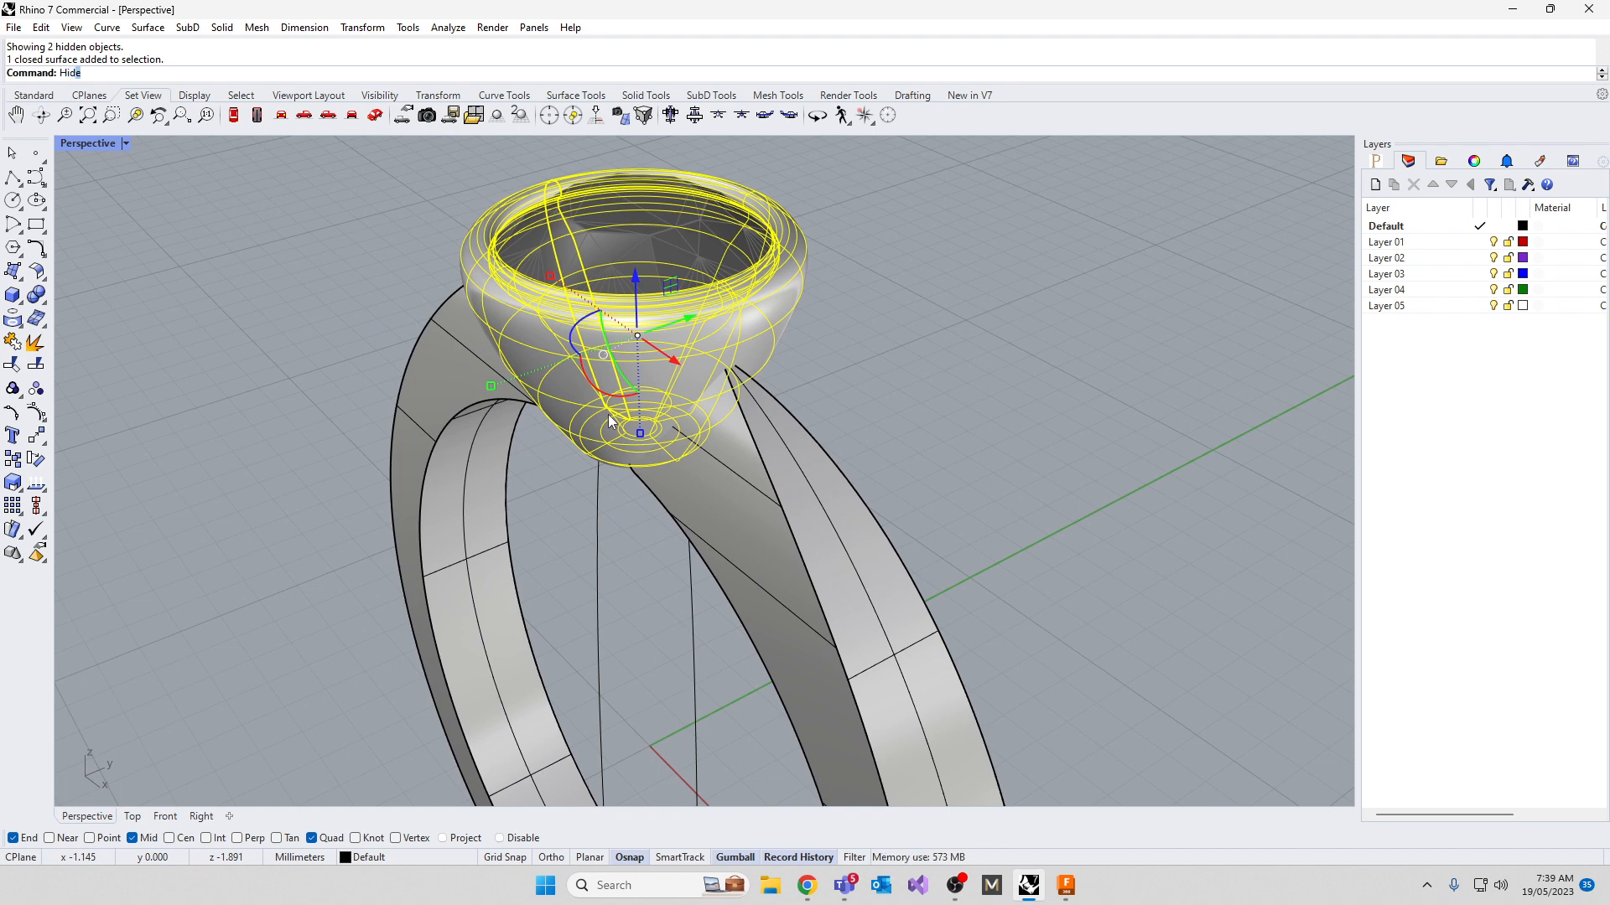
pyautogui.hotkey('ctrl', 'h')
# Examine the open shank ends beneath the stone and the overall shape of the ring
pyautogui.moveTo(625, 502); pyautogui.dragTo(800, 480, button='right')
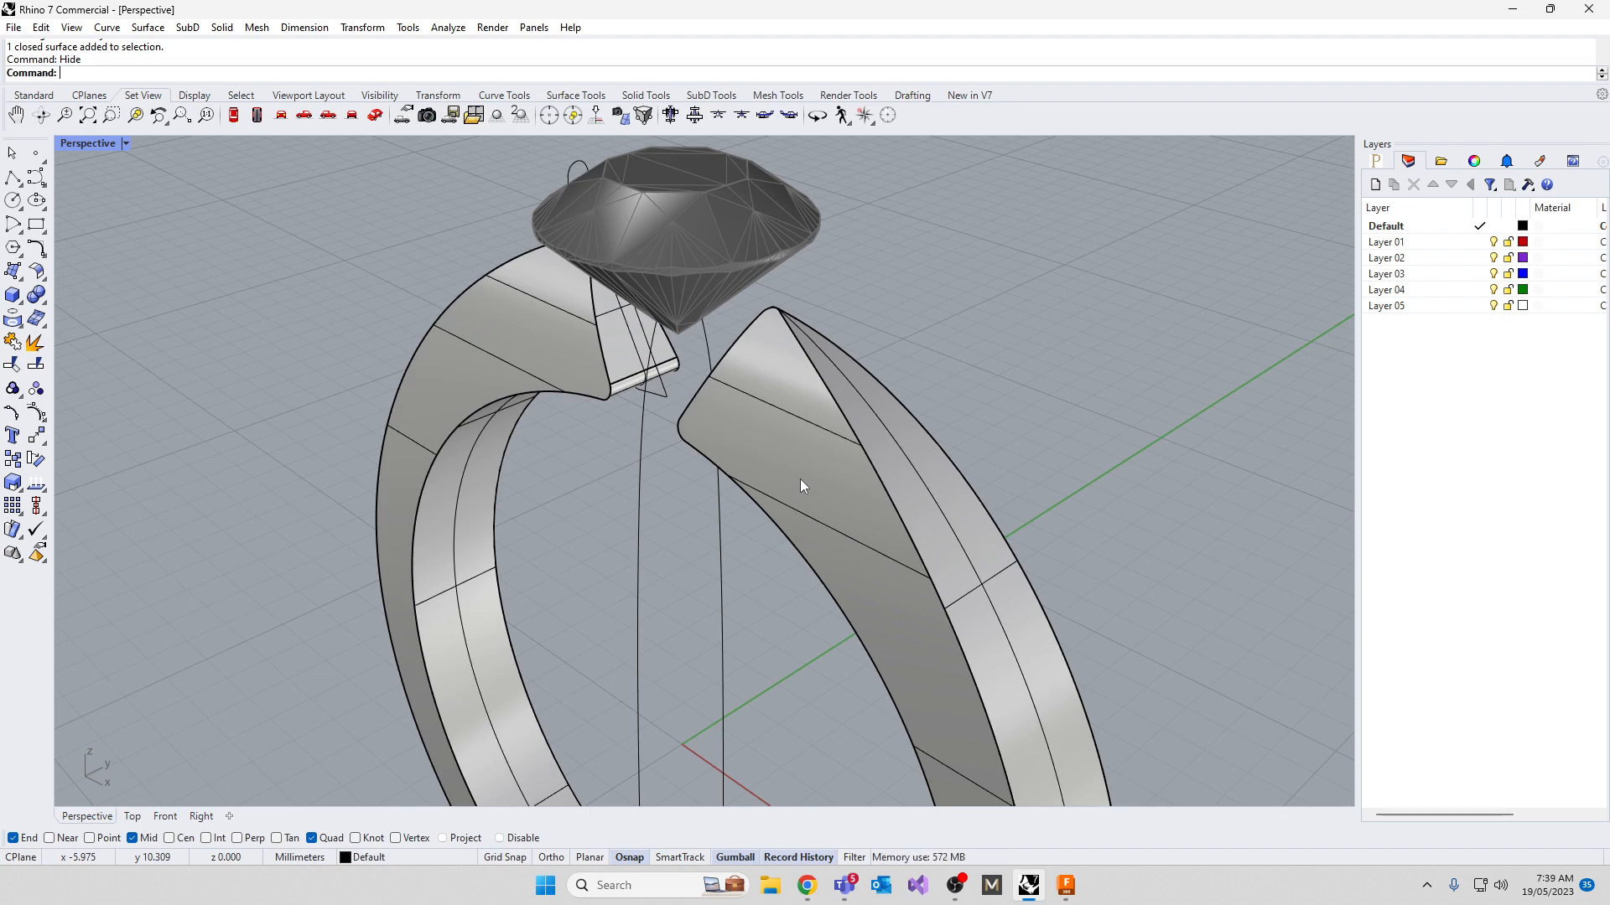
pyautogui.scroll(-2, 767, 484)
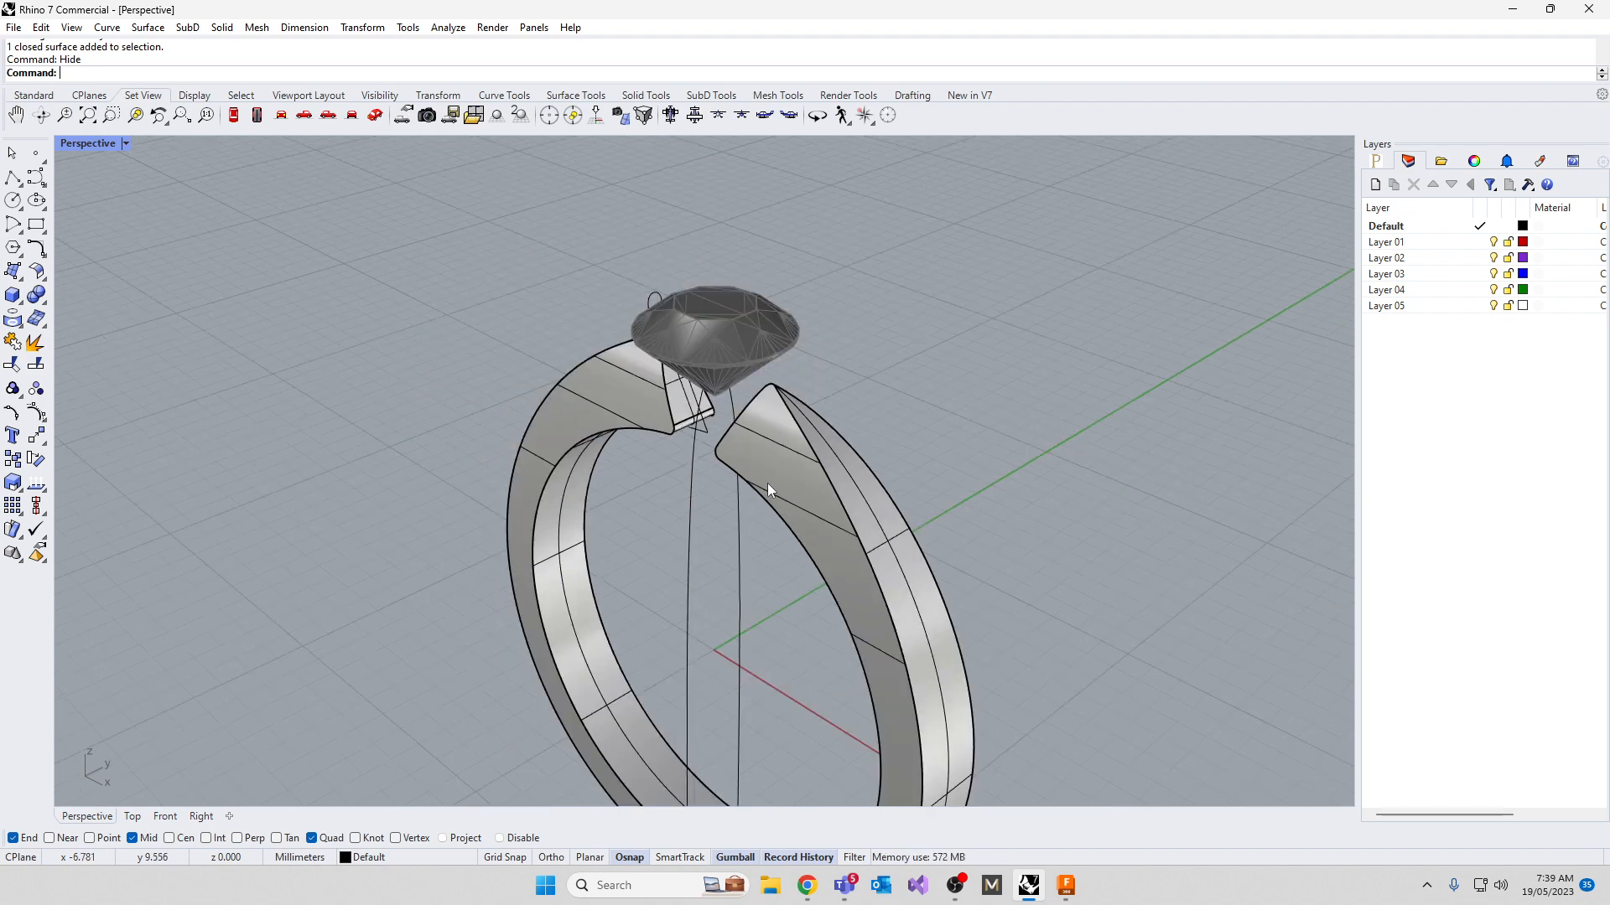
pyautogui.scroll(4, 780, 456)
pyautogui.moveTo(730, 545); pyautogui.dragTo(704, 577, button='right')
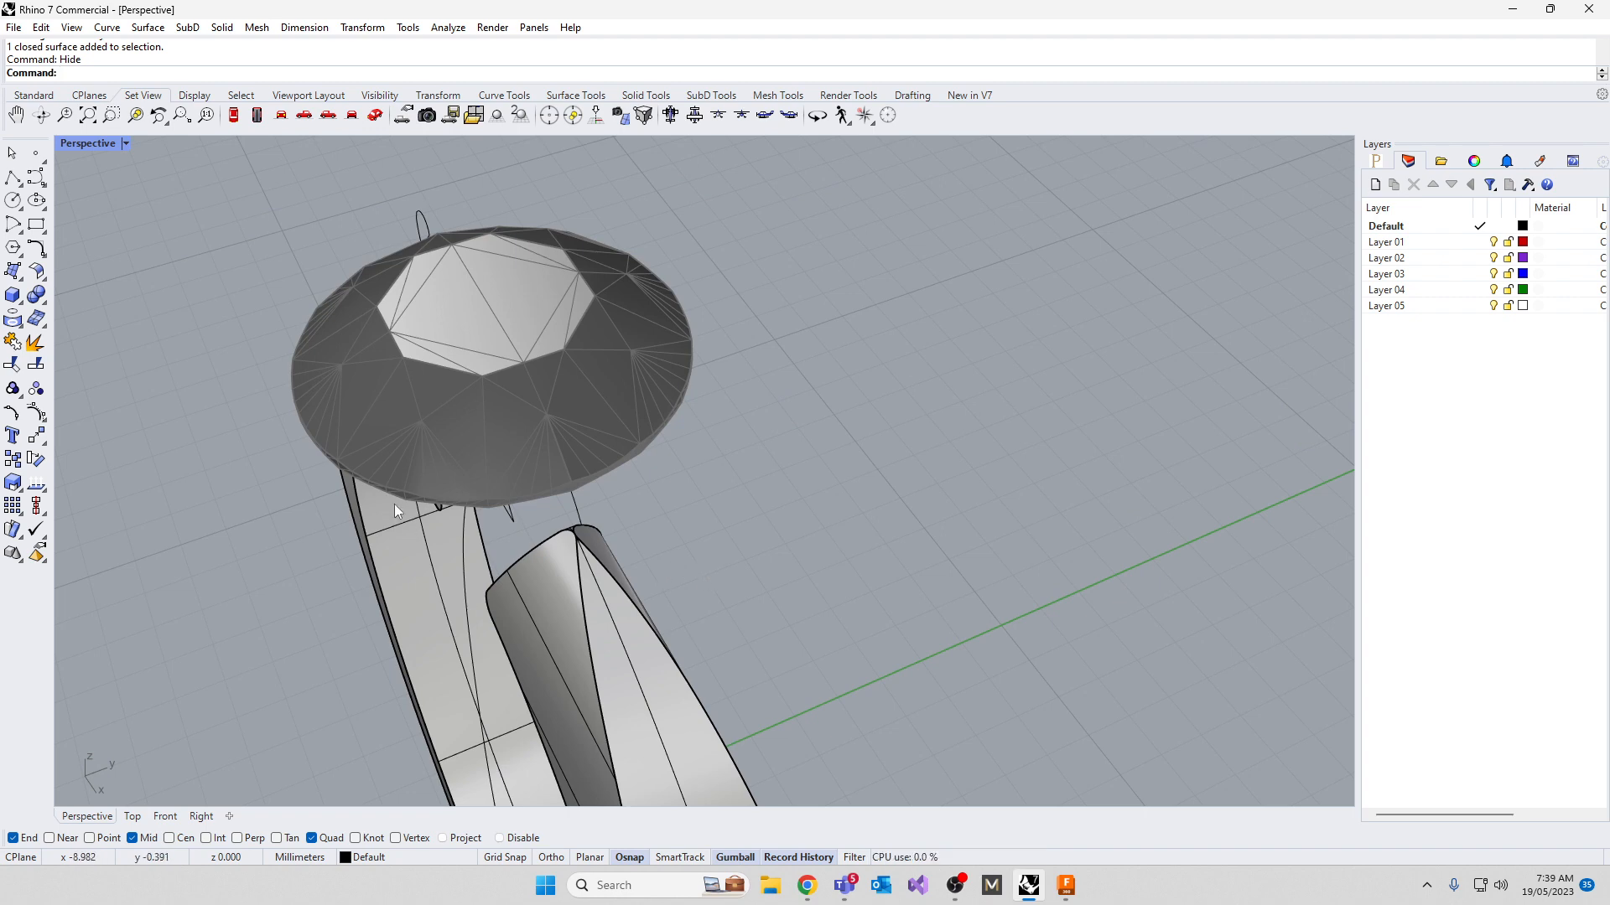
pyautogui.doubleClick(79, 142)
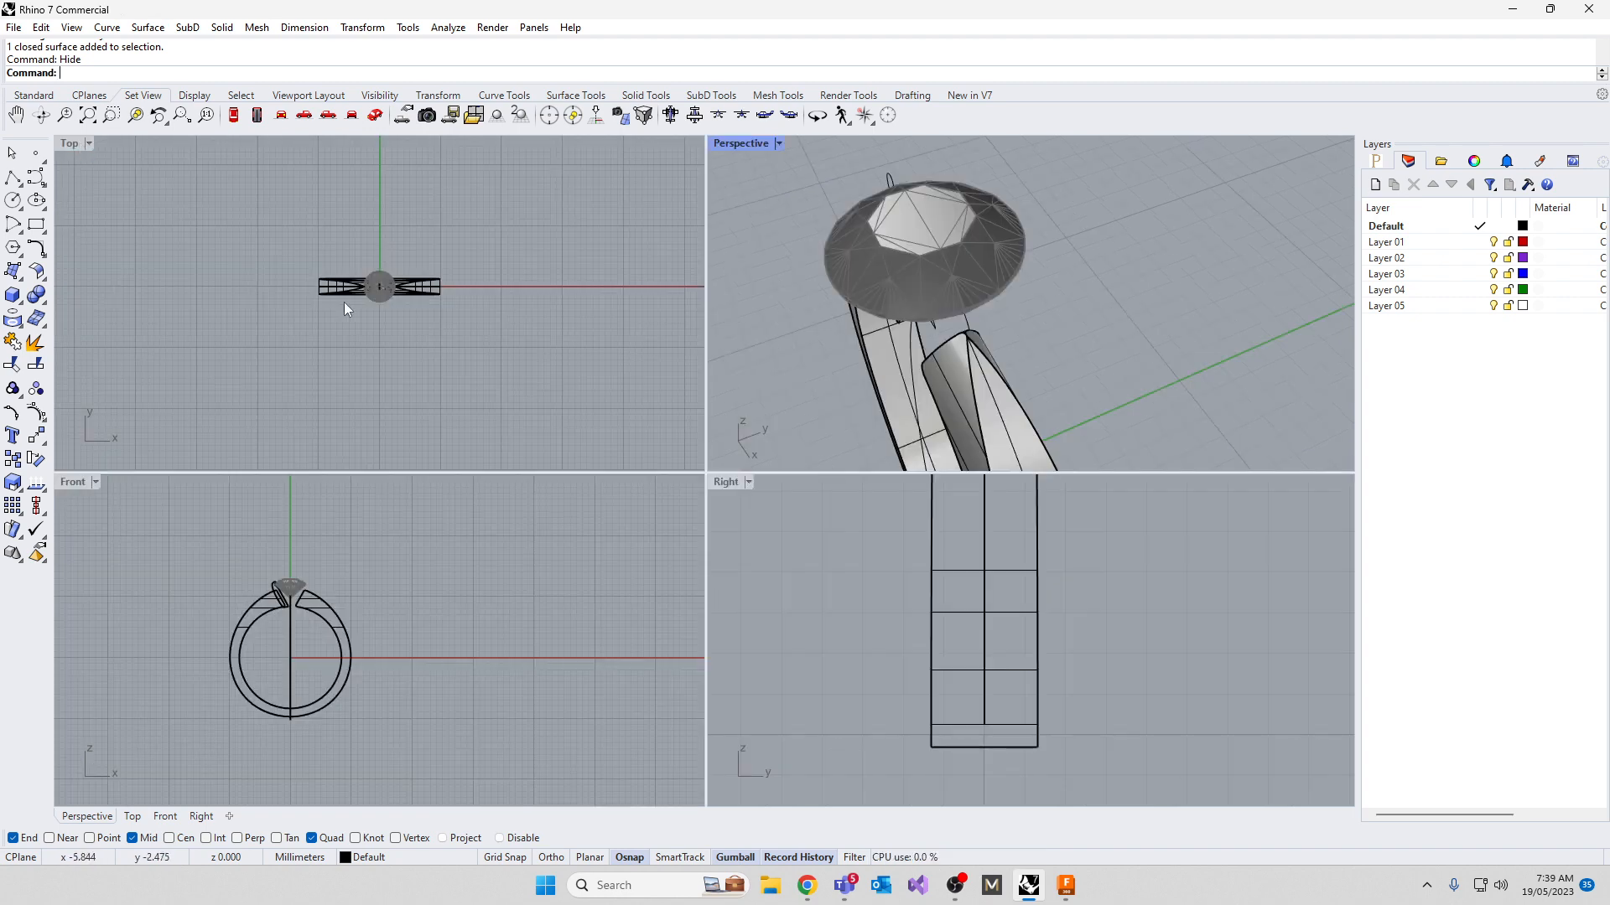
pyautogui.doubleClick(726, 141)
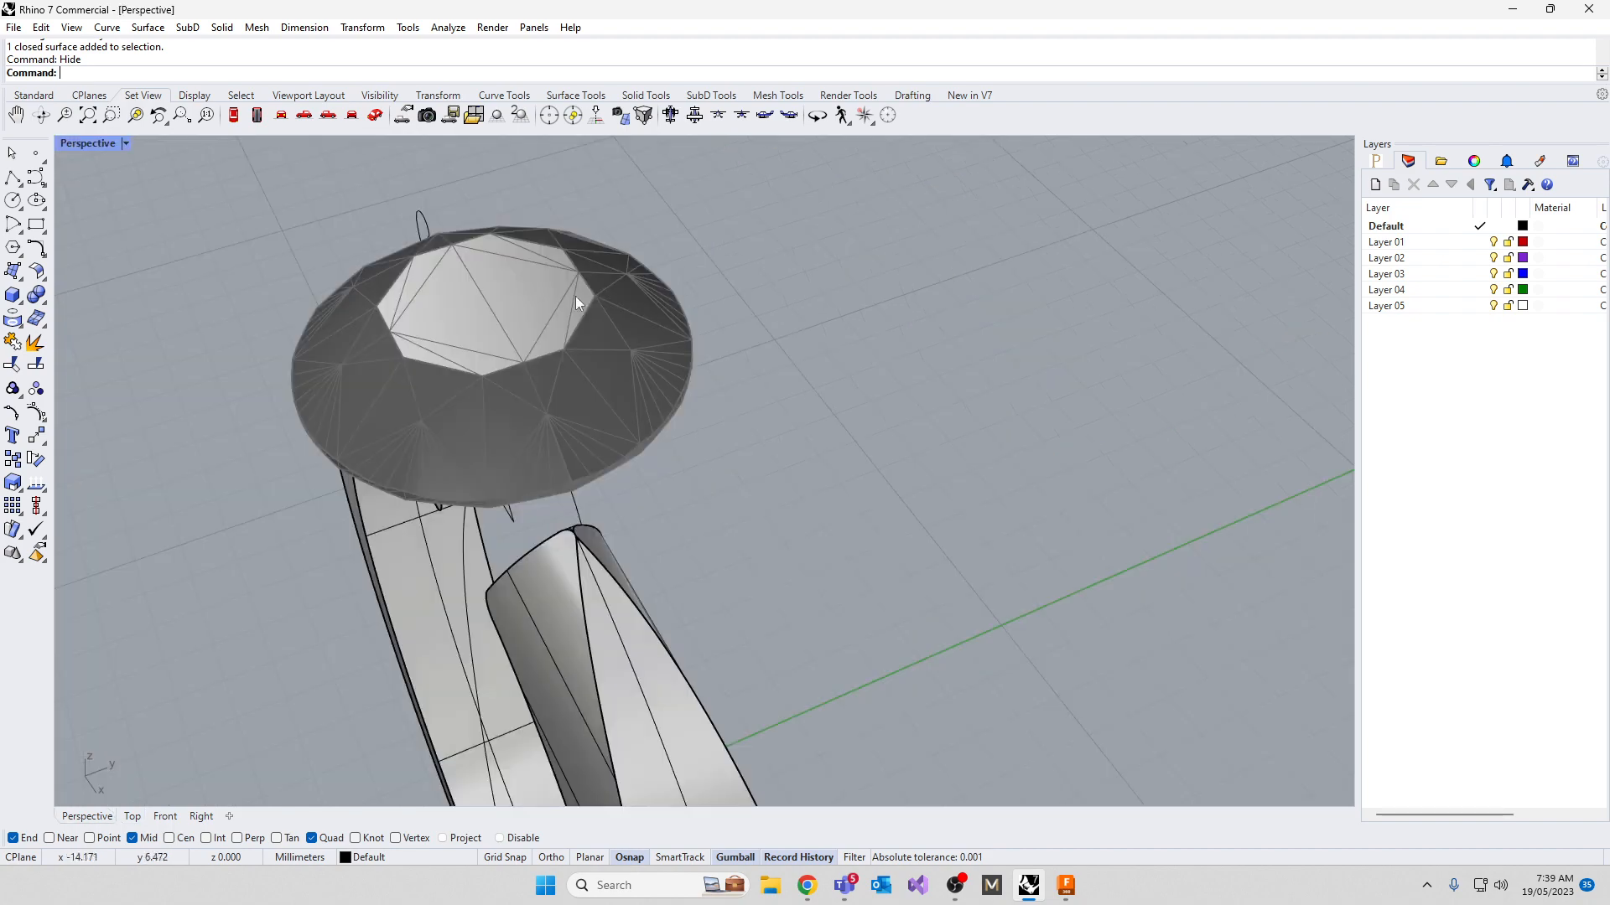
pyautogui.scroll(-3, 575, 295)
pyautogui.moveTo(600, 605); pyautogui.dragTo(792, 592, button='right')
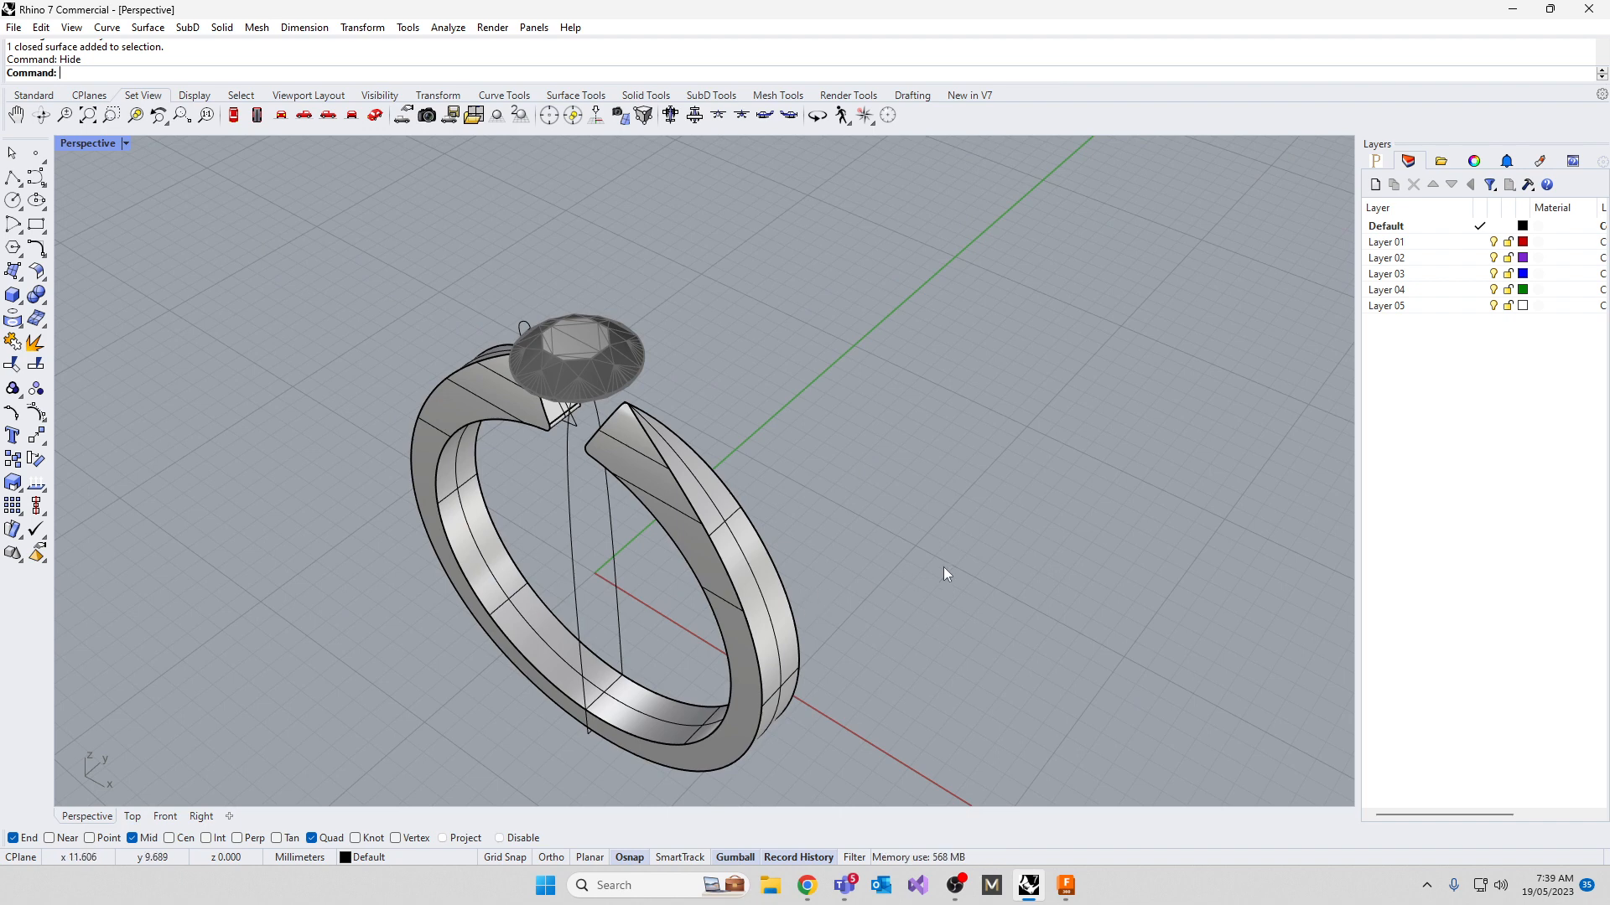
# Launch the Grasshopper editor
pyautogui.write('Grassho')
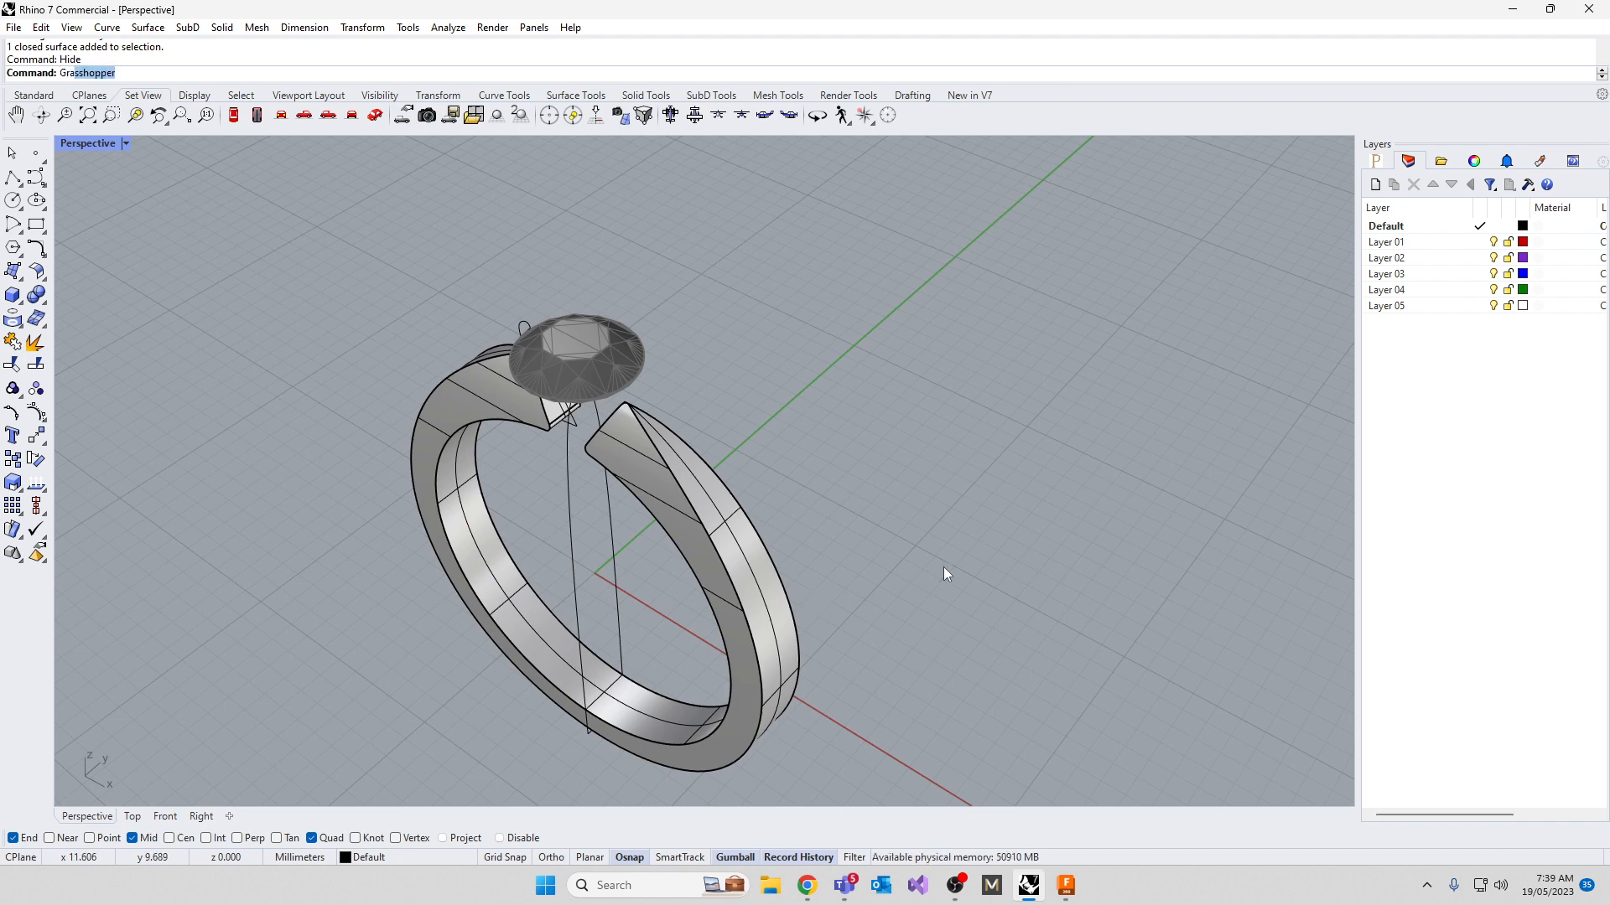
pyautogui.write('pper')
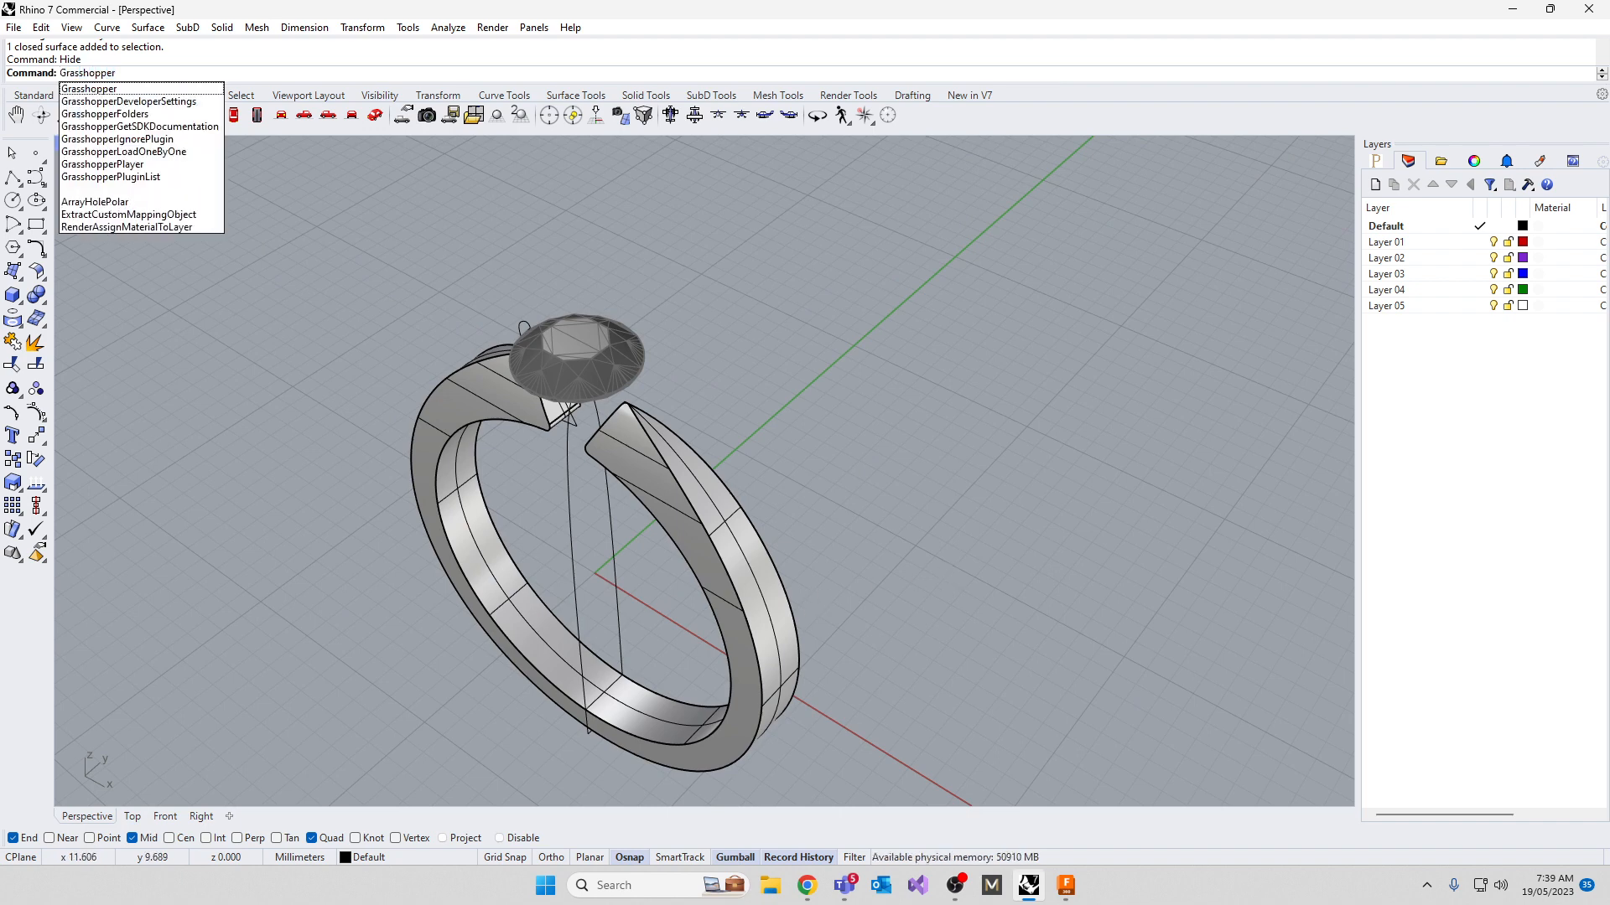
pyautogui.press('Return')
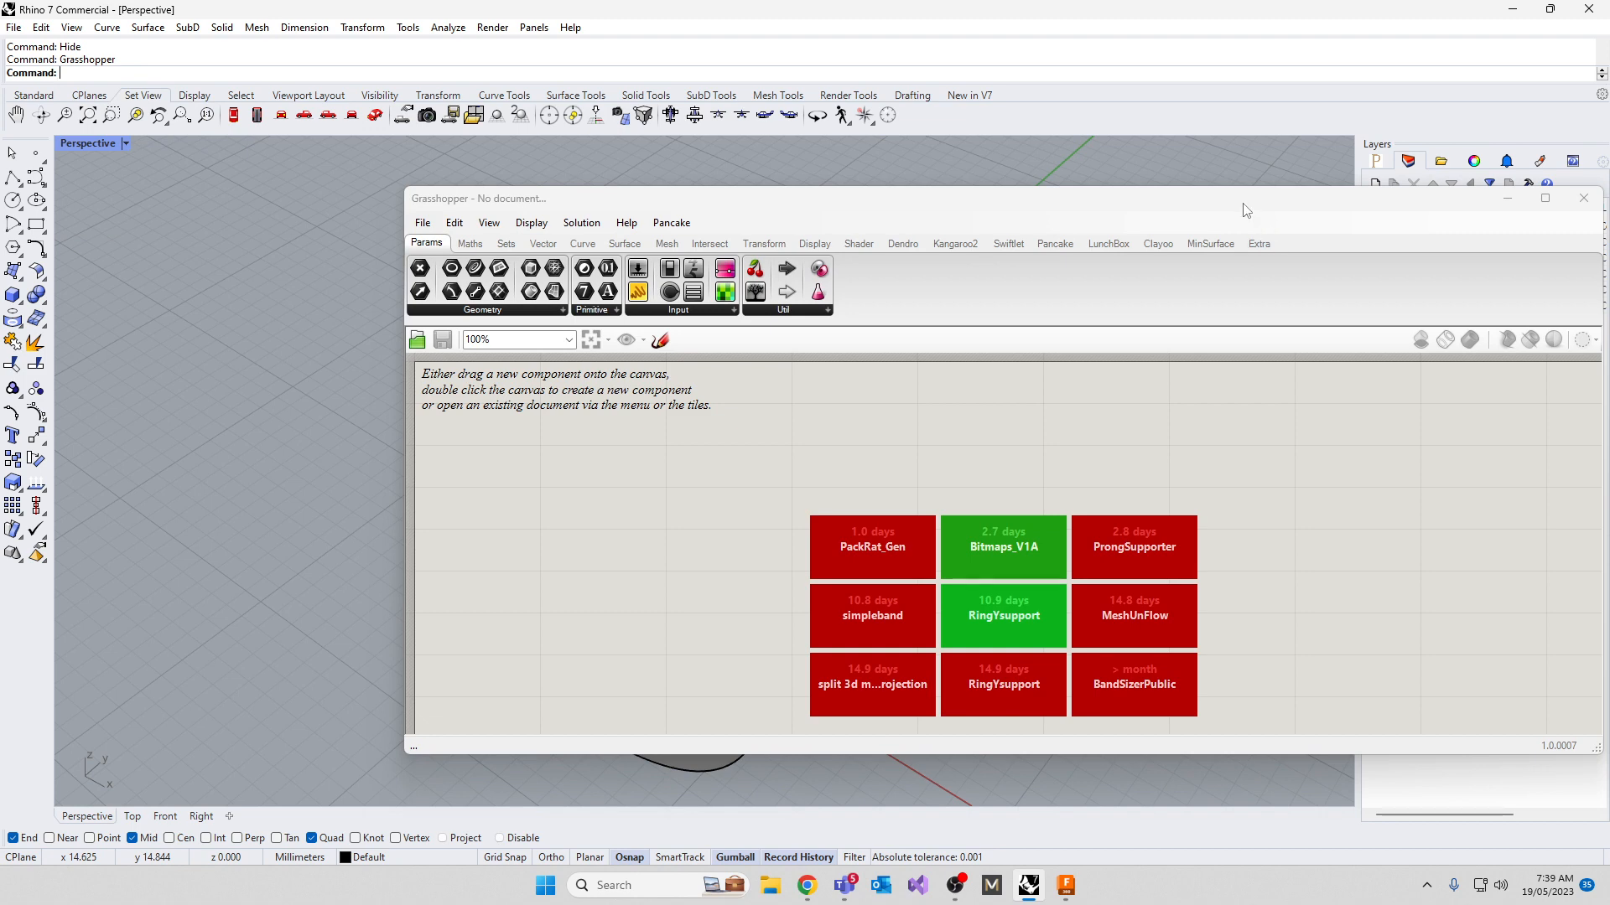
# Uncover the ring by moving the Grasshopper window aside and add a Circle component to a new definition
pyautogui.moveTo(1243, 202); pyautogui.dragTo(1226, 190)
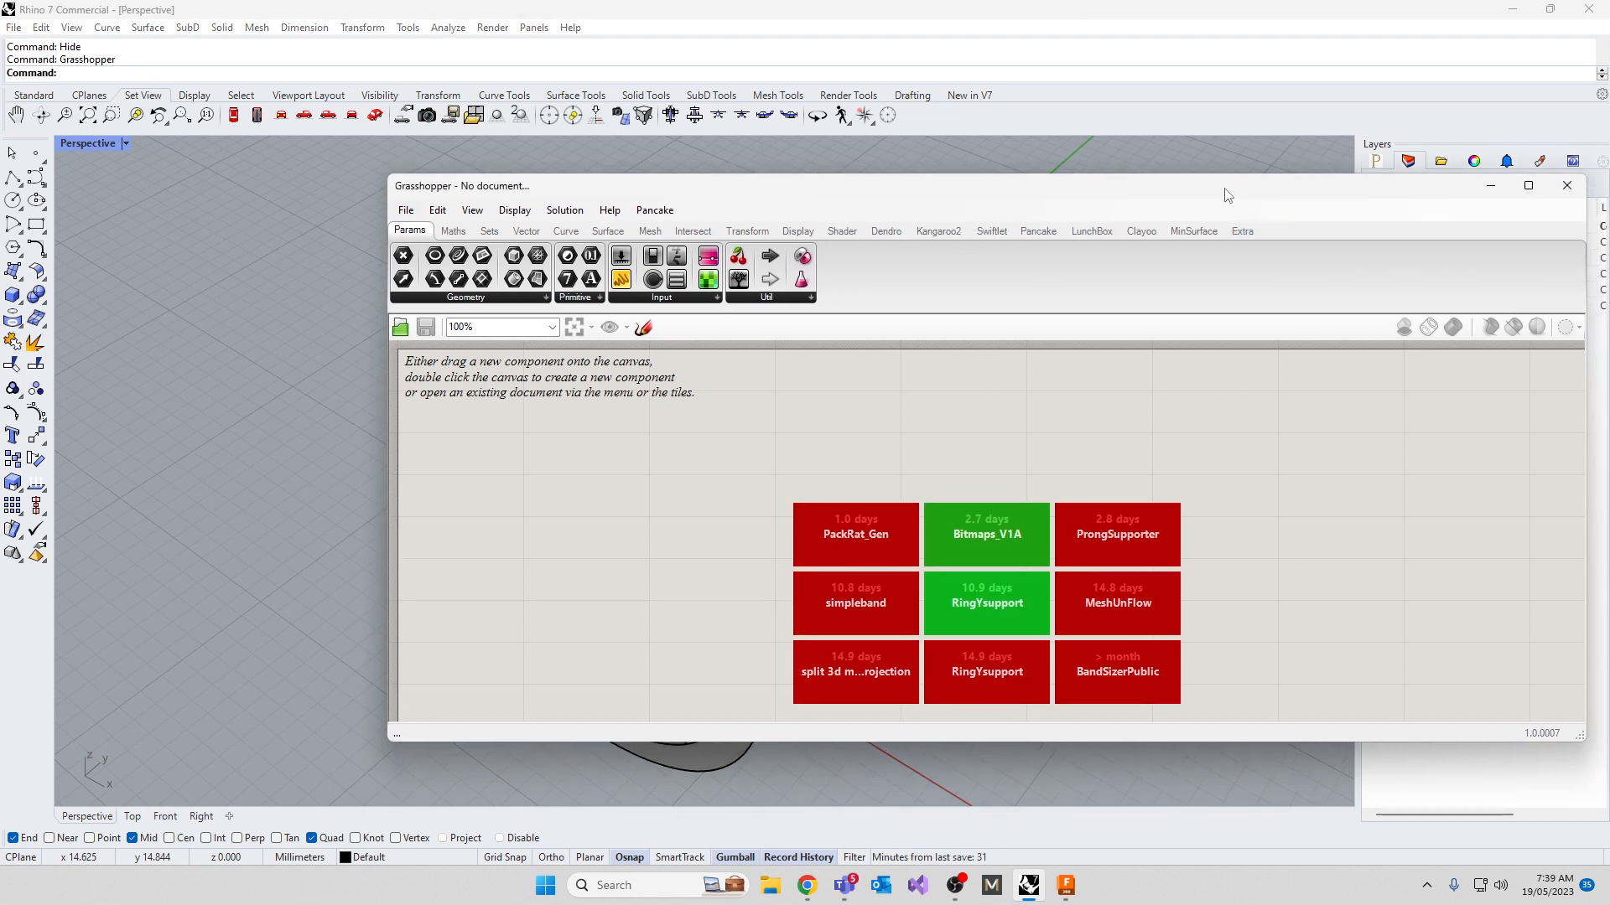
pyautogui.moveTo(786, 181); pyautogui.dragTo(1098, 205)
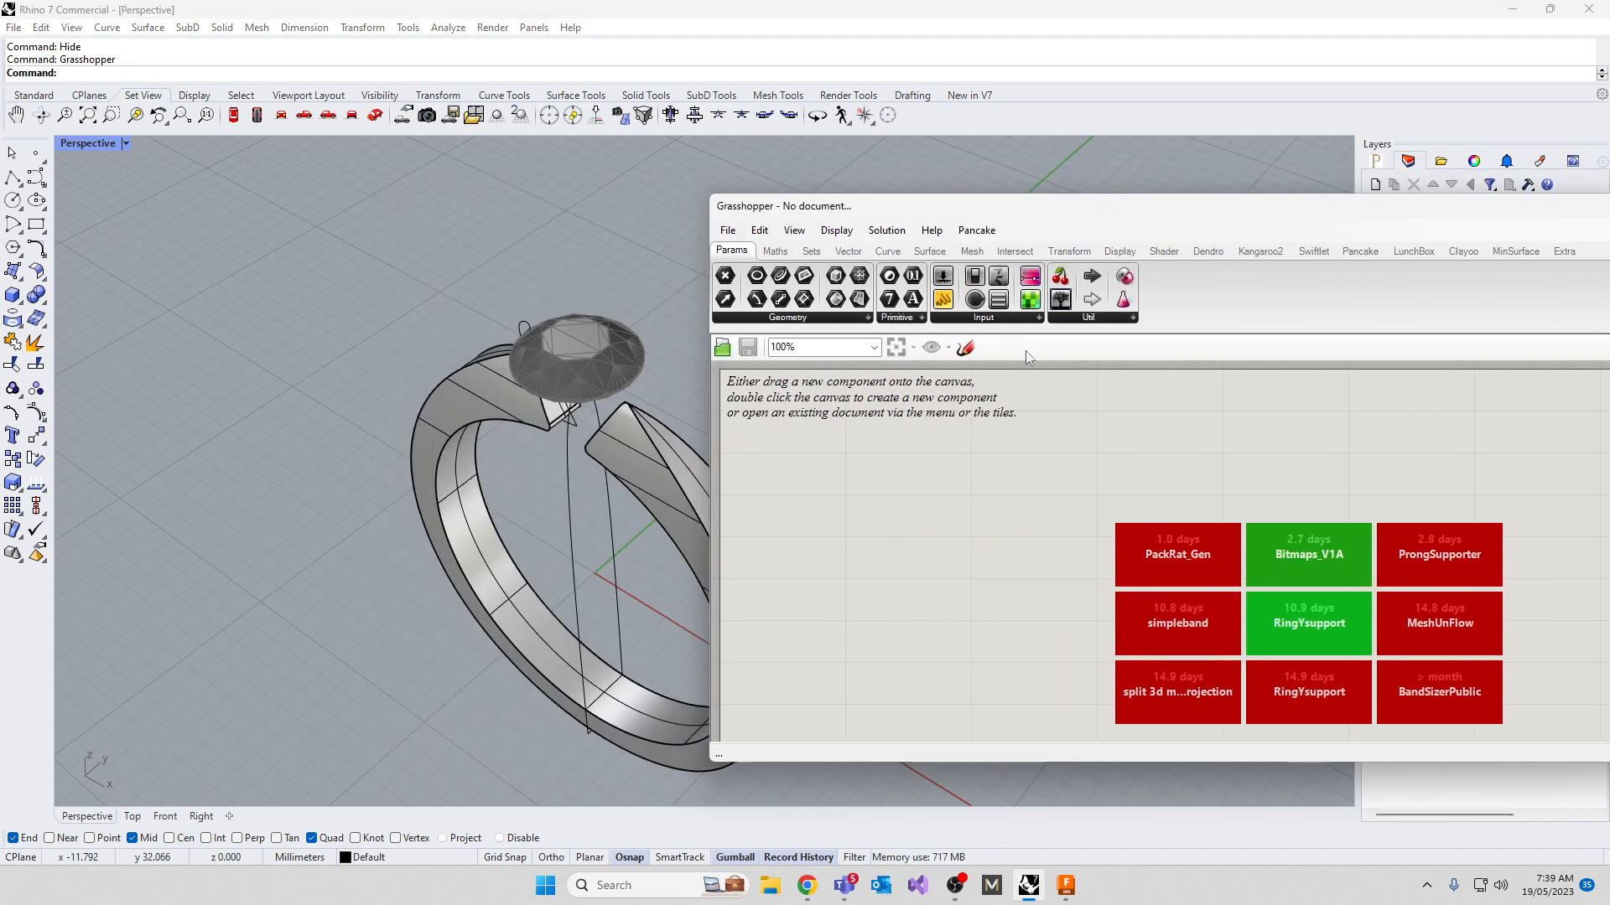
pyautogui.doubleClick(921, 540)
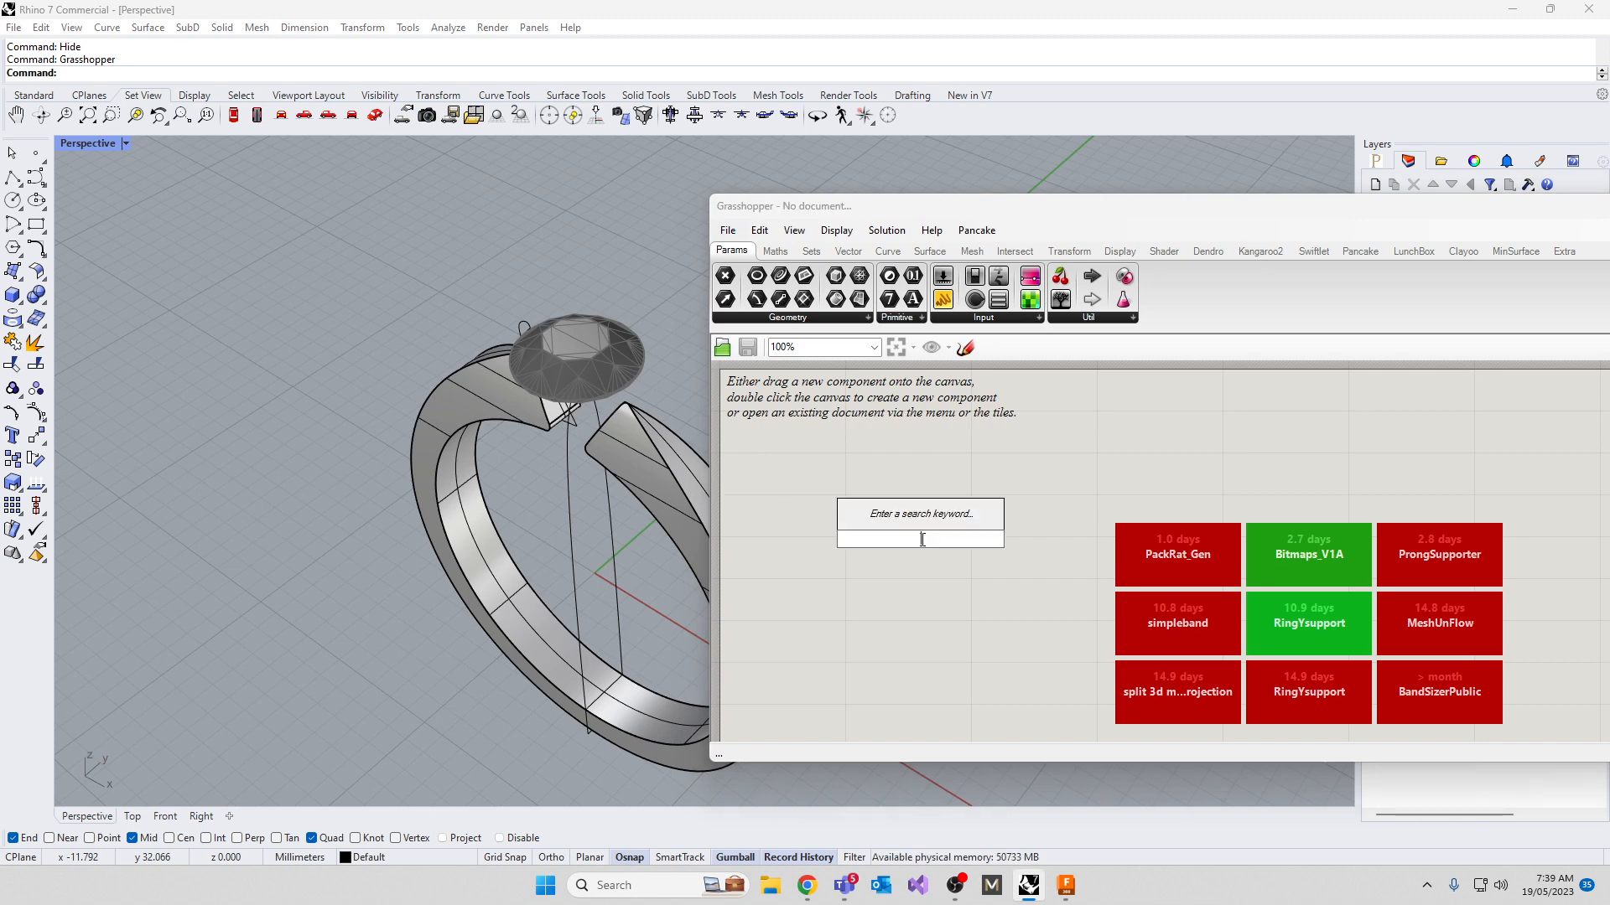
pyautogui.write('circle')
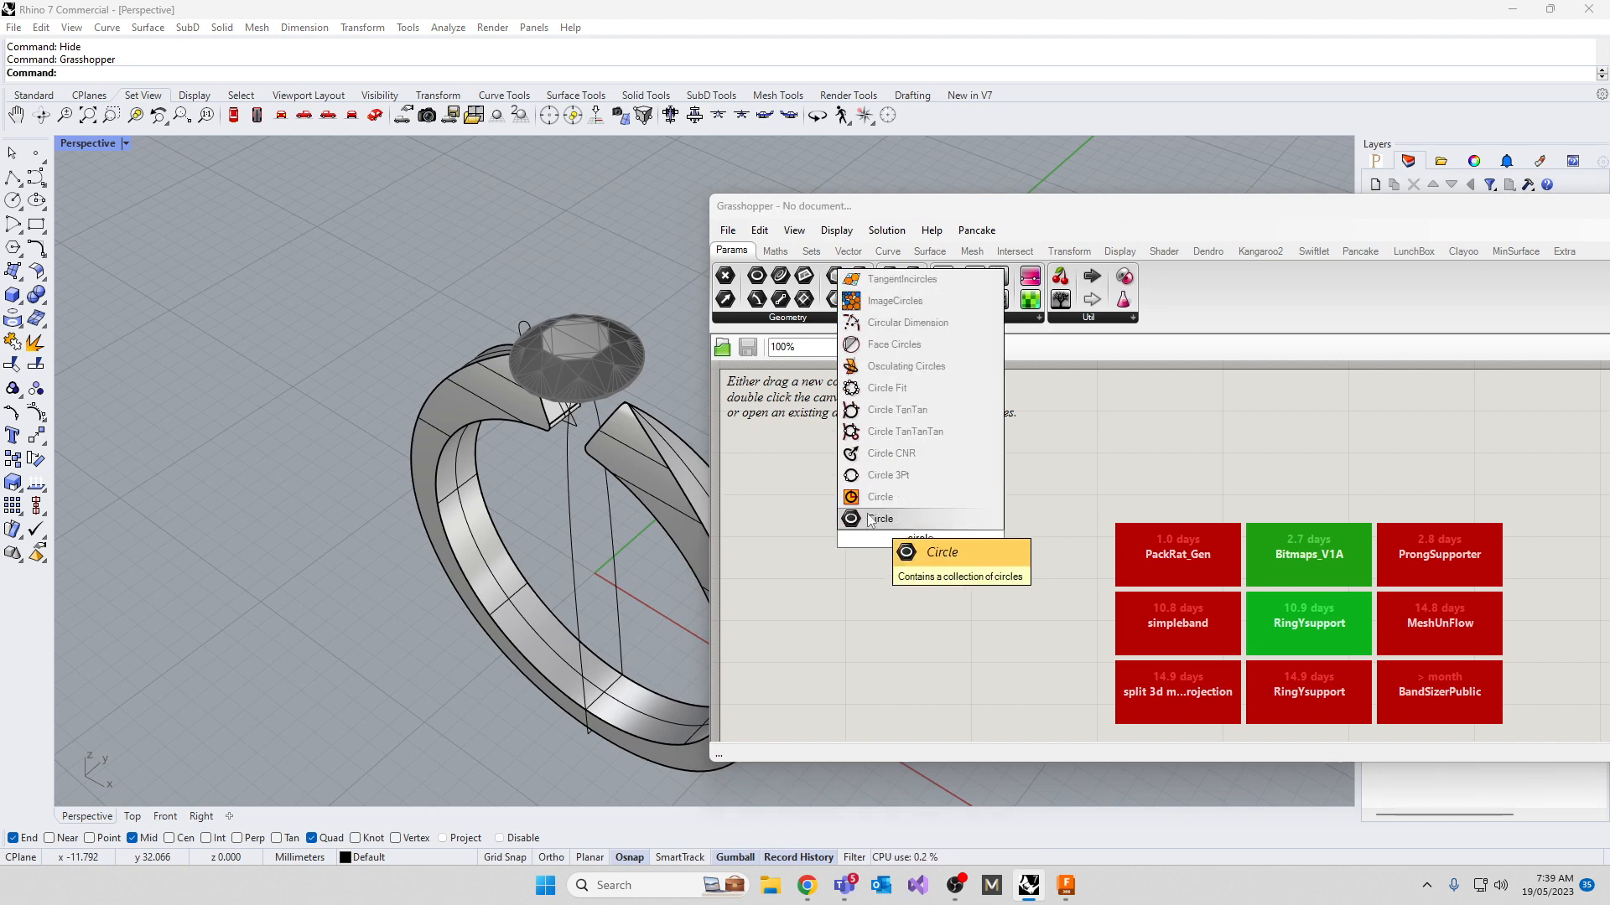
pyautogui.click(925, 518)
pyautogui.moveTo(920, 540); pyautogui.dragTo(1087, 547)
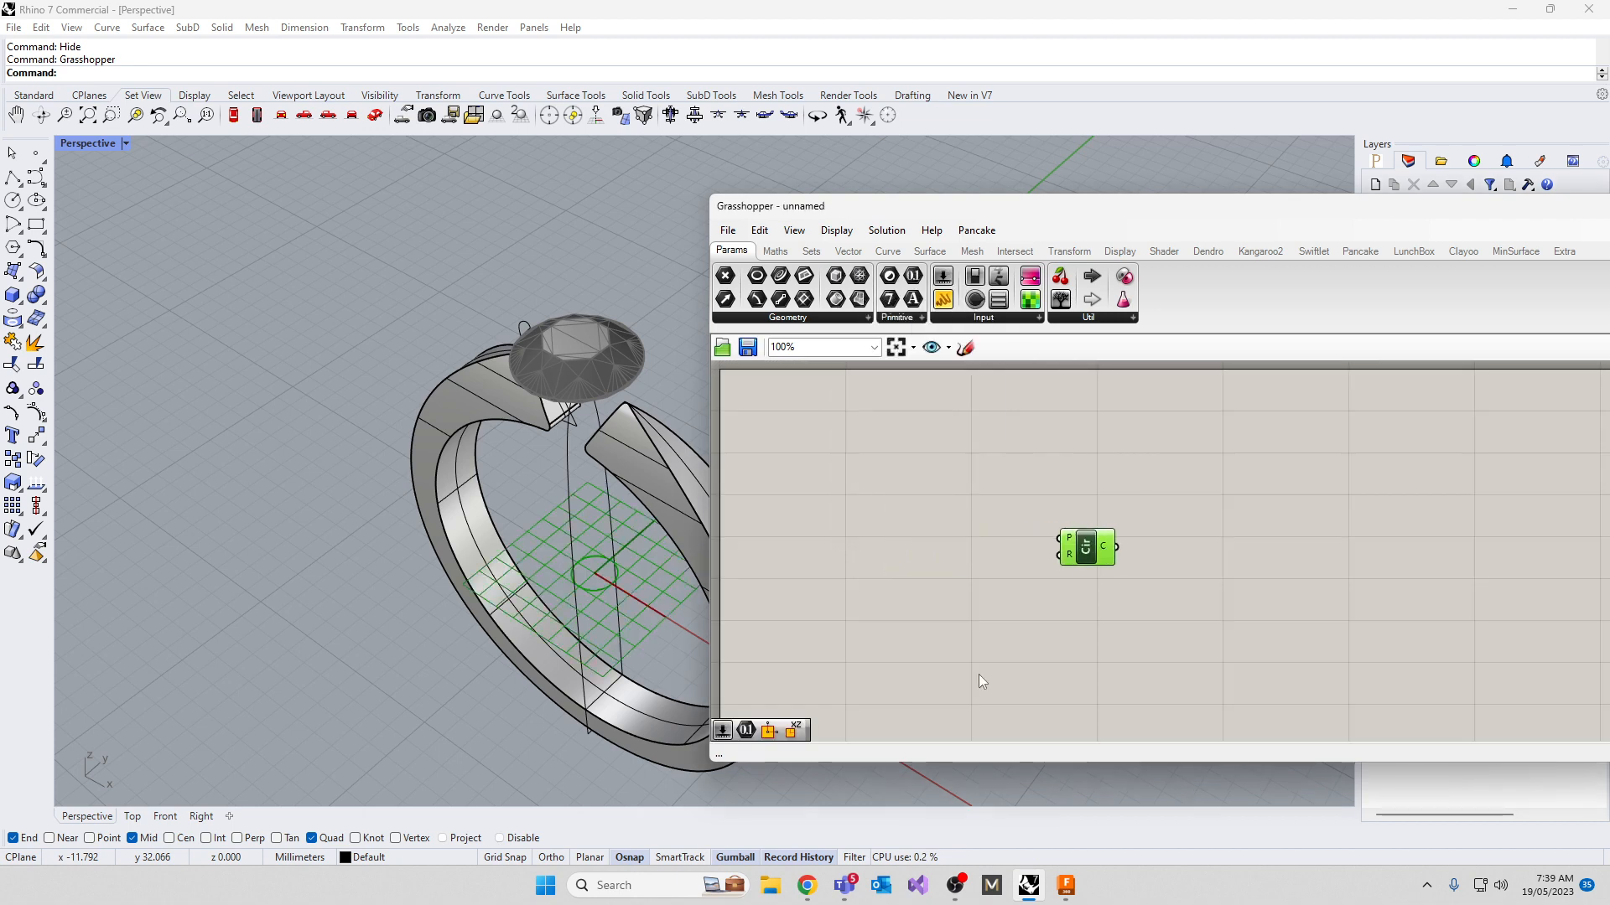
# Add a 5.5 number slider, connect it to the circle's radius input, and adjust the radius to 4.6
pyautogui.doubleClick(1001, 604)
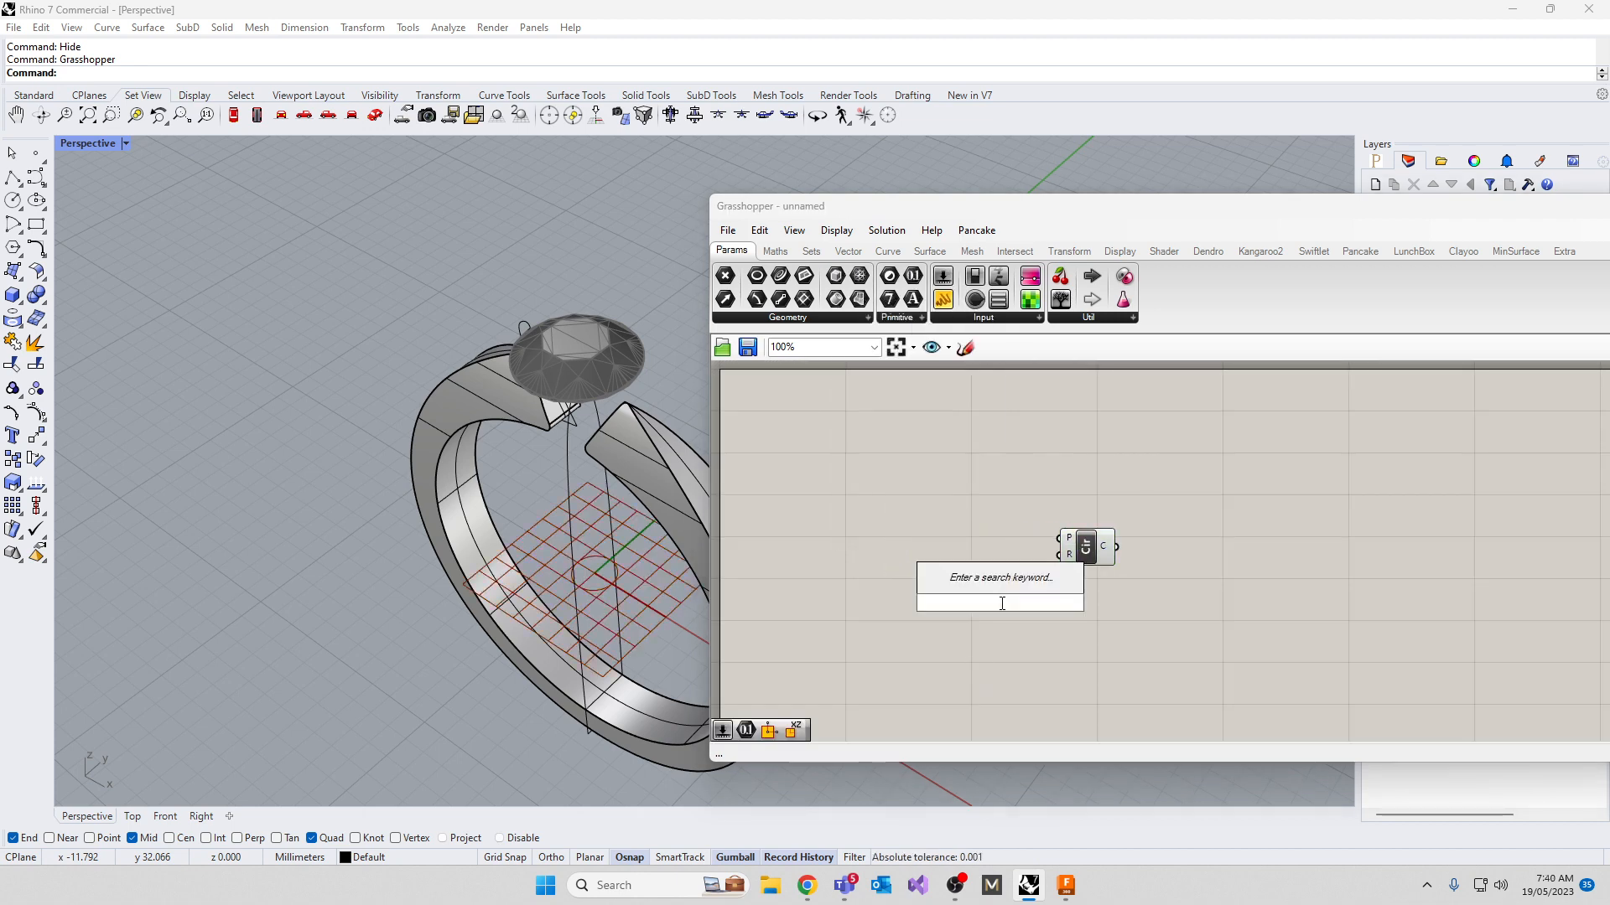
pyautogui.write('5.5')
pyautogui.press('Return')
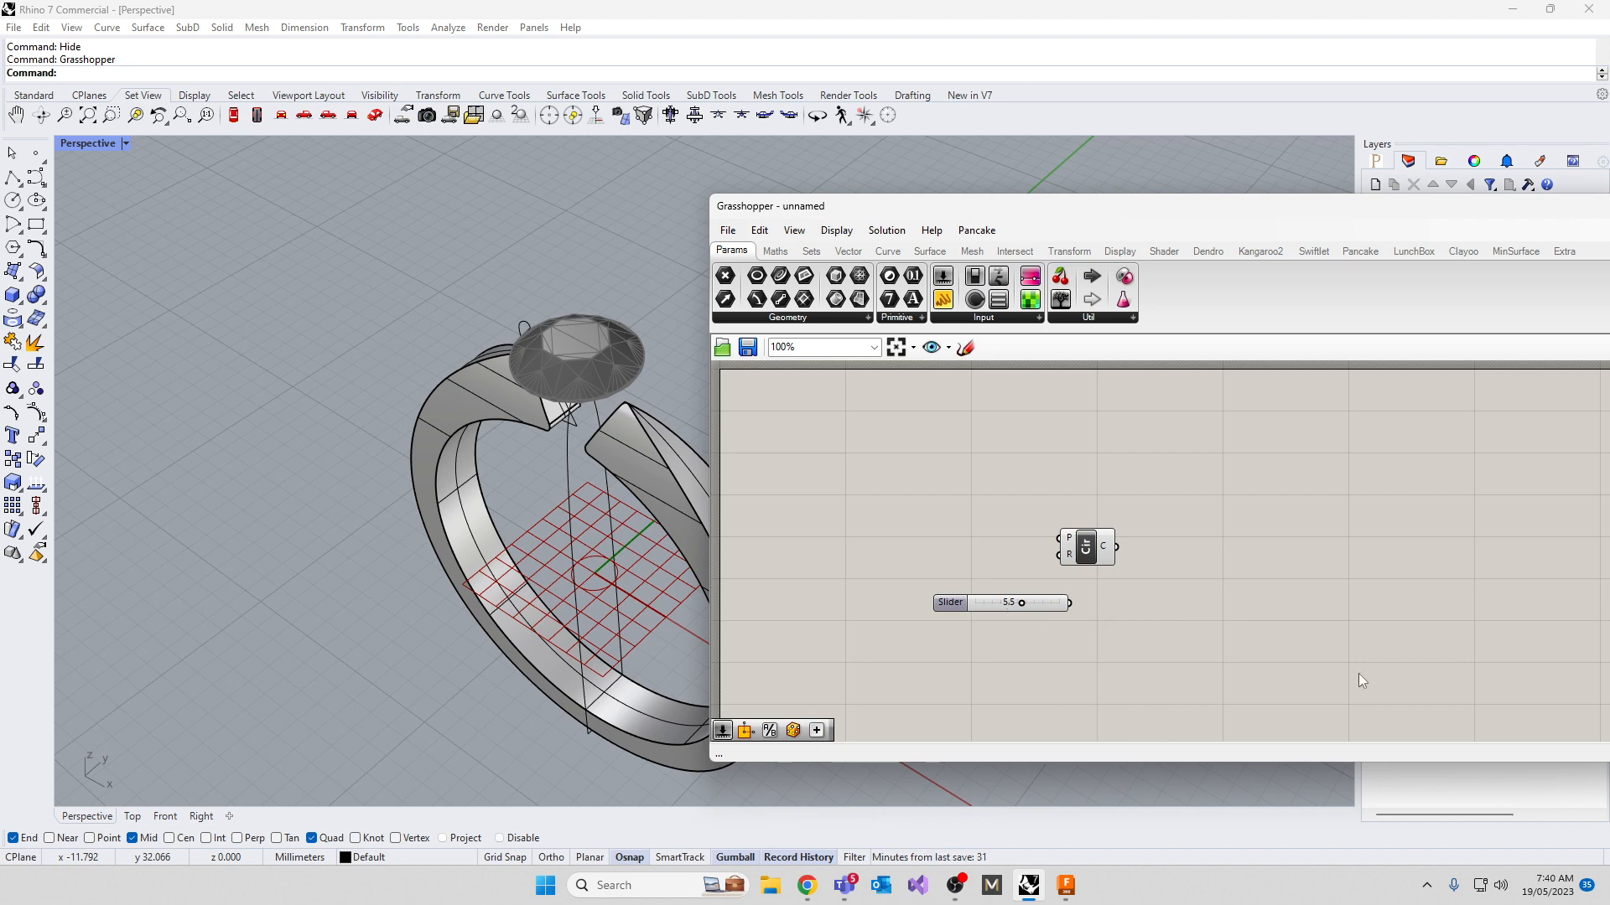
pyautogui.moveTo(950, 607); pyautogui.dragTo(897, 549)
pyautogui.moveTo(1017, 542); pyautogui.dragTo(1059, 555)
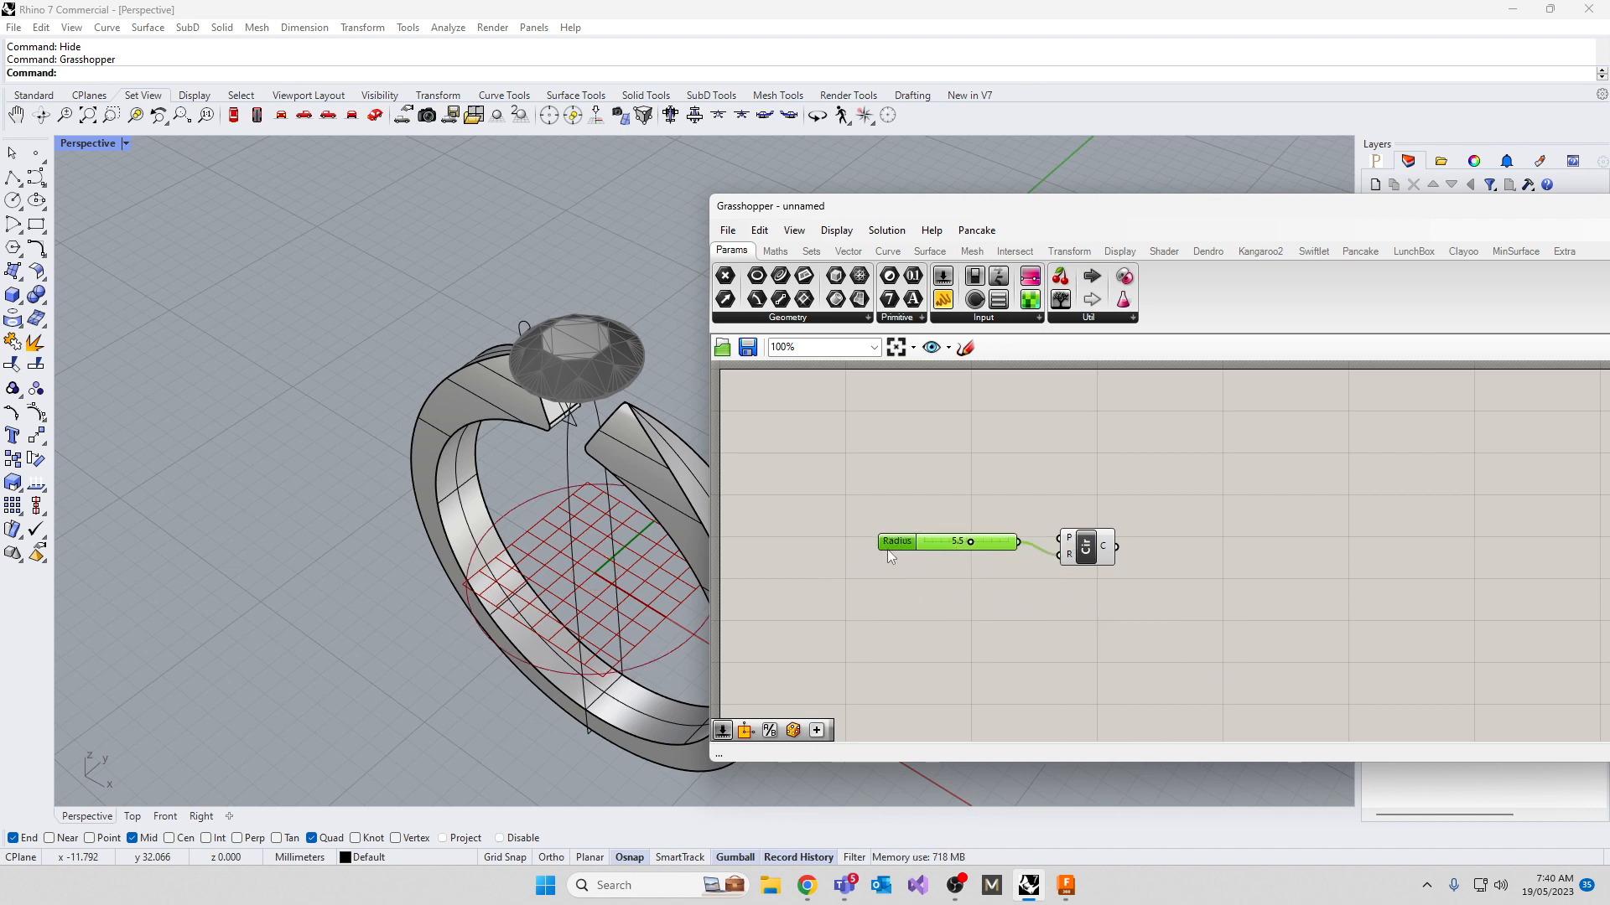
pyautogui.moveTo(893, 550); pyautogui.dragTo(944, 587)
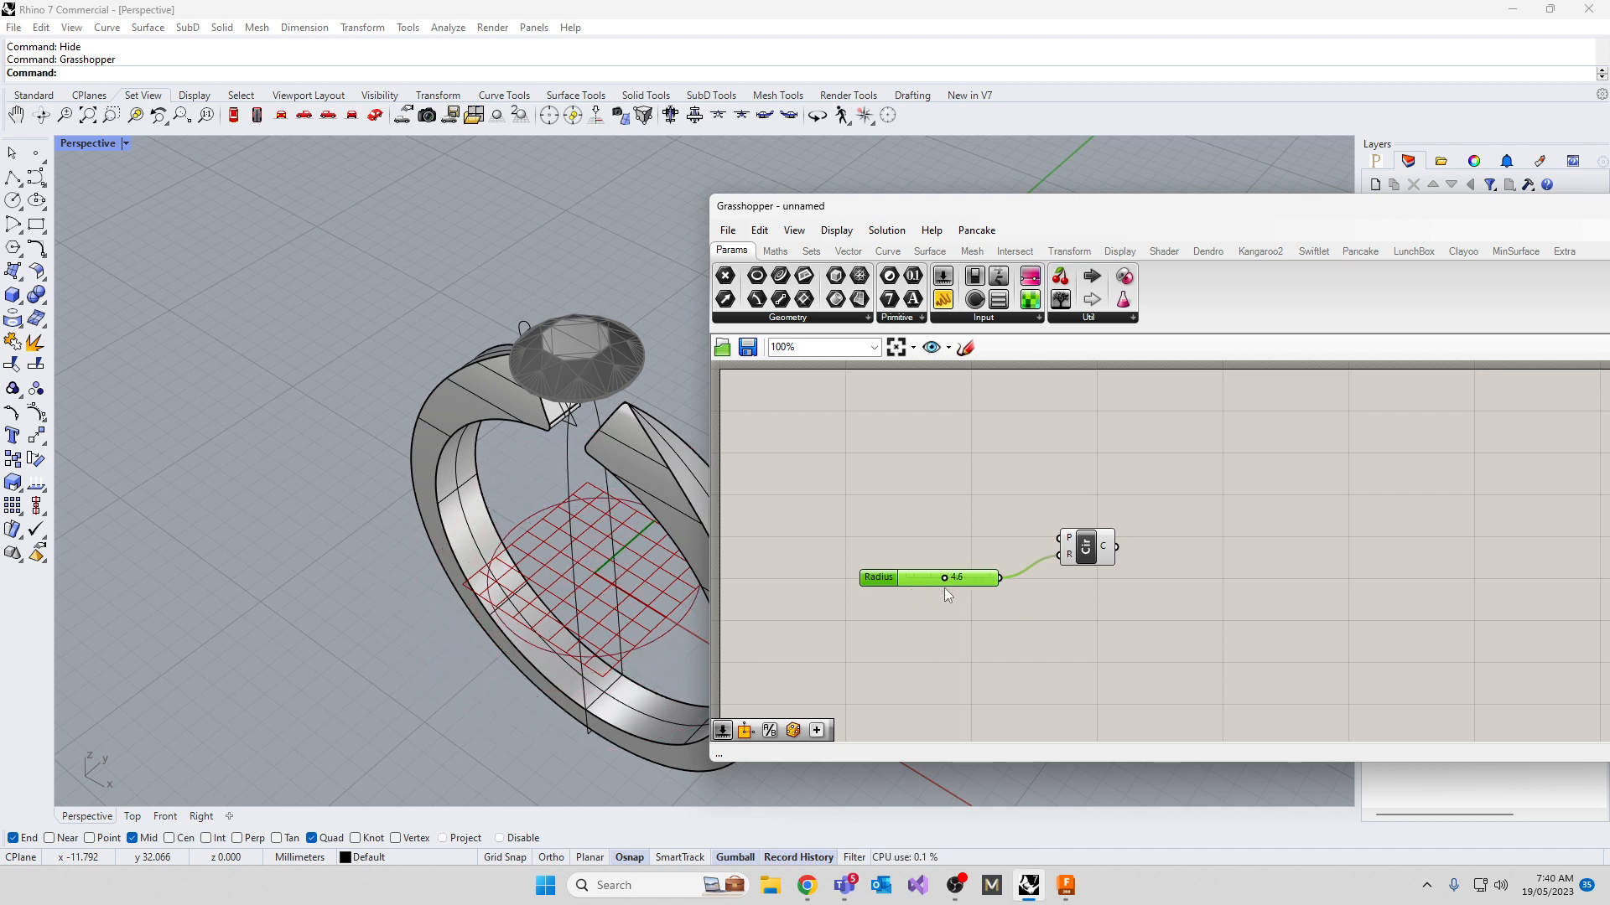
# Add an Offset Curve component beside the circle and feed the circle into its curve input
pyautogui.doubleClick(1040, 681)
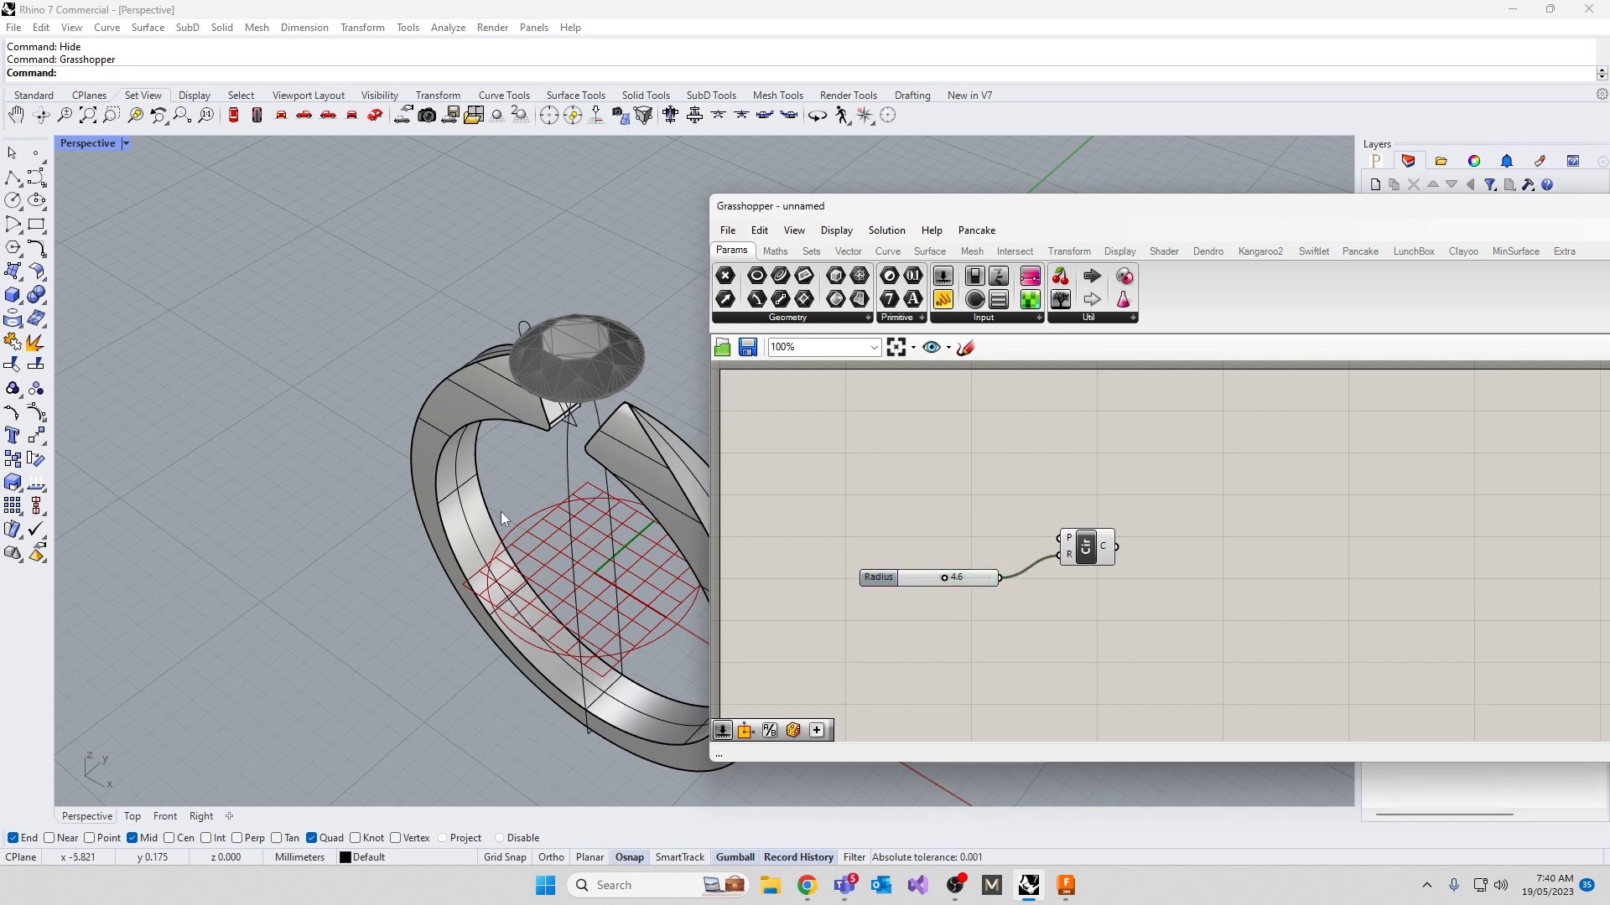
pyautogui.doubleClick(1132, 640)
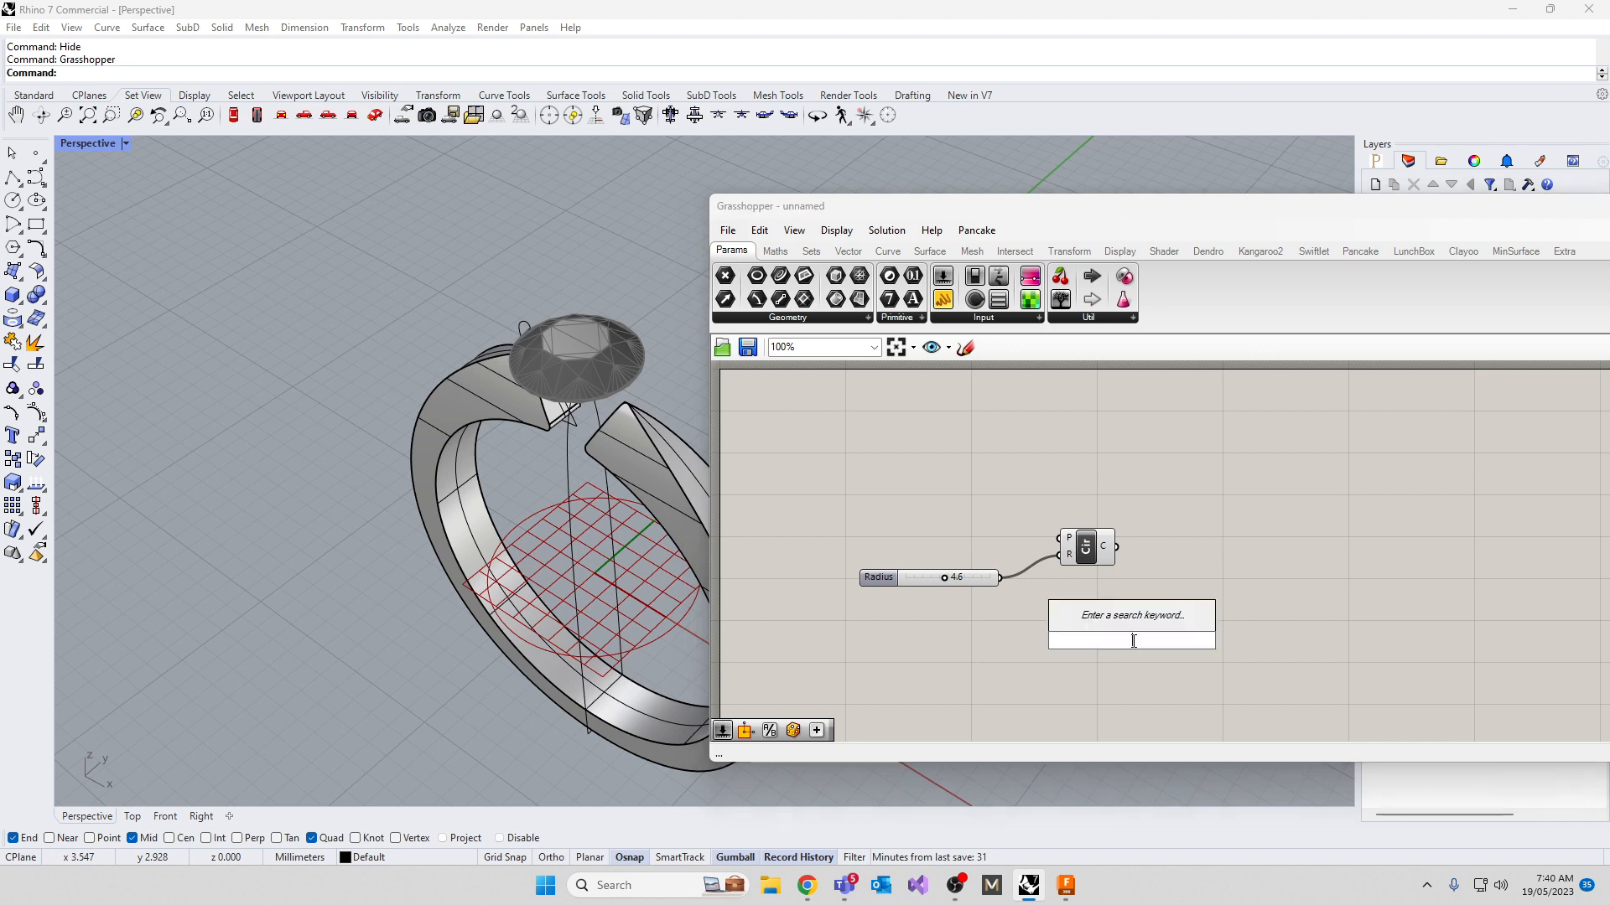
pyautogui.write('offset')
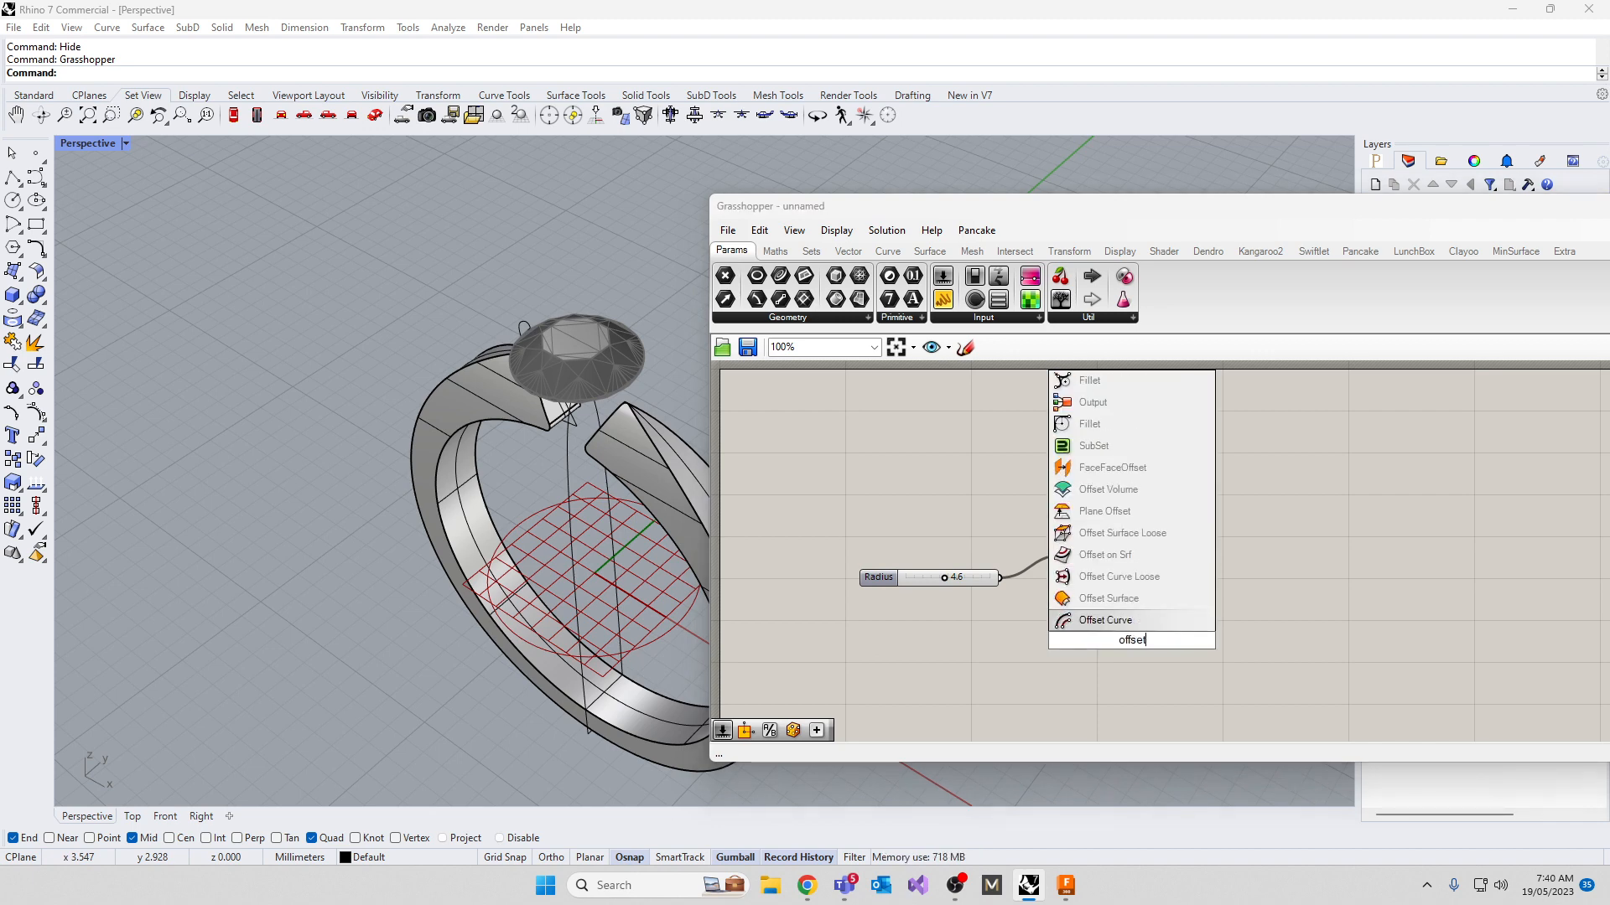
pyautogui.click(1094, 620)
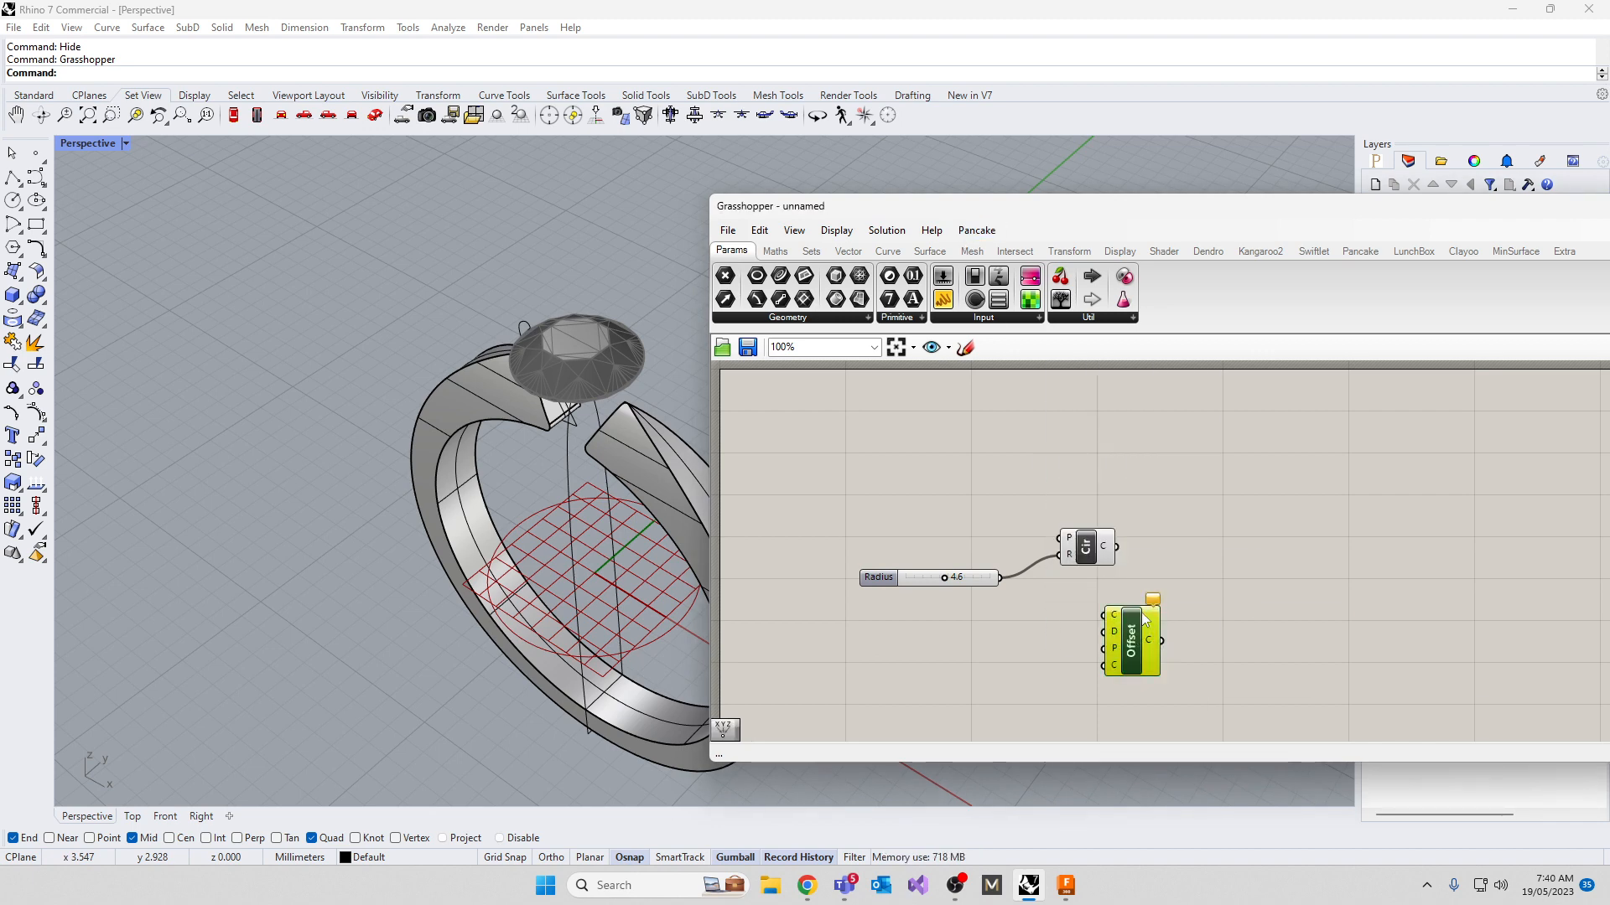
pyautogui.moveTo(1131, 637); pyautogui.dragTo(1229, 536)
pyautogui.moveTo(1116, 546); pyautogui.dragTo(1200, 508)
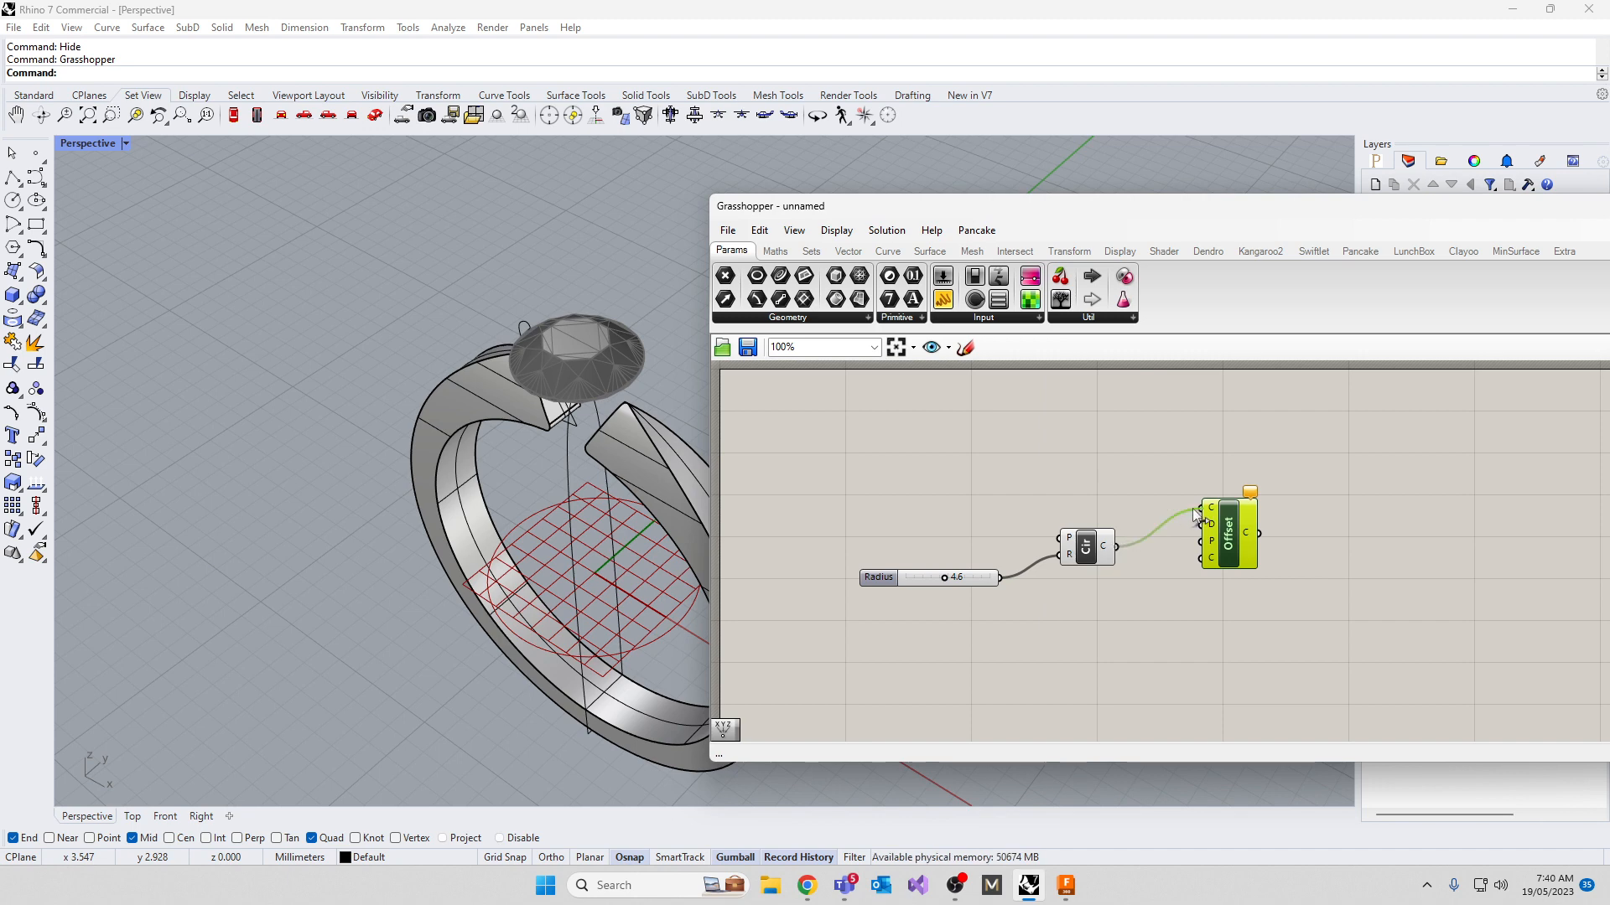
# Connect a new 2.0 slider to the offset's distance input and set the circle's radius to 6.0
pyautogui.click(1130, 630)
pyautogui.doubleClick(1129, 630)
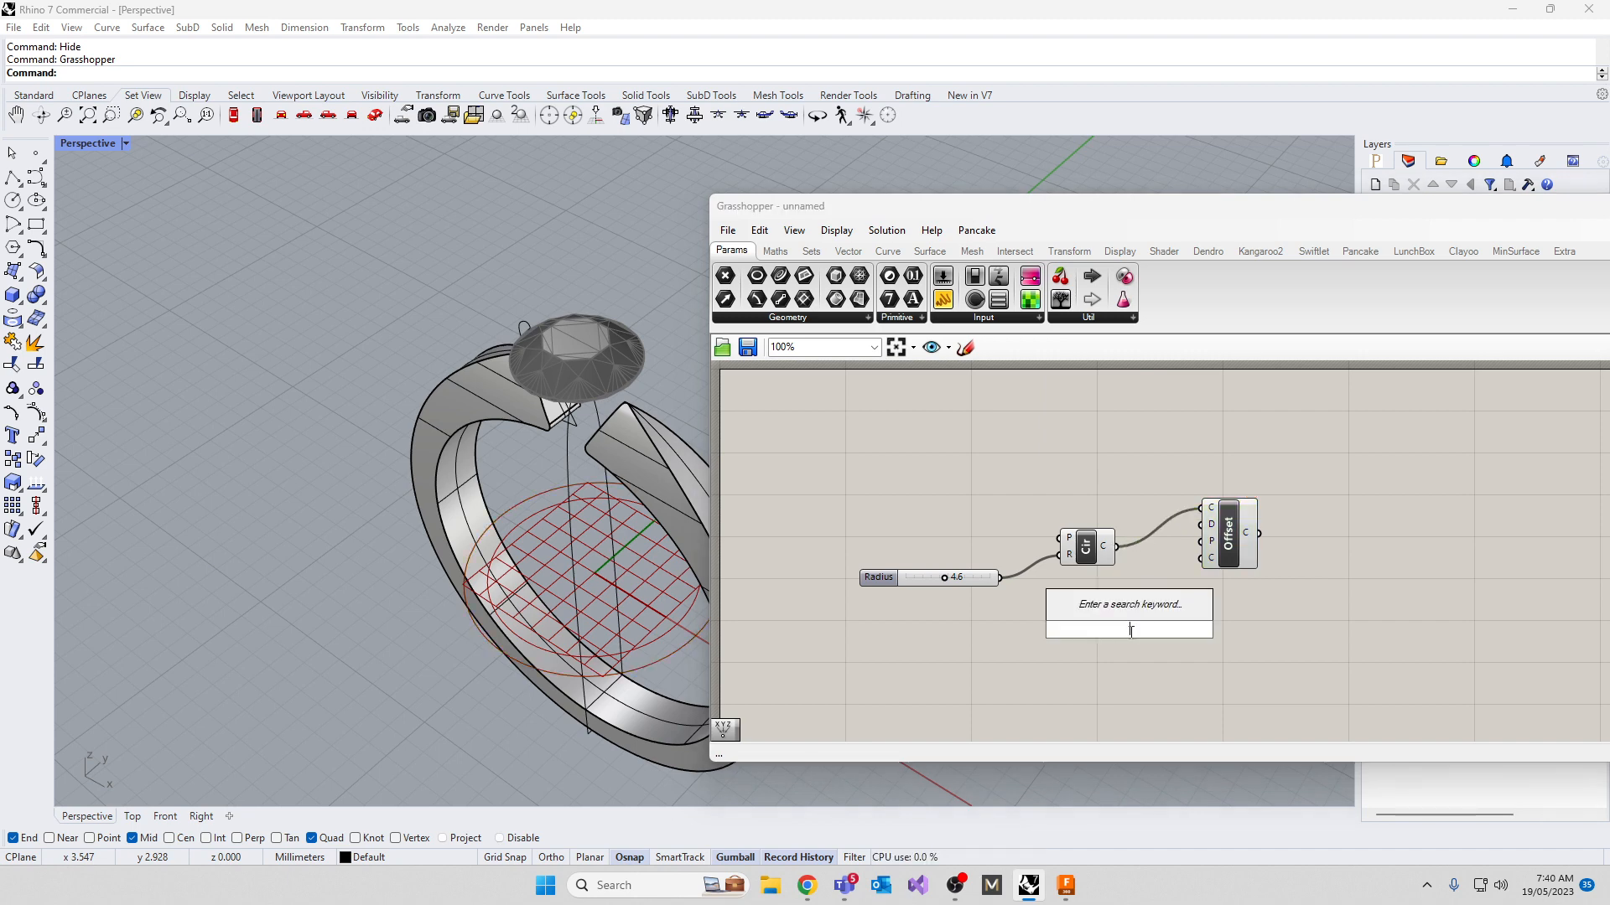
pyautogui.write('2.0')
pyautogui.press('Return')
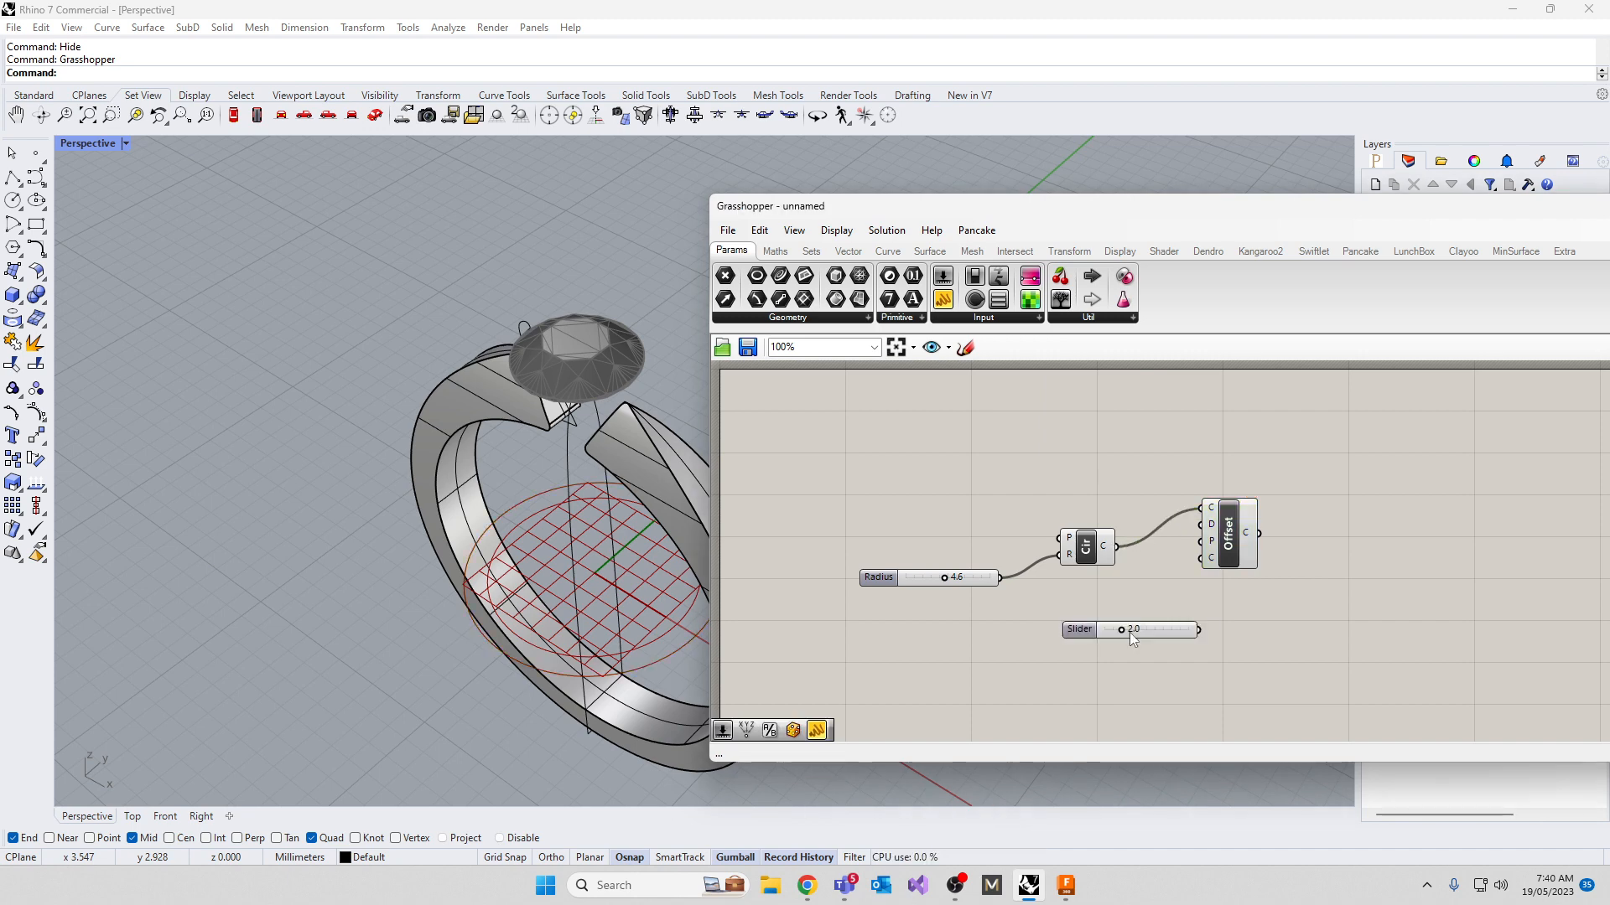
pyautogui.moveTo(1102, 642); pyautogui.dragTo(1027, 653)
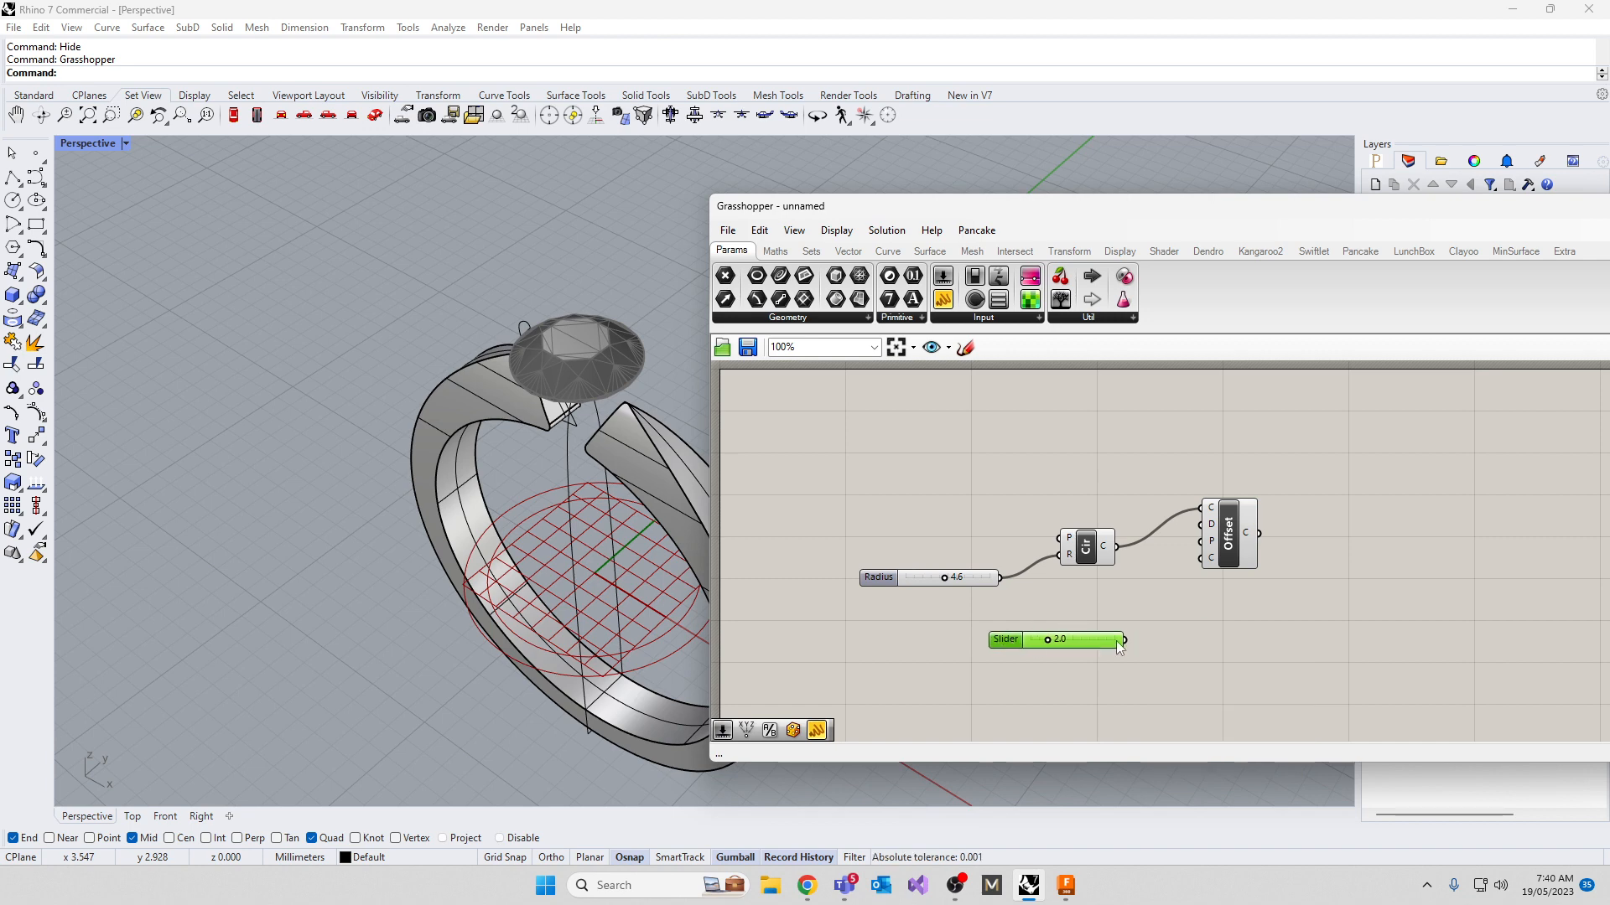
pyautogui.moveTo(1126, 641); pyautogui.dragTo(1201, 524)
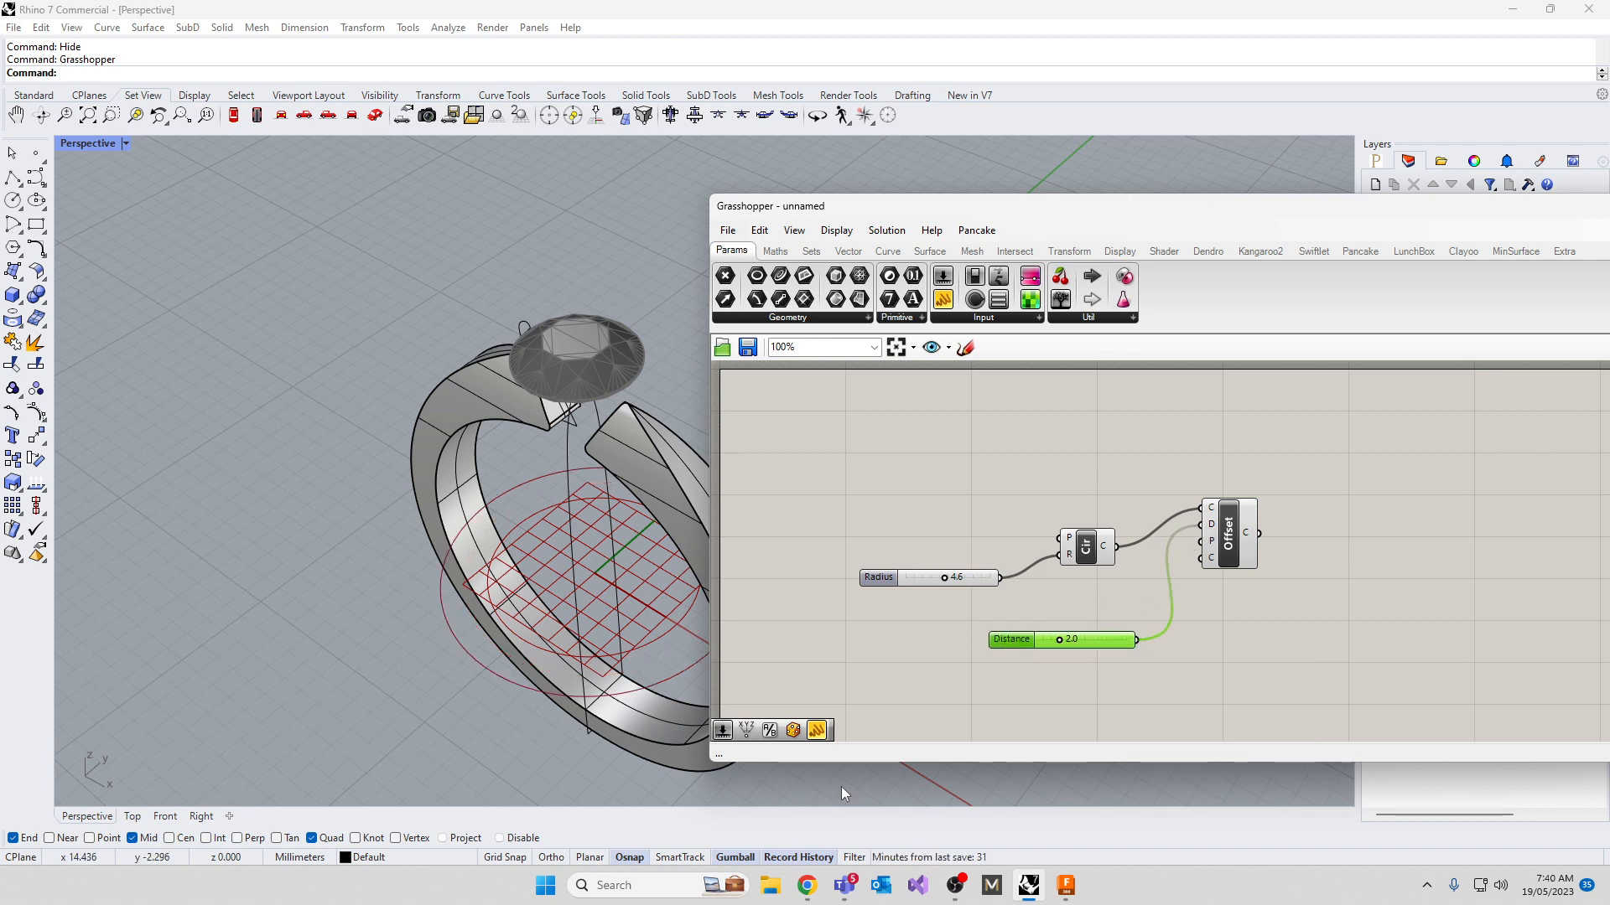
pyautogui.moveTo(1059, 640); pyautogui.dragTo(1059, 642)
pyautogui.moveTo(944, 577)
pyautogui.mouseDown()
pyautogui.moveTo(1005, 576)
pyautogui.moveTo(940, 587)
pyautogui.moveTo(955, 586)
pyautogui.mouseUp()
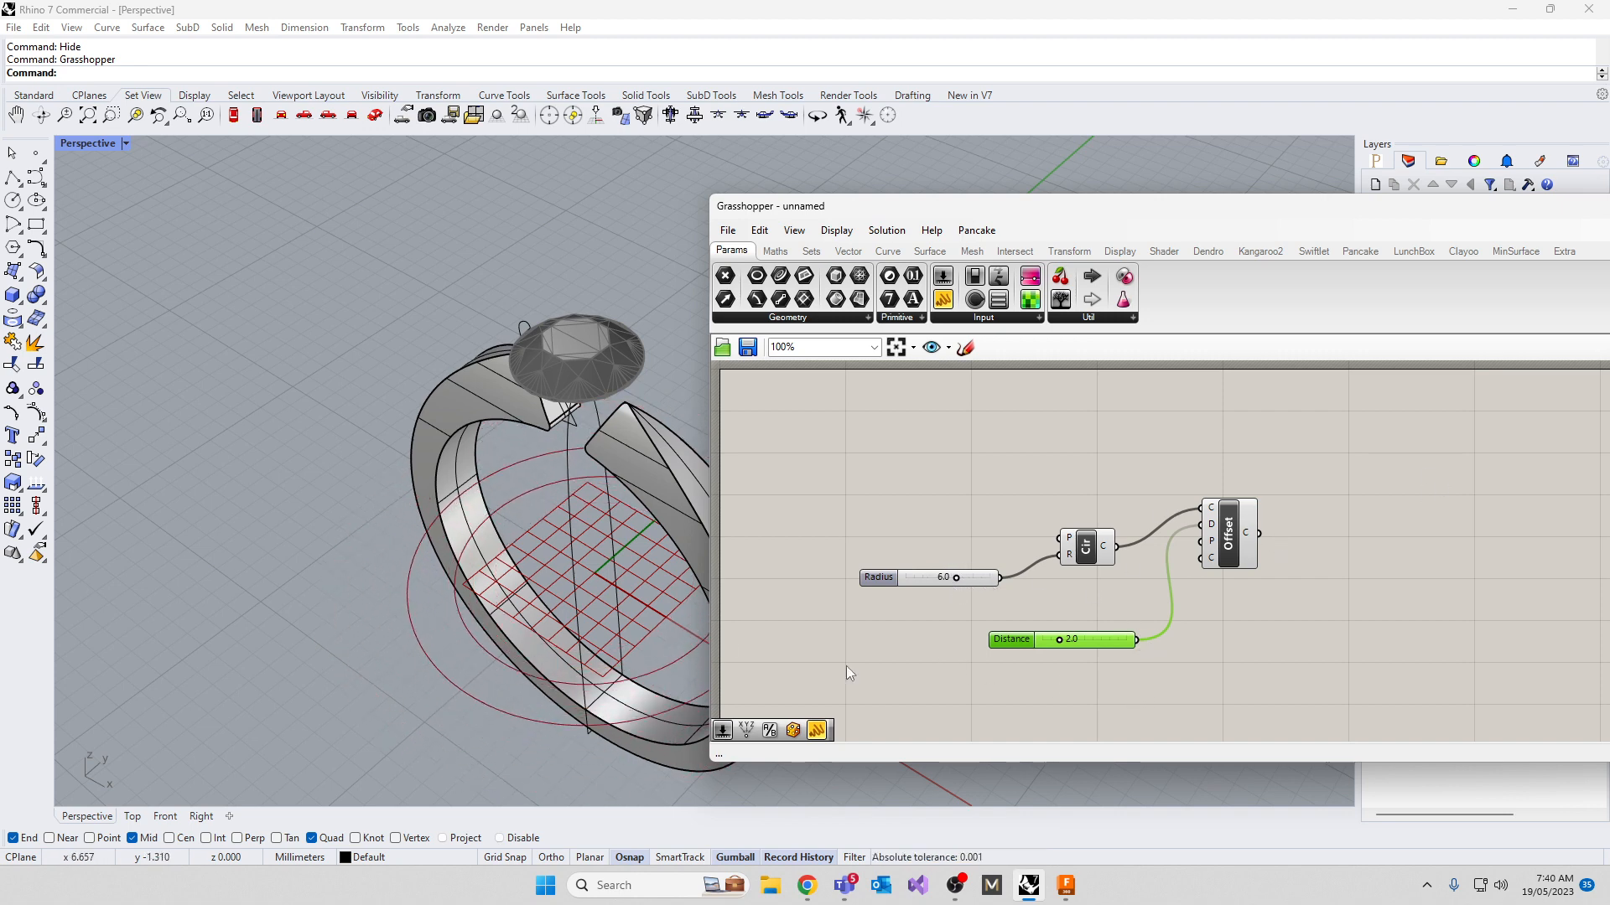
# Switch to Fusion 360 for a look at the open gold ring model and return to Rhino
pyautogui.click(1066, 886)
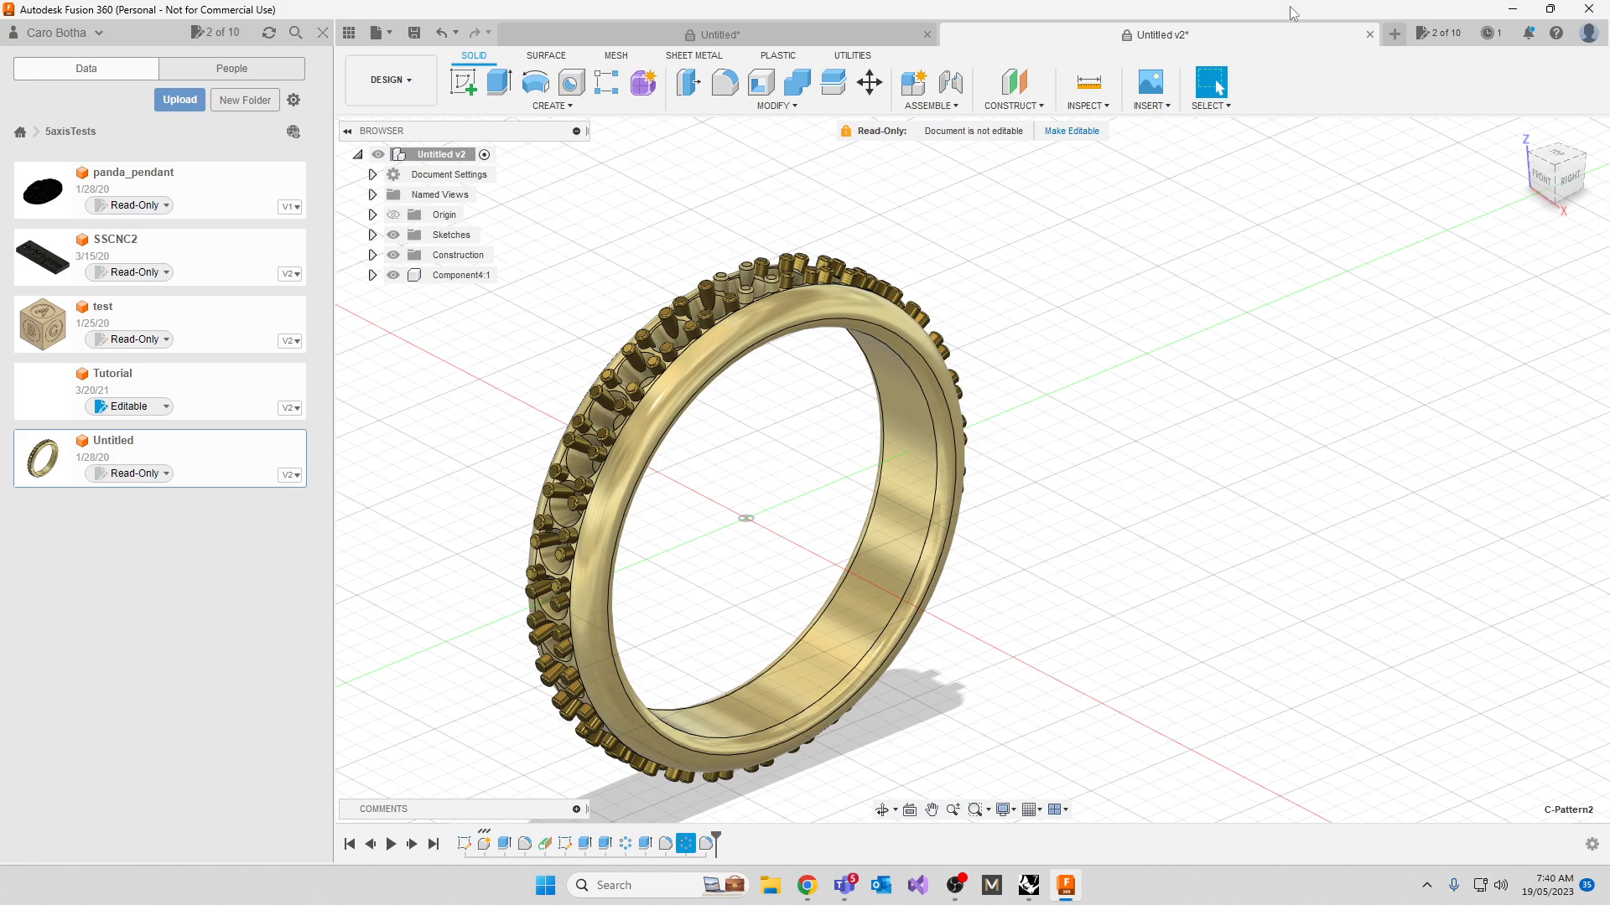
pyautogui.click(1513, 8)
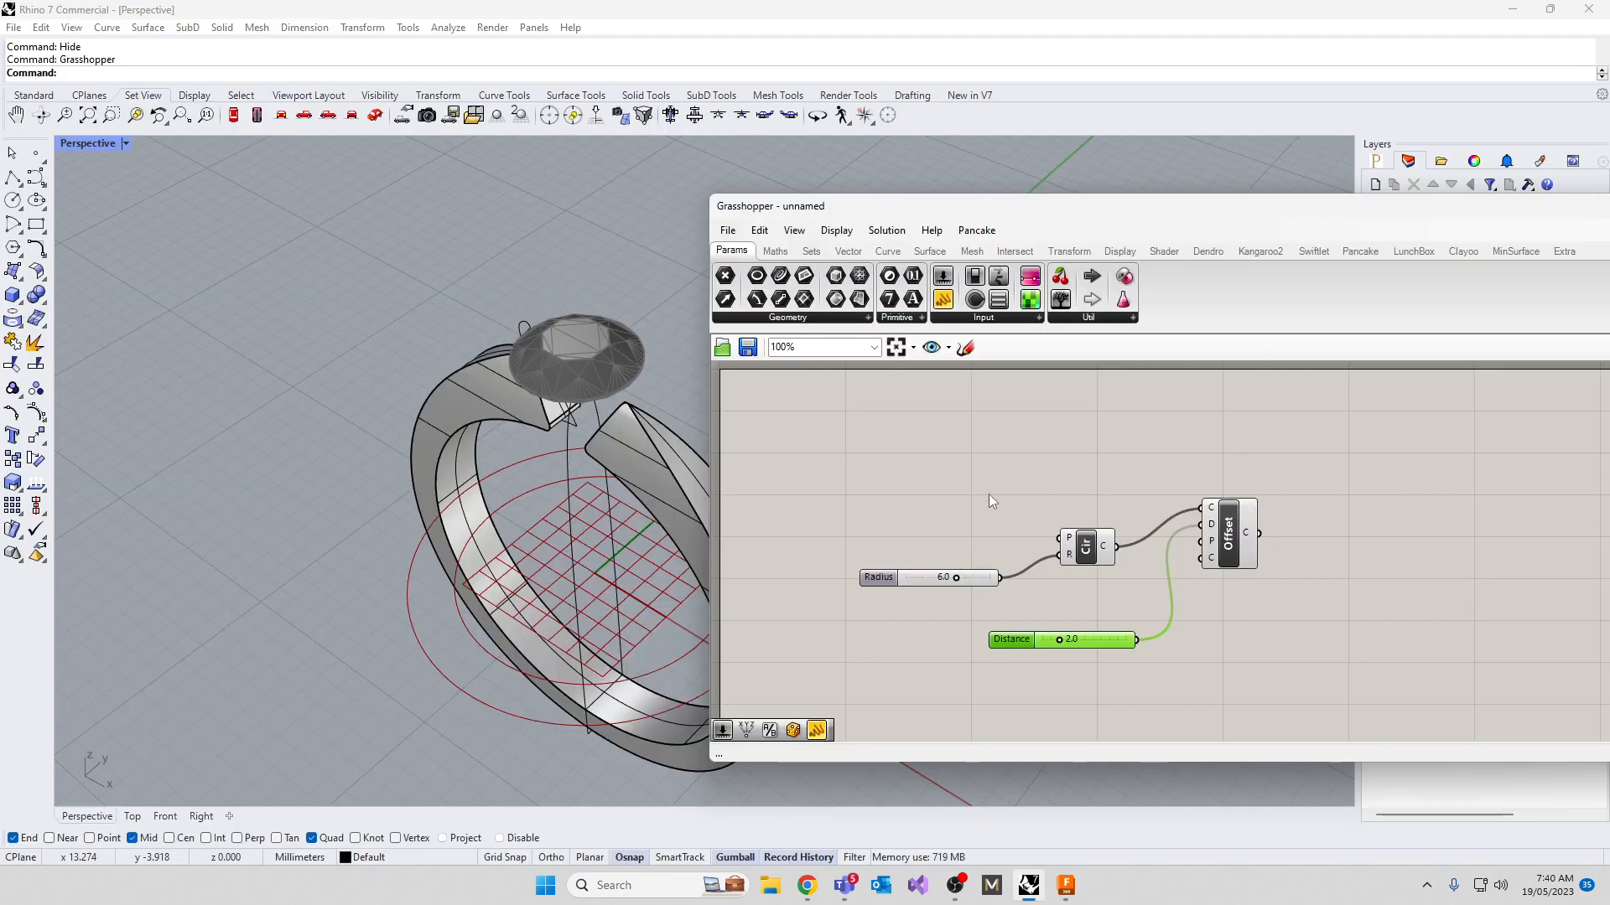
# Close the circle-and-offset definition without saving it and close Grasshopper
pyautogui.moveTo(889, 577); pyautogui.dragTo(878, 546)
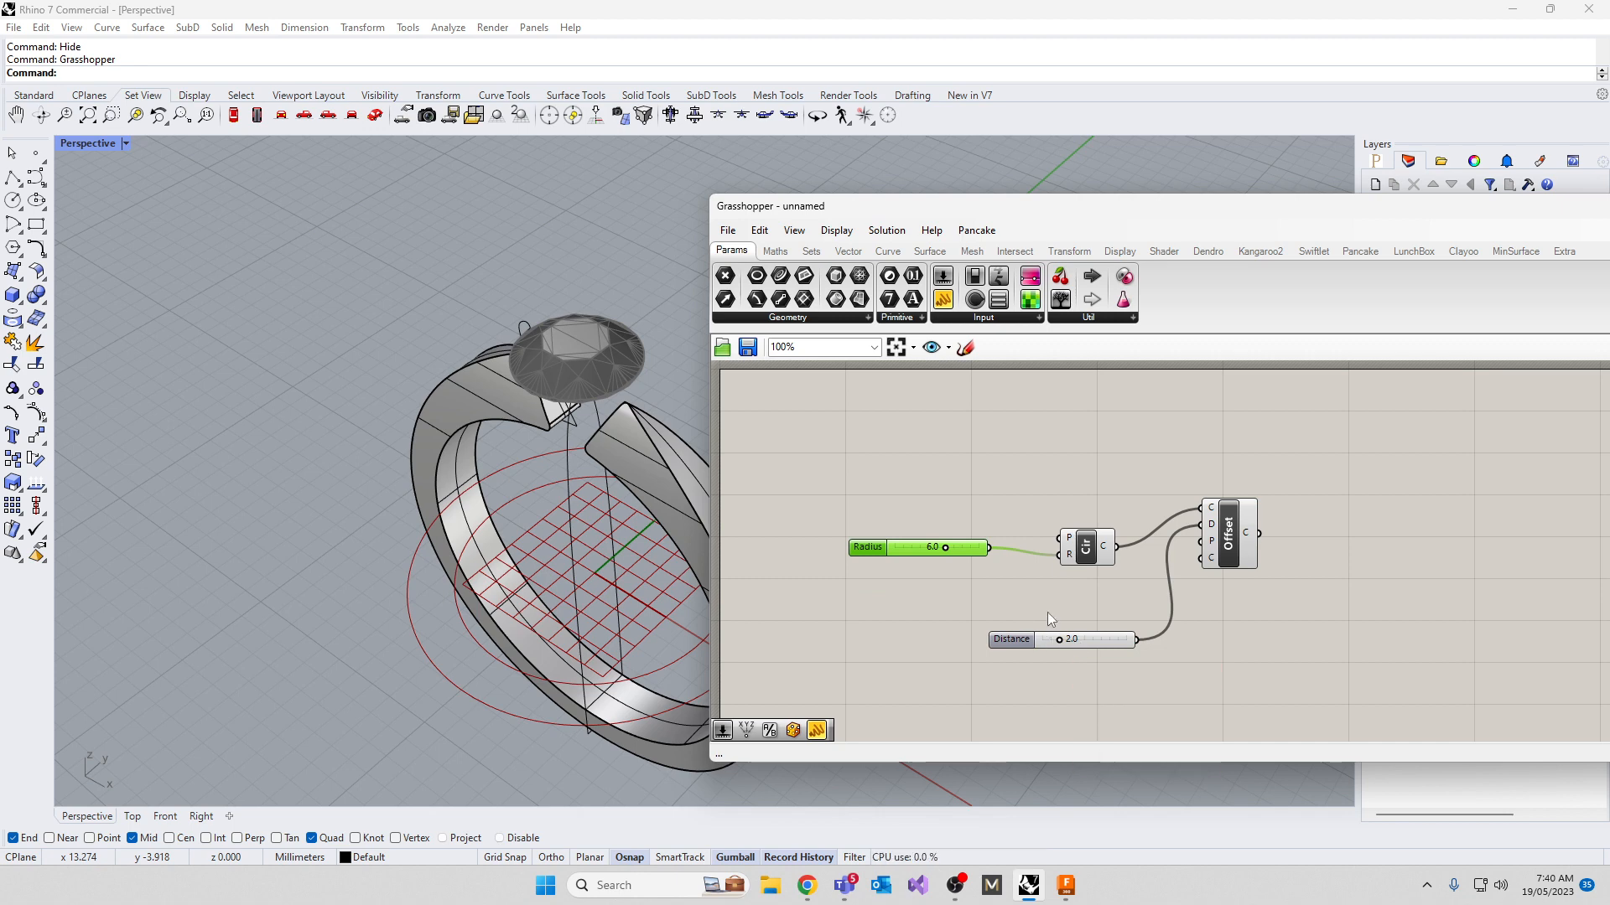
pyautogui.moveTo(1180, 211); pyautogui.dragTo(1089, 203)
pyautogui.click(638, 222)
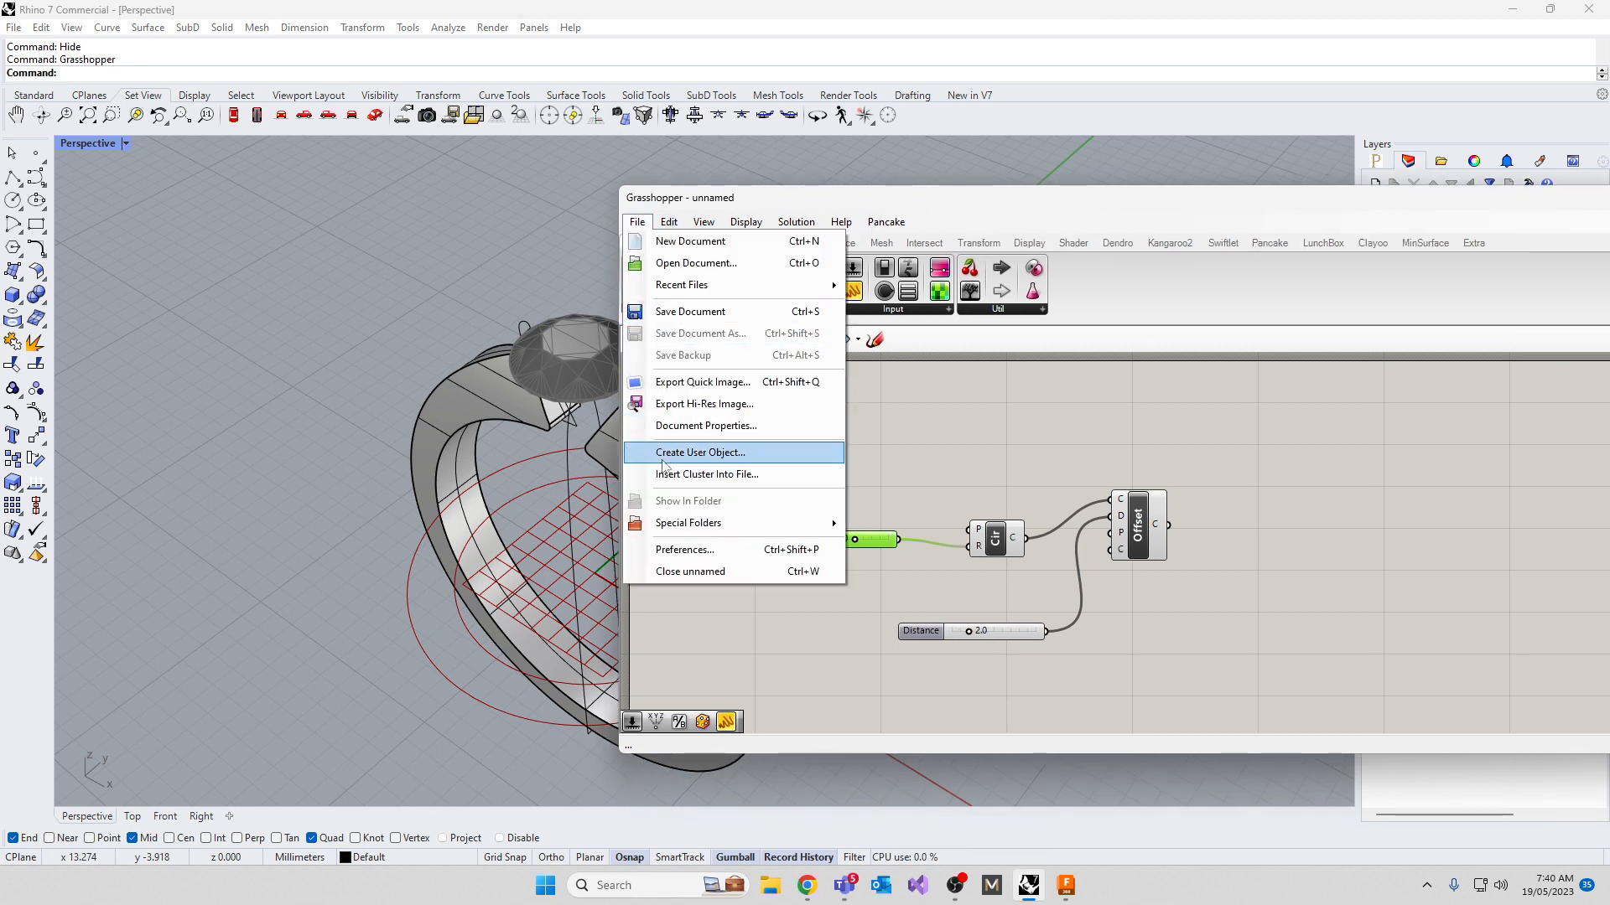
pyautogui.click(689, 571)
pyautogui.click(1234, 517)
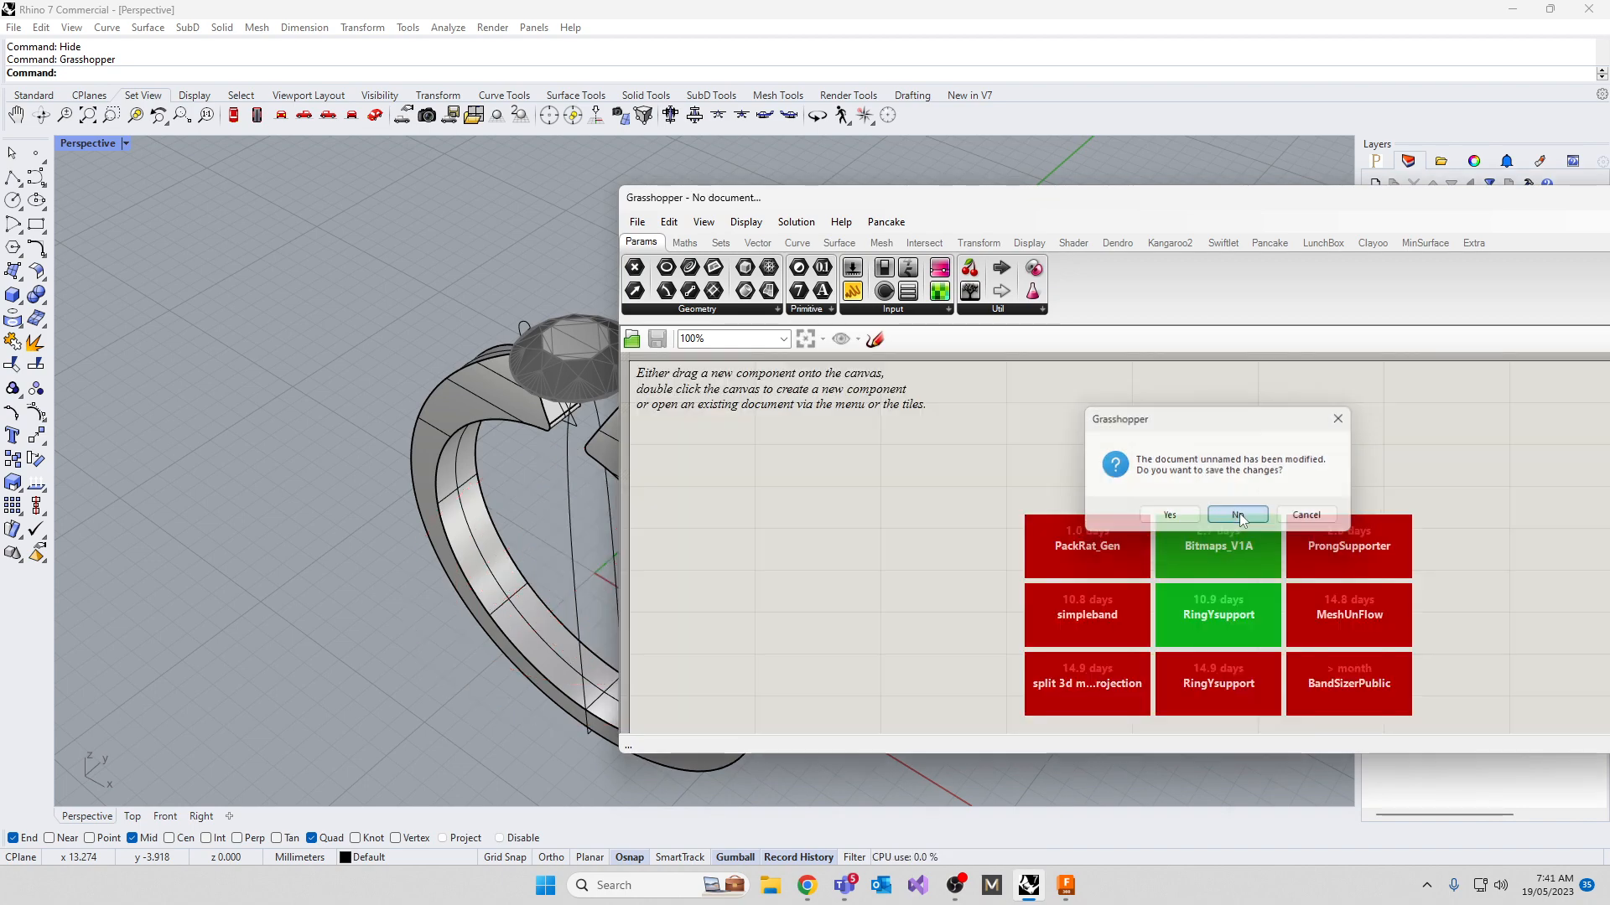
pyautogui.moveTo(1373, 206); pyautogui.dragTo(949, 200)
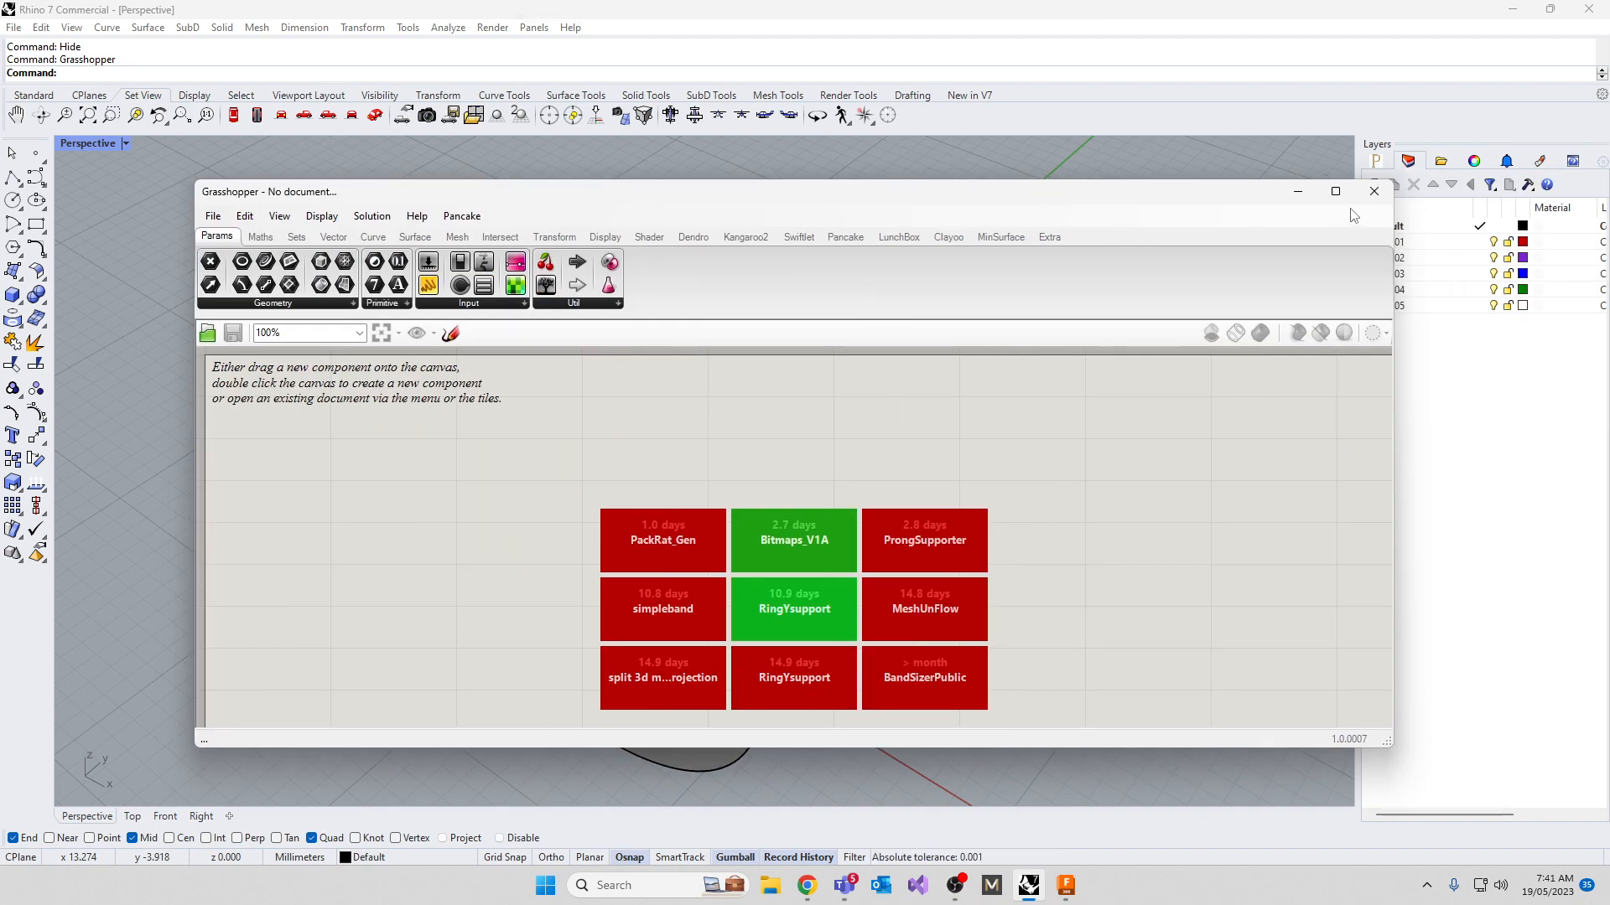
pyautogui.click(1373, 193)
# Show all four viewports and delete the construction geometry running vertically through the ring's opening
pyautogui.moveTo(768, 582); pyautogui.dragTo(470, 290, button='right')
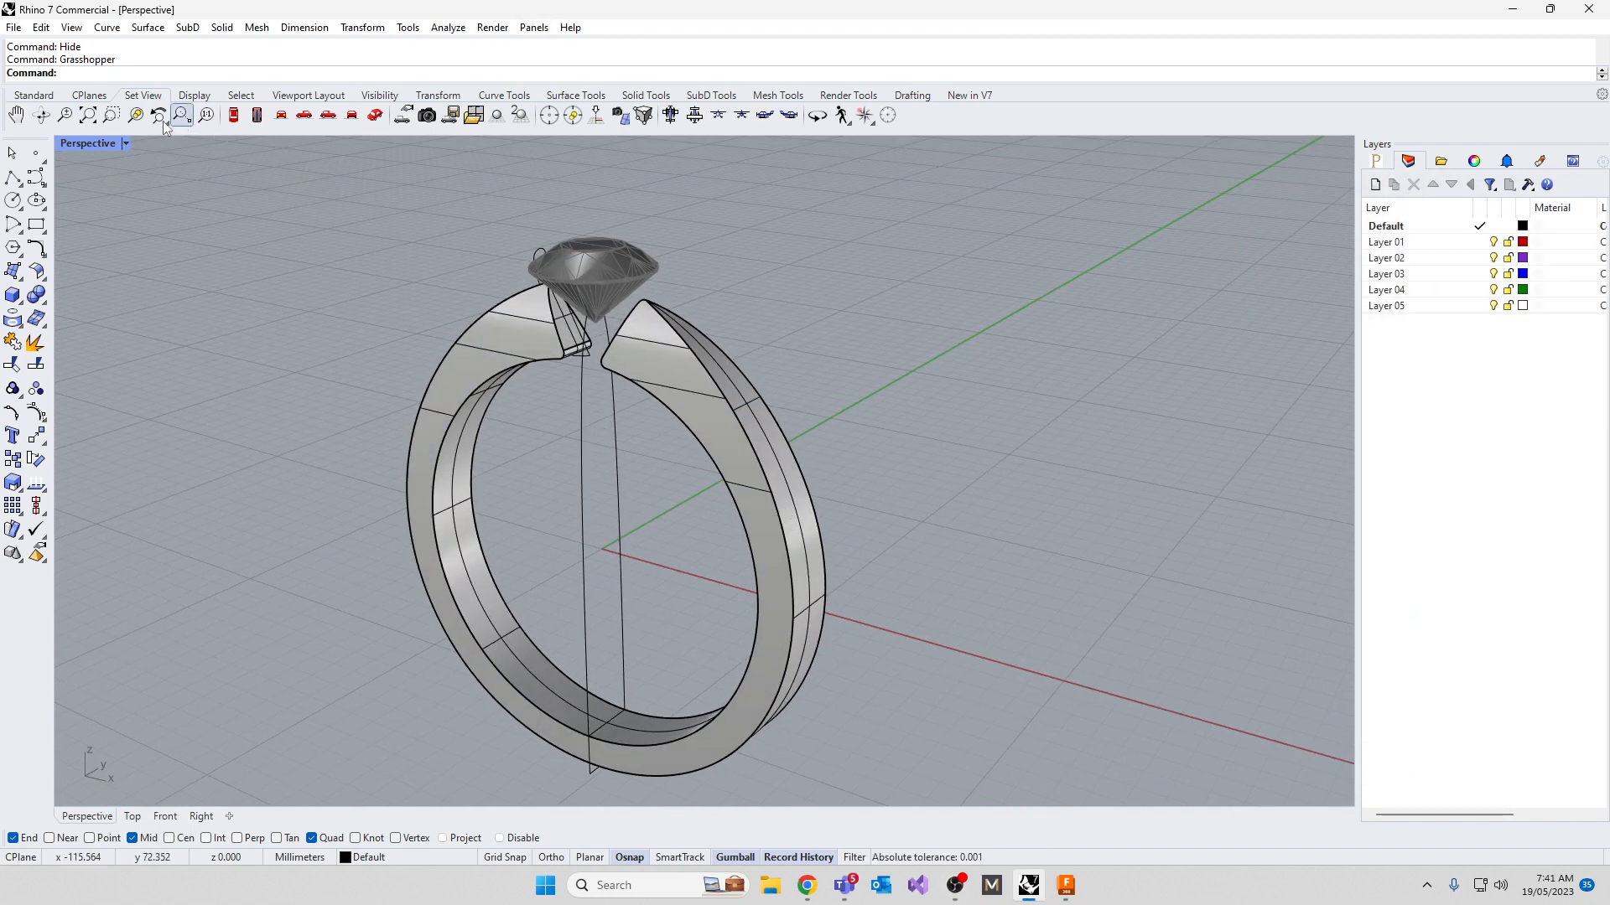
pyautogui.doubleClick(87, 143)
pyautogui.scroll(-3, 915, 314)
pyautogui.scroll(3, 938, 342)
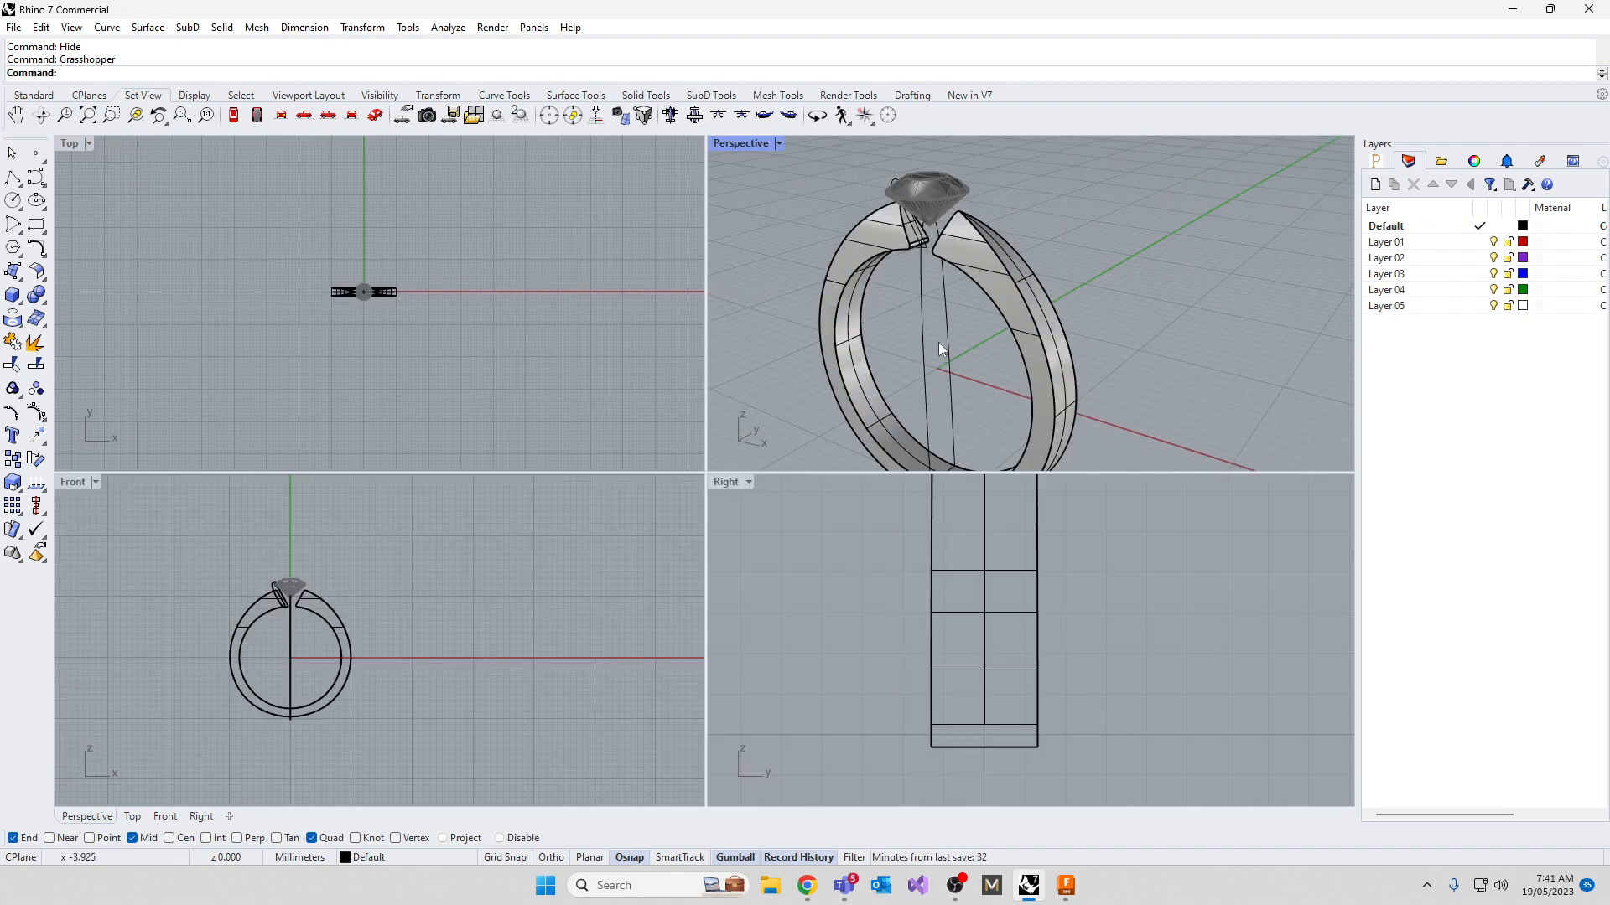
pyautogui.click(937, 344)
pyautogui.press('Delete')
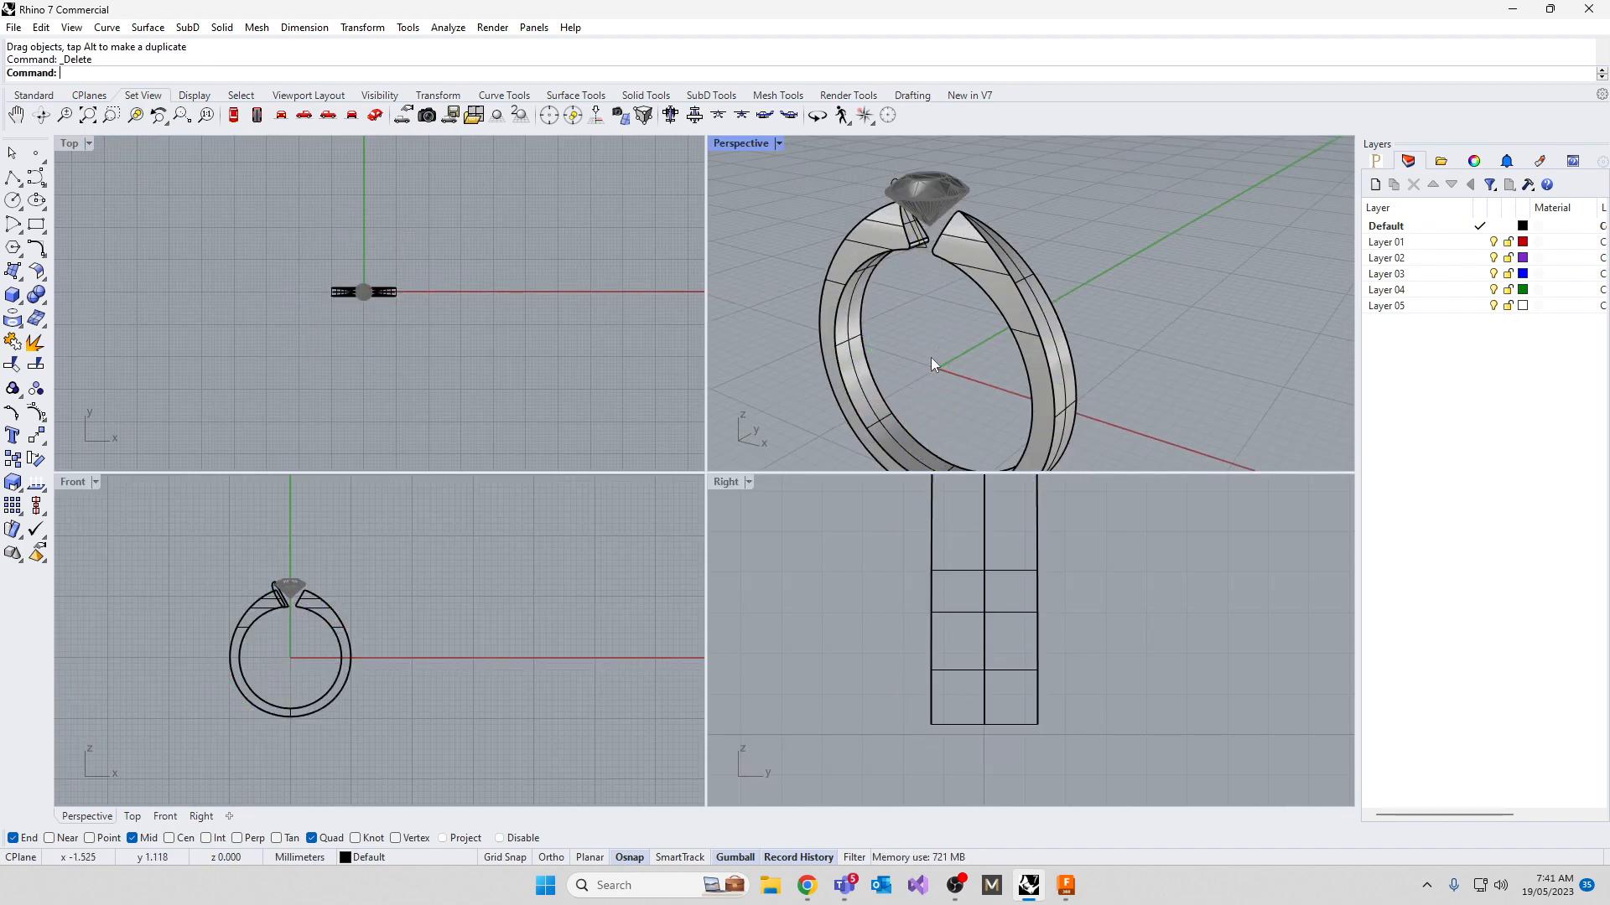
# Select all curves with SelCrv and delete them, accepting the break in history
pyautogui.scroll(6, 923, 301)
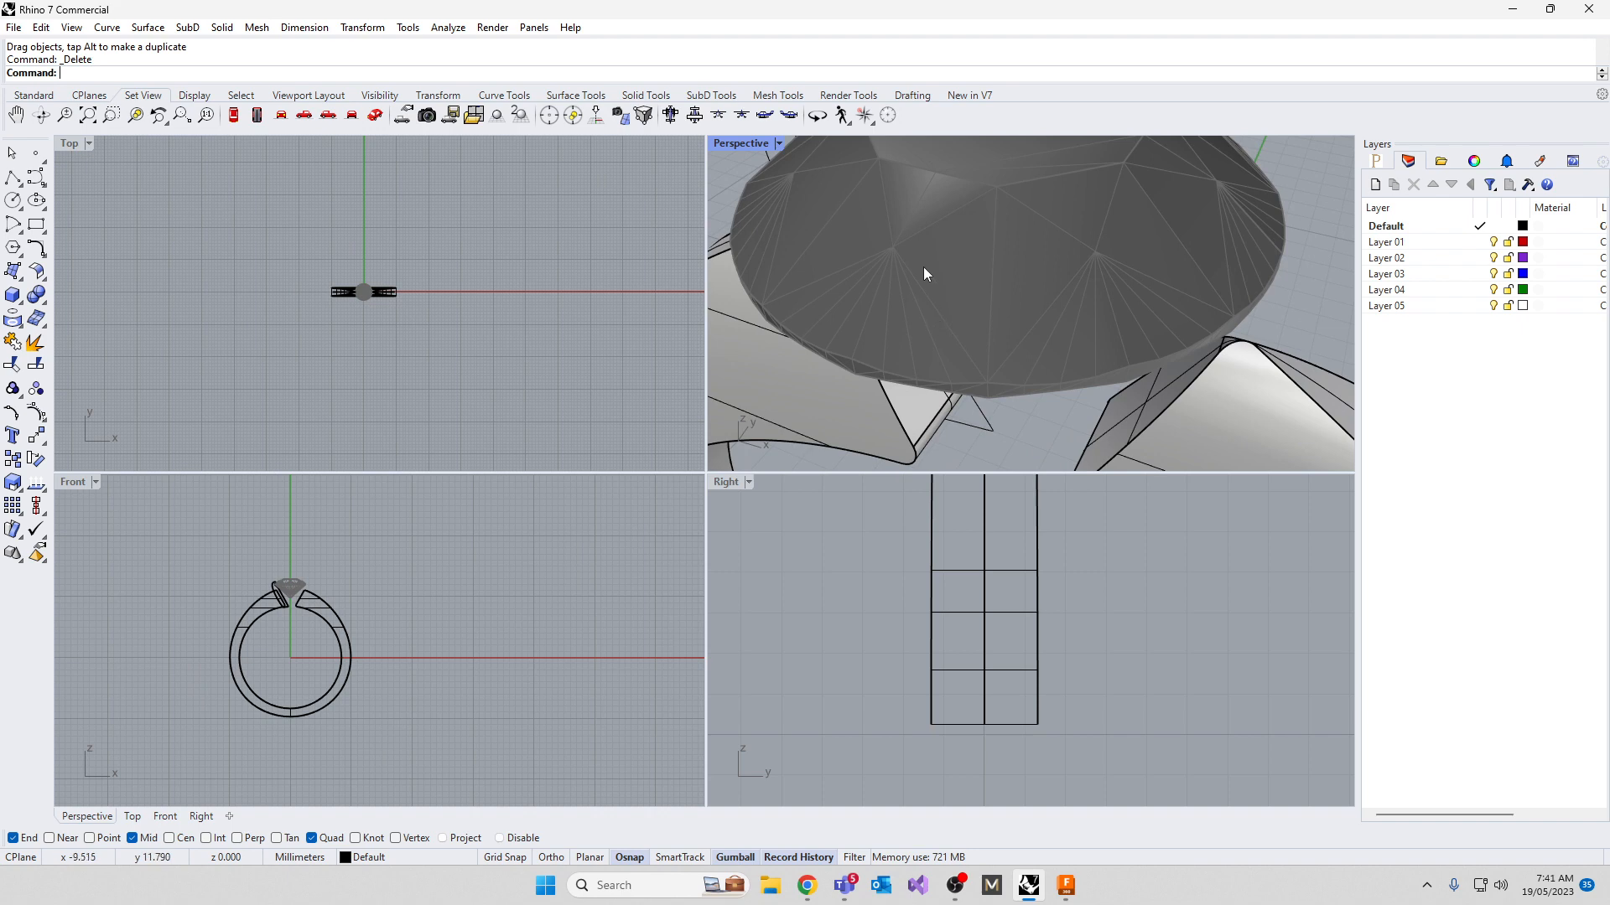
pyautogui.write('SelCrv')
pyautogui.press('Return')
pyautogui.press('Delete')
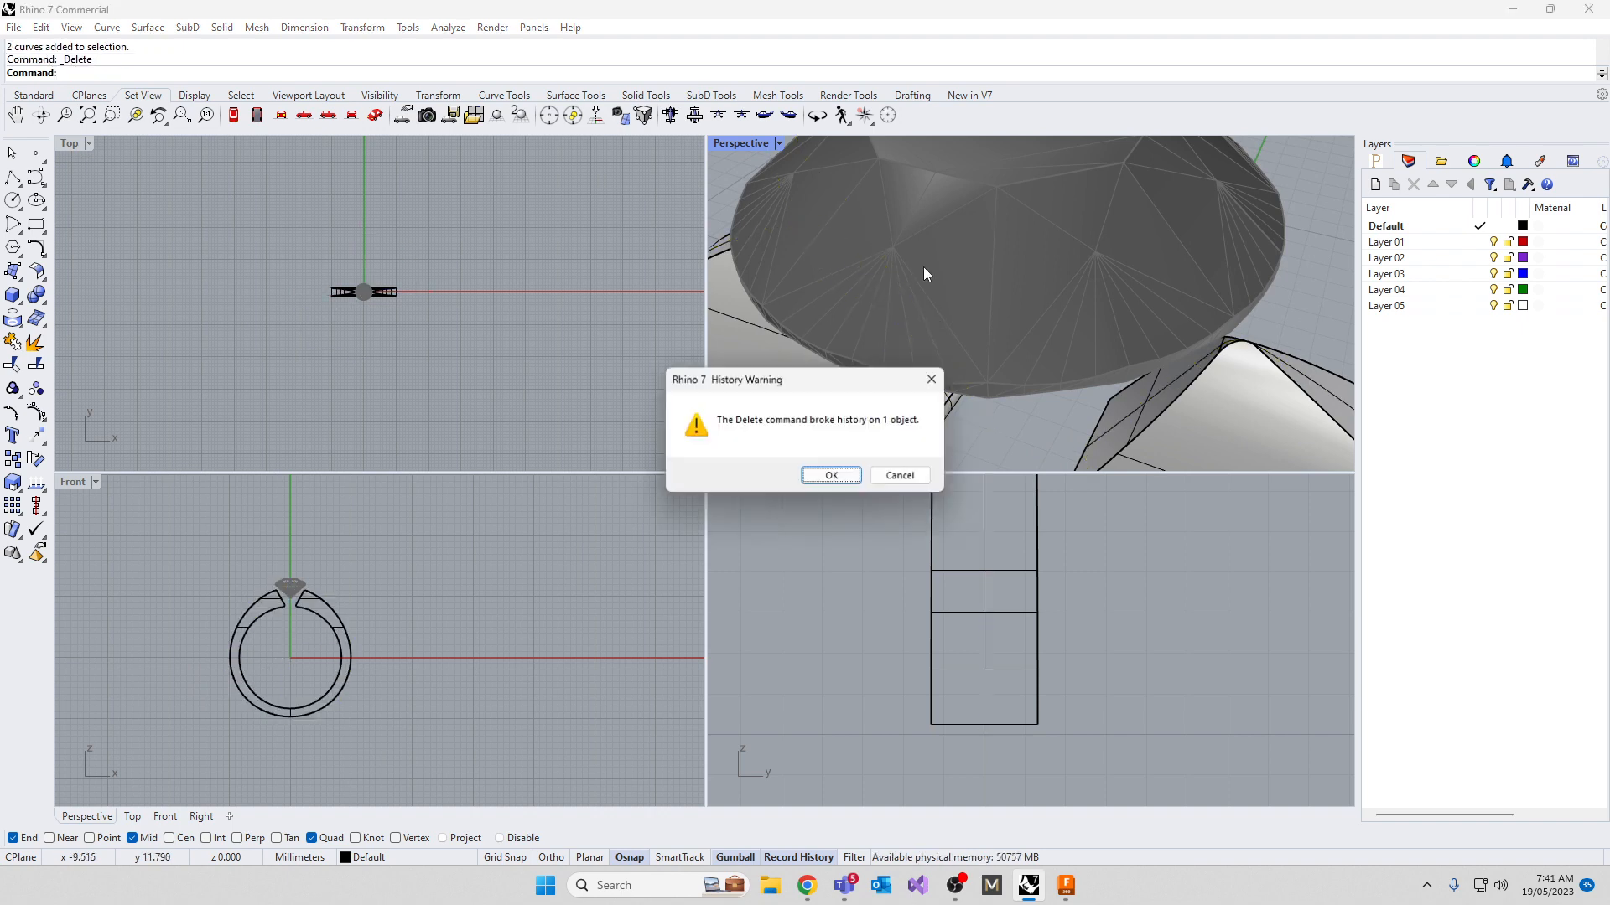
pyautogui.click(832, 476)
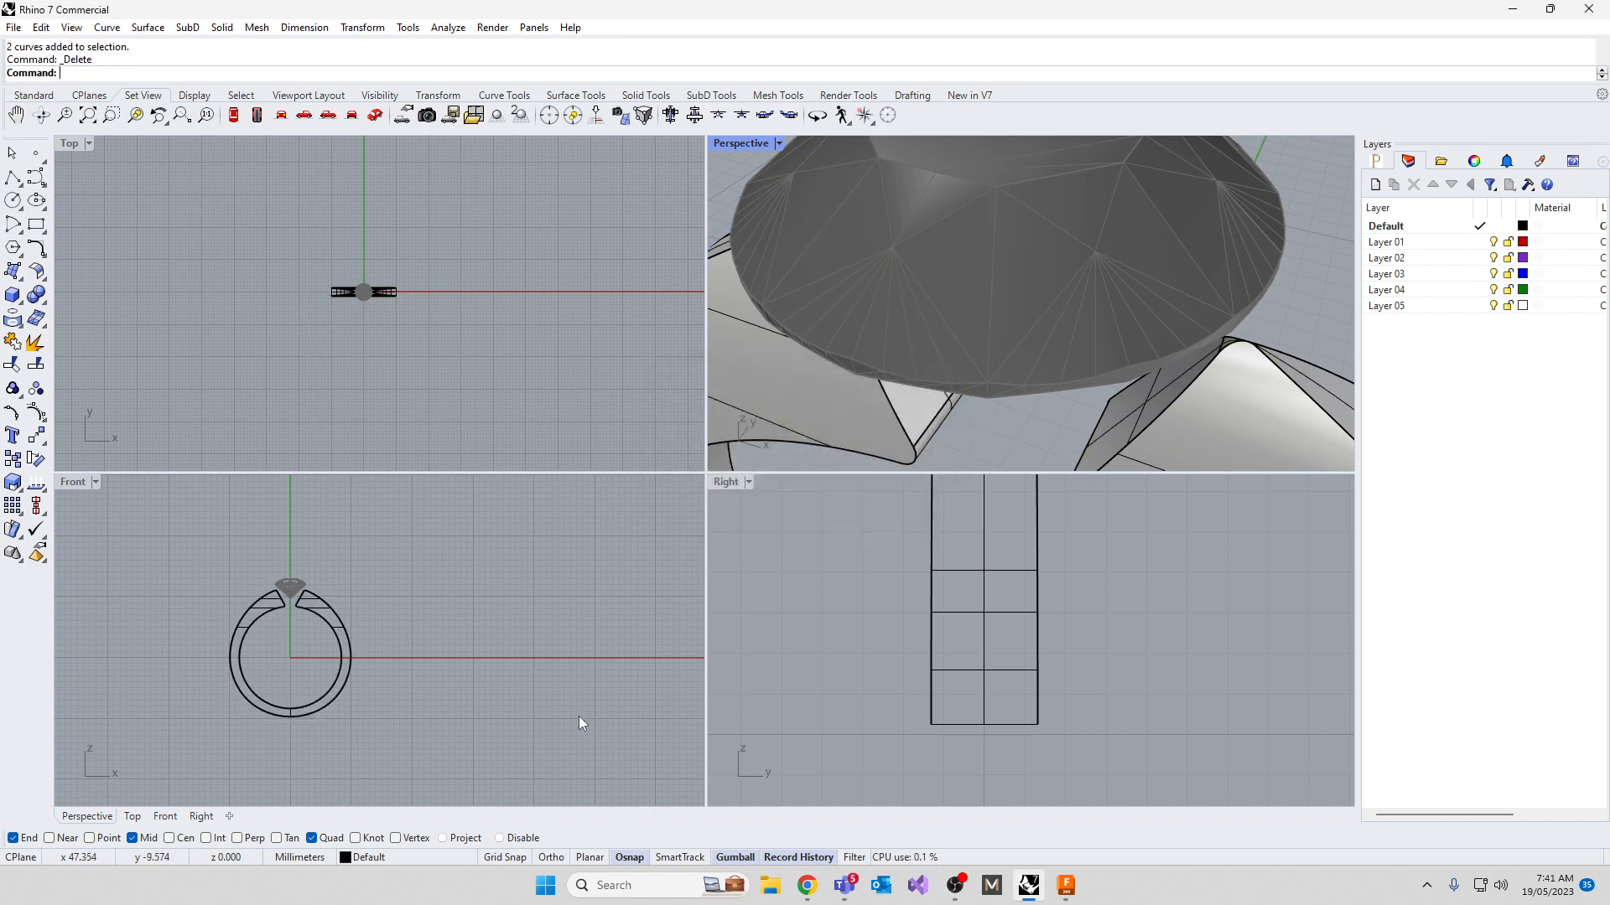
# Show the hidden bezel setting again and inspect the complete ring in the enlarged Perspective view
pyautogui.click(562, 694)
pyautogui.write('Show')
pyautogui.press('Return')
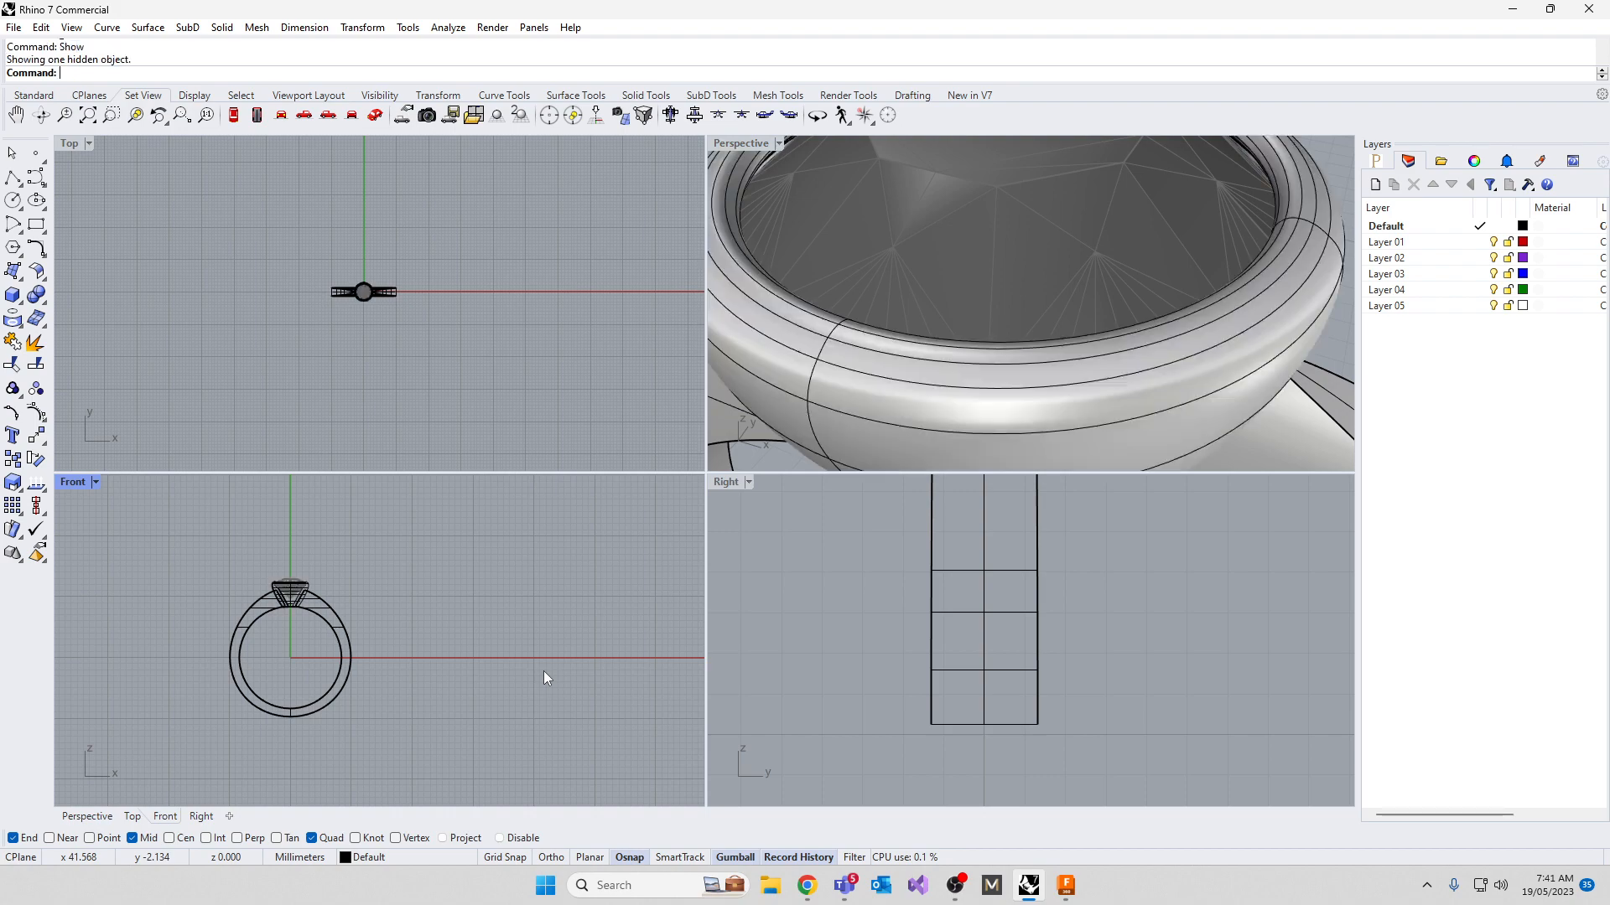
pyautogui.scroll(-10, 1103, 230)
pyautogui.moveTo(1103, 244); pyautogui.dragTo(1034, 348, button='right')
pyautogui.doubleClick(727, 142)
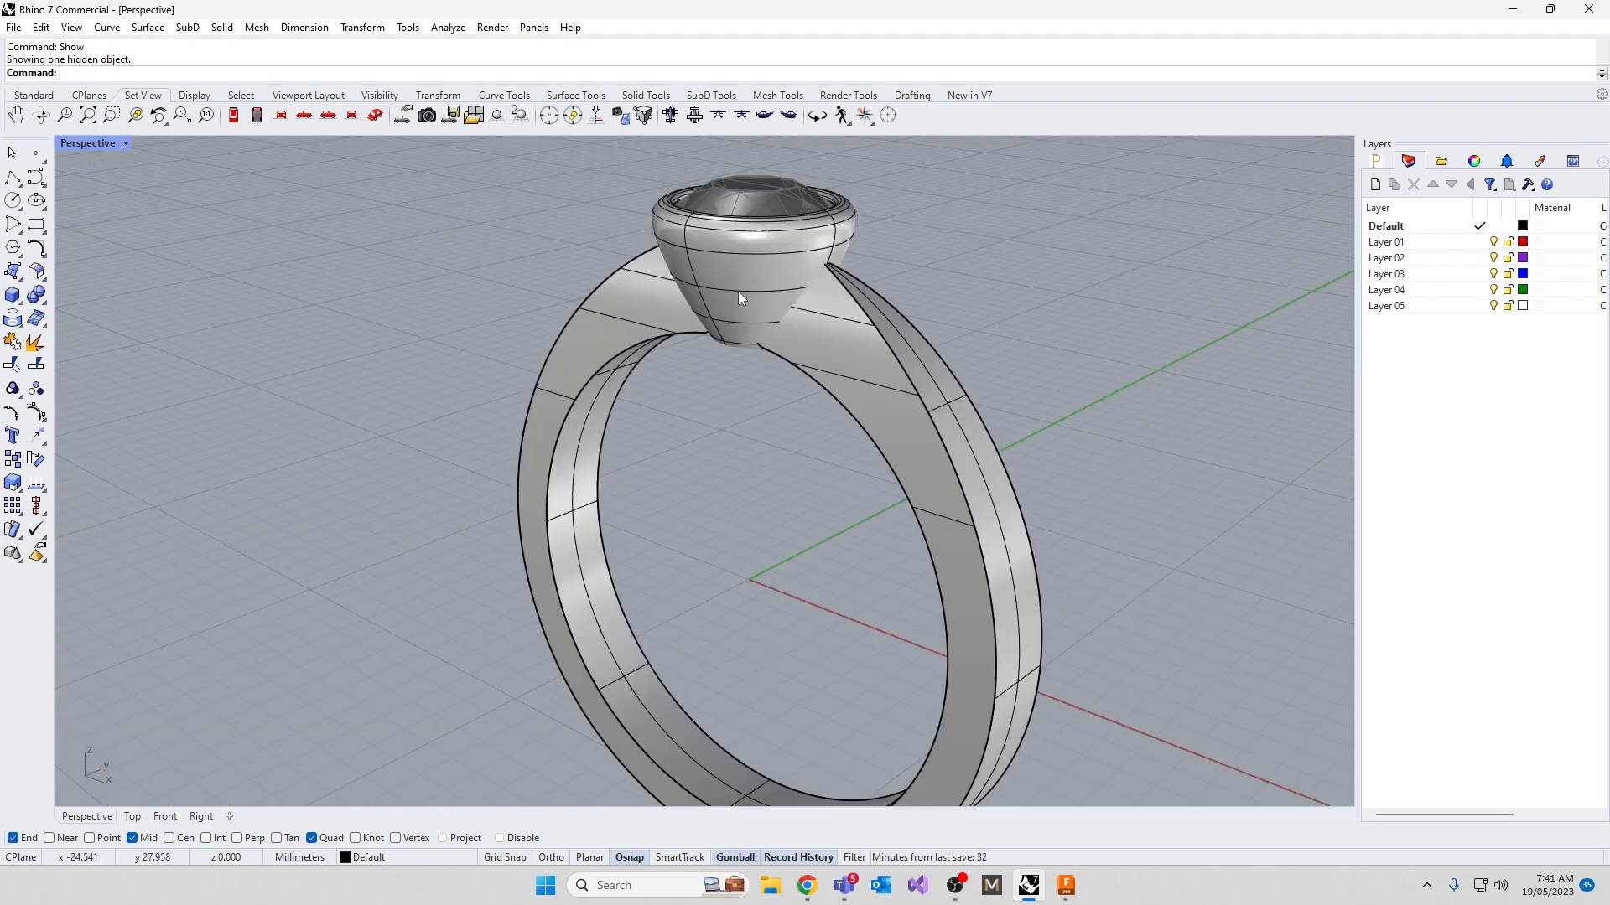
pyautogui.scroll(-4, 743, 319)
pyautogui.moveTo(763, 496); pyautogui.dragTo(857, 532, button='right')
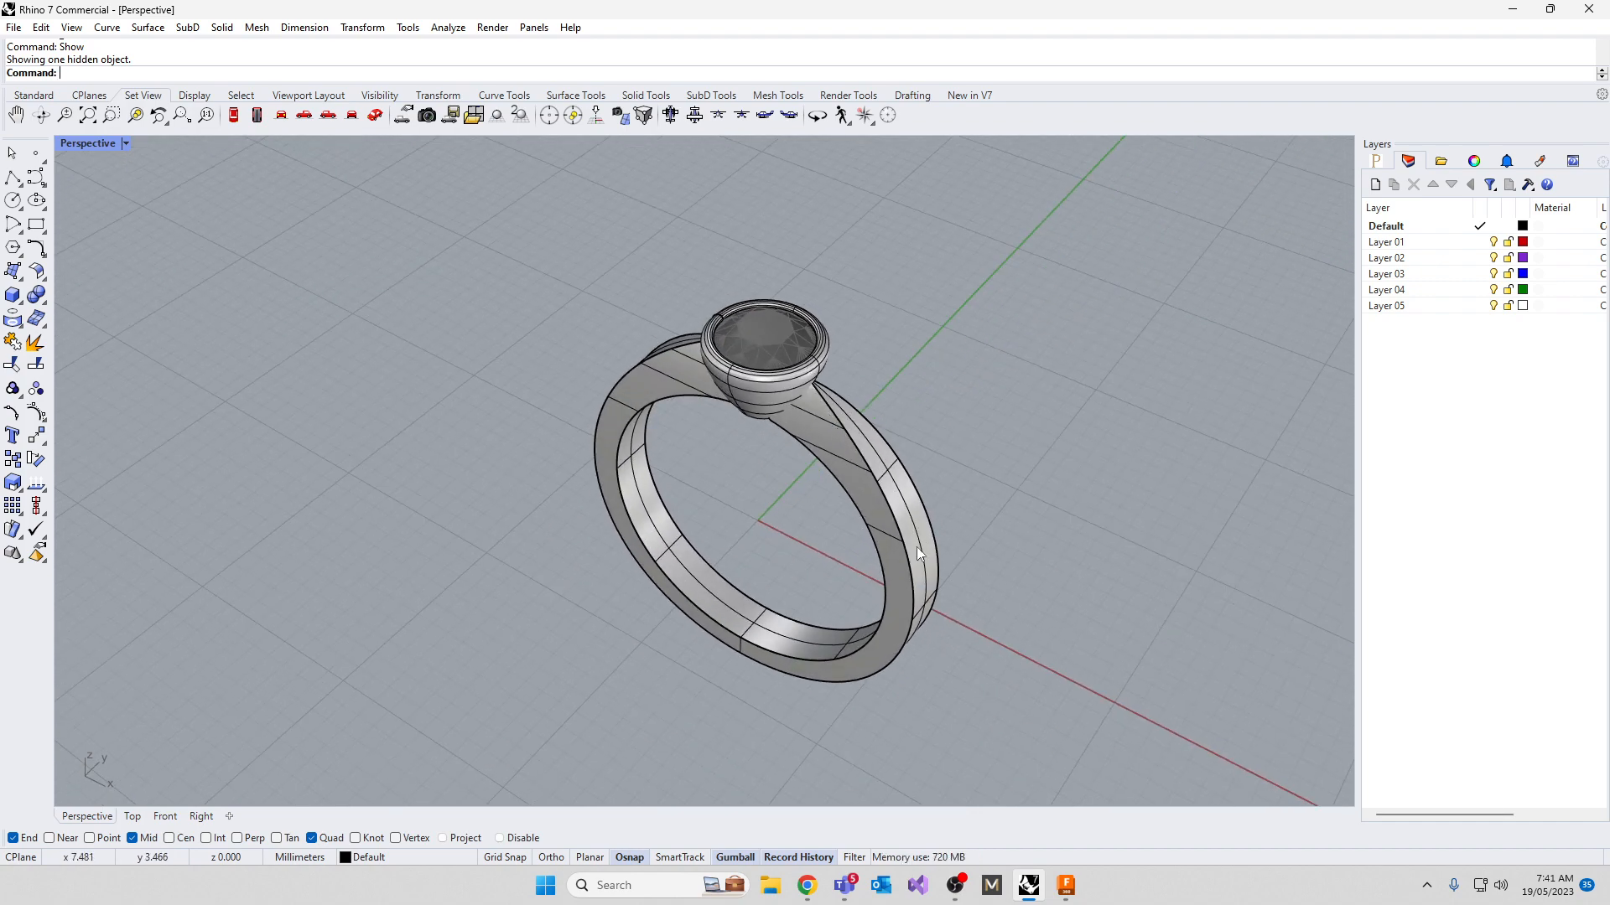
# Try to fillet the shank's two outer edges with FilletEdge at a 0.8 mm radius
pyautogui.write('FilletEdge')
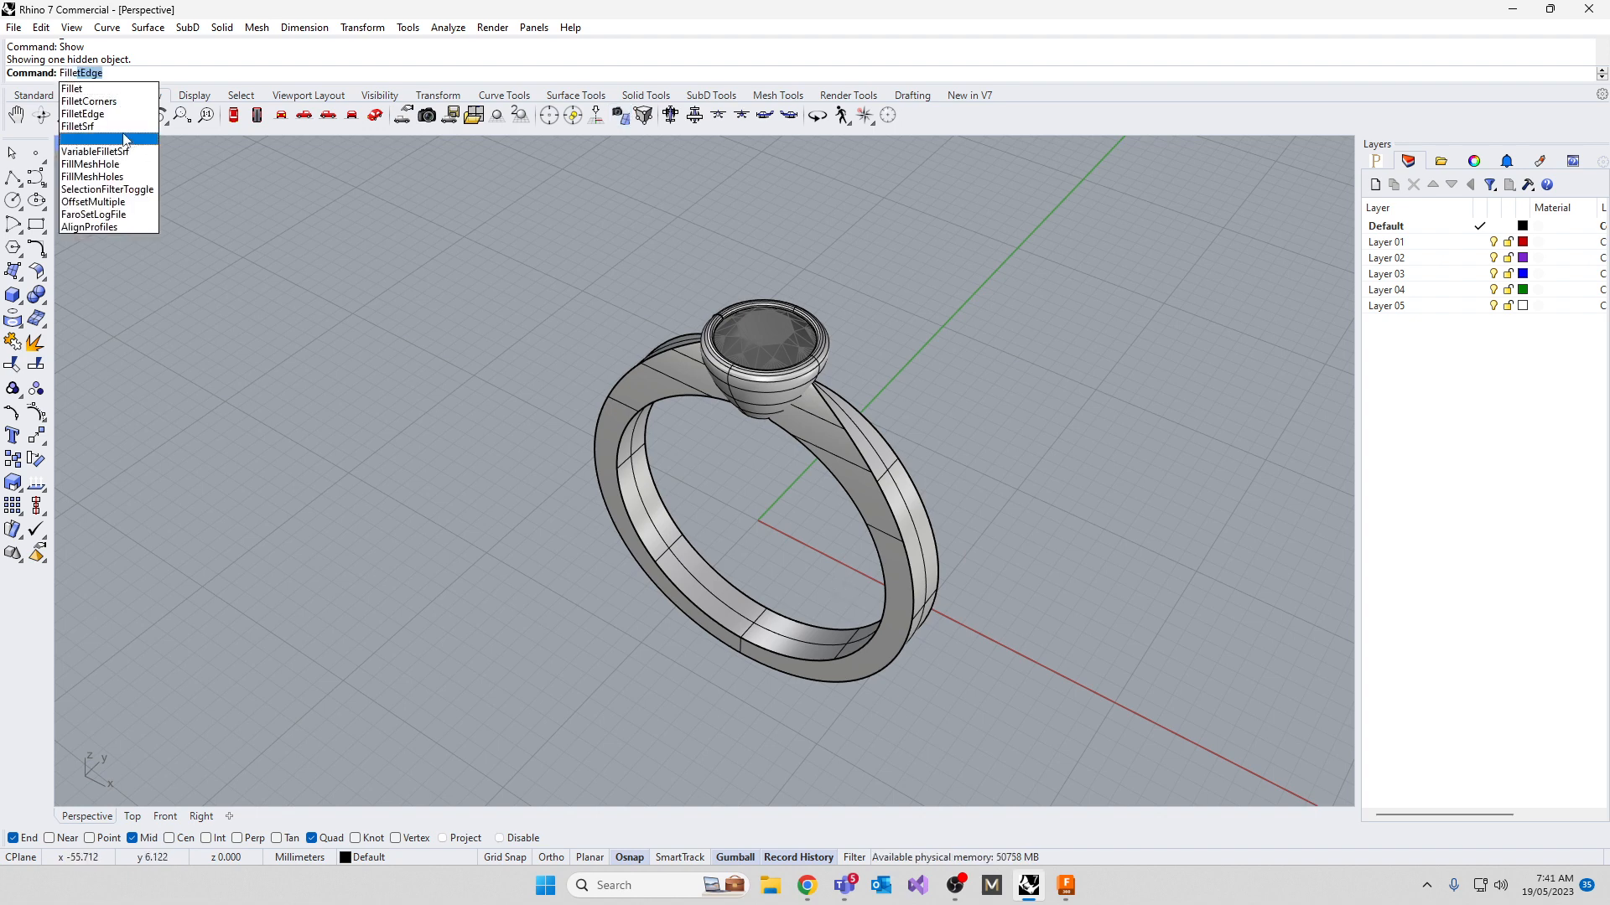
pyautogui.click(106, 115)
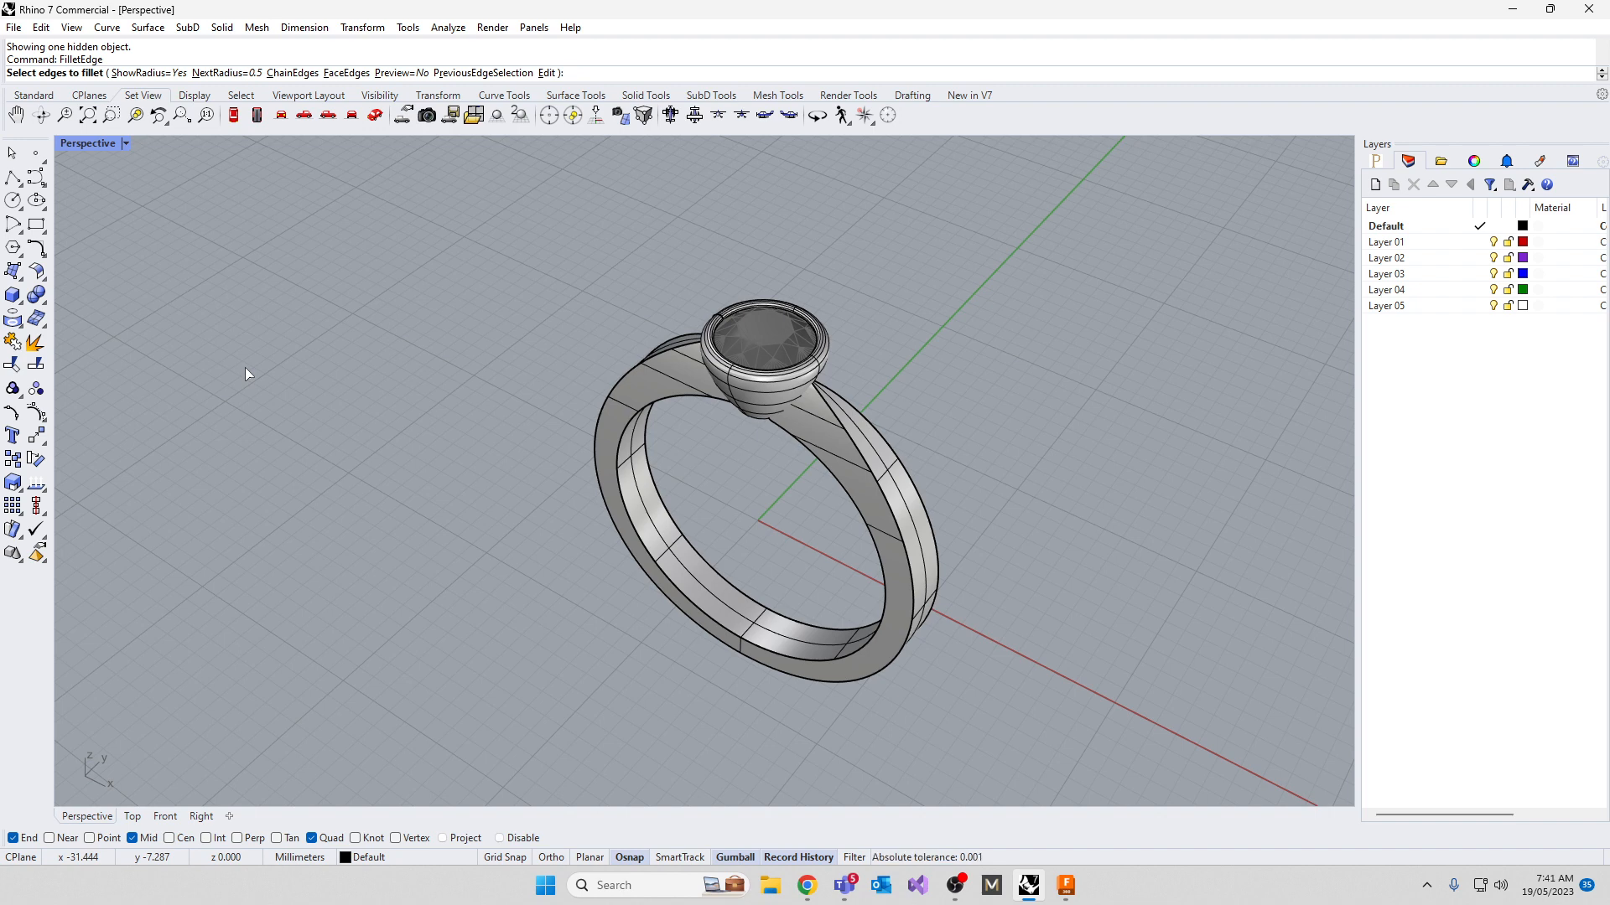
pyautogui.write('0.8')
pyautogui.press('Return')
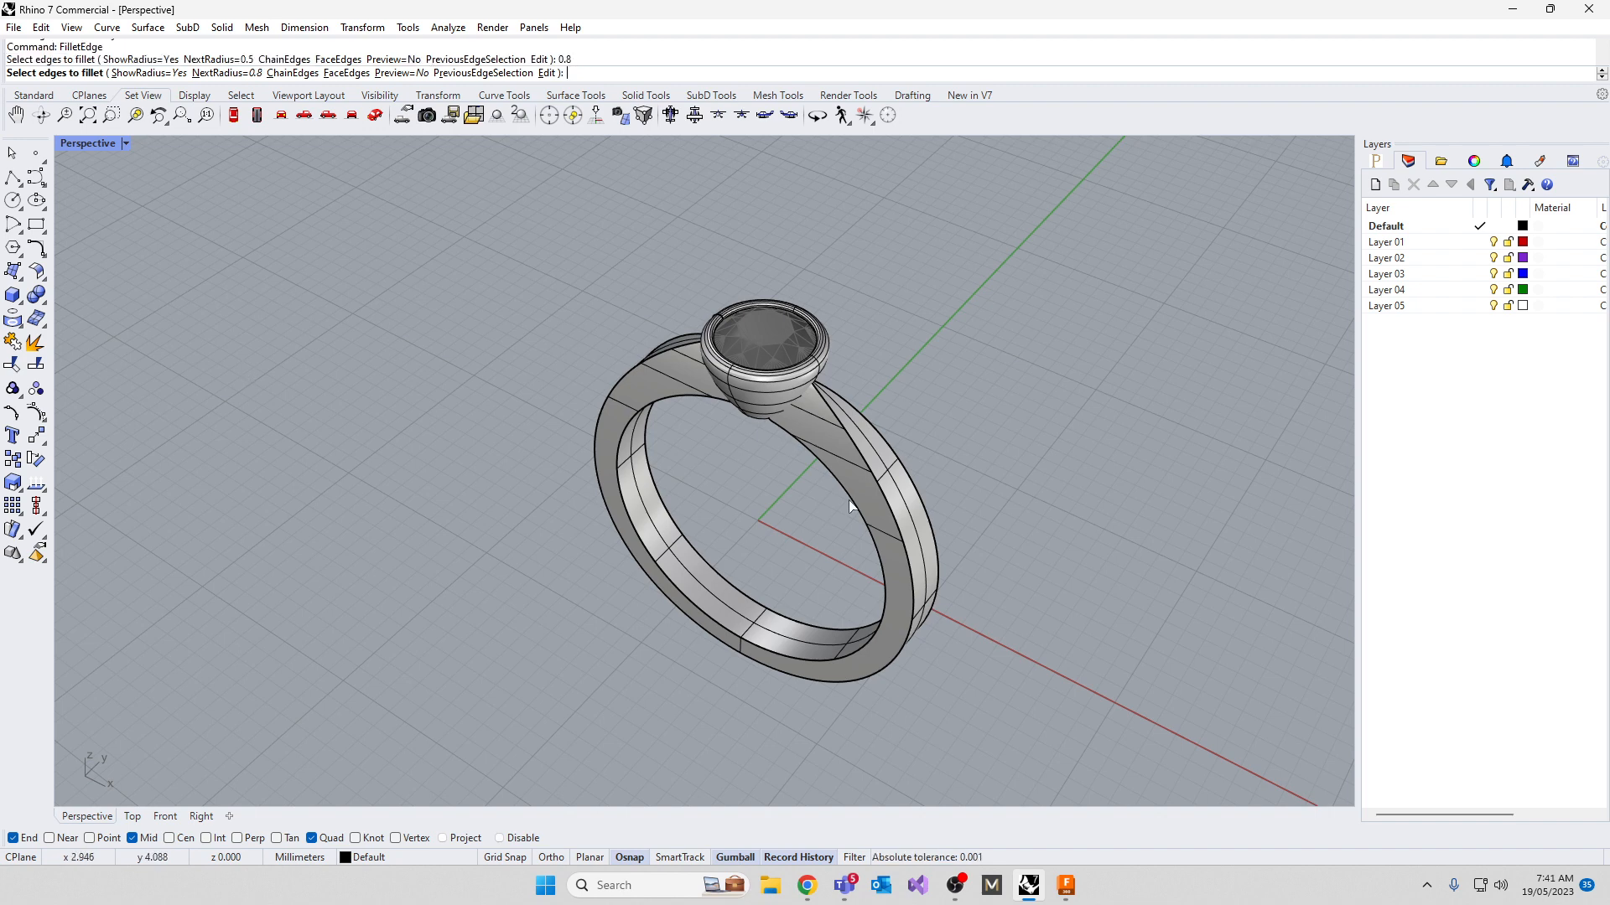
pyautogui.click(880, 500)
pyautogui.click(909, 486)
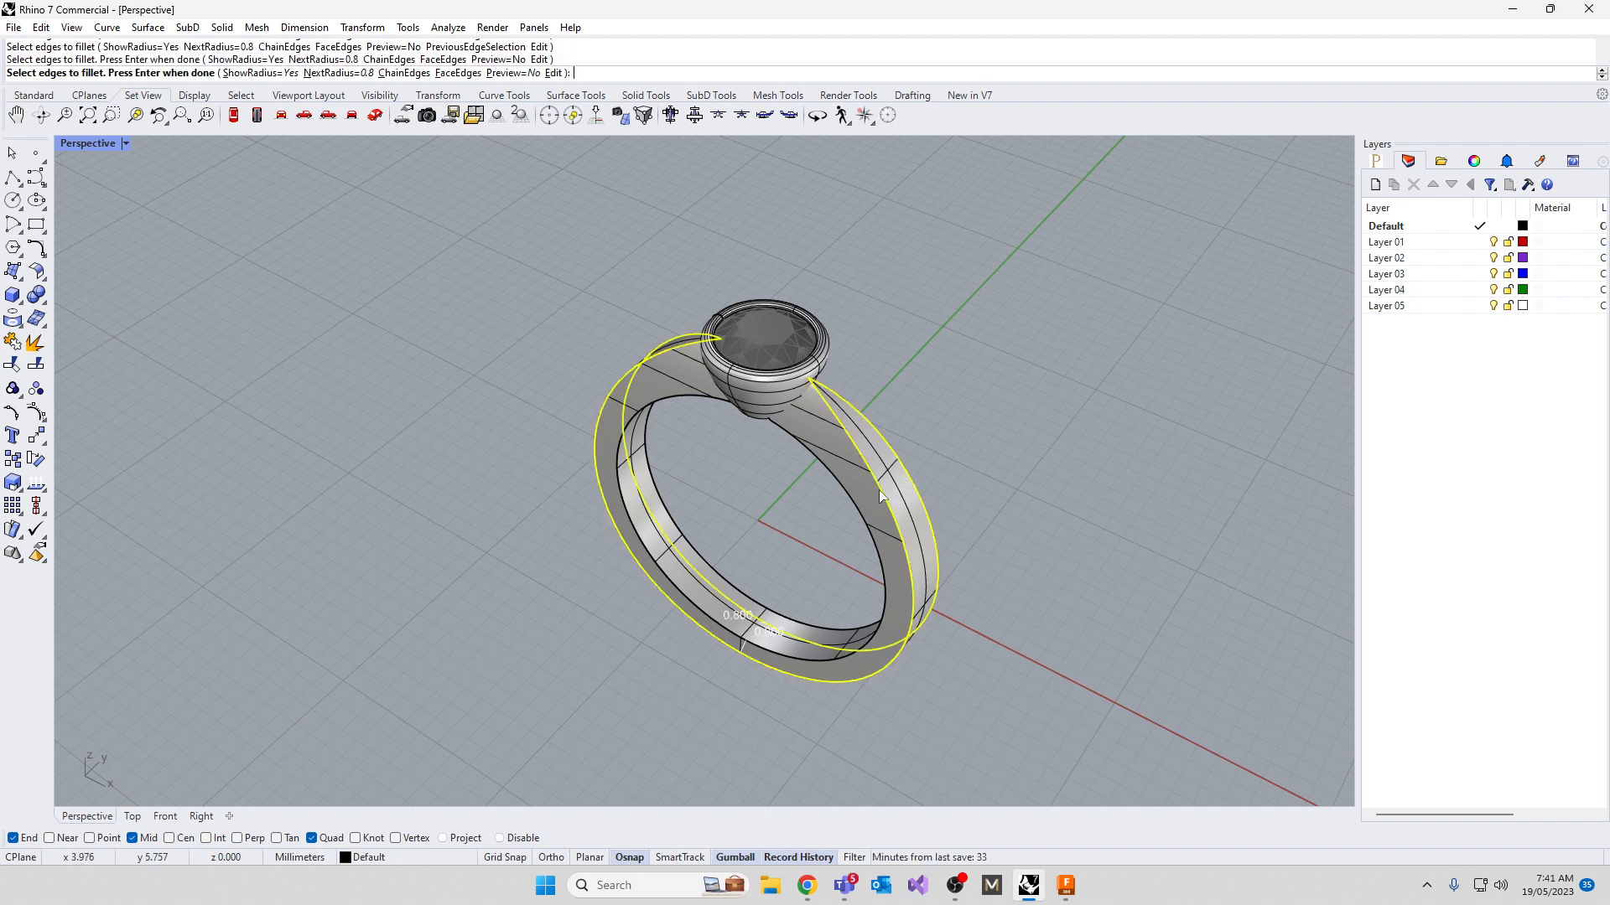
pyautogui.press('Return')
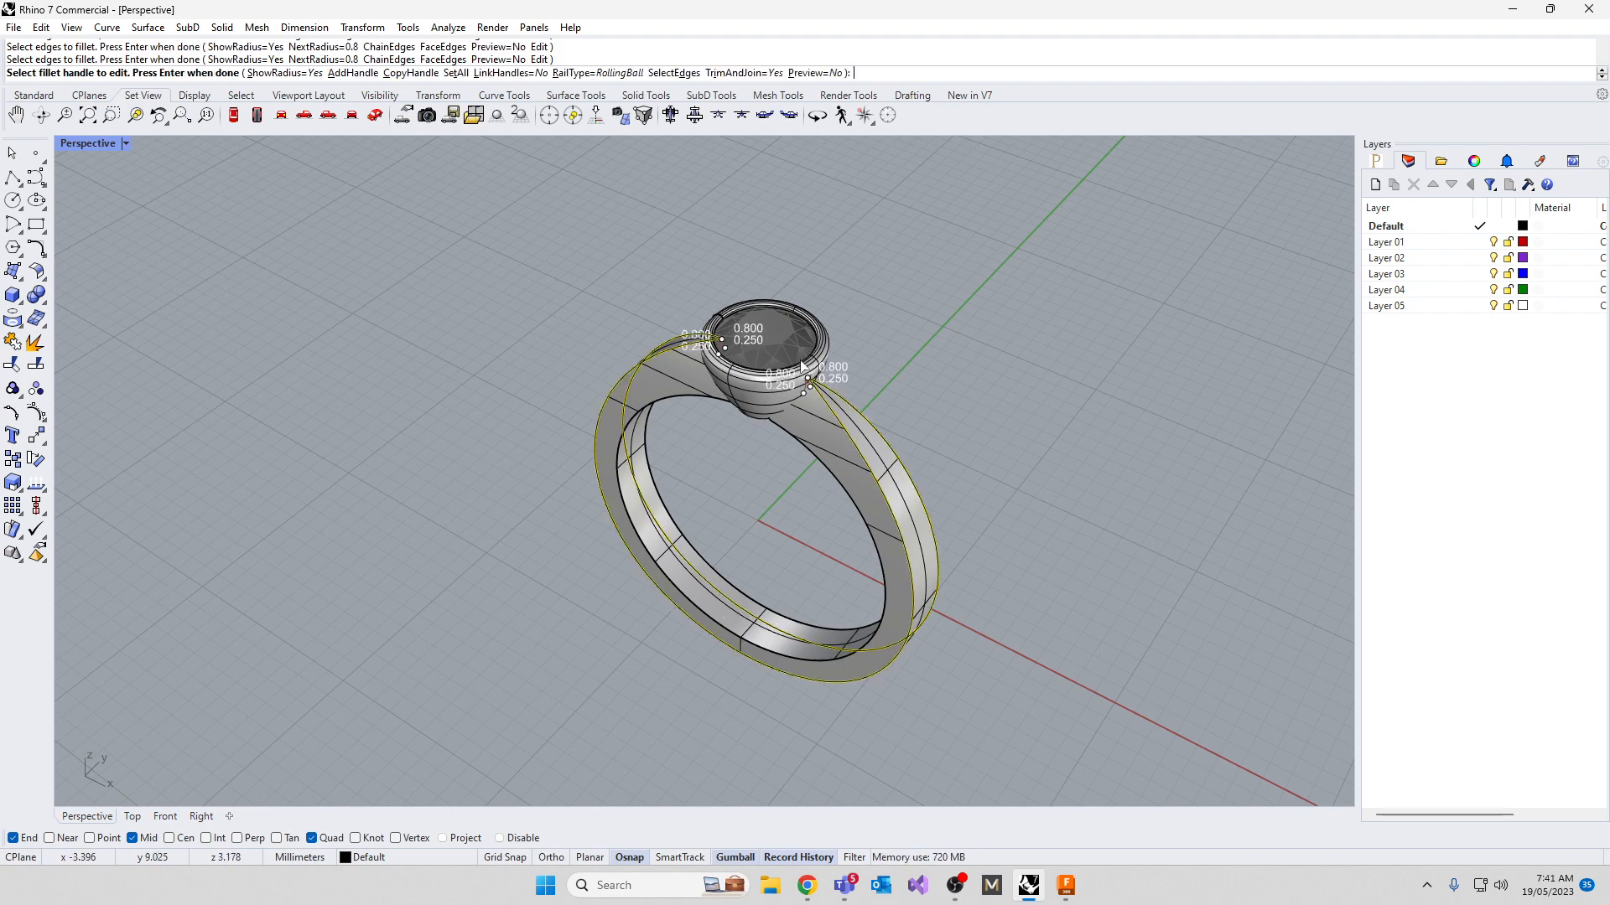
pyautogui.scroll(5, 819, 396)
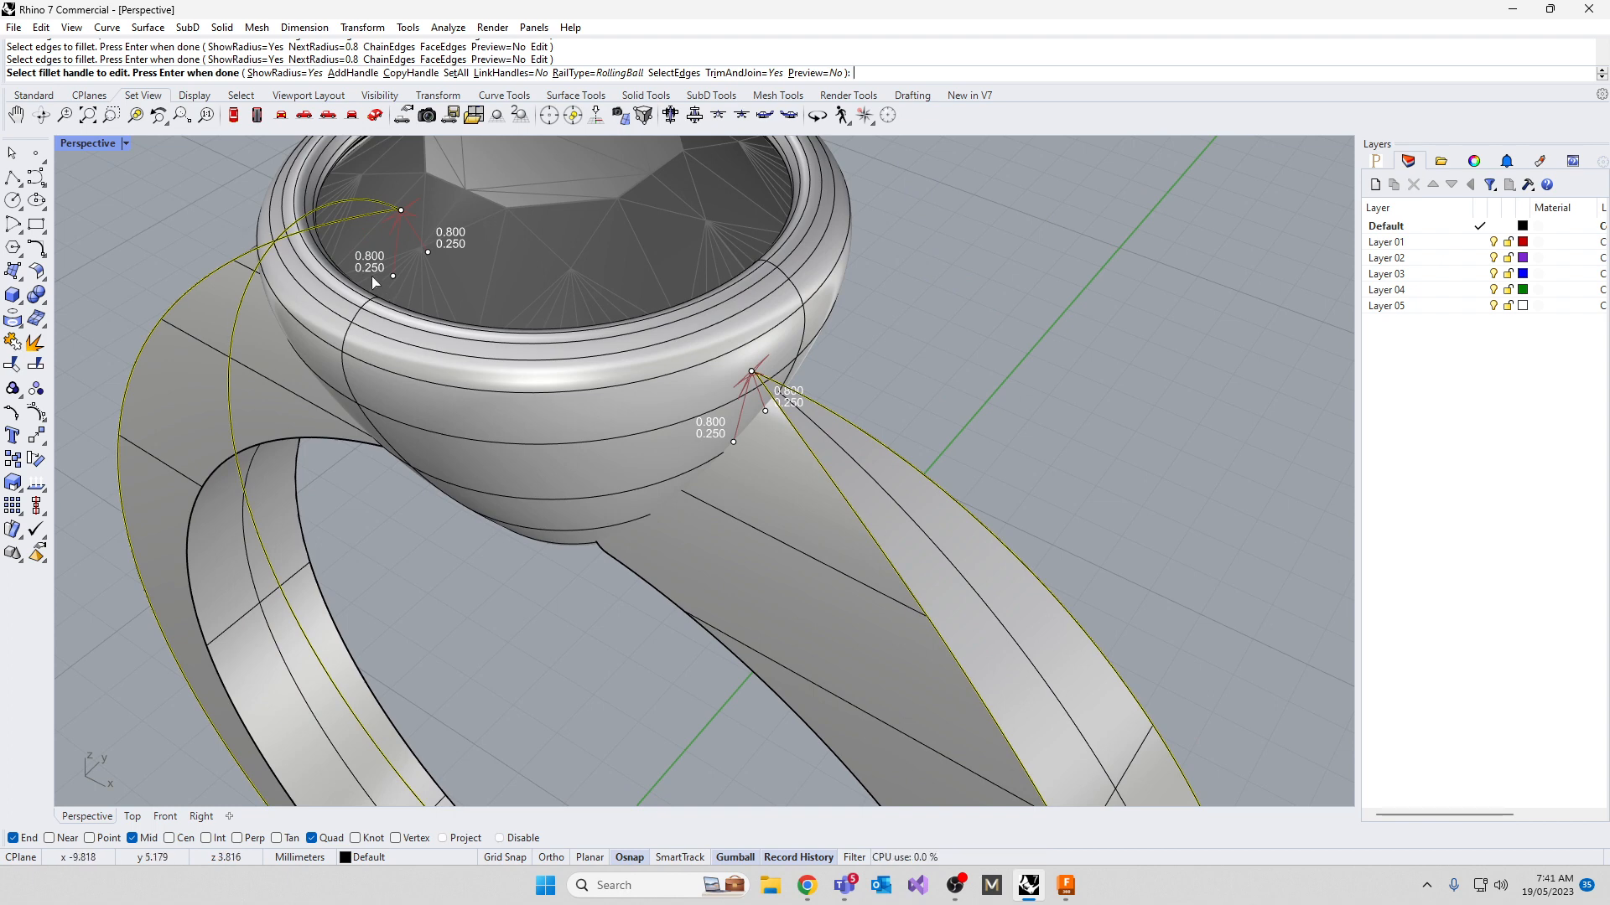
pyautogui.press('Return')
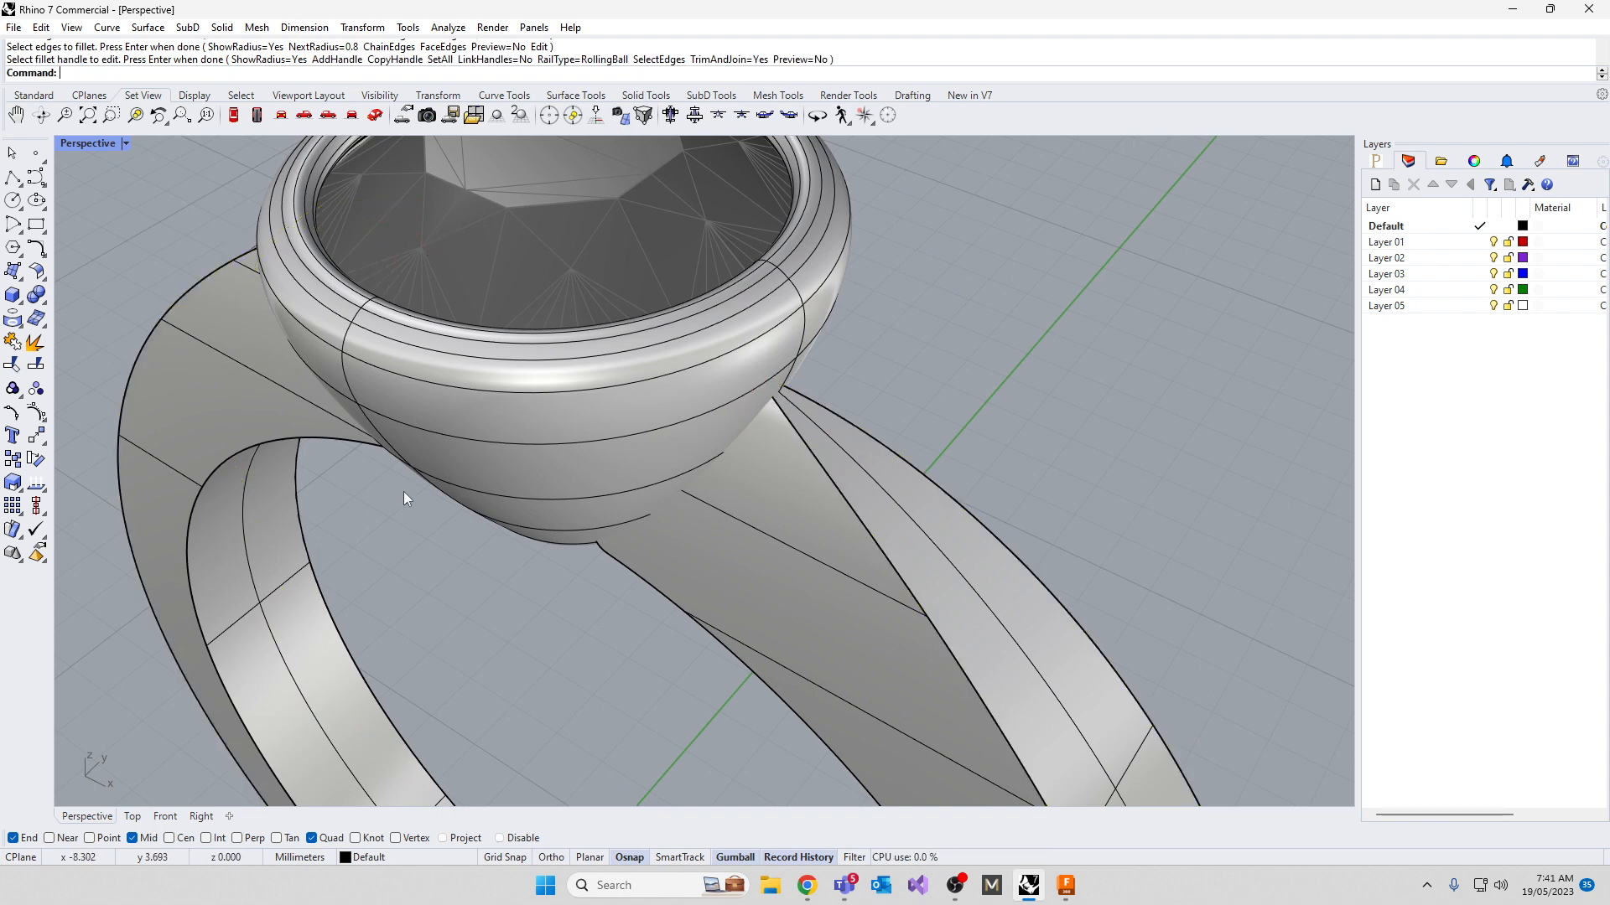
# Hide the bezel setting around the gemstone
pyautogui.click(477, 440)
pyautogui.write('hidew')
pyautogui.press('Return')
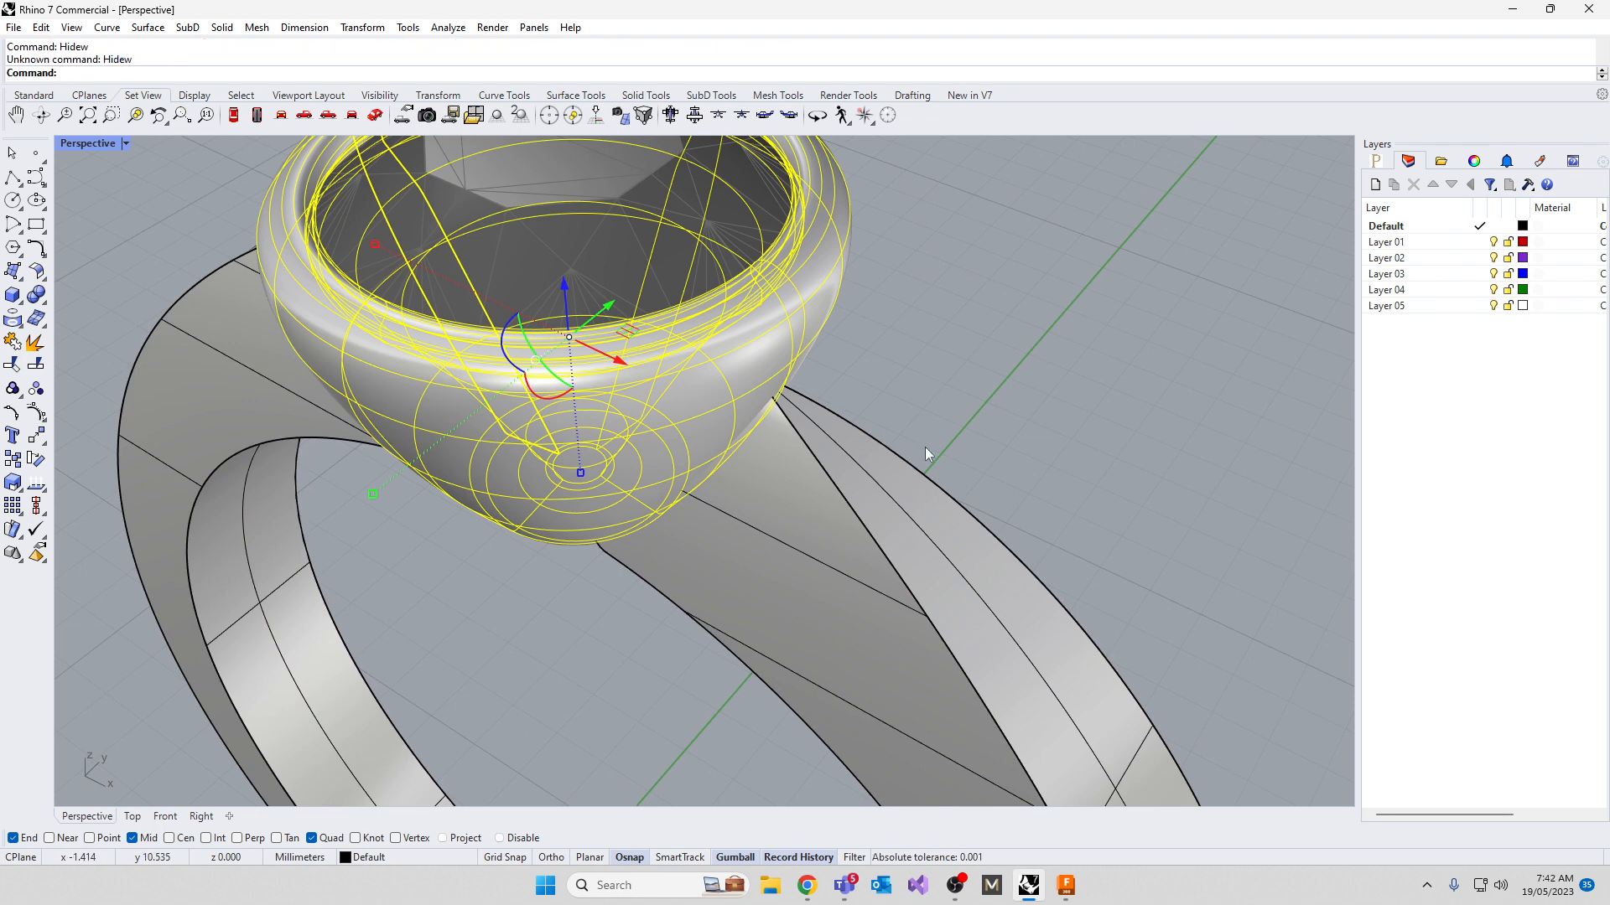
pyautogui.click(579, 538)
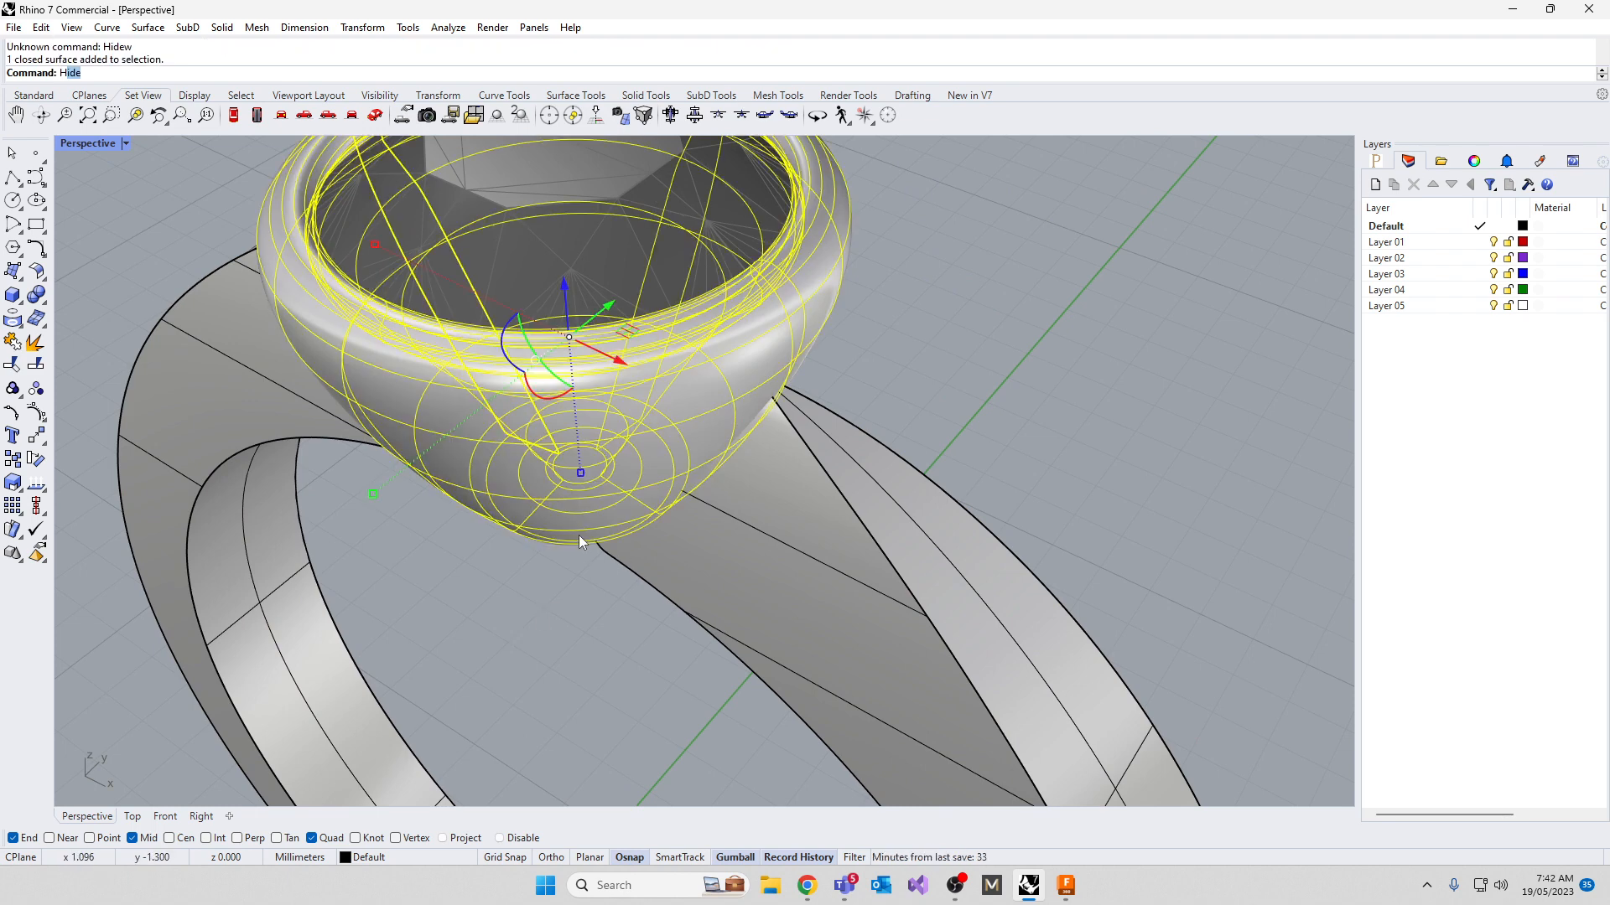
pyautogui.hotkey('ctrl', 'h')
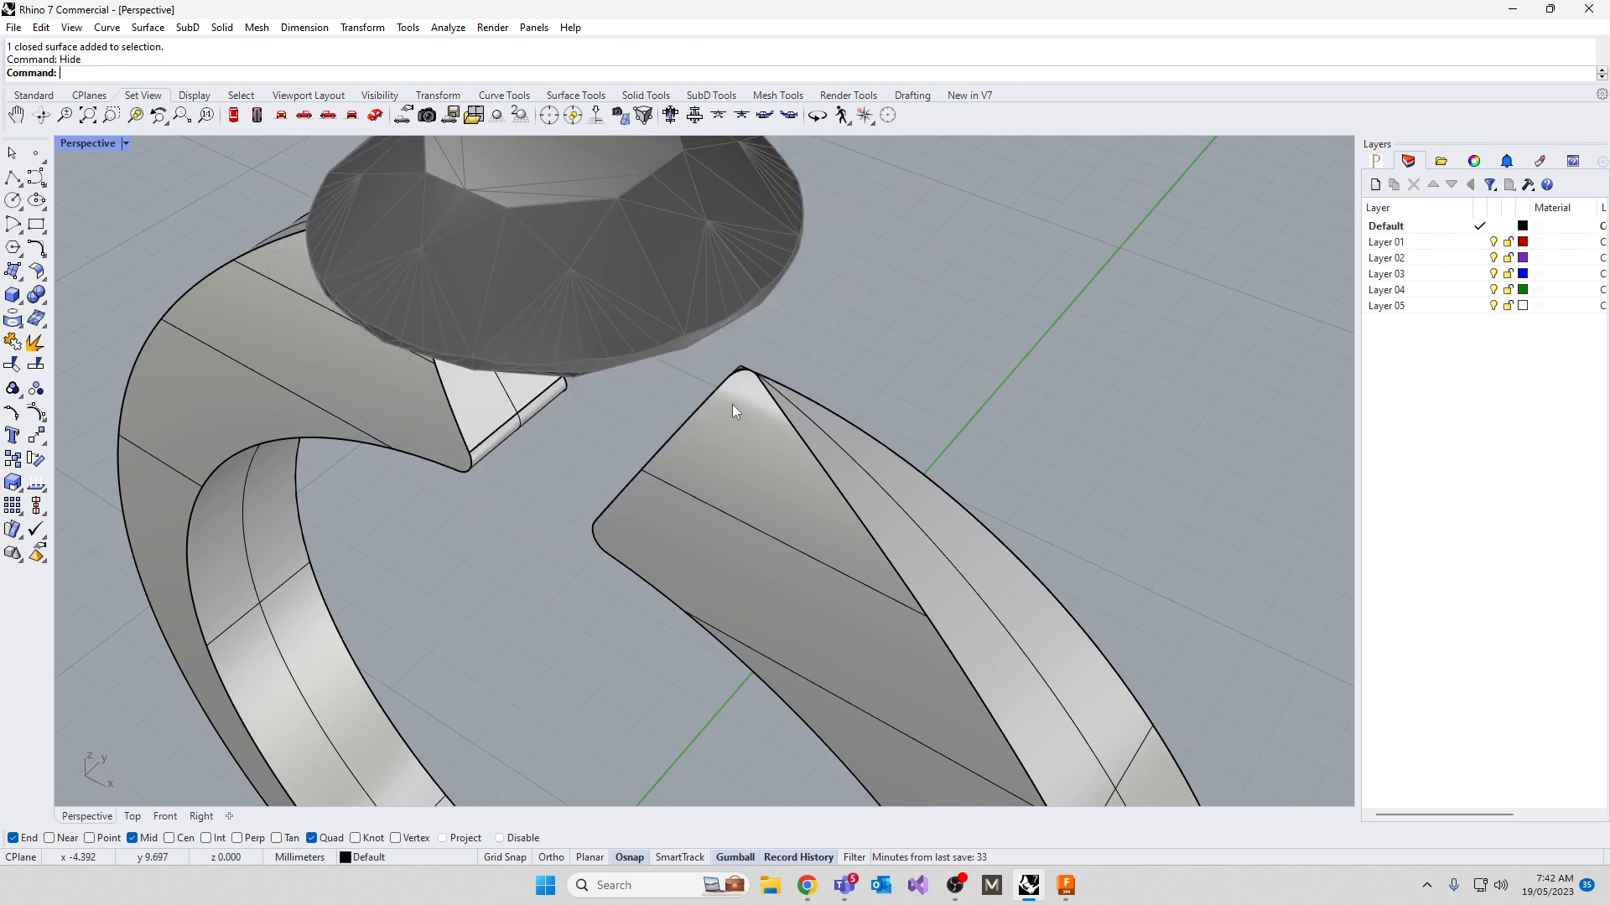
# Unlock the gemstone mesh and hide it so only the shank is shown
pyautogui.write('Unlock')
pyautogui.press('Return')
pyautogui.click(796, 241)
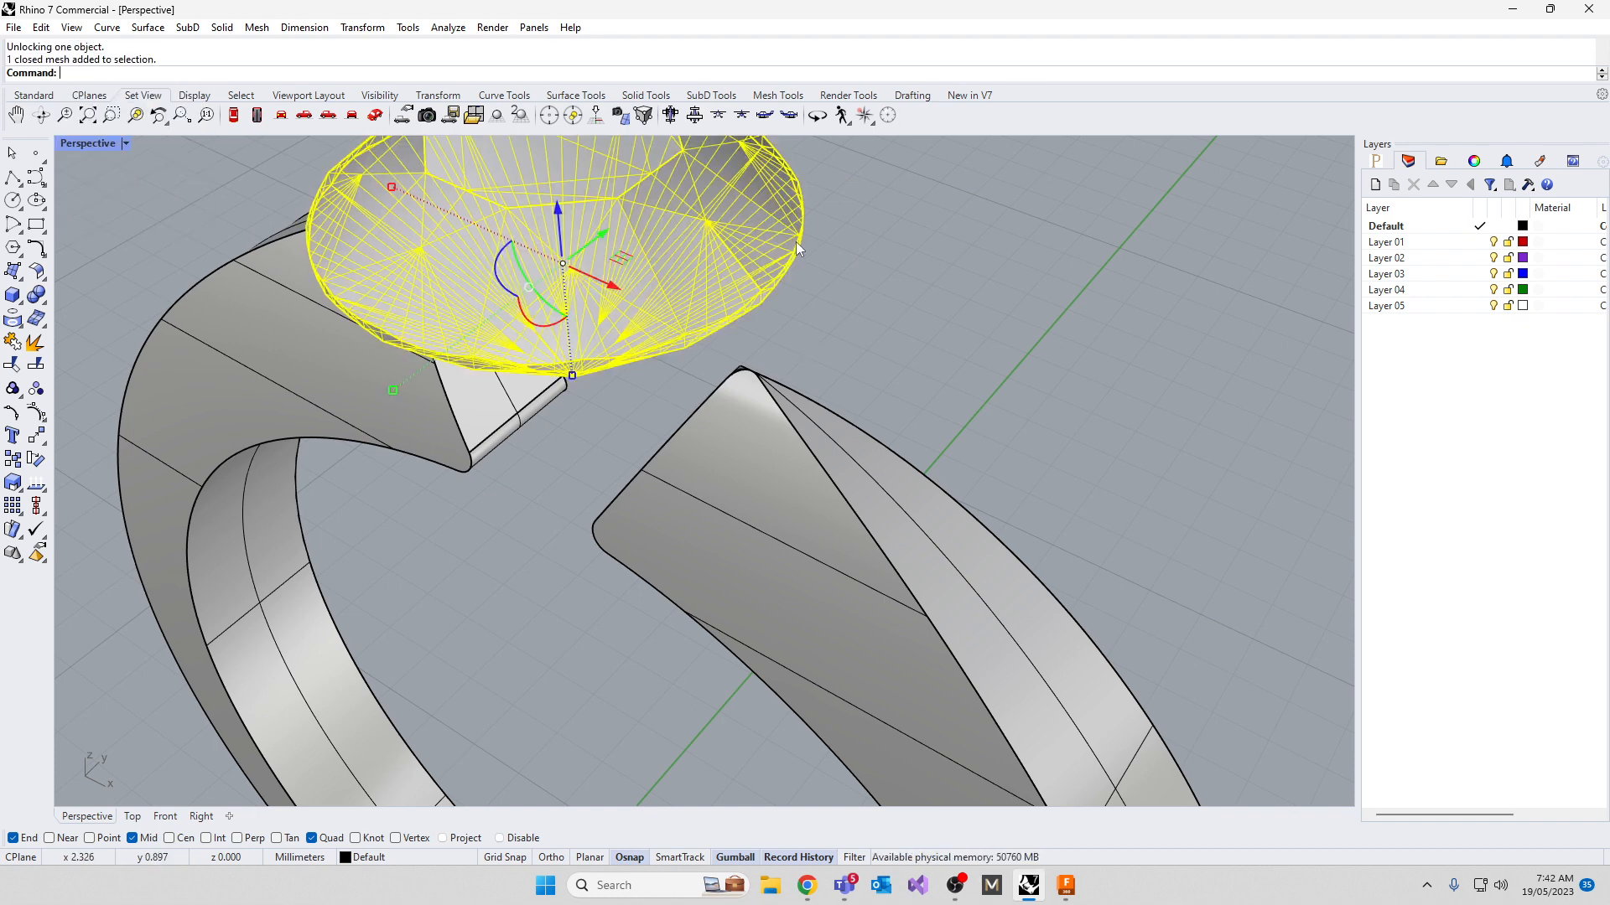
pyautogui.hotkey('ctrl', 'h')
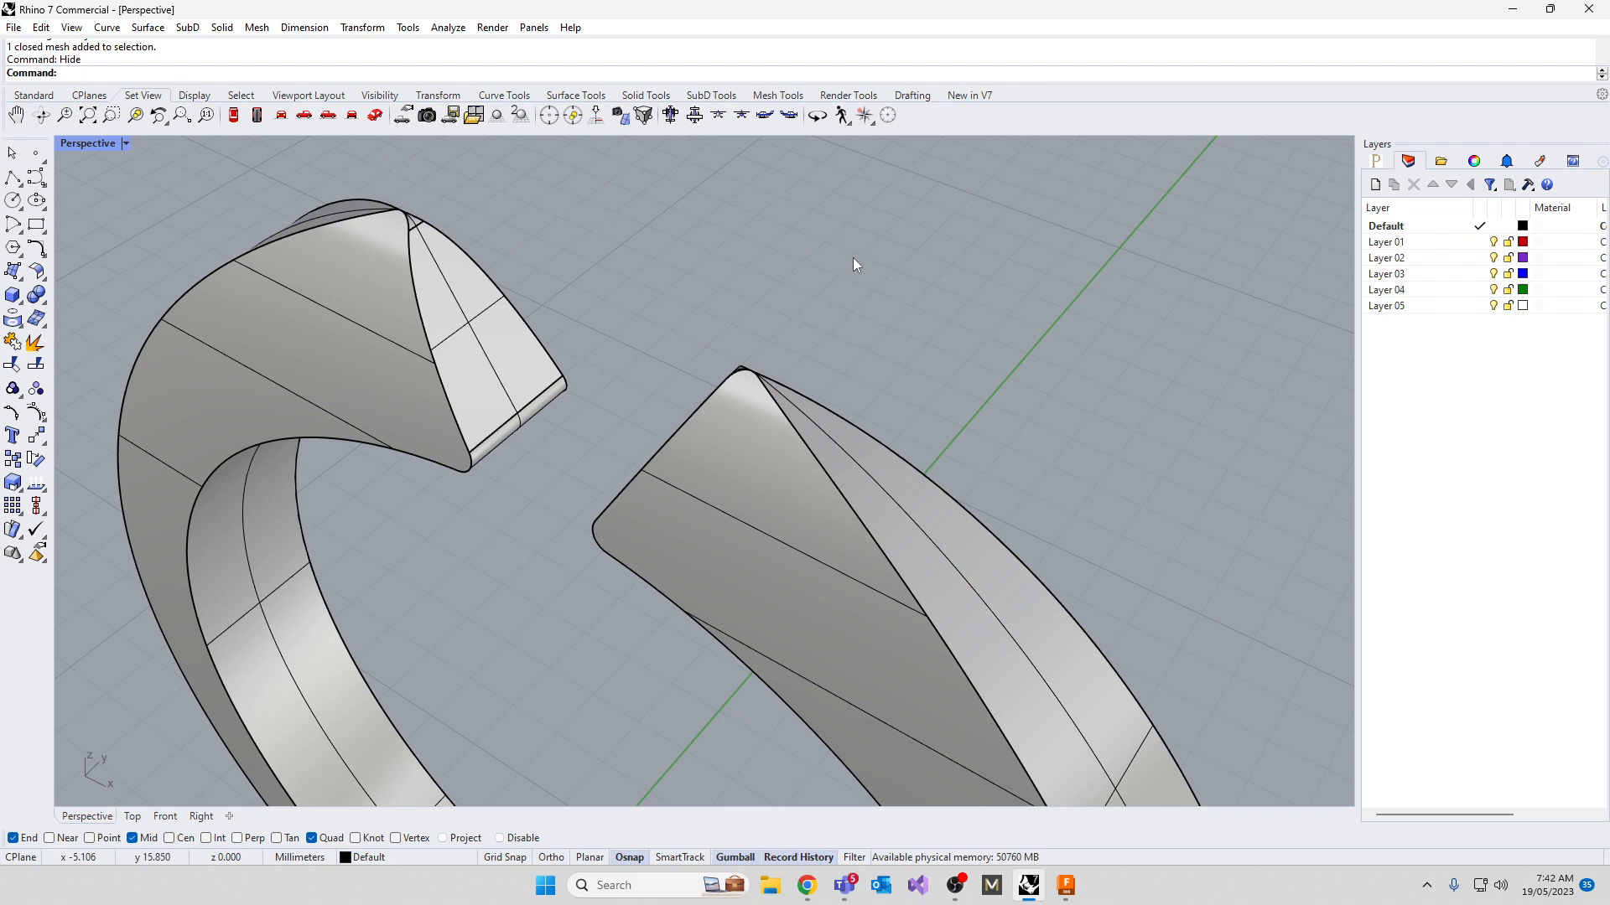
# Start a new FilletEdge on the shank's two outer edges with a 0.8 mm radius
pyautogui.rightClick(633, 70)
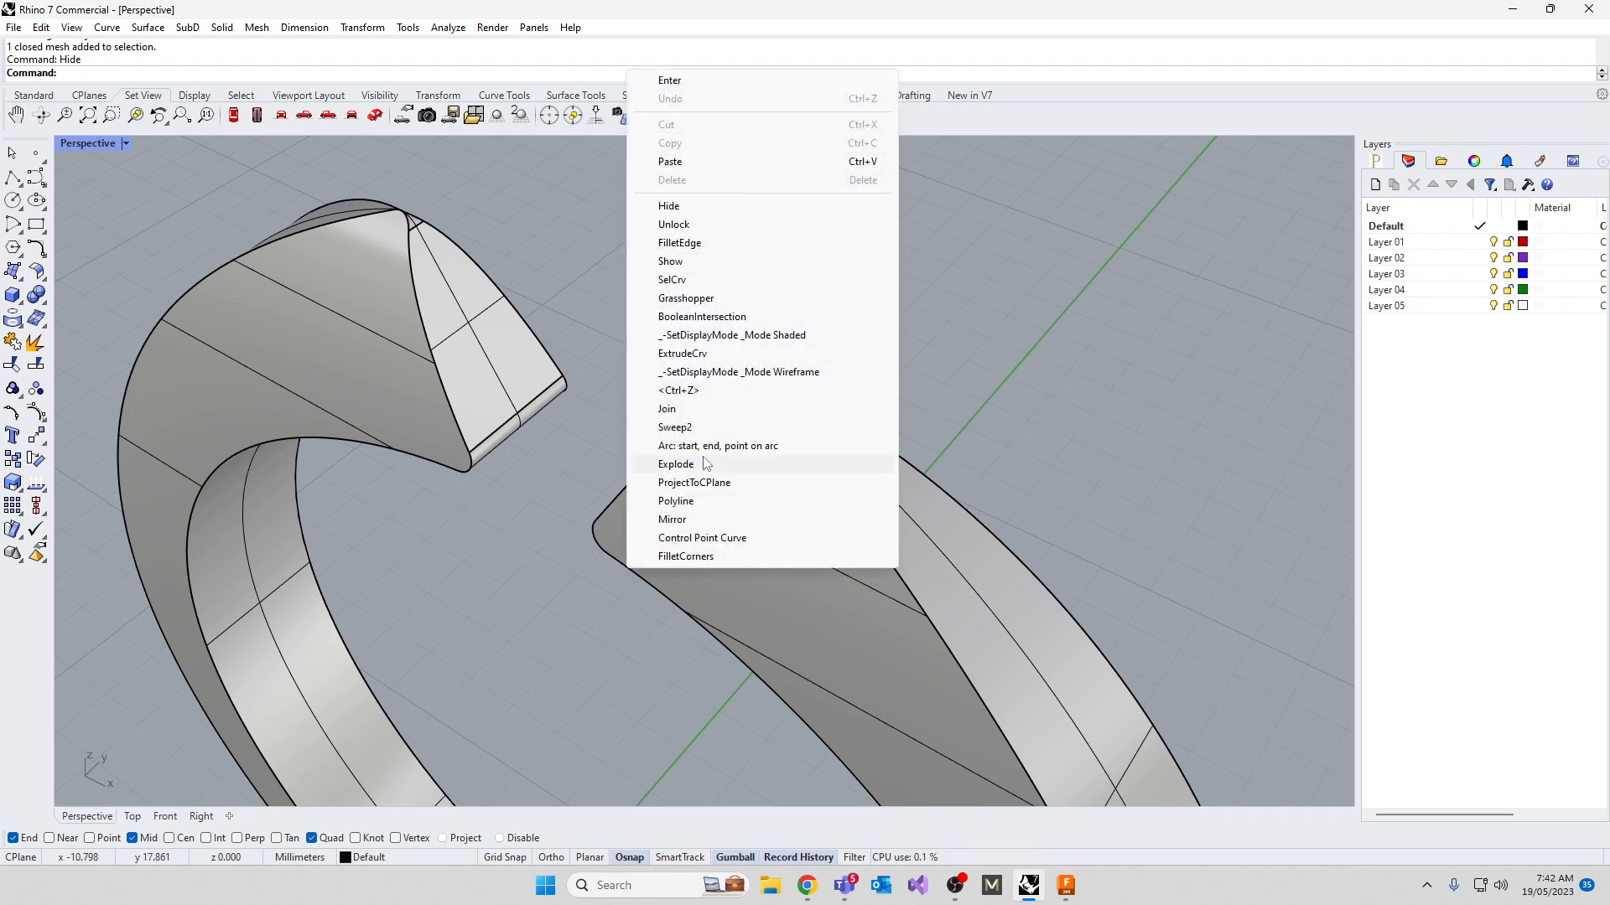
pyautogui.click(692, 245)
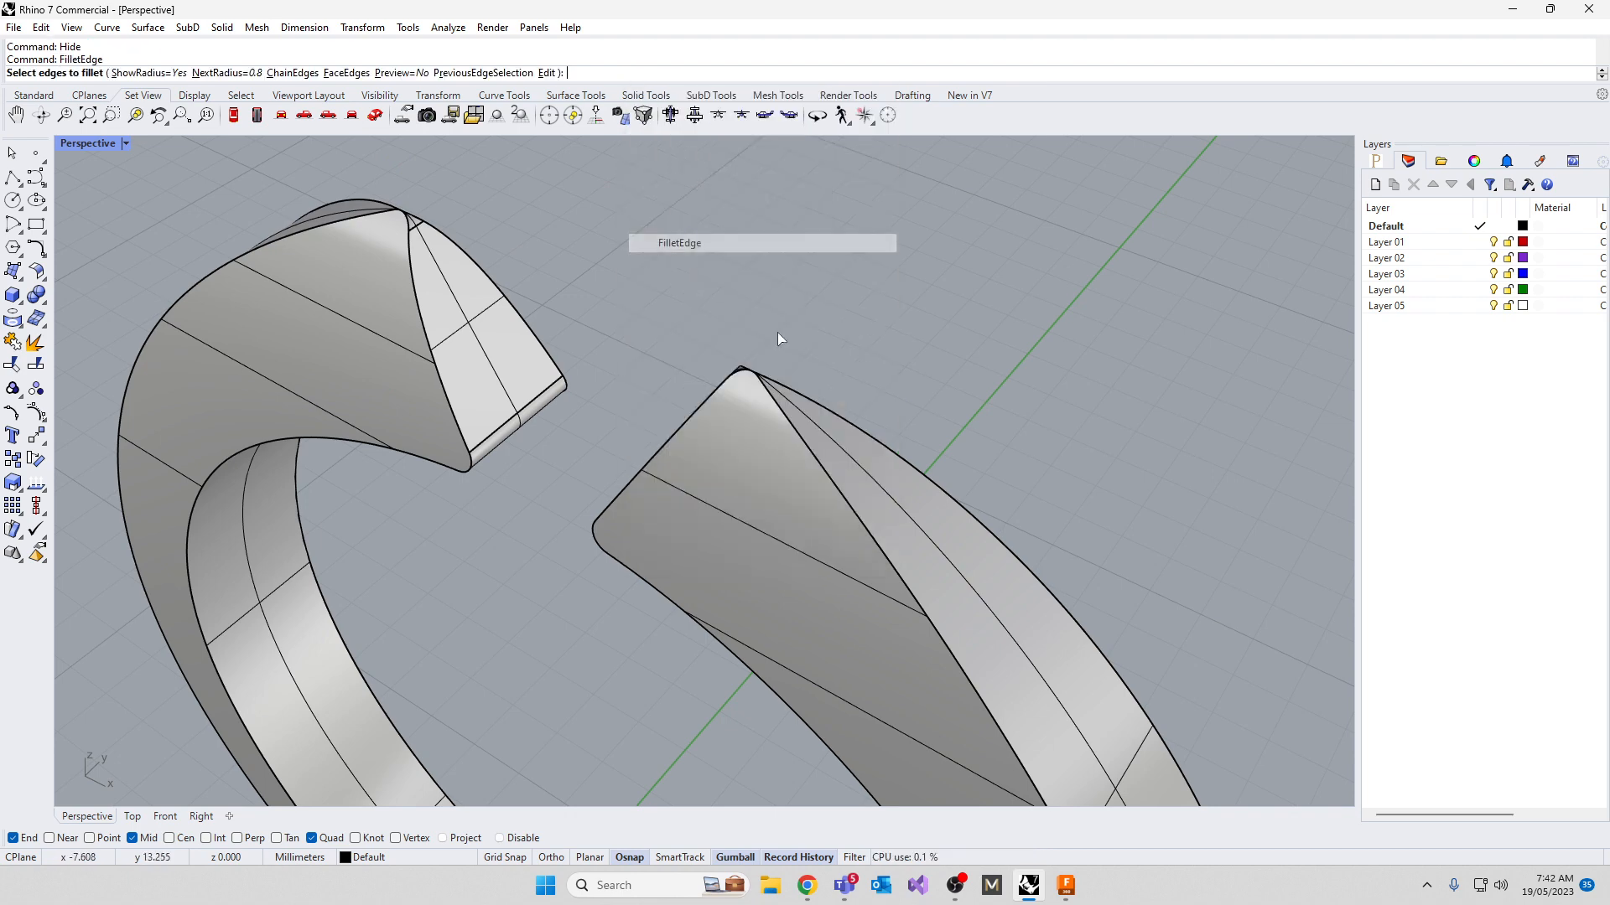
pyautogui.click(877, 448)
pyautogui.click(849, 513)
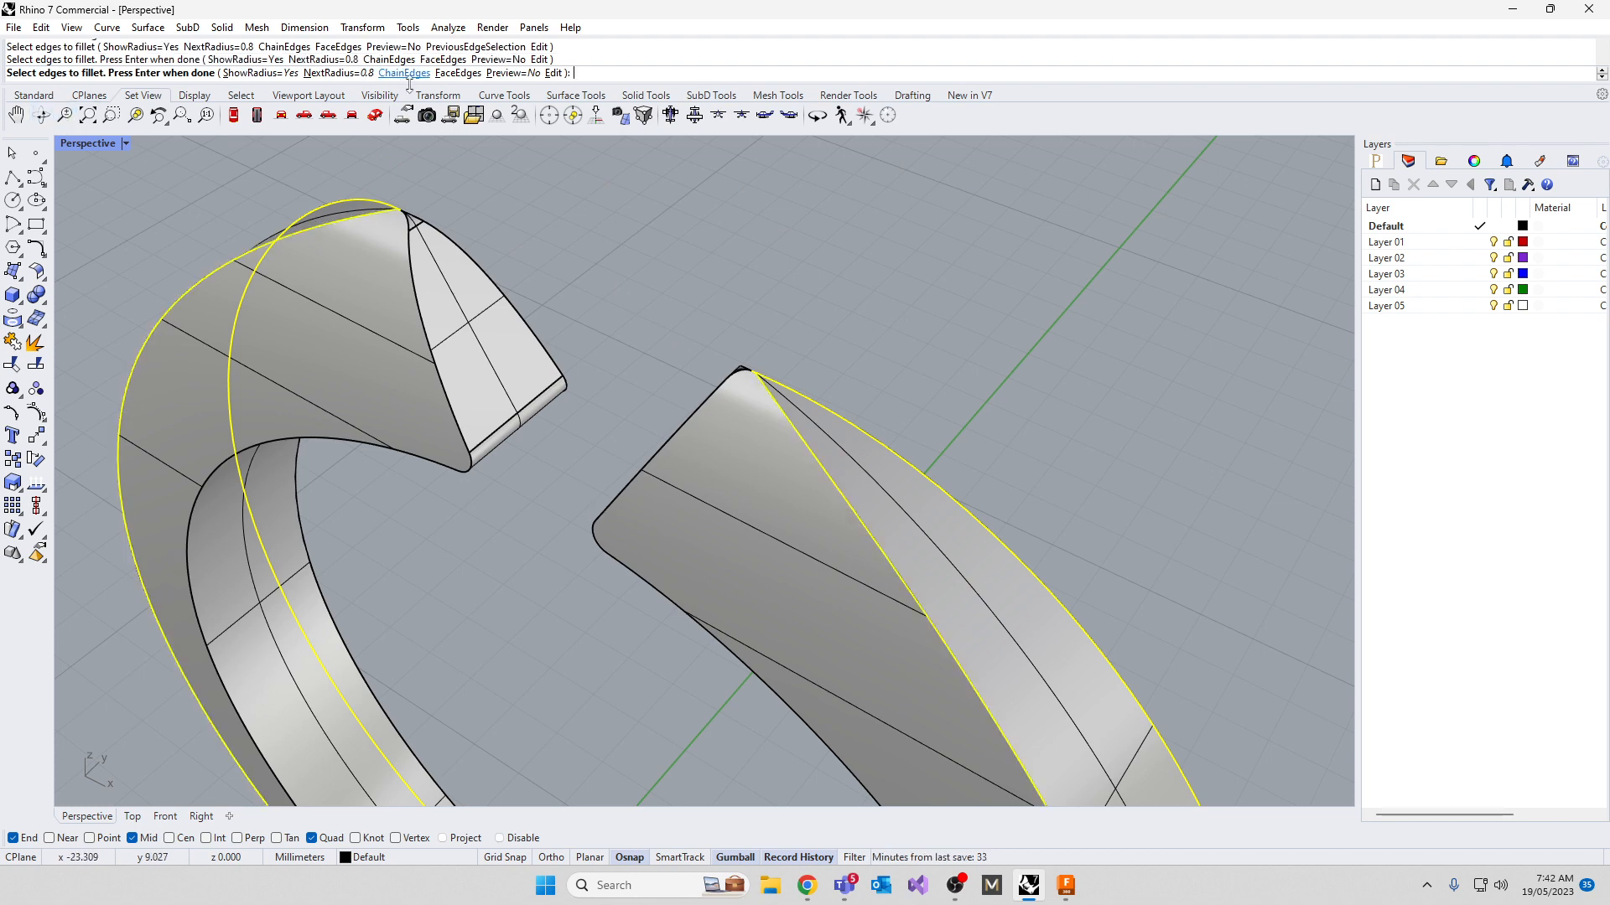
pyautogui.press('Return')
# Set both fillet handles at the tip of one shank end to radius 0
pyautogui.scroll(5, 698, 411)
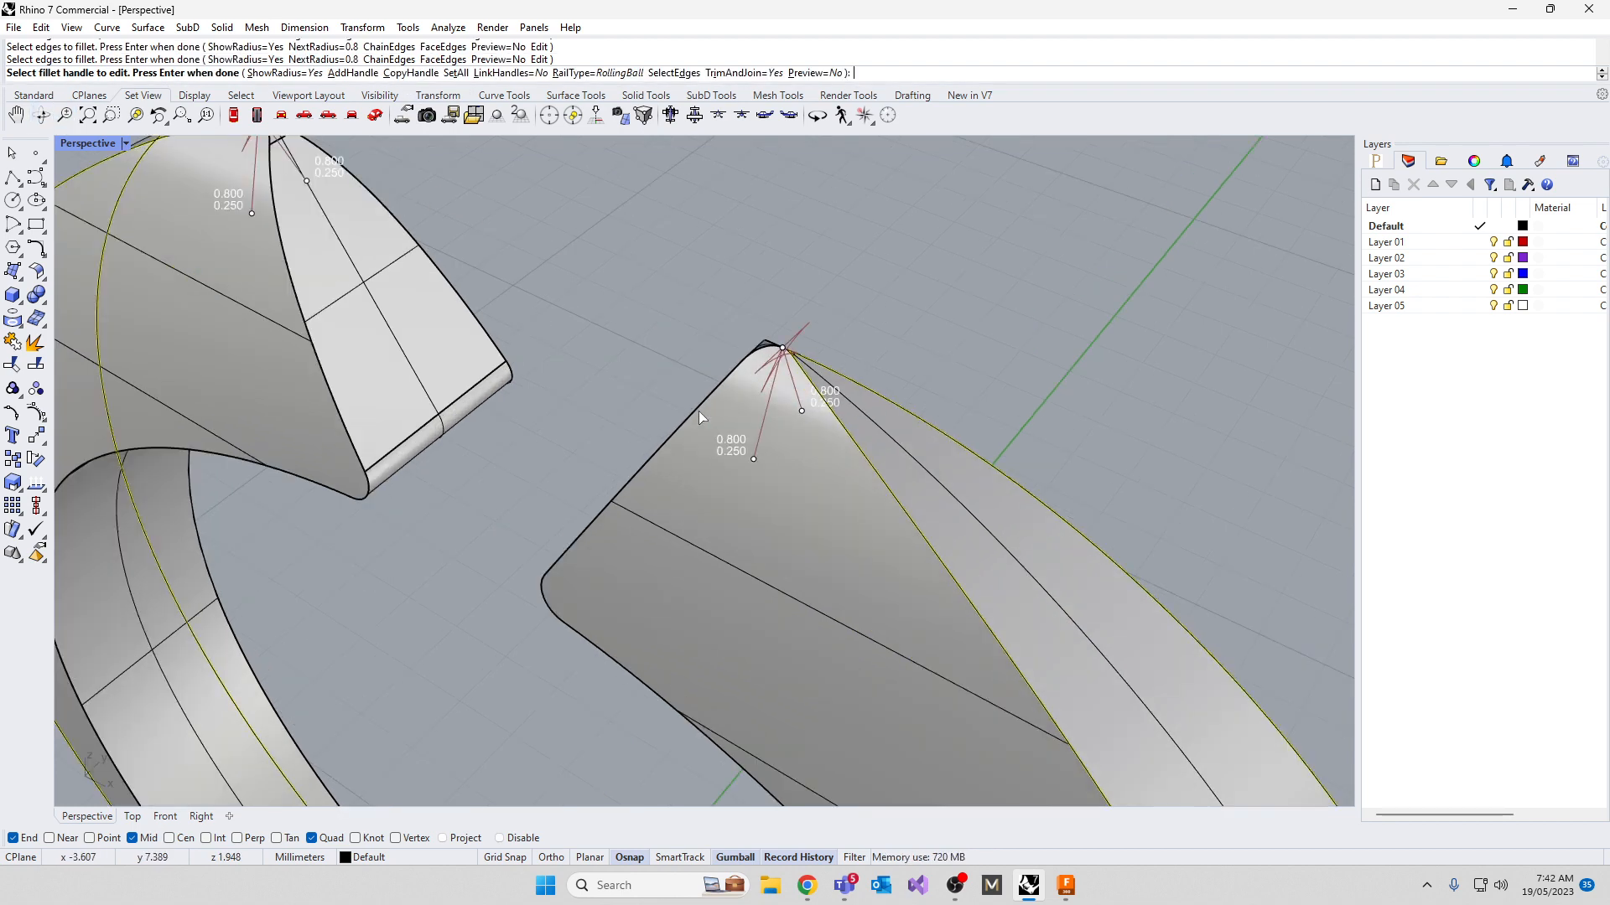
pyautogui.moveTo(843, 423); pyautogui.dragTo(585, 516, button='right')
pyautogui.click(514, 458)
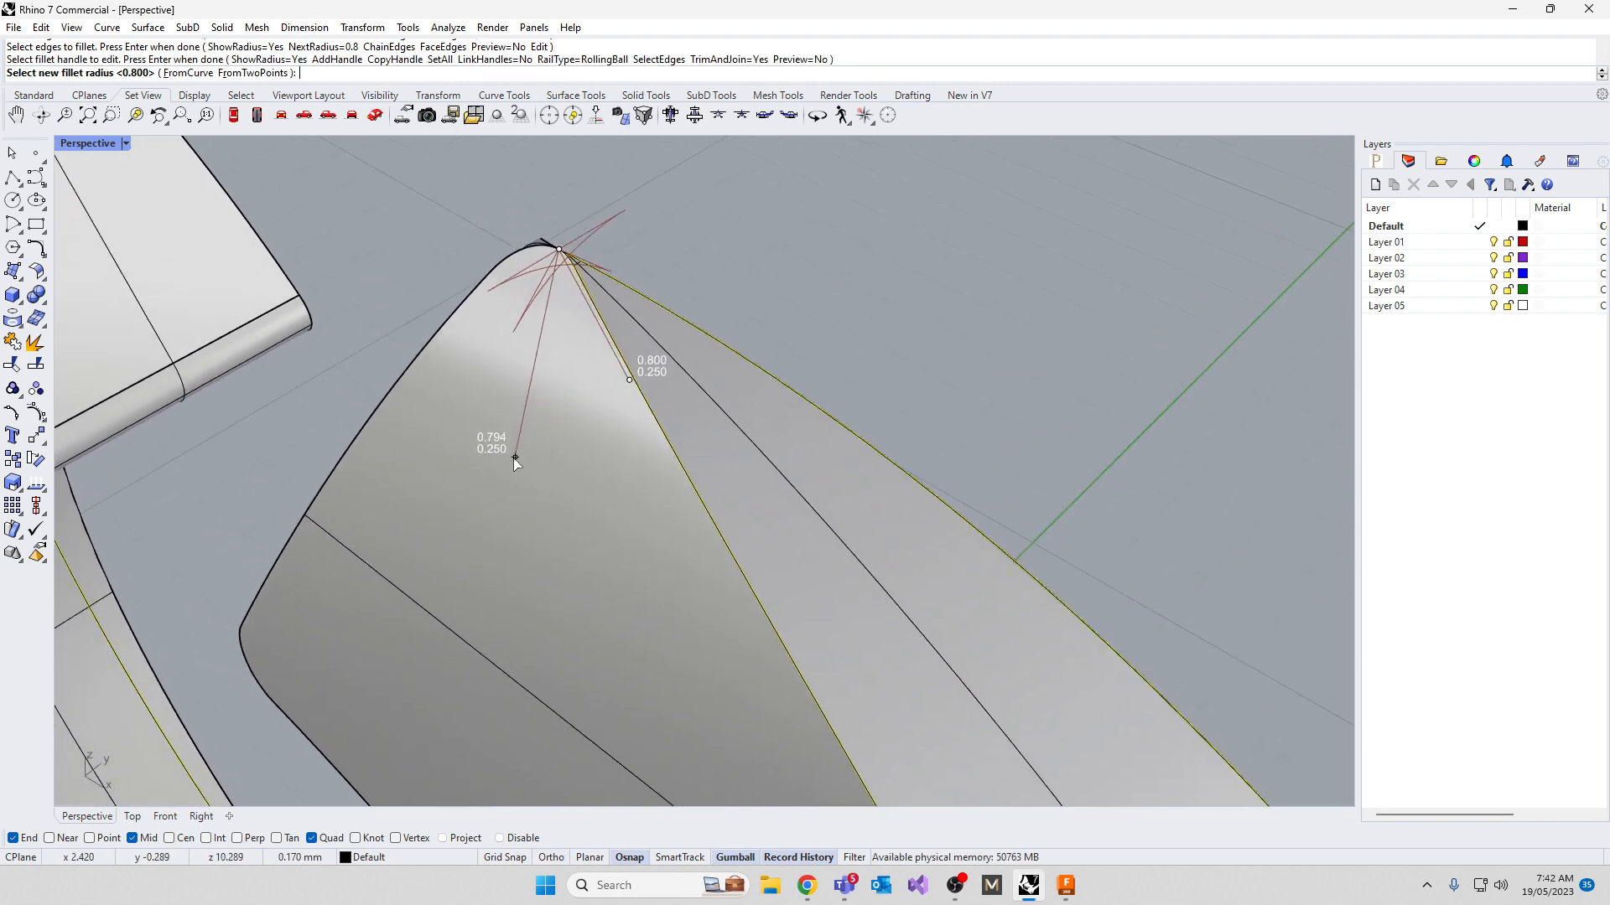
pyautogui.write('0')
pyautogui.press('Return')
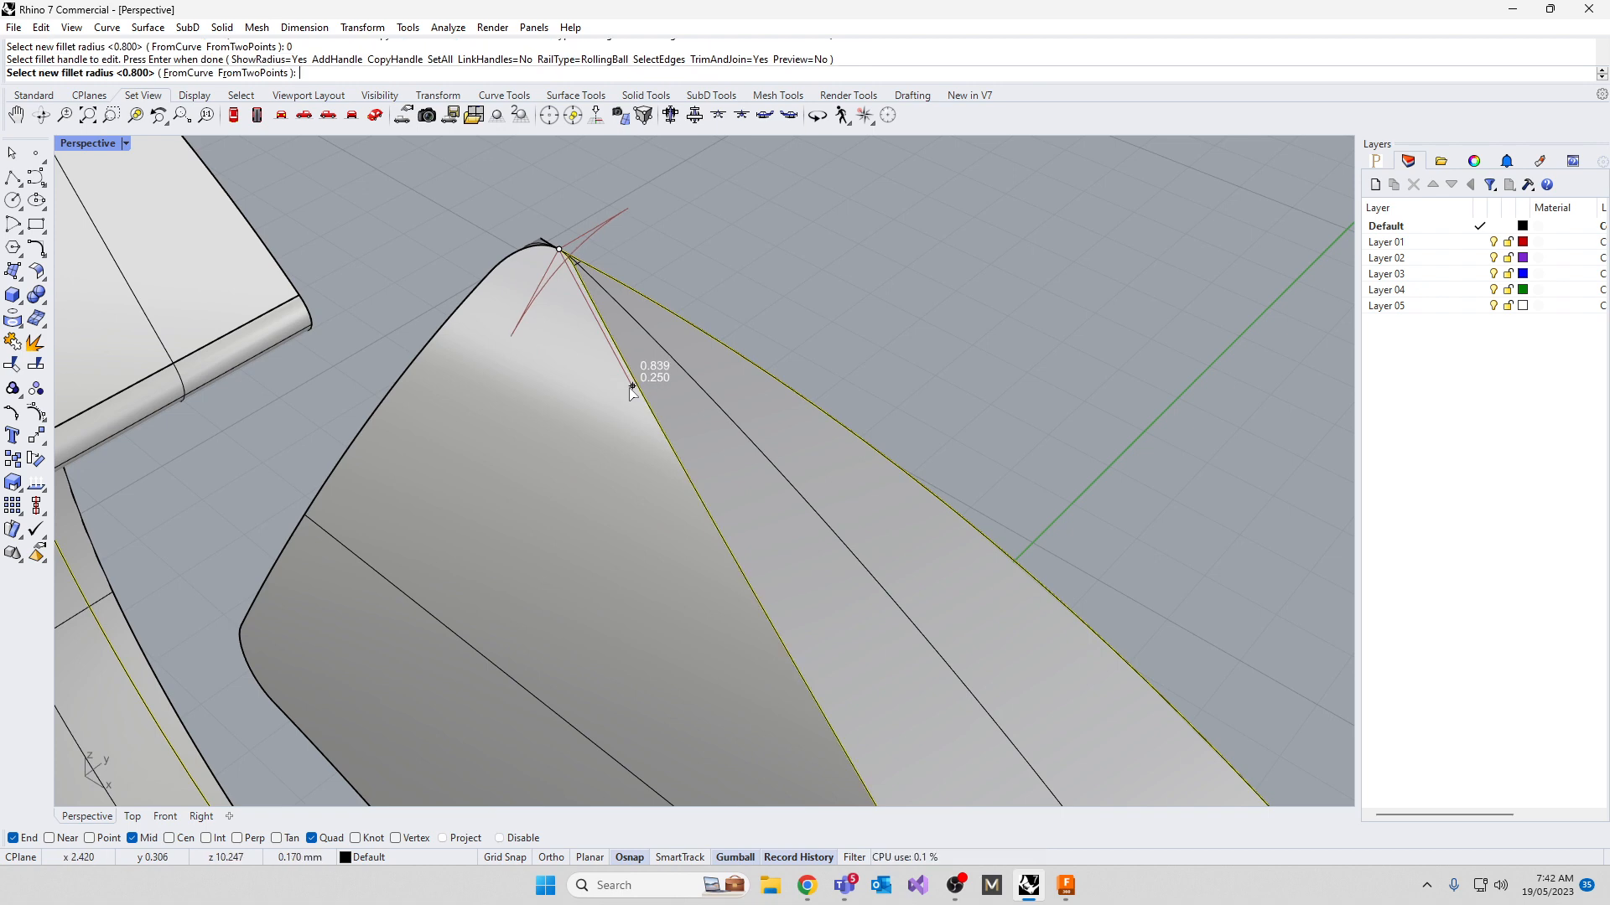
pyautogui.write('0')
pyautogui.press('Return')
# Set both fillet handles at the opposite shank end's tip to radius 0
pyautogui.moveTo(404, 451); pyautogui.dragTo(671, 521, button='right')
pyautogui.click(749, 562)
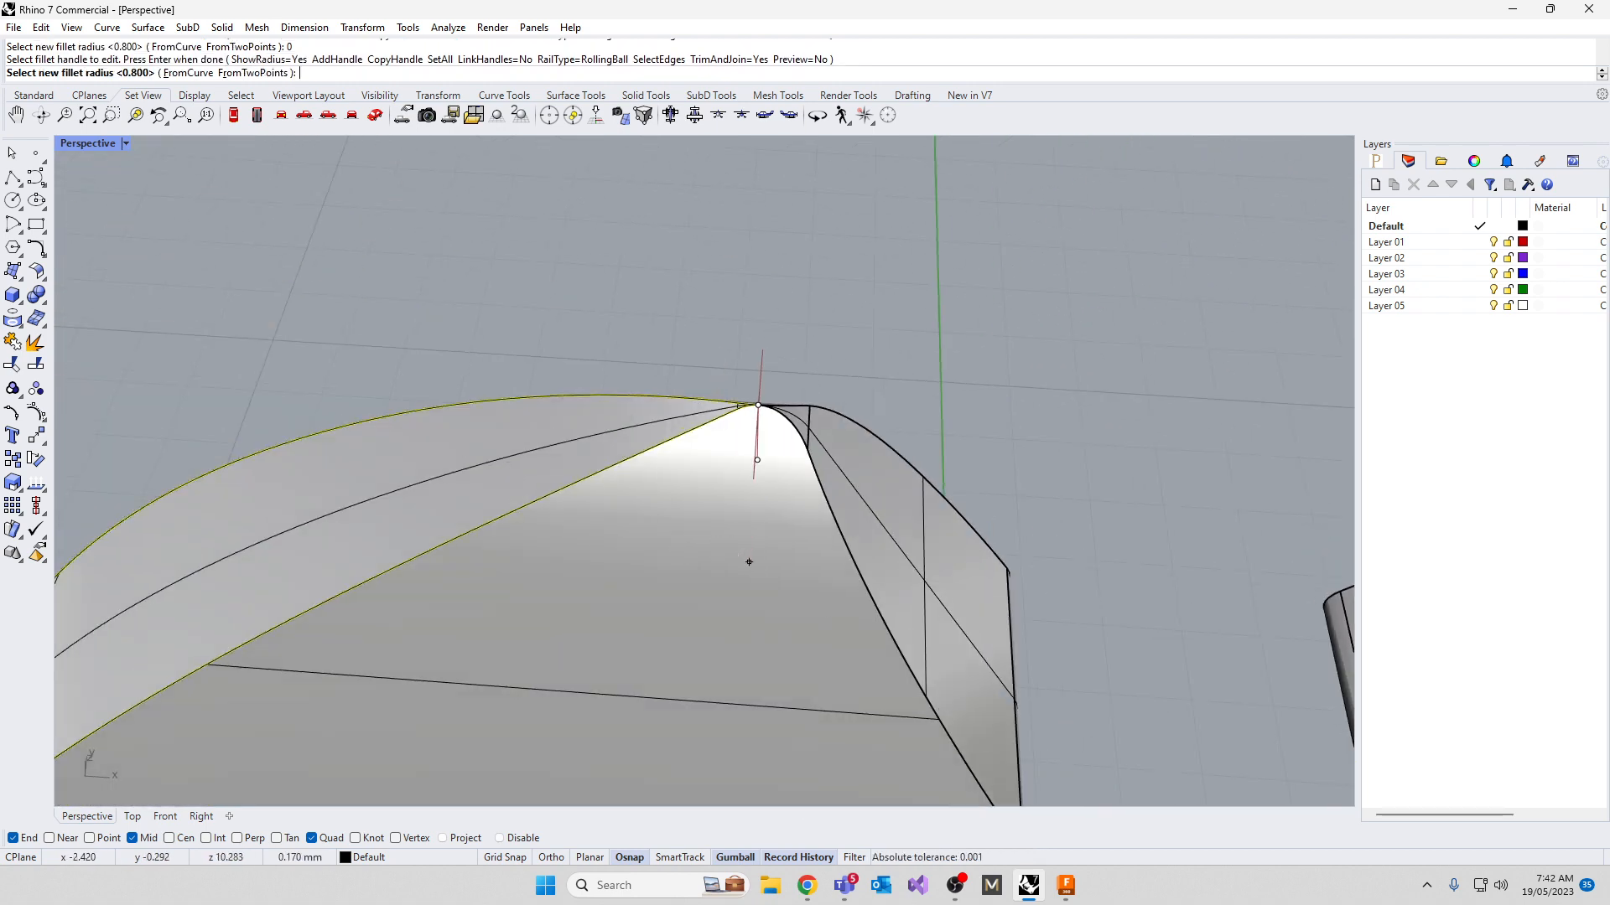
pyautogui.write('0')
pyautogui.press('Return')
pyautogui.click(757, 460)
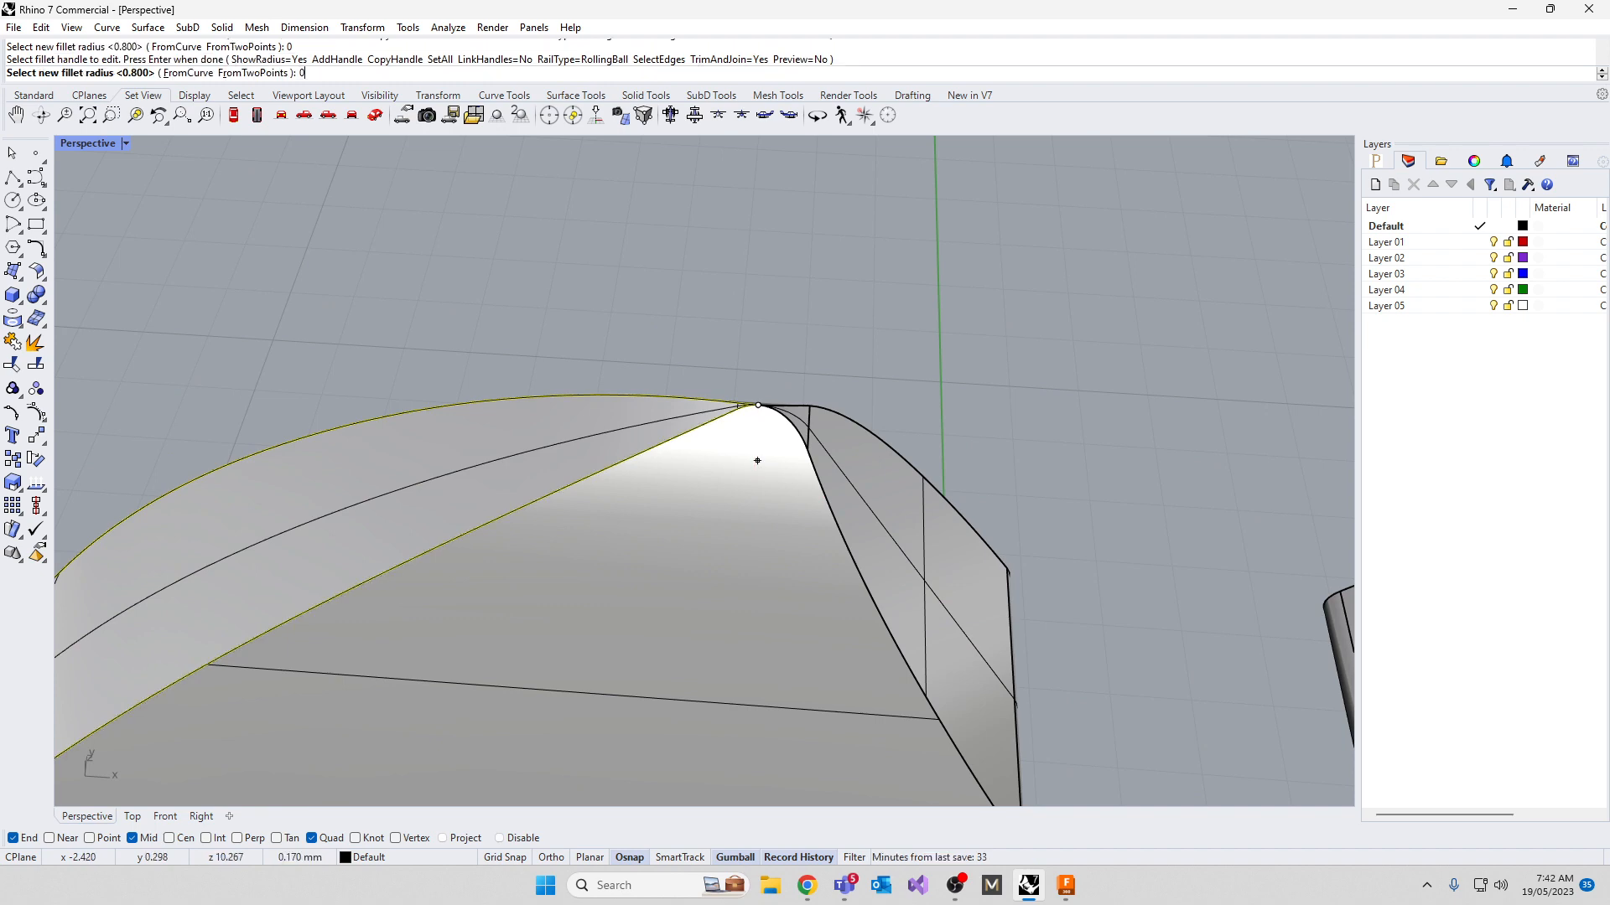
pyautogui.write('0')
pyautogui.press('Return')
# Add a 0.8 mm fillet handle to each outer edge at the base of the shank and complete the variable fillet
pyautogui.scroll(-12, 759, 383)
pyautogui.moveTo(773, 688); pyautogui.dragTo(637, 624, button='right')
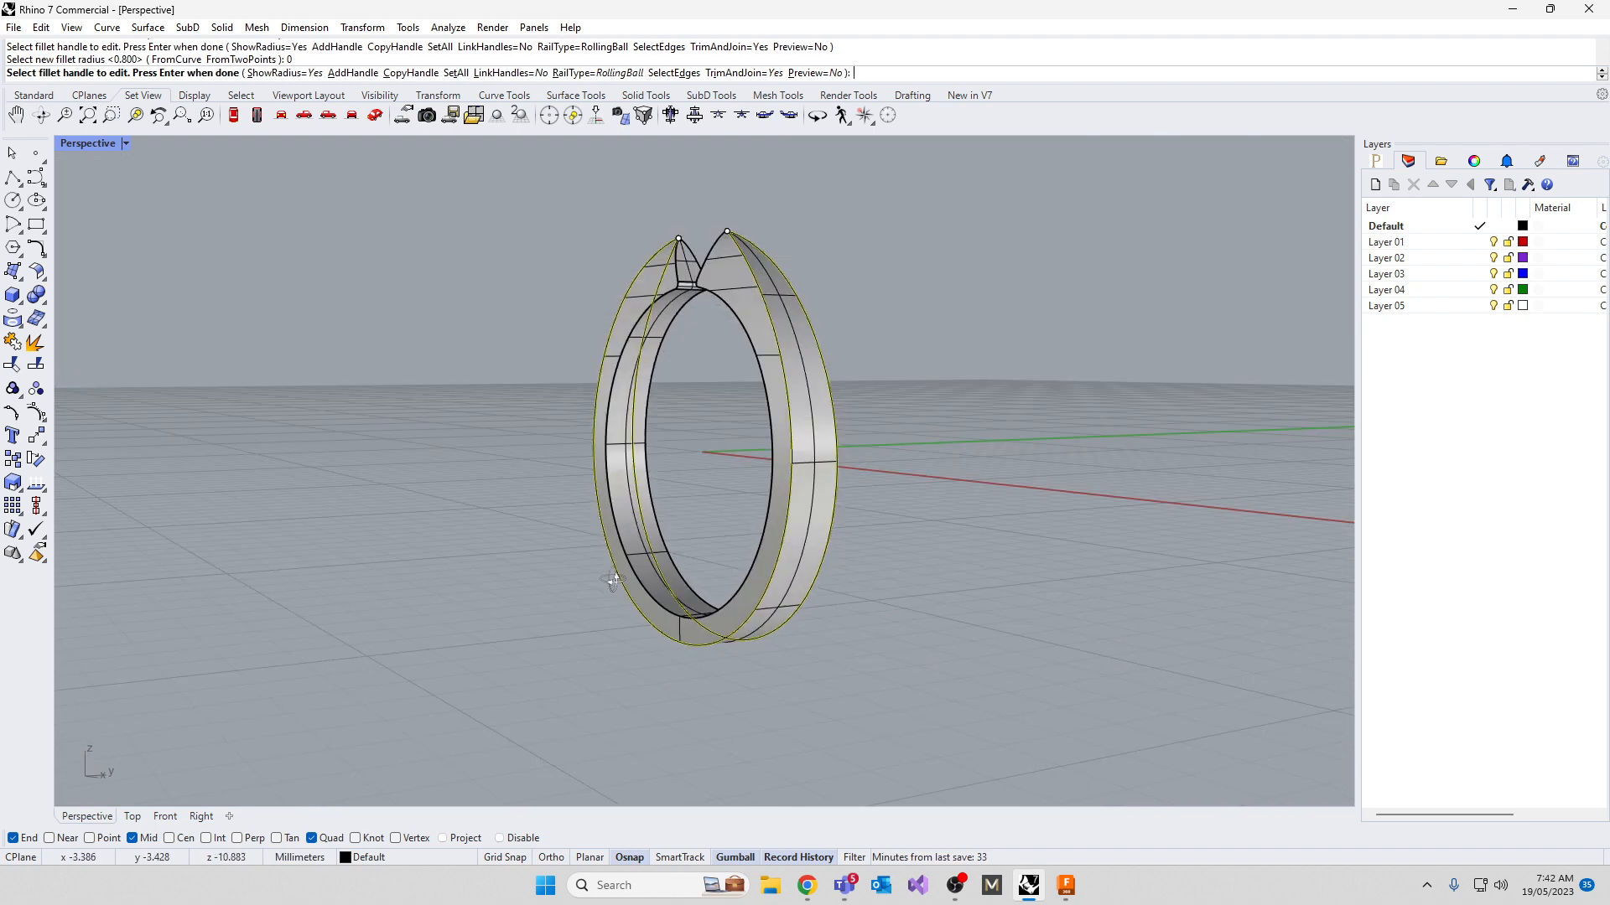
pyautogui.scroll(6, 637, 624)
pyautogui.click(352, 73)
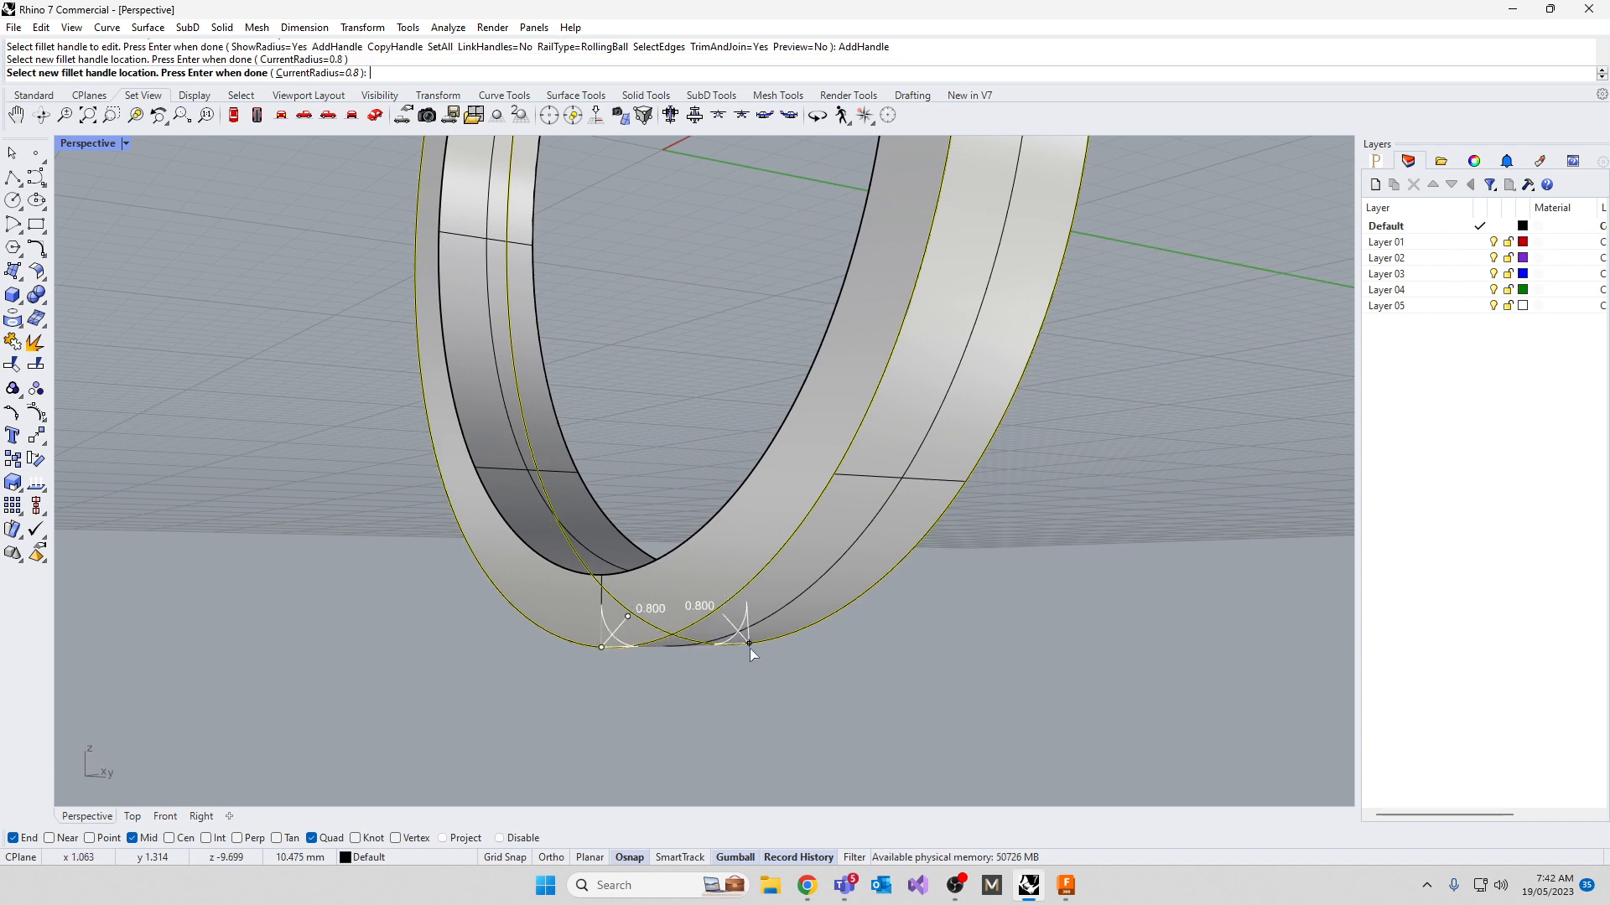
pyautogui.click(720, 646)
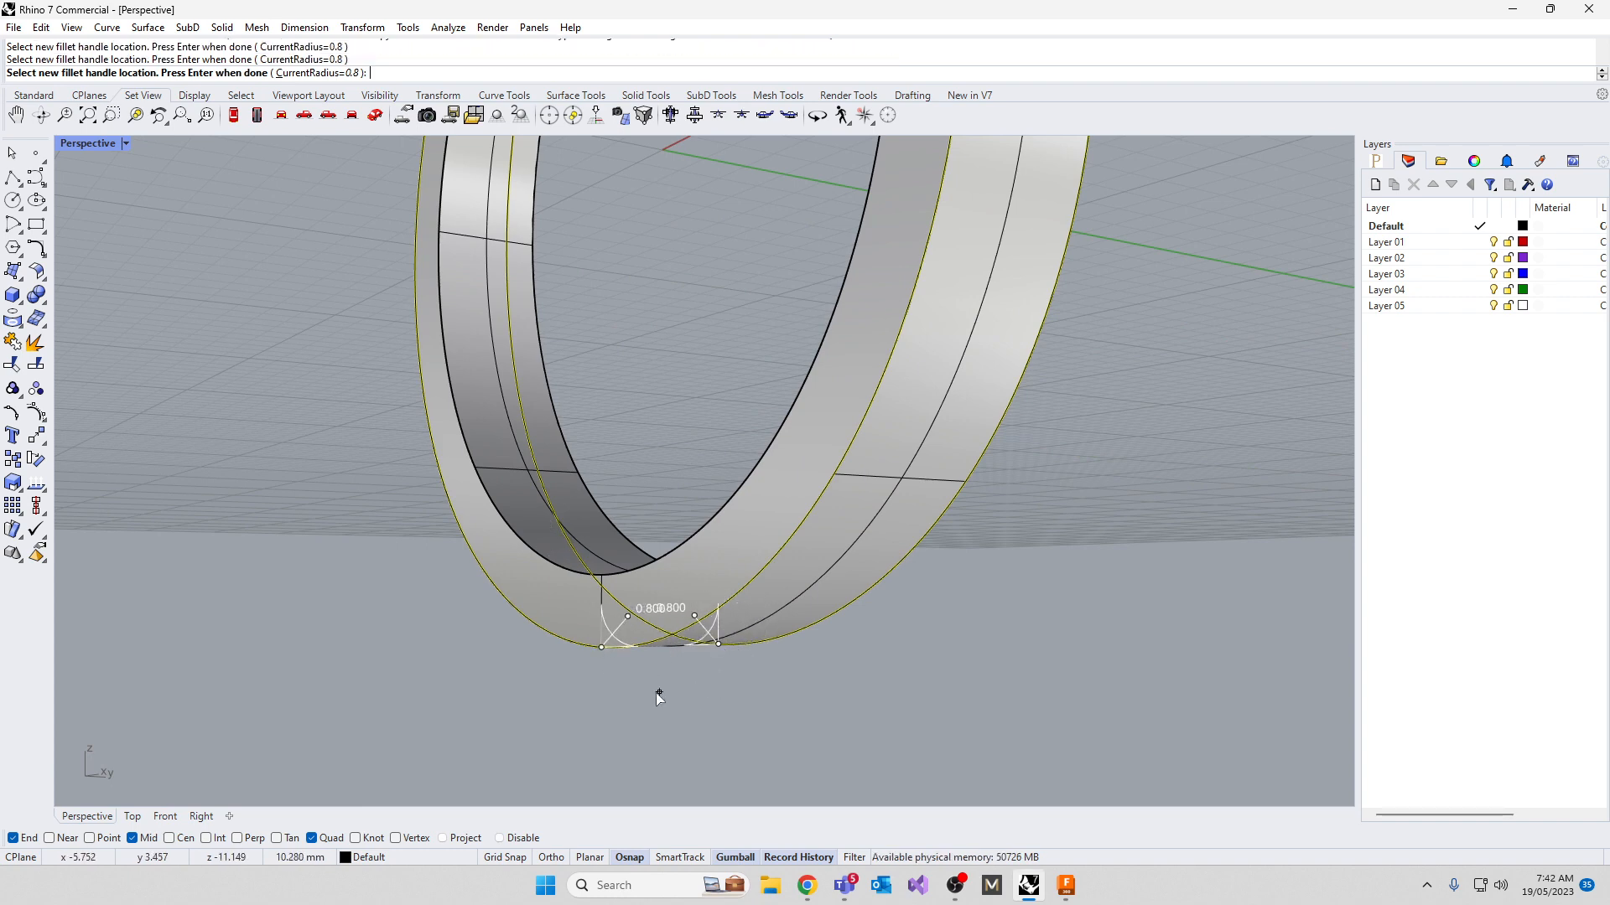
pyautogui.press('Return')
pyautogui.press('Return')
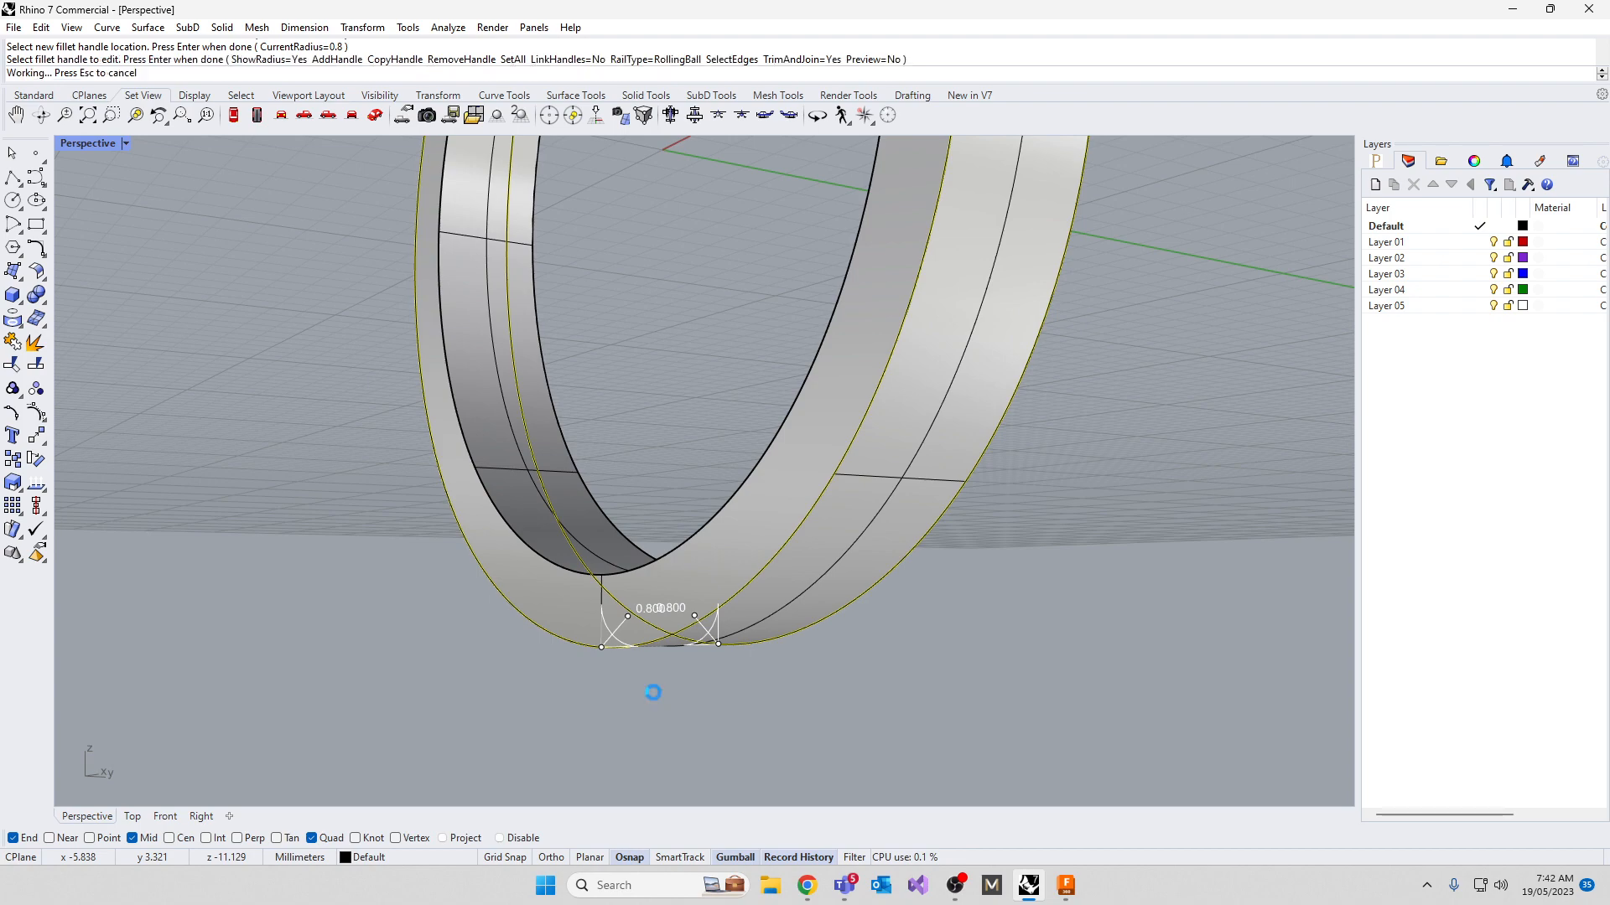
# Examine the variable fillets from the shank's tapered ends to its outer face
pyautogui.moveTo(658, 693); pyautogui.dragTo(655, 454, button='right')
pyautogui.scroll(5, 659, 474)
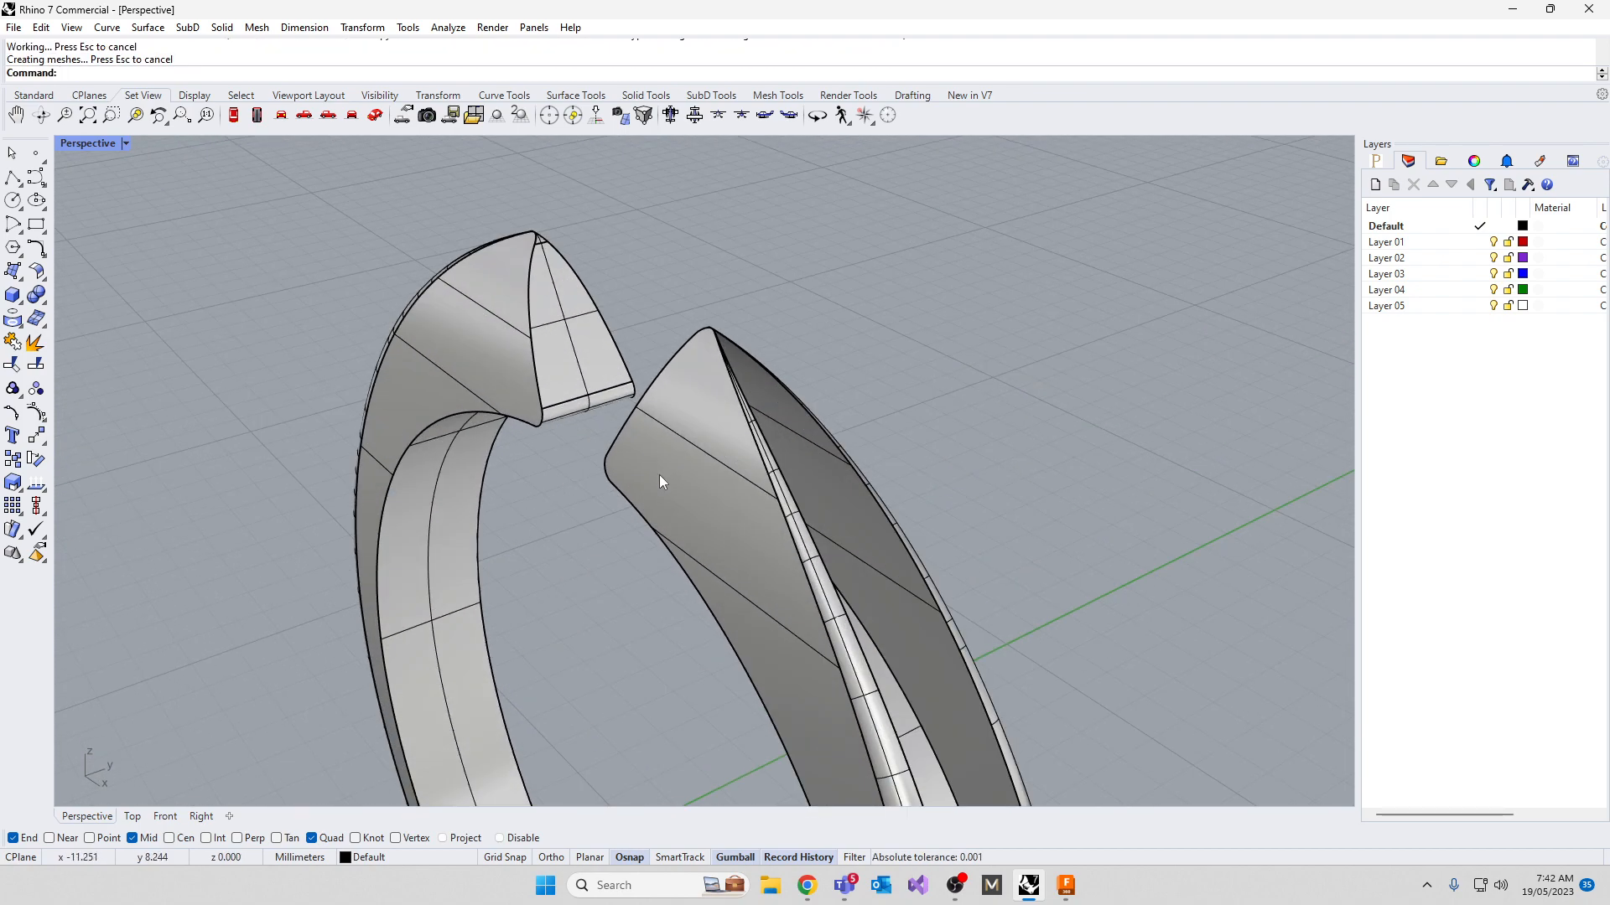
pyautogui.moveTo(696, 517); pyautogui.dragTo(861, 520, button='right')
pyautogui.moveTo(1082, 402); pyautogui.dragTo(964, 387, button='right')
pyautogui.scroll(8, 1039, 491)
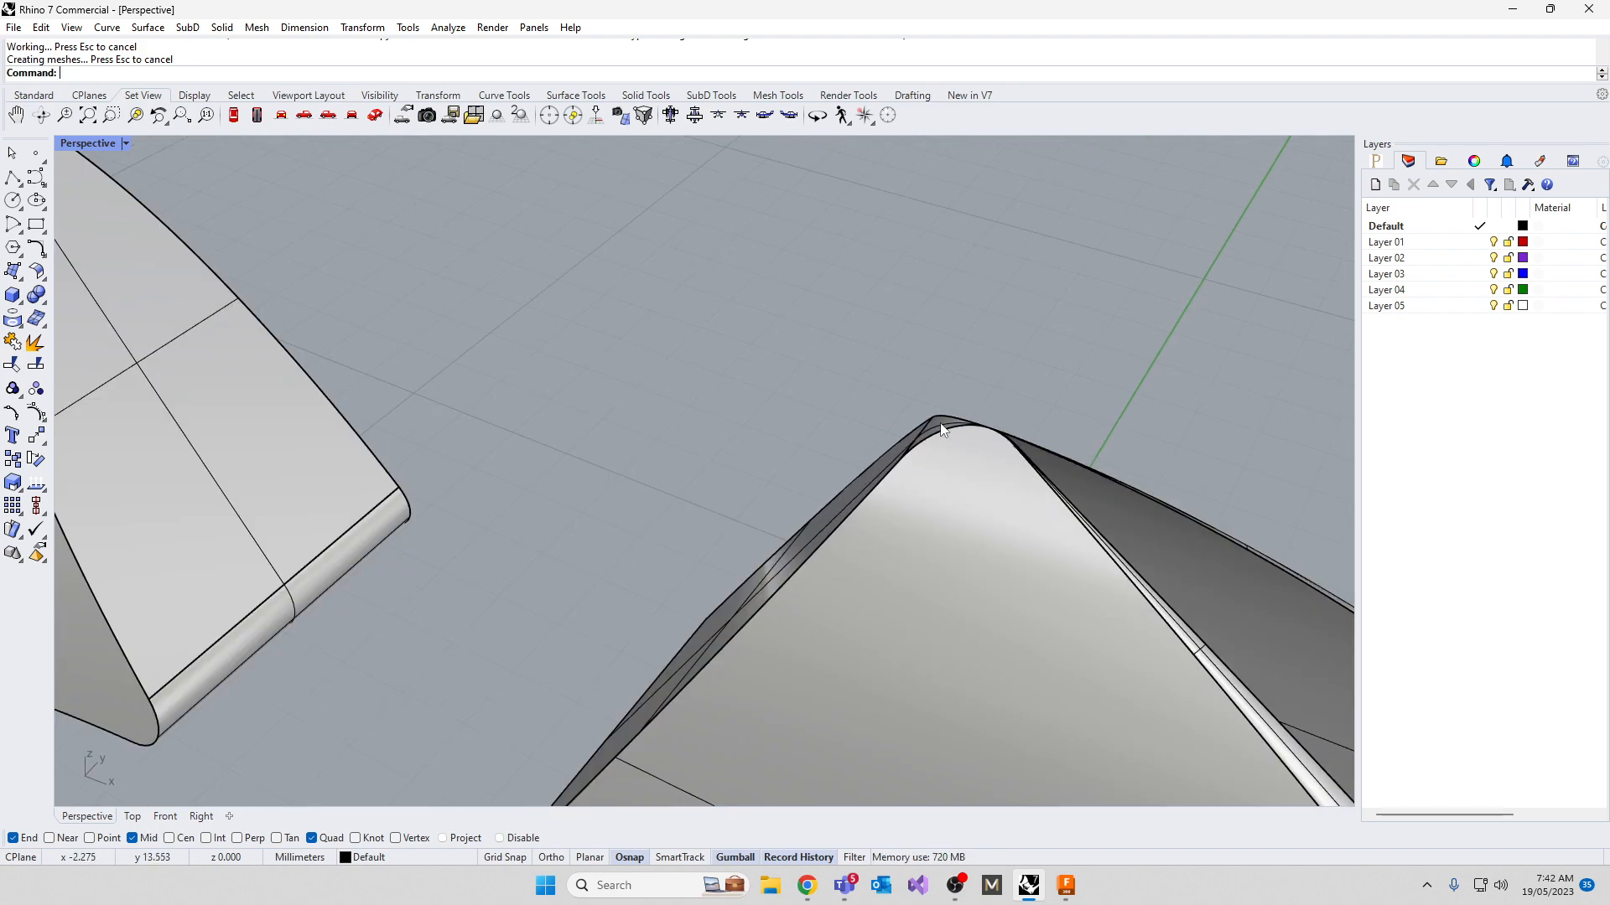
pyautogui.scroll(-10, 944, 431)
pyautogui.moveTo(890, 570); pyautogui.dragTo(772, 486, button='right')
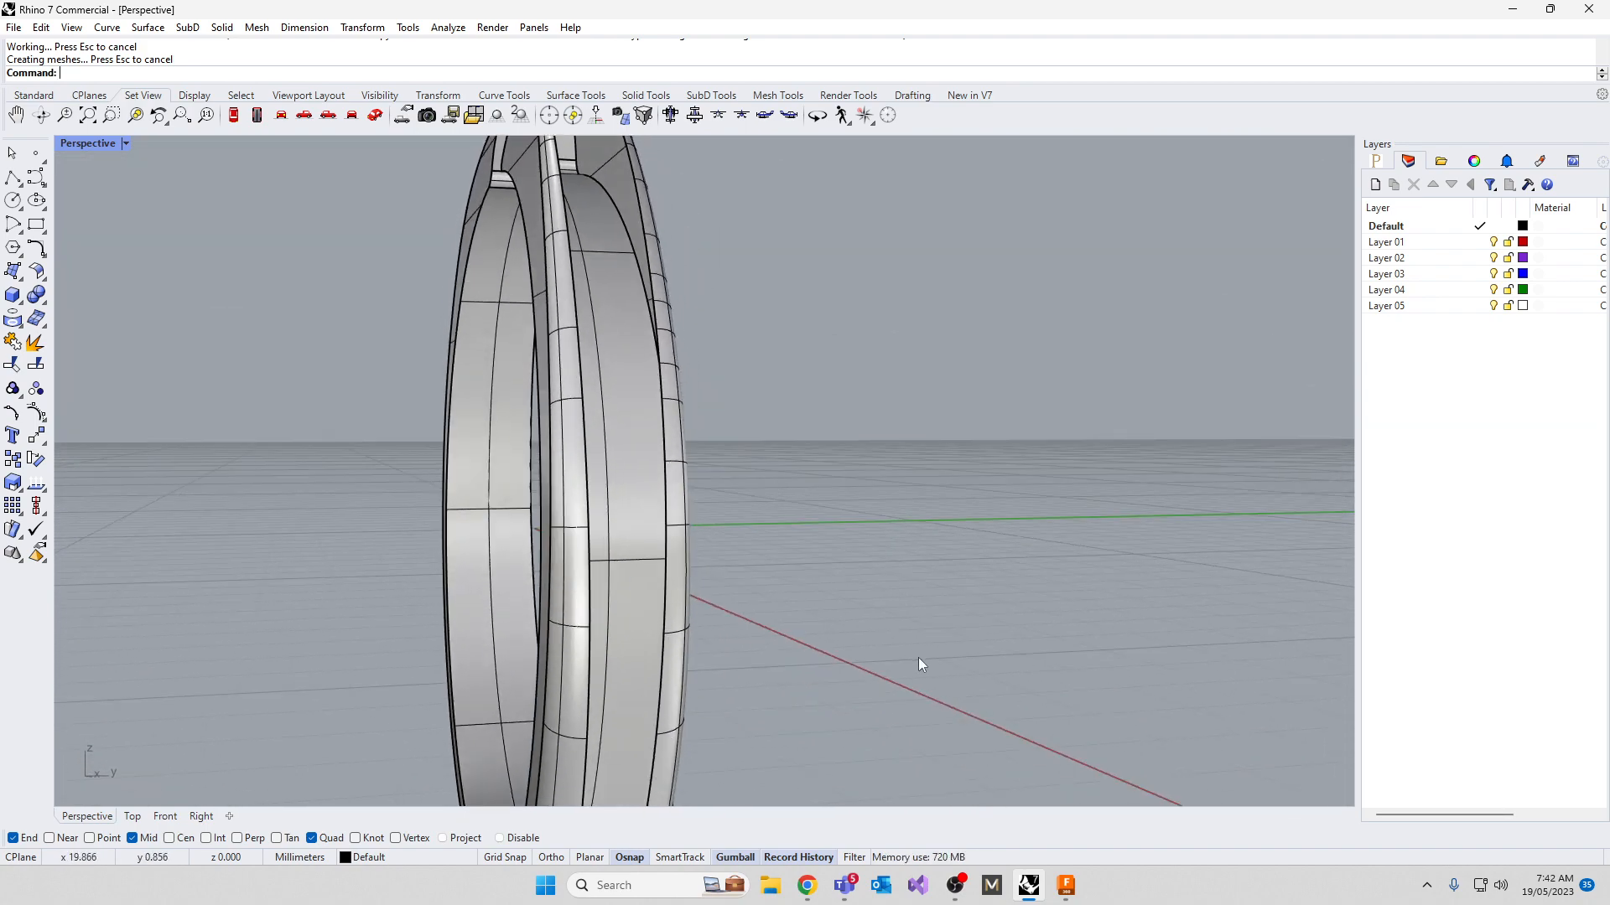
# Loft a surface between the two fillets' facing edges around the outside of the shank
pyautogui.write('Loft')
pyautogui.press('Return')
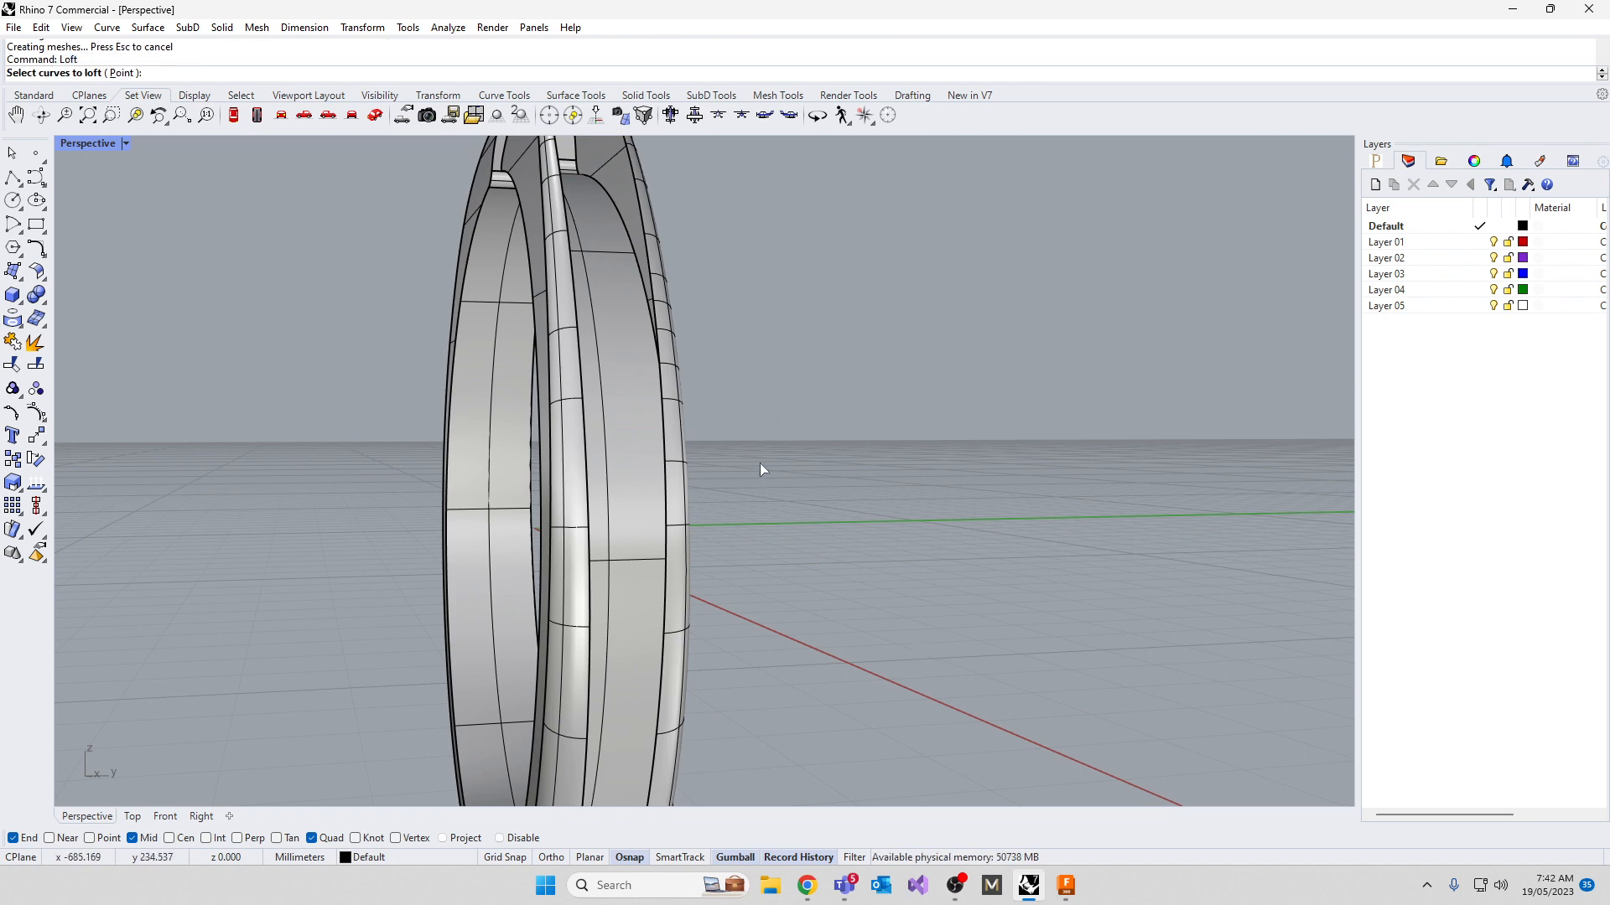
pyautogui.click(671, 607)
pyautogui.click(592, 604)
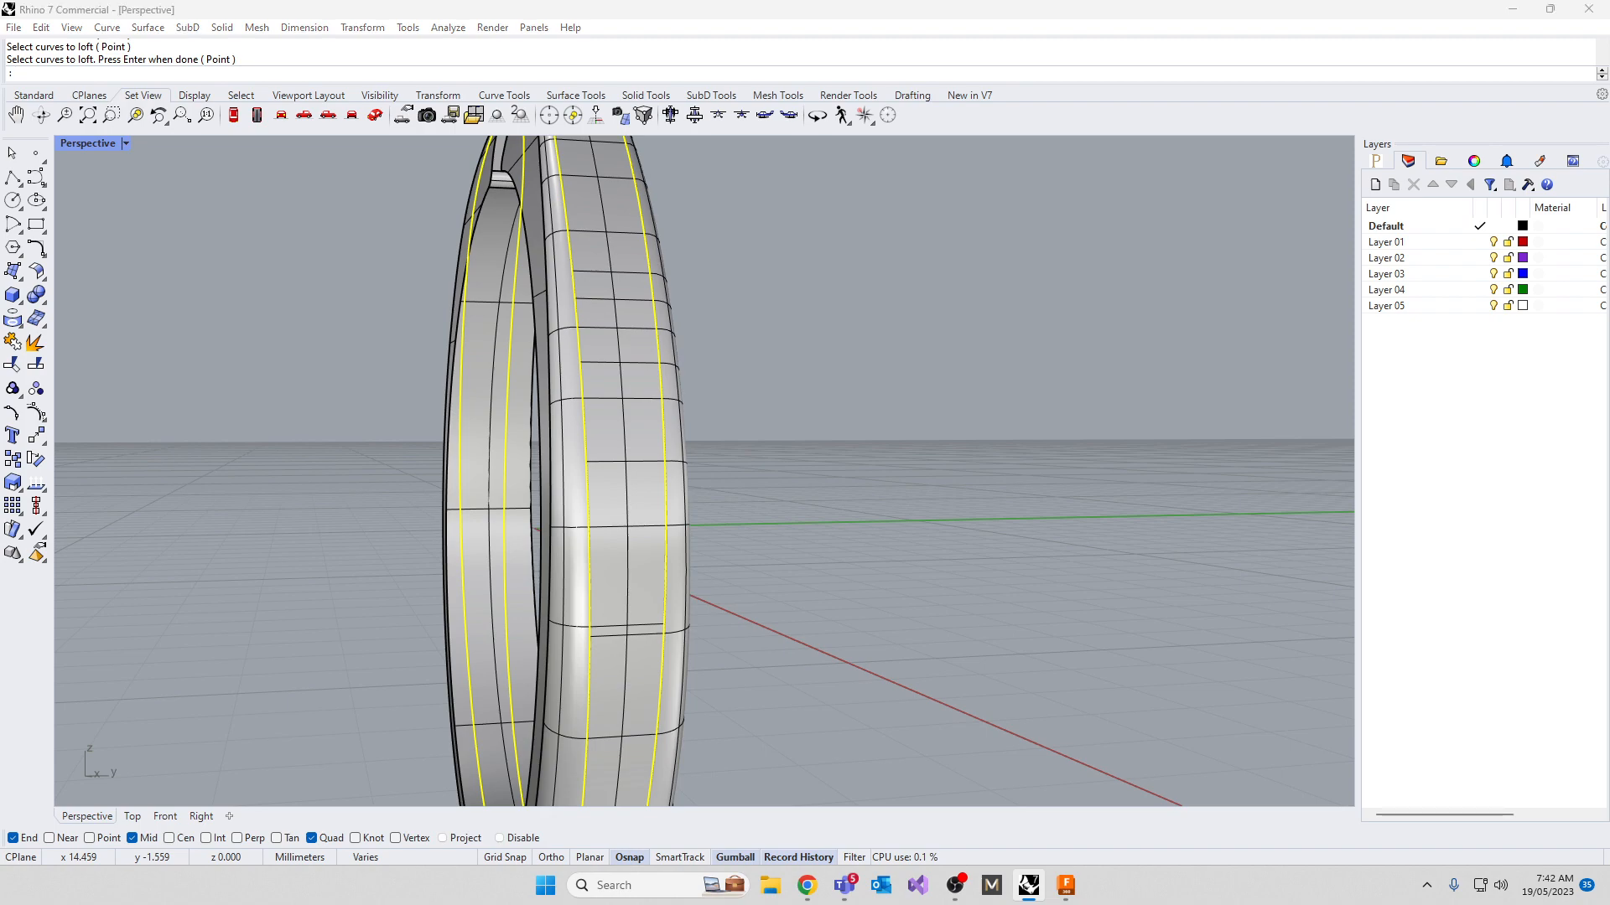
pyautogui.press('Return')
# Examine the lofted outer surface and the fillets around the base of the shank
pyautogui.scroll(-5, 592, 435)
pyautogui.moveTo(467, 426); pyautogui.dragTo(608, 444, button='right')
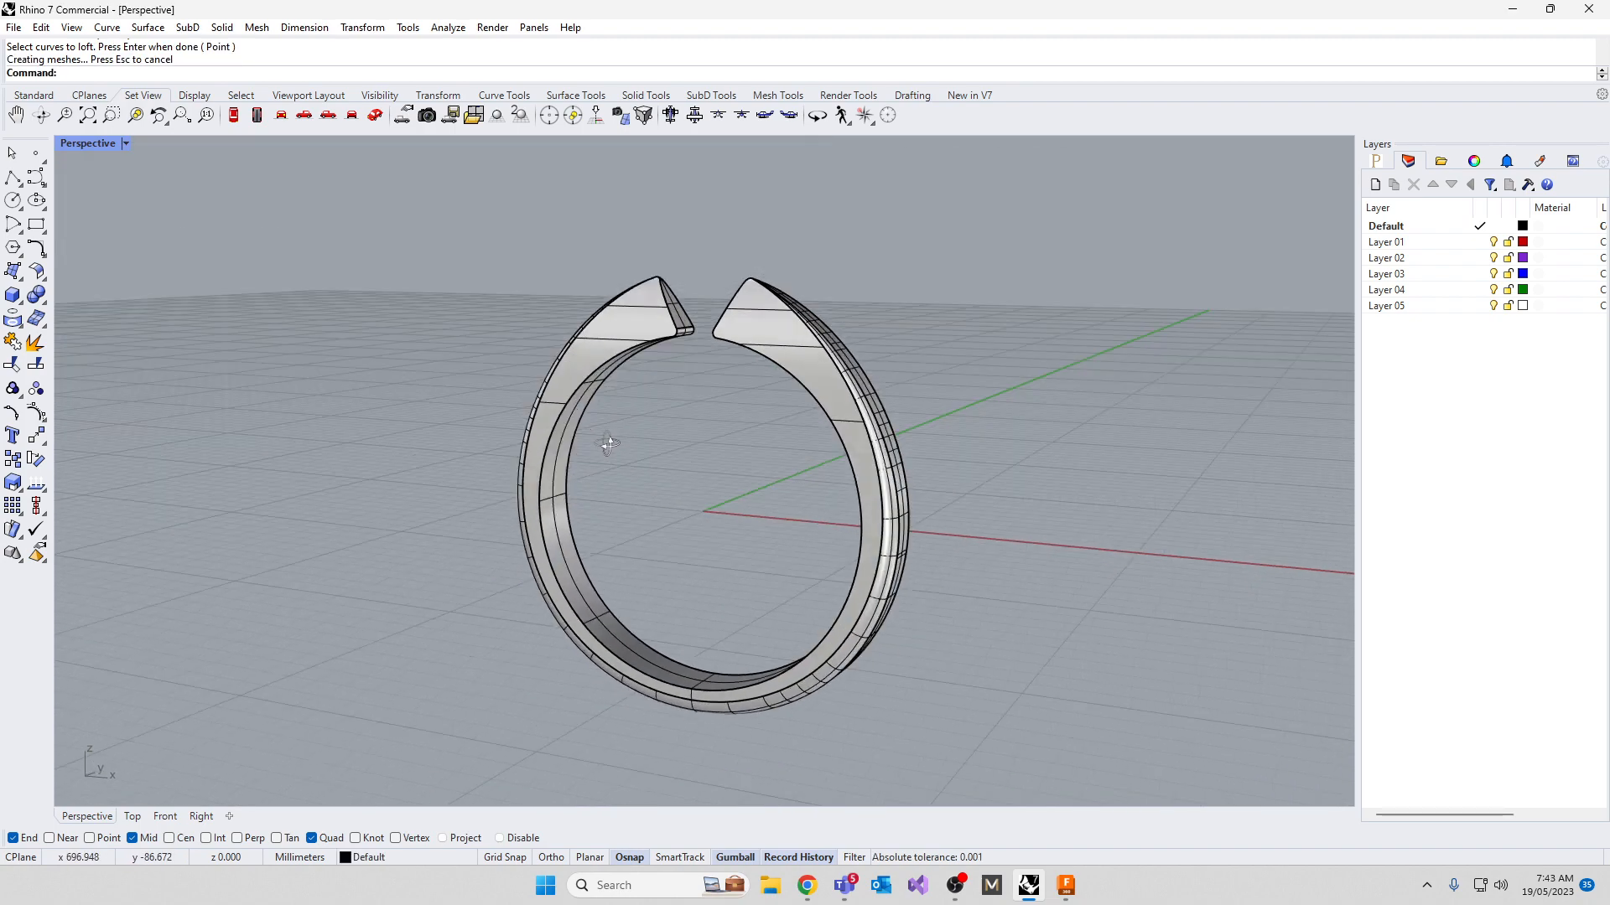
pyautogui.scroll(5, 622, 666)
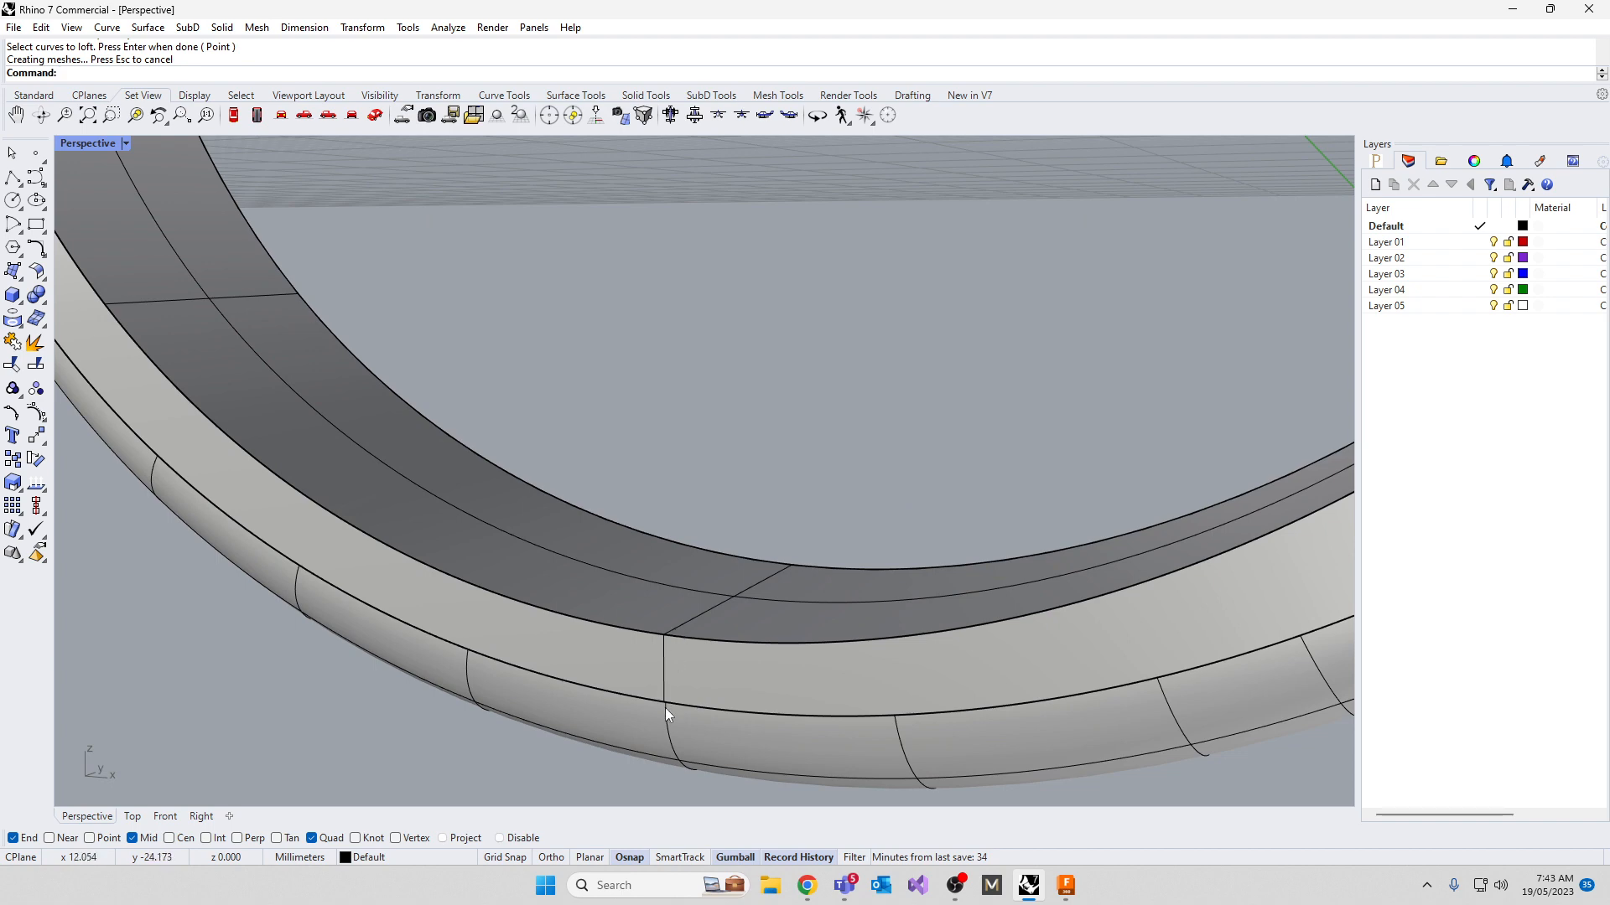
pyautogui.scroll(-5, 666, 708)
pyautogui.moveTo(603, 690); pyautogui.dragTo(279, 488, button='right')
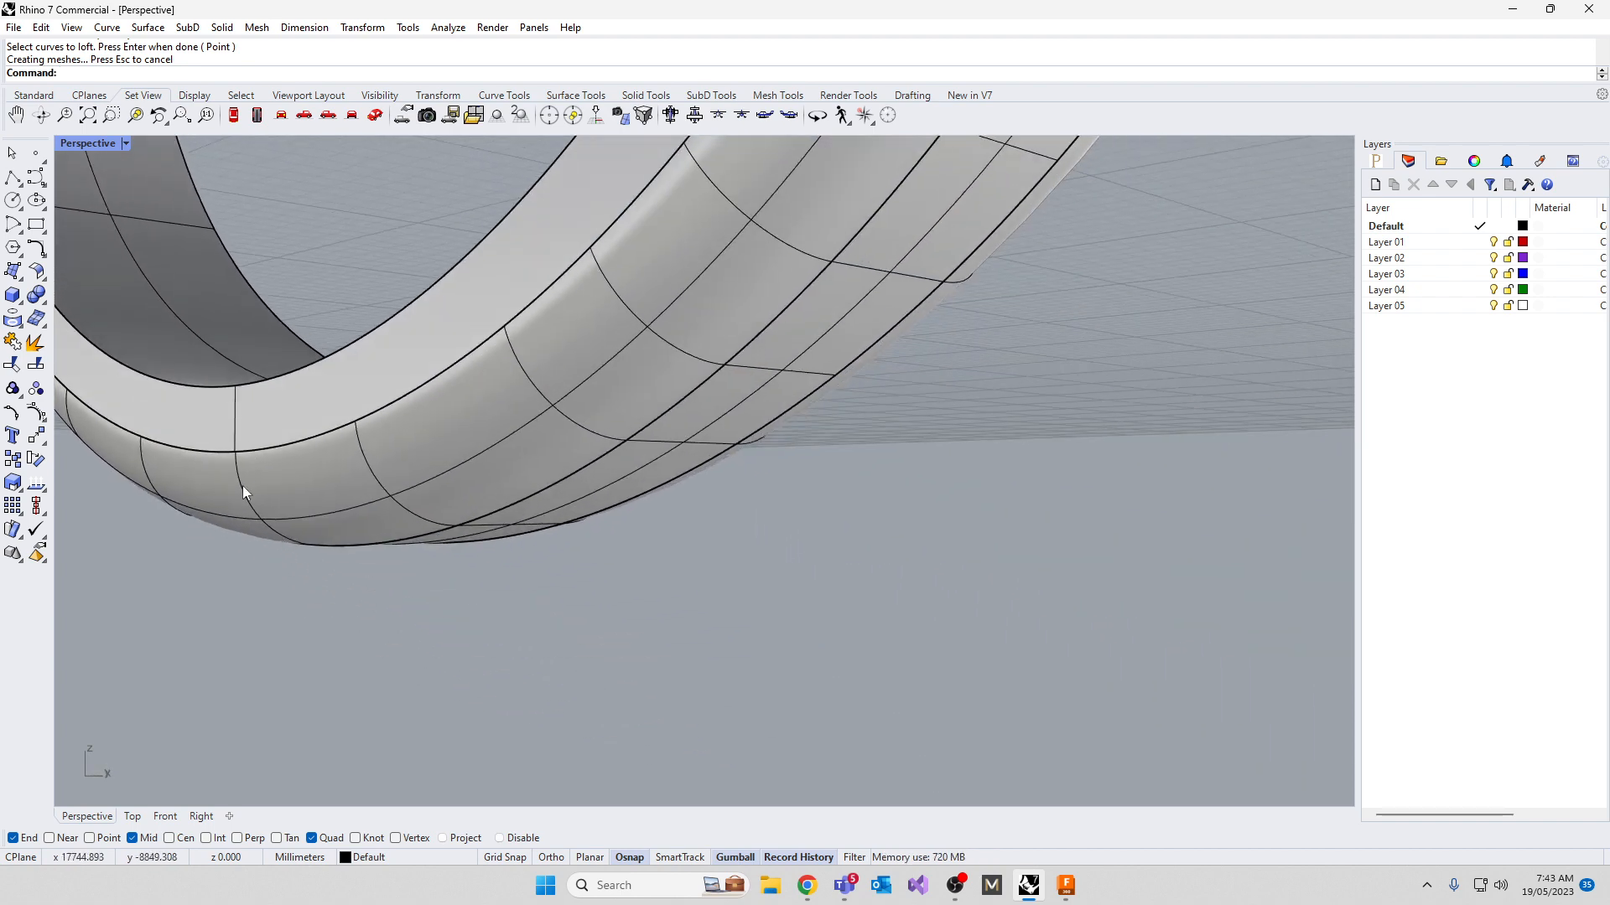
pyautogui.moveTo(245, 461); pyautogui.dragTo(325, 508, button='right')
pyautogui.scroll(-5, 674, 553)
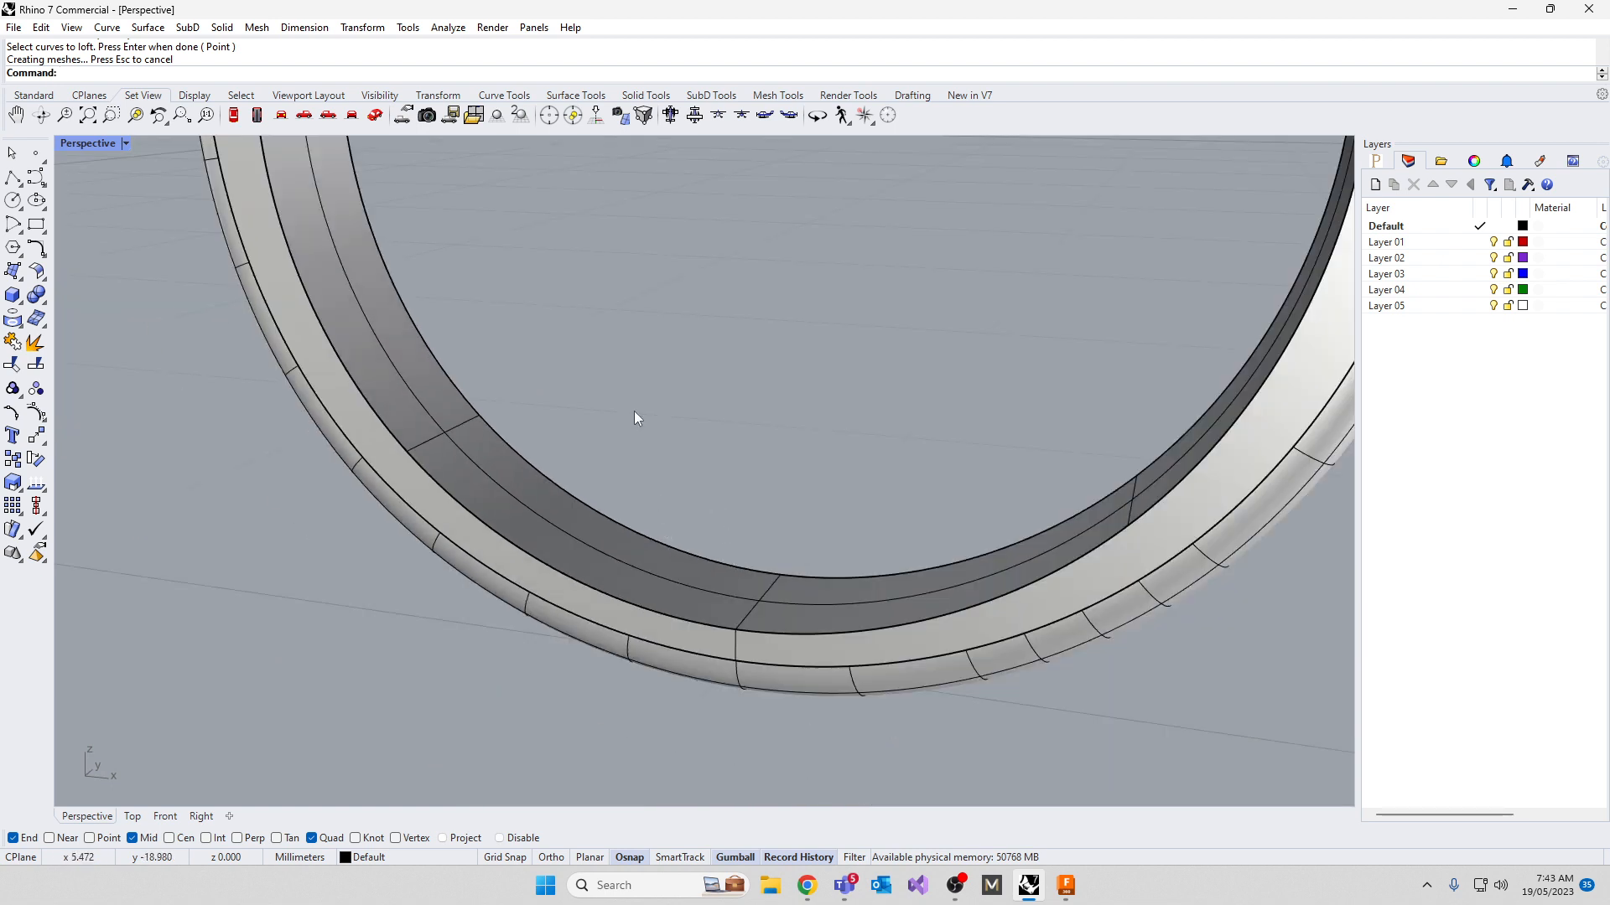
# Start an edge fillet with a 0.3 mm radius on the two inner edges of the shank
pyautogui.write('Filee')
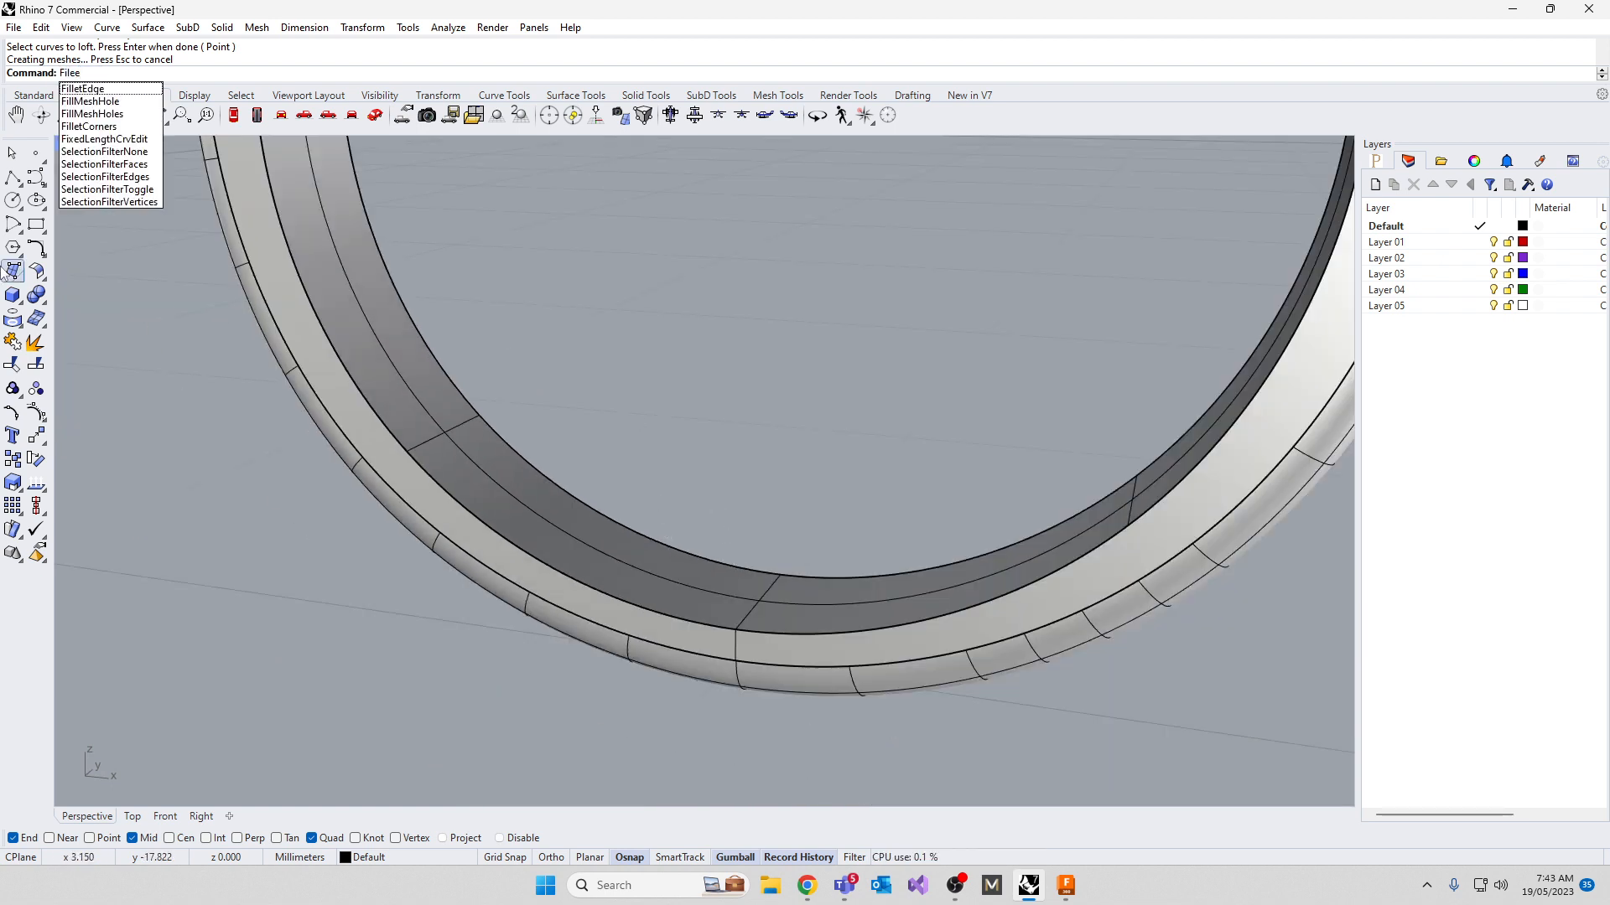
pyautogui.click(88, 89)
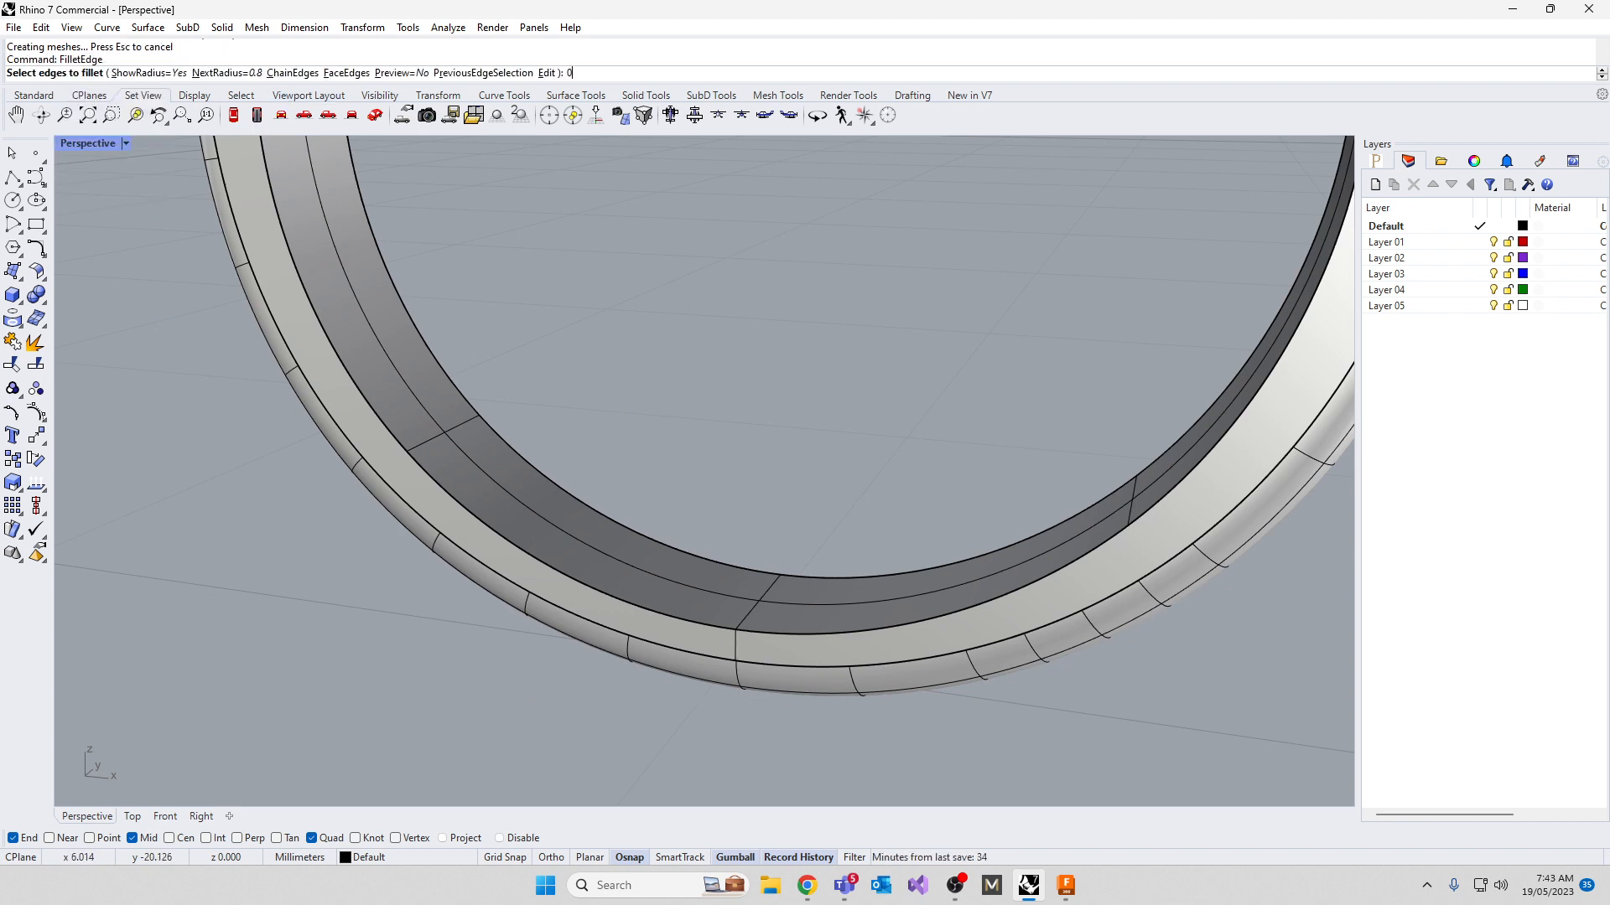
pyautogui.write('0.3')
pyautogui.press('Return')
pyautogui.scroll(-5, 645, 684)
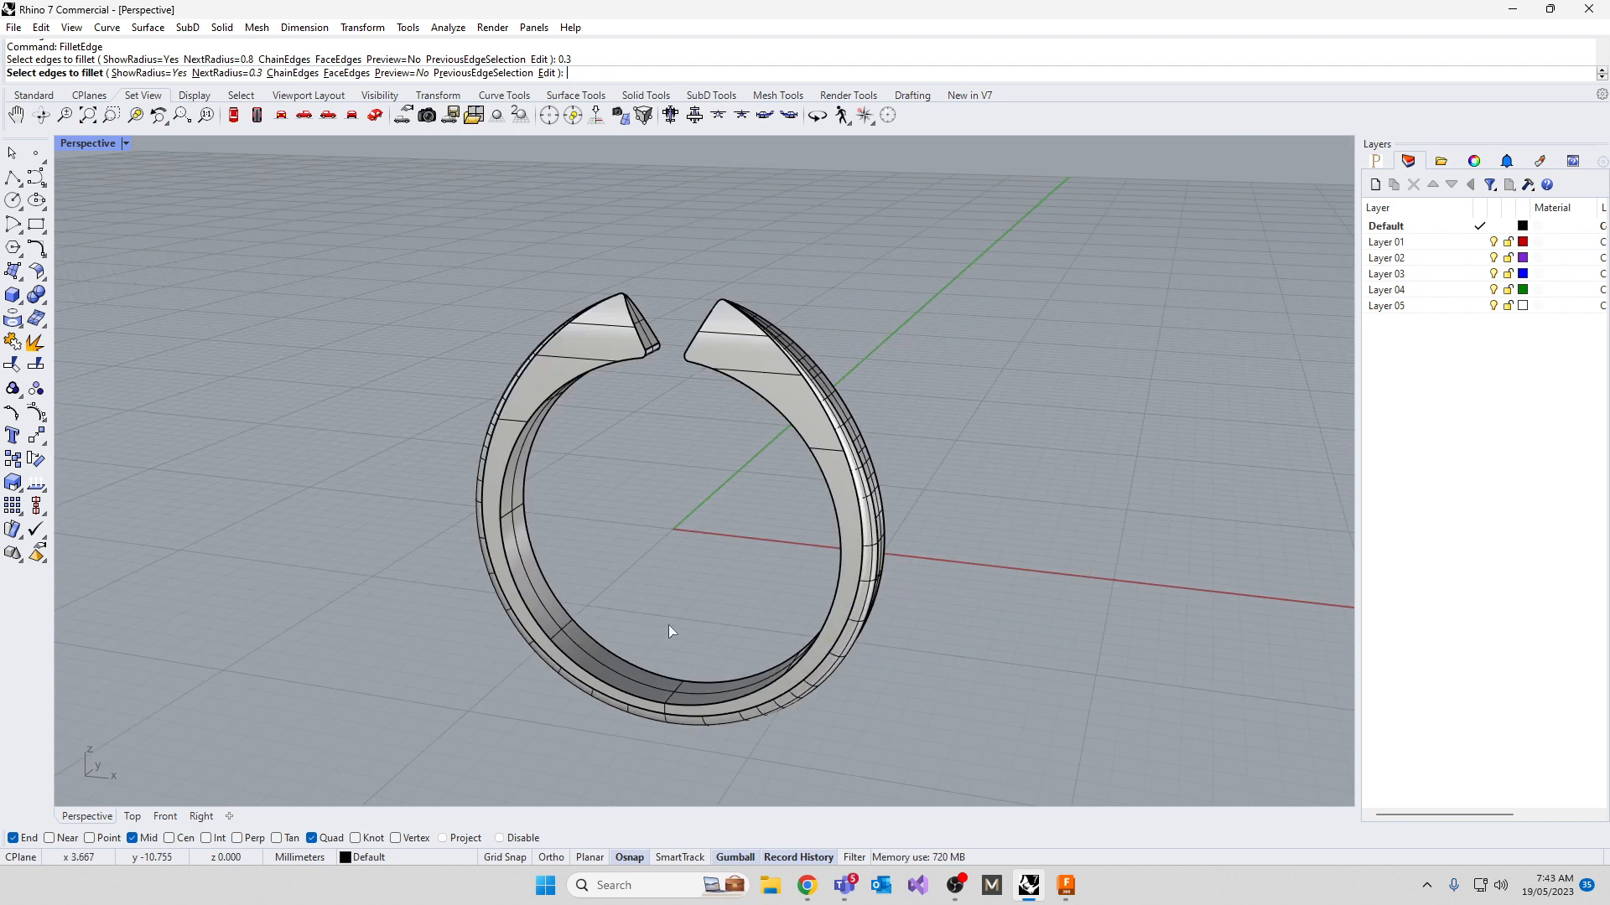
pyautogui.click(703, 677)
pyautogui.click(705, 707)
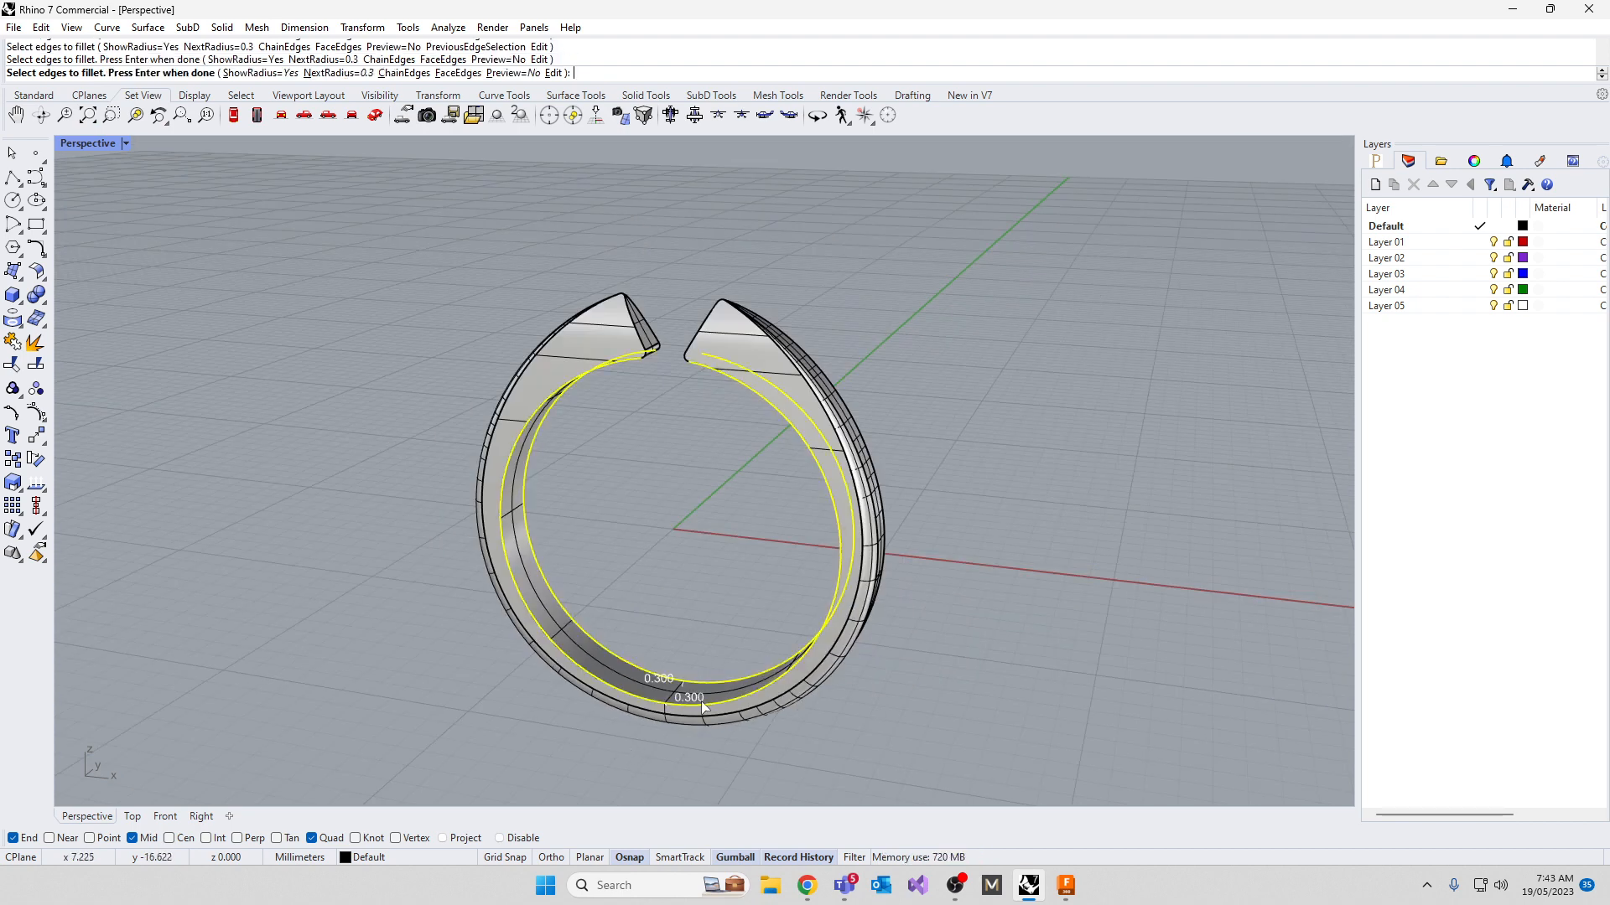
pyautogui.press('Return')
# Set the fillet handles at the ends of both inner edges to a radius of 0
pyautogui.scroll(10, 679, 382)
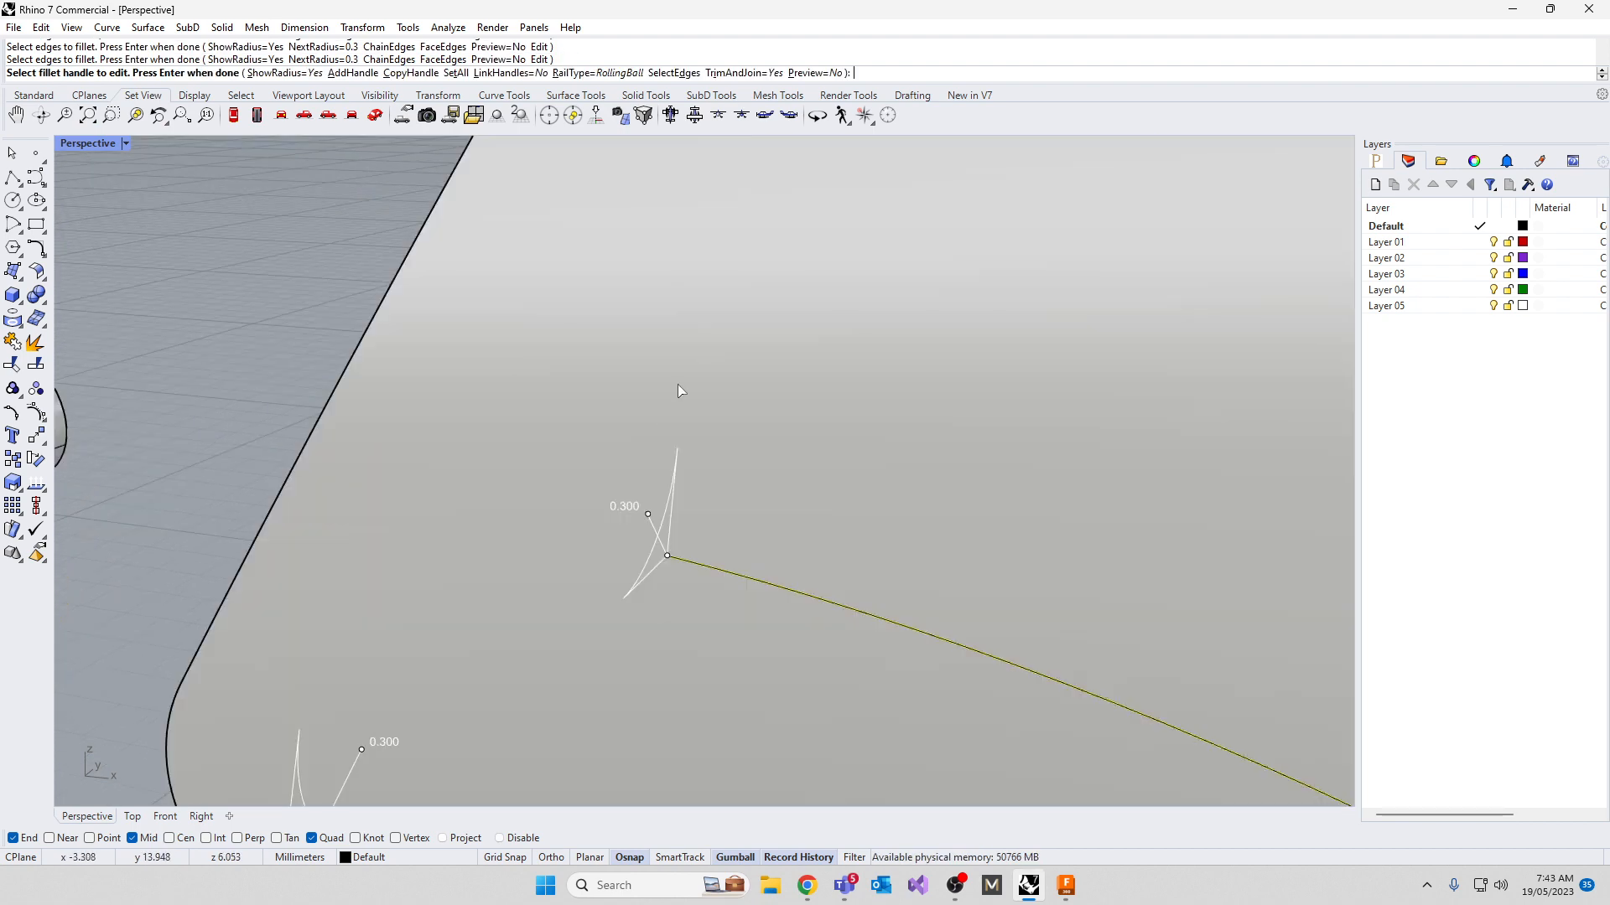
pyautogui.click(647, 514)
pyautogui.write('0')
pyautogui.press('Return')
pyautogui.scroll(-10, 647, 514)
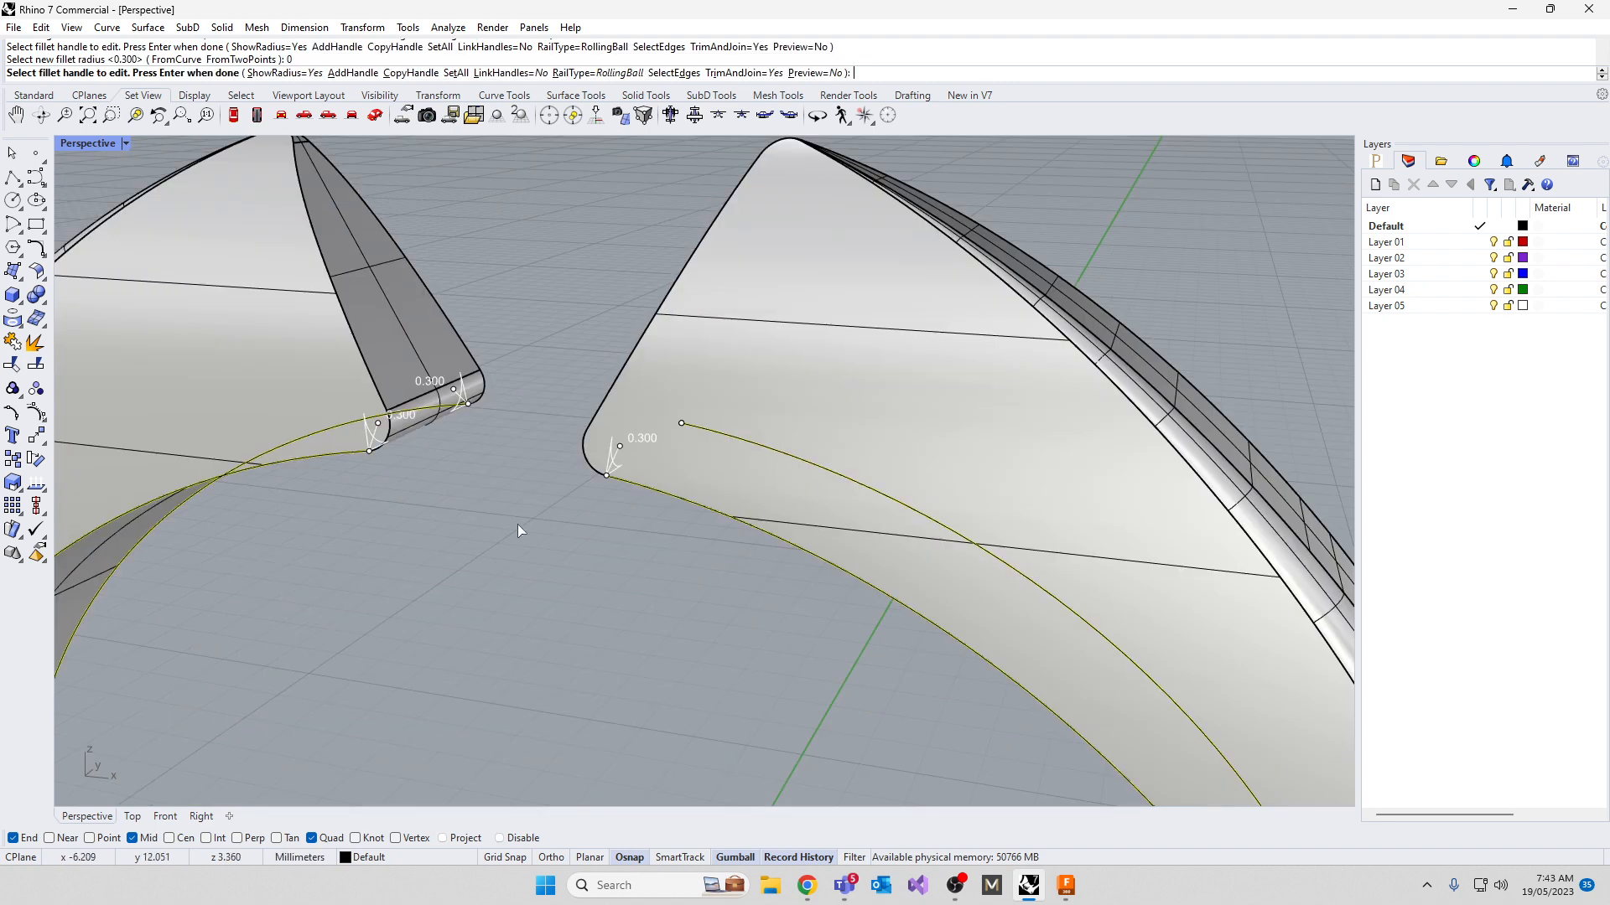
pyautogui.click(621, 451)
pyautogui.write('0')
pyautogui.press('Return')
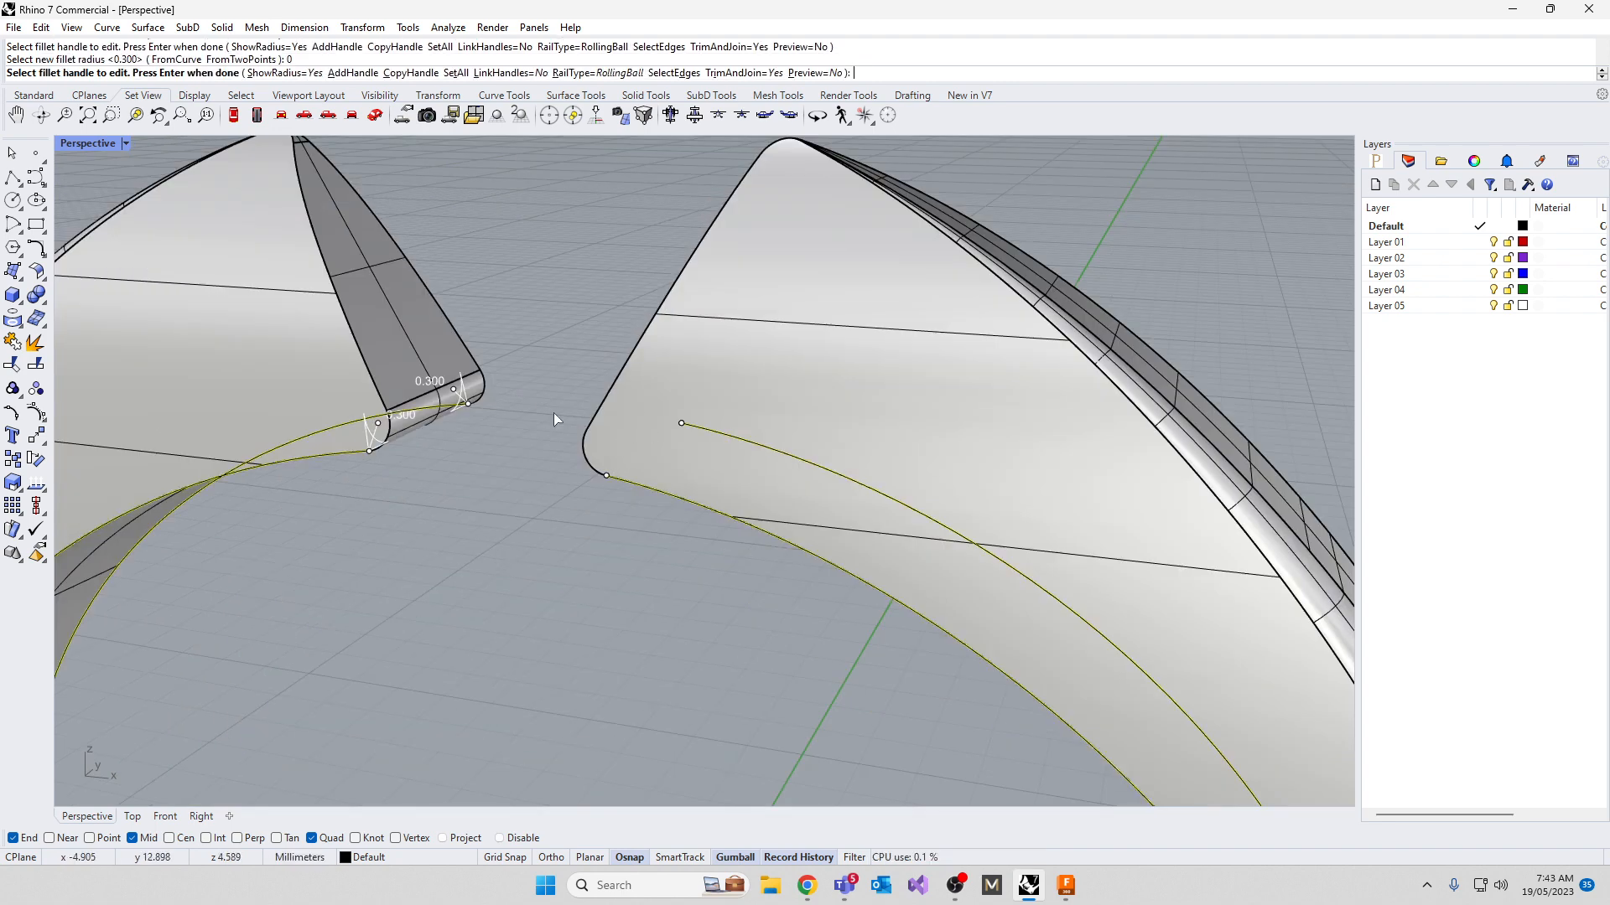
pyautogui.click(377, 424)
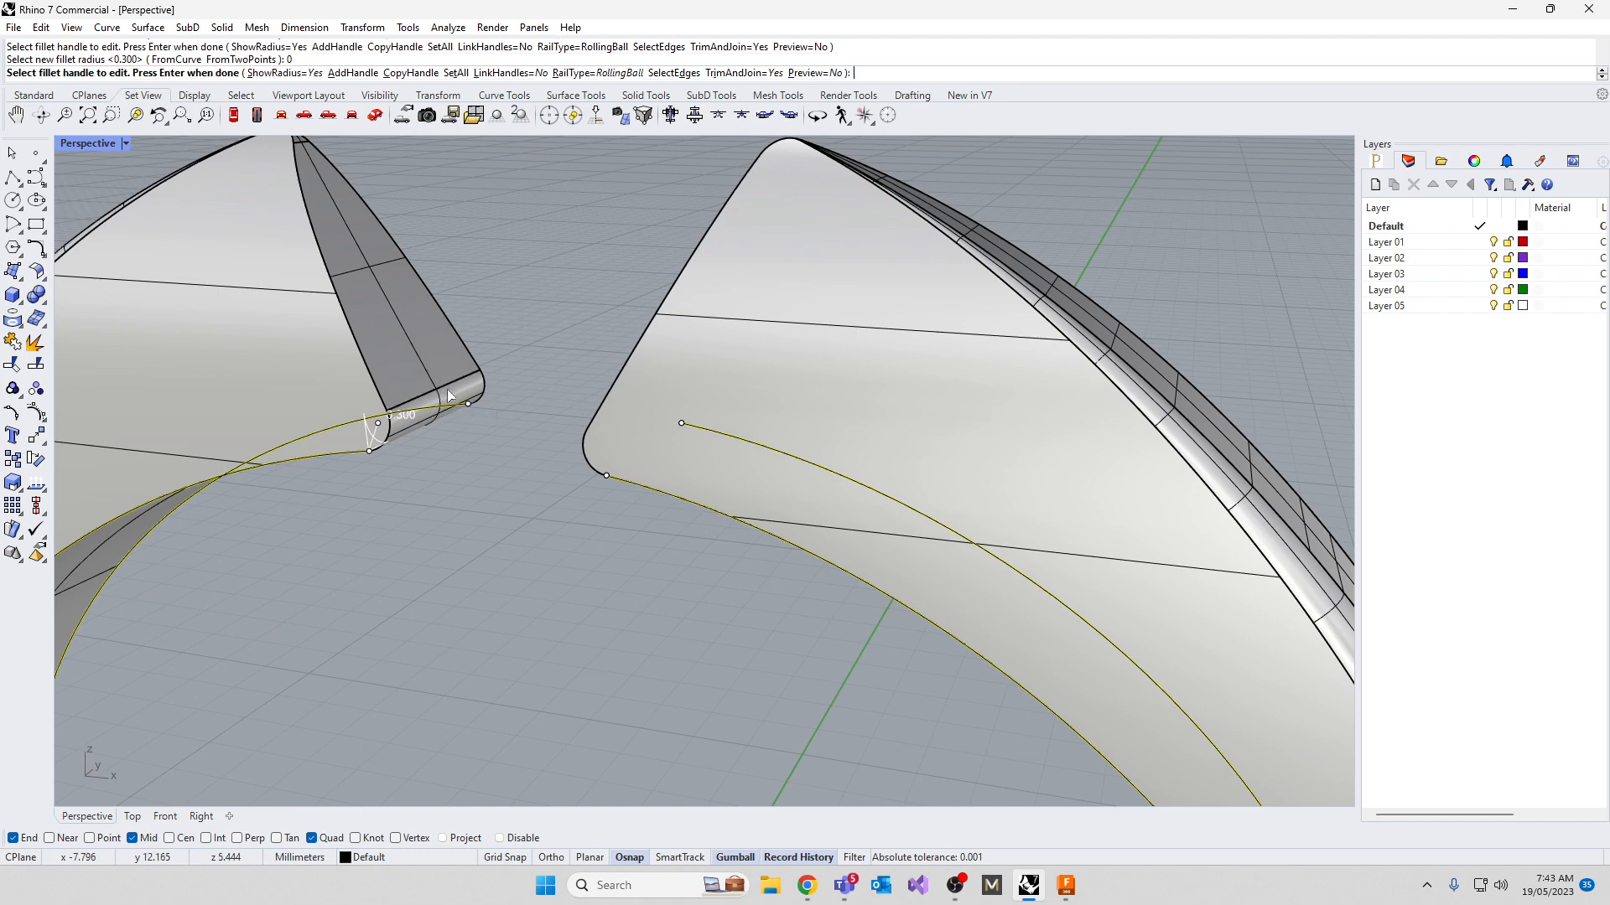
pyautogui.write('0')
pyautogui.press('Return')
# Add a 0.3 mm fillet handle to each inner edge at the base of the shank and complete the variable fillet
pyautogui.click(353, 73)
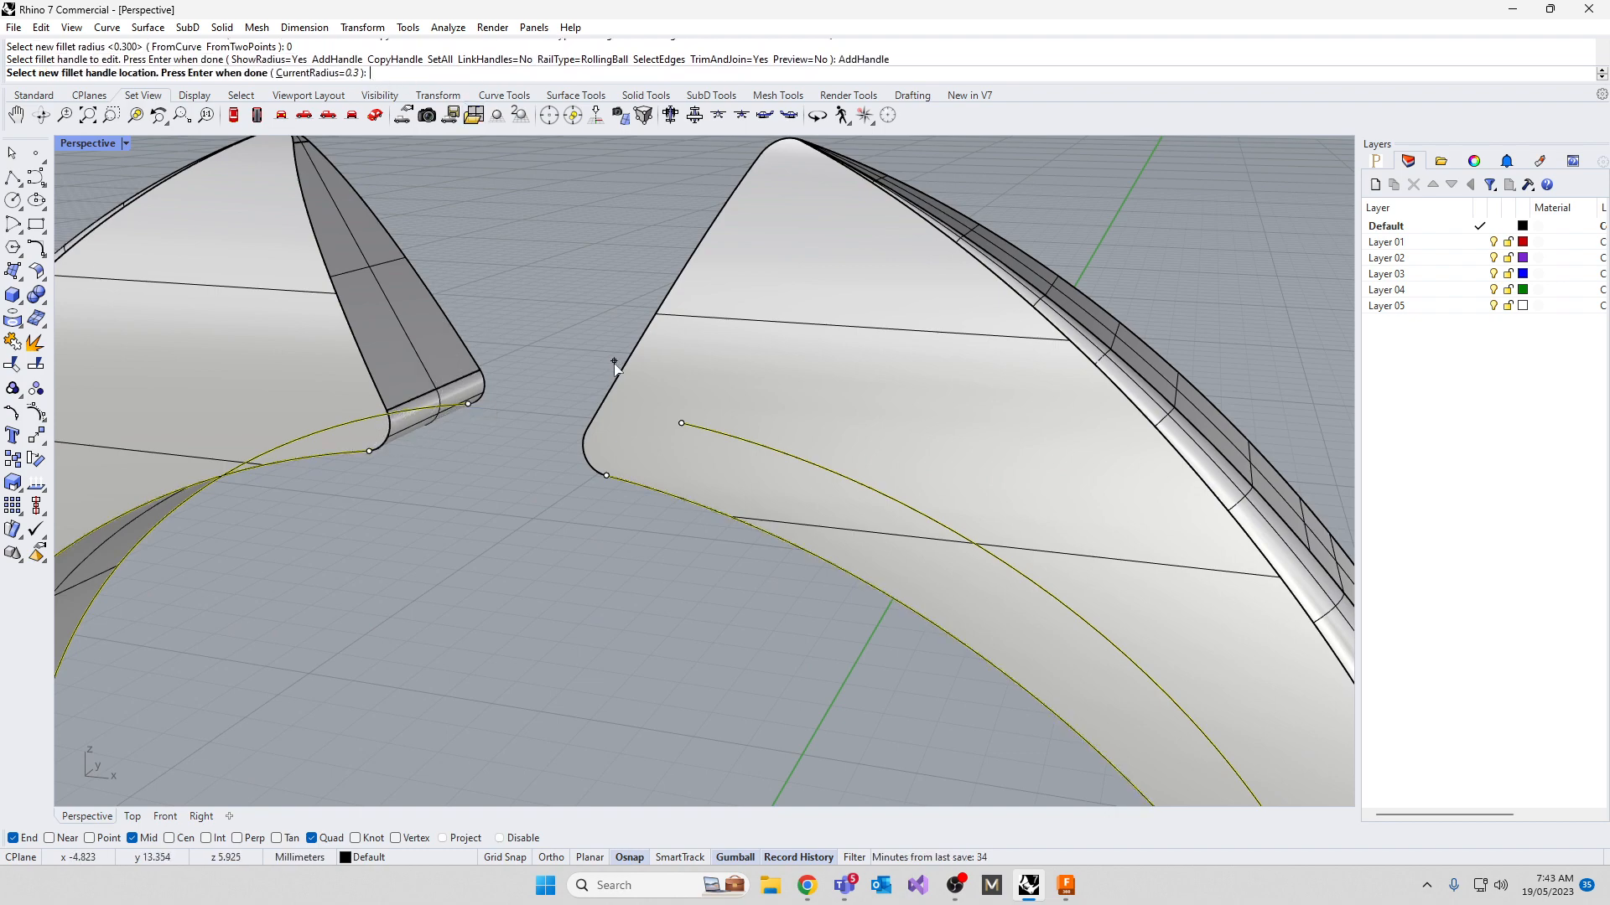
pyautogui.scroll(-10, 611, 360)
pyautogui.scroll(10, 592, 618)
pyautogui.click(611, 653)
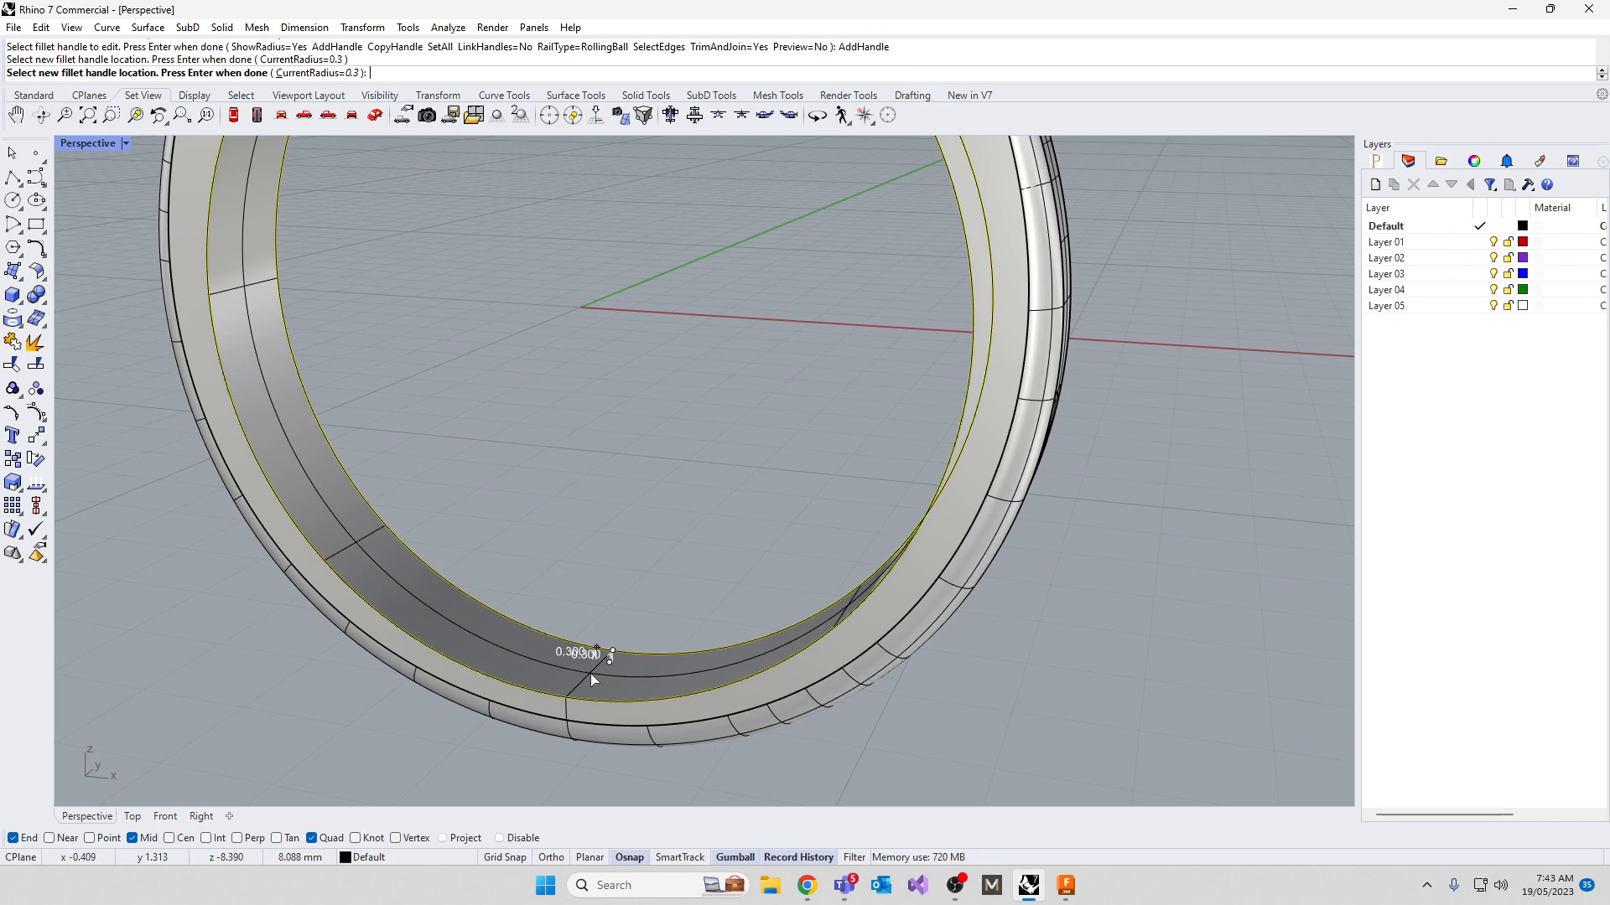
pyautogui.click(571, 697)
pyautogui.press('Return')
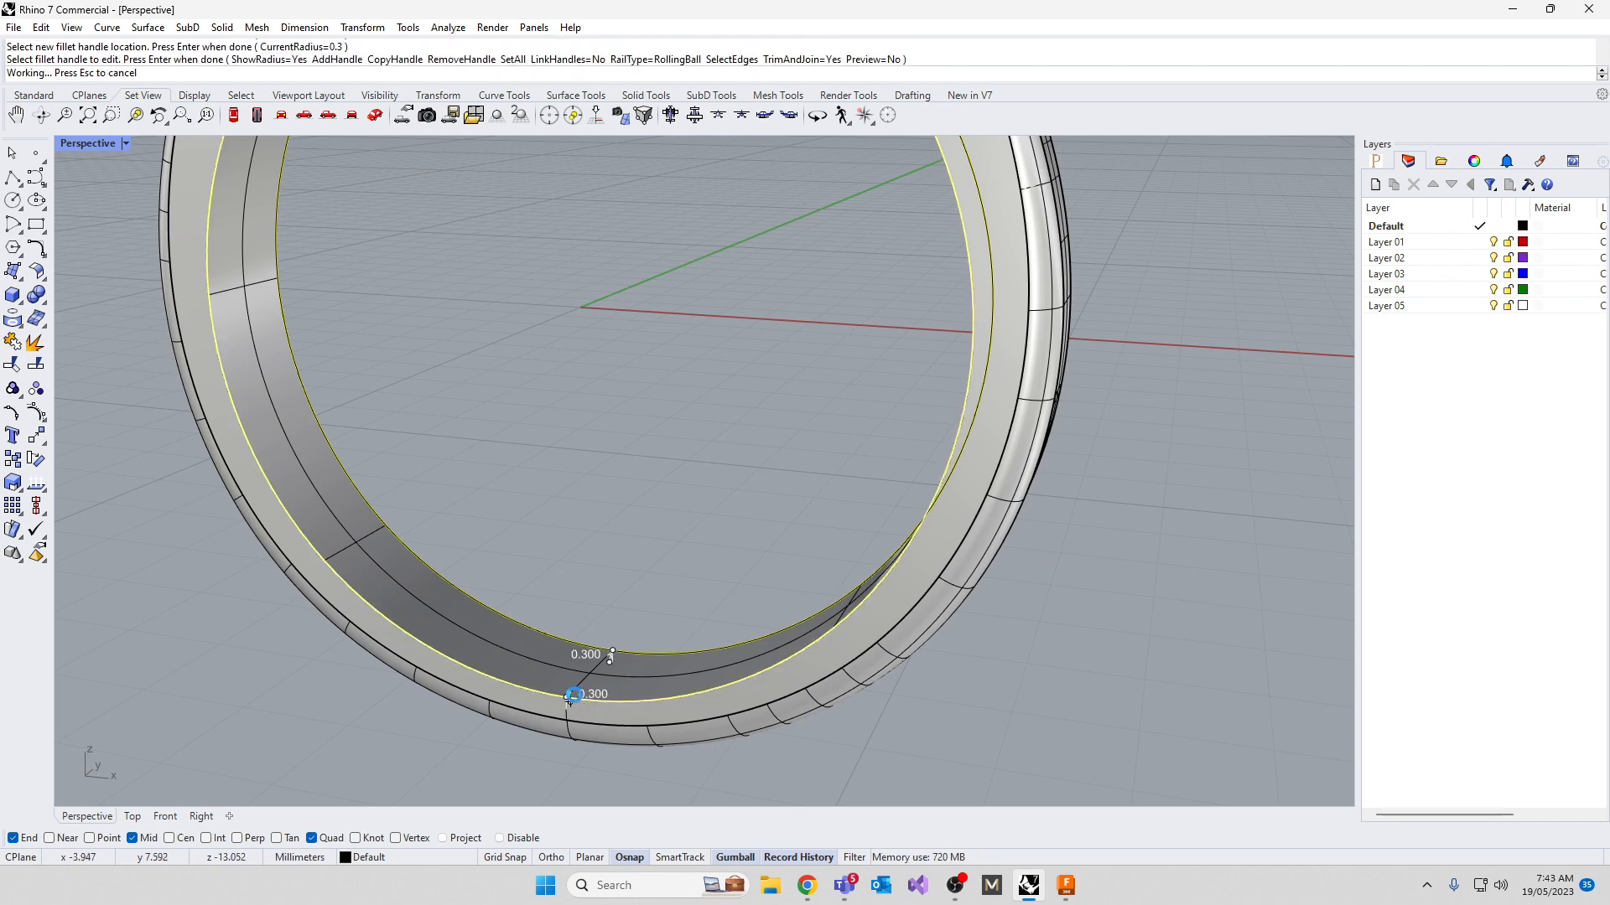
pyautogui.press('Return')
pyautogui.scroll(-5, 575, 696)
# Try to join the lofted outer surface and the filleted shank, accepting the history break
pyautogui.moveTo(571, 573); pyautogui.dragTo(431, 303, button='right')
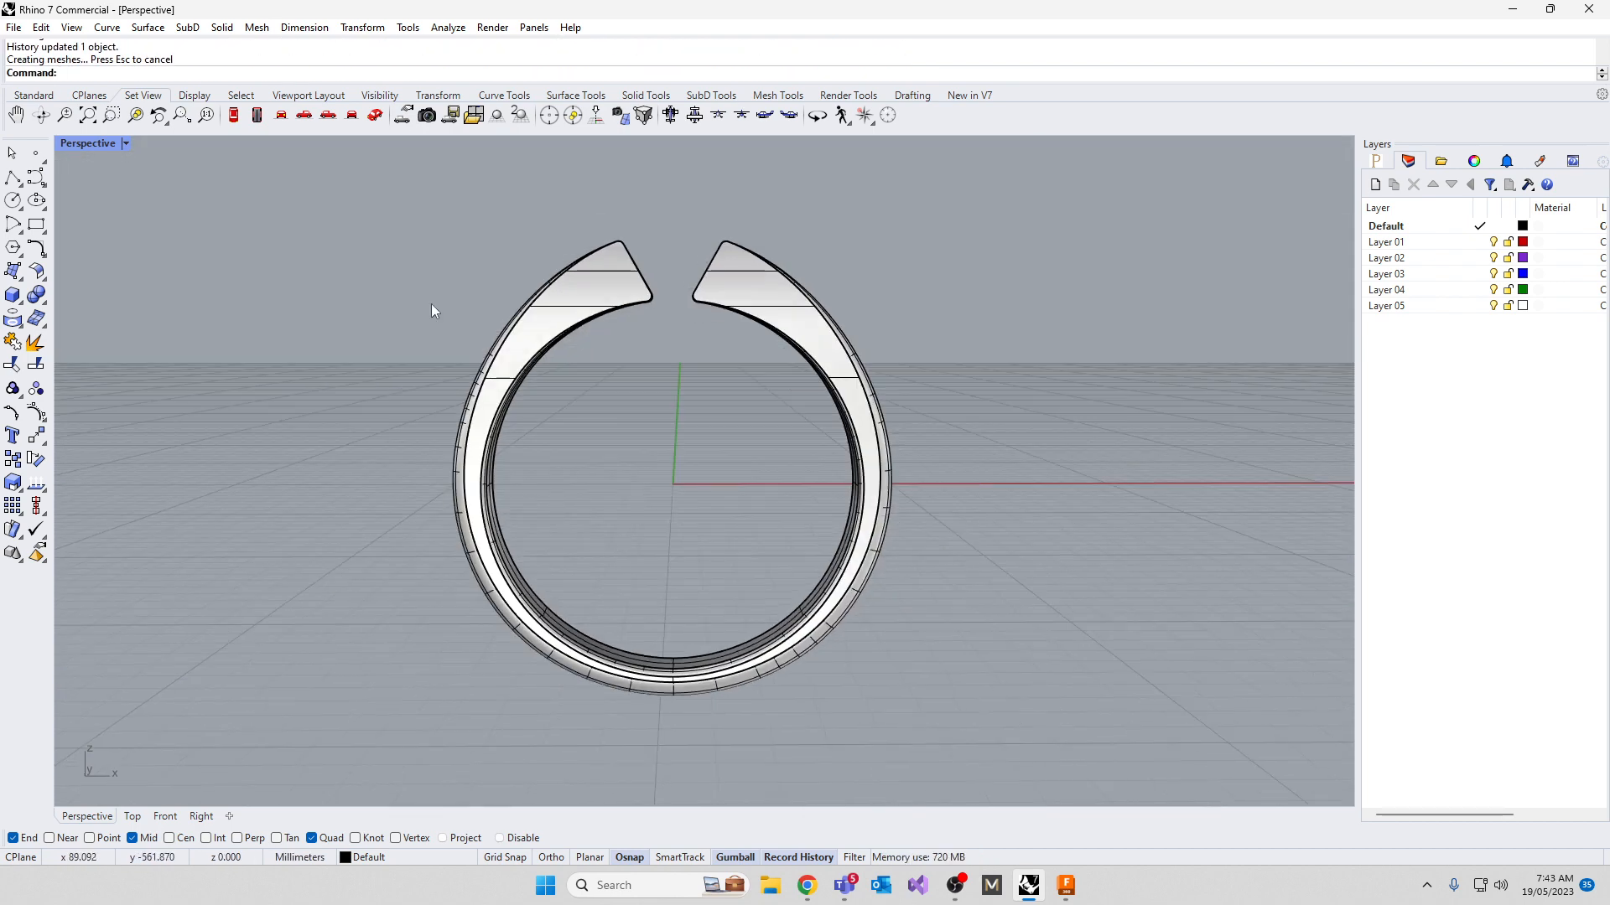
pyautogui.moveTo(360, 186); pyautogui.dragTo(1068, 764)
pyautogui.write('join')
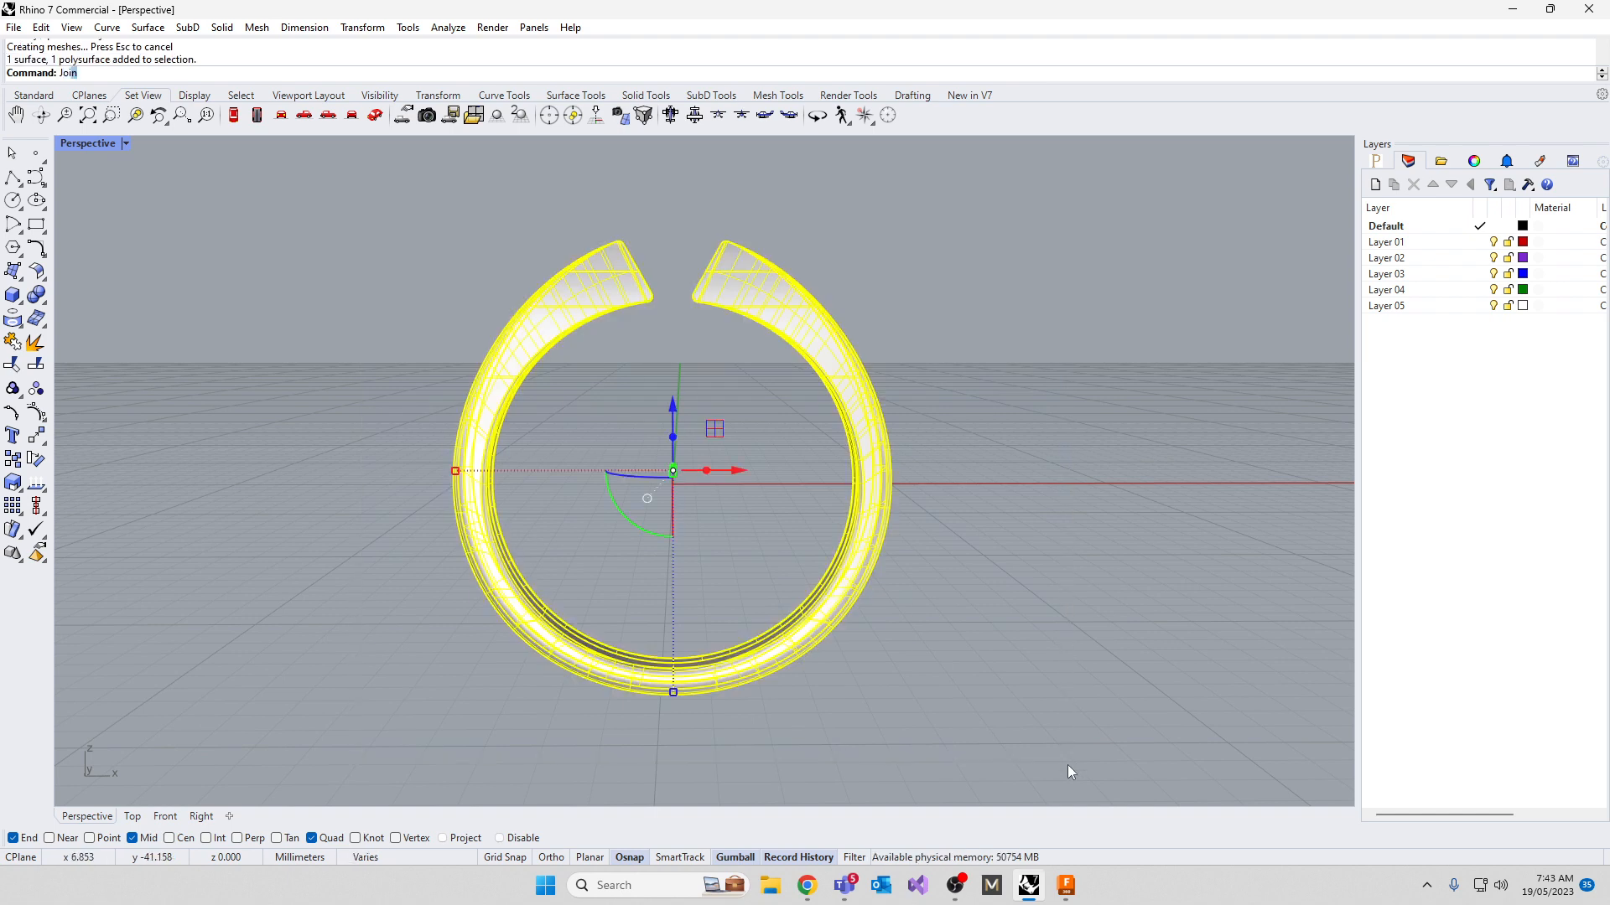
pyautogui.press('Return')
pyautogui.click(827, 475)
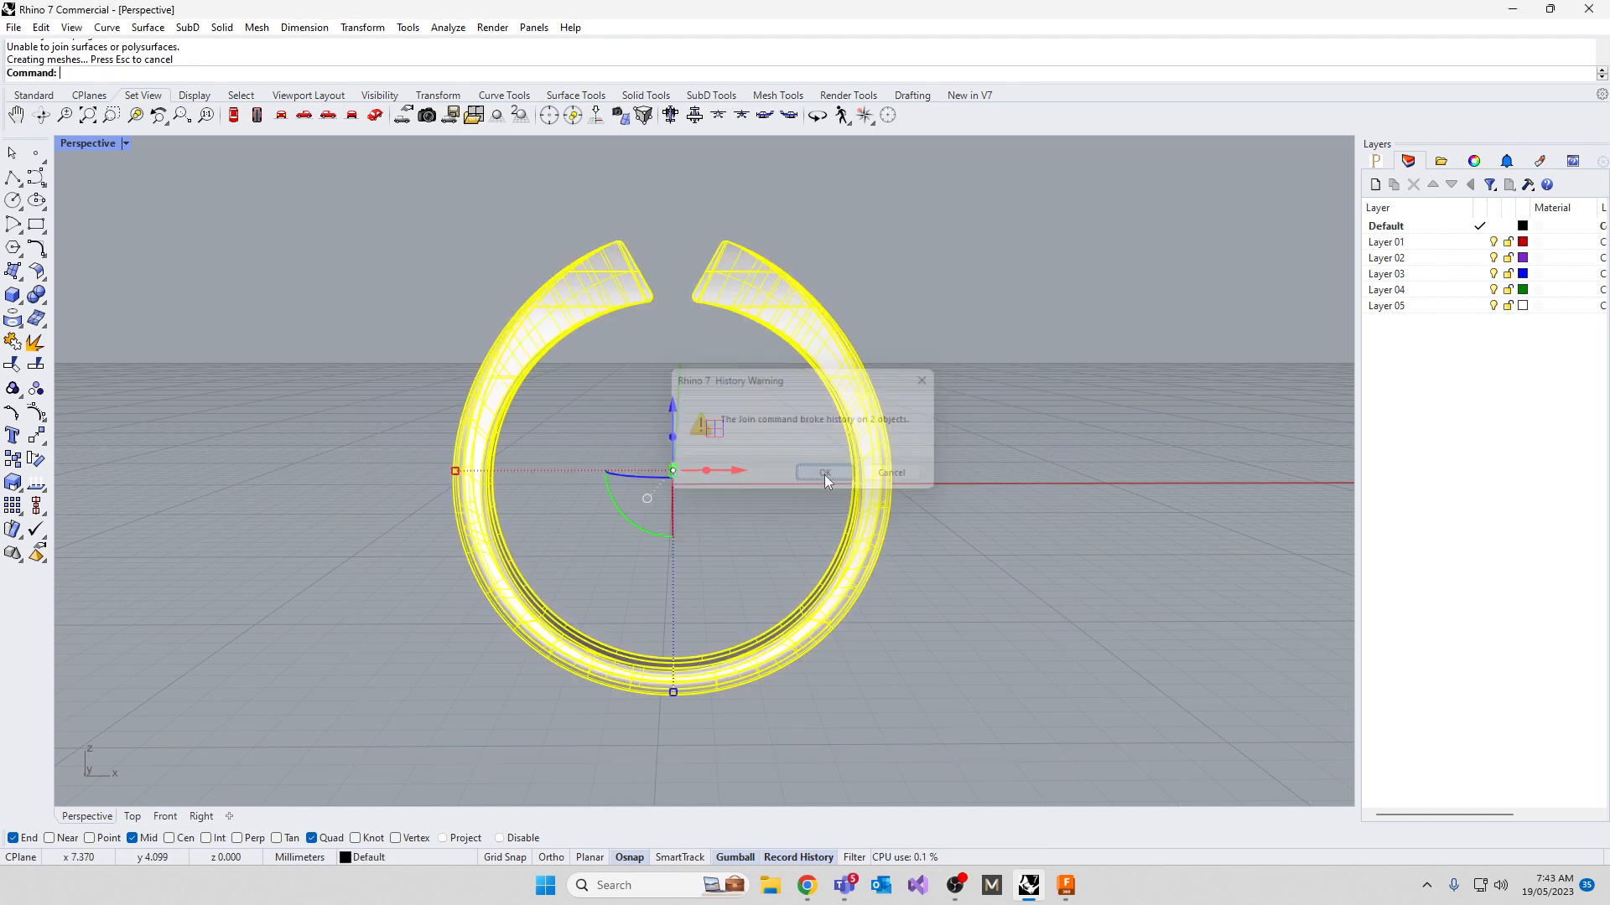
# Unhide the bezel and gemstone and show where they meet the shank in a maximized Front view
pyautogui.write('Show')
pyautogui.press('Return')
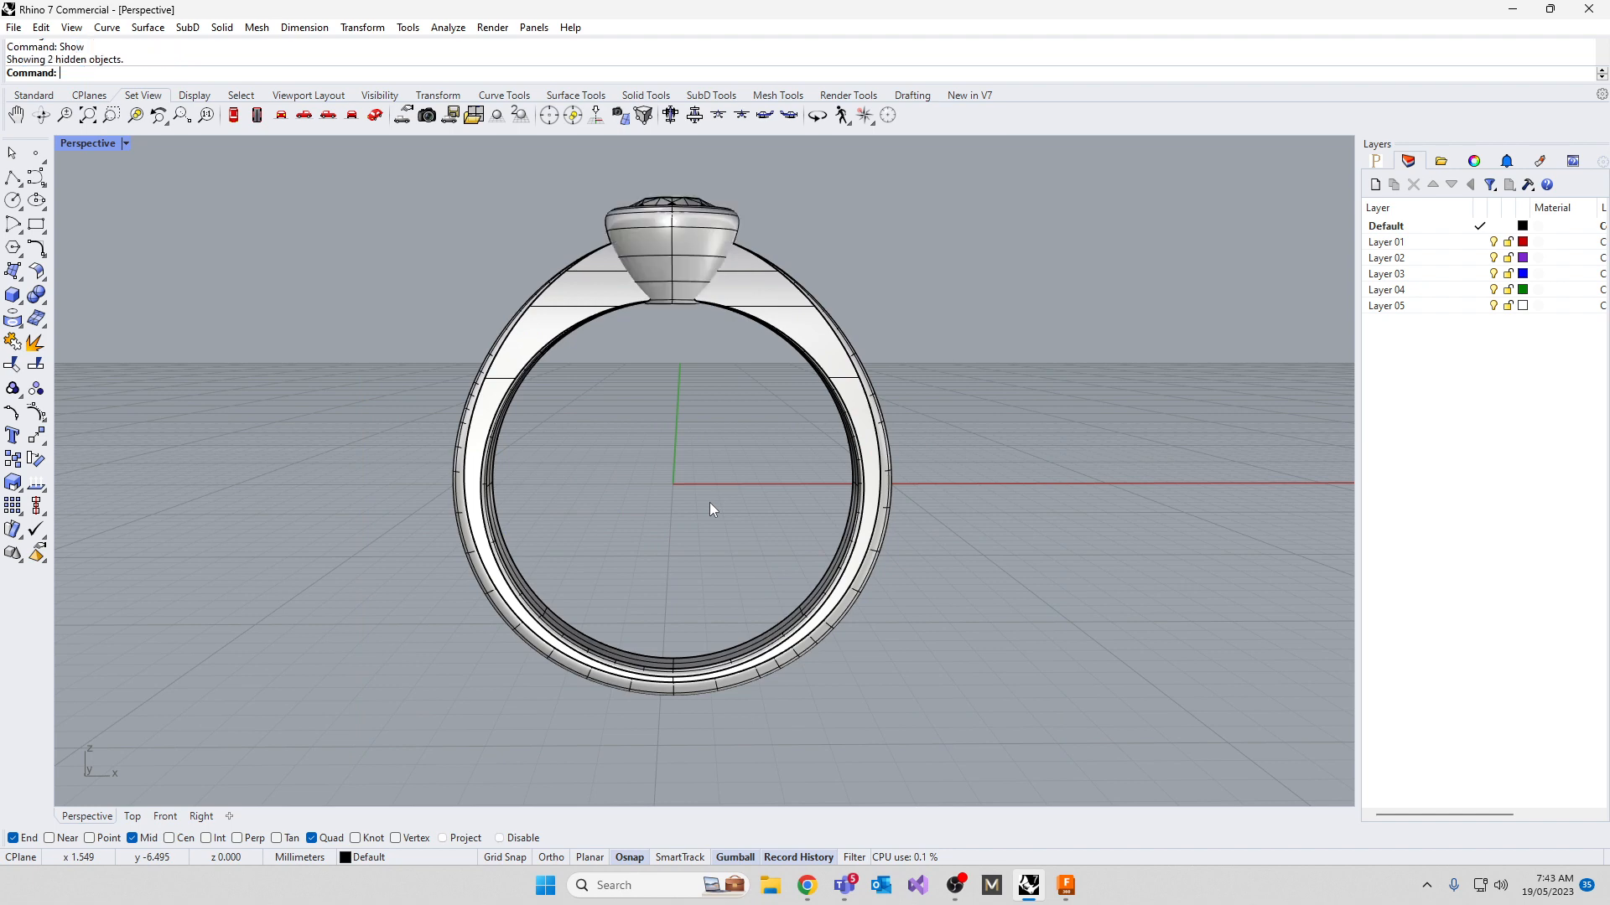
pyautogui.moveTo(632, 395)
pyautogui.mouseDown(button='right')
pyautogui.moveTo(677, 351)
pyautogui.moveTo(622, 372)
pyautogui.mouseUp(button='right')
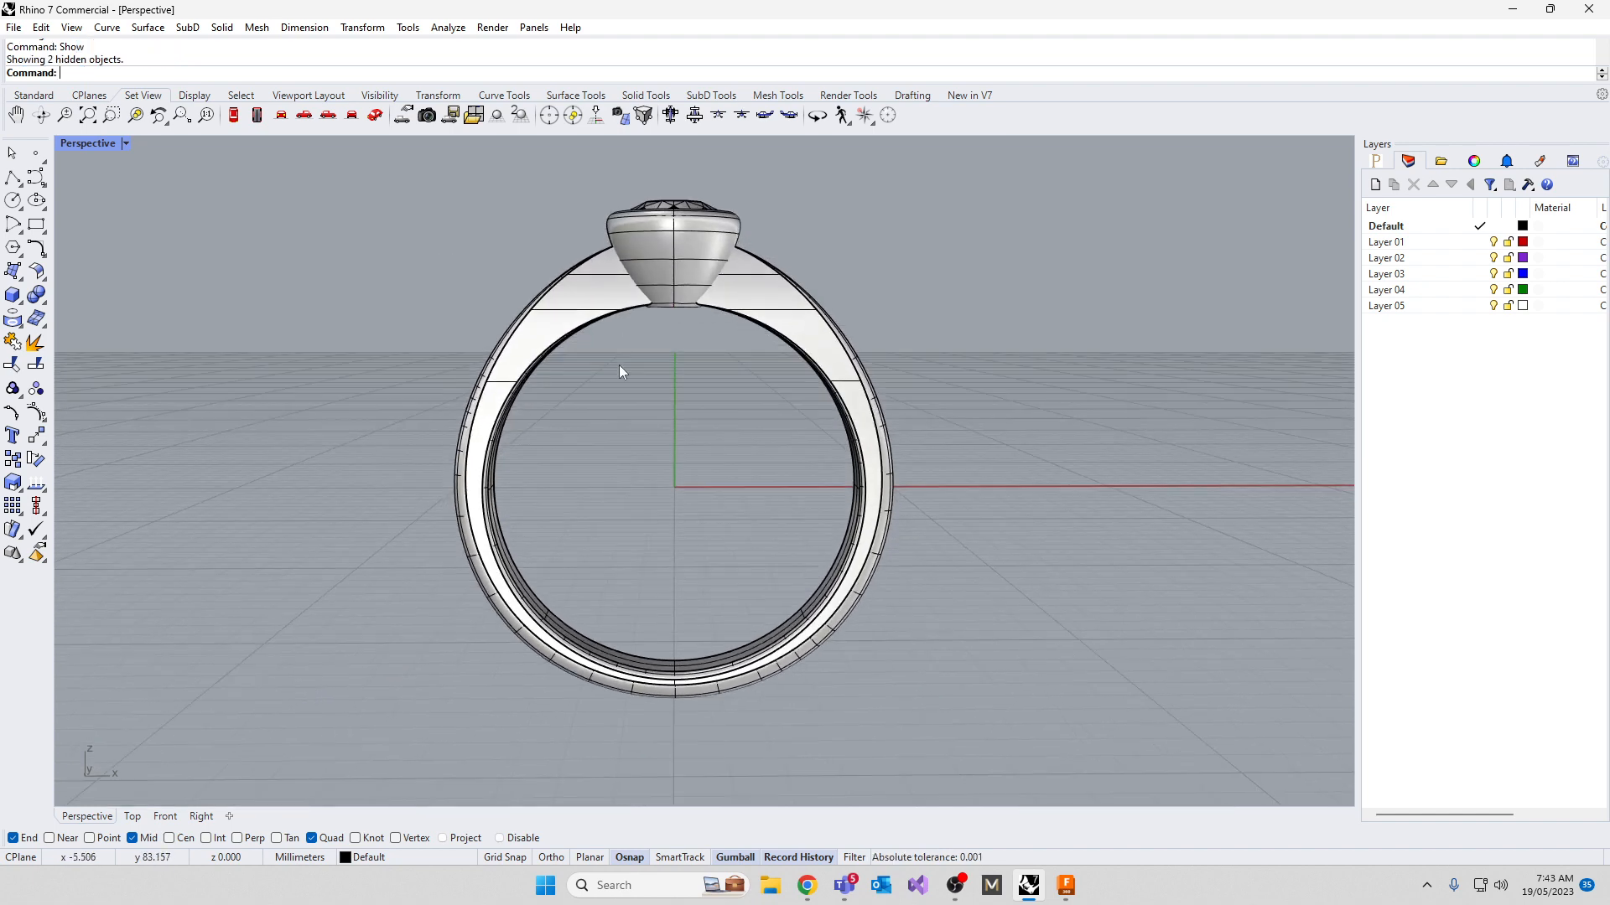
pyautogui.doubleClick(89, 143)
pyautogui.scroll(5, 275, 606)
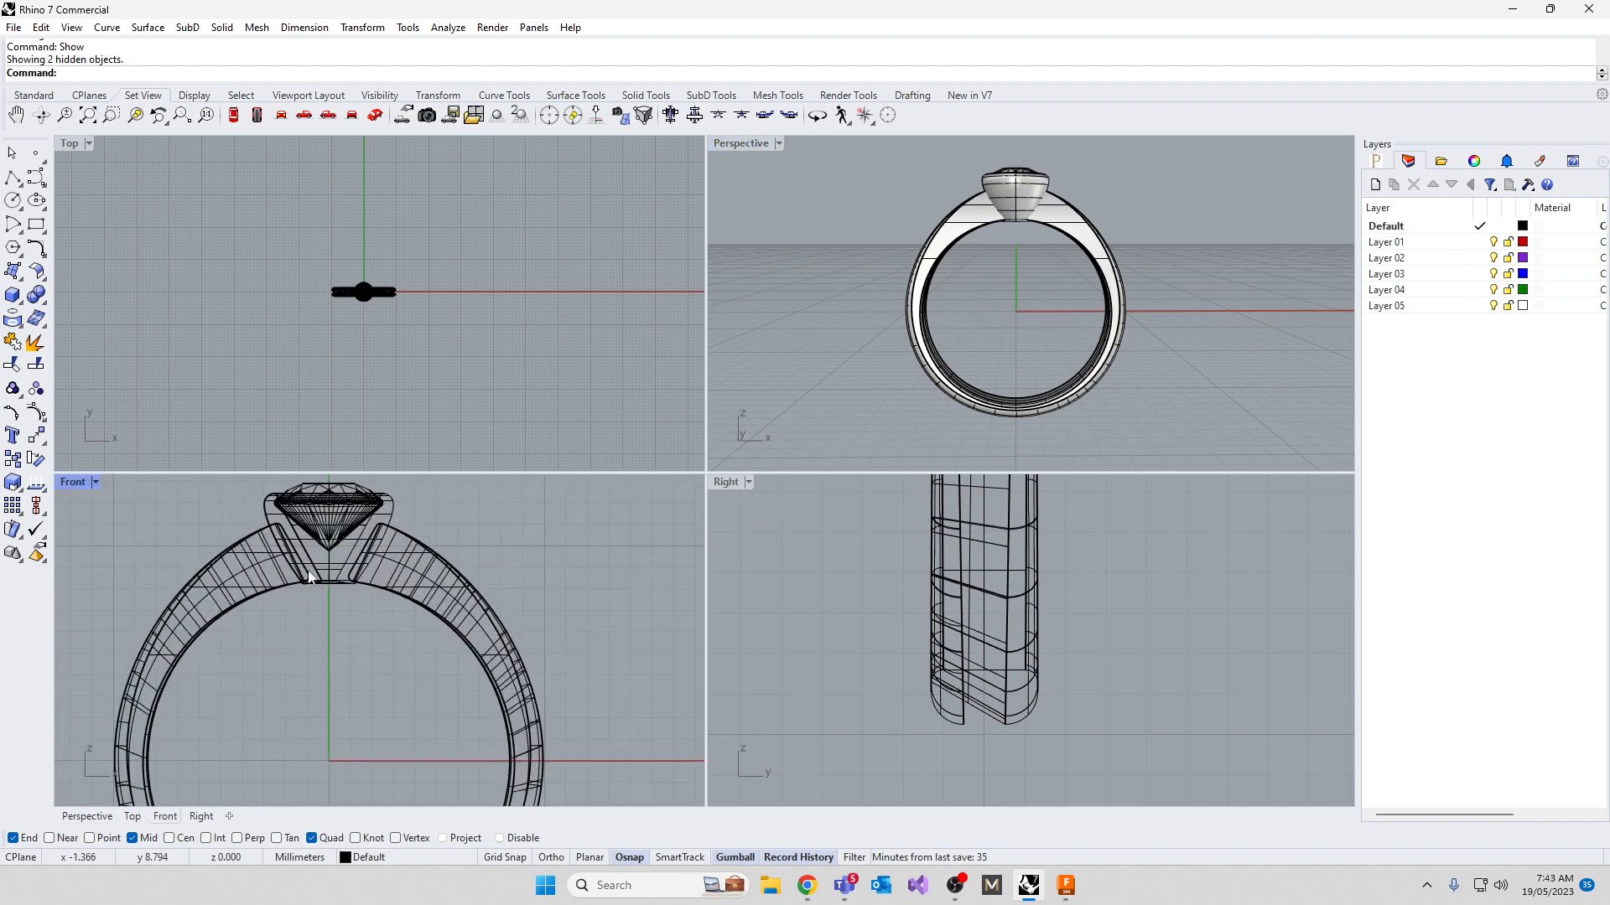
pyautogui.doubleClick(74, 483)
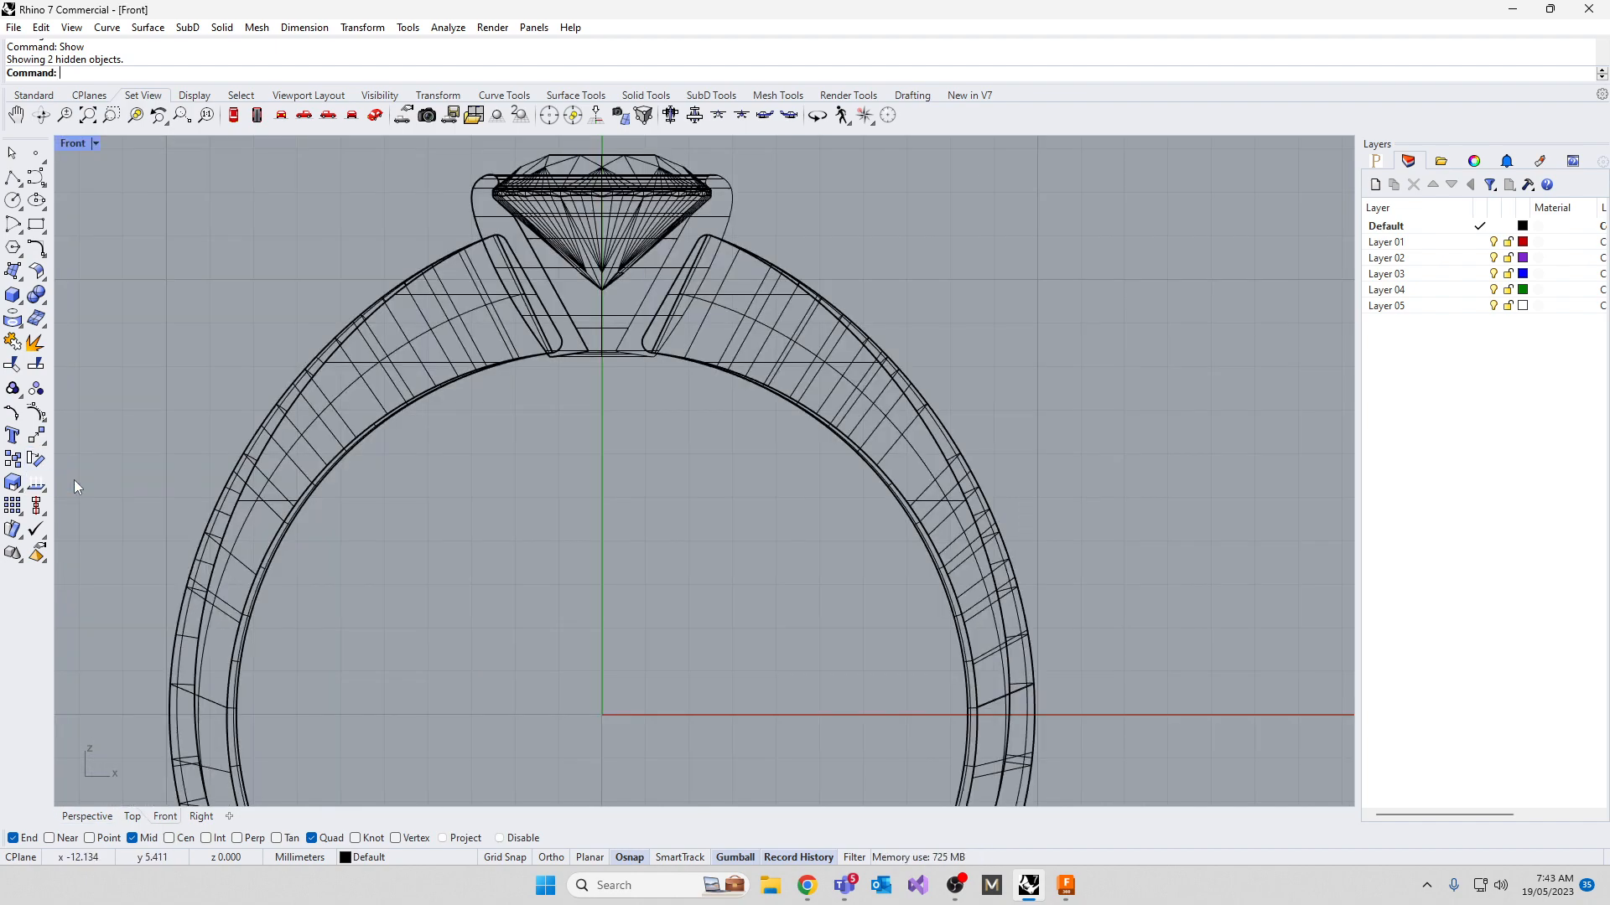
pyautogui.scroll(-3, 634, 605)
pyautogui.scroll(5, 649, 443)
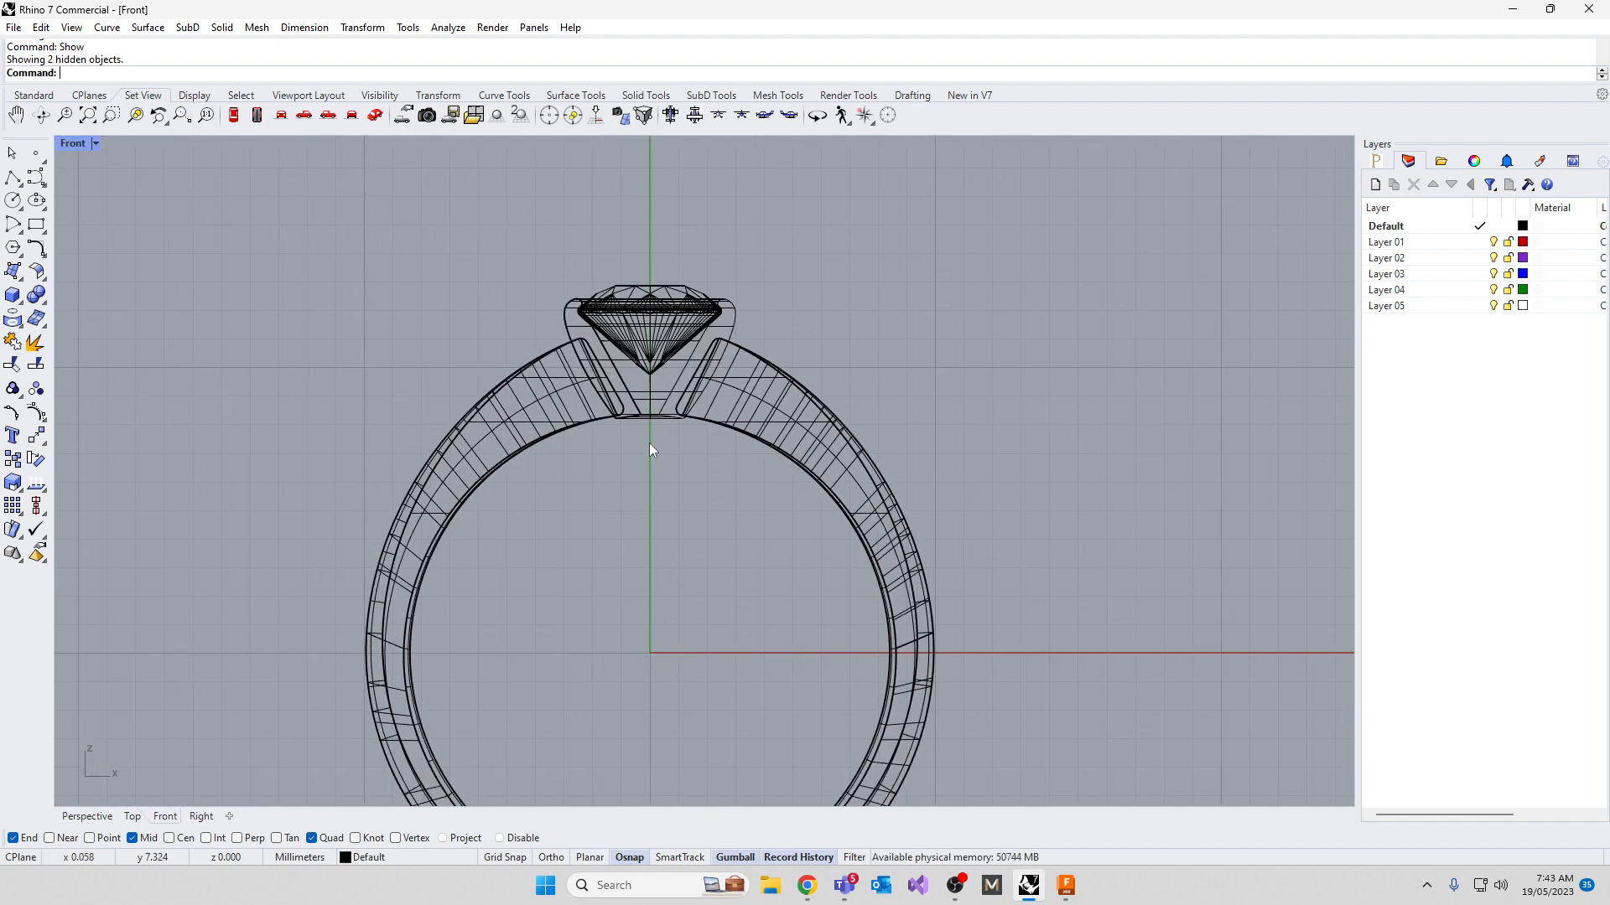
# Hide the shank's surface and polysurface to isolate the bezel and gemstone
pyautogui.click(634, 395)
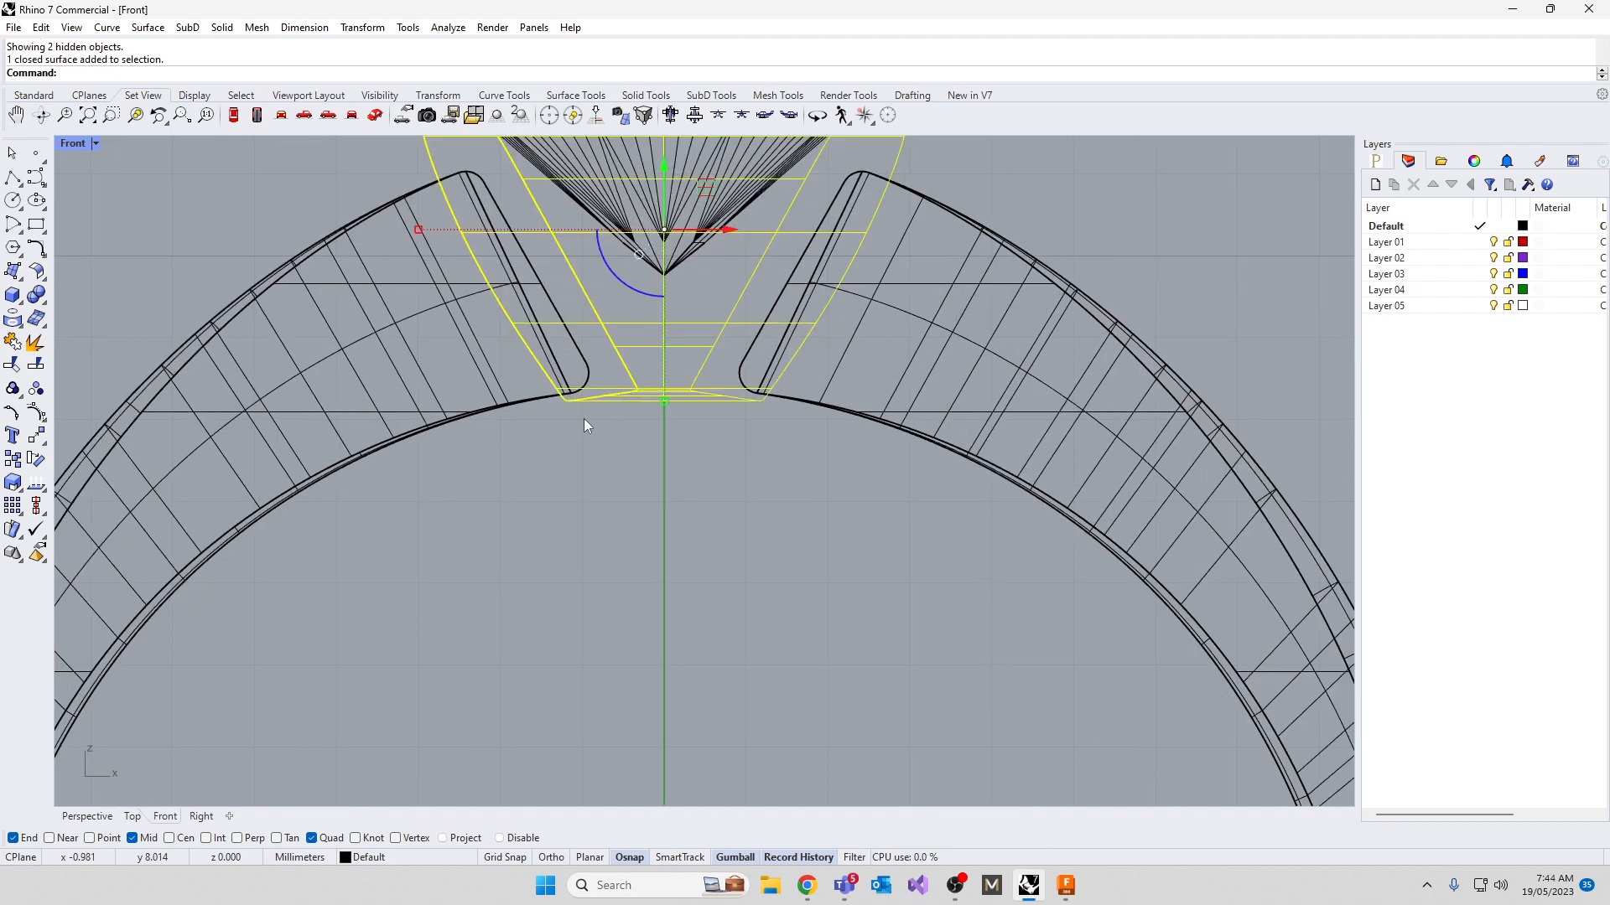
pyautogui.moveTo(485, 505); pyautogui.dragTo(436, 417)
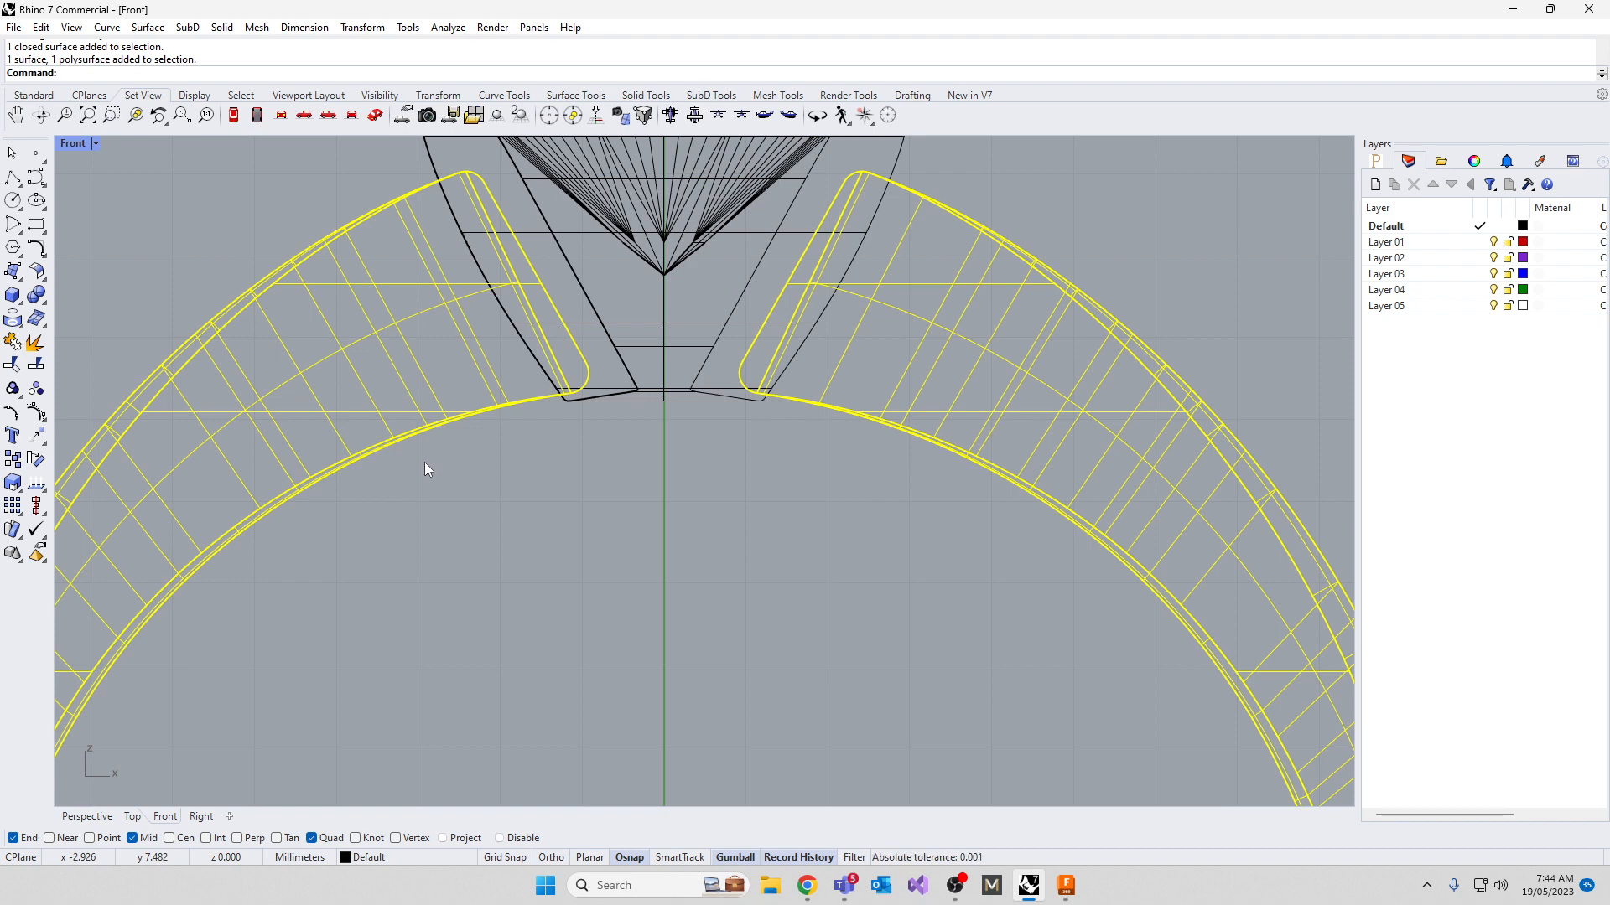
pyautogui.write('Hide')
pyautogui.press('Return')
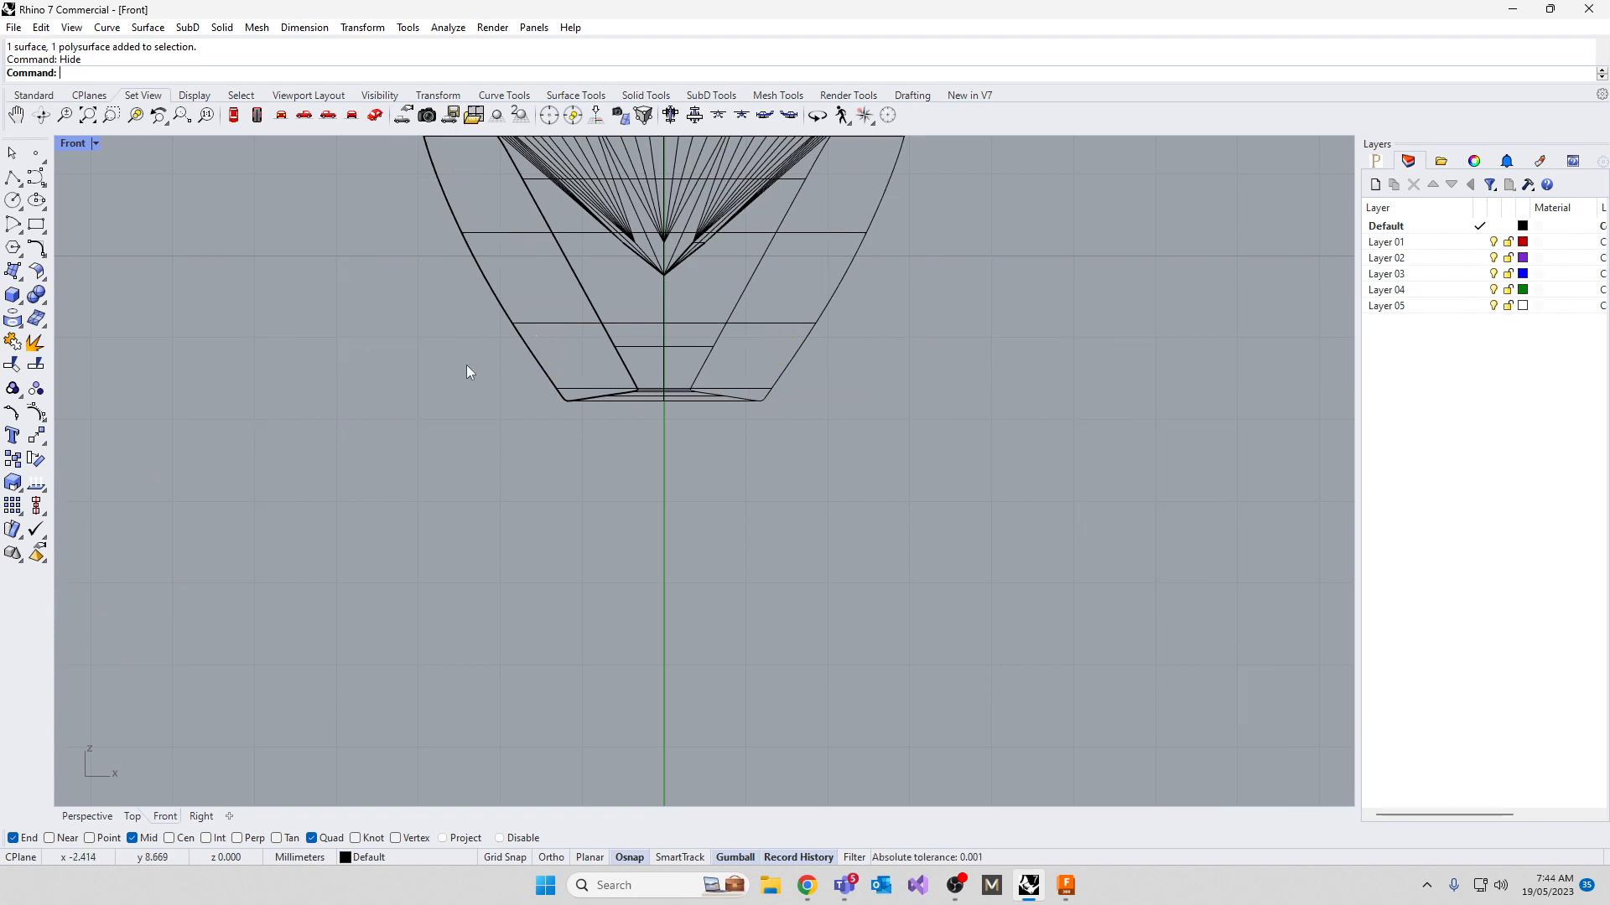
# Turn on the bezel's control points and move all the points around its base straight down to lengthen it
pyautogui.moveTo(468, 371); pyautogui.dragTo(891, 474)
pyautogui.moveTo(510, 367); pyautogui.dragTo(964, 475)
pyautogui.scroll(4, 607, 384)
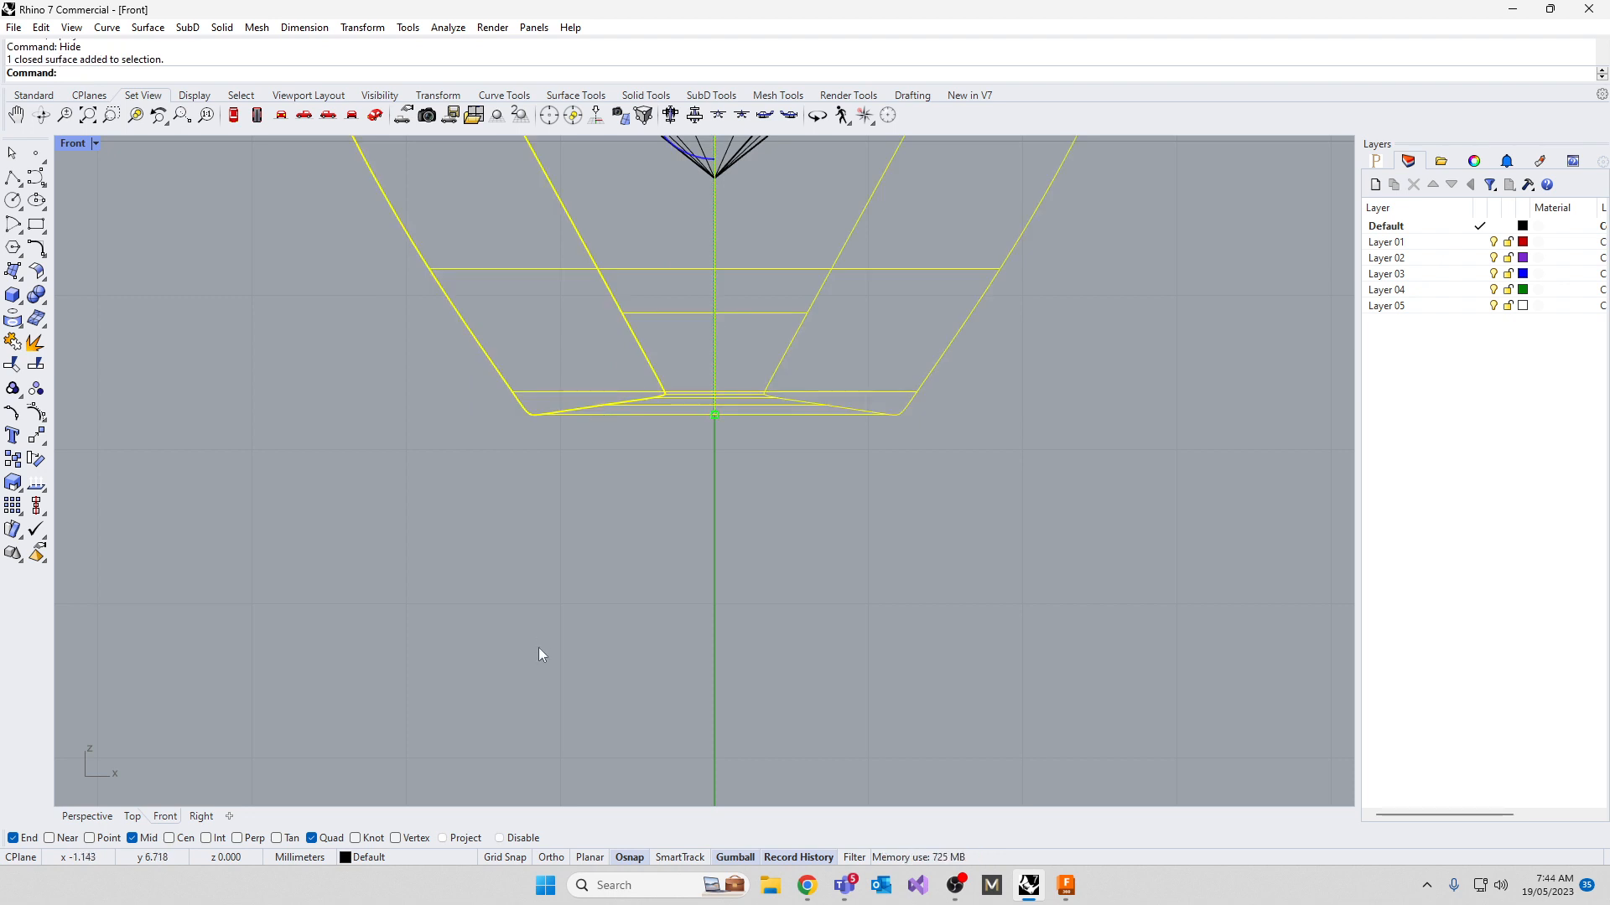
pyautogui.press('F10')
pyautogui.moveTo(407, 378); pyautogui.dragTo(1150, 541)
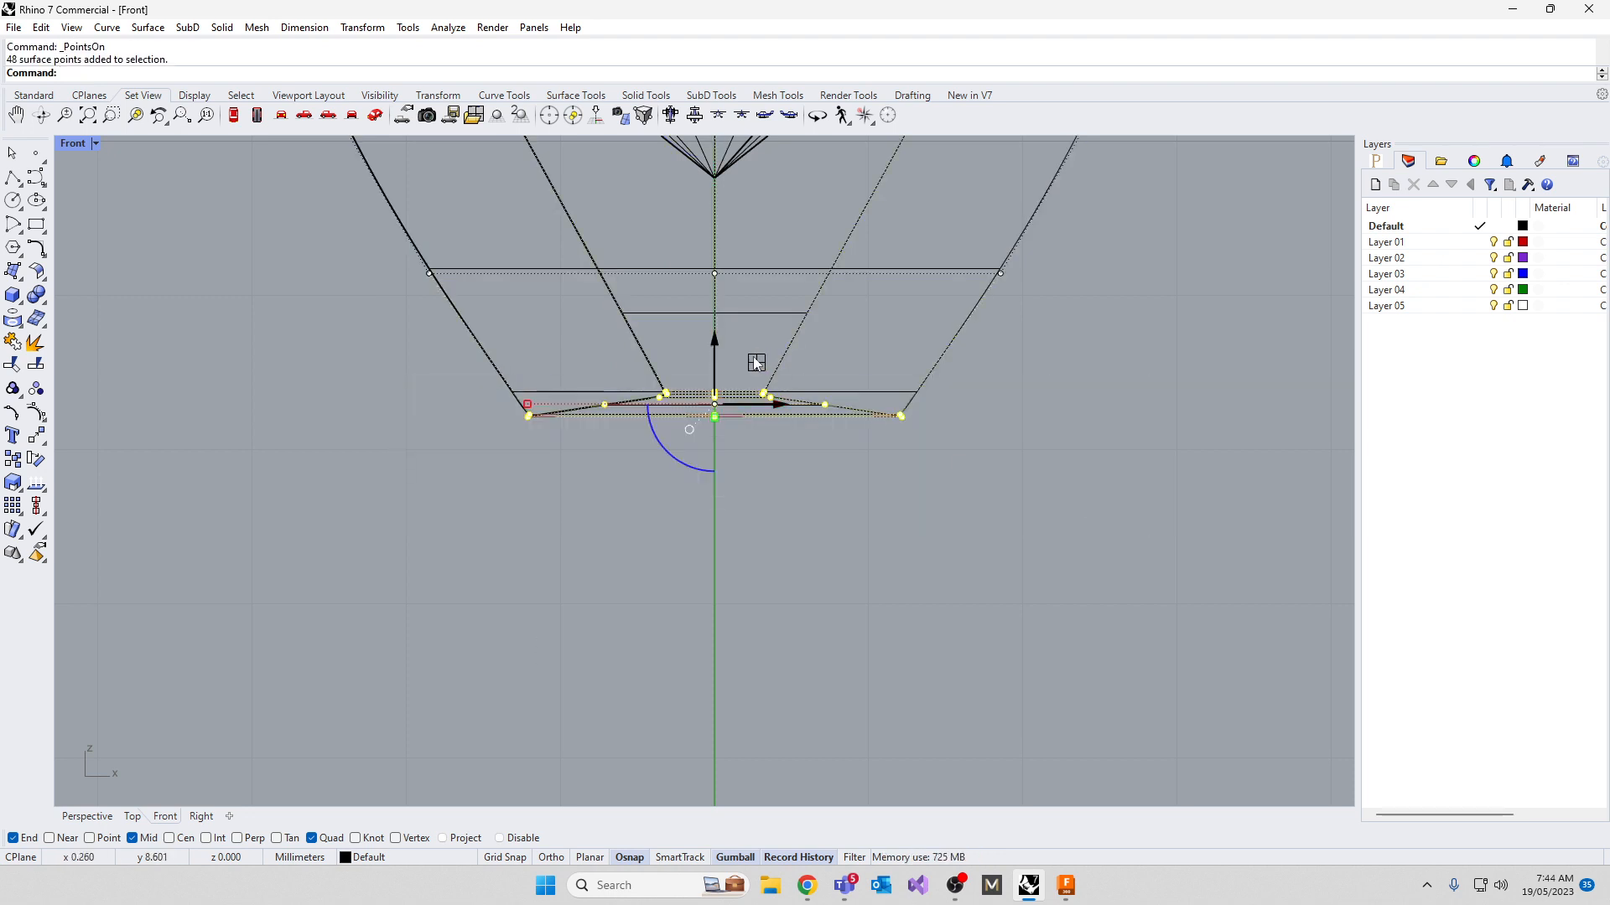
pyautogui.moveTo(718, 339); pyautogui.dragTo(721, 416)
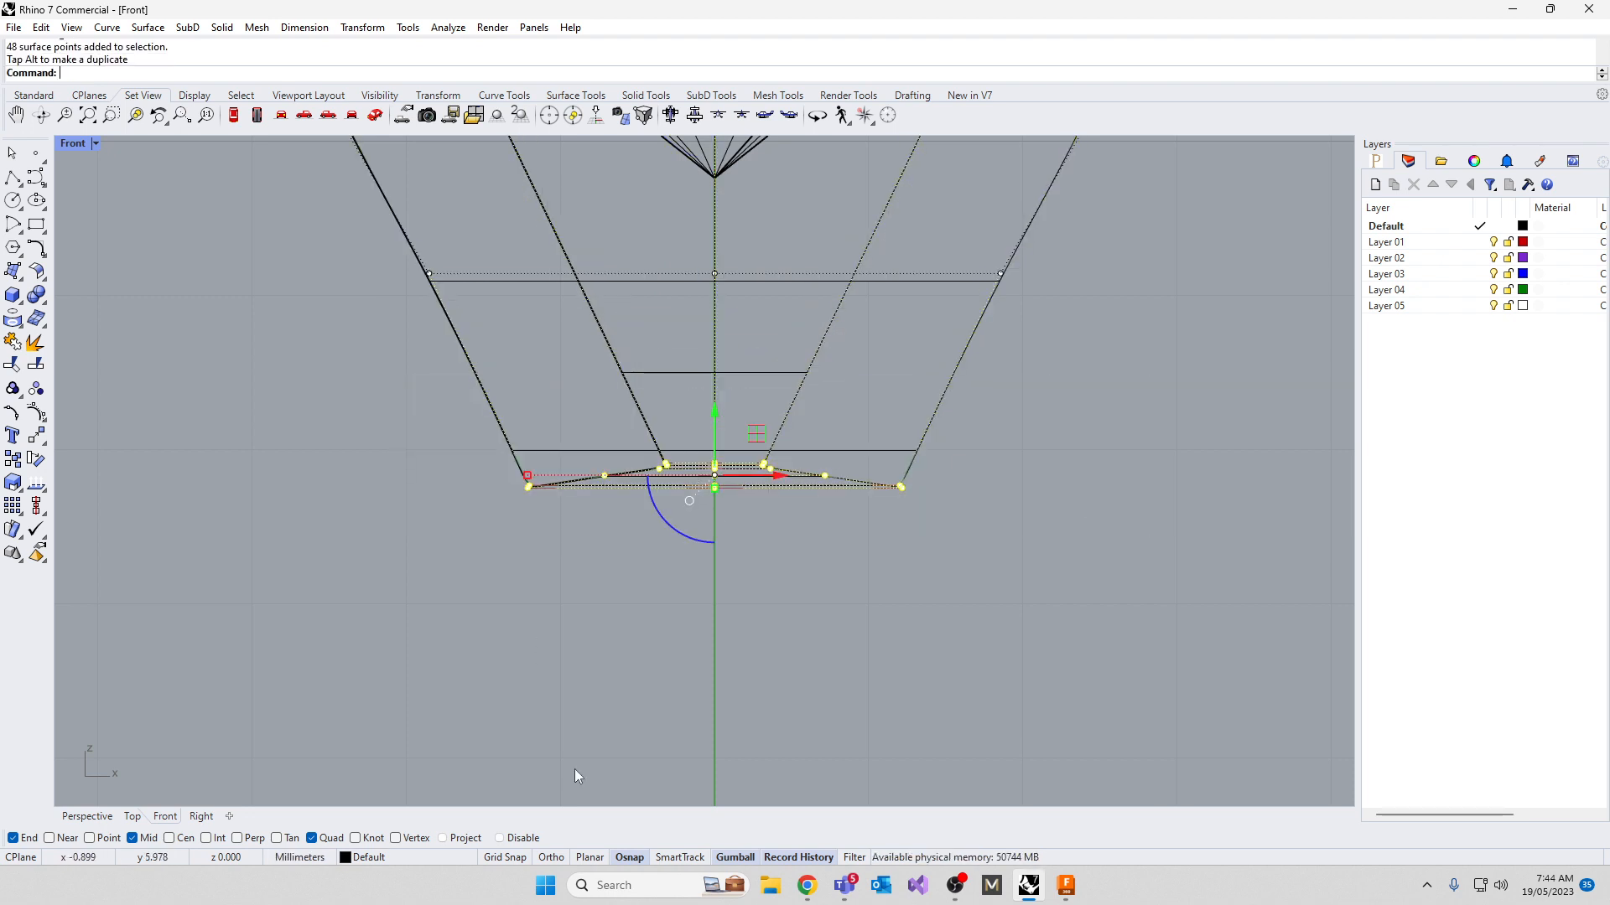
# Lower the row of outer control points above the bezel's base slightly and scale the base points inward to narrow it
pyautogui.scroll(-2, 470, 489)
pyautogui.moveTo(374, 272); pyautogui.dragTo(929, 340)
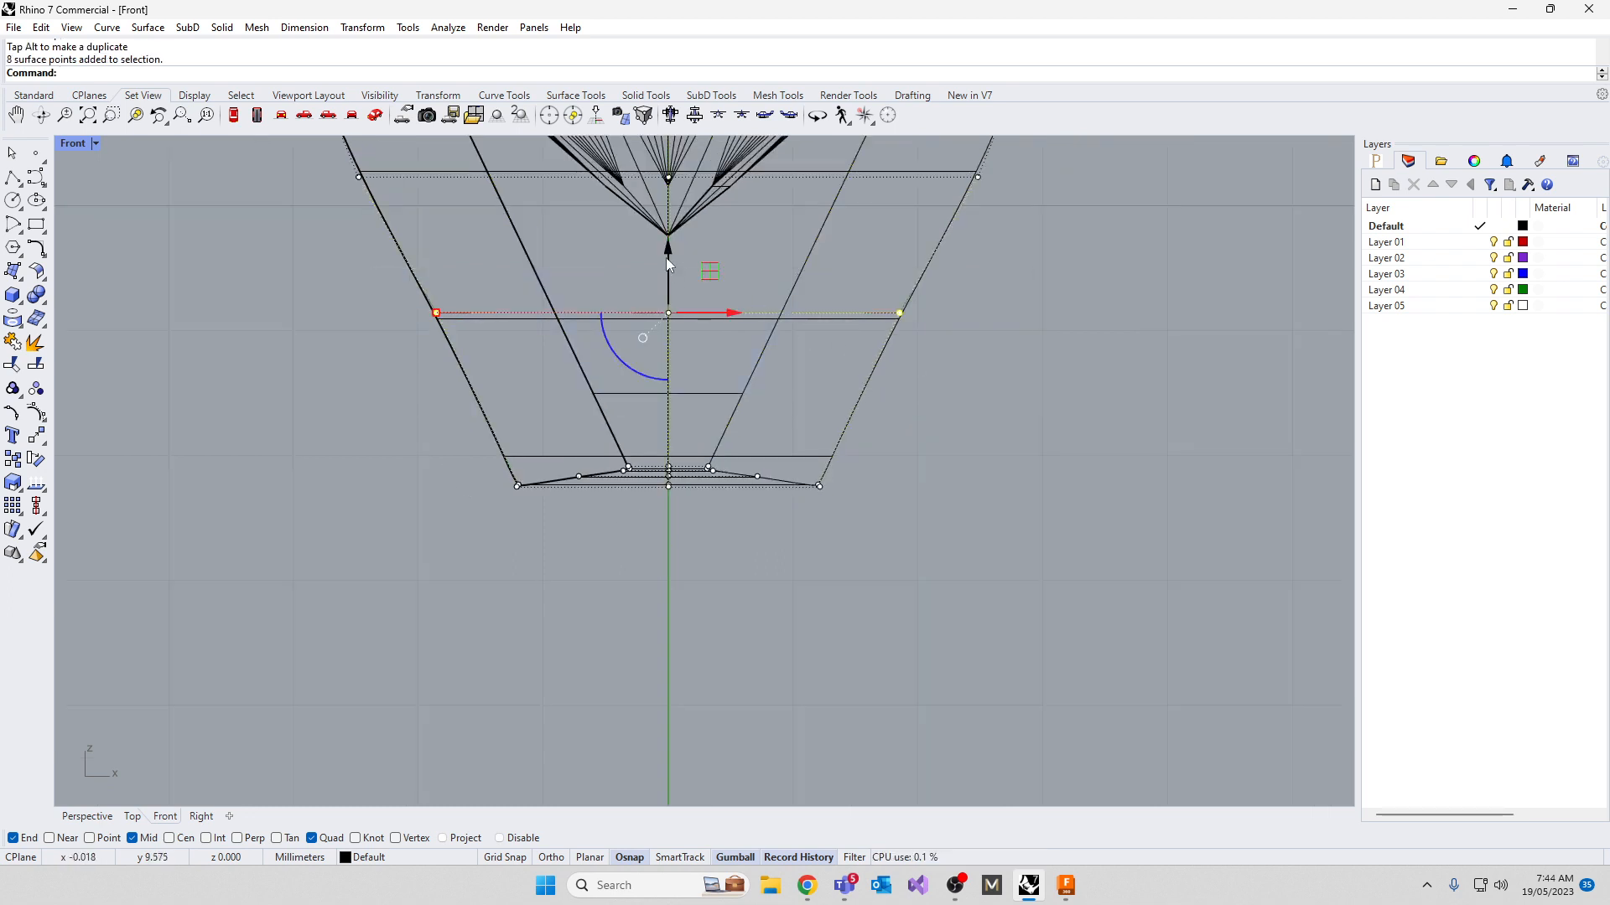
pyautogui.moveTo(668, 266); pyautogui.dragTo(666, 283)
pyautogui.moveTo(431, 431); pyautogui.dragTo(912, 575)
pyautogui.moveTo(516, 477); pyautogui.dragTo(525, 478)
pyautogui.click(505, 602)
pyautogui.press('Escape')
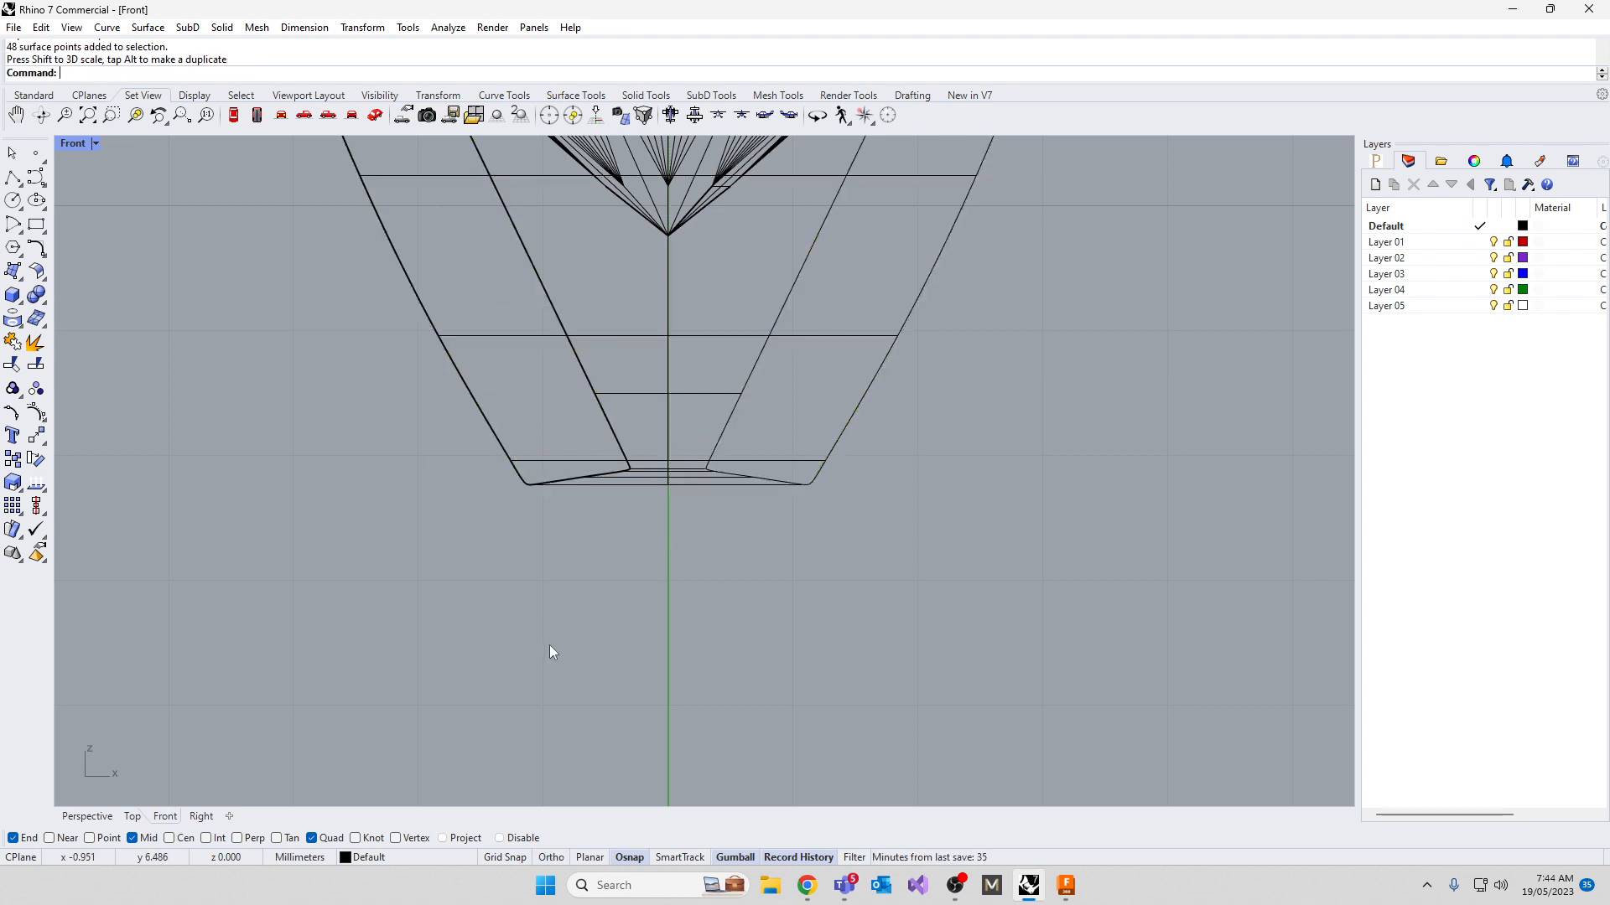
# Unhide the shank to compare it with the lengthened bezel
pyautogui.write('Show')
pyautogui.press('Return')
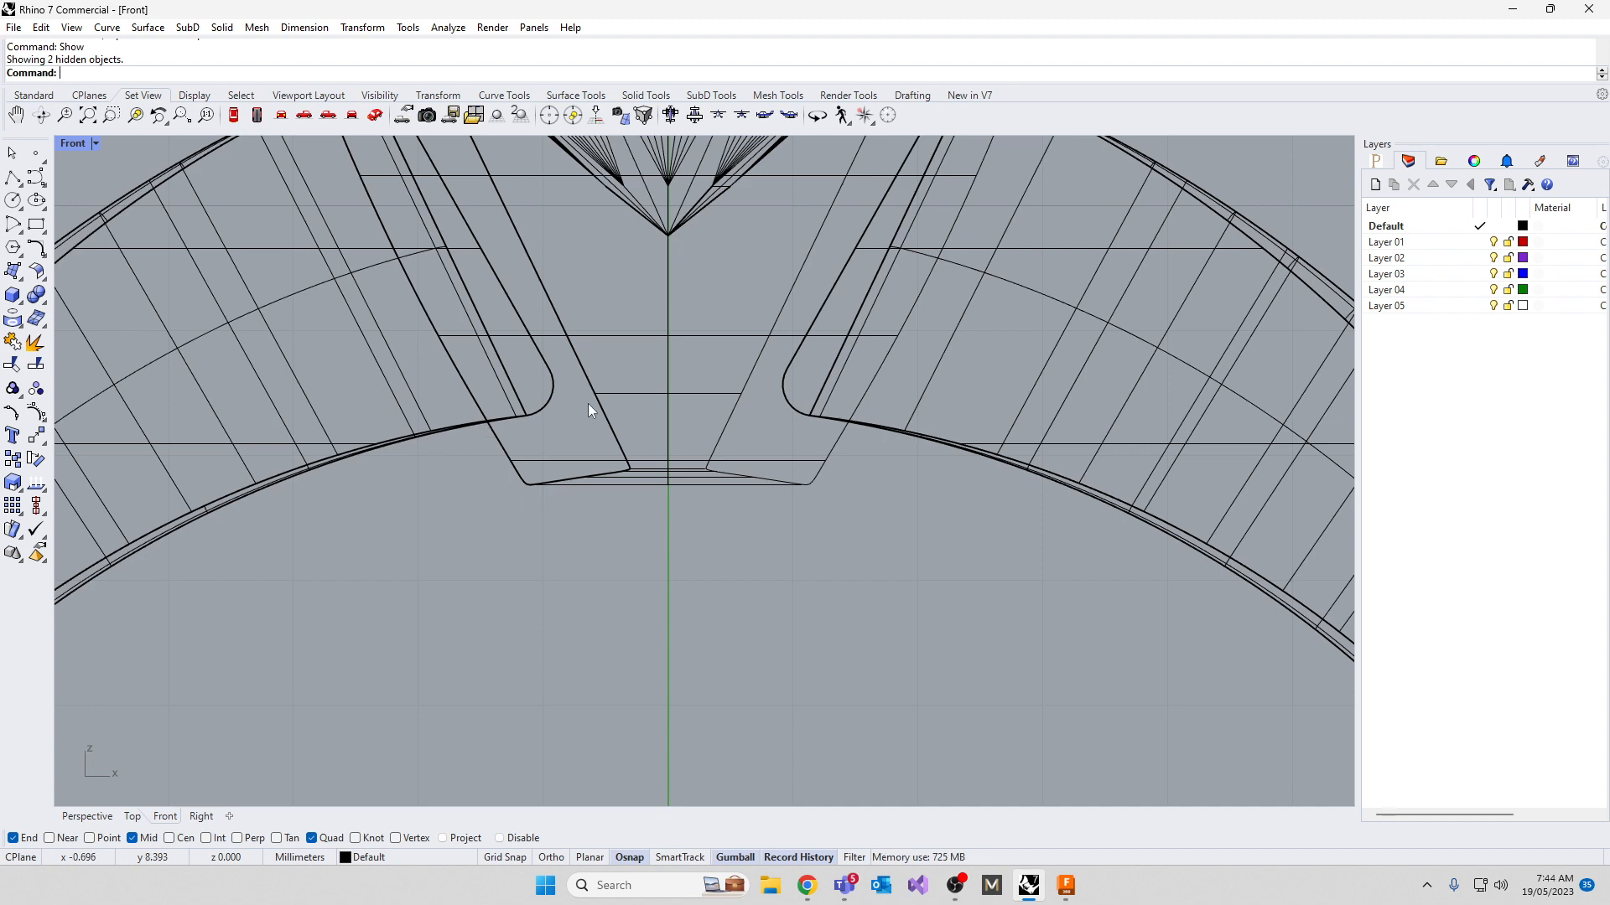
pyautogui.scroll(-4, 805, 586)
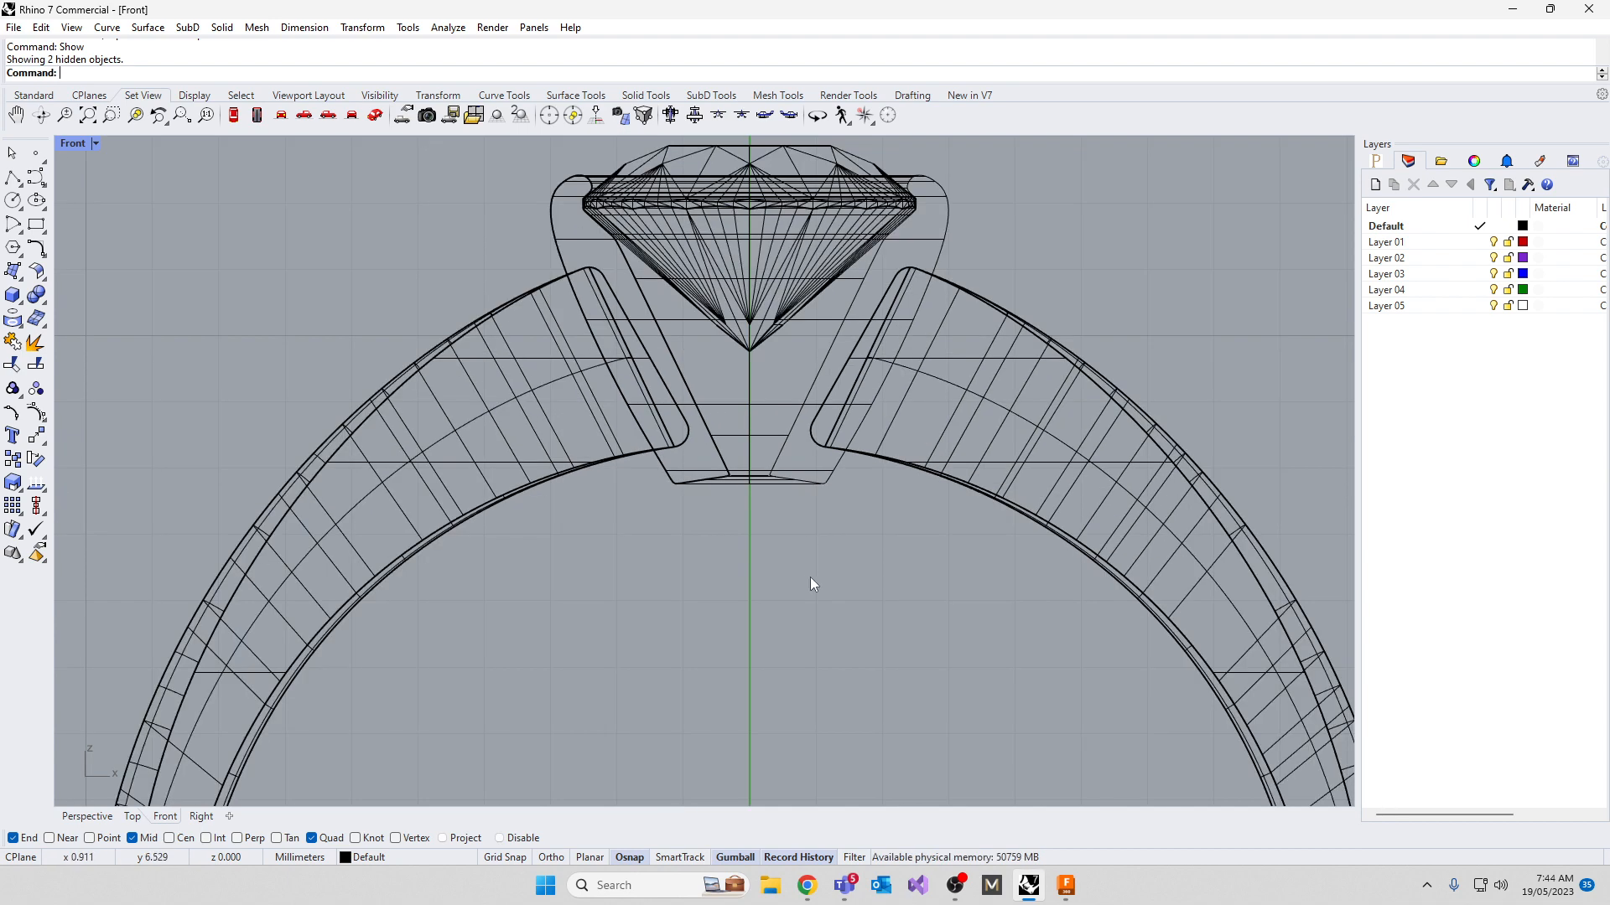
# Draw an arc centred on the origin that follows the shank's inner edge across the bezel's base
pyautogui.press('Return')
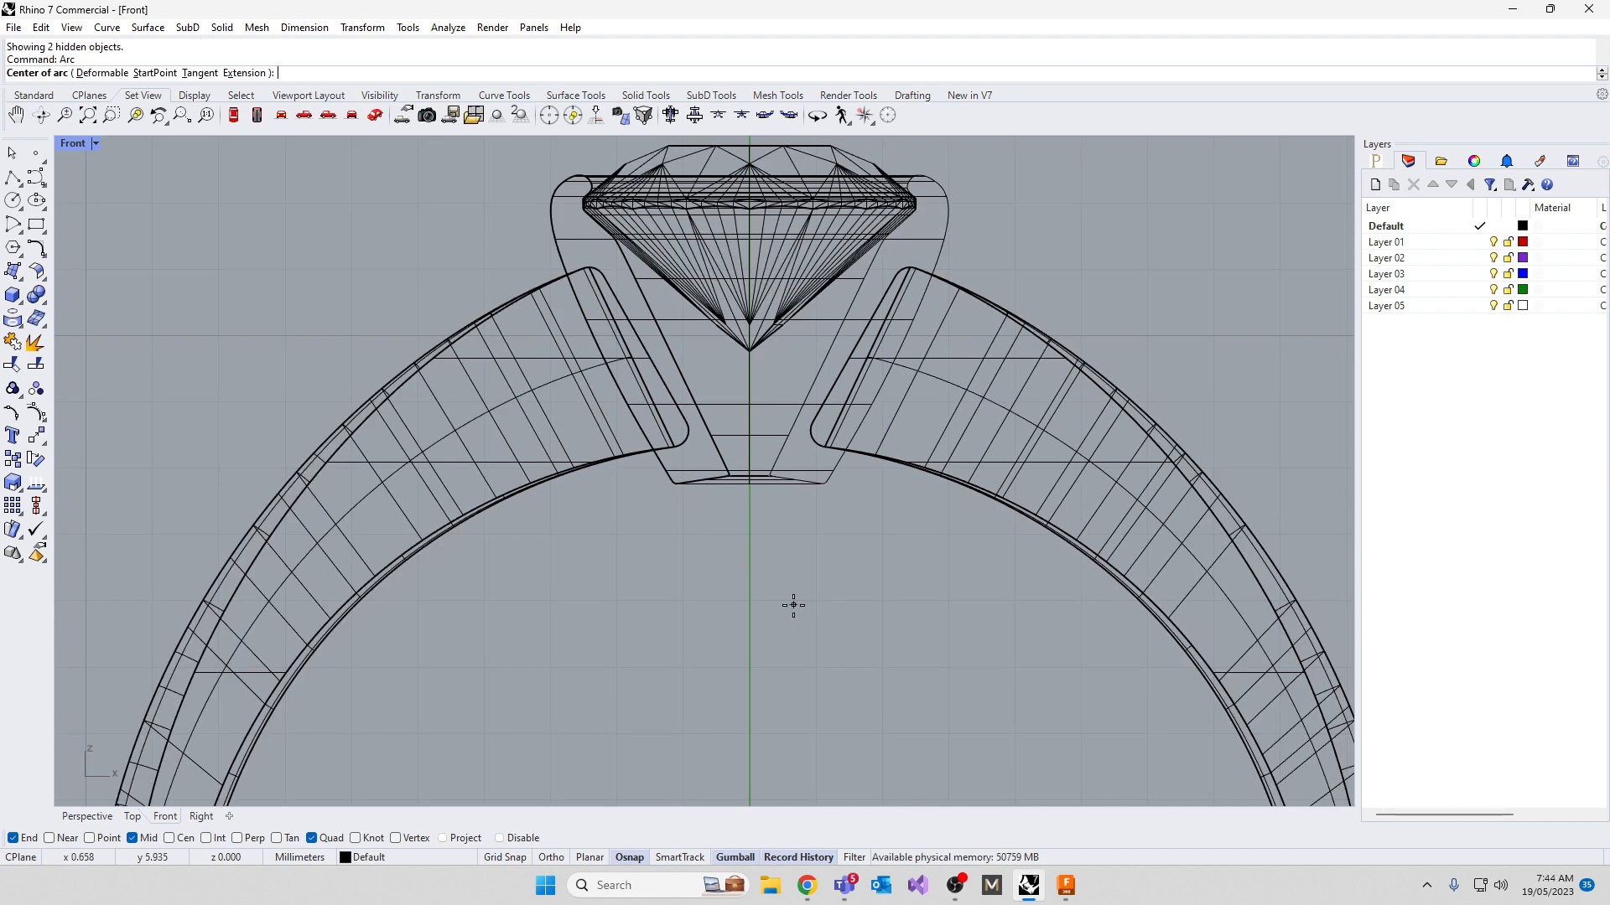
pyautogui.press('Return')
pyautogui.scroll(4, 670, 541)
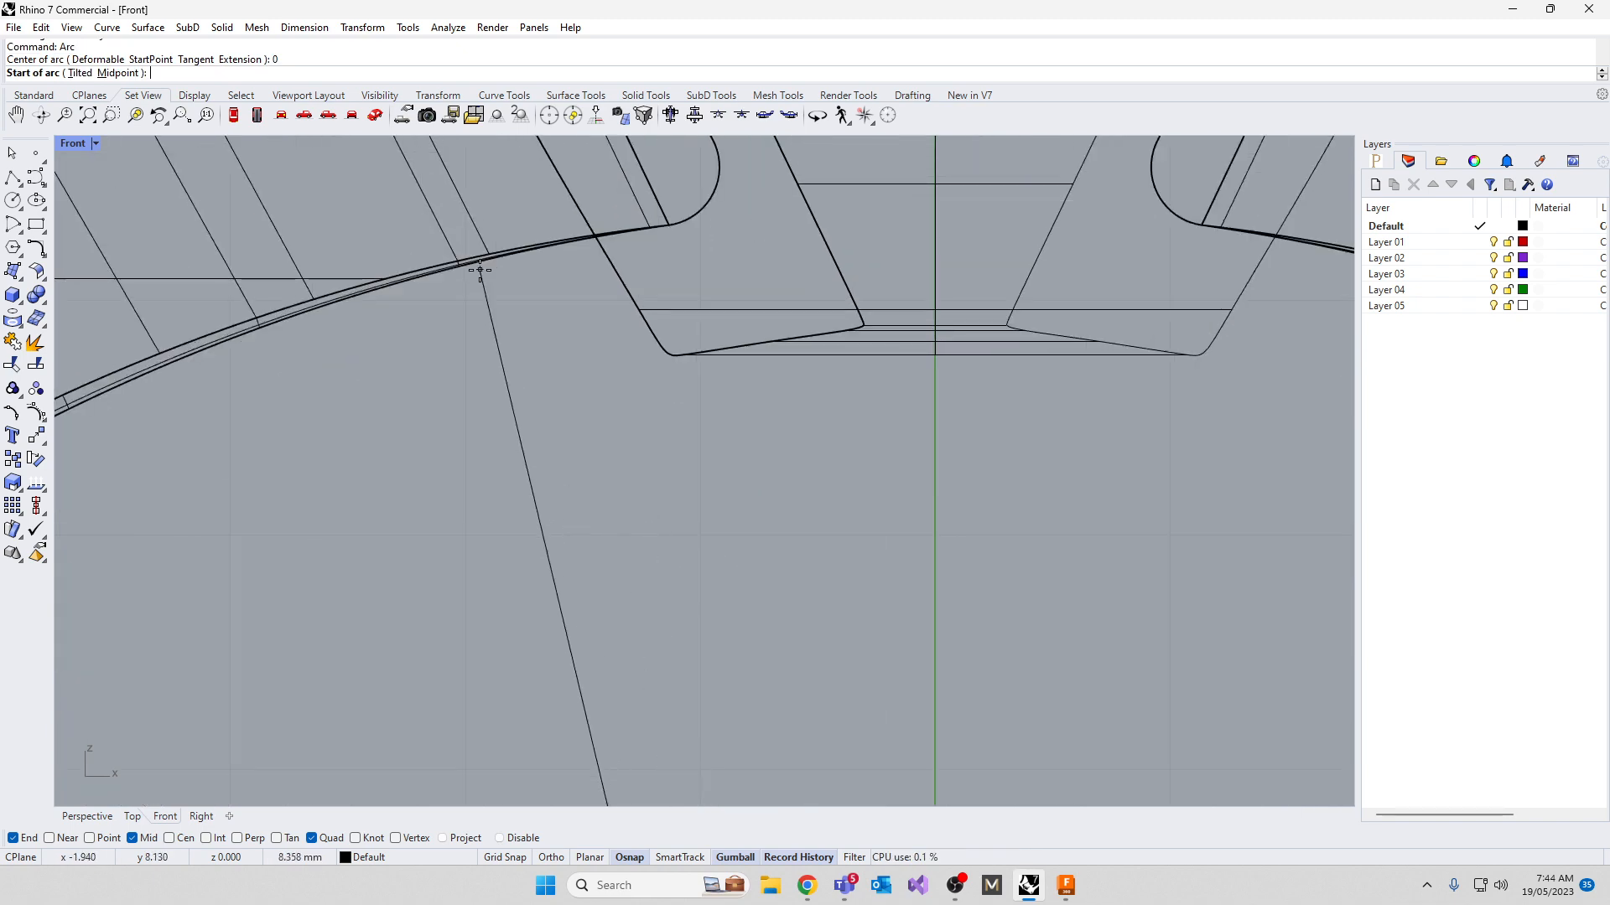
pyautogui.click(466, 262)
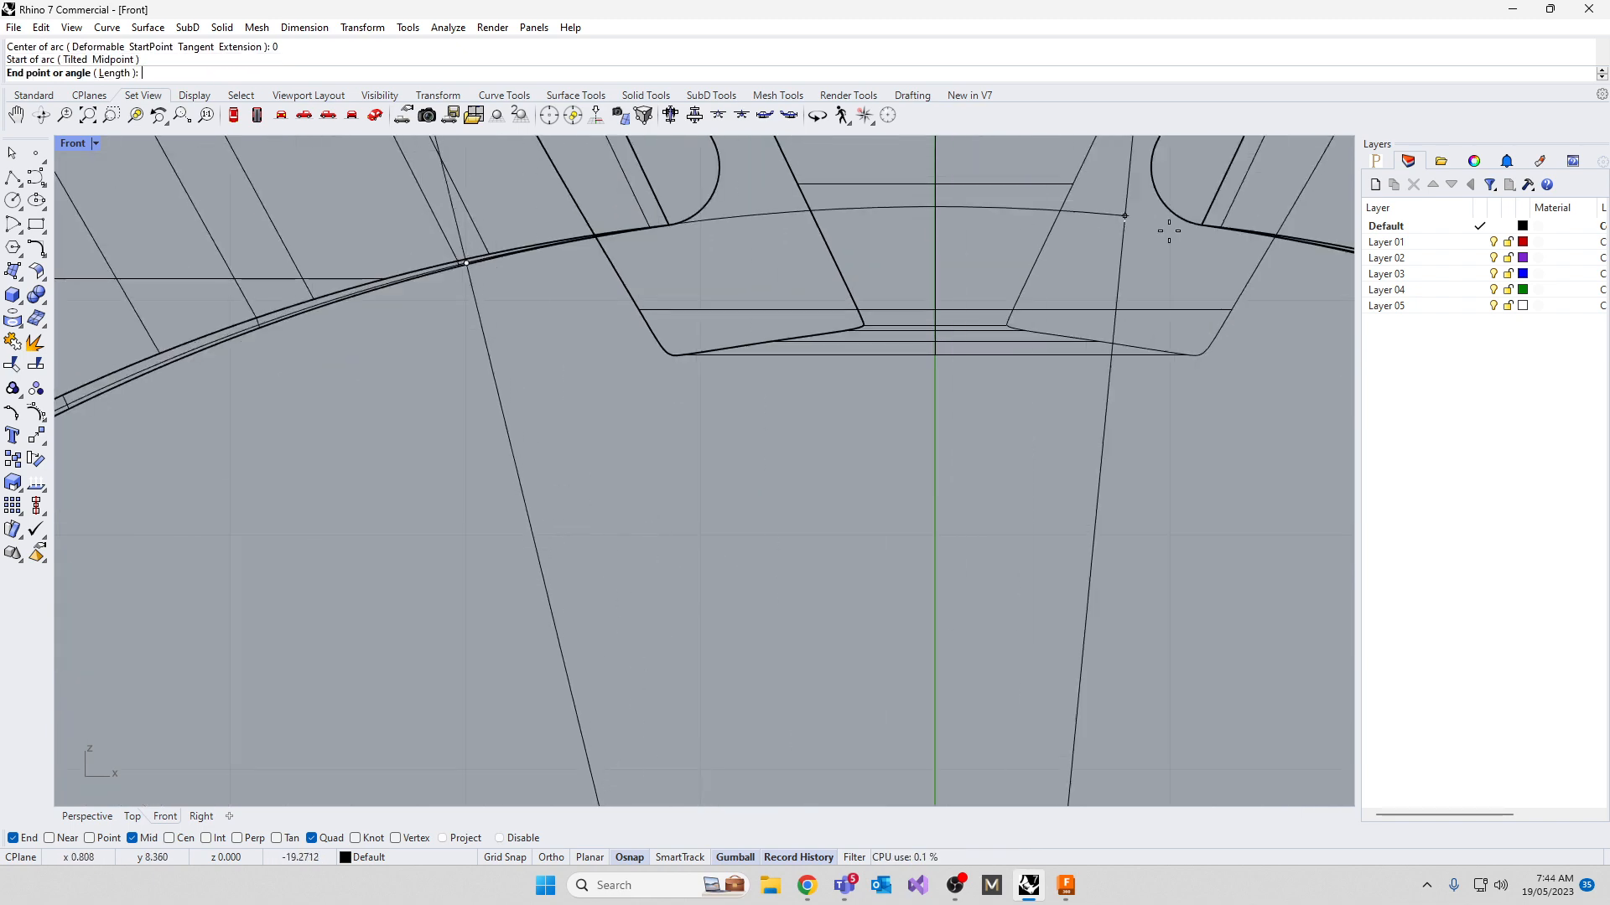
pyautogui.click(1326, 312)
pyautogui.scroll(-3, 1003, 465)
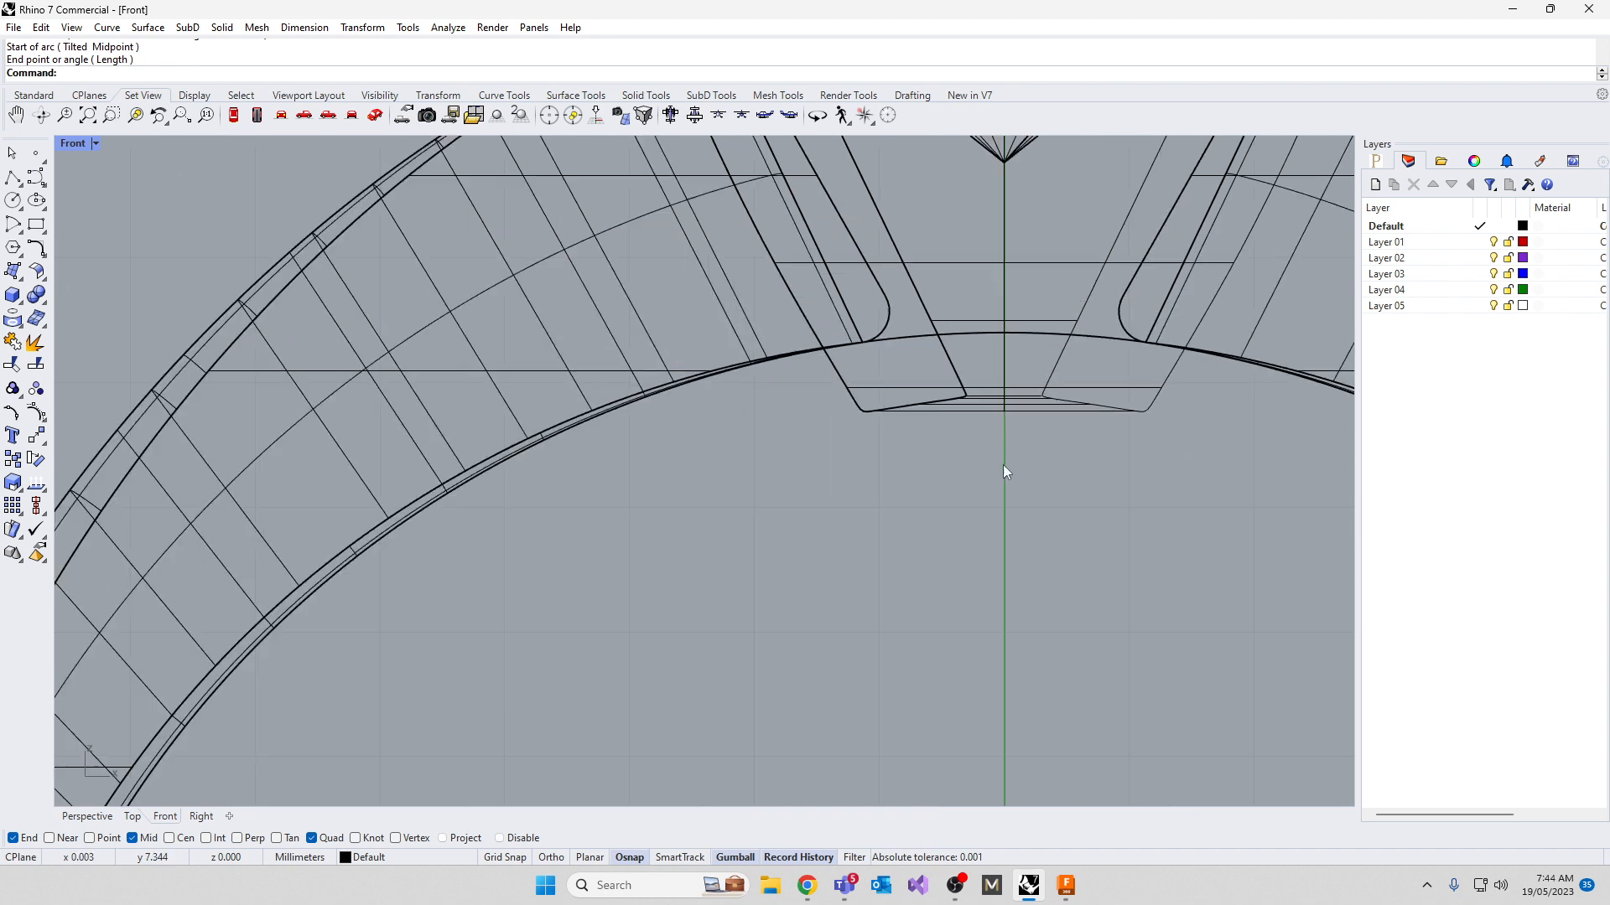
# Hide all the ring parts, leaving only the arc visible
pyautogui.click(13, 179)
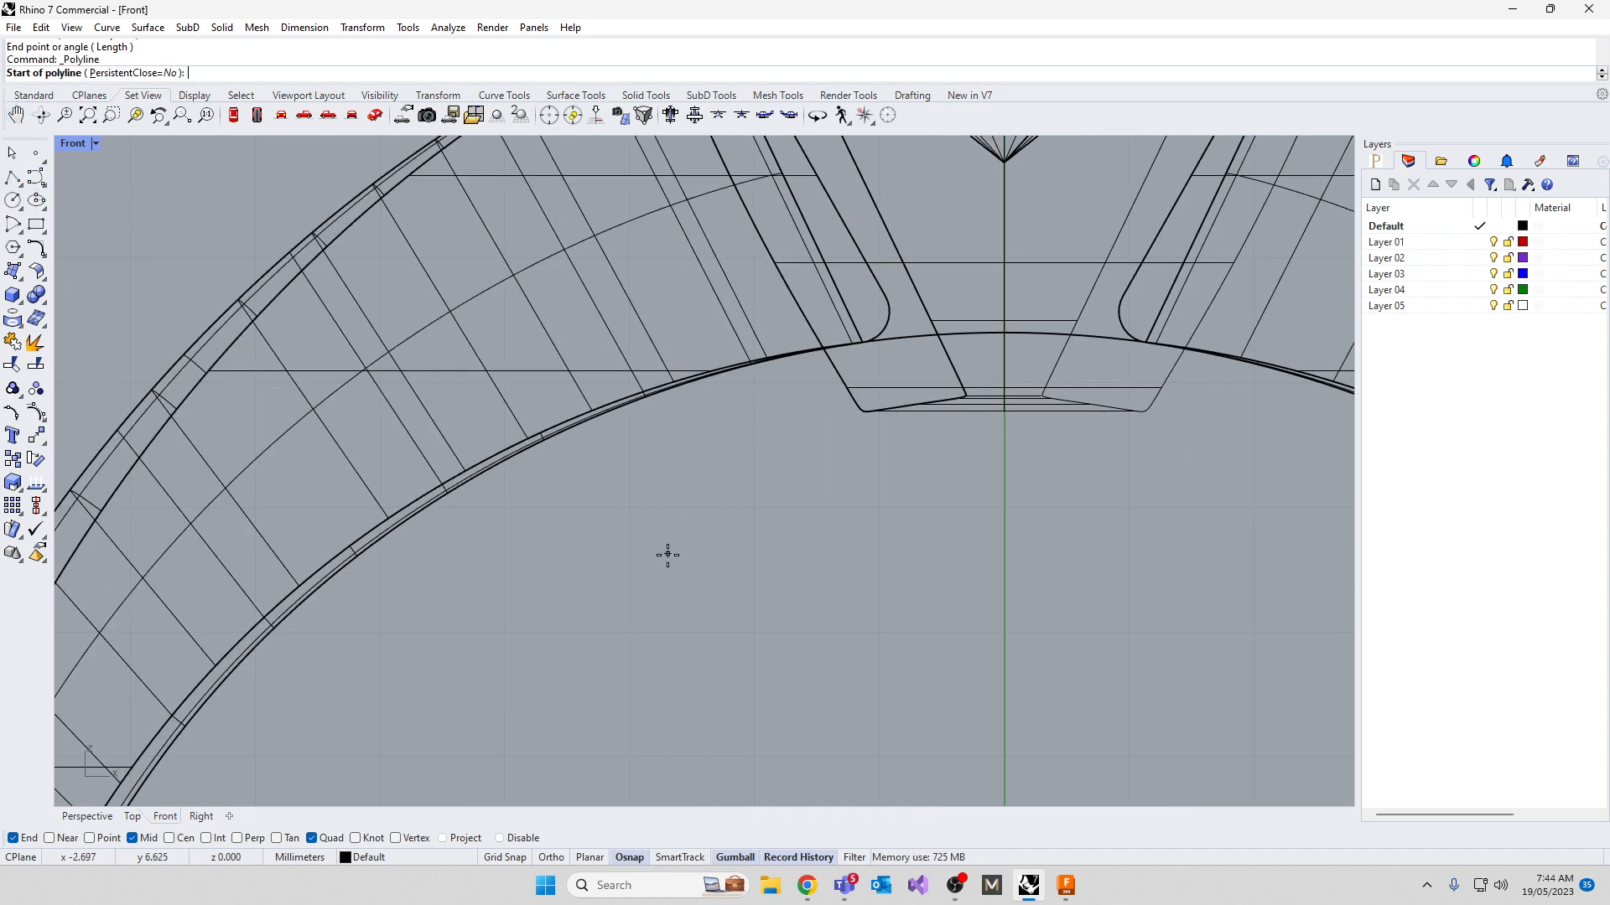
pyautogui.press('Escape')
pyautogui.click(985, 345)
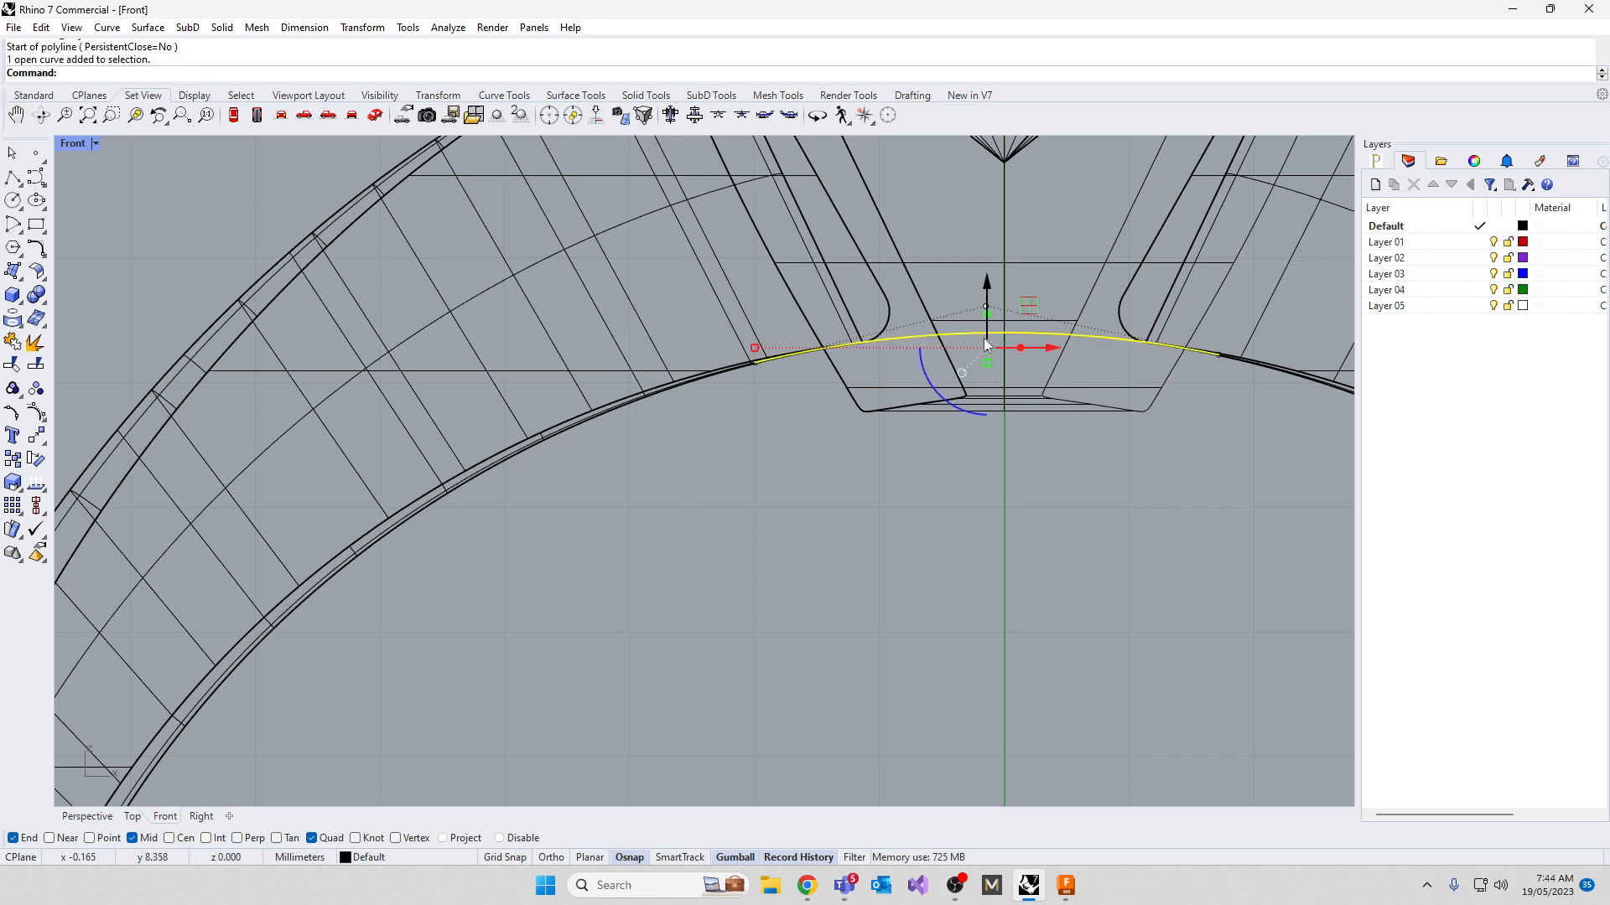
pyautogui.write('Invert')
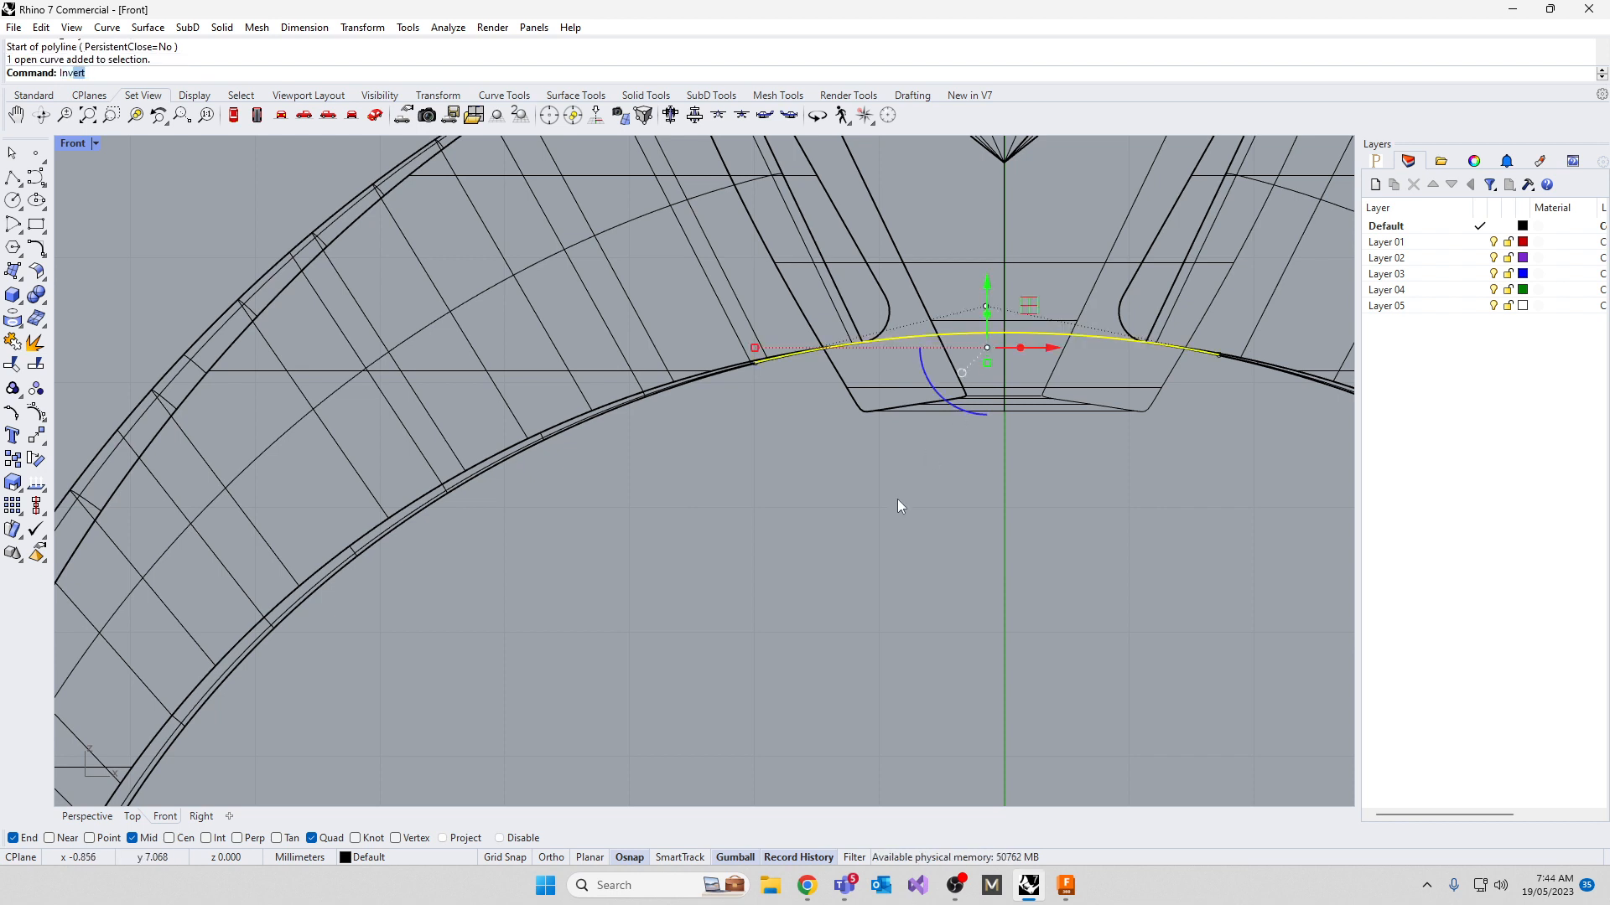
pyautogui.press('Return')
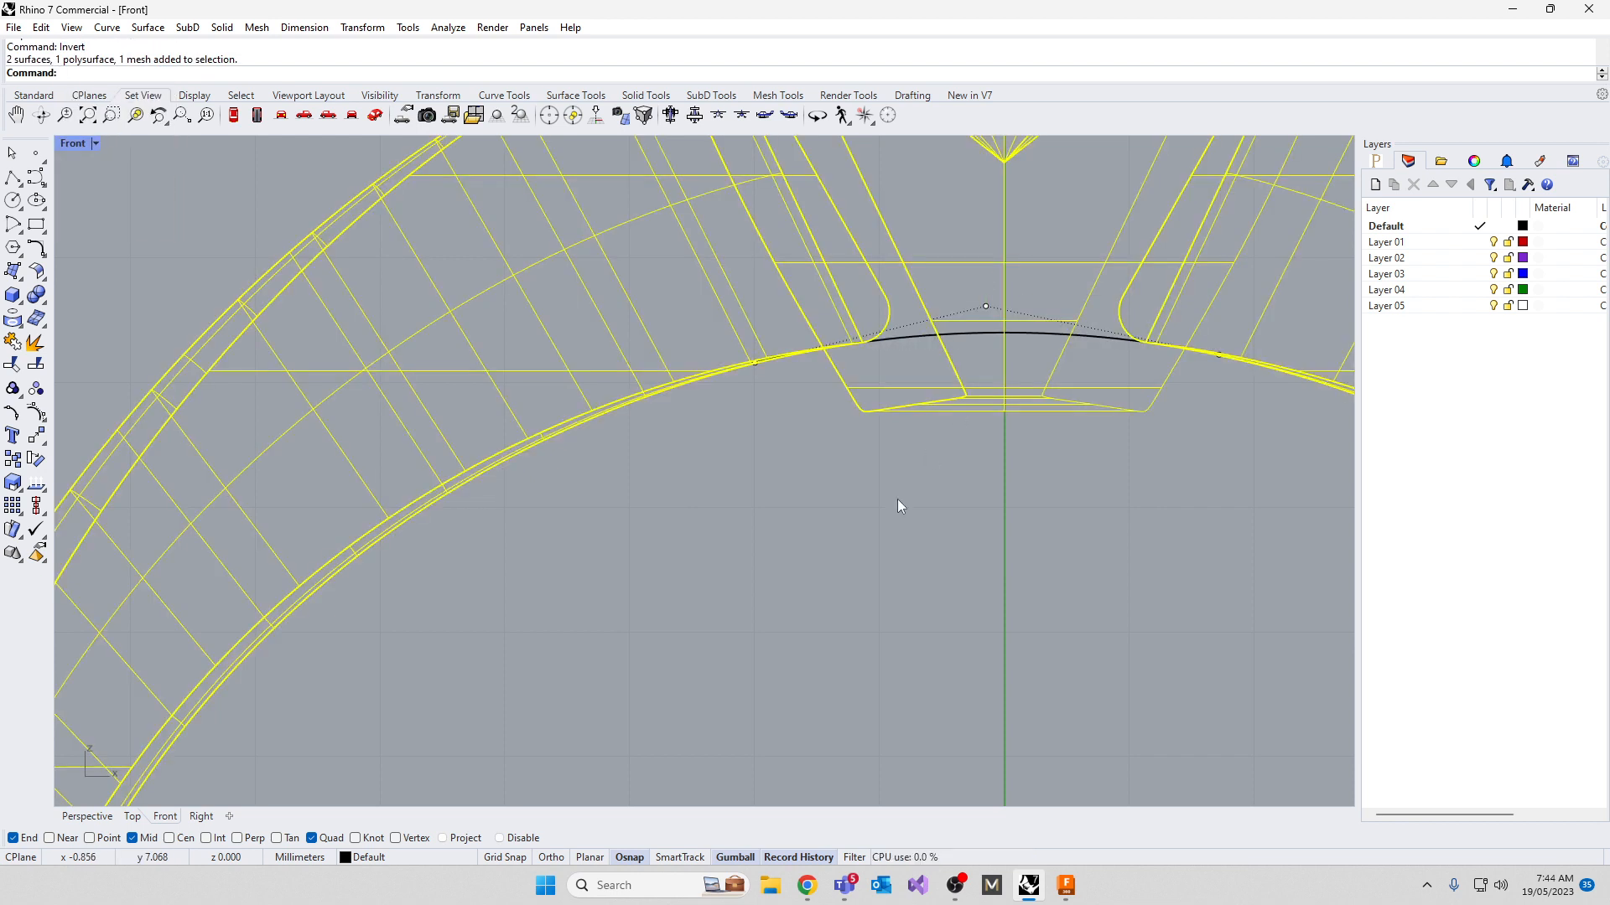
pyautogui.write('Hide')
pyautogui.press('Return')
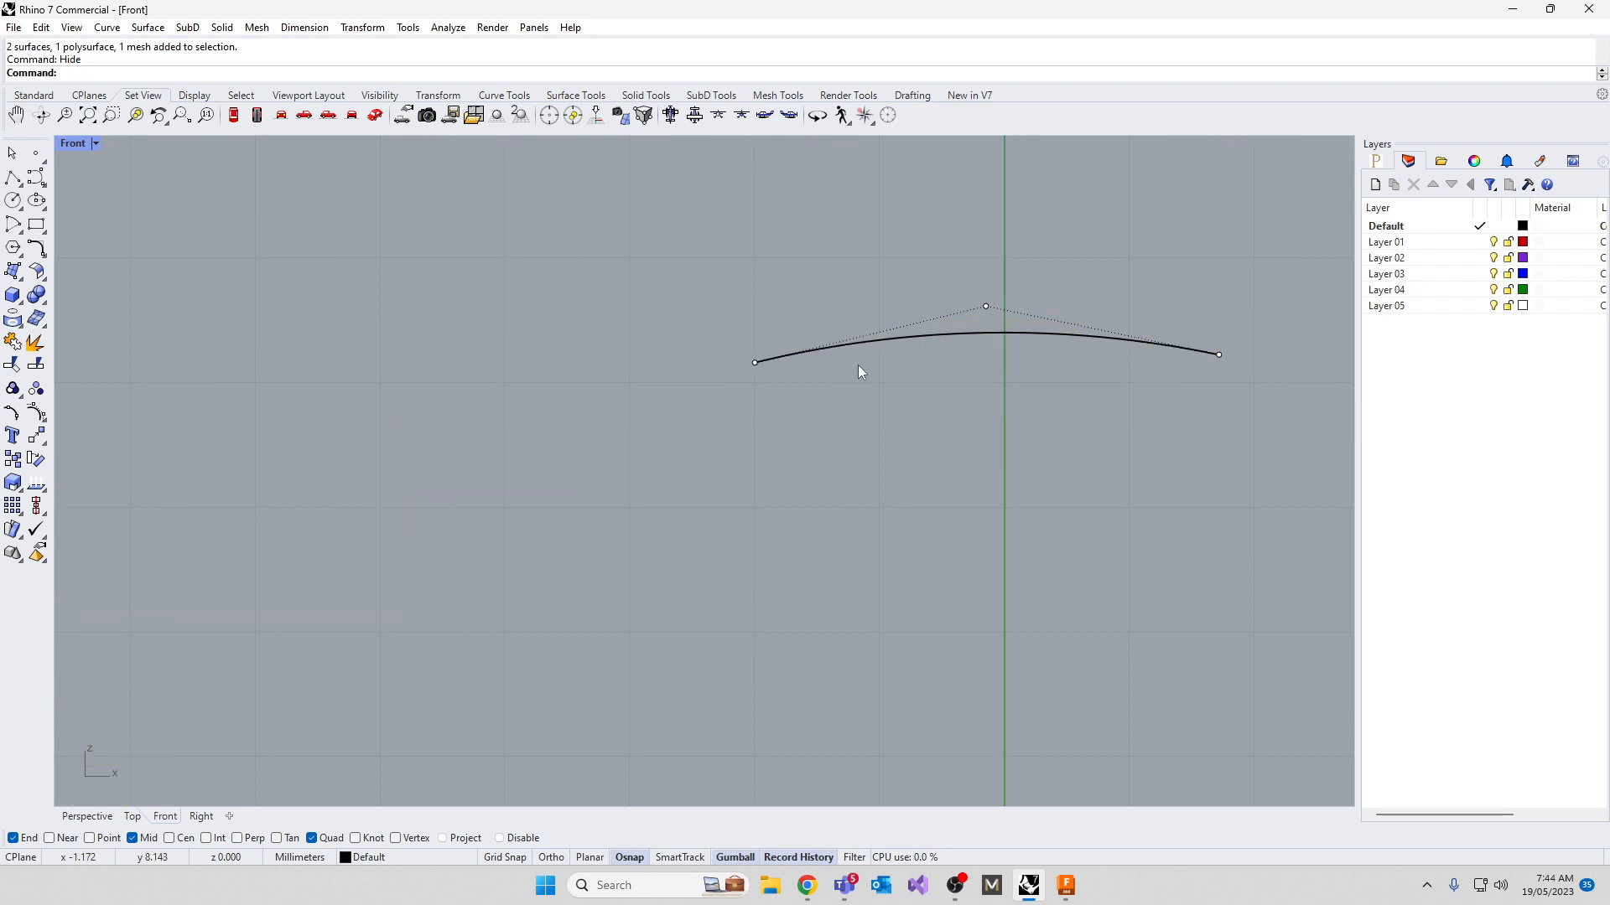
# Draw a three-segment polyline below the arc linking its two ends, and join both into one closed curve
pyautogui.click(12, 177)
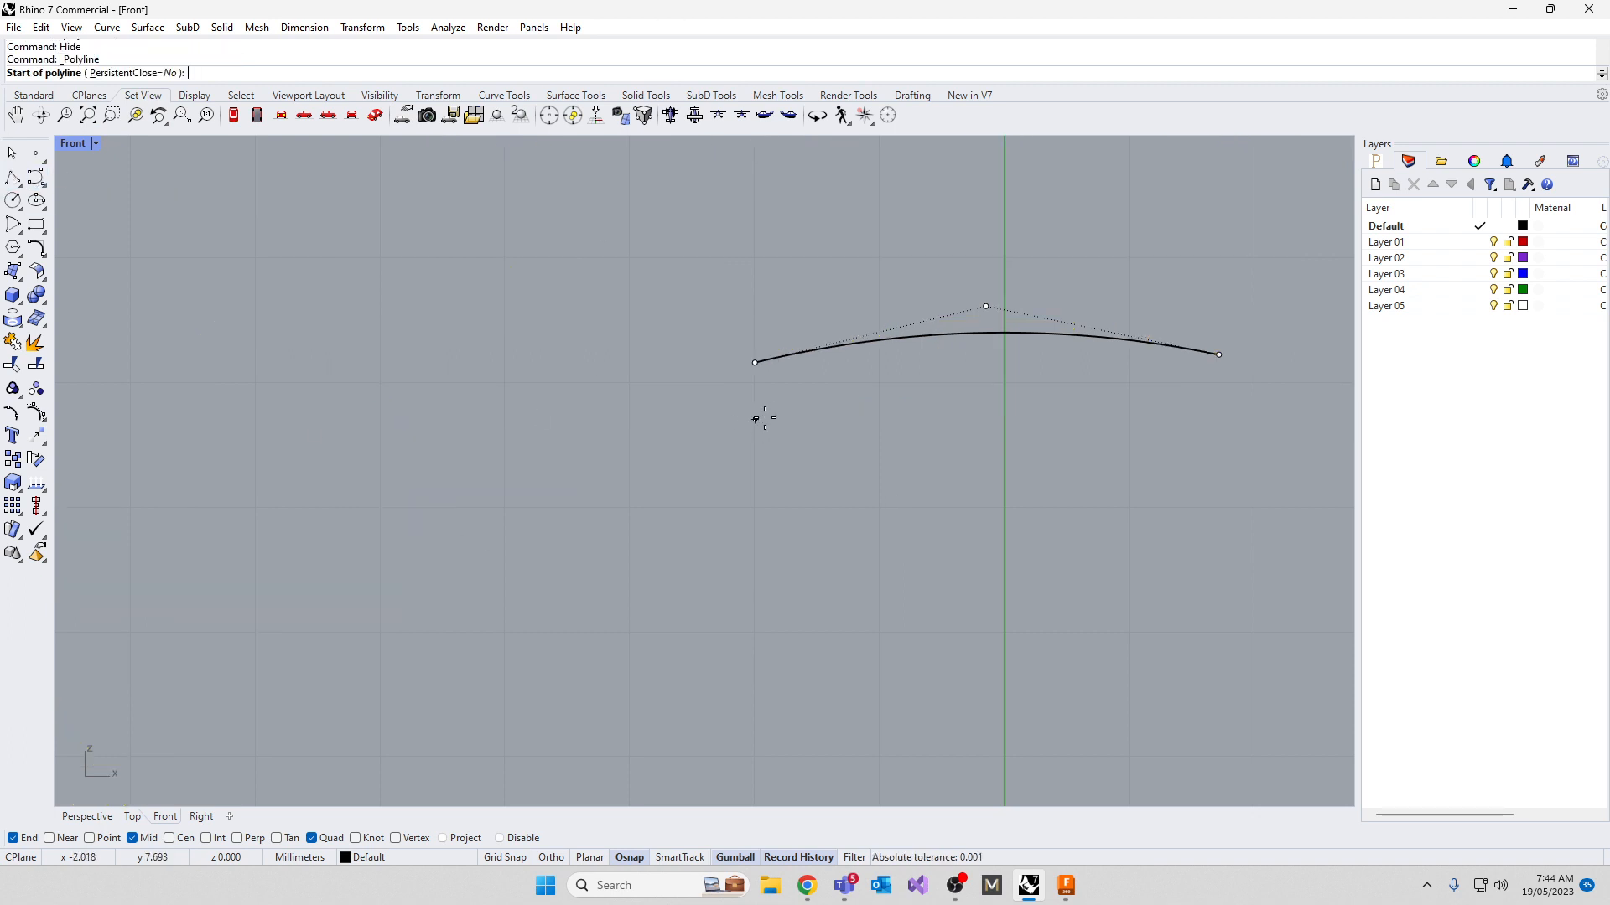
pyautogui.click(755, 363)
pyautogui.click(827, 590)
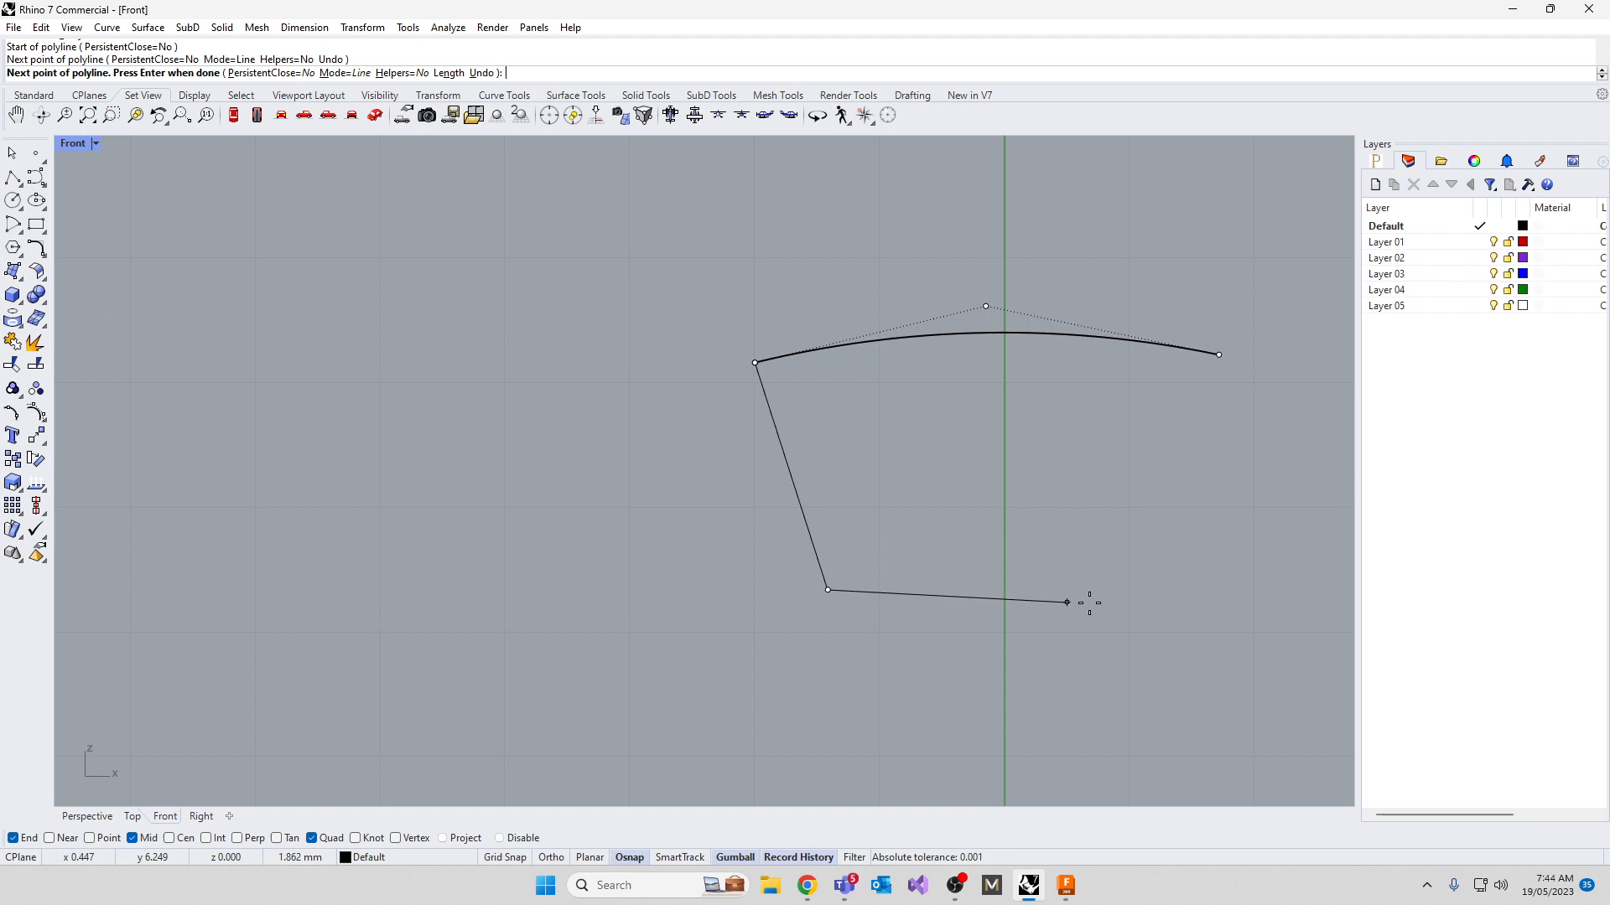
pyautogui.click(1184, 586)
pyautogui.click(1219, 354)
pyautogui.press('Return')
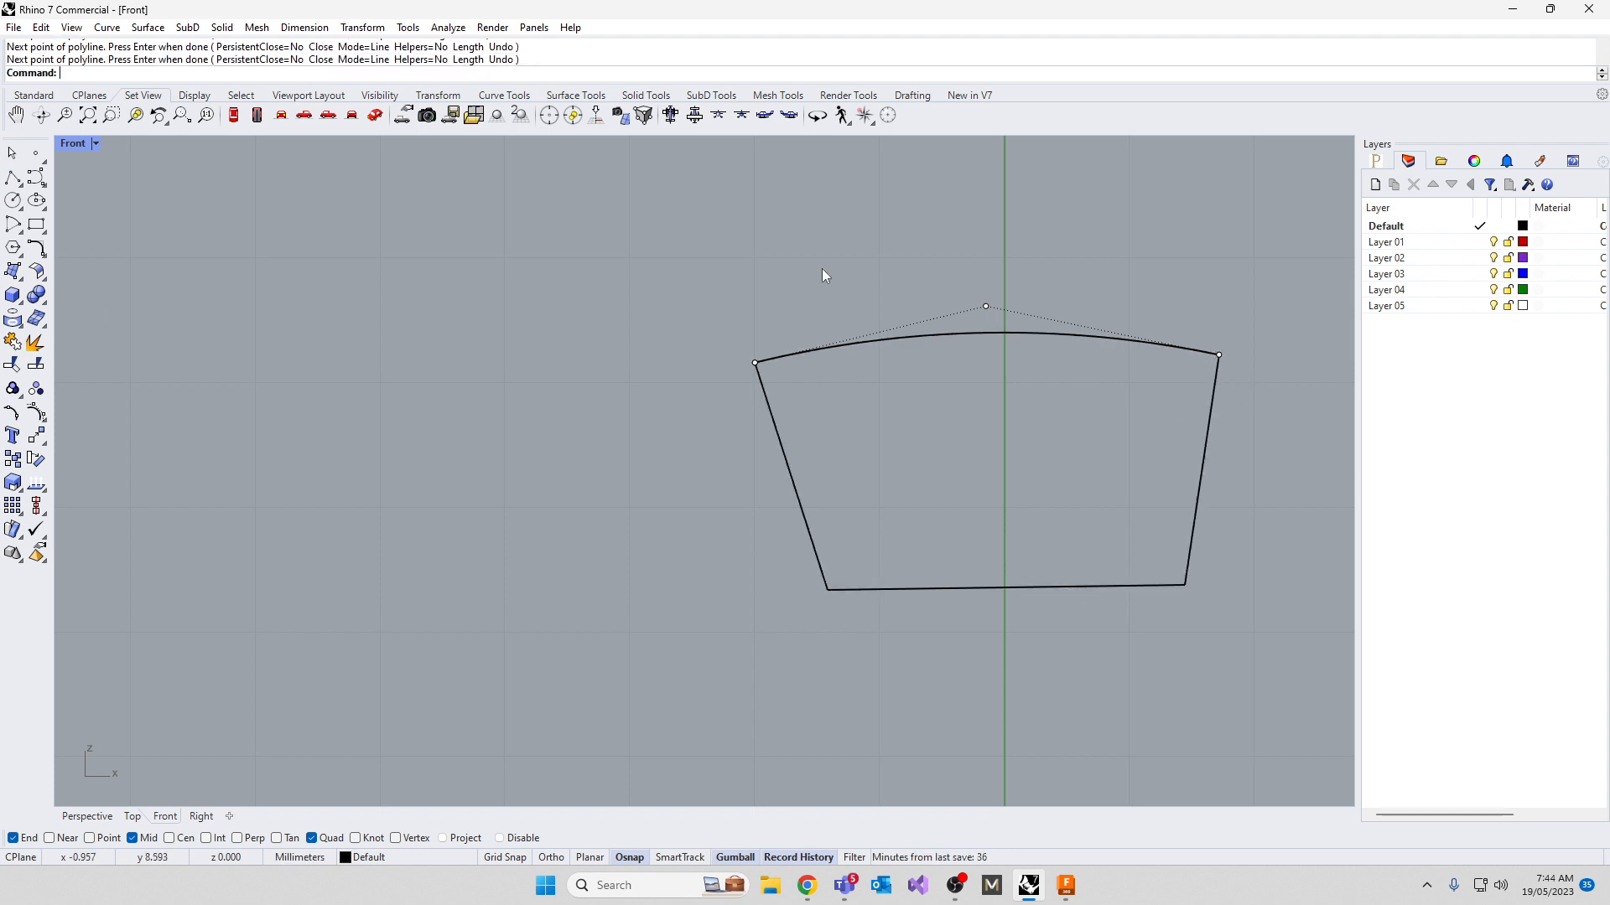
pyautogui.moveTo(672, 230); pyautogui.dragTo(1423, 691)
pyautogui.write('Join')
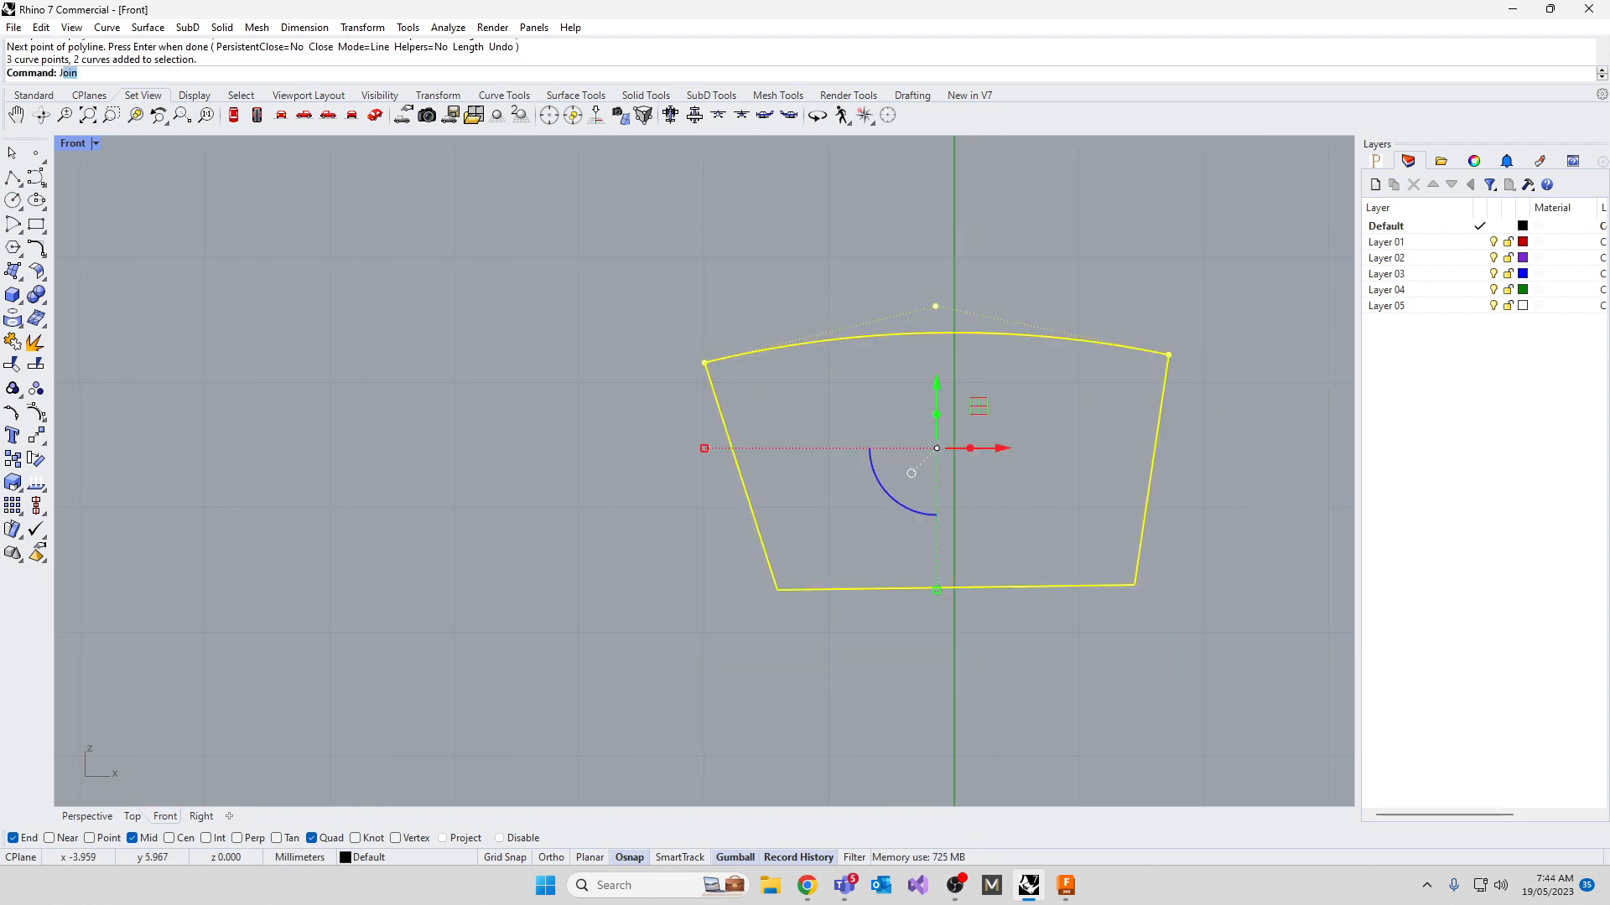
pyautogui.press('Return')
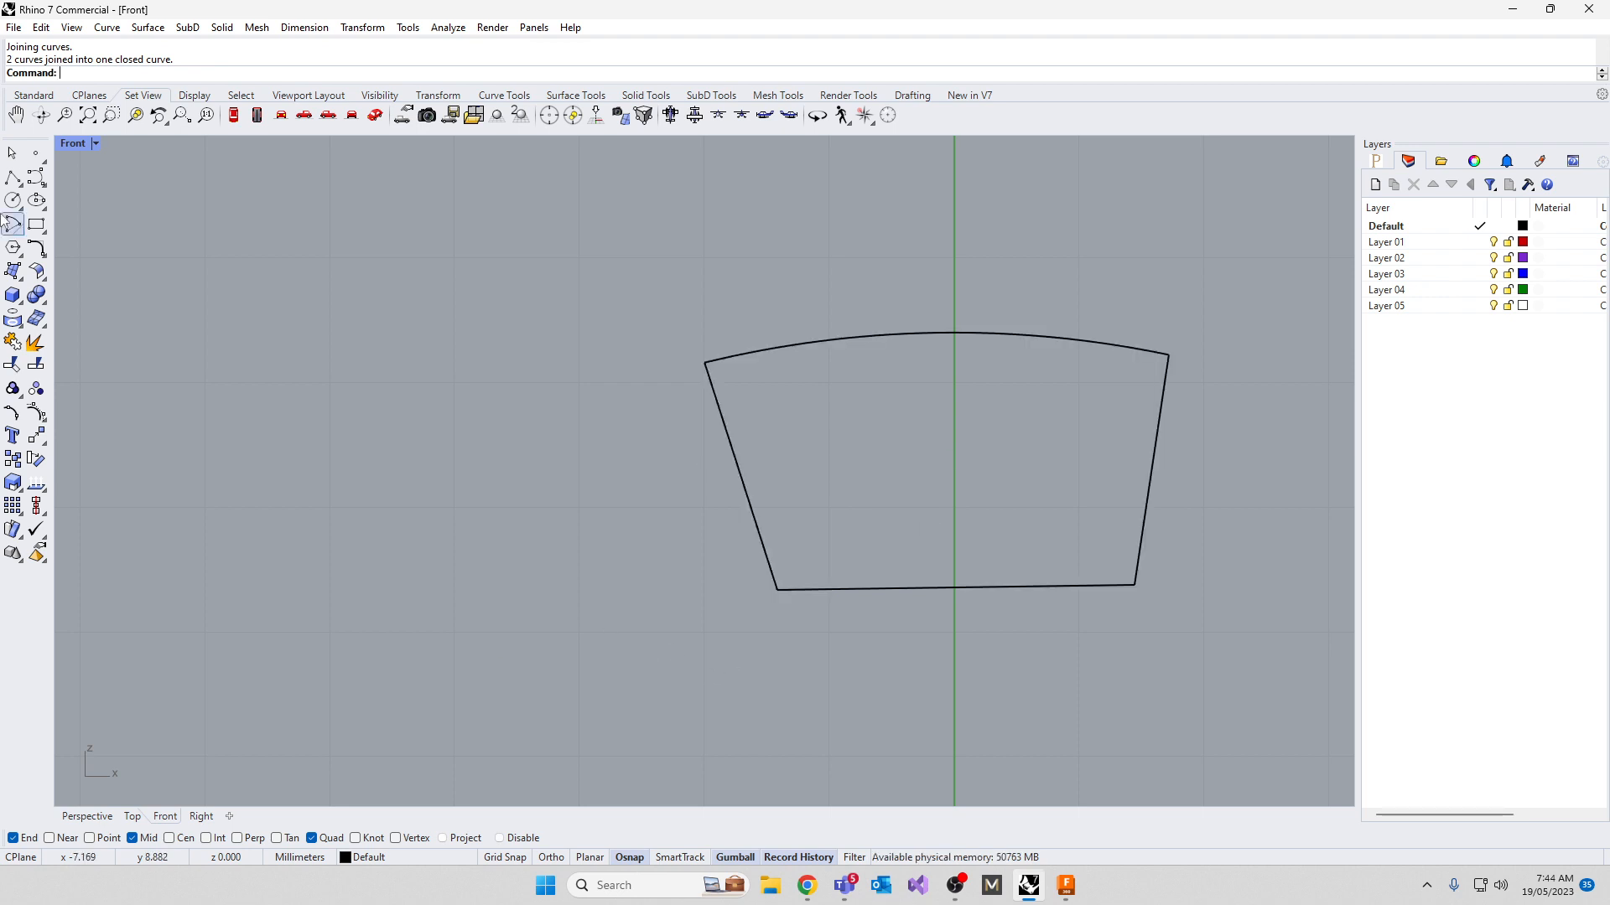
# Unhide the ring parts and view them together with the closed curve in all four viewports
pyautogui.doubleClick(74, 143)
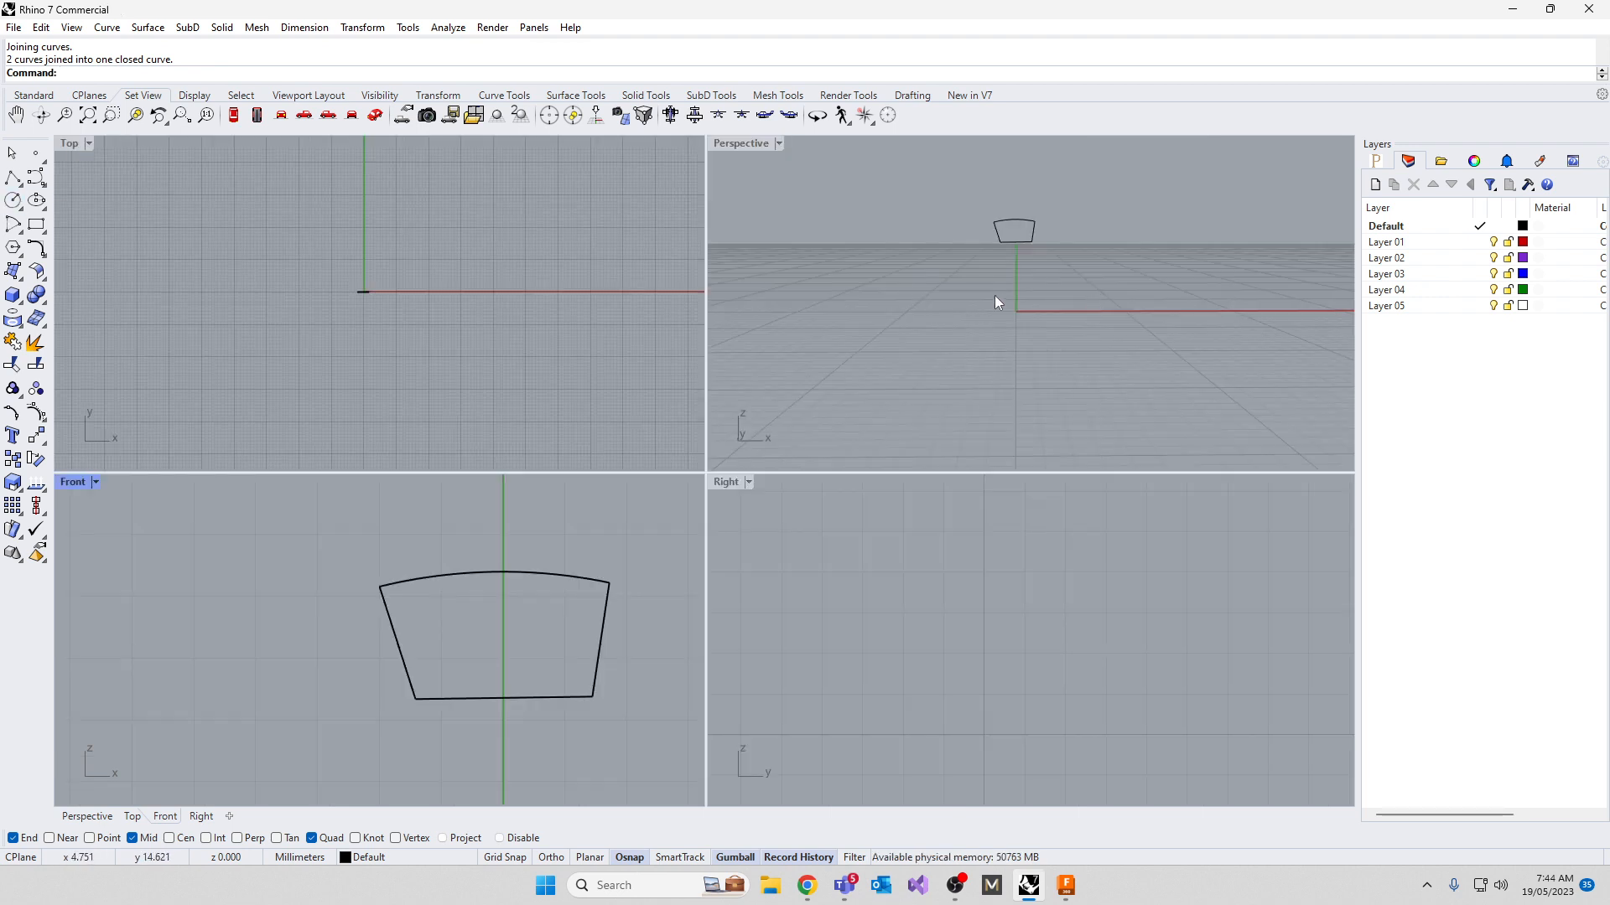
pyautogui.moveTo(994, 295); pyautogui.dragTo(1026, 340, button='right')
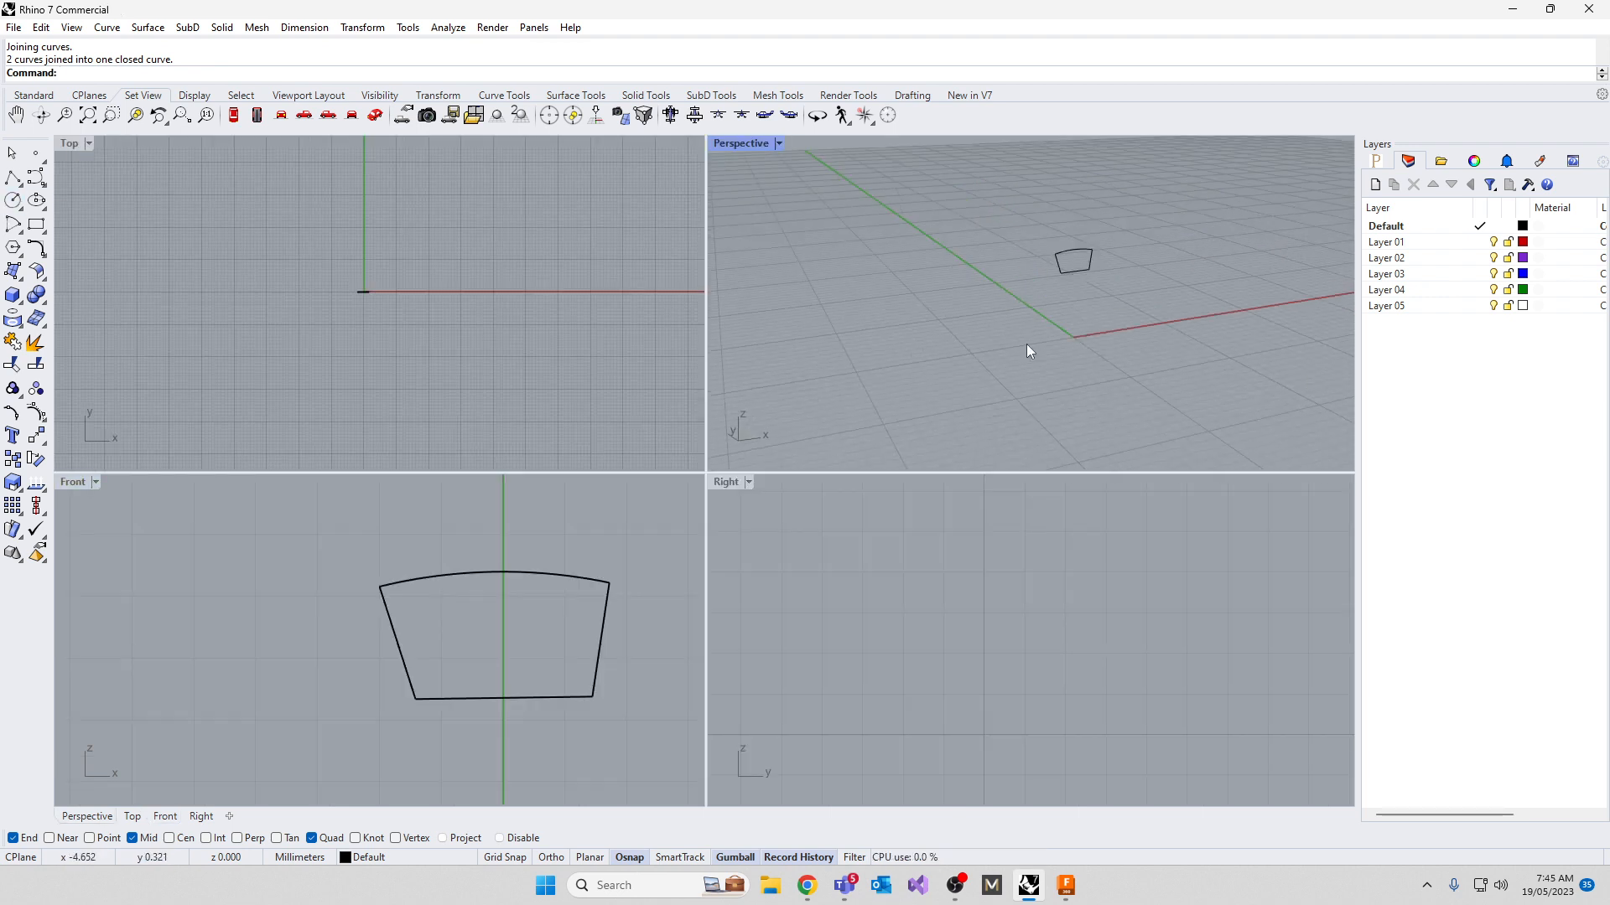
pyautogui.write('Show')
pyautogui.press('Return')
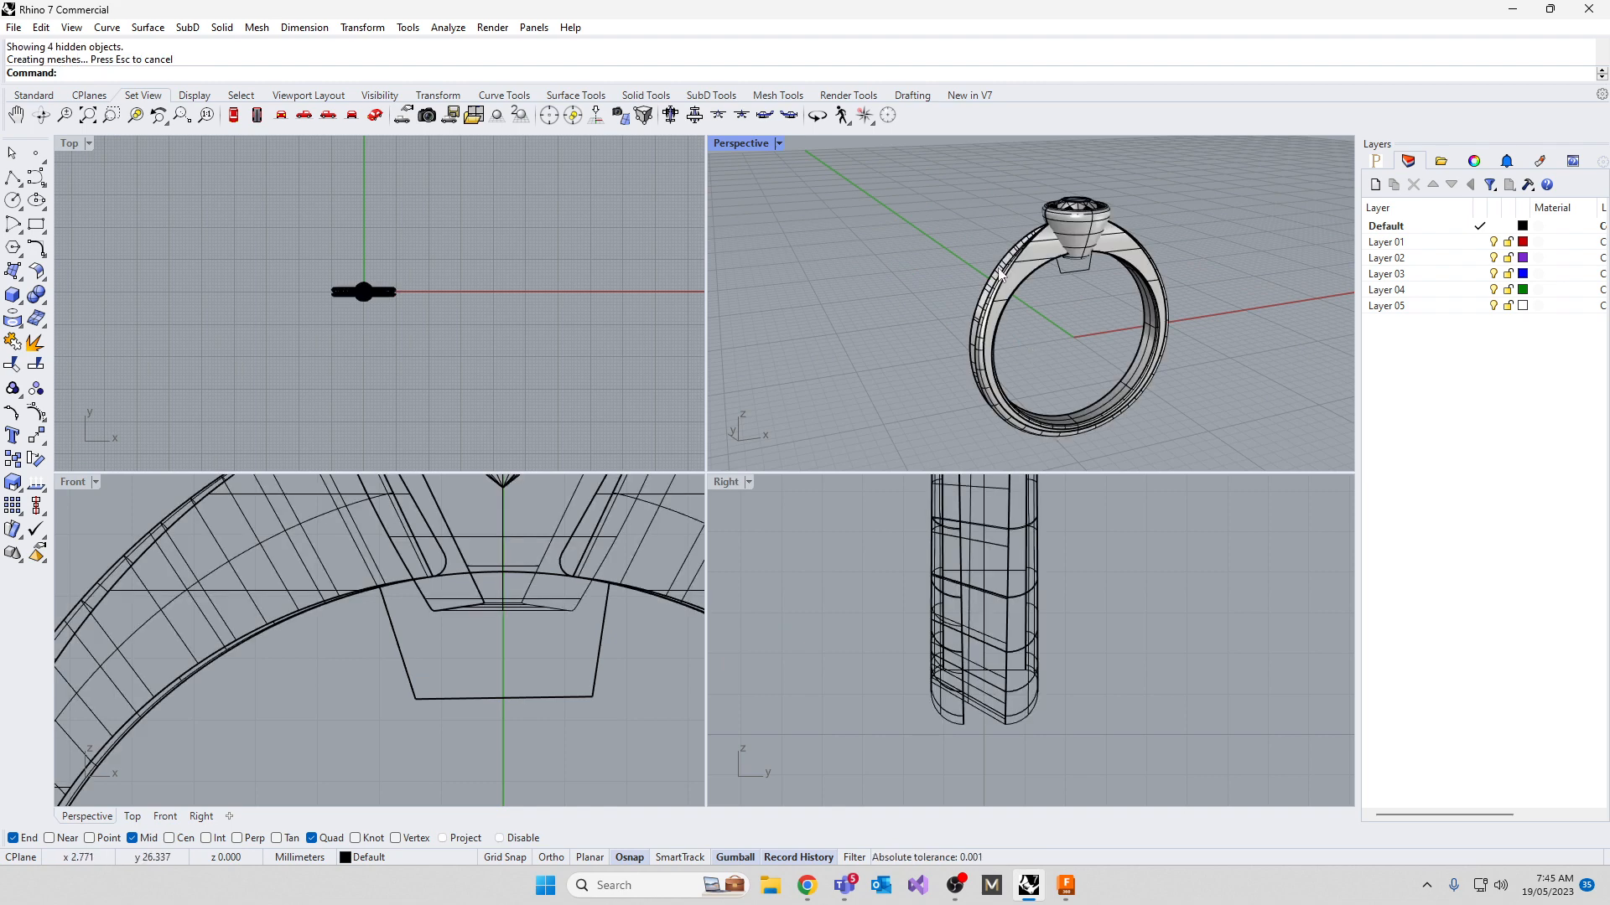
# WireCut the bezel with the closed curve, cutting all the way through and removing the portion of its base inside the curve
pyautogui.click(1069, 270)
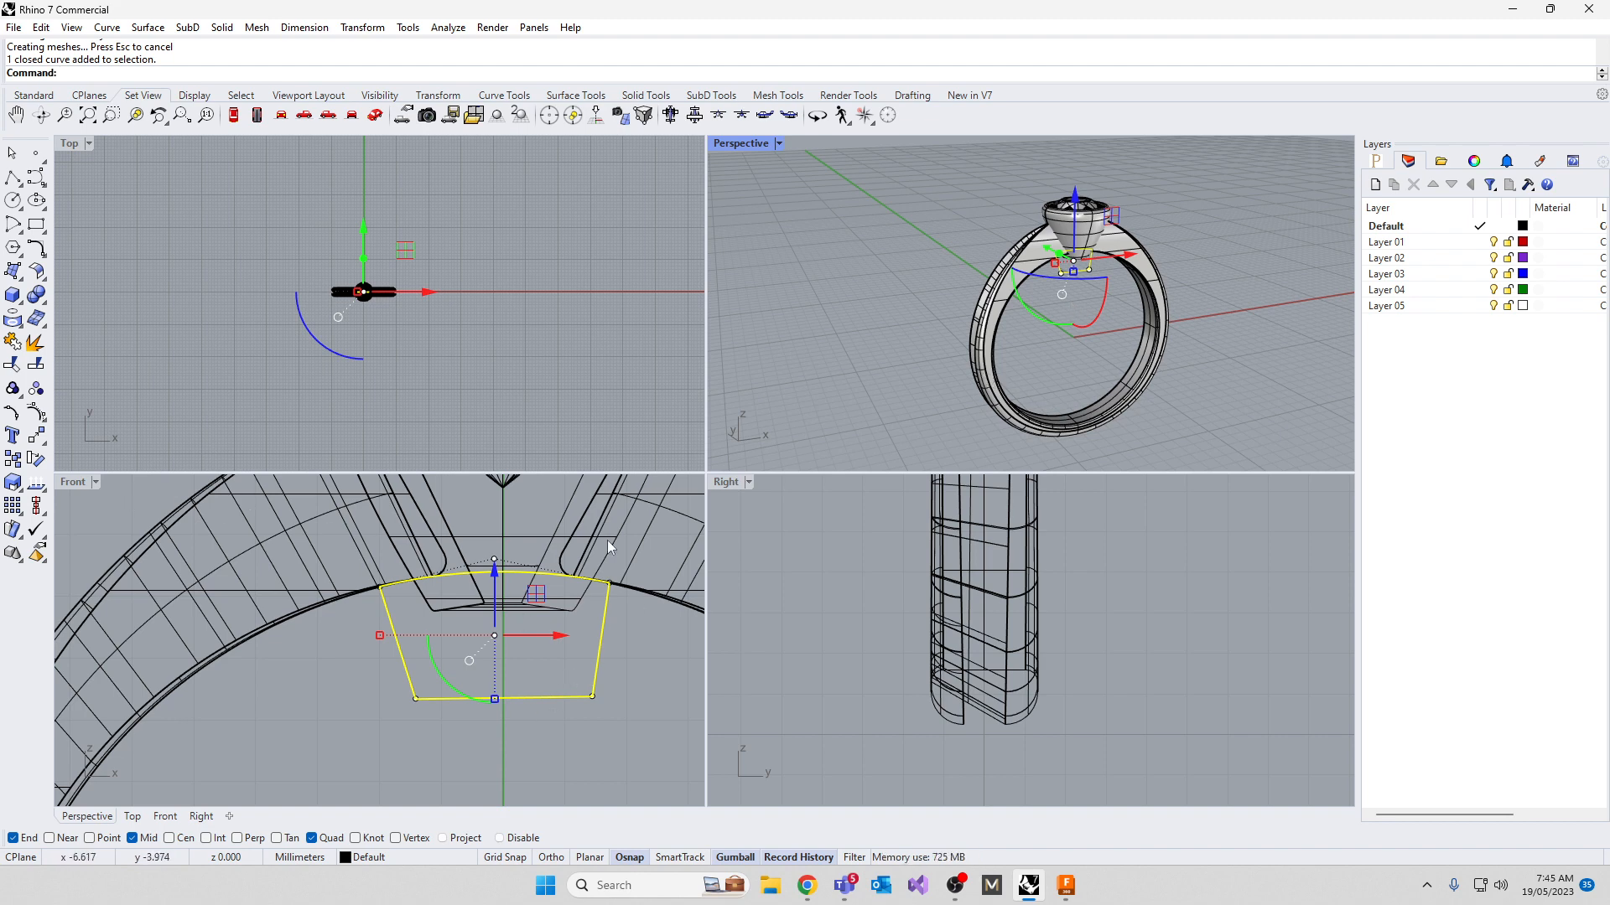
pyautogui.moveTo(392, 736); pyautogui.dragTo(347, 708, button='right')
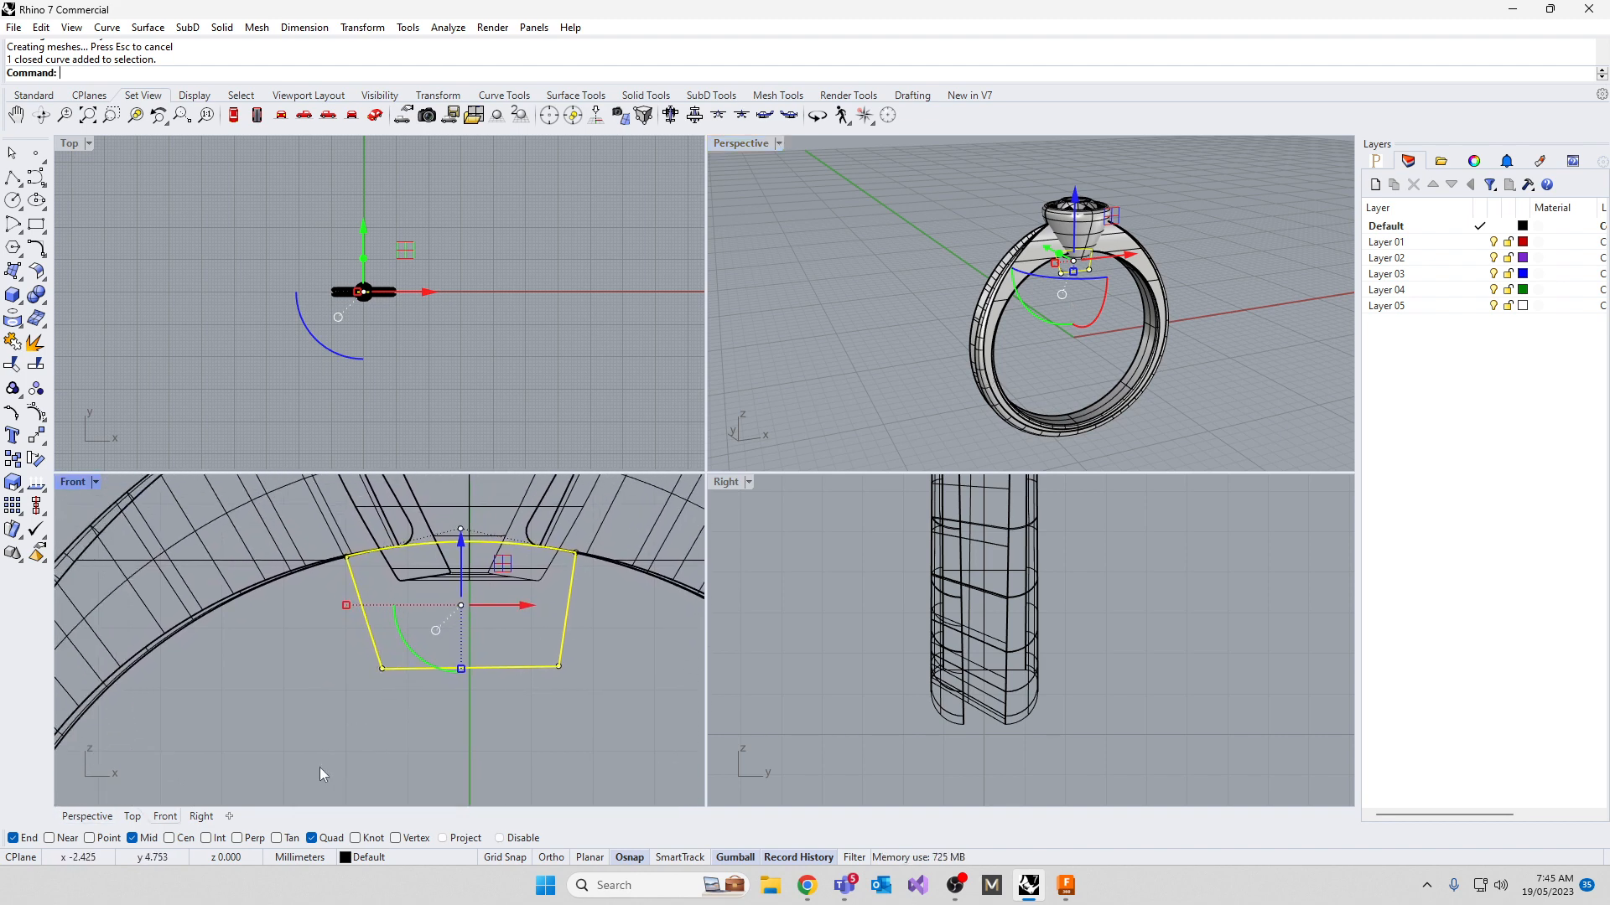
pyautogui.write('WireCut')
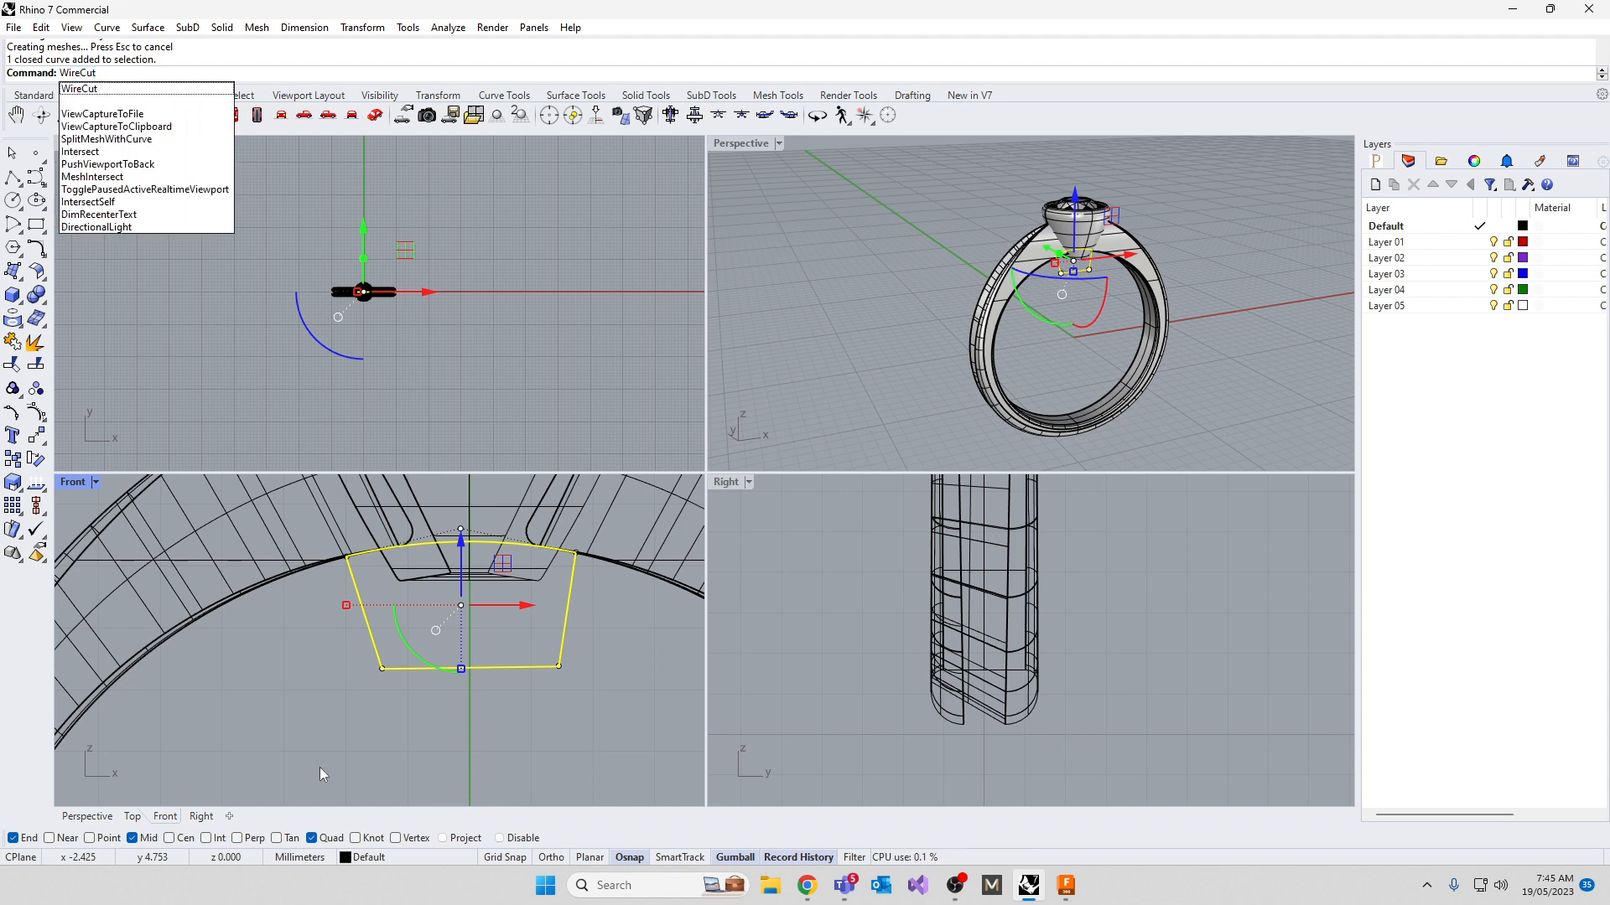
pyautogui.press('Return')
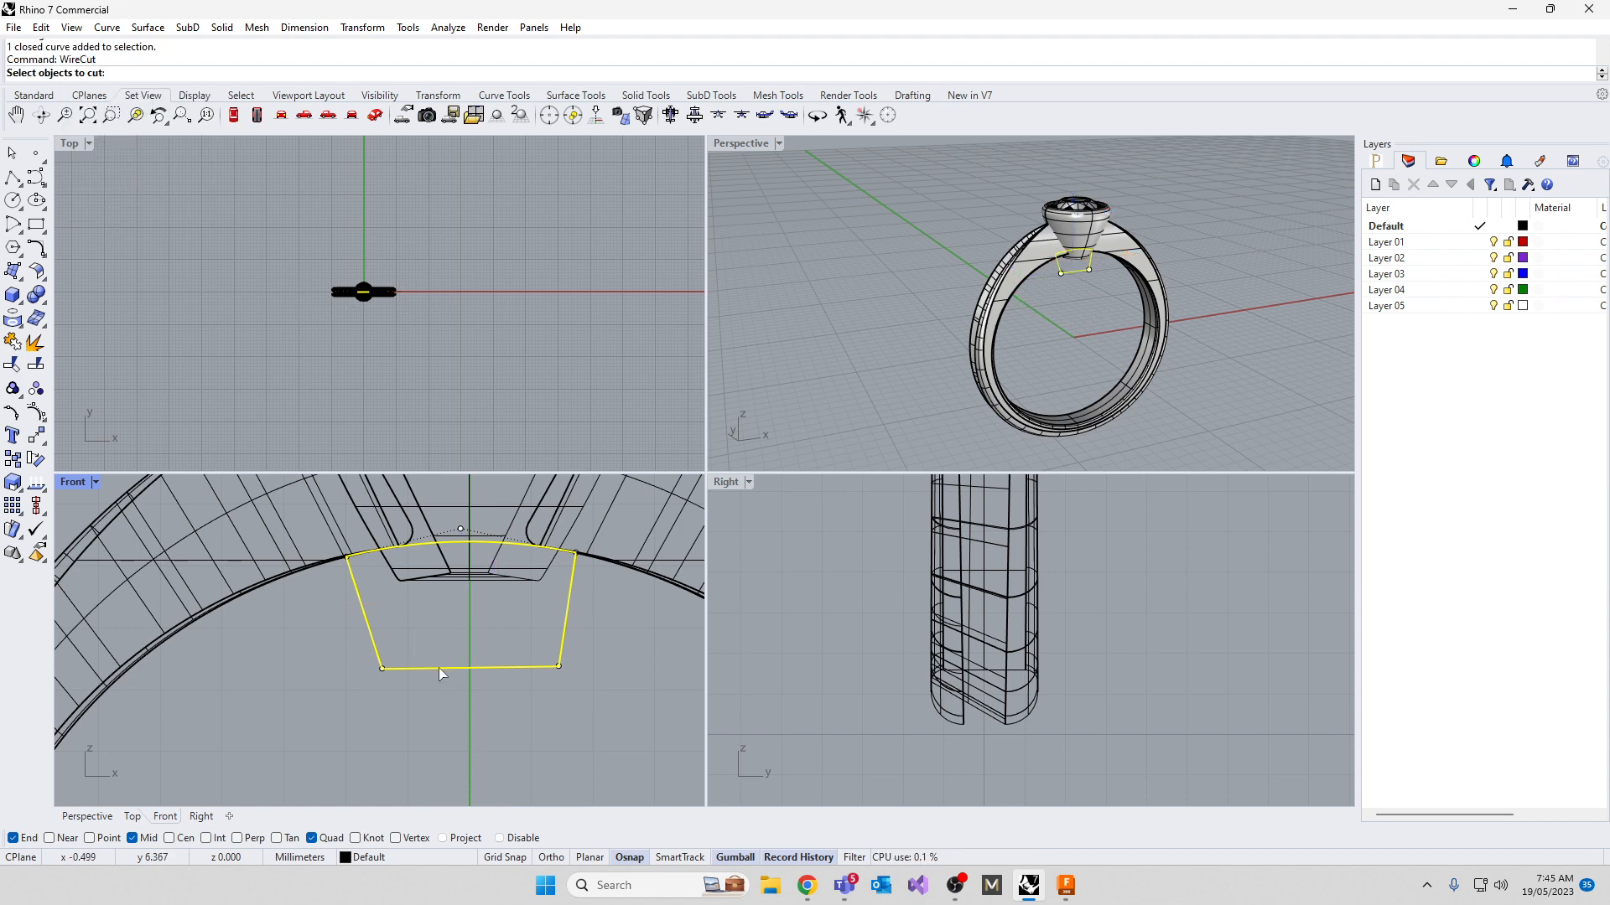
pyautogui.click(395, 583)
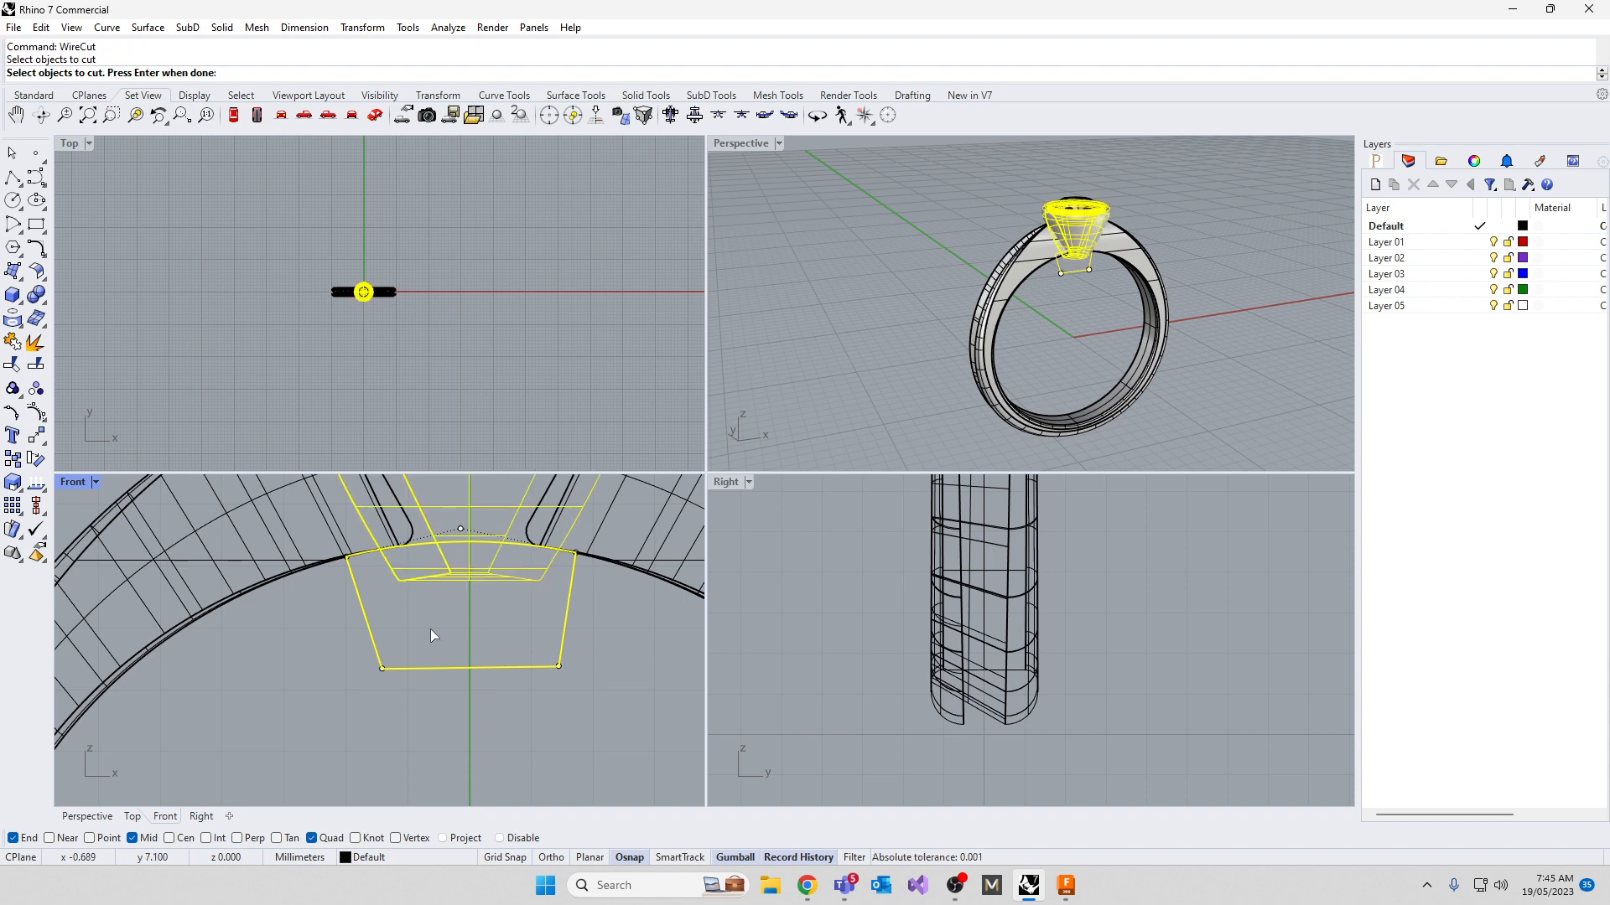
pyautogui.press('Return')
pyautogui.press('Return')
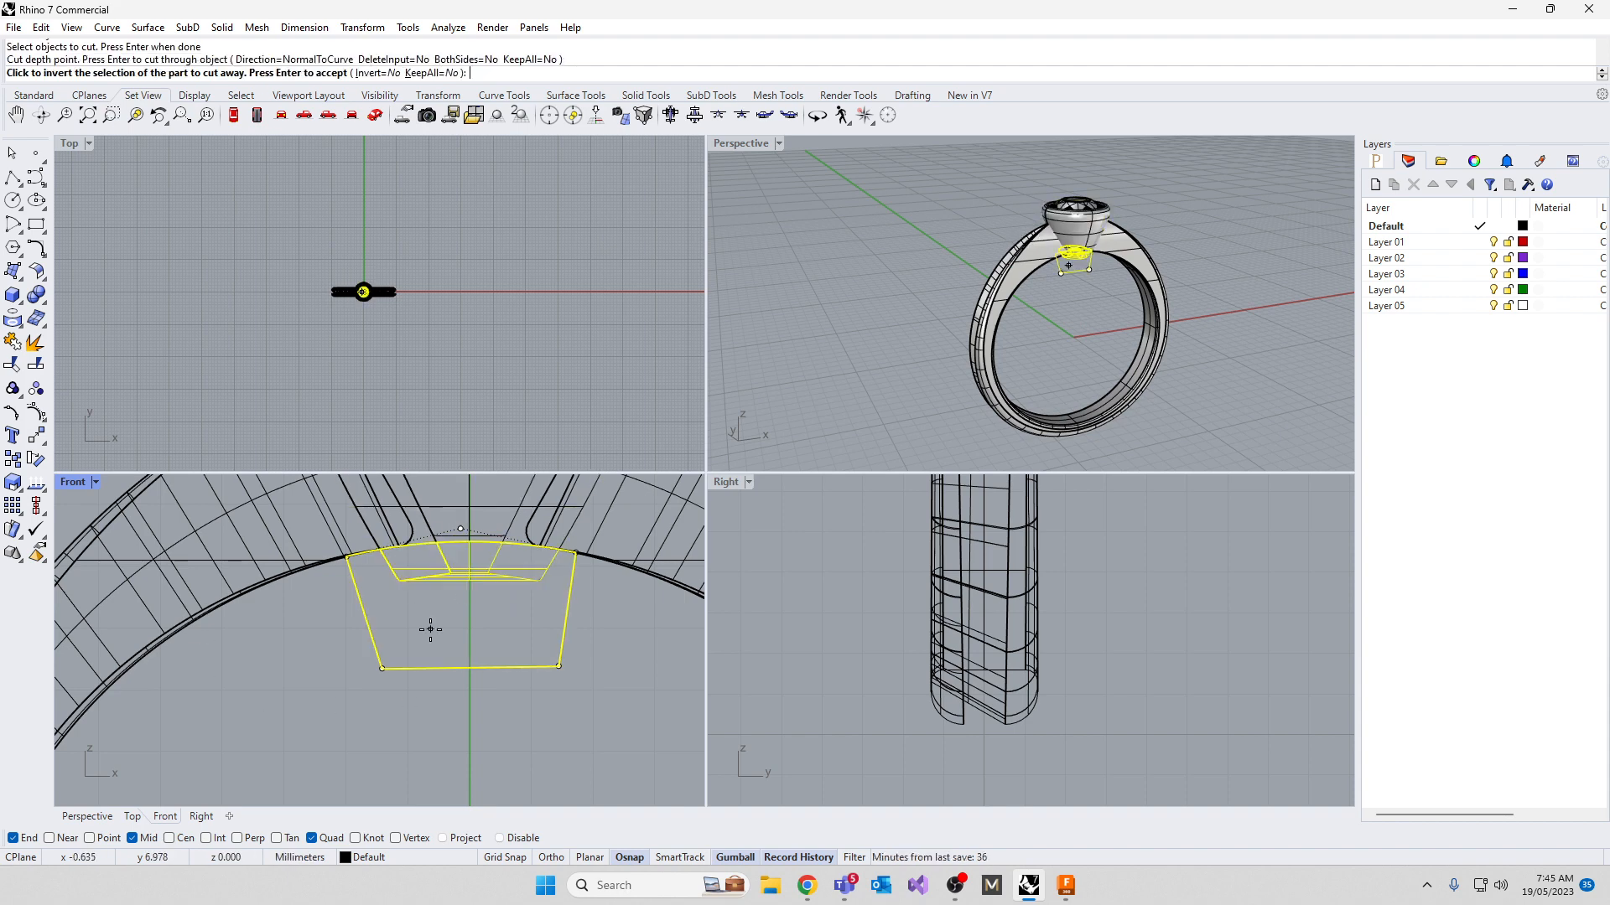
pyautogui.press('Return')
pyautogui.click(429, 719)
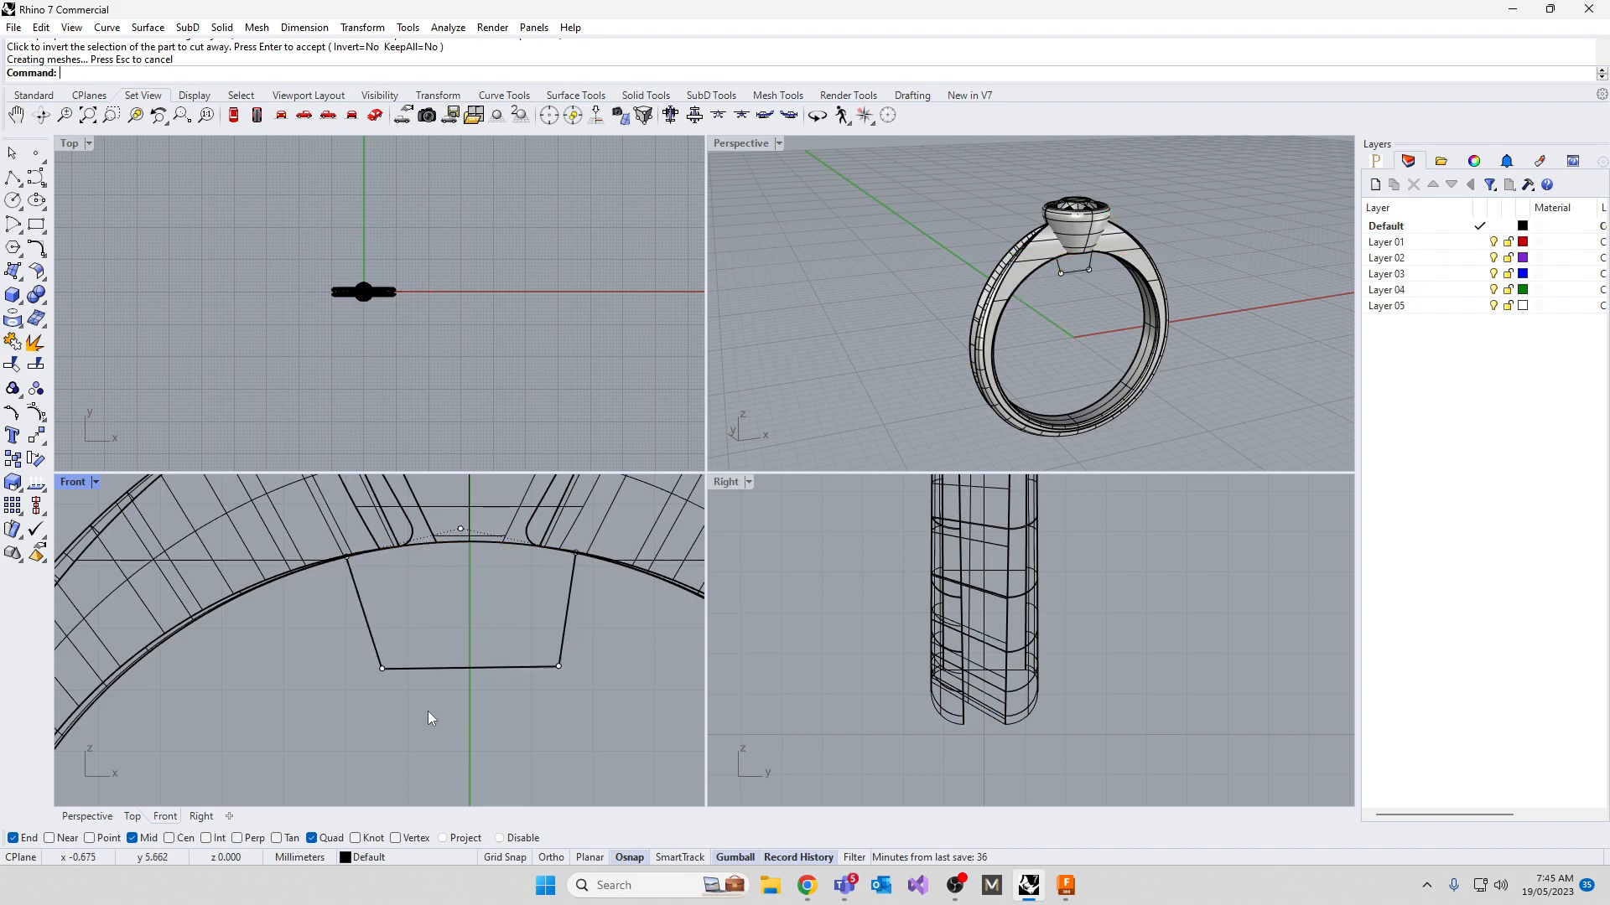
# Extrude the closed curve to both sides as a solid bar running through the ring below the bezel
pyautogui.click(435, 669)
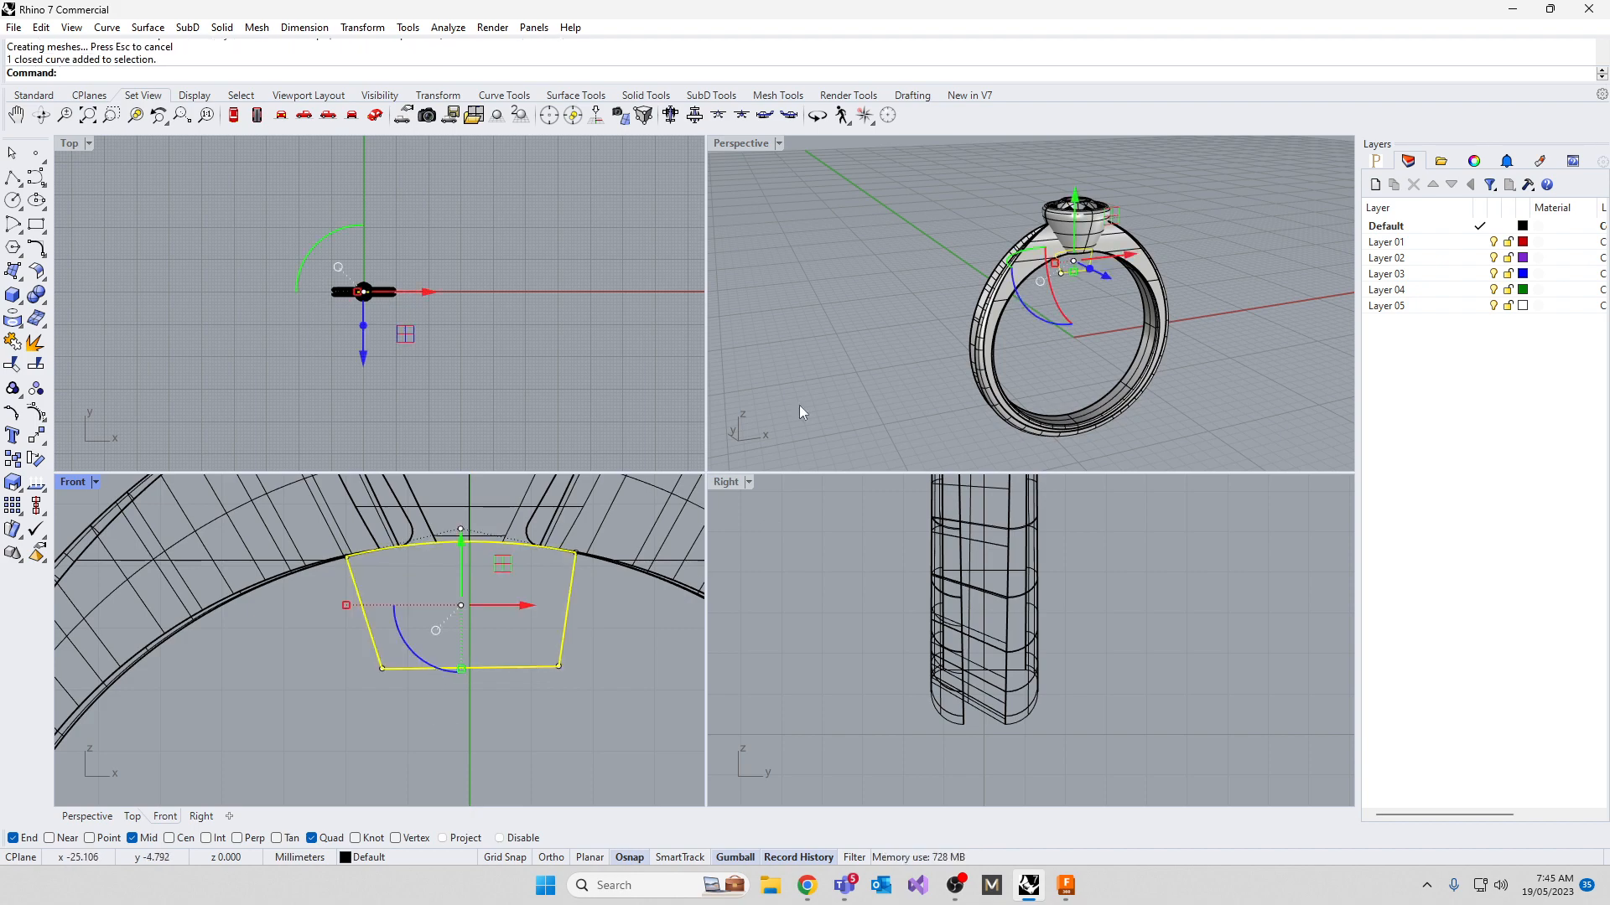
pyautogui.moveTo(802, 413); pyautogui.dragTo(1131, 313, button='right')
pyautogui.write('ExtrudeCrv')
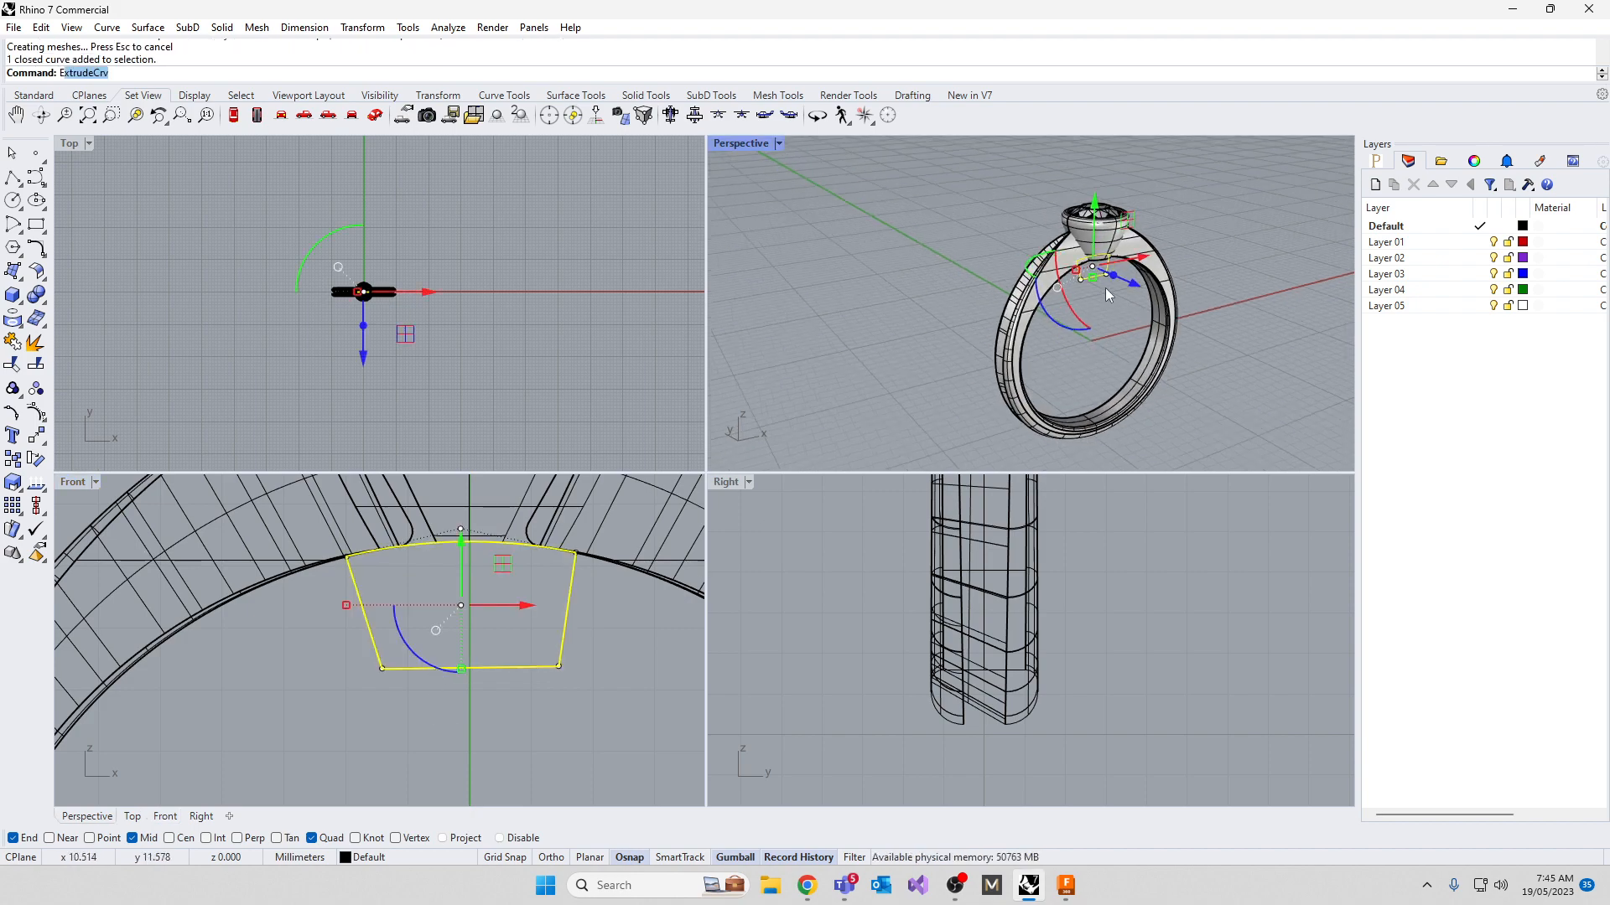
pyautogui.press('Return')
pyautogui.click(1239, 284)
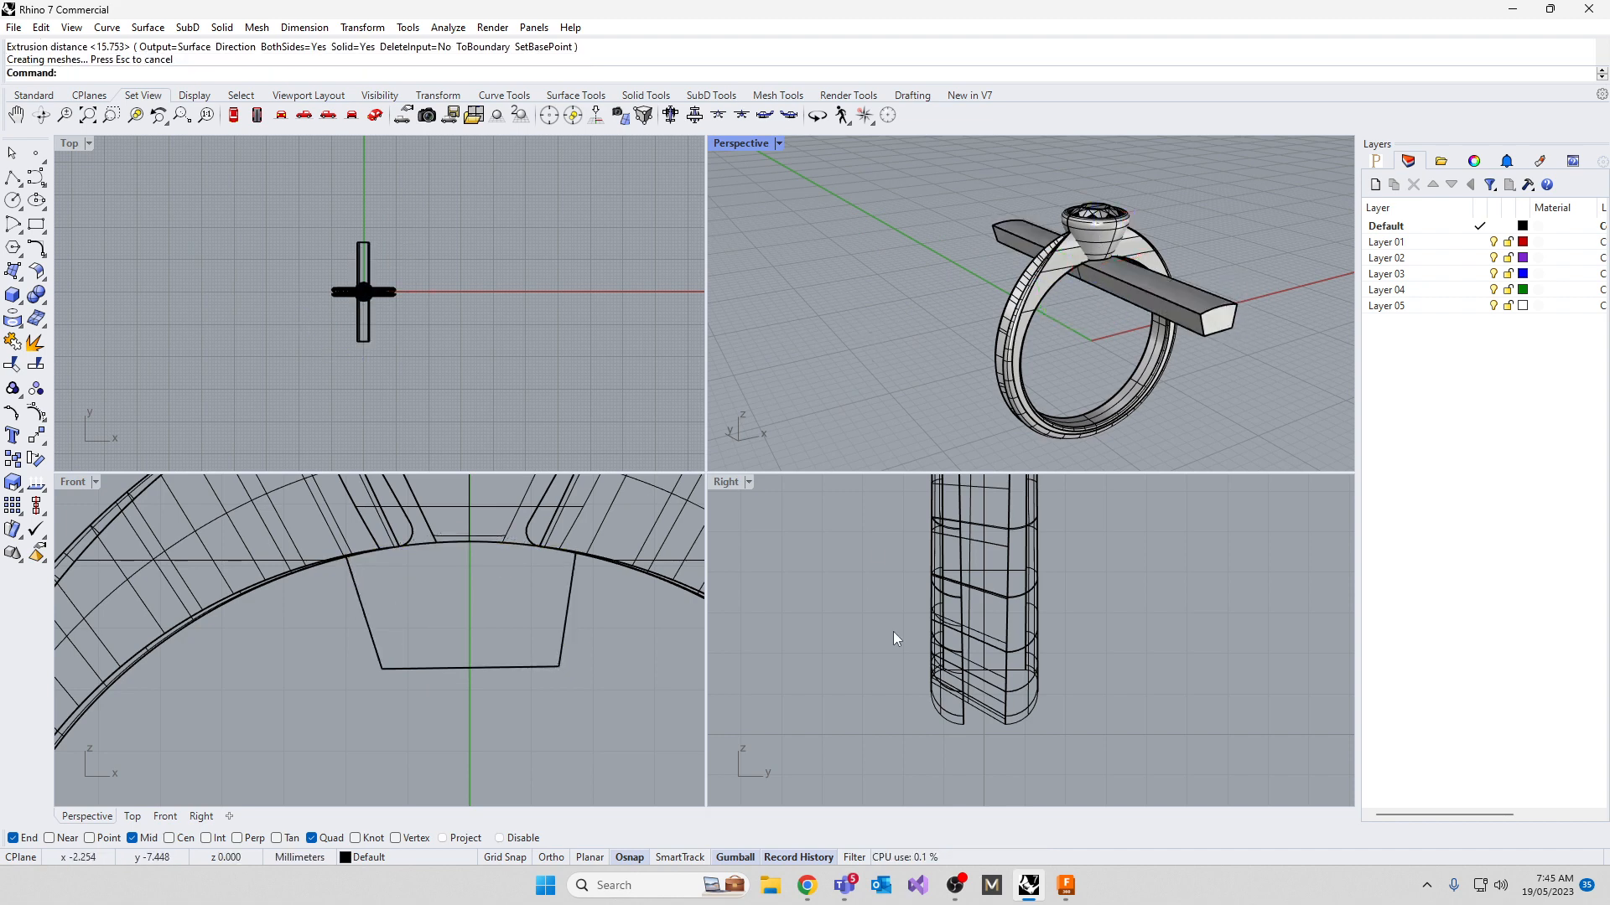
# Delete the closed cutting curve and the solid bar extruded from it
pyautogui.click(411, 671)
pyautogui.click(451, 716)
pyautogui.press('Delete')
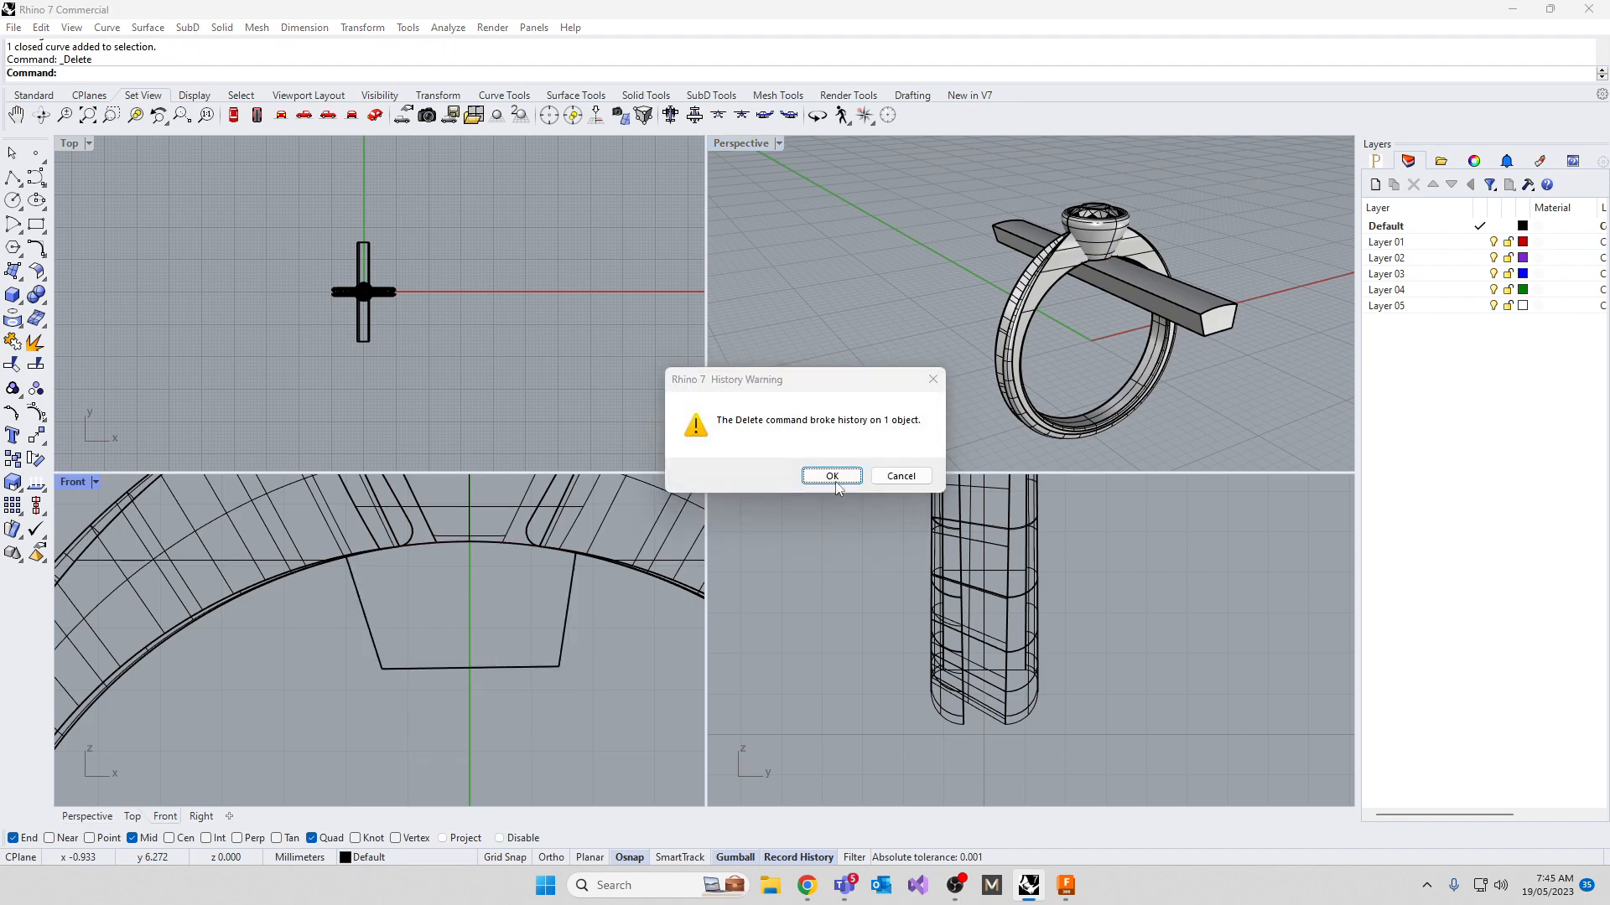
pyautogui.press('Return')
pyautogui.click(443, 662)
pyautogui.press('Delete')
# Delete the shank's separate wide outer surface between its filleted edges
pyautogui.scroll(-5, 443, 658)
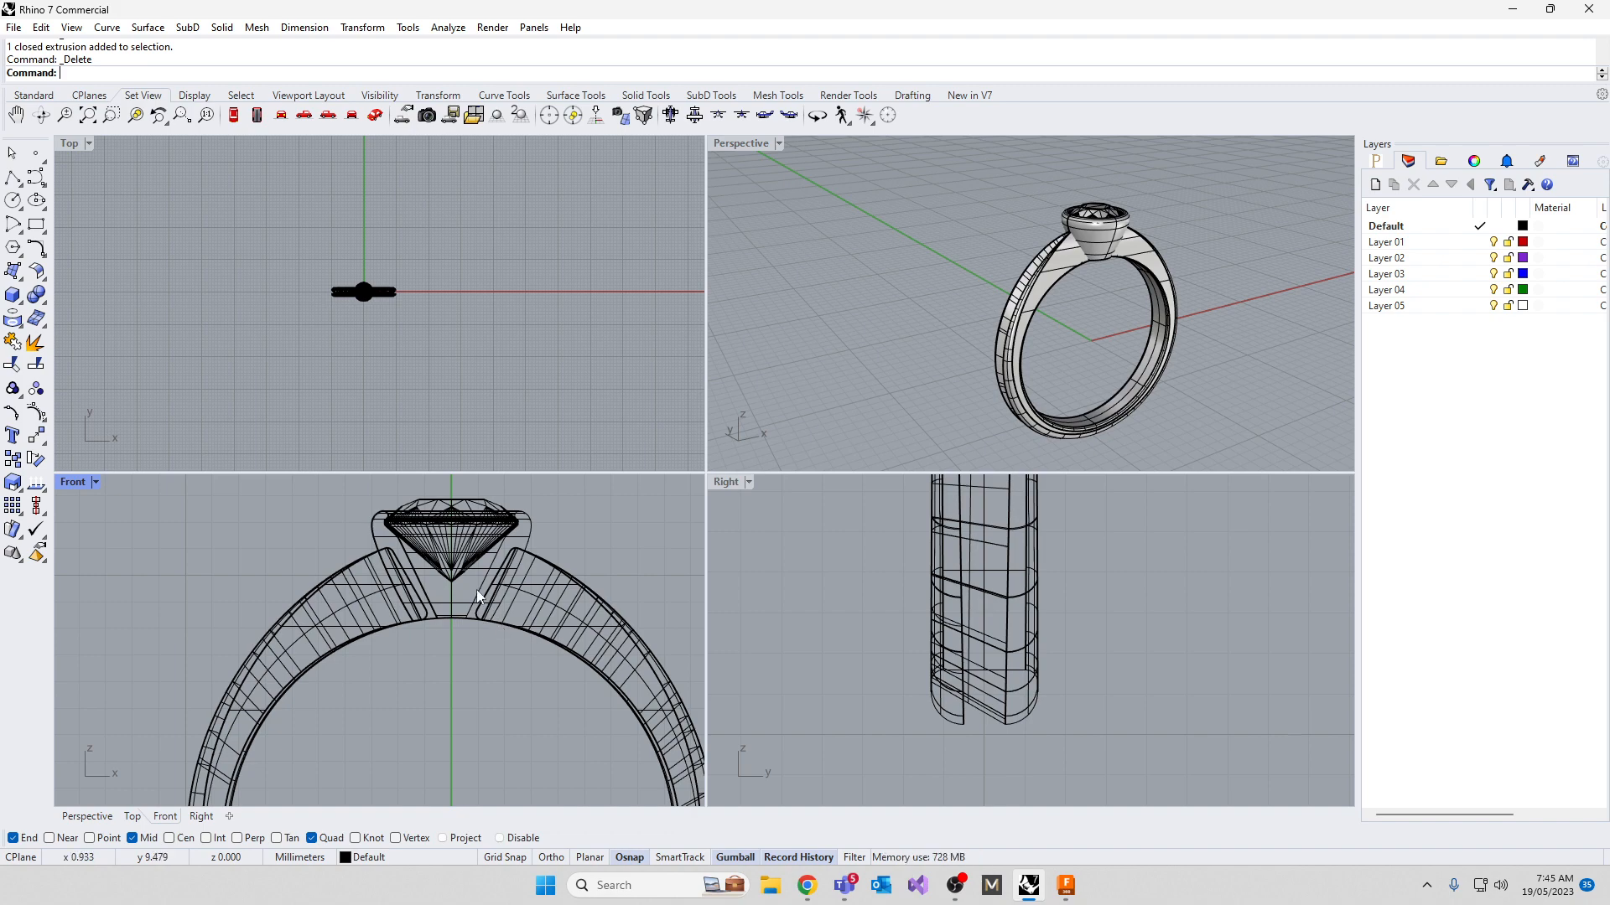
pyautogui.moveTo(852, 369); pyautogui.dragTo(956, 310, button='right')
pyautogui.scroll(8, 1157, 371)
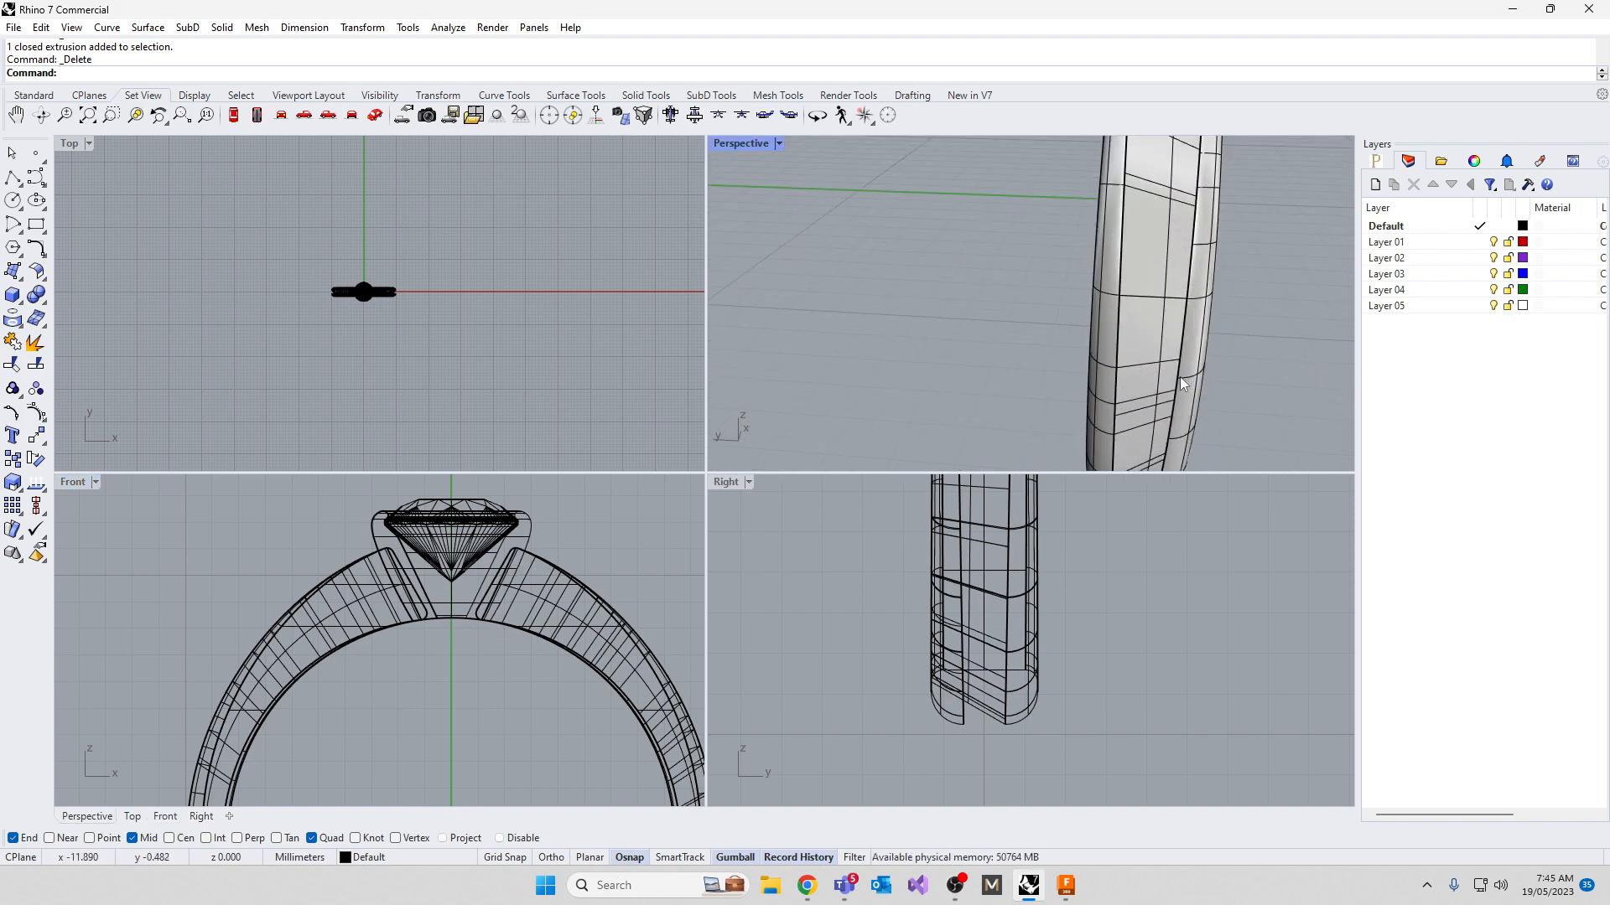
pyautogui.moveTo(1116, 392); pyautogui.dragTo(861, 221, button='right')
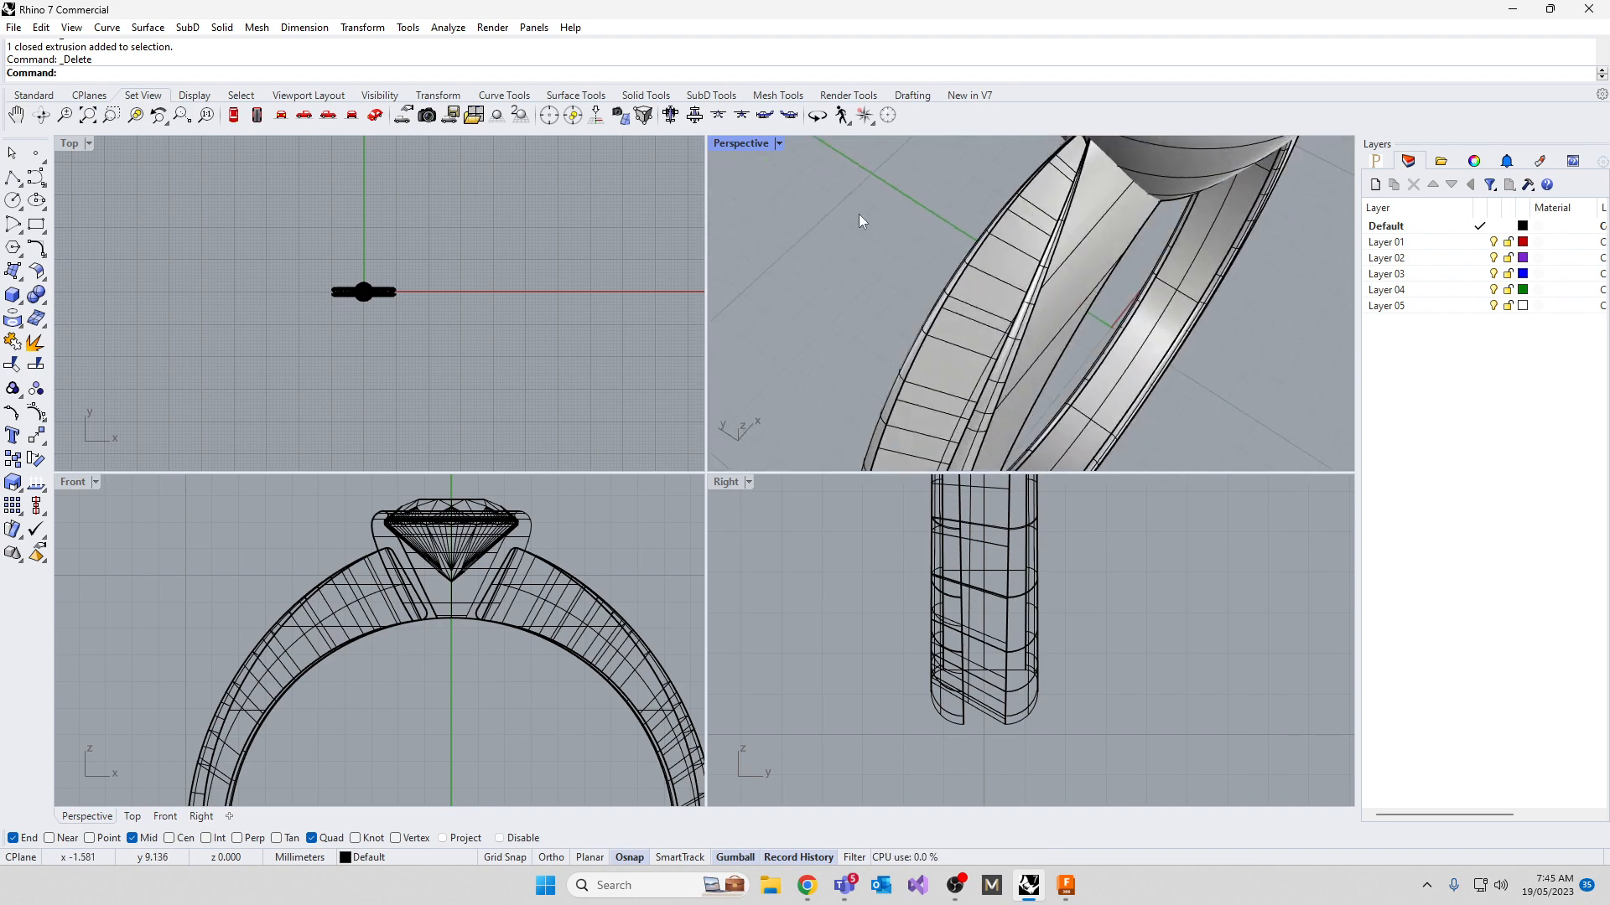
pyautogui.doubleClick(737, 145)
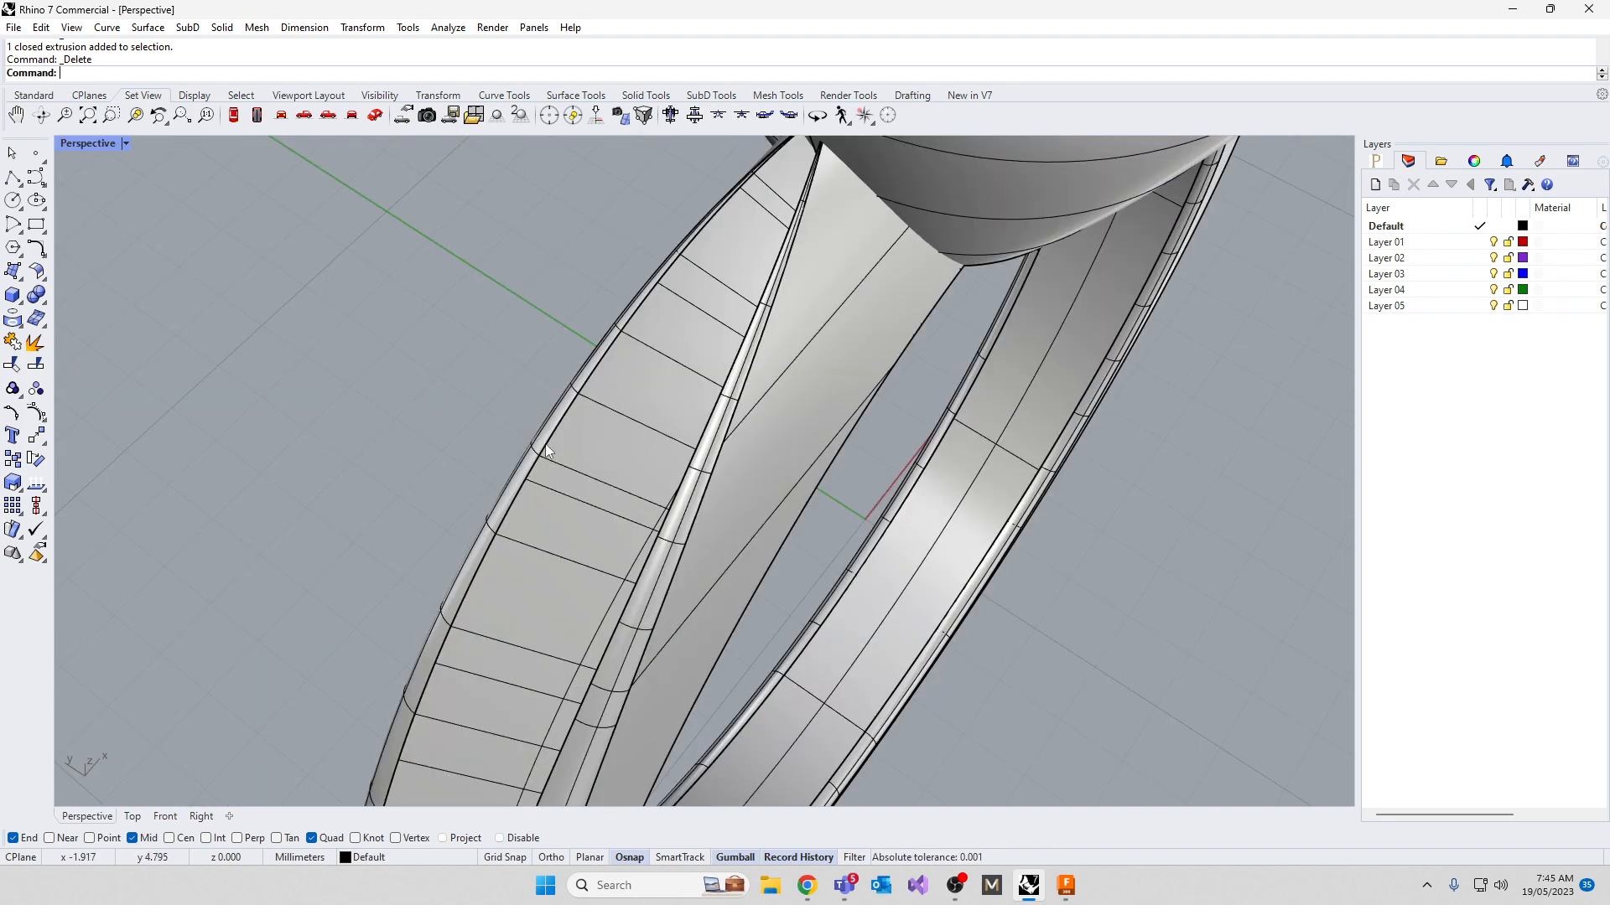
pyautogui.moveTo(737, 145); pyautogui.dragTo(470, 390, button='right')
pyautogui.click(661, 476)
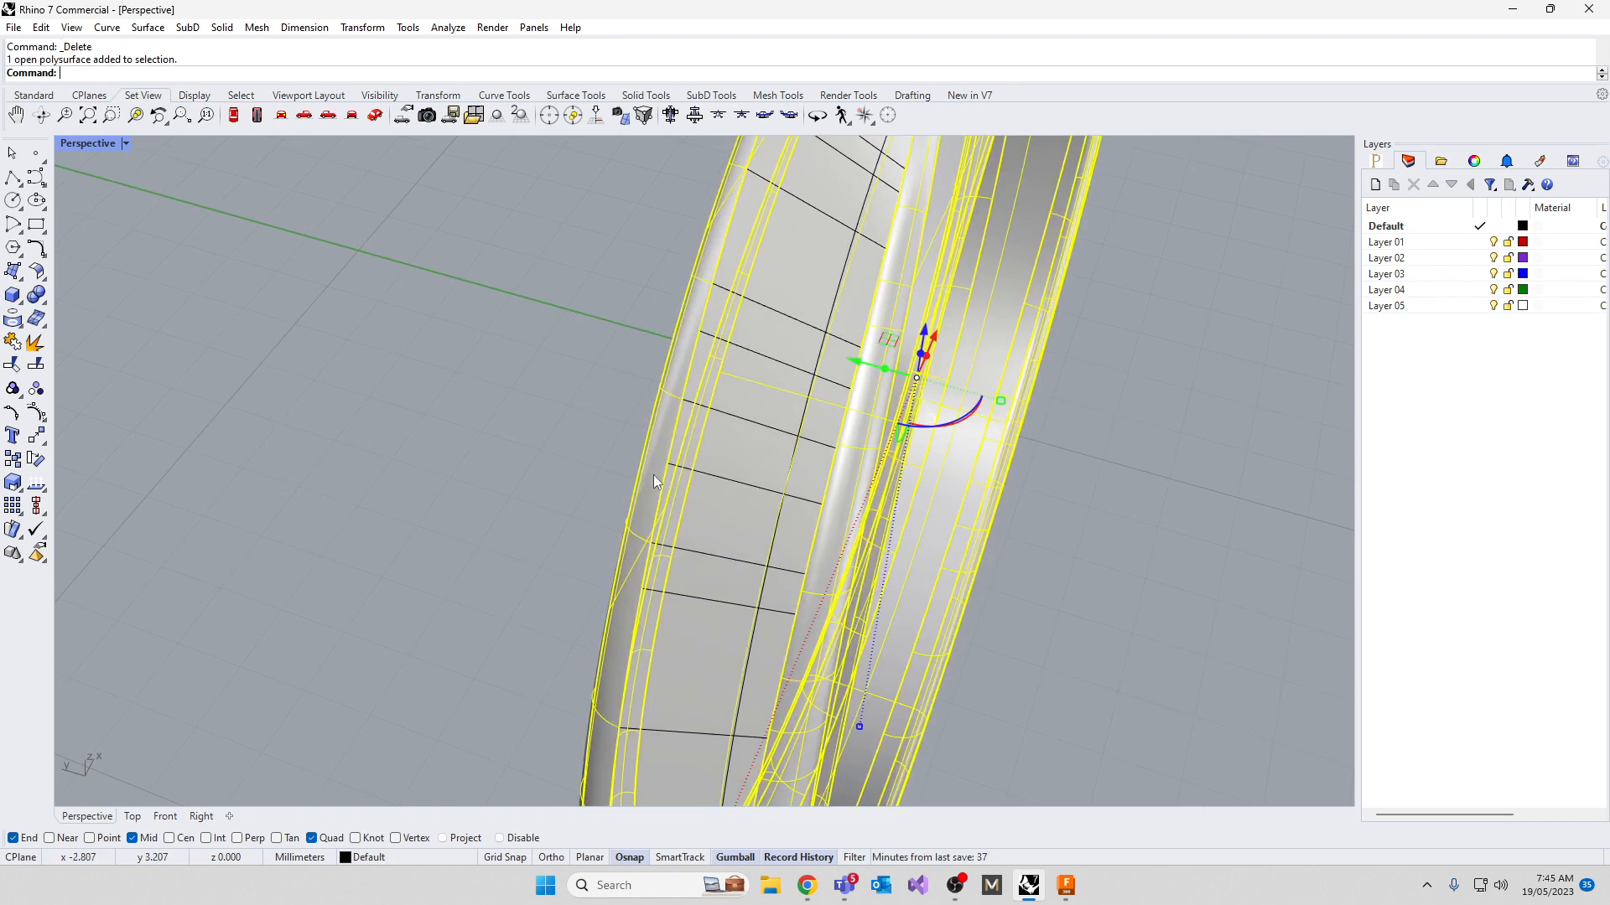
pyautogui.click(615, 411)
pyautogui.click(681, 454)
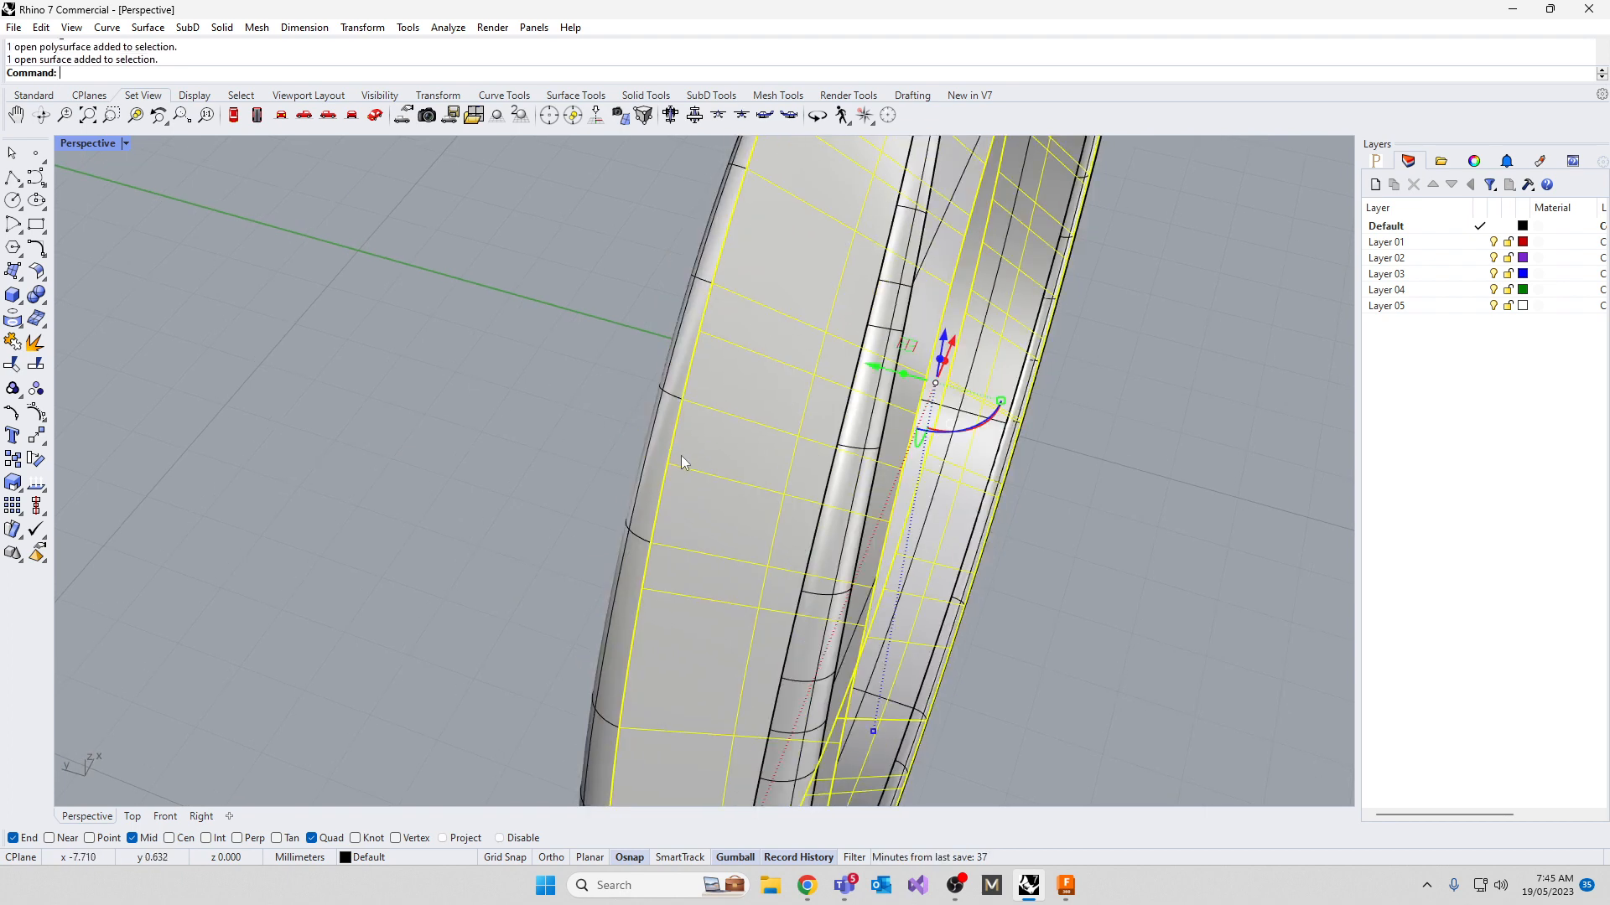
pyautogui.press('Delete')
# Loft a new outer surface for the shank between the inner edges of its two long fillets
pyautogui.moveTo(681, 455); pyautogui.dragTo(688, 553, button='right')
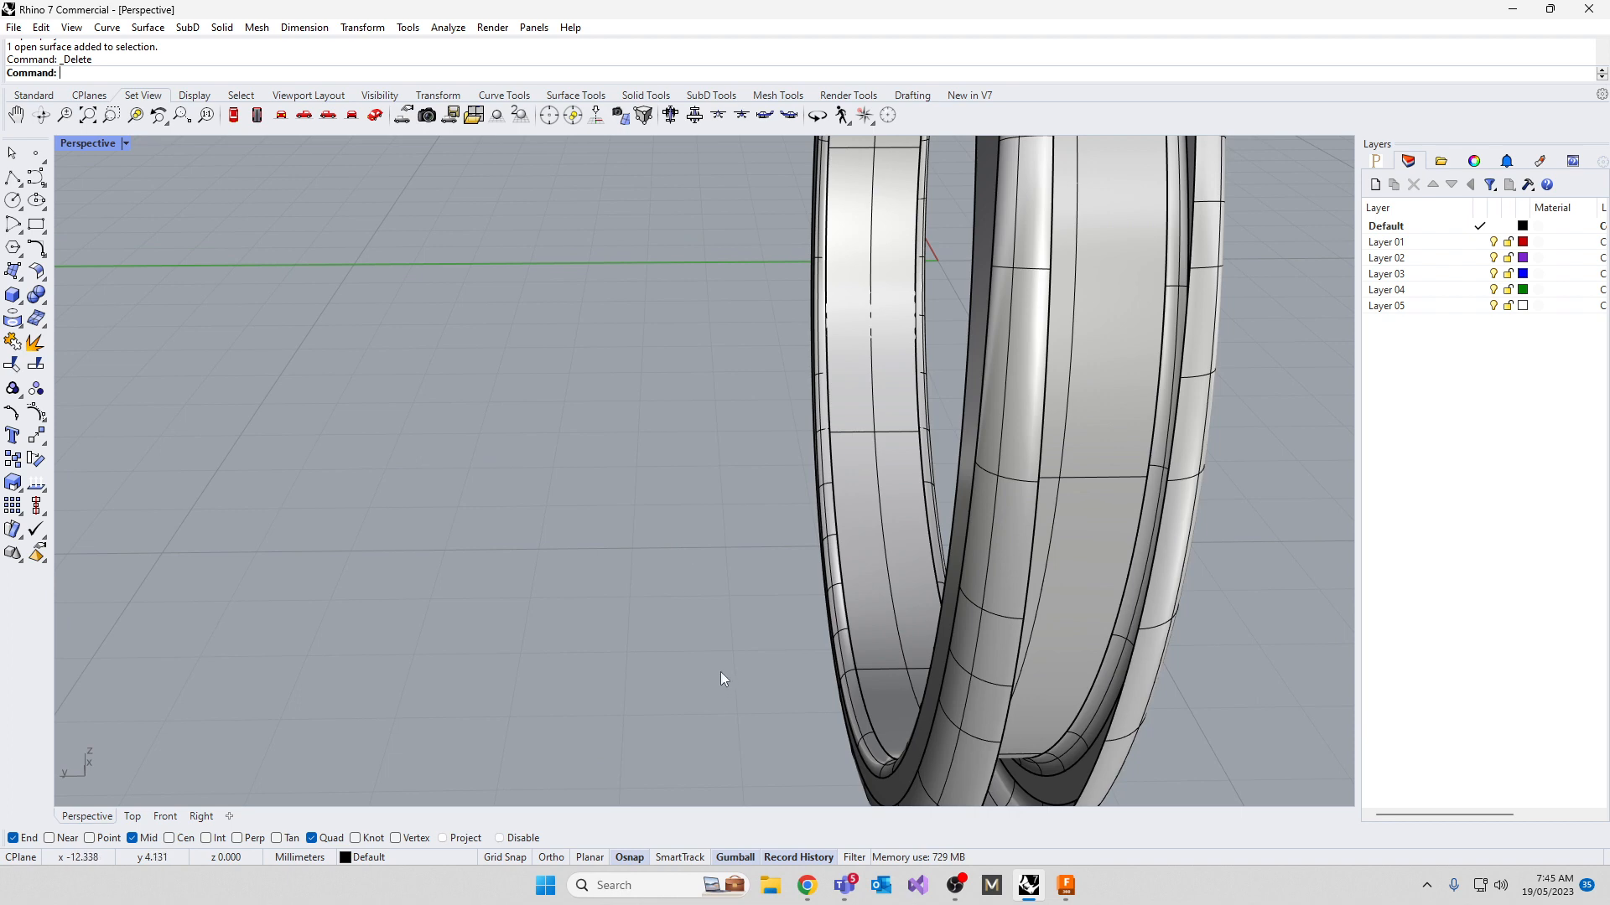
pyautogui.moveTo(721, 672)
pyautogui.mouseDown(button='right')
pyautogui.moveTo(747, 682)
pyautogui.moveTo(715, 680)
pyautogui.mouseUp(button='right')
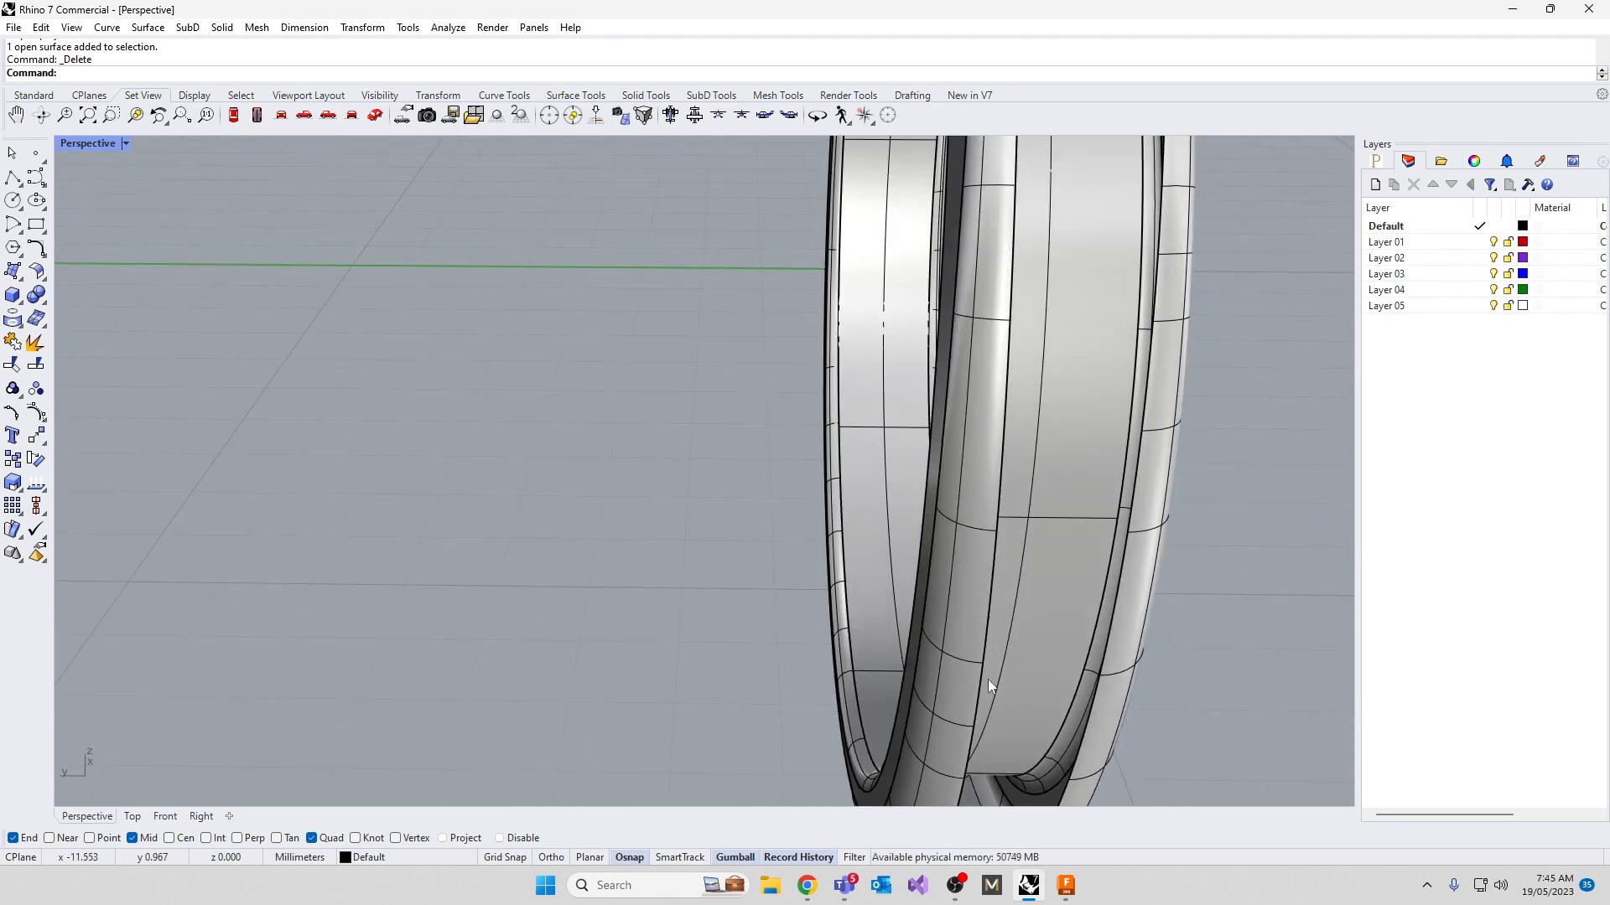
pyautogui.write('Loft')
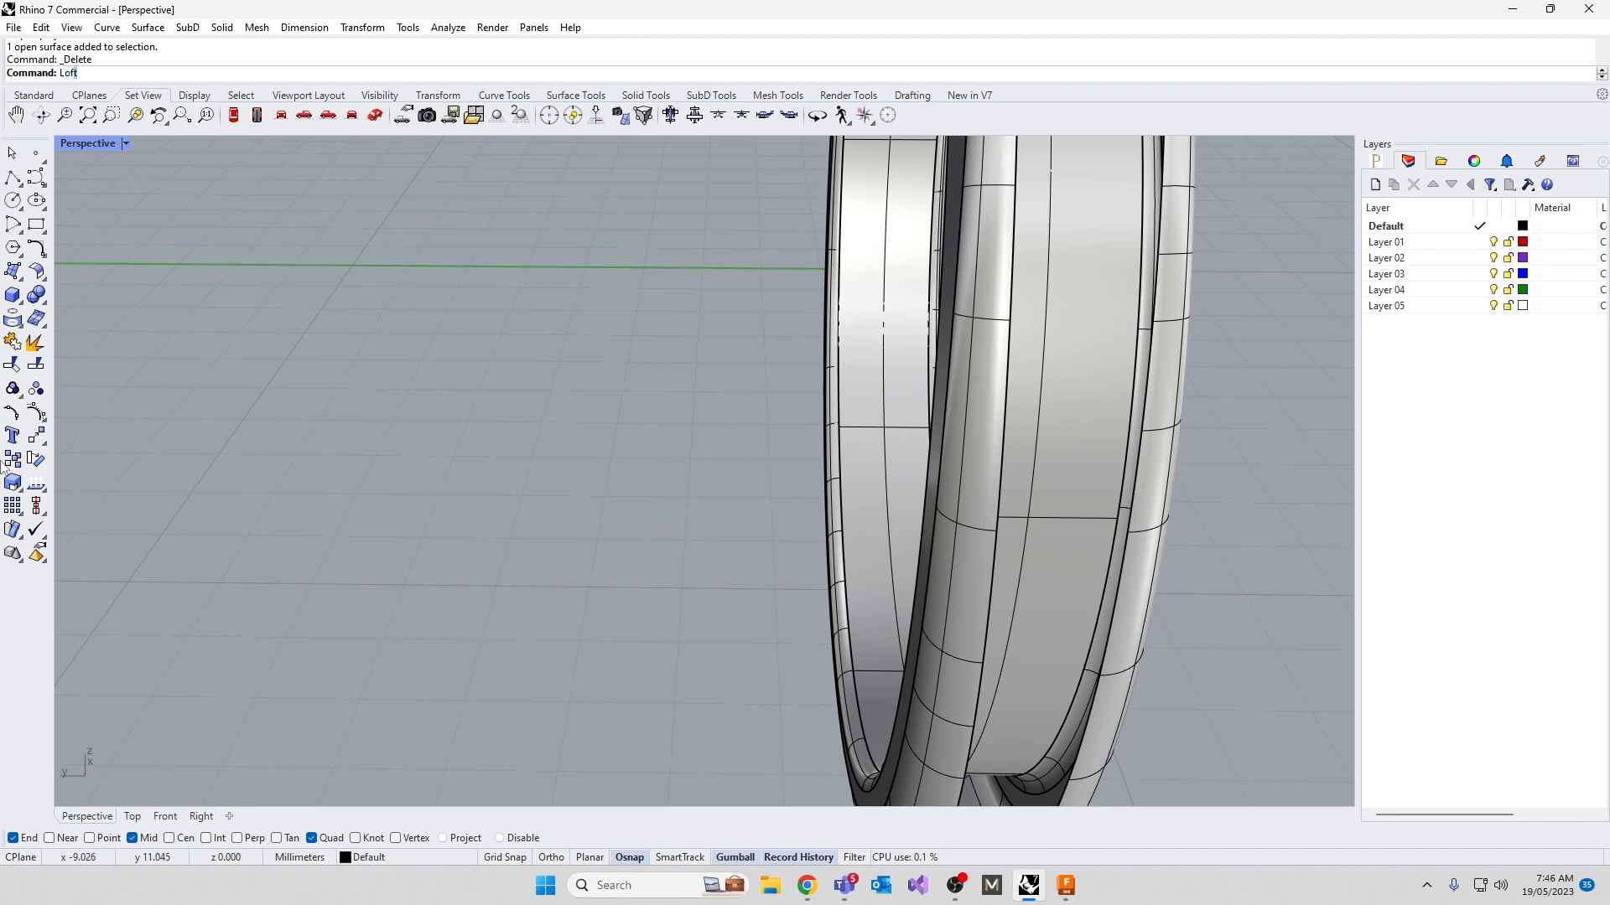
pyautogui.press('Return')
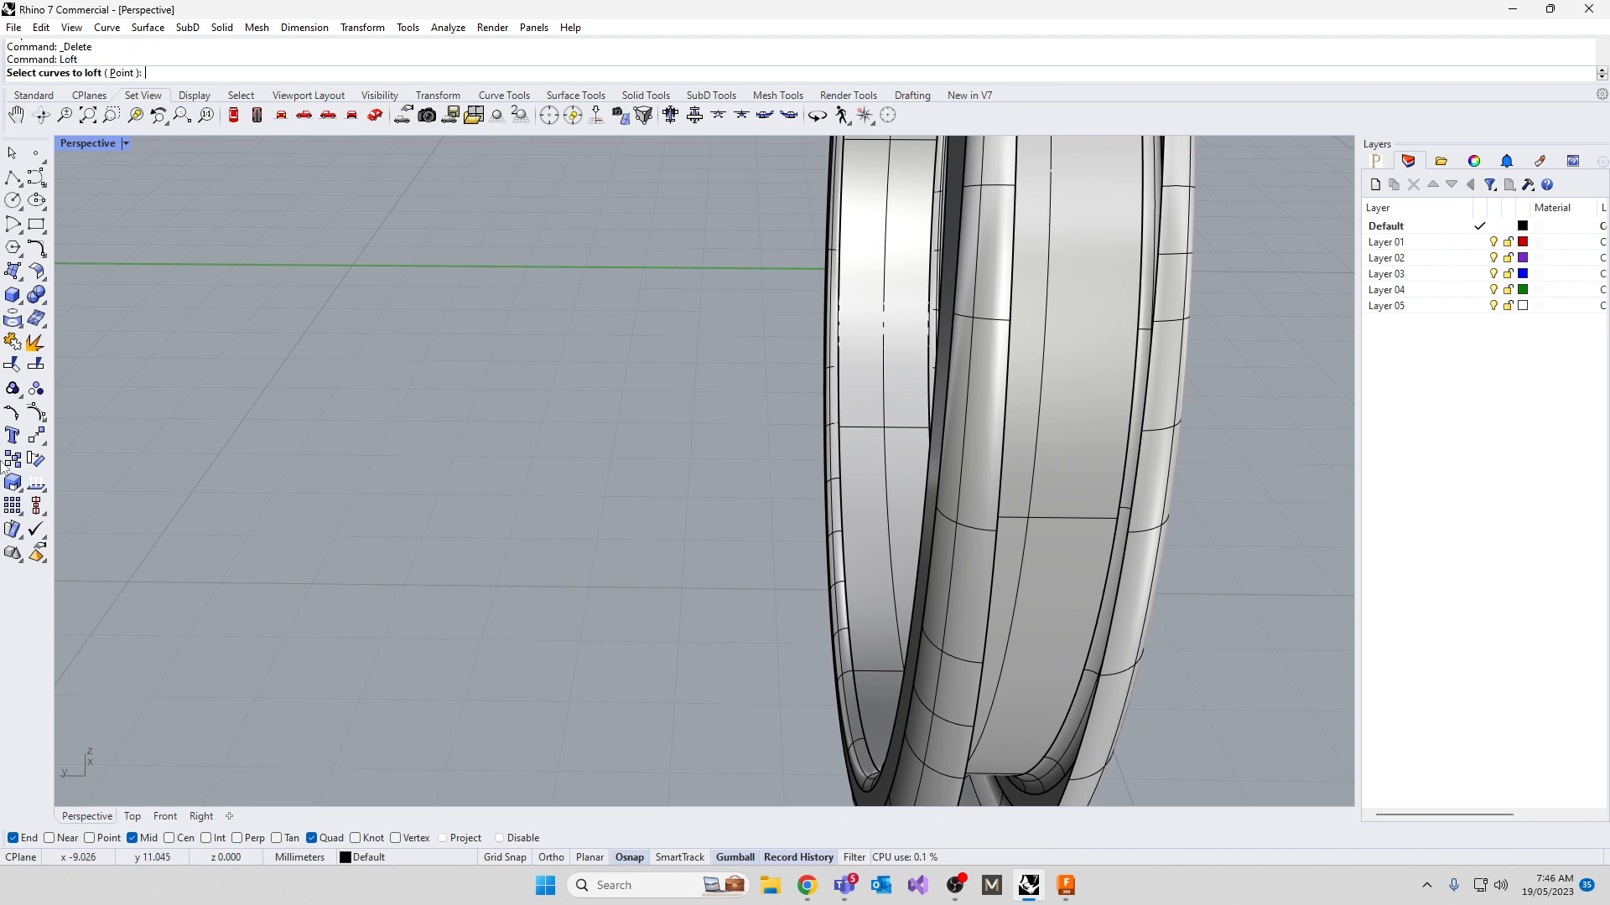
pyautogui.click(991, 576)
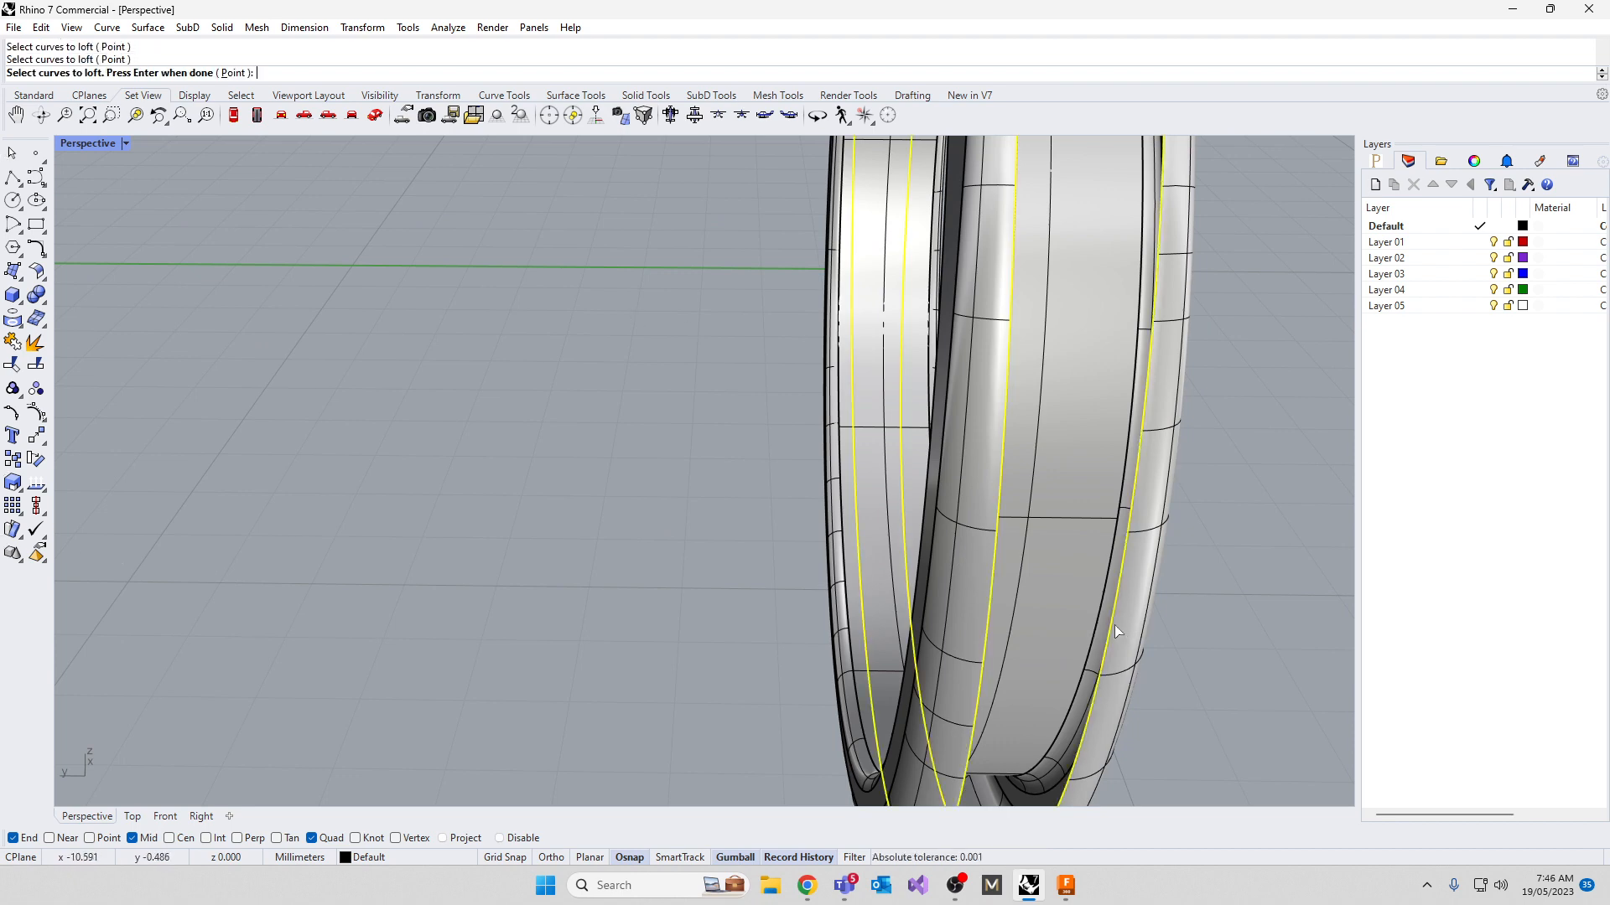
pyautogui.click(1115, 626)
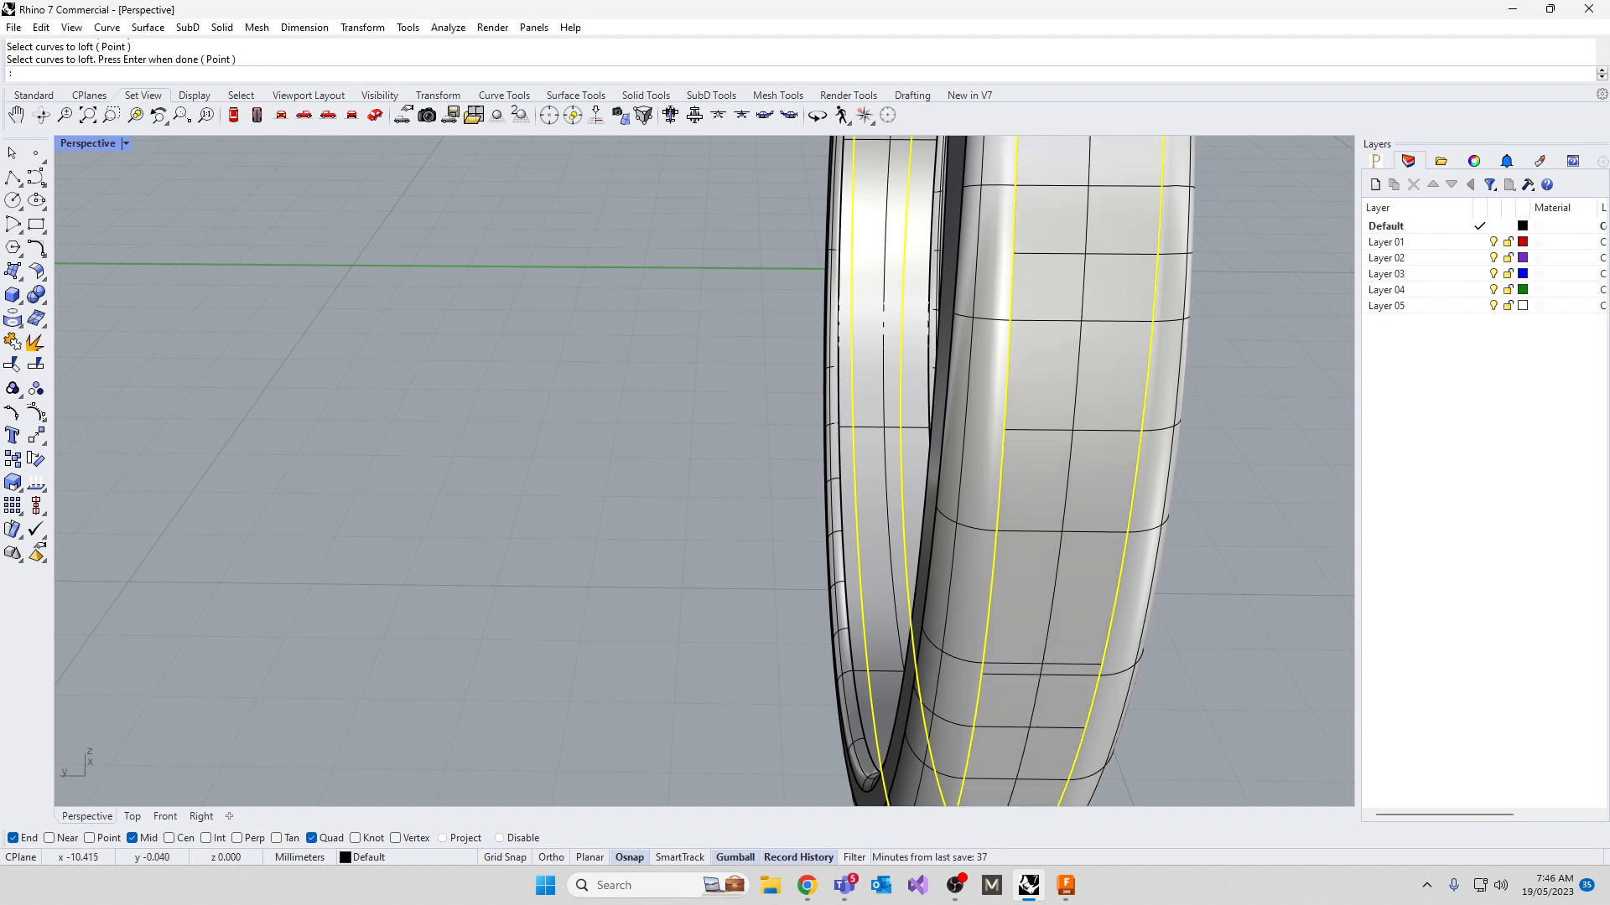
pyautogui.press('Return')
# Try to join the lofted outer surface with the rest of the shank
pyautogui.scroll(-9, 863, 510)
pyautogui.moveTo(765, 427); pyautogui.dragTo(812, 483, button='right')
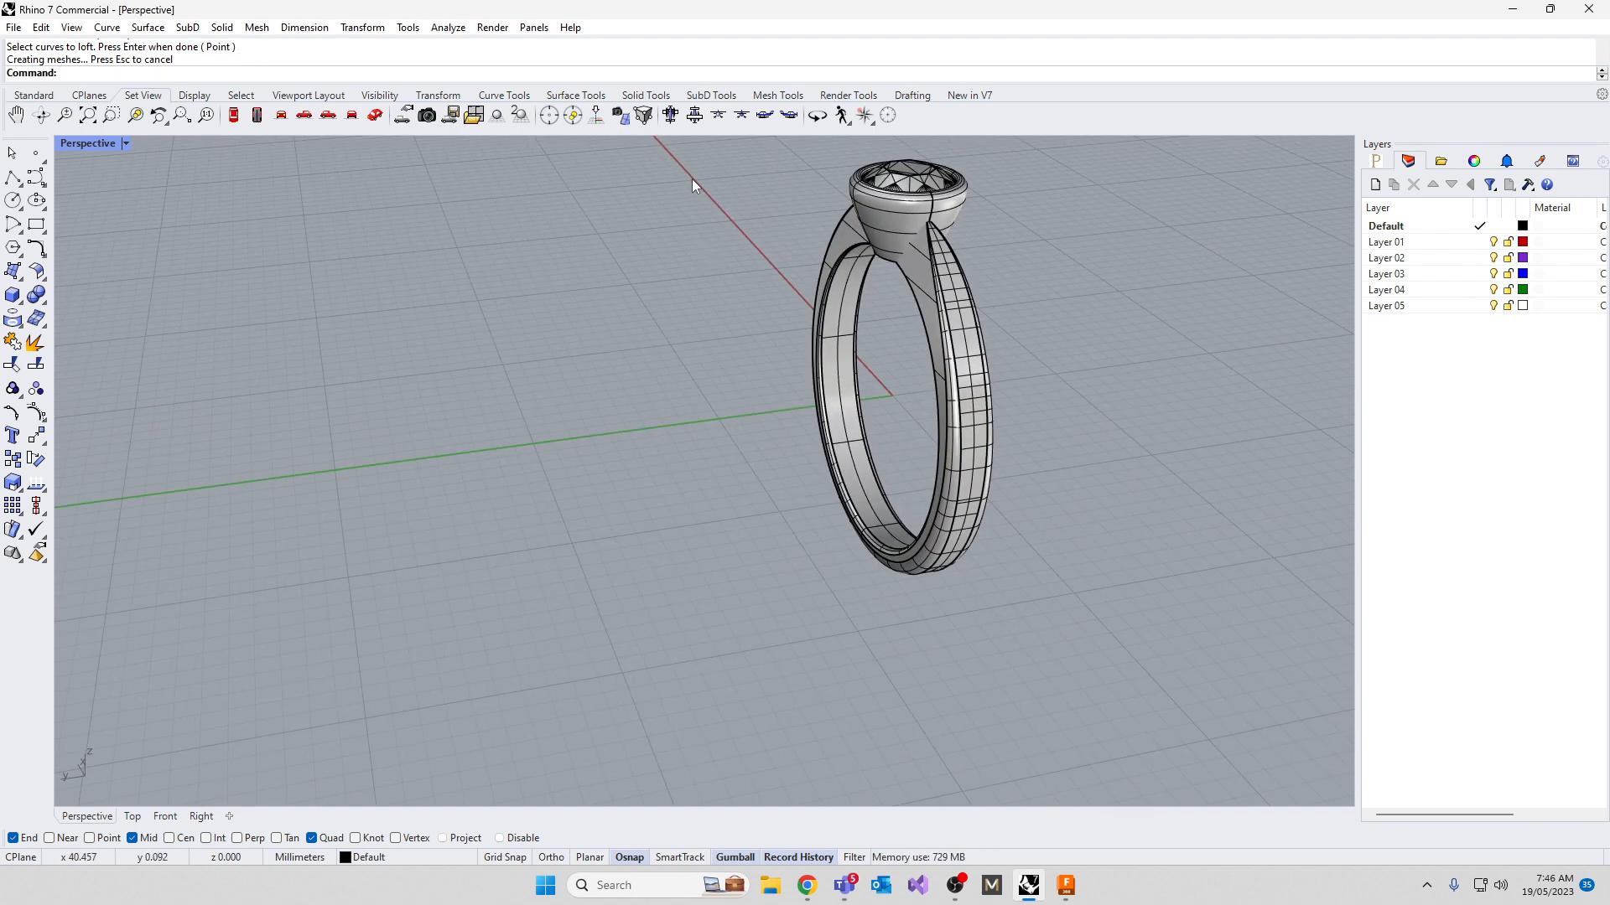
pyautogui.moveTo(693, 180); pyautogui.dragTo(1422, 668)
pyautogui.write('j')
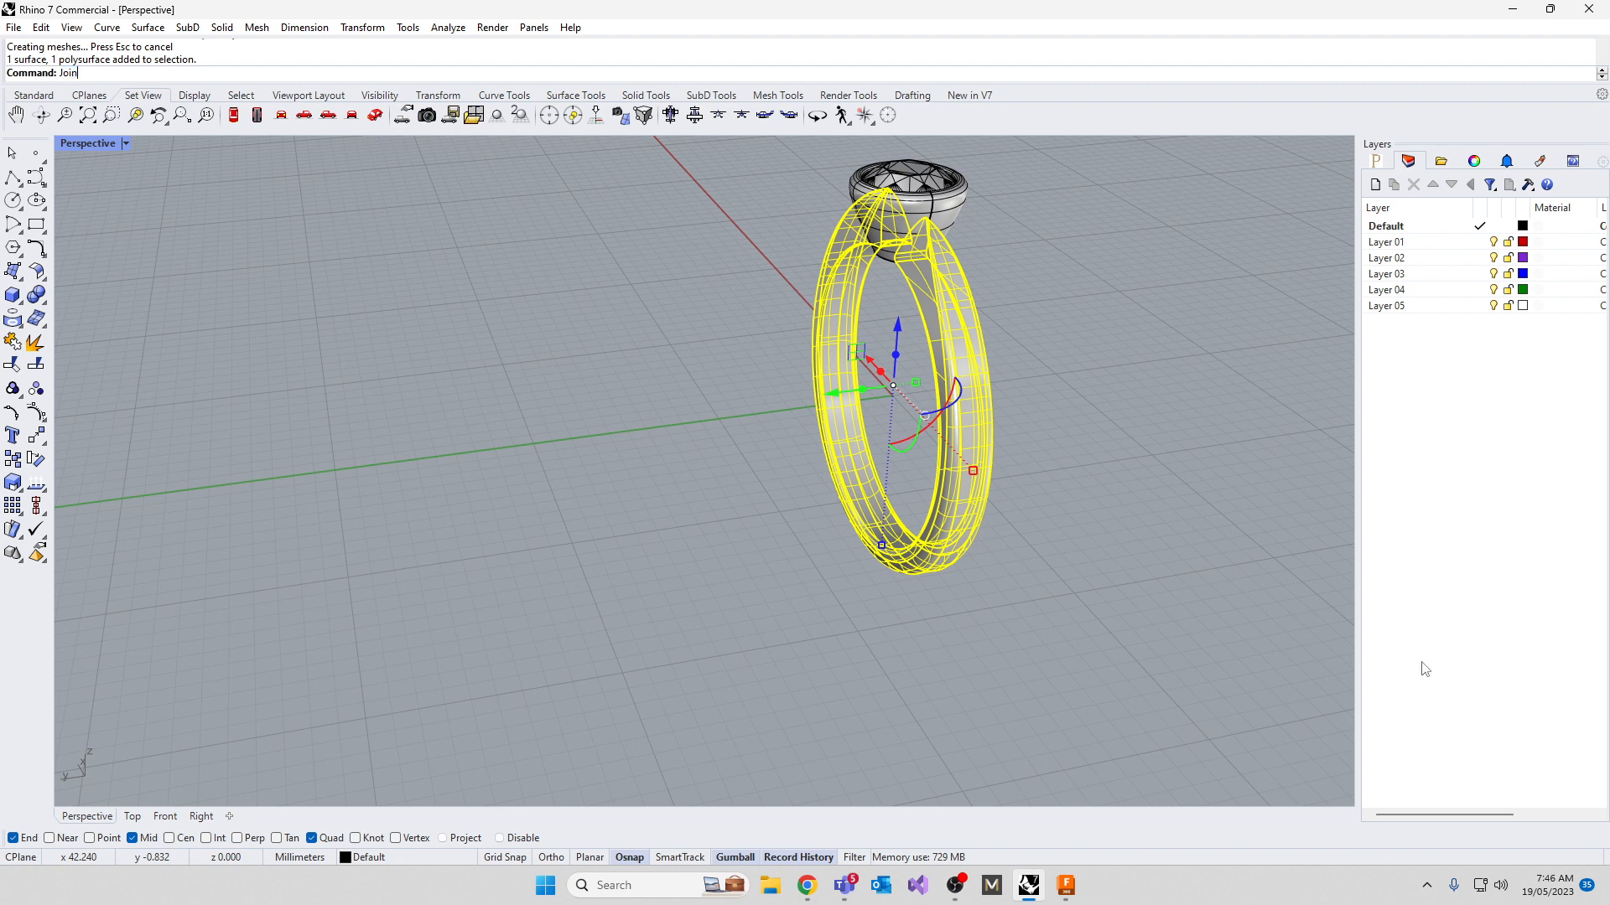
pyautogui.press('Return')
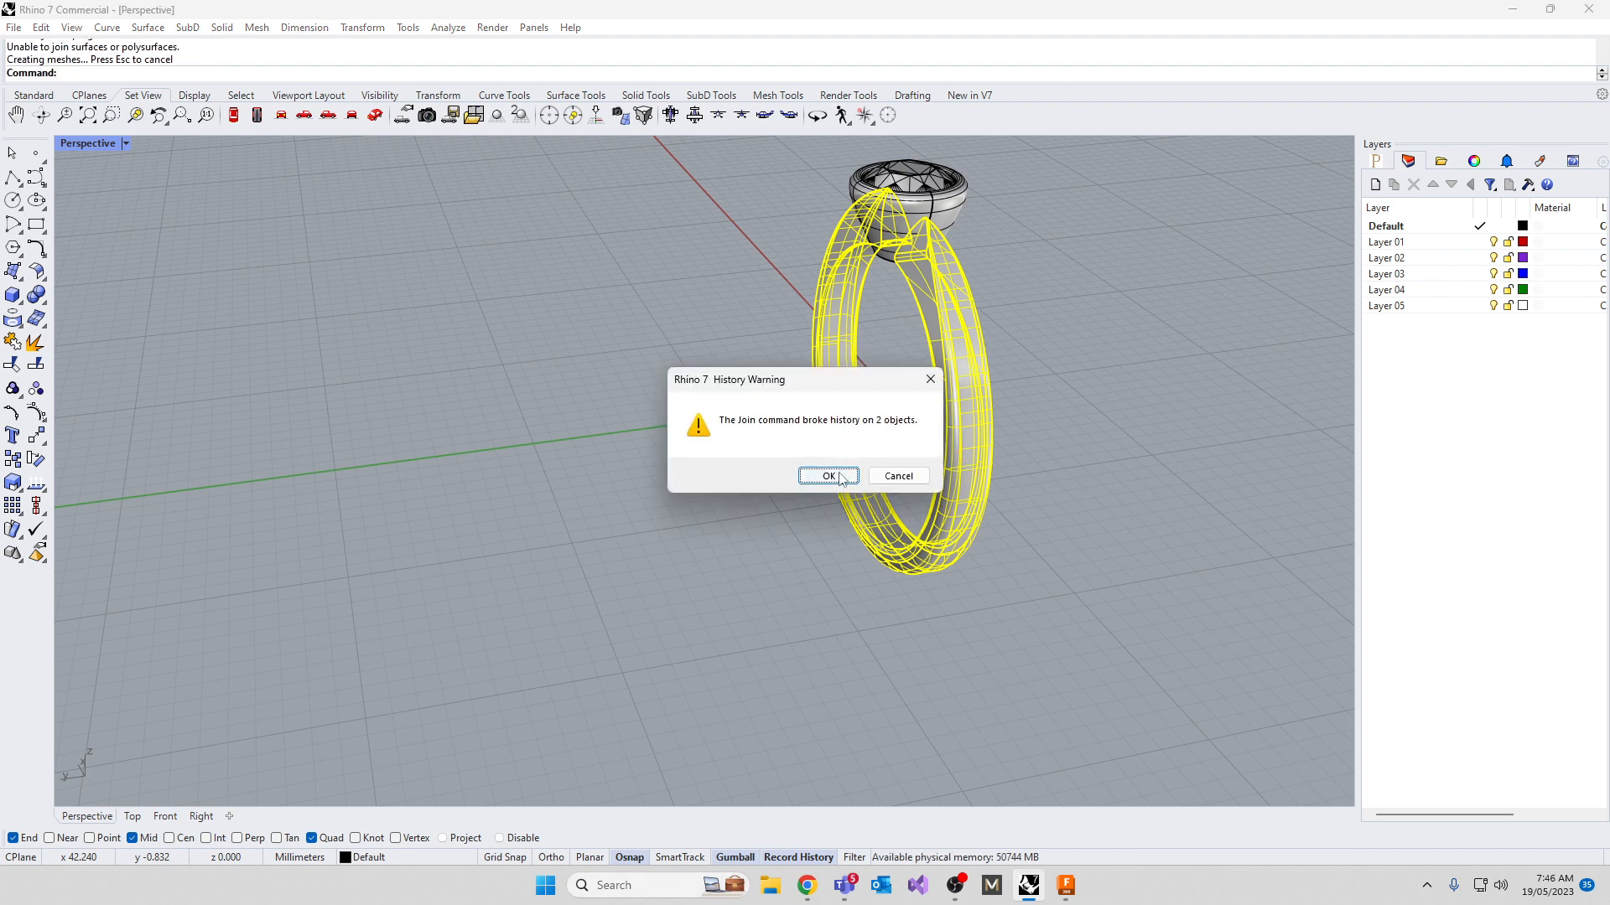
pyautogui.click(810, 476)
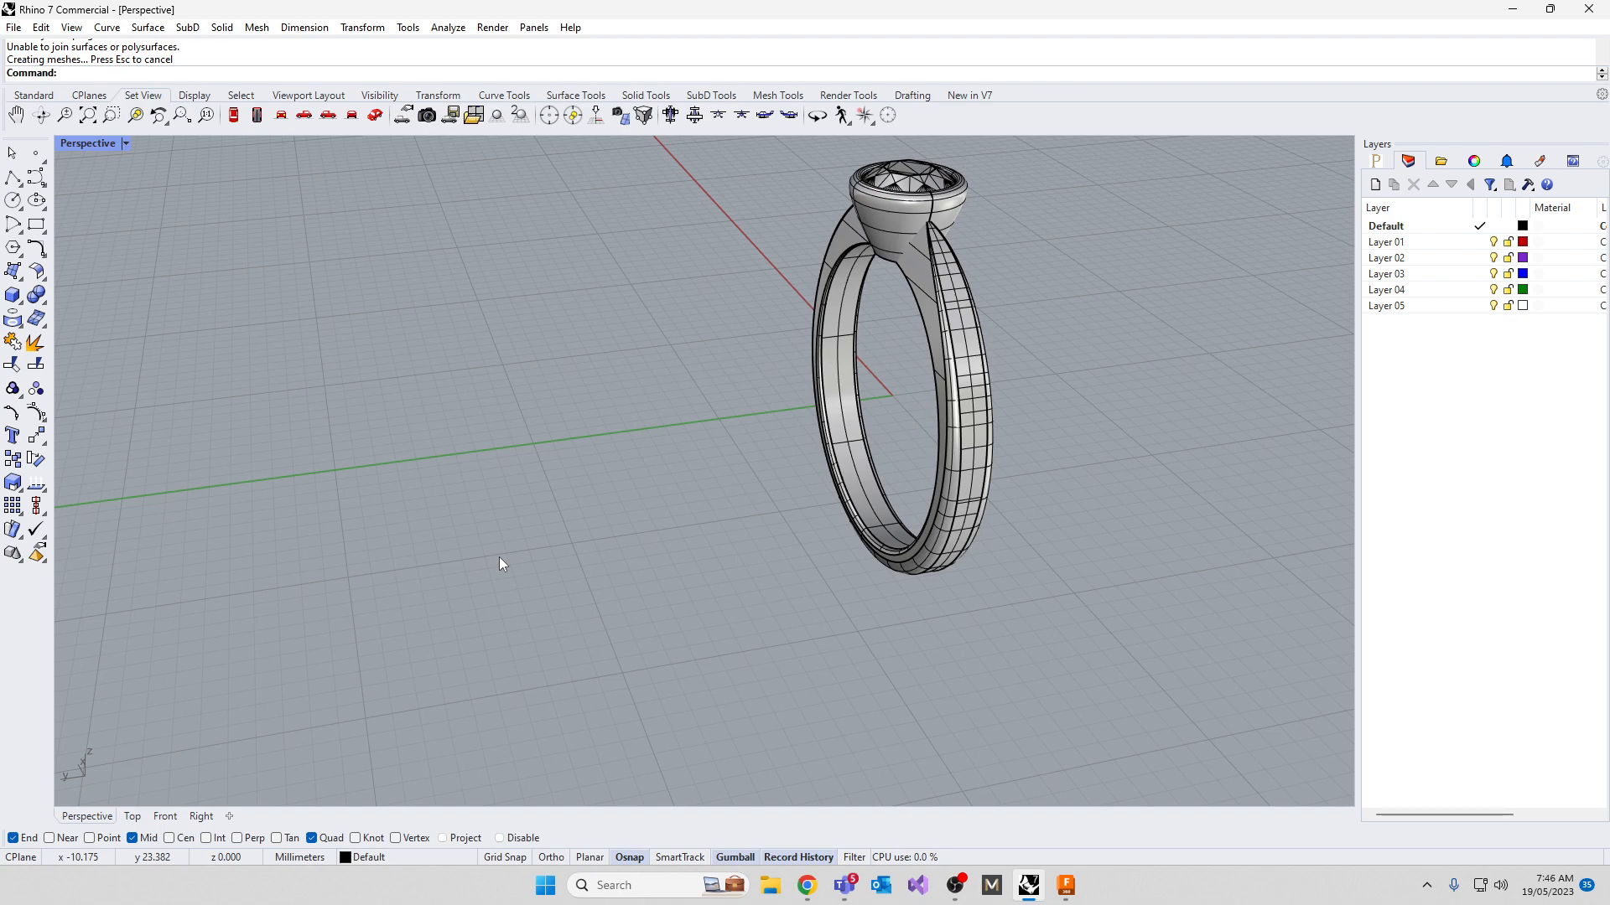
# Group the lofted outer surface with the shank polysurface
pyautogui.click(978, 411)
pyautogui.scroll(10, 928, 272)
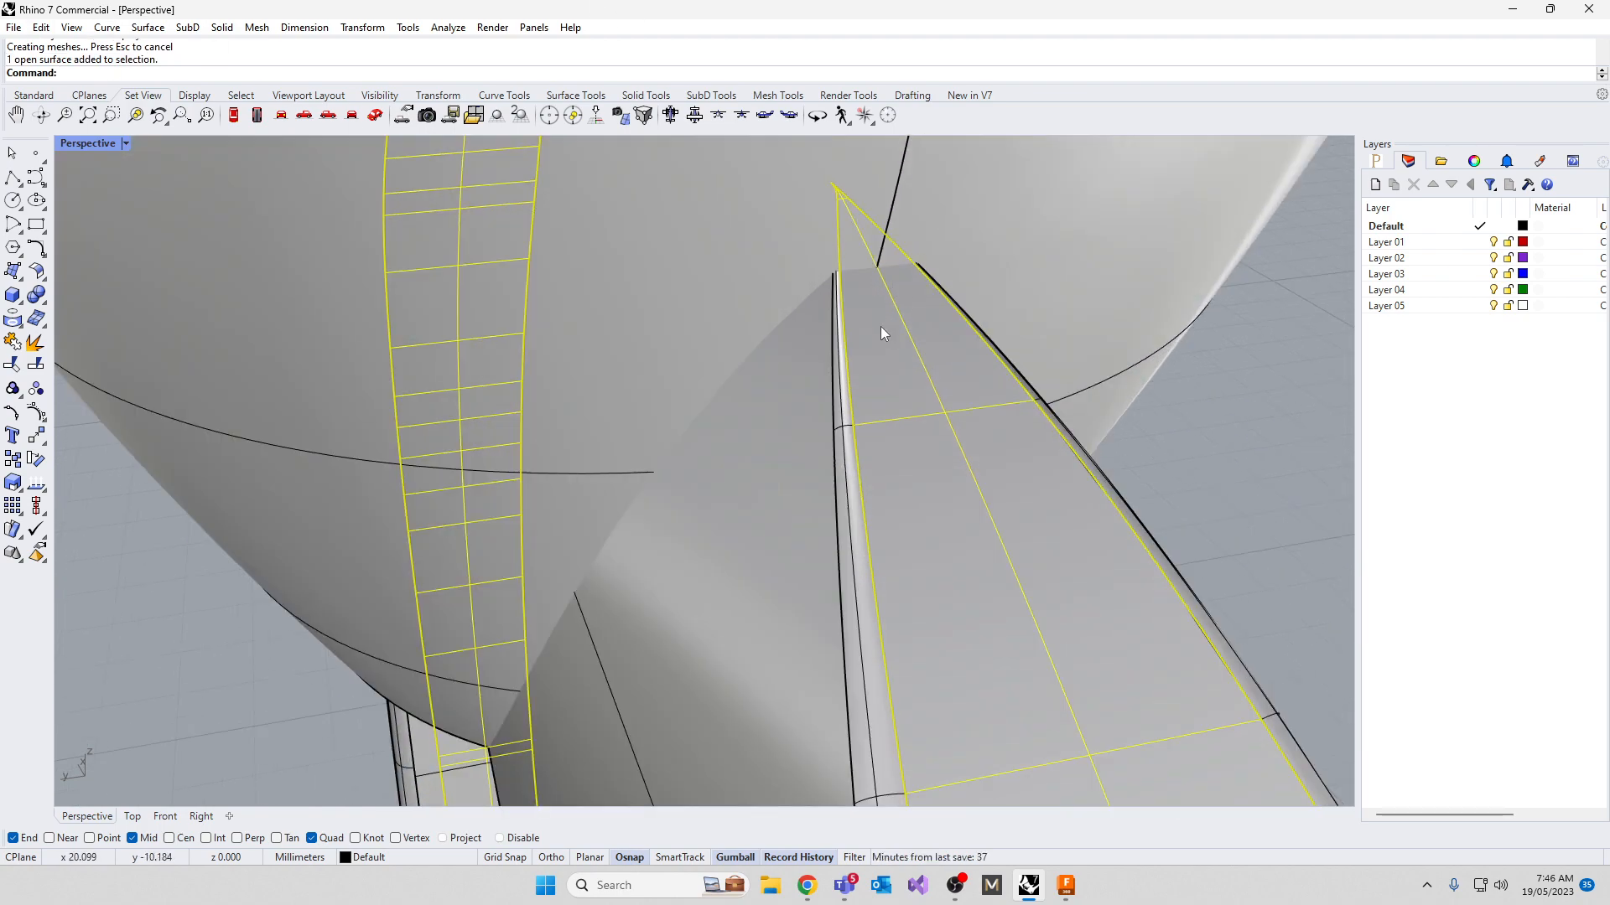
pyautogui.scroll(2, 809, 180)
pyautogui.scroll(-4, 806, 173)
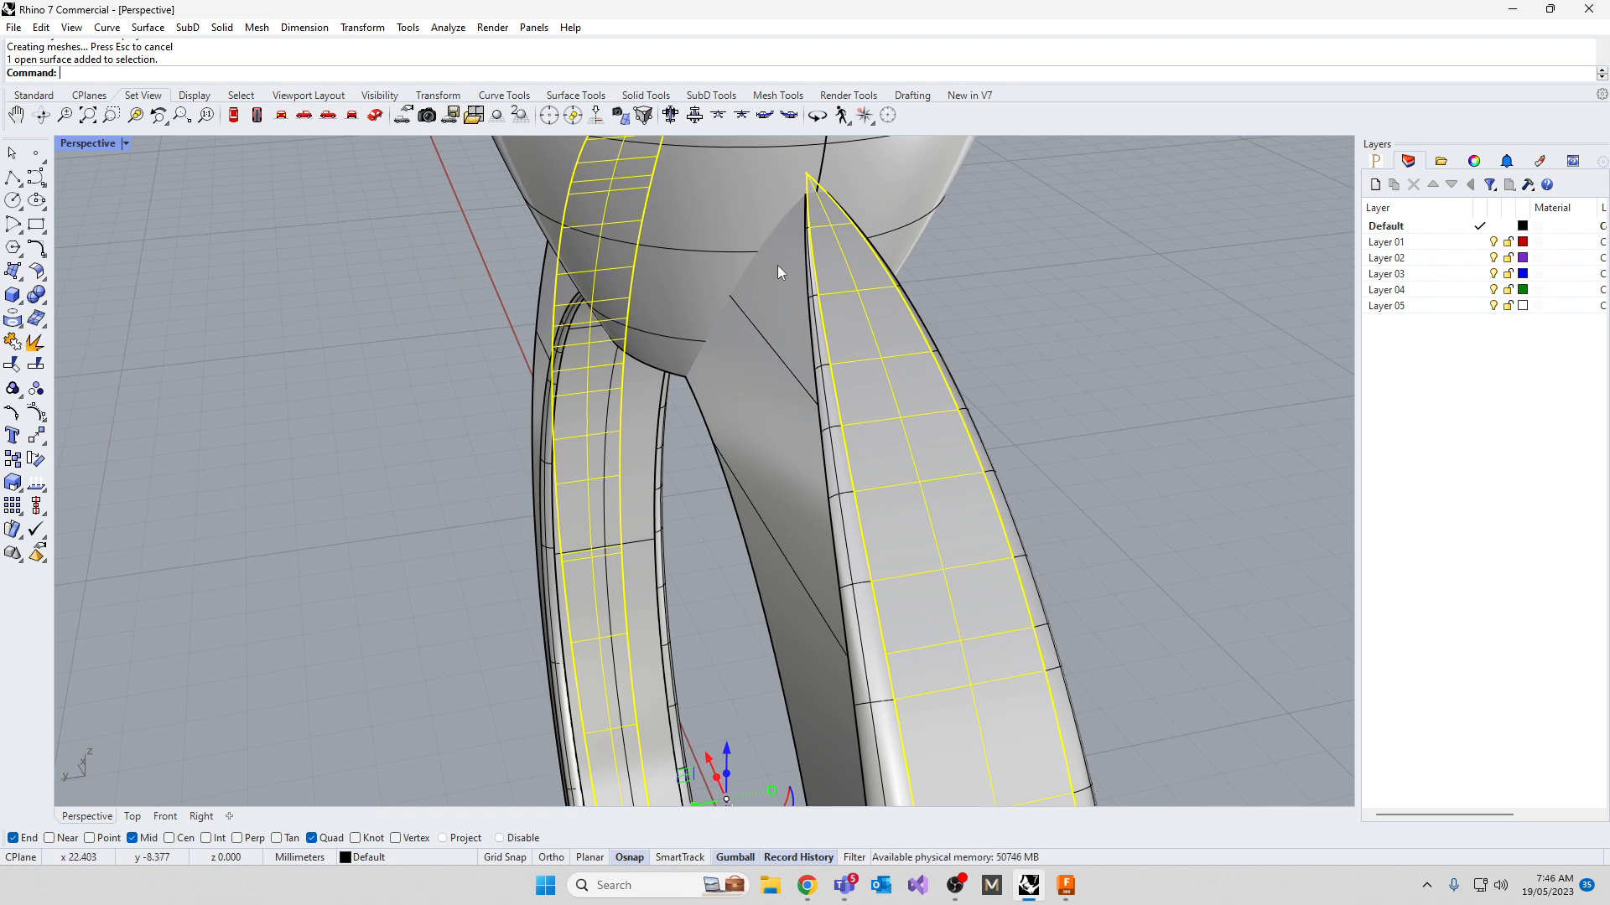
pyautogui.keyDown('shift'); pyautogui.click(776, 450); pyautogui.keyUp('shift')
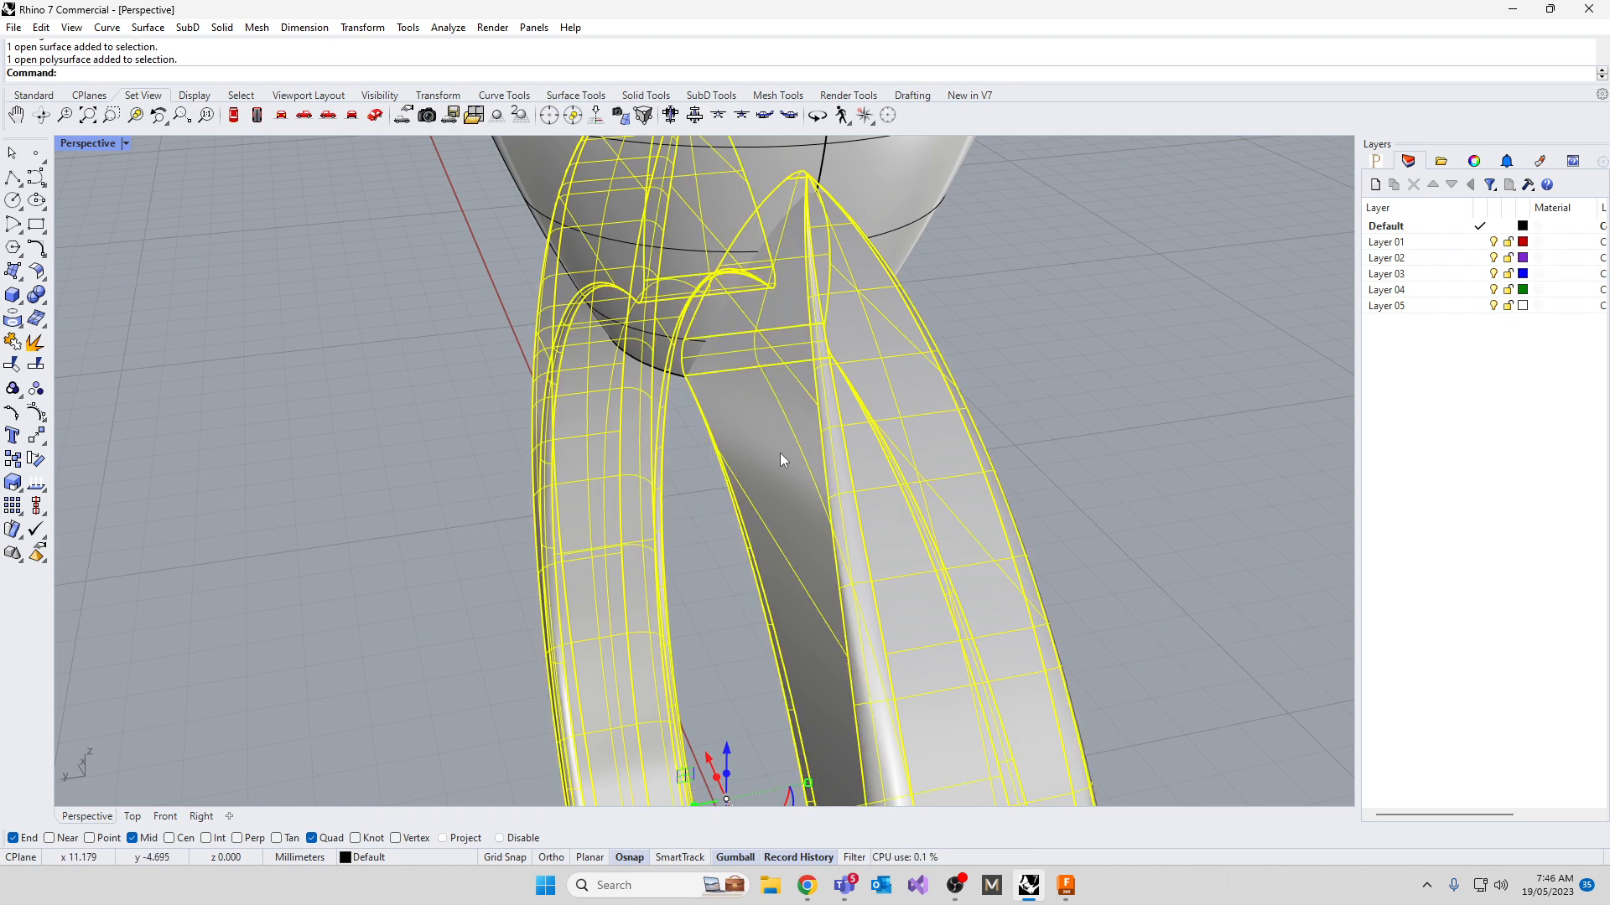
pyautogui.hotkey('ctrl', 'g')
pyautogui.scroll(-5, 762, 330)
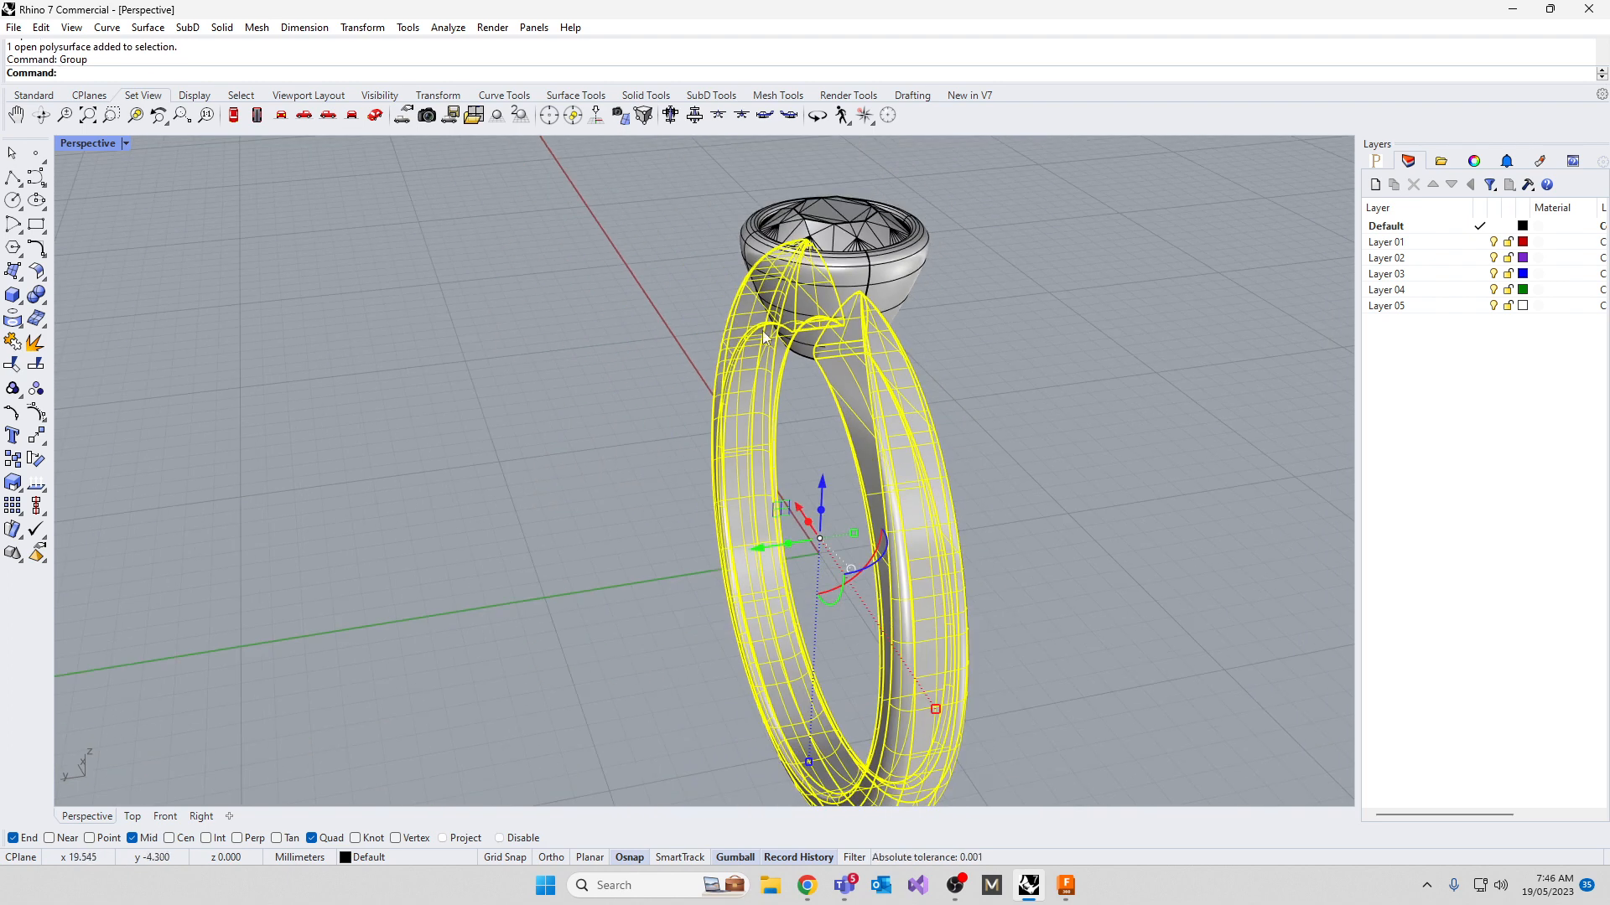
pyautogui.click(612, 430)
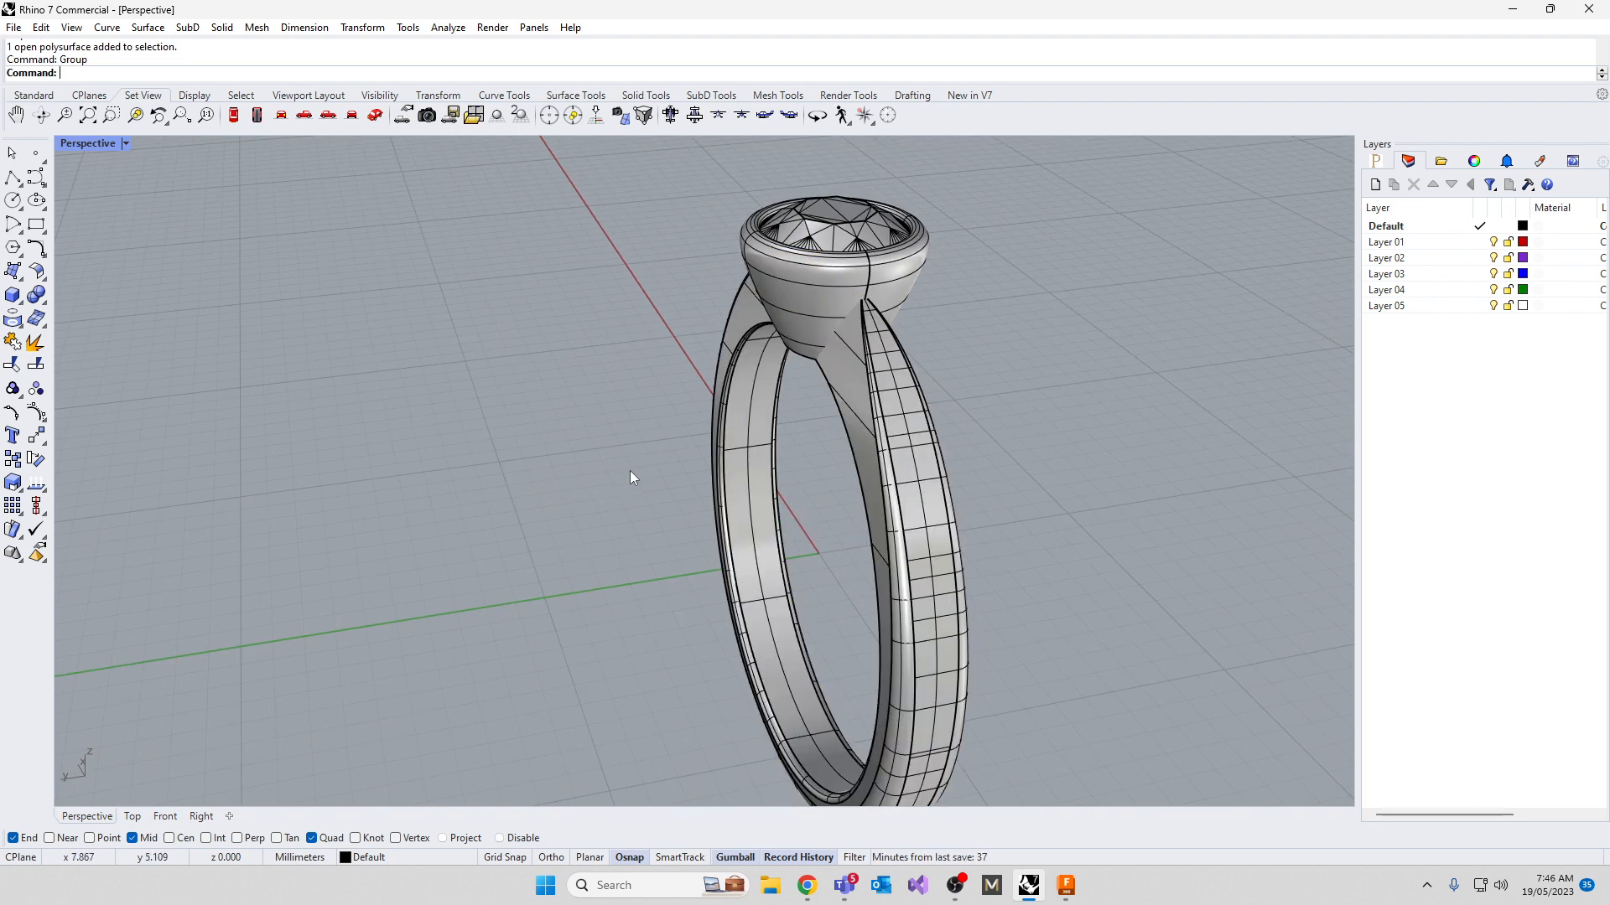
pyautogui.moveTo(601, 481); pyautogui.dragTo(753, 512, button='right')
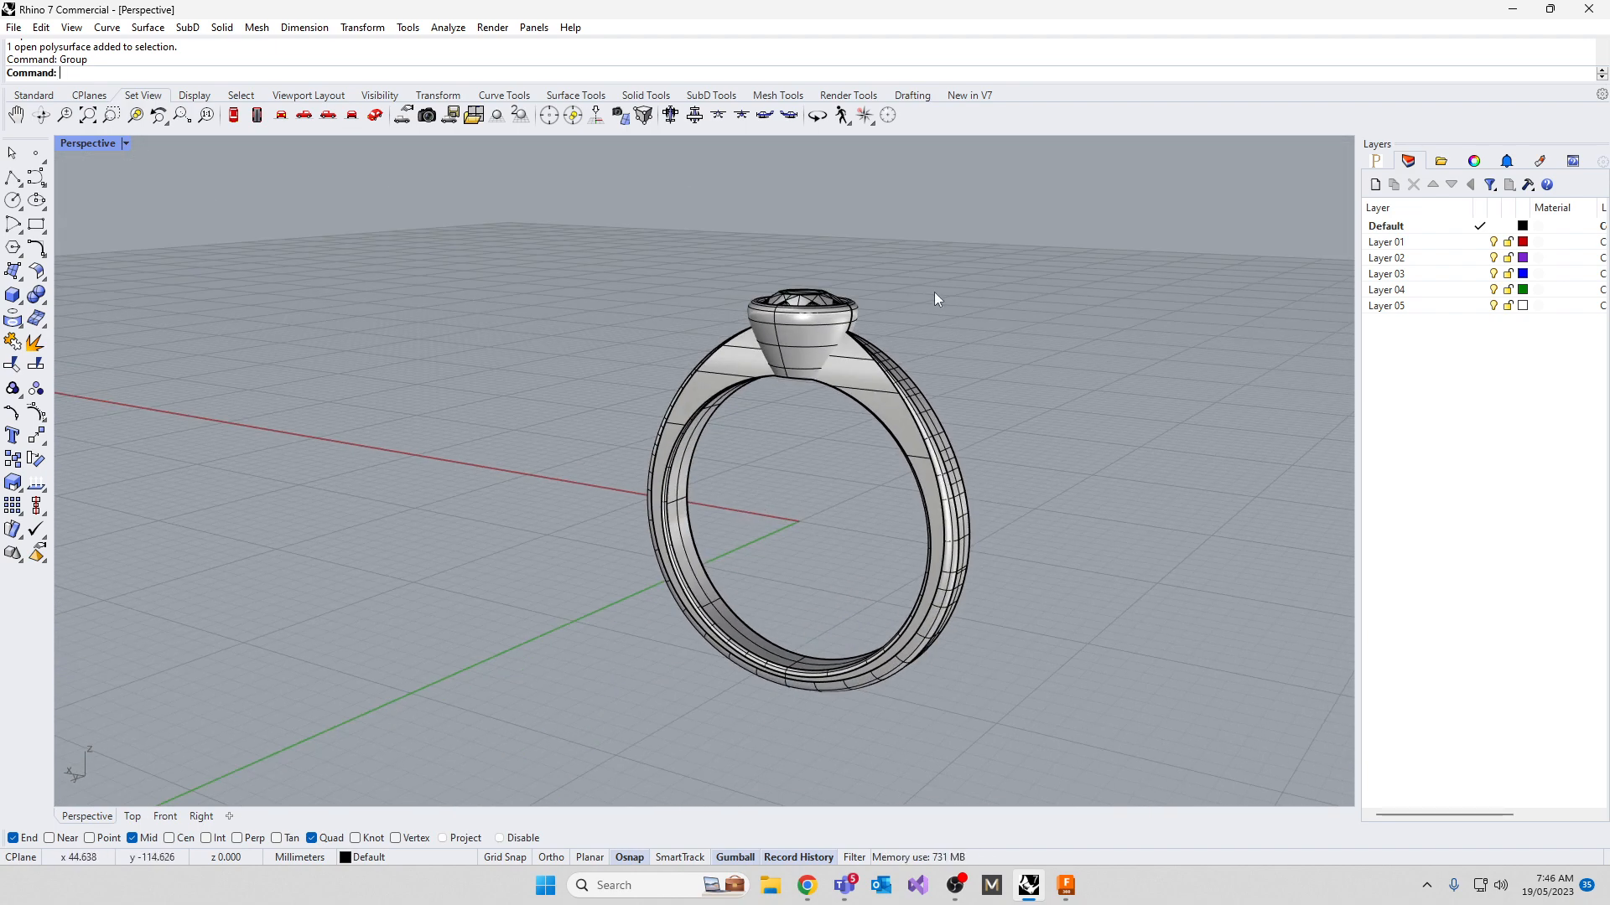
pyautogui.moveTo(711, 731); pyautogui.dragTo(746, 767, button='right')
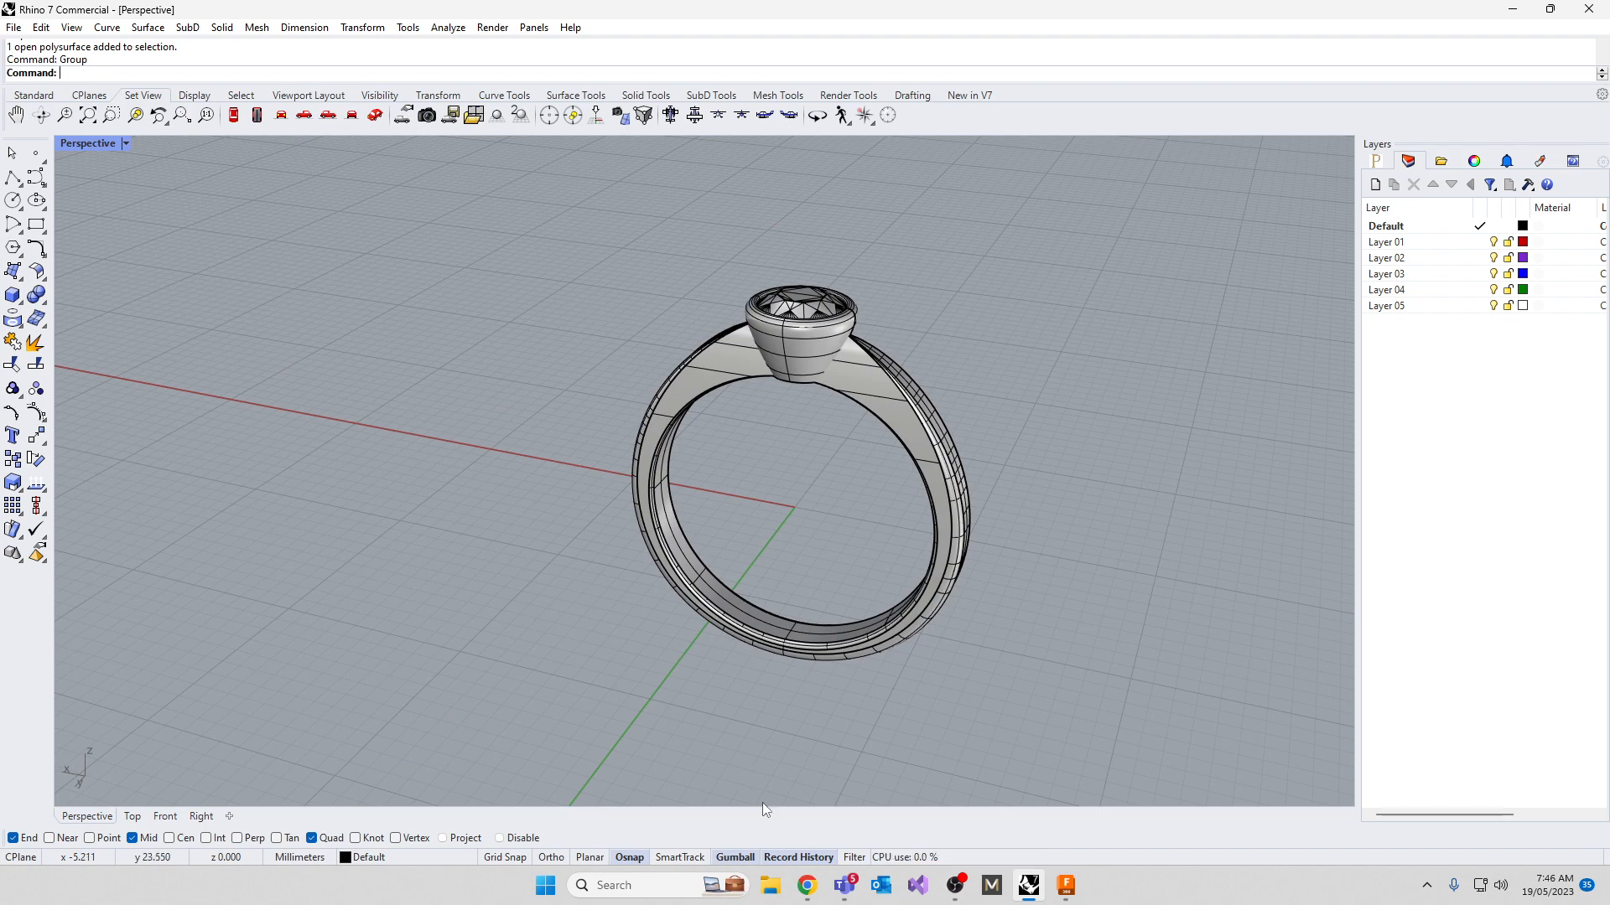
pyautogui.moveTo(763, 802); pyautogui.dragTo(788, 565, button='right')
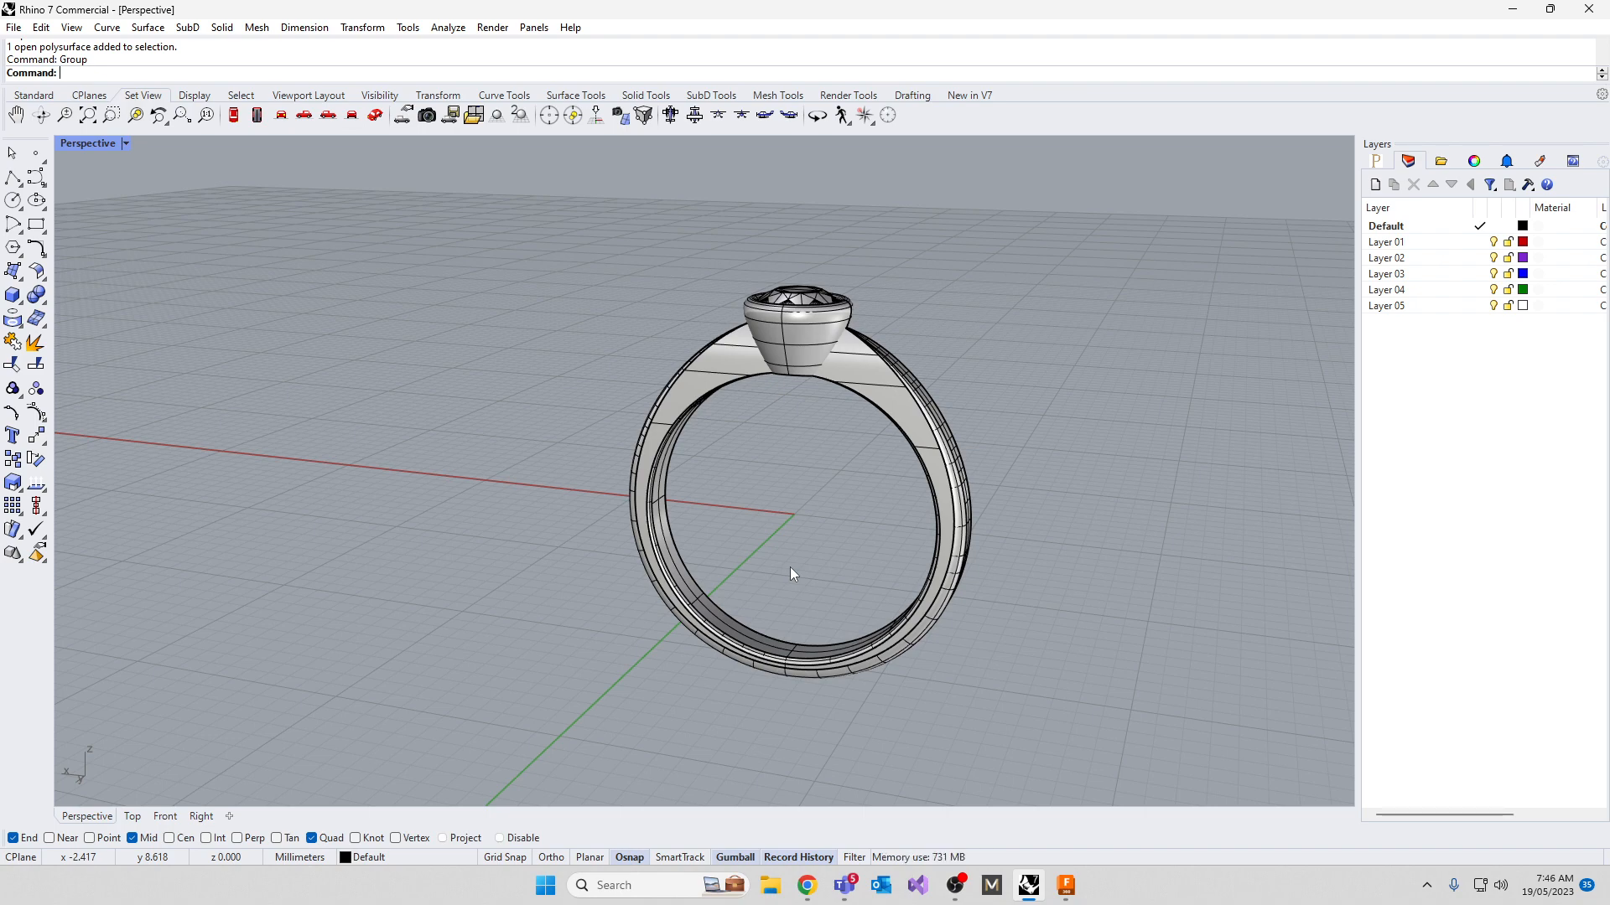
pyautogui.moveTo(768, 456); pyautogui.dragTo(735, 681, button='right')
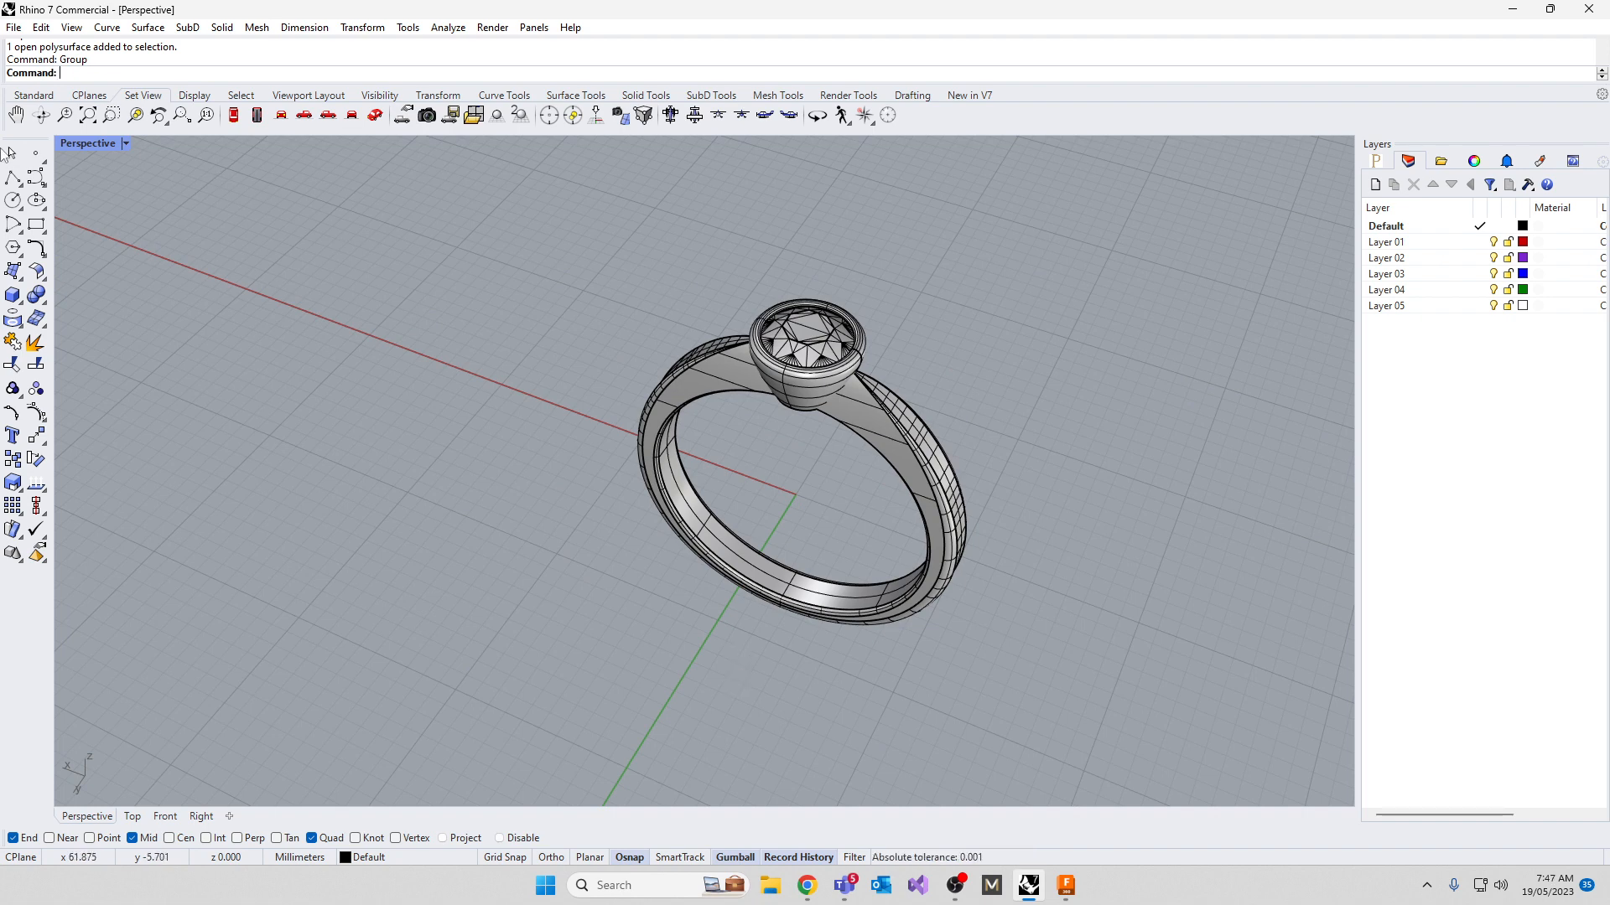
# In the four-viewport layout, move the gemstone onto Layer 01 and rename that layer Gem
pyautogui.doubleClick(90, 143)
pyautogui.scroll(-5, 949, 670)
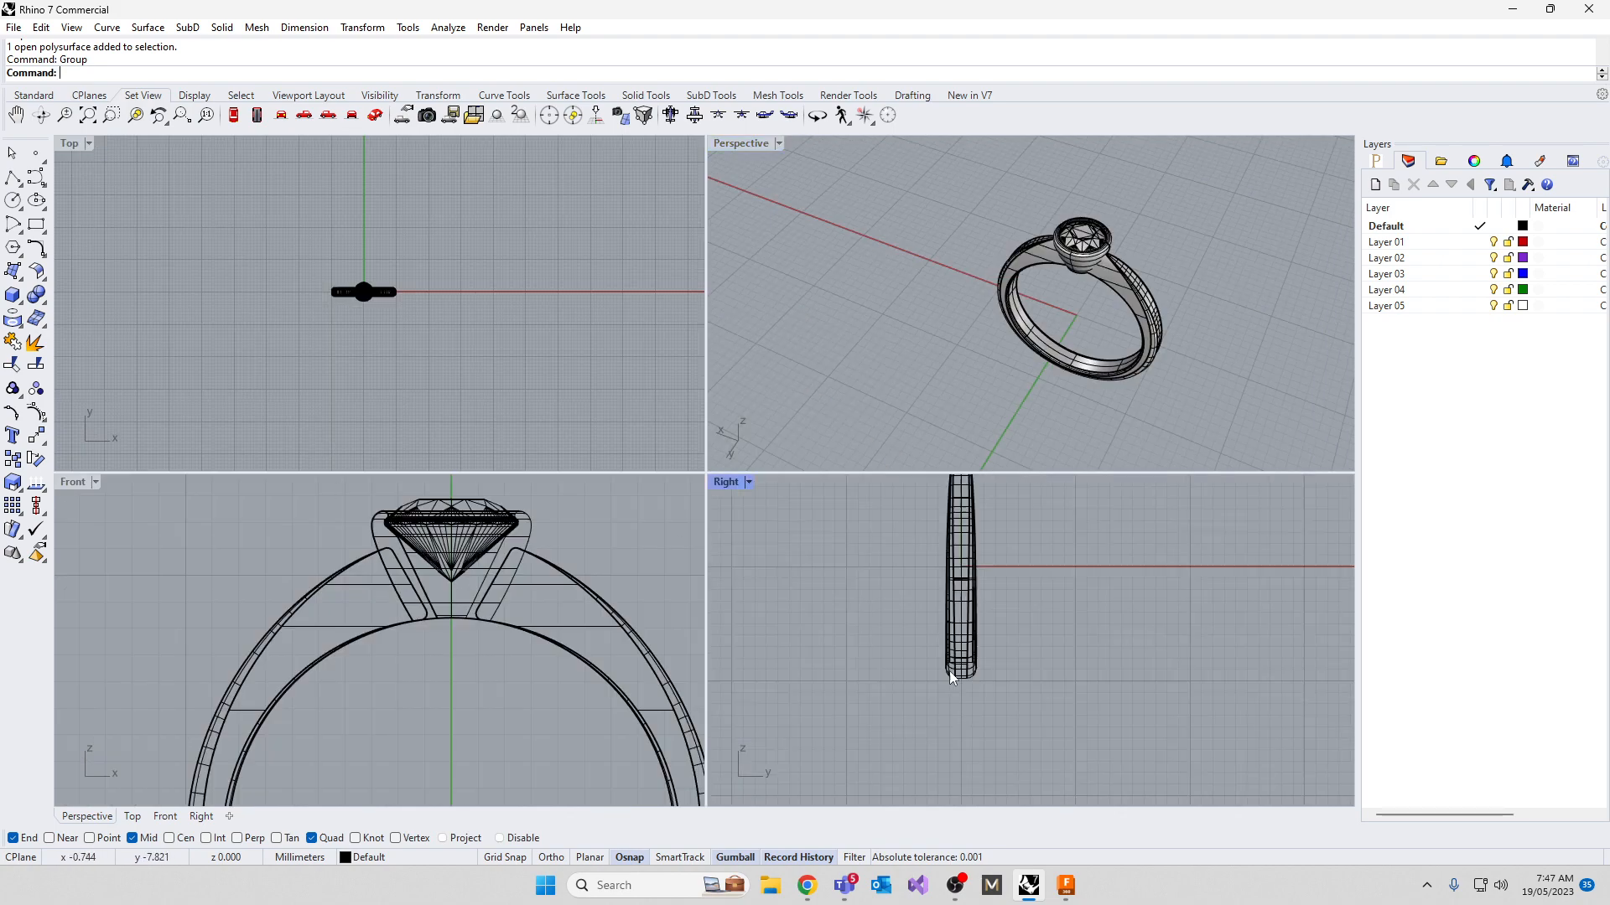
pyautogui.click(1084, 239)
pyautogui.click(1373, 243)
pyautogui.rightClick(1378, 242)
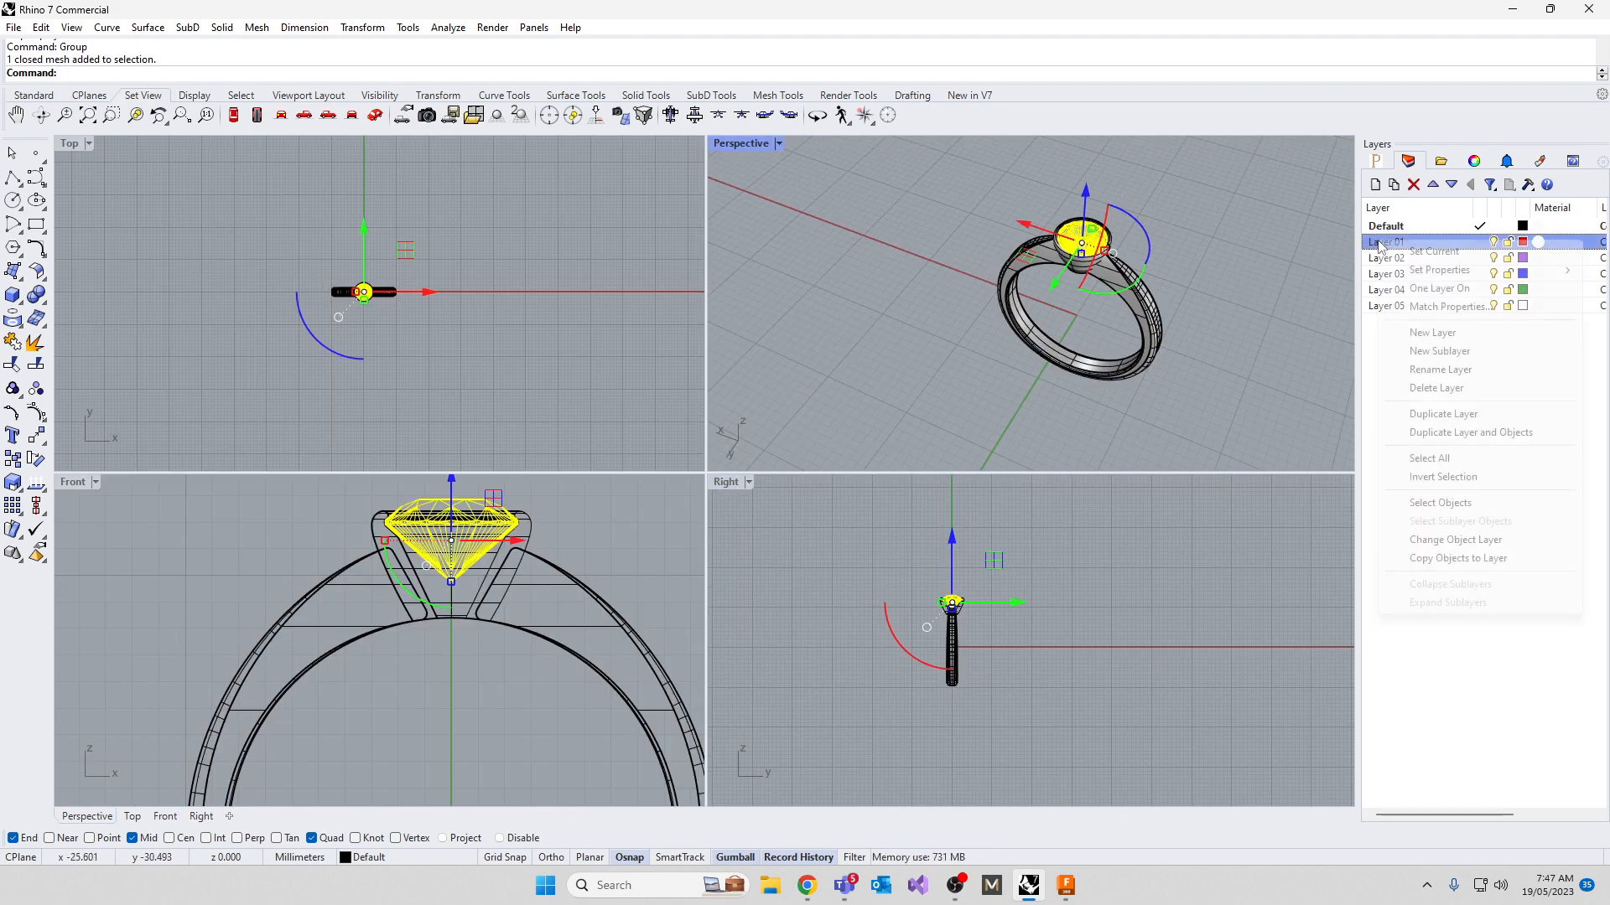
pyautogui.click(1456, 539)
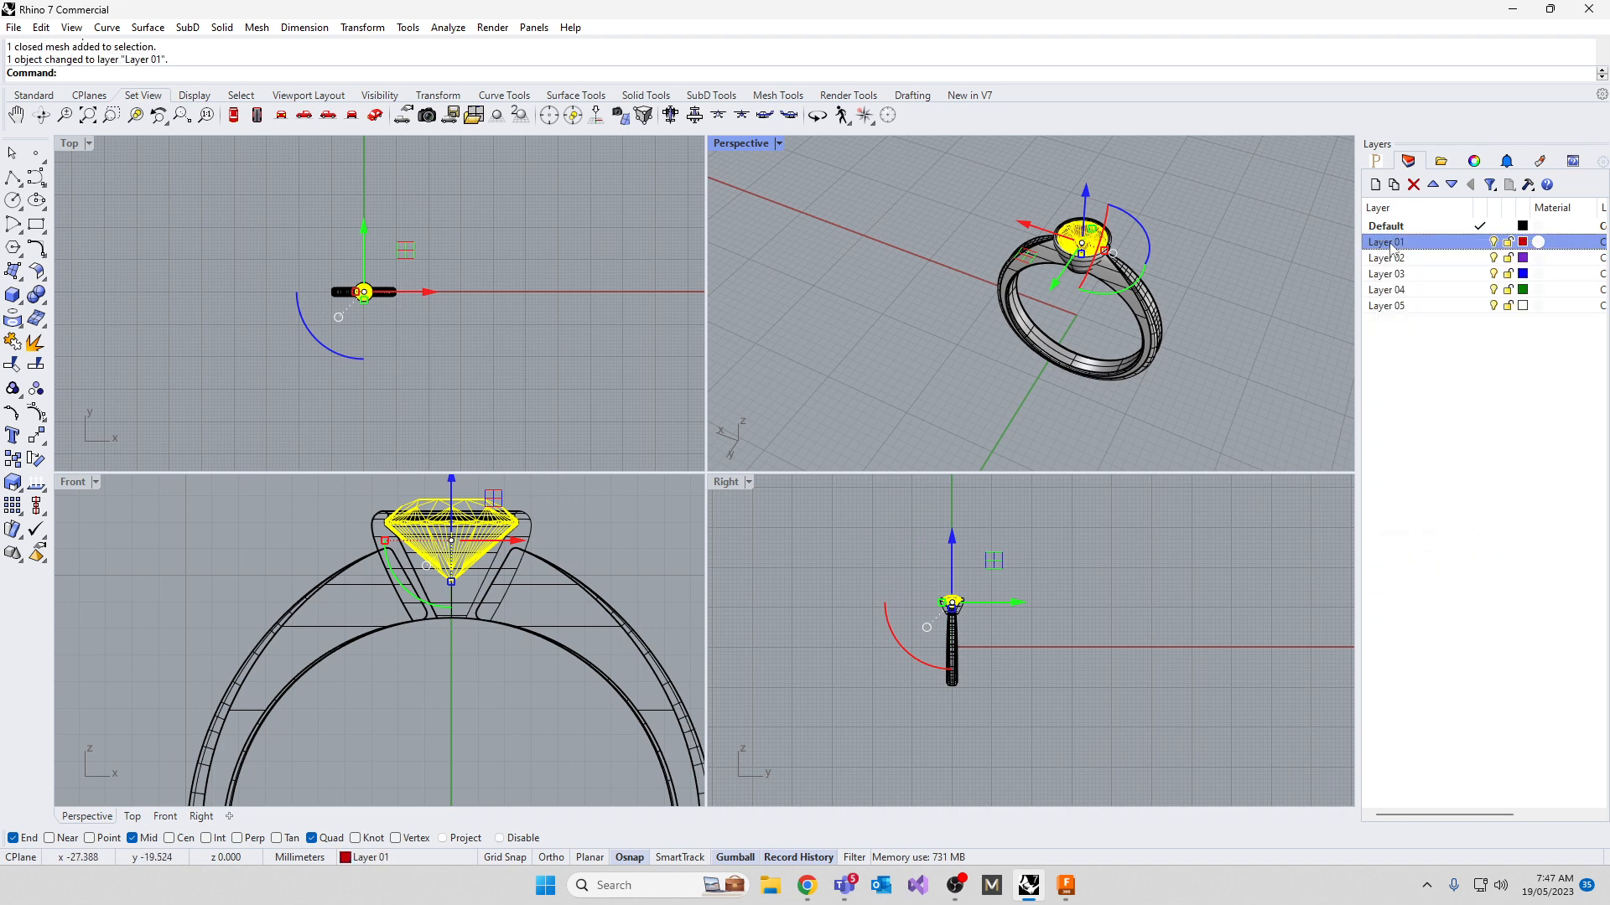
pyautogui.write('Gem')
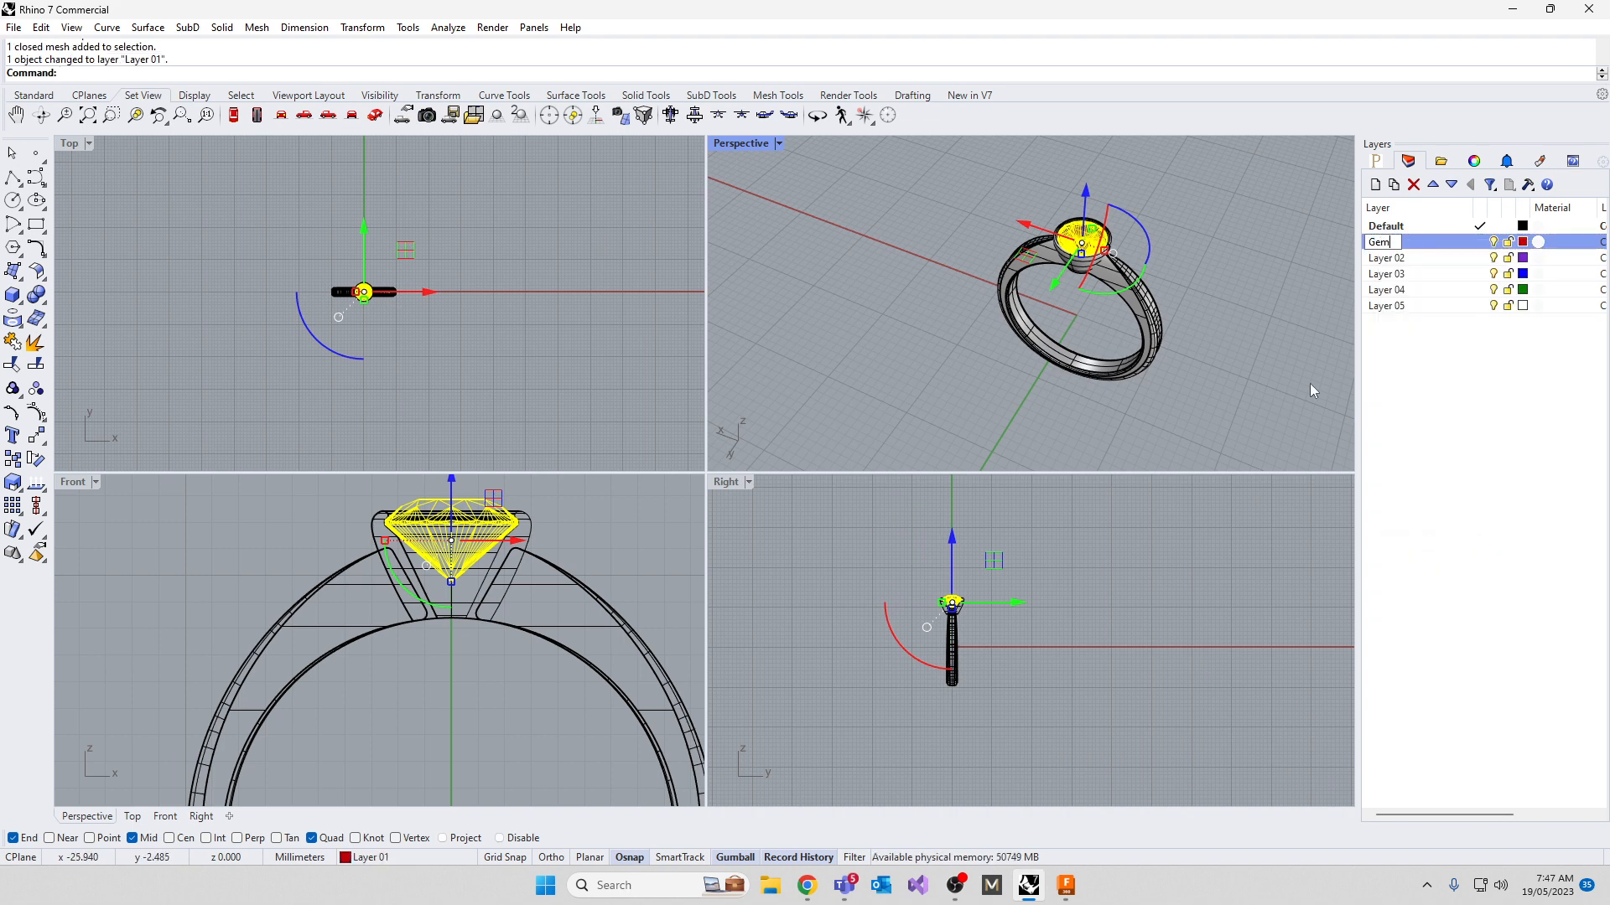
pyautogui.click(1517, 412)
pyautogui.click(1196, 400)
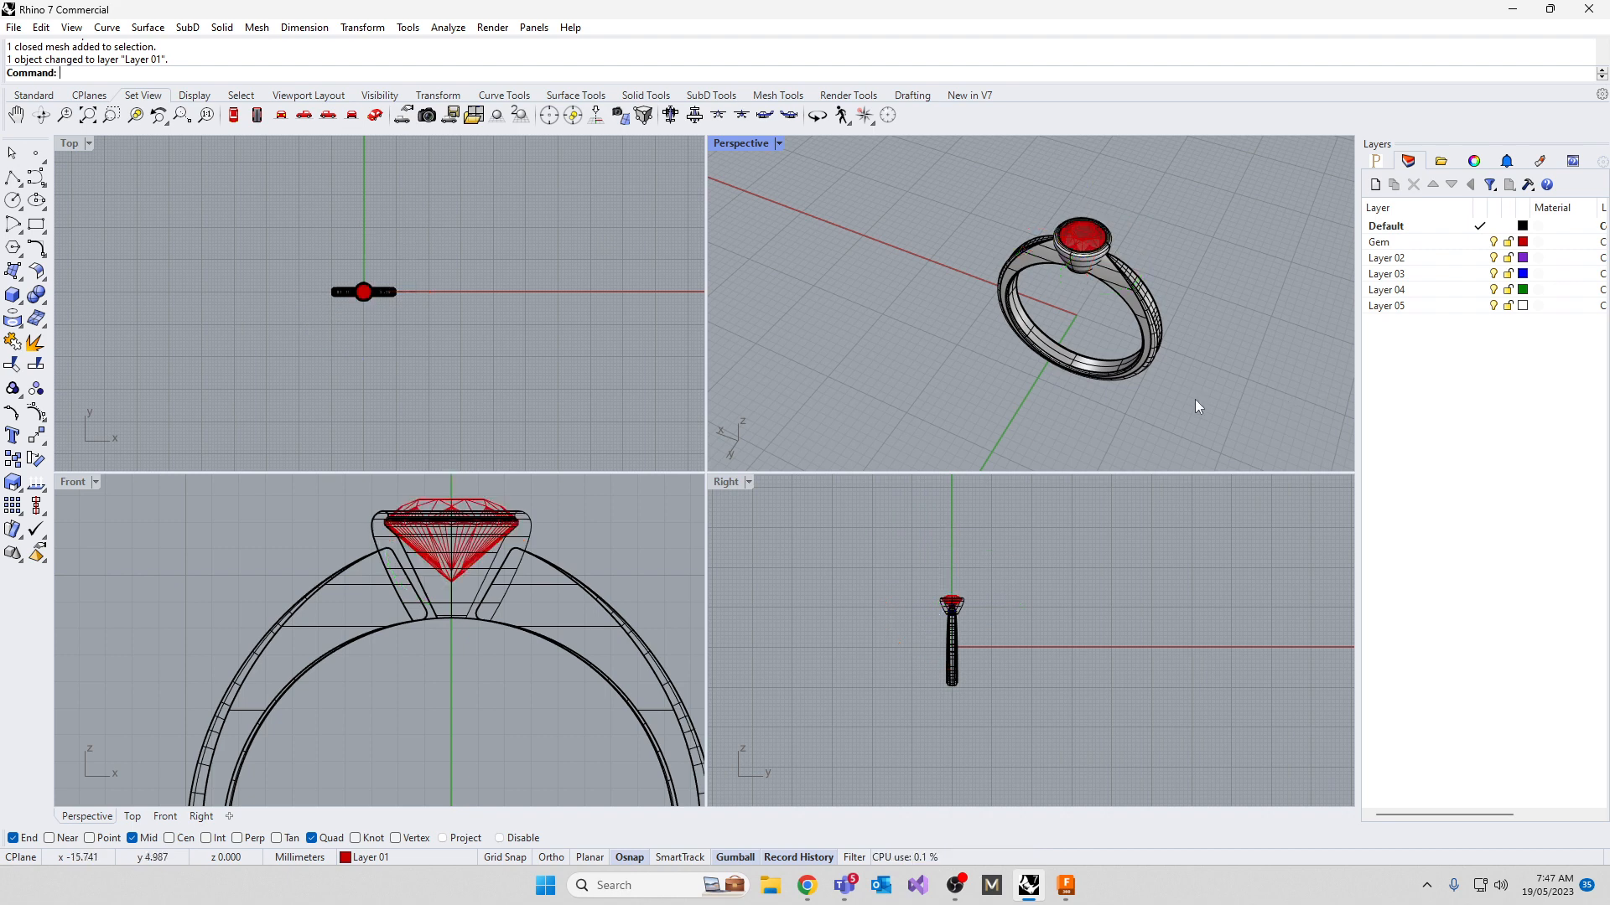
# Move the bezel onto Layer 02 and rename that layer Collet
pyautogui.click(1089, 268)
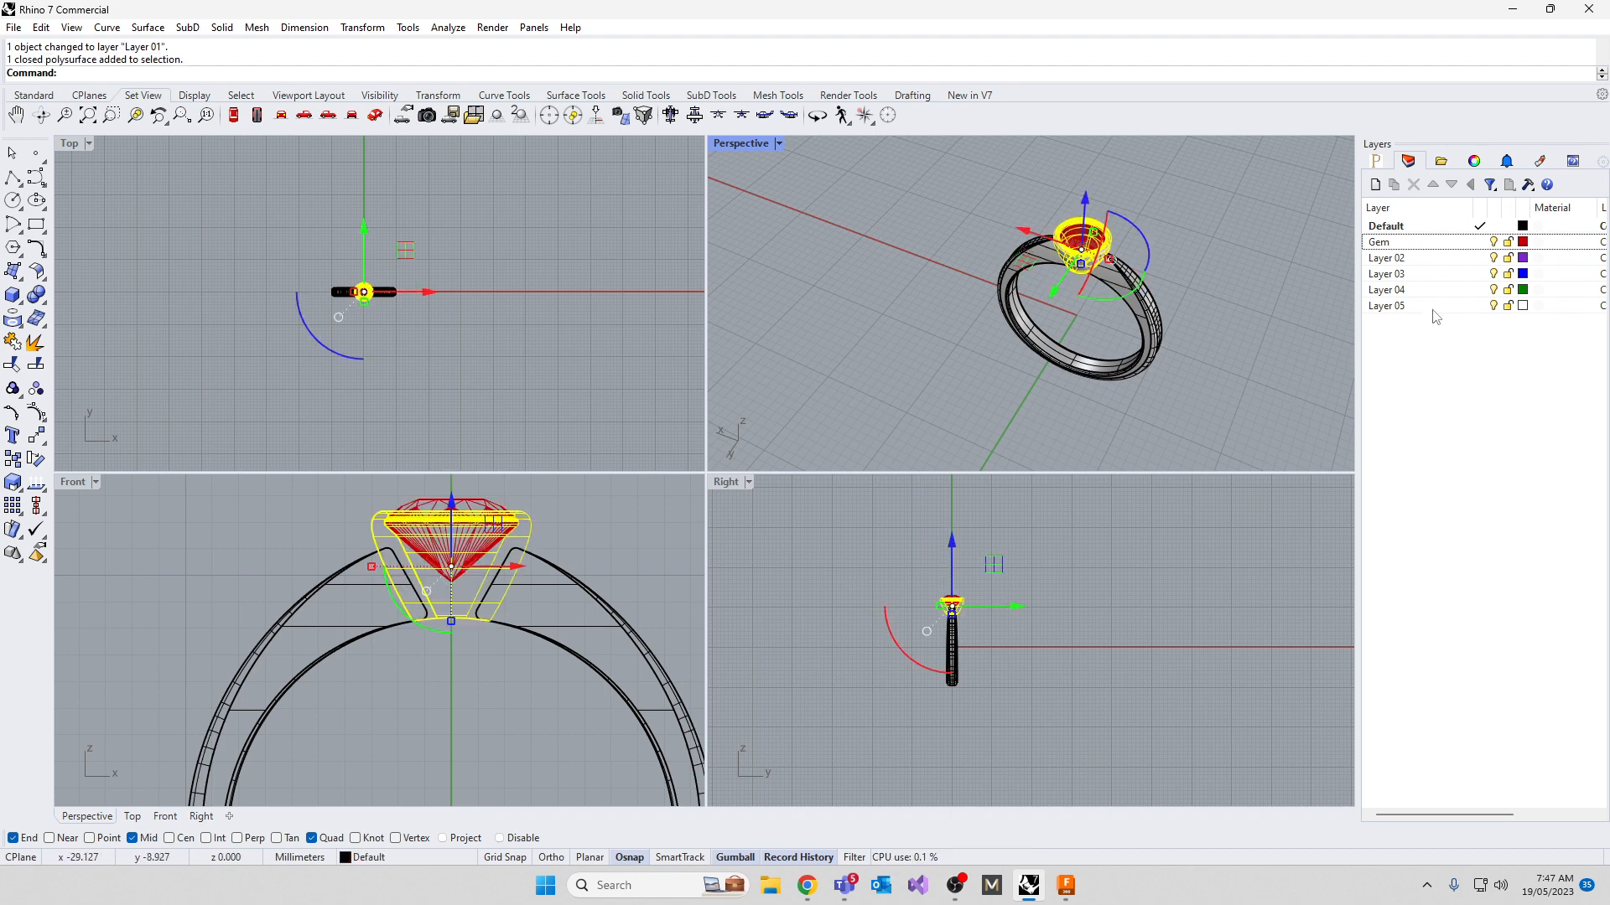
pyautogui.rightClick(1397, 260)
pyautogui.click(1473, 559)
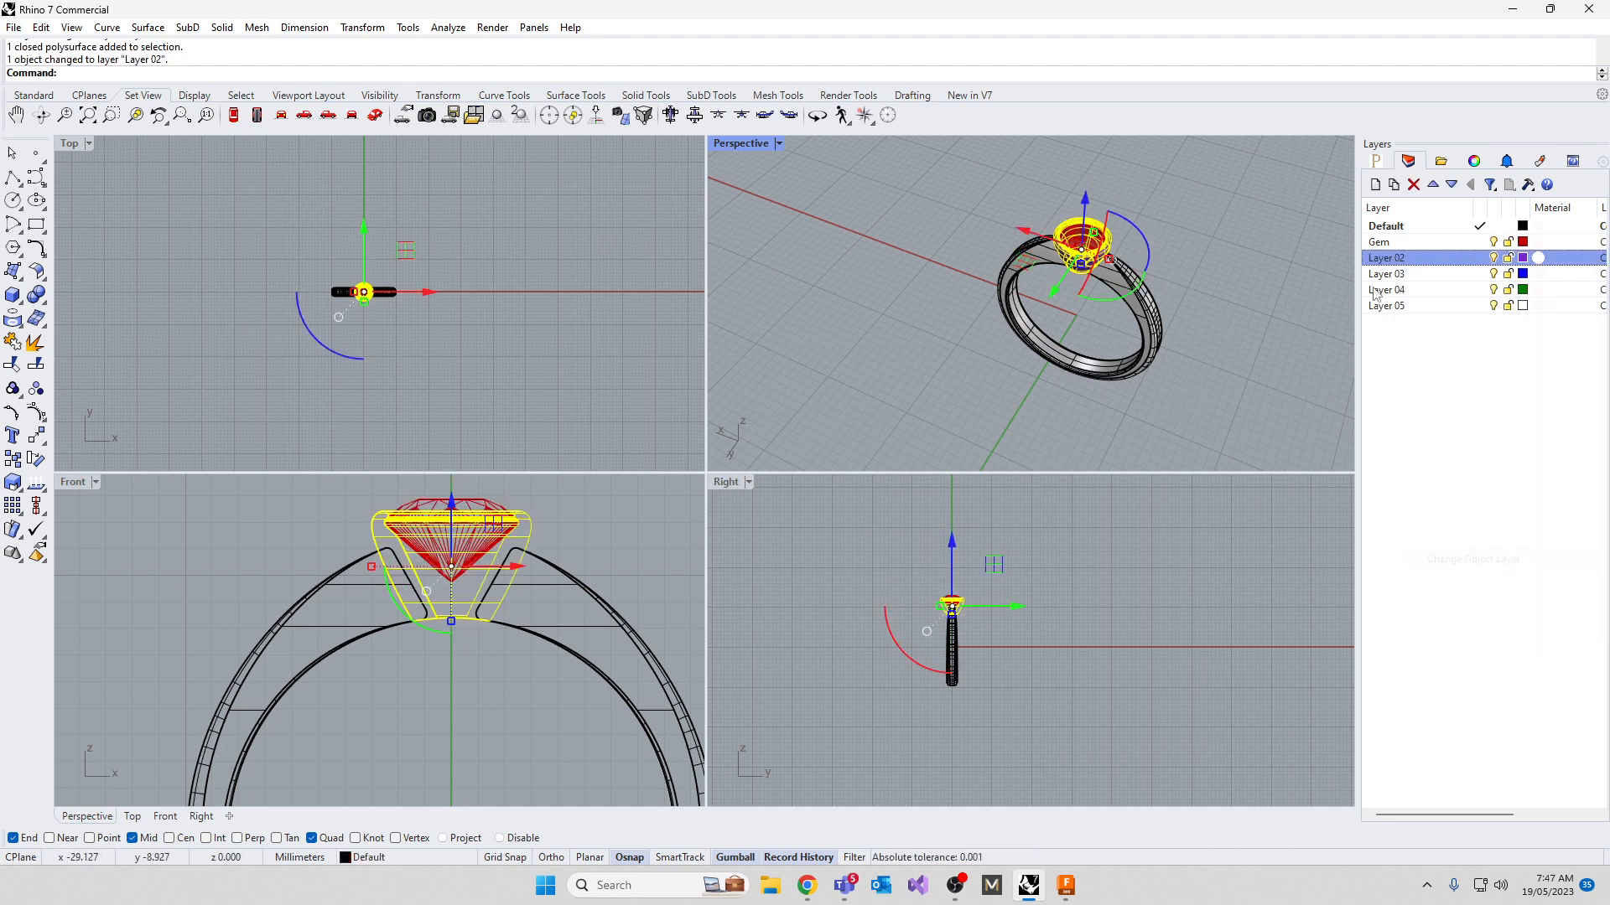
pyautogui.click(1411, 260)
pyautogui.write('Collet')
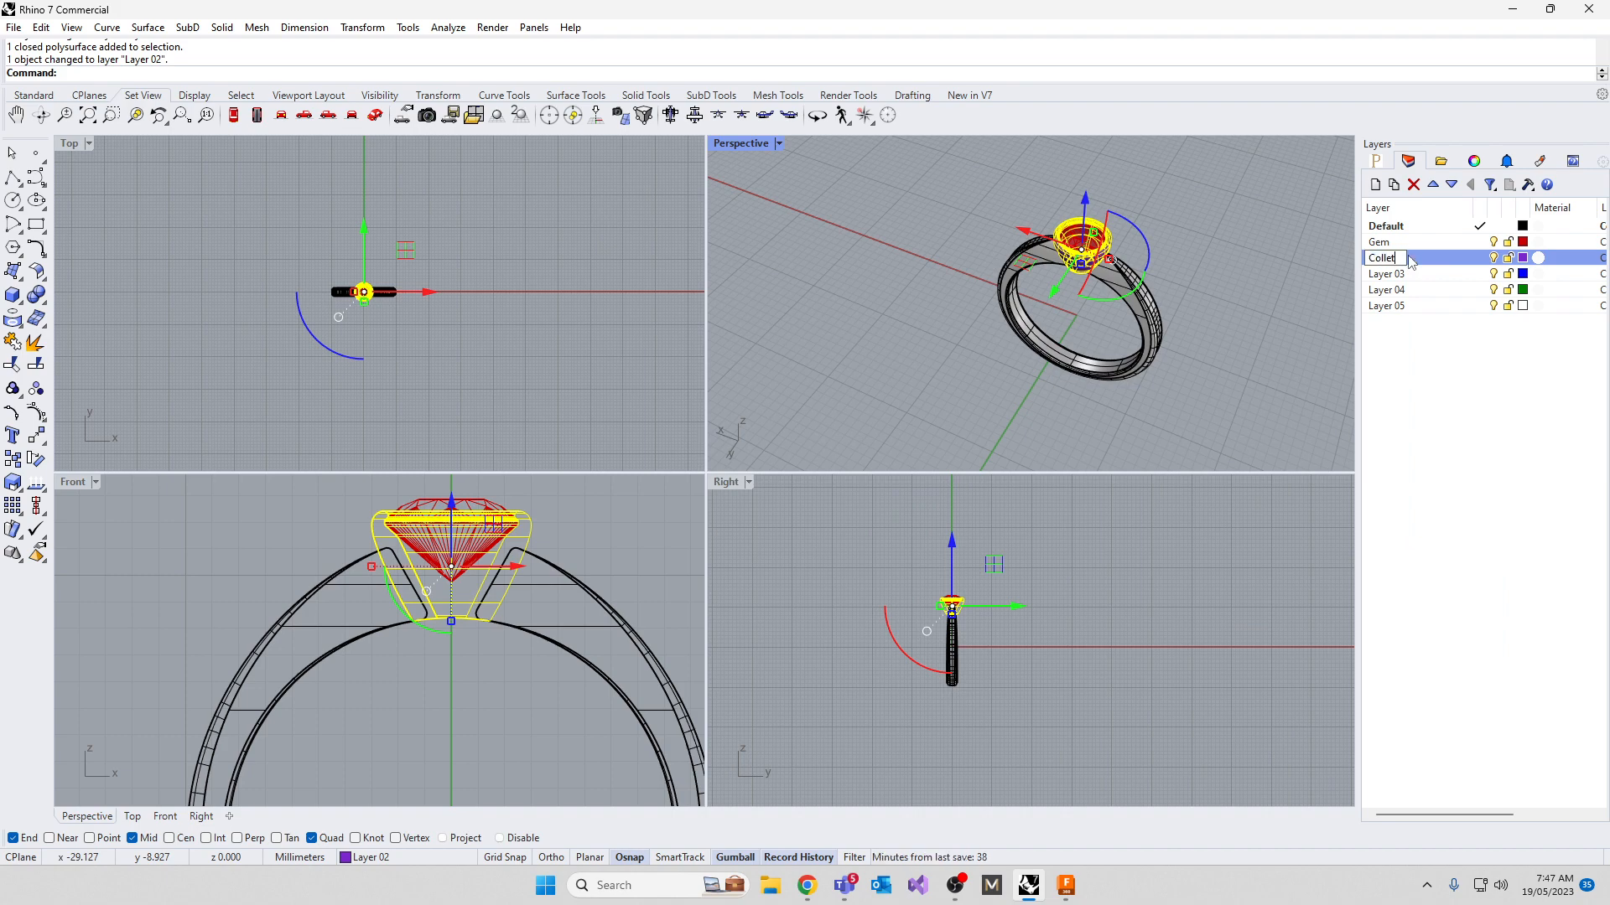
pyautogui.click(1387, 274)
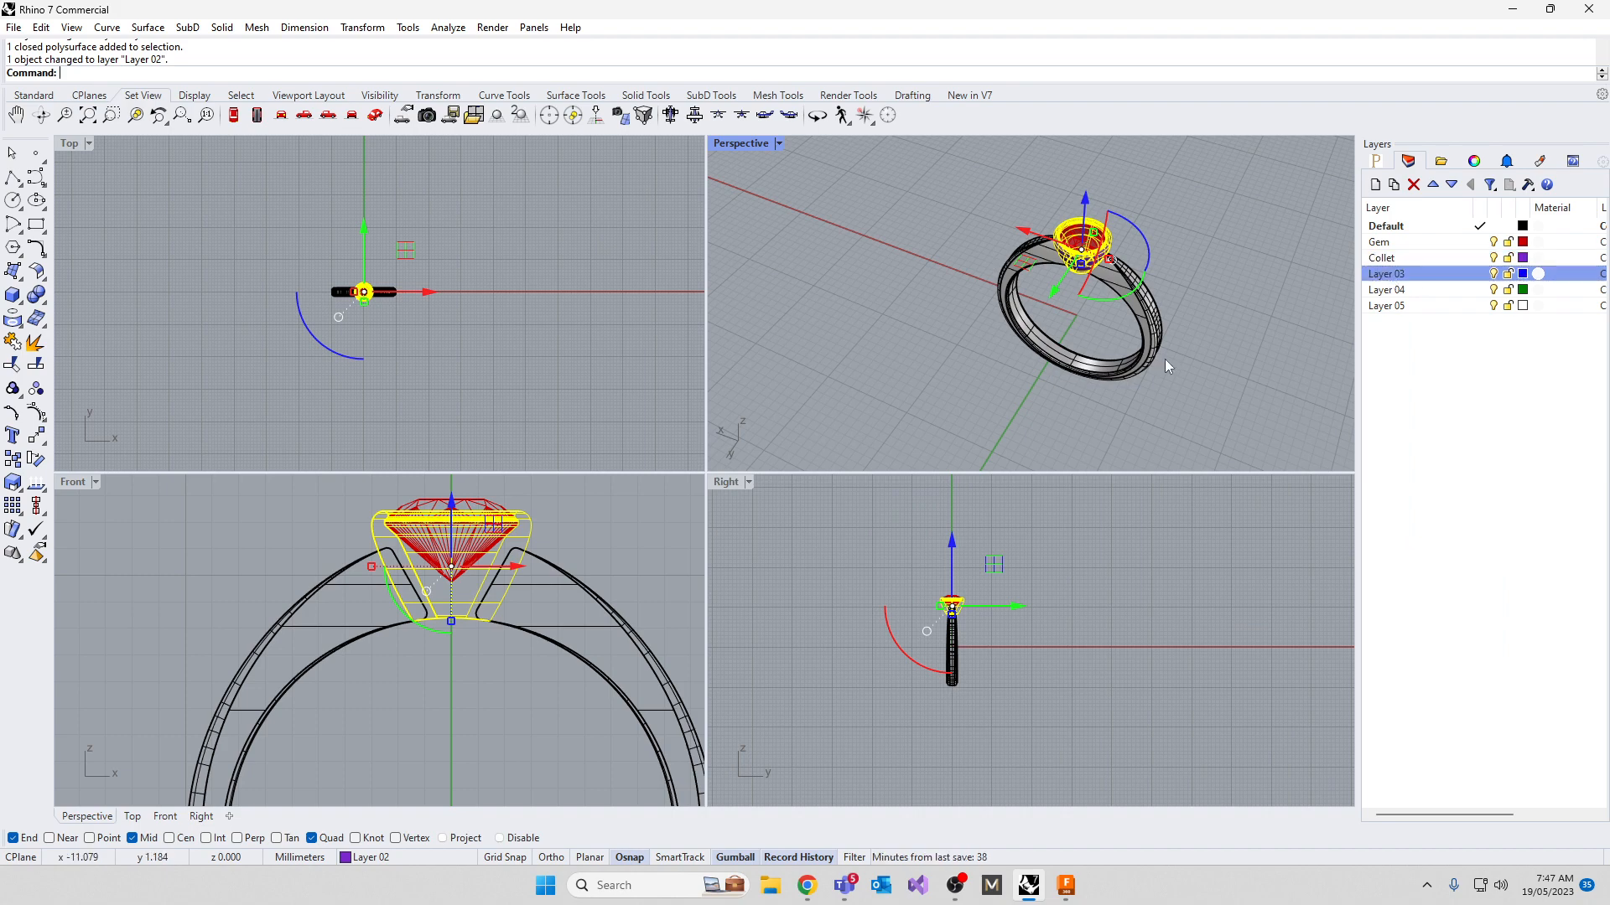
# Move the grouped shank onto Layer 03 and rename that layer shank
pyautogui.click(1165, 359)
pyautogui.click(1151, 355)
pyautogui.rightClick(1386, 274)
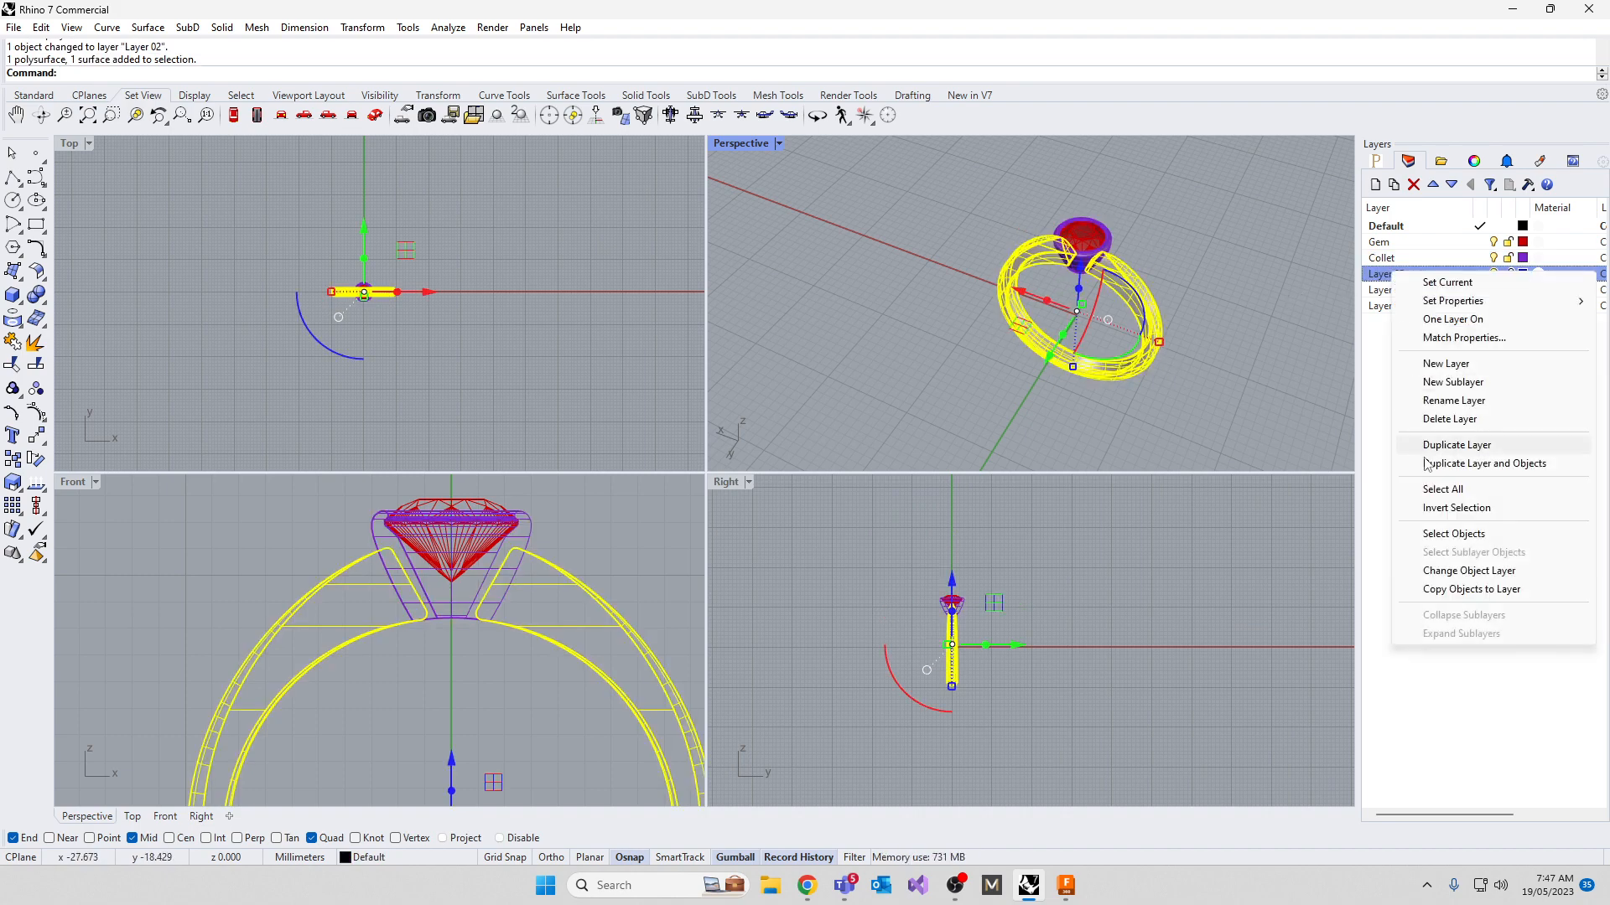
pyautogui.click(1453, 571)
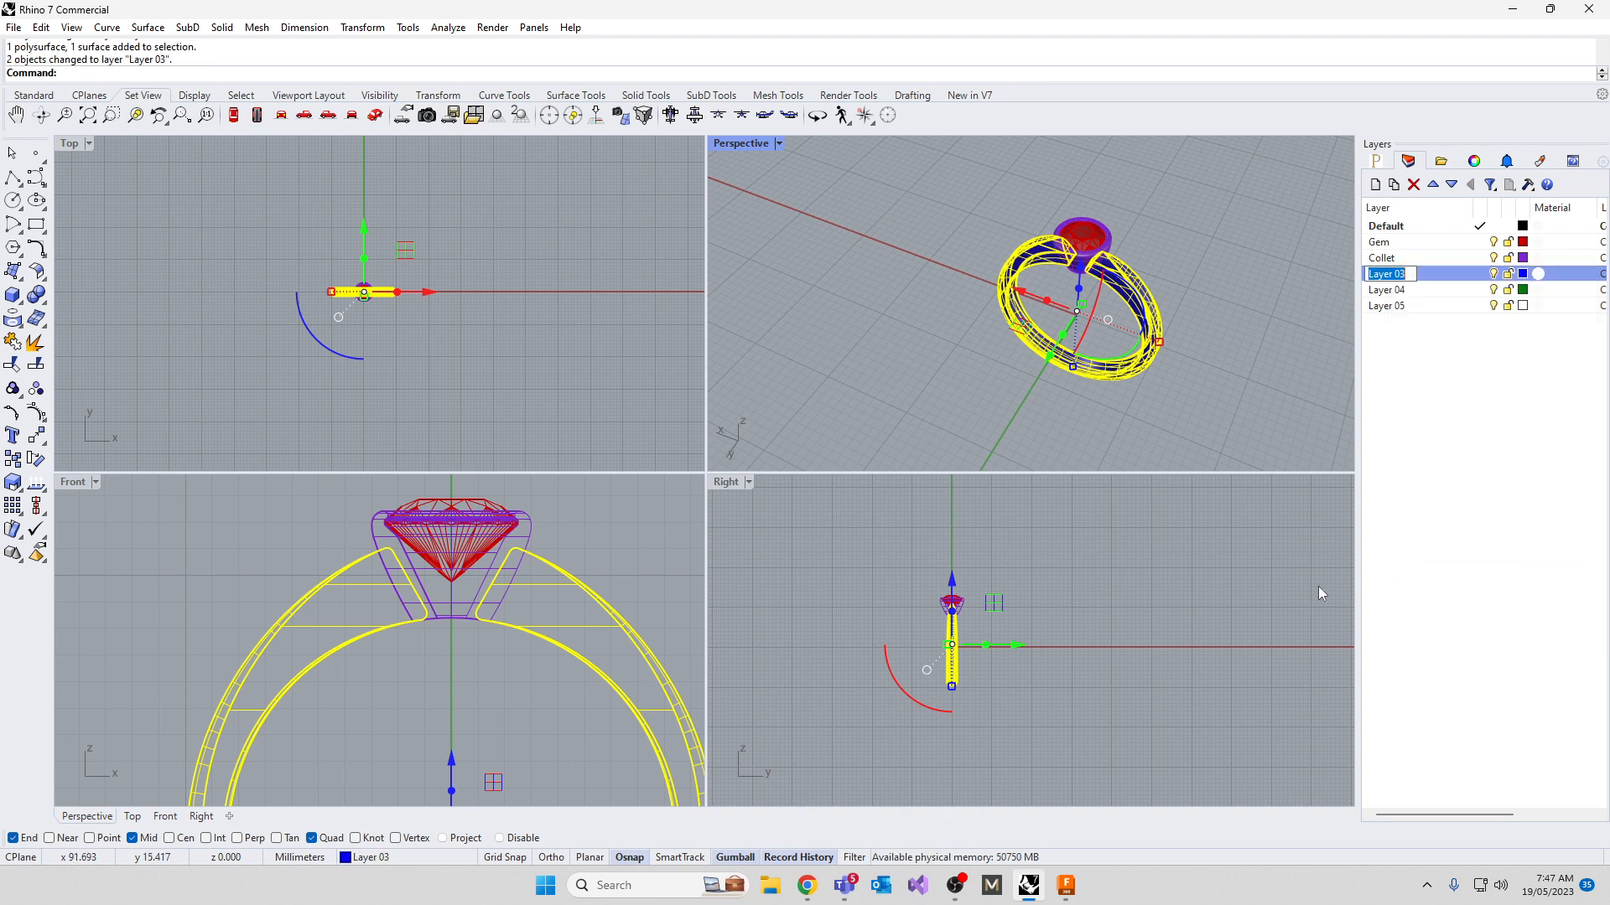
pyautogui.write('shank')
pyautogui.press('Return')
pyautogui.click(1251, 315)
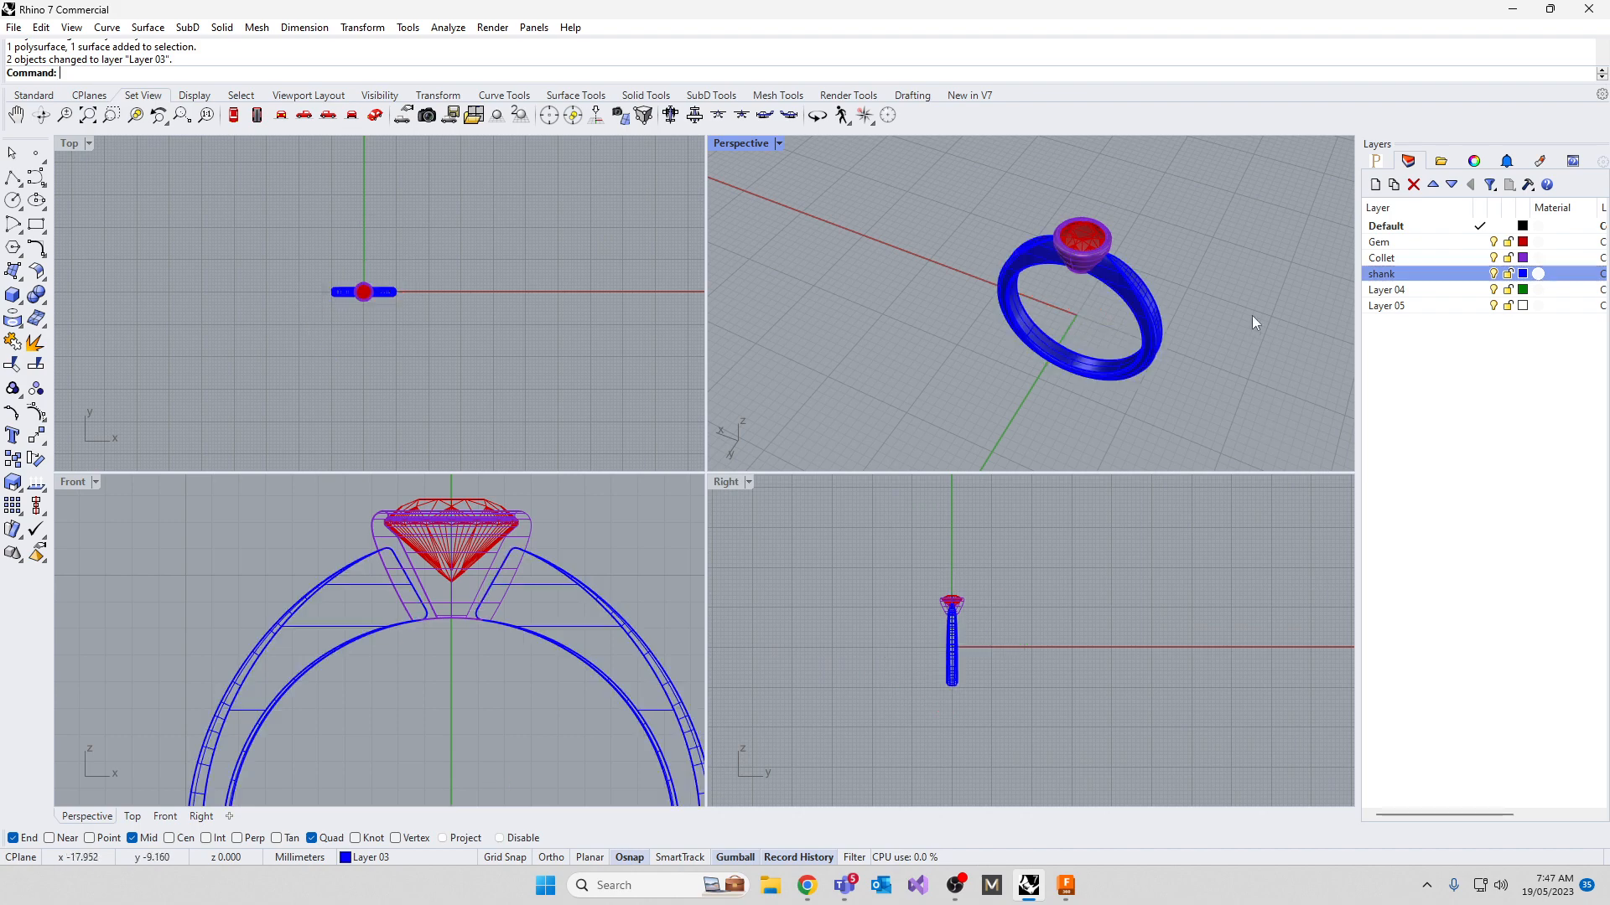
# Delete the unused layers Layer 04 and Layer 05
pyautogui.moveTo(1186, 303); pyautogui.dragTo(1130, 208, button='right')
pyautogui.scroll(8, 1128, 210)
pyautogui.moveTo(1049, 244); pyautogui.dragTo(1263, 295, button='right')
pyautogui.click(1419, 355)
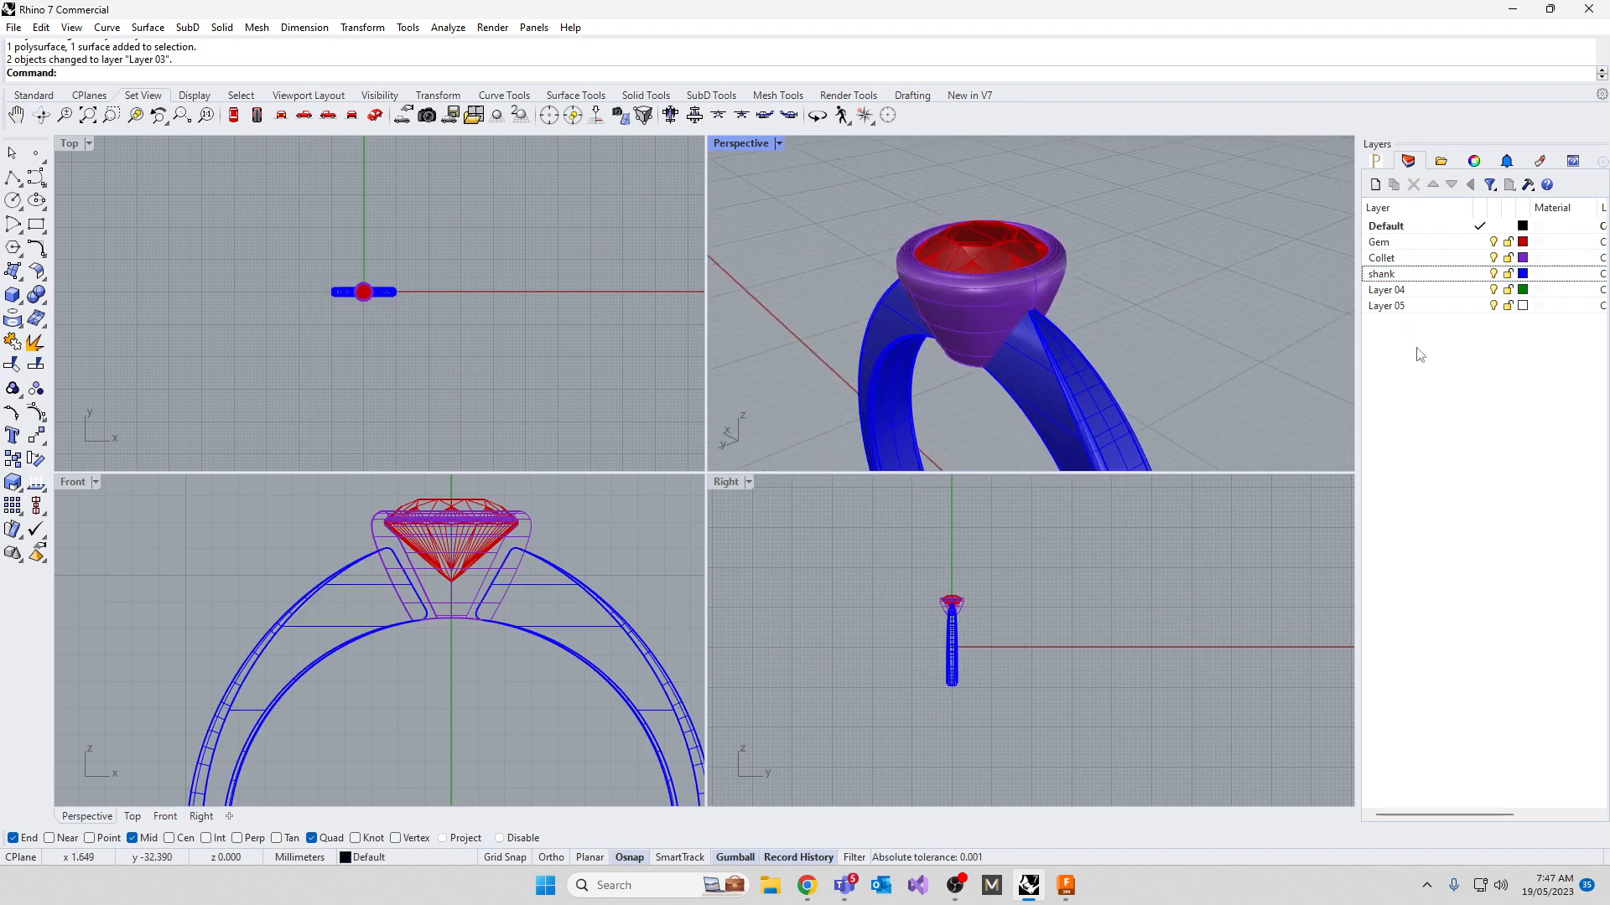
pyautogui.moveTo(1416, 348); pyautogui.dragTo(1388, 290)
pyautogui.press('Delete')
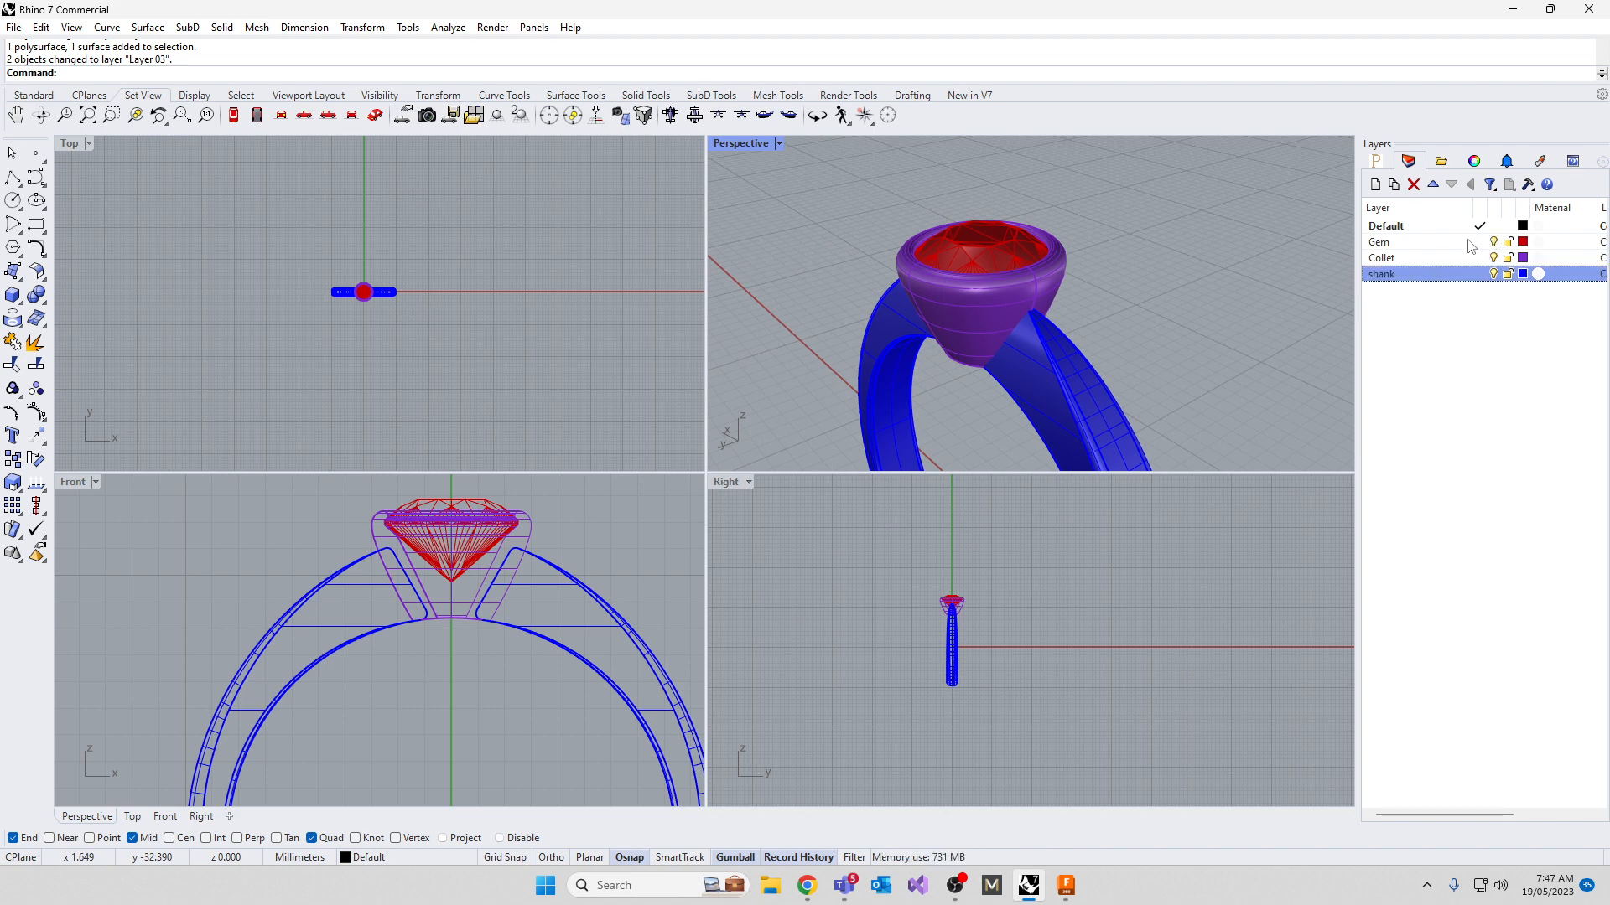
pyautogui.click(1463, 297)
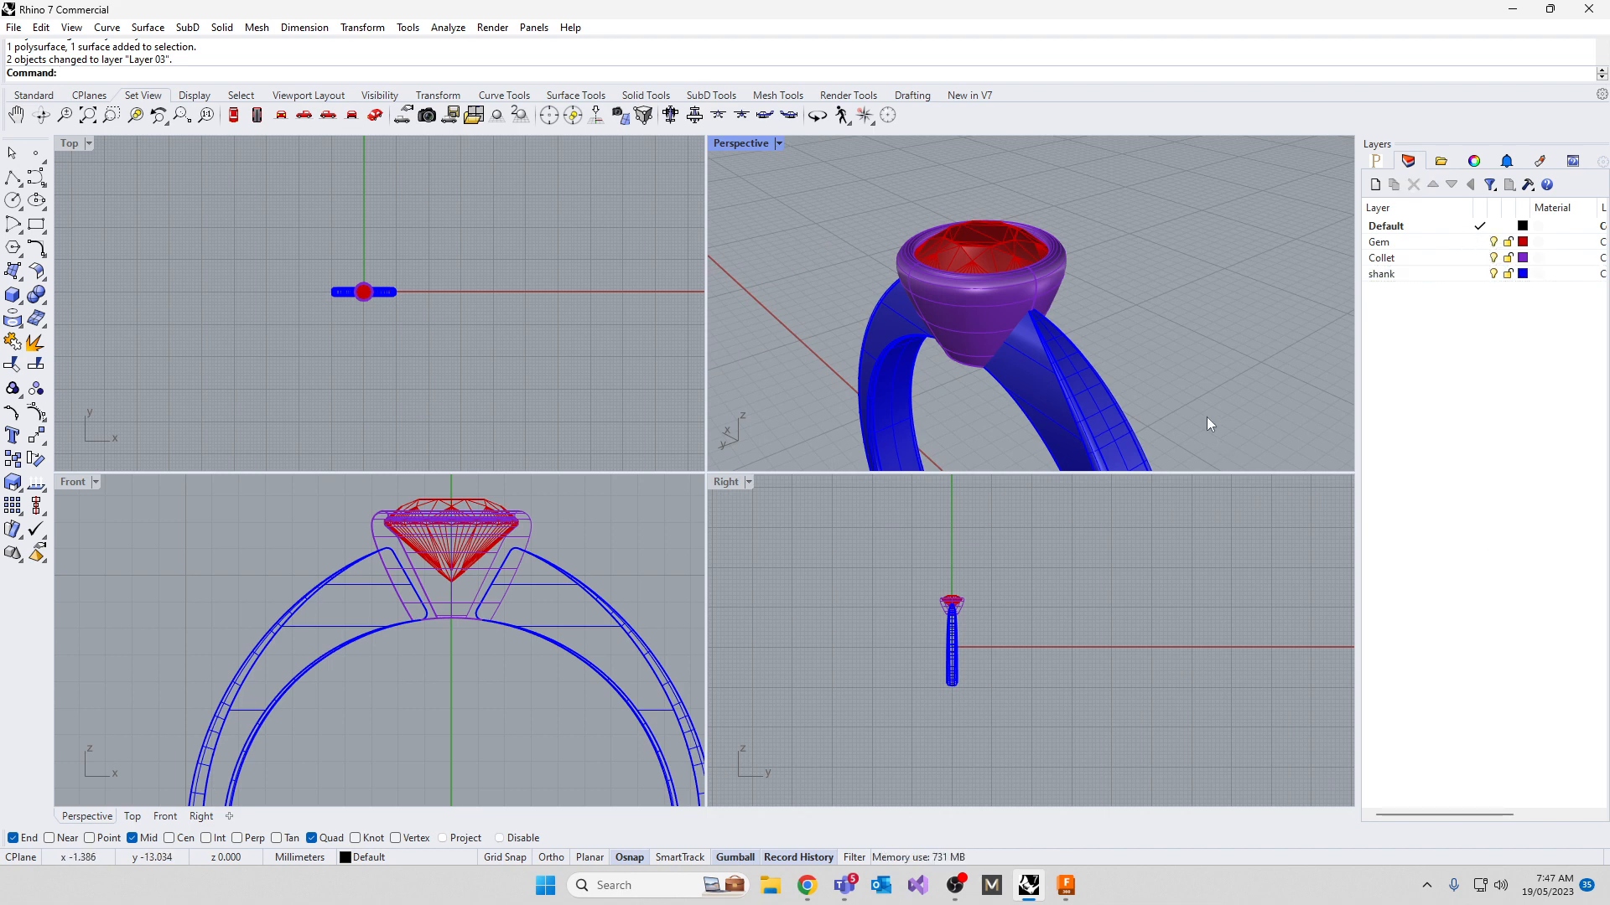
# Group the gemstone, bezel and shank pieces into a single ring group
pyautogui.moveTo(918, 558); pyautogui.dragTo(1023, 719)
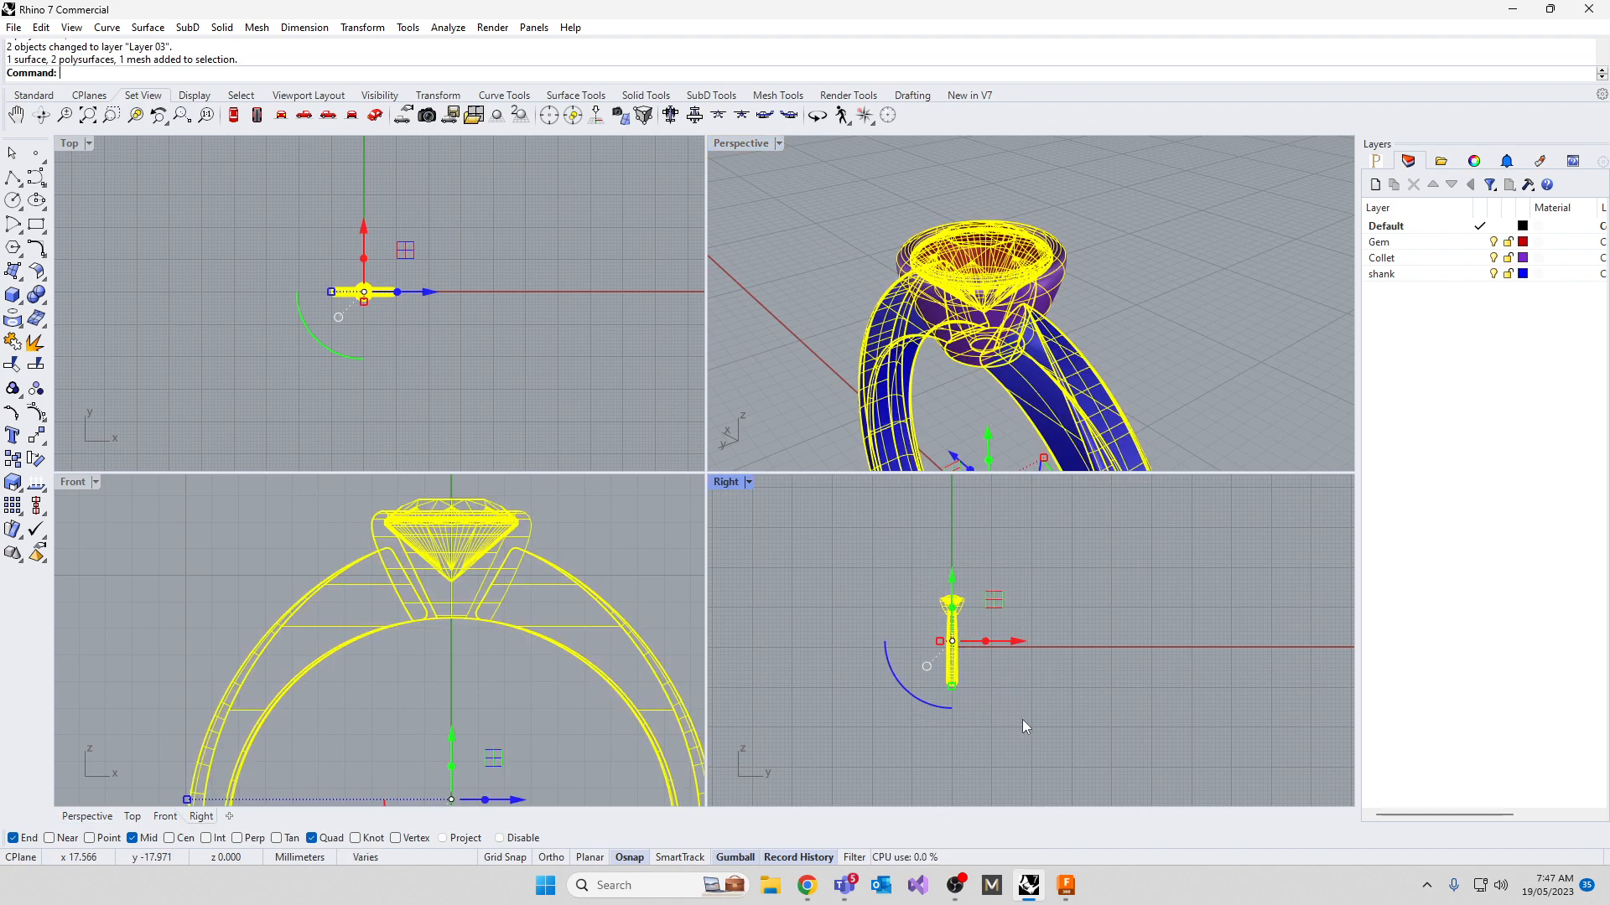
pyautogui.write('Group')
pyautogui.press('Return')
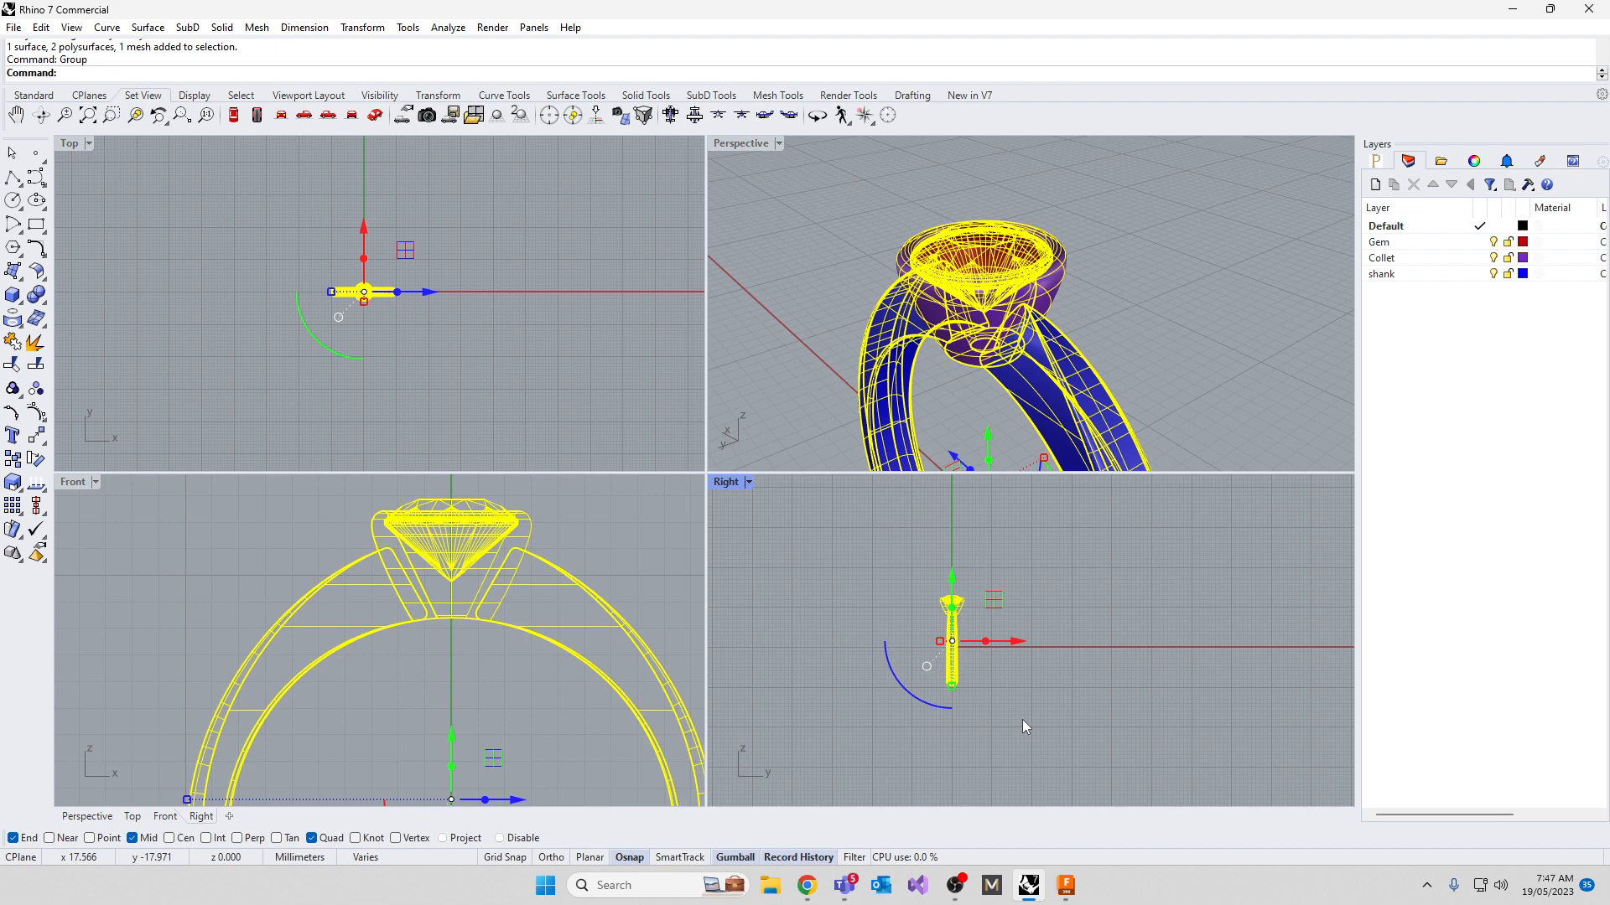
pyautogui.click(1023, 721)
# Create a large rectangular plane around the ring in the Top view and shift it so most of it extends behind the ring
pyautogui.scroll(-2, 553, 353)
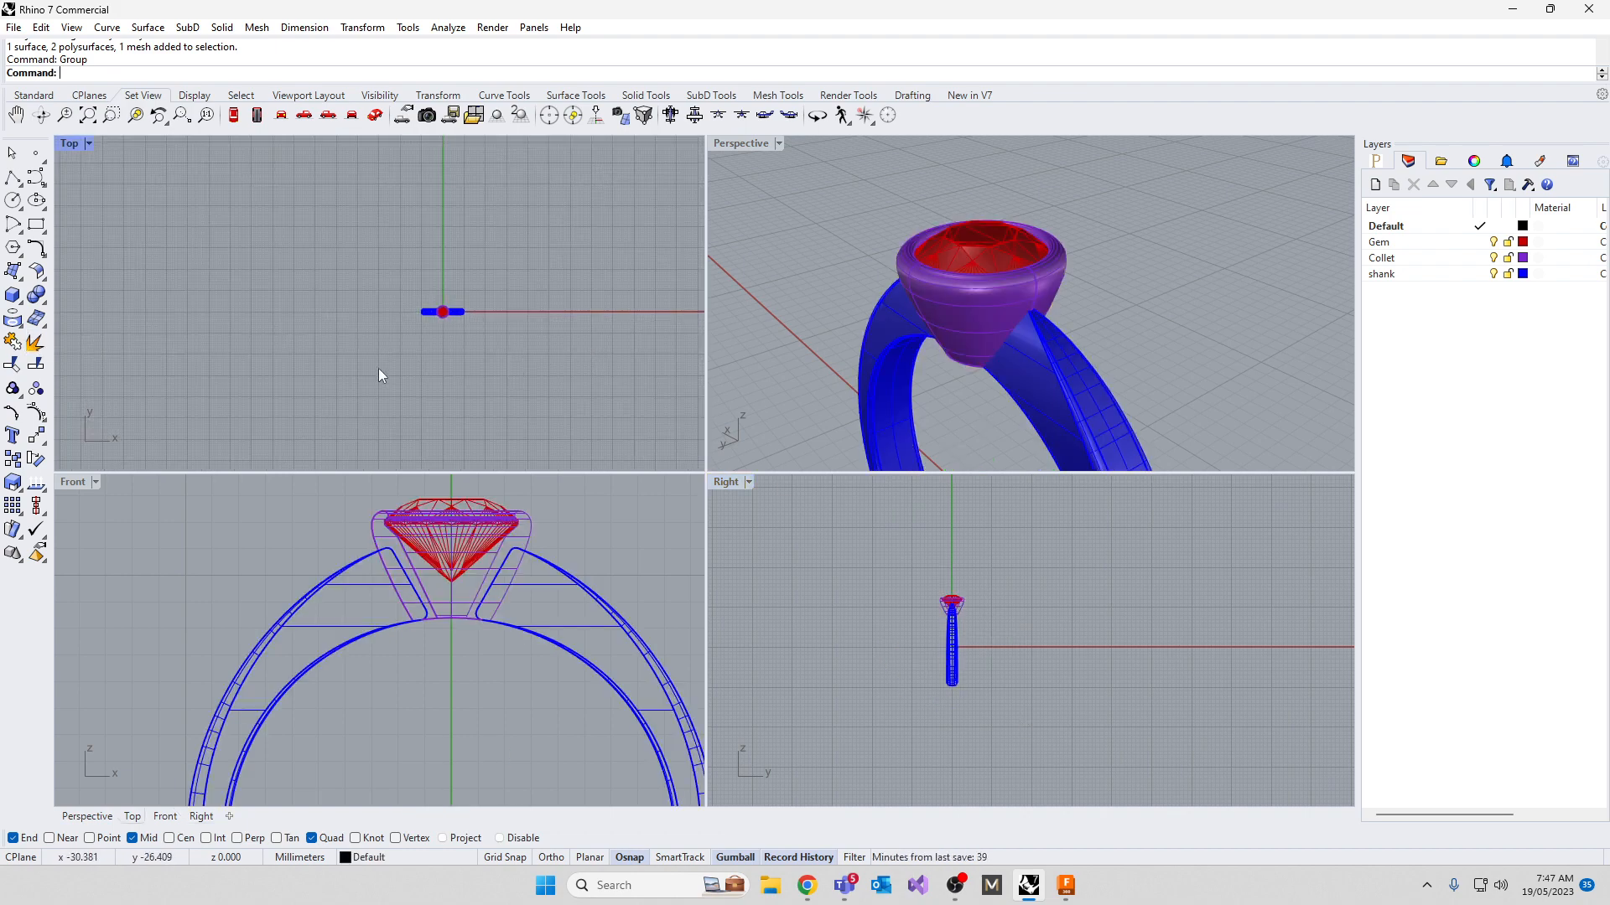
pyautogui.write('plane')
pyautogui.press('Return')
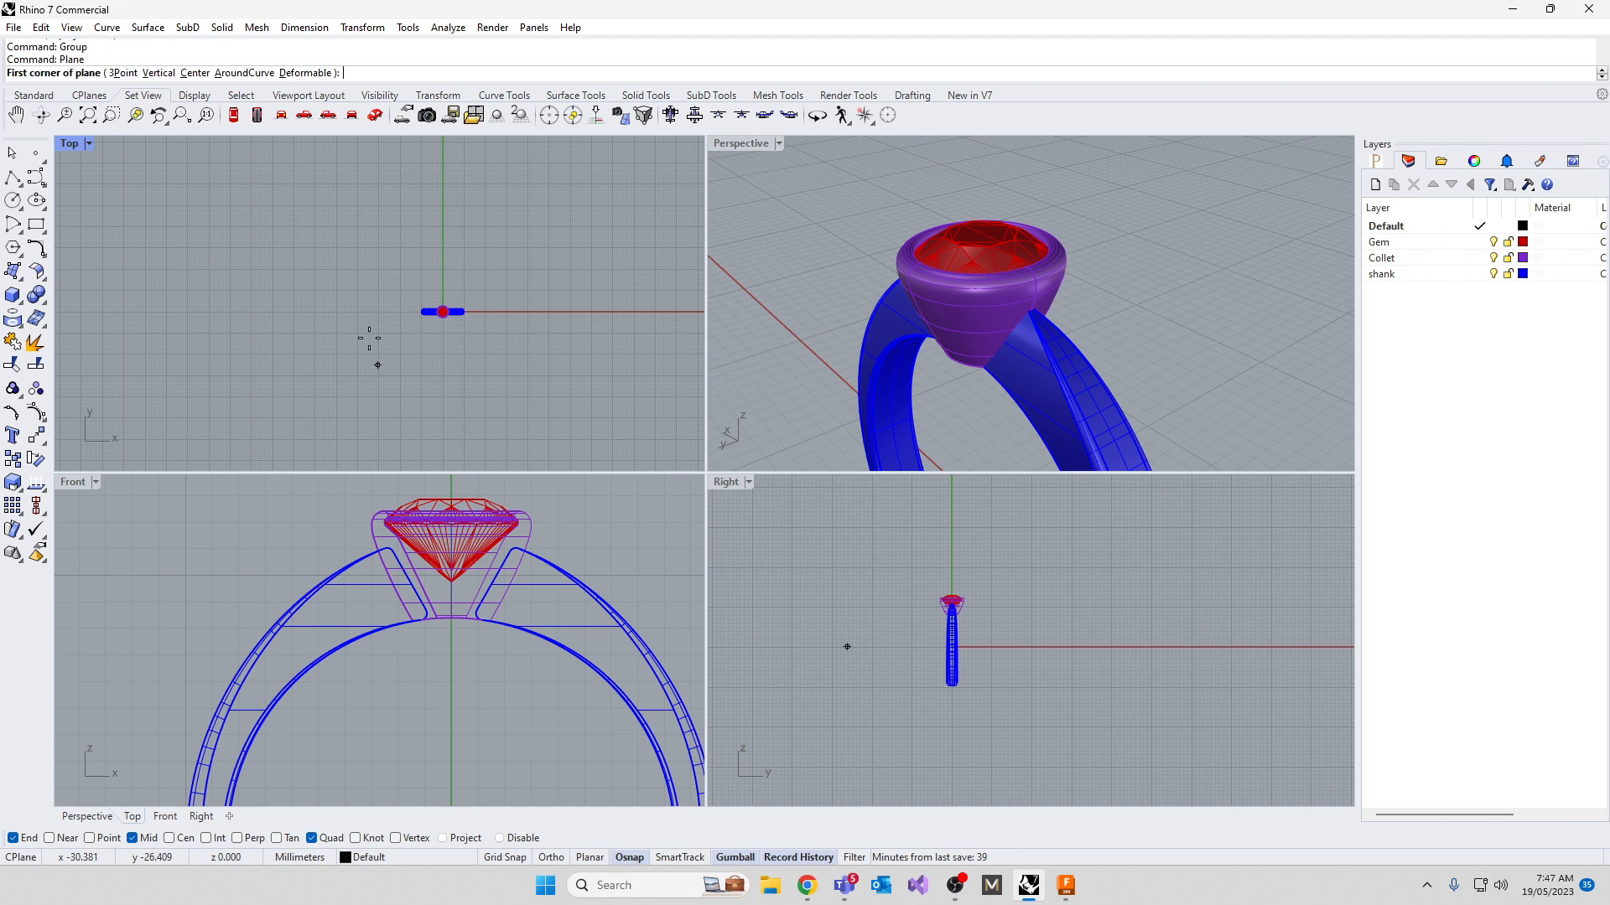
pyautogui.click(184, 152)
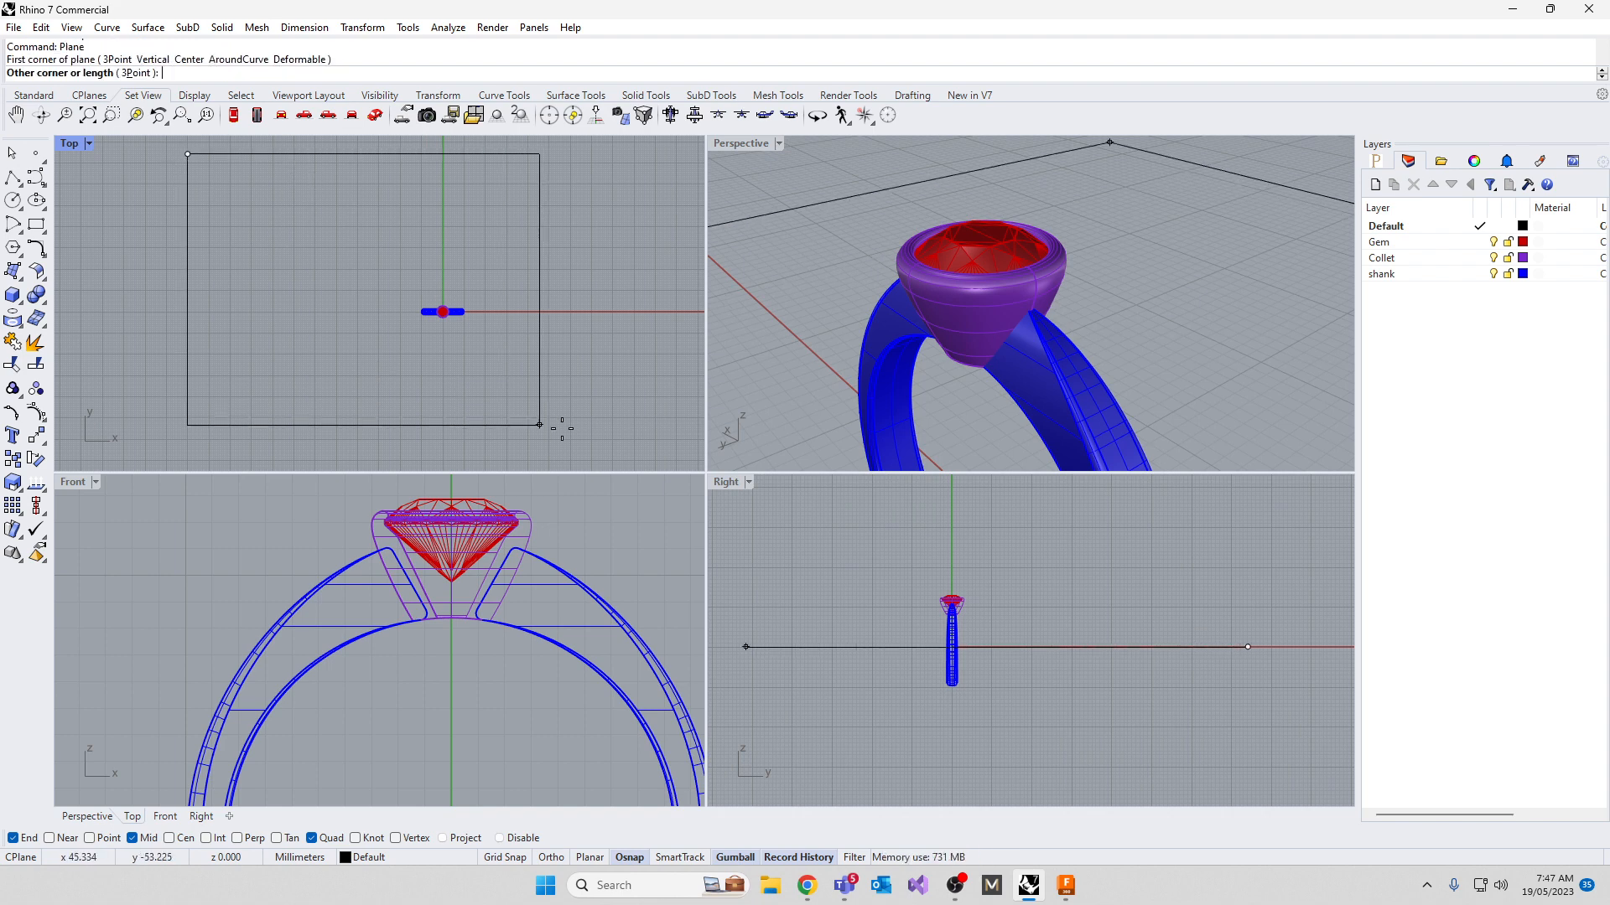
pyautogui.click(671, 459)
pyautogui.scroll(-2, 534, 367)
pyautogui.scroll(-1, 533, 366)
pyautogui.click(550, 311)
pyautogui.moveTo(541, 297); pyautogui.dragTo(550, 260)
# Try rebuilding the plane with point counts U 7 and V 5 at degree 3, and undo the rebuild
pyautogui.write('Re')
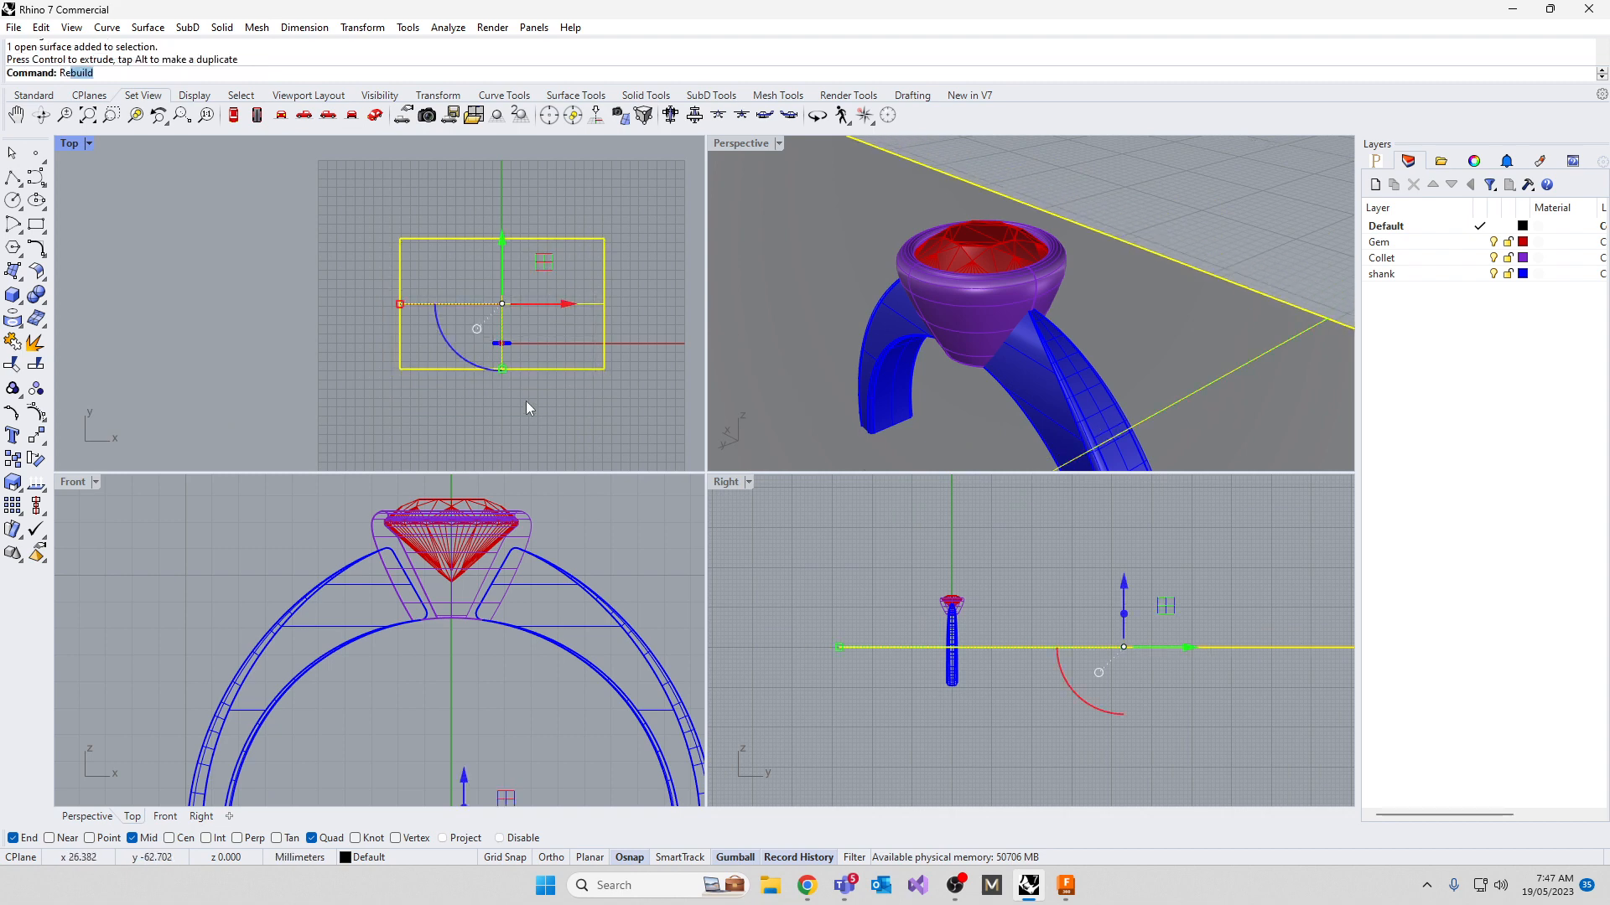
pyautogui.write('build')
pyautogui.press('Return')
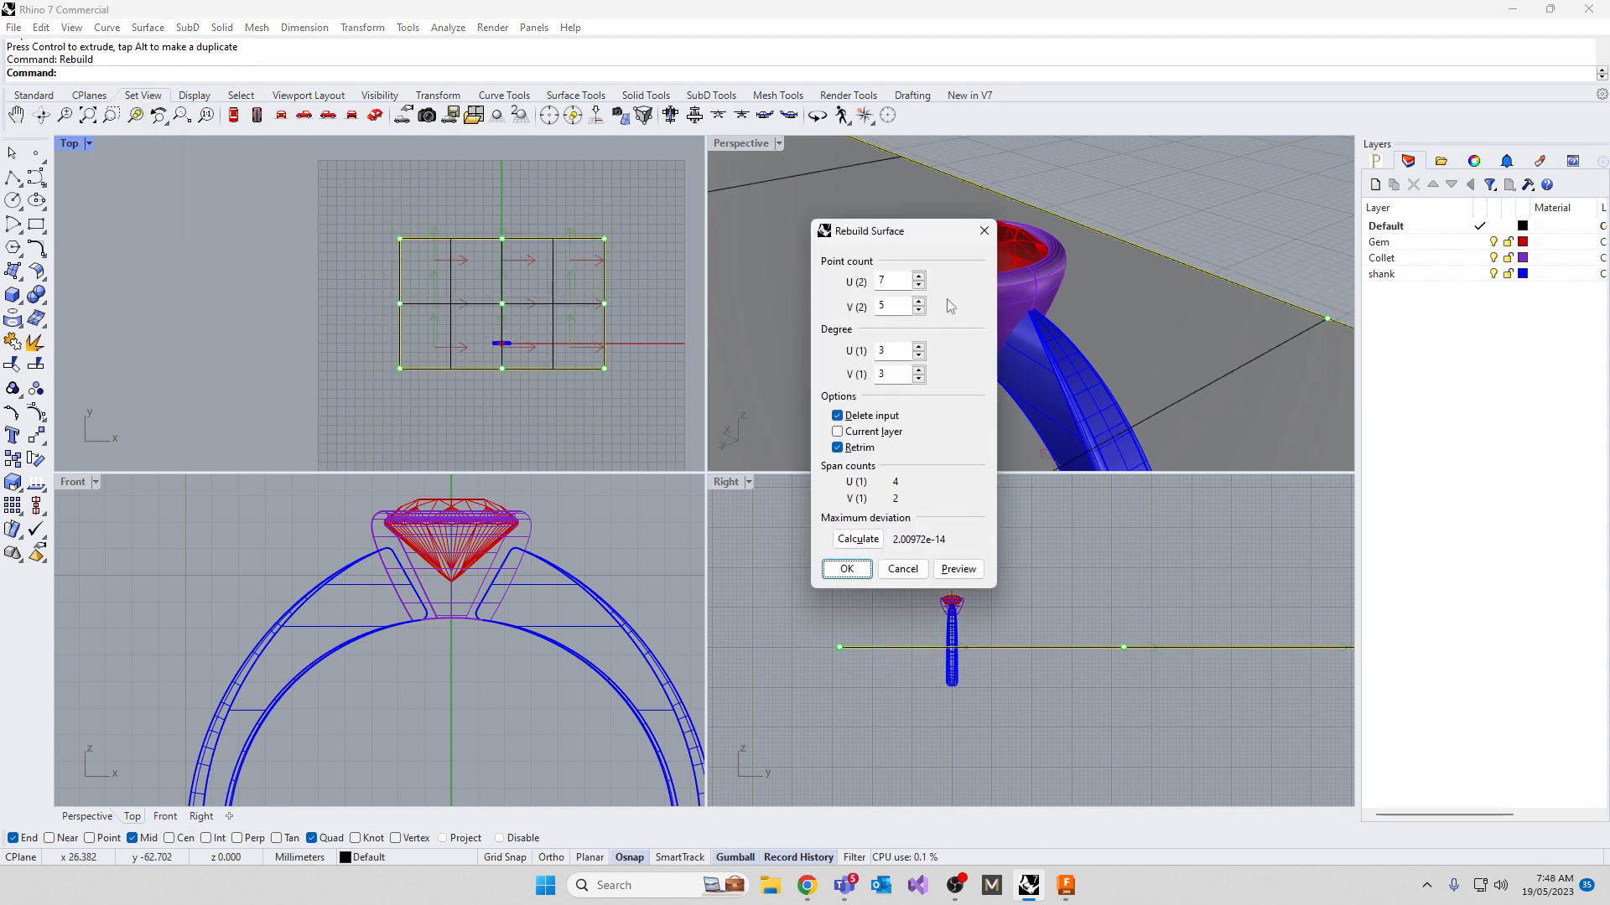
pyautogui.click(847, 569)
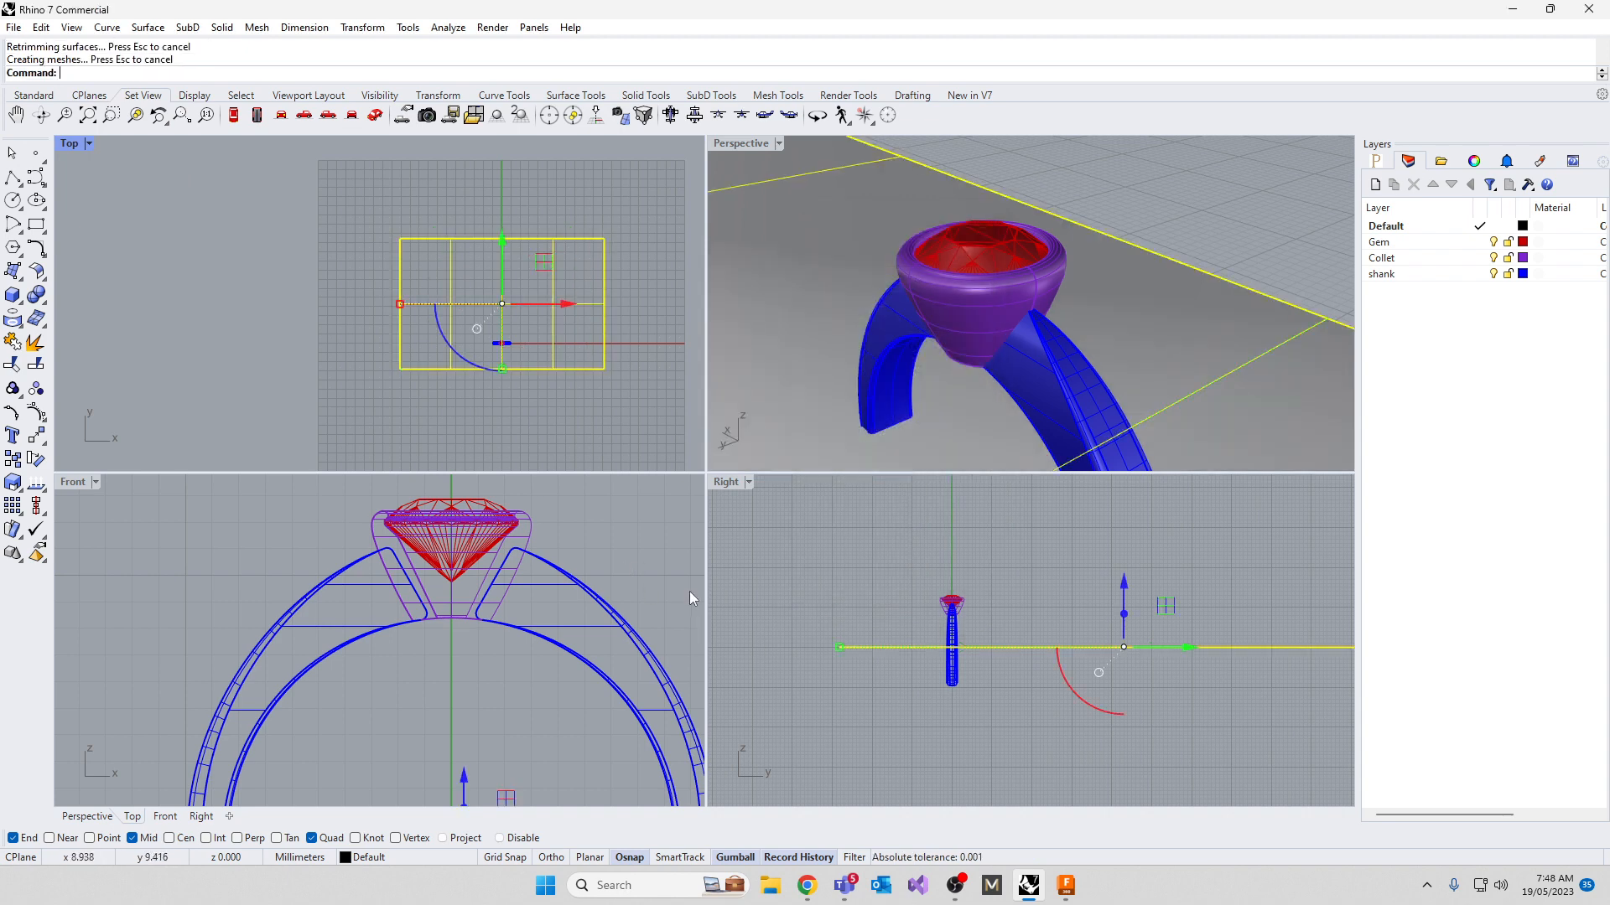
pyautogui.hotkey('ctrl', 'z')
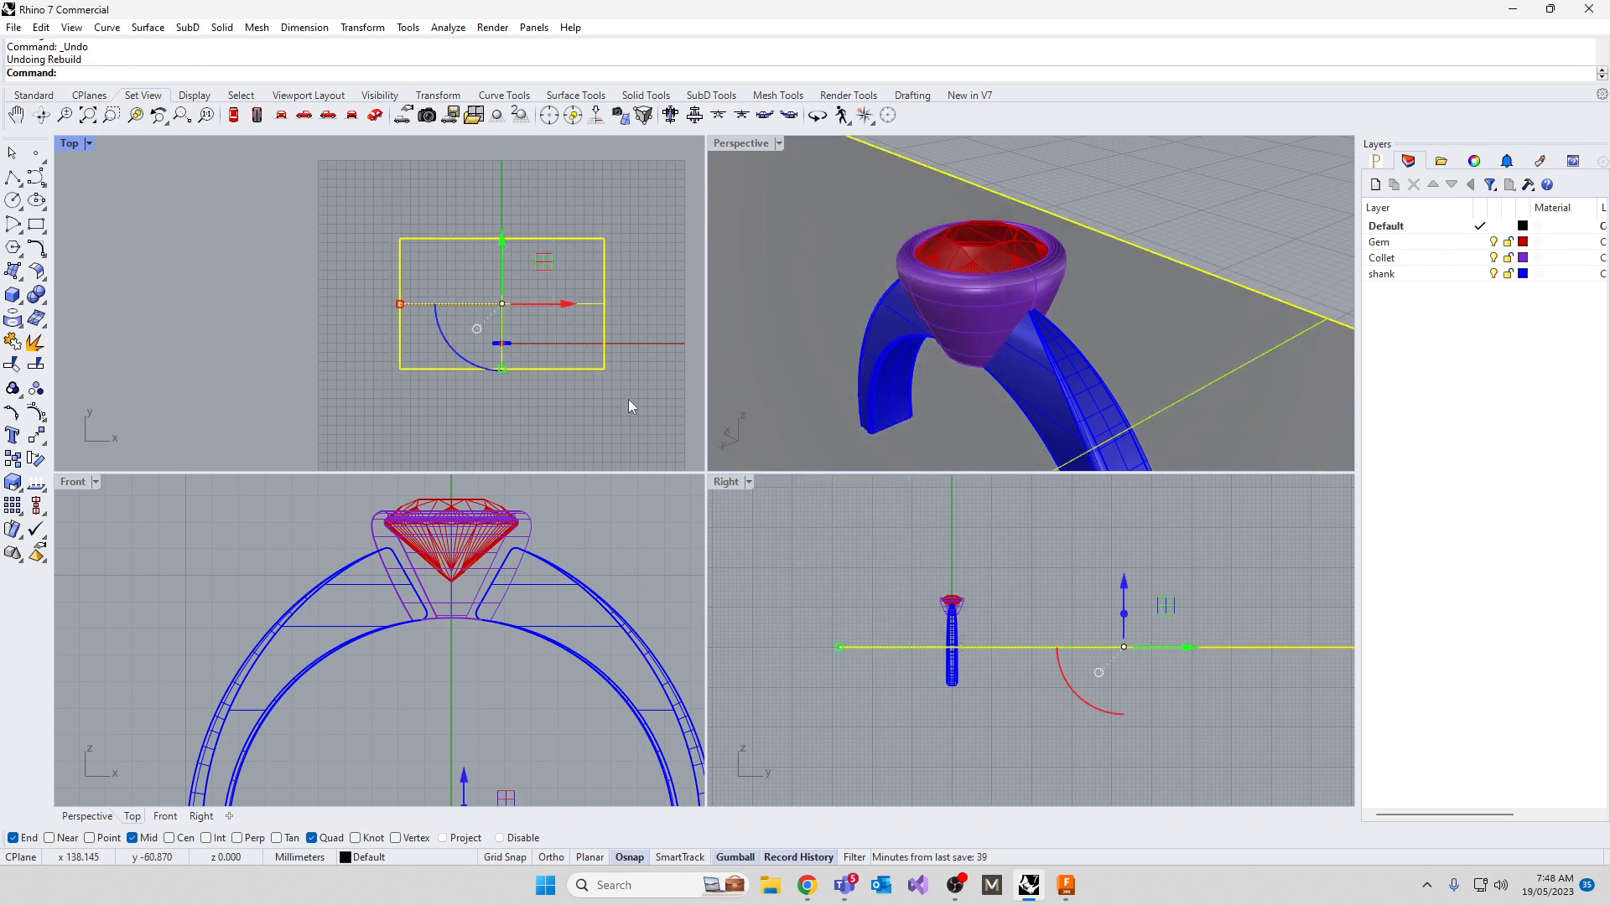
# Rebuild the plane with point counts of 7 in both U and V at degree 3, deleting the input
pyautogui.press('Return')
pyautogui.doubleClick(885, 305)
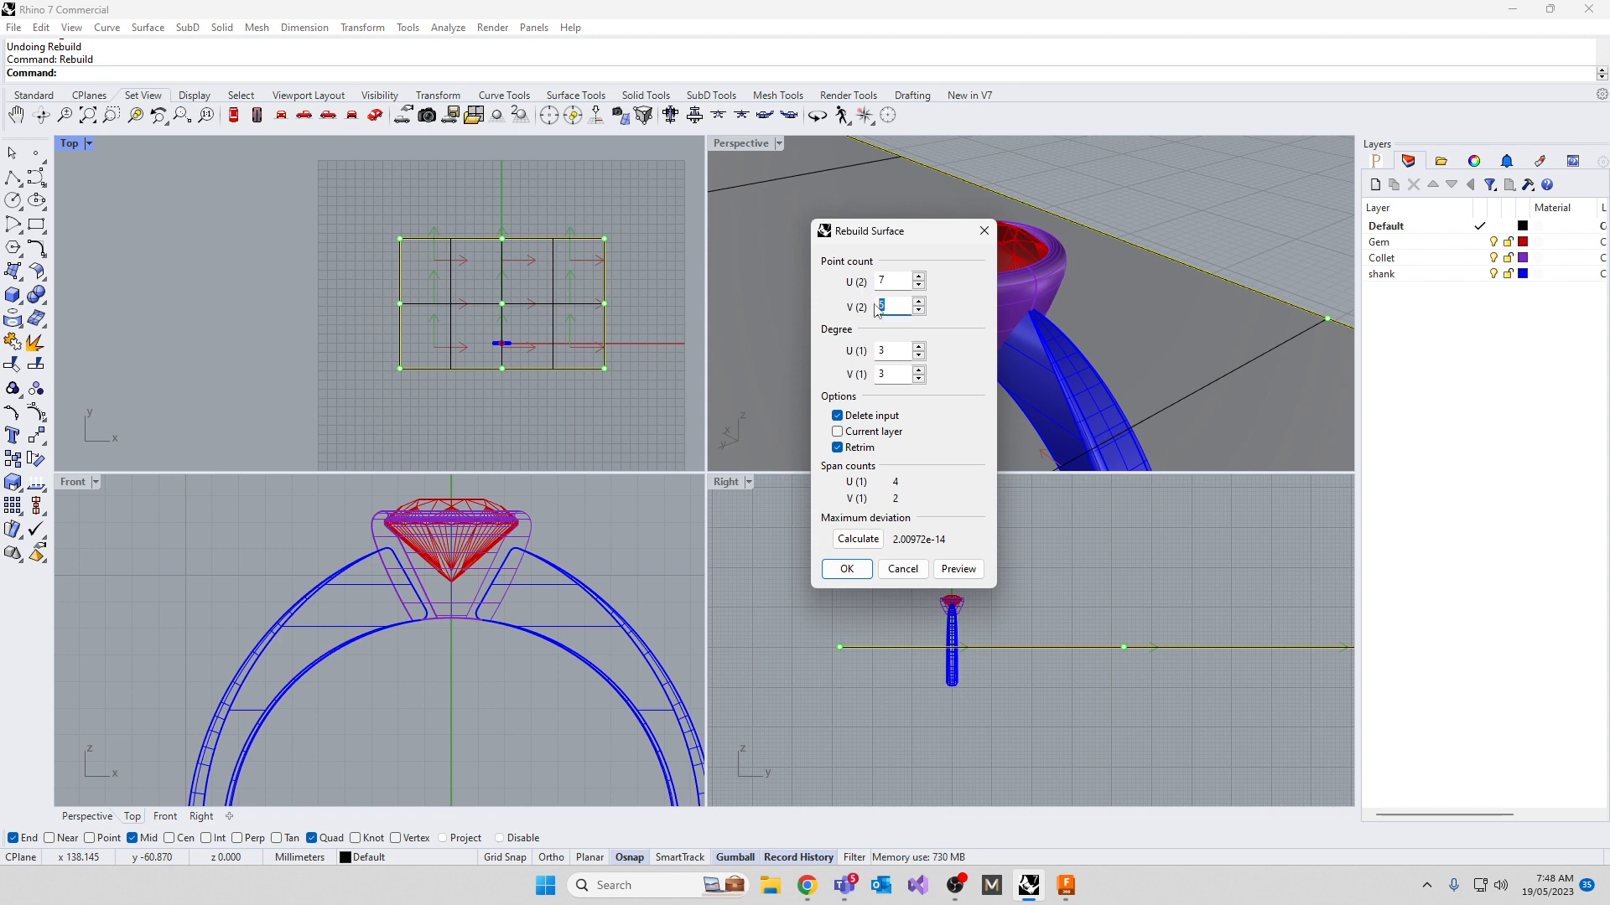
pyautogui.click(846, 569)
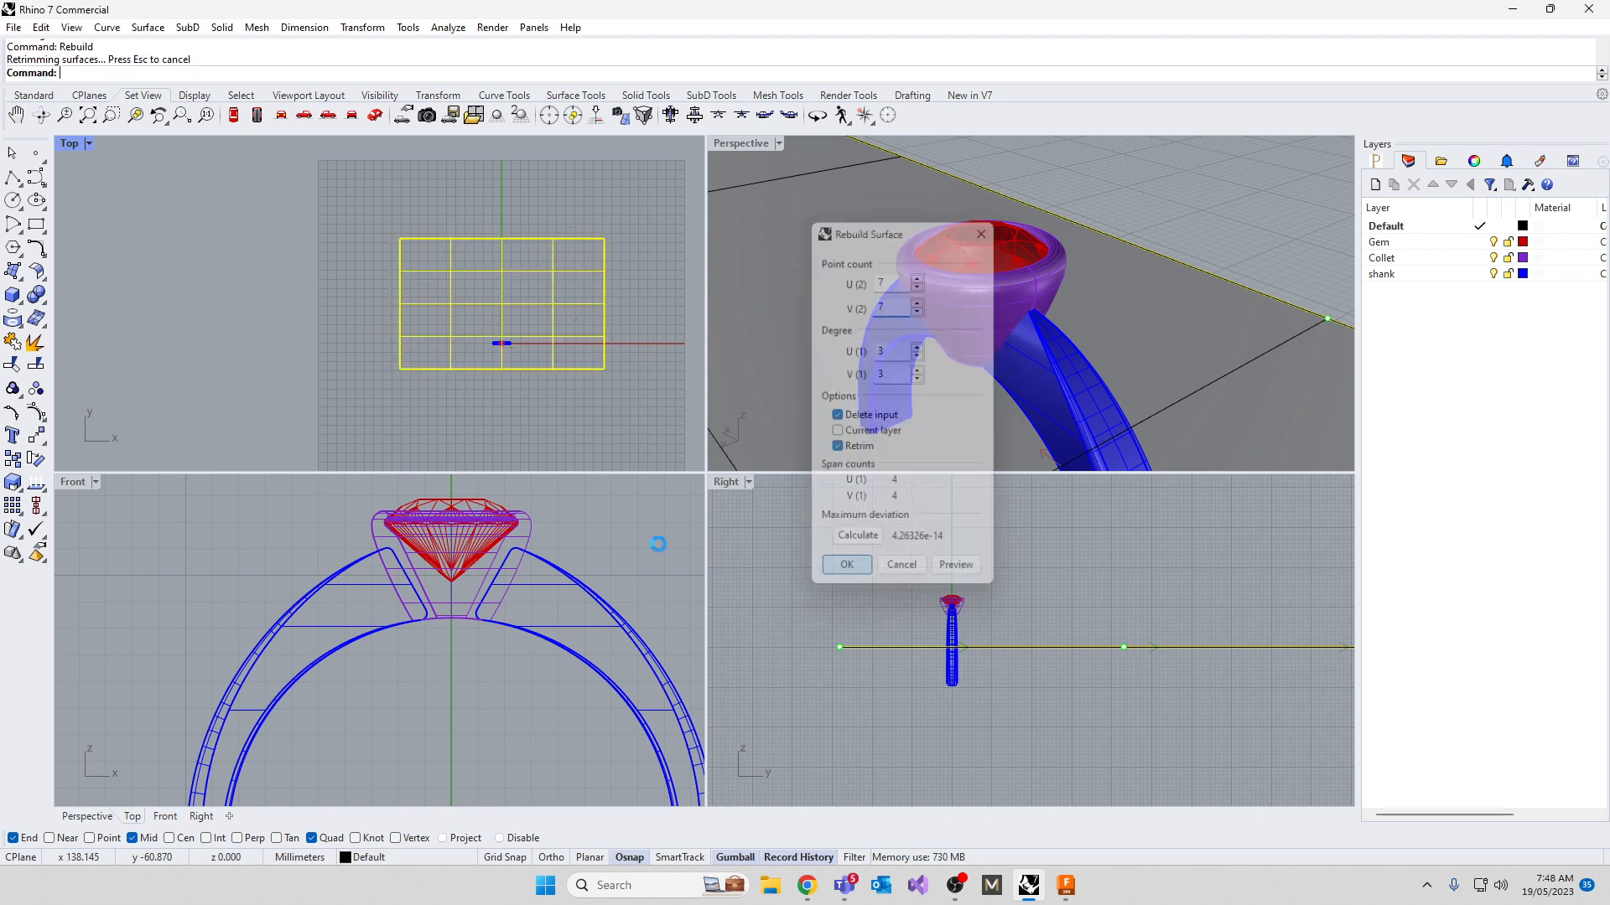
# Show the plane's control points and raise its two rear rows, the outermost row higher, to form an upward-curving backdrop
pyautogui.press('F10')
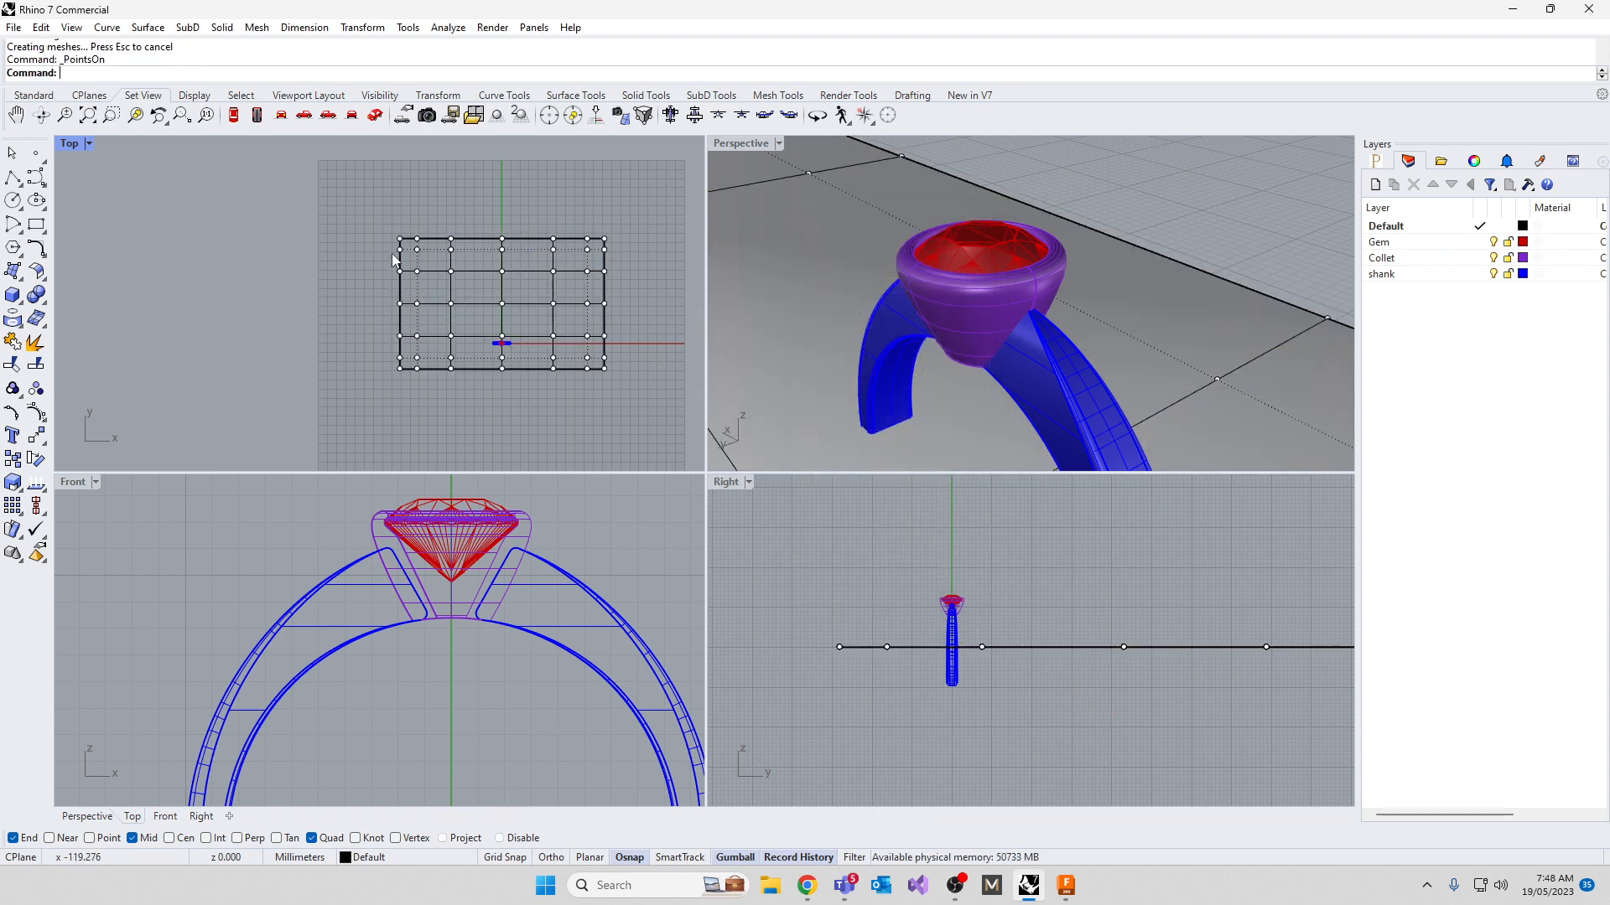
pyautogui.moveTo(362, 233); pyautogui.dragTo(611, 262)
pyautogui.scroll(-5, 877, 675)
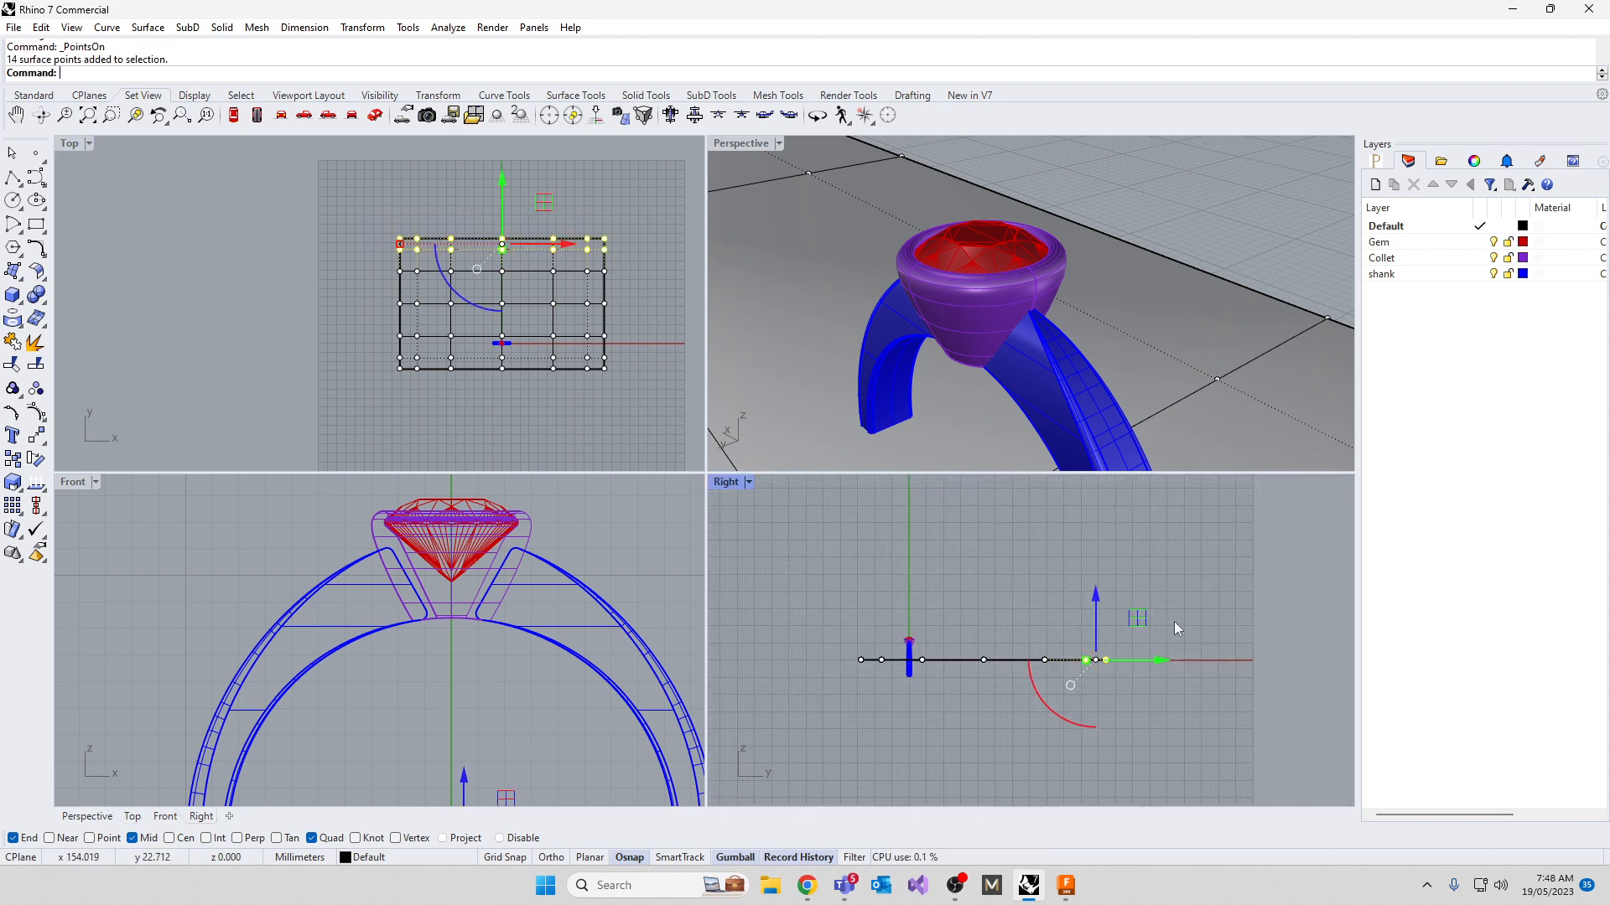
pyautogui.moveTo(1110, 597); pyautogui.dragTo(1119, 648)
pyautogui.scroll(8, 1121, 585)
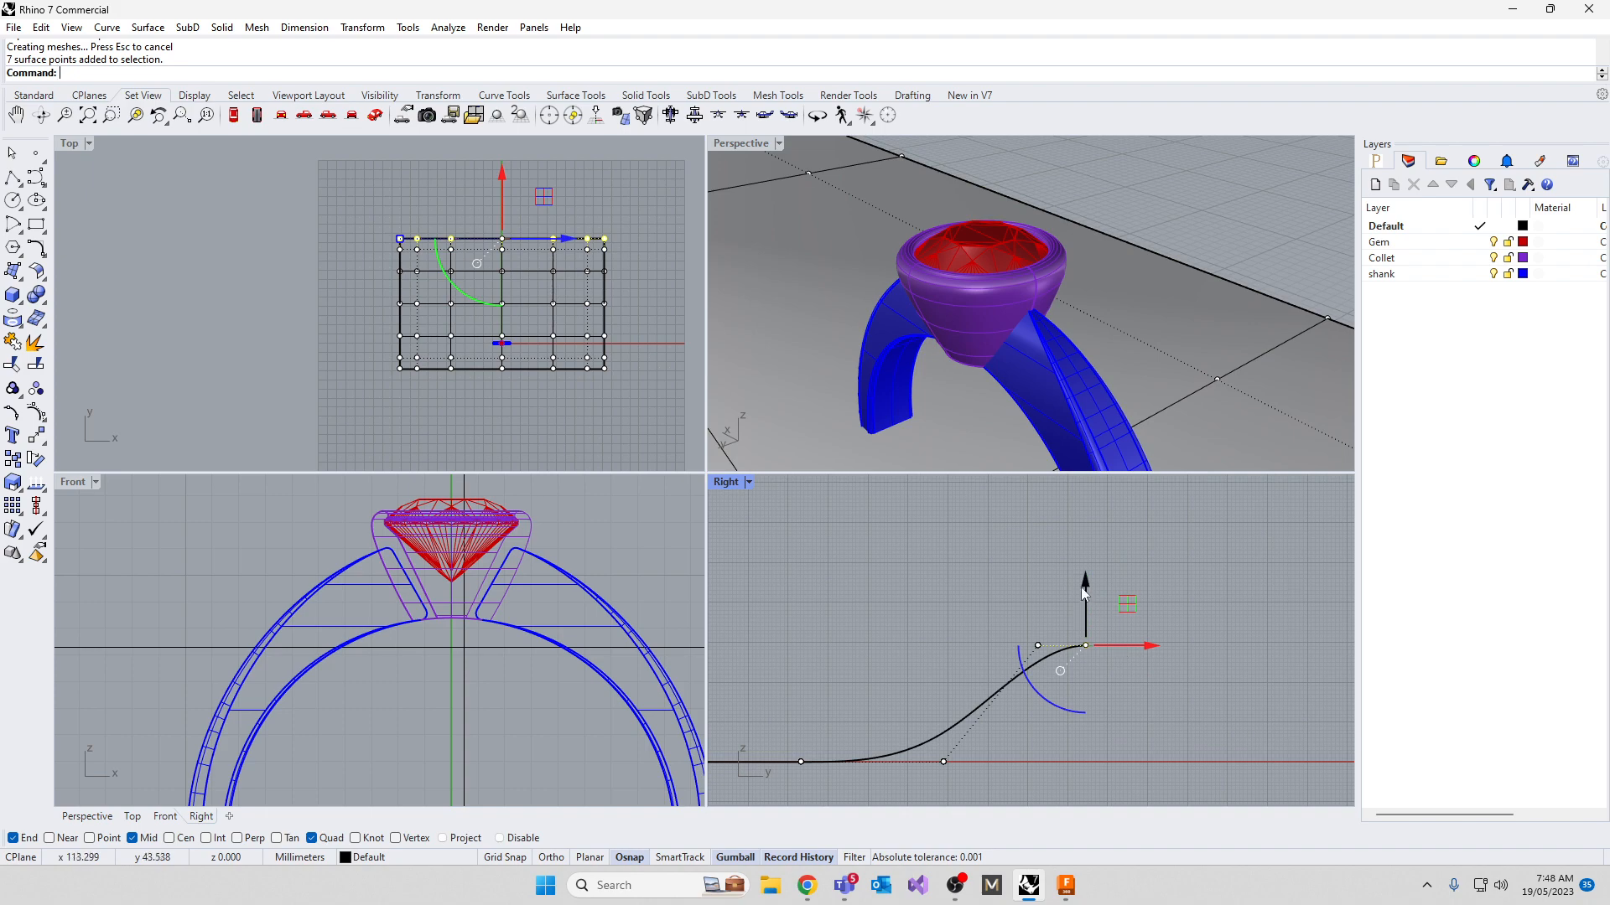
pyautogui.moveTo(1080, 587); pyautogui.dragTo(1068, 530)
pyautogui.scroll(-5, 1134, 614)
pyautogui.press('Escape')
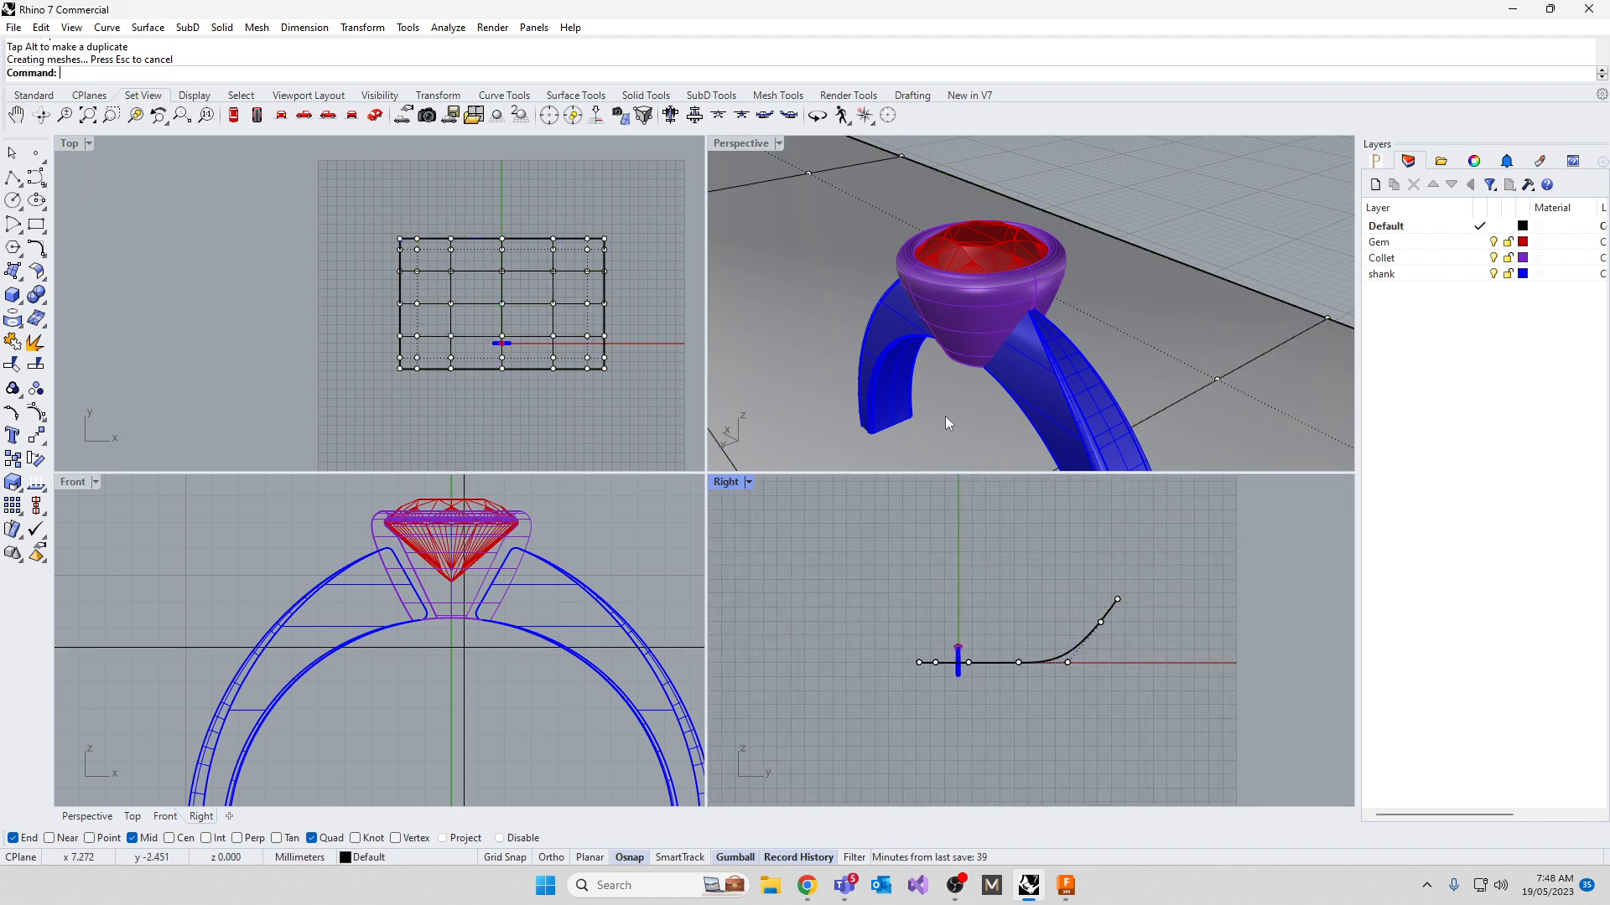
# Hide the backdrop's control points and raise the grouped ring until its shank stands on the flat floor
pyautogui.moveTo(945, 417); pyautogui.dragTo(1232, 362, button='right')
pyautogui.scroll(-15, 1115, 320)
pyautogui.scroll(5, 1000, 652)
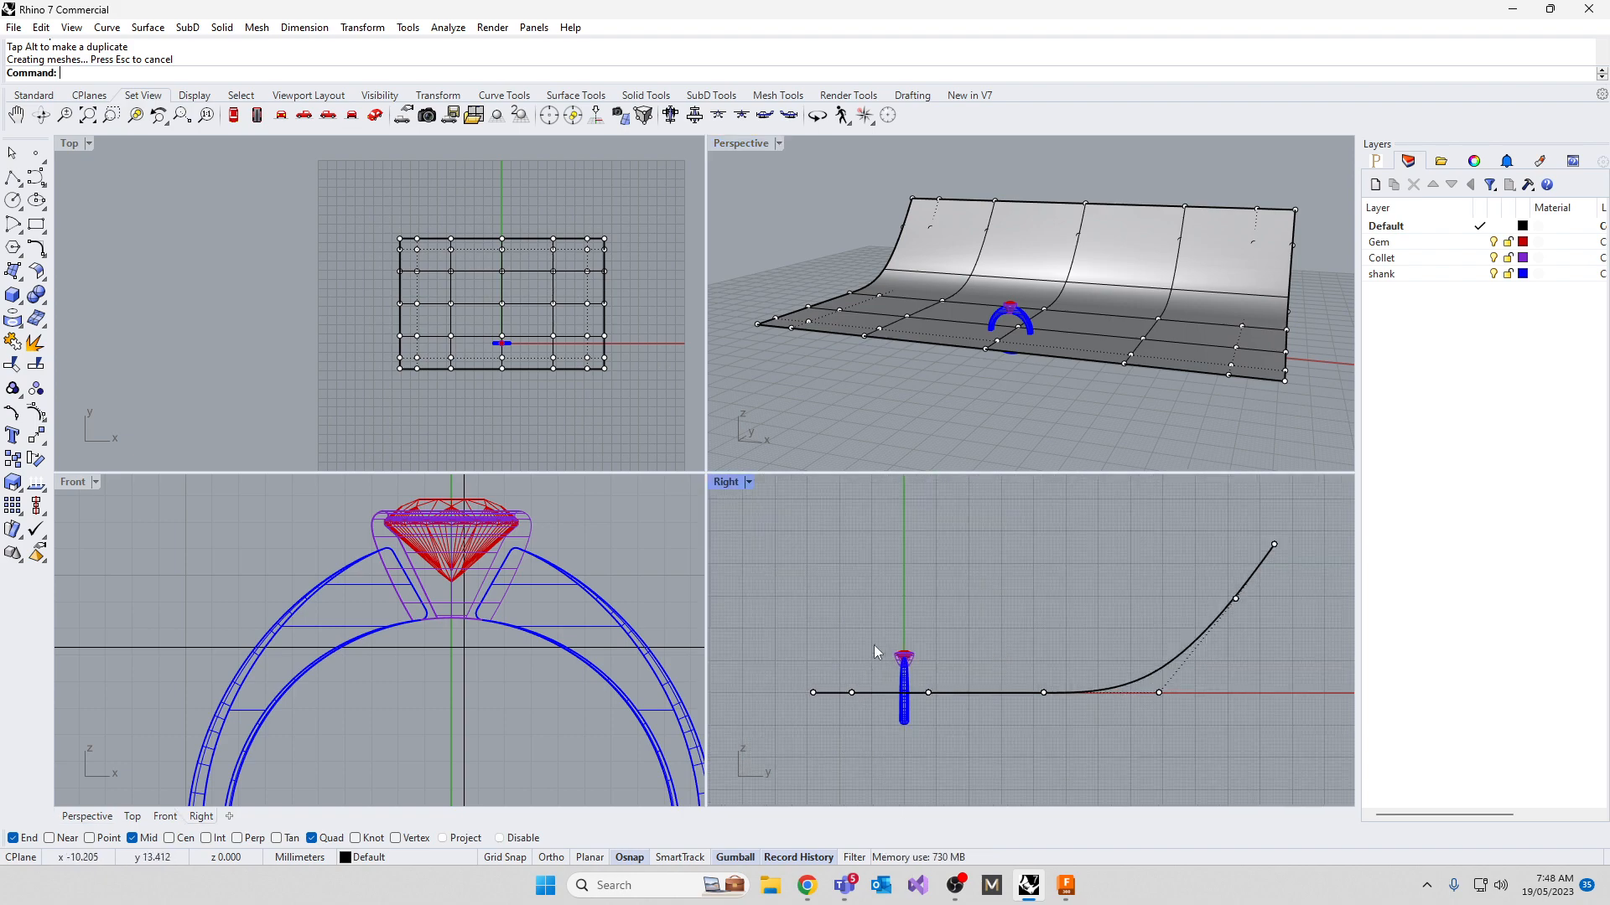
pyautogui.press('Escape')
pyautogui.moveTo(877, 632); pyautogui.dragTo(950, 767)
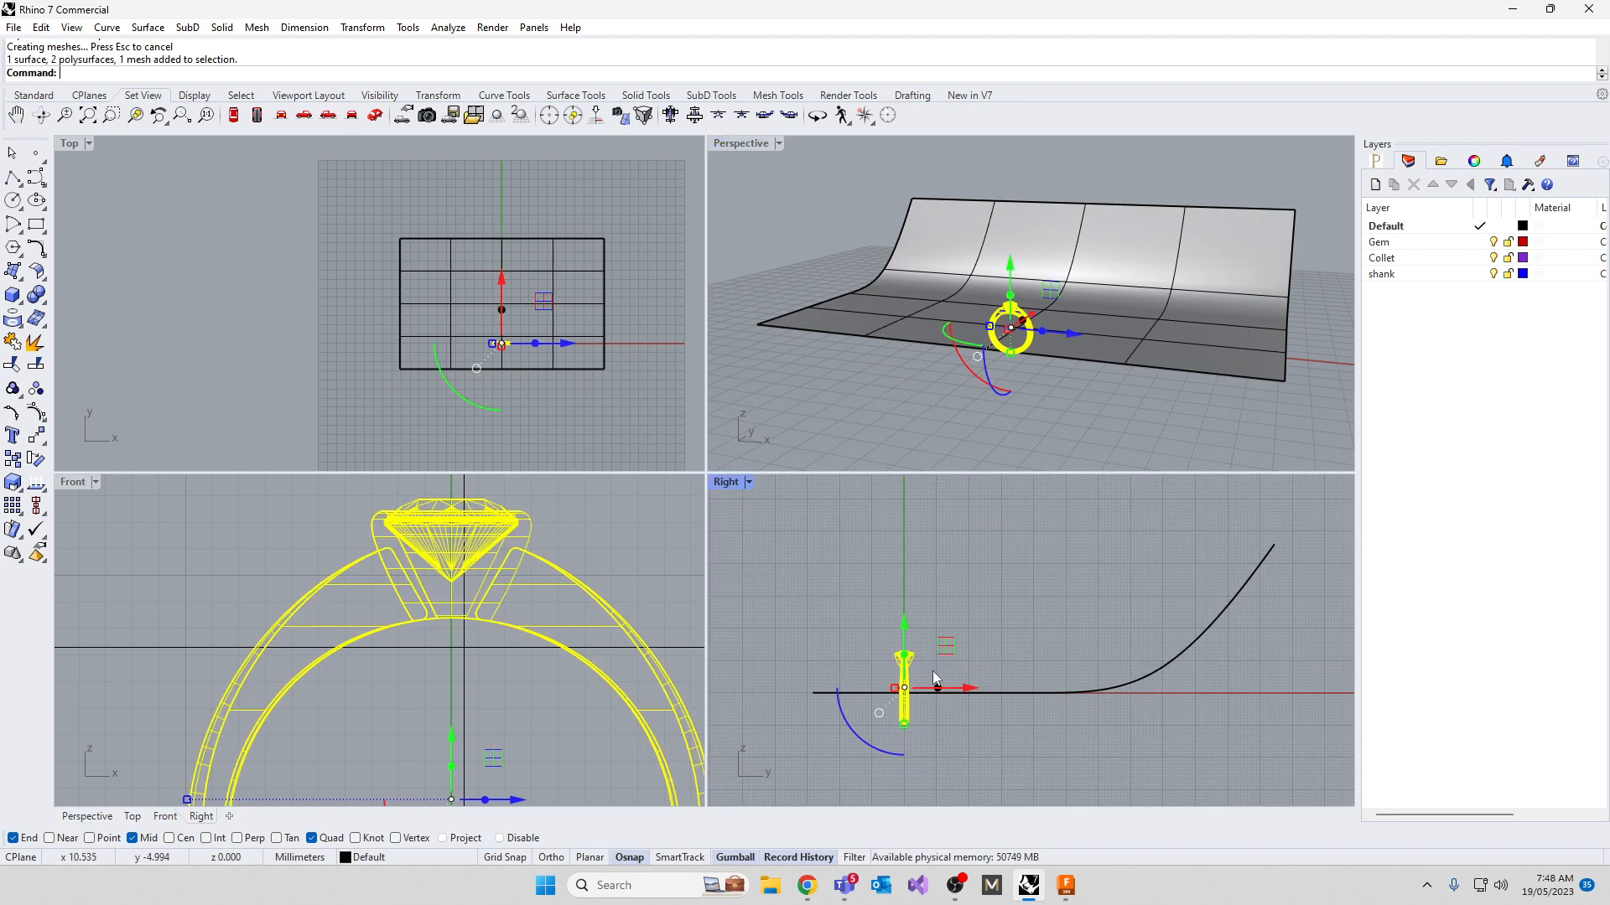
pyautogui.moveTo(907, 621); pyautogui.dragTo(904, 587)
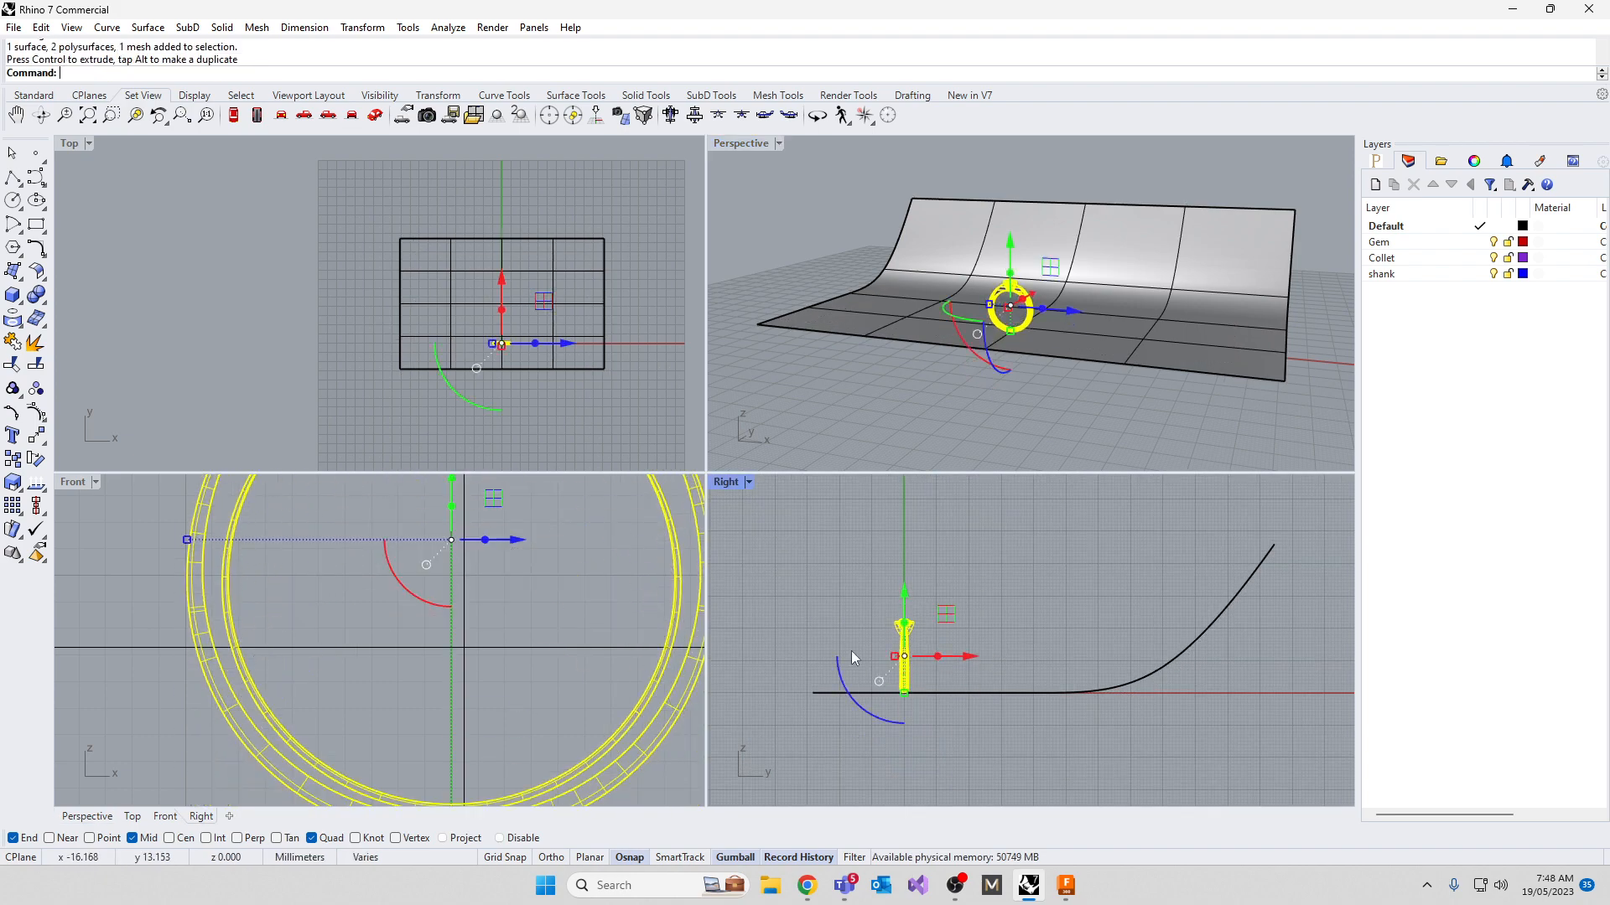
# Rotate the ring about a quarter turn in the Right view so it lies flat, and lower it towards the backdrop floor
pyautogui.moveTo(964, 318); pyautogui.dragTo(1000, 298, button='right')
pyautogui.scroll(10, 1000, 300)
pyautogui.moveTo(880, 369); pyautogui.dragTo(956, 372, button='right')
pyautogui.scroll(-5, 877, 399)
pyautogui.scroll(8, 904, 336)
pyautogui.scroll(1, 904, 335)
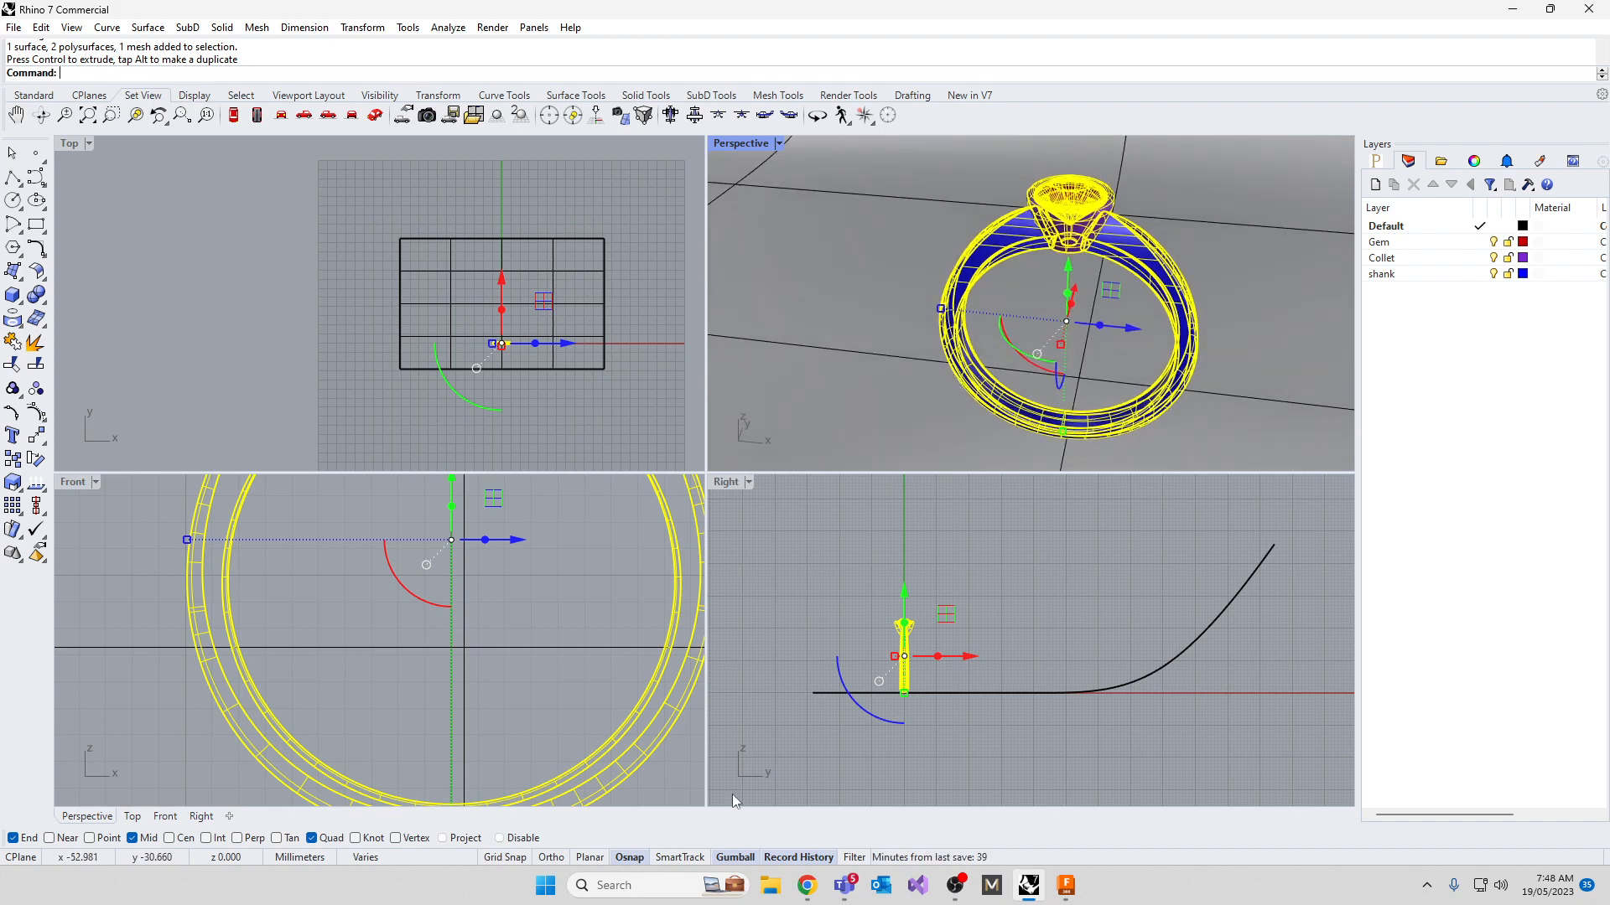
pyautogui.moveTo(847, 687); pyautogui.dragTo(934, 736)
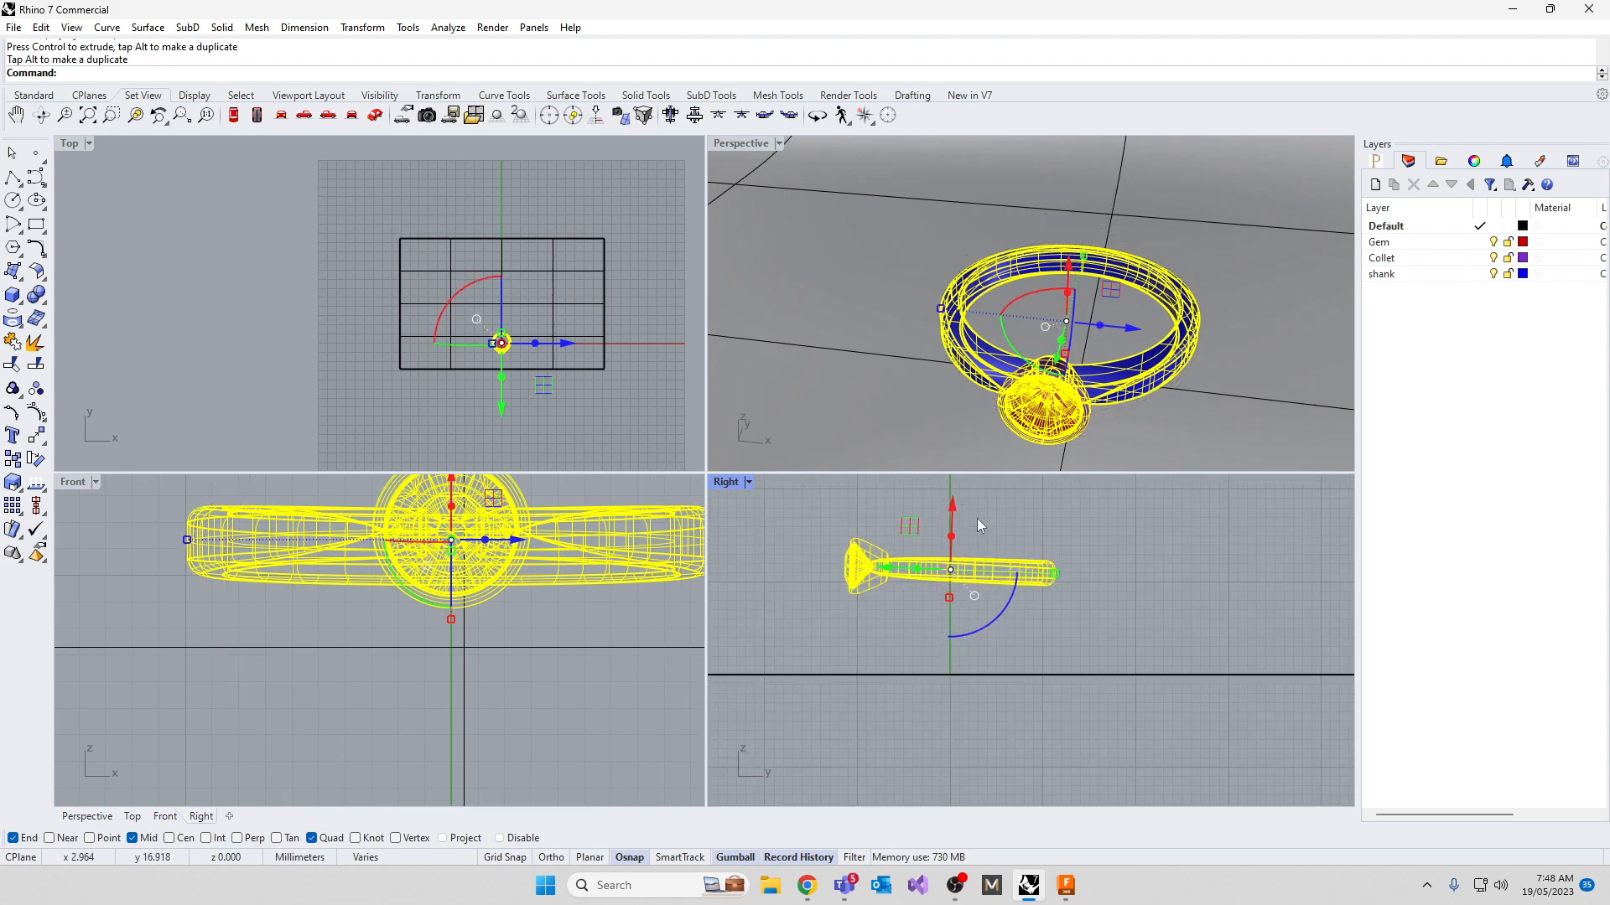
pyautogui.moveTo(952, 505); pyautogui.dragTo(951, 594)
pyautogui.moveTo(950, 586); pyautogui.dragTo(950, 586)
# Rotate the ring about 2.9° clockwise around the collet's lowest point in the Right view, and raise it to sit just above the floor
pyautogui.scroll(10, 821, 728)
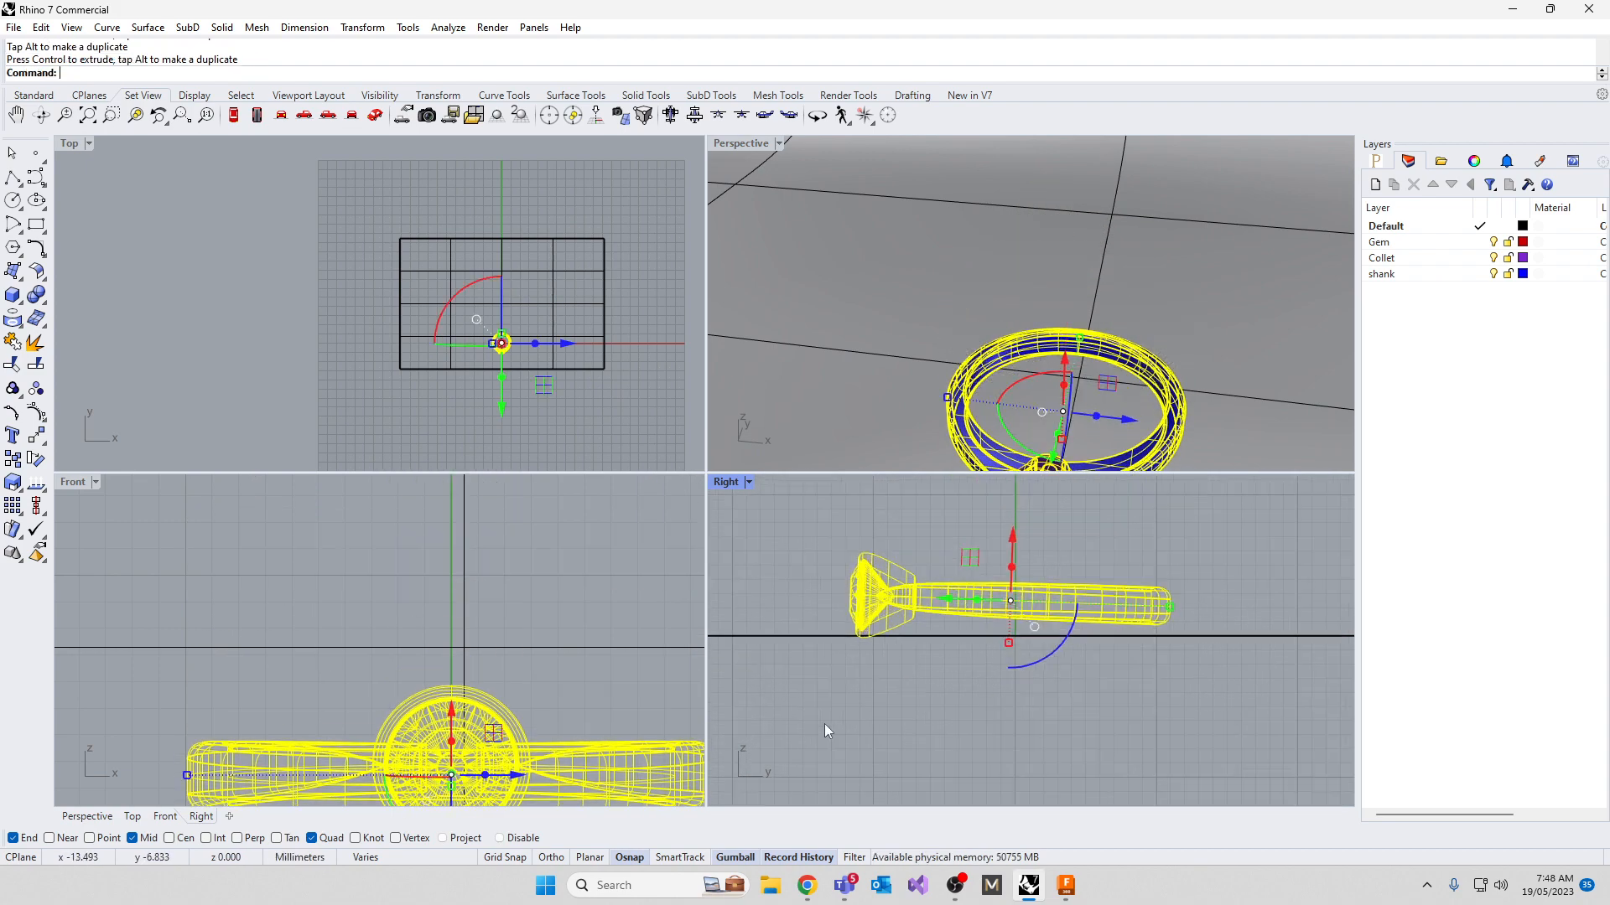
pyautogui.scroll(-3, 890, 621)
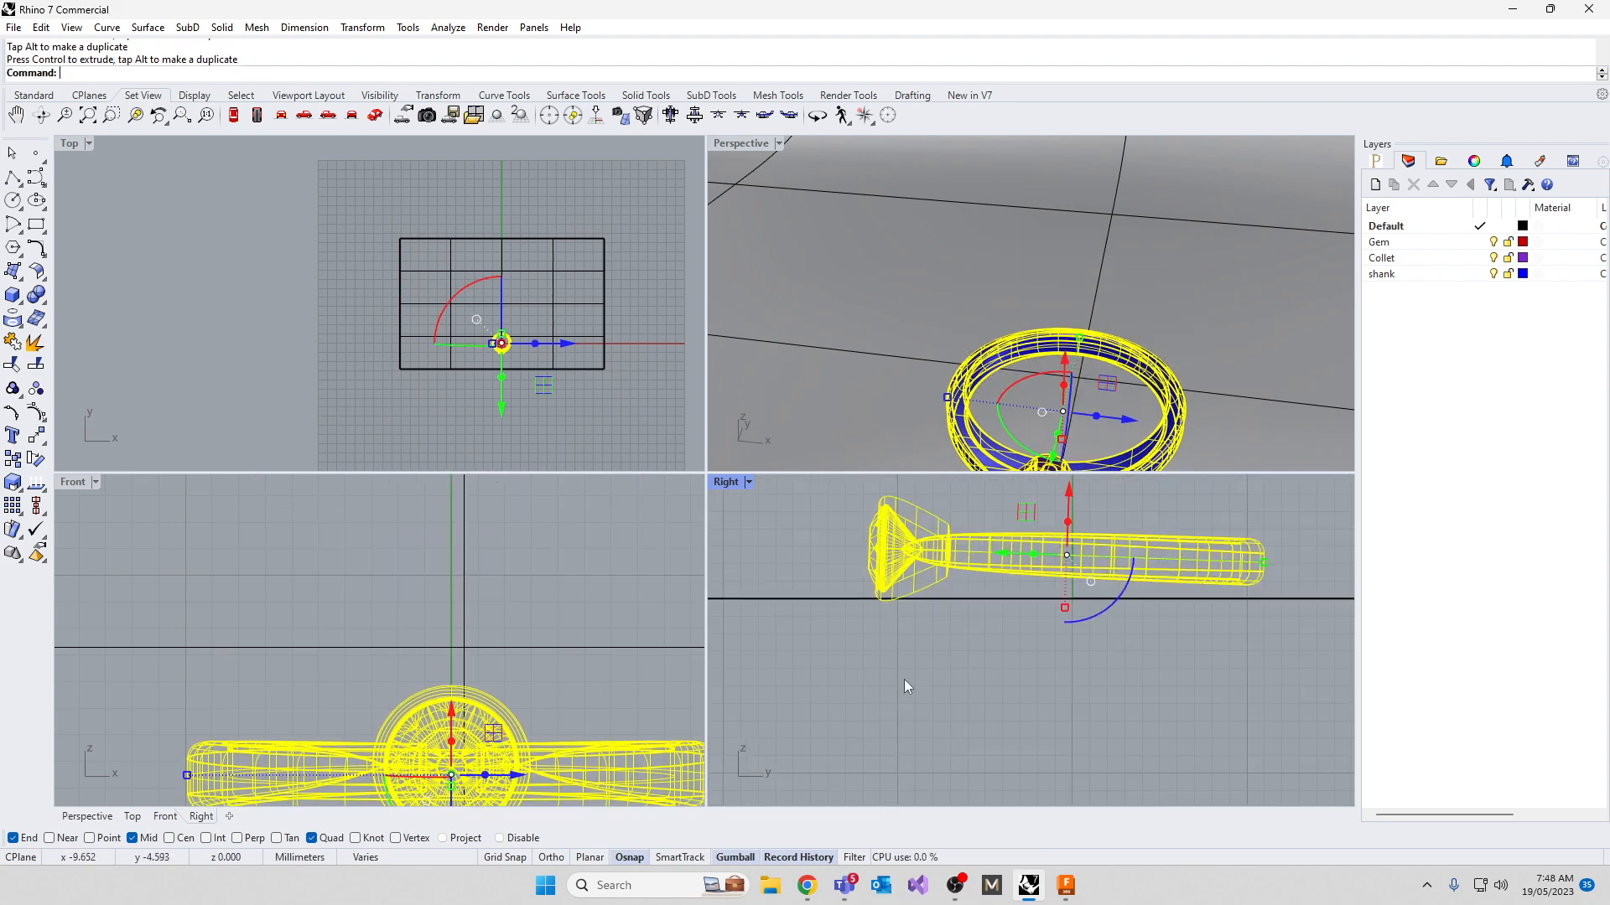
pyautogui.press('Return')
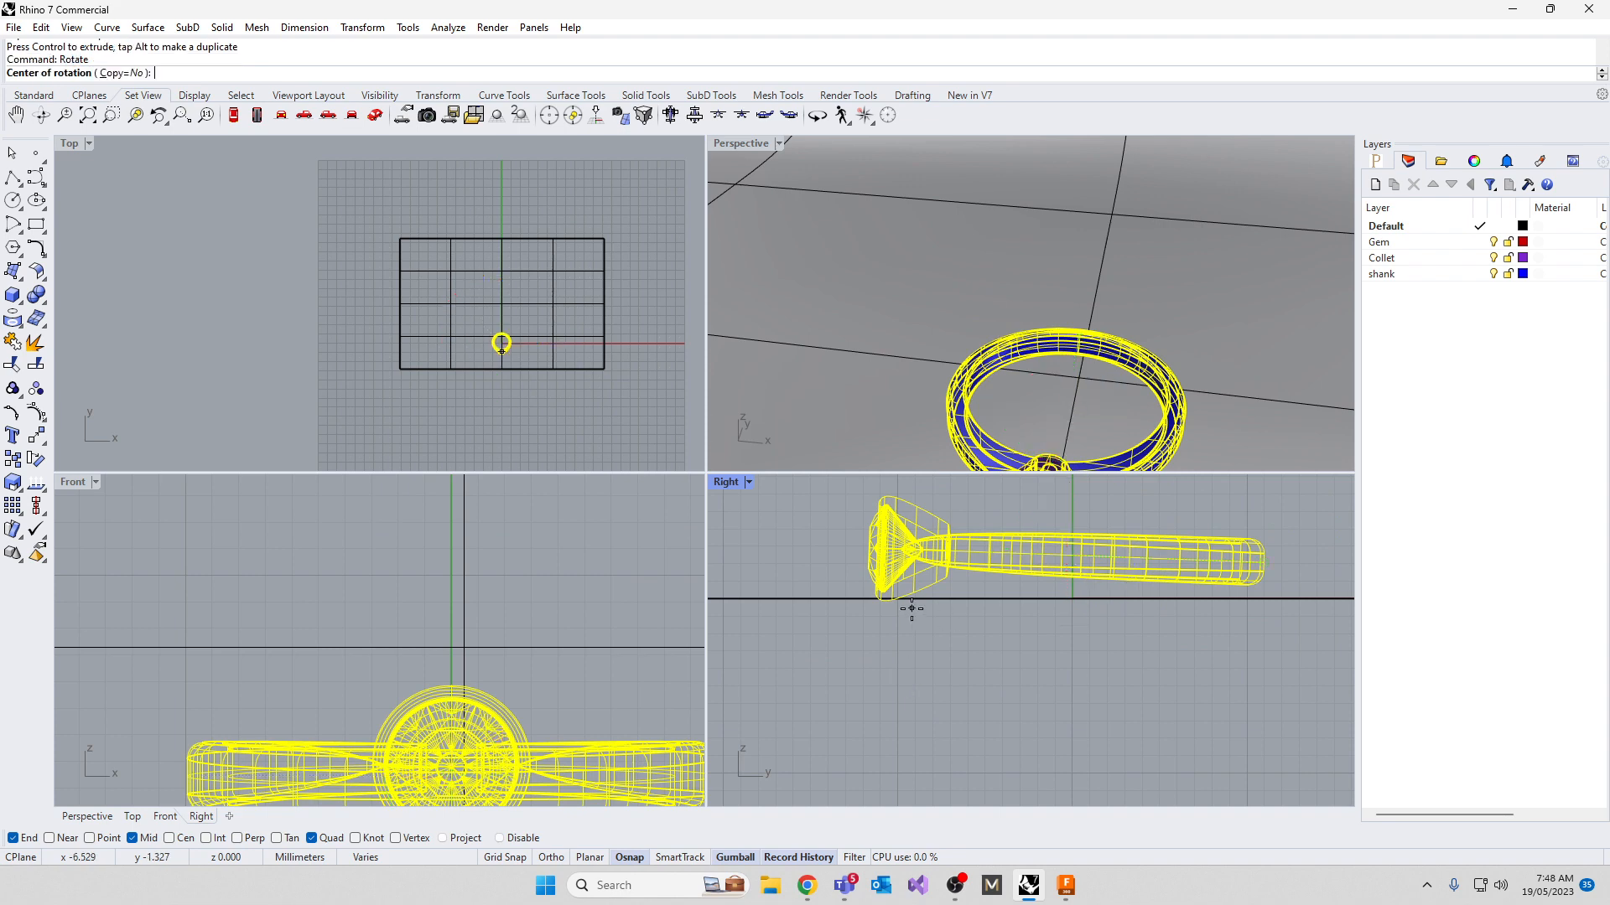
pyautogui.click(885, 603)
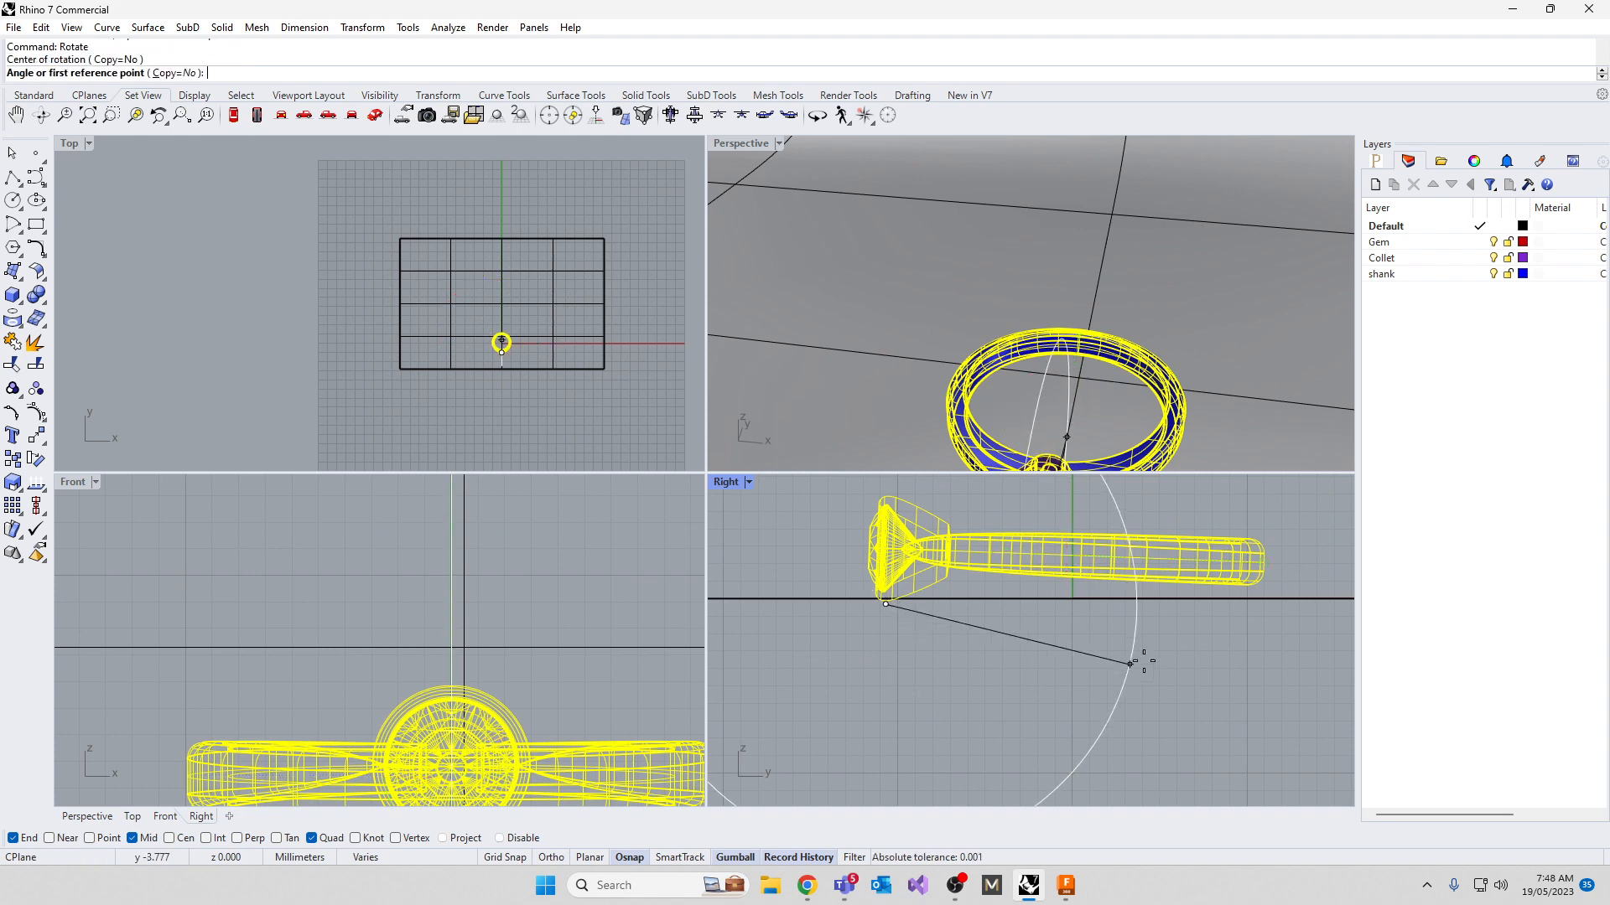
pyautogui.click(1303, 582)
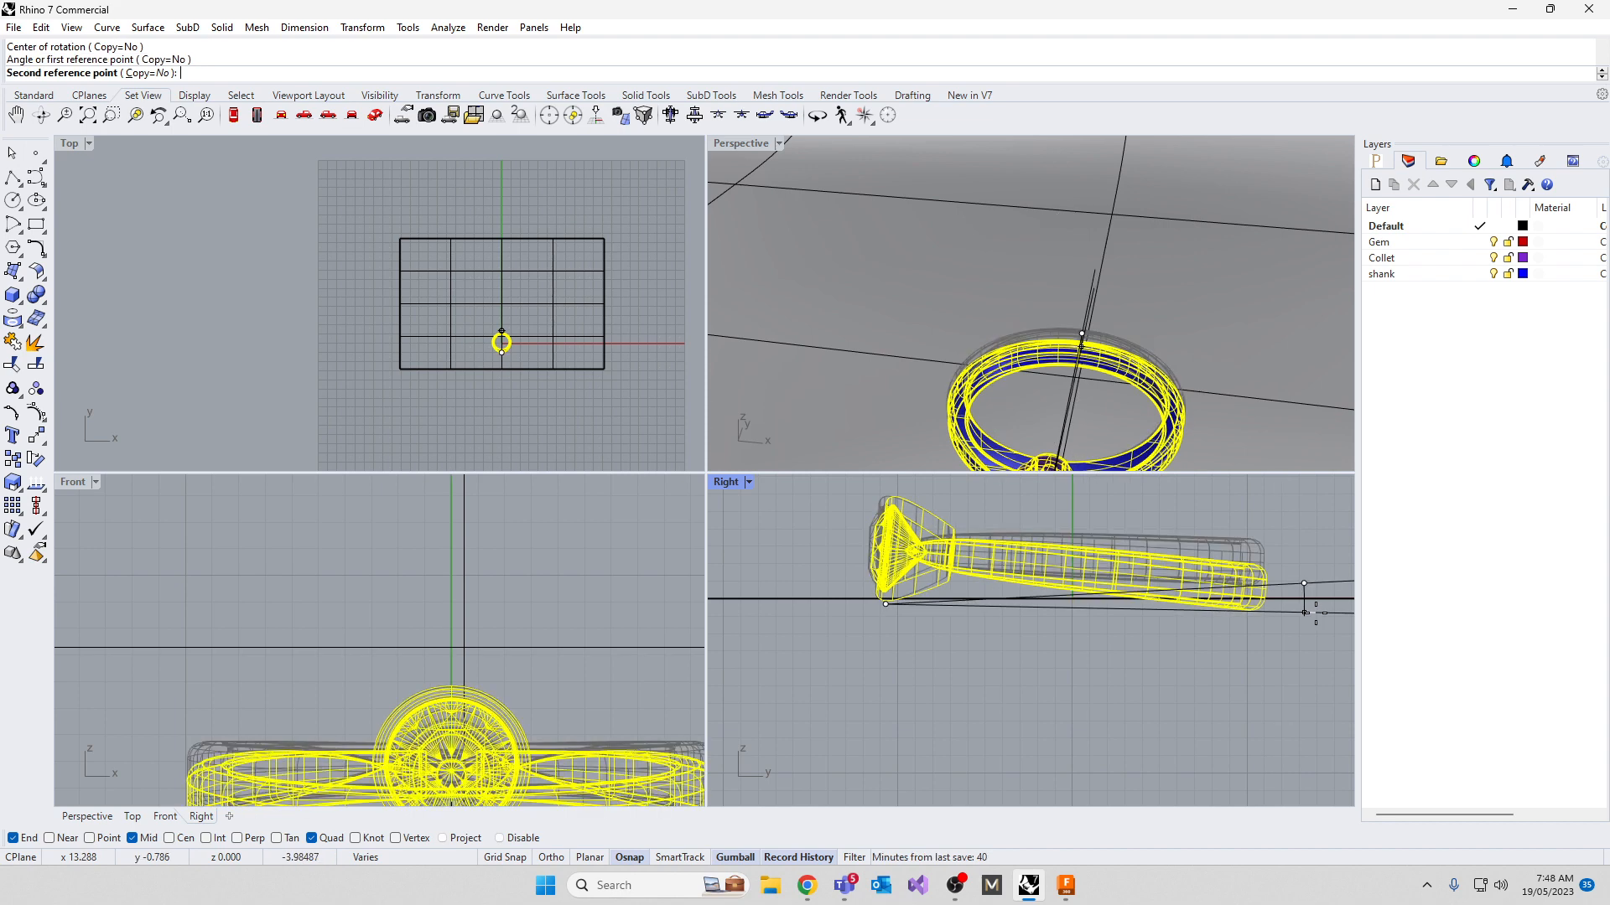
pyautogui.click(1310, 607)
pyautogui.moveTo(1069, 488); pyautogui.dragTo(1066, 568)
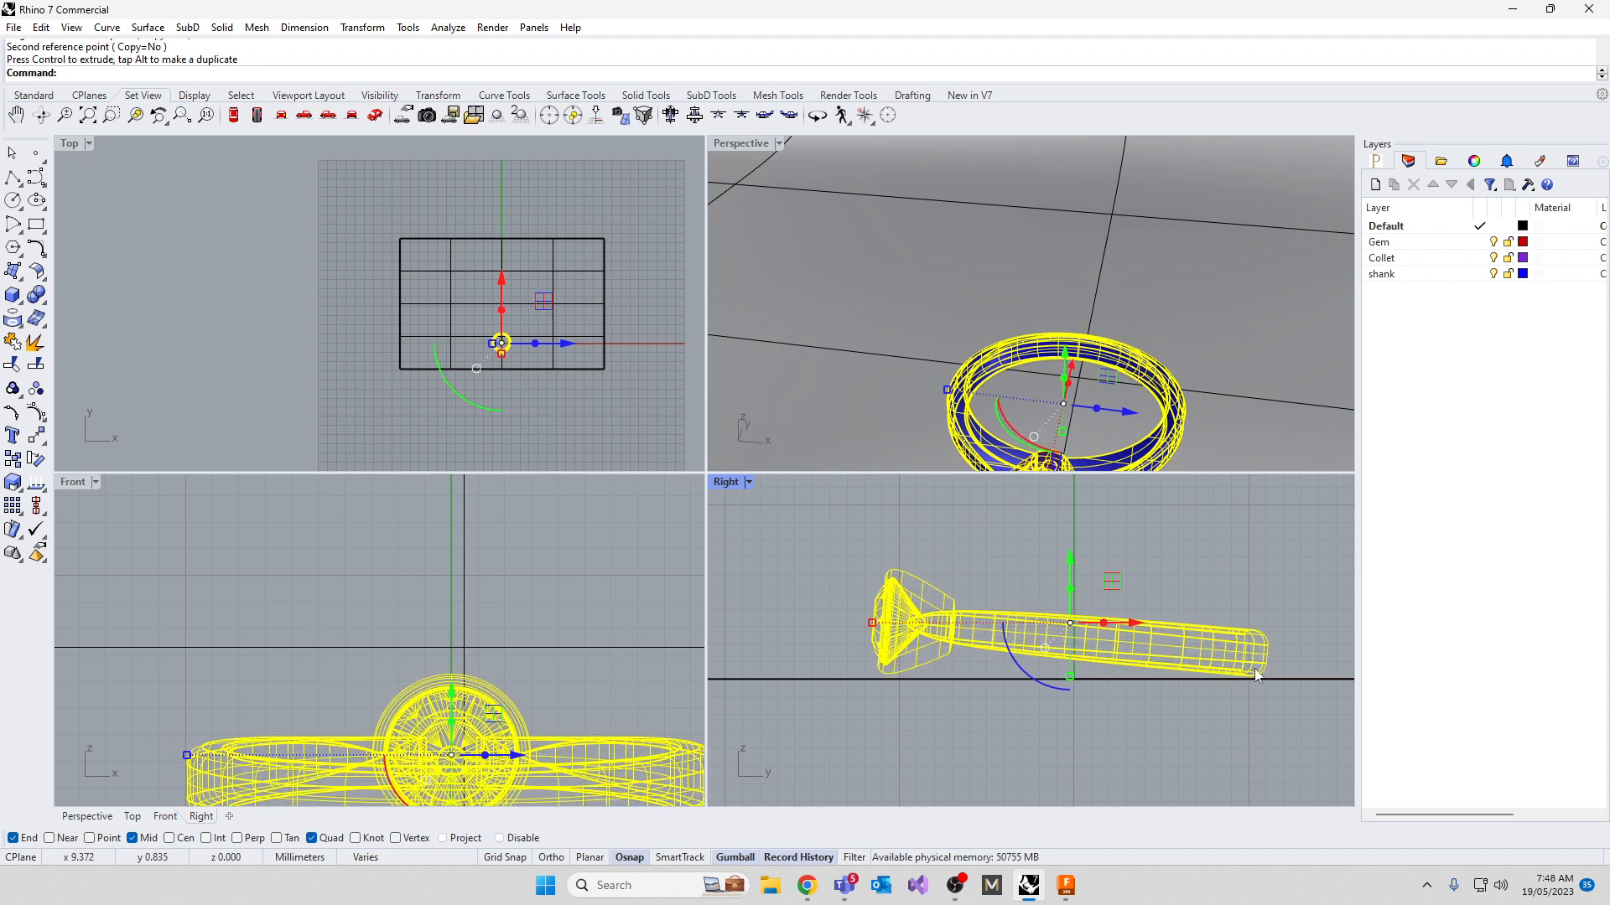
# Rotate the ring about 0.8° counterclockwise around the shank's floor contact point to bring the collet down to the floor
pyautogui.press('Return')
pyautogui.scroll(5, 1253, 646)
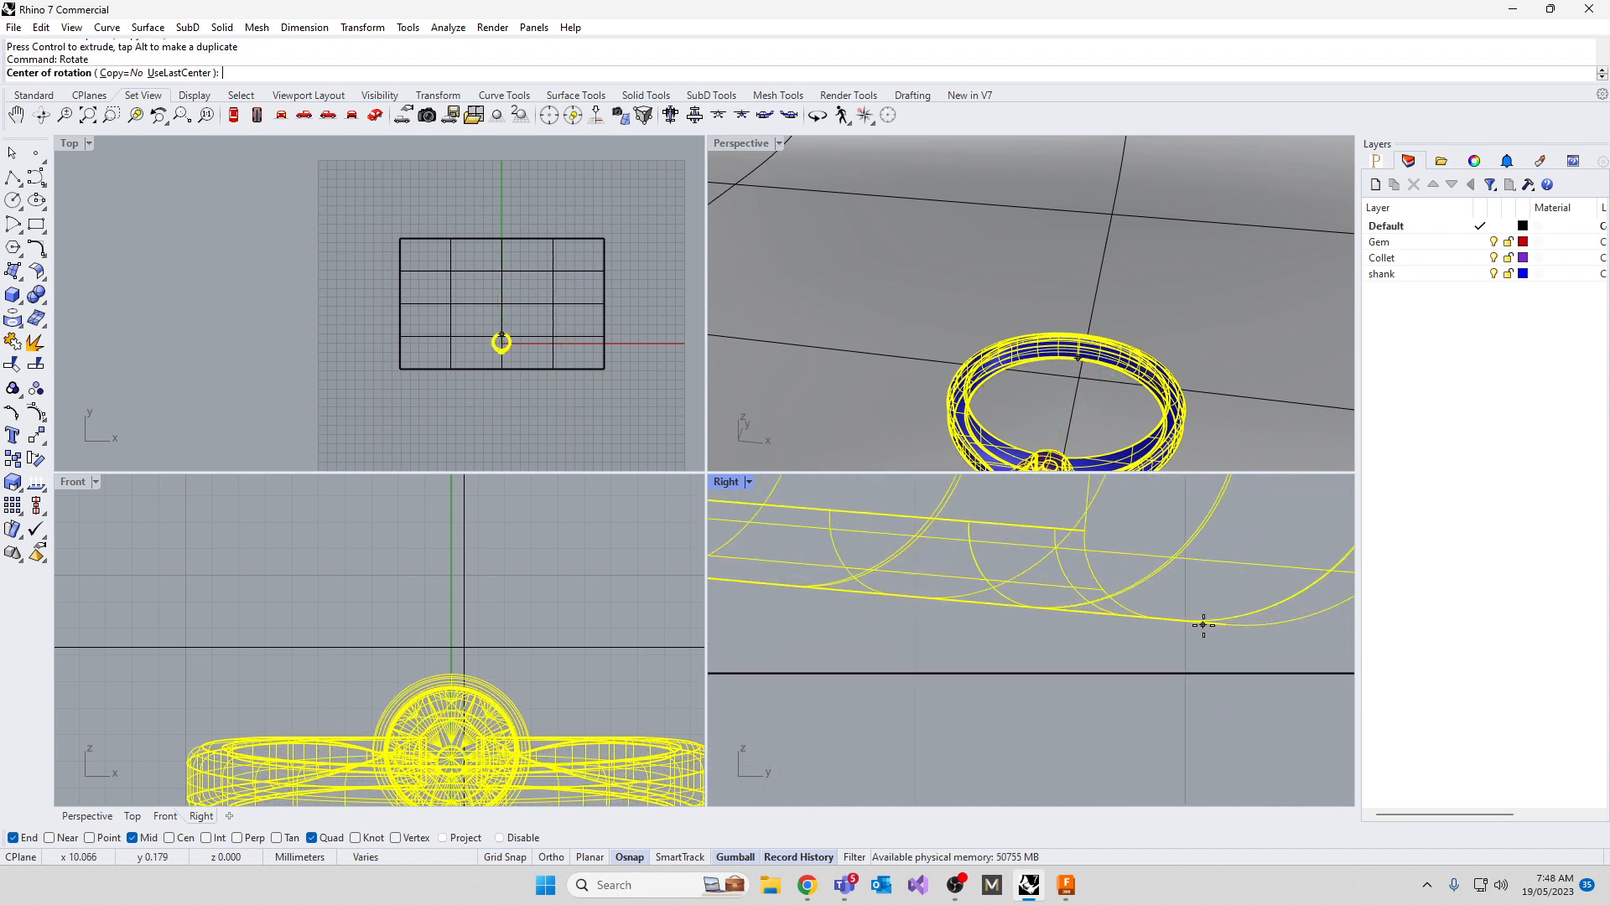
pyautogui.click(1241, 650)
pyautogui.scroll(-5, 1266, 663)
pyautogui.scroll(-3, 1257, 680)
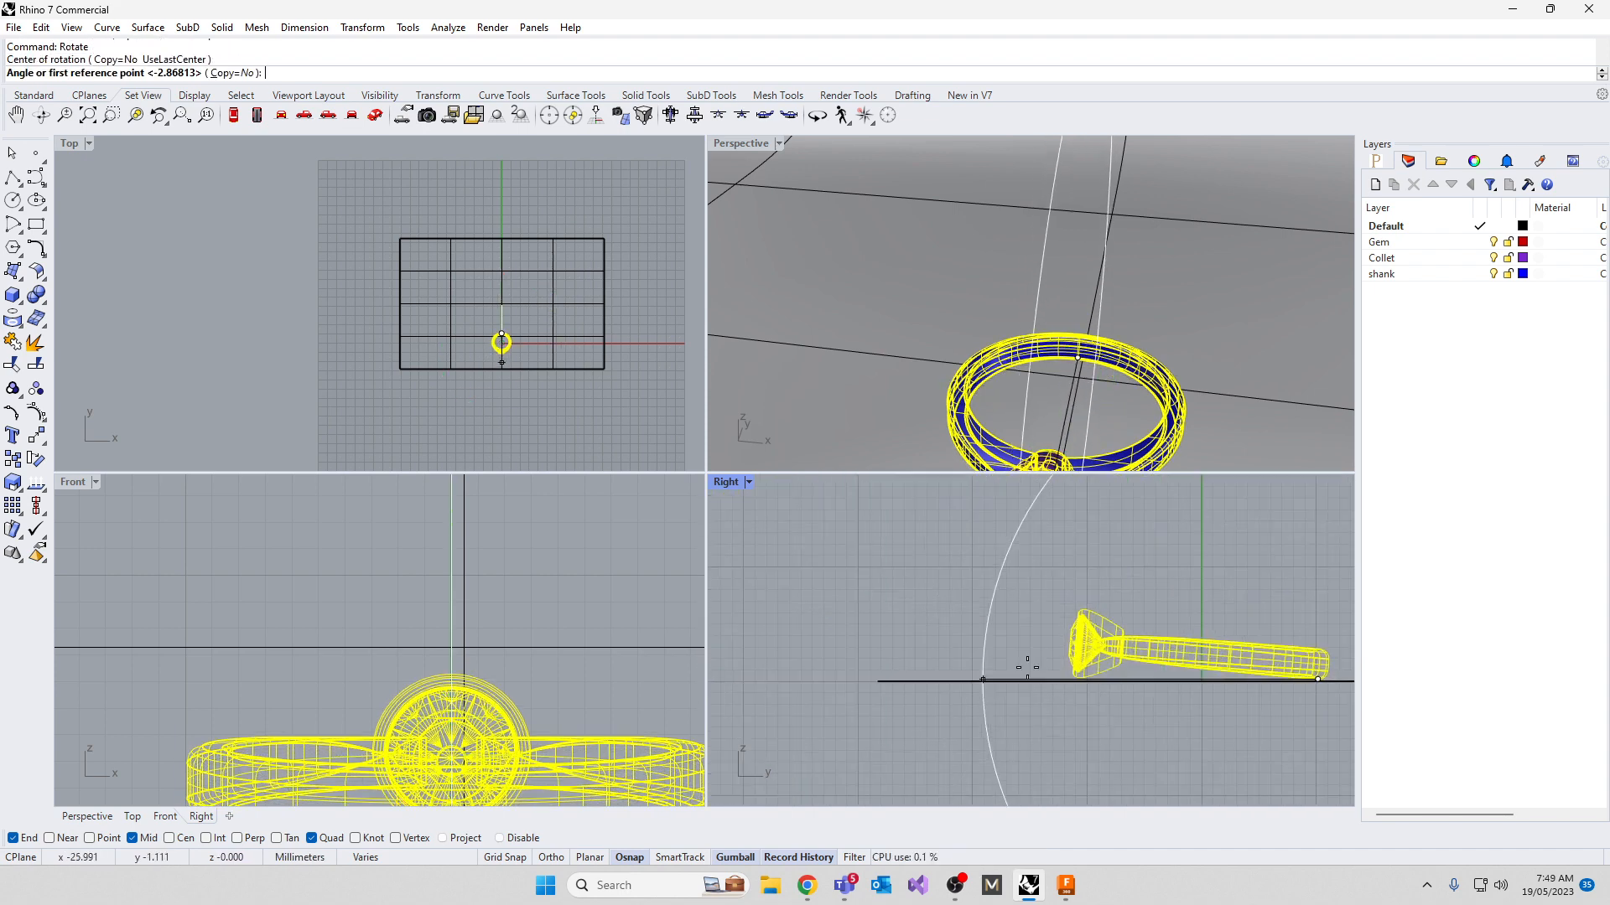
pyautogui.scroll(6, 1157, 696)
pyautogui.click(1147, 682)
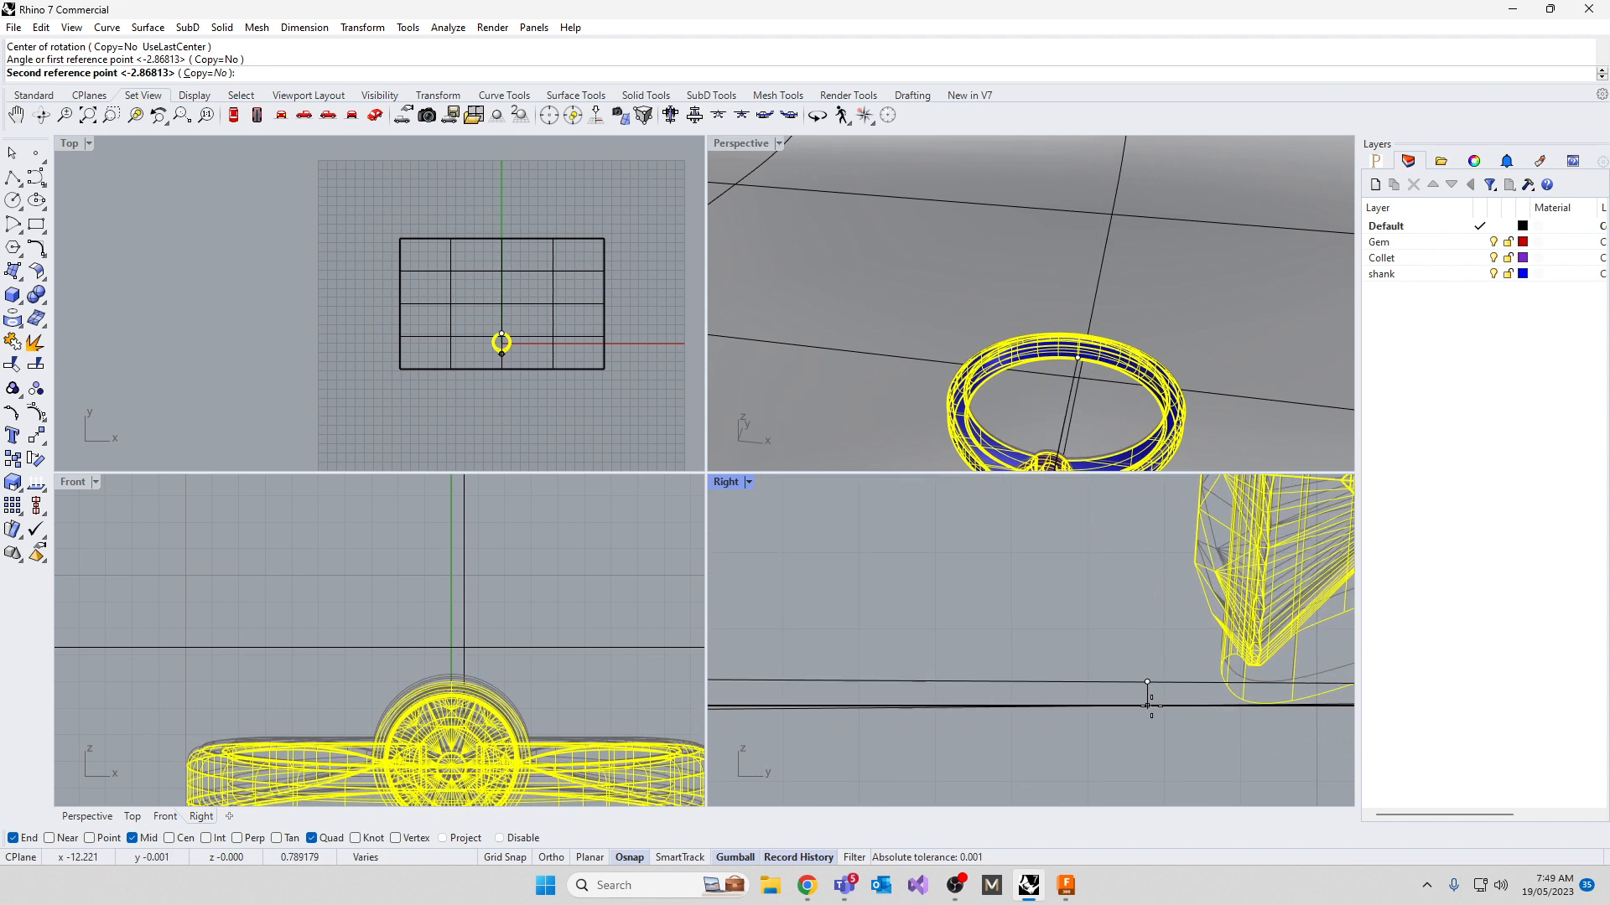
pyautogui.click(1098, 693)
# Rotate the ring slightly clockwise around the collet's floor contact point so the shank's far end rests on the floor
pyautogui.press('Return')
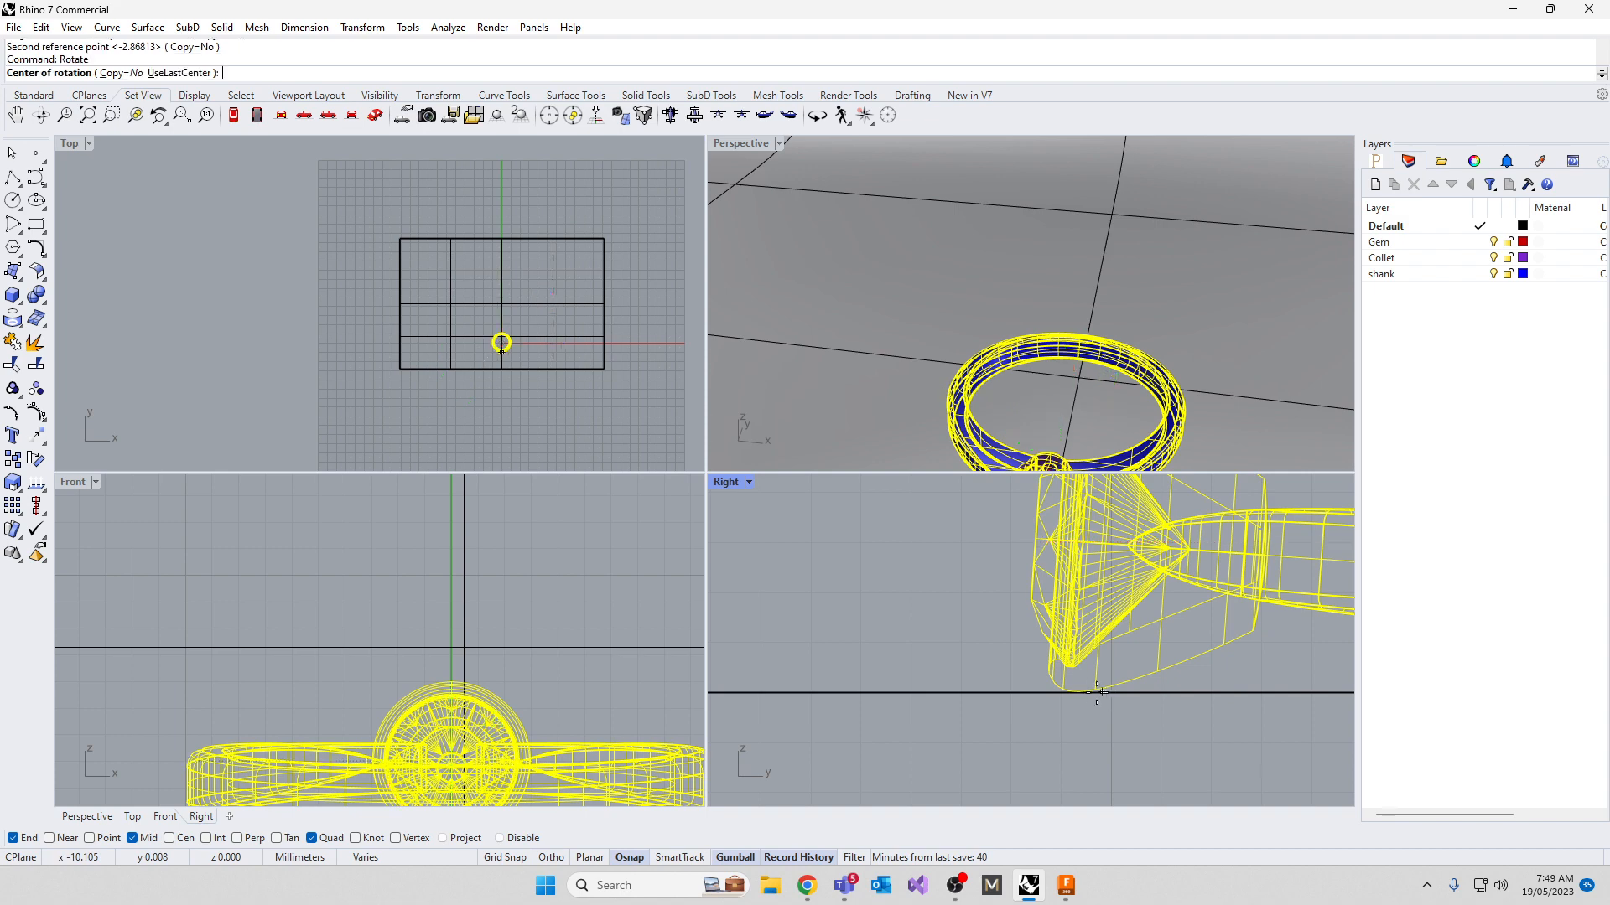
pyautogui.click(1076, 691)
pyautogui.moveTo(1043, 733); pyautogui.dragTo(835, 661, button='right')
pyautogui.scroll(-10, 835, 662)
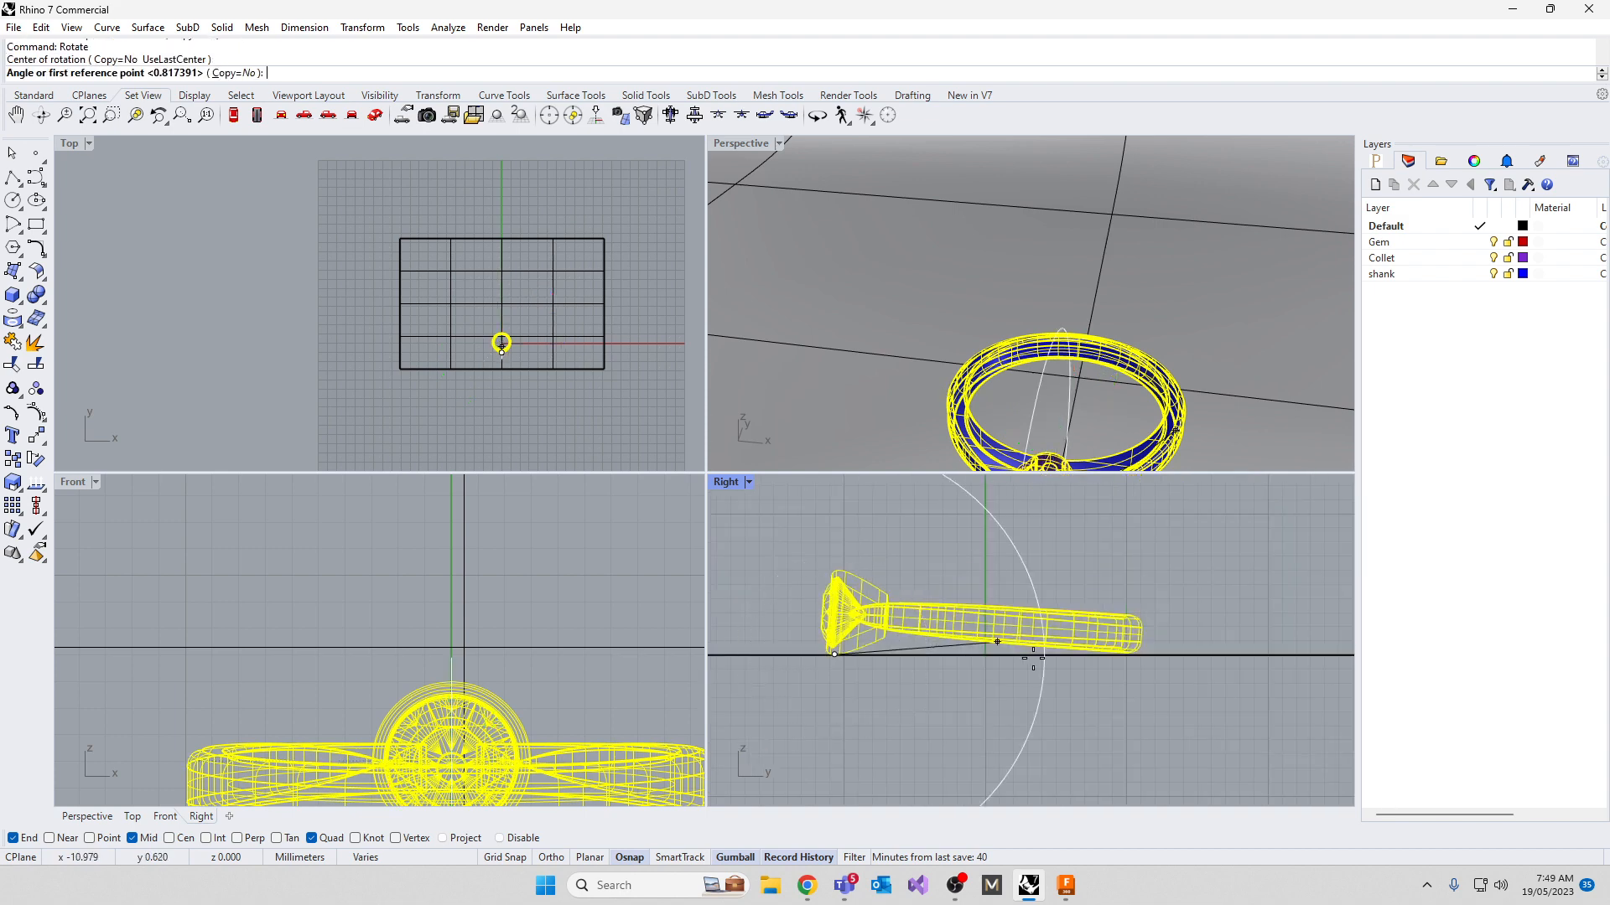
pyautogui.scroll(12, 1082, 654)
pyautogui.moveTo(1132, 646); pyautogui.dragTo(885, 668, button='right')
pyautogui.click(1231, 578)
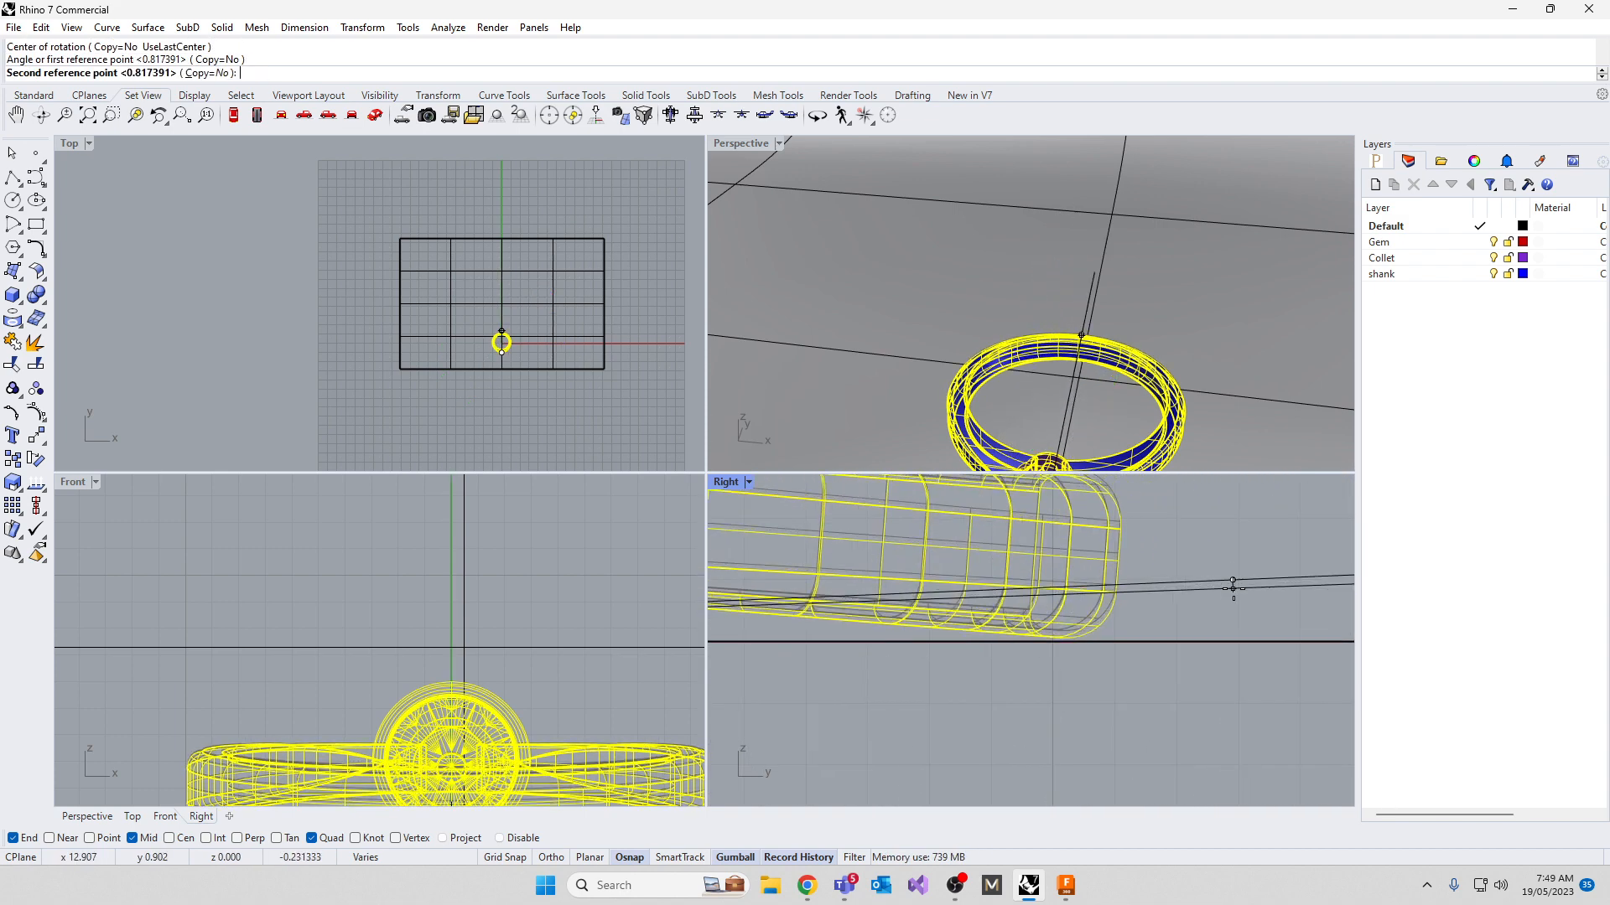
pyautogui.click(1231, 592)
pyautogui.click(940, 732)
pyautogui.moveTo(1056, 440); pyautogui.dragTo(1037, 408, button='right')
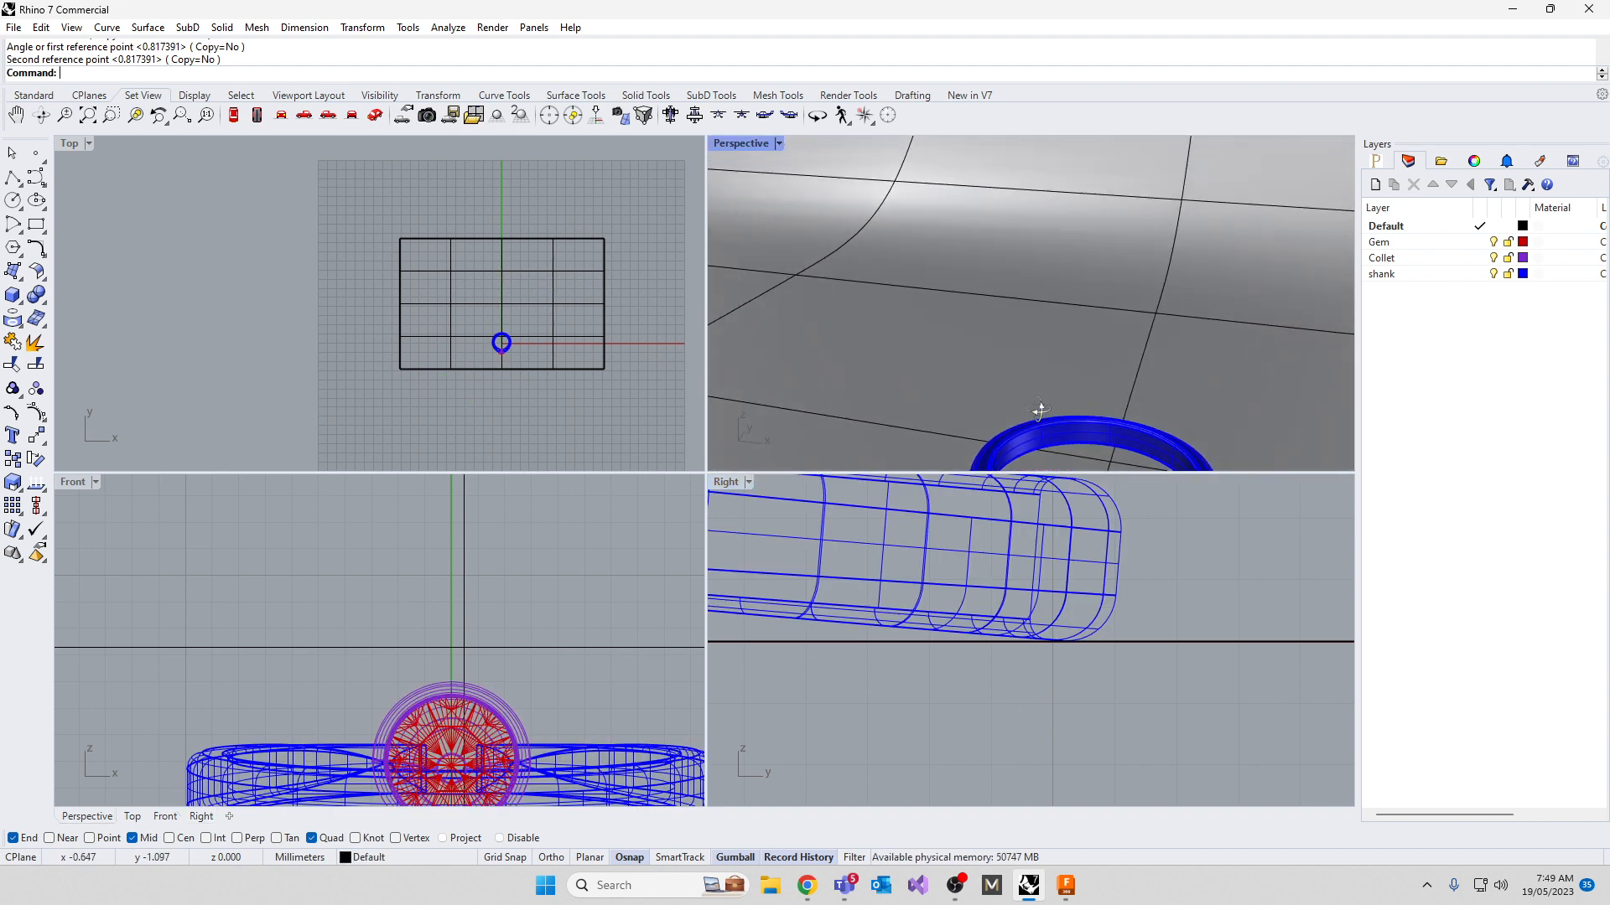
pyautogui.scroll(-9, 1031, 275)
pyautogui.scroll(4, 1033, 332)
pyautogui.scroll(3, 1043, 408)
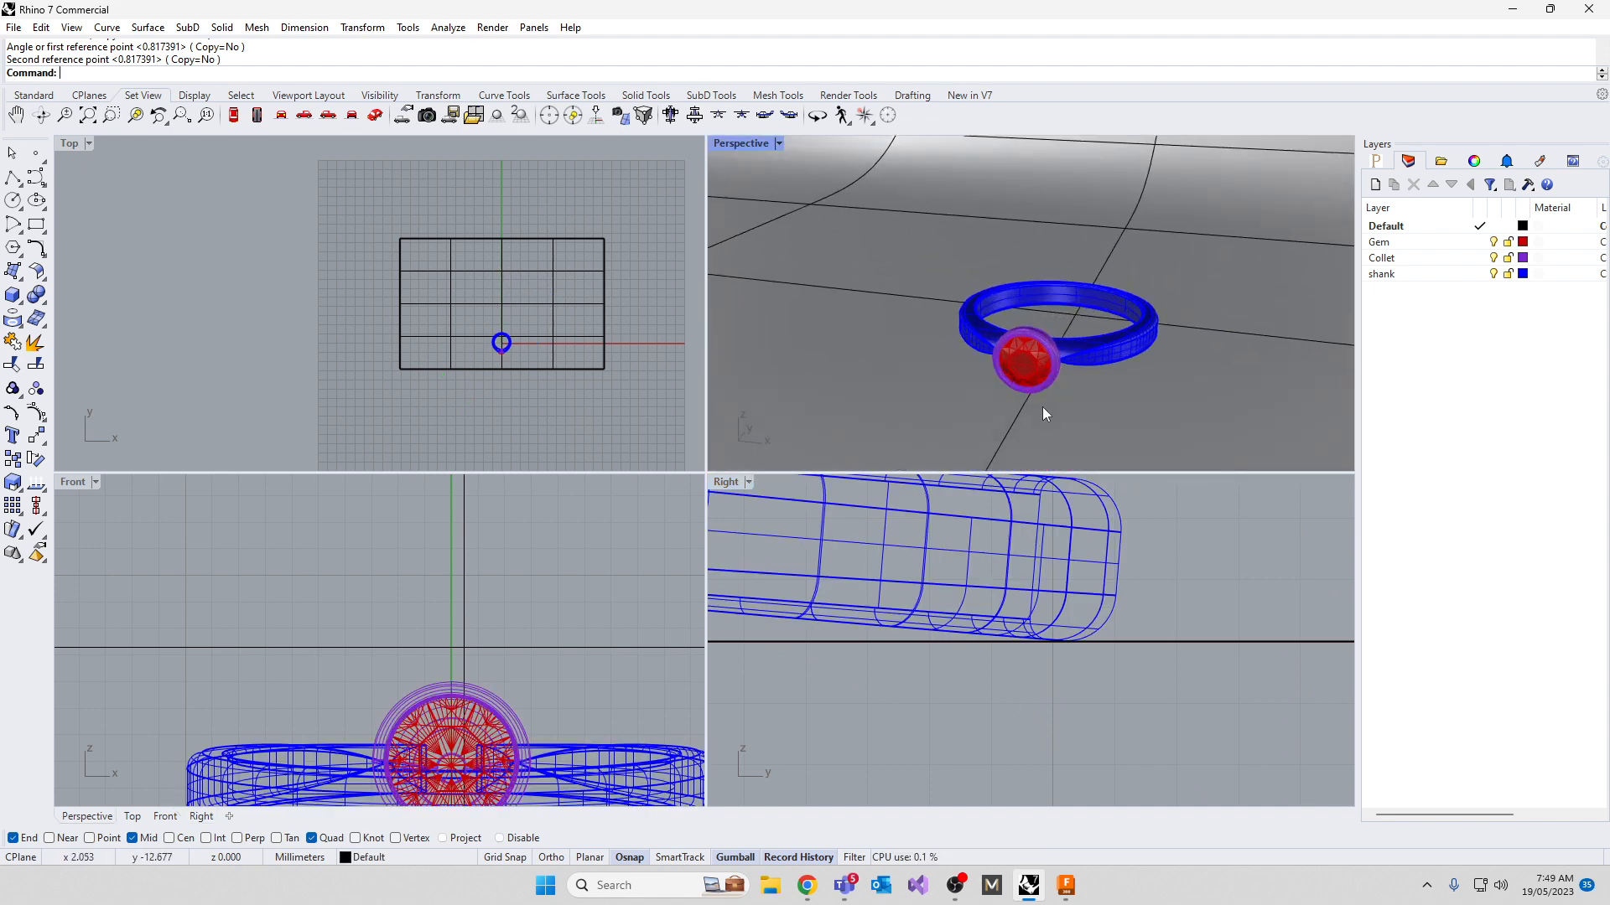
pyautogui.scroll(6, 554, 366)
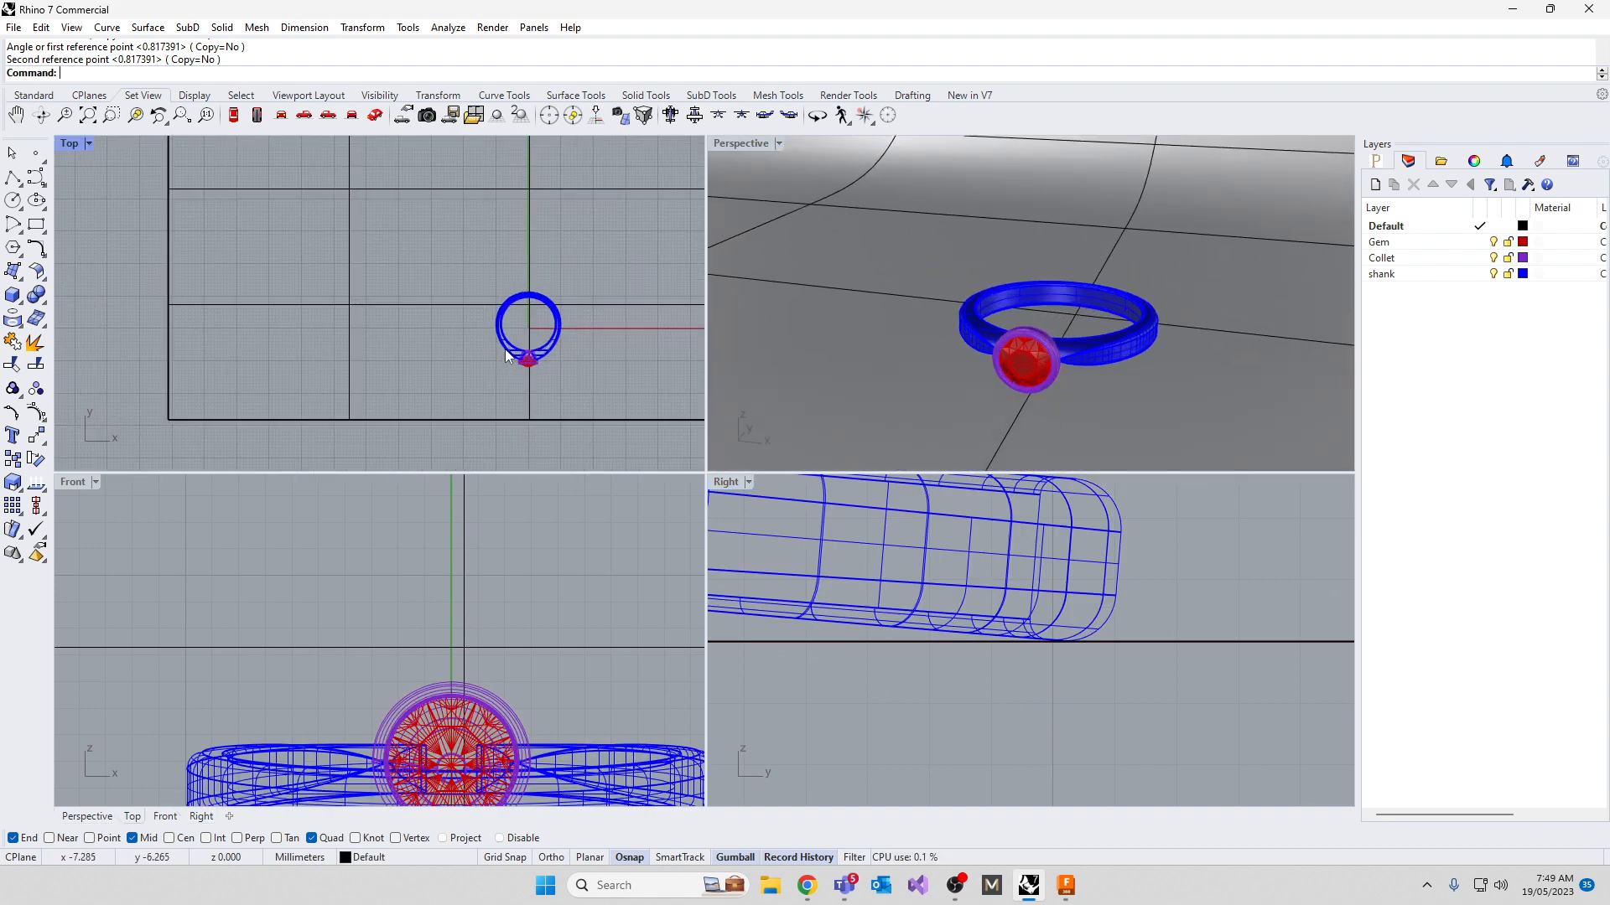
# Duplicate the ring, move the copy behind and to the left of the original in the Top view, and rotate it clockwise
pyautogui.hotkey('ctrl', 'a')
pyautogui.hotkey('ctrl', 'c')
pyautogui.hotkey('ctrl', 'v')
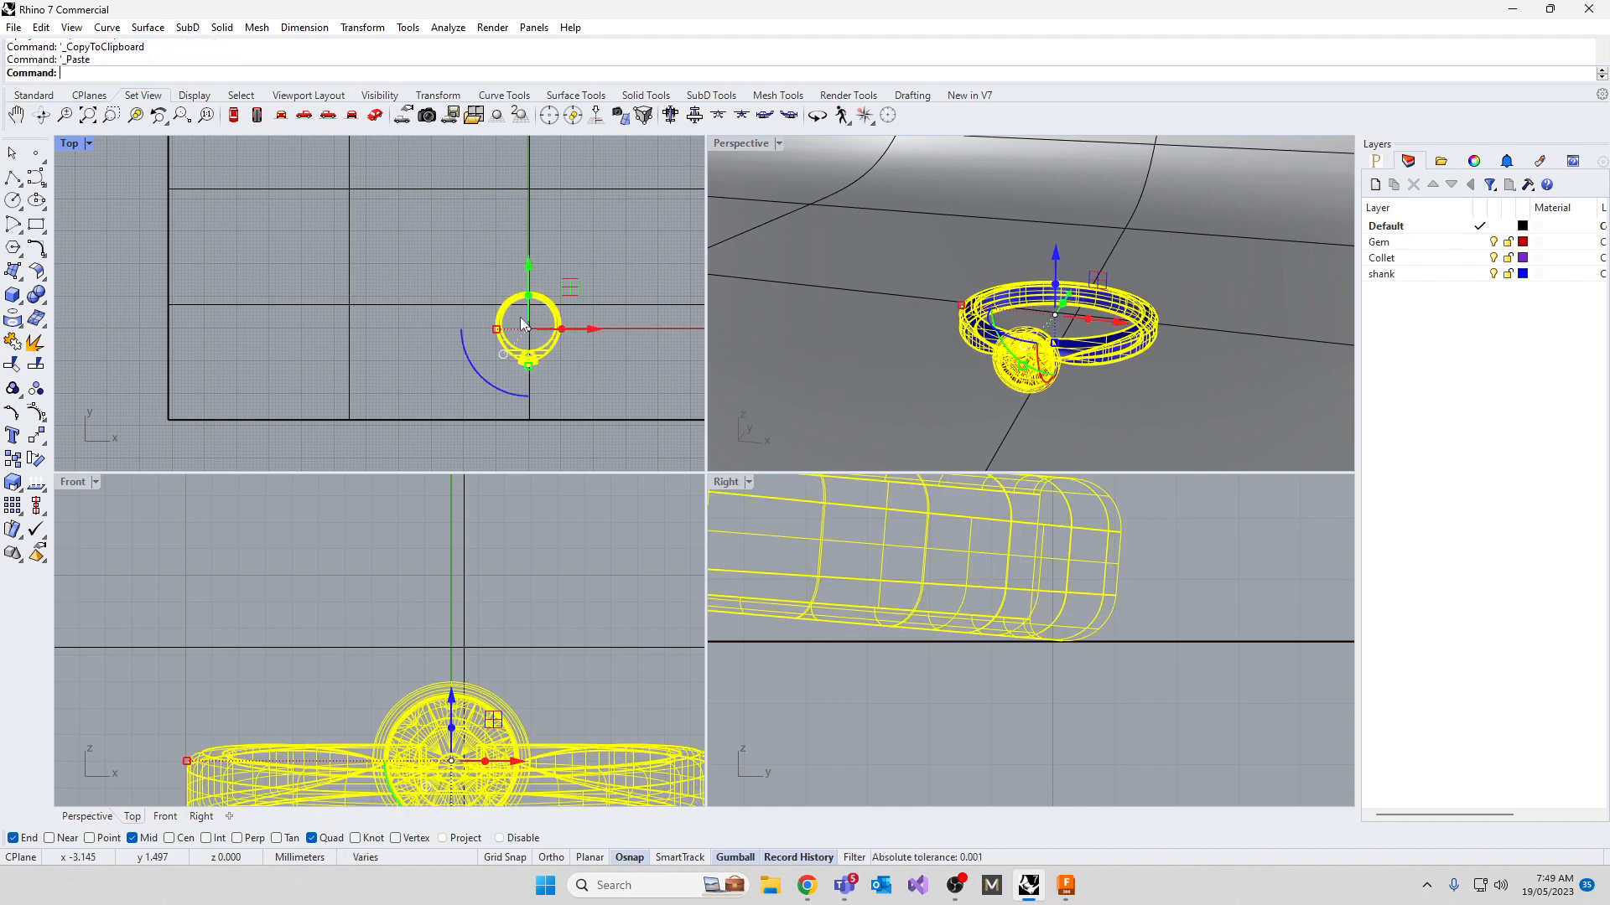
pyautogui.moveTo(570, 288); pyautogui.dragTo(501, 263)
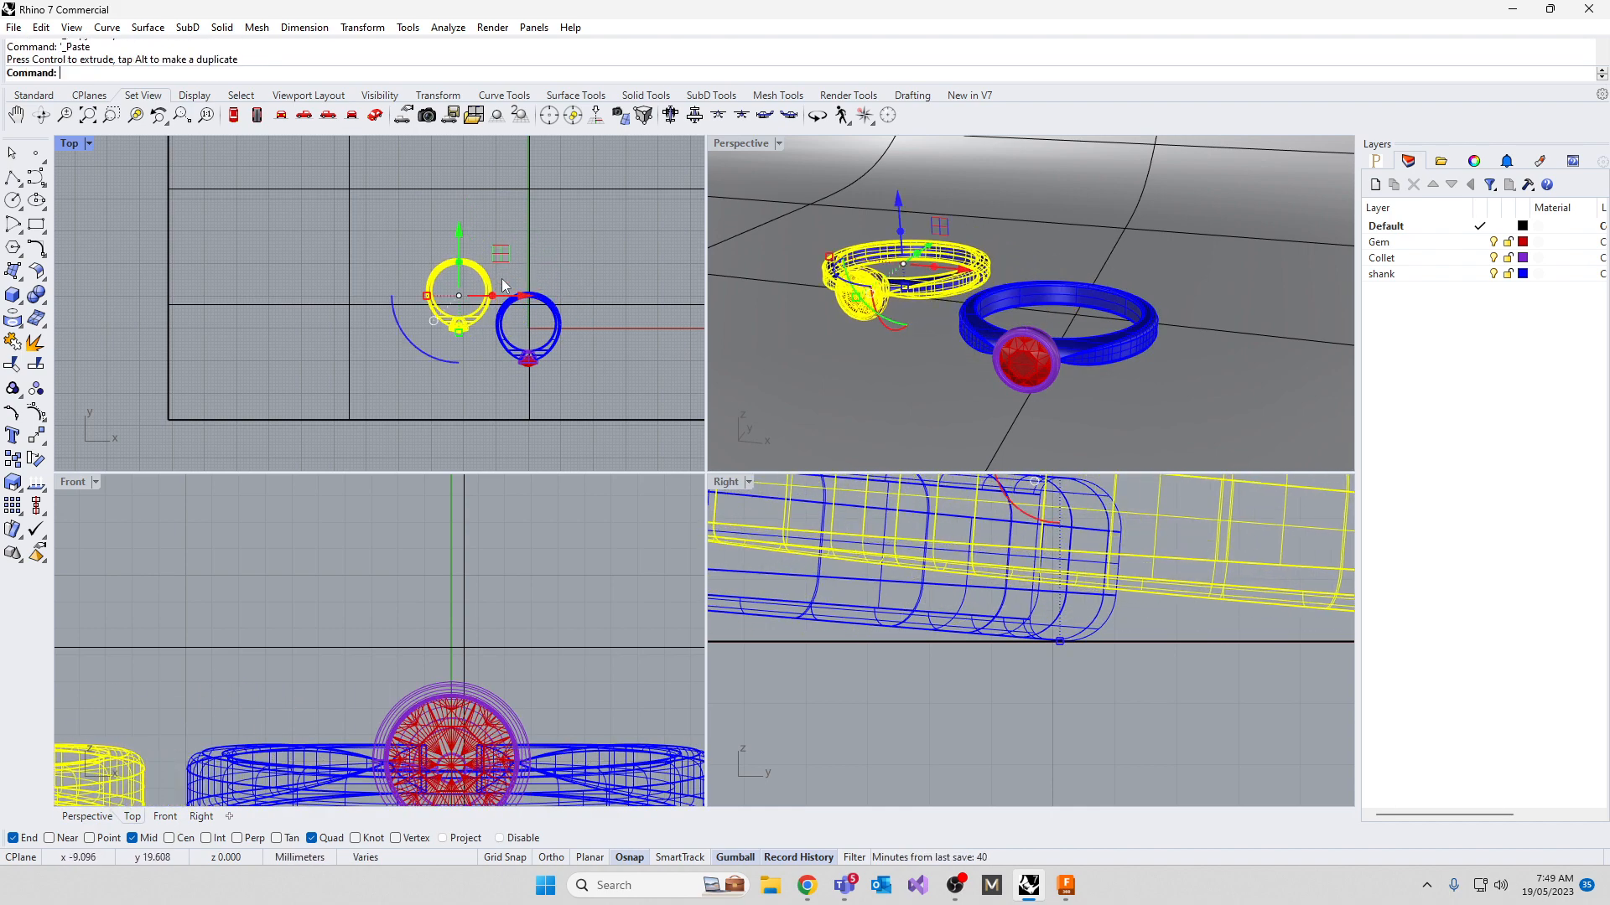
pyautogui.moveTo(419, 350); pyautogui.dragTo(375, 297)
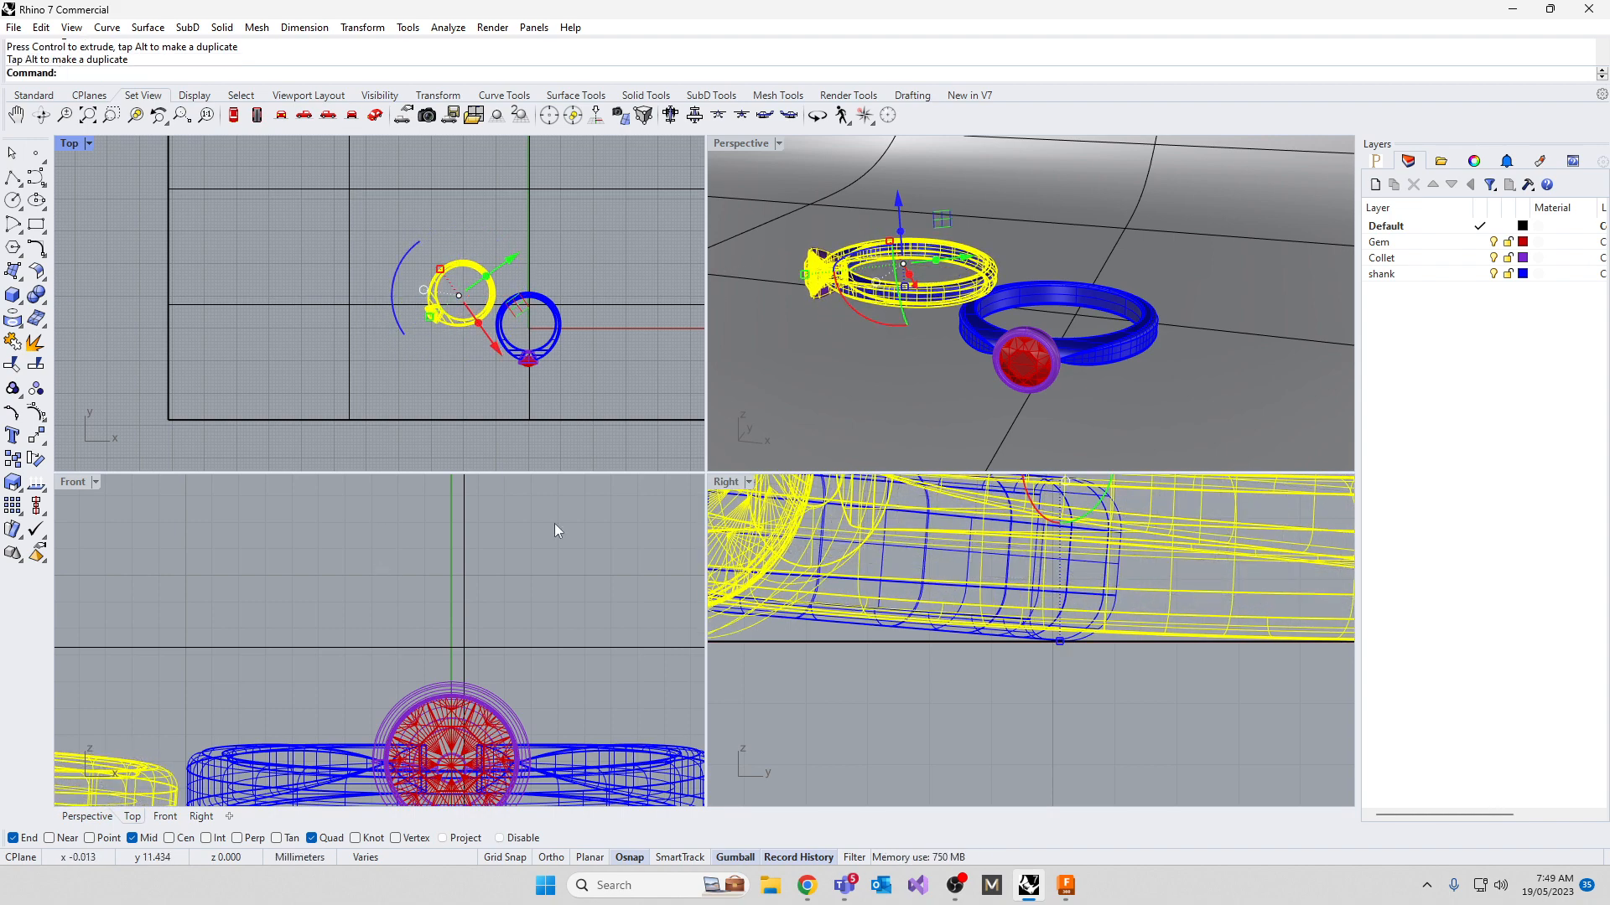
pyautogui.press('Escape')
pyautogui.moveTo(952, 406)
pyautogui.mouseDown(button='right')
pyautogui.moveTo(965, 362)
pyautogui.moveTo(936, 379)
pyautogui.mouseUp(button='right')
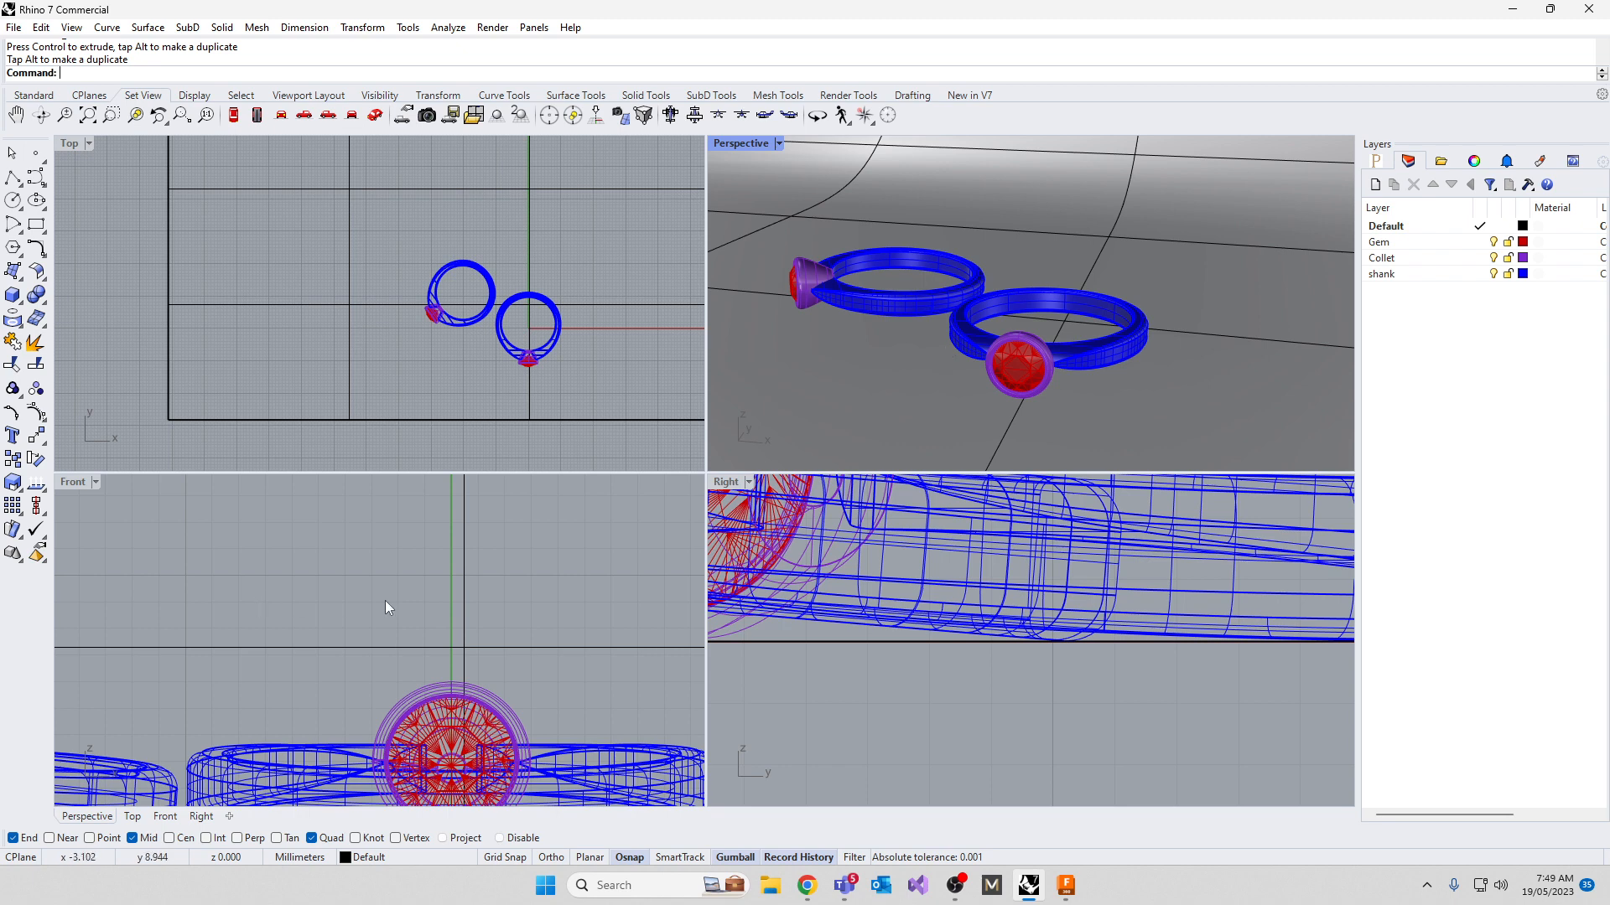
pyautogui.click(545, 560)
pyautogui.write('Cu')
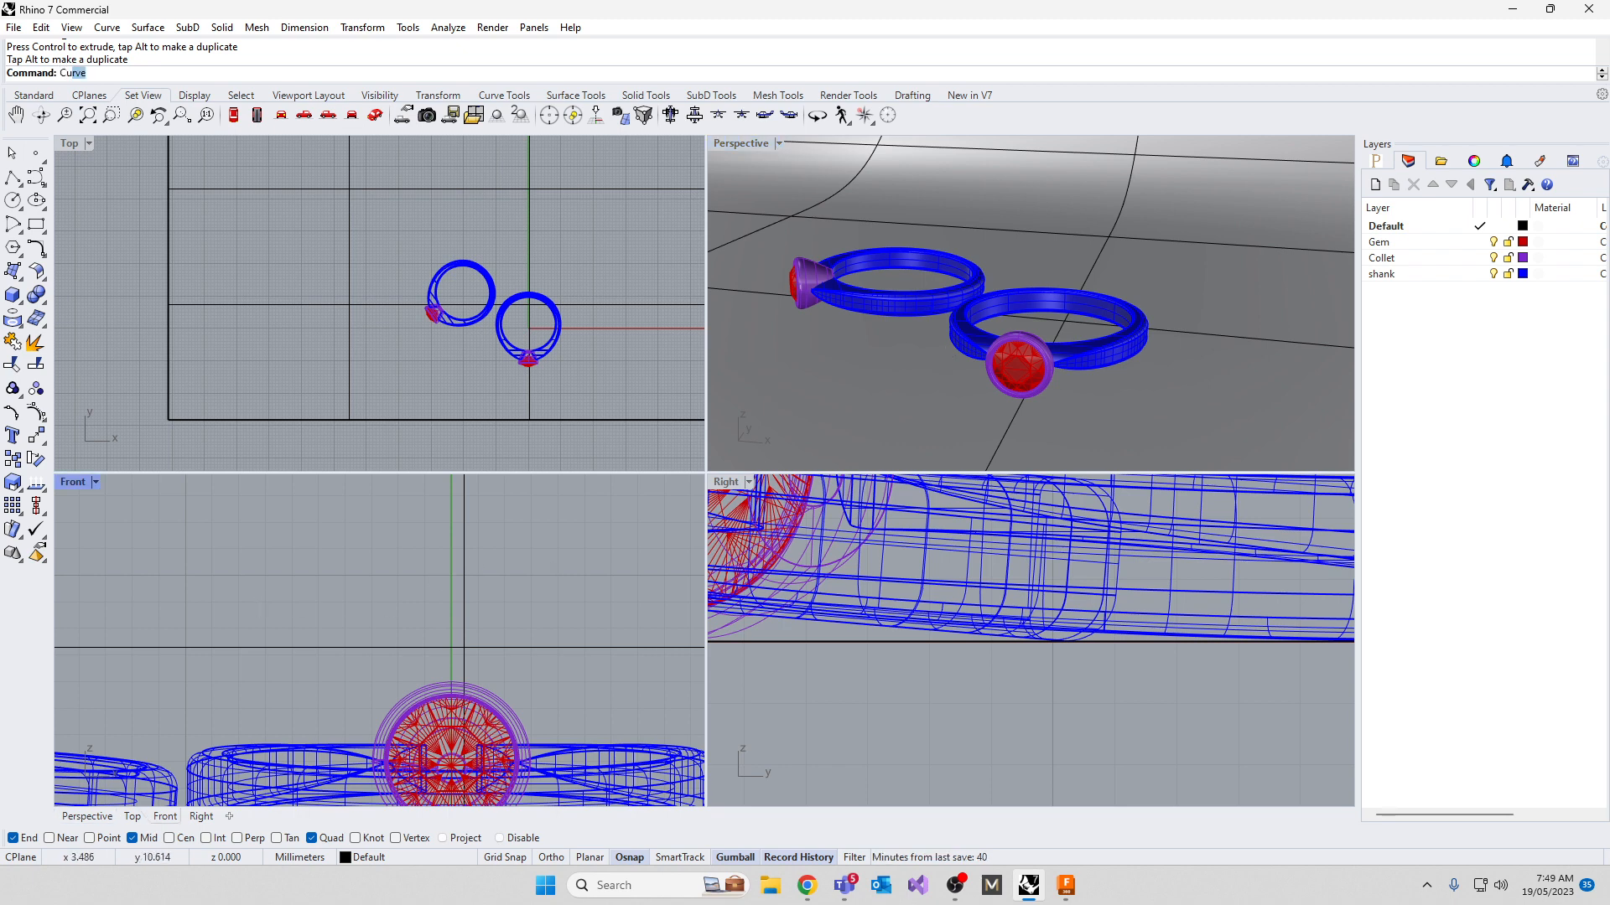
pyautogui.write('be')
pyautogui.press('Return')
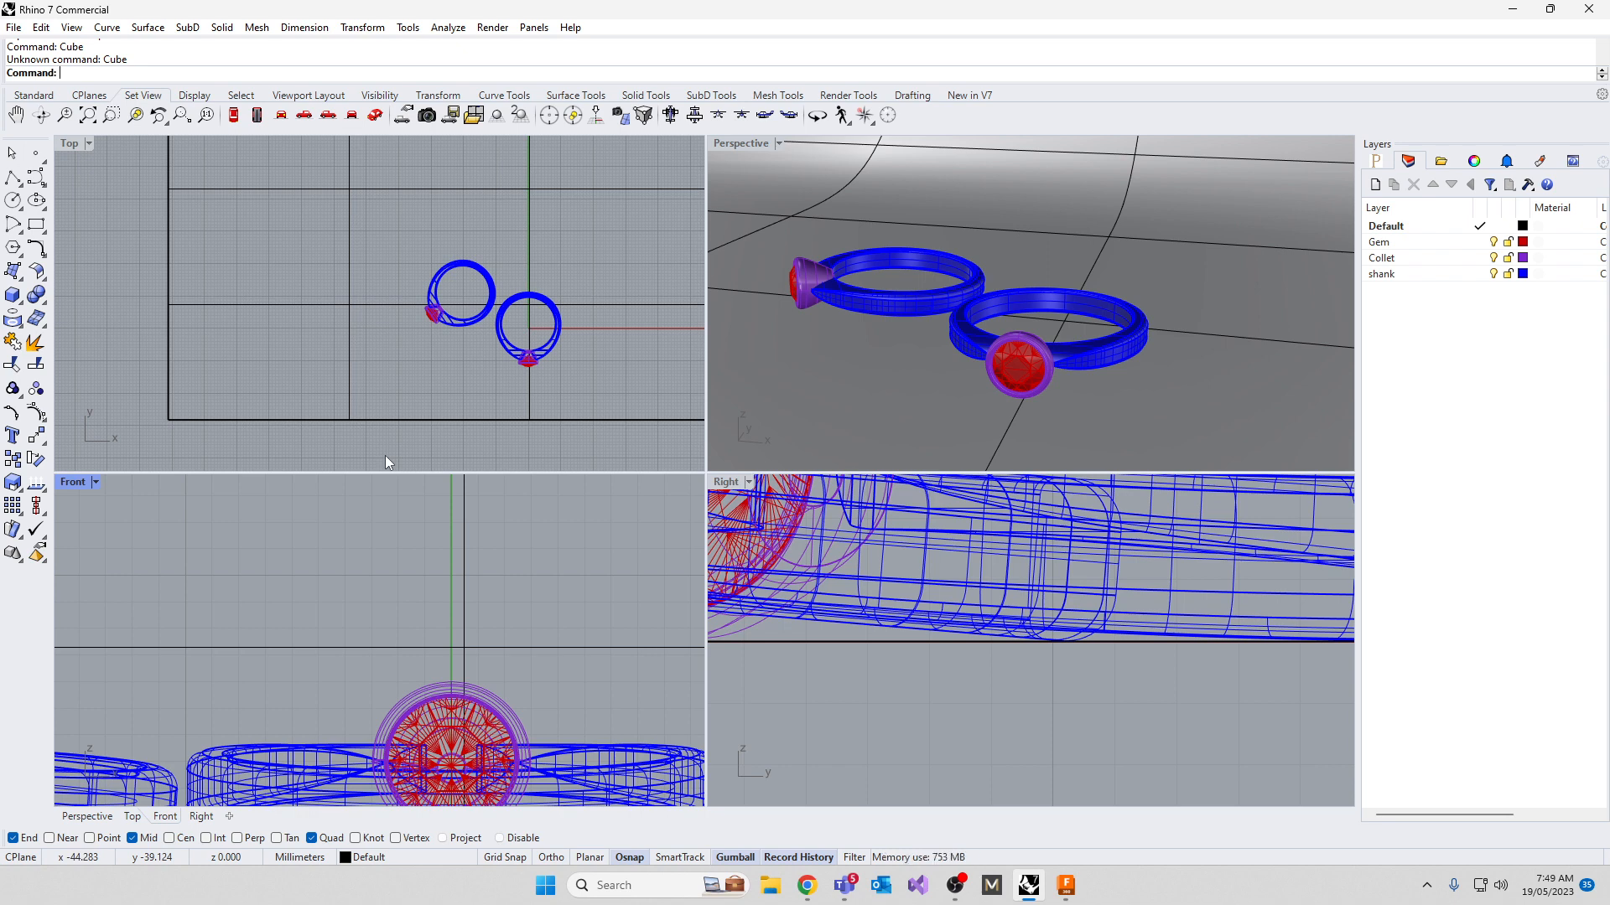
# Draw a box on the floor behind the rings, stretch it into a long bar, and rotate it to lie diagonally in the Top view
pyautogui.write('Box')
pyautogui.press('Return')
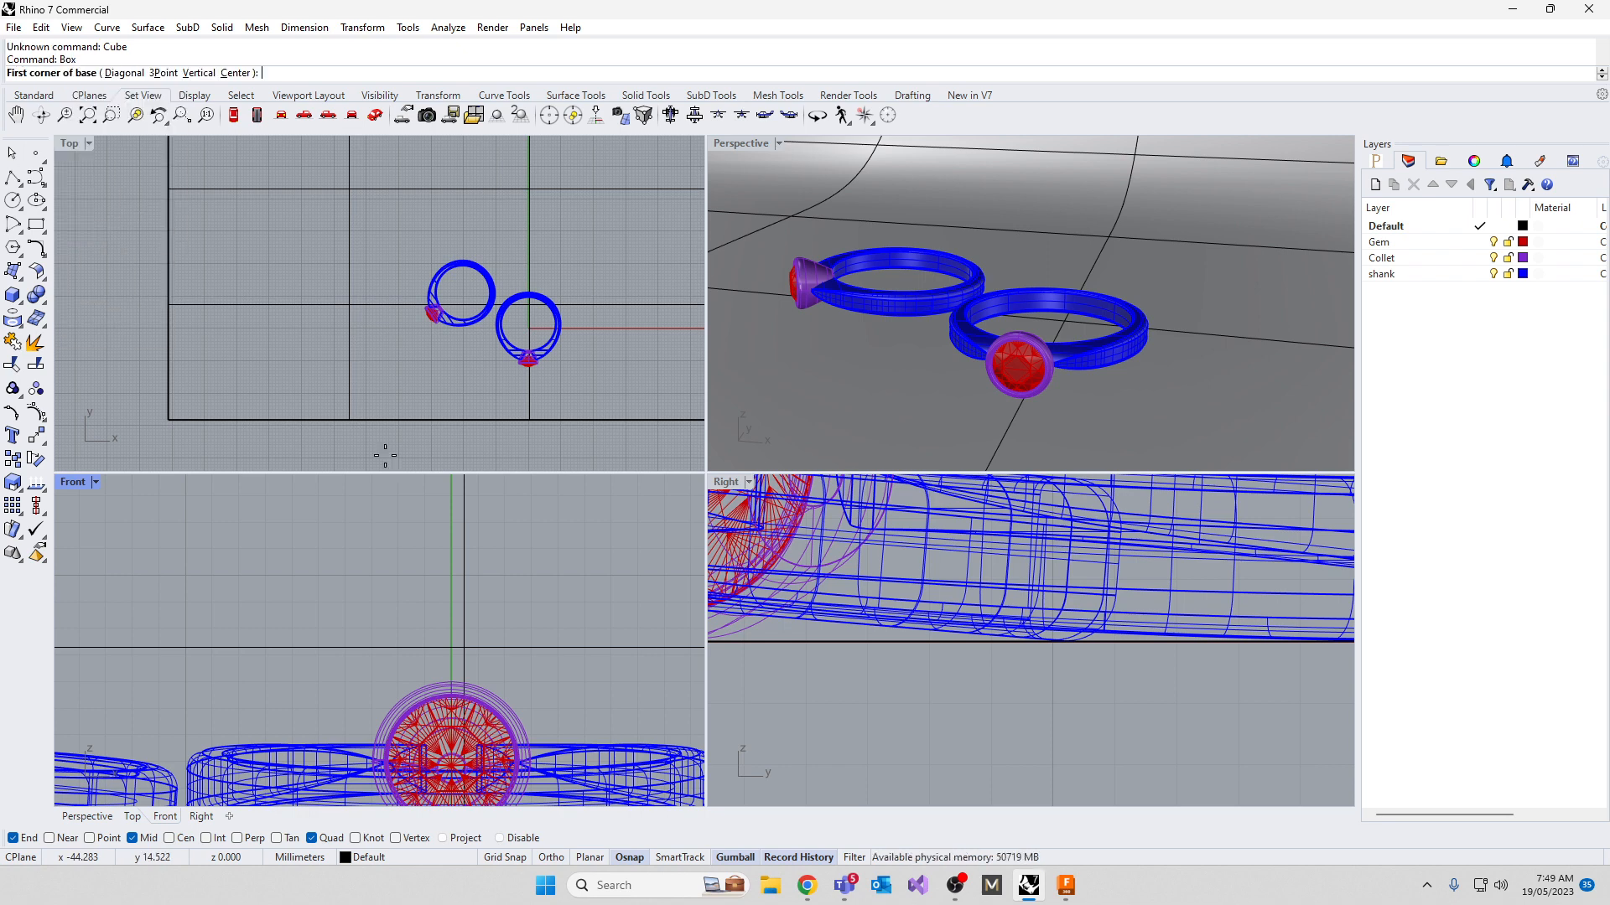
pyautogui.click(314, 227)
pyautogui.click(377, 276)
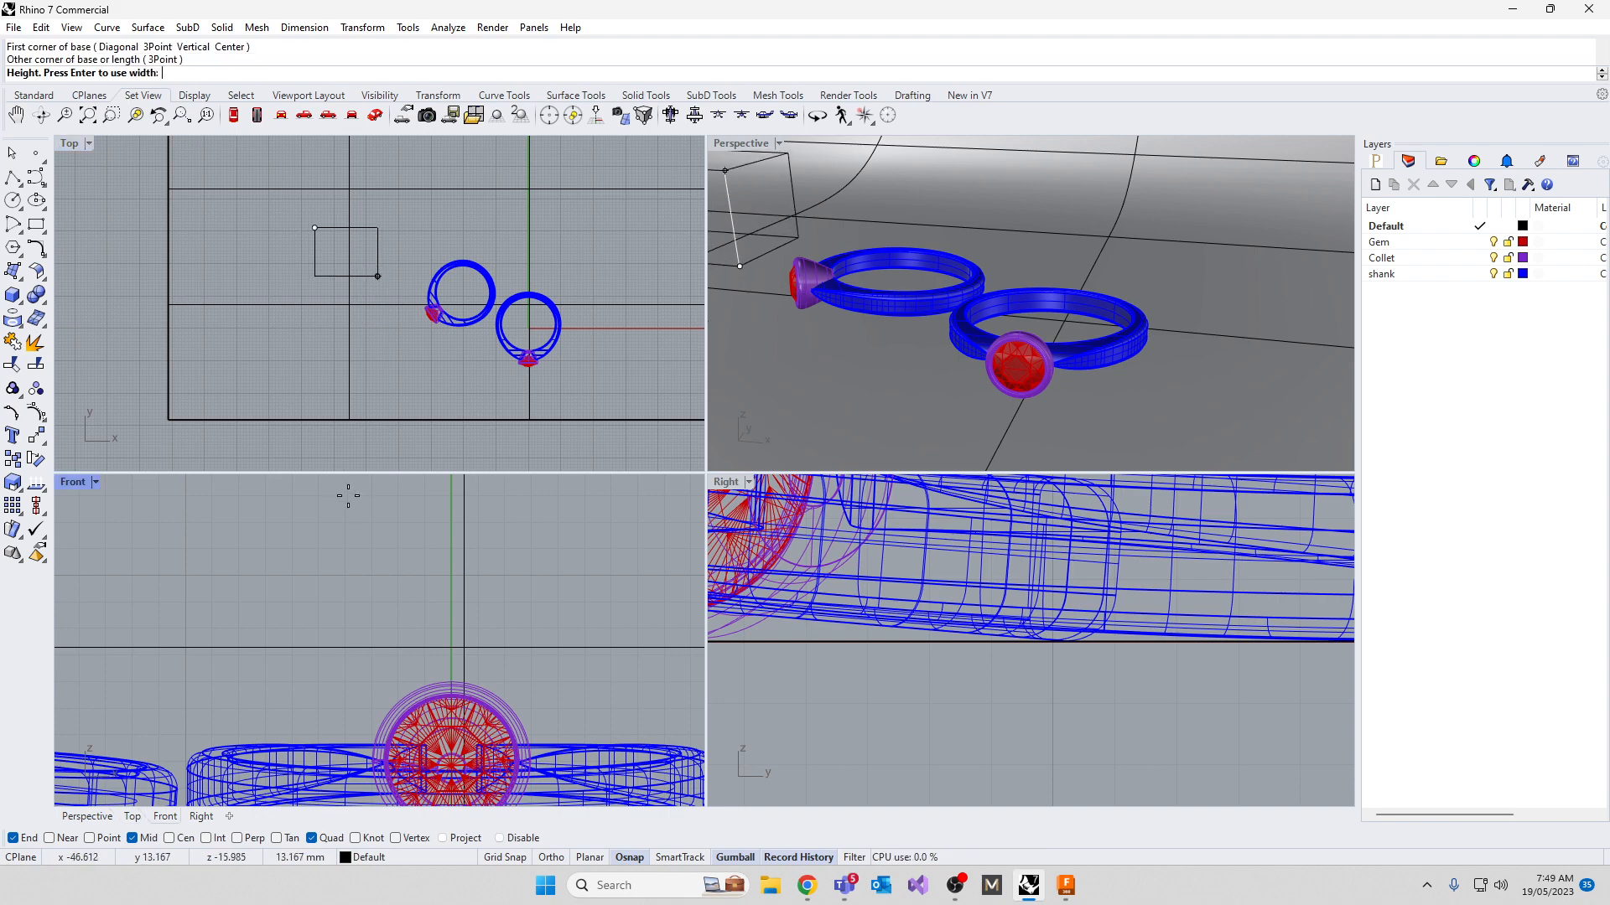
pyautogui.scroll(-5, 838, 637)
pyautogui.click(1006, 516)
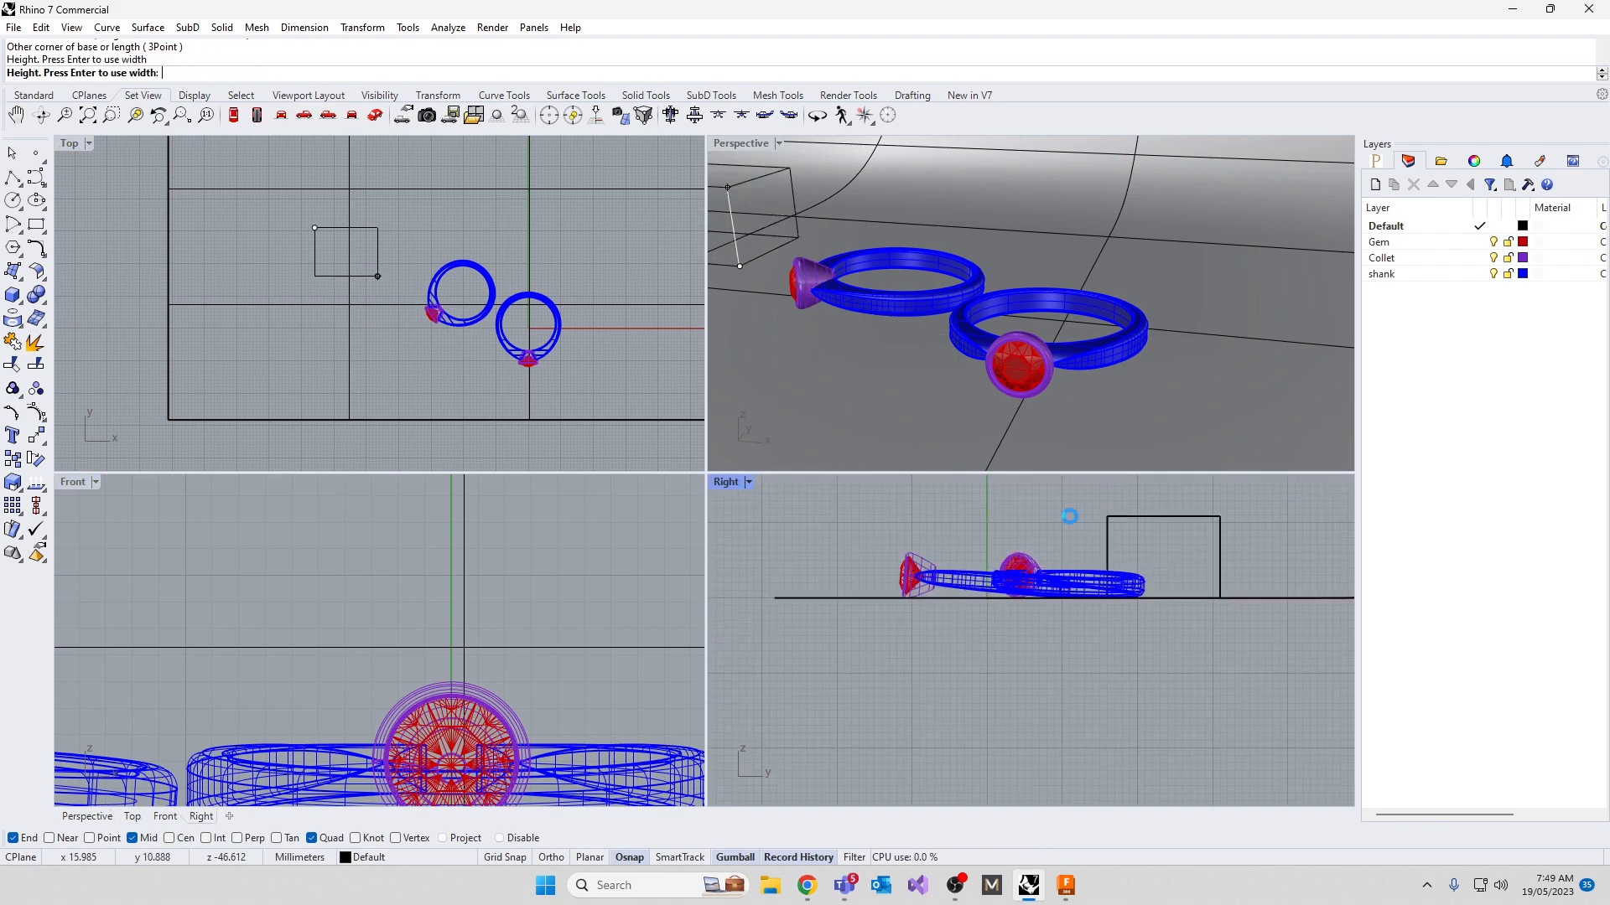
pyautogui.click(337, 275)
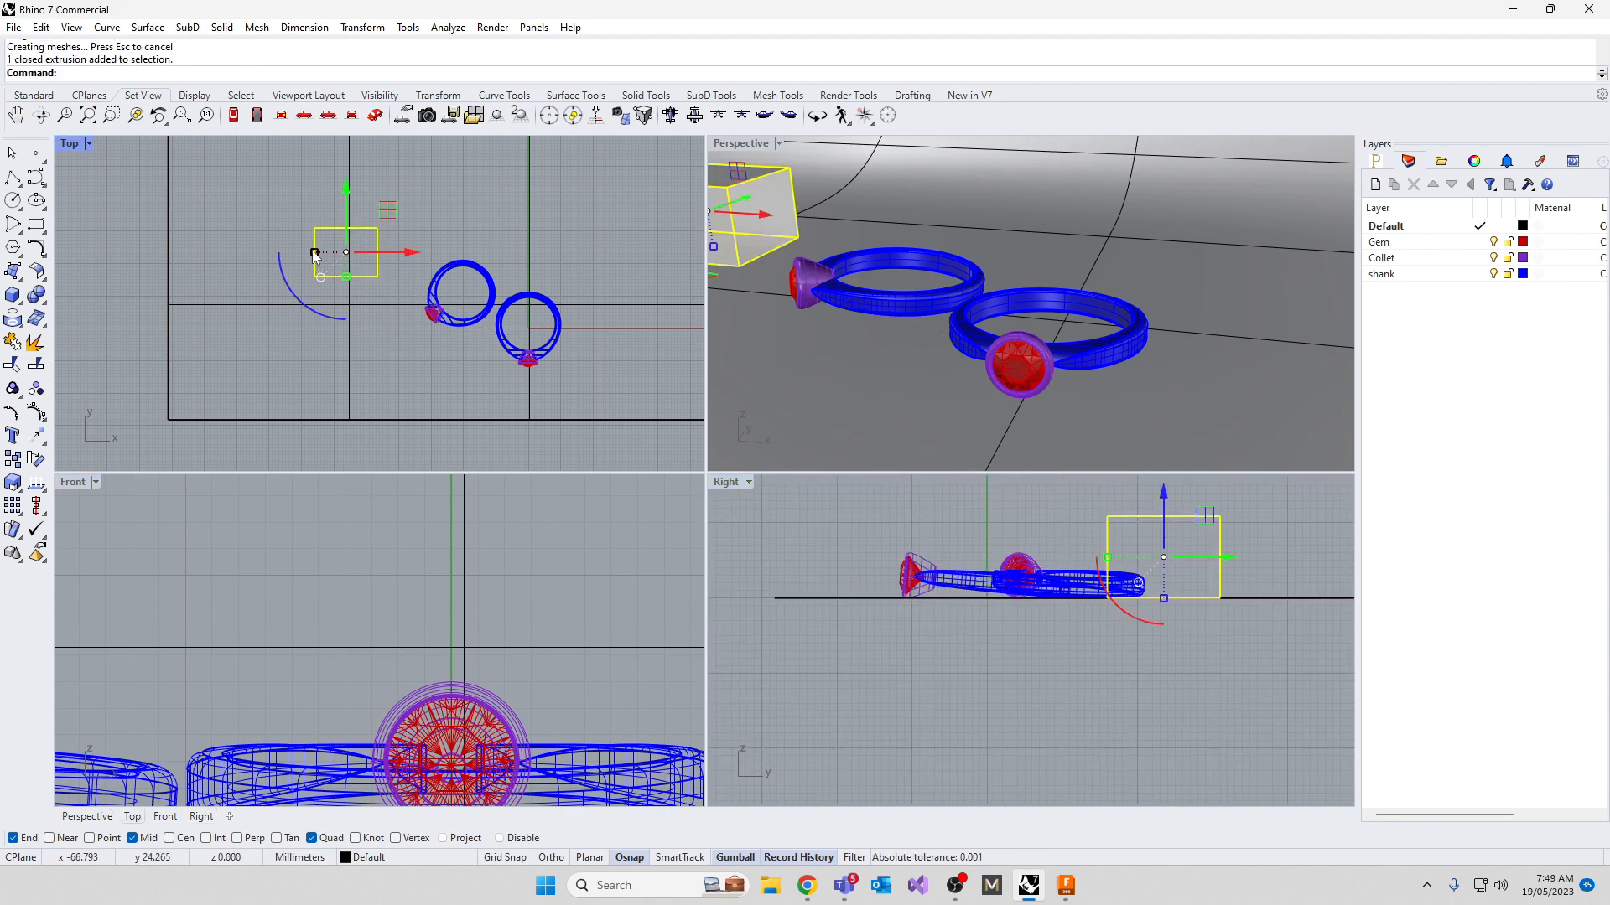
pyautogui.moveTo(314, 252); pyautogui.dragTo(337, 327)
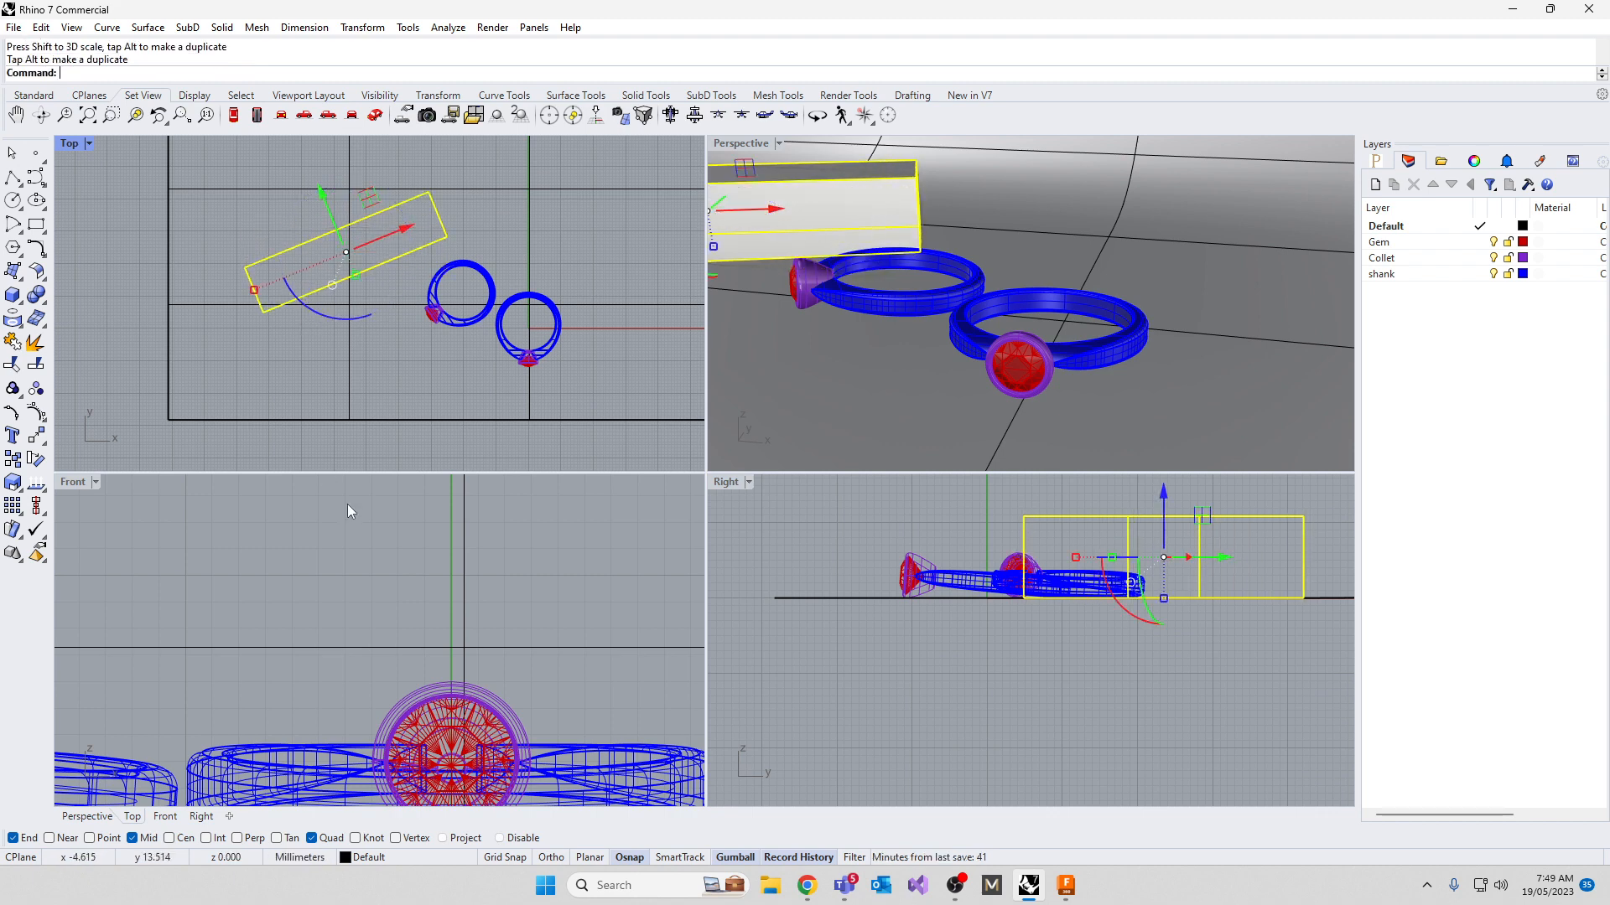
# Fillet all edges of the long box with a 0.3 mm radius
pyautogui.write('Fill')
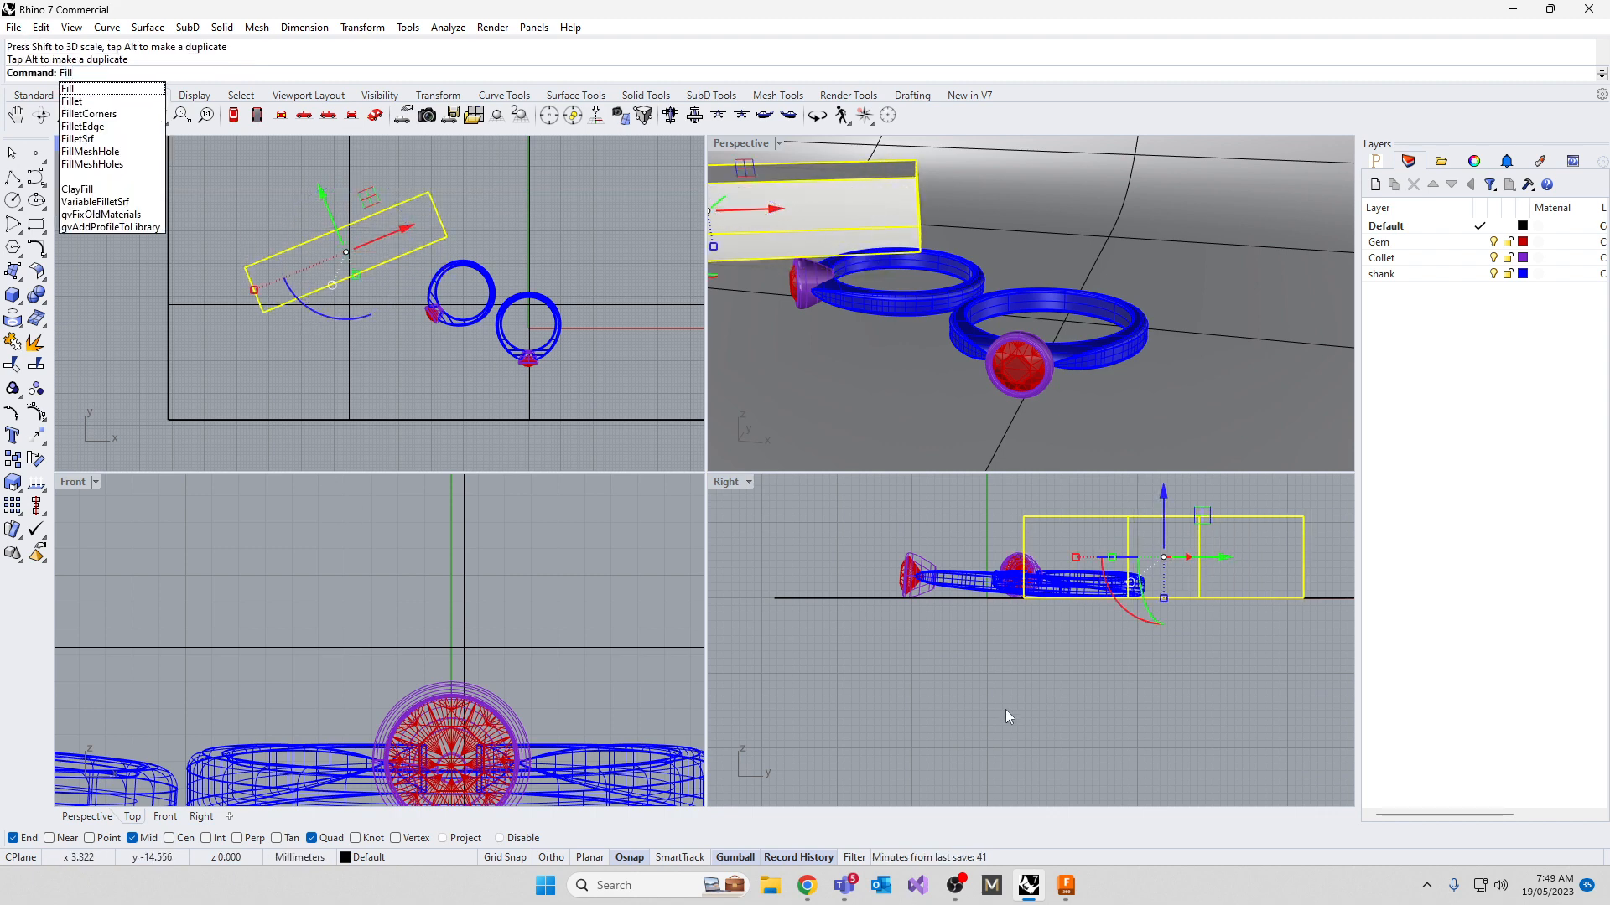
pyautogui.click(96, 127)
pyautogui.moveTo(298, 292); pyautogui.dragTo(470, 262)
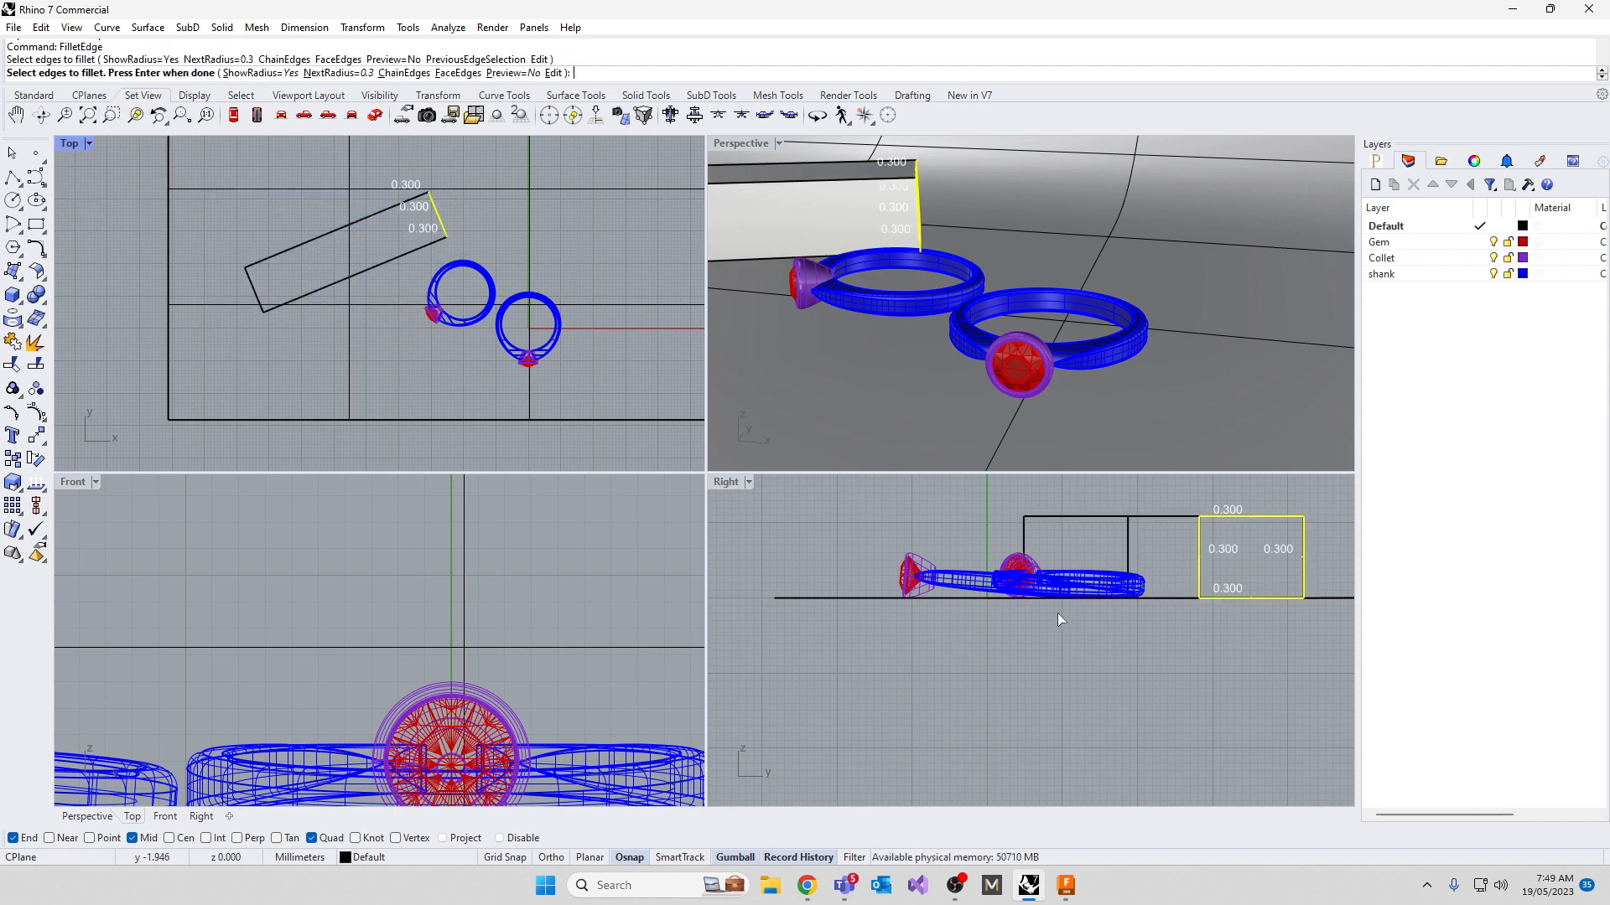
pyautogui.scroll(-5, 426, 631)
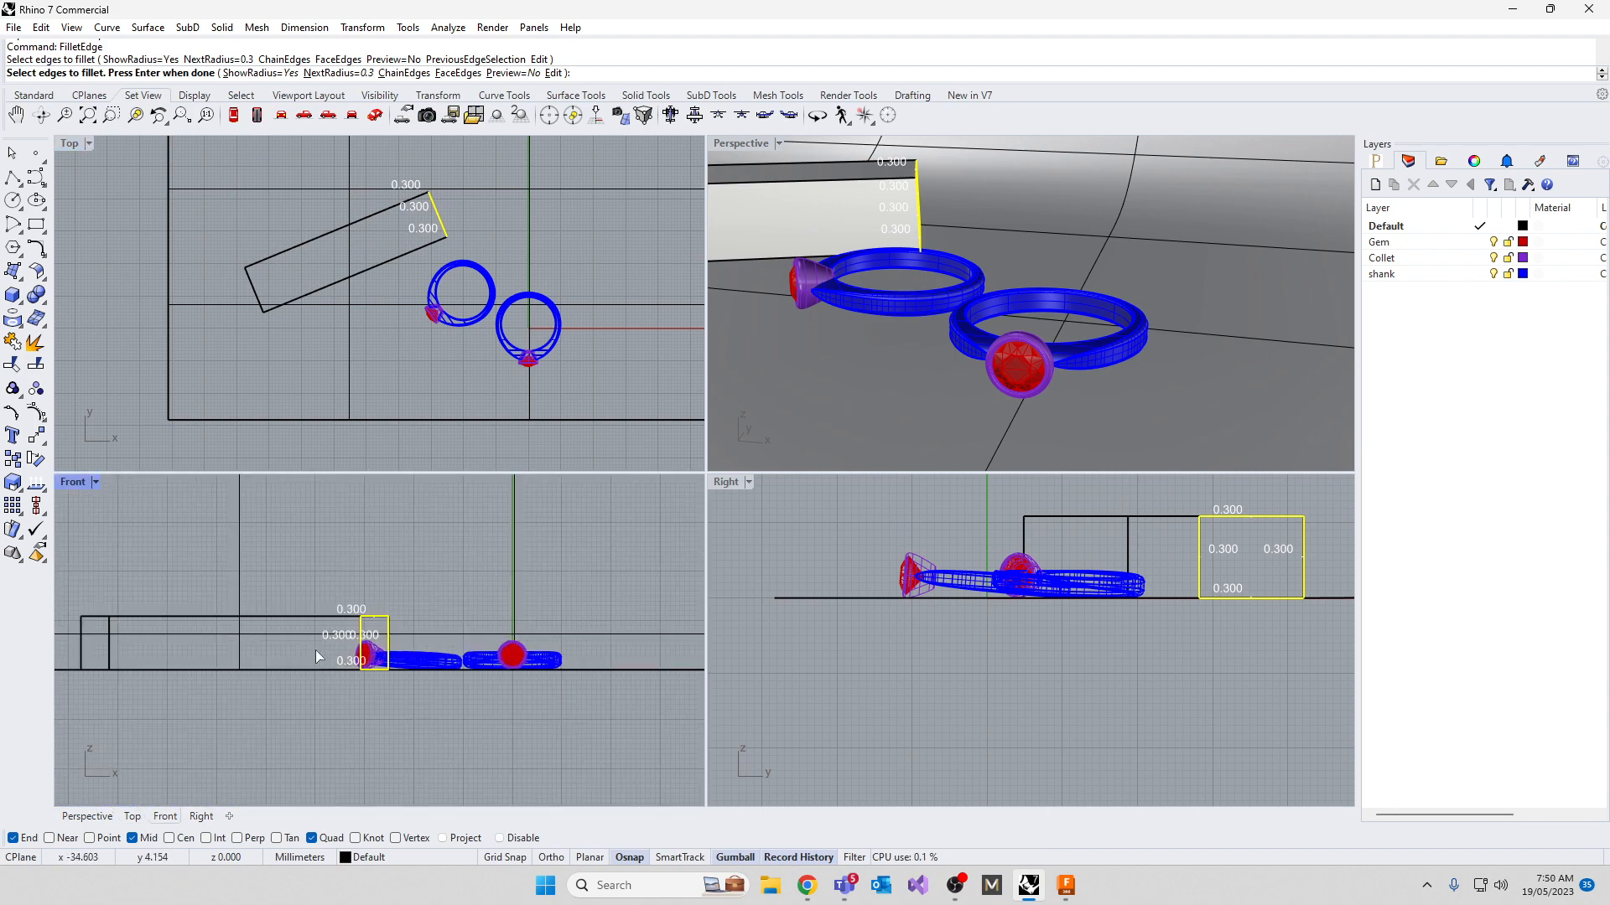
pyautogui.scroll(-2, 142, 654)
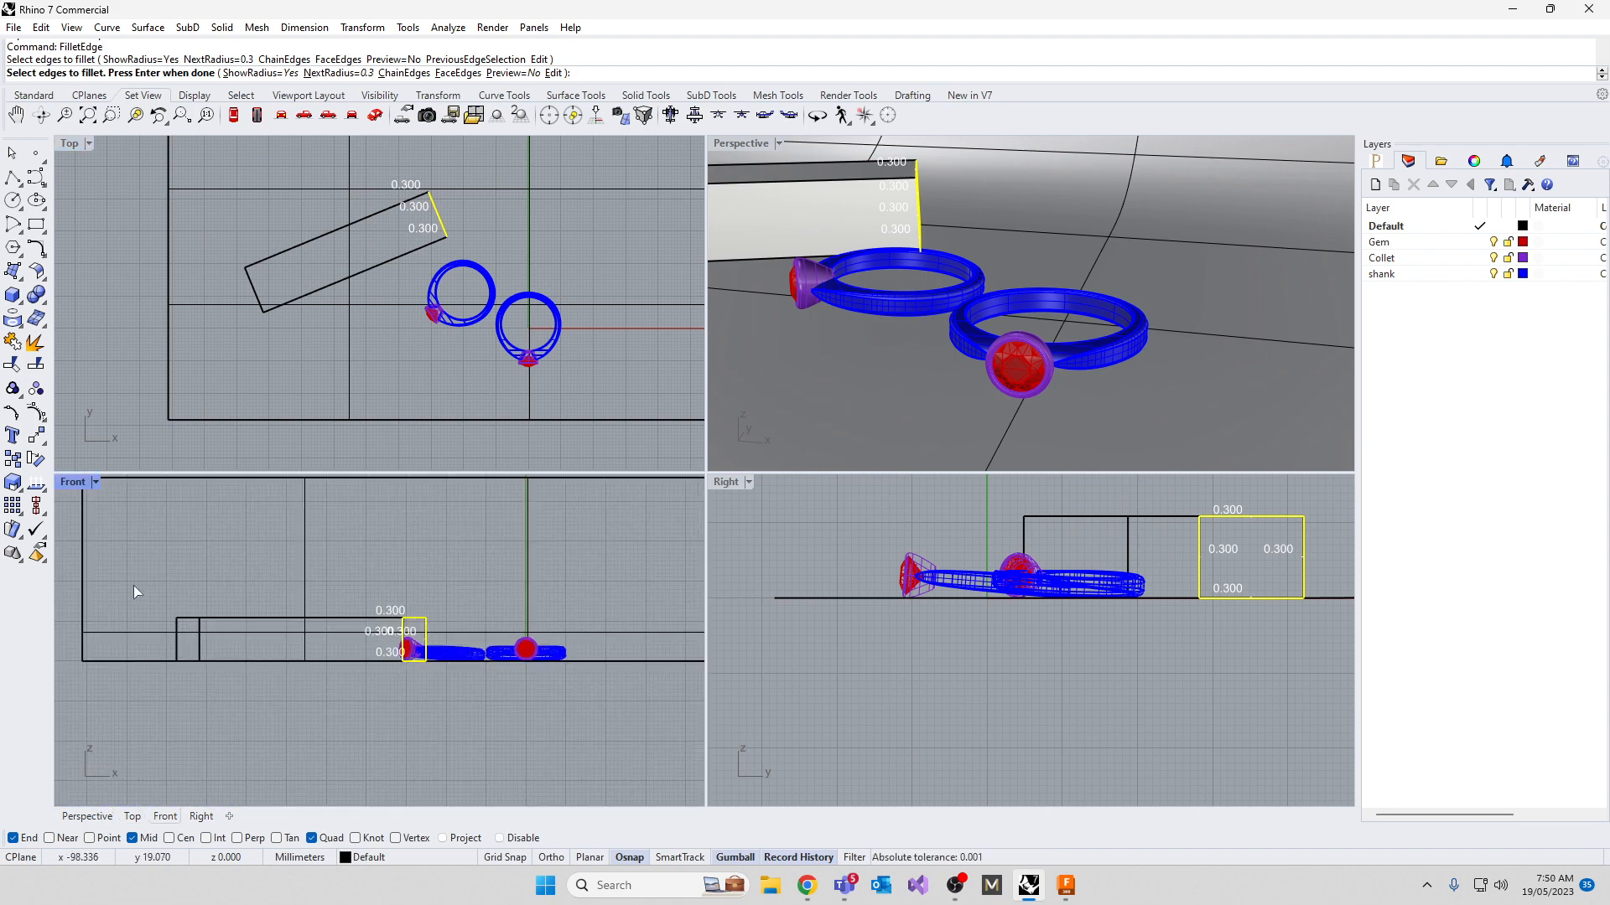
pyautogui.moveTo(134, 586); pyautogui.dragTo(253, 695)
pyautogui.moveTo(146, 604); pyautogui.dragTo(423, 659)
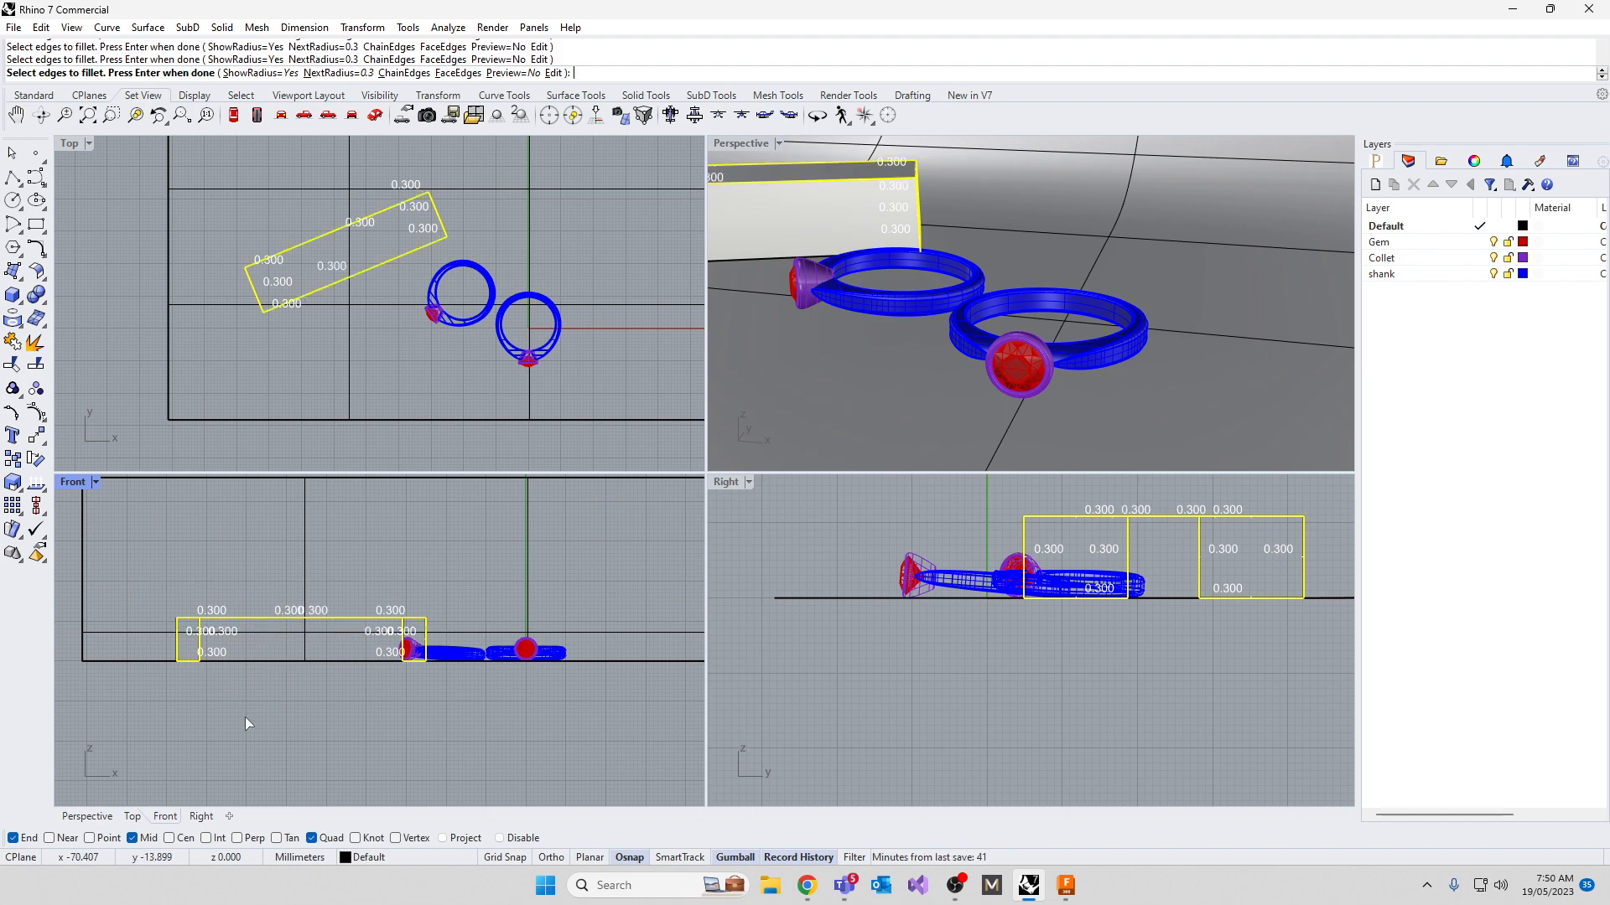
pyautogui.press('Return')
pyautogui.press('Return')
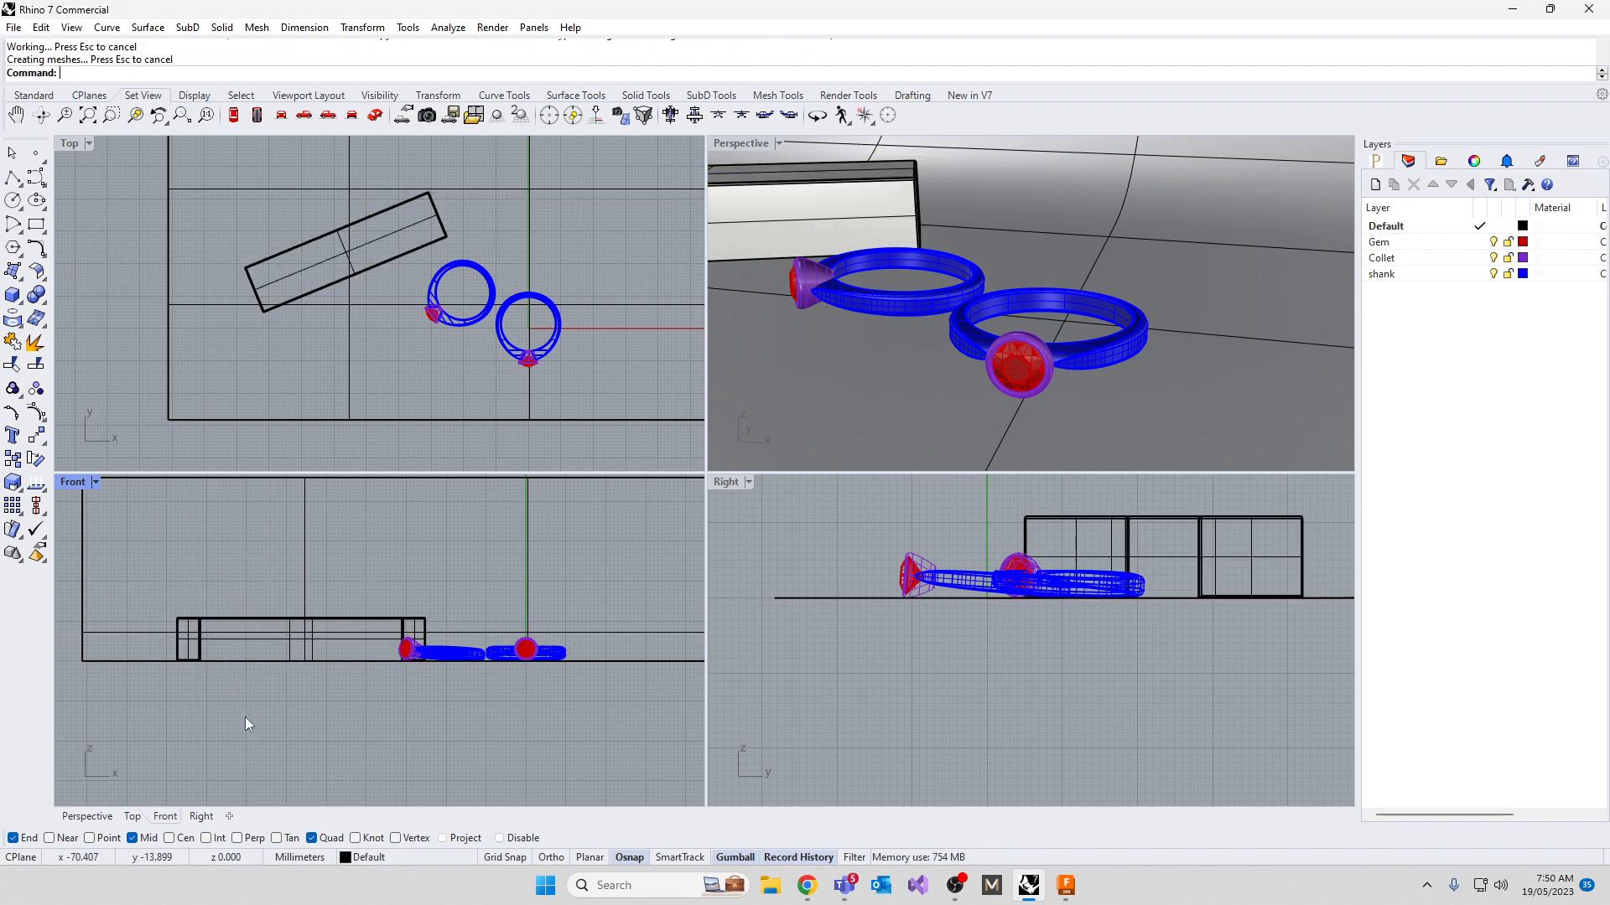
# Maximize the Perspective view and frame both rings from a low front angle
pyautogui.scroll(-5, 1001, 359)
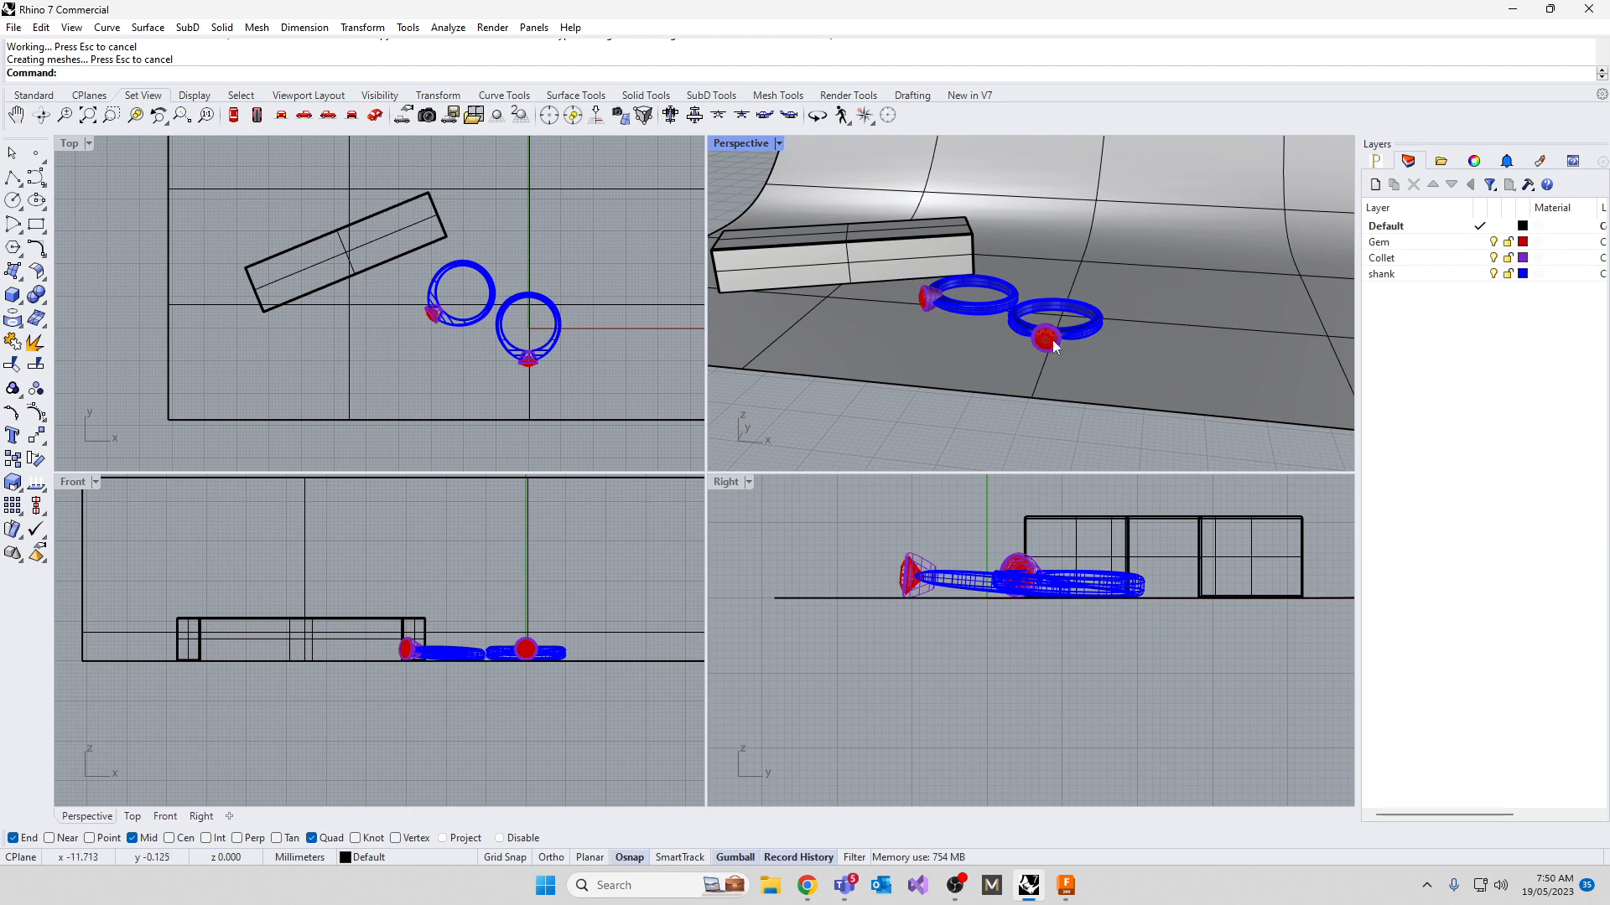
pyautogui.moveTo(1053, 347); pyautogui.dragTo(1043, 302, button='right')
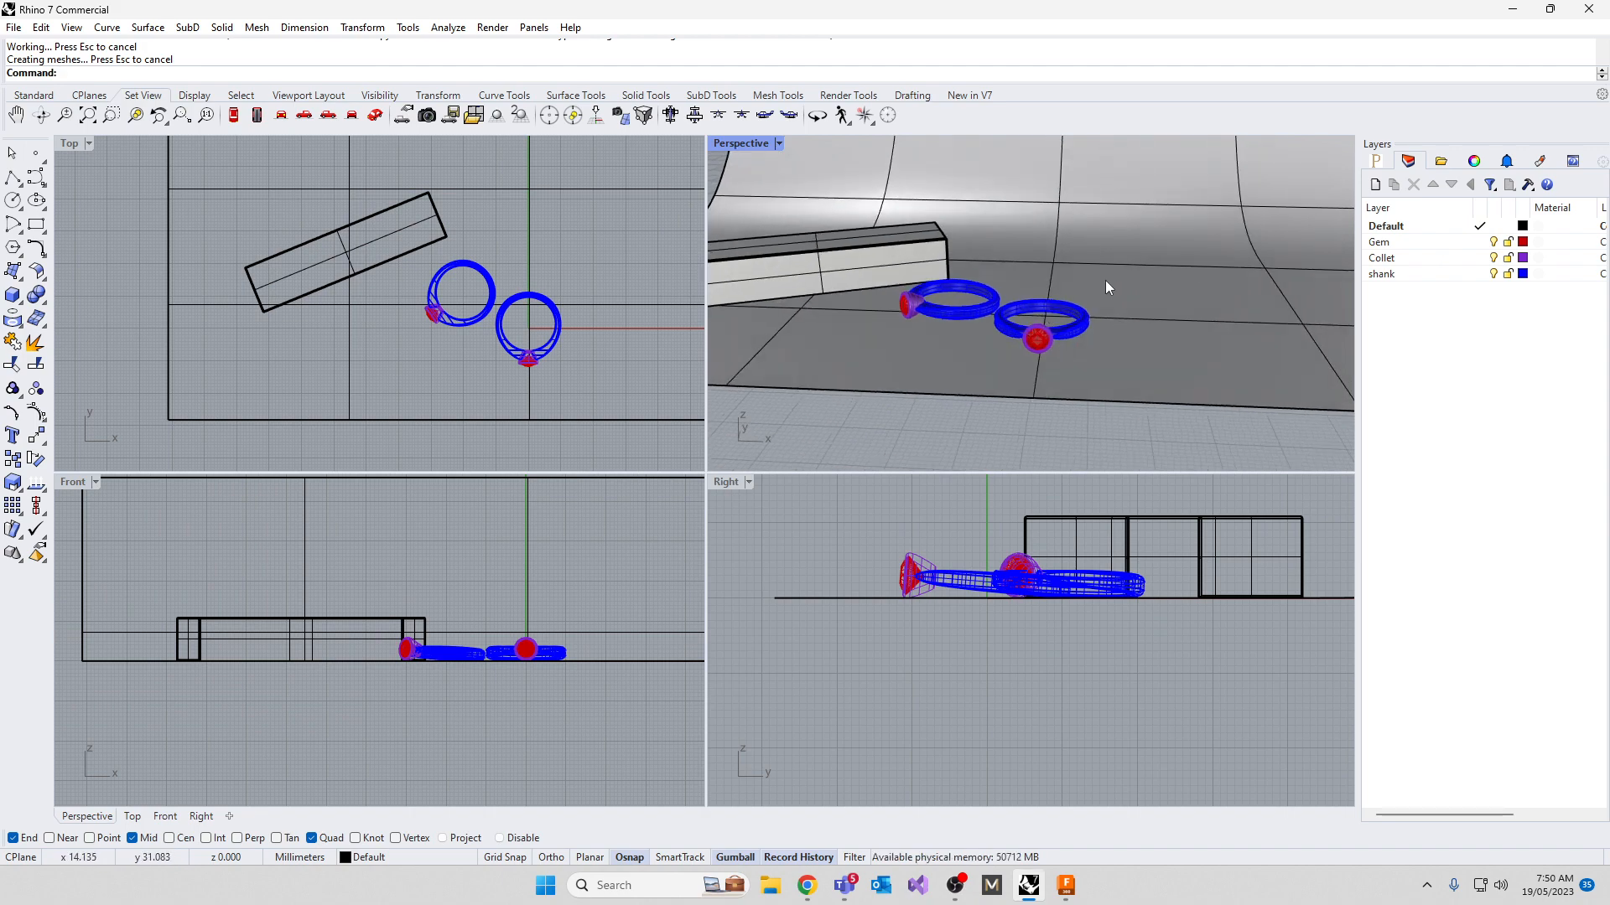
pyautogui.doubleClick(750, 148)
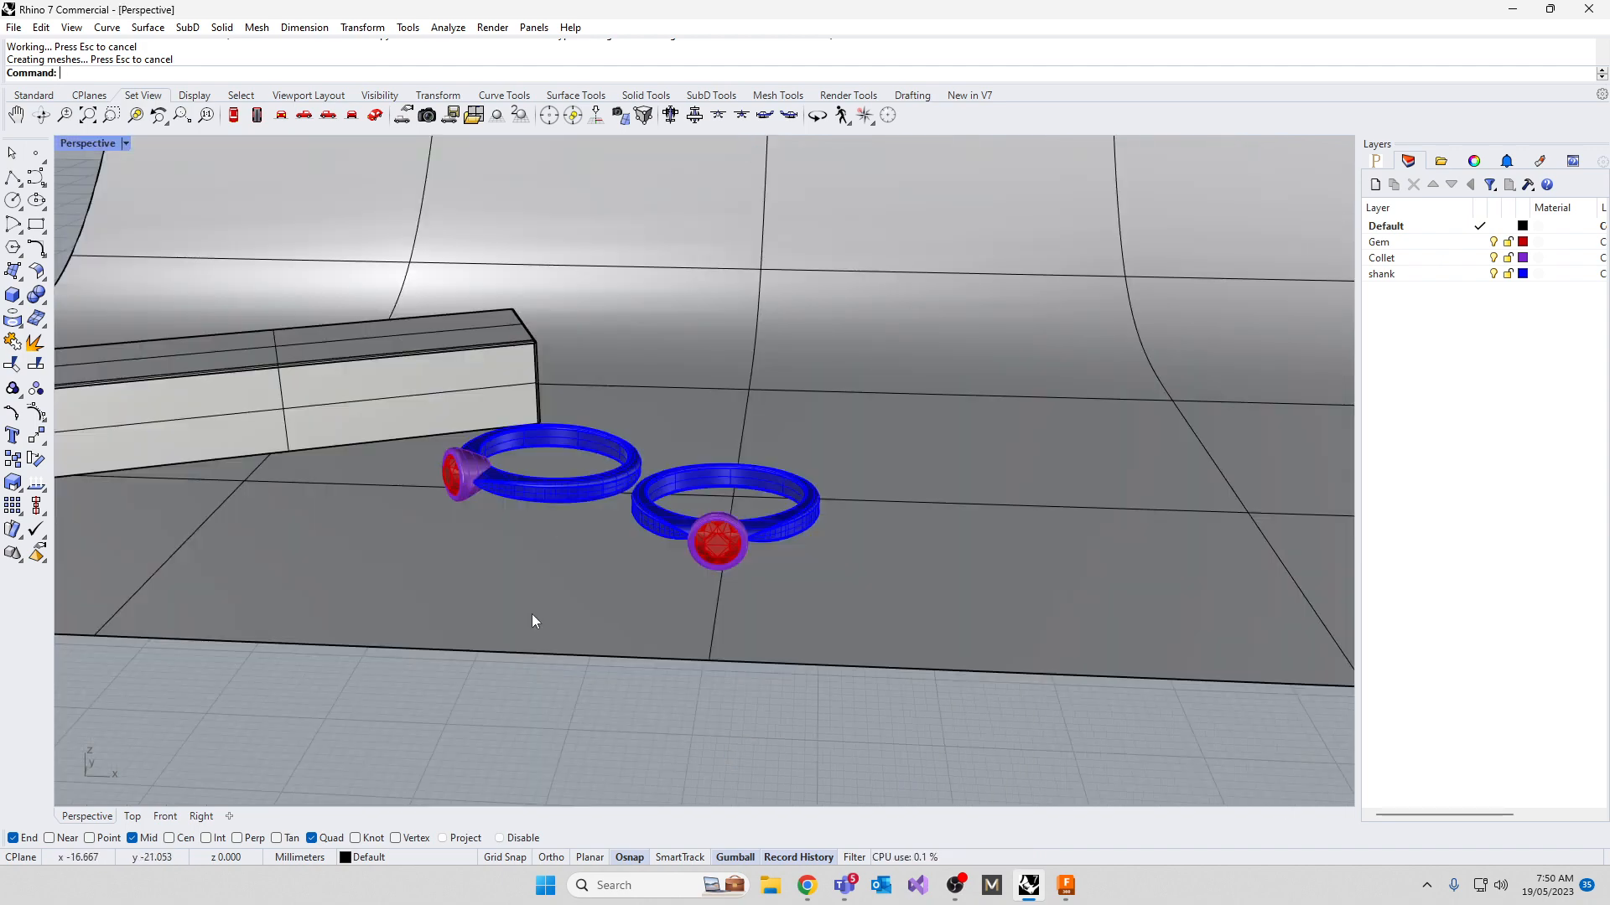
pyautogui.scroll(5, 553, 587)
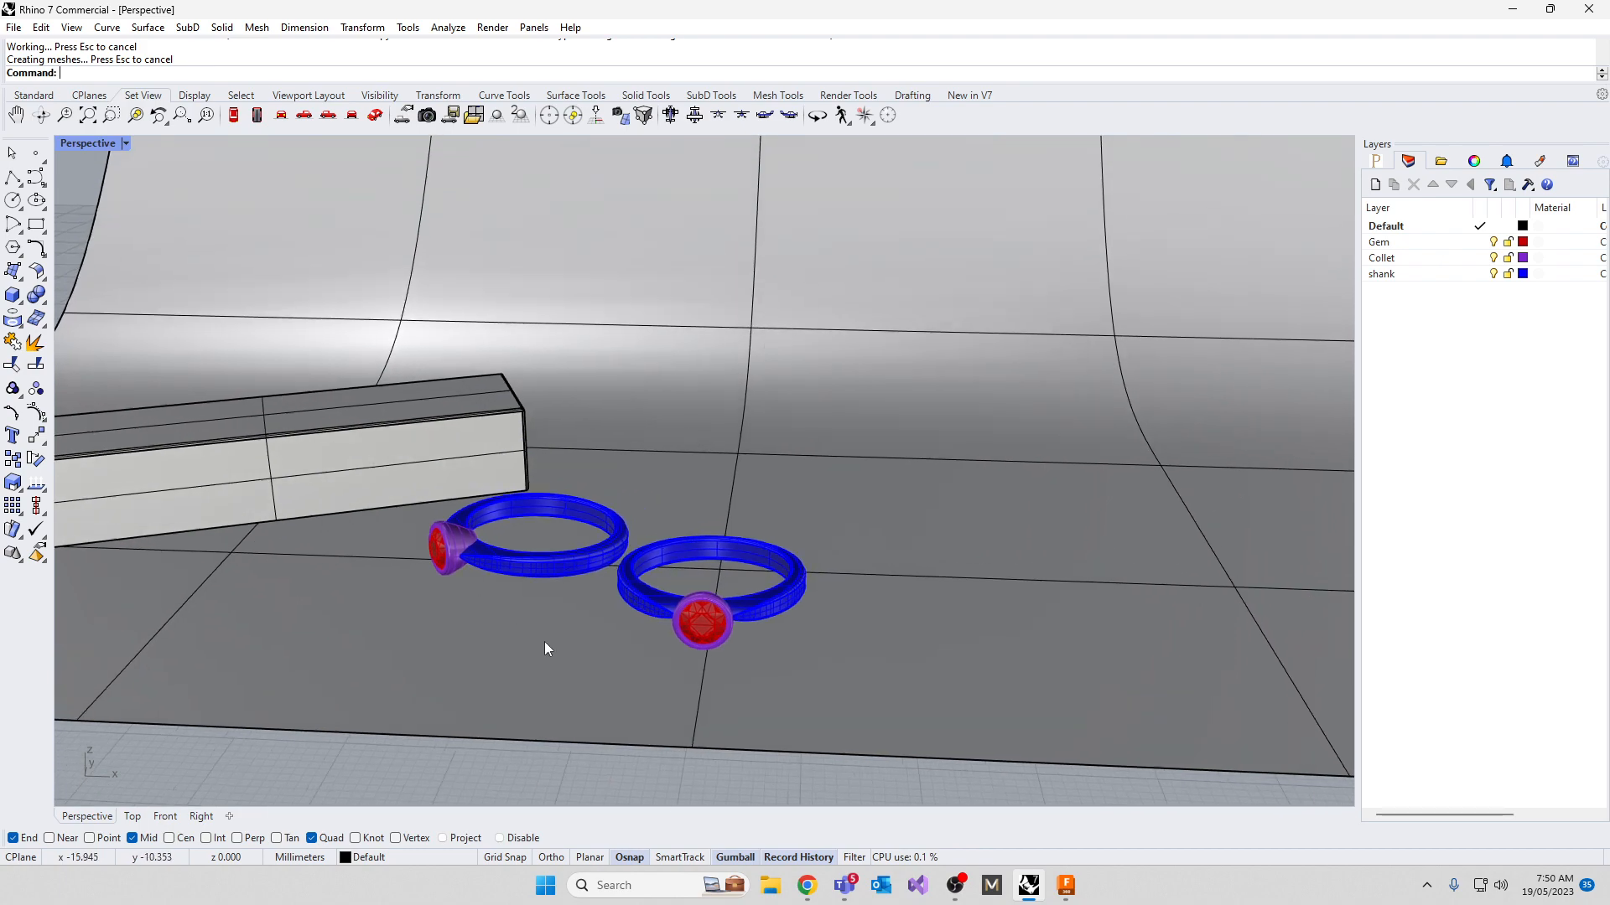
pyautogui.moveTo(621, 625); pyautogui.dragTo(508, 494, button='right')
pyautogui.scroll(3, 613, 642)
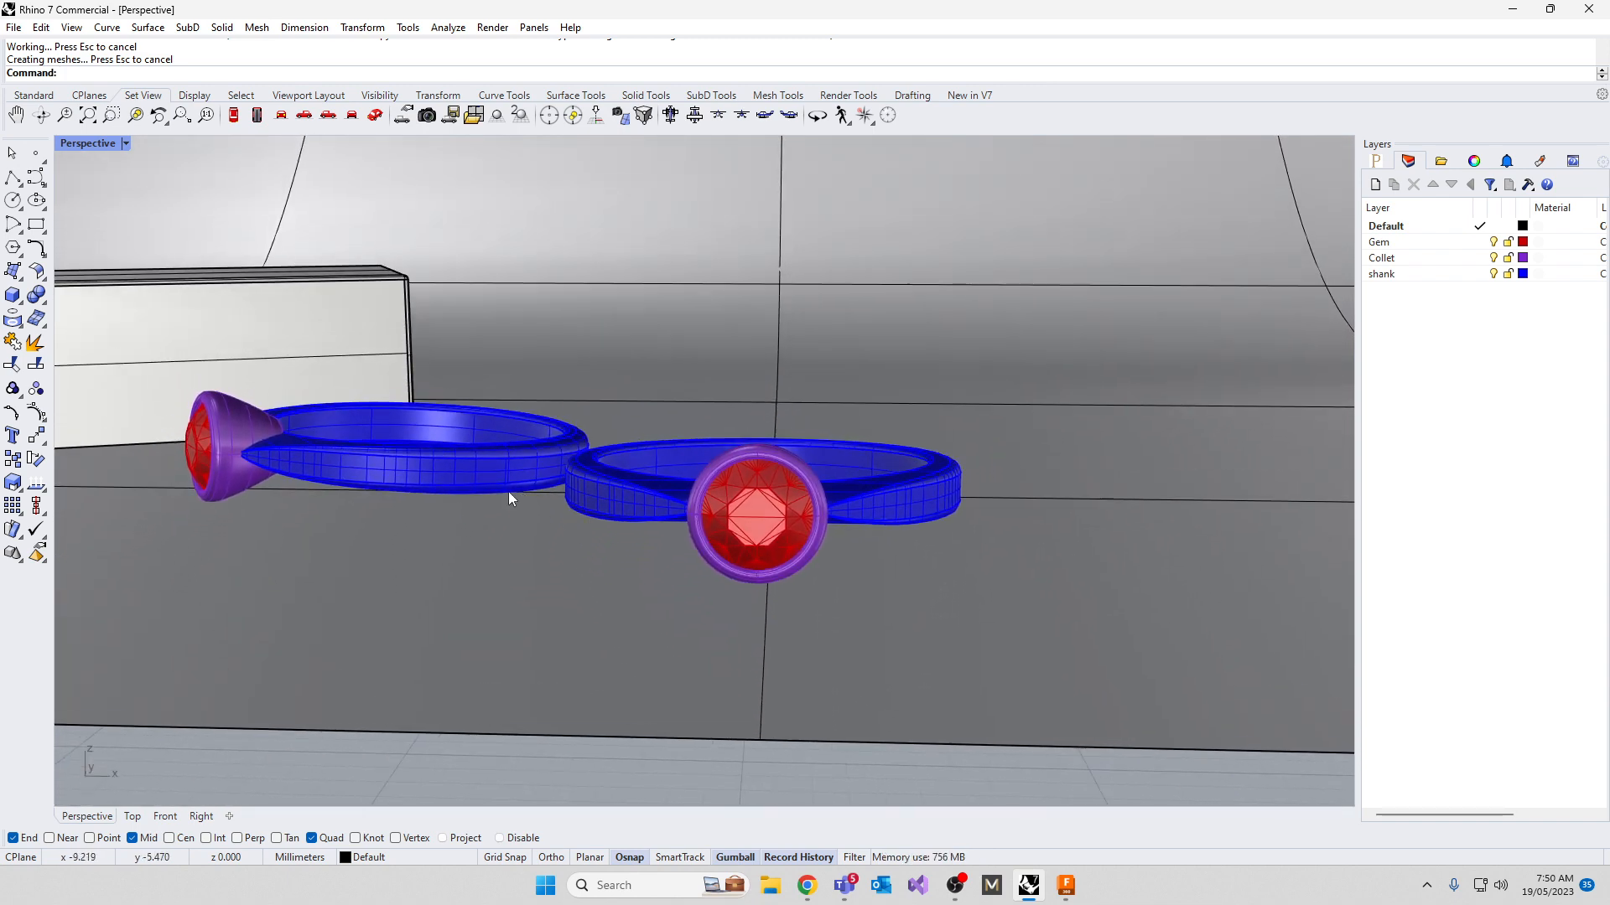
# Show the backdrop surface's control points and pull its front row of points forward to extend the floor
pyautogui.click(773, 744)
pyautogui.scroll(-5, 744, 457)
pyautogui.scroll(-8, 744, 457)
pyautogui.moveTo(743, 455); pyautogui.dragTo(757, 583, button='right')
pyautogui.press('F10')
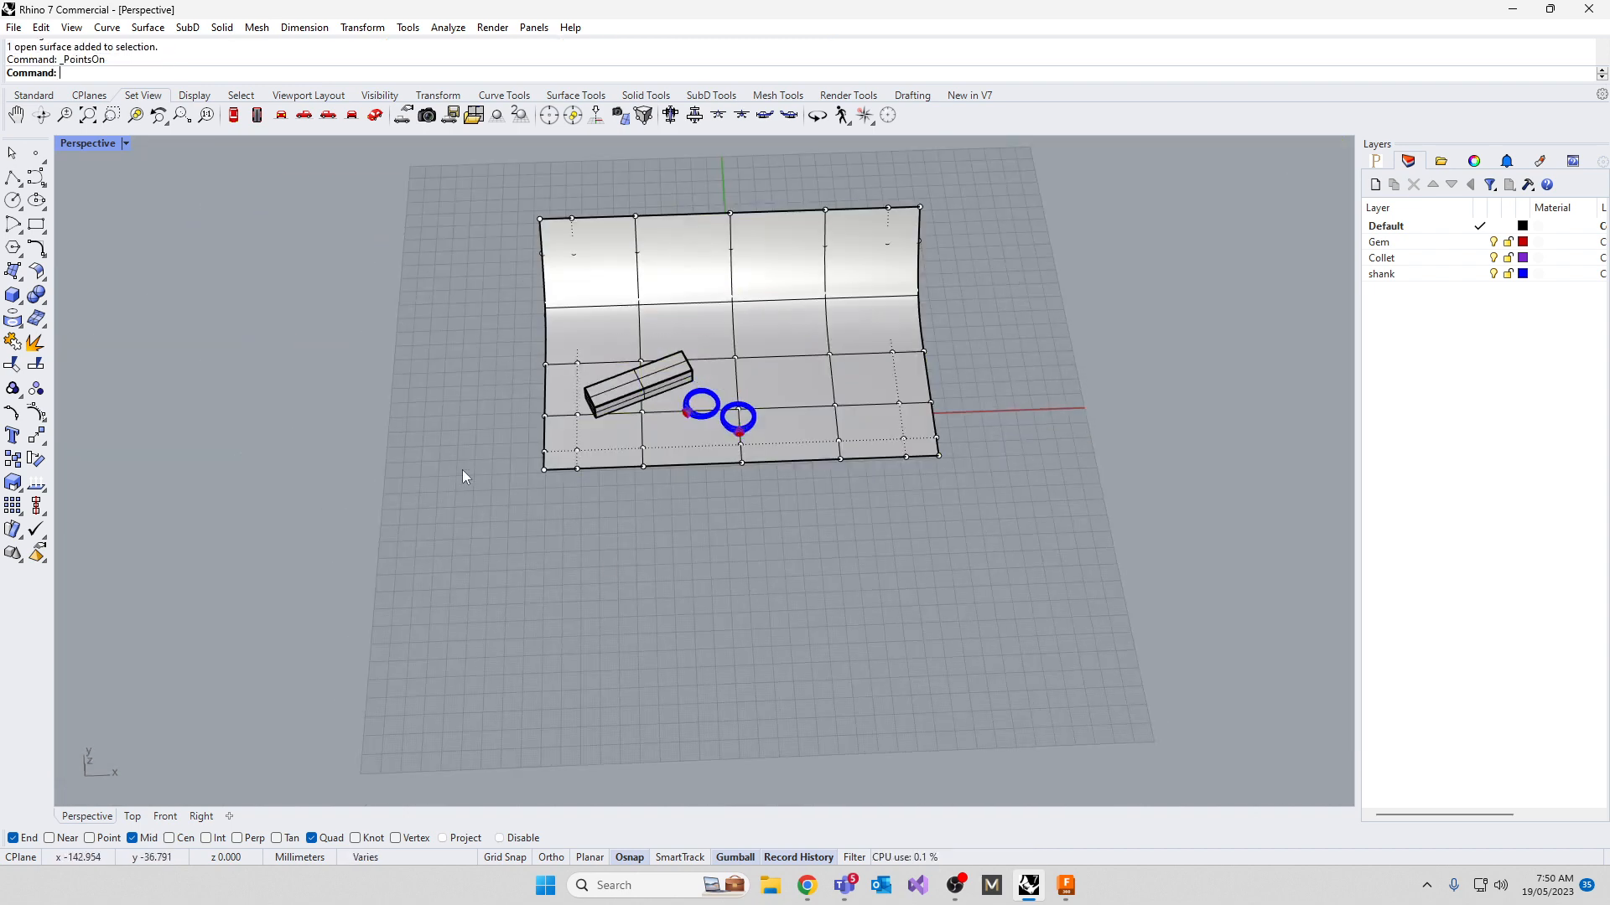
pyautogui.moveTo(495, 470); pyautogui.dragTo(1084, 490)
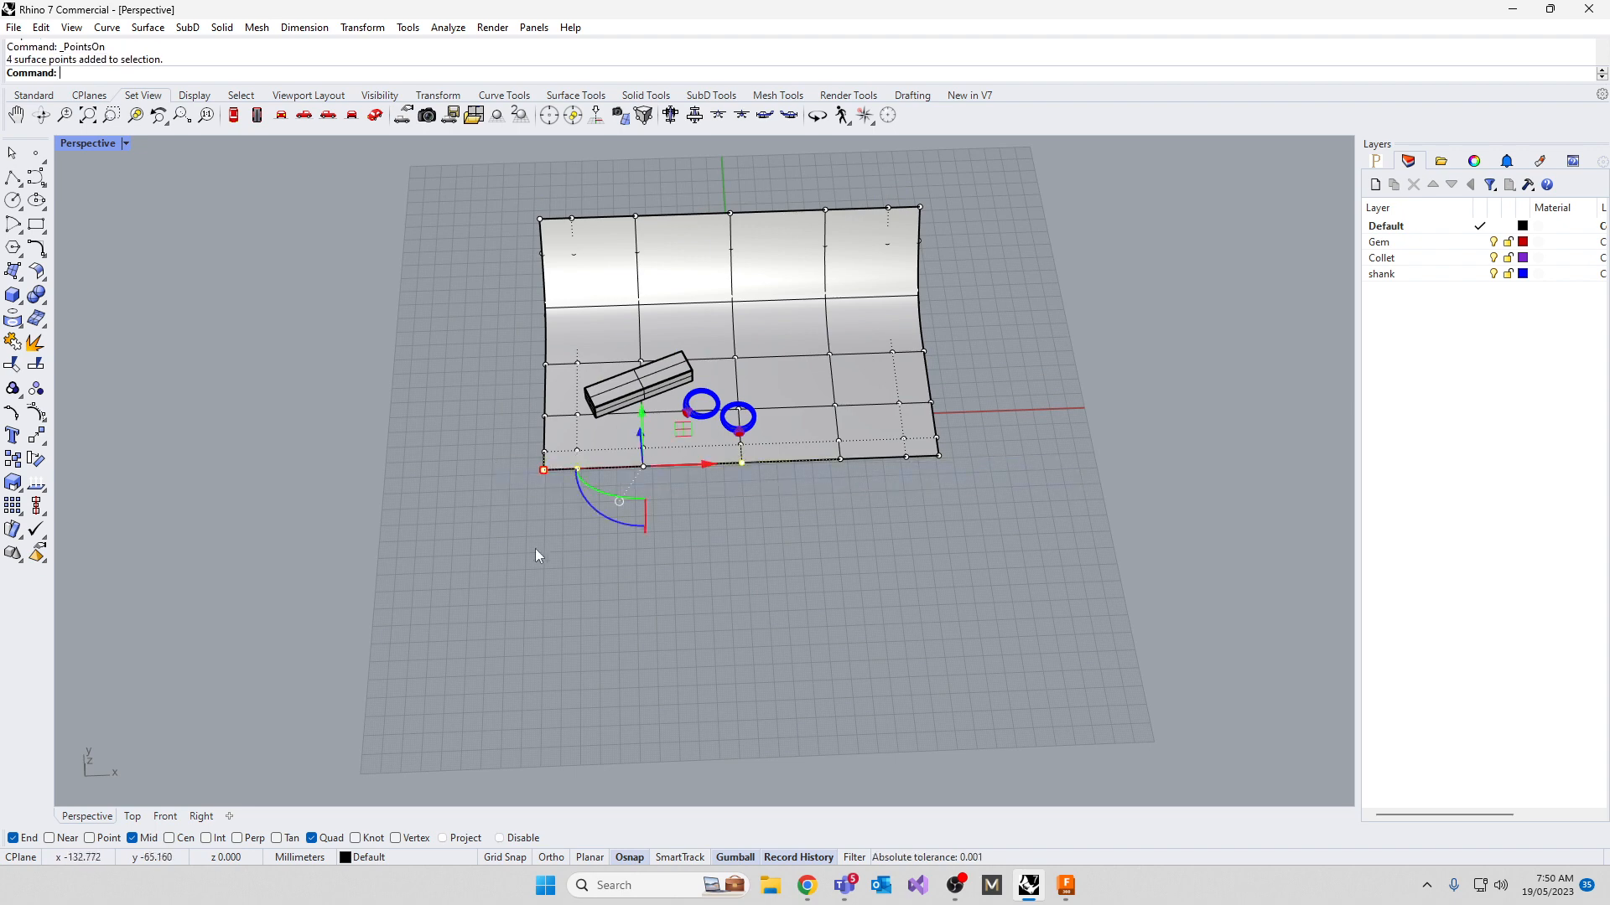
pyautogui.moveTo(535, 552); pyautogui.dragTo(560, 514, button='right')
pyautogui.moveTo(525, 456); pyautogui.dragTo(956, 479)
pyautogui.moveTo(743, 408); pyautogui.dragTo(742, 548)
pyautogui.click(294, 545)
# Compose a close, low Perspective view of both rings with the extended floor filling the foreground
pyautogui.moveTo(701, 631); pyautogui.dragTo(736, 432, button='right')
pyautogui.scroll(10, 738, 434)
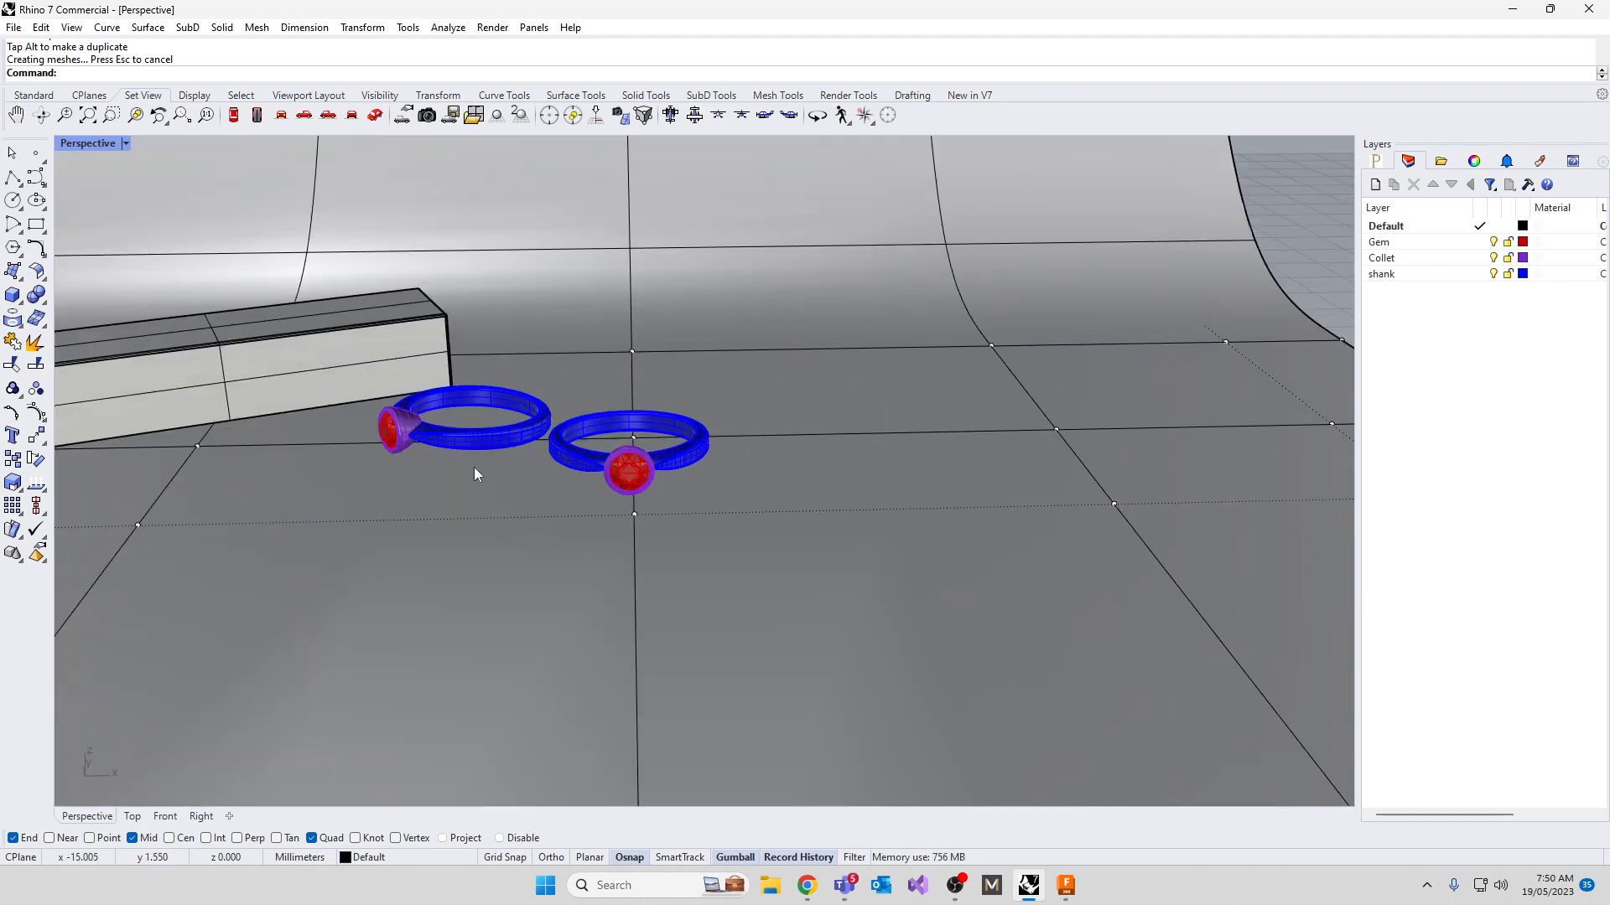
pyautogui.scroll(4, 474, 468)
pyautogui.moveTo(578, 574); pyautogui.dragTo(576, 585, button='right')
pyautogui.moveTo(679, 614); pyautogui.dragTo(722, 532, button='right')
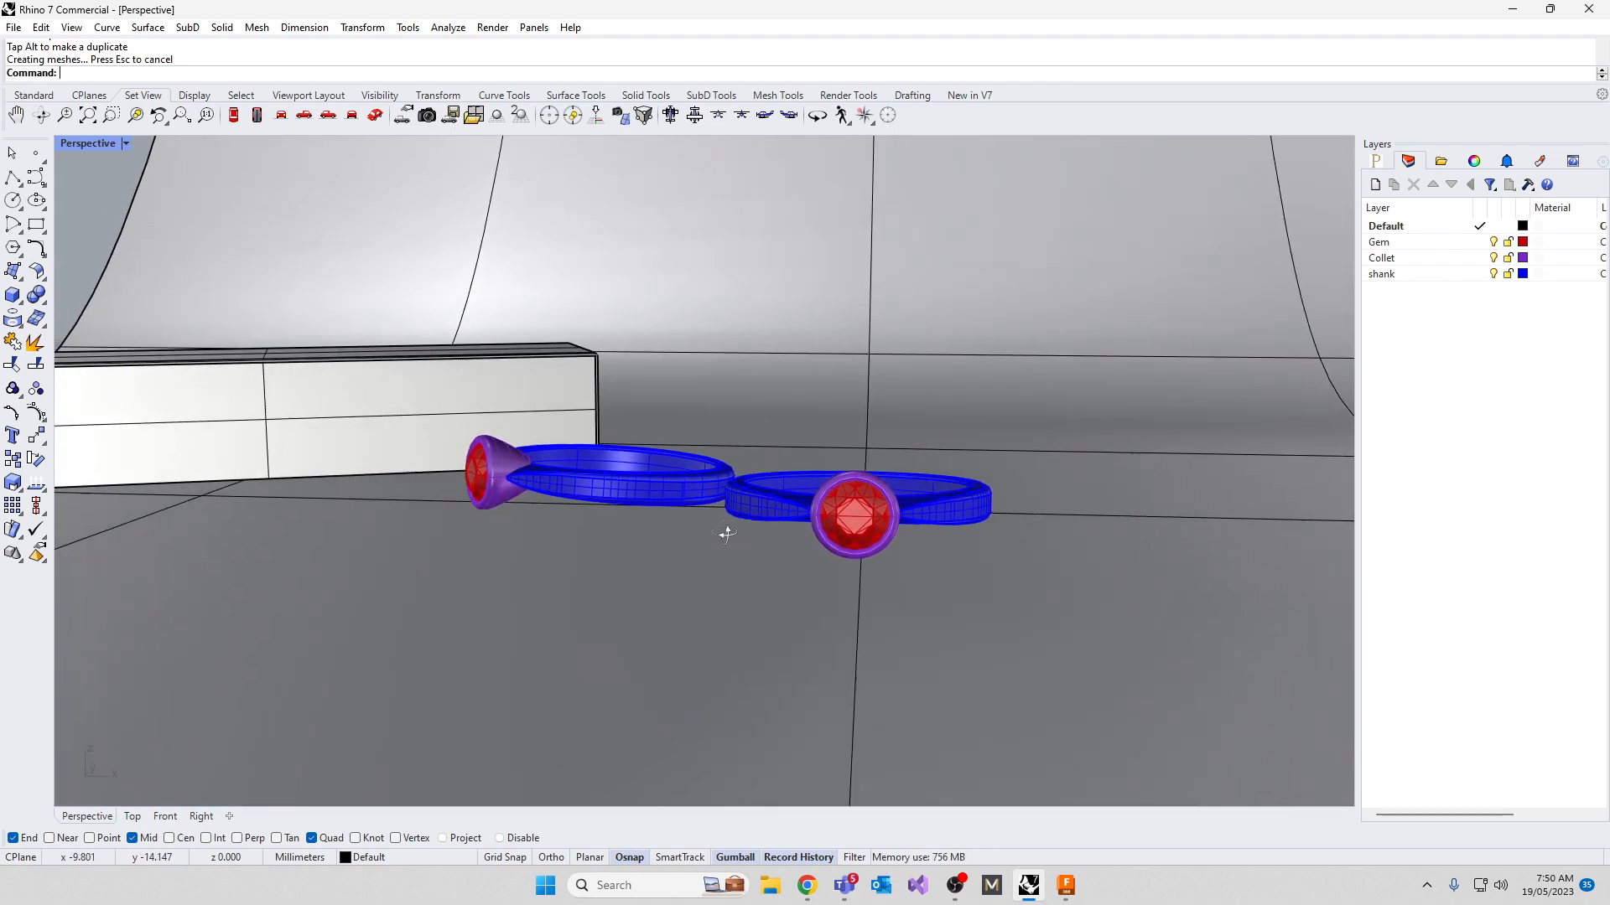
pyautogui.scroll(5, 898, 503)
pyautogui.moveTo(890, 515); pyautogui.dragTo(746, 592, button='right')
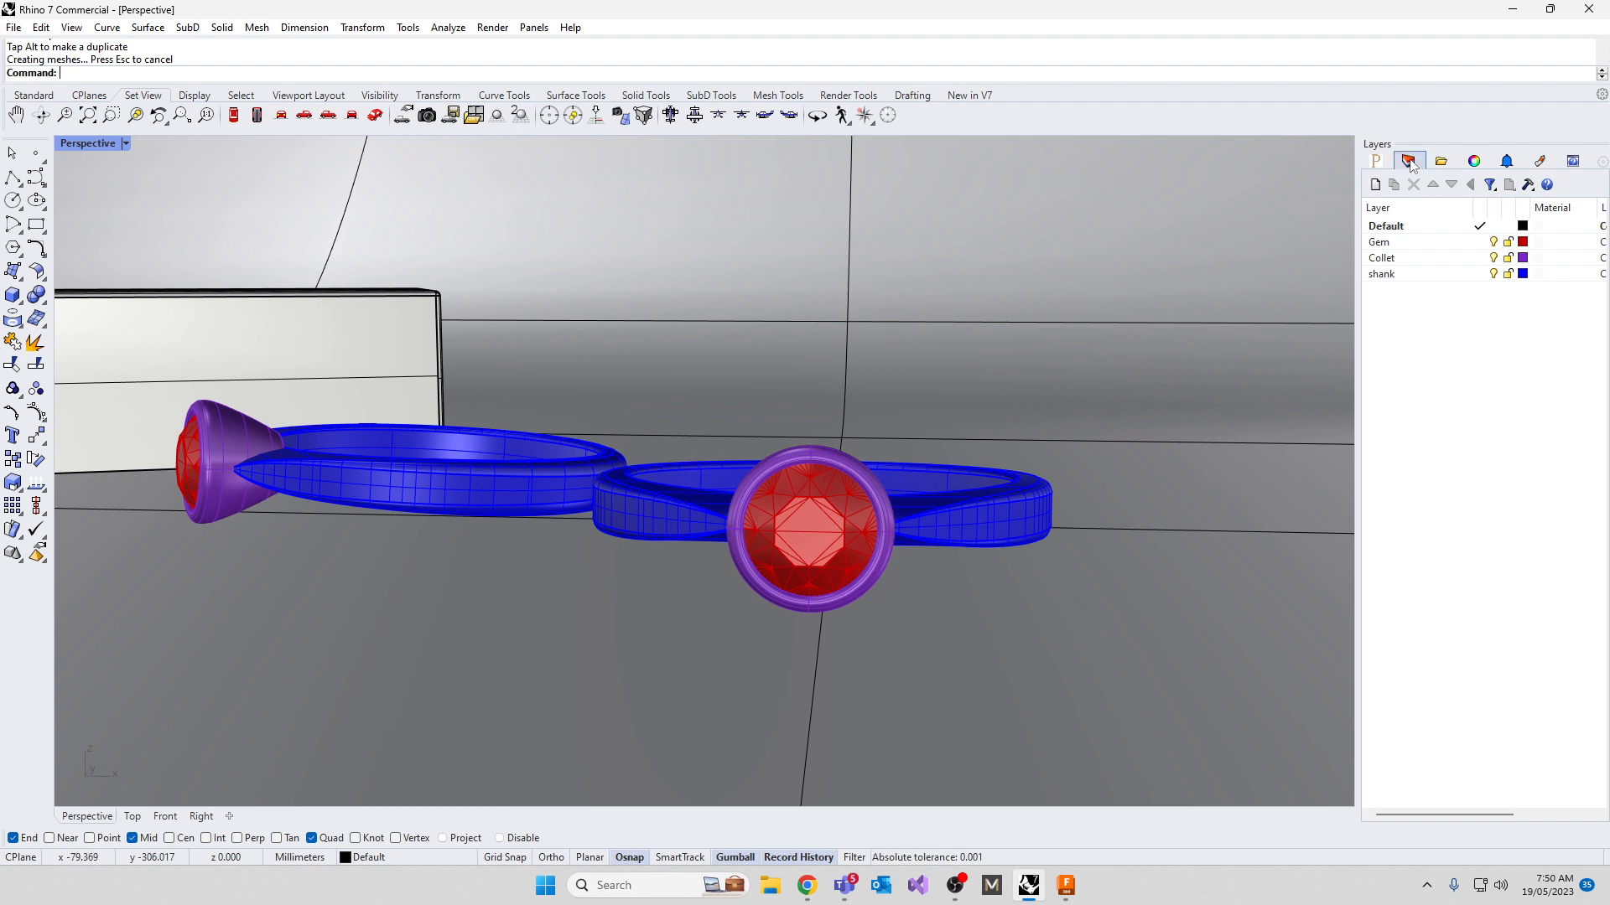
# Float the layer list over the model view and browse the Glass materials in the render content library
pyautogui.moveTo(1411, 165); pyautogui.dragTo(1124, 172)
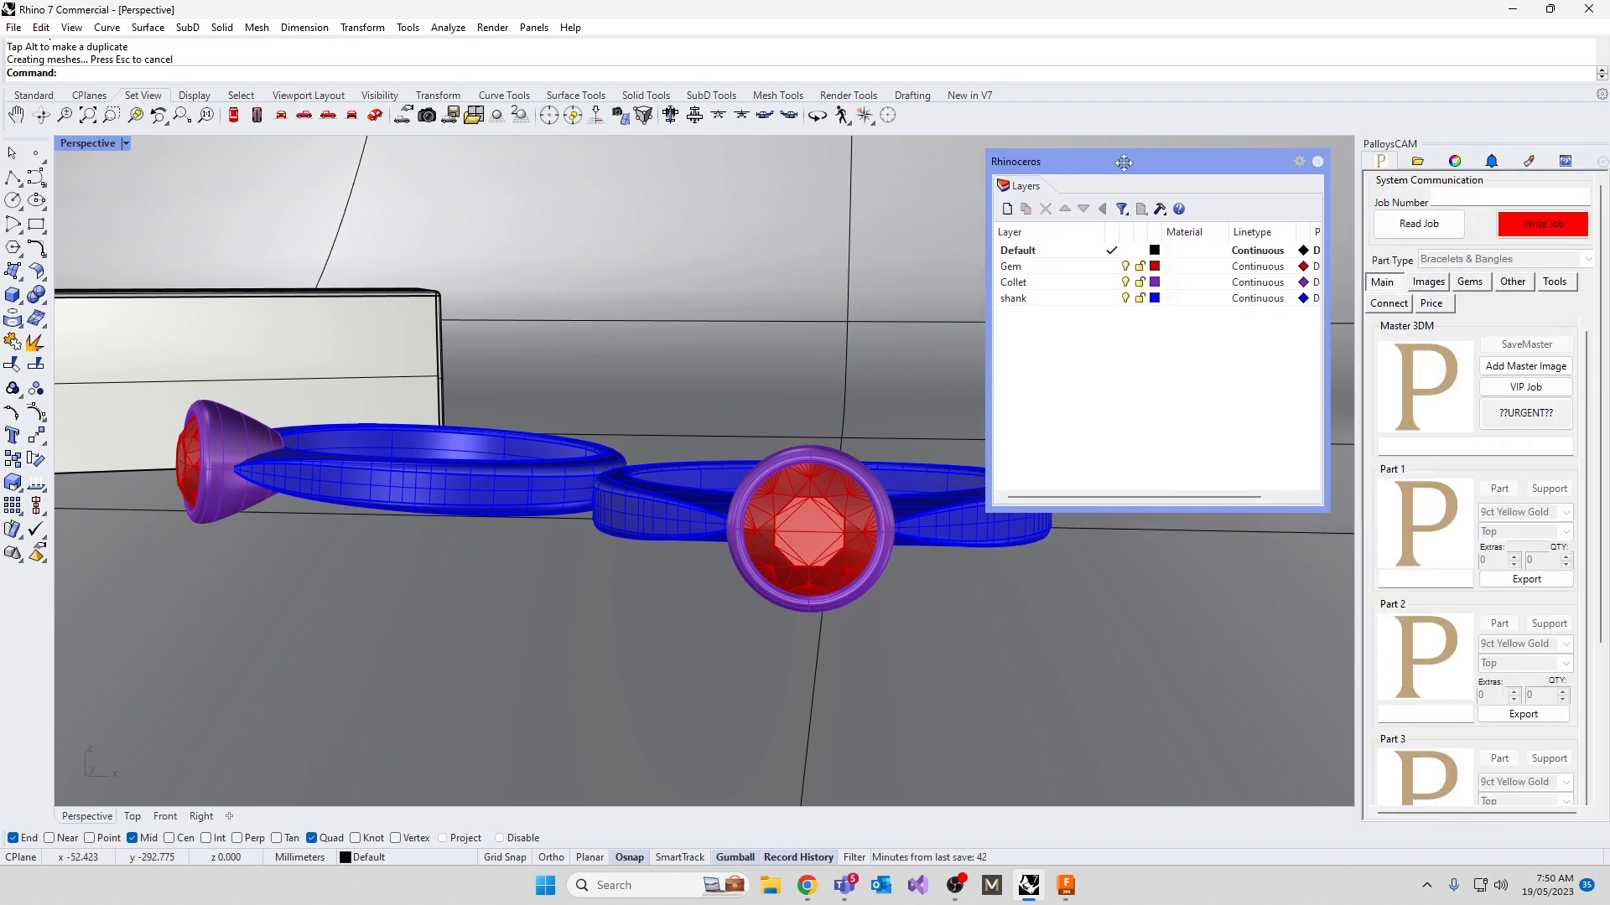
pyautogui.click(1417, 162)
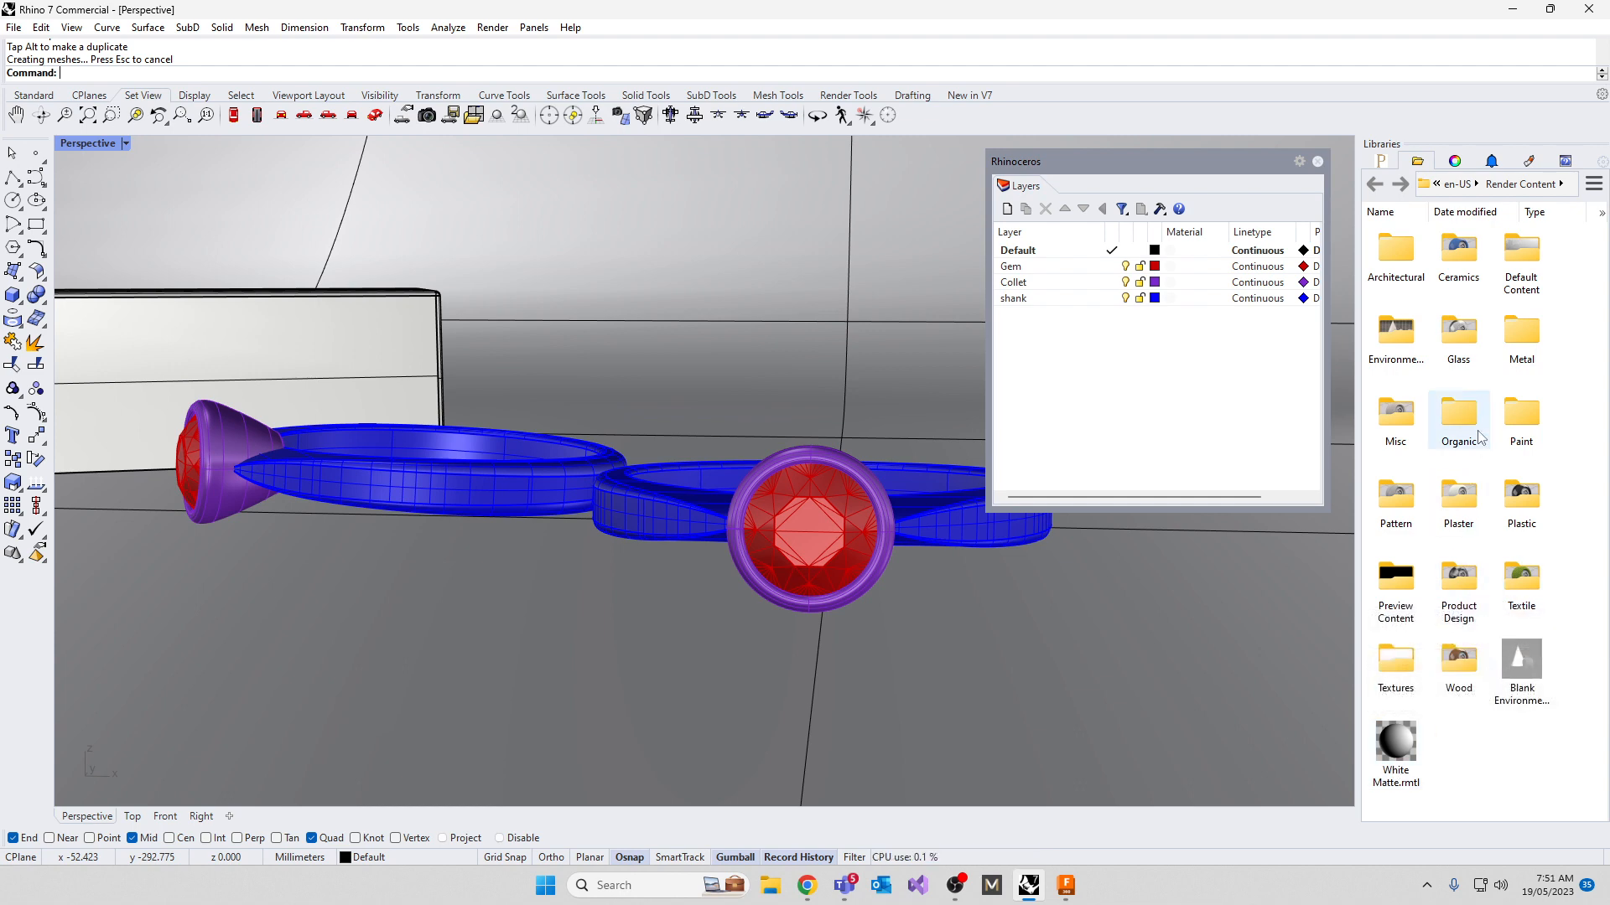
pyautogui.doubleClick(1462, 341)
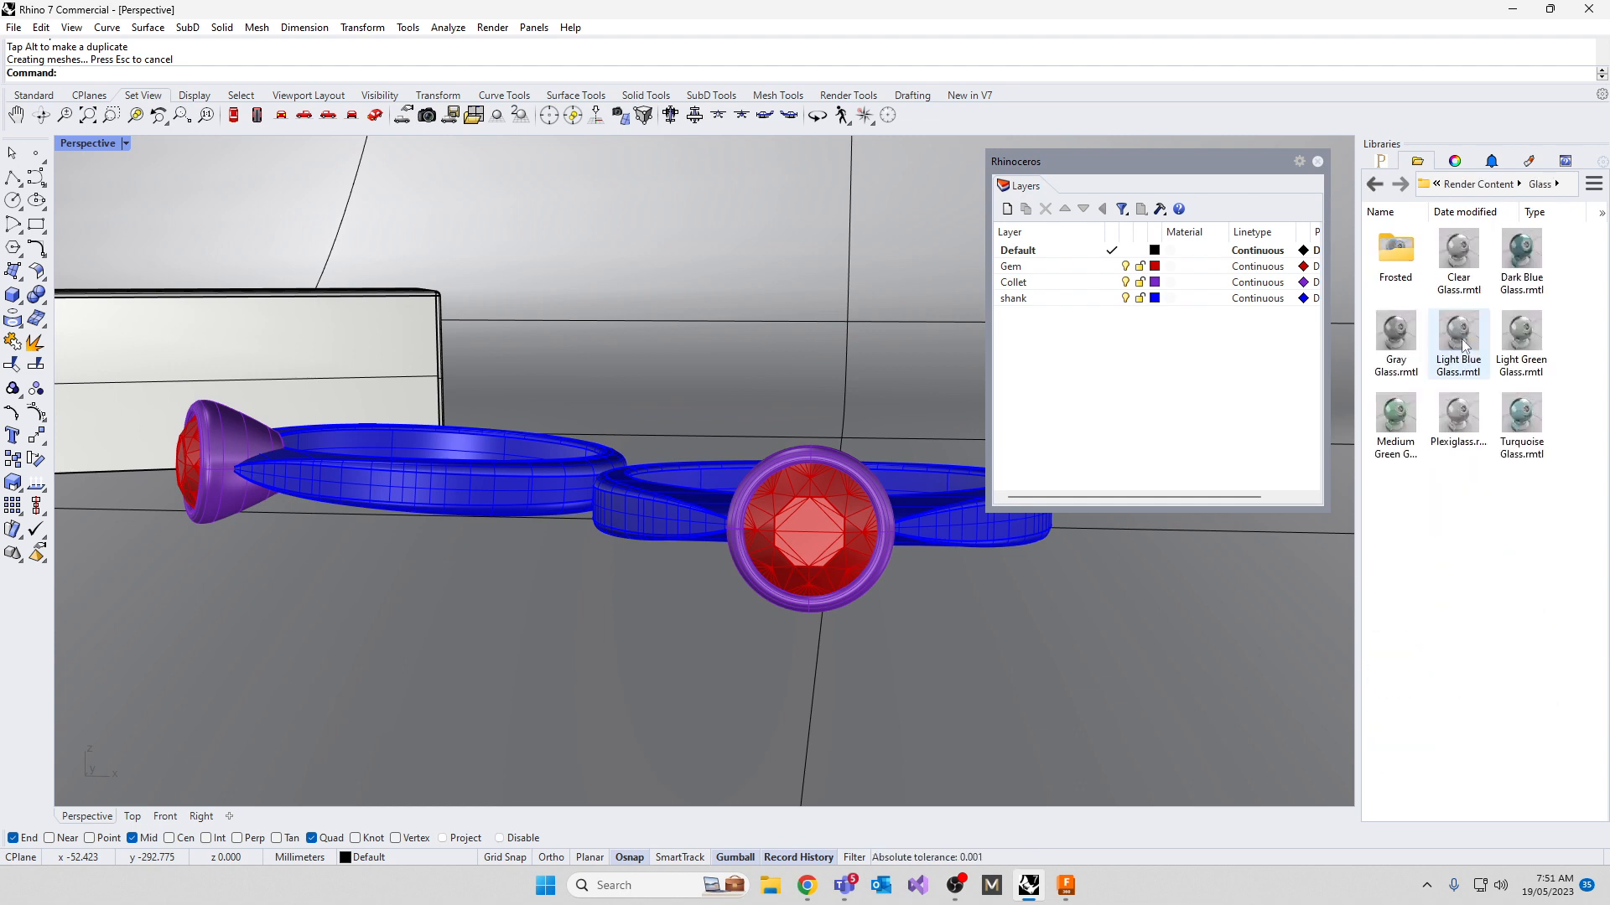
pyautogui.click(1484, 184)
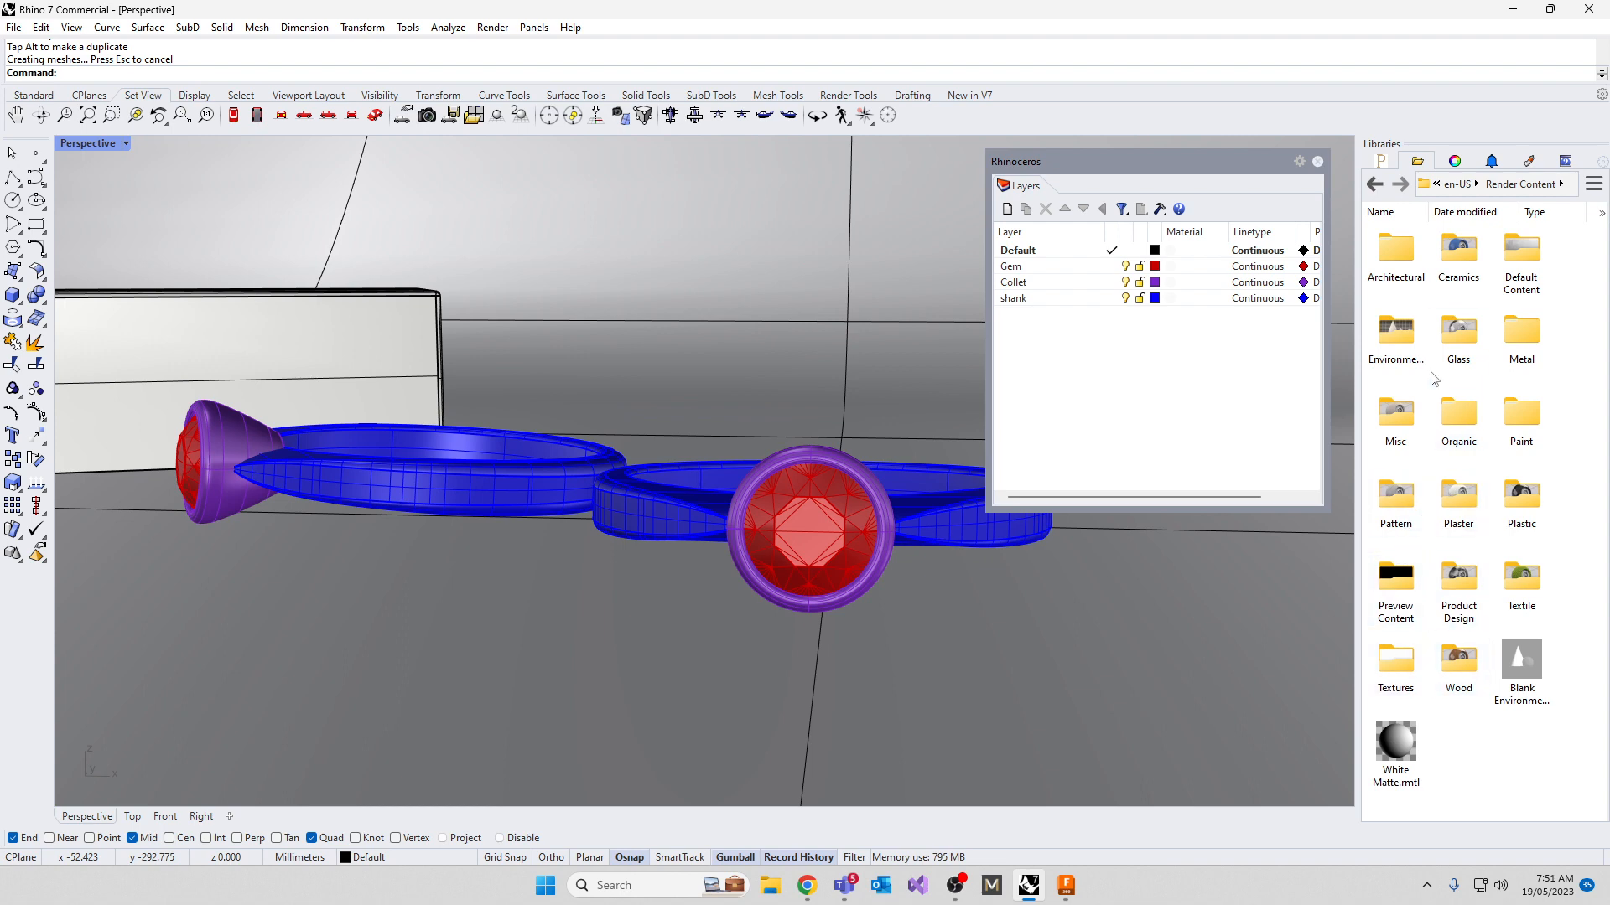
# Assign the Polished Yellow Gold metal from the library to the shank layer and set the Perspective view to Rendered display
pyautogui.doubleClick(1521, 332)
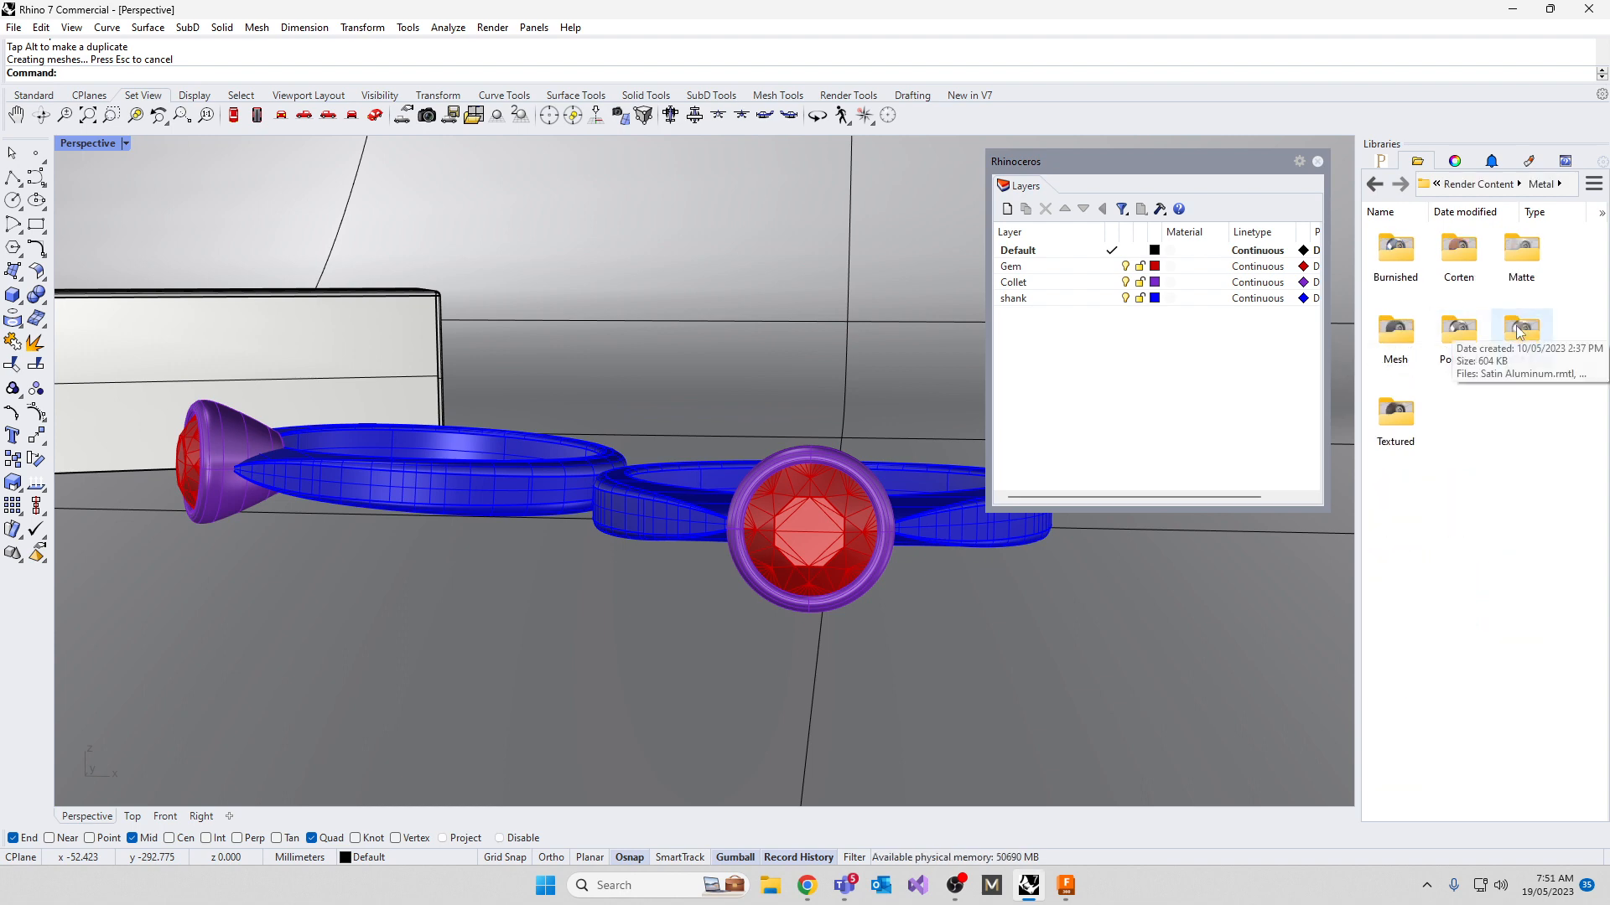
pyautogui.doubleClick(1459, 329)
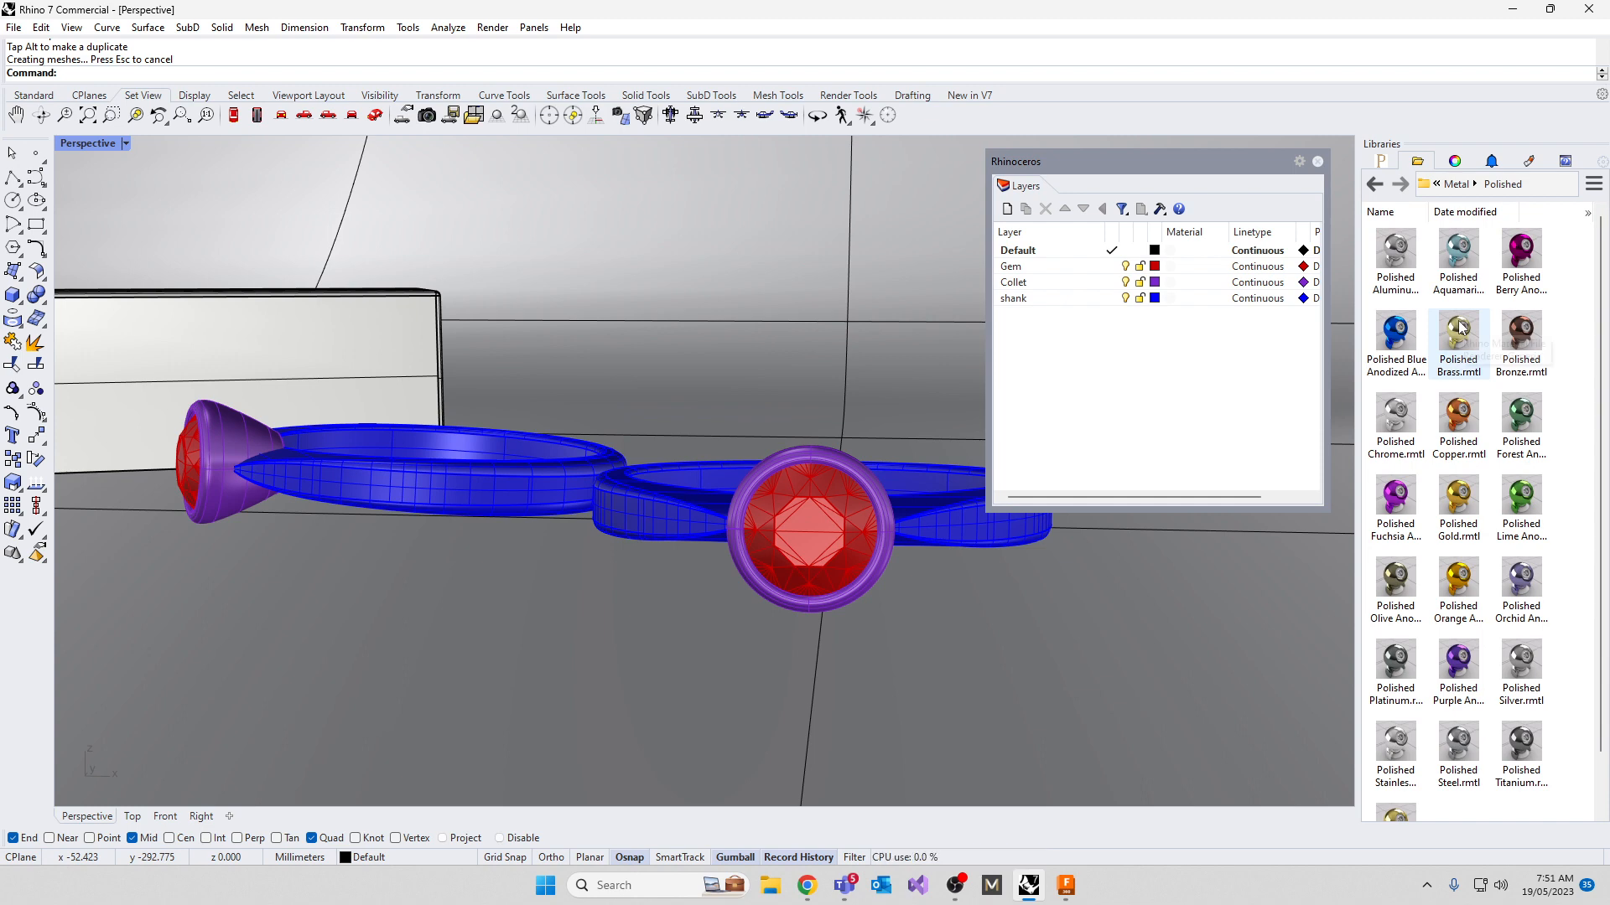
pyautogui.scroll(-1, 1459, 637)
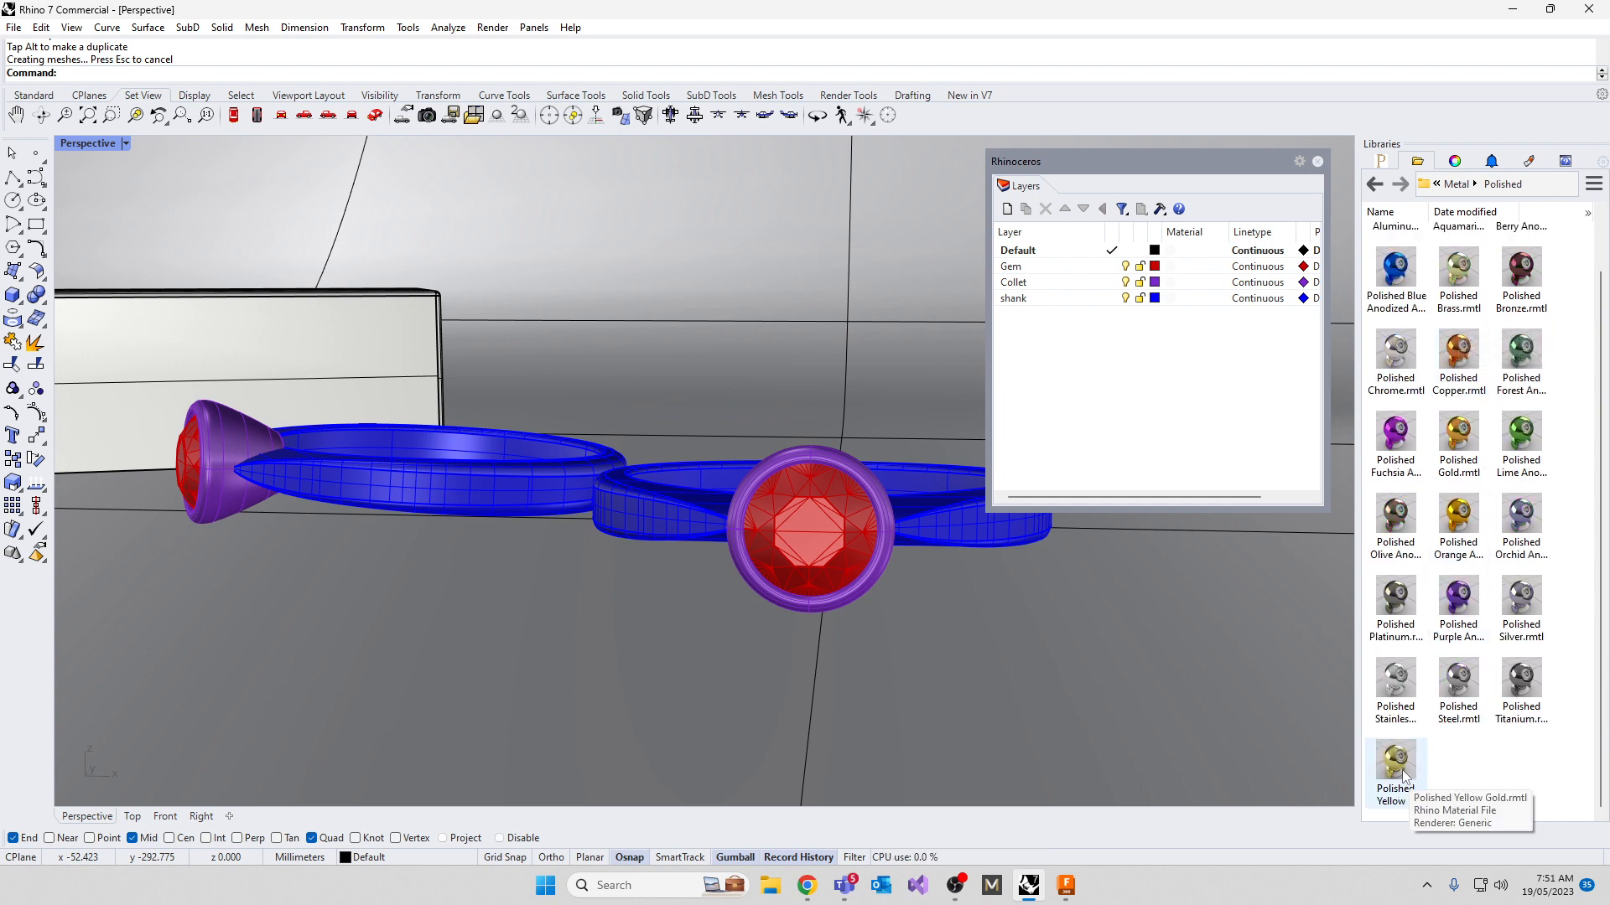
pyautogui.moveTo(1402, 770); pyautogui.dragTo(1205, 390)
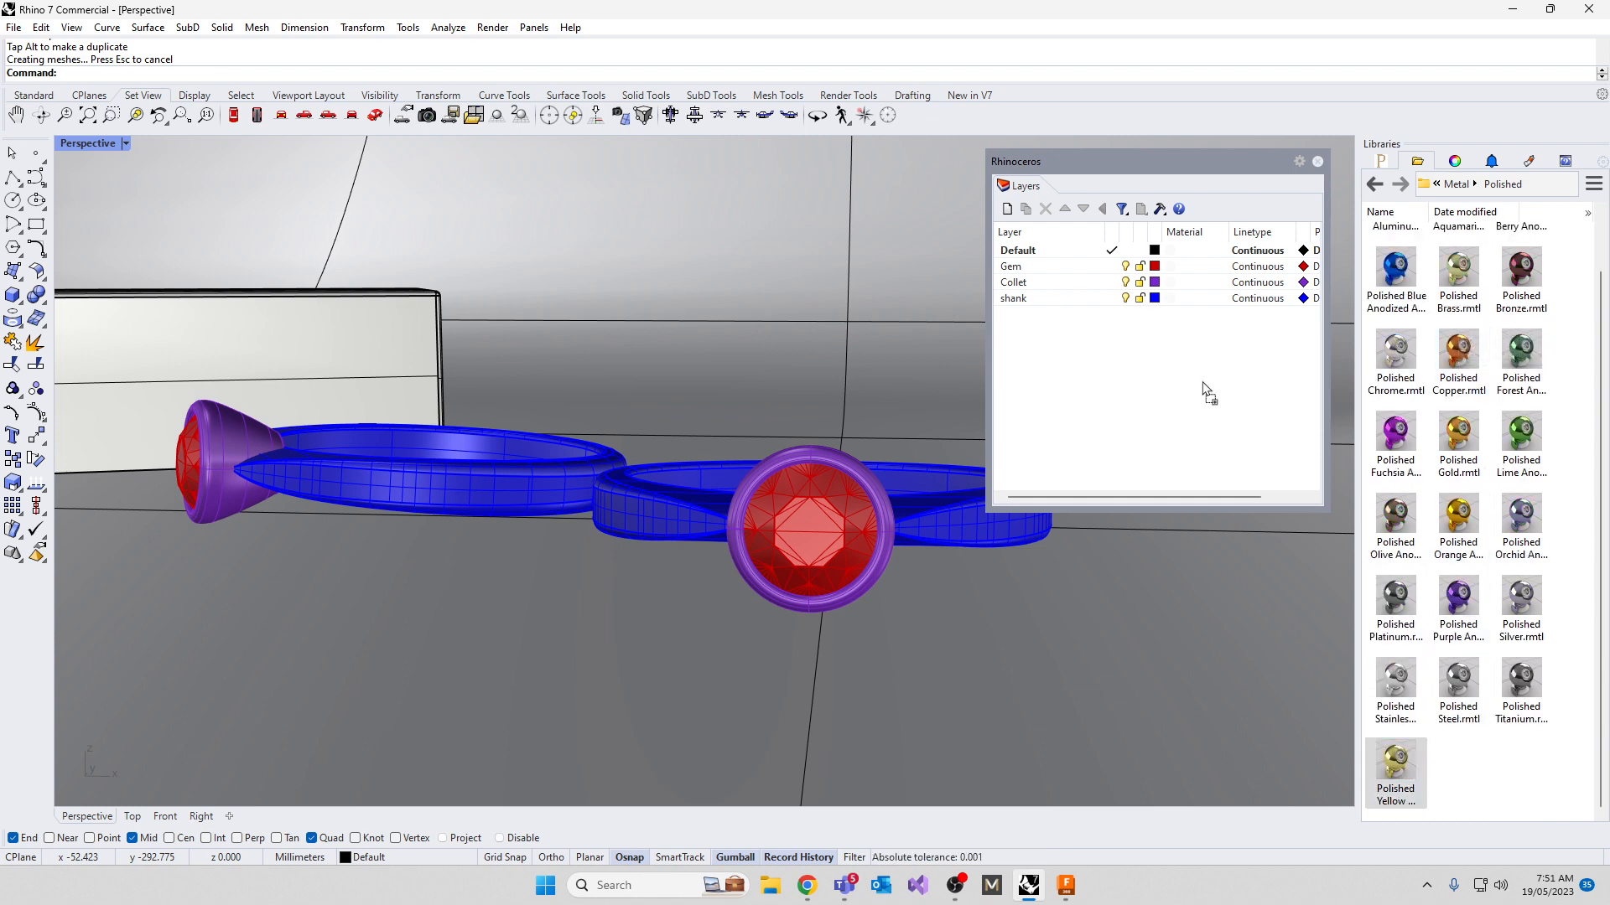
pyautogui.moveTo(1017, 304); pyautogui.dragTo(1017, 303)
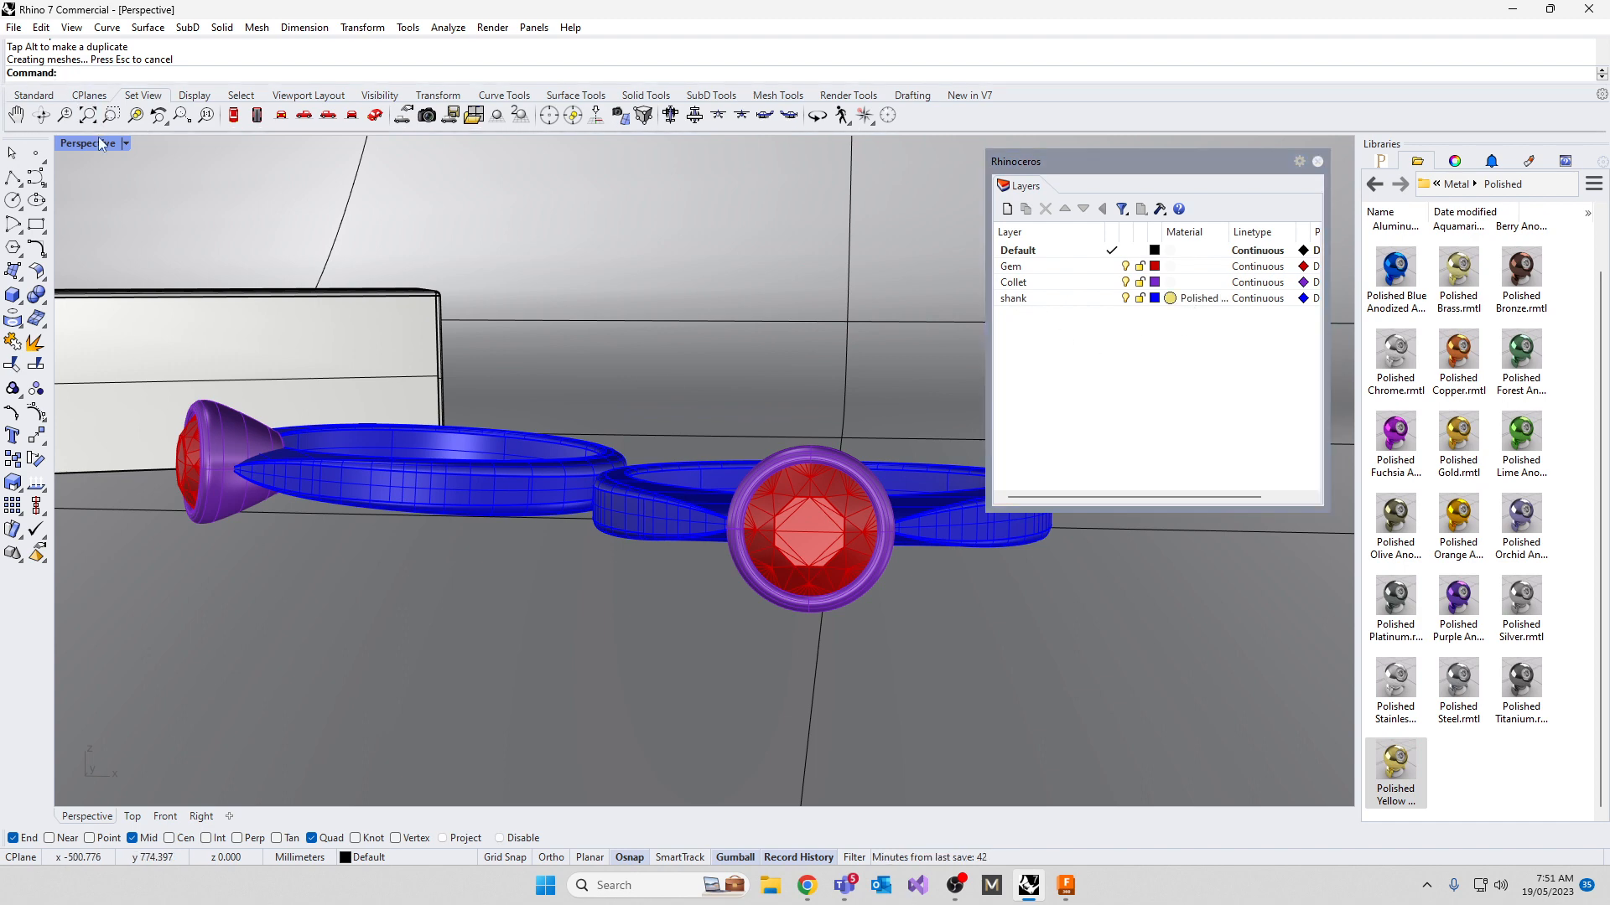
pyautogui.click(126, 144)
pyautogui.click(184, 221)
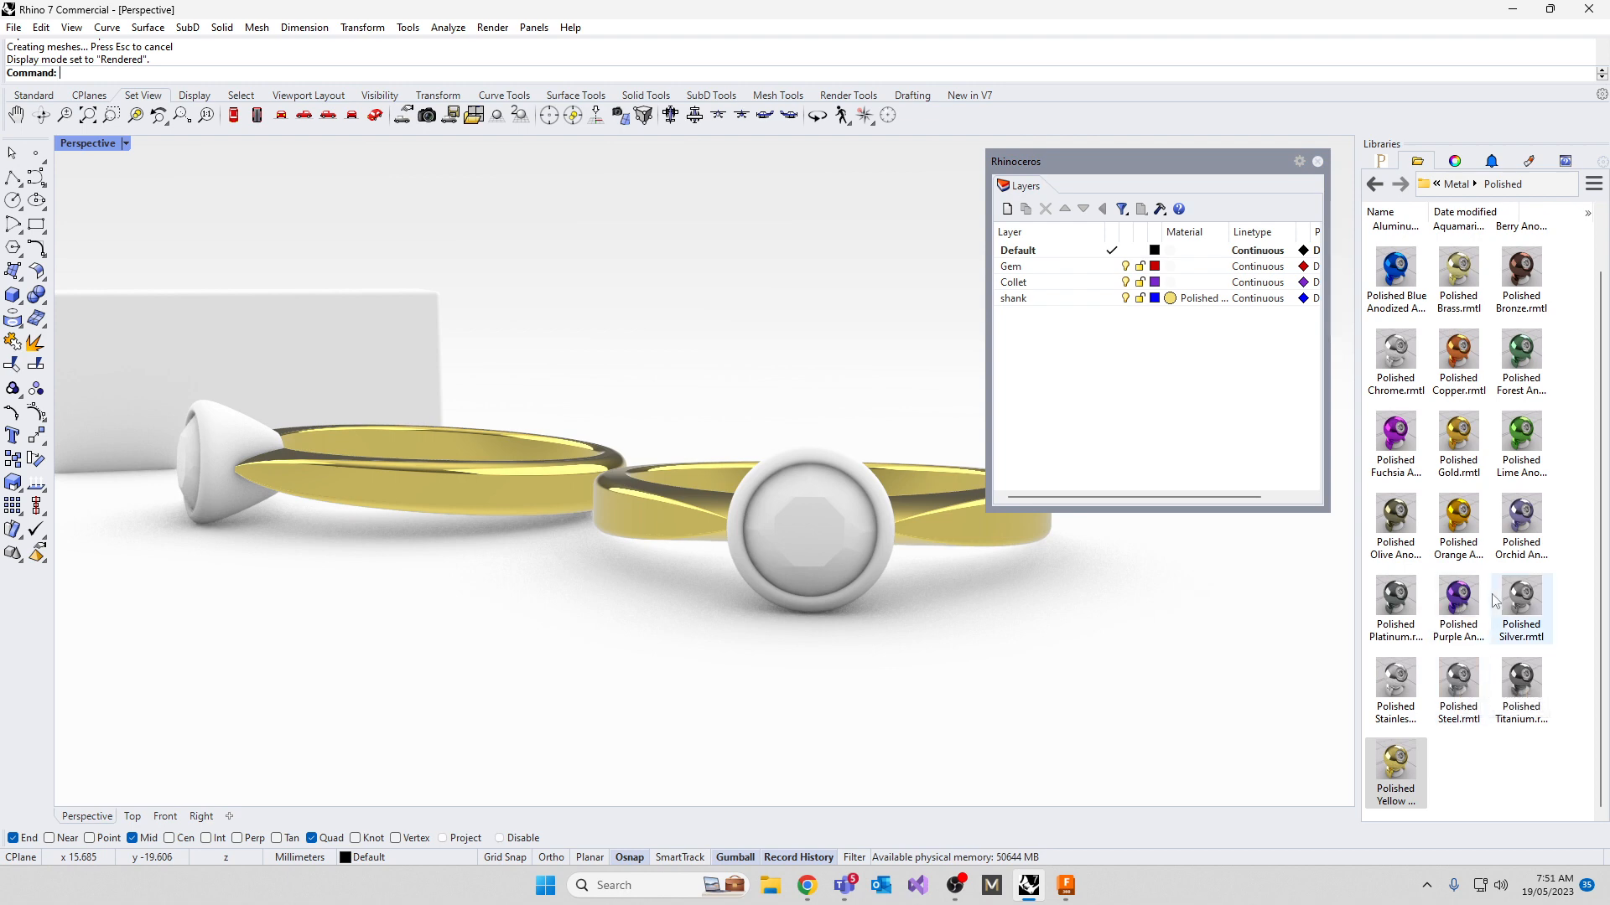
# Assign Polished Silver to the Collet layer and apply Polished Blue Anodized Aluminum to the box behind the rings
pyautogui.moveTo(1520, 593); pyautogui.dragTo(1022, 289)
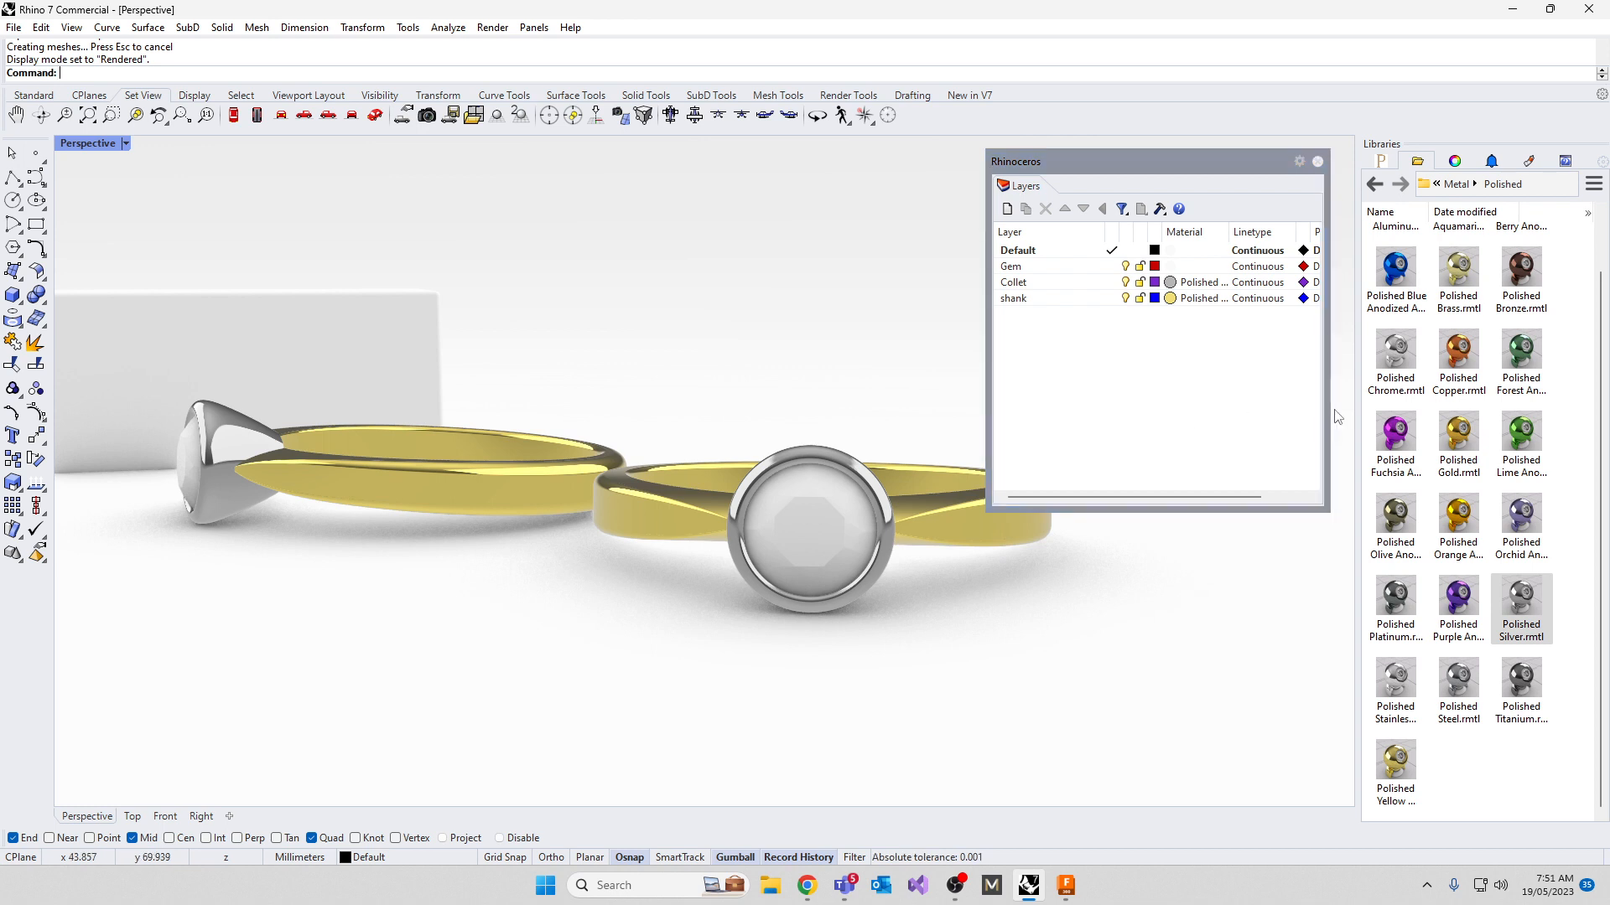
pyautogui.click(1404, 267)
pyautogui.moveTo(1404, 266); pyautogui.dragTo(327, 317)
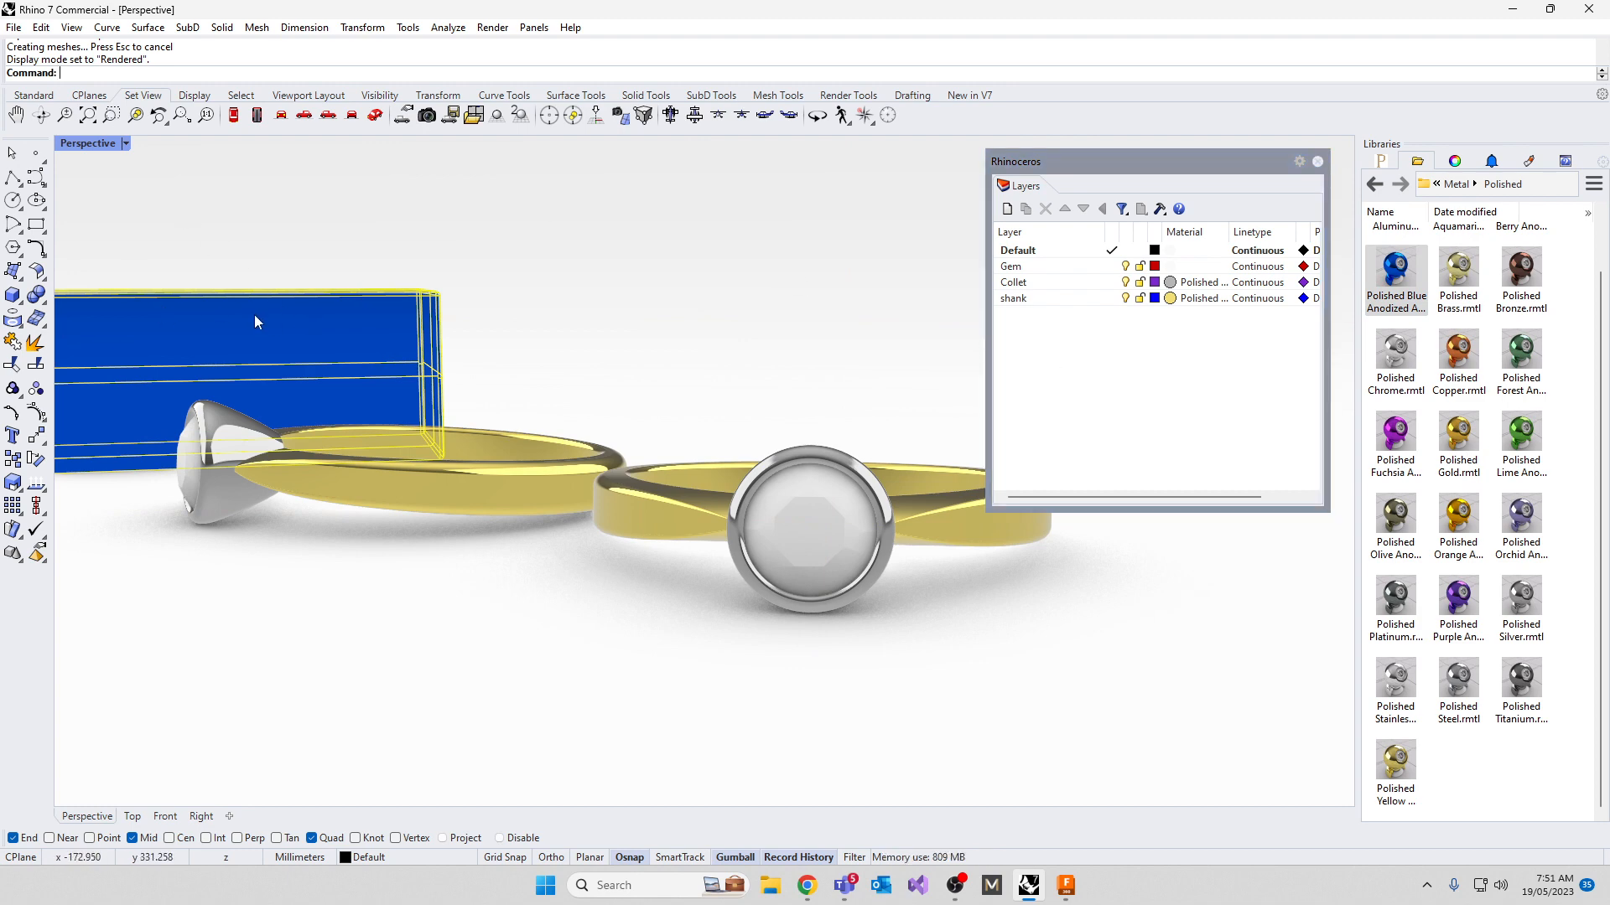
# Apply the Leather light brown material from the Organic library folder to the backdrop surface
pyautogui.click(1457, 185)
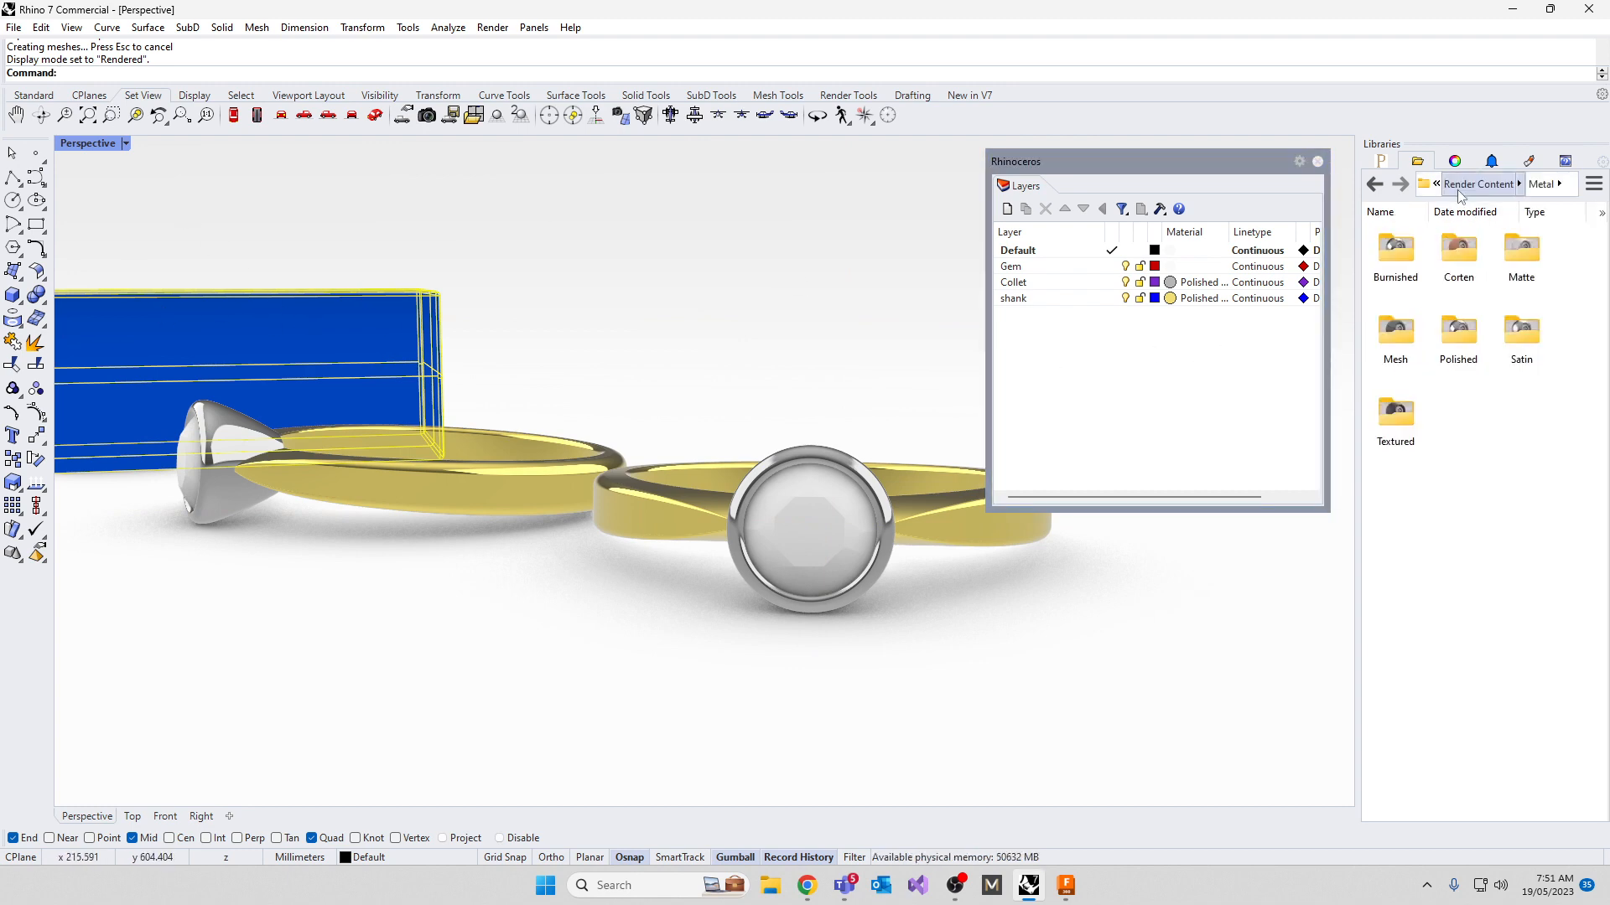
pyautogui.click(1458, 186)
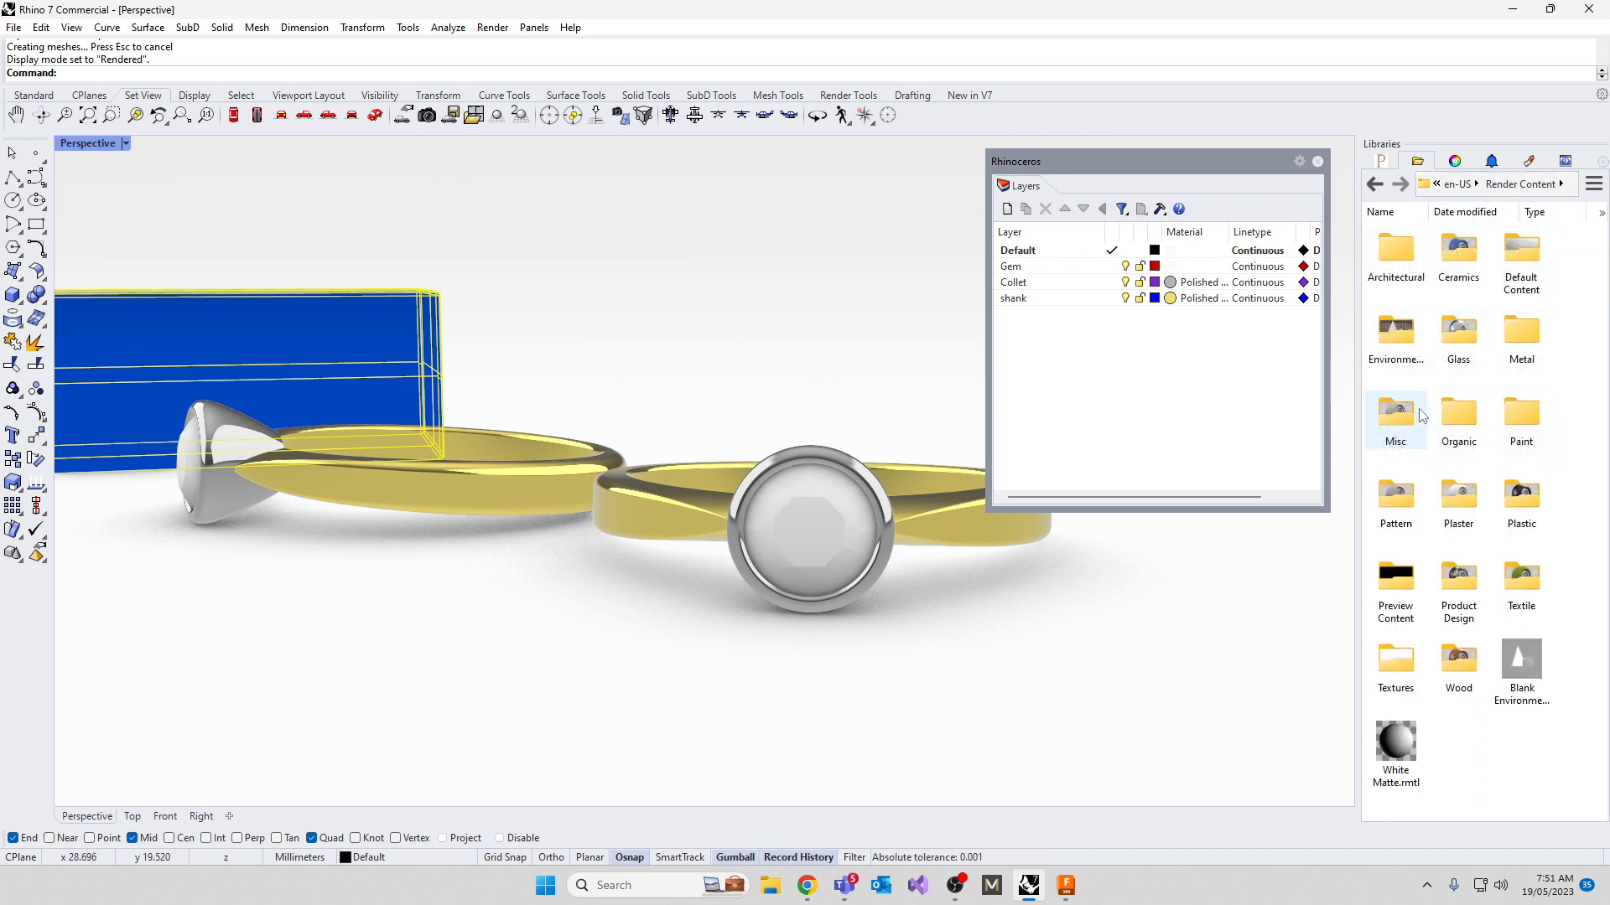
pyautogui.doubleClick(1469, 417)
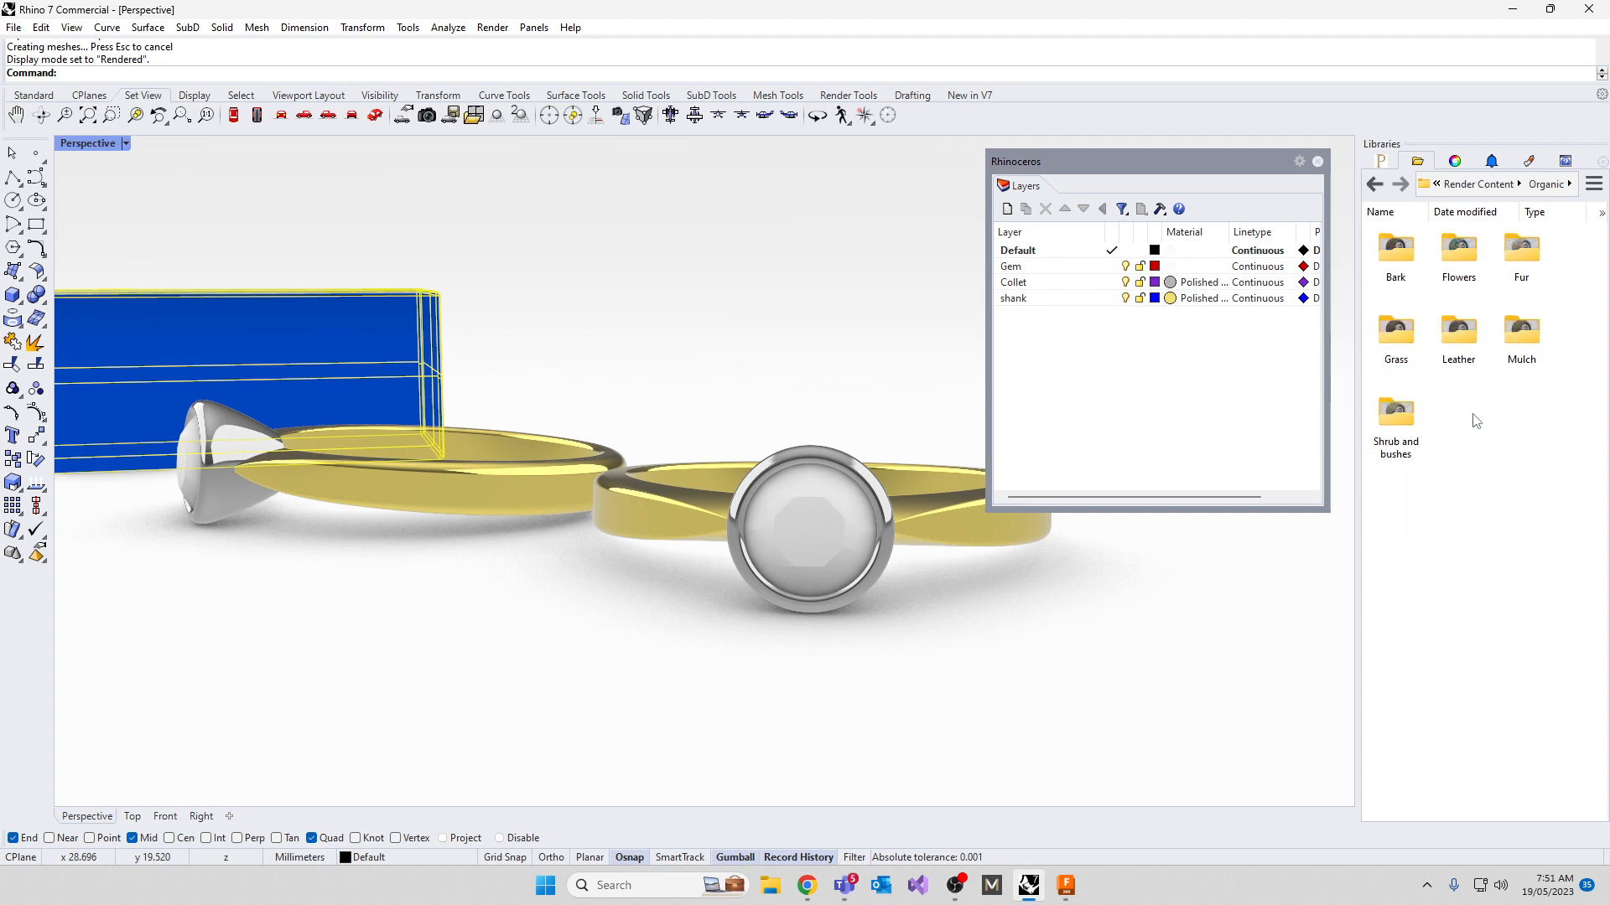
pyautogui.doubleClick(1459, 339)
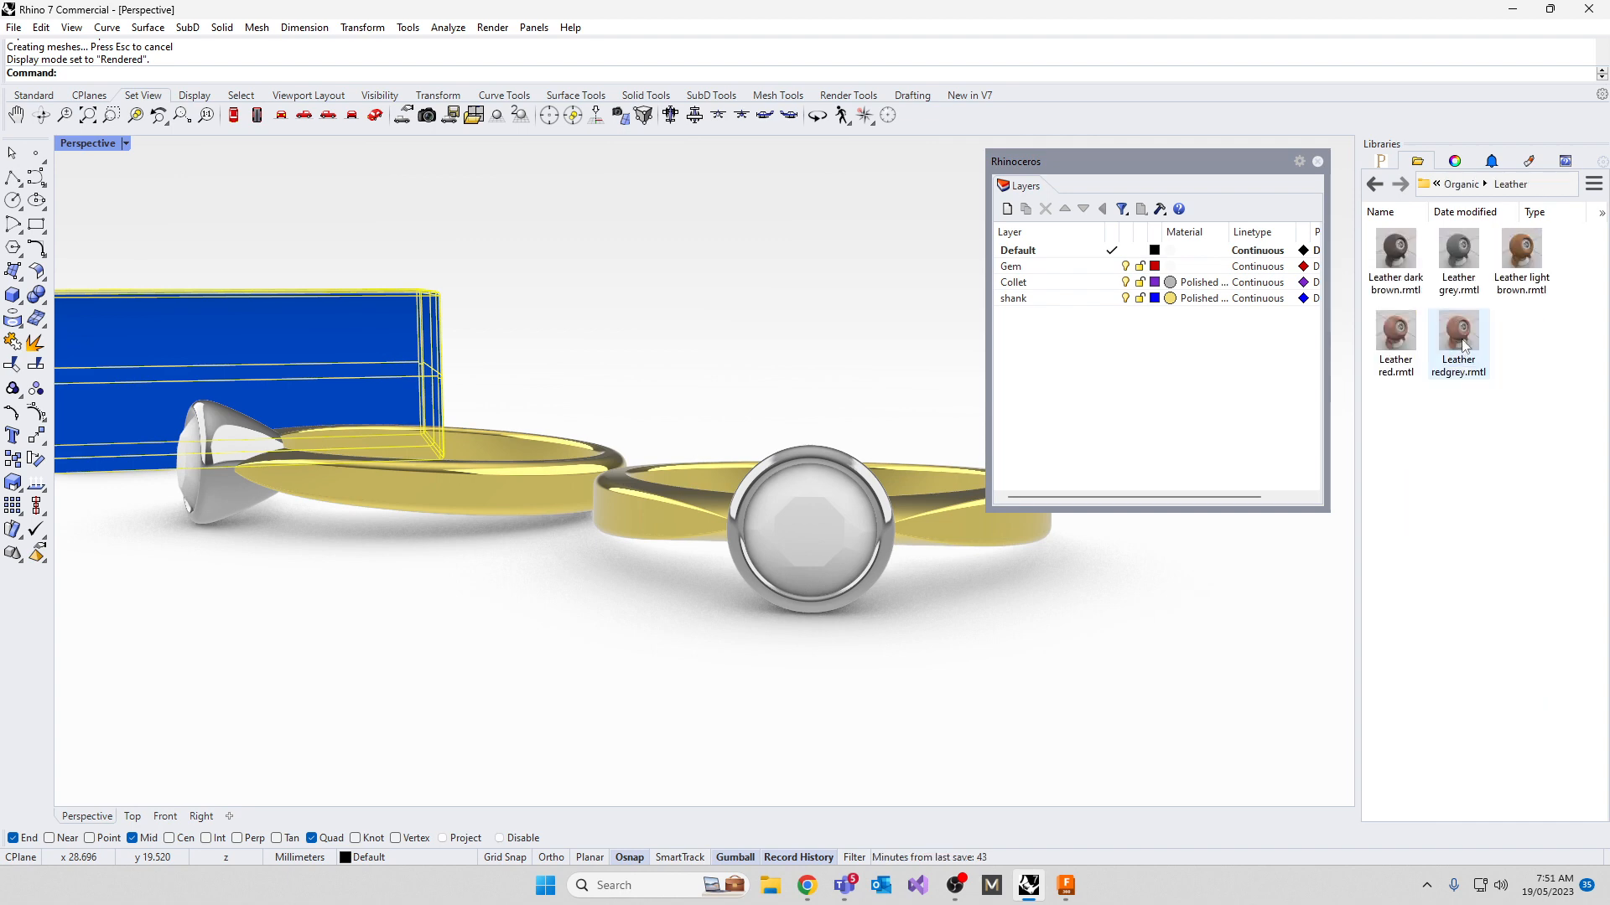
pyautogui.moveTo(1522, 251); pyautogui.dragTo(1146, 757)
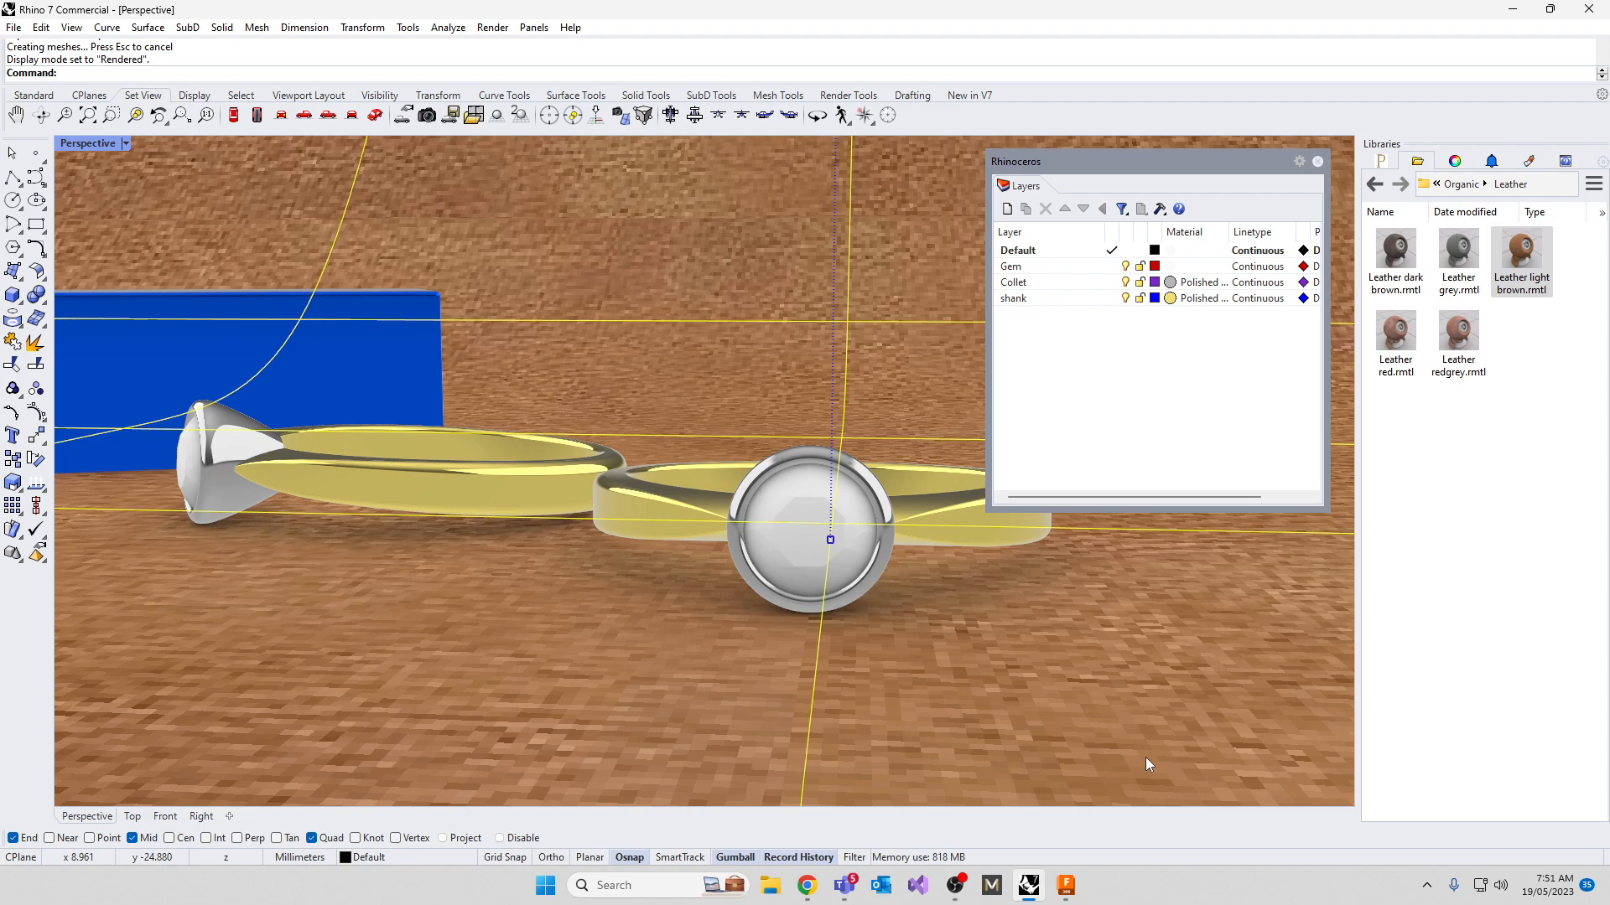
# Set the Perspective view to Raytraced display and apply Leather dark brown to the backdrop
pyautogui.click(73, 147)
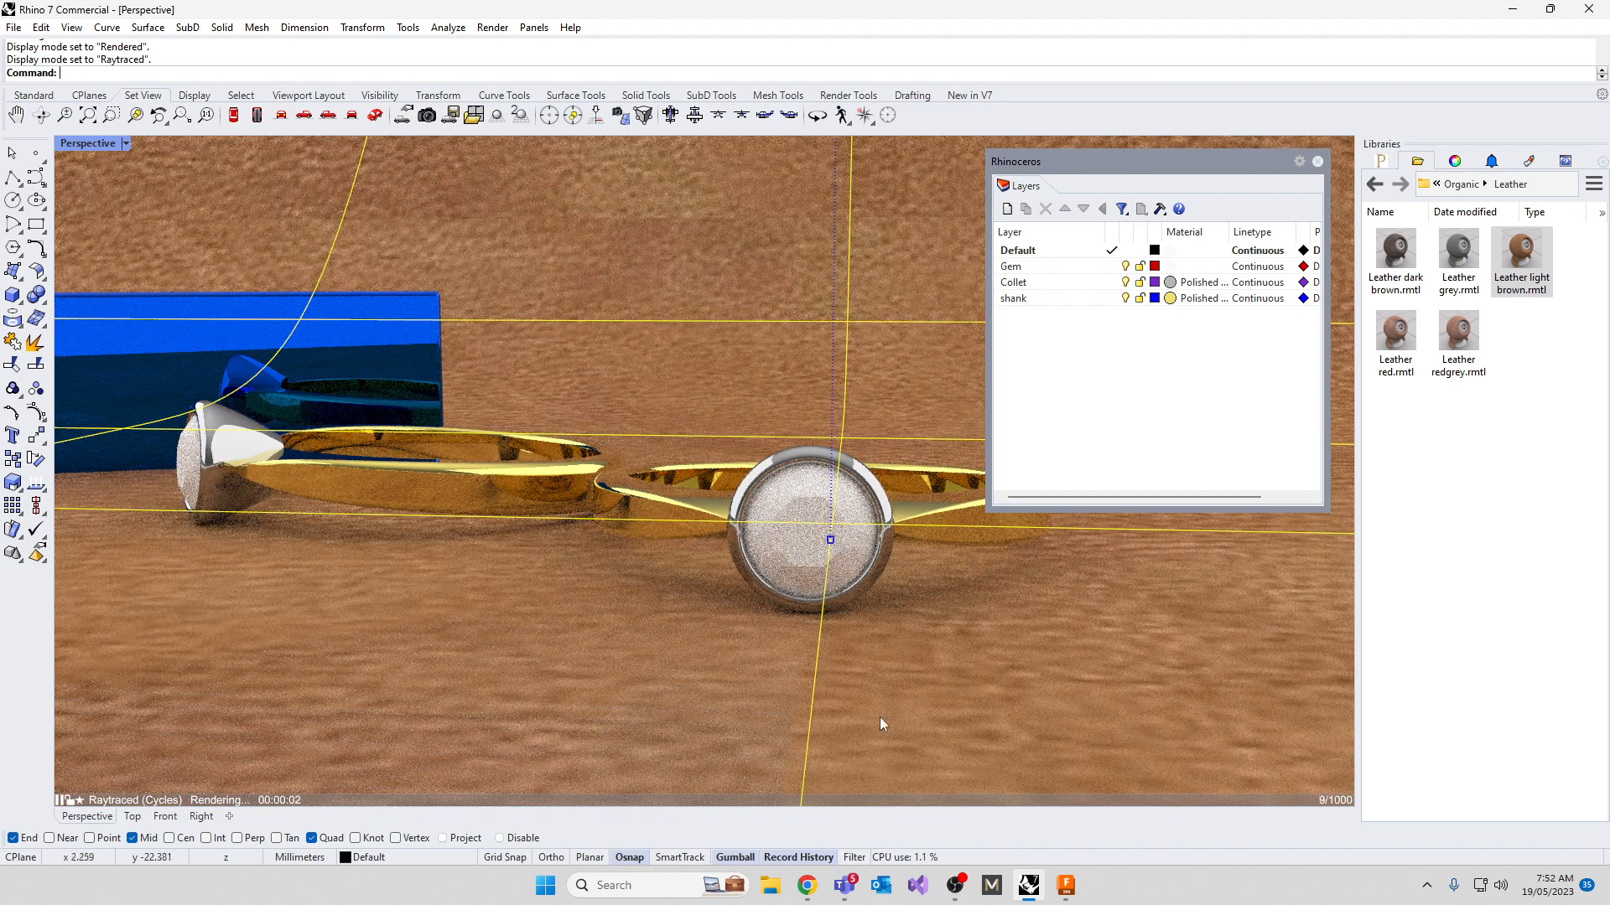
pyautogui.click(83, 146)
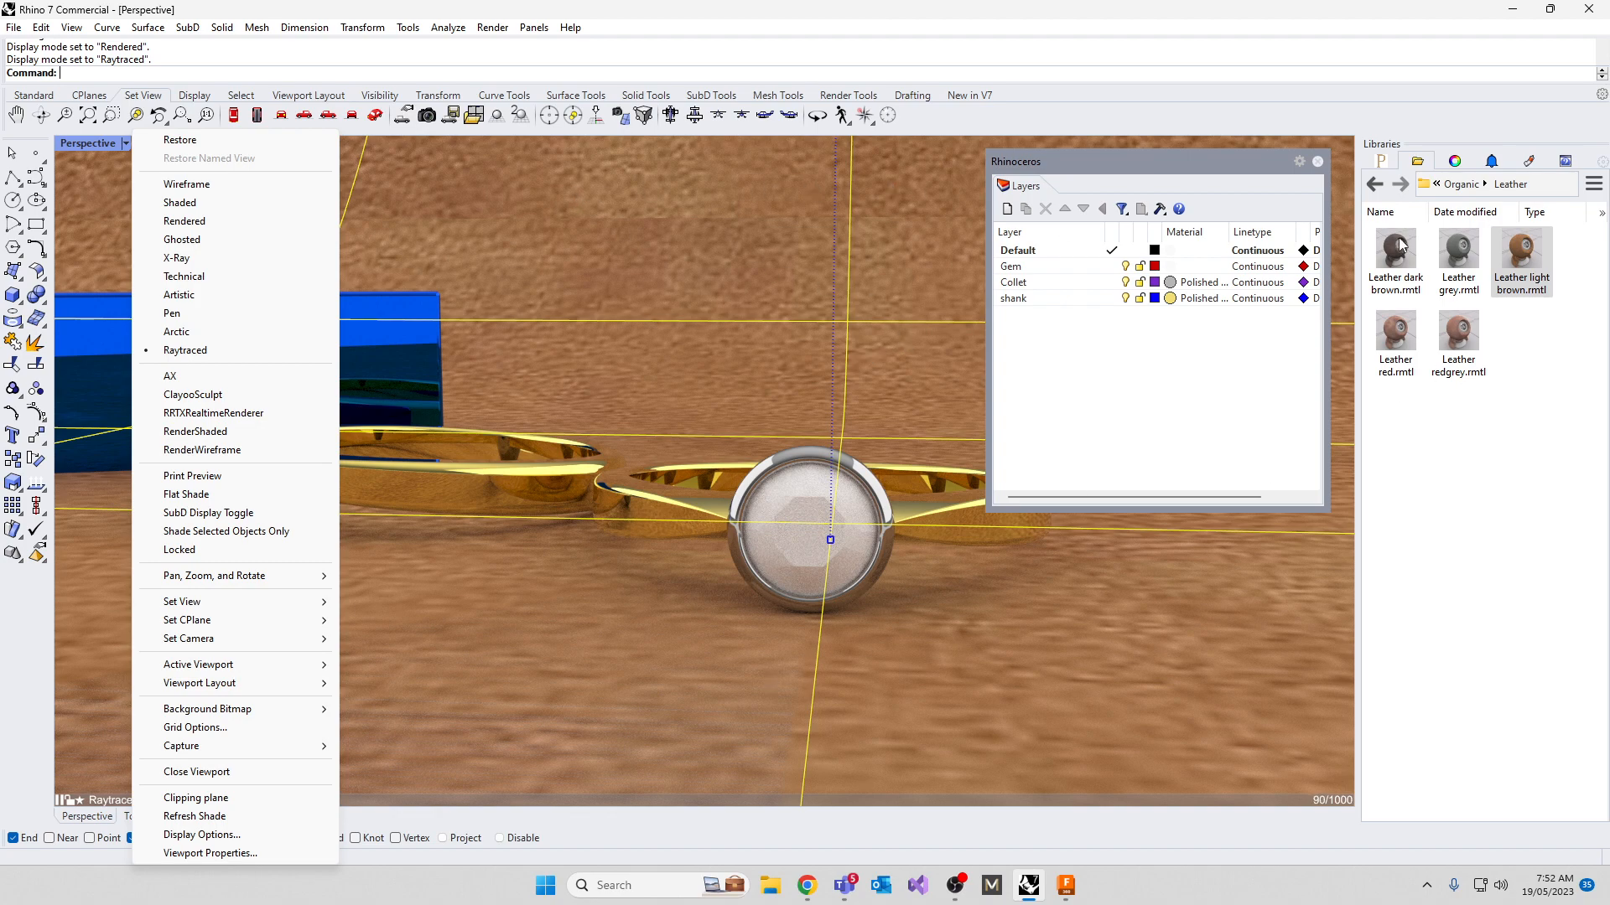
pyautogui.moveTo(1396, 247); pyautogui.dragTo(1178, 650)
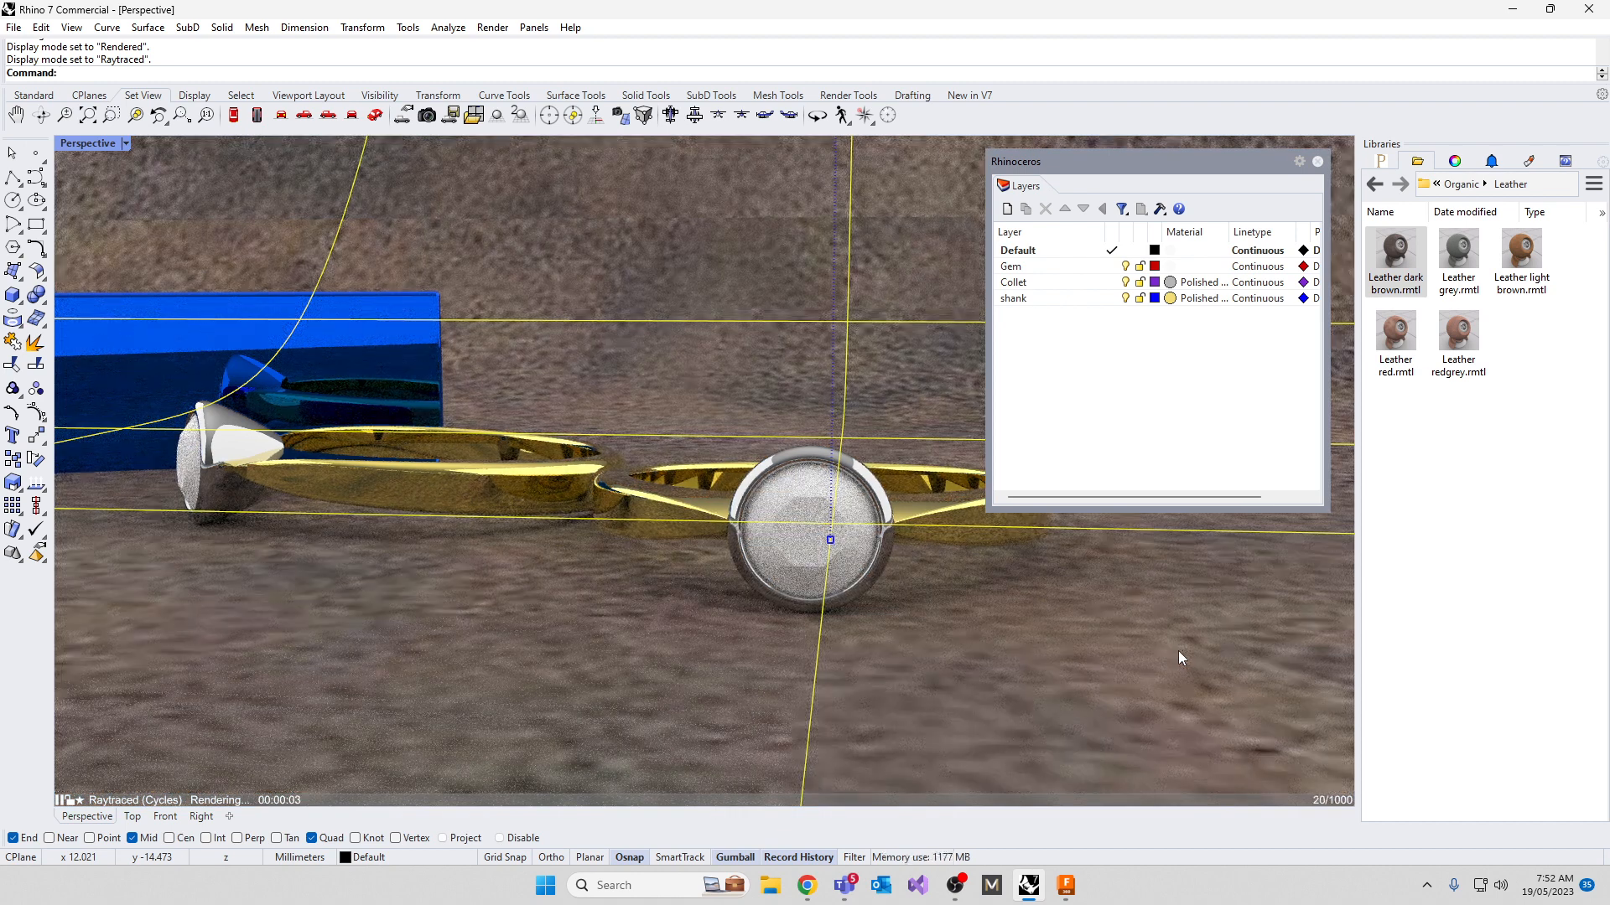
# Try the Lillies yellow and Muscari armeniacum flower materials on the backdrop
pyautogui.click(1463, 184)
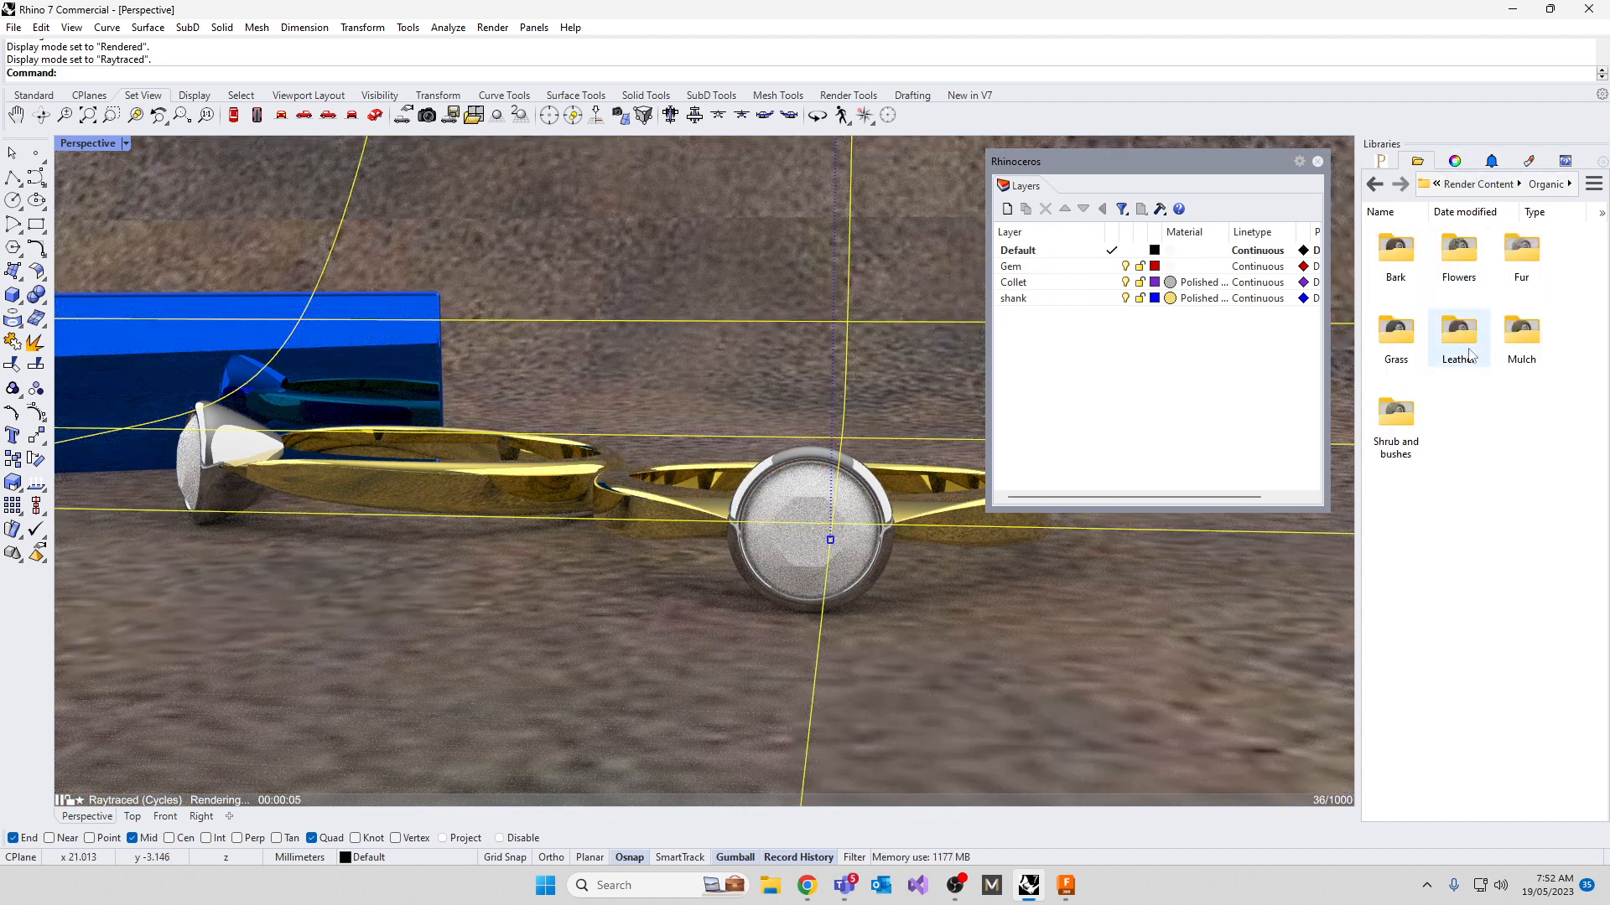
pyautogui.doubleClick(1459, 252)
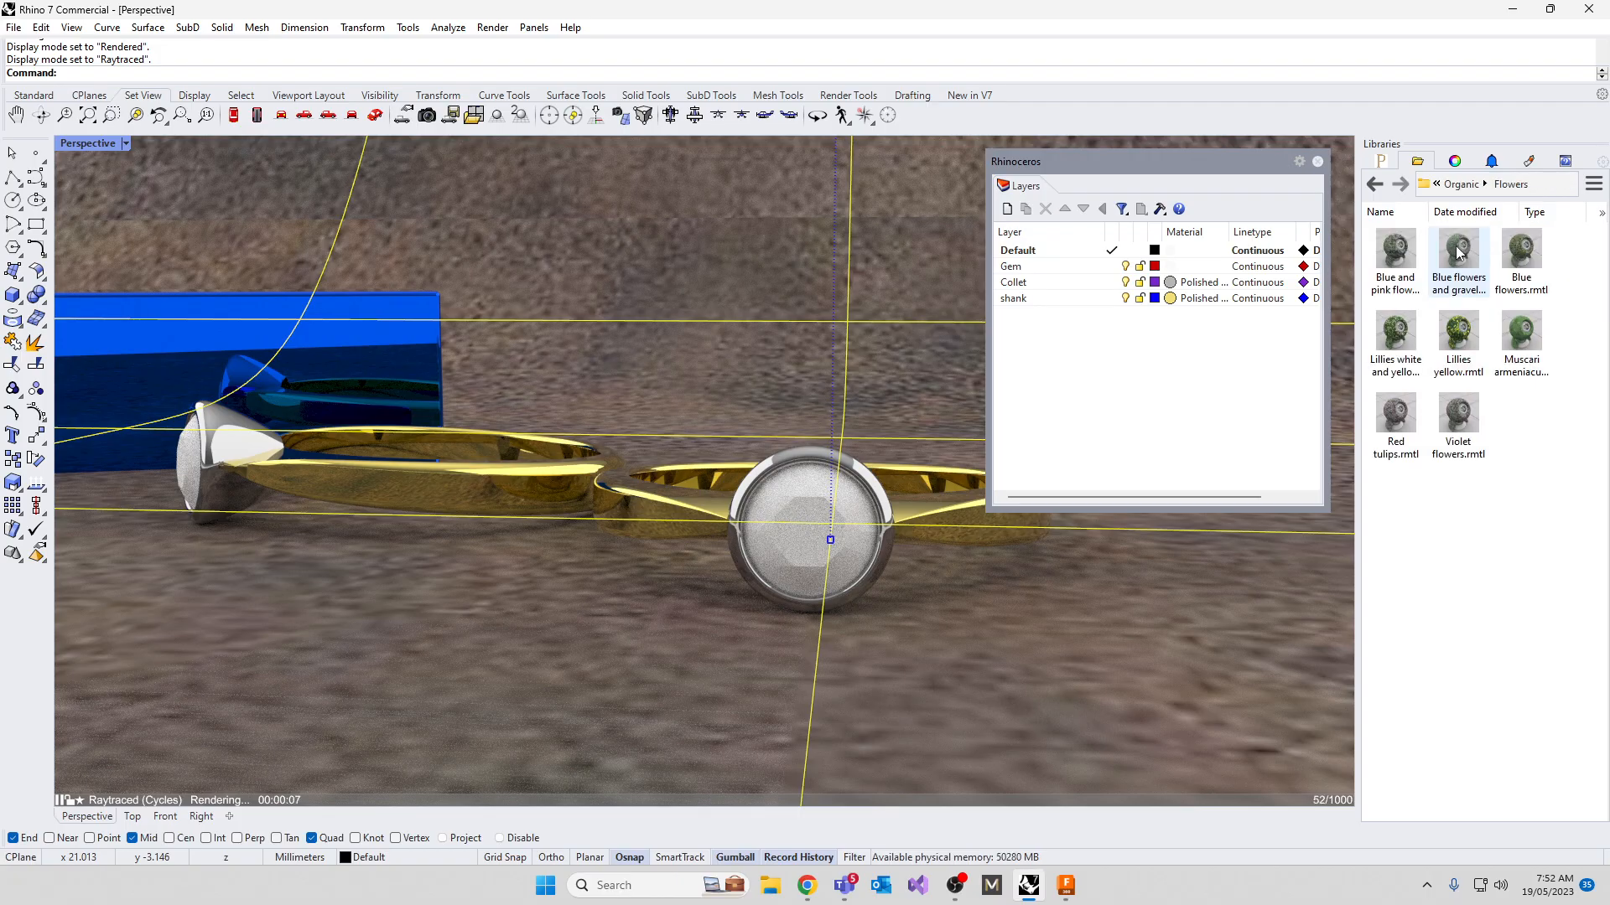
pyautogui.moveTo(1459, 335); pyautogui.dragTo(1266, 750)
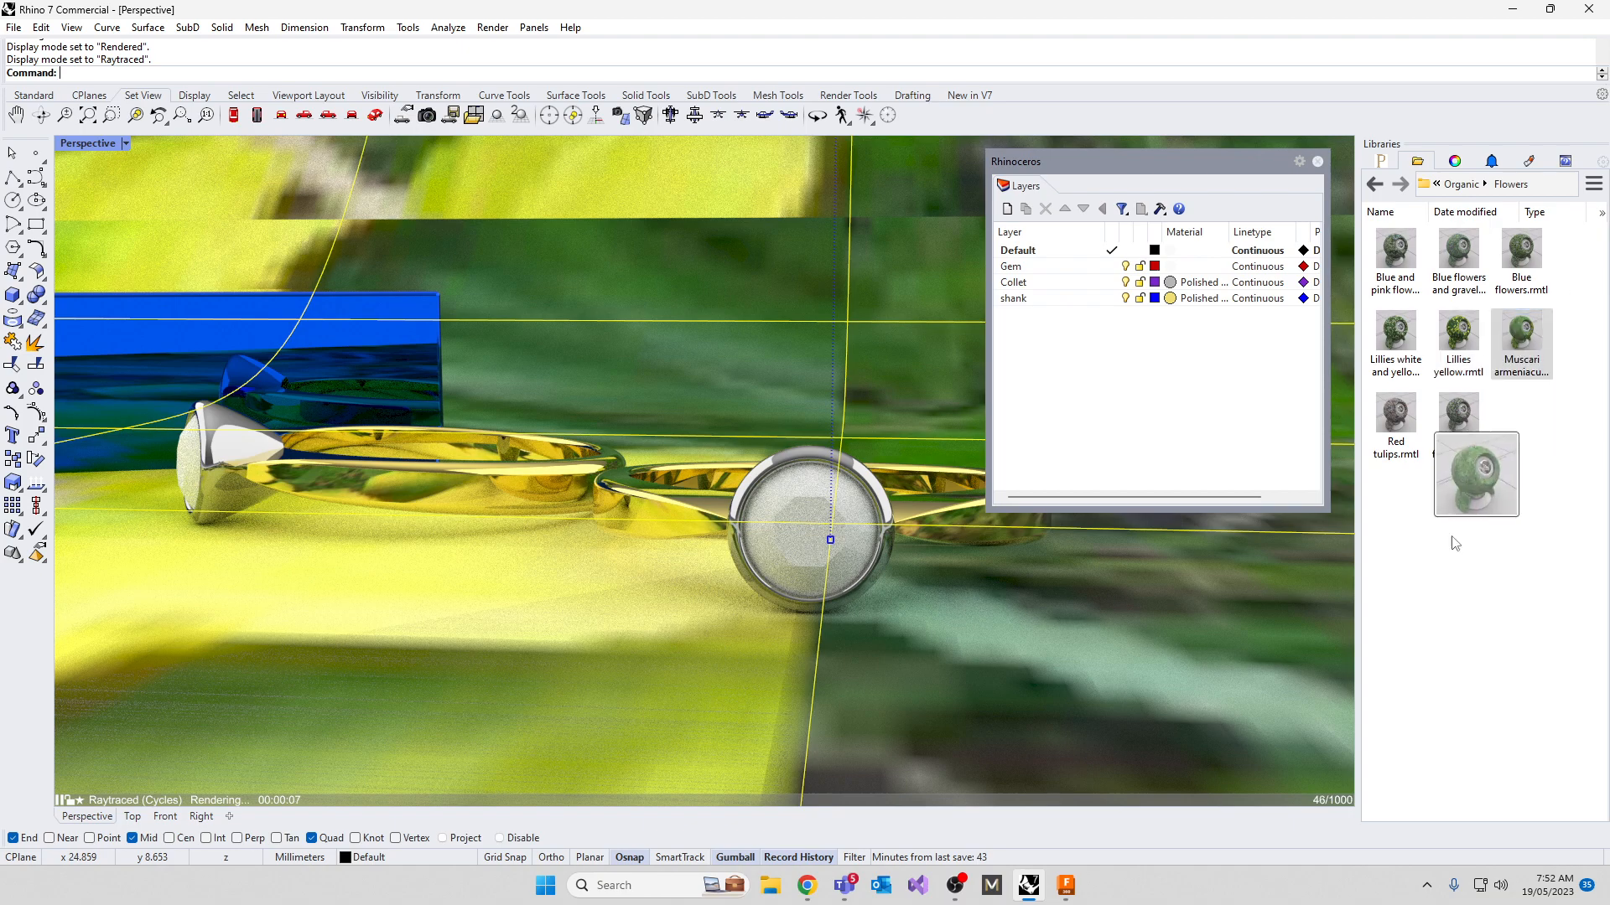
pyautogui.moveTo(1522, 332); pyautogui.dragTo(1229, 644)
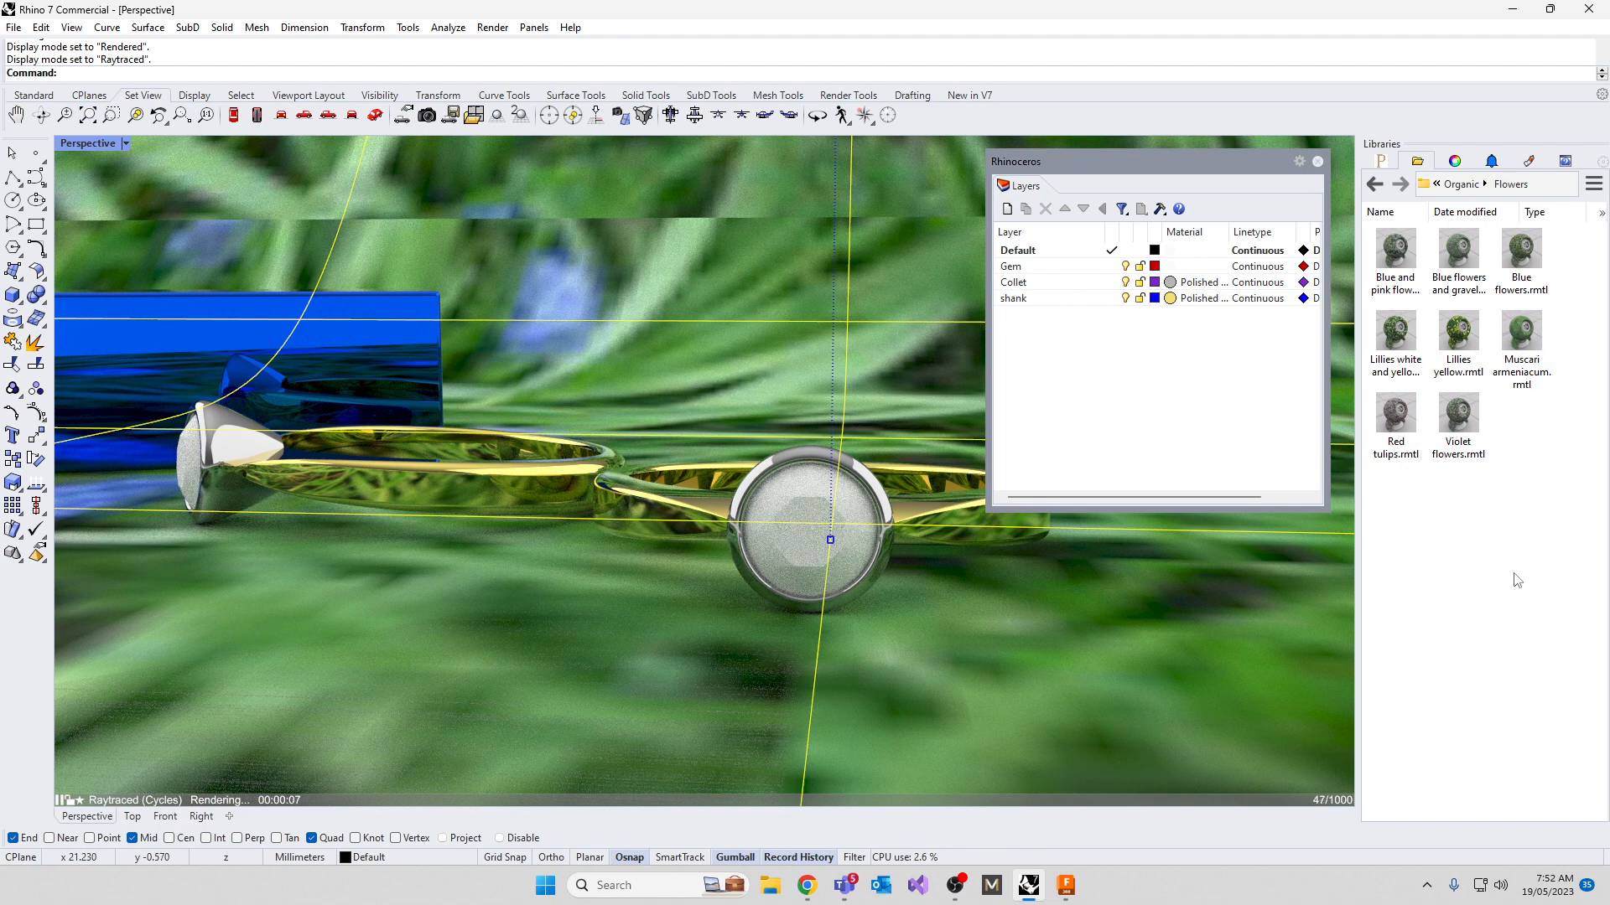
# Apply the Mulch light red material from the Organic library folder to the backdrop
pyautogui.click(1461, 183)
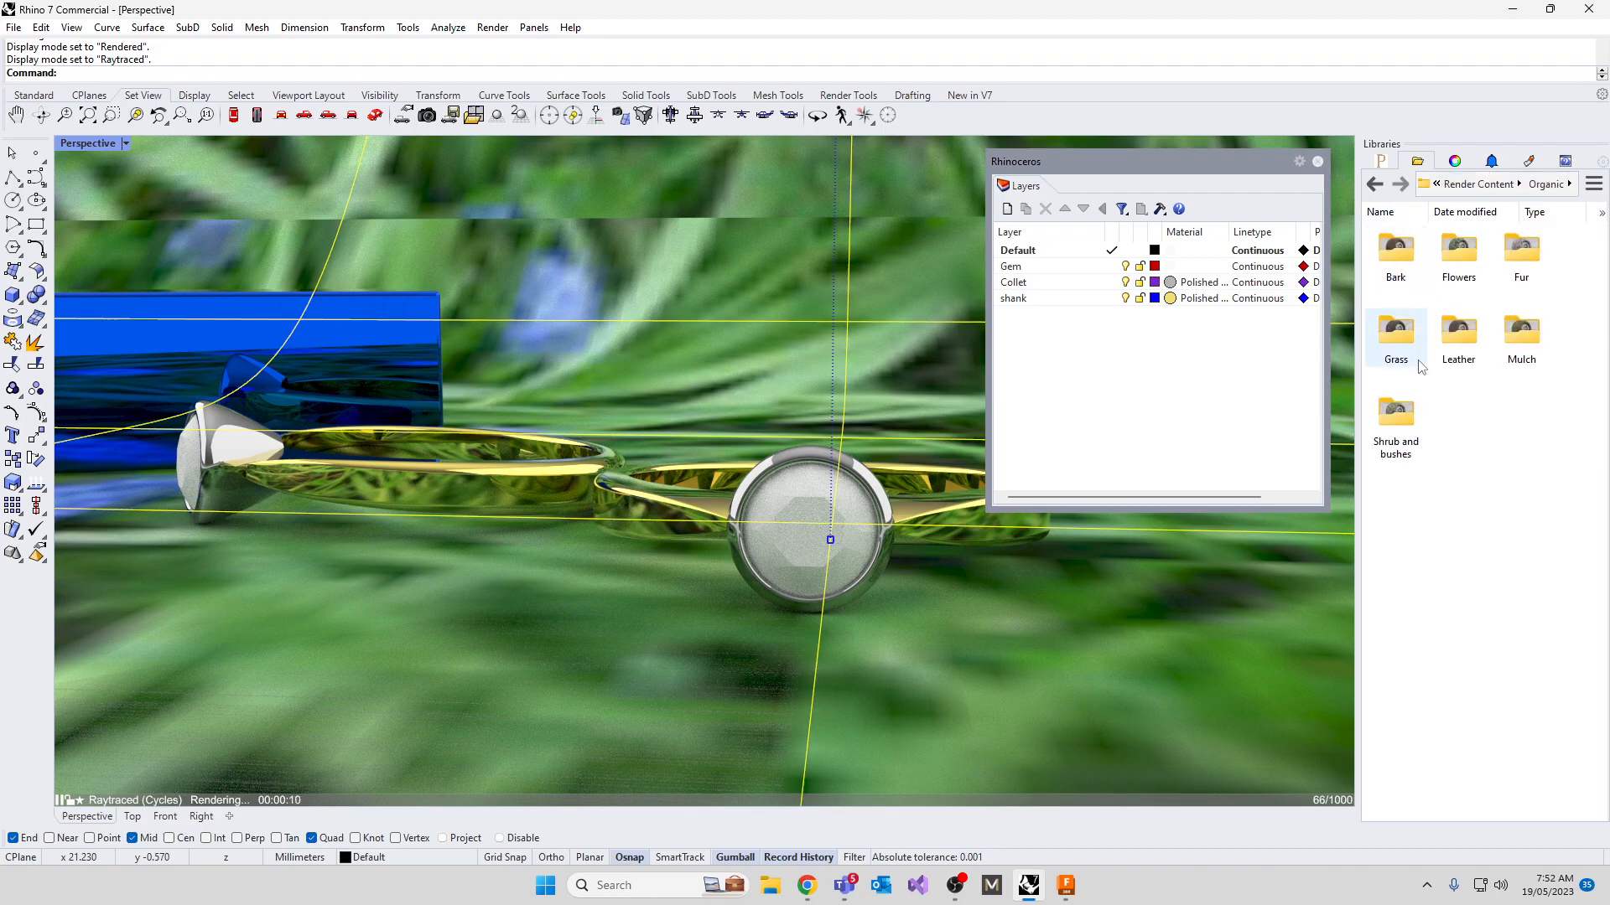
pyautogui.click(1514, 342)
pyautogui.doubleClick(1514, 339)
pyautogui.moveTo(1458, 339); pyautogui.dragTo(1256, 659)
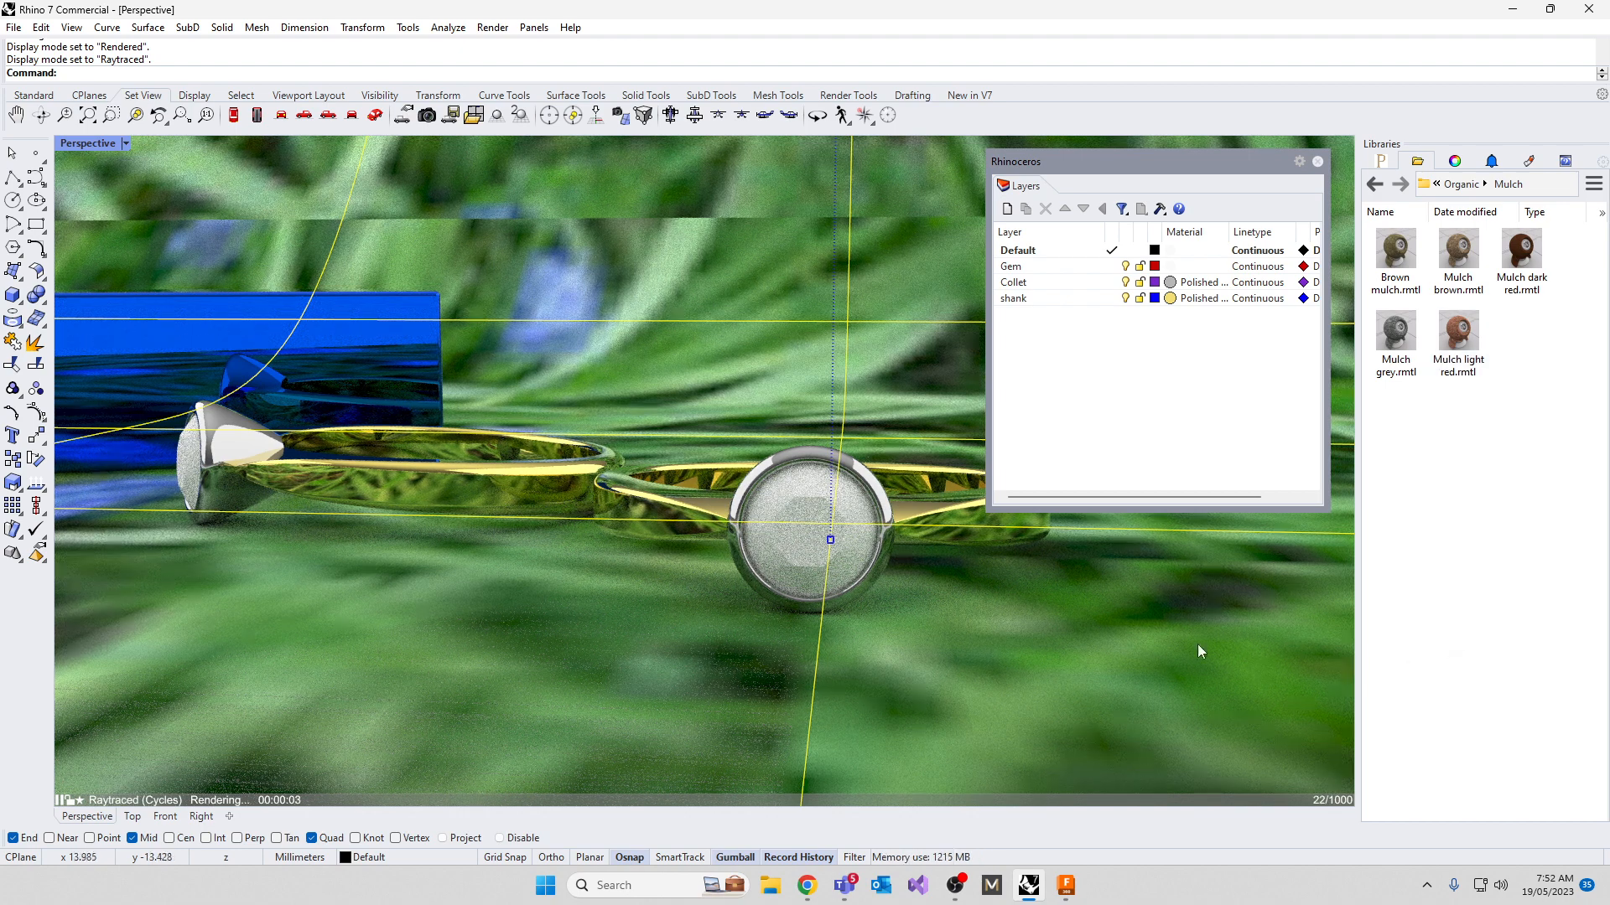
# Show the selected backdrop's material properties and deselect all objects with SelNone
pyautogui.click(1016, 268)
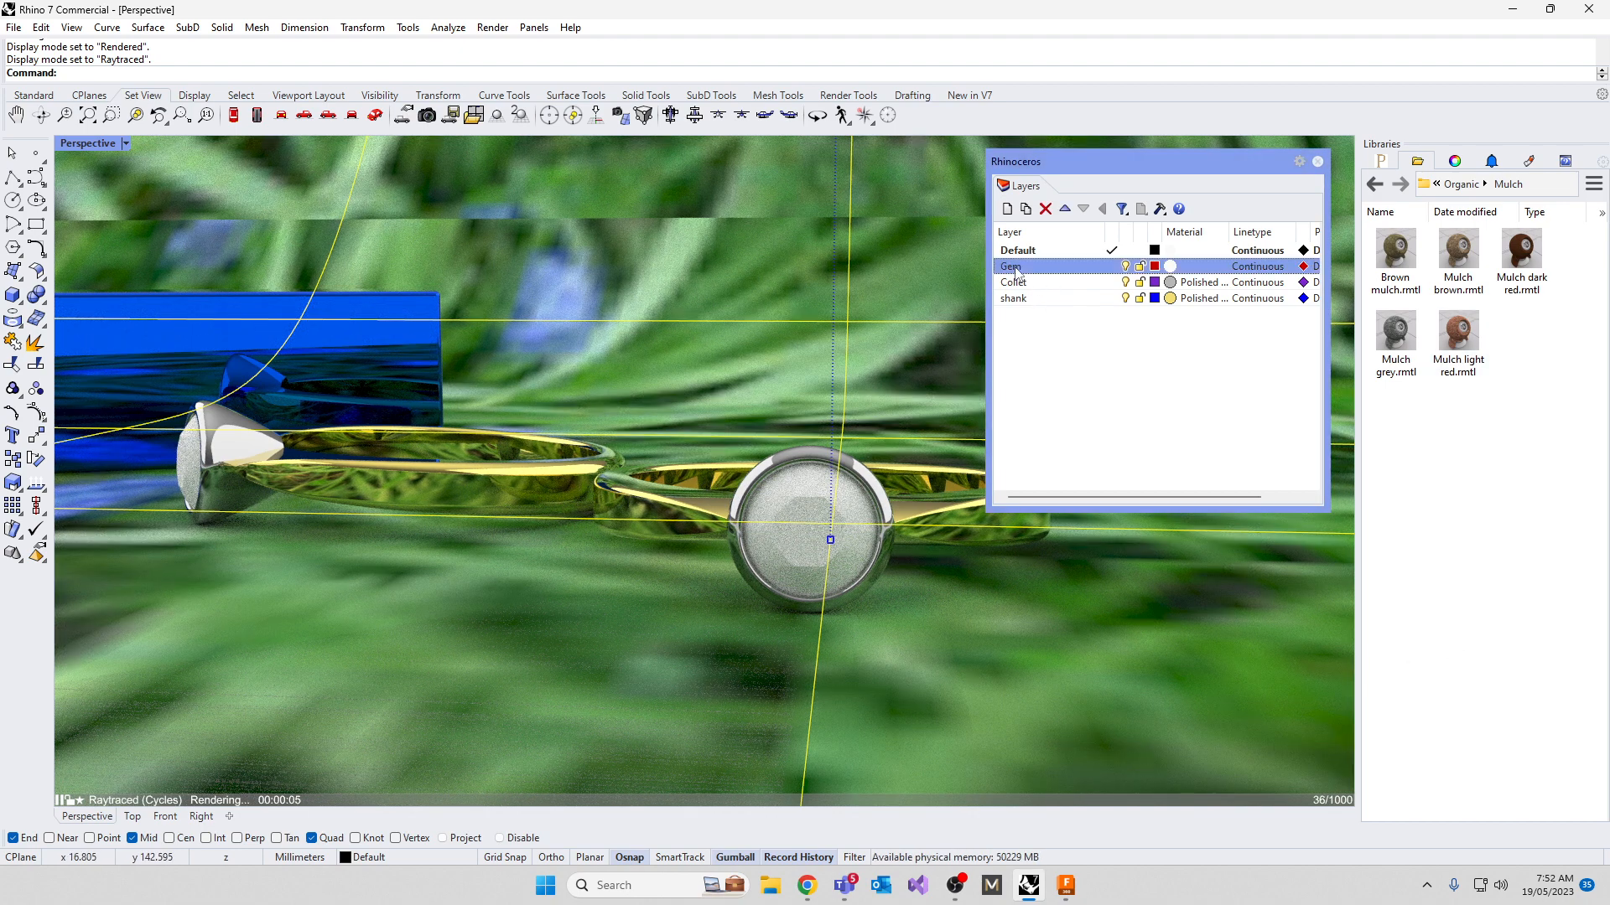
pyautogui.click(1455, 161)
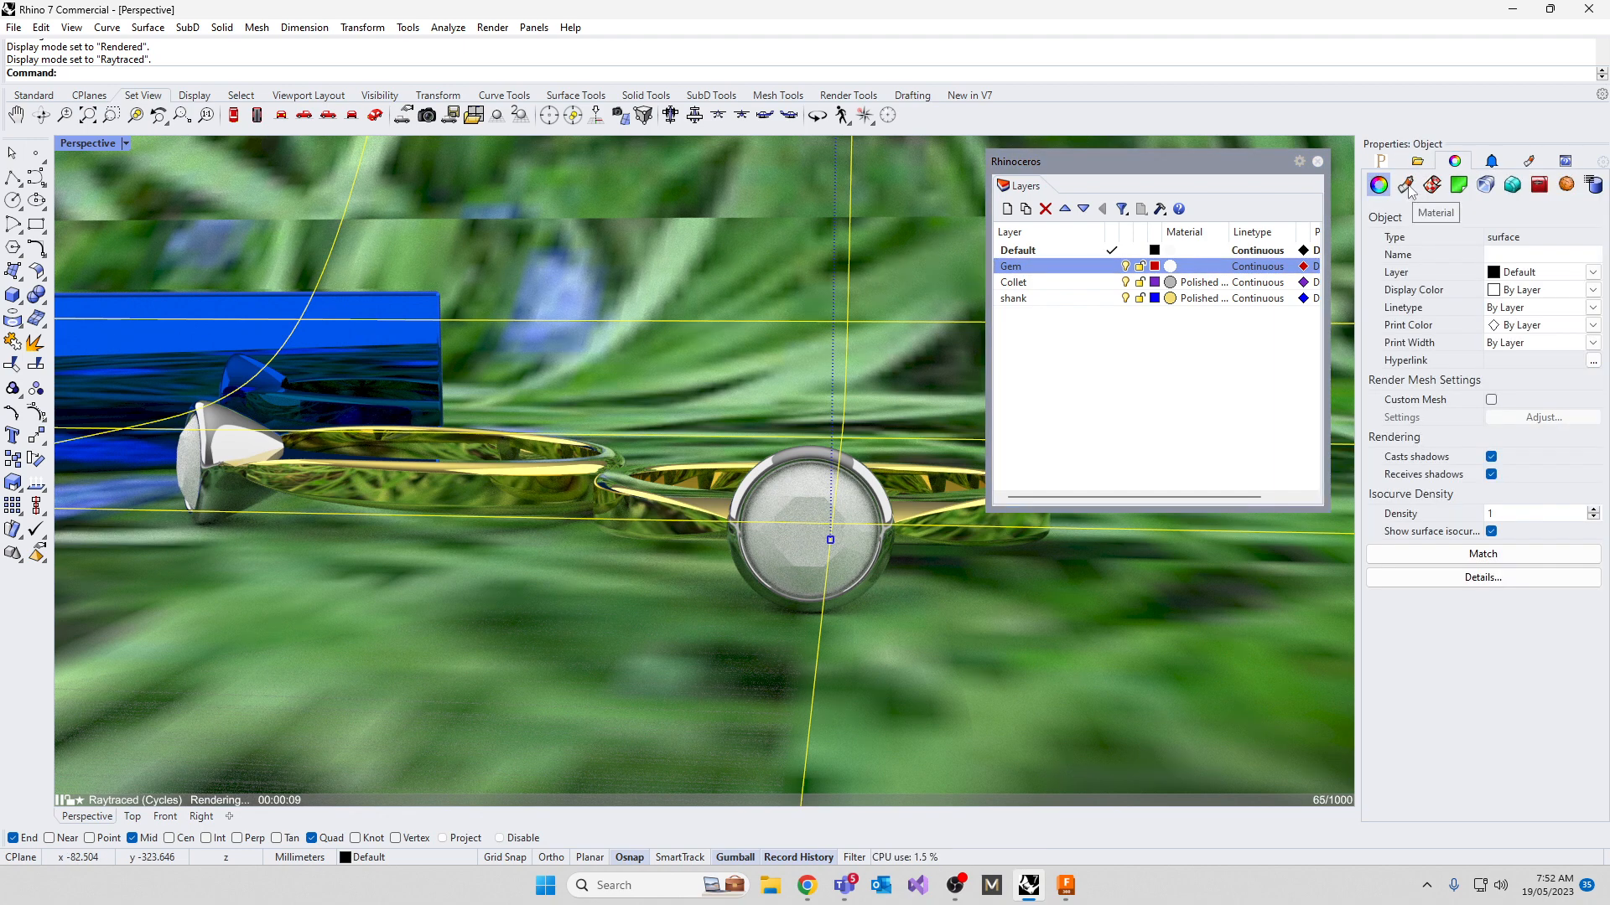
pyautogui.click(1406, 186)
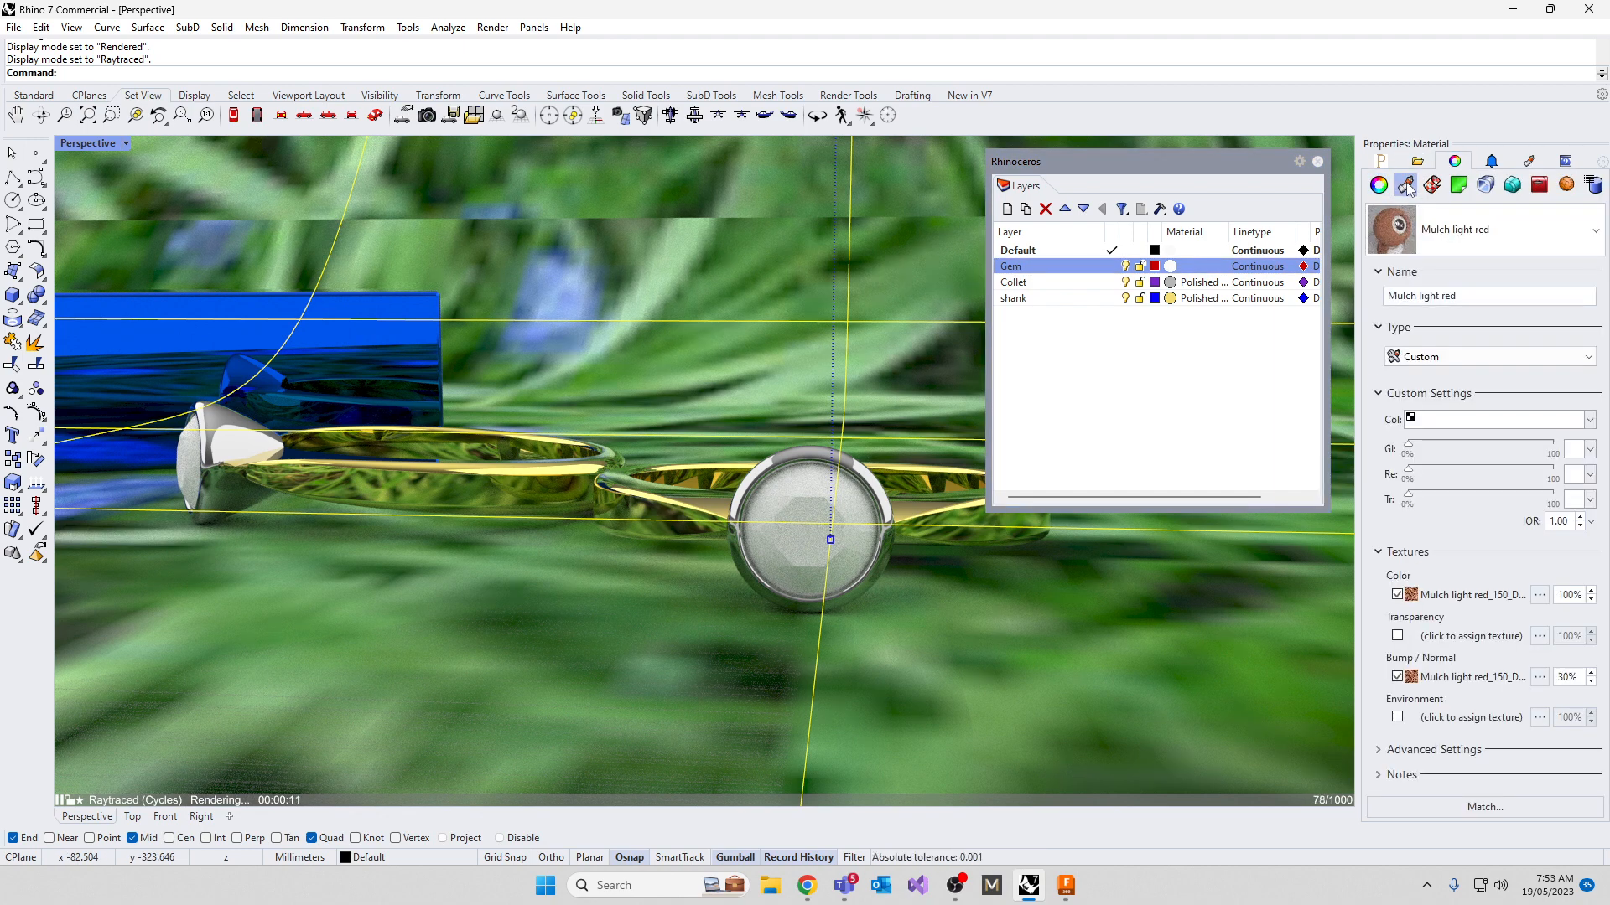
pyautogui.click(1078, 376)
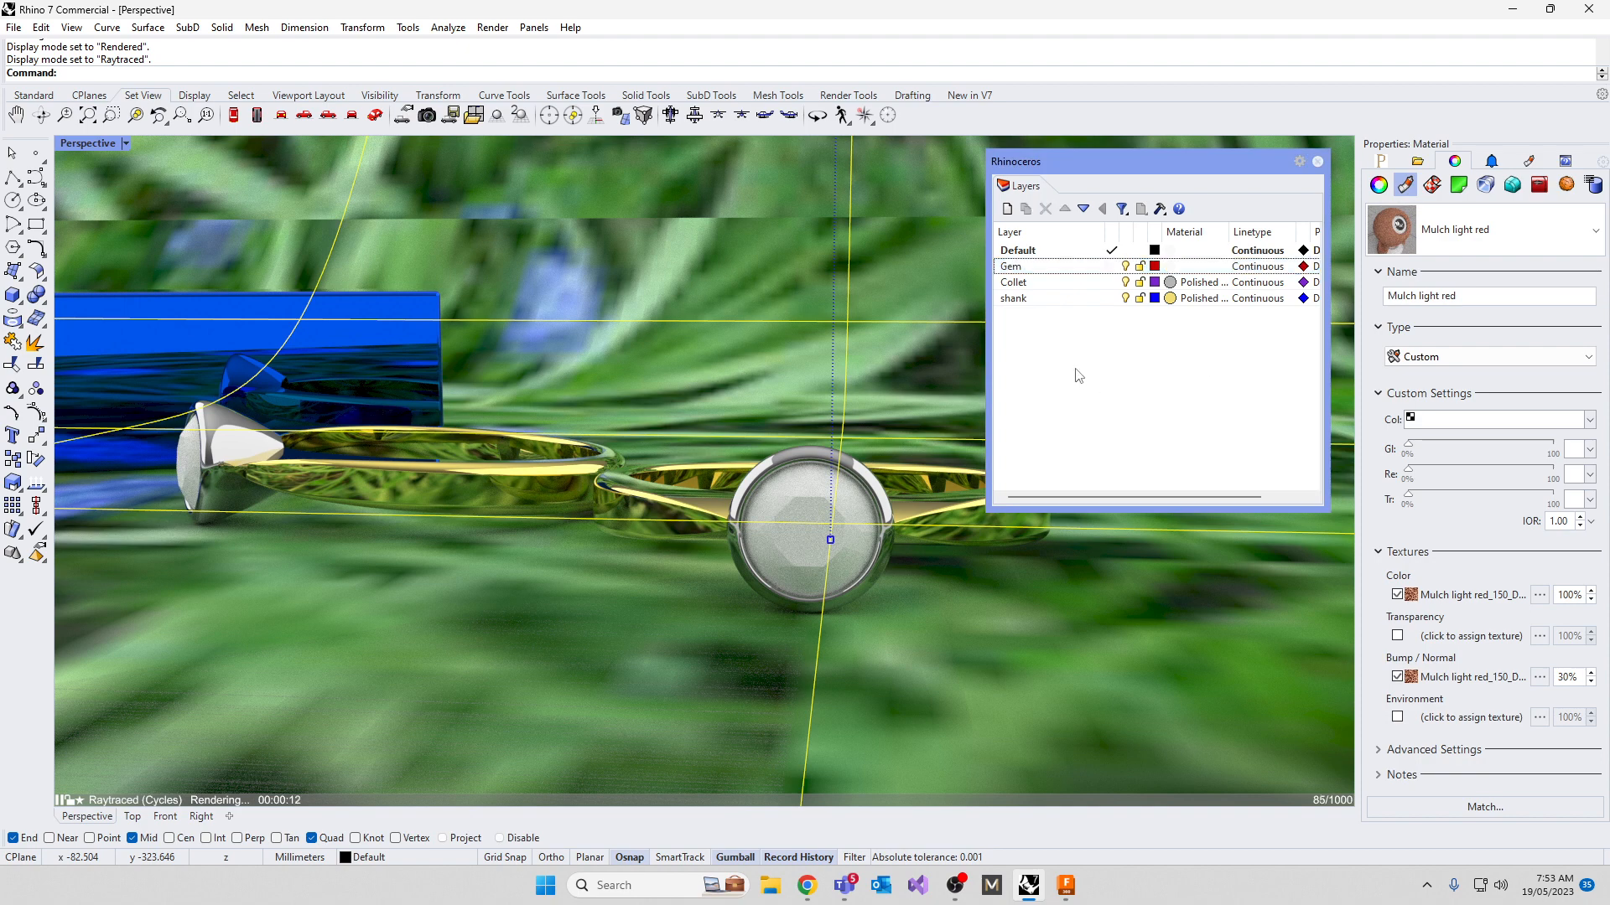
pyautogui.rightClick(1030, 266)
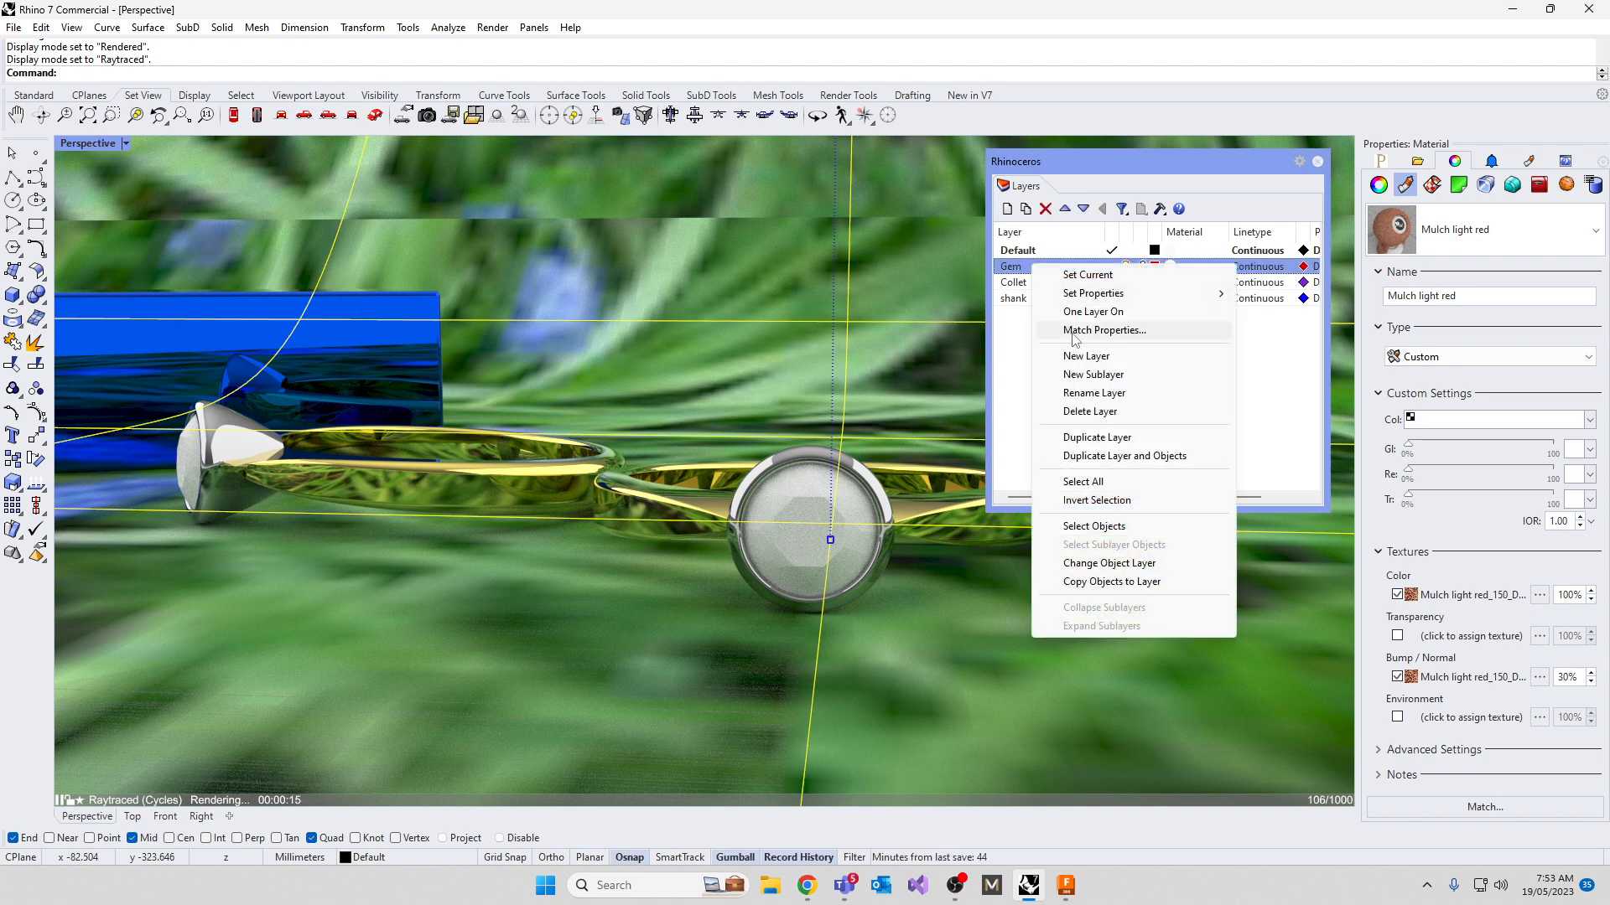
pyautogui.click(955, 713)
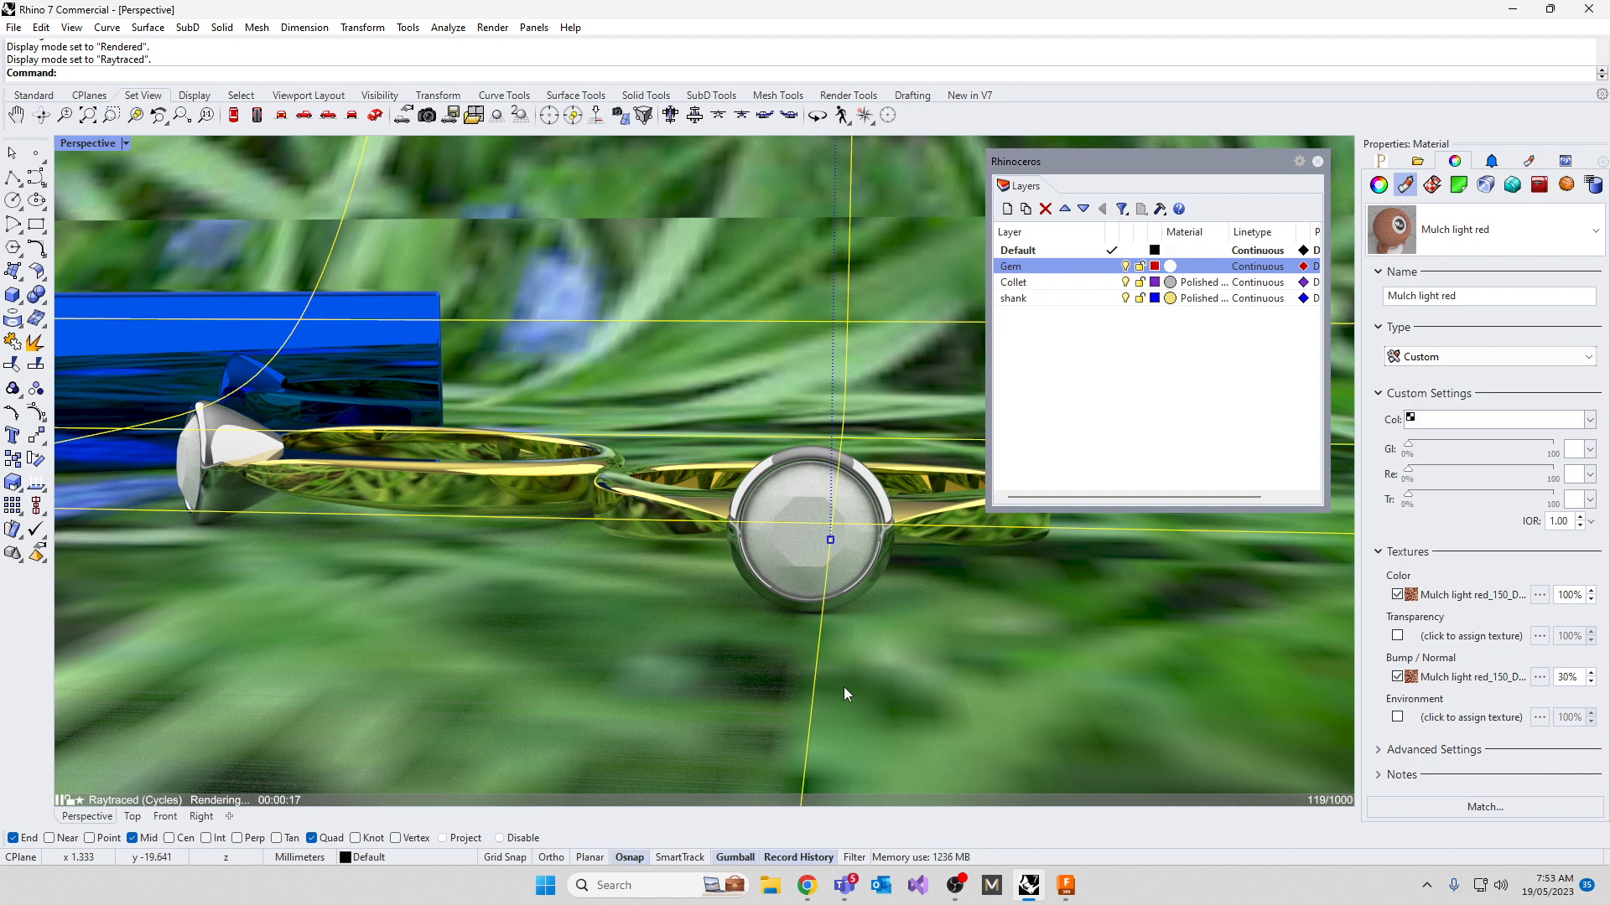
pyautogui.write('SelNone')
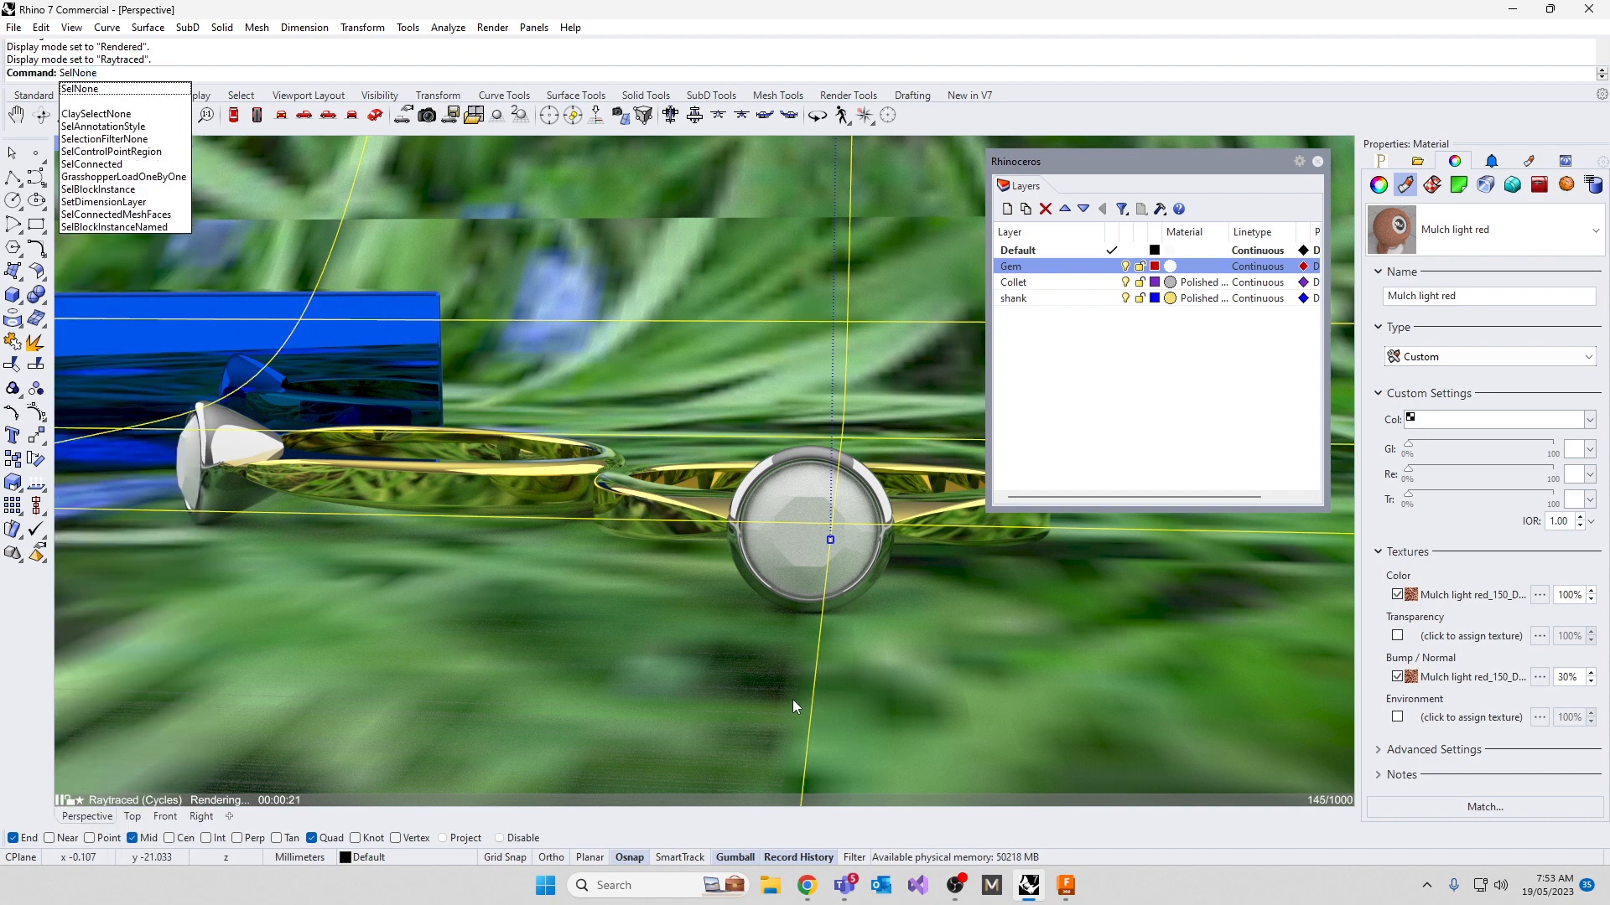
pyautogui.press('Return')
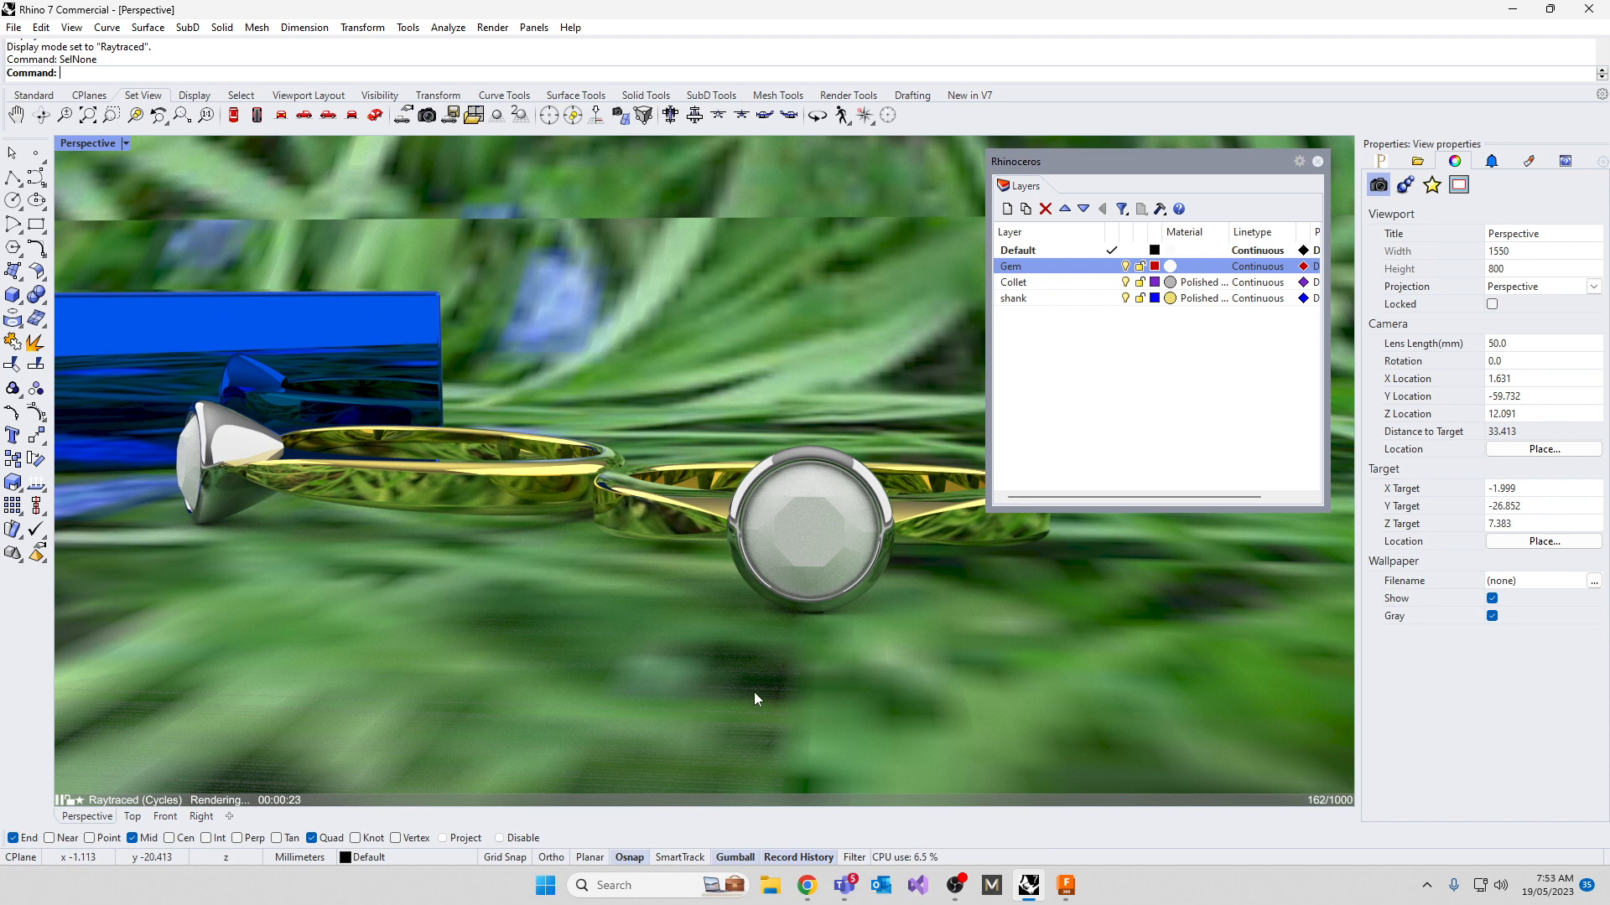
# Select all objects on the Gem layer and assign them a new material of type Gem
pyautogui.rightClick(1061, 267)
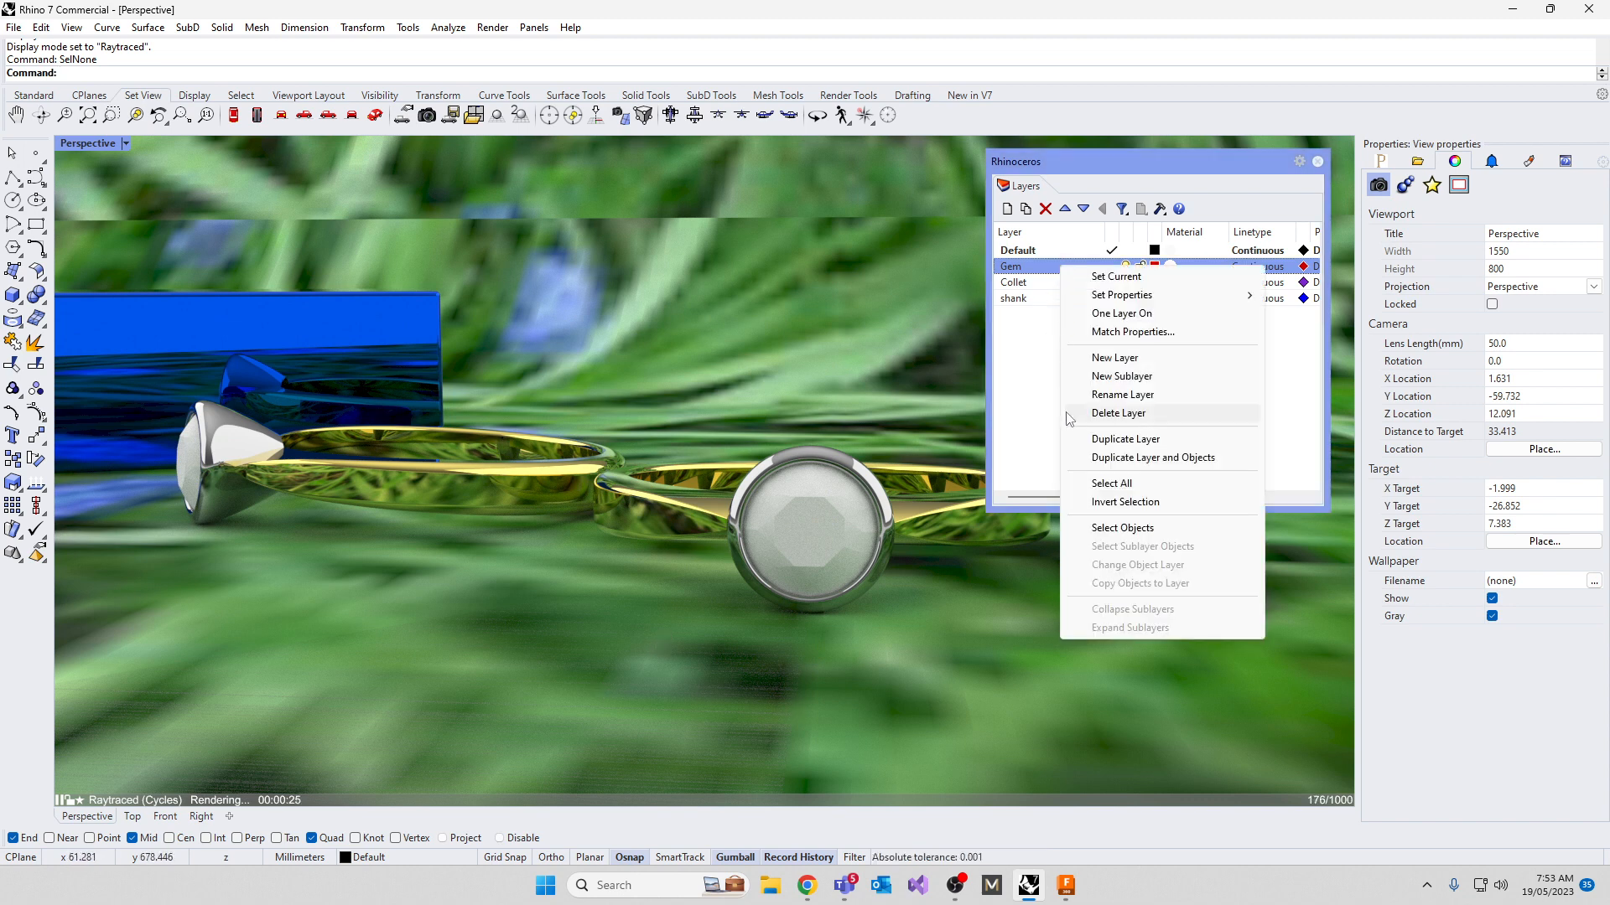
pyautogui.click(1116, 529)
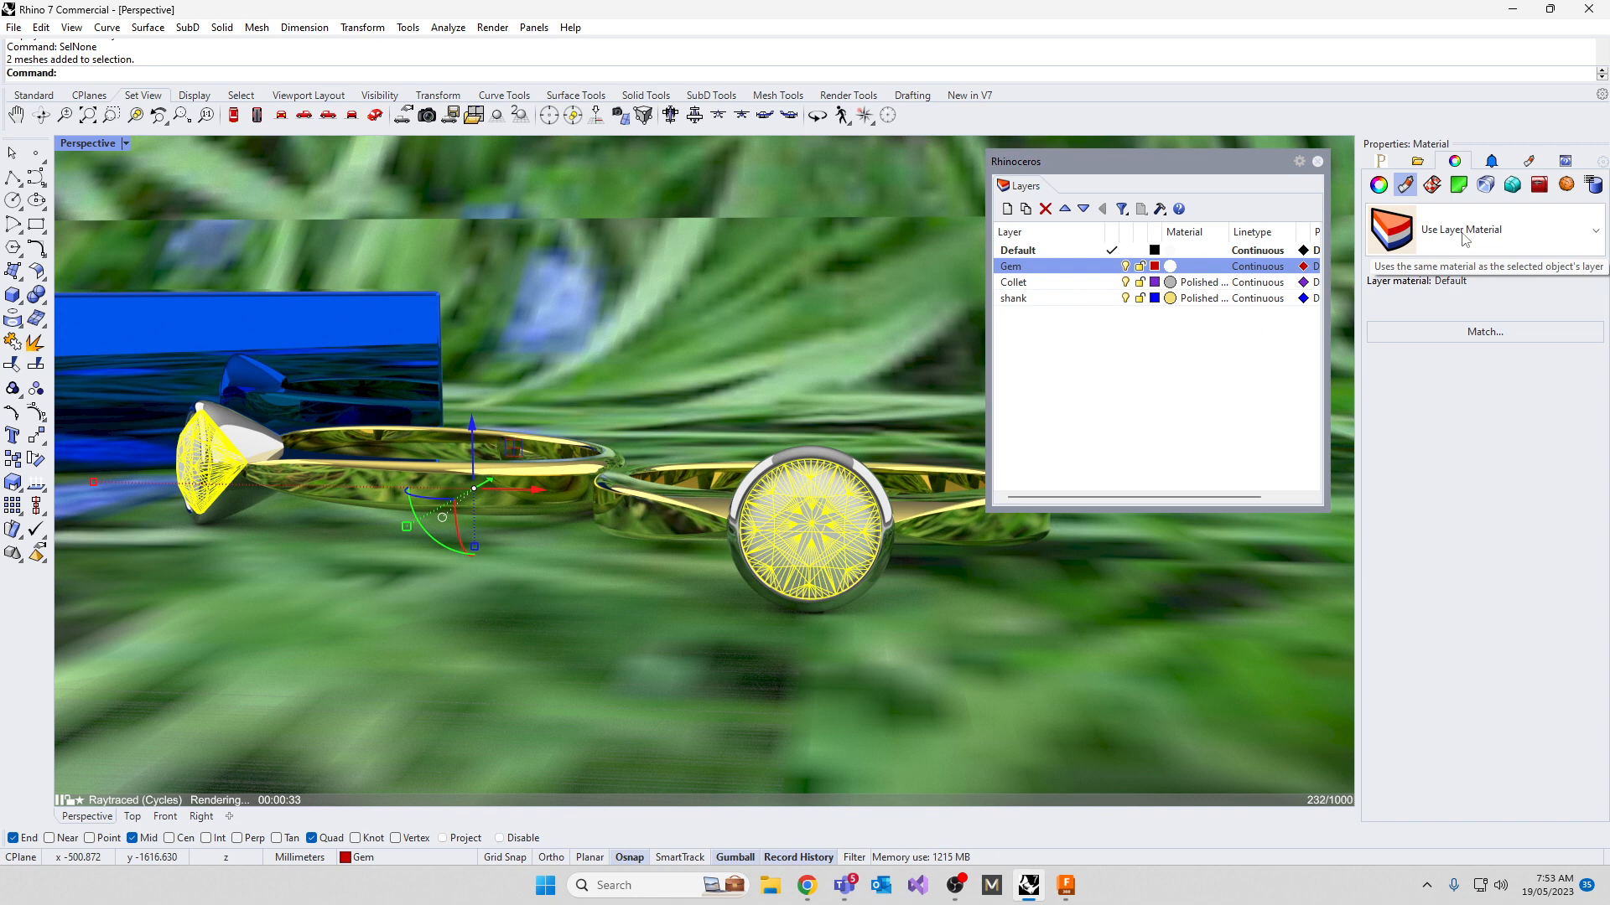
pyautogui.click(1465, 241)
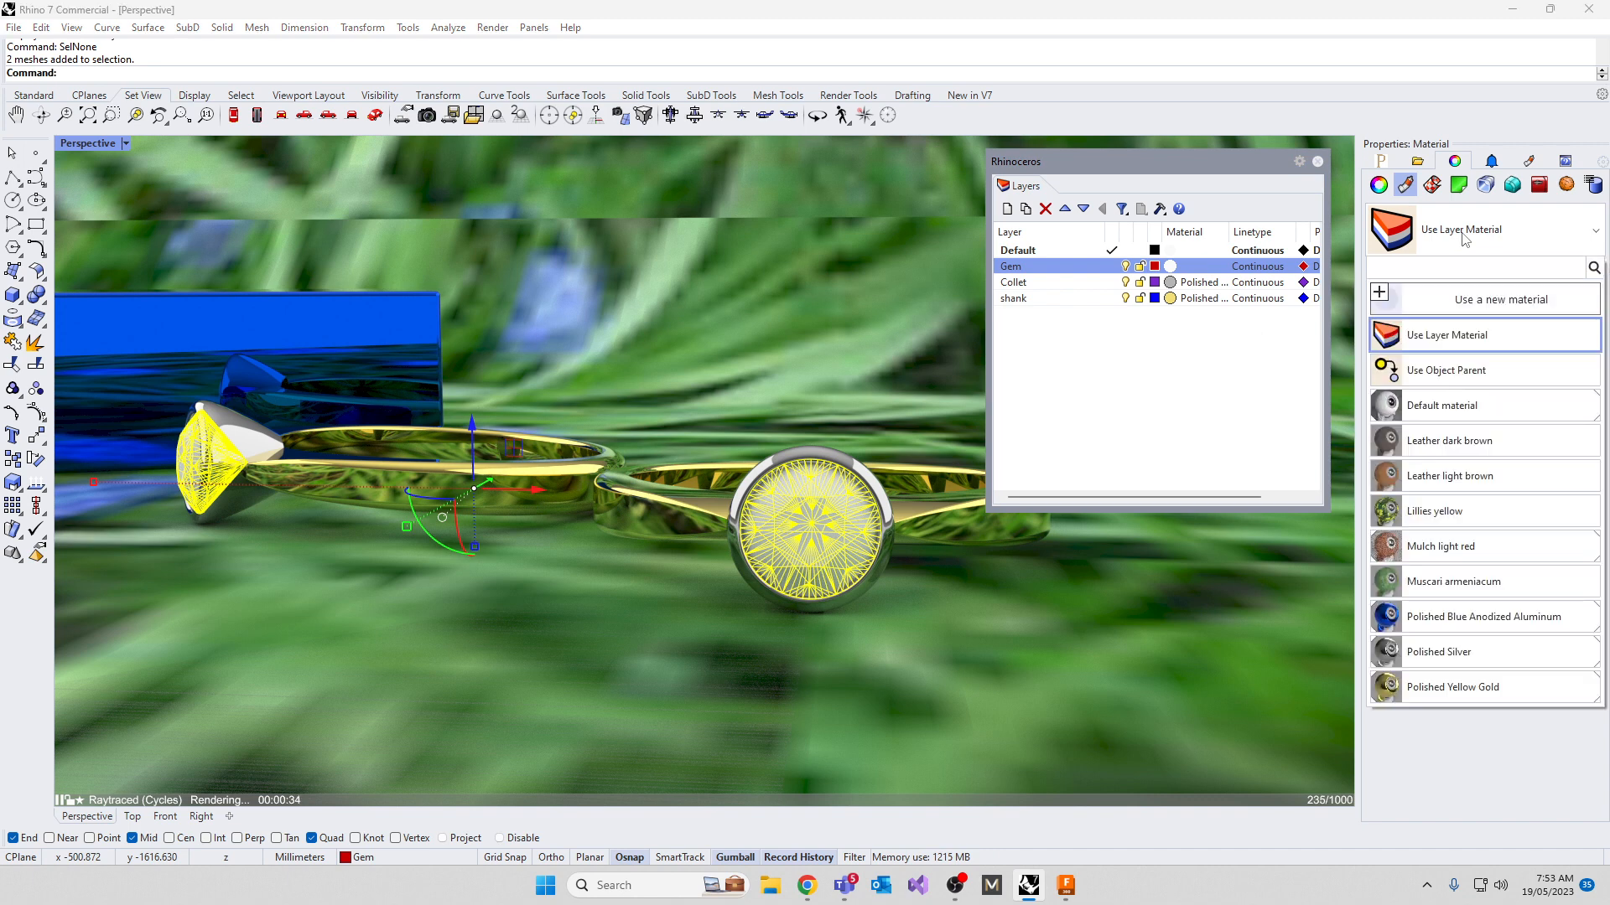
pyautogui.click(1482, 304)
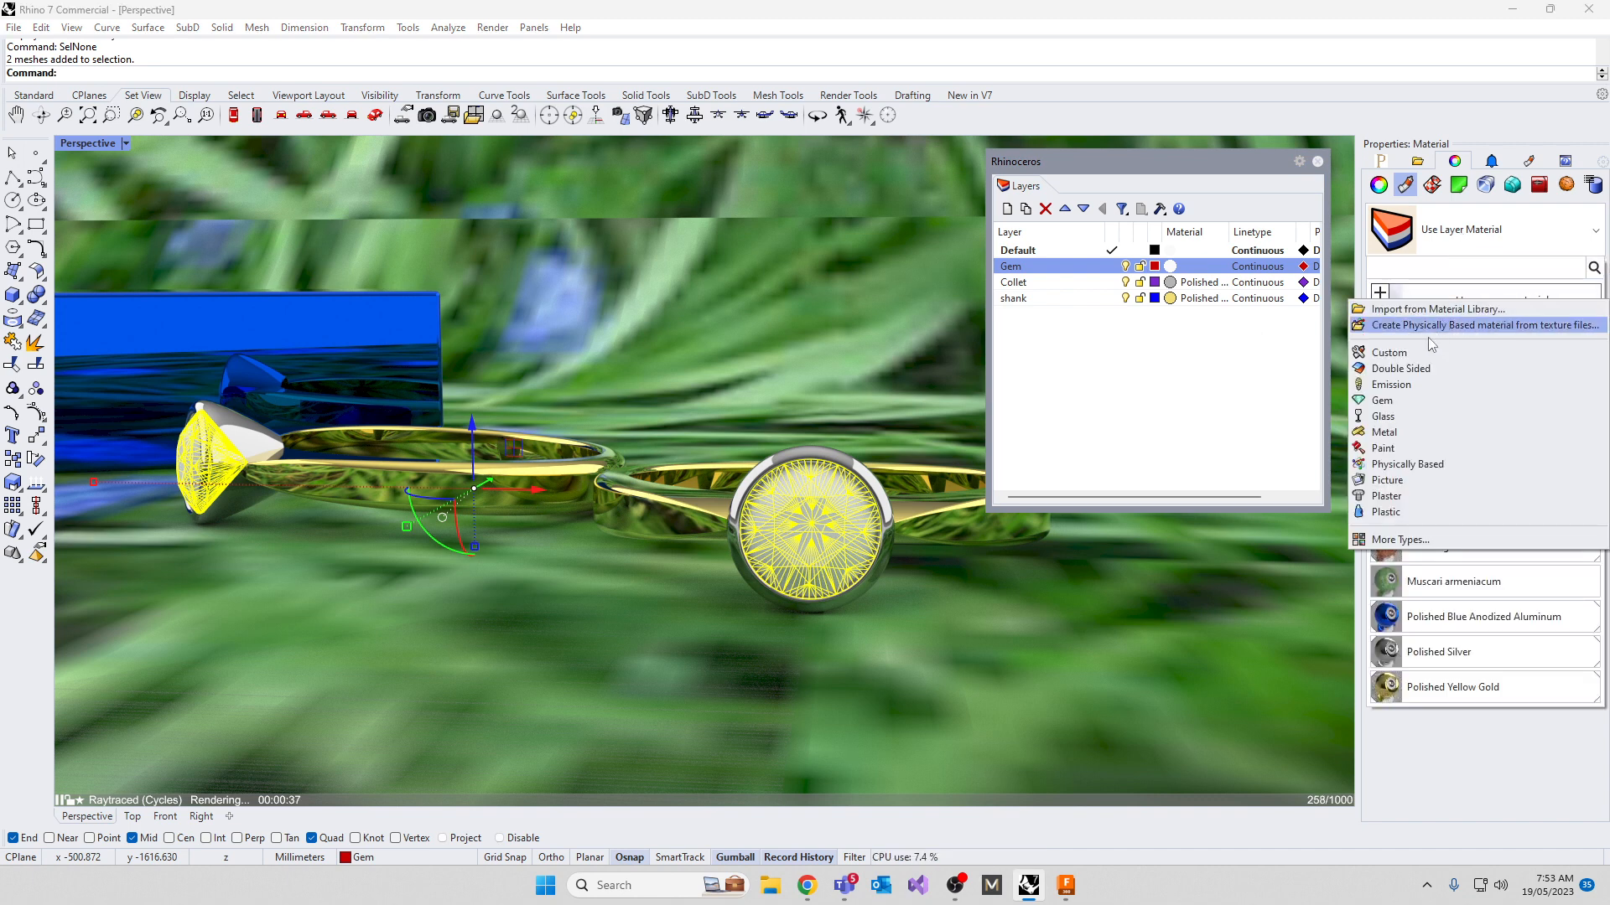
pyautogui.click(1391, 402)
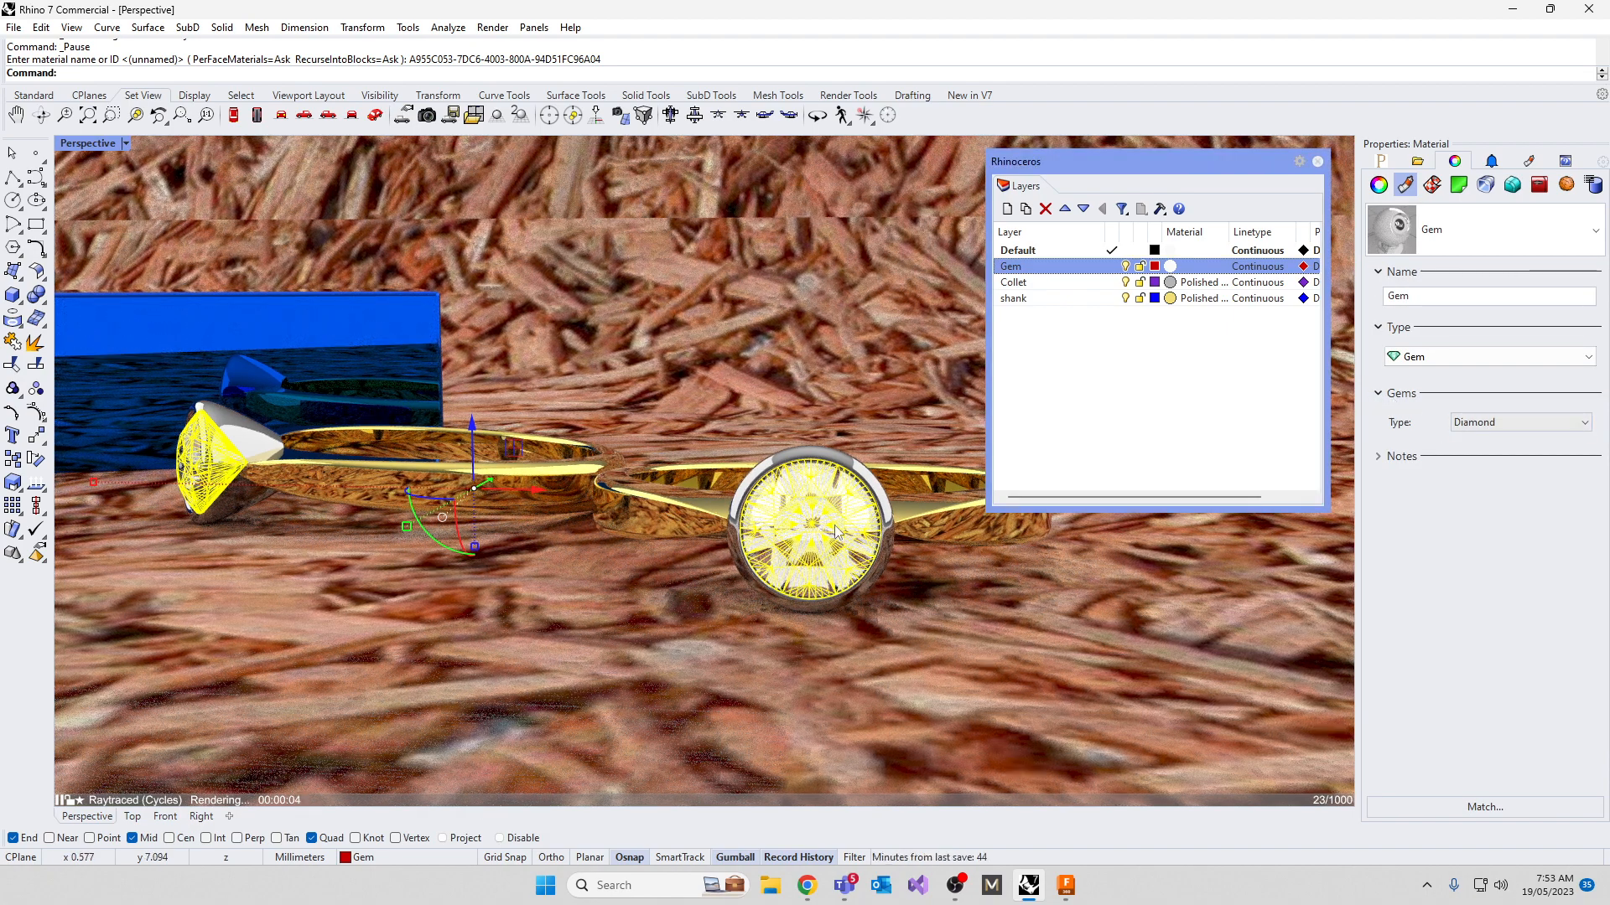
# Clear the selection of the gems and backdrop with SelNone
pyautogui.click(1186, 449)
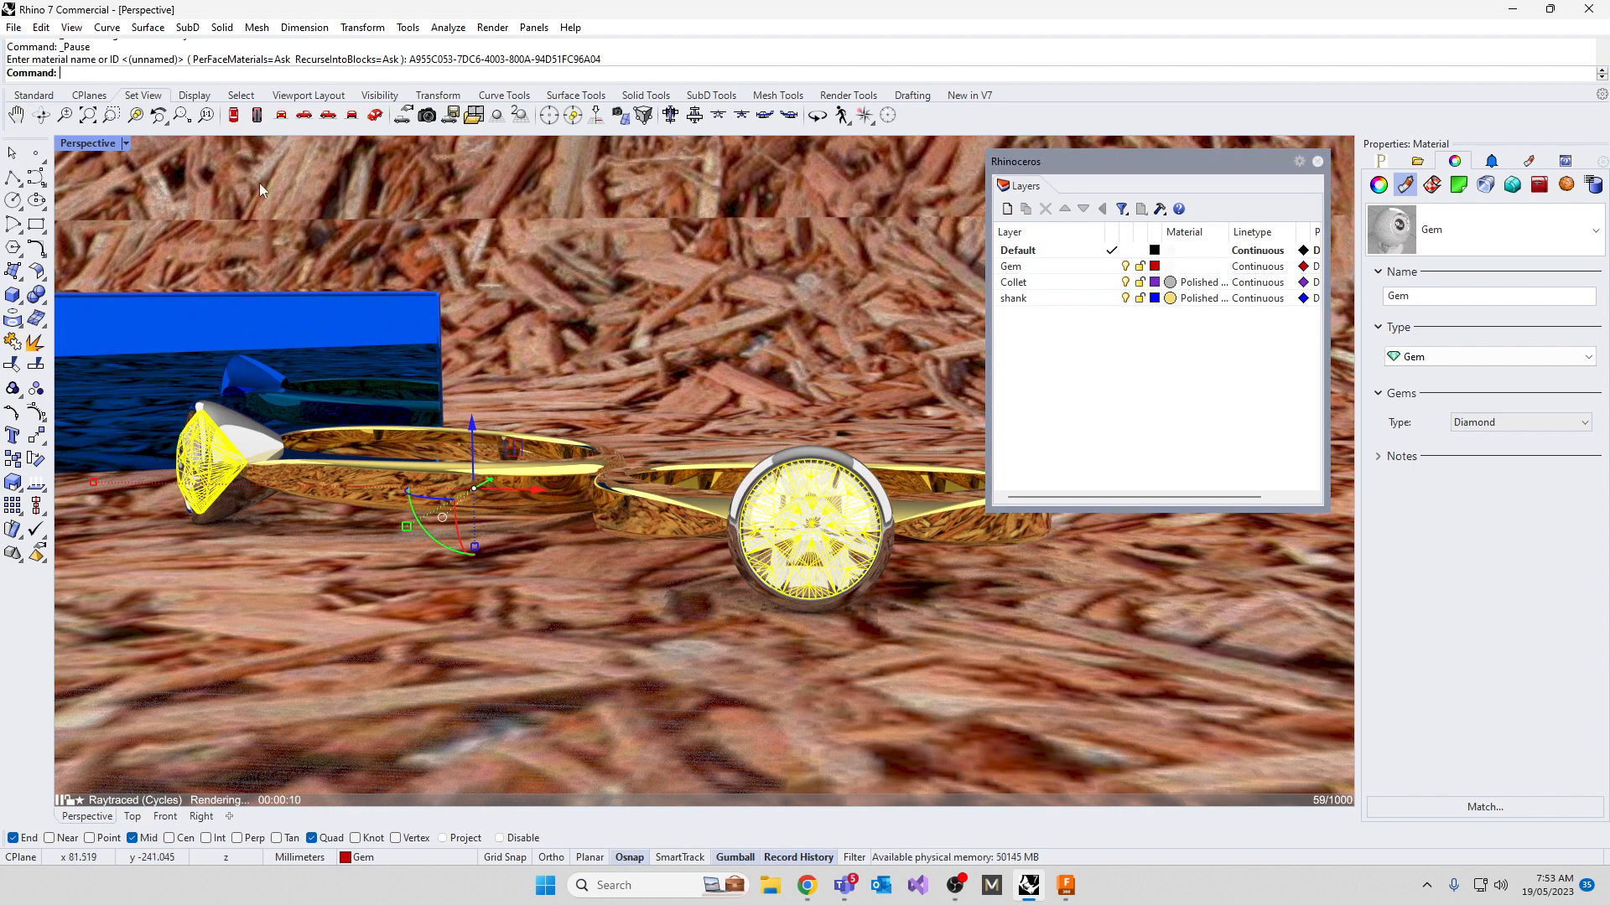
pyautogui.click(288, 208)
pyautogui.write('SelNone')
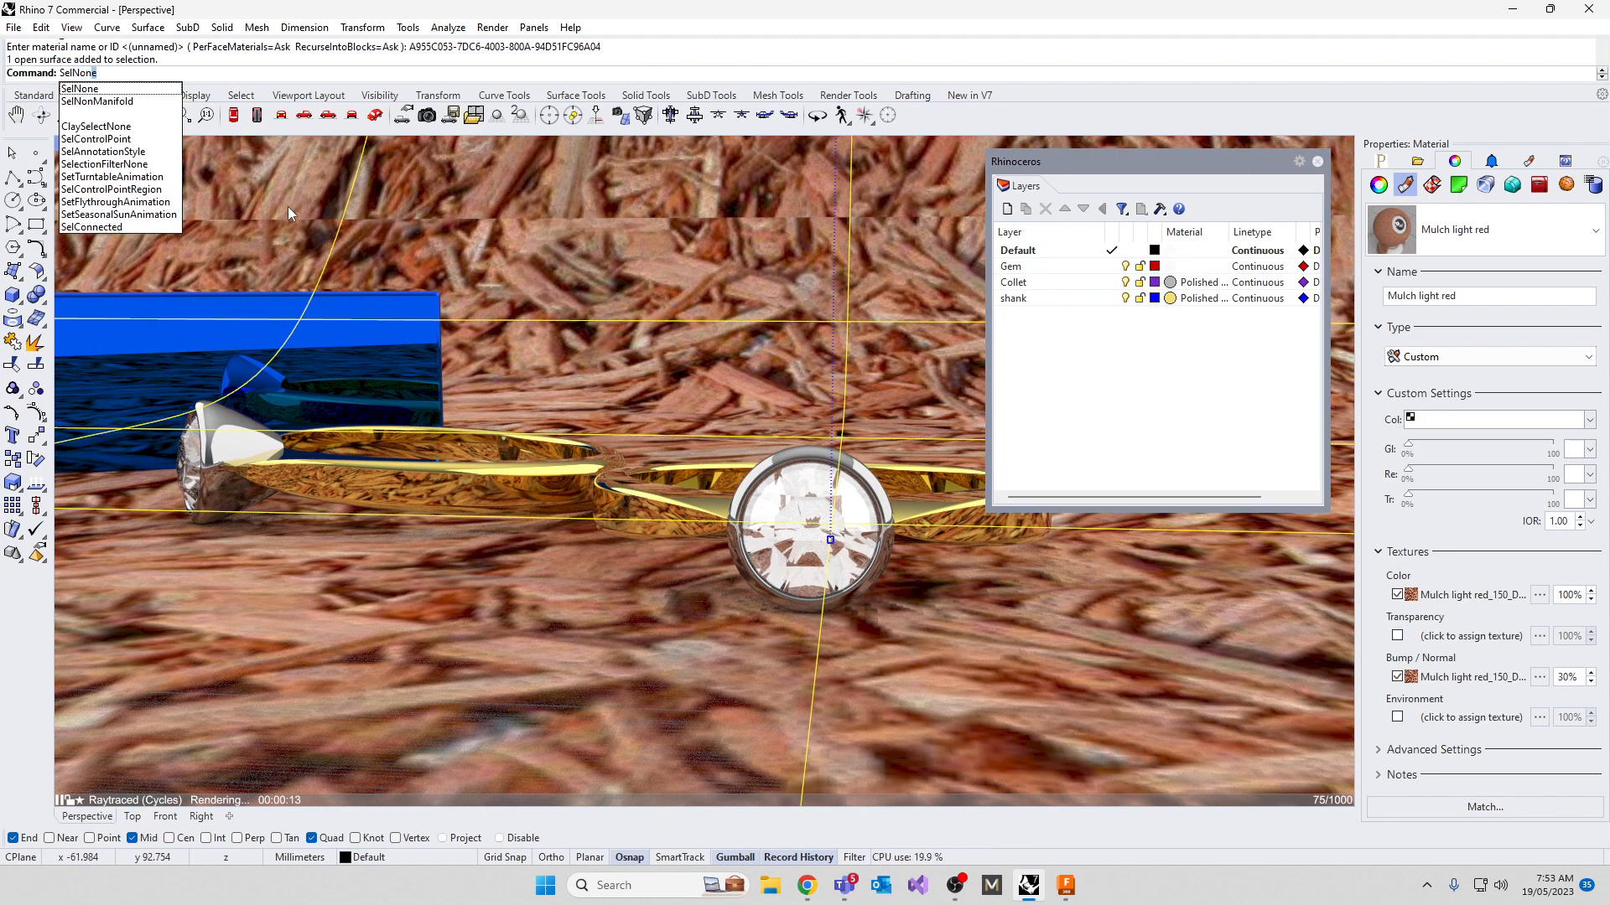
pyautogui.press('Return')
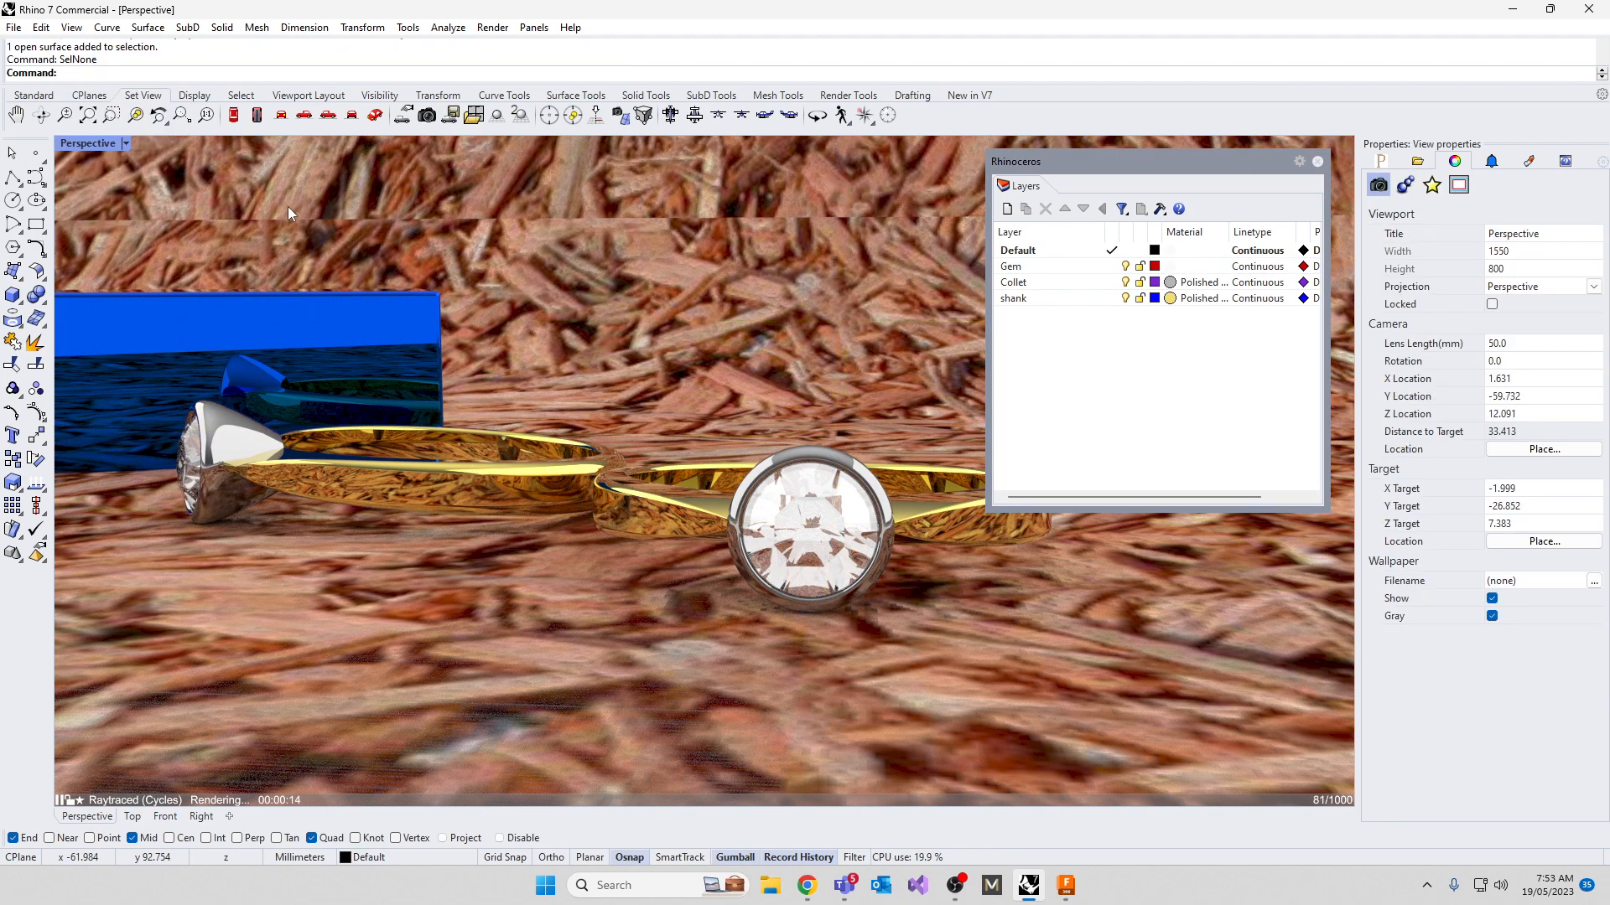
pyautogui.click(108, 142)
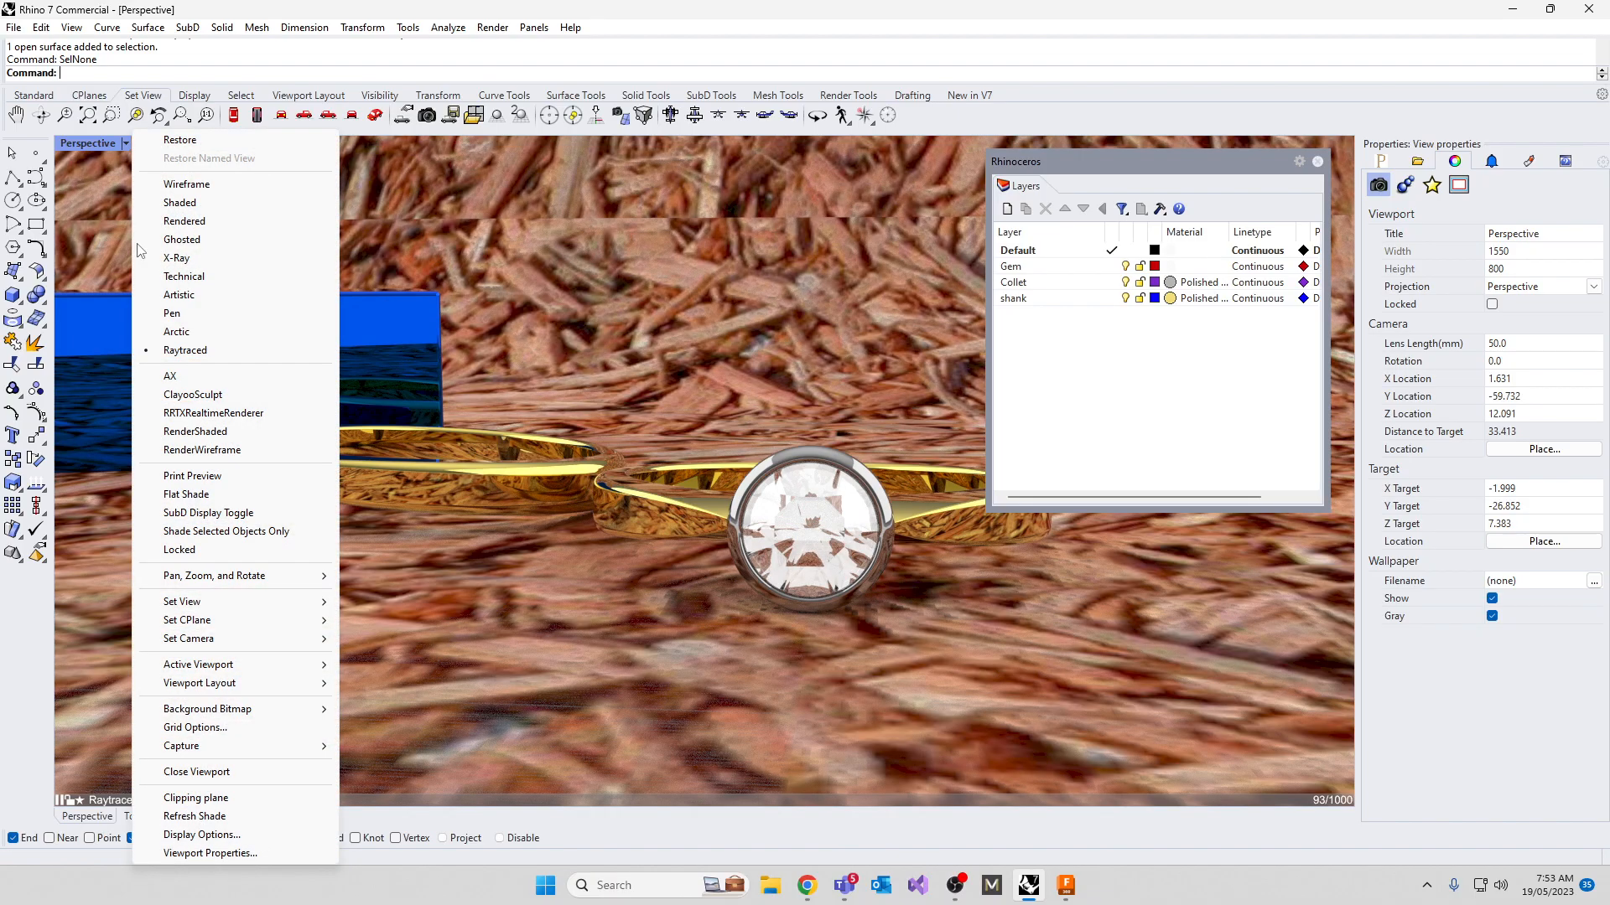
pyautogui.click(1481, 677)
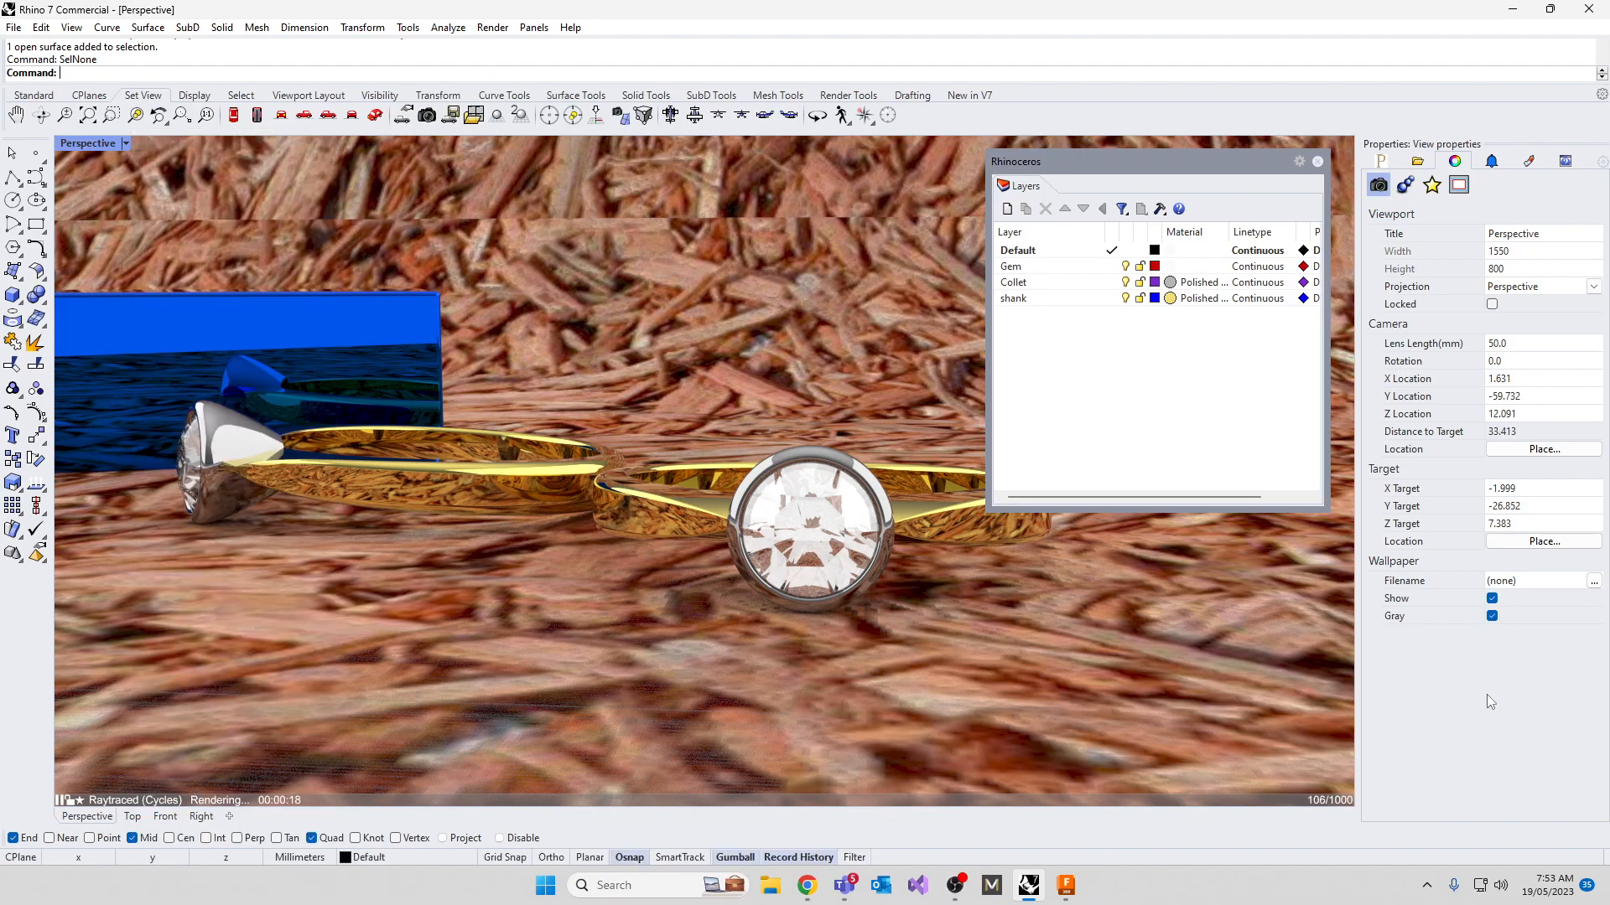
# Try the Leather redgrey material on the backdrop, then apply Leather dark brown from the Organic library's Leather folder
pyautogui.moveTo(762, 565); pyautogui.dragTo(754, 584, button='right')
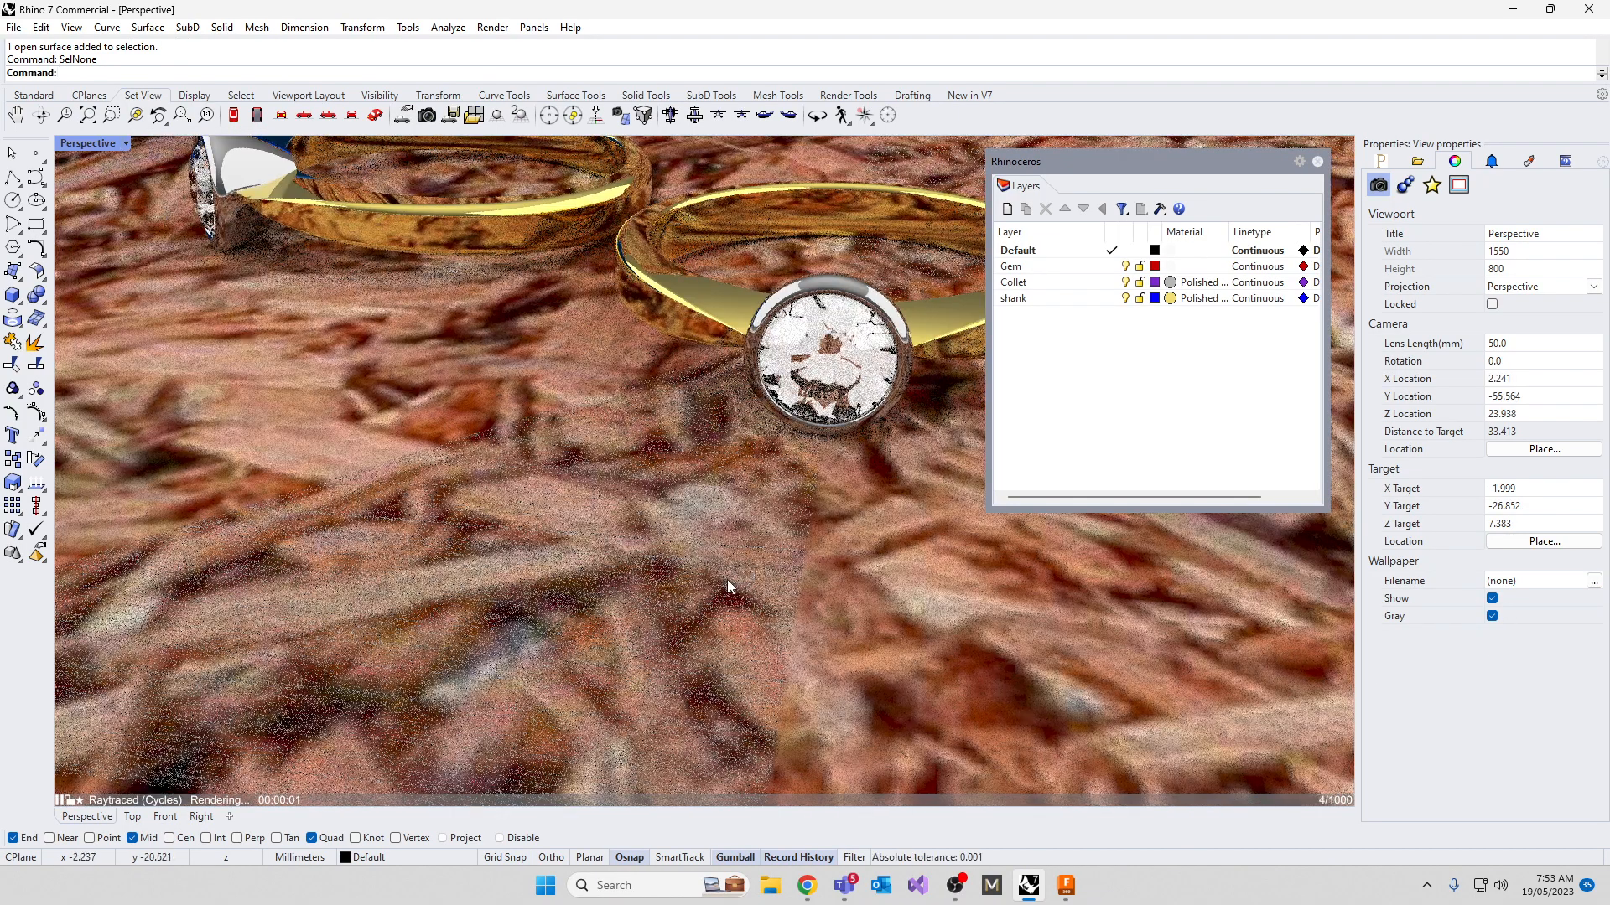
pyautogui.keyDown('shift'); pyautogui.moveTo(642, 545); pyautogui.dragTo(619, 685, button='right'); pyautogui.keyUp('shift')
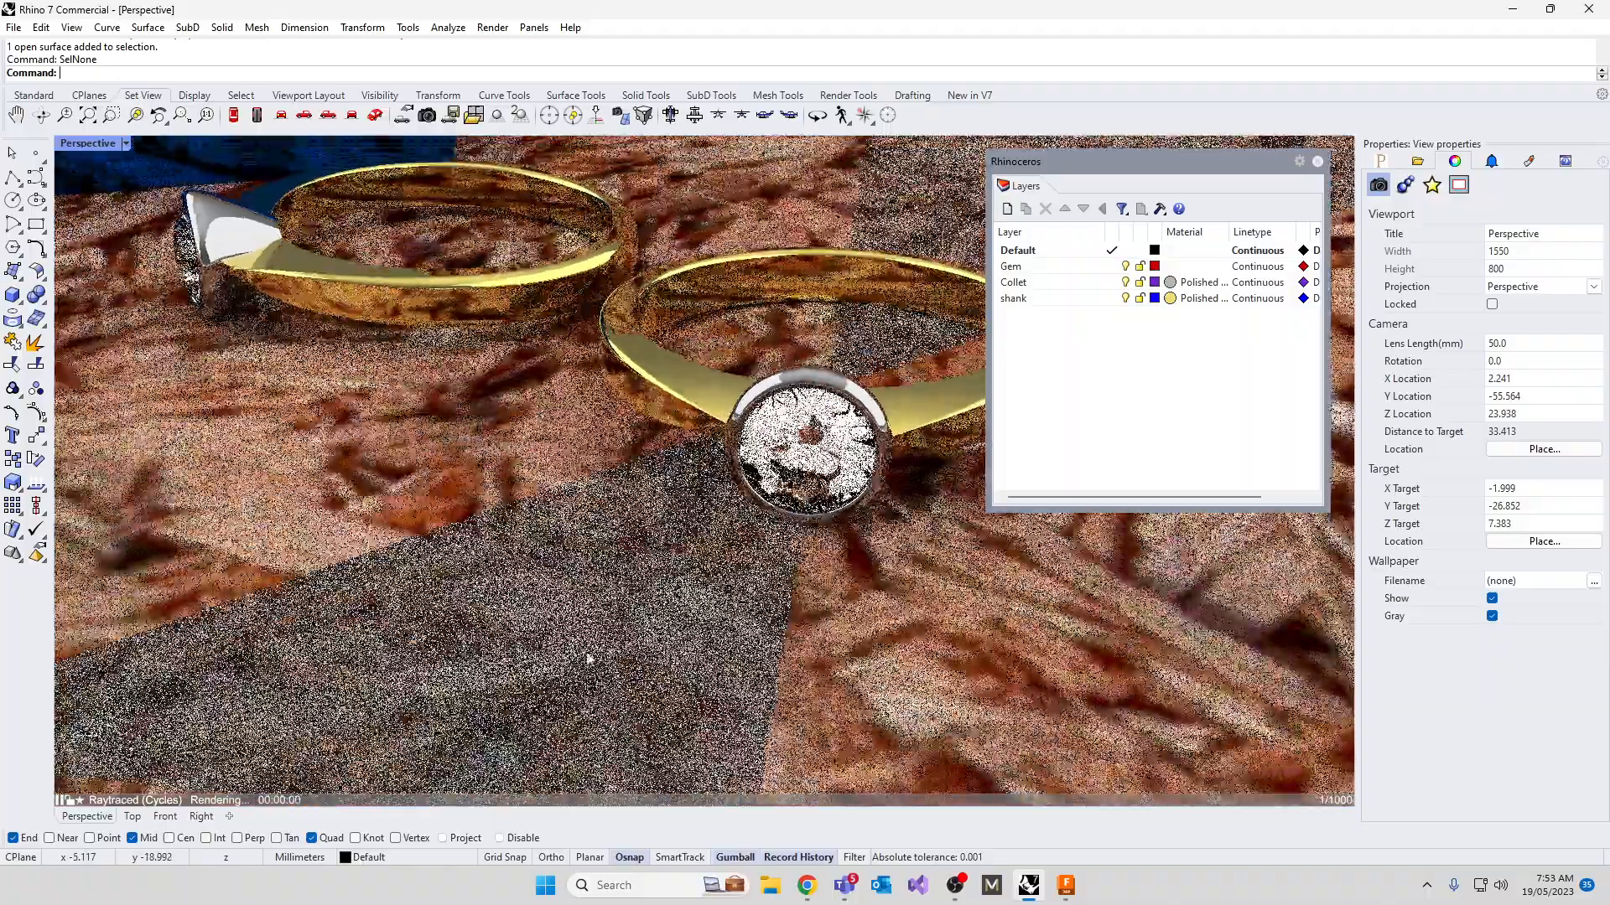
pyautogui.keyDown('shift'); pyautogui.moveTo(556, 583); pyautogui.dragTo(537, 684, button='right'); pyautogui.keyUp('shift')
pyautogui.keyDown('shift'); pyautogui.moveTo(619, 590); pyautogui.dragTo(721, 453, button='right'); pyautogui.keyUp('shift')
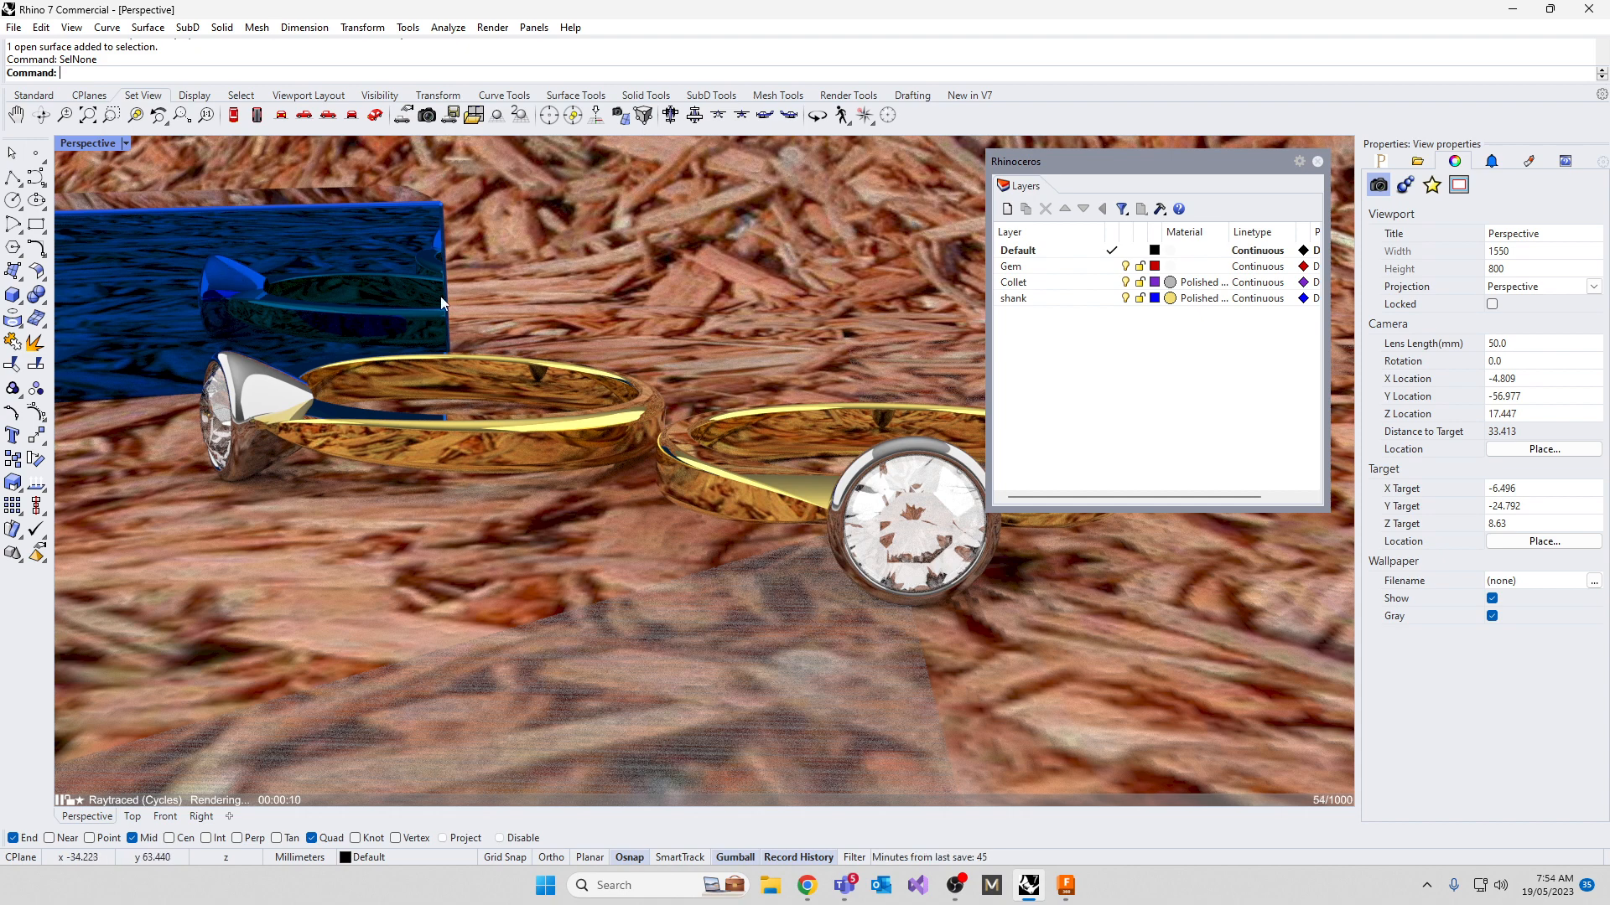
pyautogui.click(1097, 474)
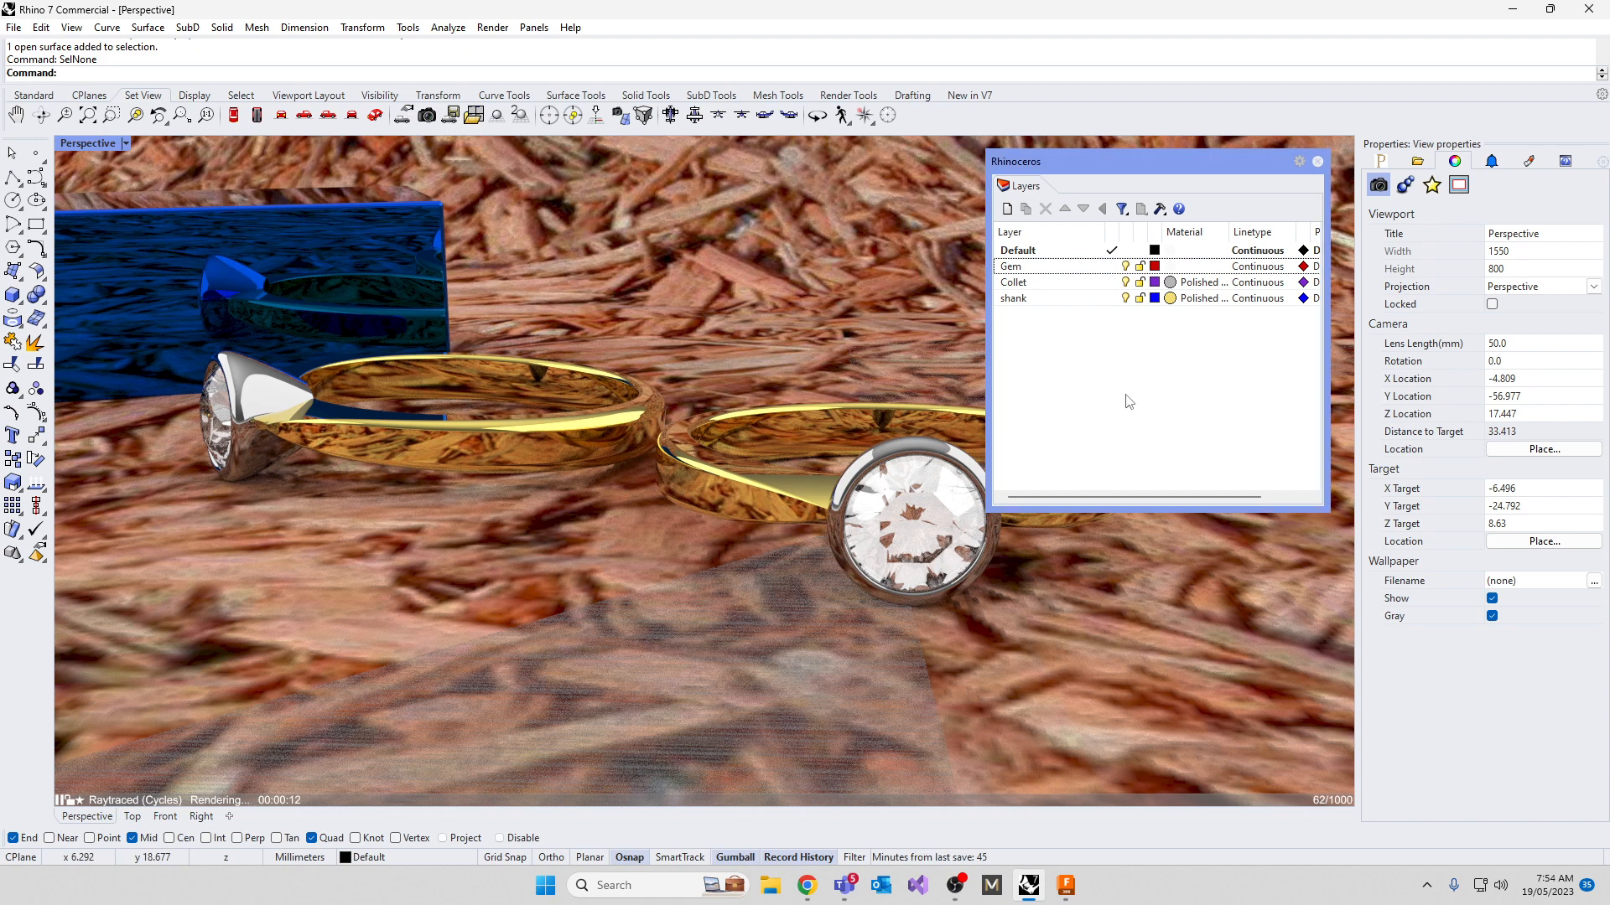
pyautogui.click(1417, 161)
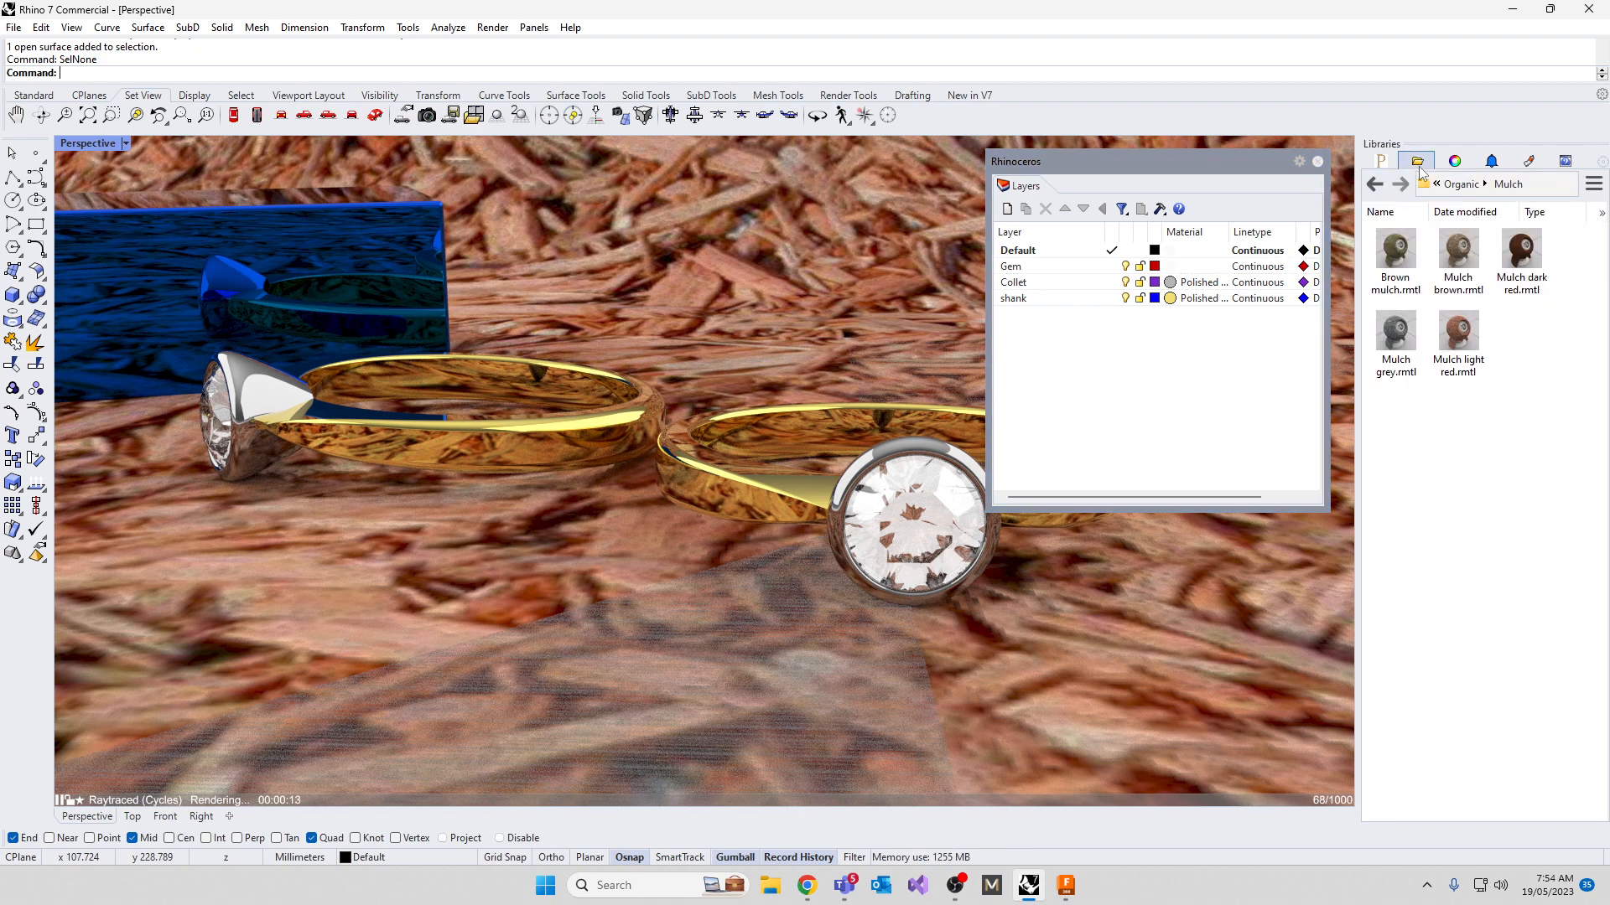
pyautogui.click(1461, 183)
pyautogui.doubleClick(1456, 332)
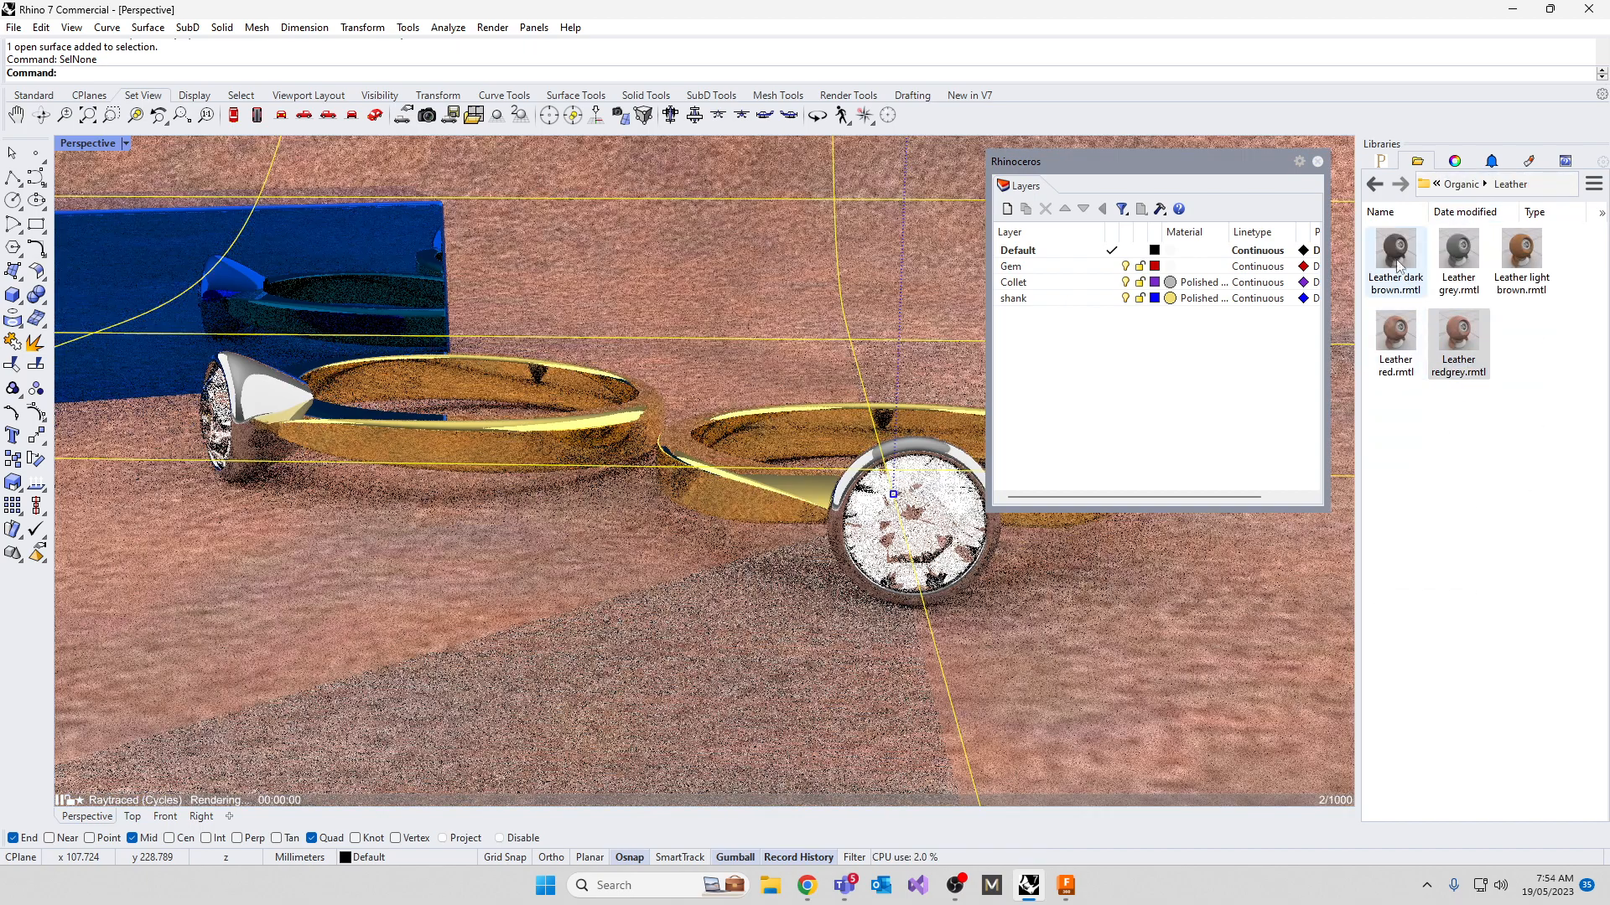
pyautogui.moveTo(1395, 266); pyautogui.dragTo(1169, 636)
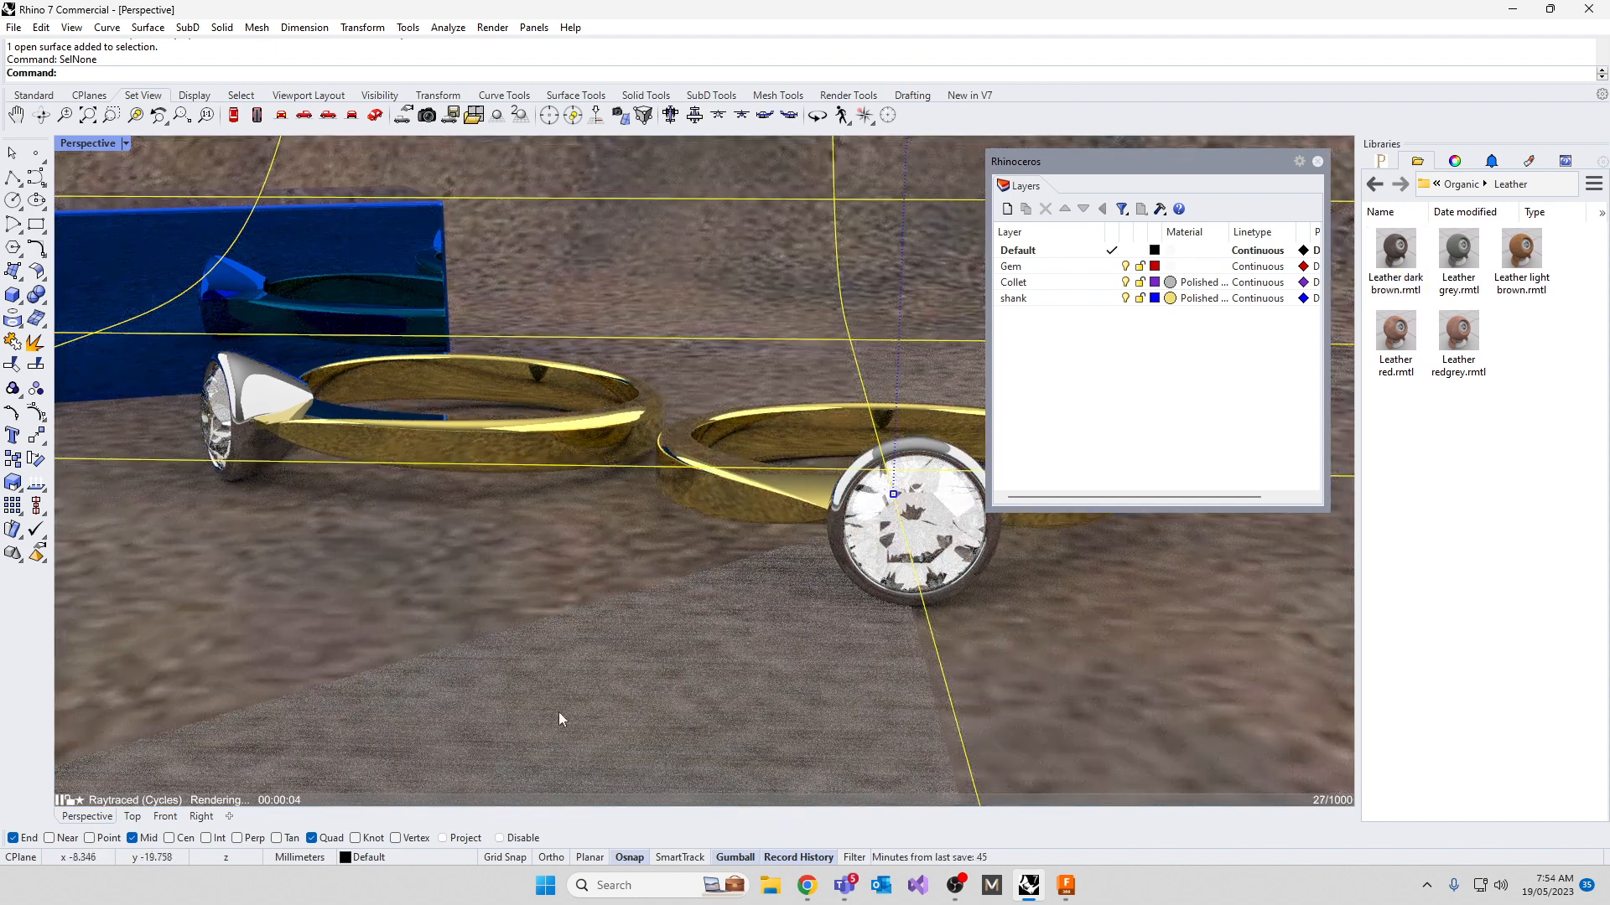
# Close the floating Layers window and deselect the backdrop with SelNone
pyautogui.middleClick(855, 587)
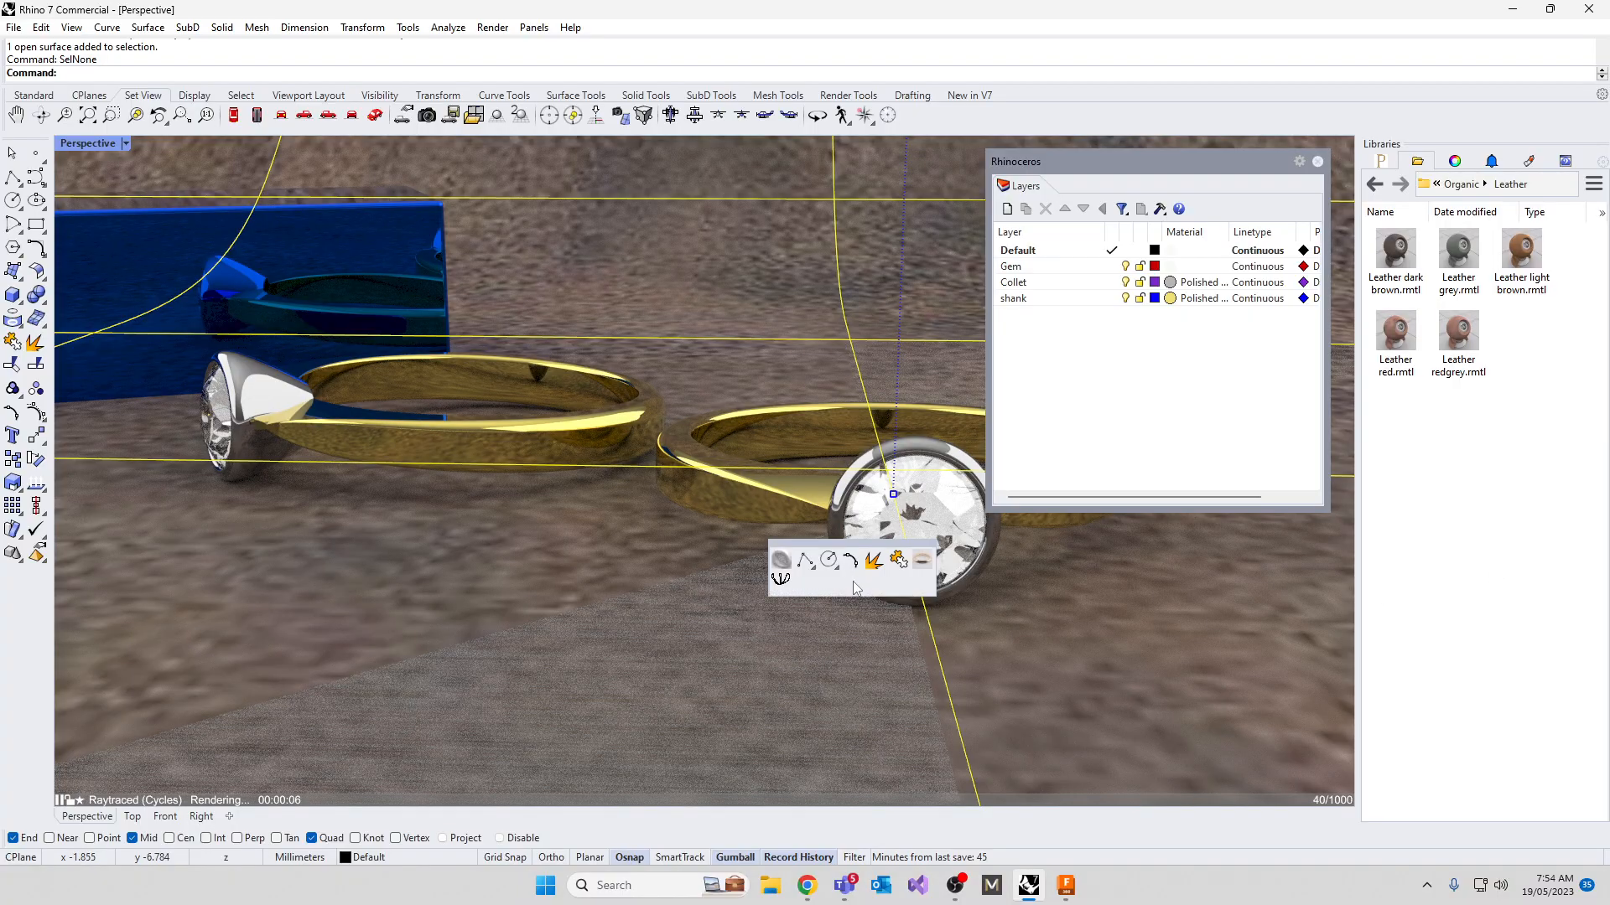
pyautogui.moveTo(652, 674); pyautogui.dragTo(755, 721, button='right')
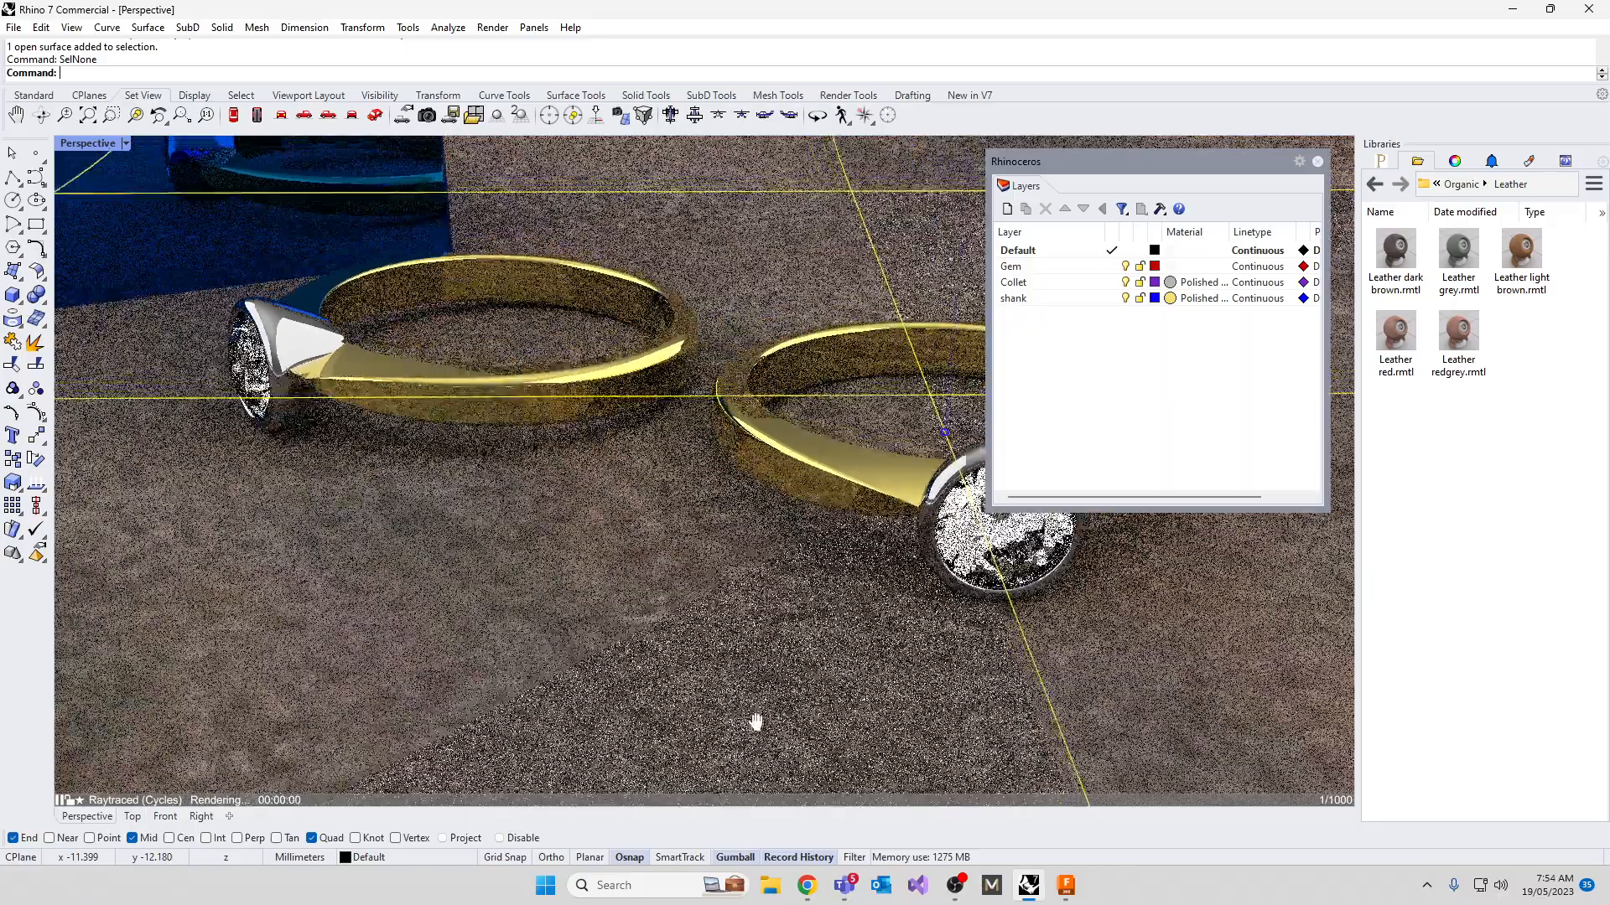
pyautogui.moveTo(703, 625); pyautogui.dragTo(774, 671, button='right')
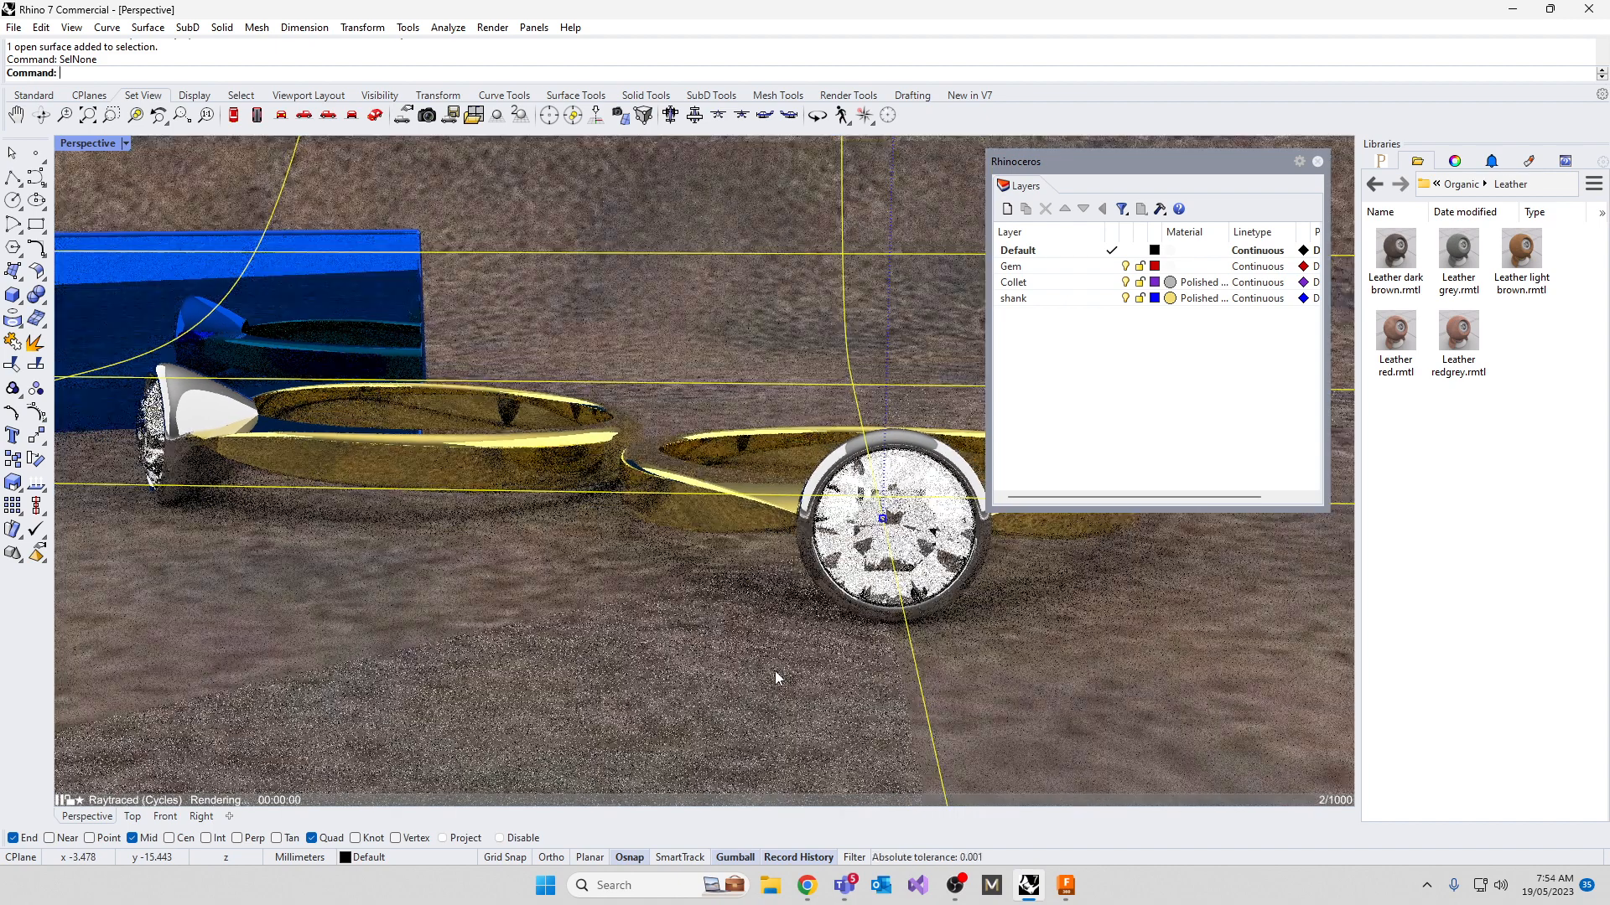
pyautogui.click(1286, 338)
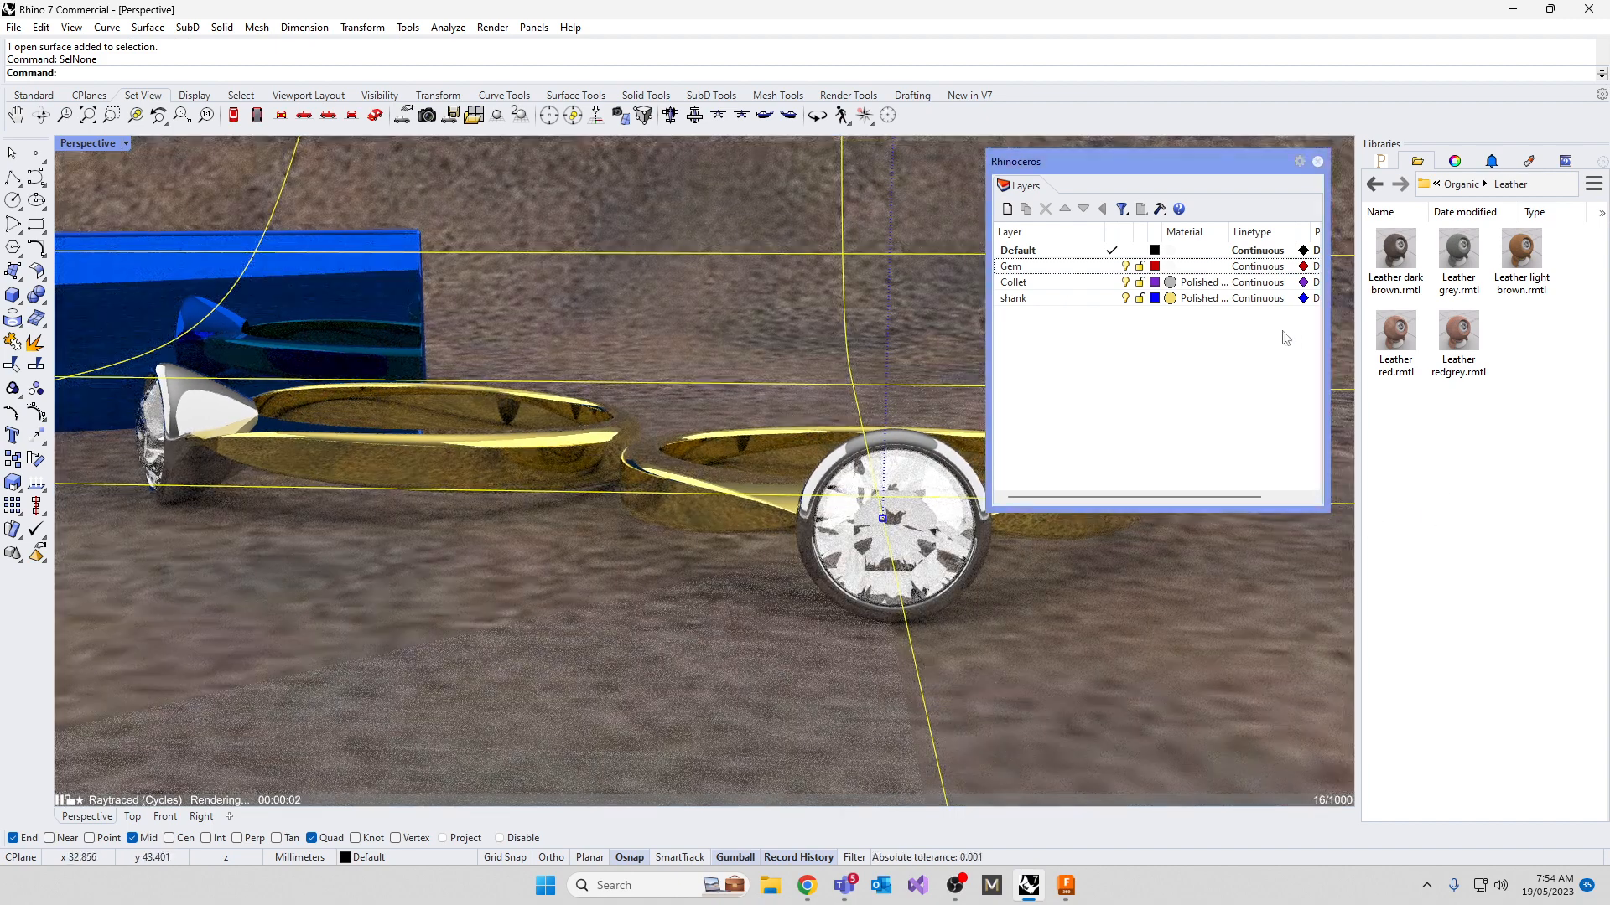
pyautogui.click(1317, 161)
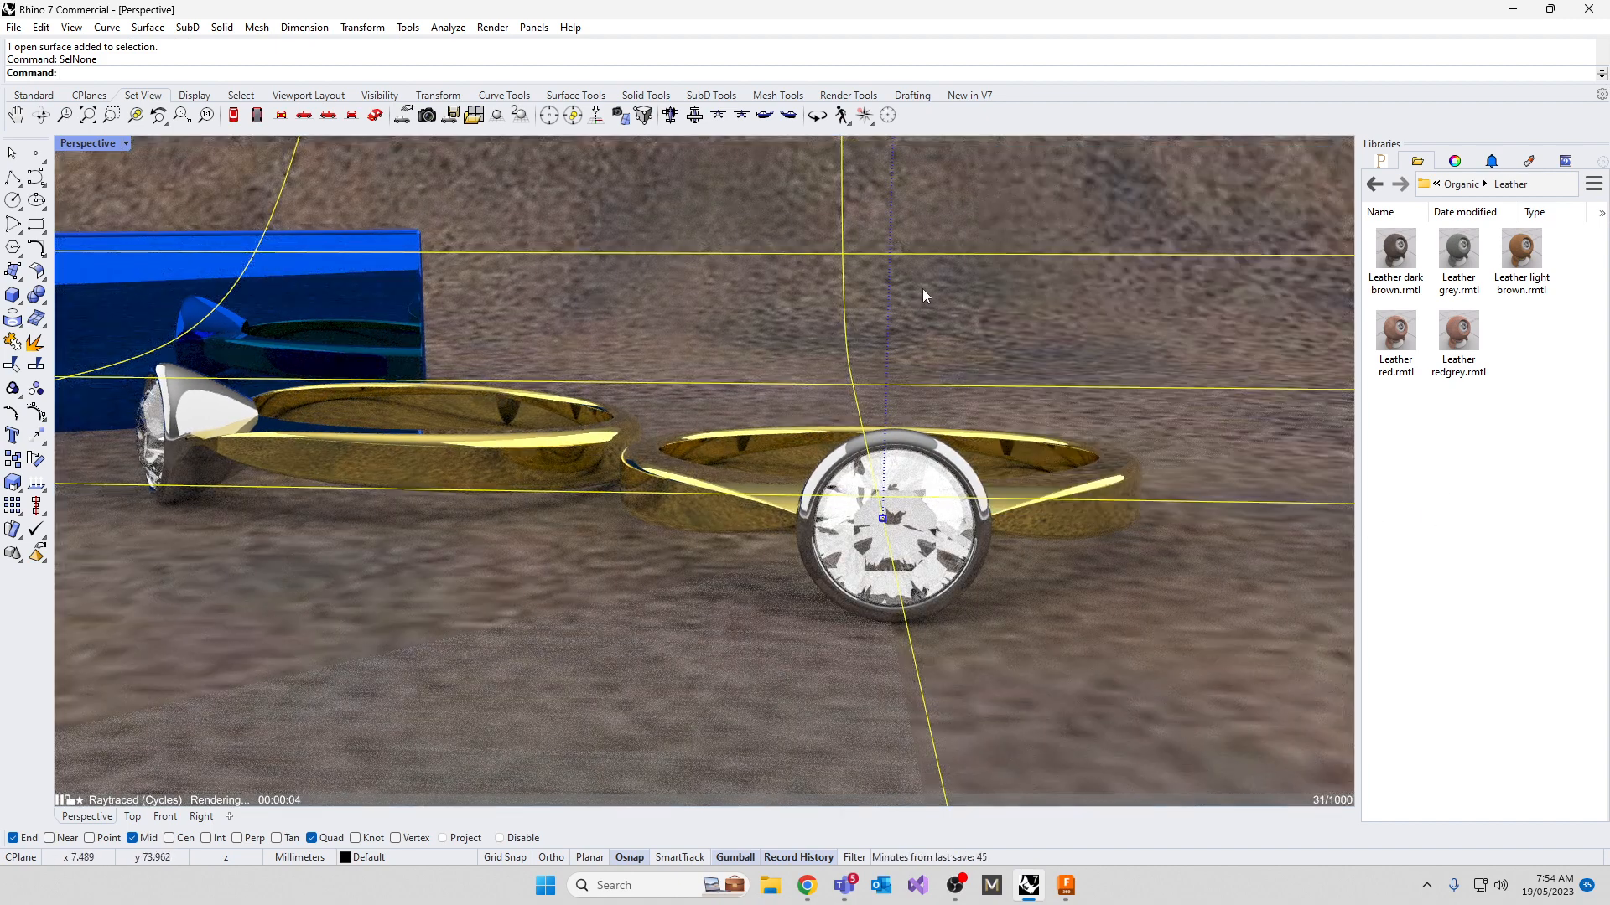
pyautogui.write('SelNone')
pyautogui.press('Return')
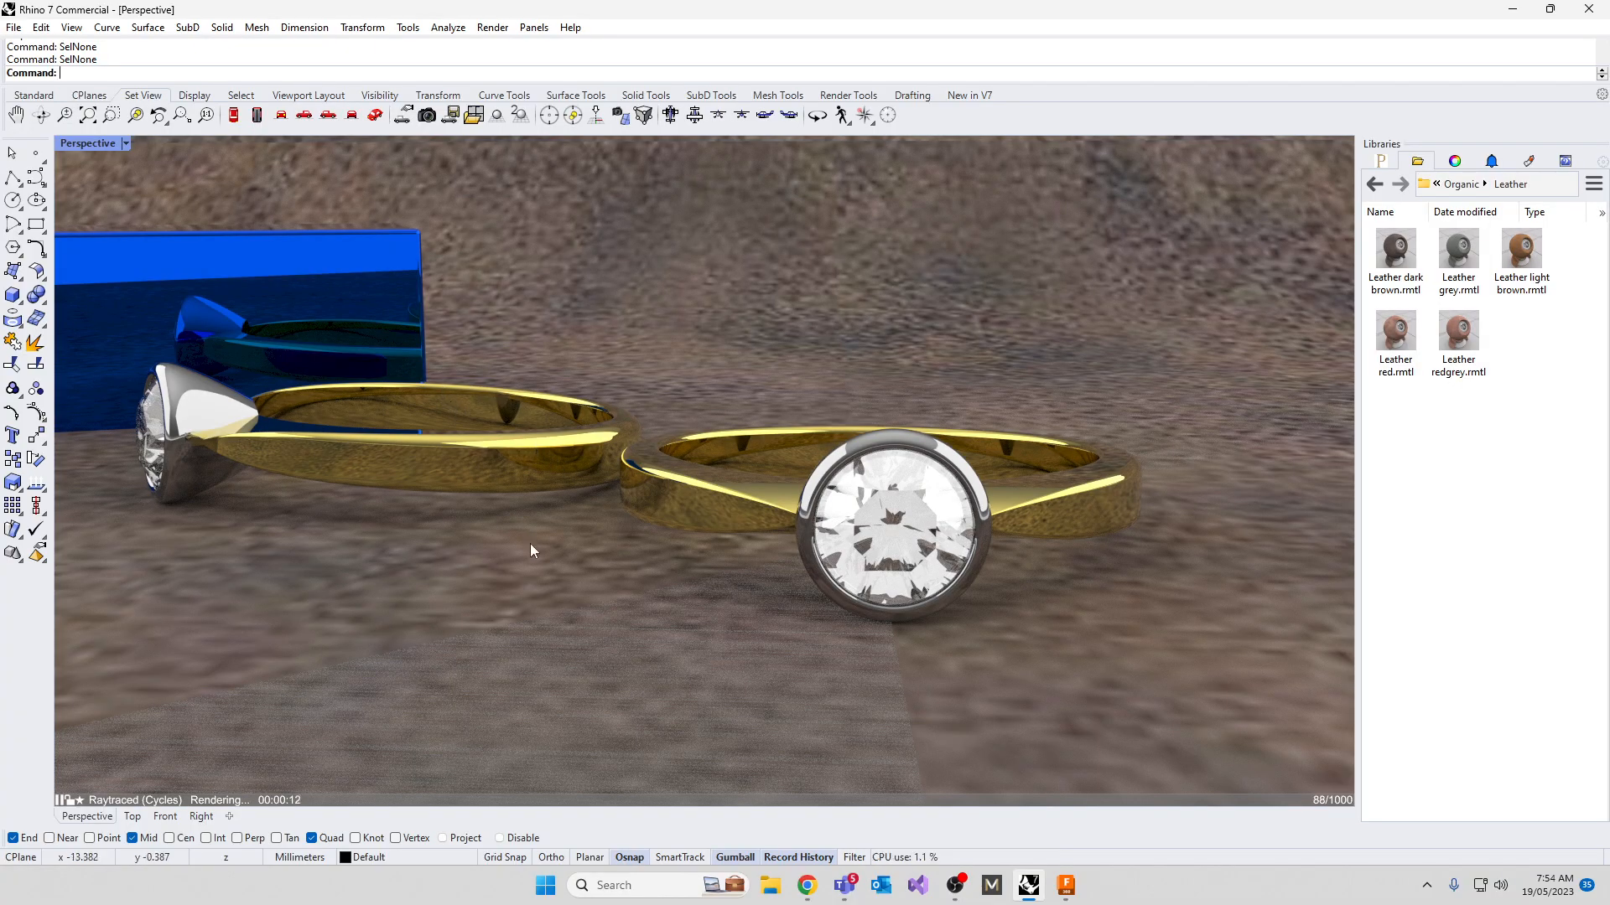
# Enable the Vertex object snap and place a point object on a vertex of the front ring's gem
pyautogui.moveTo(528, 550); pyautogui.dragTo(498, 716, button='right')
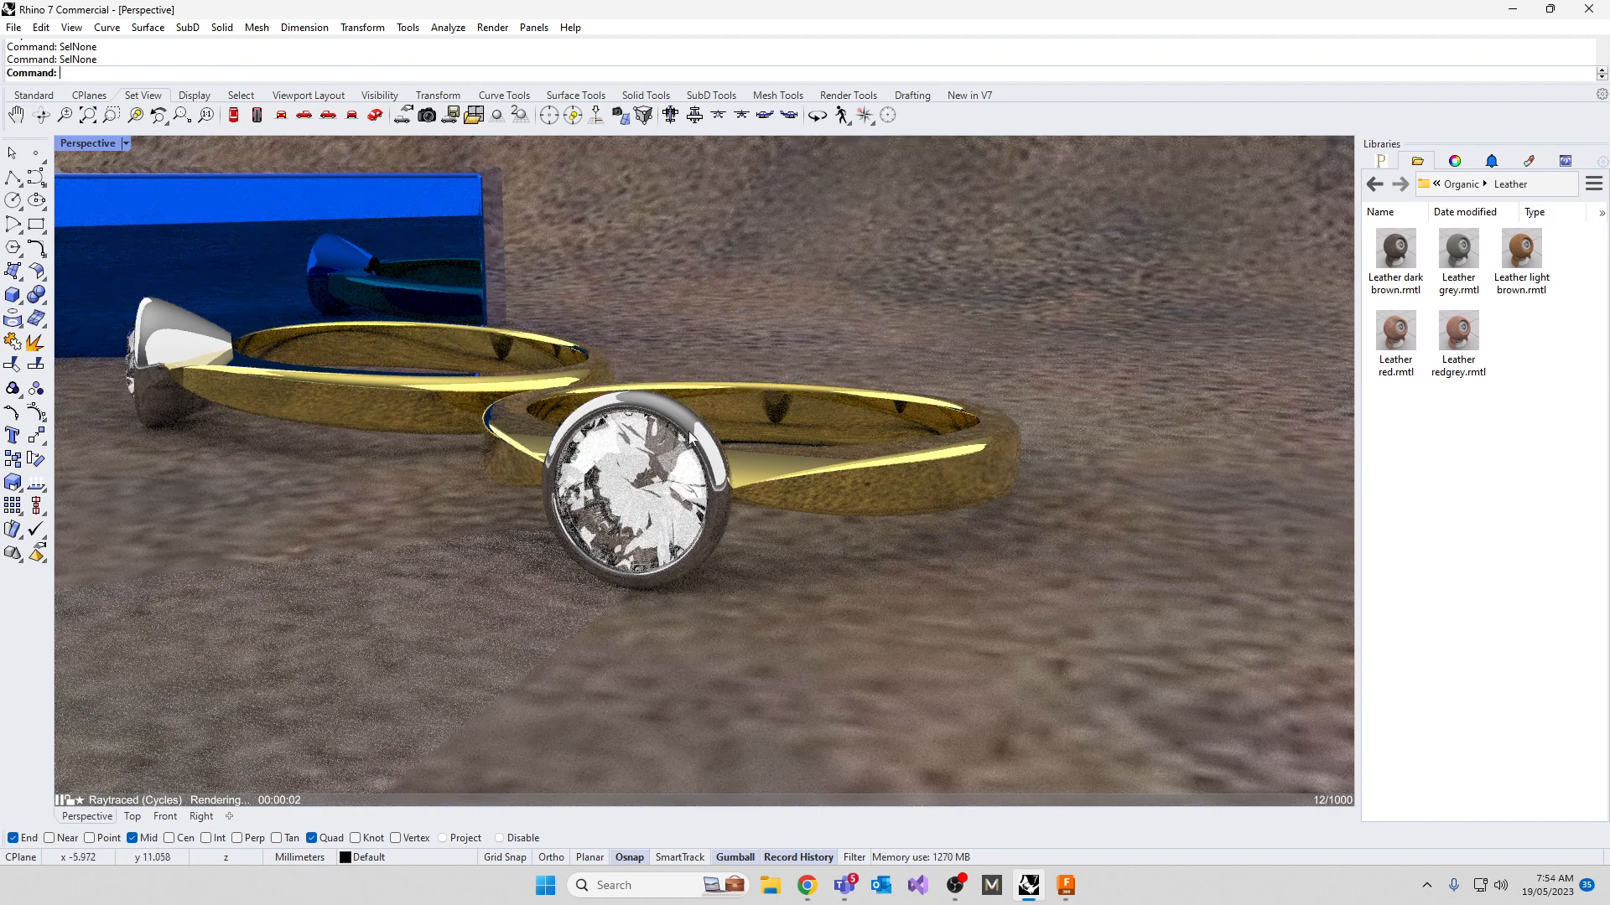
pyautogui.click(655, 504)
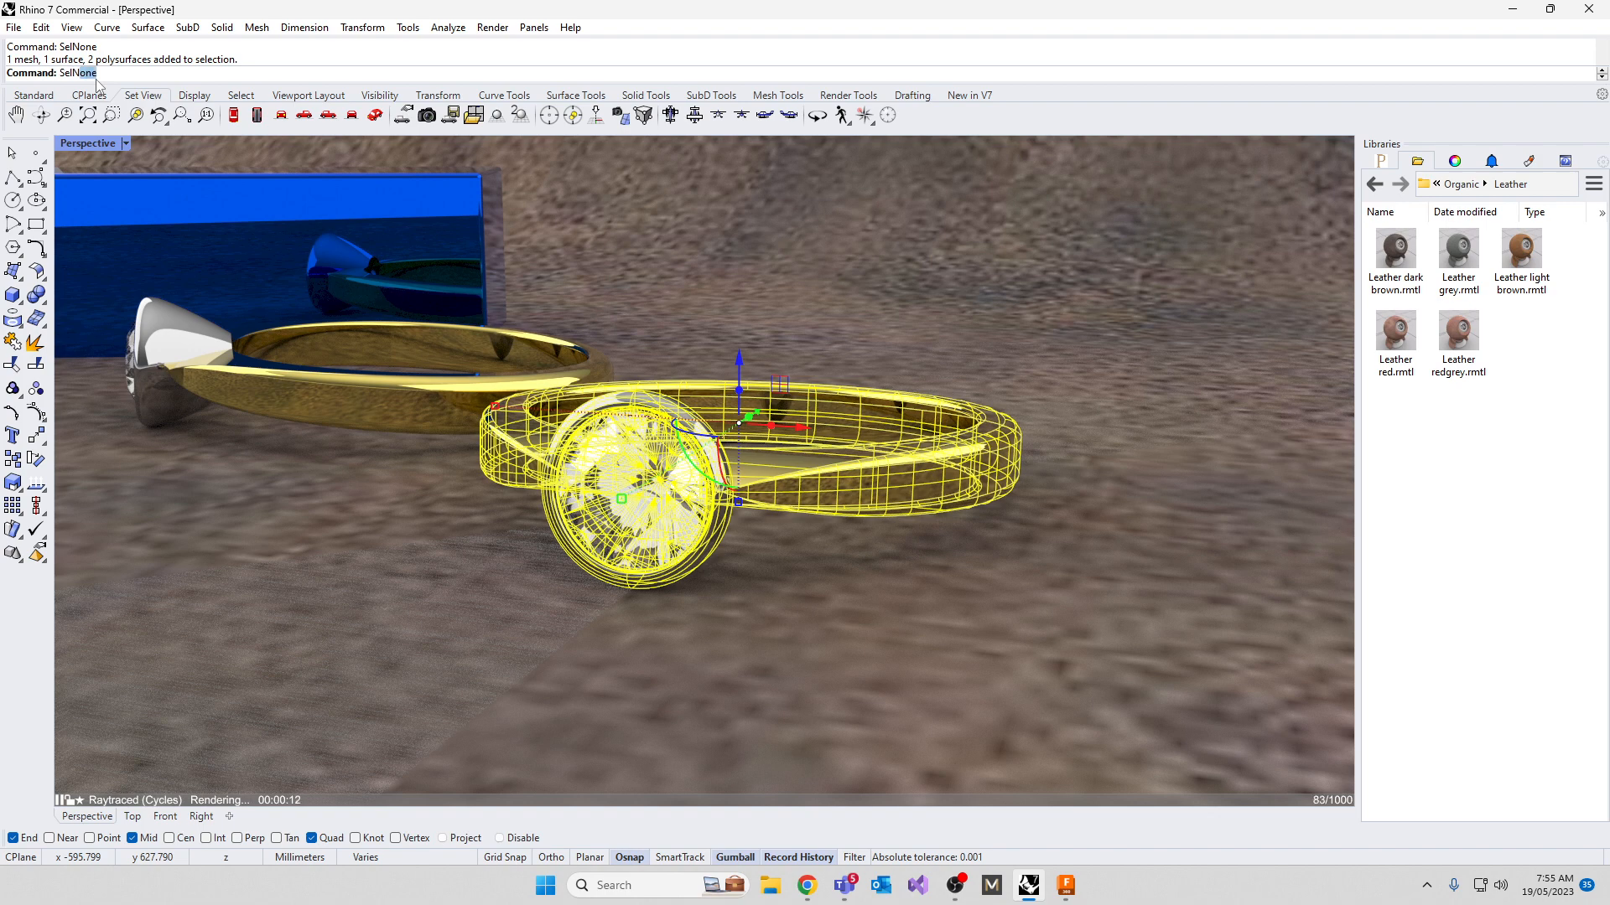
pyautogui.press('Return')
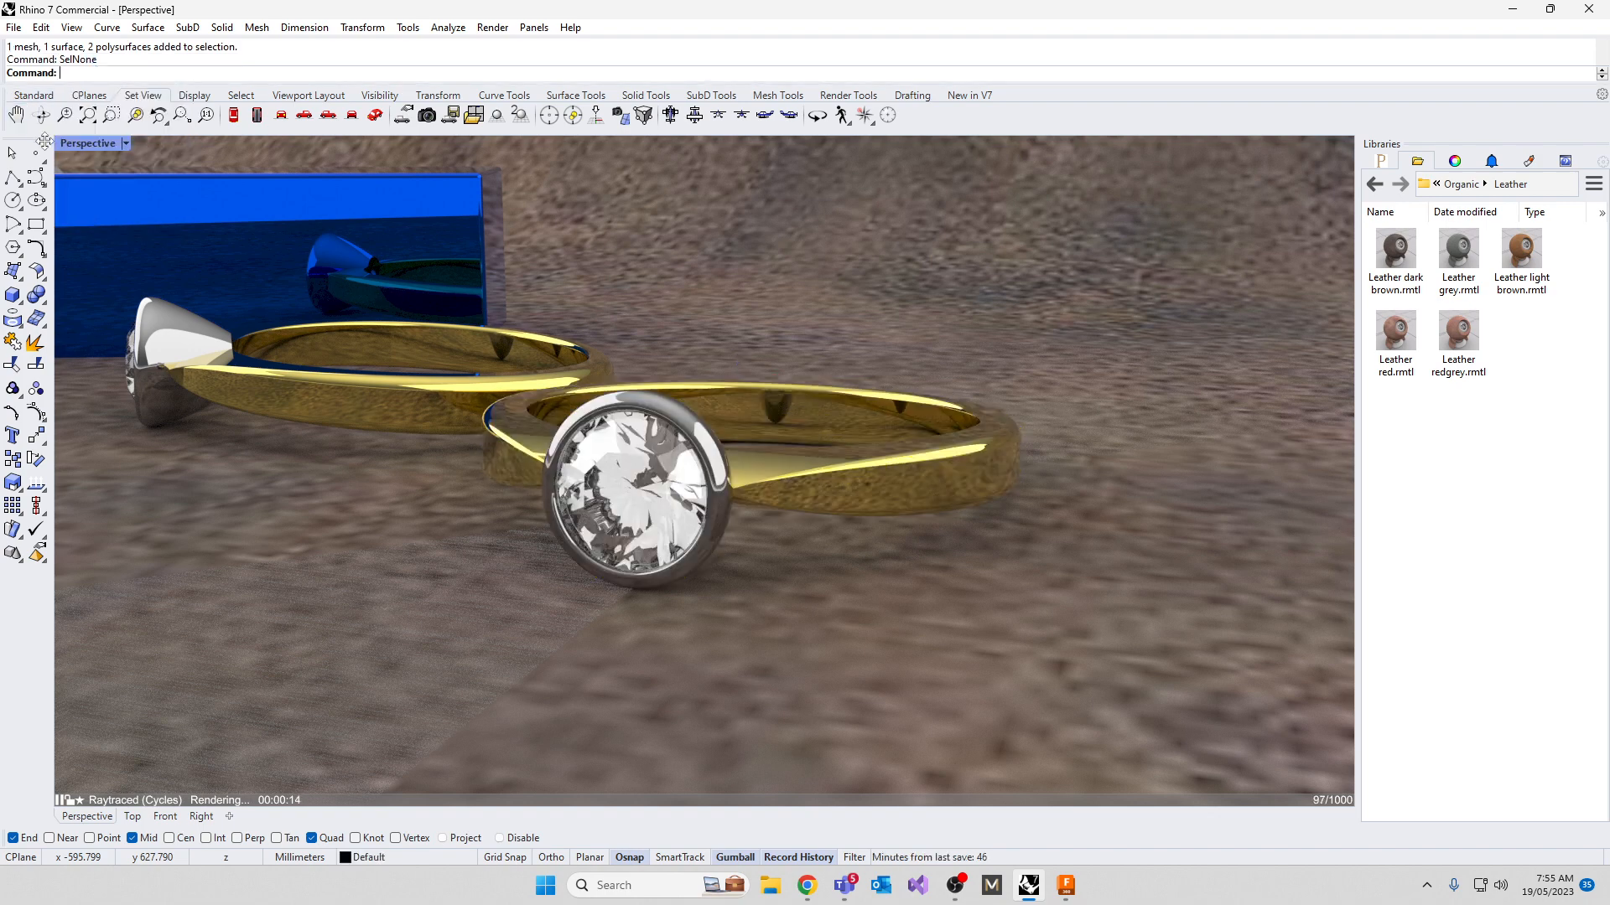
pyautogui.click(36, 153)
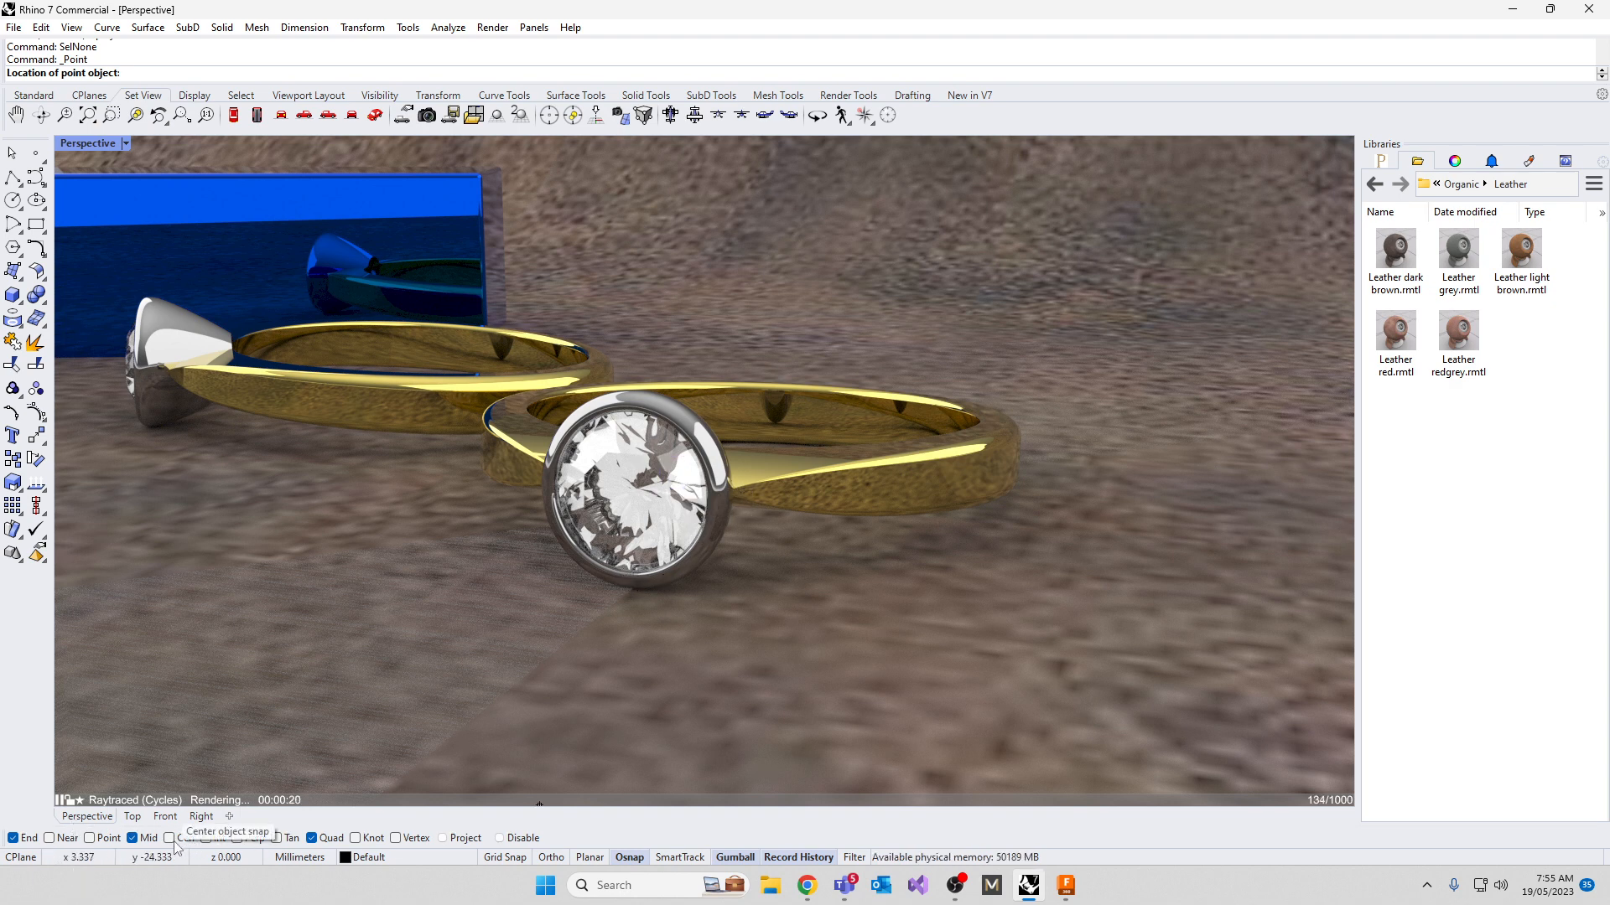
pyautogui.click(395, 838)
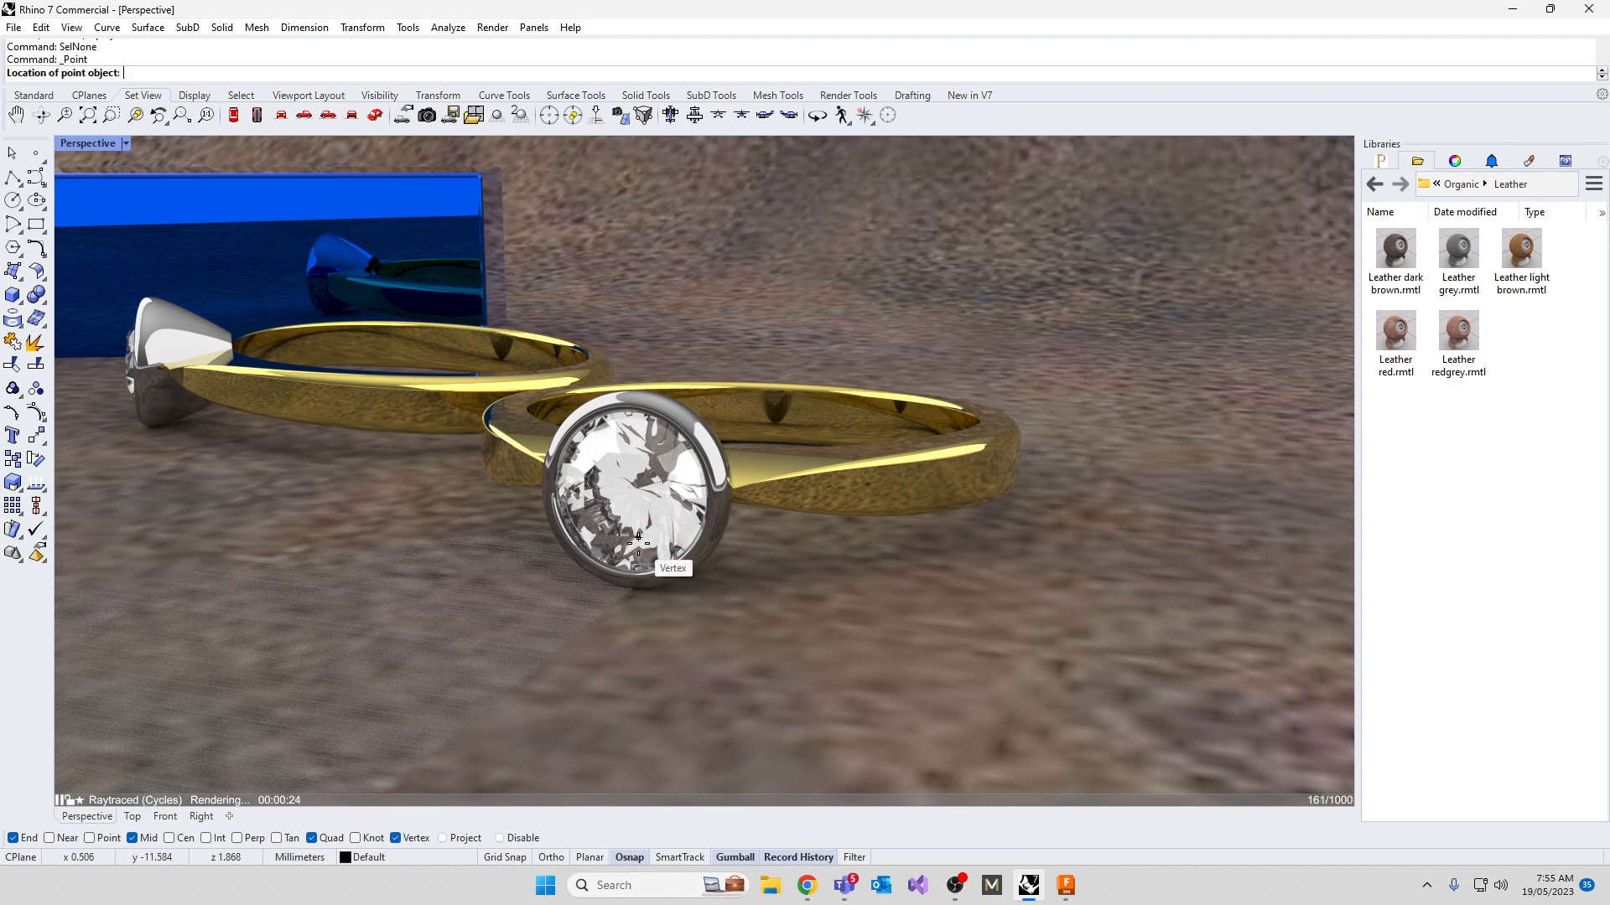
pyautogui.click(638, 537)
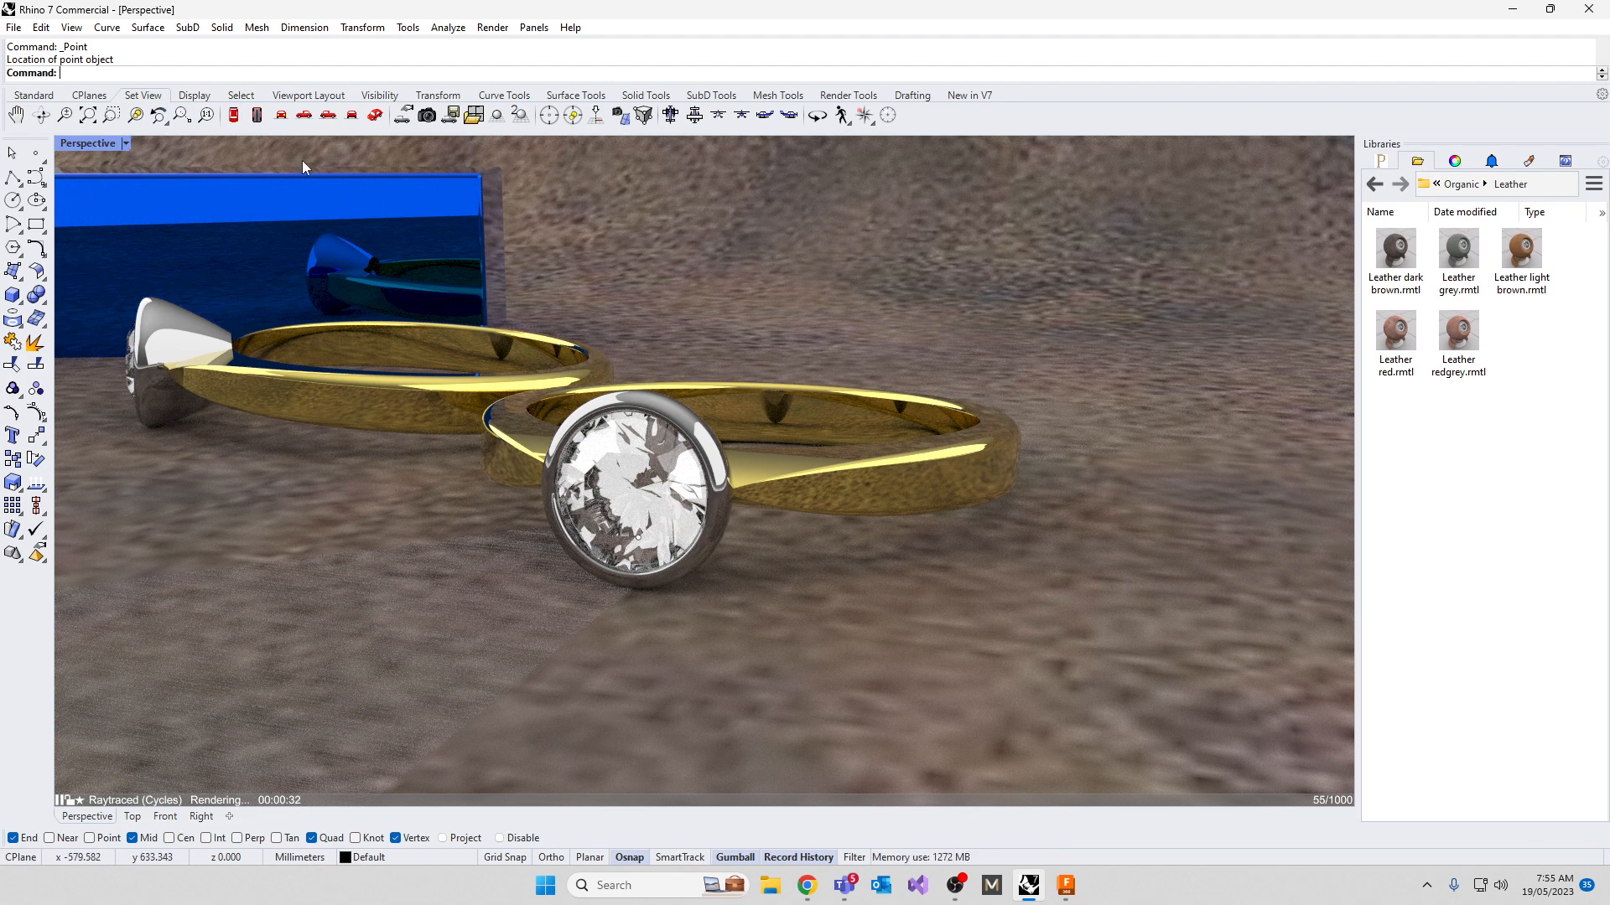
# Turn on manual focus in the Perspective view's focal blur settings and pick the front gem's vertex as the point in focus
pyautogui.click(1454, 161)
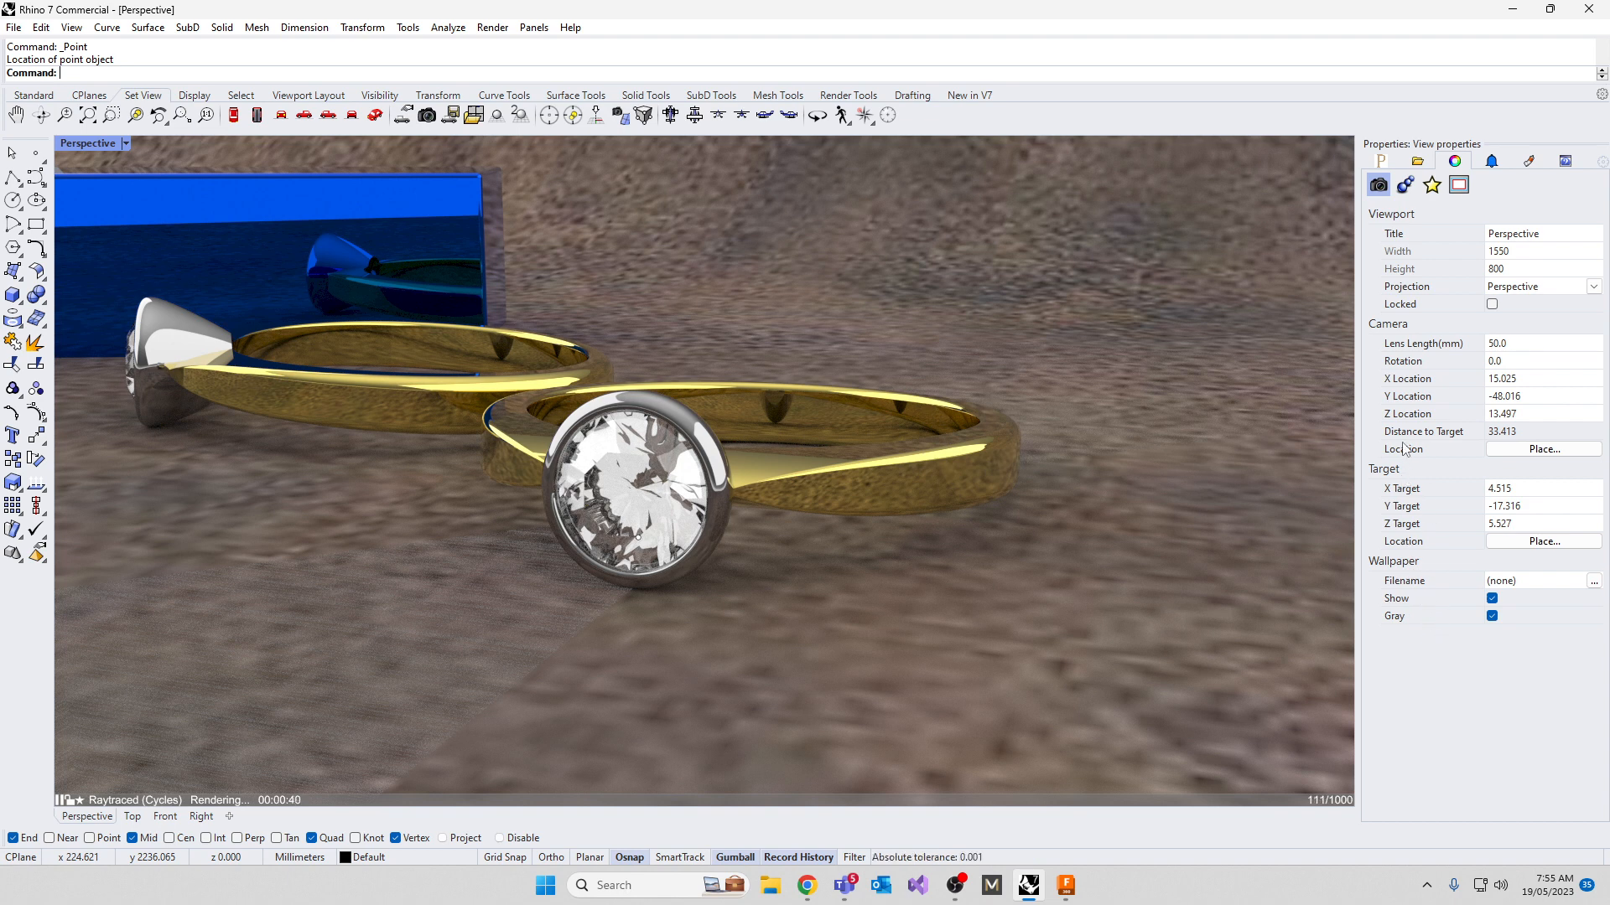
pyautogui.click(1405, 186)
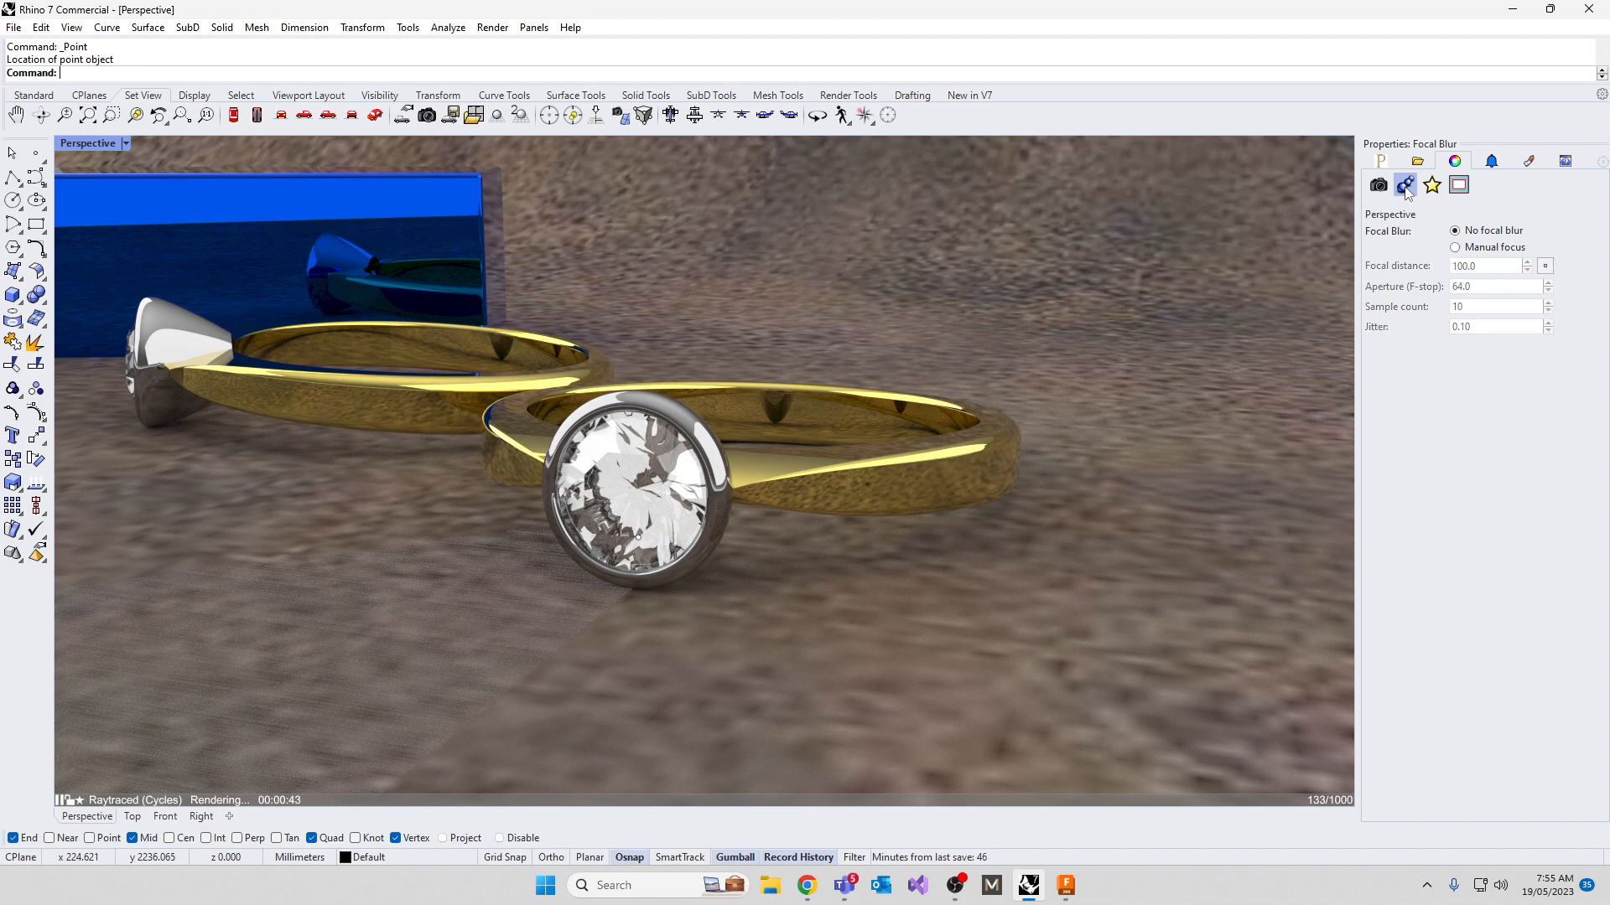
pyautogui.click(1455, 248)
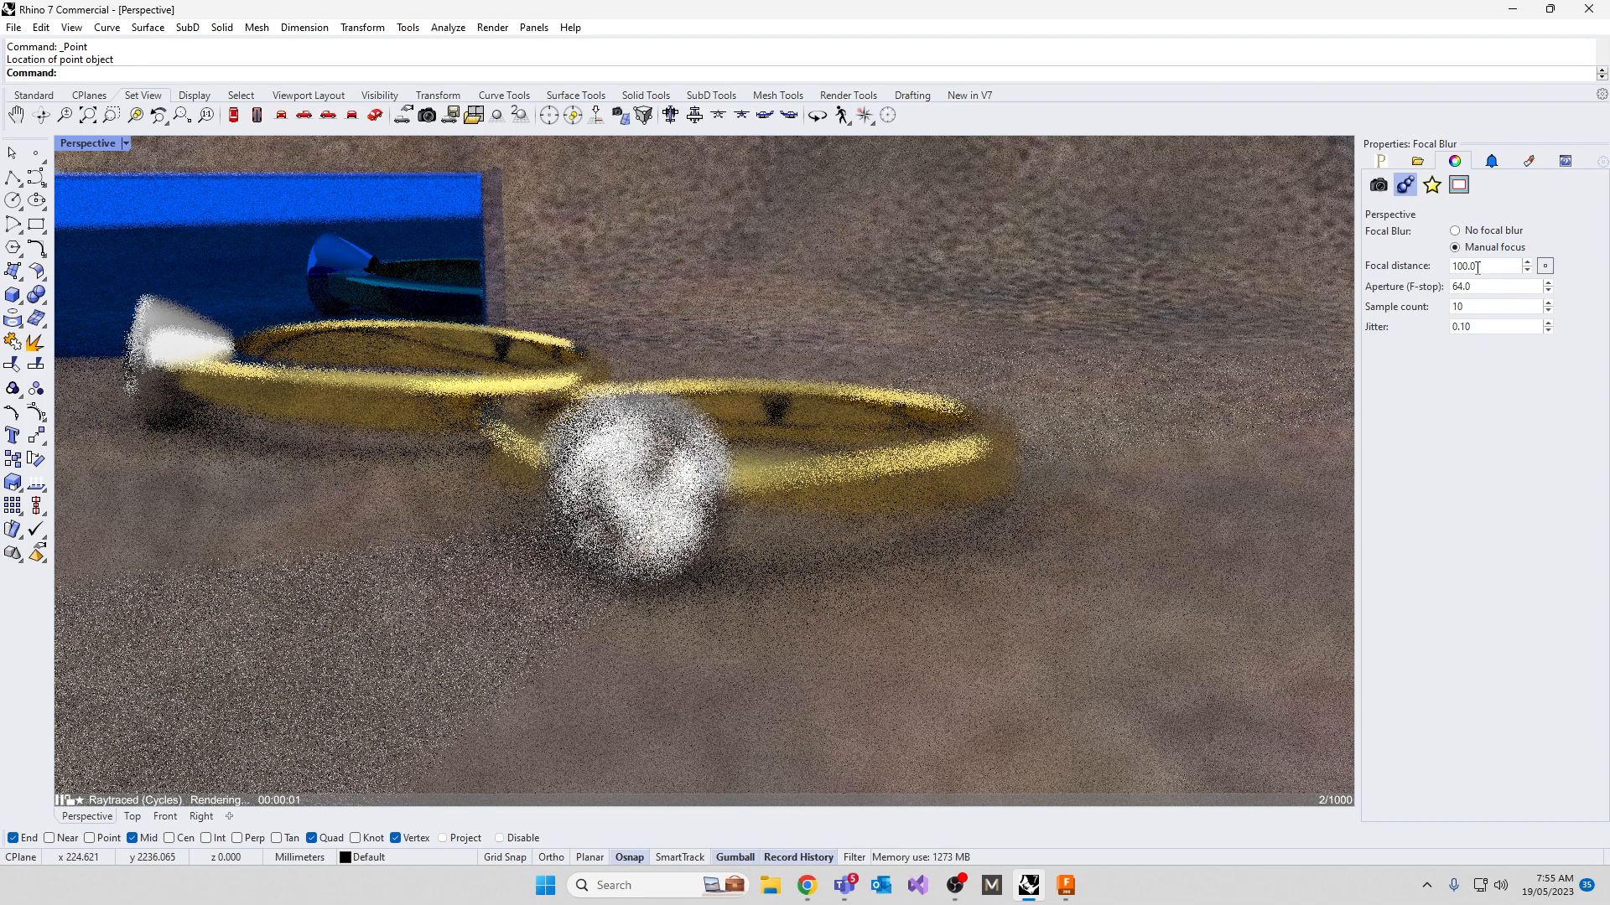
pyautogui.click(1545, 266)
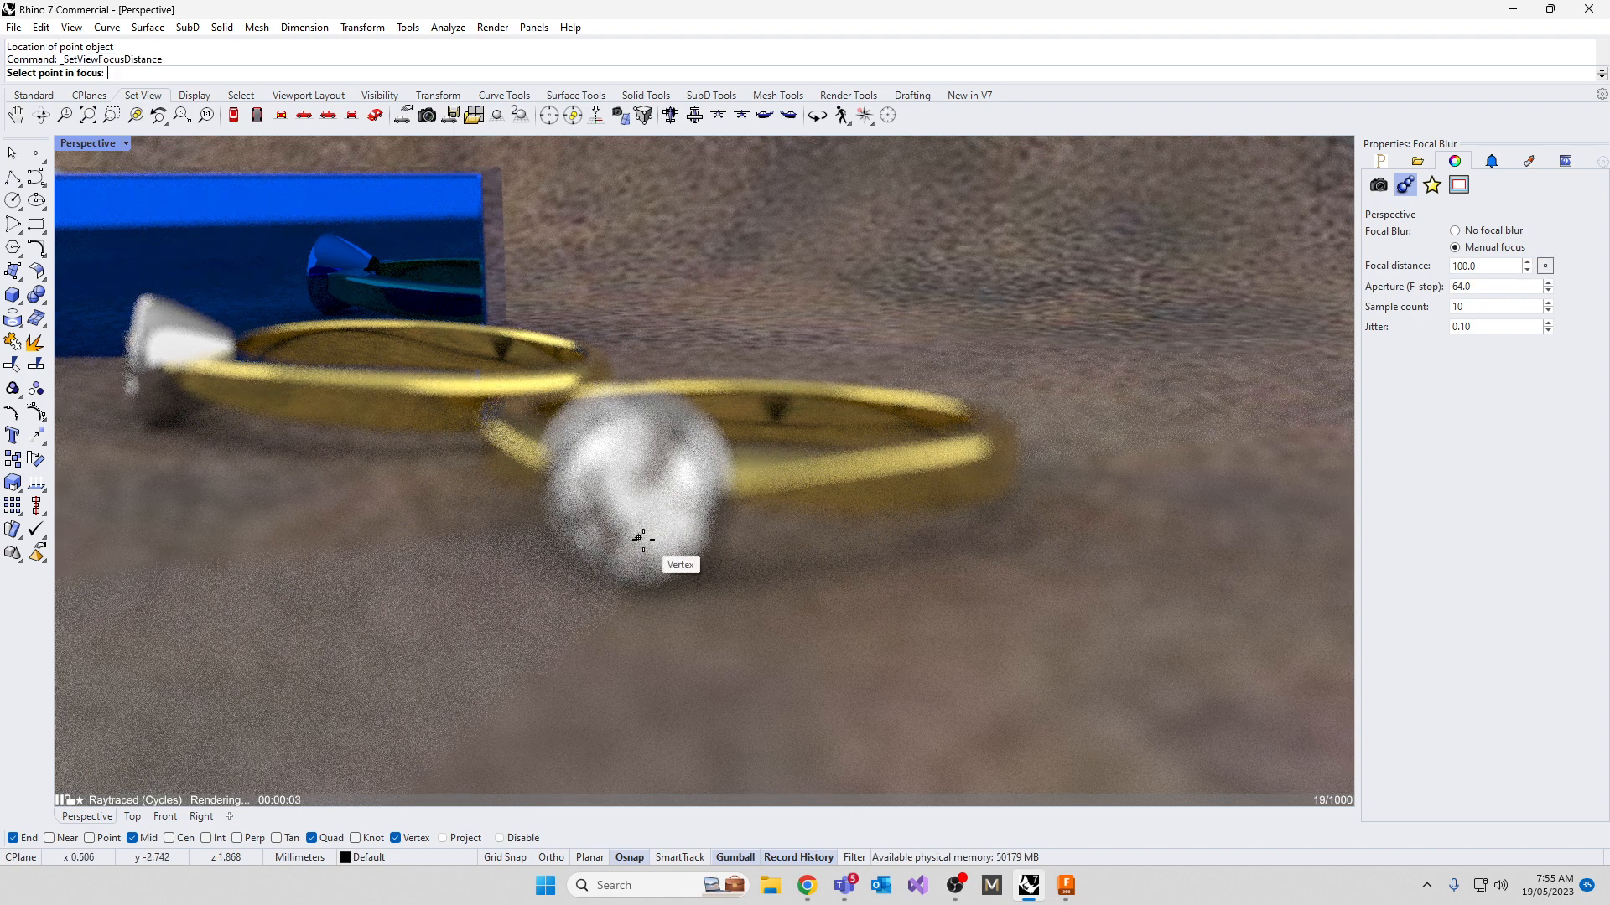
pyautogui.click(640, 539)
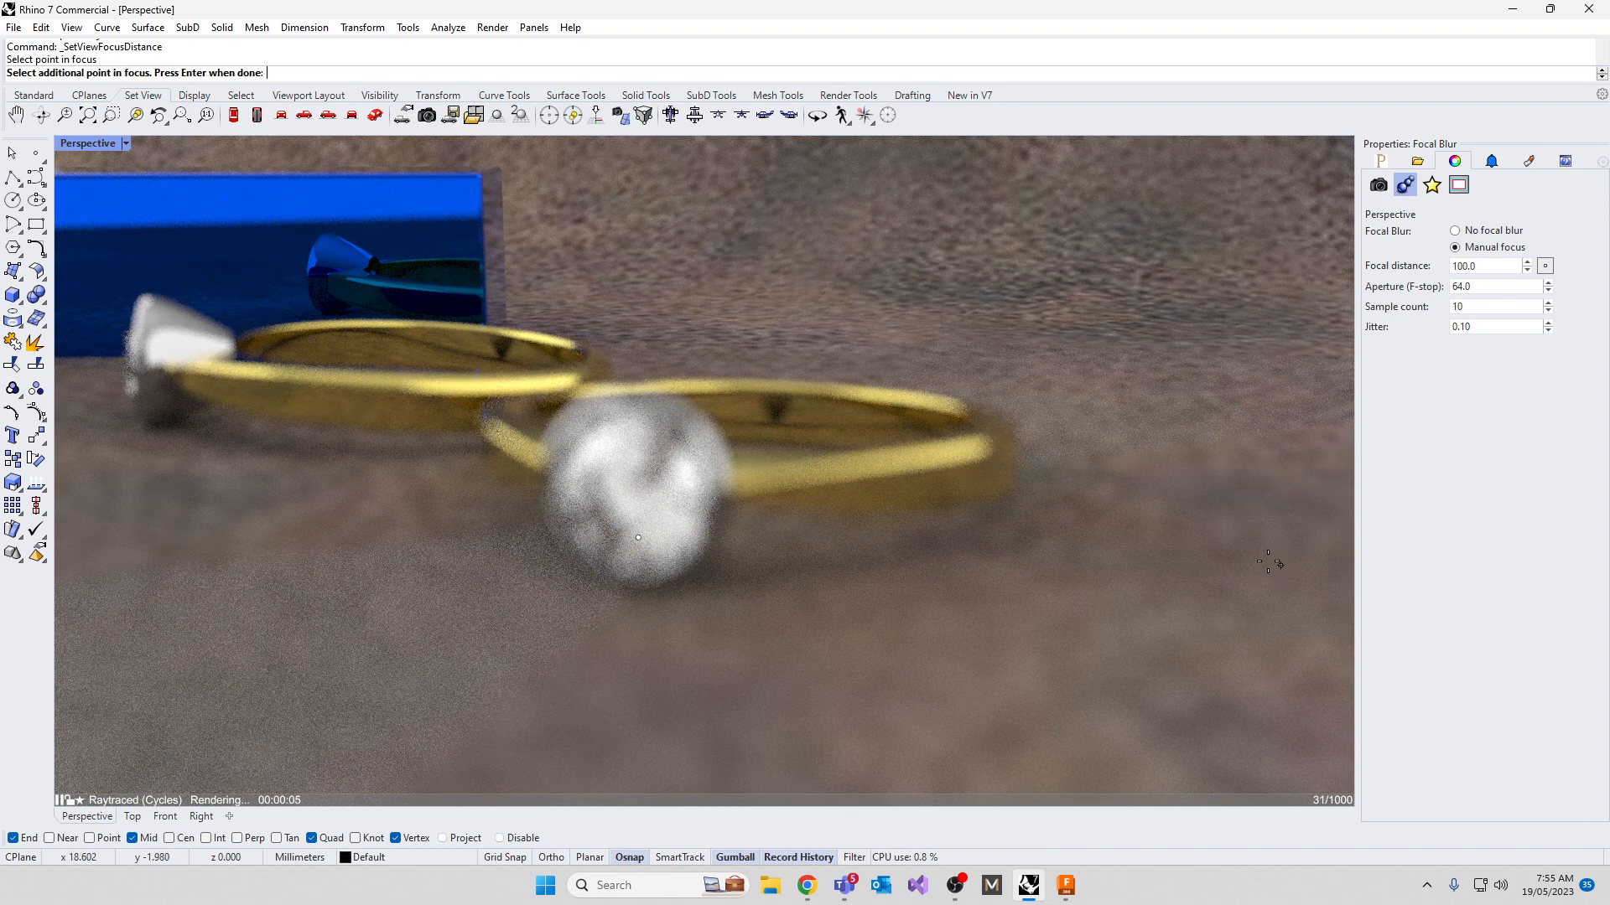
pyautogui.press('Return')
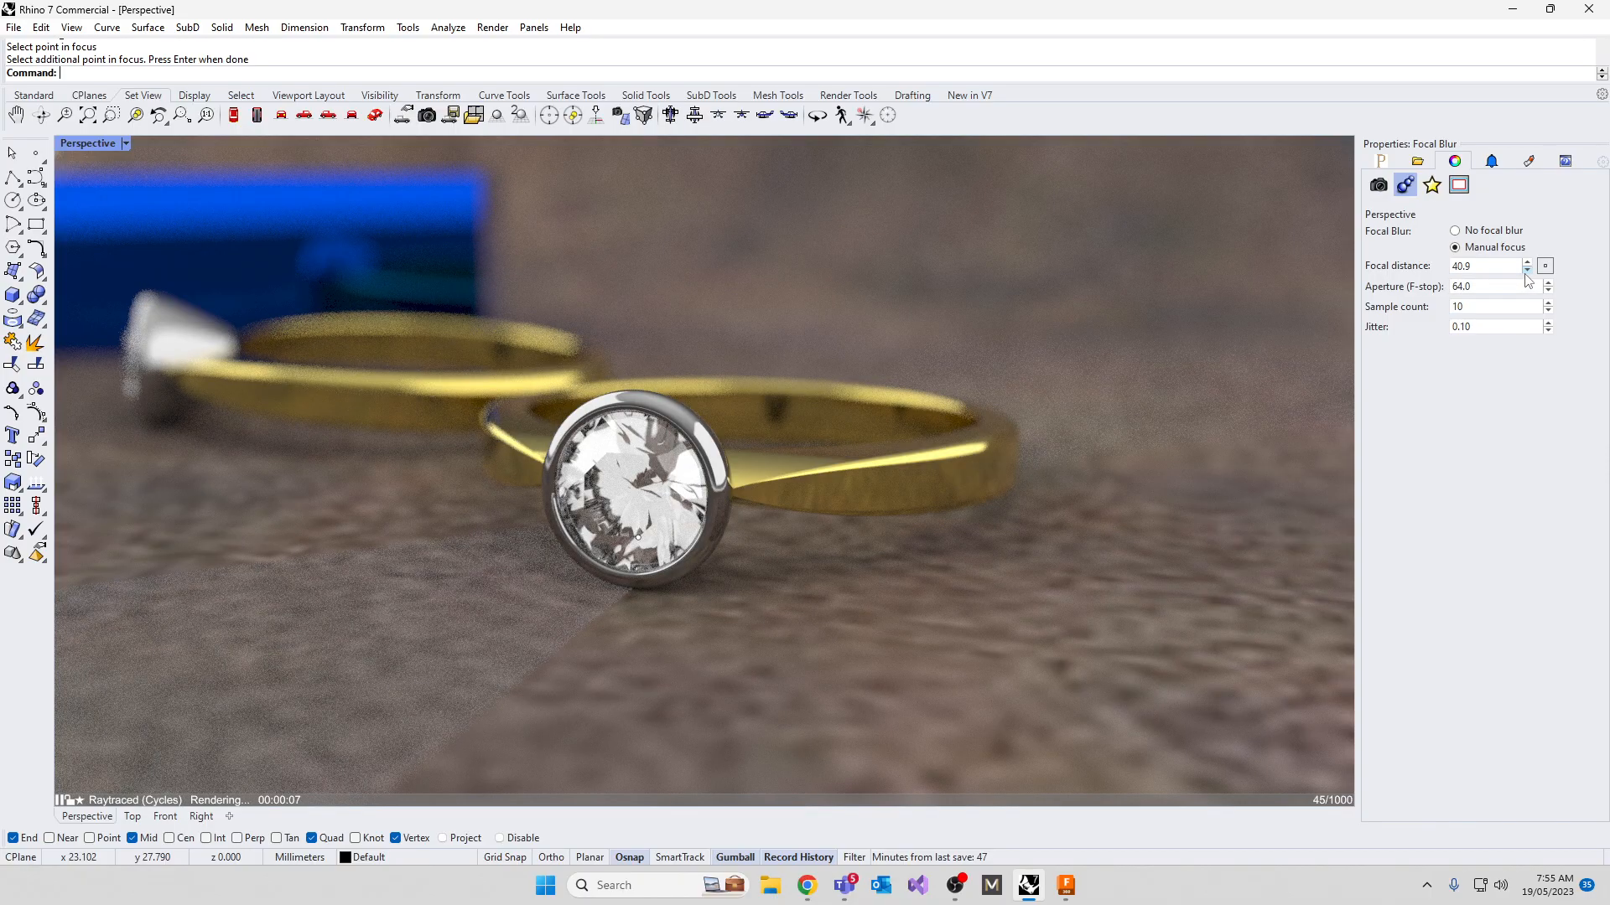
# Adjust the focal blur aperture (F-stop) down to 53, then raise it to 66
pyautogui.click(1549, 291)
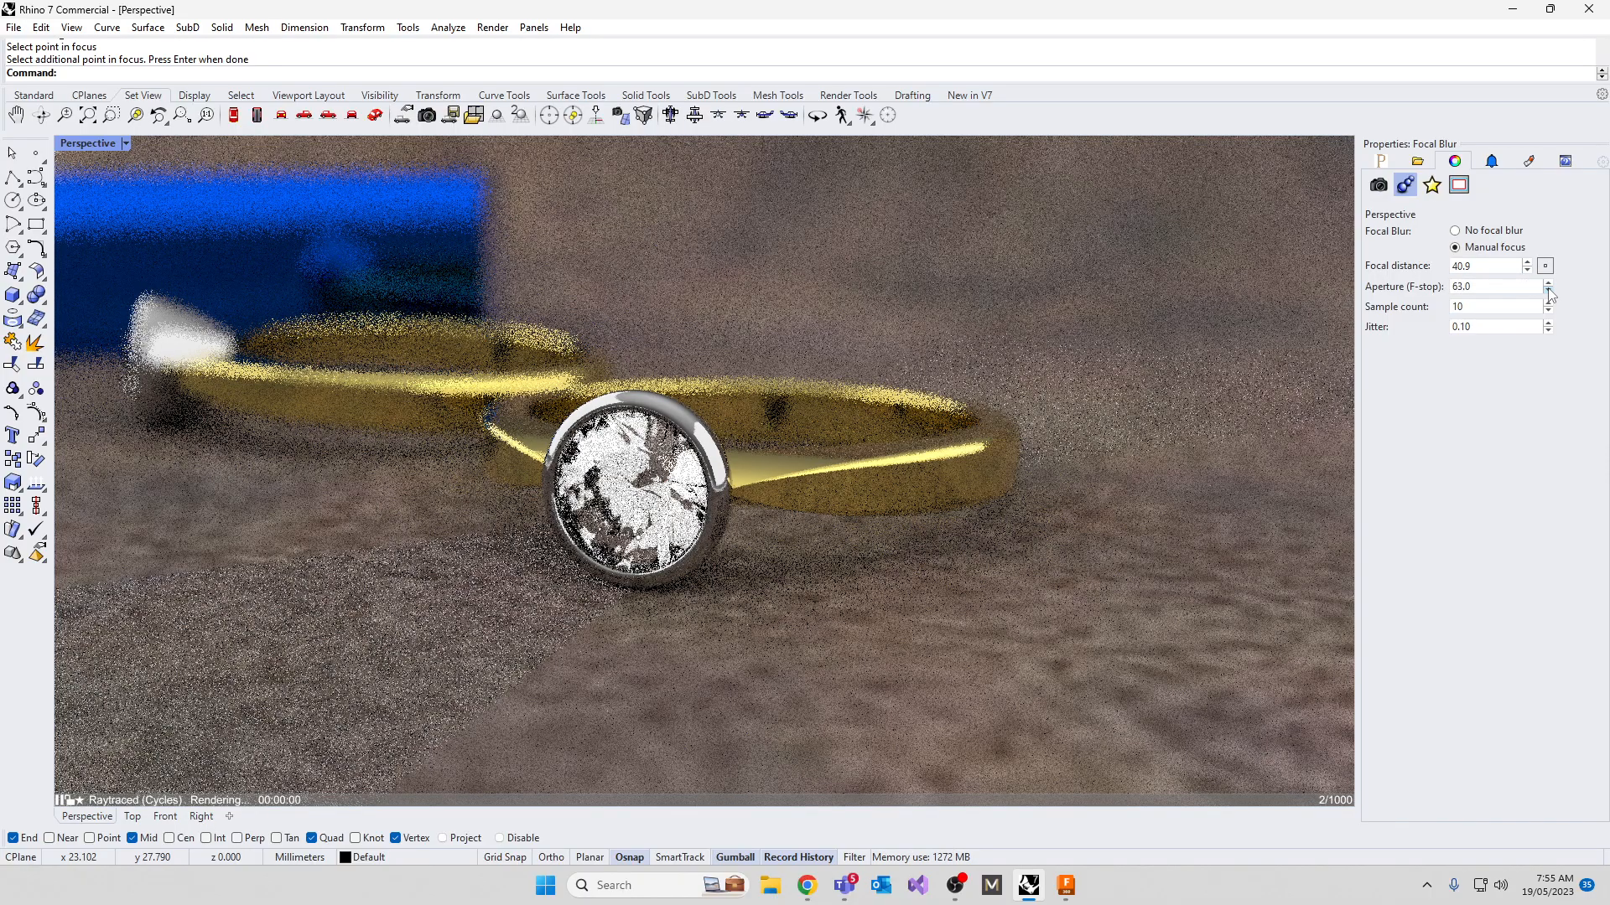
pyautogui.click(1549, 290)
pyautogui.click(1549, 291)
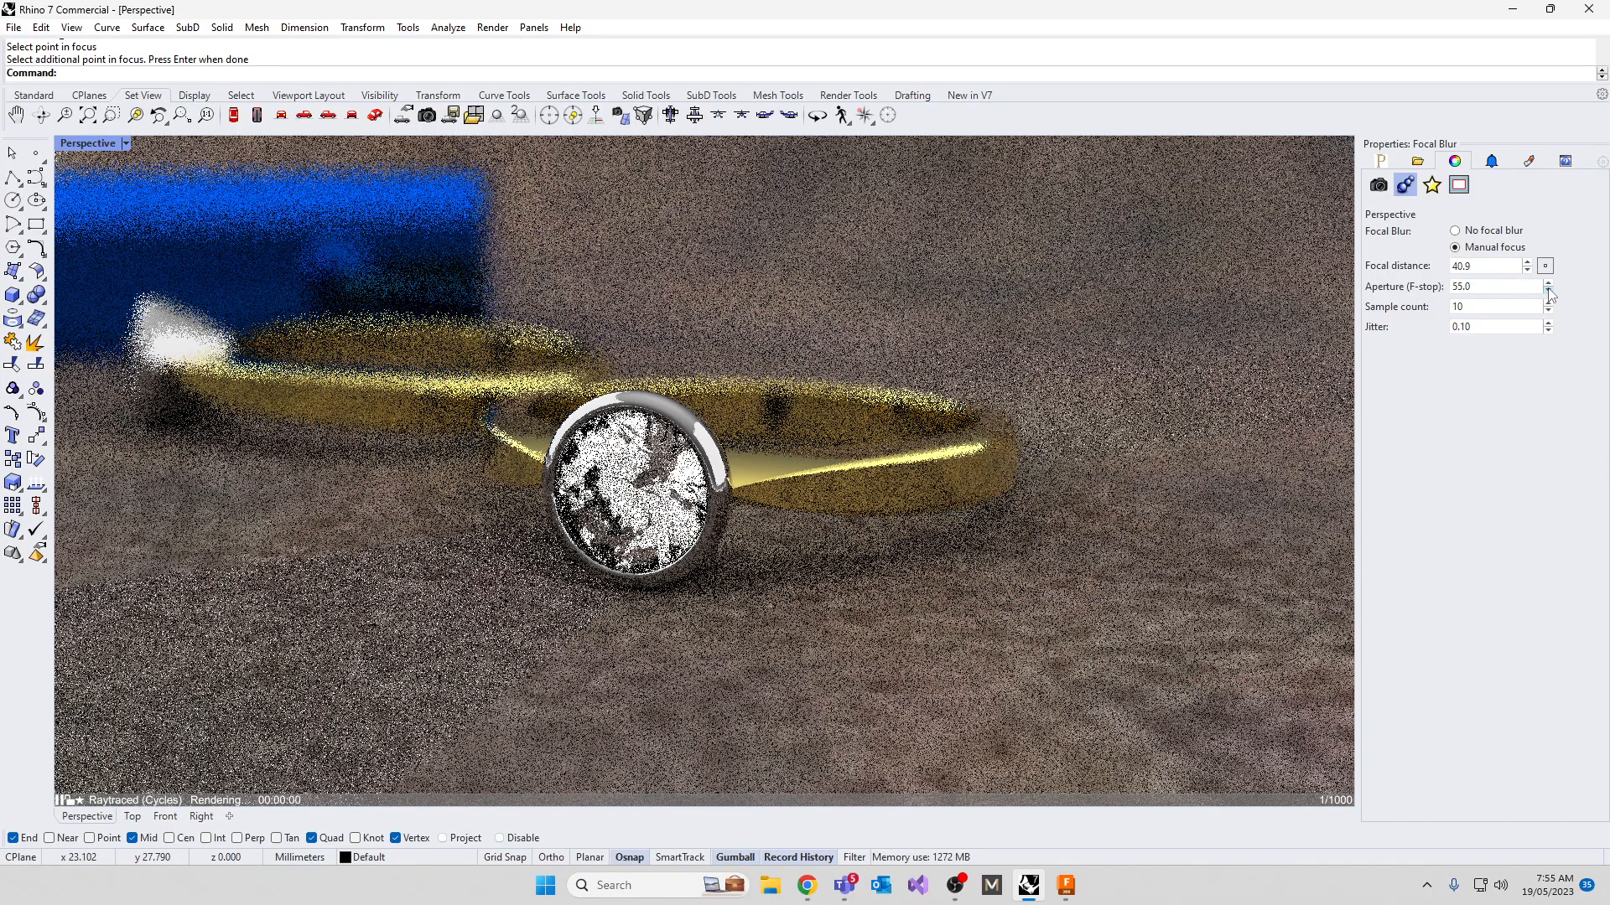
pyautogui.click(1548, 291)
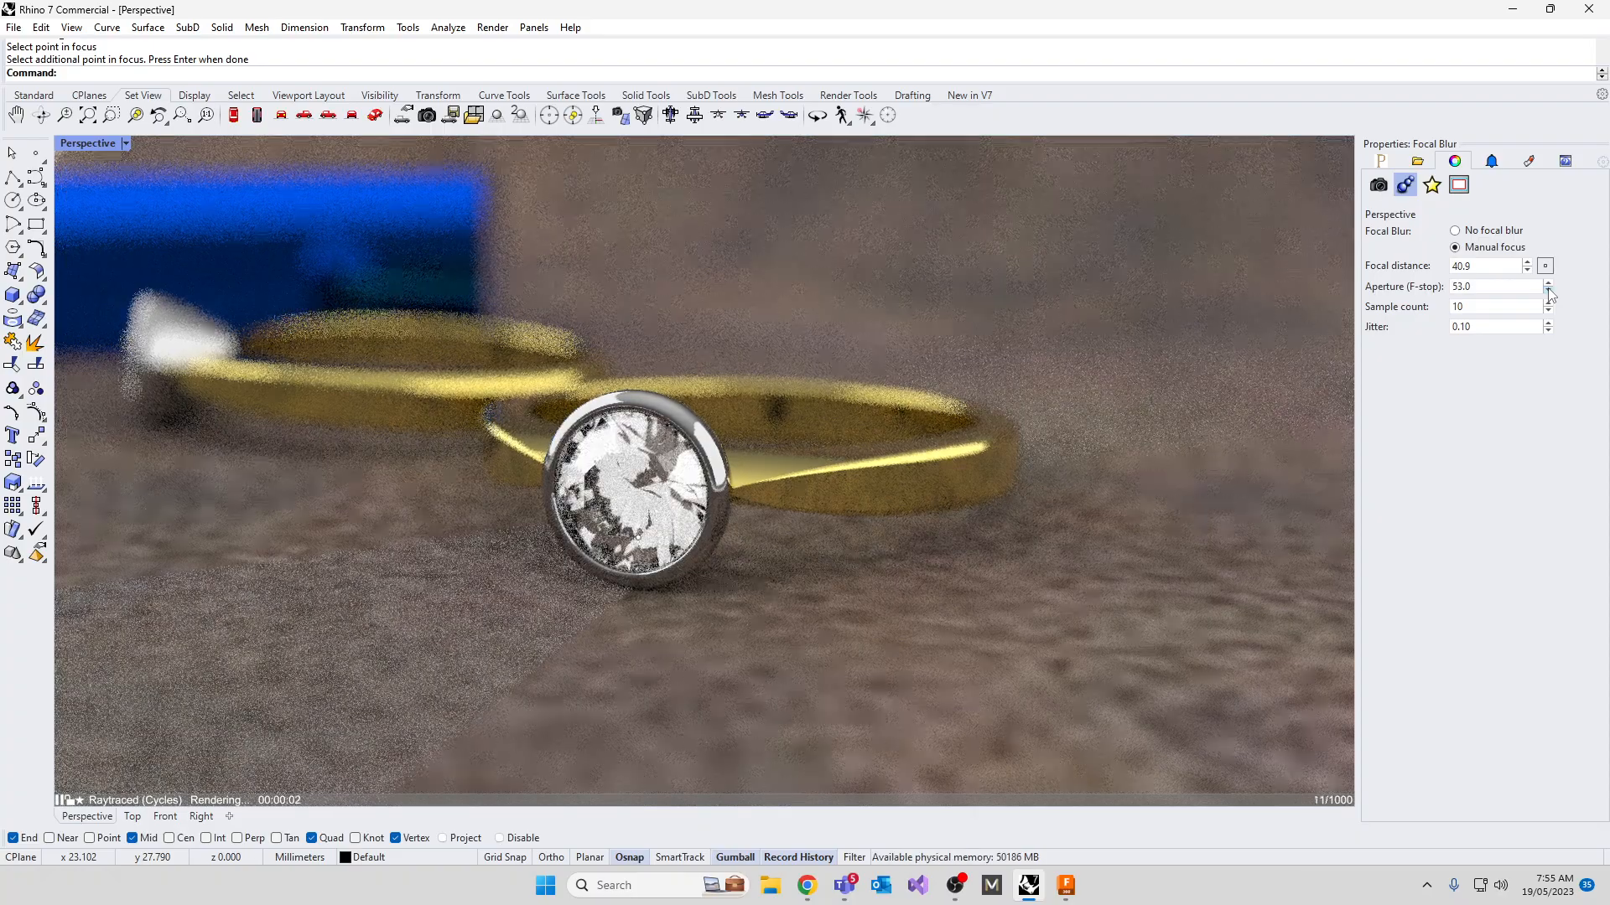
pyautogui.click(1548, 283)
pyautogui.click(1548, 282)
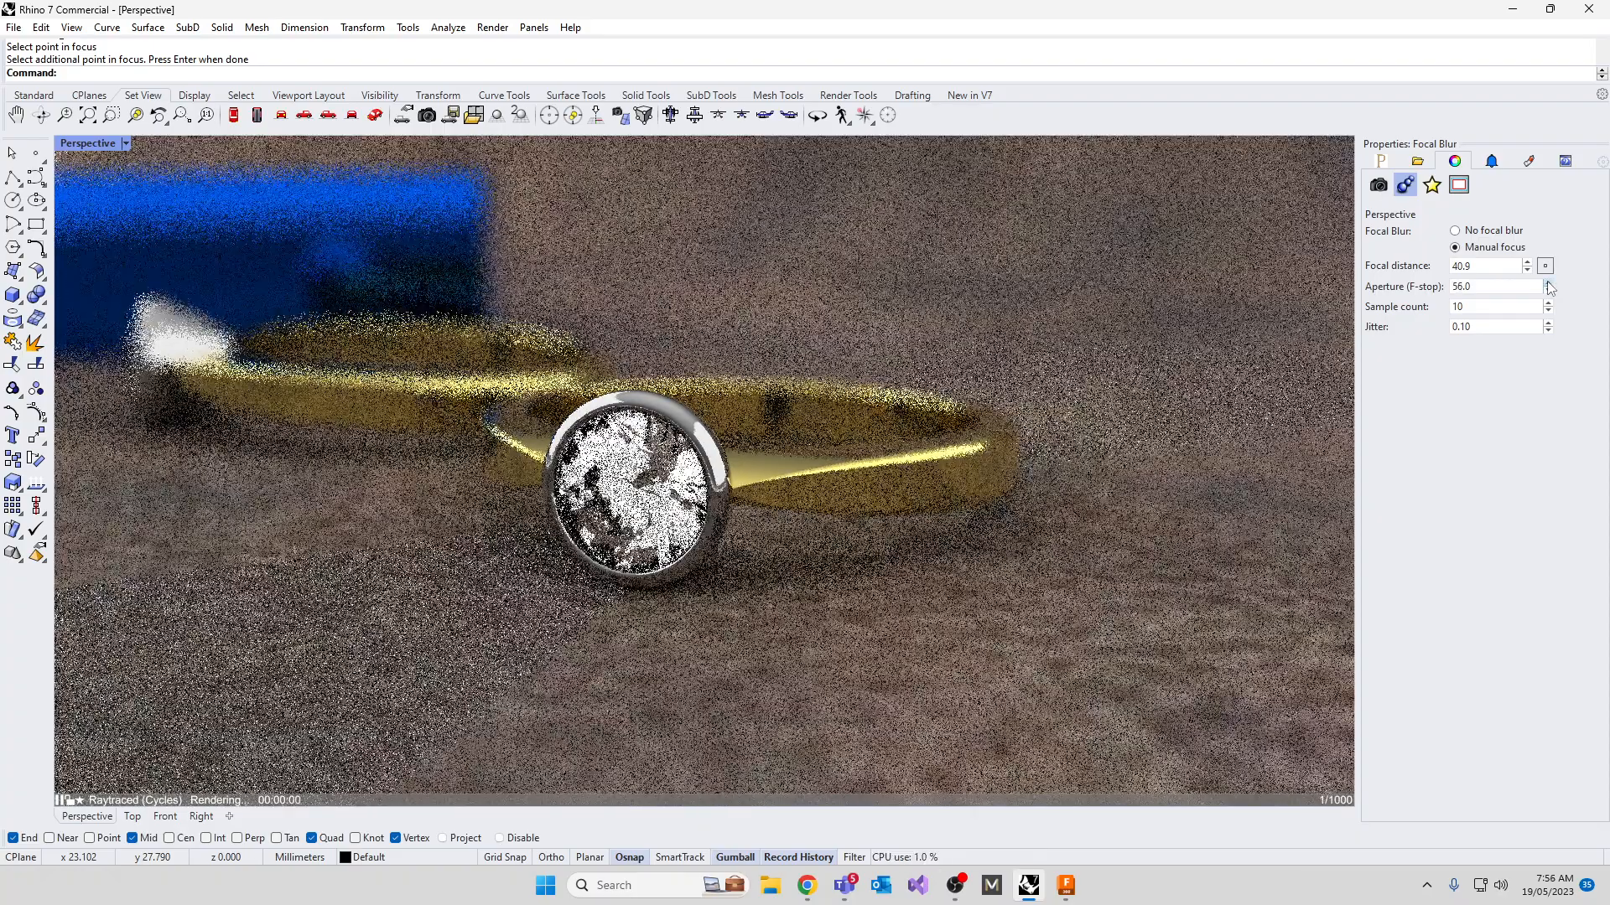
pyautogui.click(1548, 282)
pyautogui.click(1549, 282)
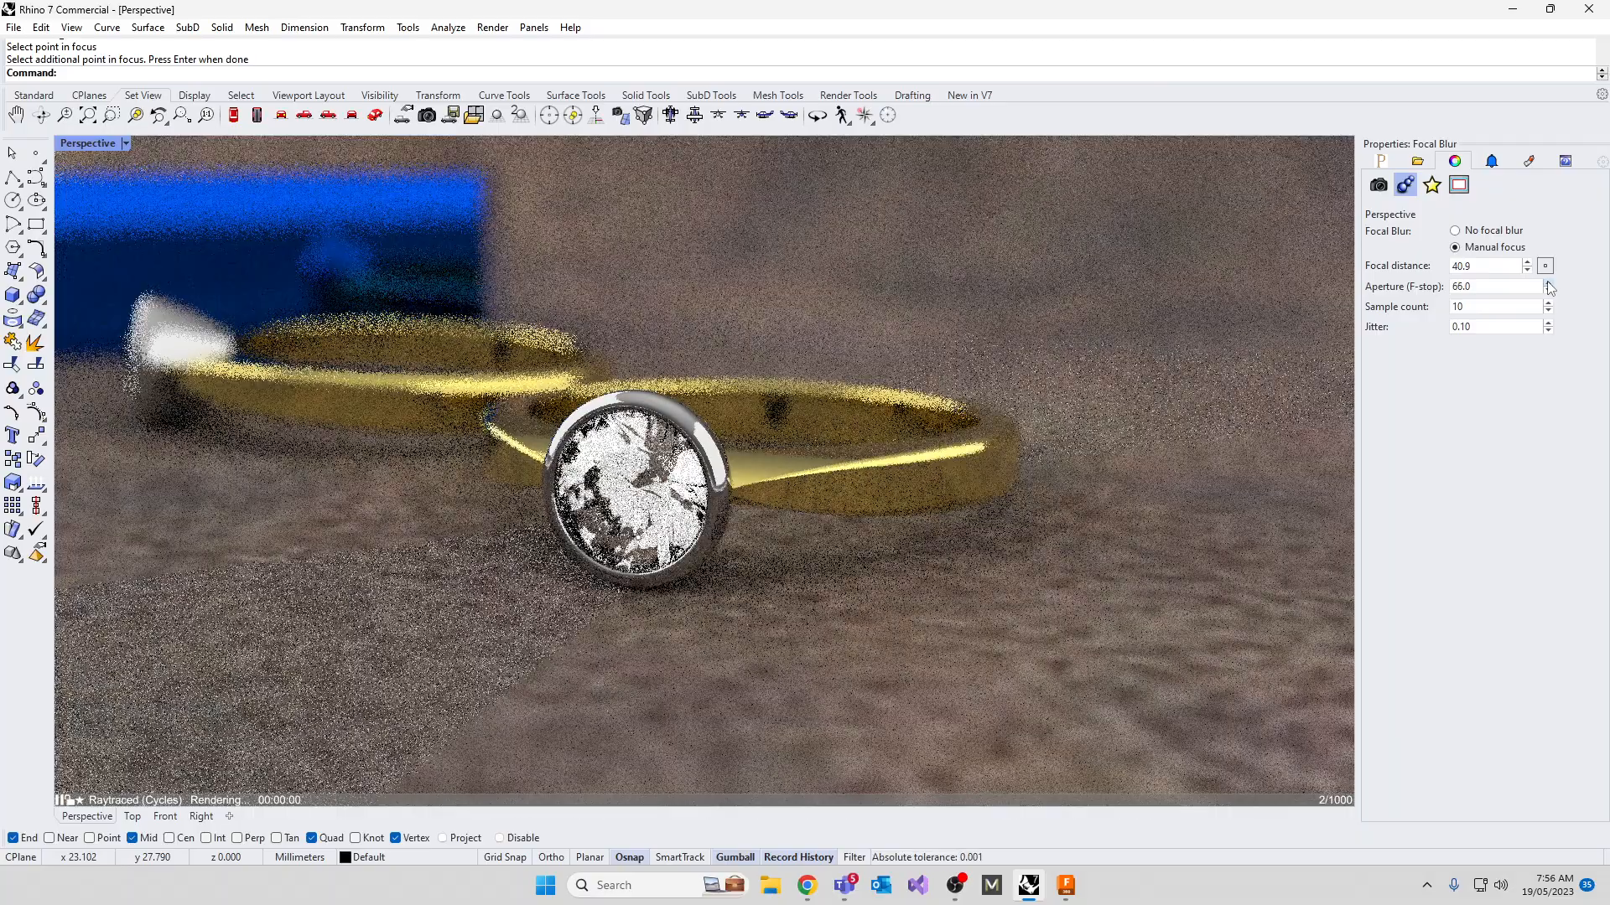
# Raise the Perspective view's focal blur aperture (F-stop) to 182
pyautogui.click(1548, 283)
pyautogui.click(1548, 283)
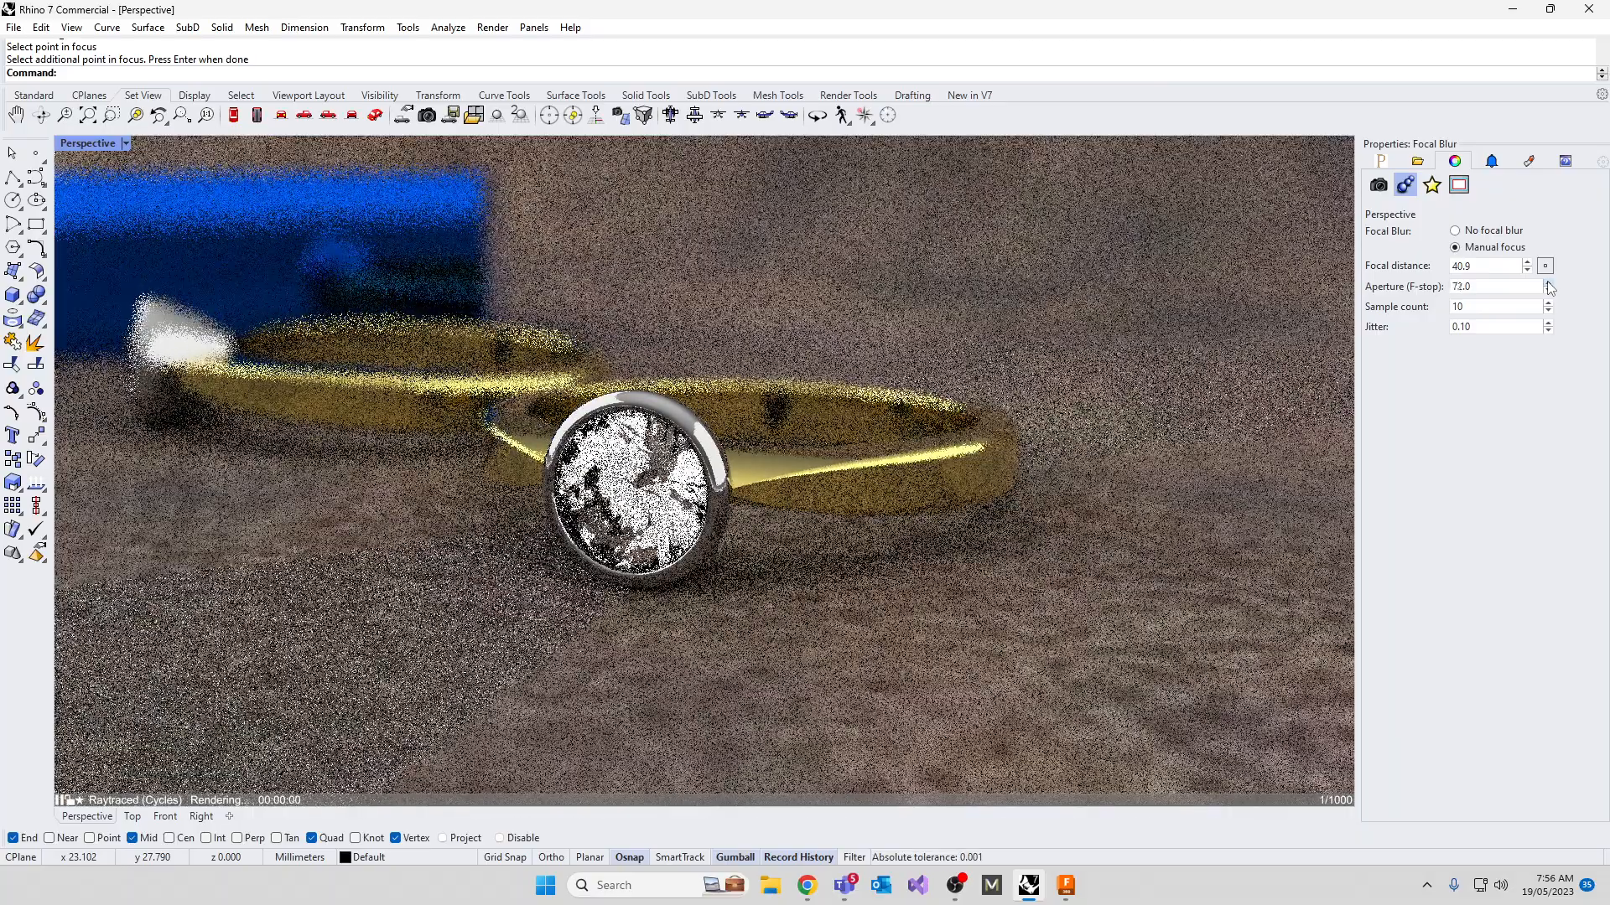
pyautogui.click(1548, 283)
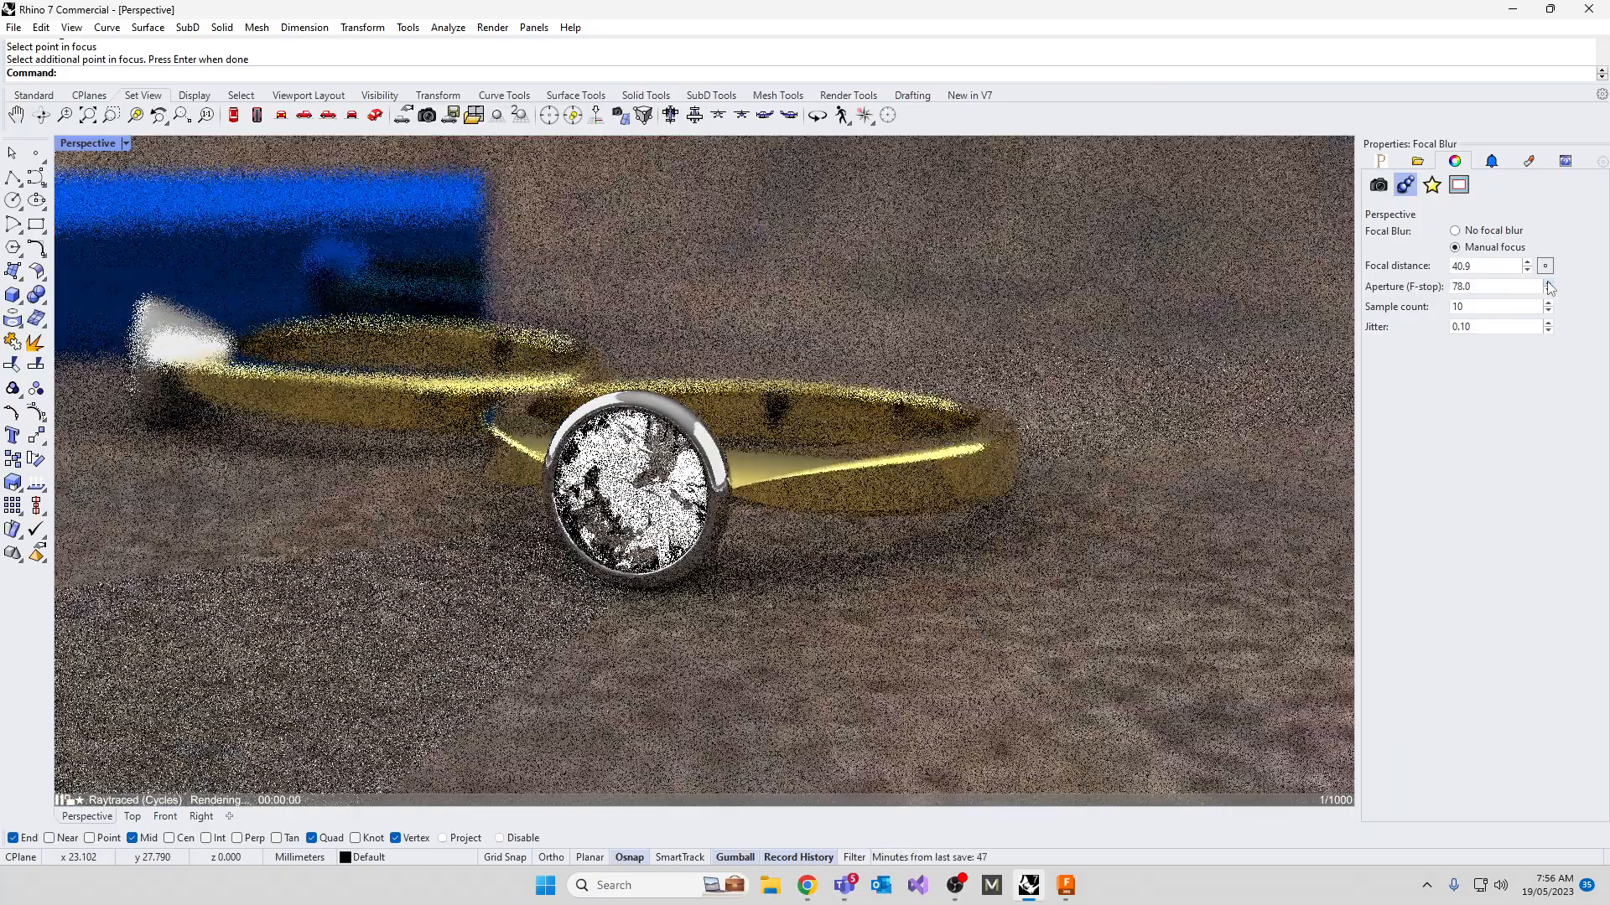
pyautogui.click(1548, 282)
pyautogui.click(1548, 283)
pyautogui.click(1549, 284)
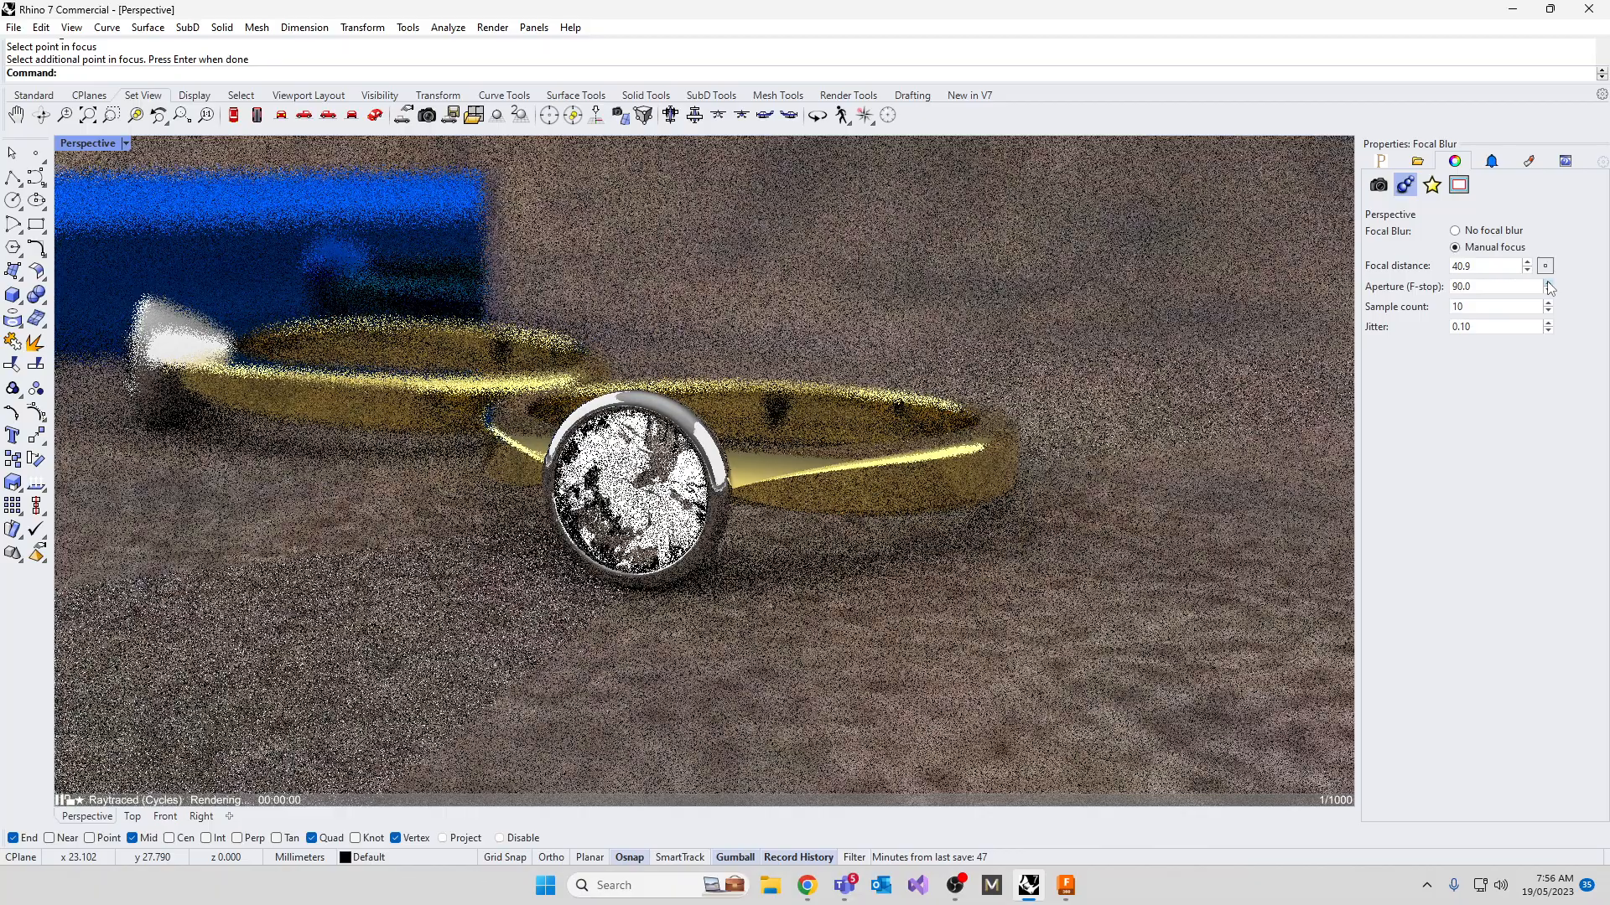
pyautogui.click(1548, 283)
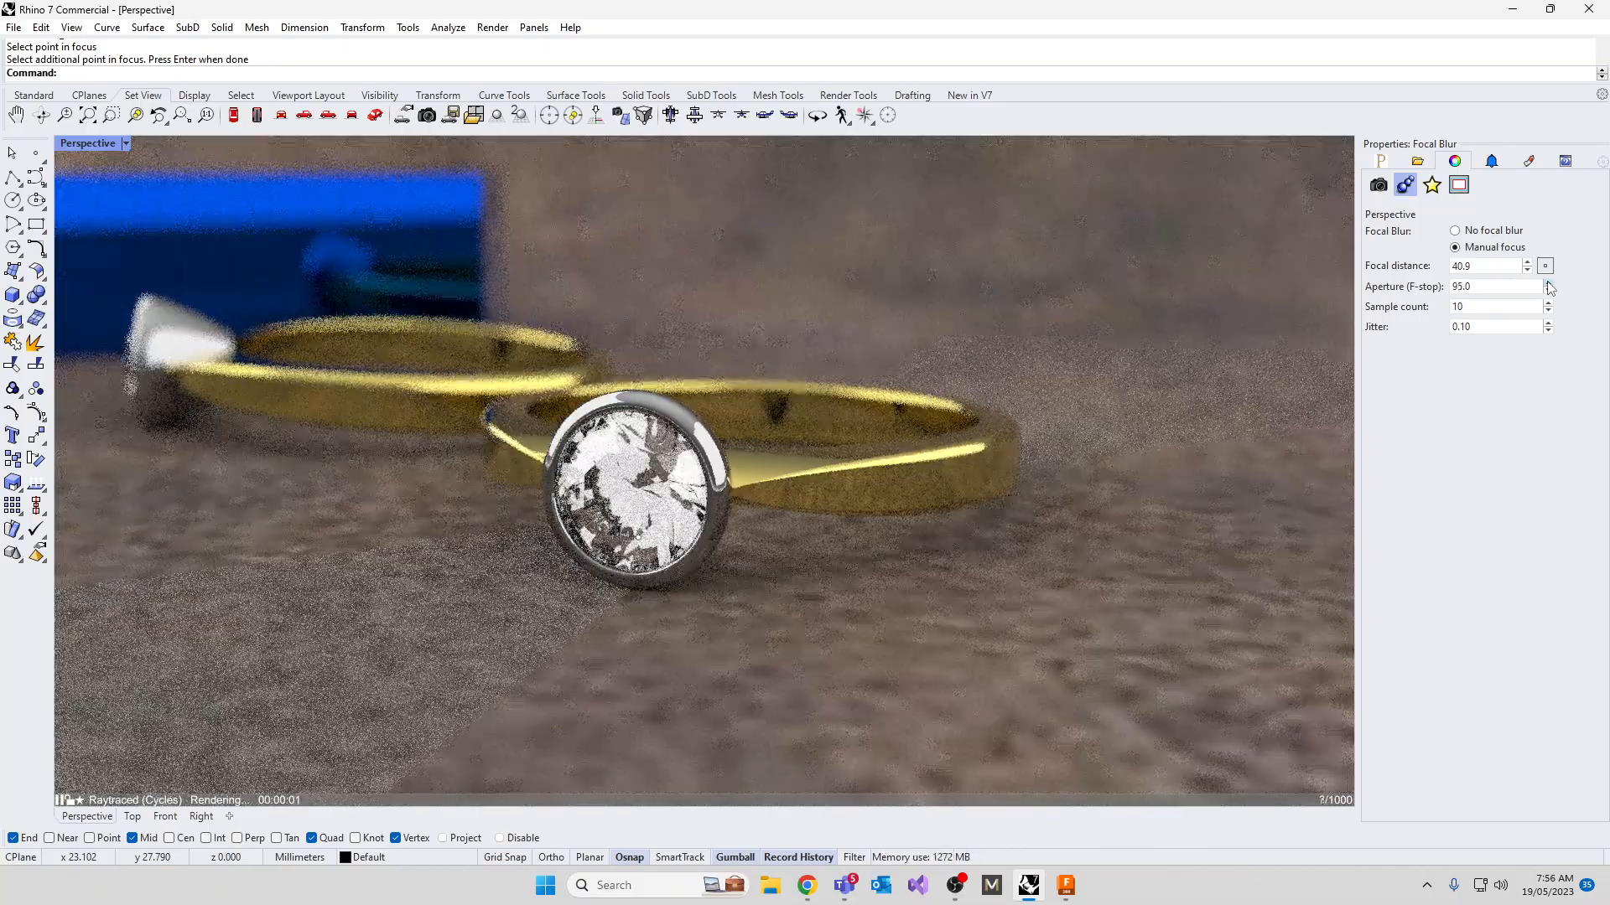
pyautogui.click(1548, 284)
pyautogui.click(1549, 284)
pyautogui.click(1548, 284)
pyautogui.click(1549, 283)
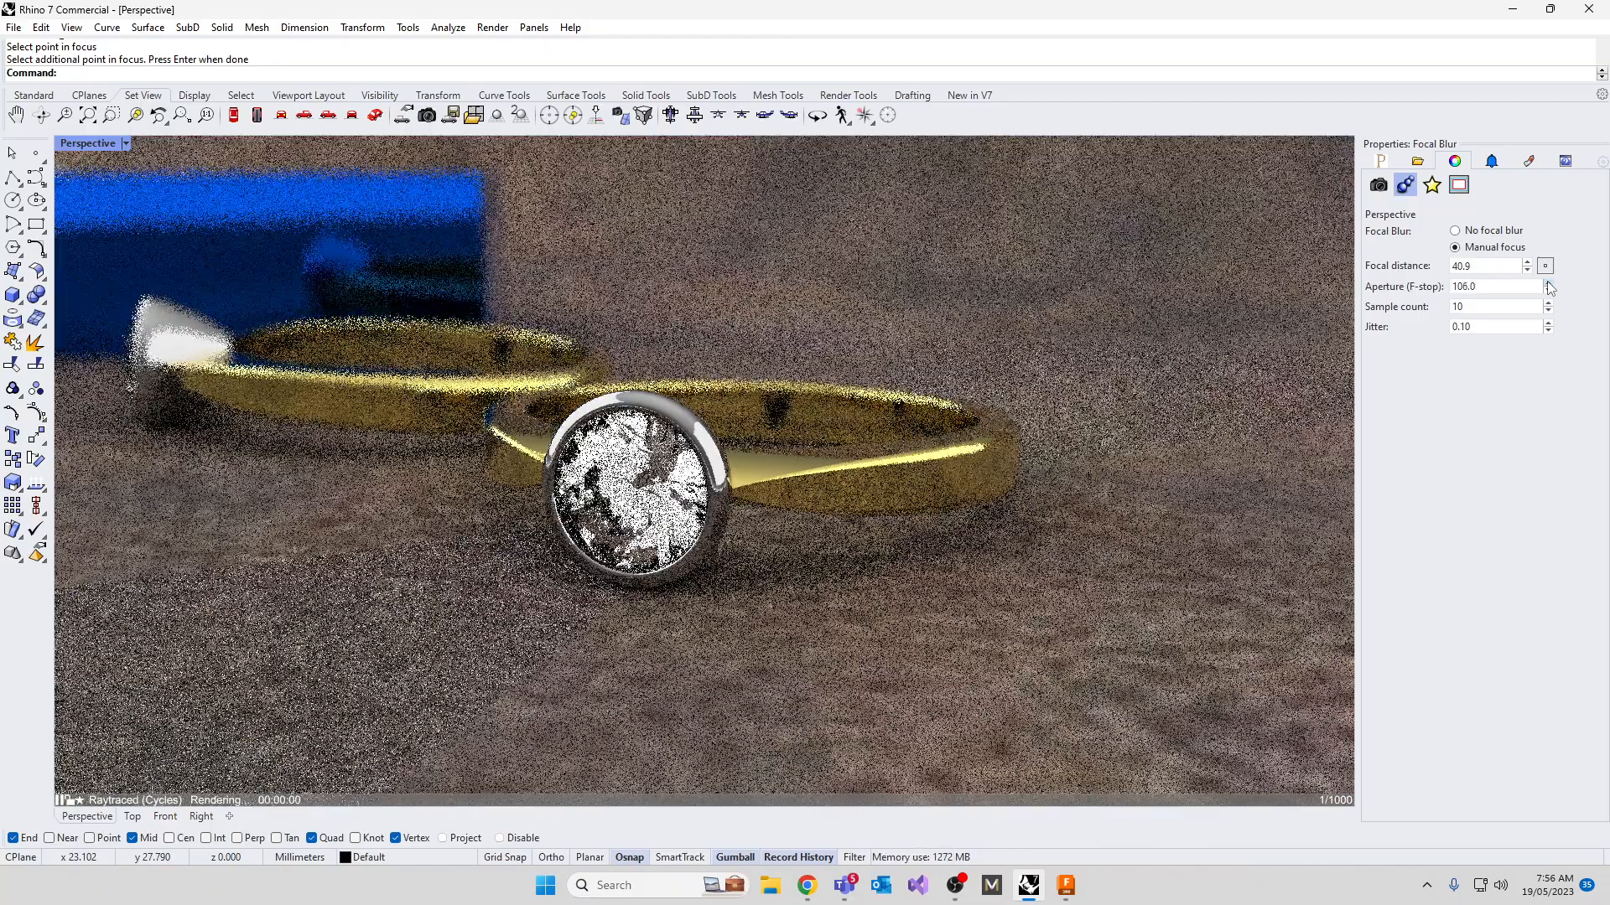
pyautogui.click(1549, 283)
pyautogui.click(1548, 283)
pyautogui.click(1549, 283)
pyautogui.click(1548, 283)
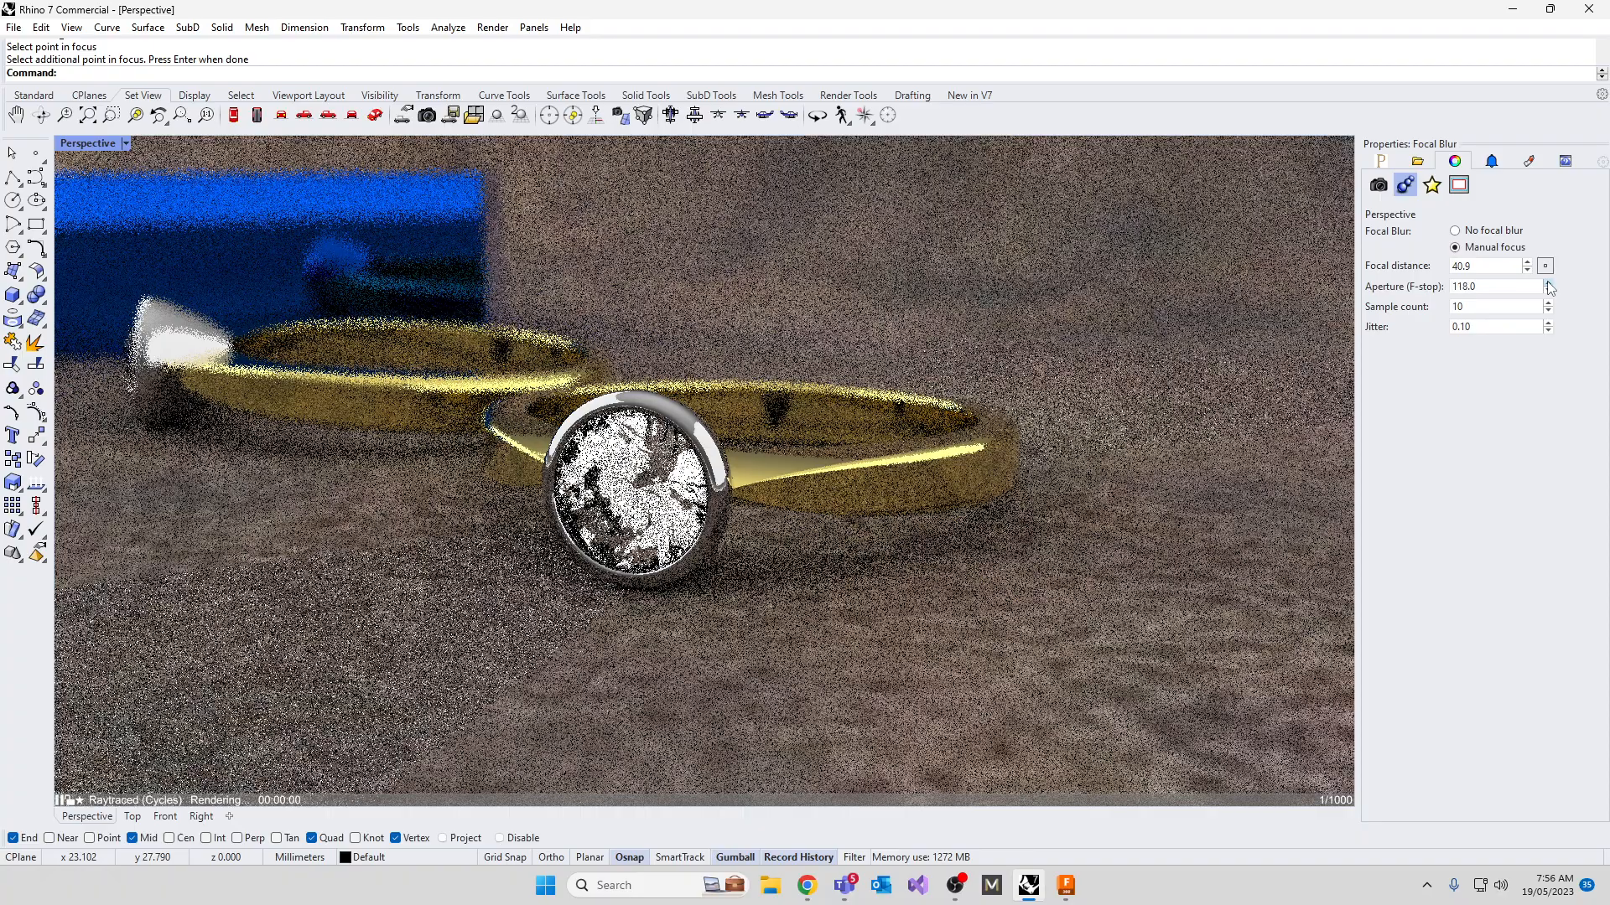
pyautogui.click(1548, 283)
pyautogui.click(1549, 283)
pyautogui.click(1549, 283)
pyautogui.click(1548, 284)
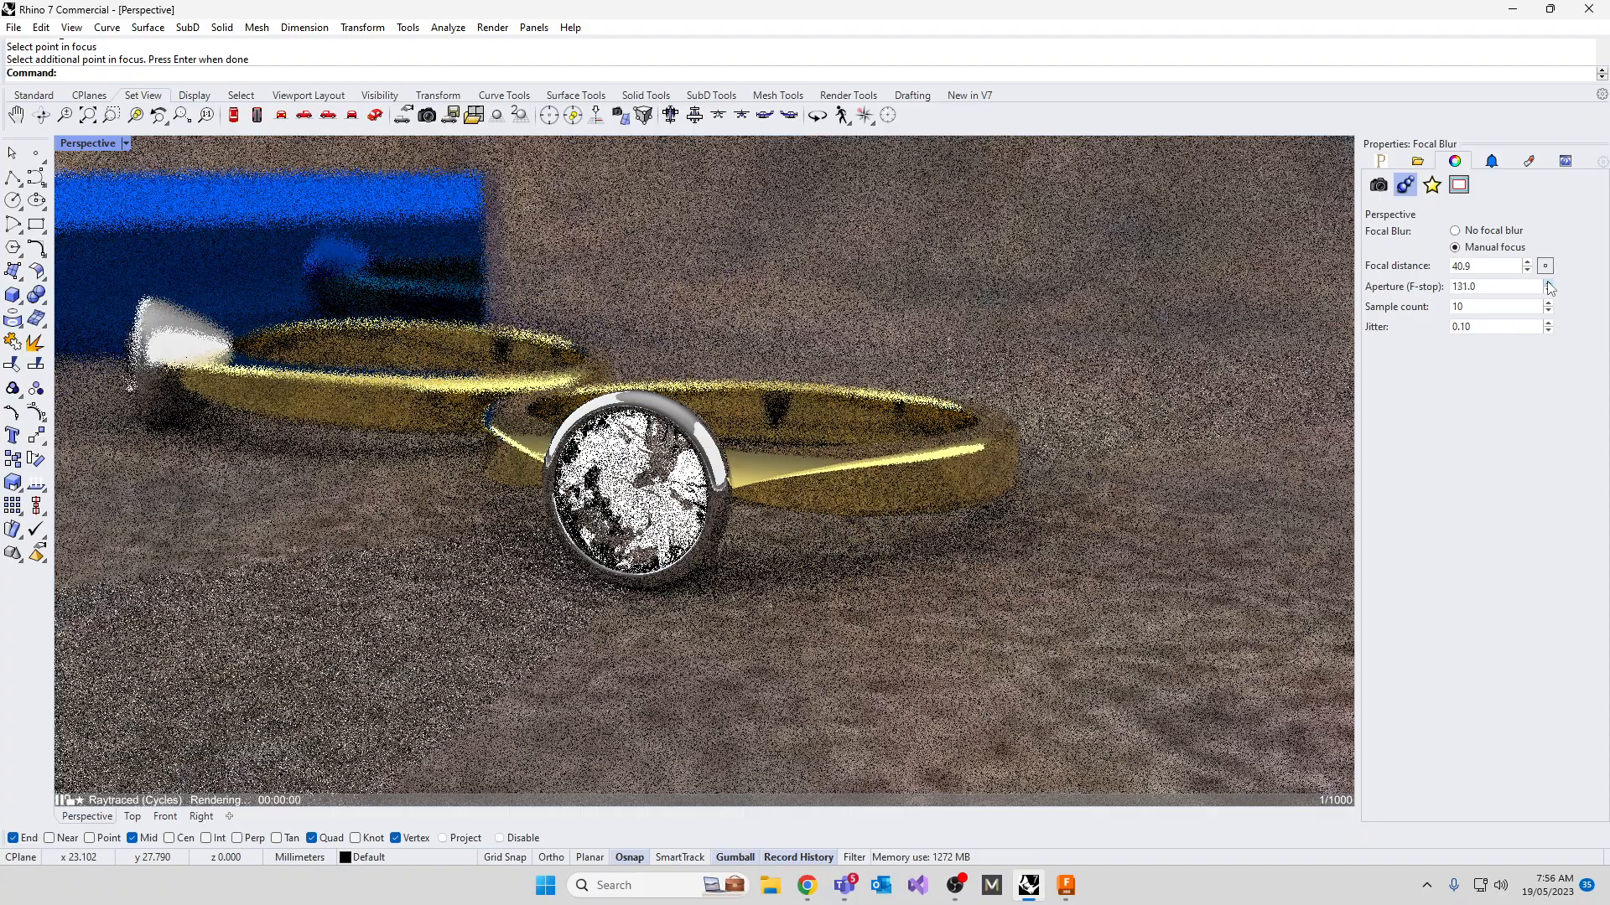
pyautogui.click(1548, 283)
pyautogui.click(1549, 284)
pyautogui.click(1549, 283)
pyautogui.click(1549, 283)
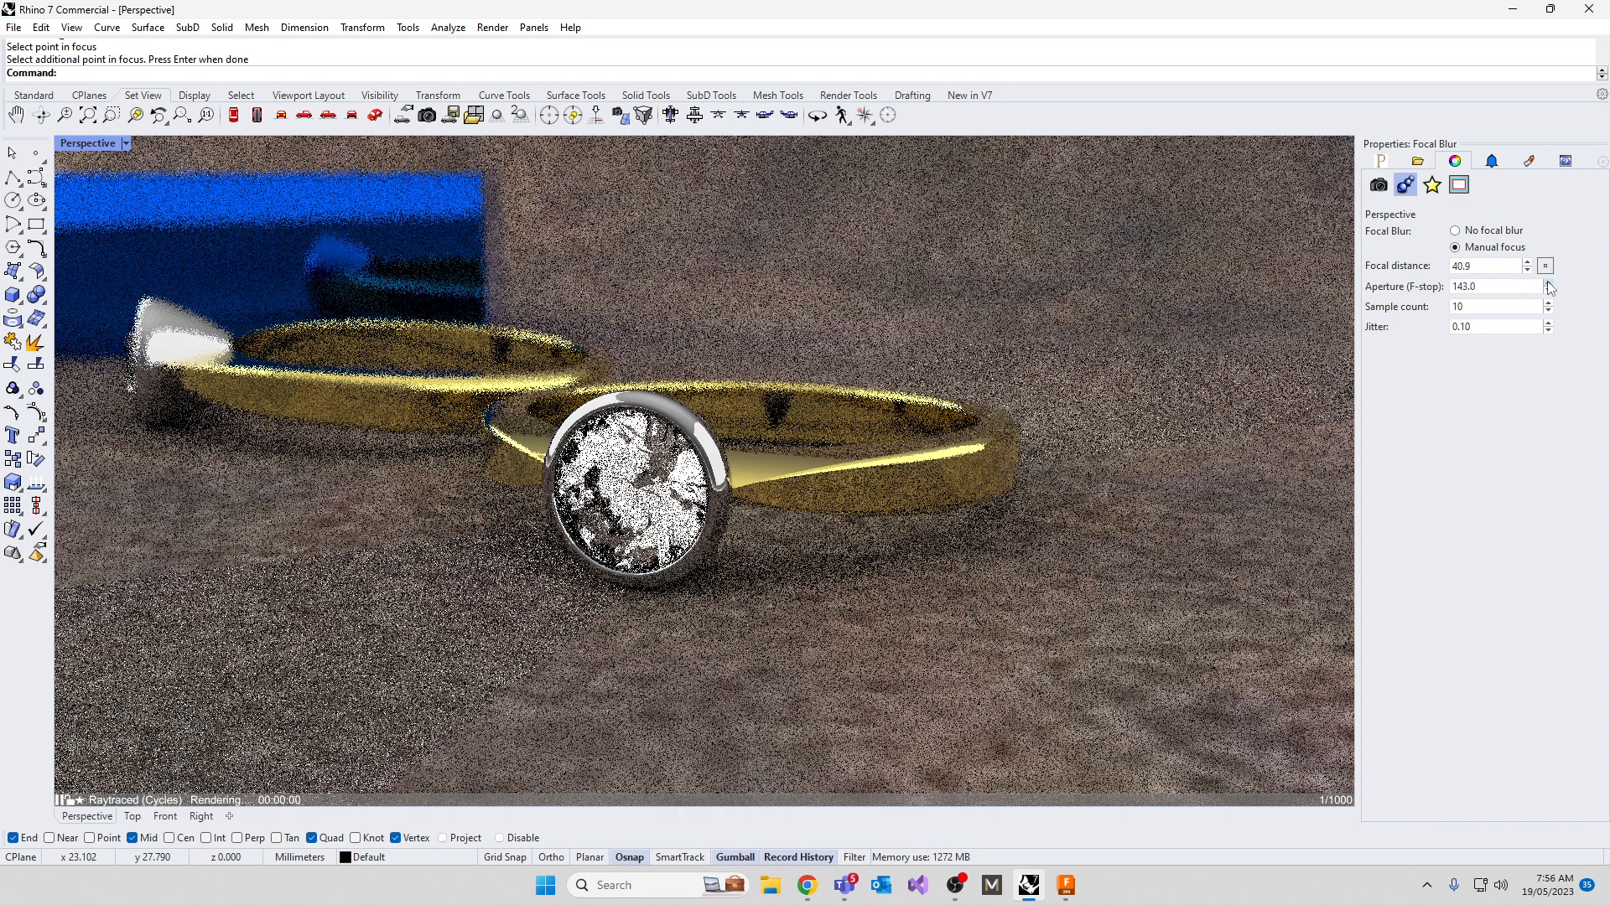
pyautogui.click(1548, 283)
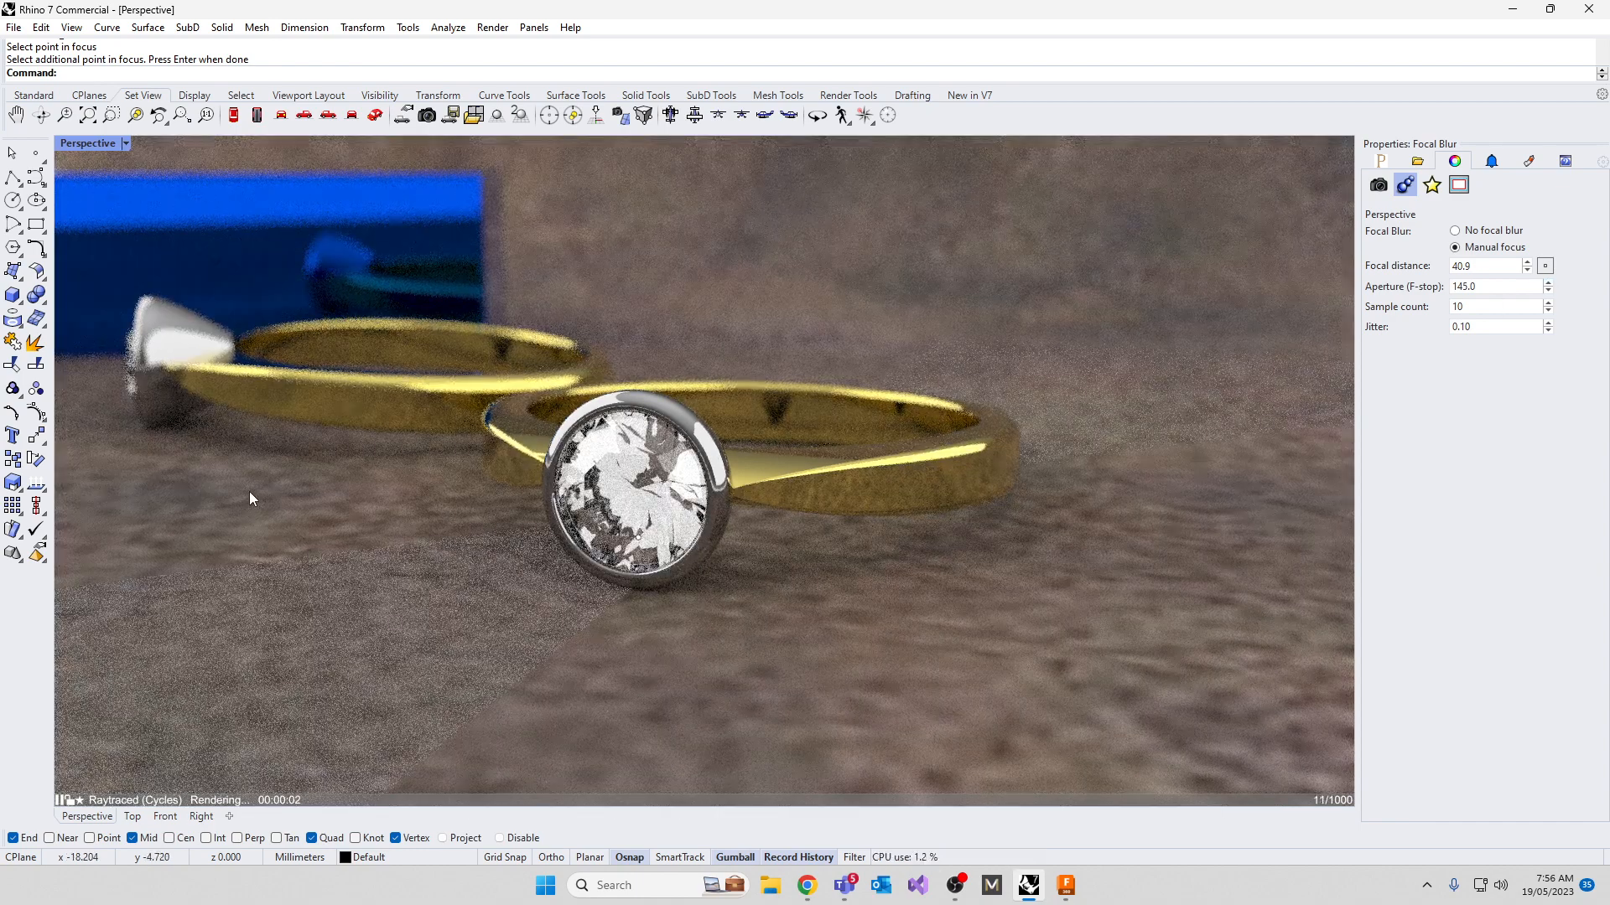
pyautogui.click(1549, 284)
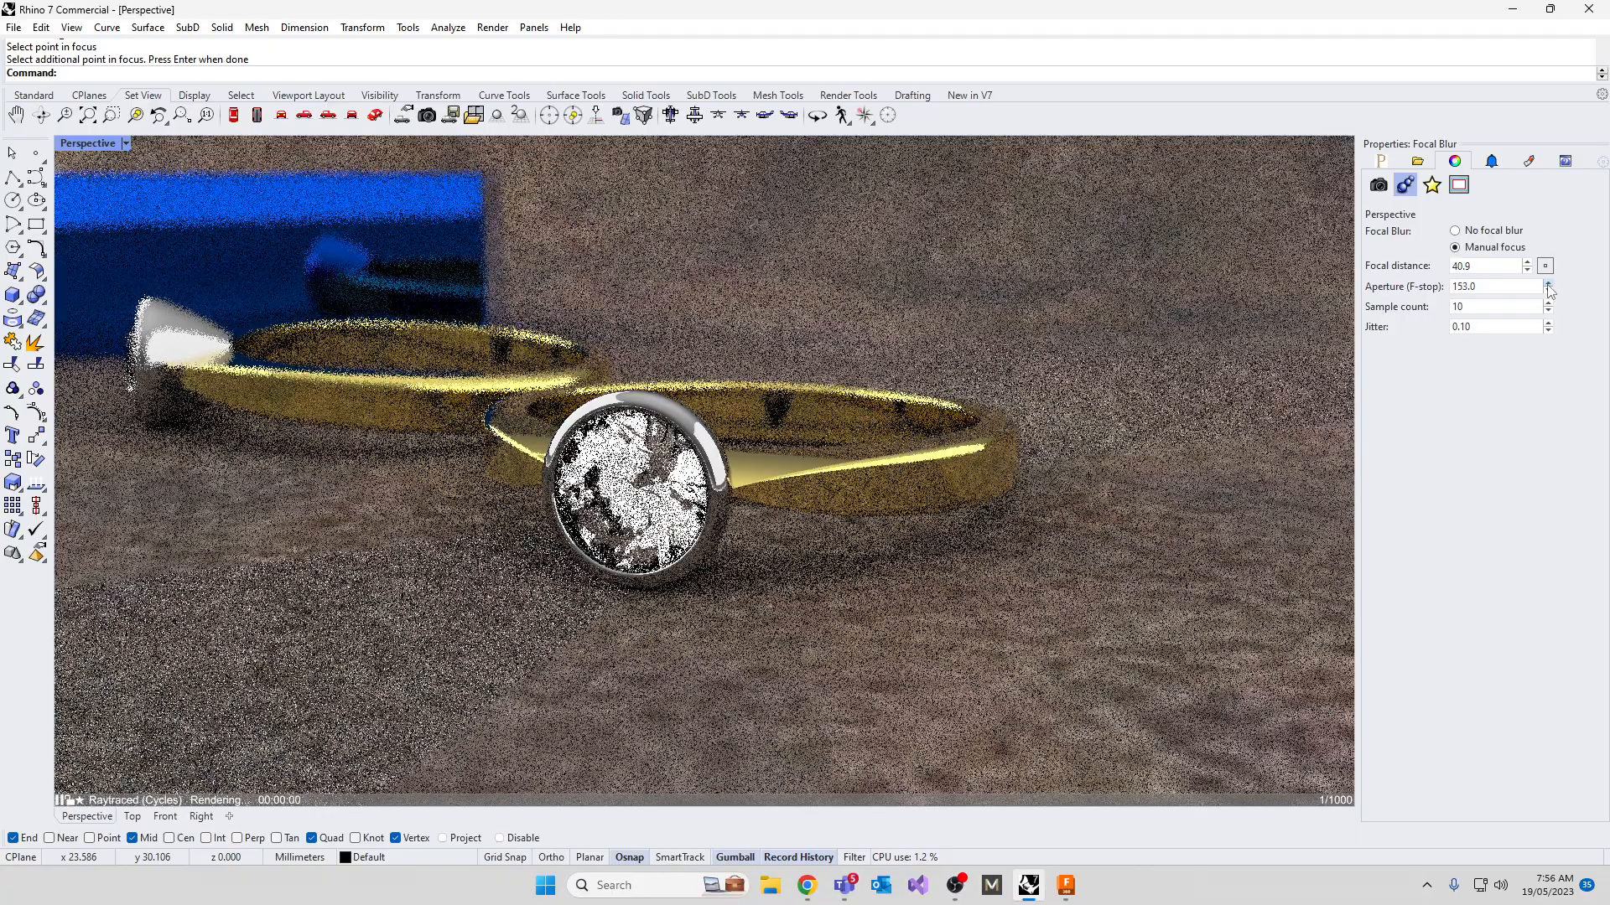
pyautogui.click(1548, 284)
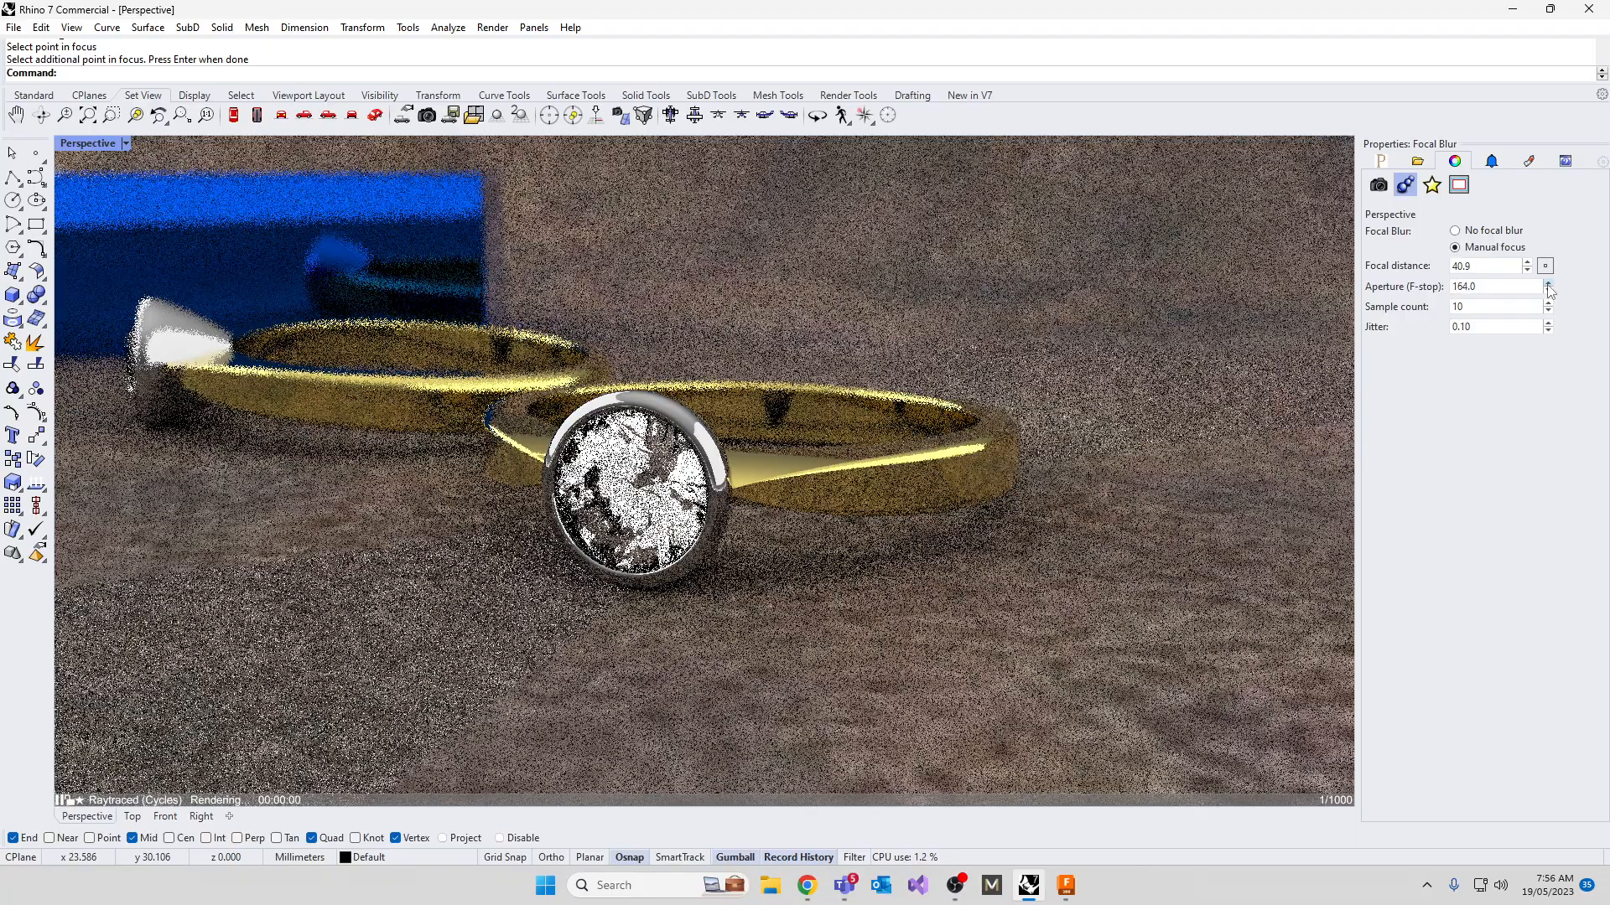
pyautogui.click(1549, 285)
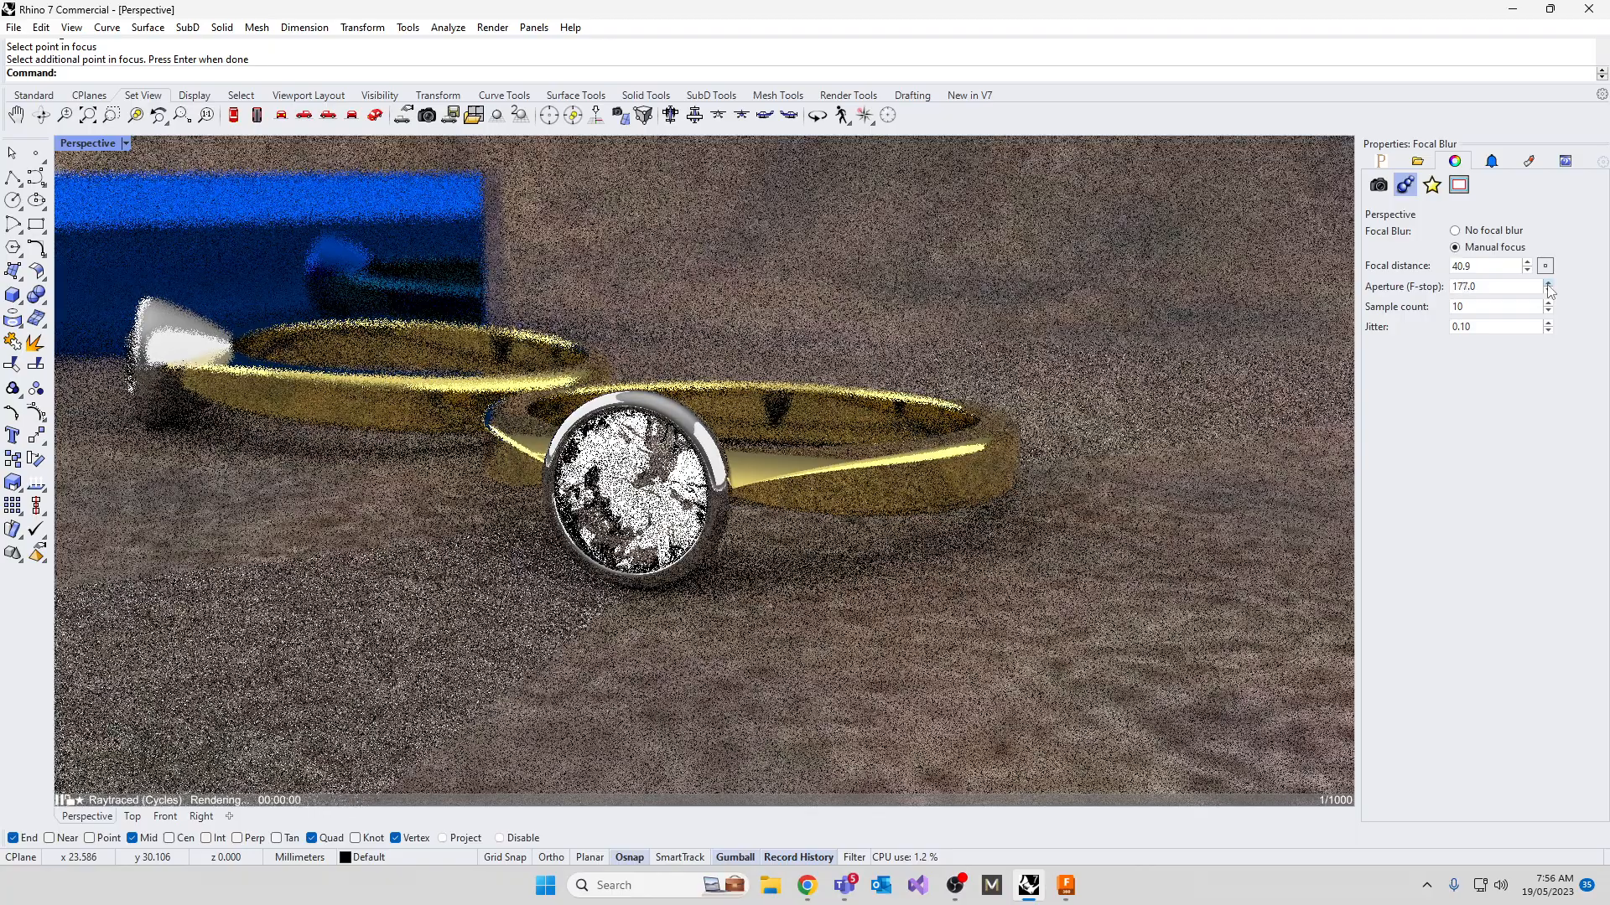
pyautogui.click(1549, 286)
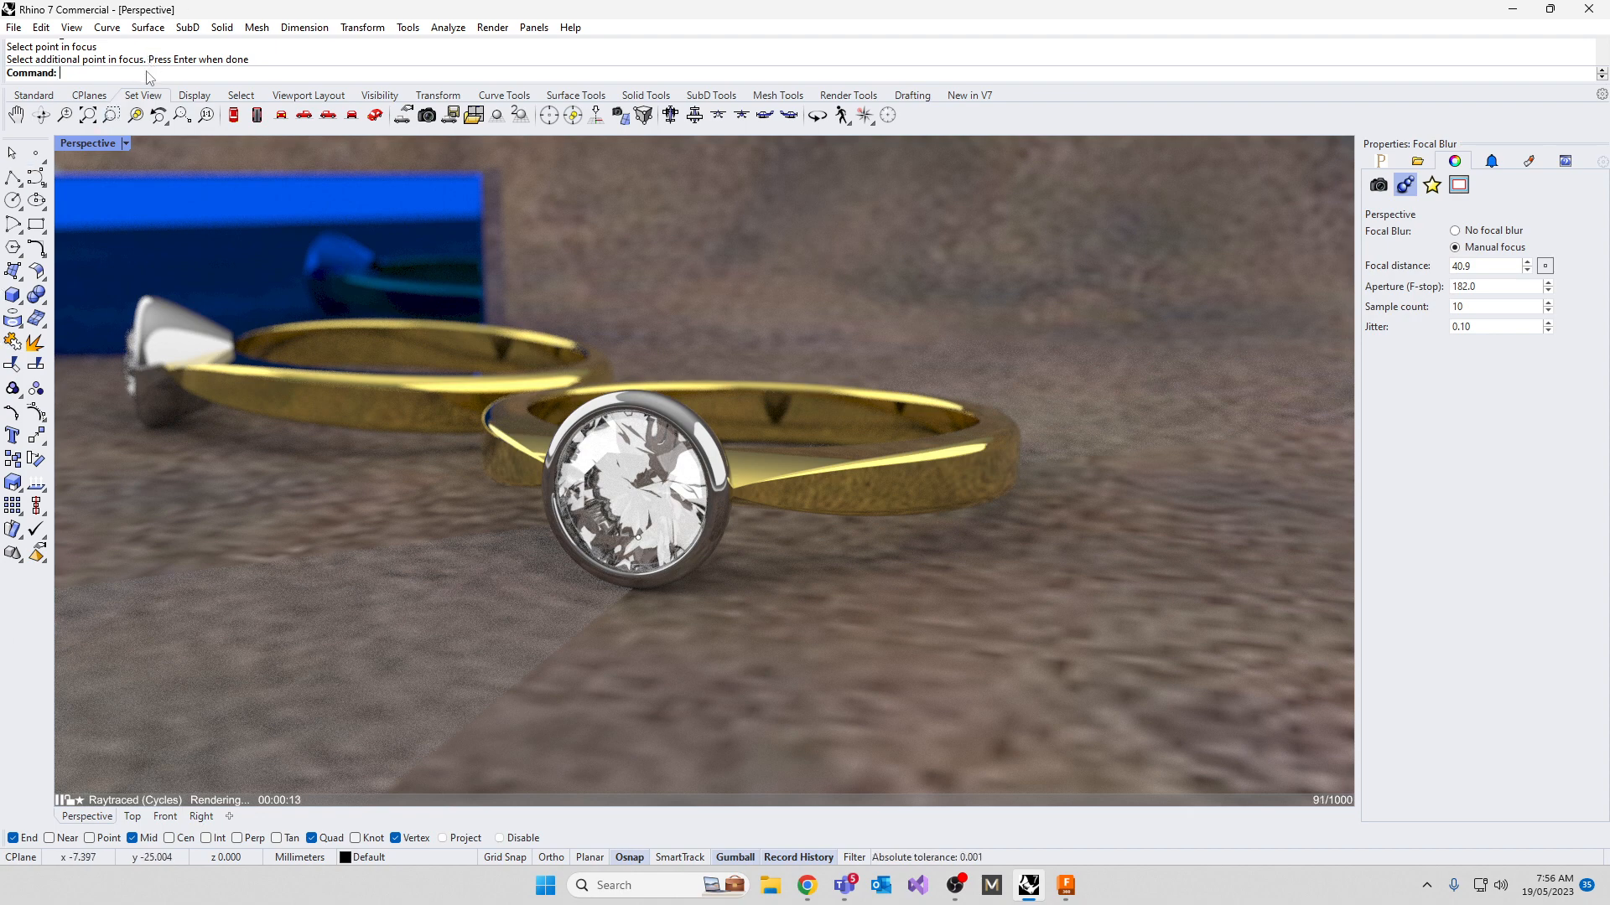
# Render the Perspective view of the staged rings in the render window
pyautogui.write('Render')
pyautogui.press('Return')
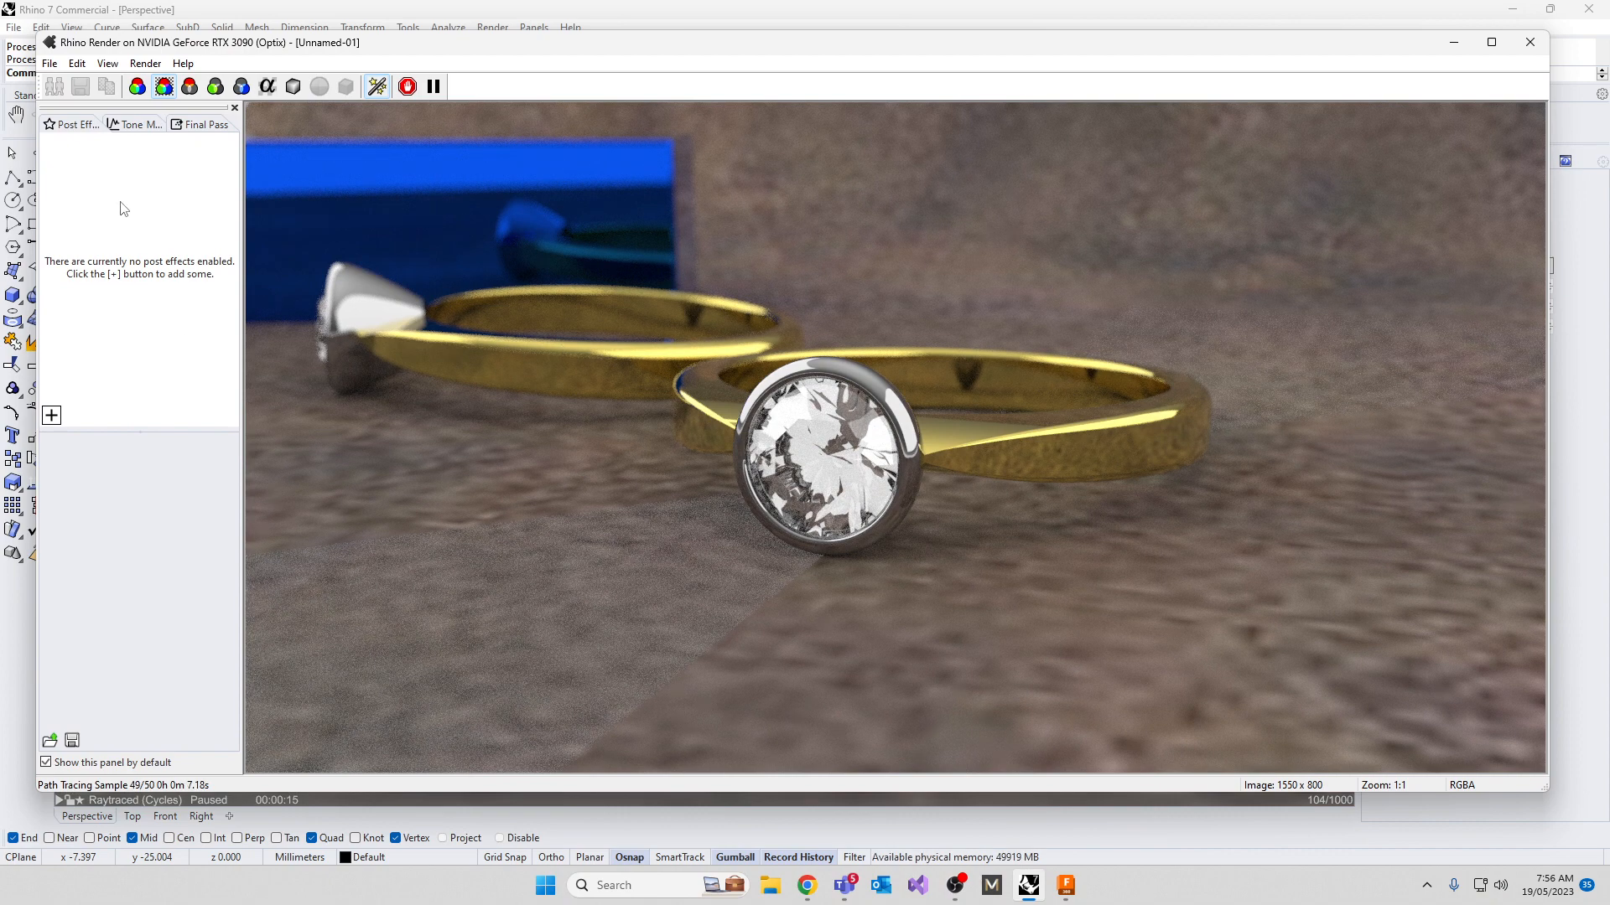
# Try the Surface edges and isocurves post effect on the rendered image, and close the render window without saving the post effects
pyautogui.click(51, 415)
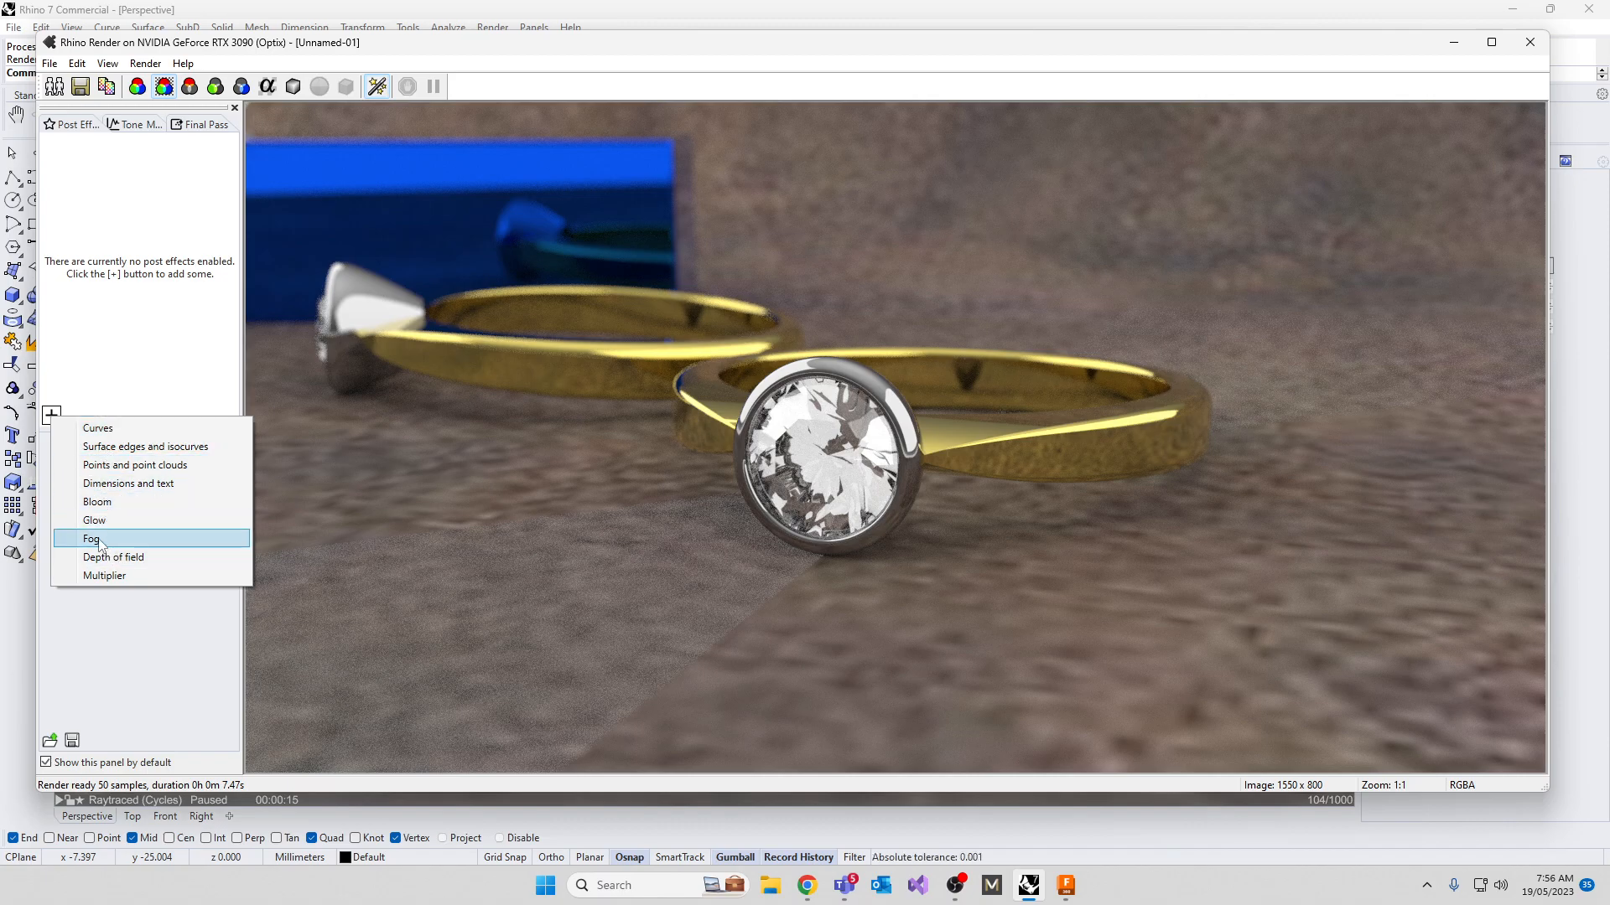
pyautogui.click(89, 444)
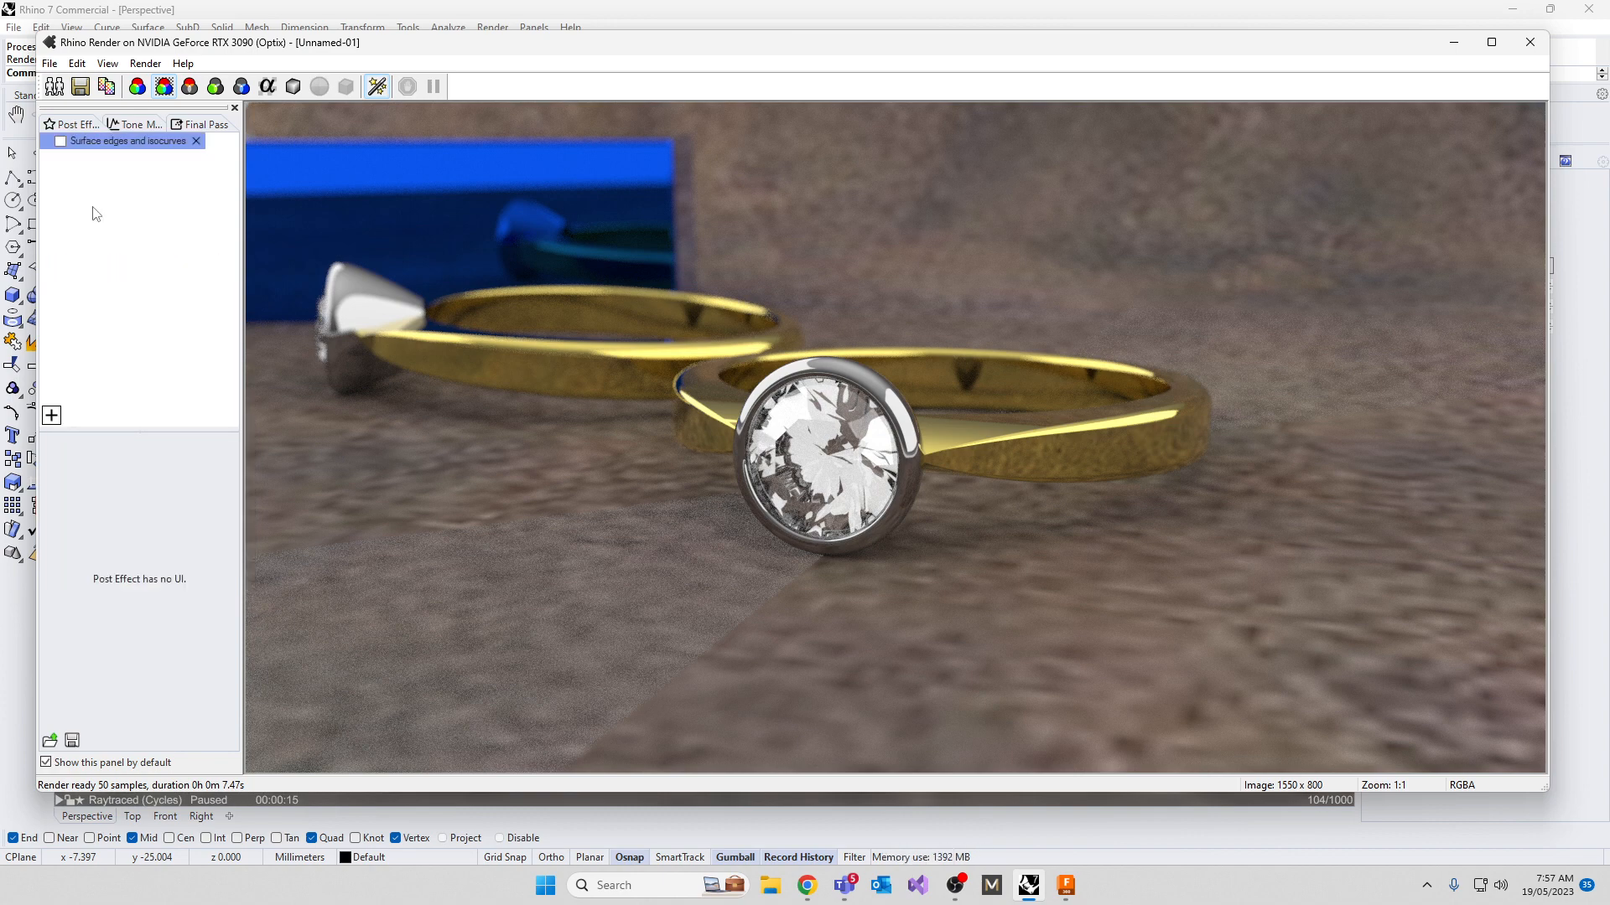
pyautogui.click(61, 141)
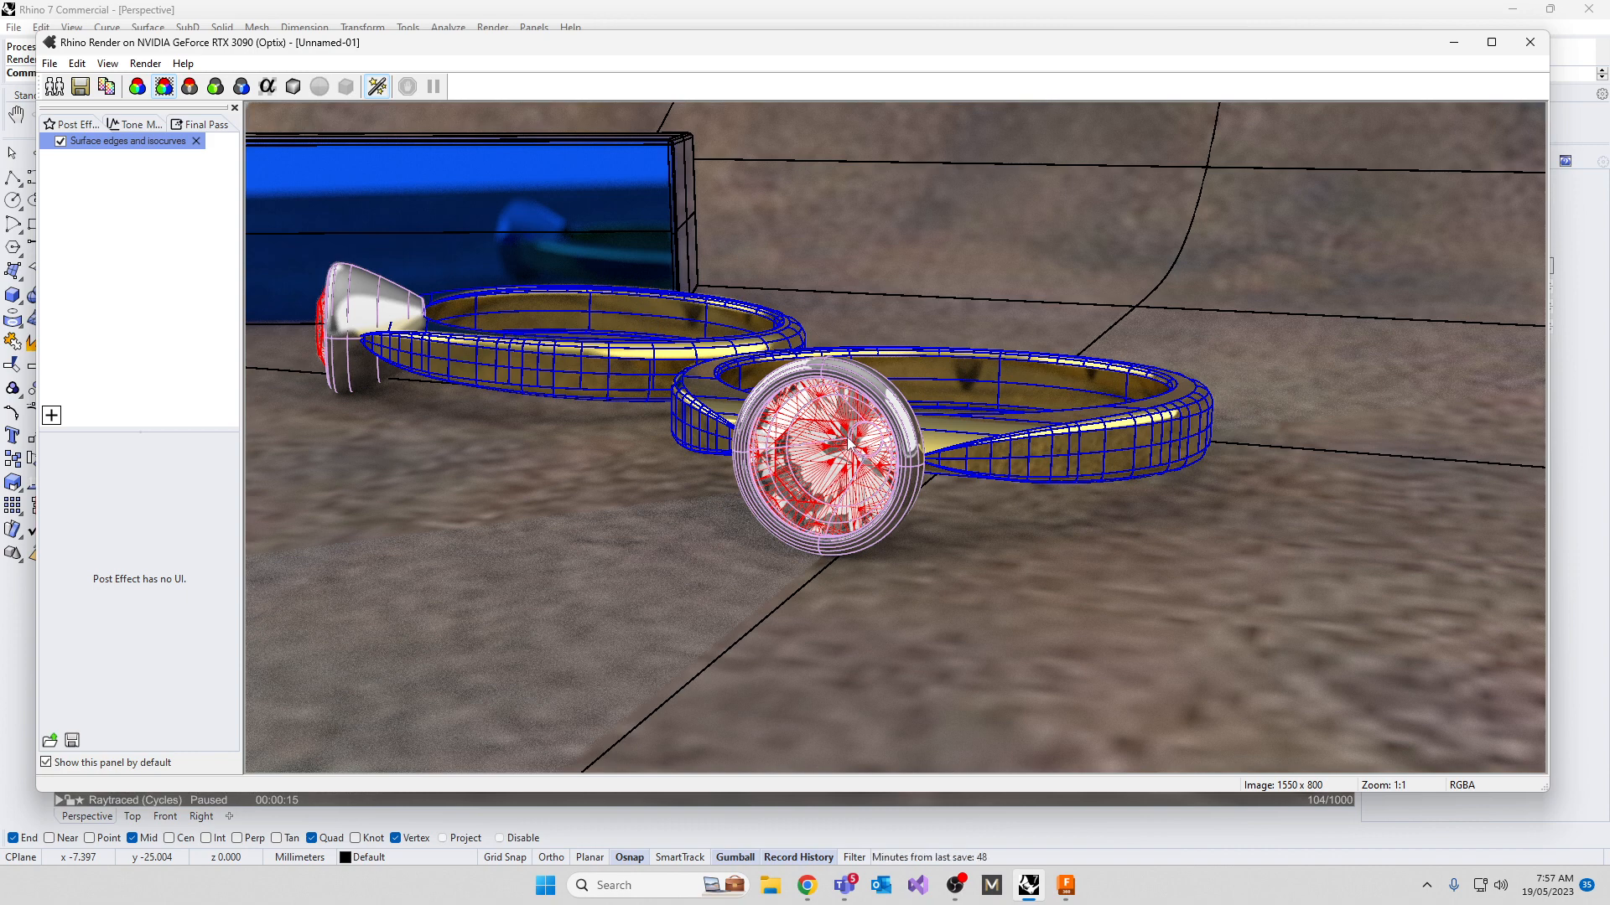
pyautogui.click(1537, 39)
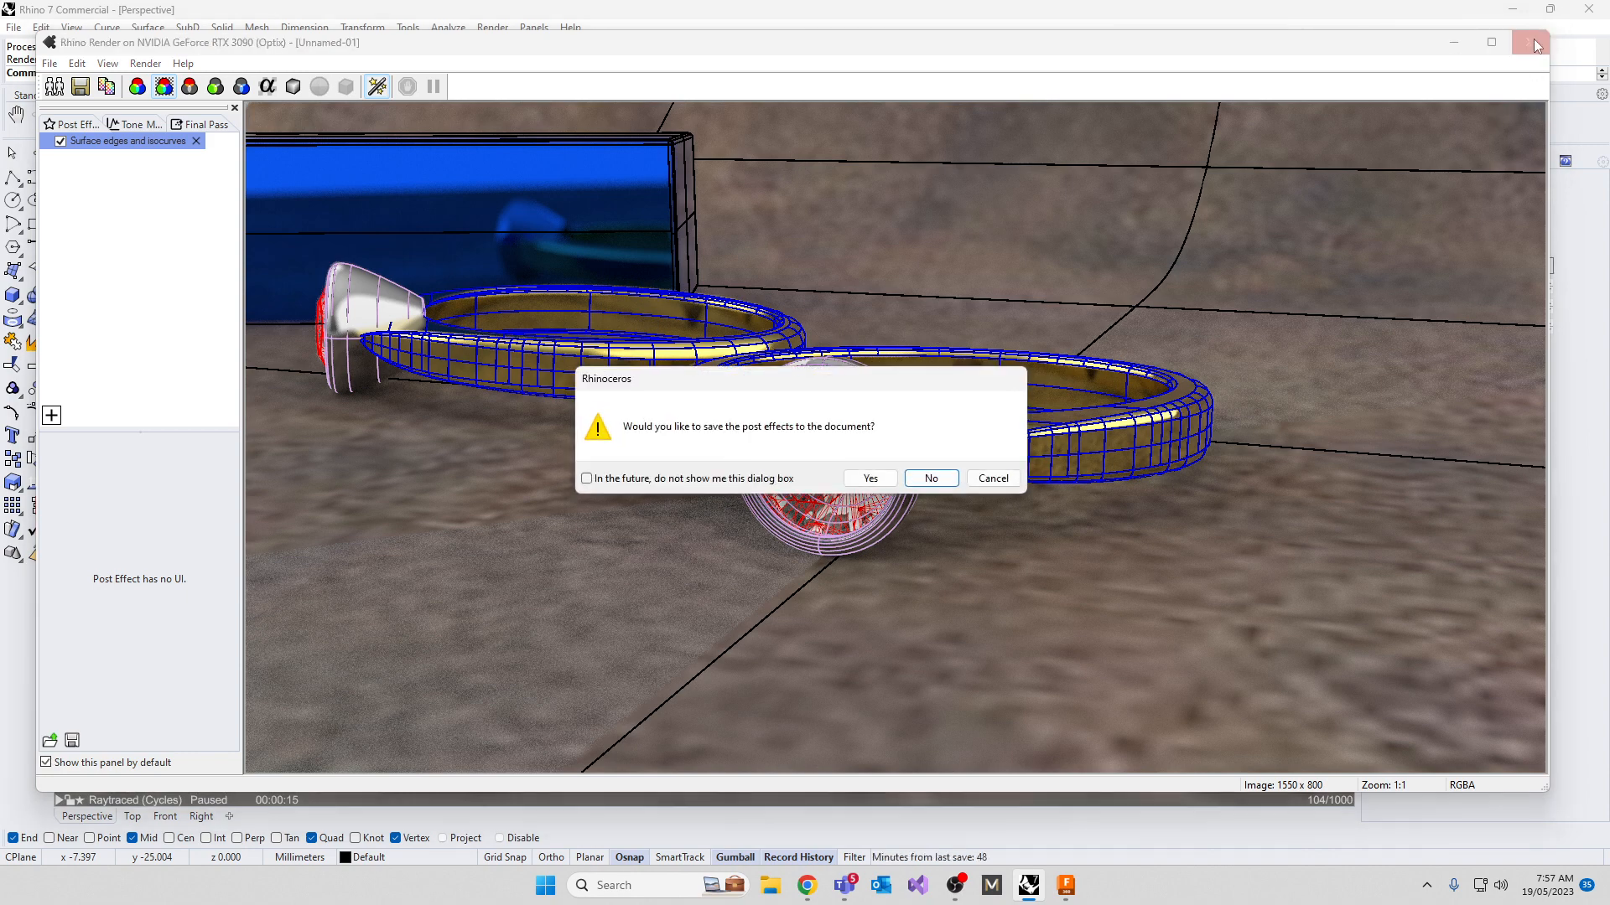
pyautogui.click(924, 481)
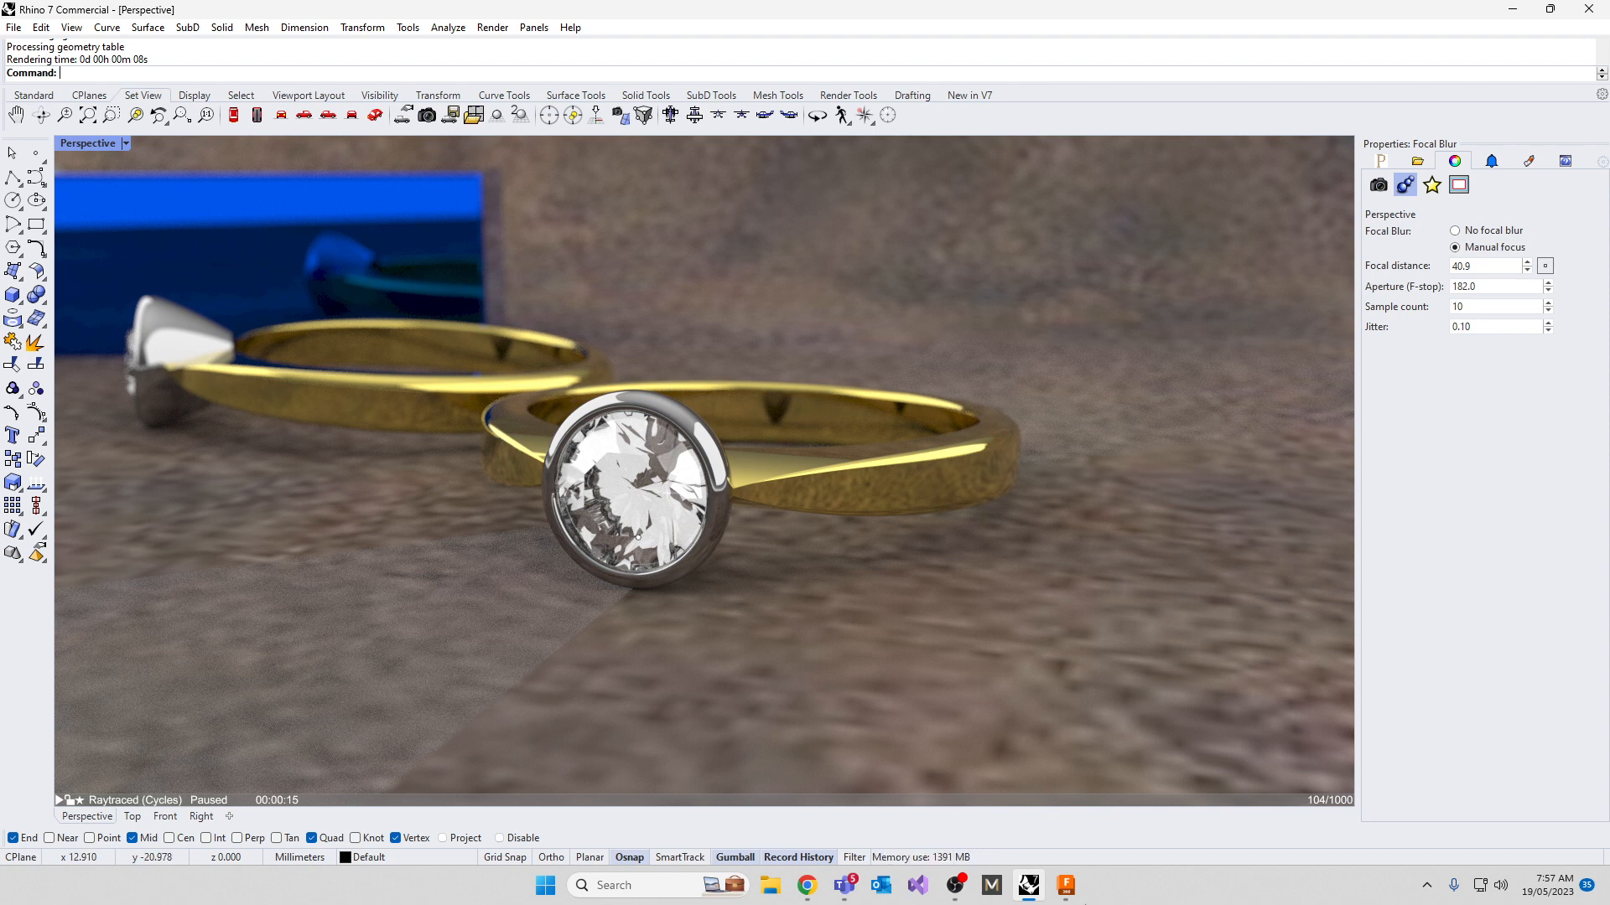
pyautogui.click(955, 886)
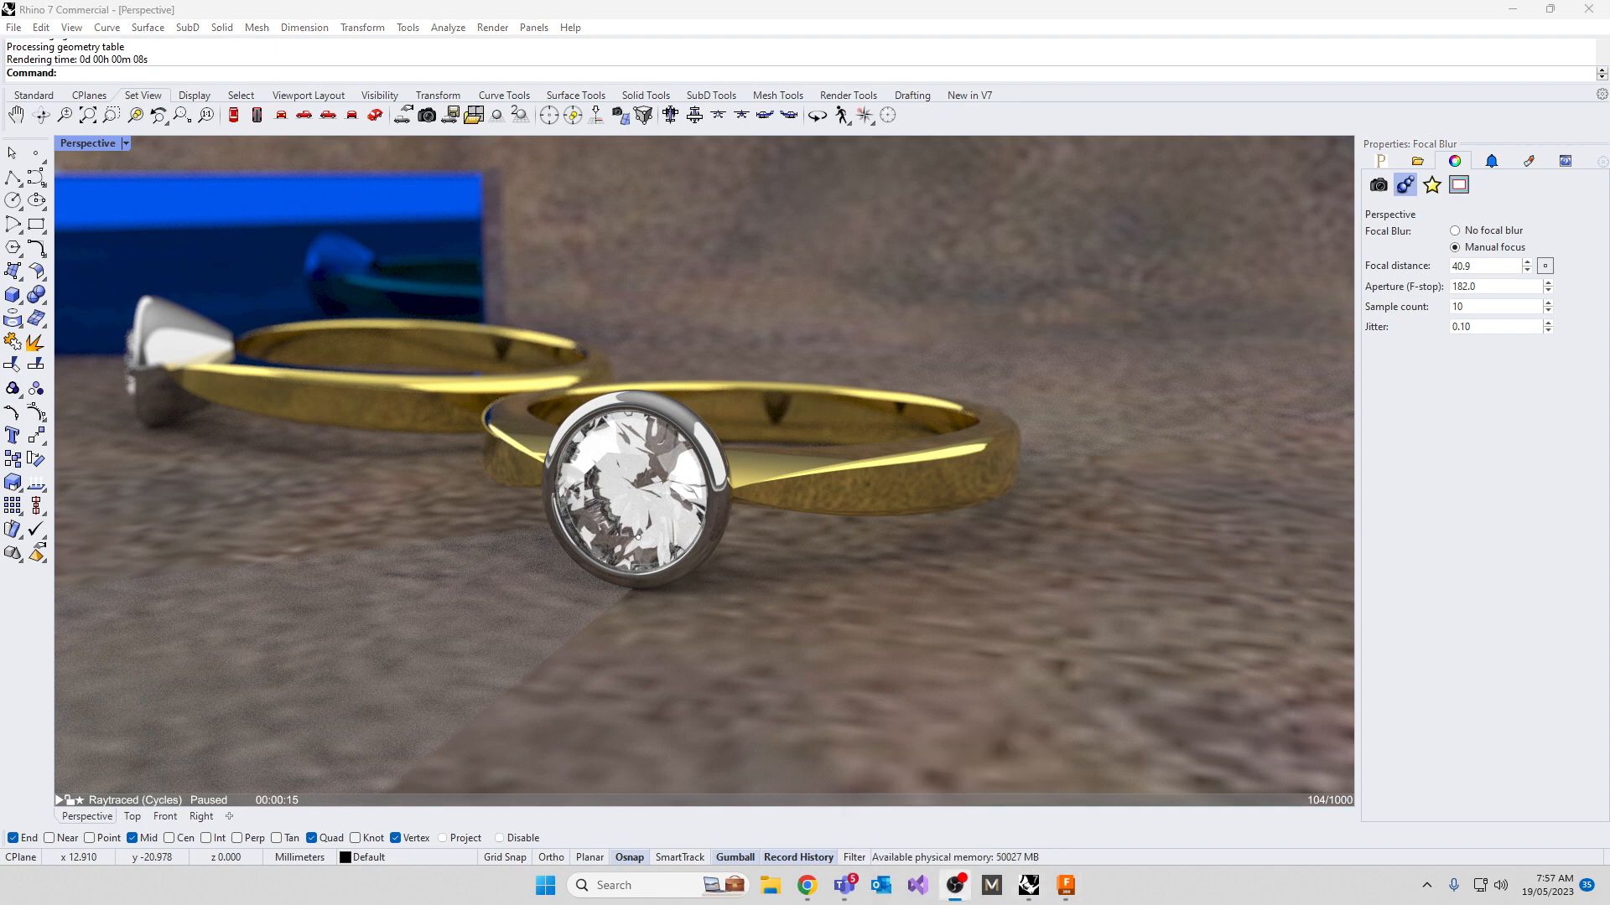